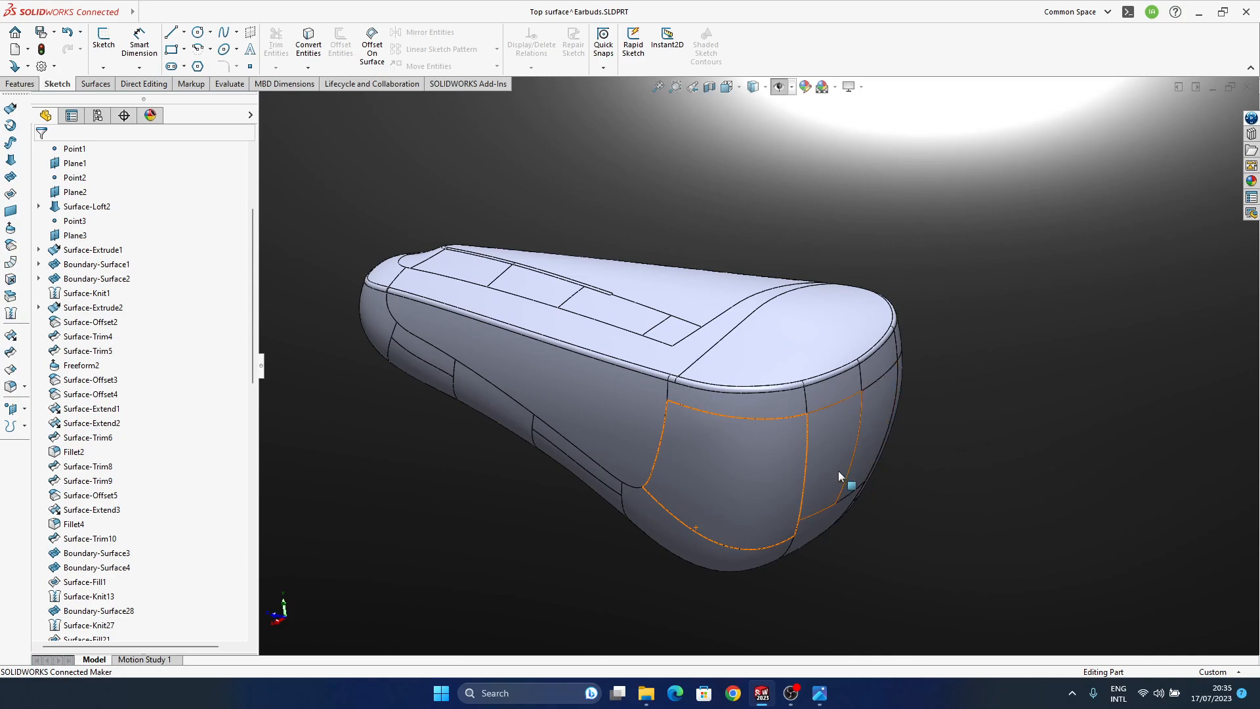
Examine the earbud body's rounded end and side surfaces, and look at the reference render of the earbuds for comparison.
middle_drag(742, 500, 817, 463)
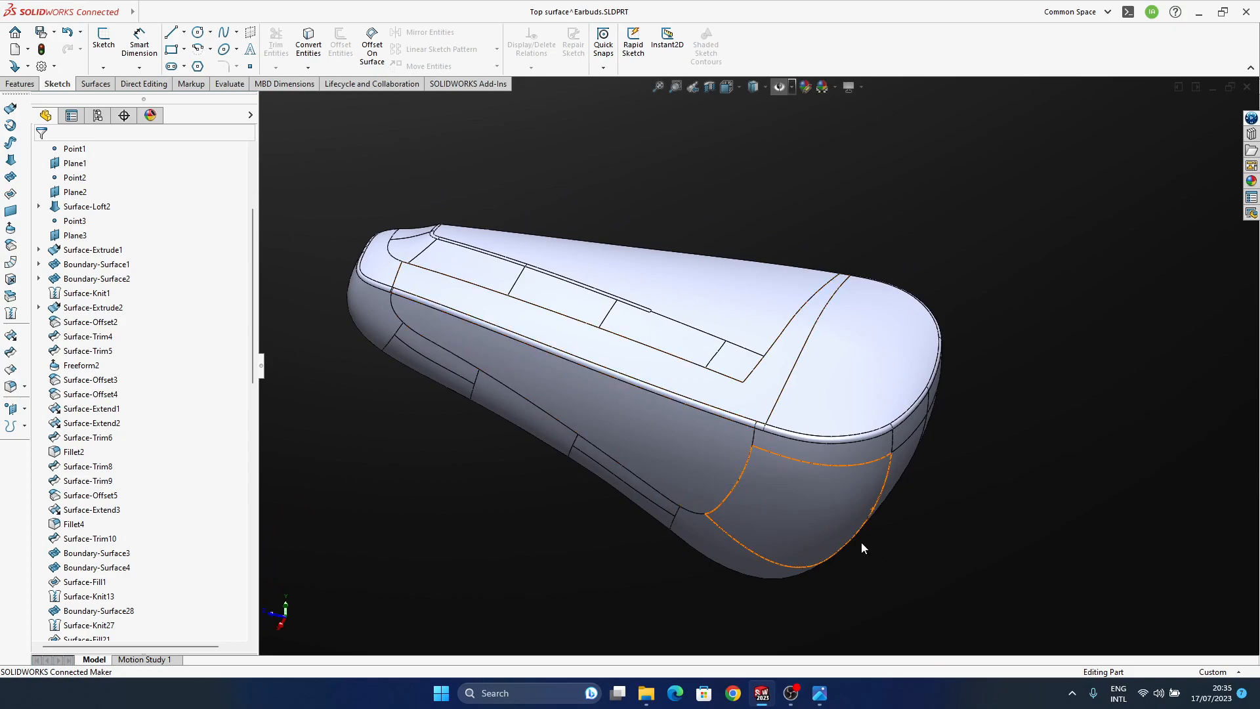
scroll(760, 495, up, 1)
scroll(761, 494, down, 1)
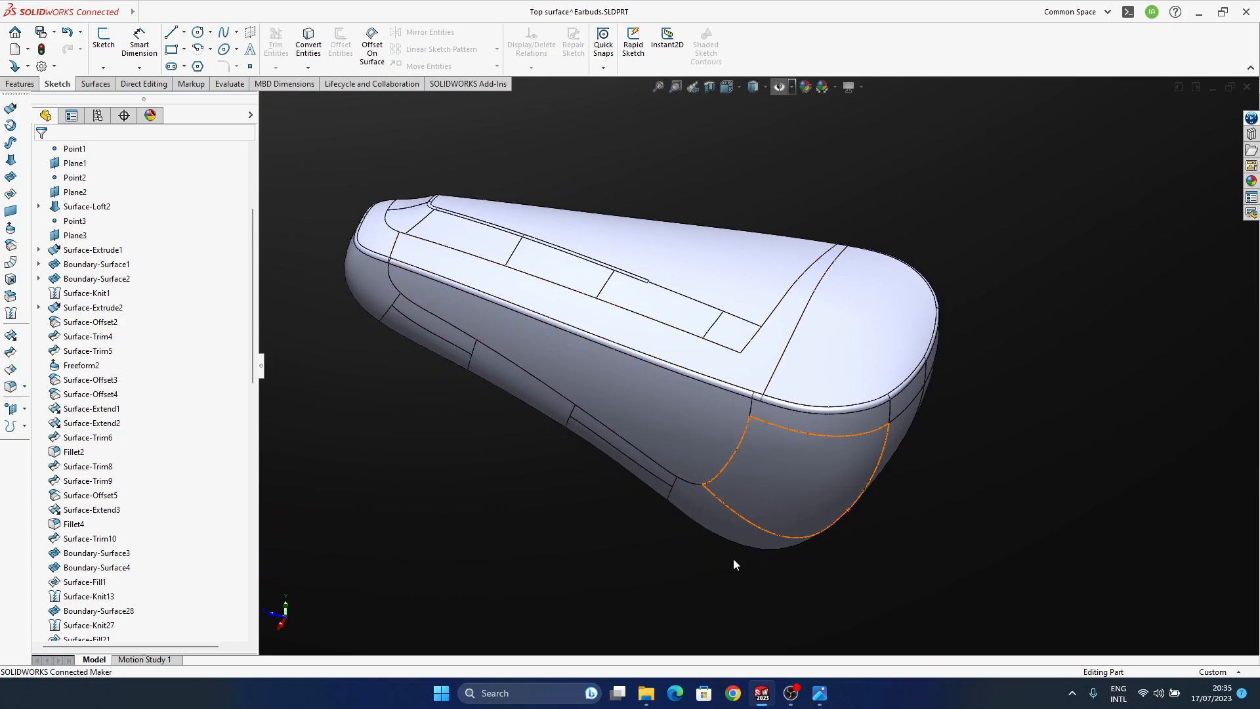
middle_drag(738, 562, 862, 533)
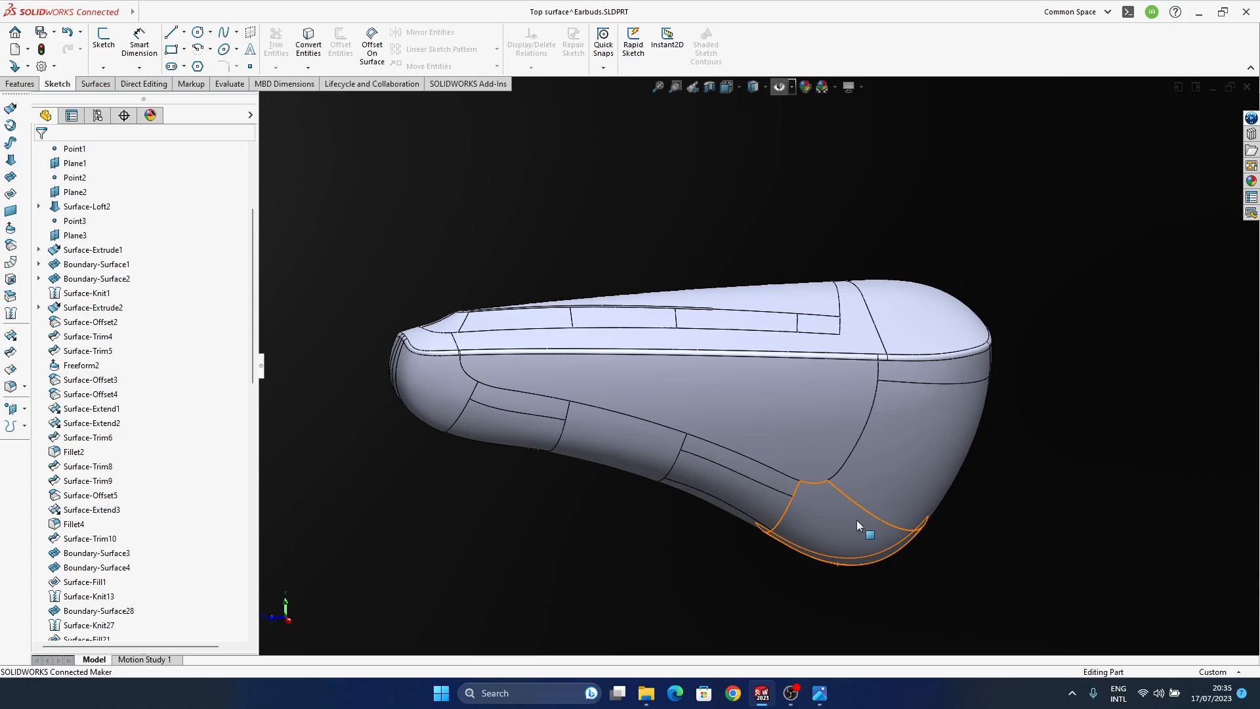
middle_drag(976, 574, 882, 516)
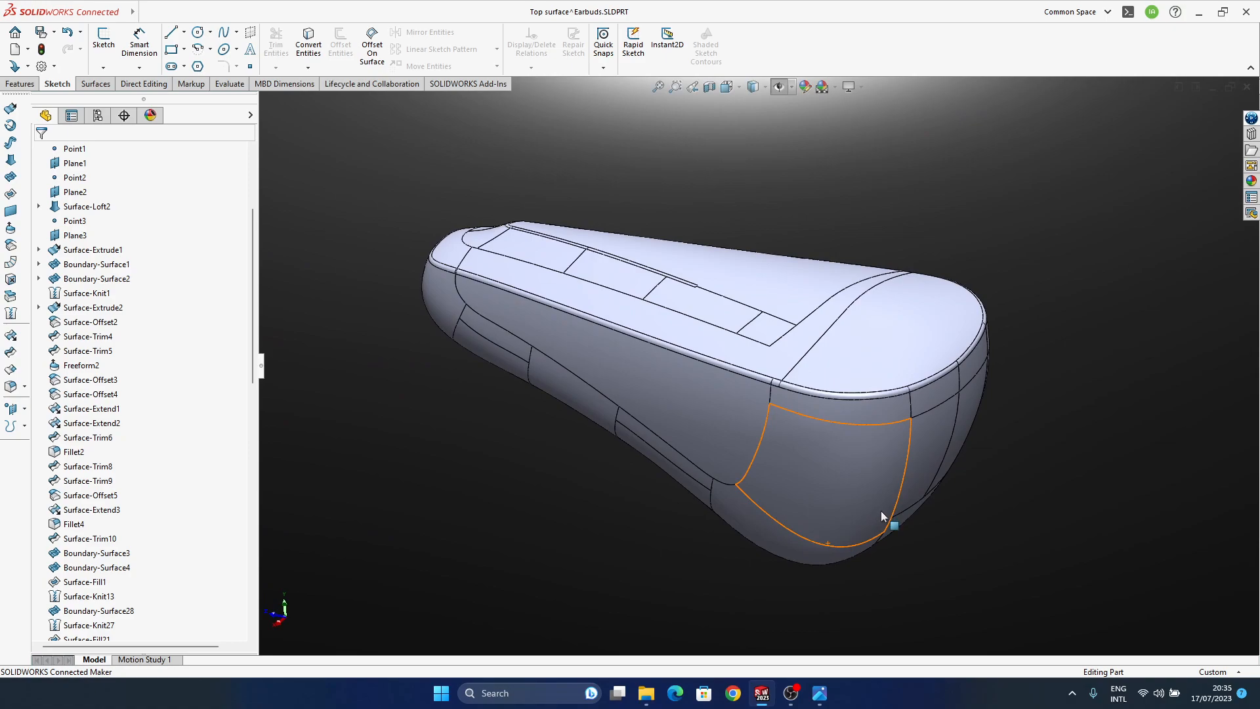
click(820, 695)
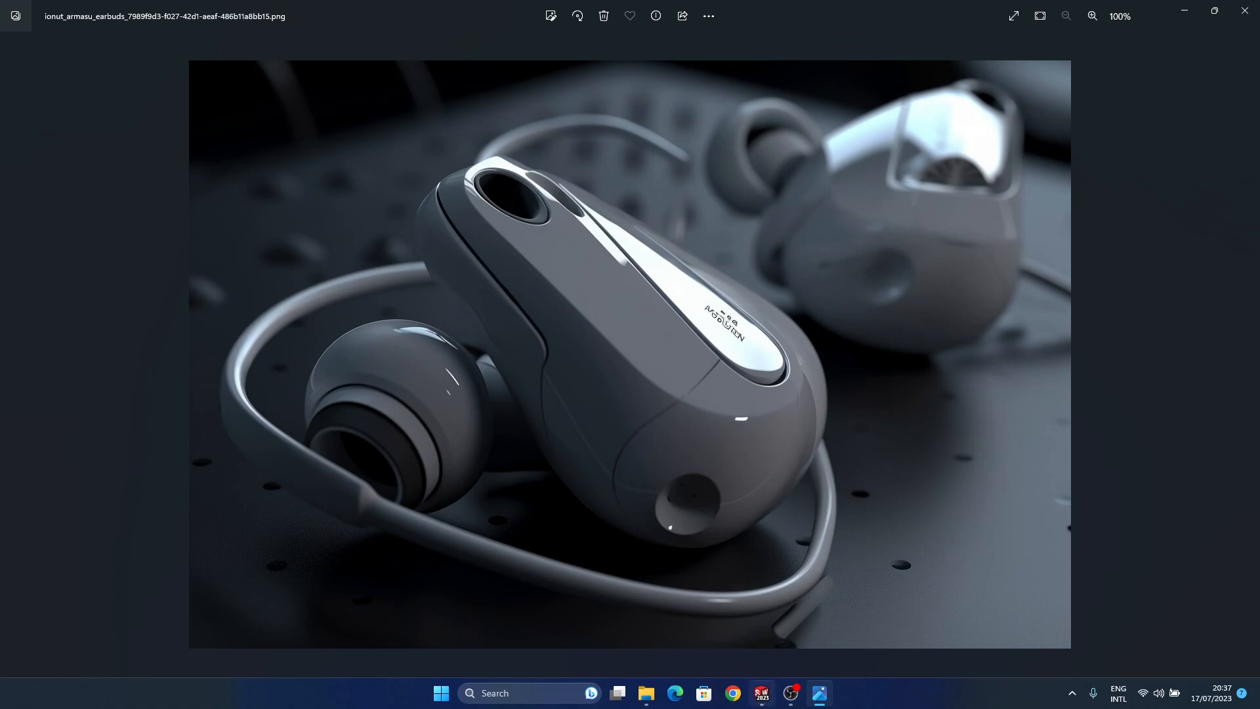
mouse_move(761, 693)
click(830, 633)
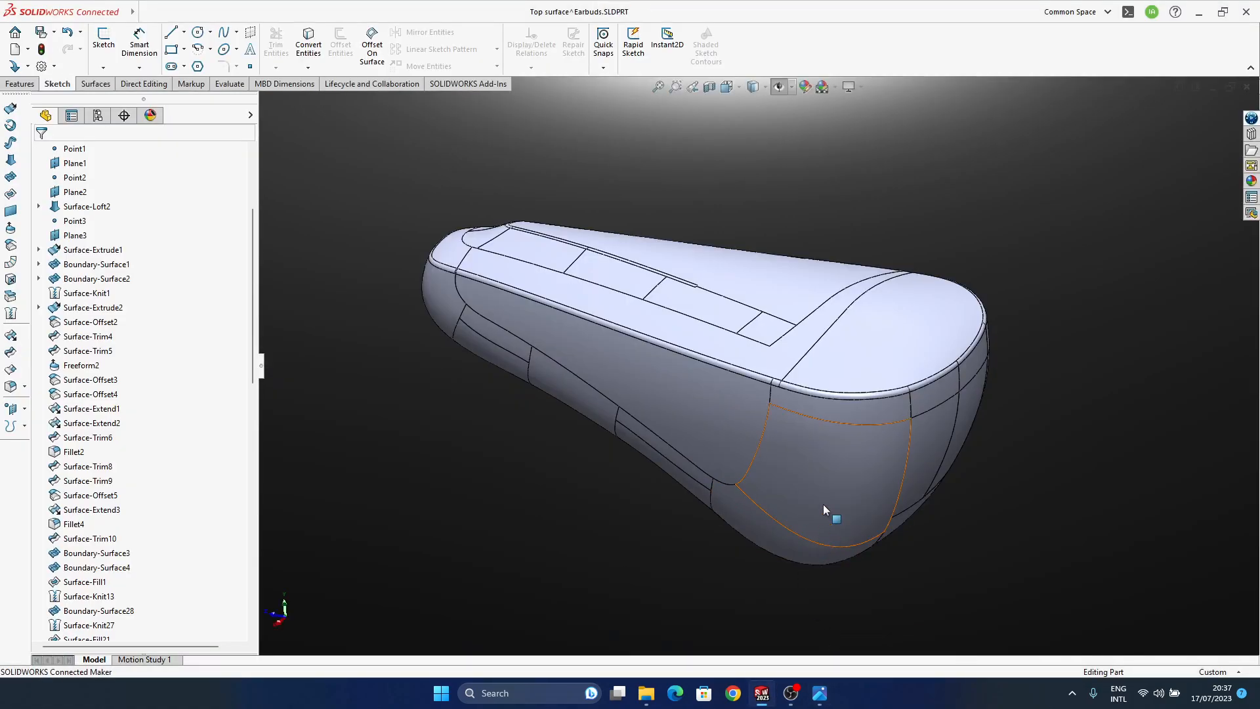
Examine the patches along the earbud's lower side, selecting the small lower face near its narrow end.
middle_drag(813, 526, 808, 446)
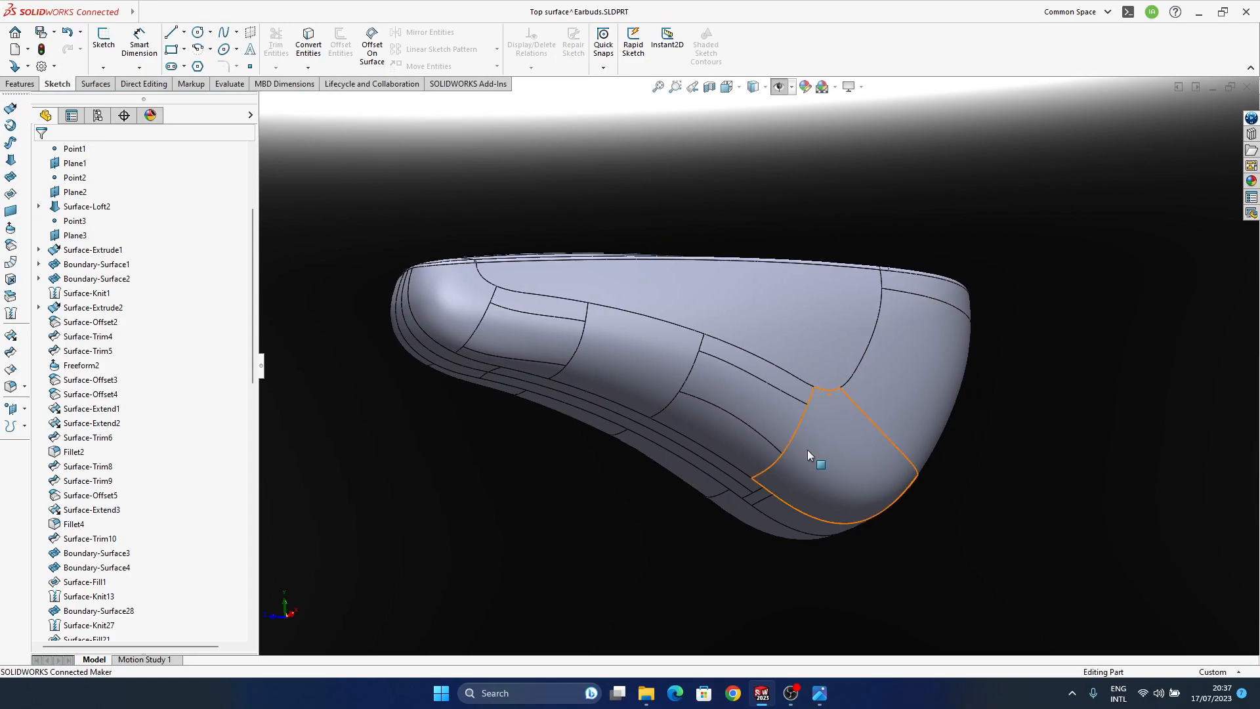
middle_drag(802, 504, 651, 399)
scroll(651, 399, down, 3)
click(620, 447)
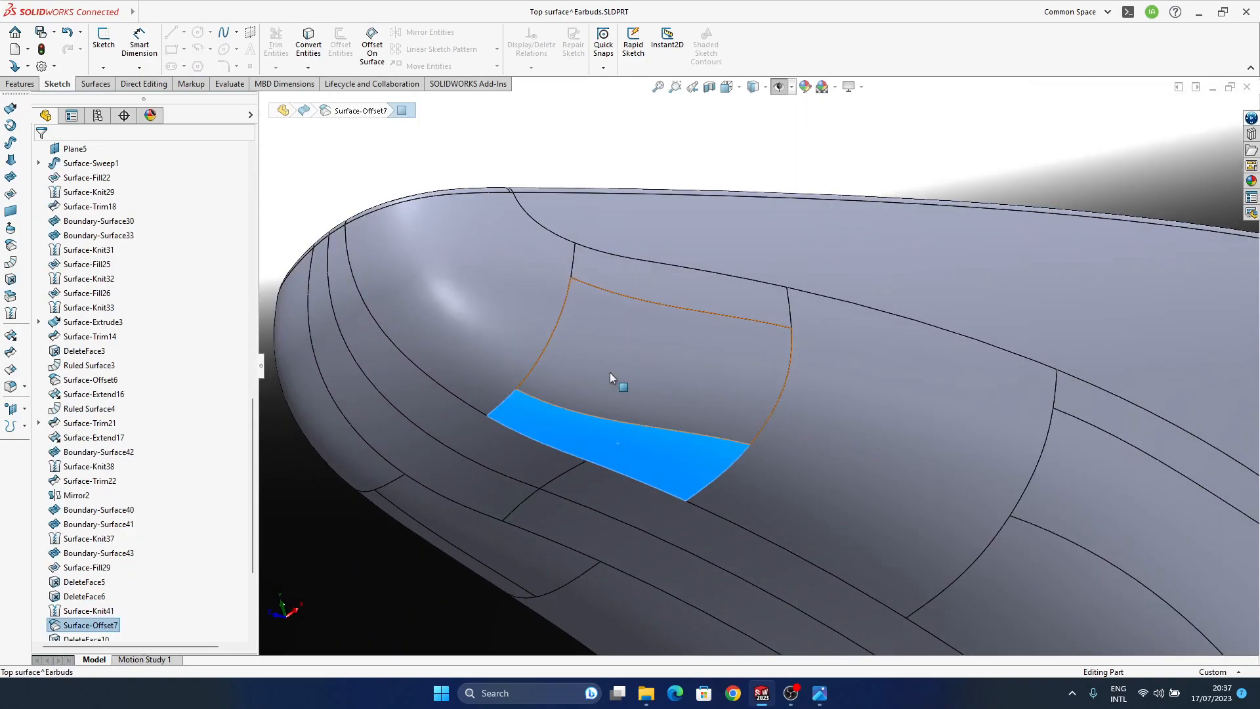
middle_drag(814, 369, 717, 419)
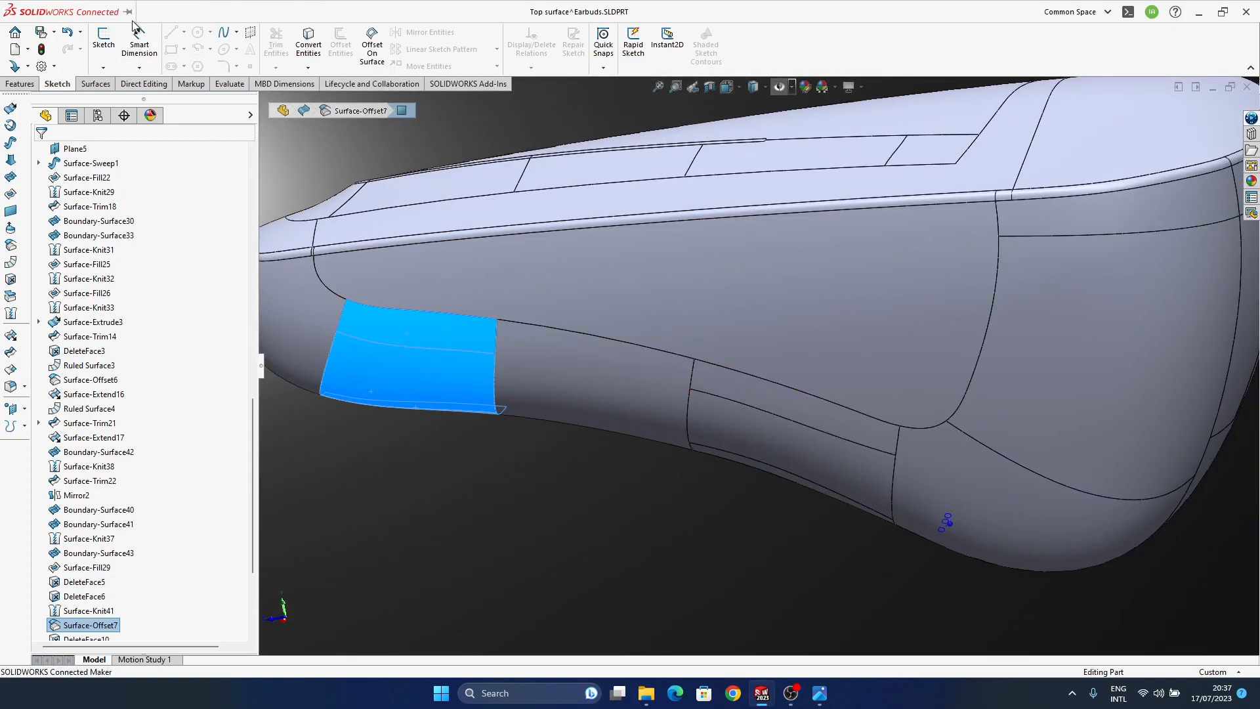
Lower the document's shaded and draft image quality to a deviation of 0.09320509 mm.
click(453, 505)
click(145, 12)
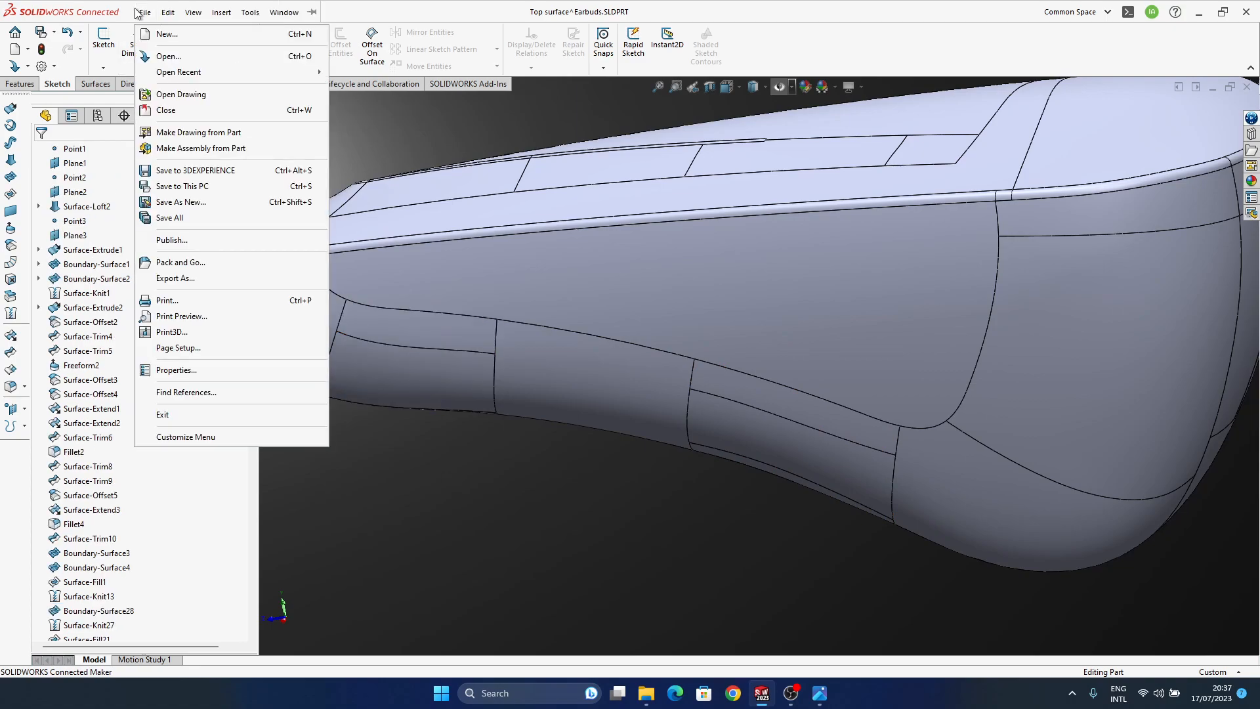
mouse_move(231, 14)
click(325, 647)
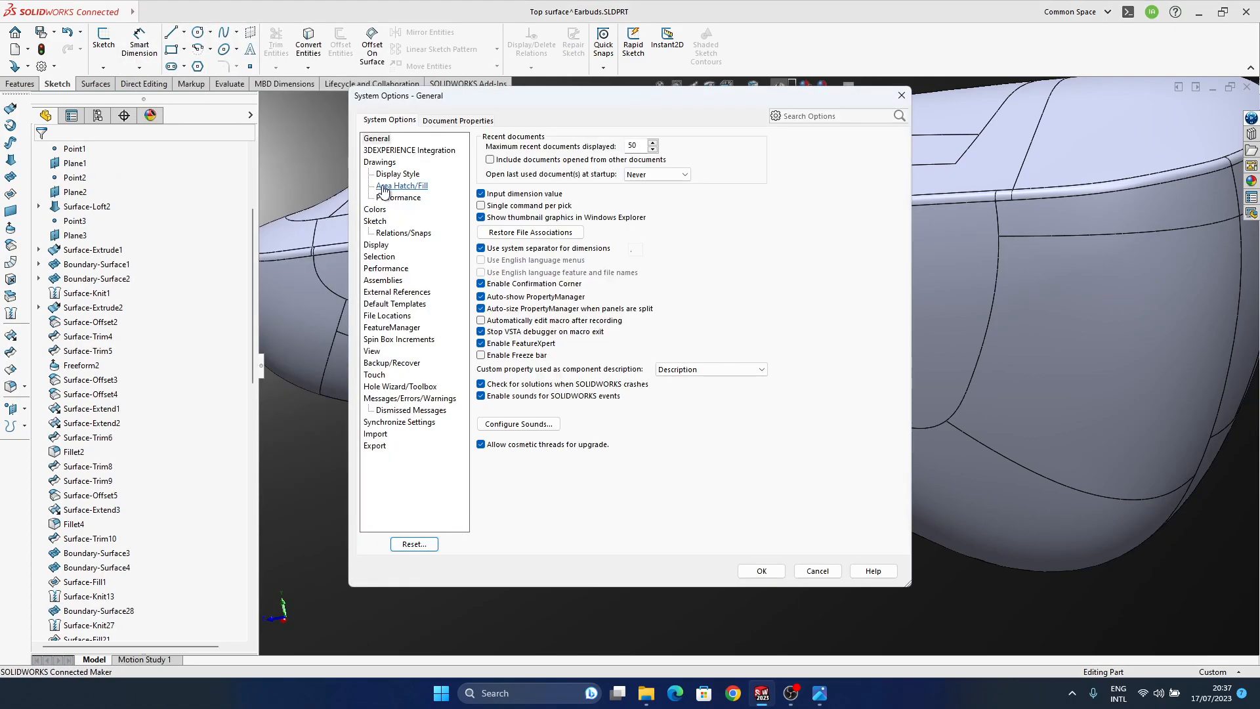
click(434, 122)
click(388, 245)
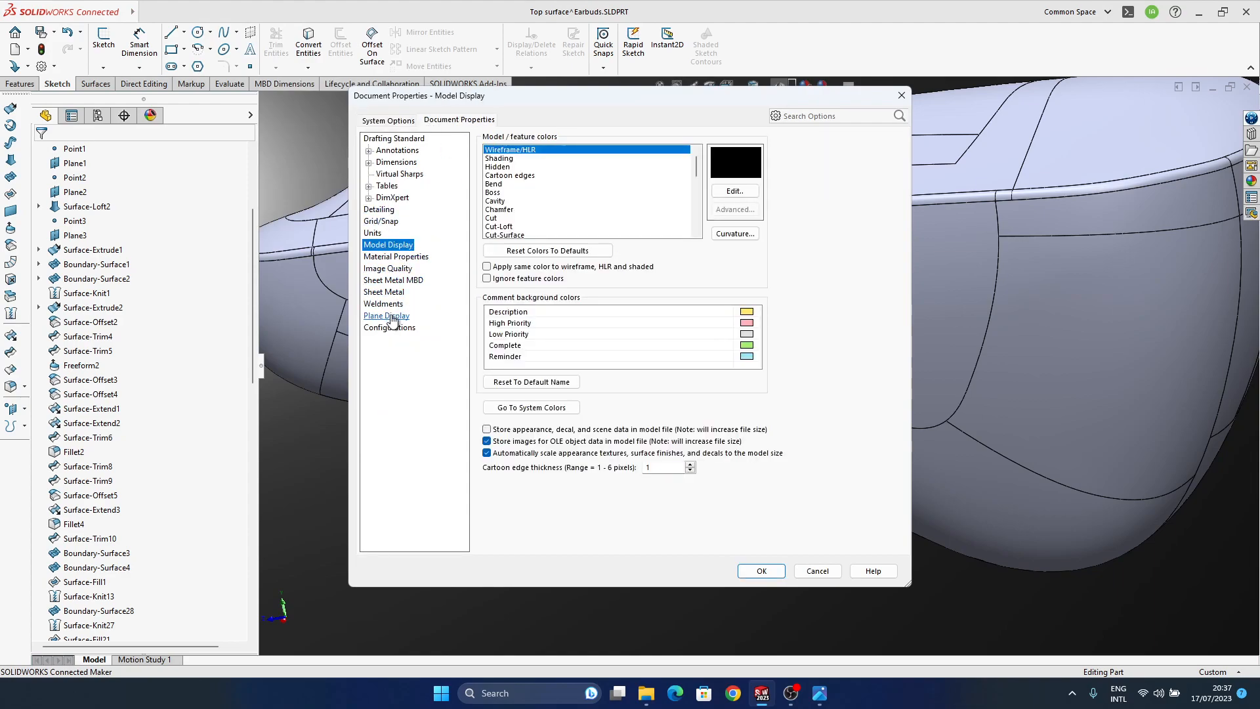
click(393, 269)
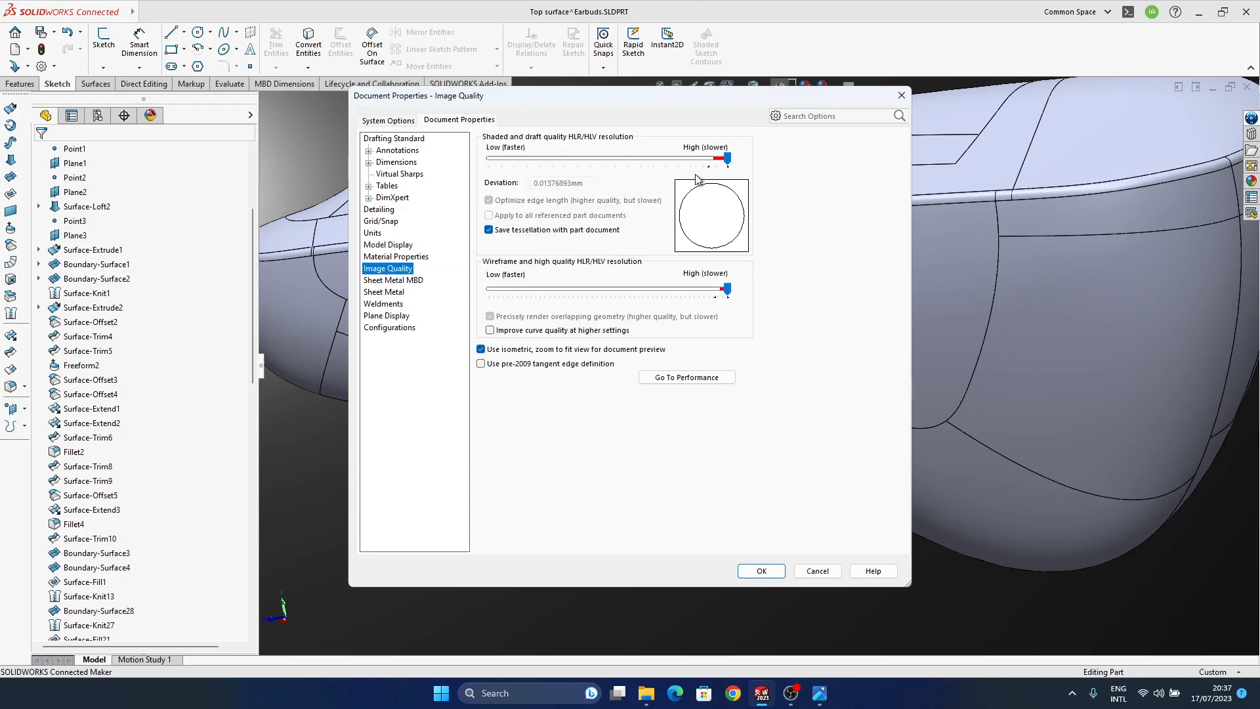
drag(727, 159, 518, 166)
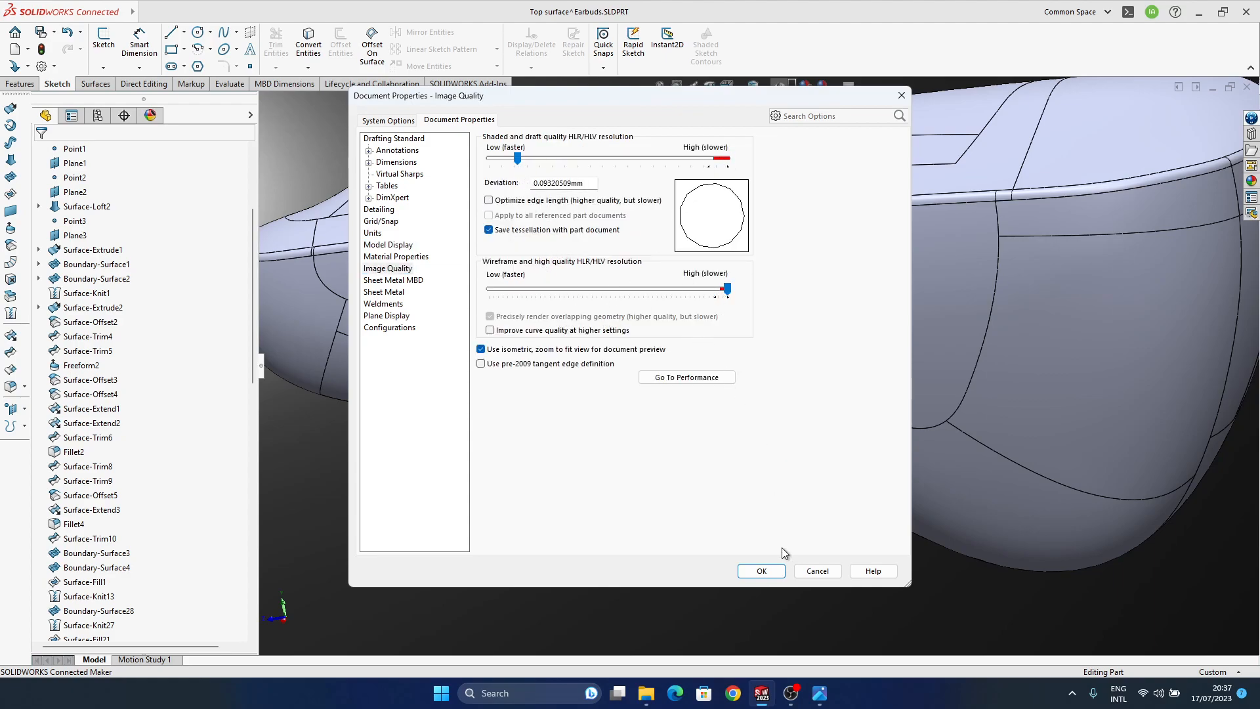
click(761, 570)
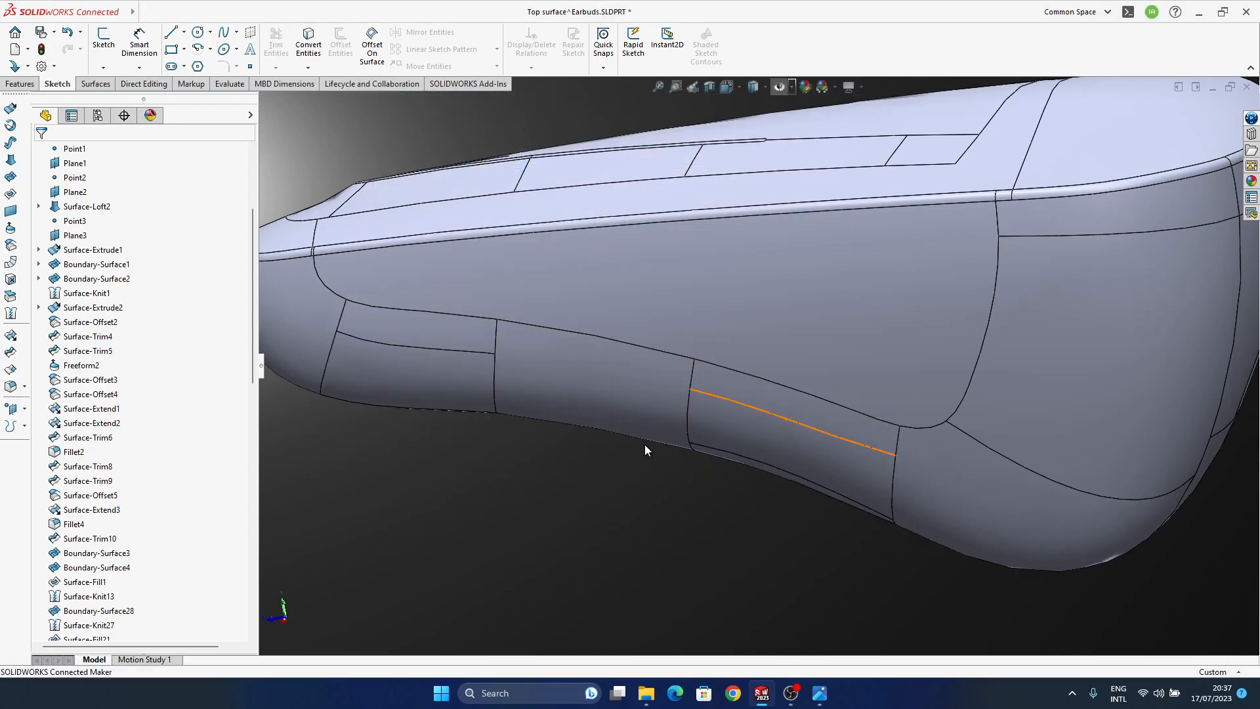
Display the model shaded without edges and examine the smoothness of its side surface from several angles.
middle_drag(653, 423, 678, 311)
click(765, 90)
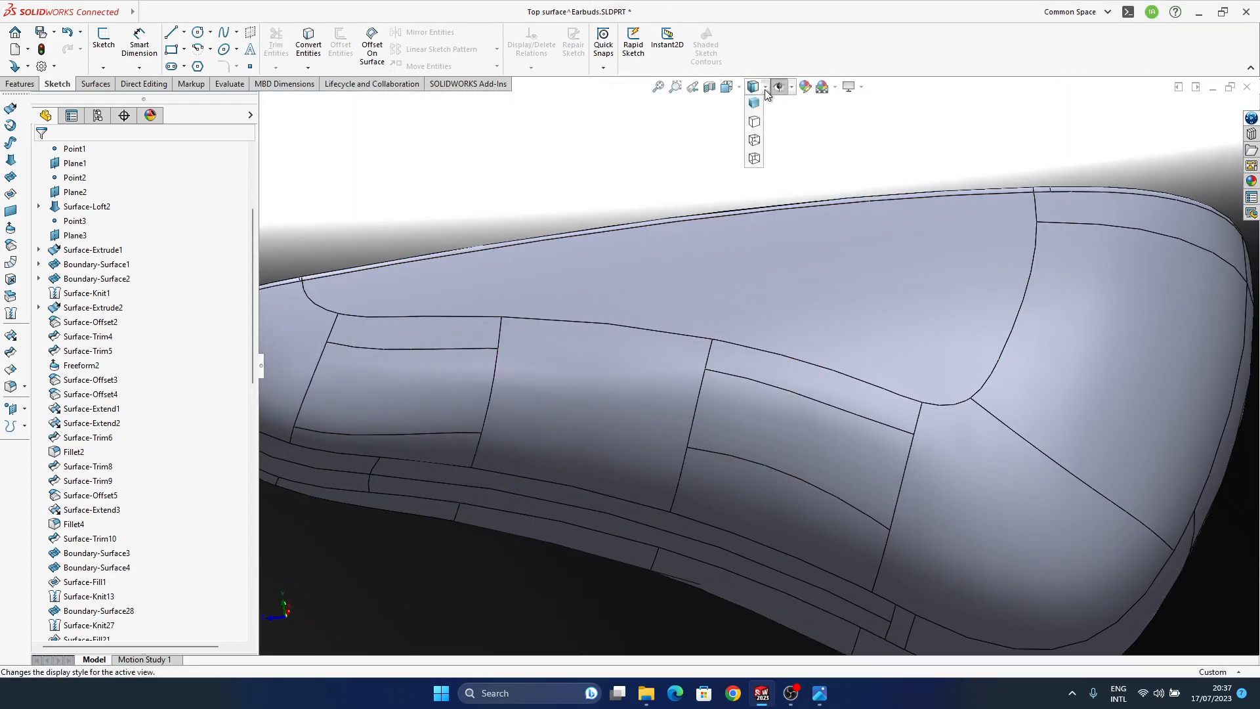
click(754, 126)
mouse_move(779, 456)
middle_down()
mouse_move(827, 391)
mouse_move(744, 365)
mouse_move(765, 284)
mouse_move(672, 306)
mouse_move(771, 296)
mouse_move(737, 351)
mouse_move(759, 315)
mouse_move(785, 319)
middle_up()
ctrl+middle_drag(679, 349, 754, 407)
scroll(568, 289, down, 3)
middle_drag(568, 288, 696, 287)
mouse_move(857, 288)
middle_down()
mouse_move(814, 324)
mouse_move(734, 345)
mouse_move(896, 310)
mouse_move(934, 493)
mouse_move(948, 450)
mouse_move(904, 295)
middle_up()
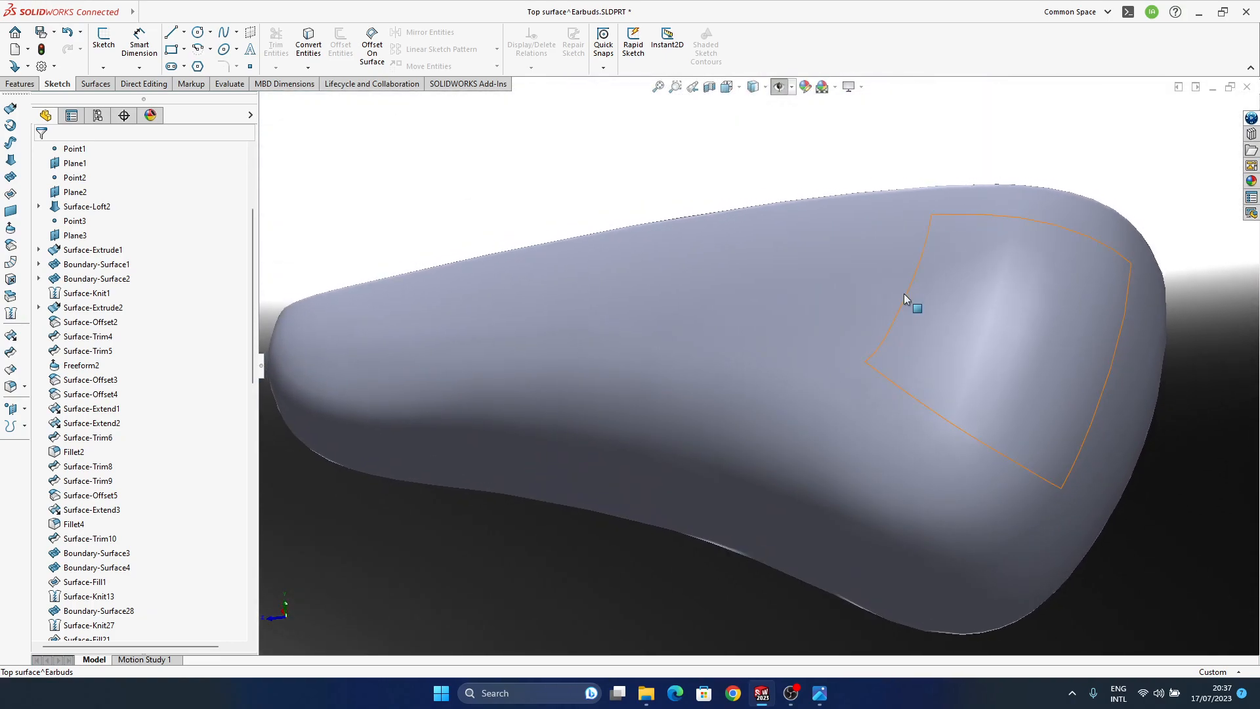
mouse_move(479, 152)
middle_down()
mouse_move(812, 318)
mouse_move(808, 293)
mouse_move(843, 331)
mouse_move(731, 340)
mouse_move(769, 380)
middle_up()
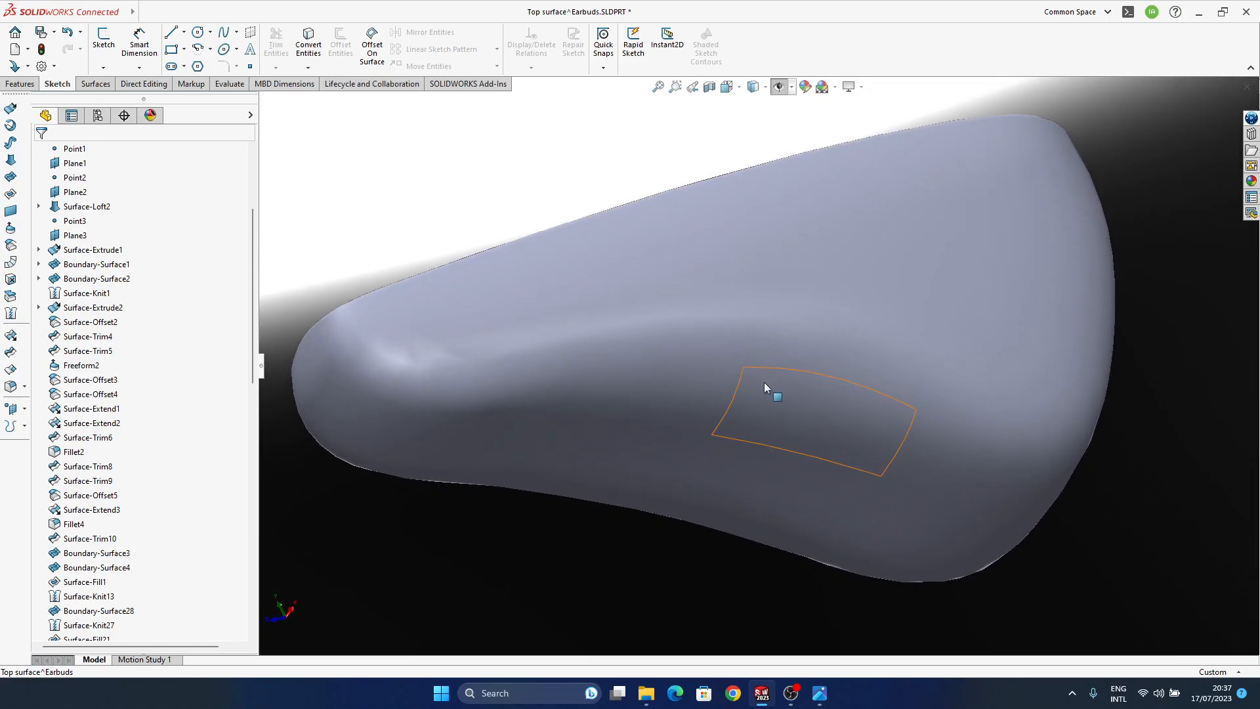
middle_drag(903, 361, 800, 356)
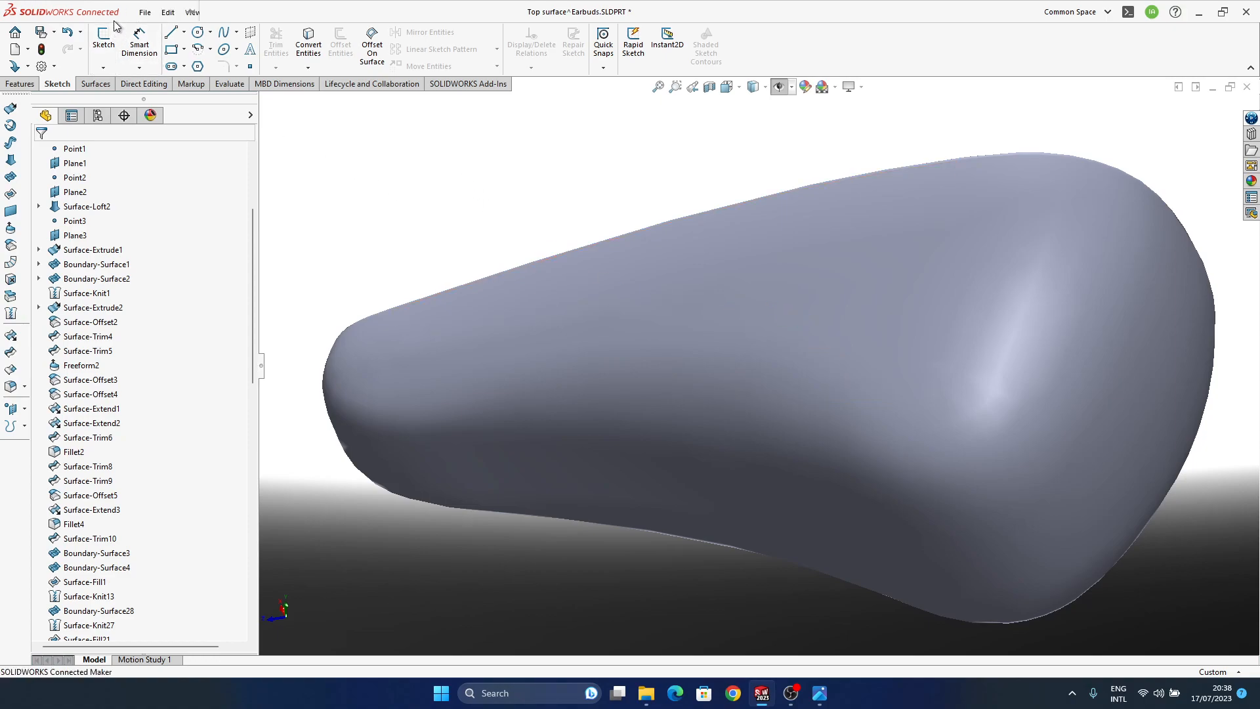
Raise the document's shaded and draft image quality to the highest setting.
mouse_move(132, 11)
click(221, 12)
mouse_move(250, 12)
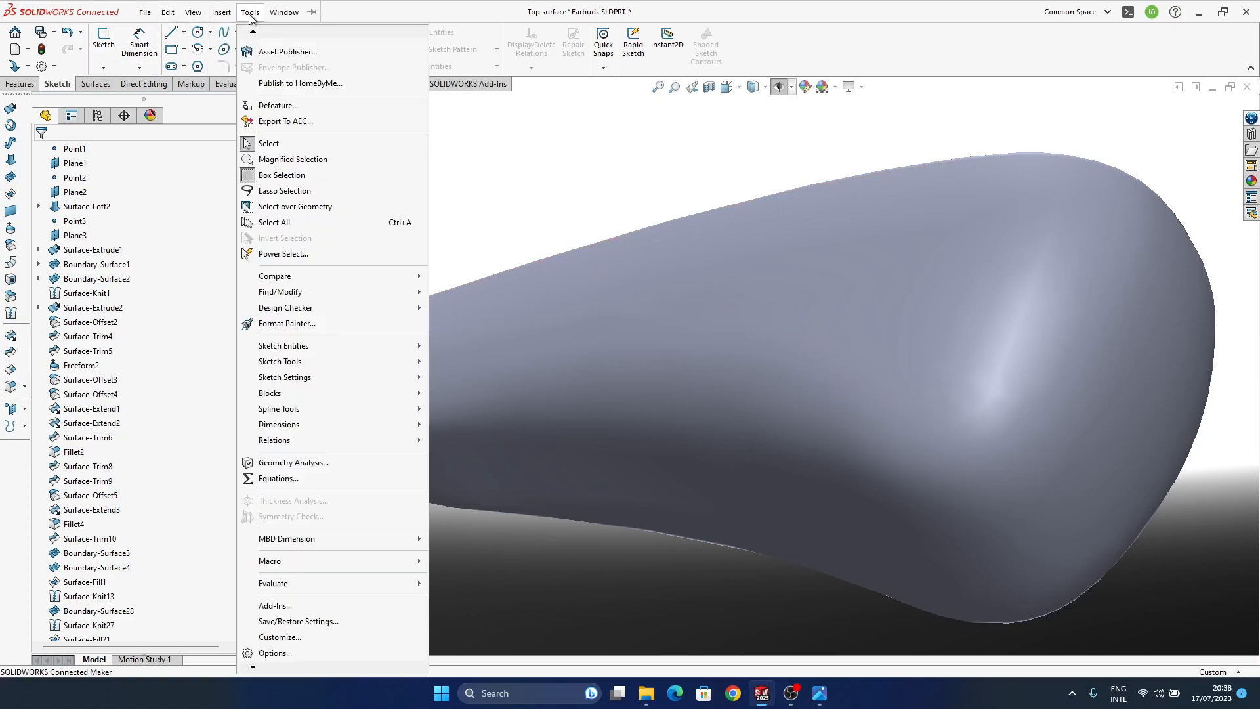
click(289, 658)
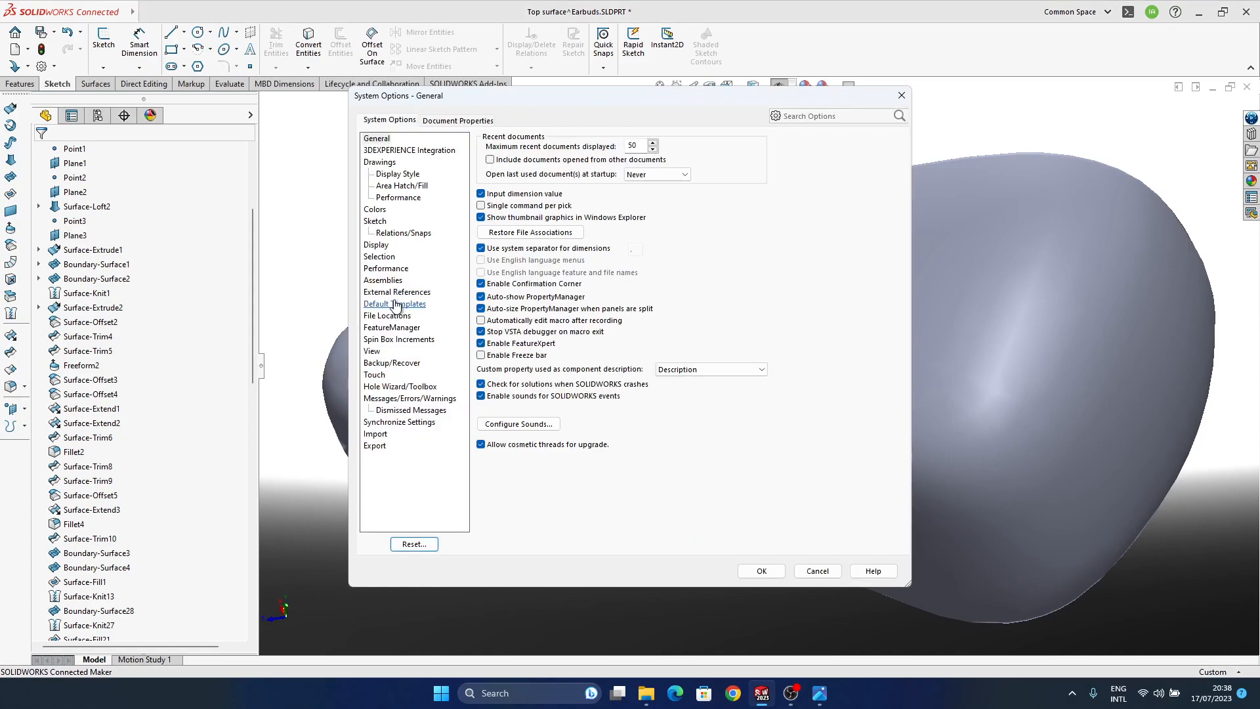
click(439, 122)
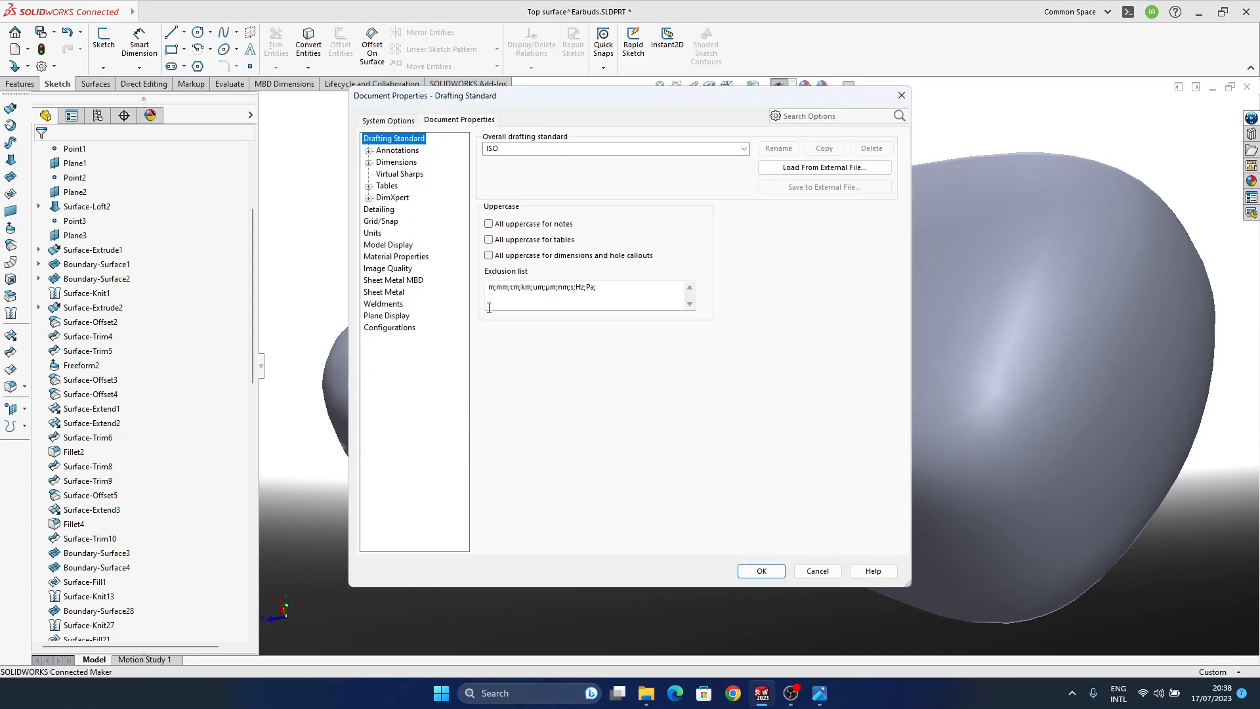
click(388, 270)
drag(519, 159, 923, 233)
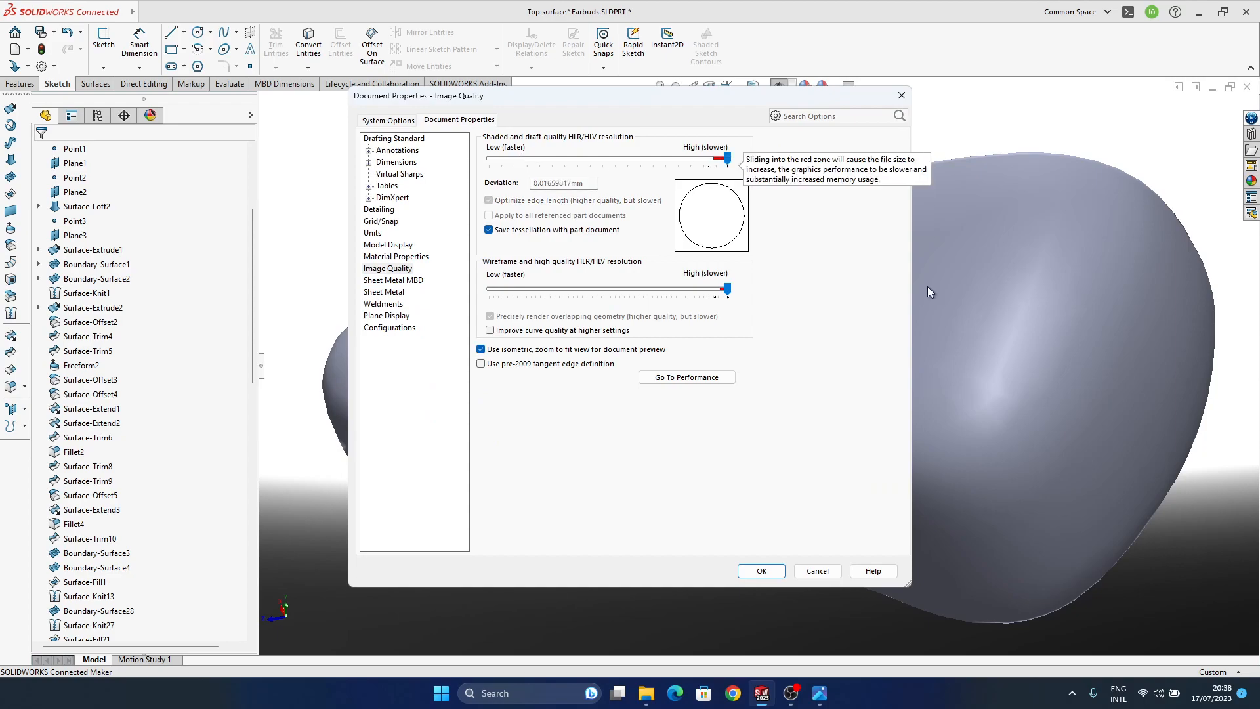
key(Return)
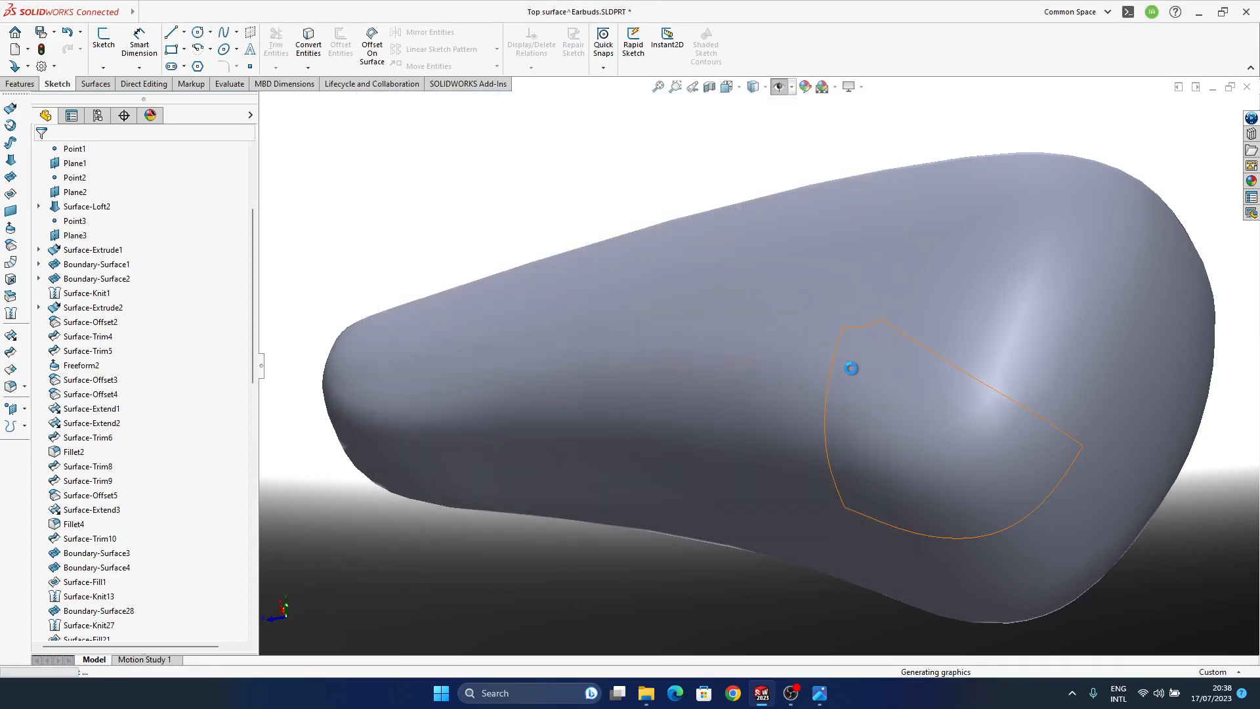
Turn on RealView Graphics for the shaded earbud model.
mouse_move(576, 416)
middle_down()
mouse_move(639, 430)
mouse_move(686, 402)
mouse_move(680, 448)
mouse_move(650, 439)
mouse_move(649, 480)
middle_up()
click(851, 88)
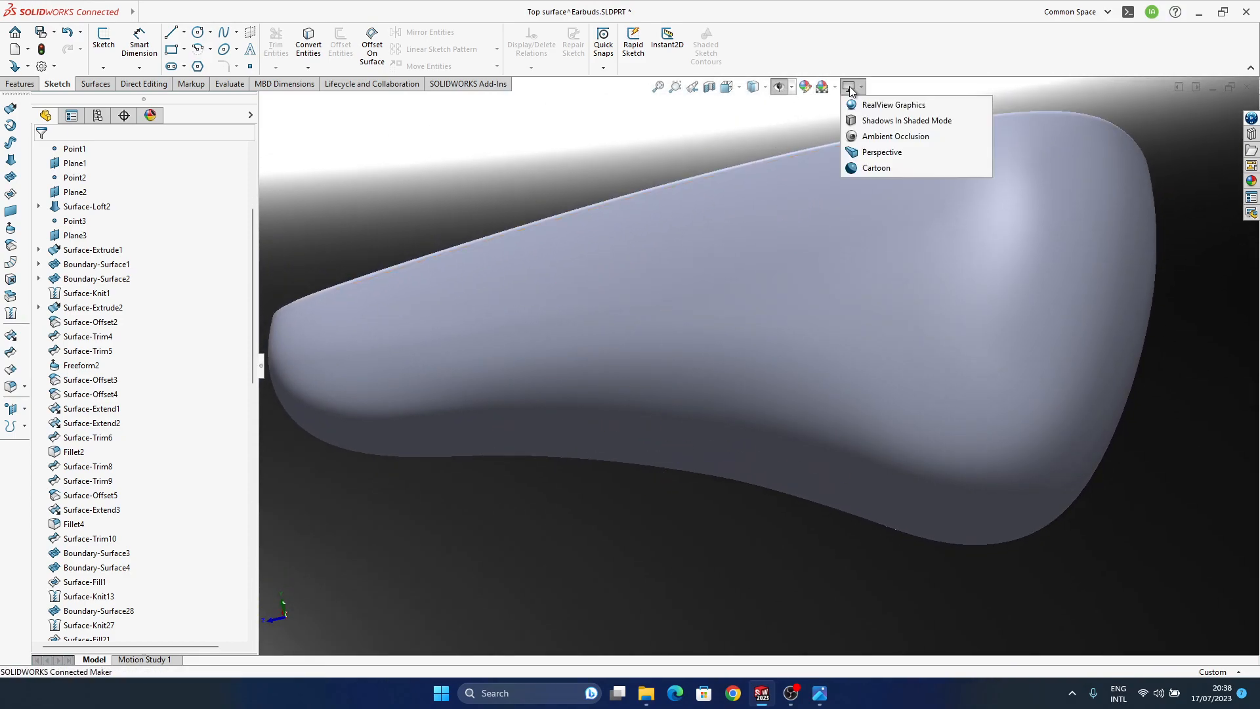
click(865, 107)
ctrl+middle_drag(832, 421, 866, 423)
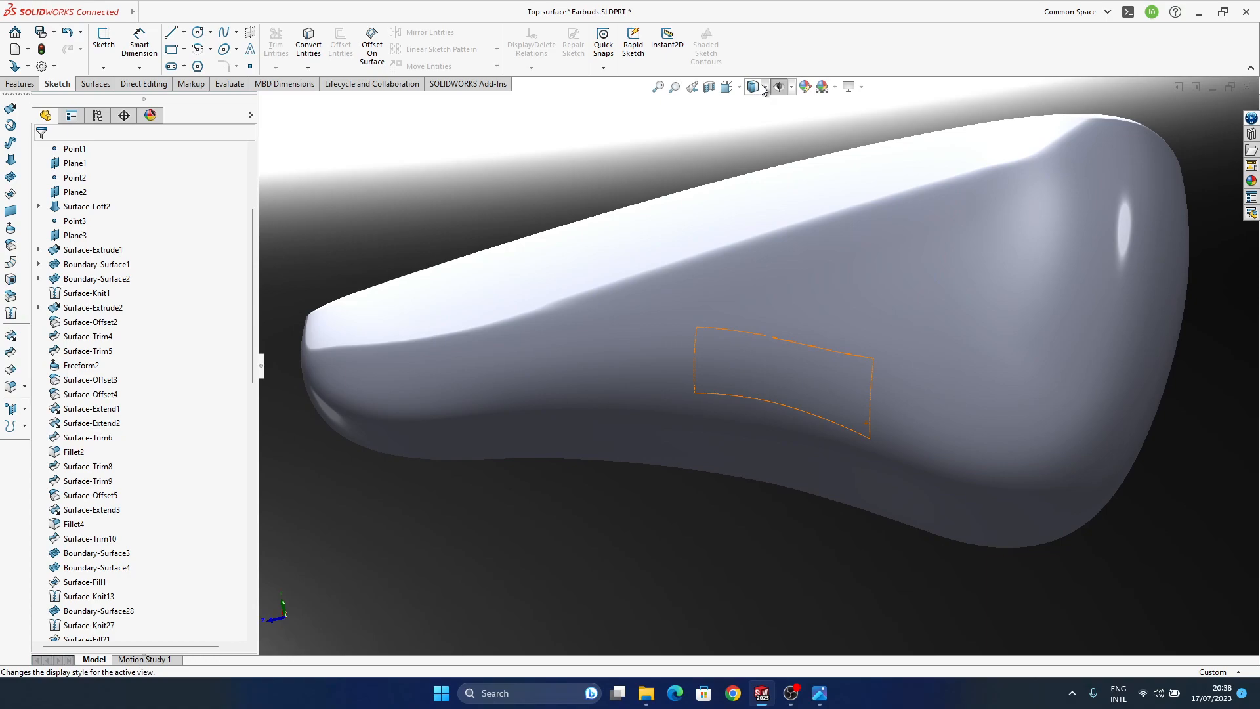
Examine the patch layout near the narrow end with edges shown, selecting the four-sided patch and the larger faces on both sides of it.
ctrl+middle_drag(697, 387, 831, 372)
middle_drag(741, 420, 667, 306)
click(668, 306)
middle_drag(709, 443, 744, 367)
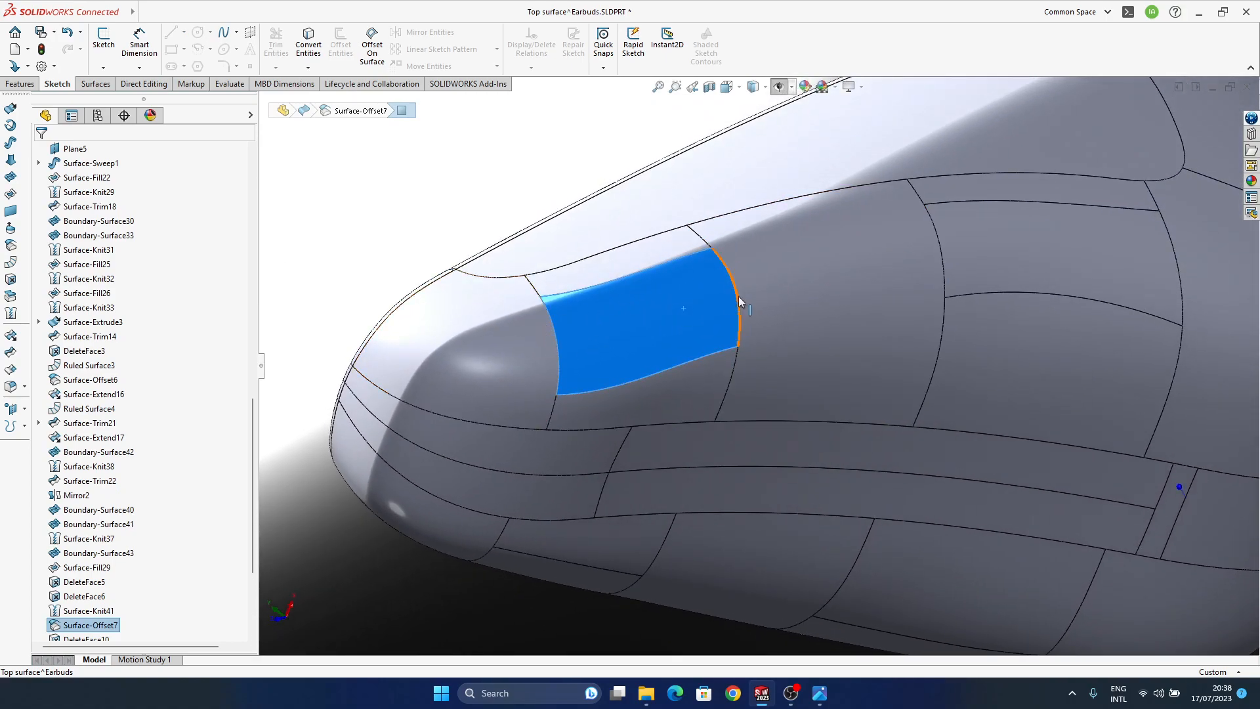
middle_drag(856, 322, 805, 257)
click(805, 257)
ctrl+click(578, 369)
middle_drag(743, 355, 700, 319)
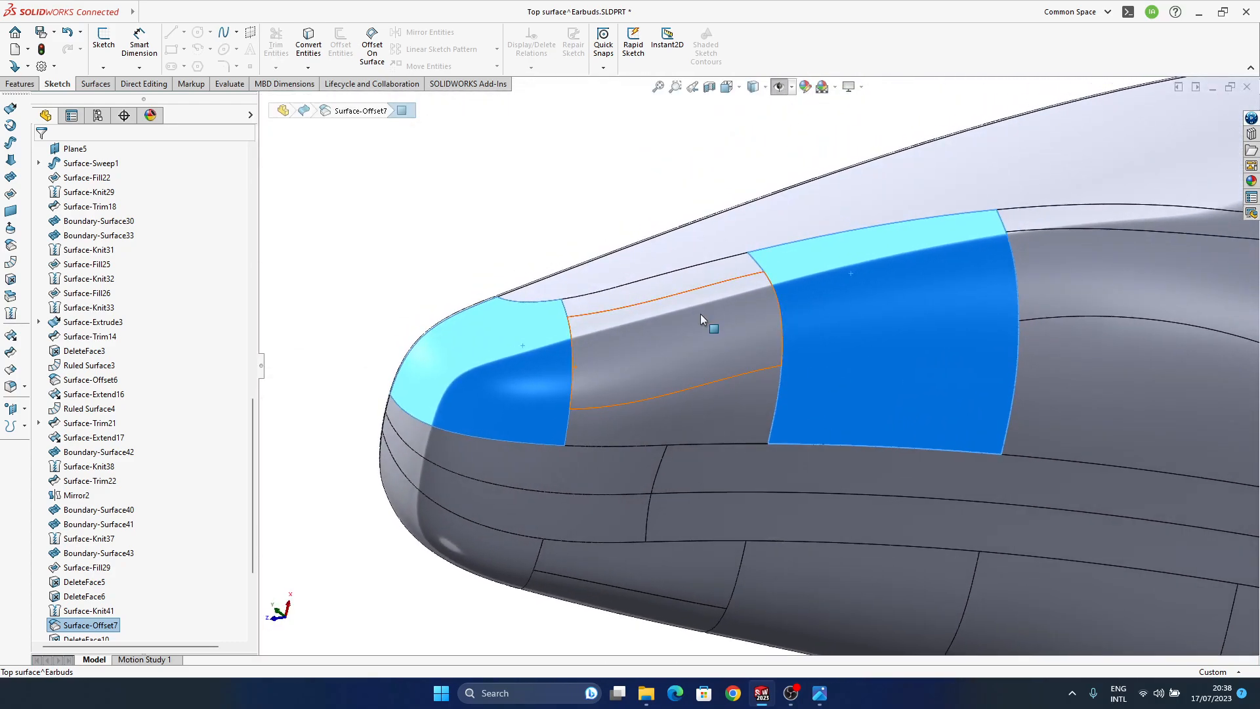
Inspect how the four-sided patch near the narrow end blends into its neighbouring faces, keeping that patch selected.
click(735, 329)
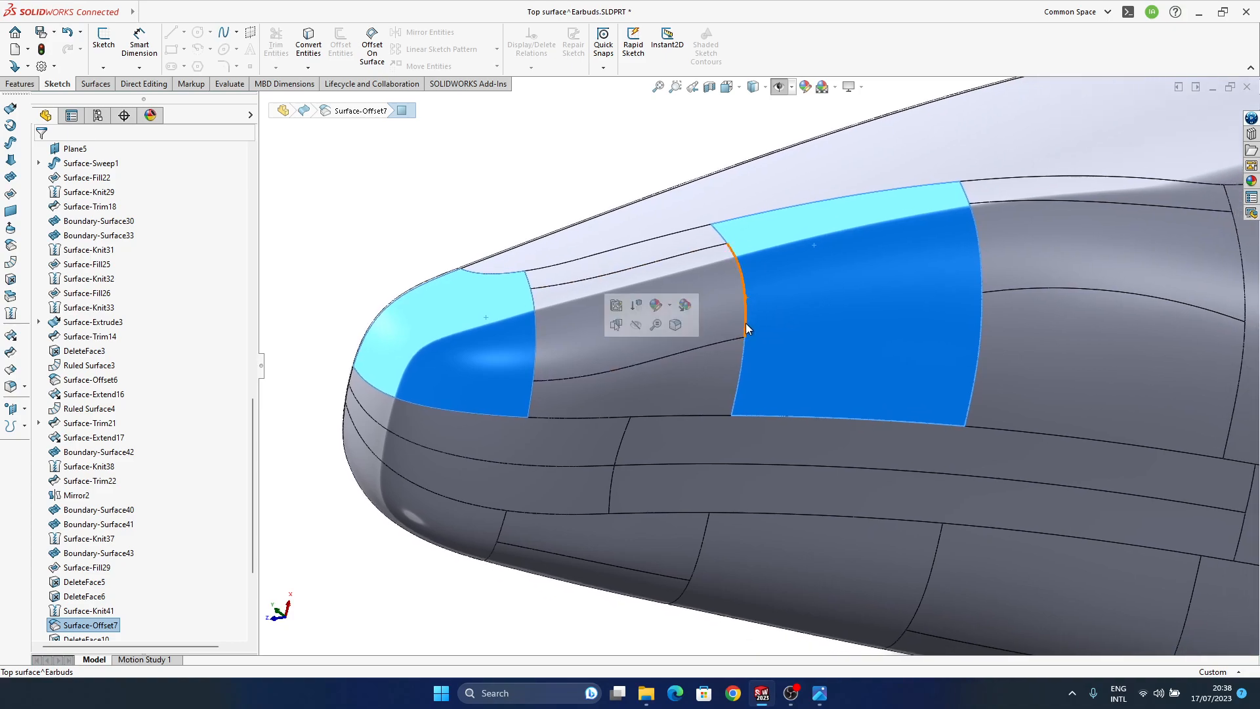
middle_drag(746, 316, 670, 353)
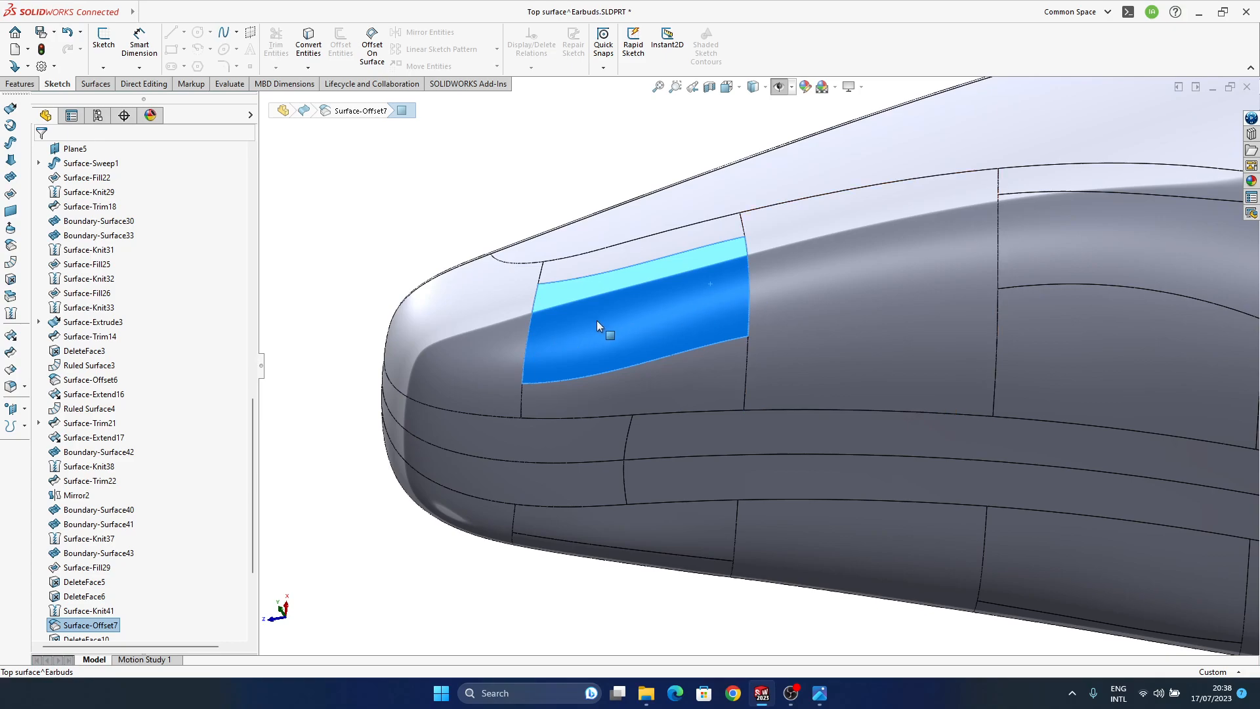
middle_drag(575, 342, 824, 270)
middle_drag(451, 311, 549, 353)
click(549, 353)
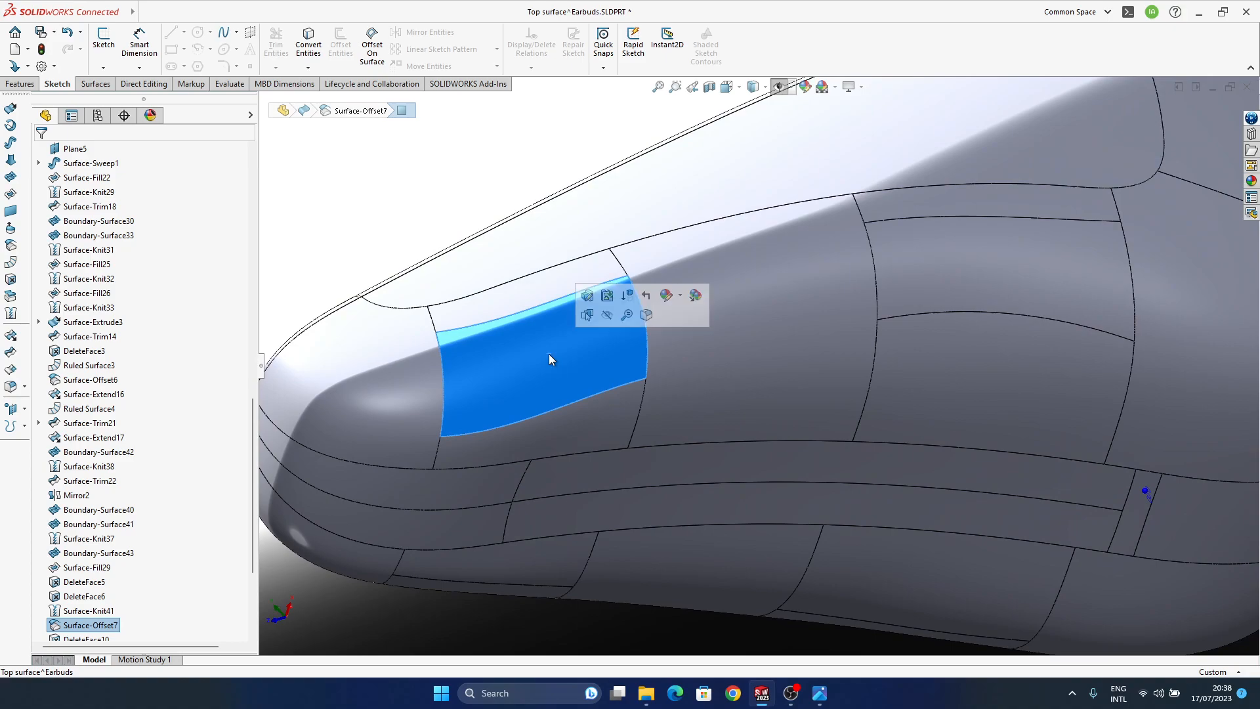
click(585, 368)
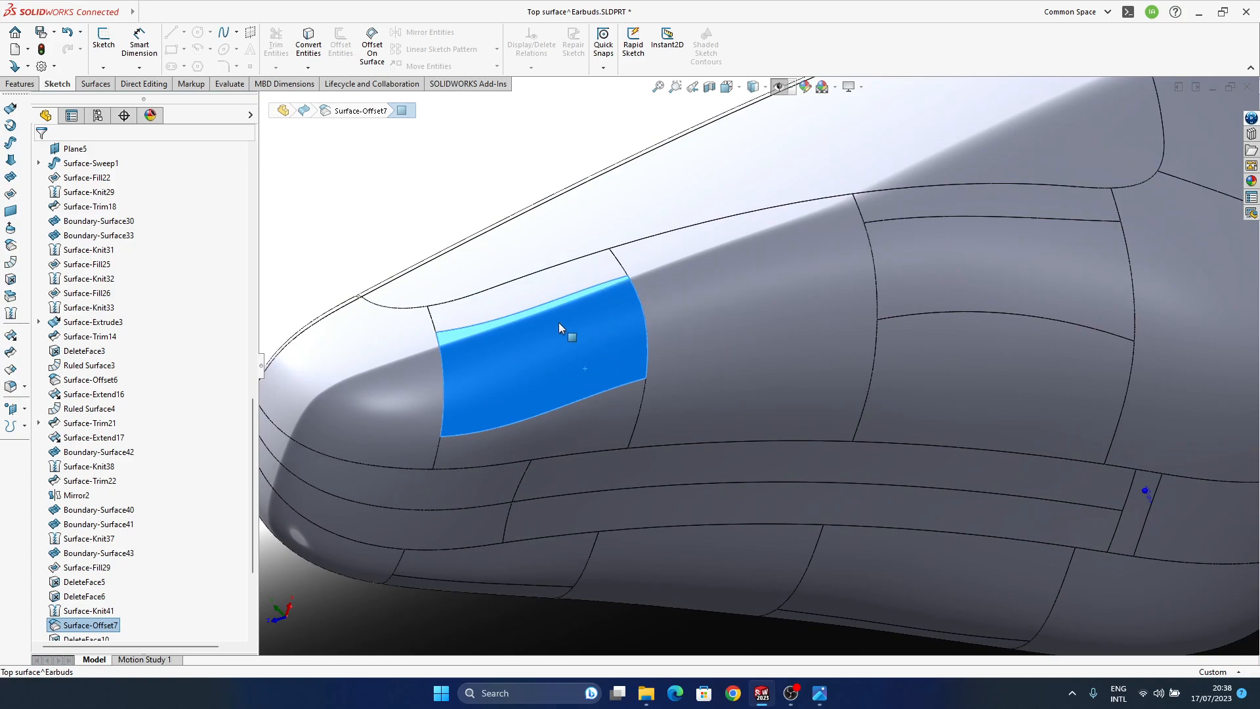
middle_drag(632, 360, 919, 328)
Examine the second patch group toward the wide end, selecting its middle, lower and narrow upper faces, and review the whole side.
click(976, 332)
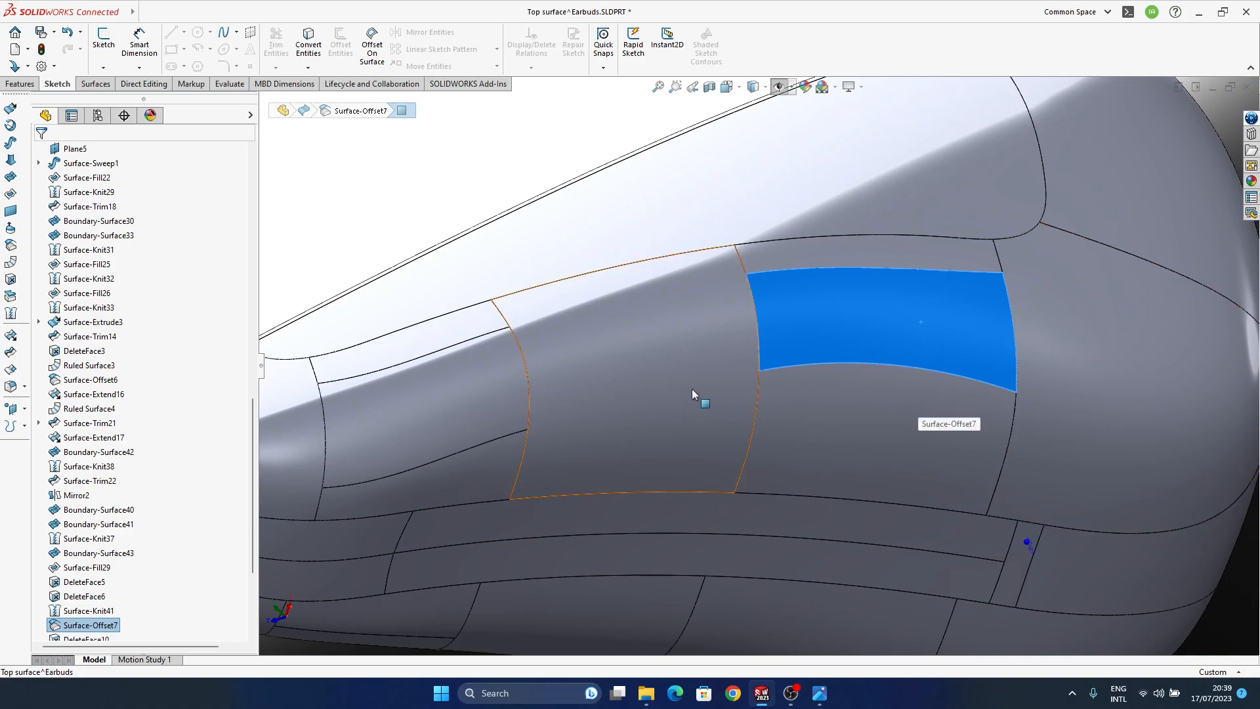
click(890, 432)
ctrl+click(800, 250)
middle_drag(918, 349, 720, 369)
scroll(750, 423, up, 3)
click(1132, 177)
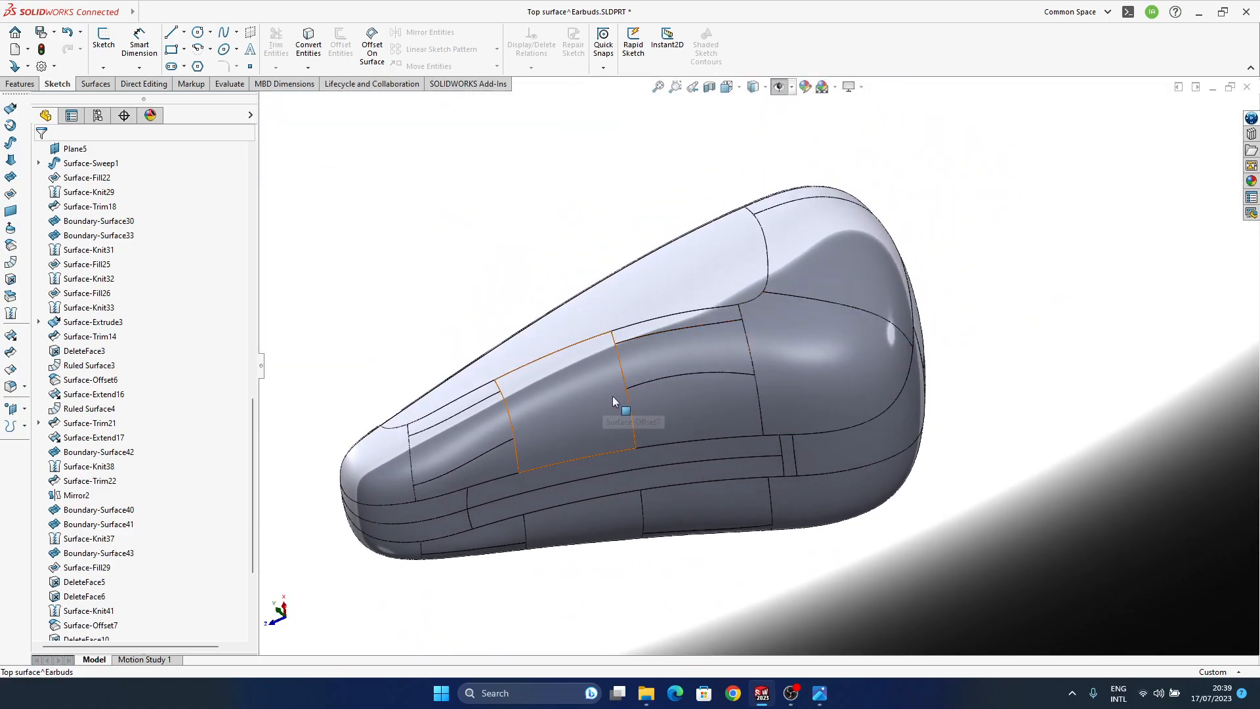
ctrl+middle_drag(605, 396, 681, 349)
scroll(512, 440, down, 3)
ctrl+middle_drag(879, 336, 792, 365)
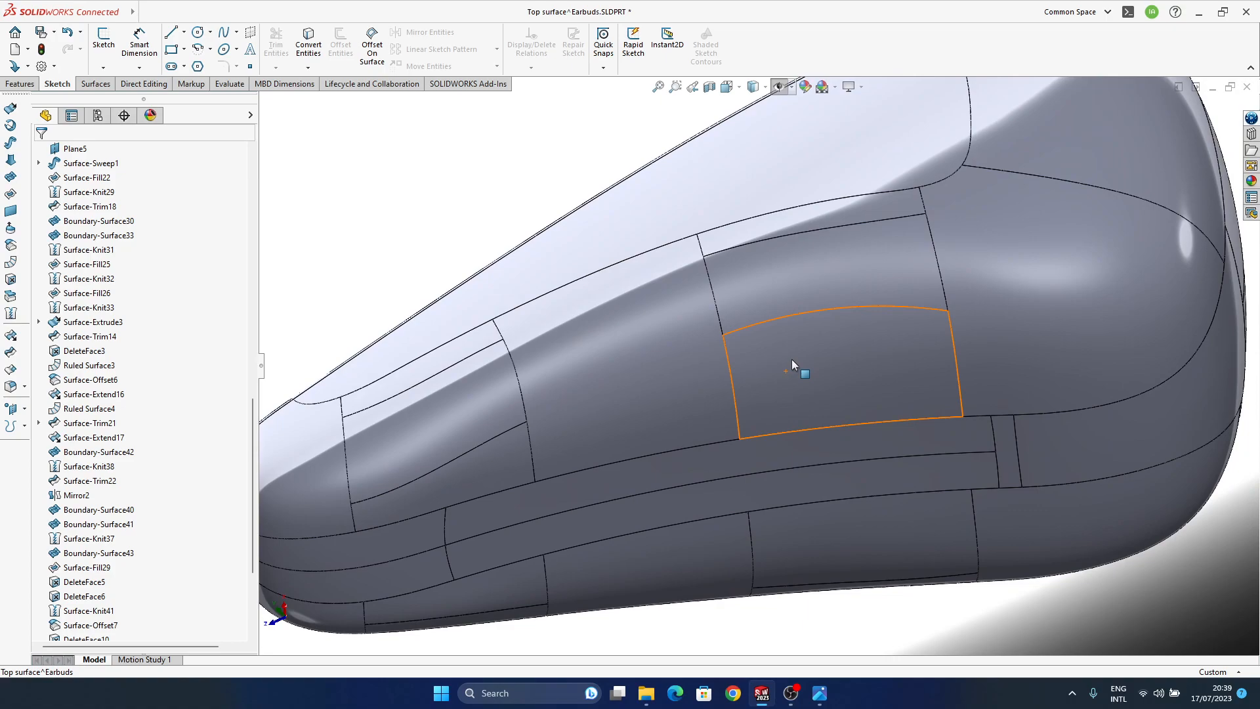
Examine the large side patches toward the wide end, selecting the four-sided lower patch and the faces around it.
click(786, 360)
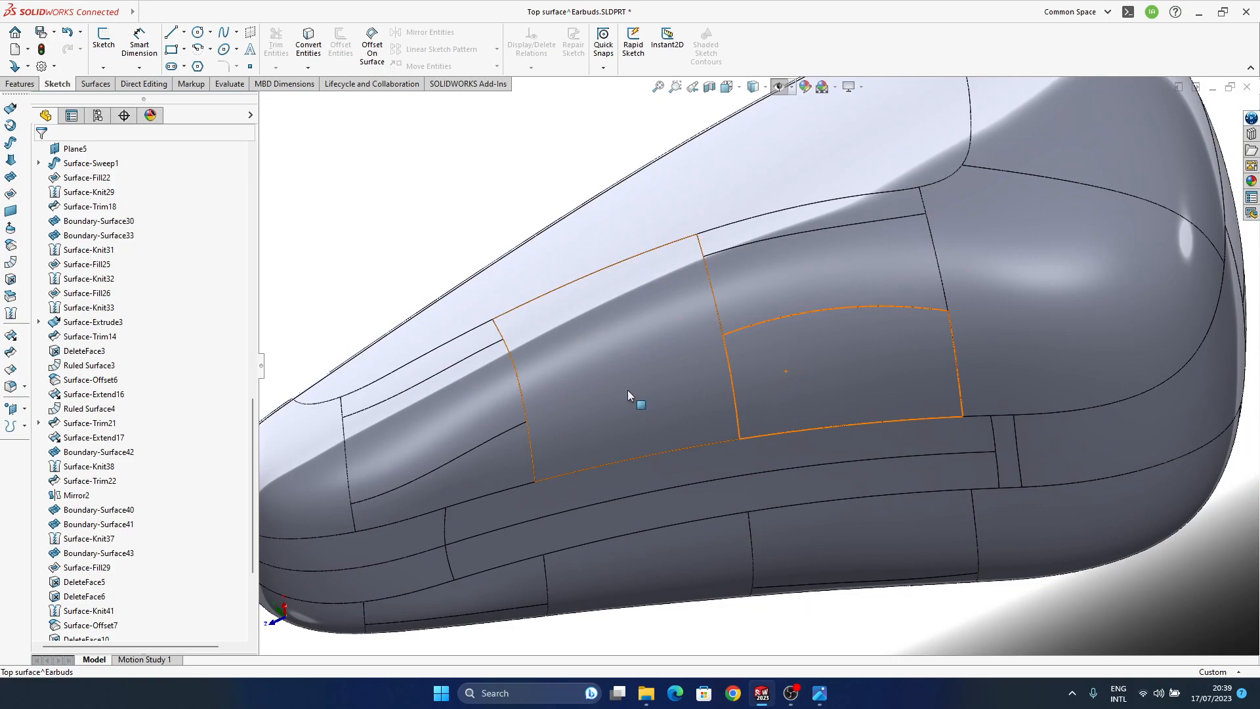
click(838, 302)
click(851, 364)
click(796, 226)
Select the two adjoining four-sided faces around the wide end and inspect how they meet their neighbours.
middle_drag(915, 295, 923, 336)
click(984, 318)
click(992, 424)
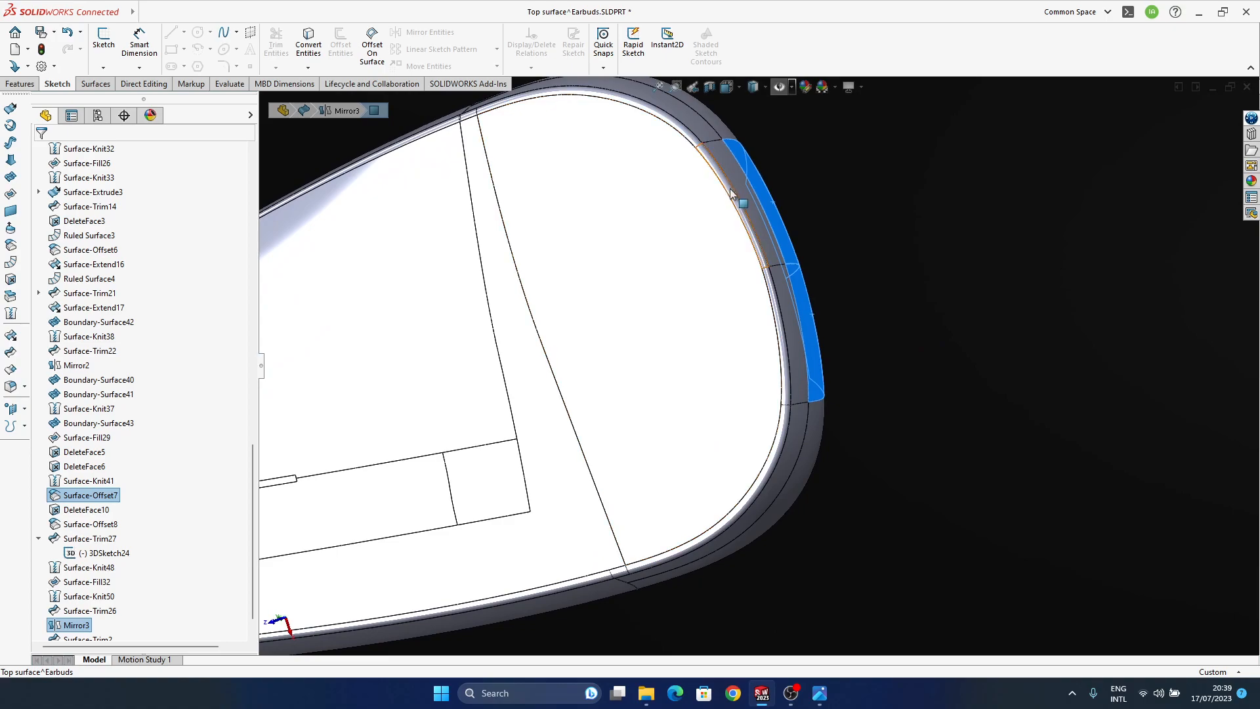
mouse_move(810, 392)
middle_down()
mouse_move(844, 501)
mouse_move(689, 366)
mouse_move(787, 399)
middle_up()
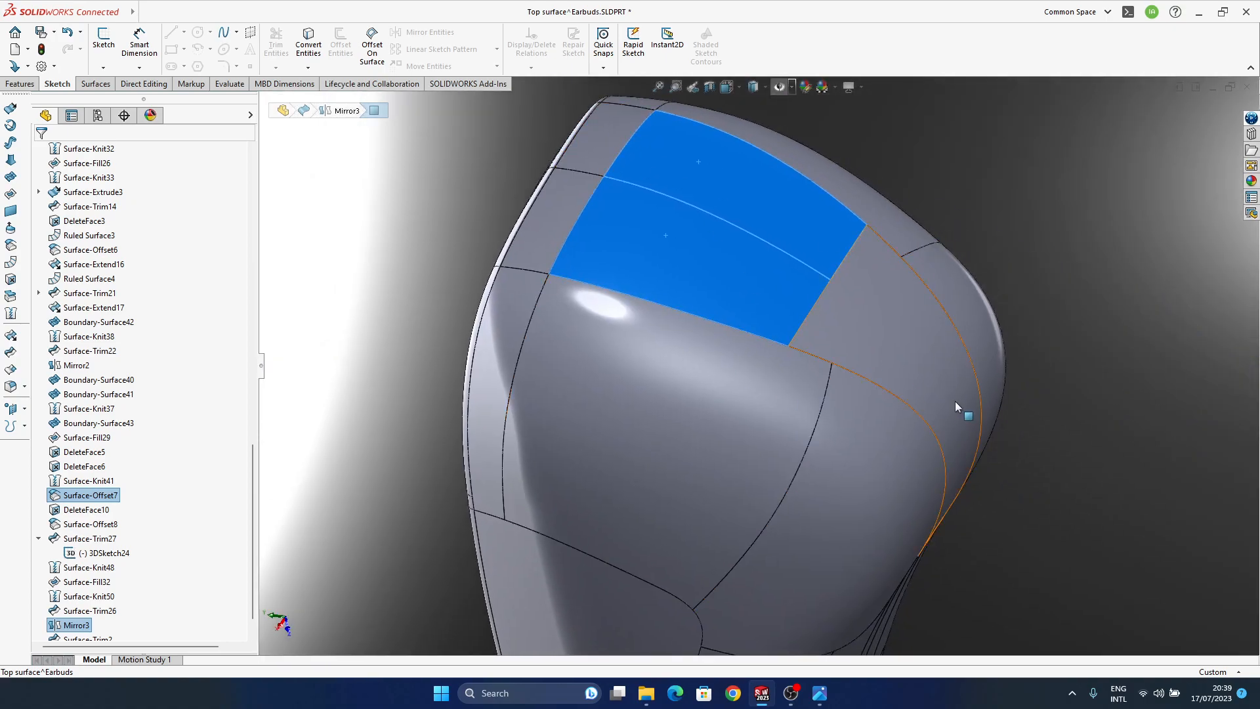
middle_drag(958, 407, 983, 448)
Examine the wide end's lower blend, selecting the filled face together with the offset faces beside it.
click(721, 417)
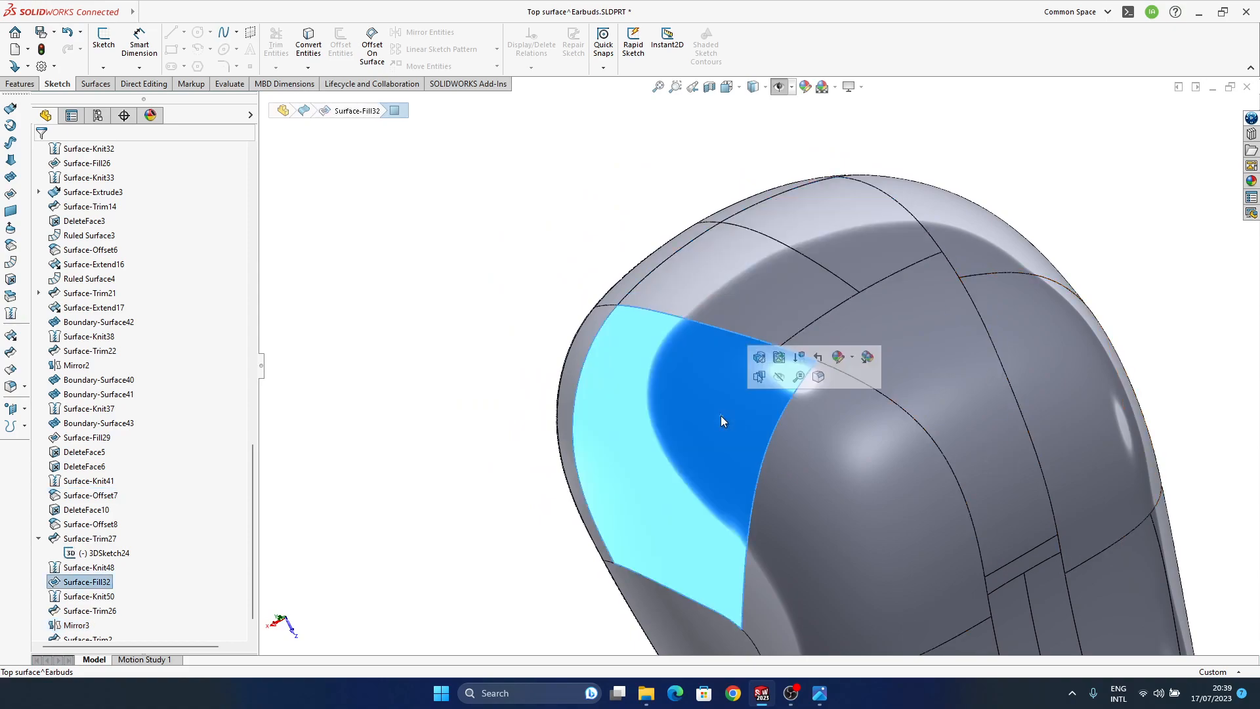
ctrl+click(806, 437)
middle_drag(650, 326, 708, 155)
ctrl+click(554, 335)
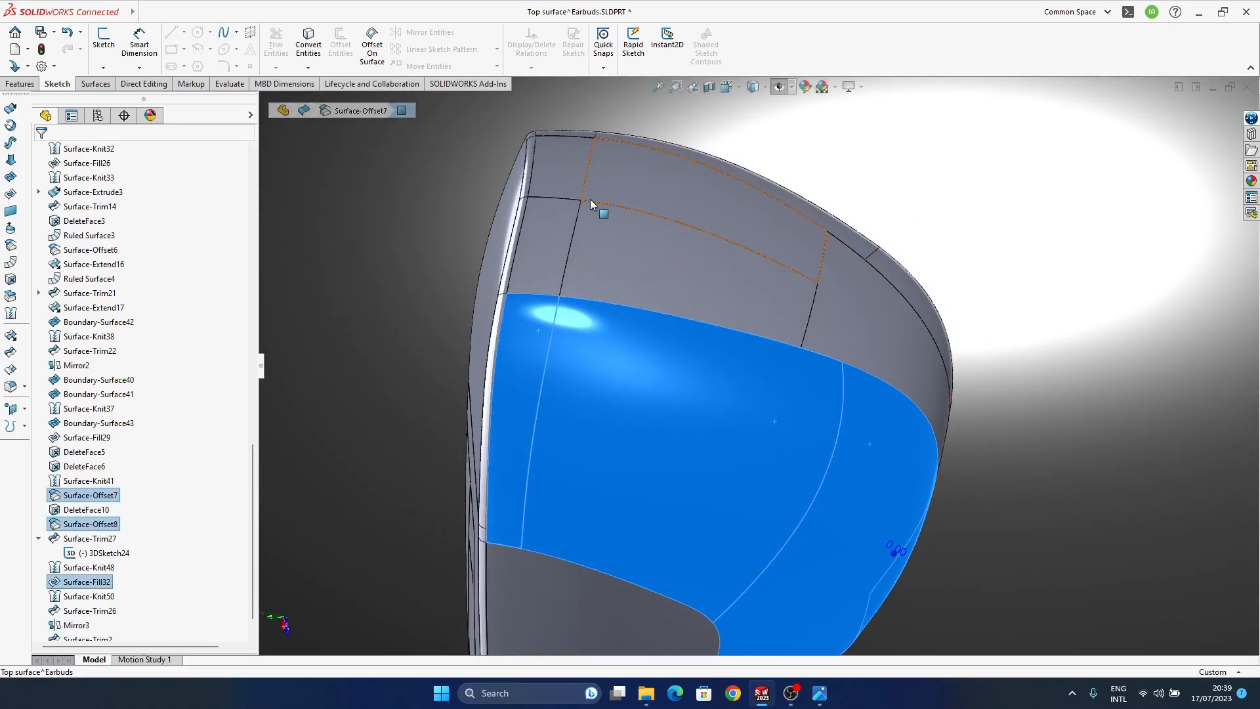
middle_drag(911, 411, 922, 261)
middle_drag(755, 397, 725, 420)
Select the small filled corner face at the narrow end of the top surface and inspect its surroundings.
scroll(725, 418, up, 2)
scroll(644, 491, down, 6)
ctrl+middle_drag(614, 487, 1082, 451)
click(706, 432)
middle_drag(838, 422, 787, 374)
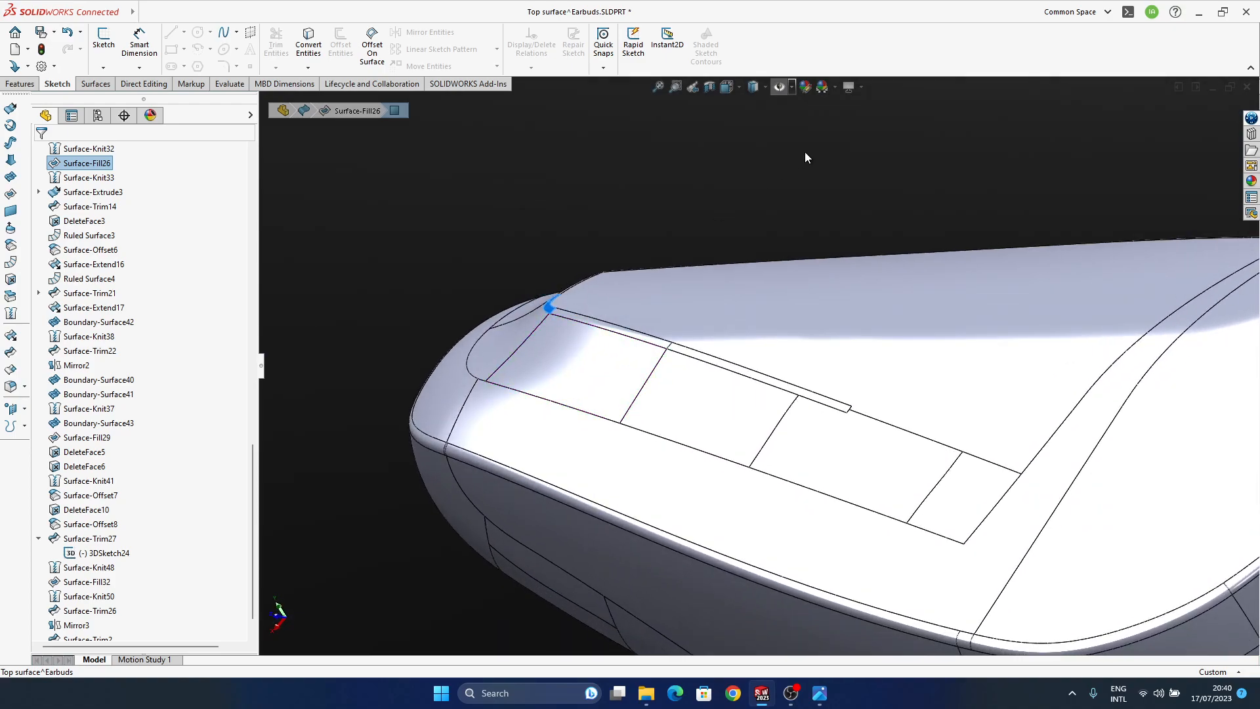
Turn off RealView Graphics for the earbud part.
click(861, 87)
click(872, 122)
mouse_move(820, 263)
middle_down()
mouse_move(838, 273)
mouse_move(858, 365)
mouse_move(869, 328)
mouse_move(824, 247)
mouse_move(776, 236)
mouse_move(800, 218)
mouse_move(519, 261)
mouse_move(745, 378)
middle_up()
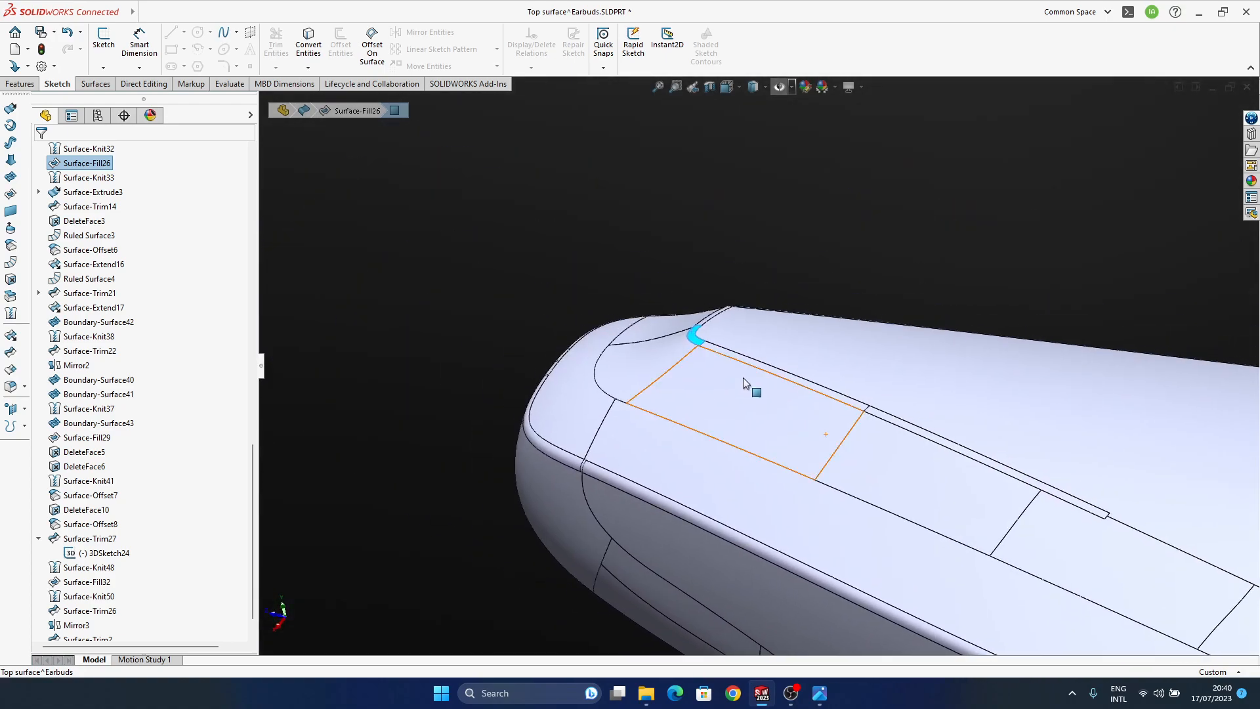
Select the narrow strip face beside the large top surface and follow the row of four-sided patches next to it.
scroll(743, 376, down, 5)
click(695, 307)
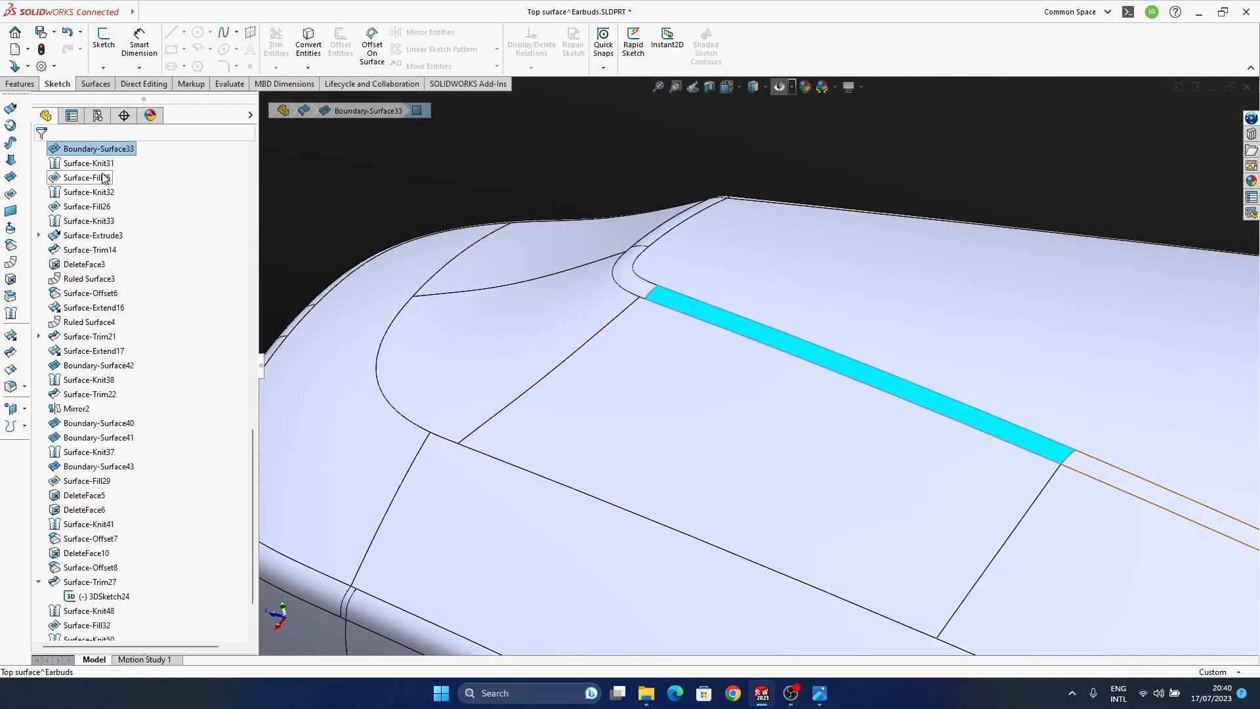
ctrl+middle_drag(1017, 398, 708, 281)
scroll(707, 281, up, 4)
ctrl+middle_drag(927, 369, 762, 293)
middle_drag(787, 422, 810, 458)
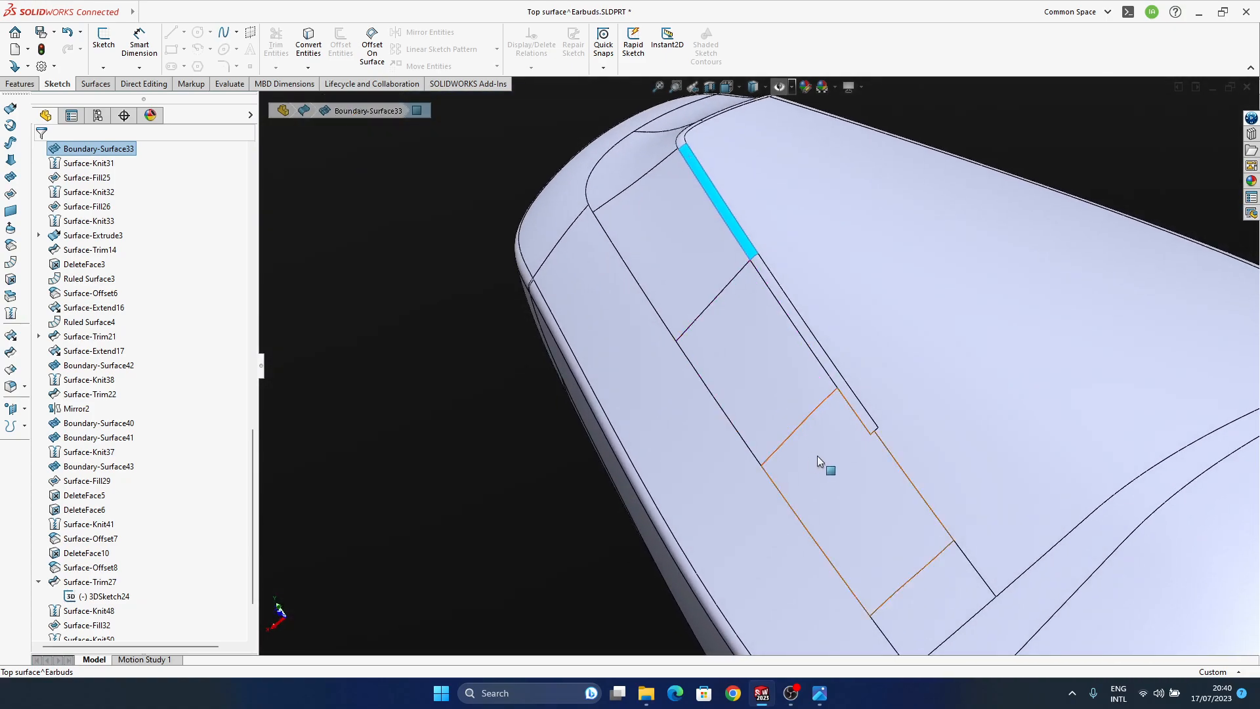
Inspect the rounded corner at the narrow end where the selected strip meets the small corner faces.
ctrl+middle_drag(757, 269, 715, 356)
middle_drag(676, 246, 691, 335)
scroll(667, 228, down, 2)
scroll(668, 263, down, 2)
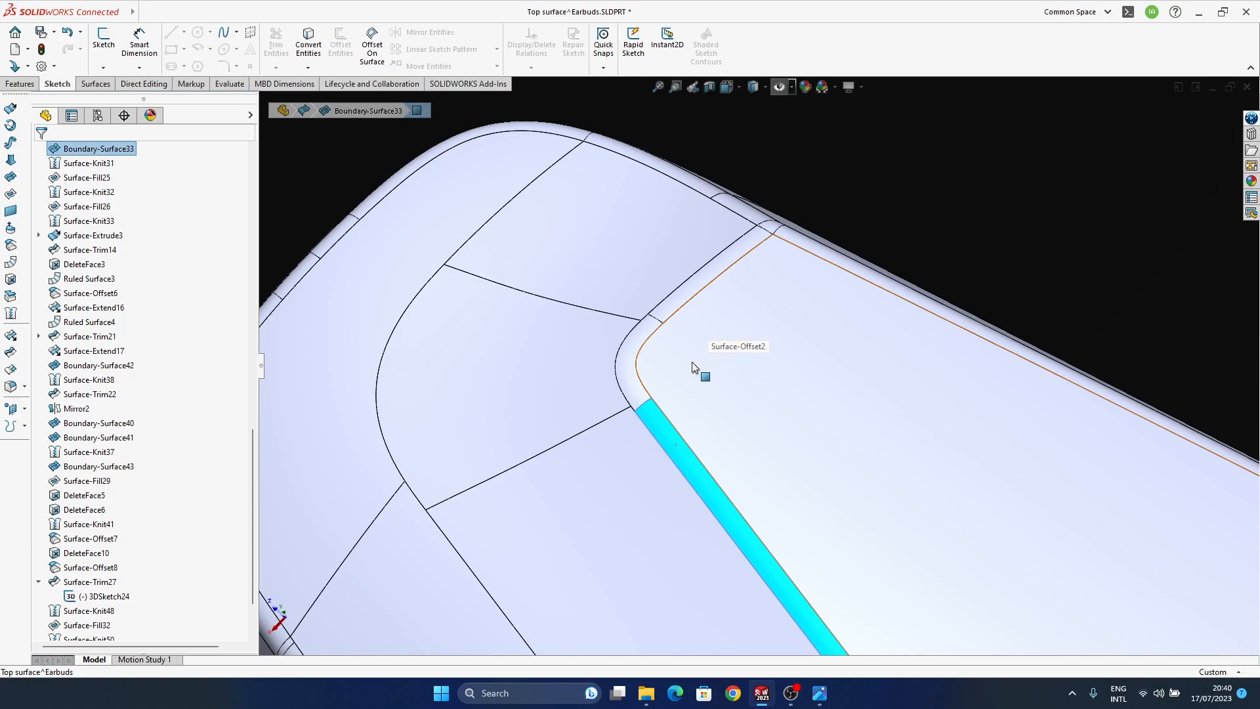
middle_drag(692, 366, 742, 355)
scroll(742, 355, up, 2)
ctrl+middle_drag(925, 517, 793, 401)
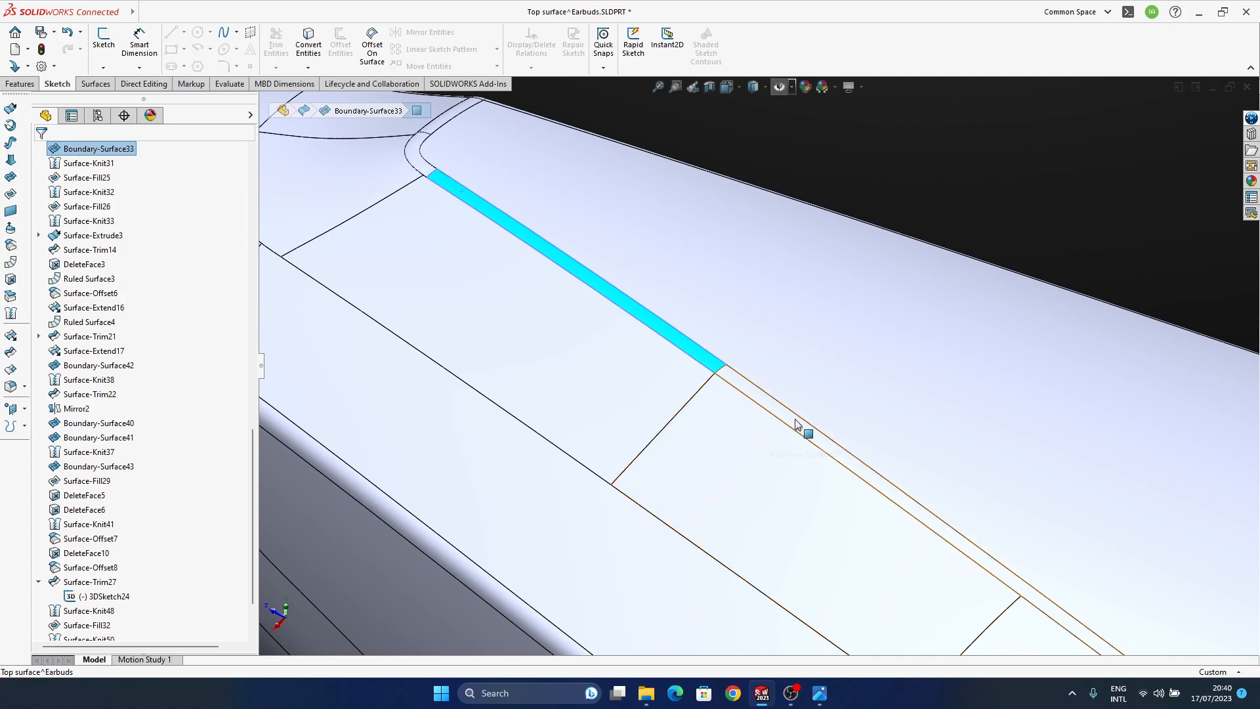
Compare the two consecutive narrow strips along the top surface, selecting the strip nearest the narrow end.
scroll(706, 365, up, 5)
scroll(830, 421, up, 1)
scroll(853, 443, down, 1)
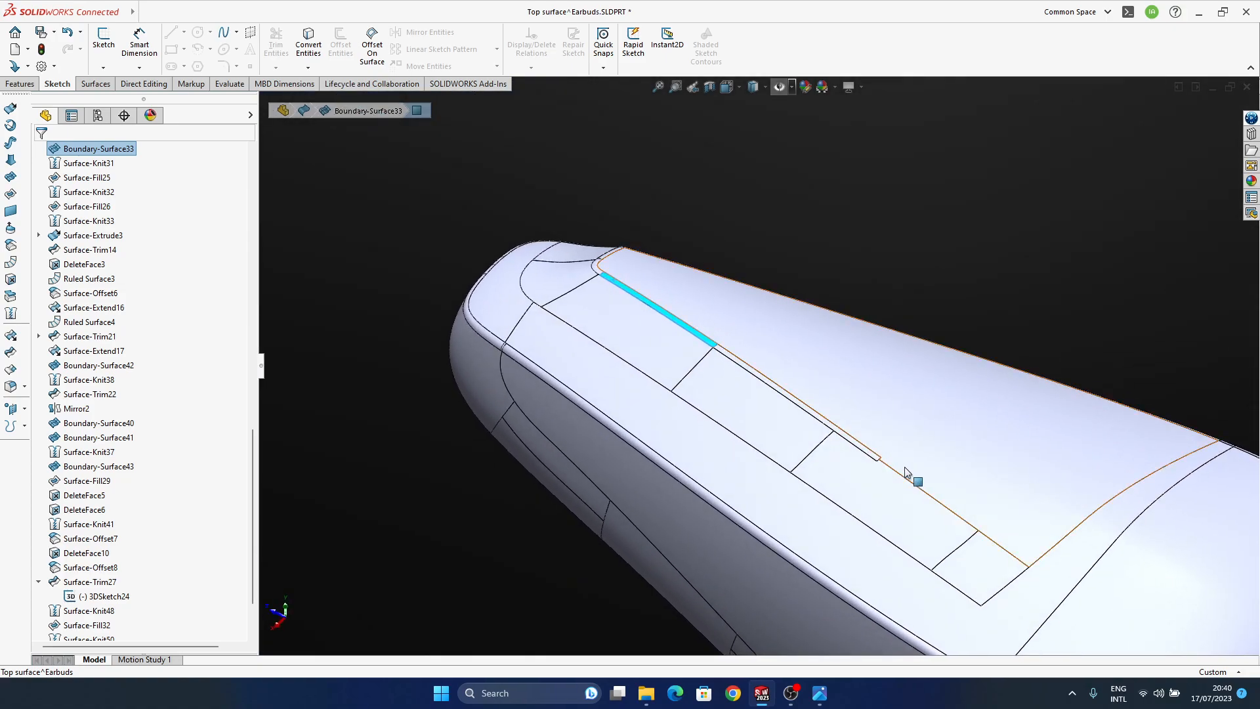
ctrl+middle_drag(876, 462, 781, 395)
scroll(779, 394, down, 4)
ctrl+middle_drag(658, 326, 779, 458)
ctrl+middle_drag(586, 365, 704, 484)
ctrl+middle_drag(674, 445, 725, 385)
click(744, 212)
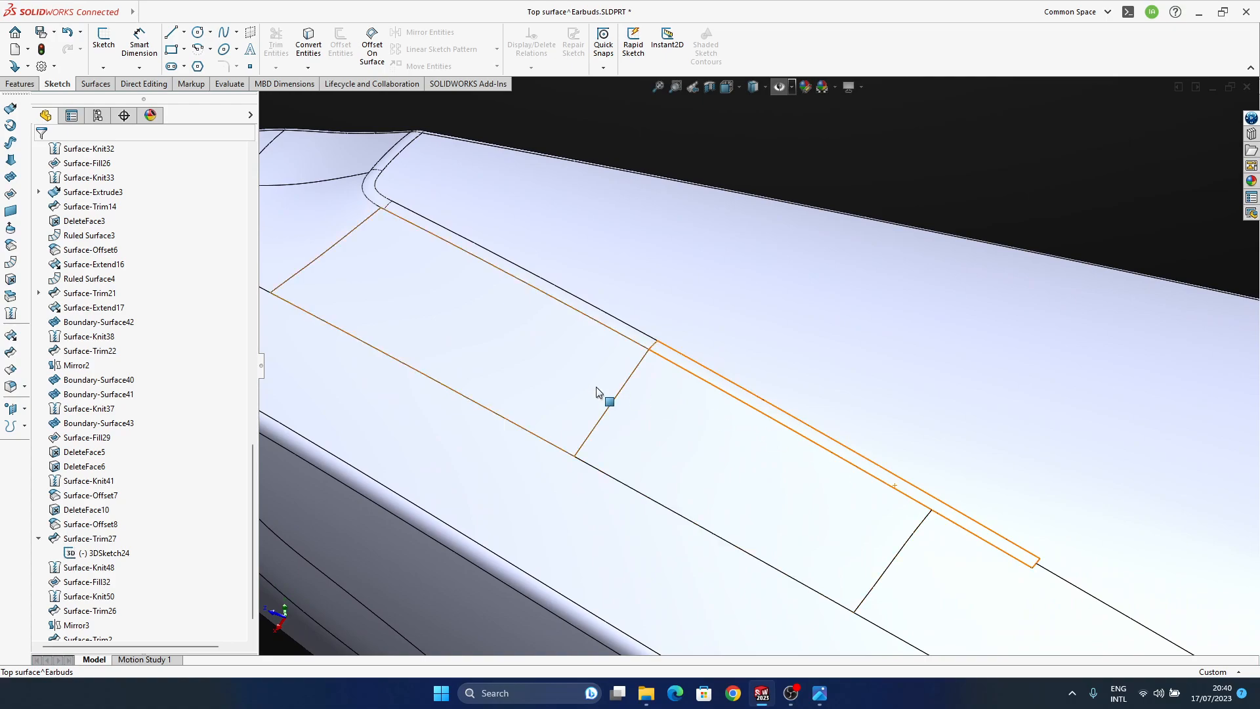
click(463, 248)
ctrl+middle_drag(882, 470, 826, 421)
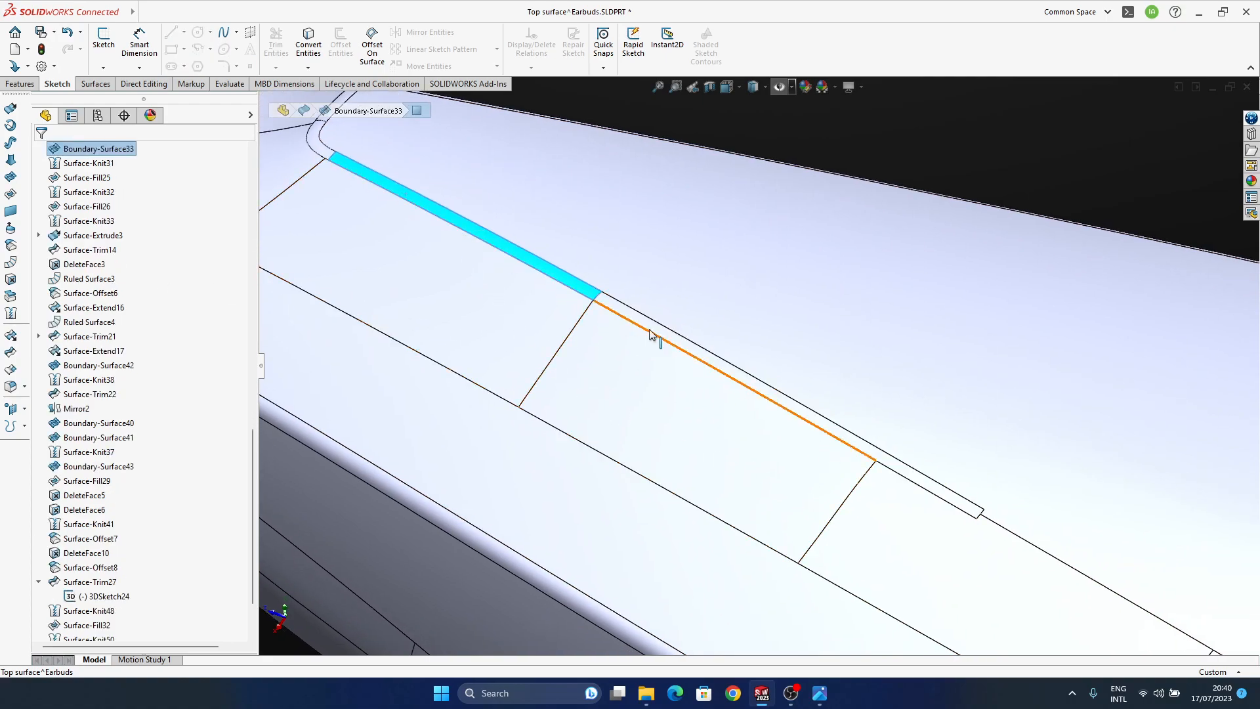
ctrl+middle_drag(871, 353, 816, 300)
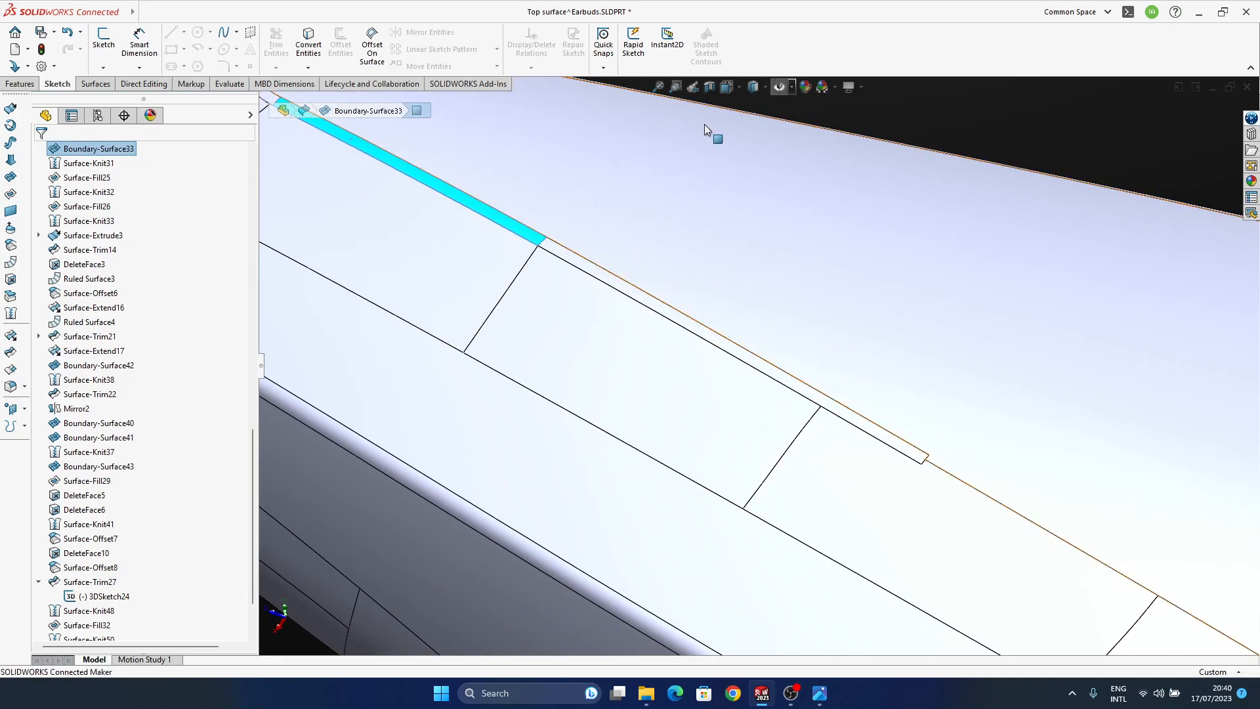
Switch to the Earbuds assembly and inspect the smoothness of its top surface with edges hidden.
key(ctrl+Tab)
middle_drag(713, 319, 728, 563)
scroll(402, 328, down, 4)
ctrl+middle_drag(727, 424, 664, 318)
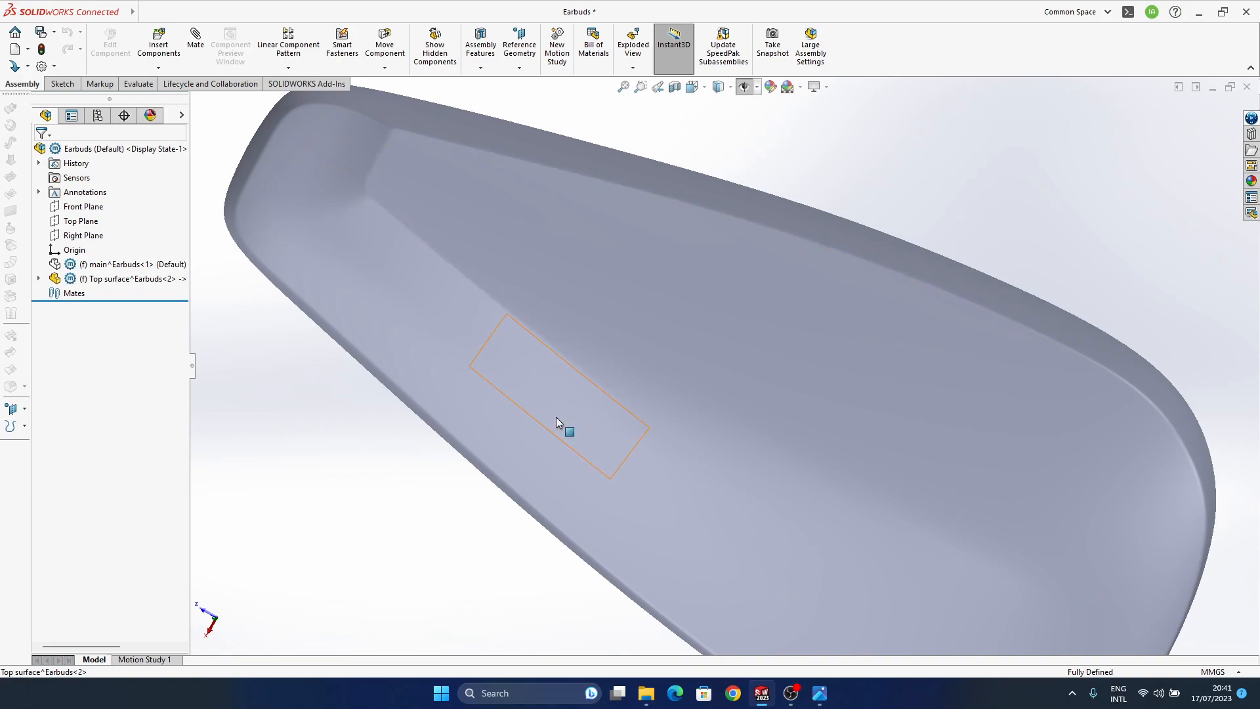
mouse_move(647, 520)
middle_down()
mouse_move(636, 542)
mouse_move(653, 545)
middle_up()
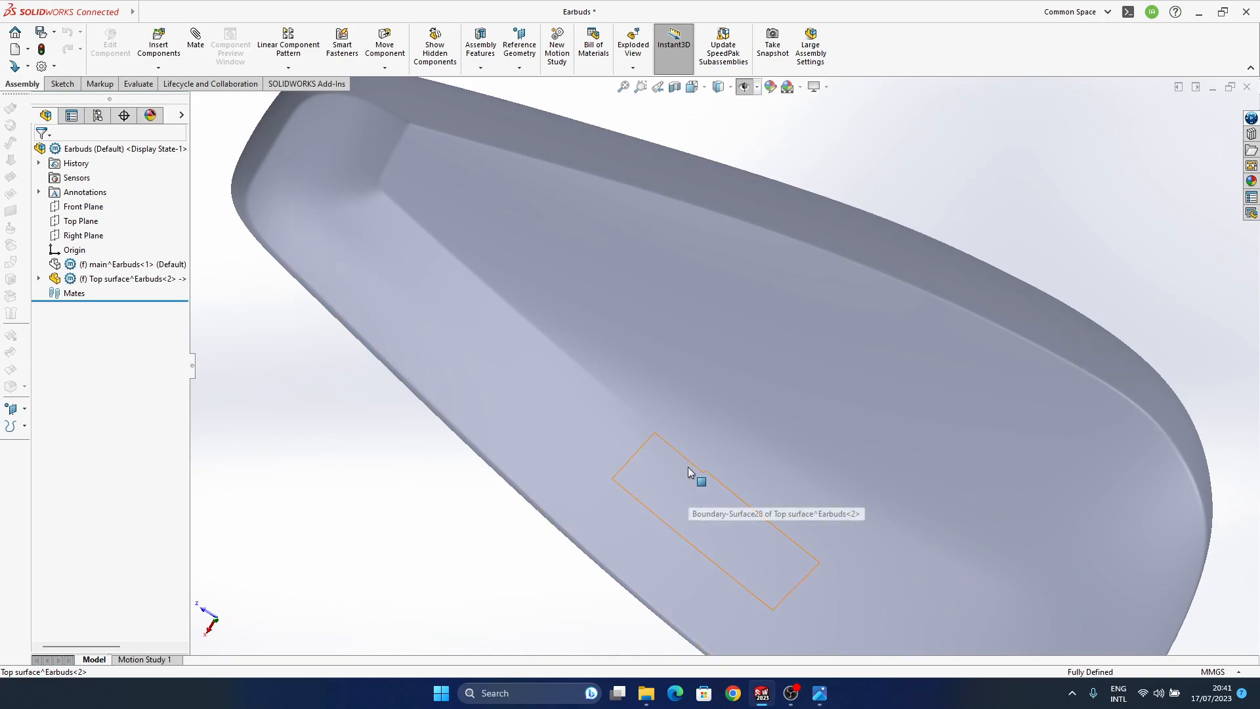
middle_drag(688, 469, 692, 435)
scroll(643, 424, down, 2)
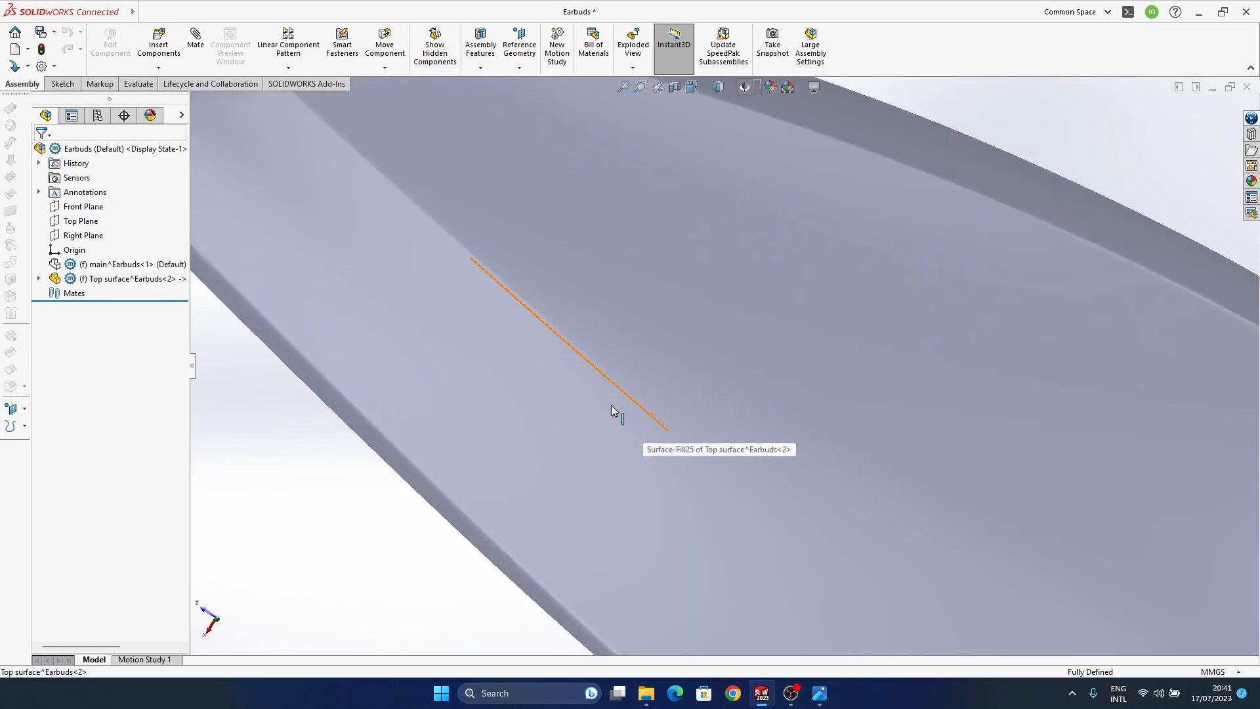
Check the narrow strip face in the assembly and set the display style to Shaded With Edges.
click(685, 438)
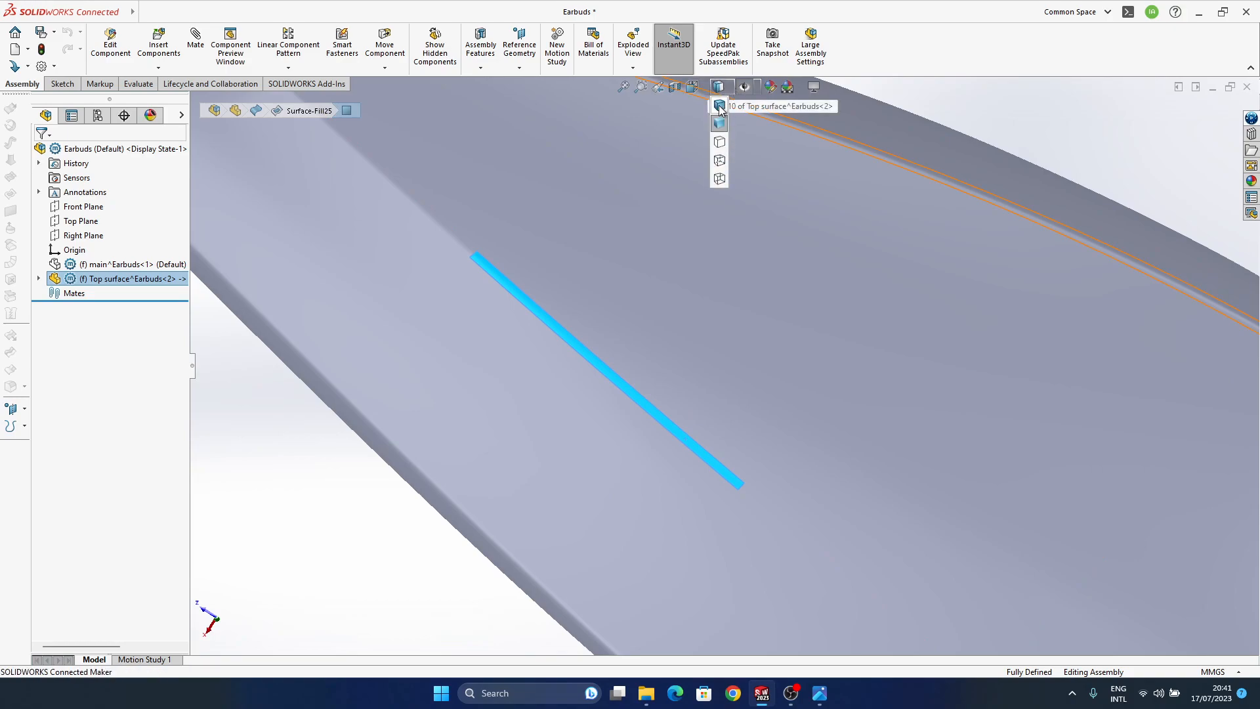
click(719, 107)
click(322, 488)
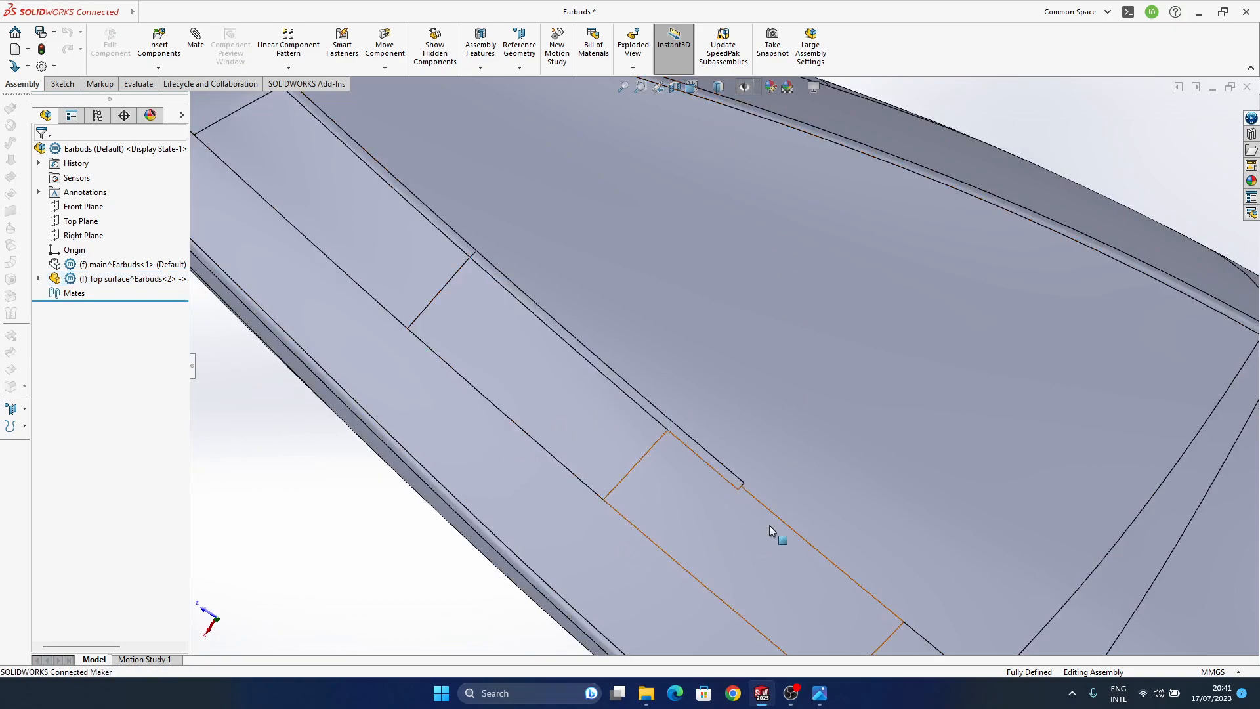
Examine the end of the narrow strip, selecting the large top surface and the adjoining four-sided patch.
click(781, 512)
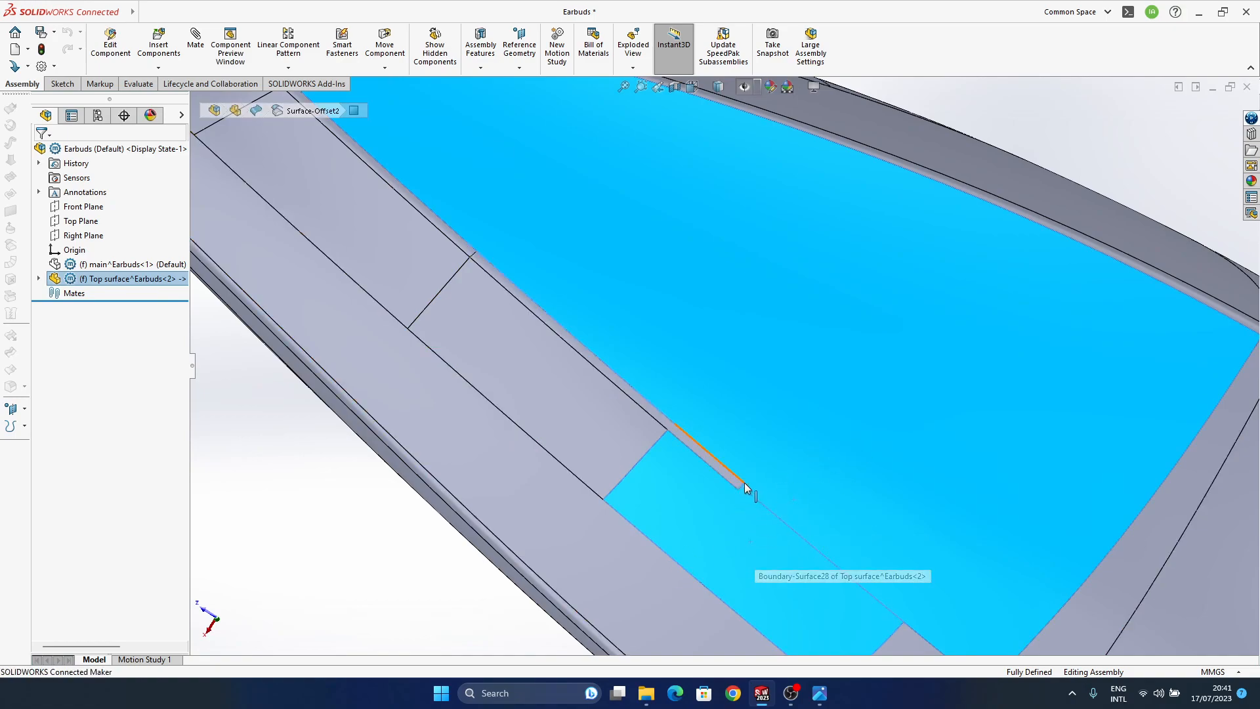
ctrl+middle_drag(390, 178, 426, 191)
click(336, 483)
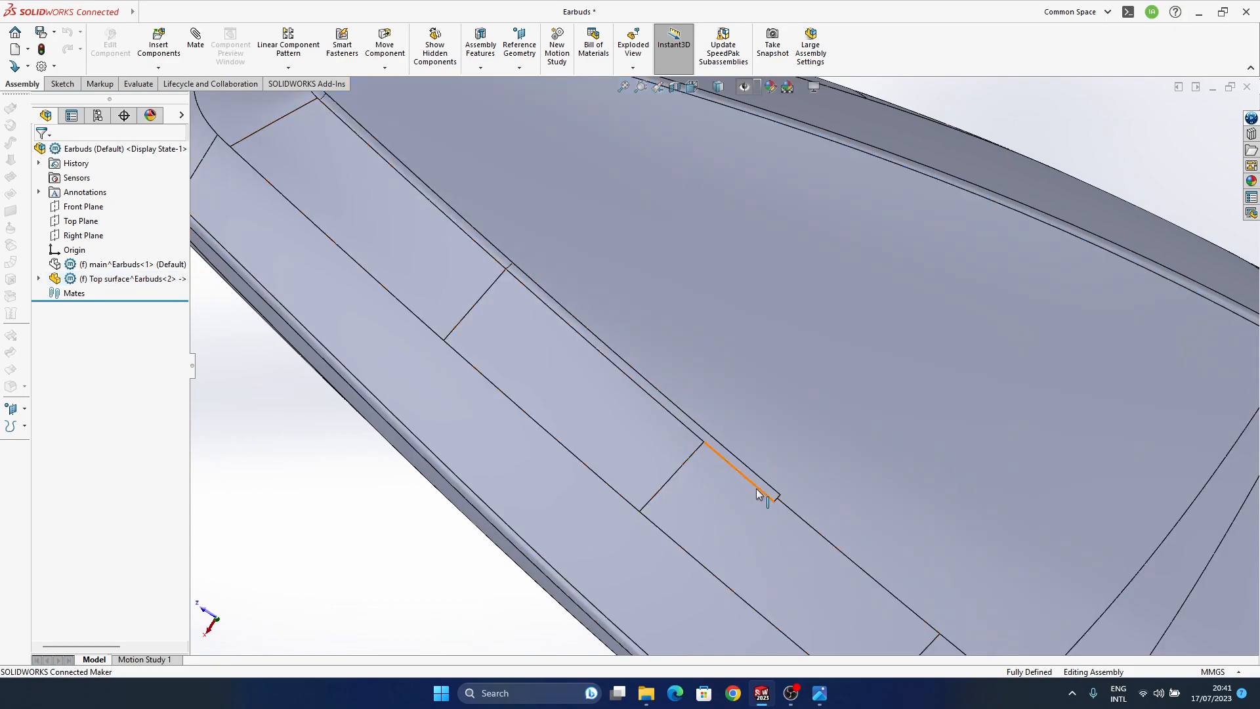
Review the patch layout of the whole assembly with edges shown, from the top, side and wide end.
middle_drag(661, 388, 956, 437)
scroll(849, 407, up, 5)
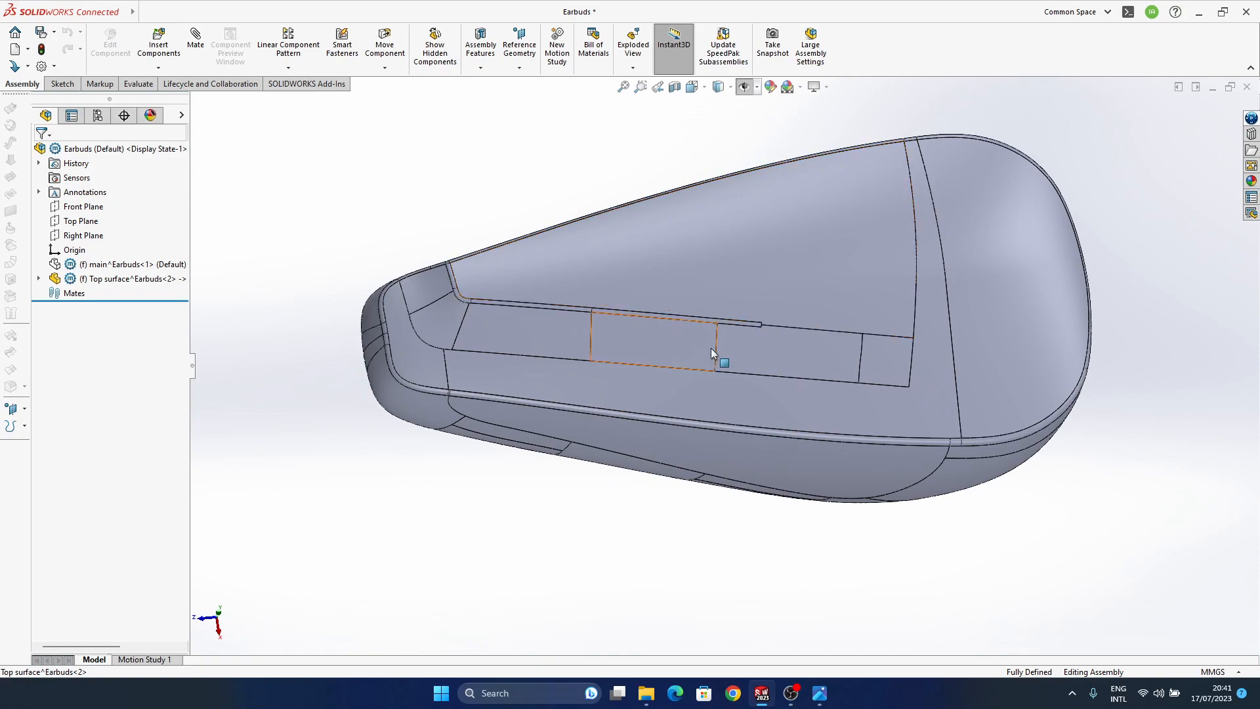
middle_drag(735, 346, 792, 473)
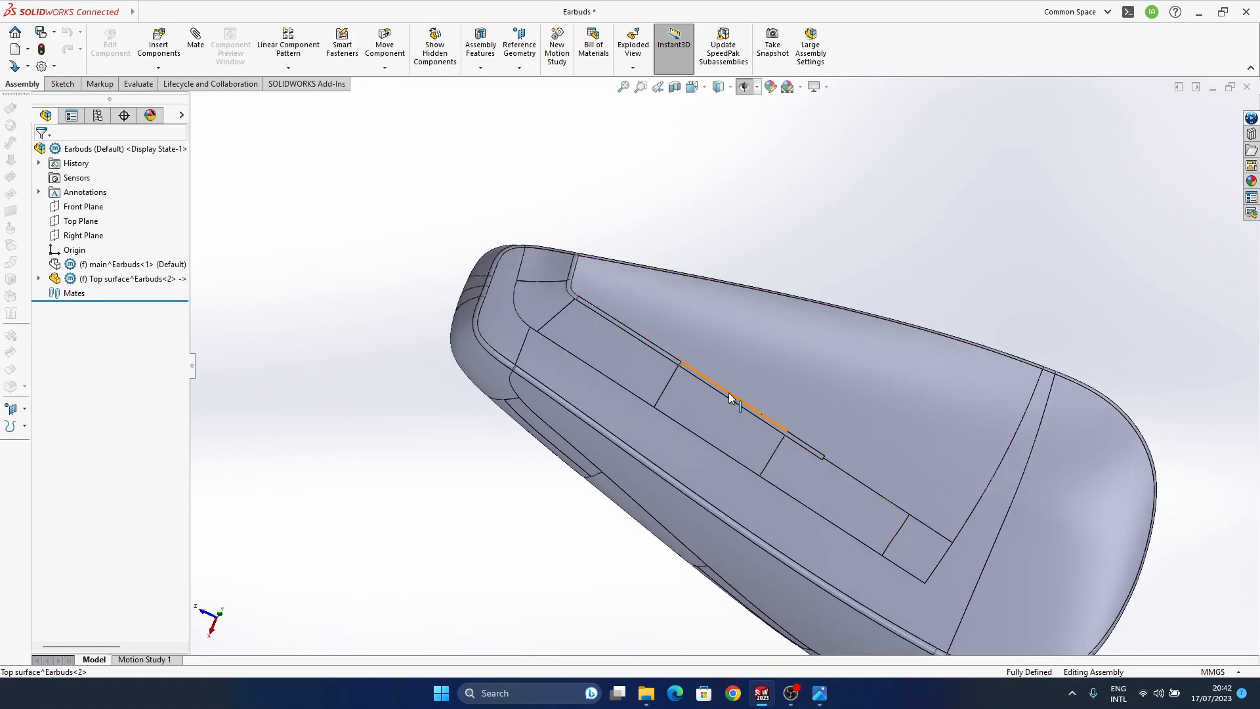
middle_drag(731, 397, 725, 375)
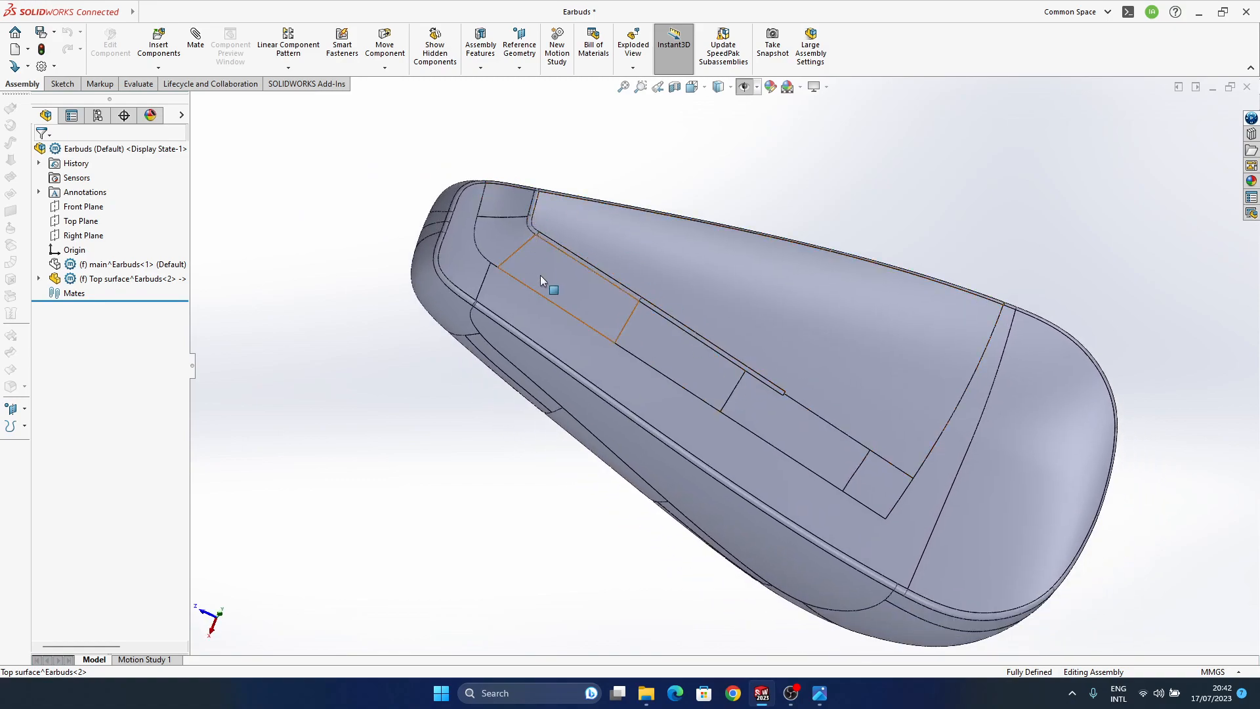
middle_drag(796, 392, 830, 380)
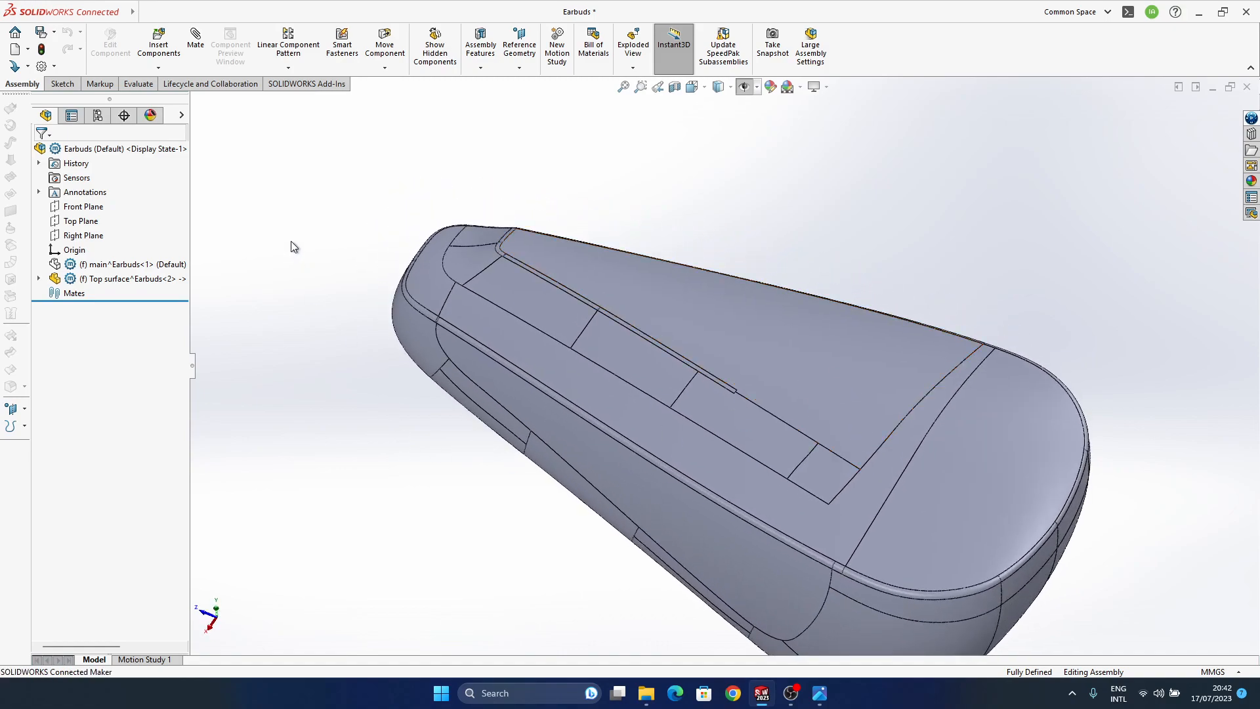
middle_drag(912, 478, 833, 470)
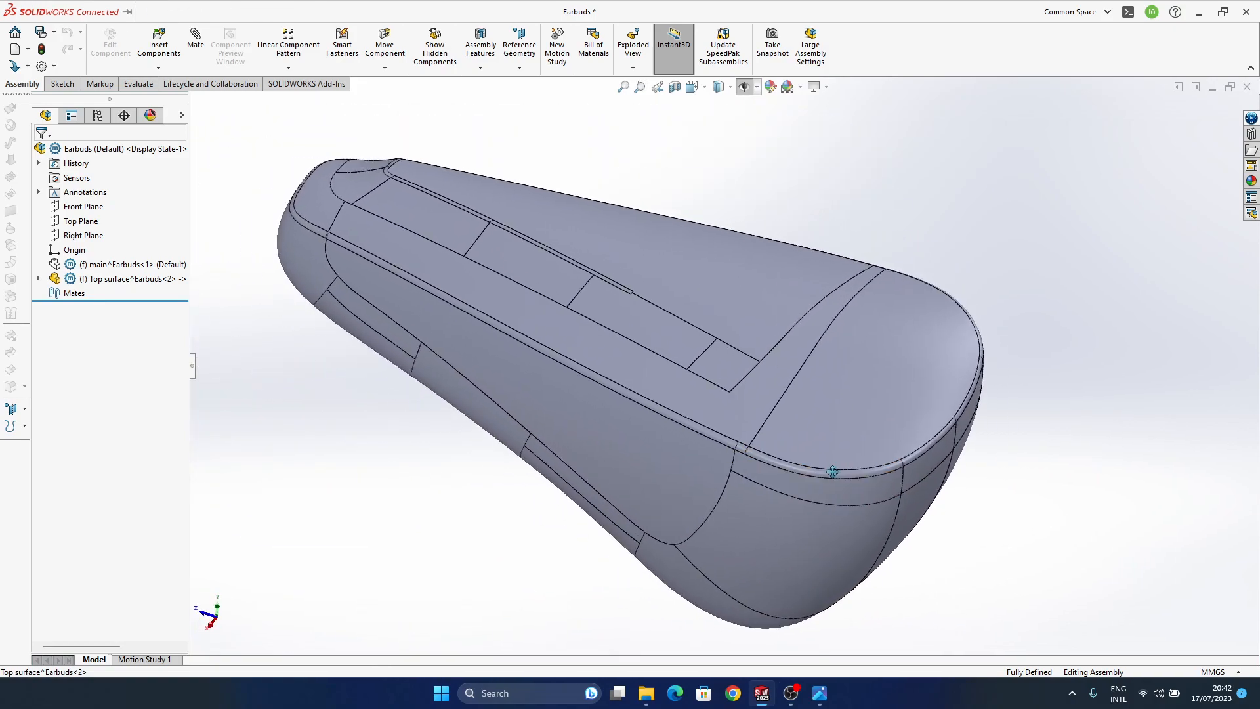
middle_drag(759, 442, 739, 430)
middle_drag(971, 369, 791, 375)
Examine the underside of the wide end in the assembly, selecting the offset face and the filled face beside it.
click(792, 375)
middle_drag(837, 413, 858, 433)
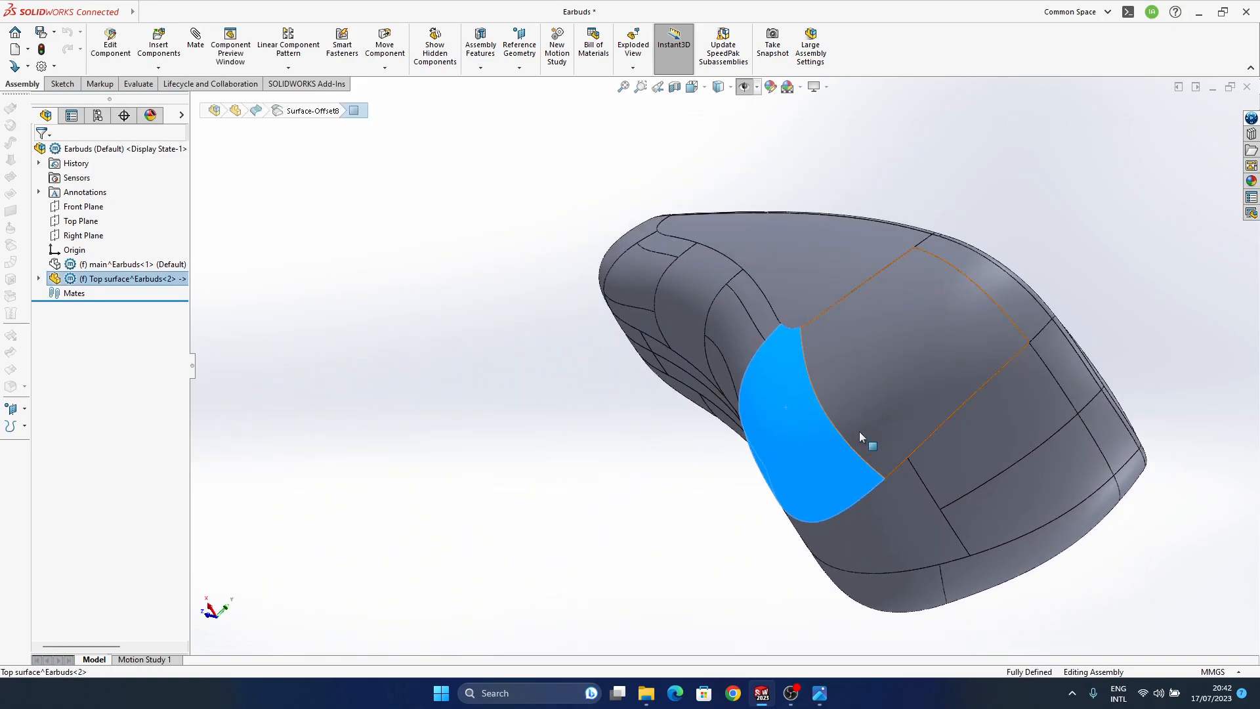
click(871, 386)
middle_drag(871, 386, 793, 507)
scroll(696, 420, down, 5)
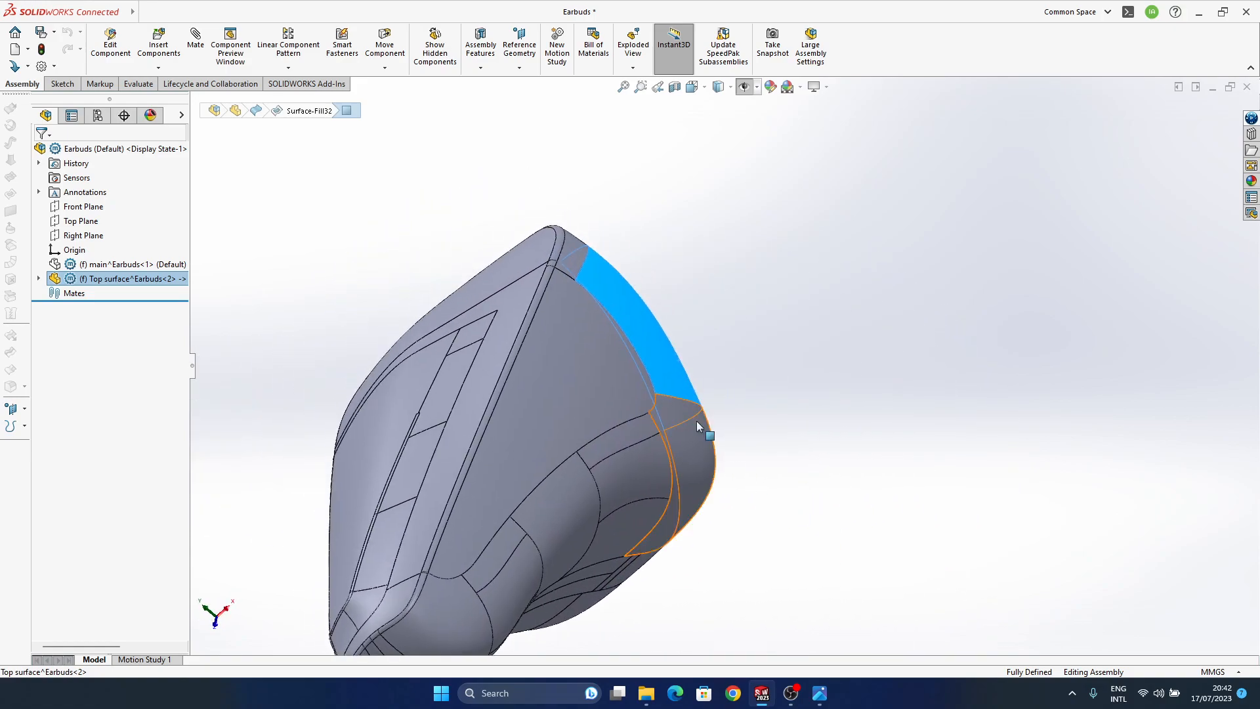
Inspect the filled face at the wide end and its transitions into the neighbouring faces from several angles.
middle_drag(690, 364, 788, 459)
click(881, 251)
click(733, 338)
middle_drag(839, 425, 891, 298)
click(889, 295)
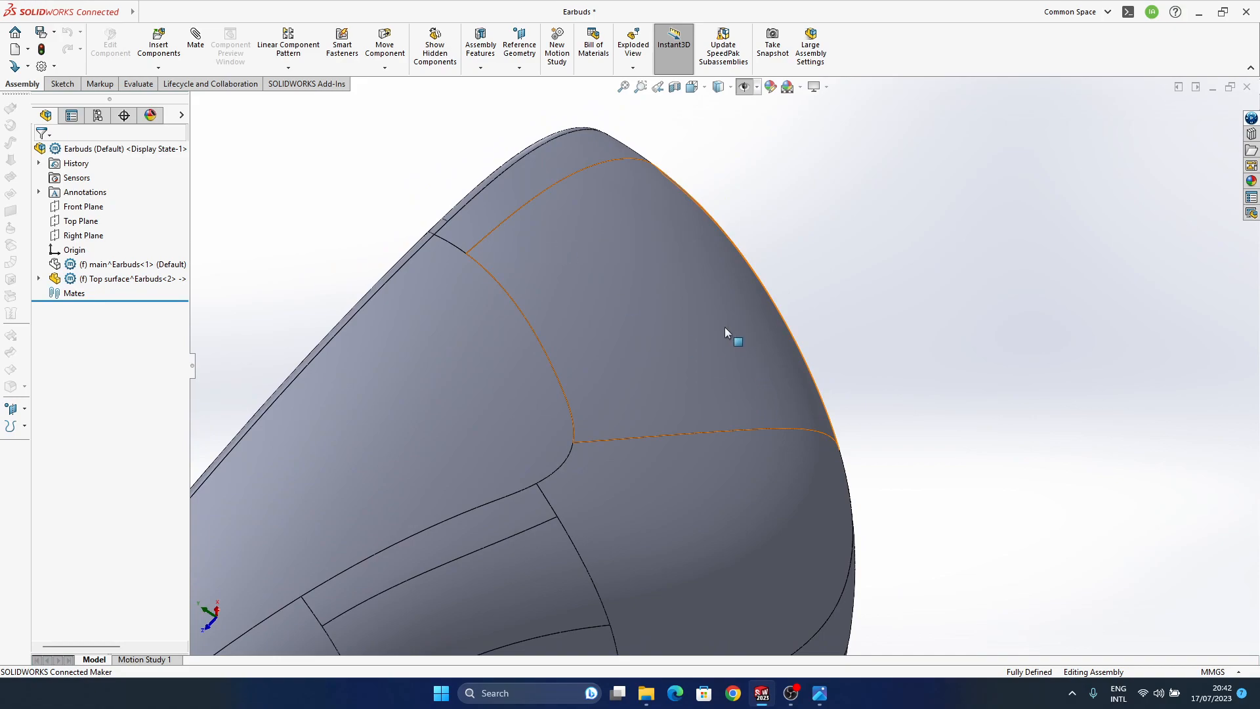
middle_drag(725, 327, 750, 361)
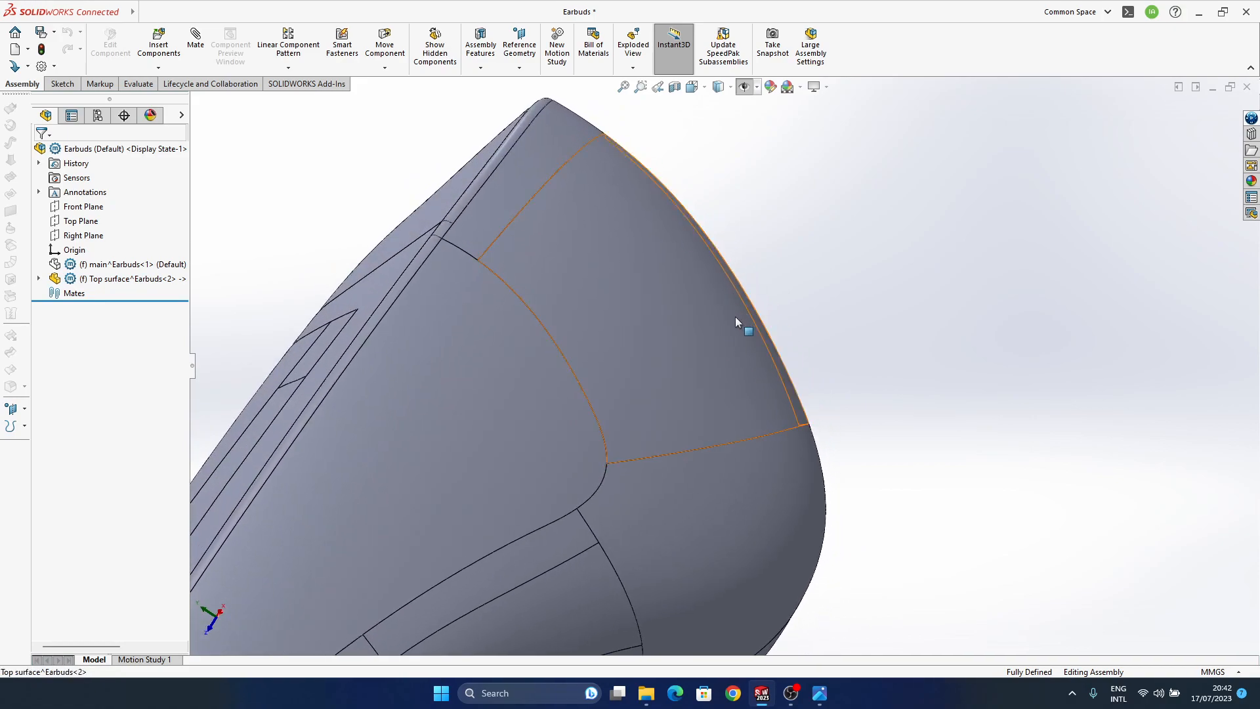
Switch back to the Top surface part and select the filled face at the wide end.
key(ctrl+Tab)
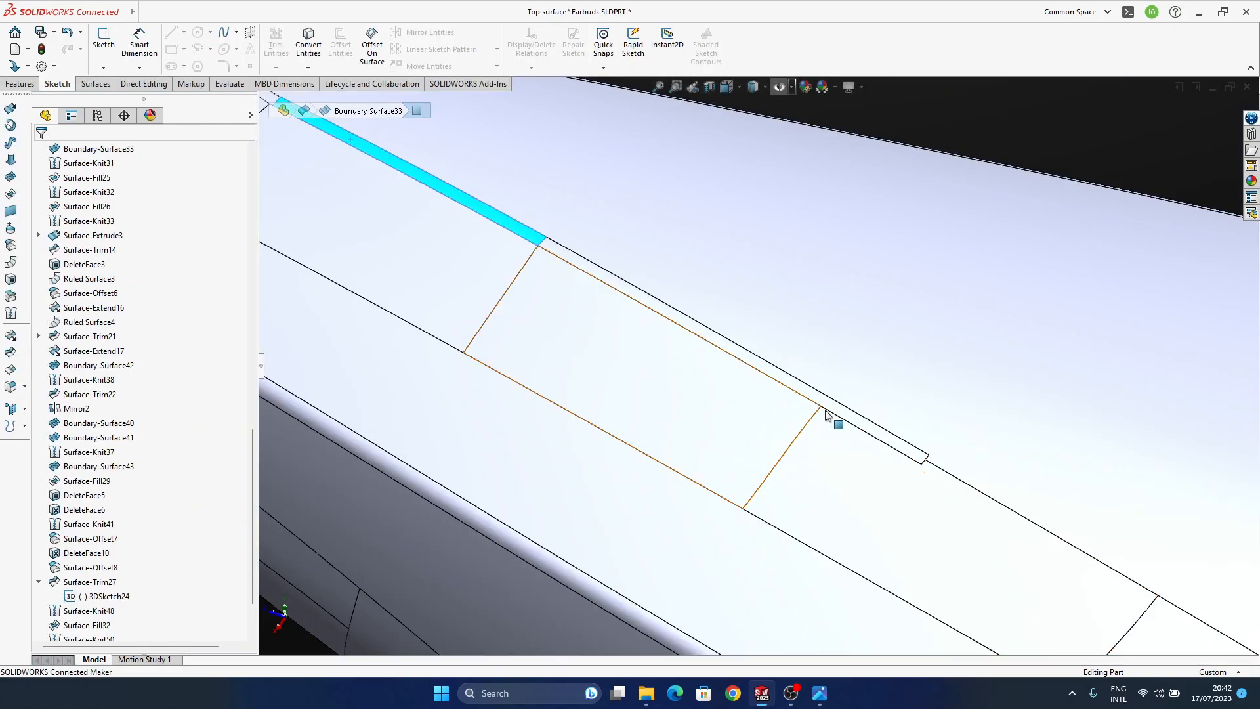
scroll(802, 430, up, 5)
middle_drag(874, 531, 922, 328)
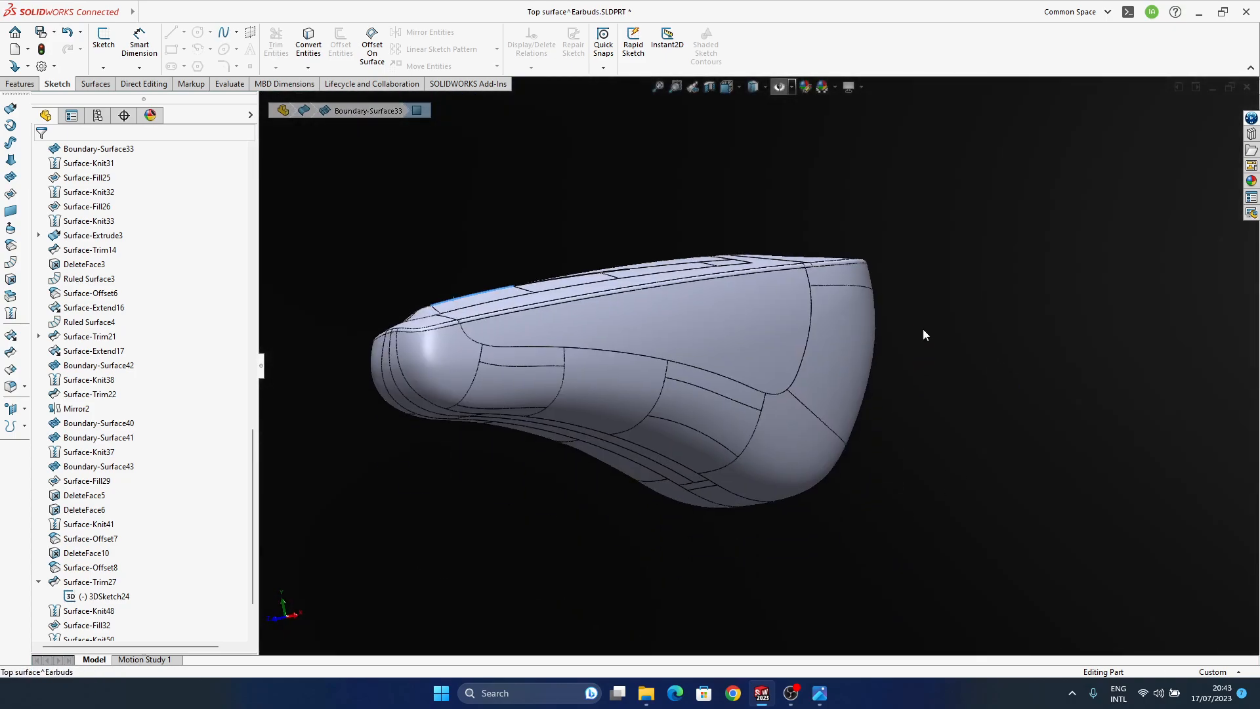
scroll(853, 411, down, 6)
click(825, 314)
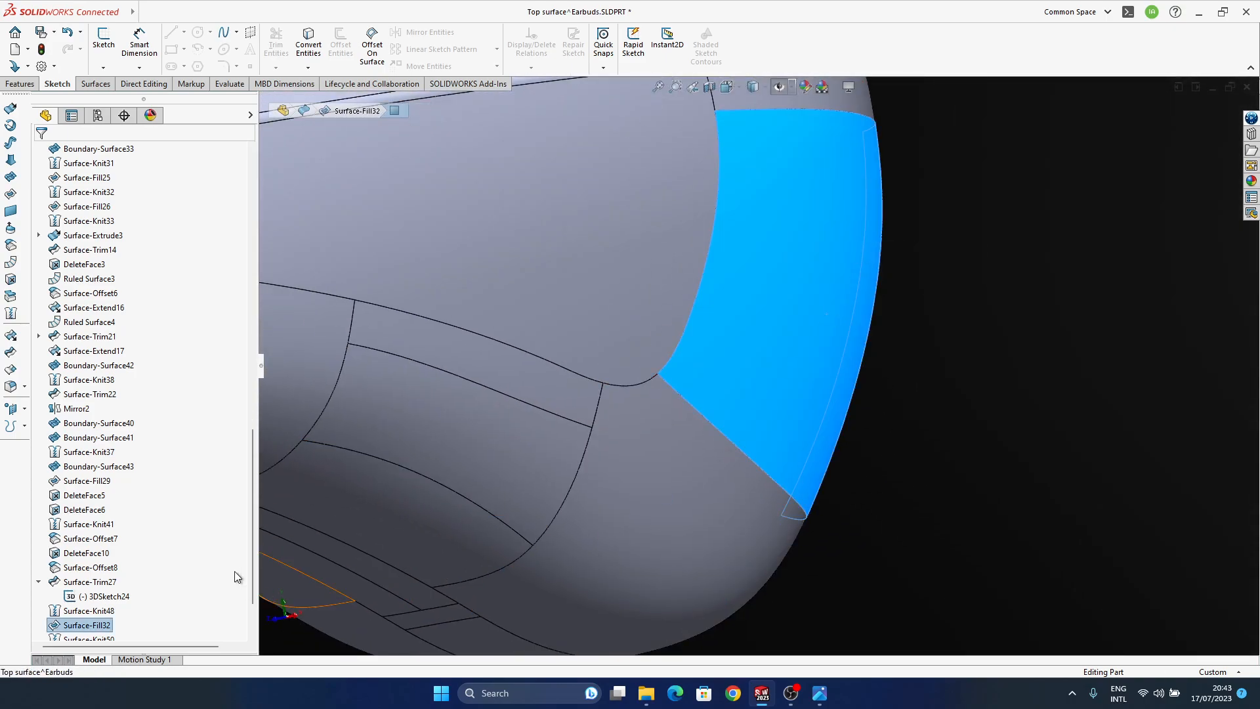
Select the offset face under the wide end in the part and review how it wraps around the end.
scroll(98, 558, down, 2)
middle_drag(921, 411, 635, 434)
scroll(754, 352, down, 3)
click(636, 435)
scroll(686, 360, up, 3)
middle_drag(687, 361, 917, 332)
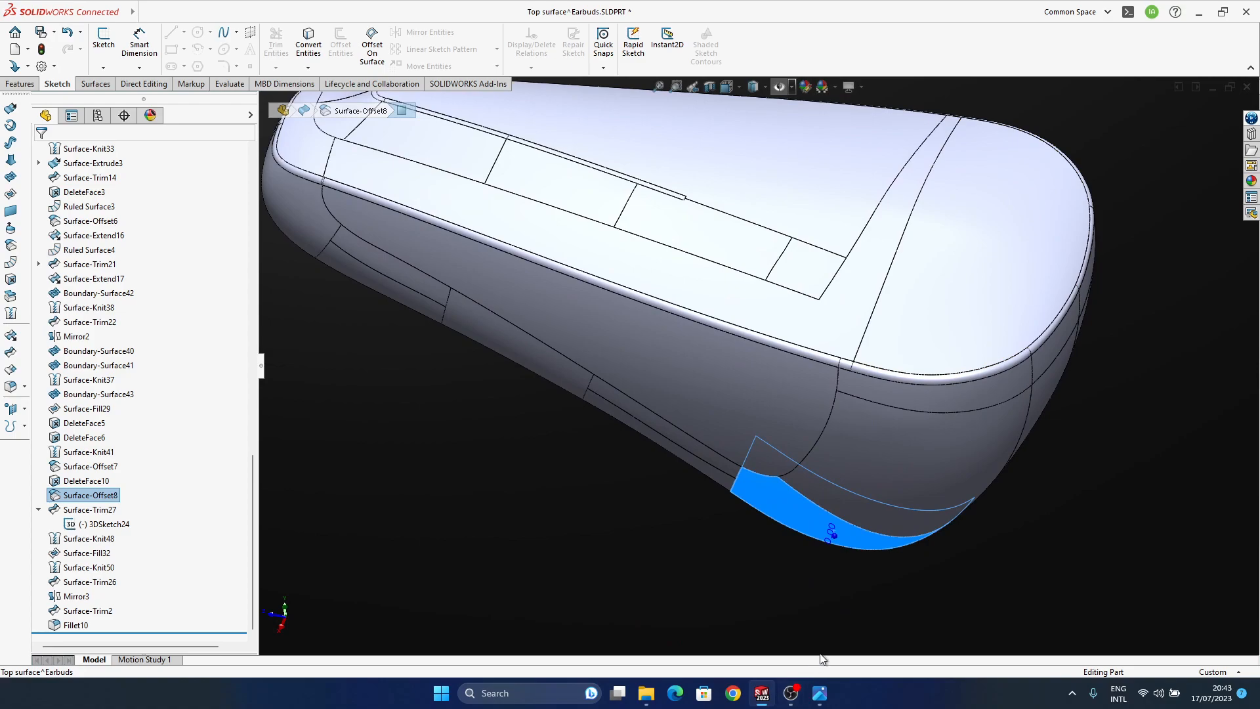
Consult the earbud reference image in Photos, return to the Top surface part in SOLIDWORKS, and review its shape and feature history.
click(819, 694)
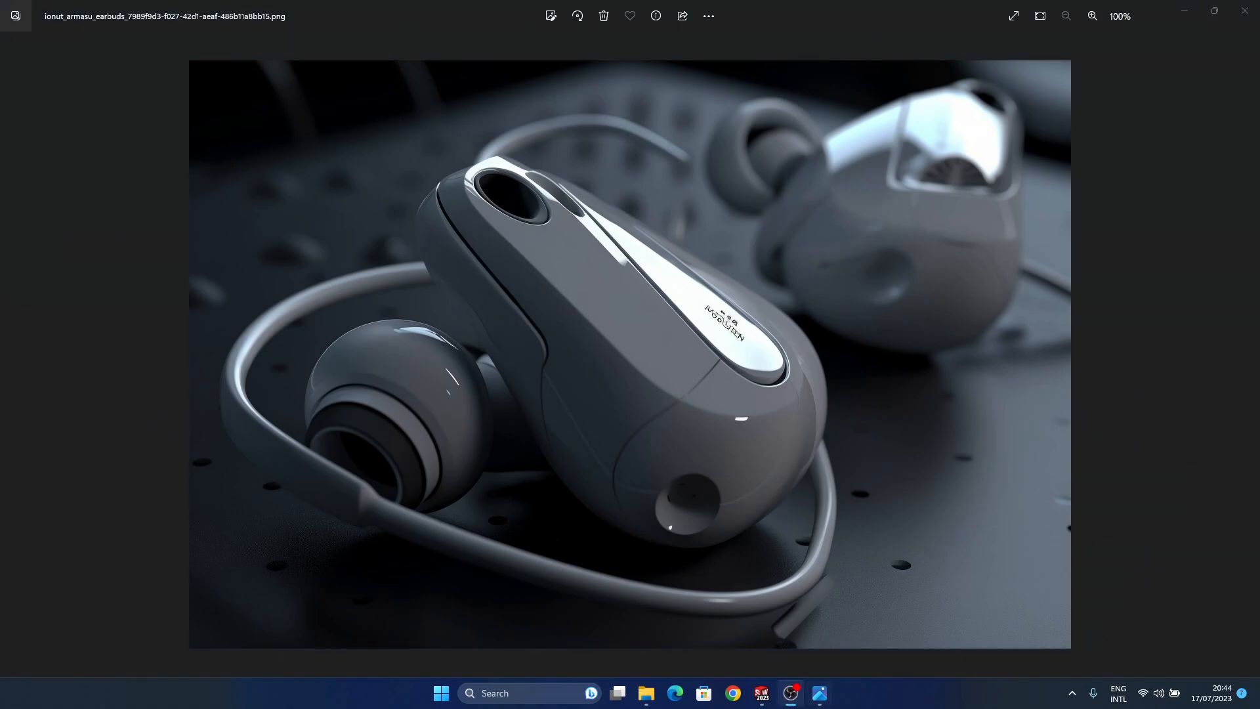
mouse_move(762, 697)
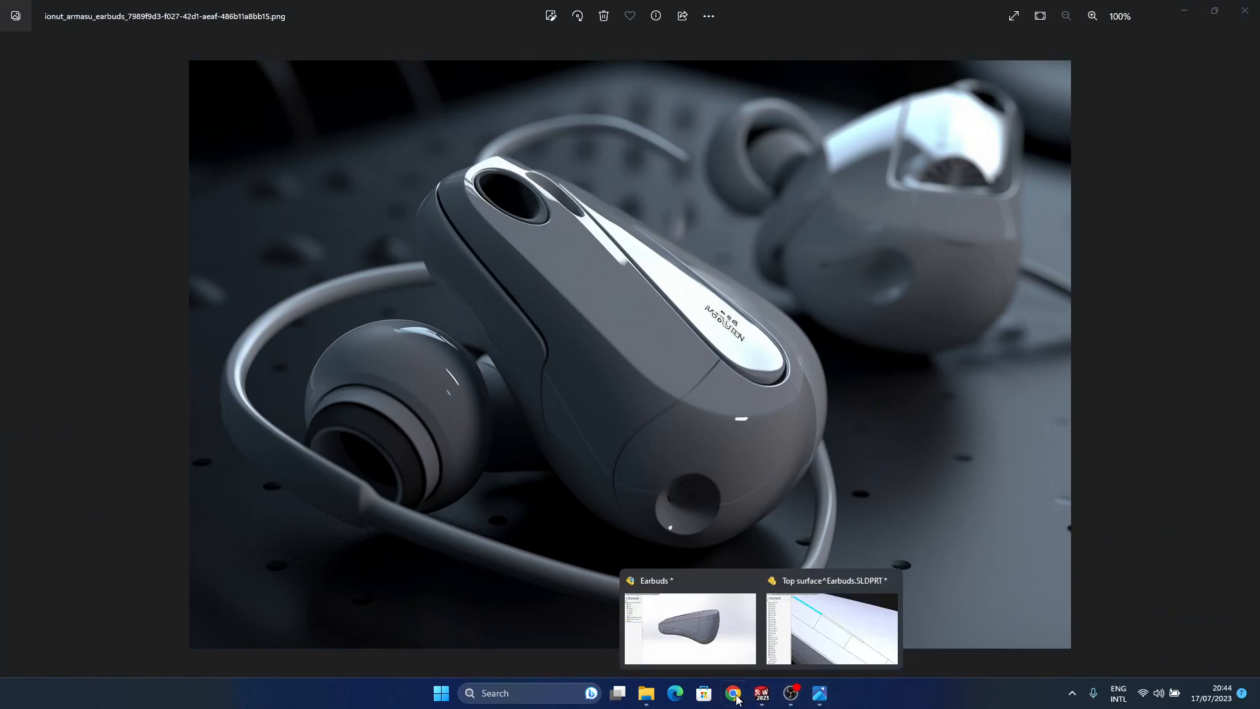
click(791, 650)
middle_drag(776, 430, 723, 424)
ctrl+middle_drag(881, 443, 783, 438)
scroll(802, 396, up, 2)
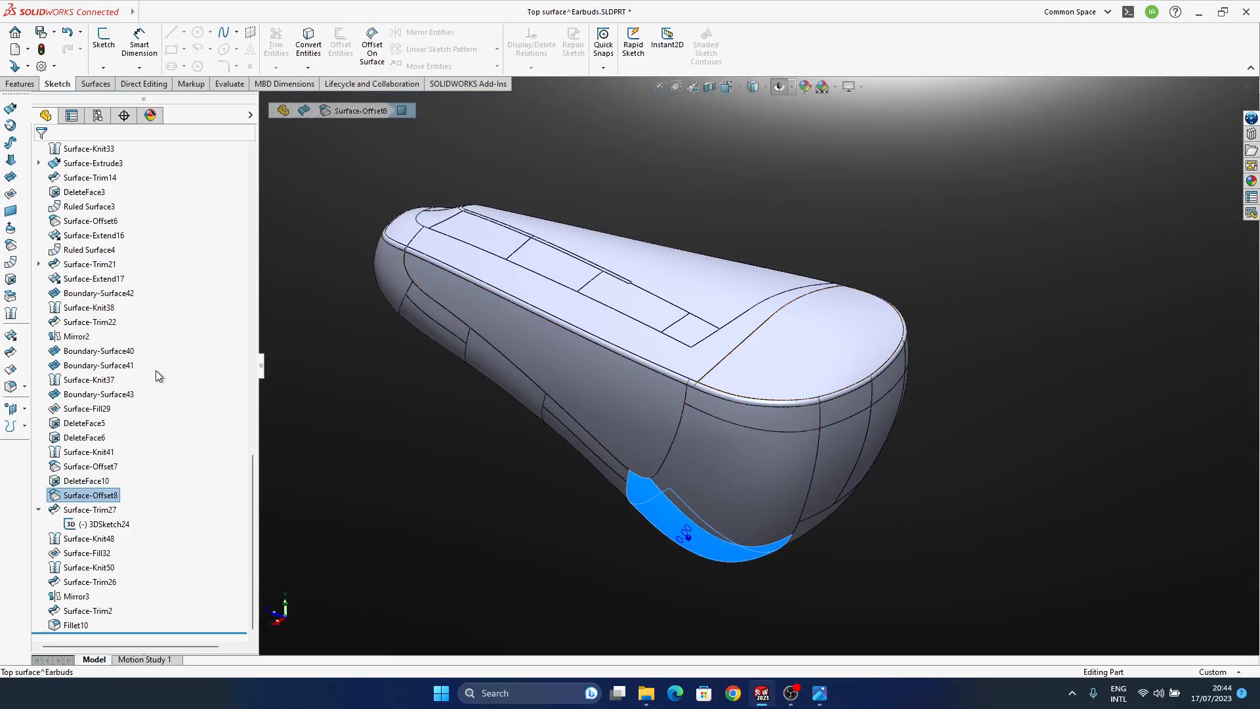
scroll(191, 412, up, 15)
scroll(192, 417, up, 2)
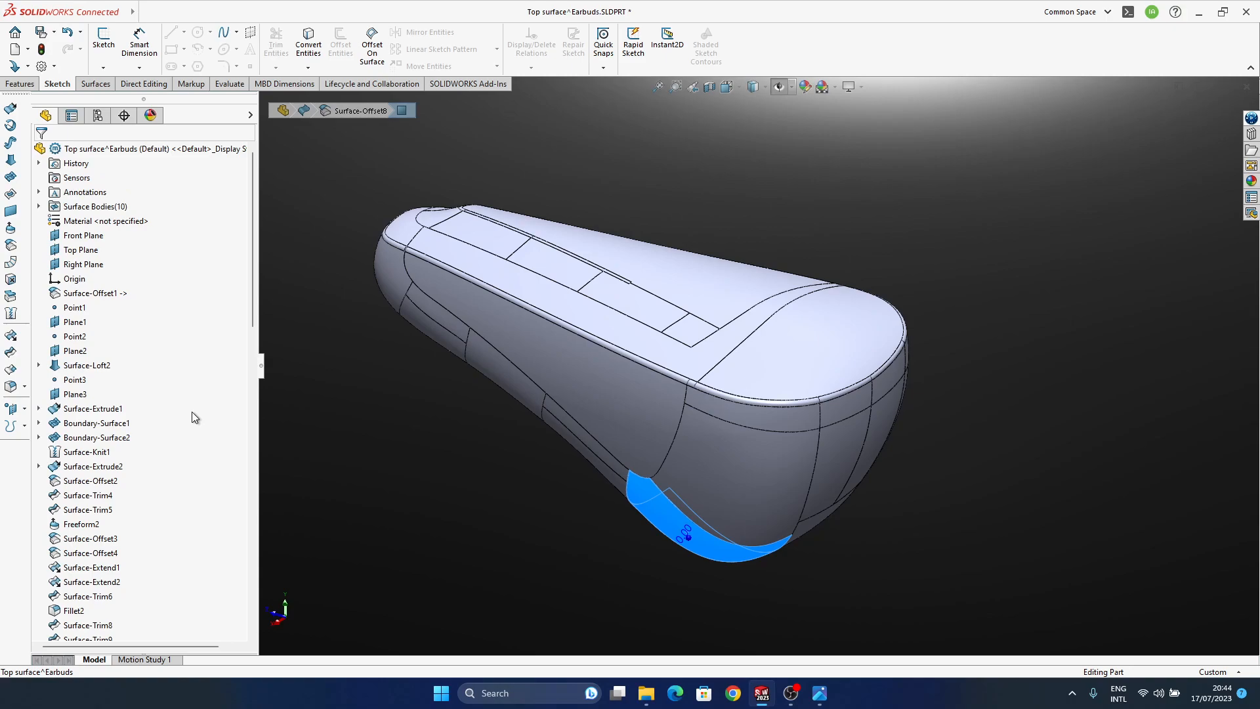
middle_drag(768, 413, 733, 421)
ctrl+middle_drag(825, 503, 792, 444)
Switch to the Earbuds assembly and examine the surface model's wide end, underside and top from several angles.
click(872, 435)
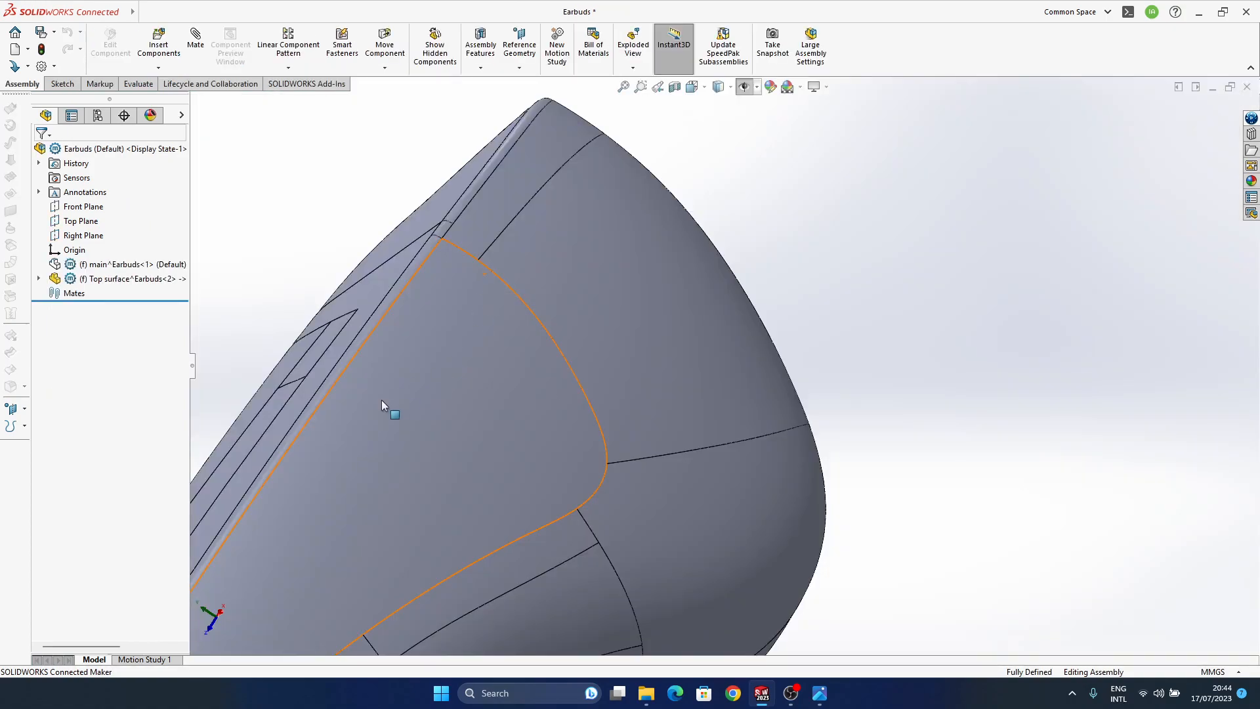
middle_drag(680, 252, 714, 593)
scroll(726, 326, up, 5)
middle_drag(727, 327, 683, 518)
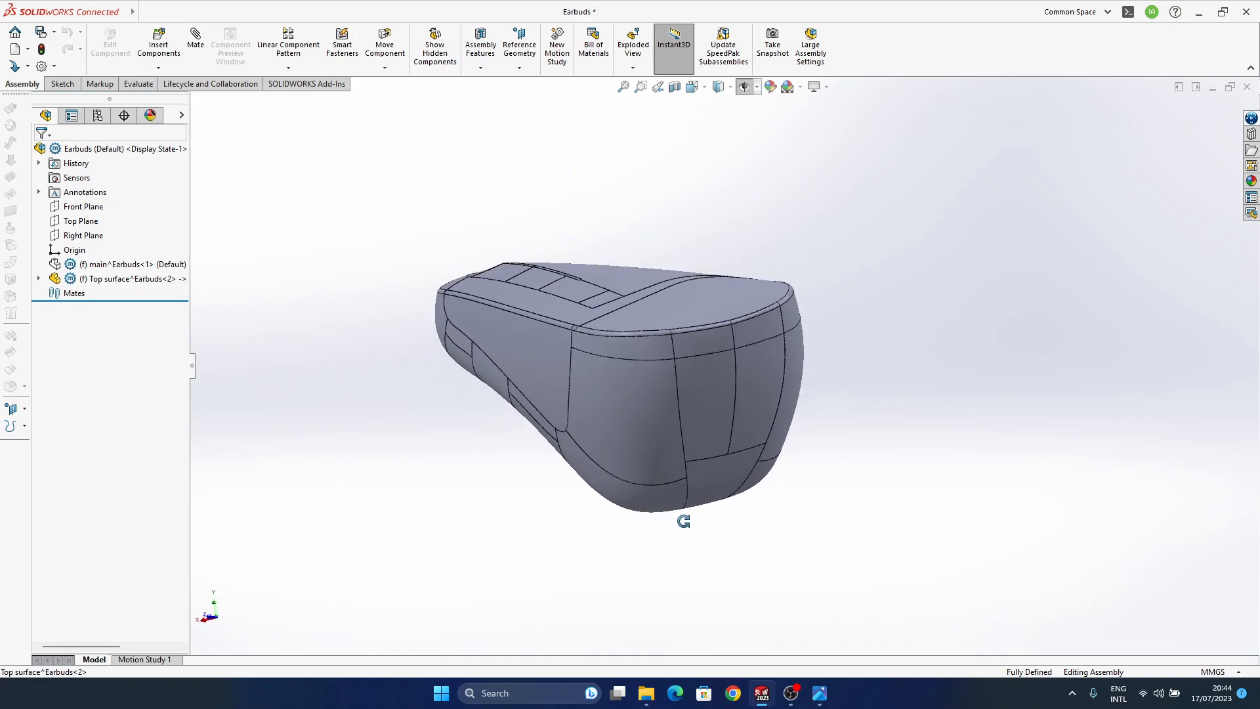
middle_drag(751, 382, 759, 396)
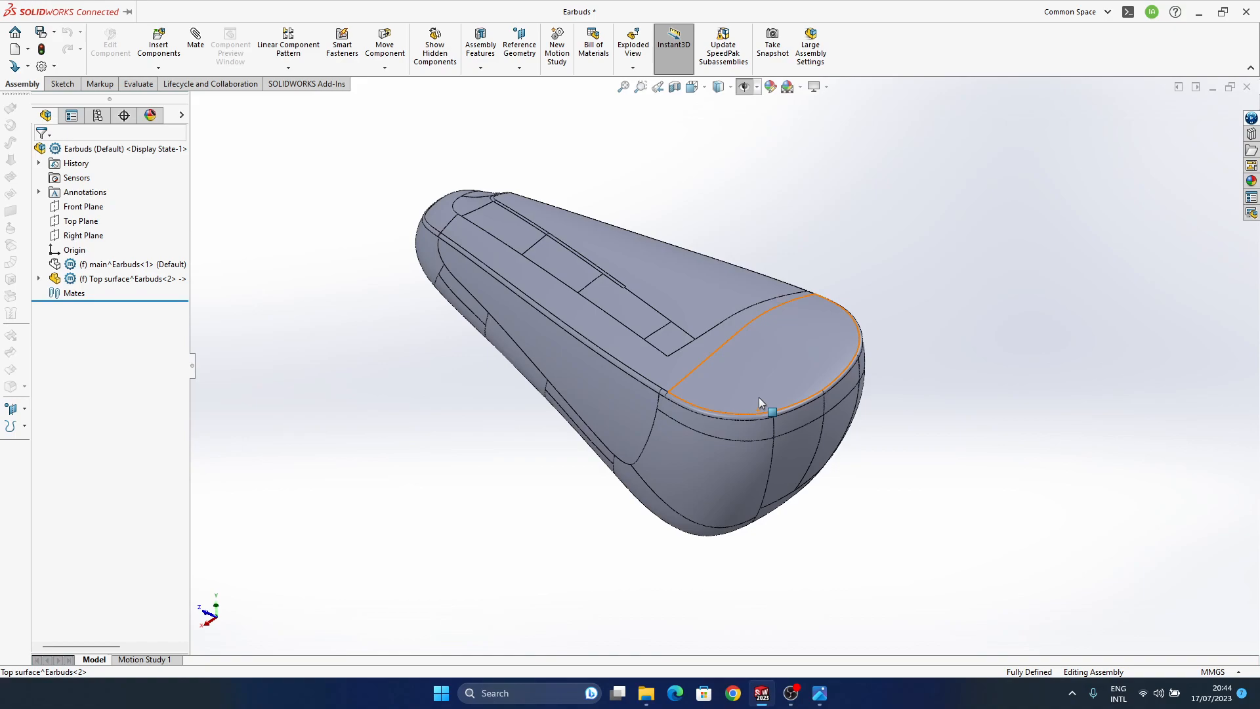
middle_drag(735, 408, 179, 443)
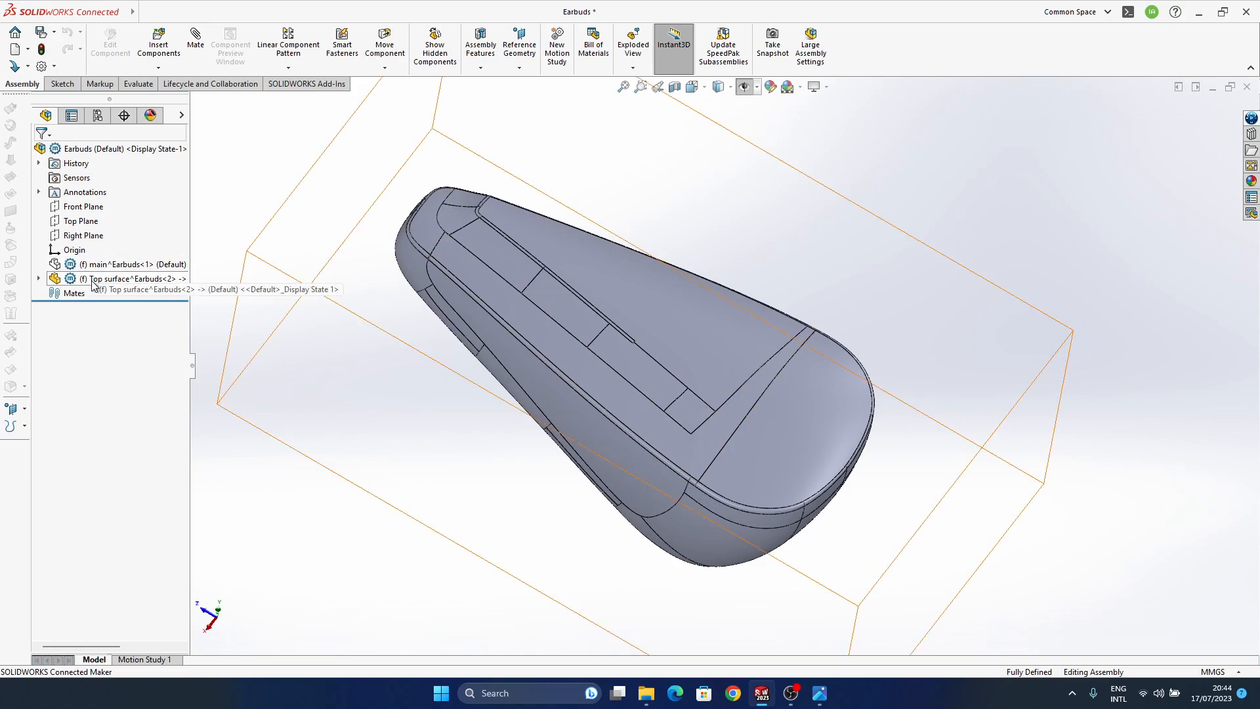
ctrl+middle_drag(687, 382, 492, 385)
Insert a new part into the Earbuds assembly, placed without picking a face or plane.
click(82, 148)
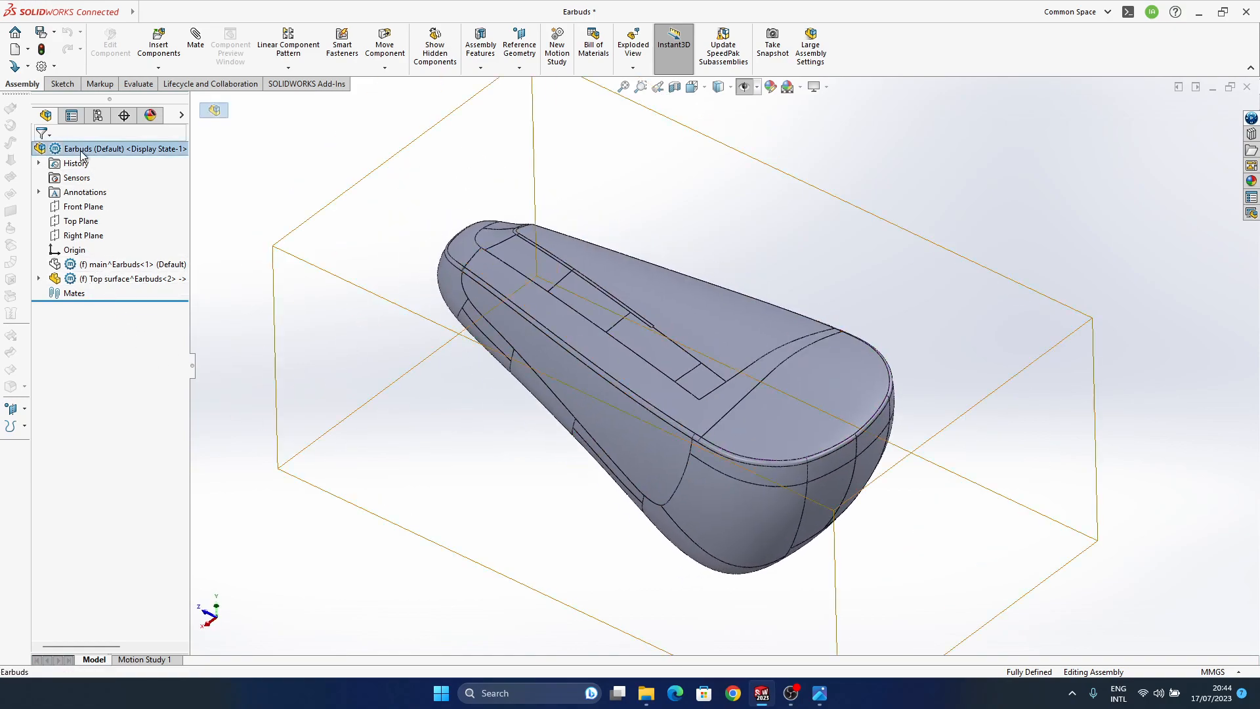
click(158, 67)
click(172, 98)
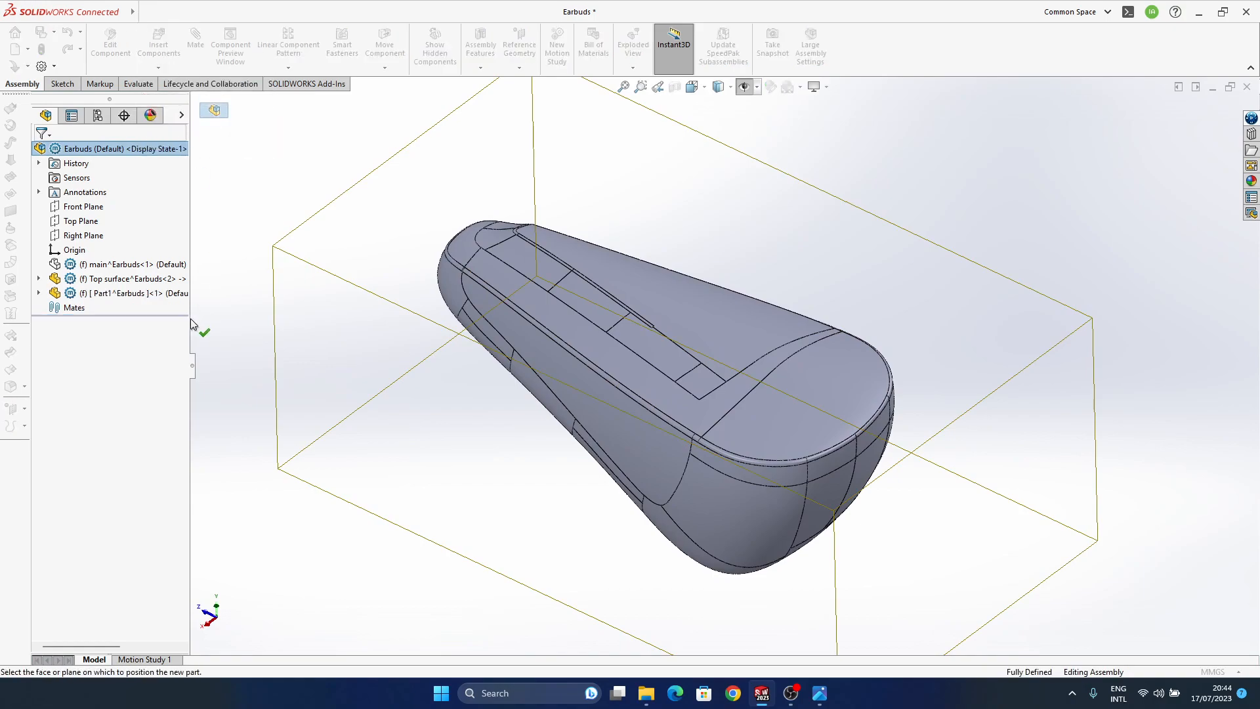
click(222, 266)
Rename the newly inserted part as "surfaces to do cuts".
click(134, 293)
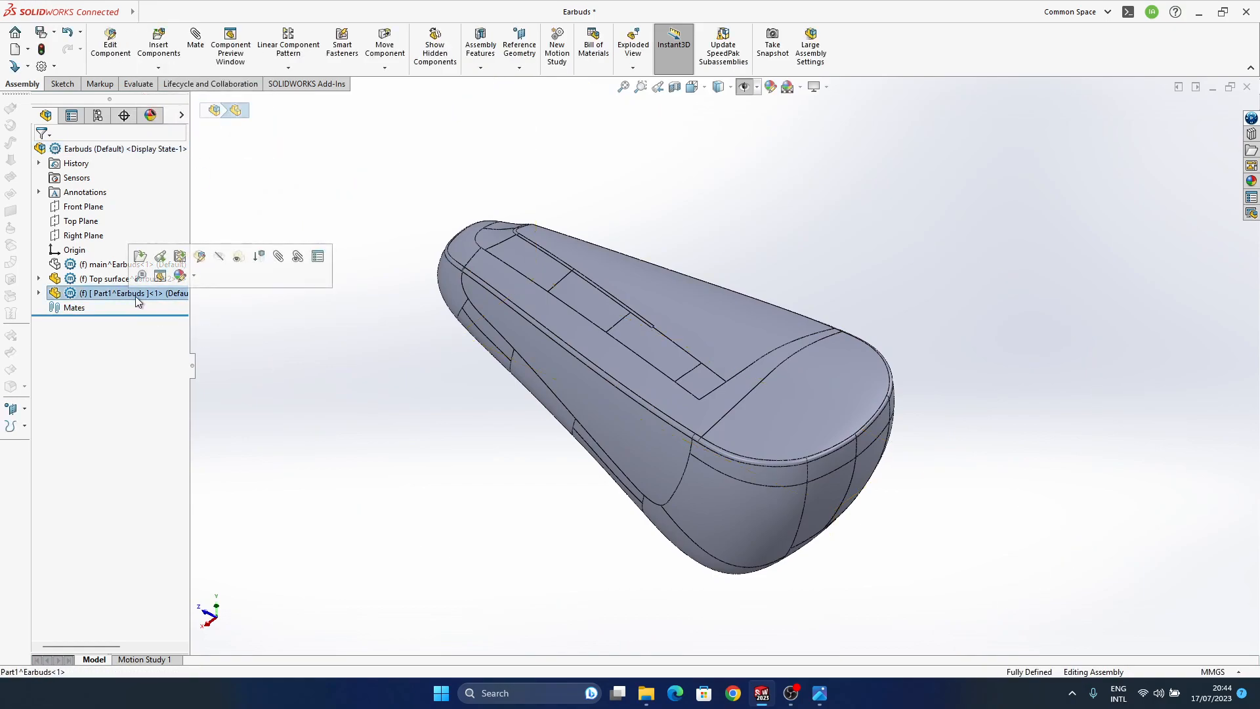
key(F2)
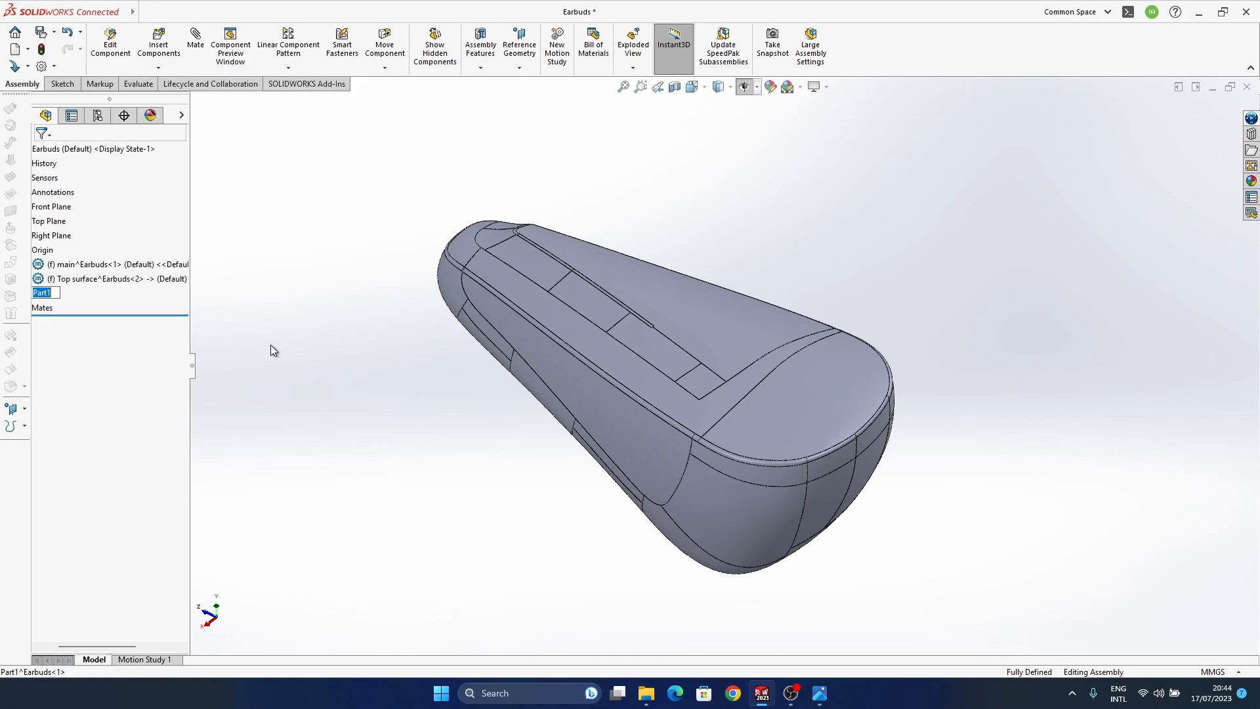
text(sur)
text( to be knit)
key(Return)
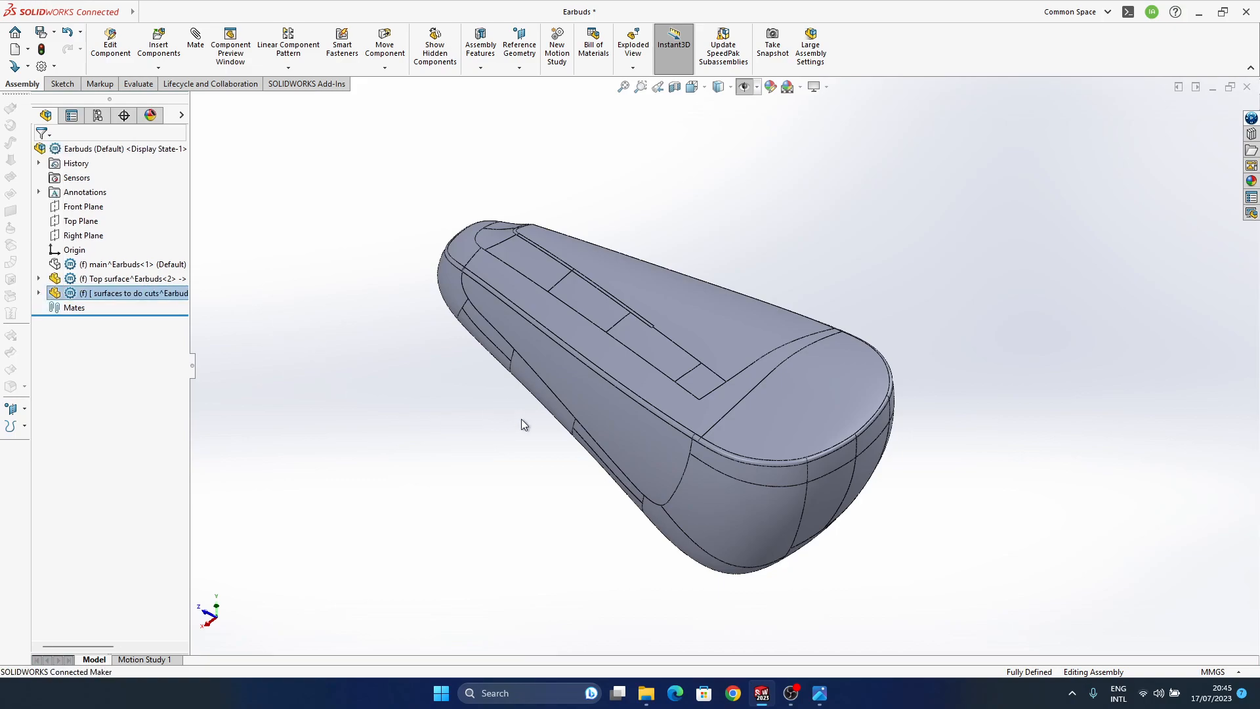
Start editing the "surfaces to do cuts" part within the assembly and compare the model with the earbud reference image.
right_click(140, 296)
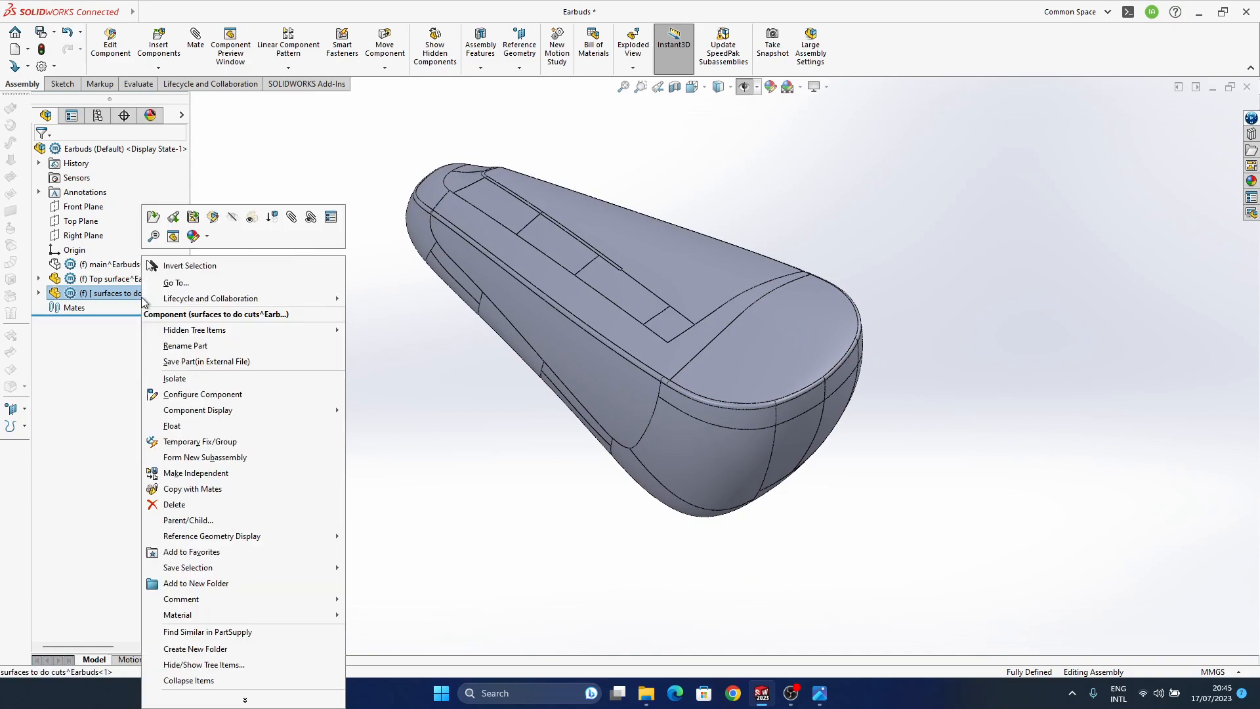
click(213, 218)
mouse_move(765, 371)
ctrl+middle_down()
mouse_move(755, 428)
mouse_move(801, 346)
mouse_move(796, 464)
mouse_move(643, 500)
mouse_move(663, 534)
mouse_move(785, 441)
mouse_move(731, 442)
mouse_move(822, 335)
ctrl+middle_up()
click(819, 693)
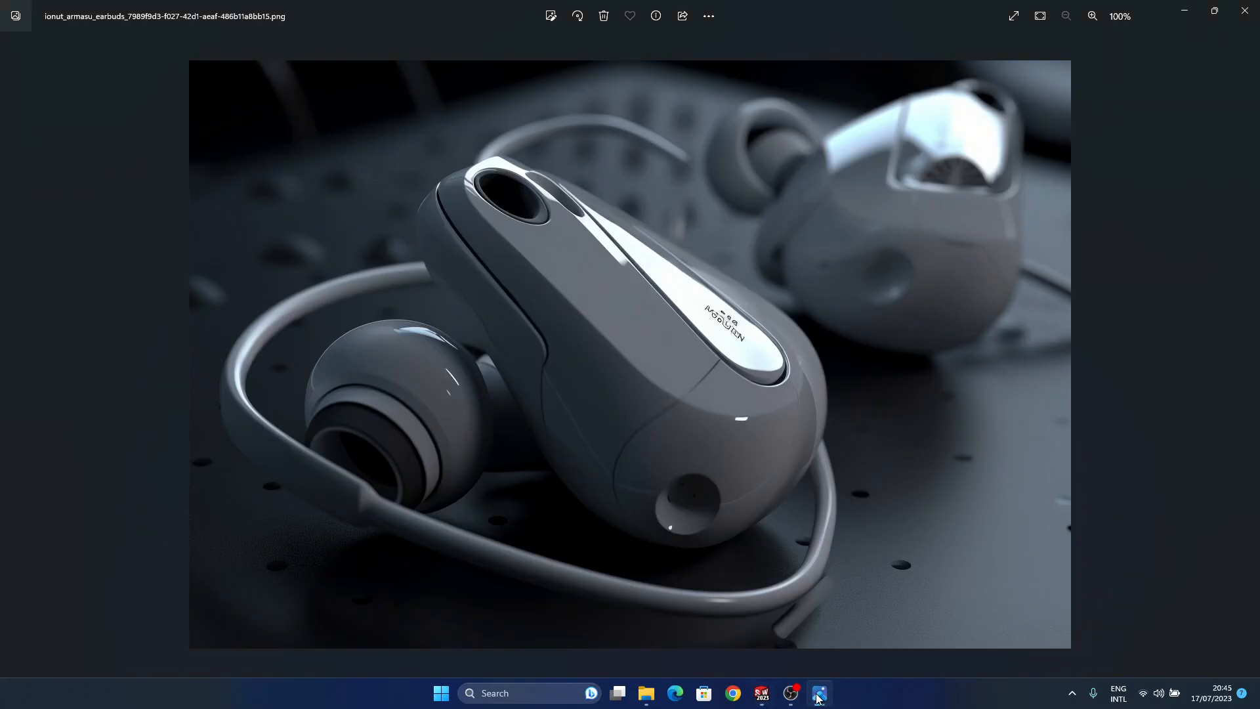
click(819, 696)
middle_drag(683, 446, 757, 430)
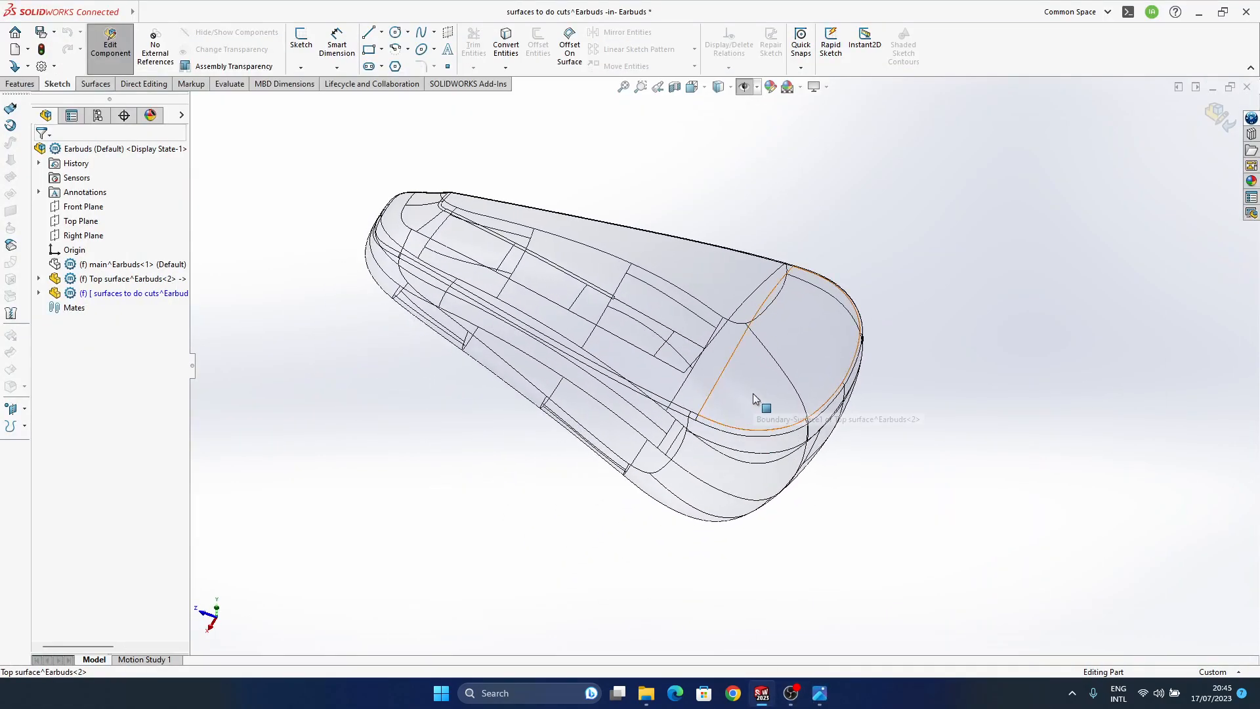
click(707, 411)
middle_drag(707, 411, 755, 315)
click(812, 214)
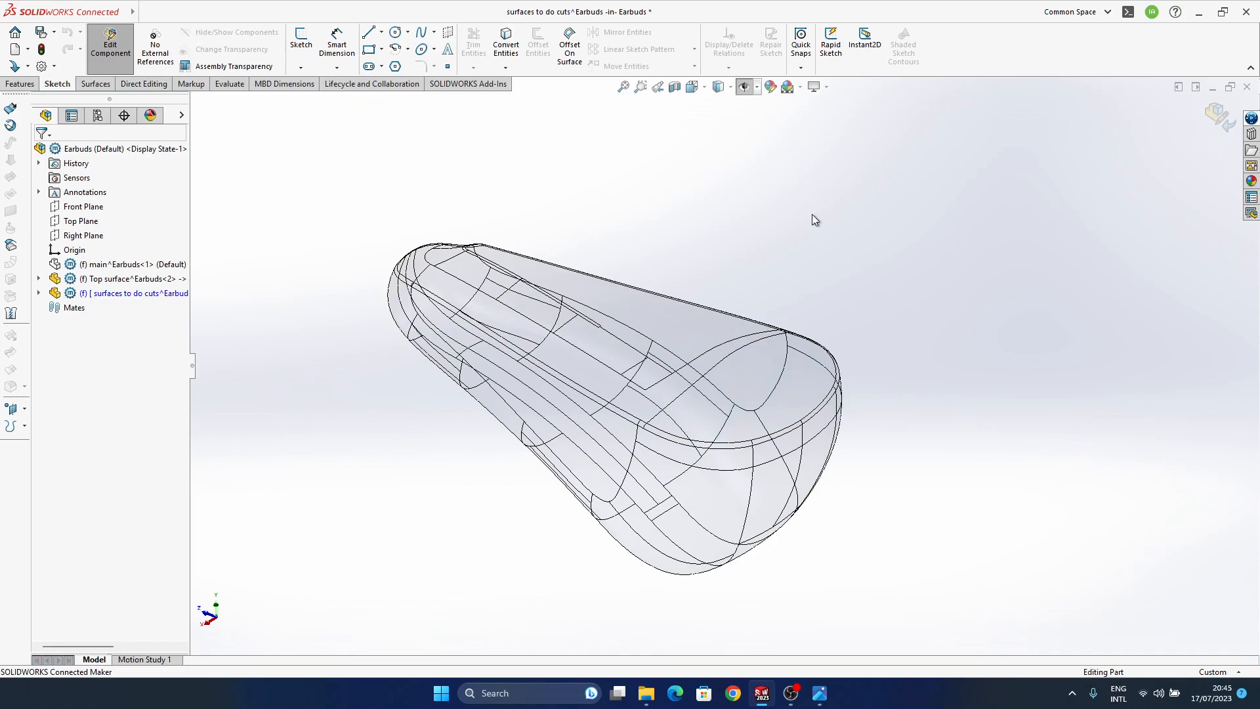
Copy the Top surface part's Fillet10 surface body into the edited part using Offset Surface with a 0 mm offset.
click(626, 314)
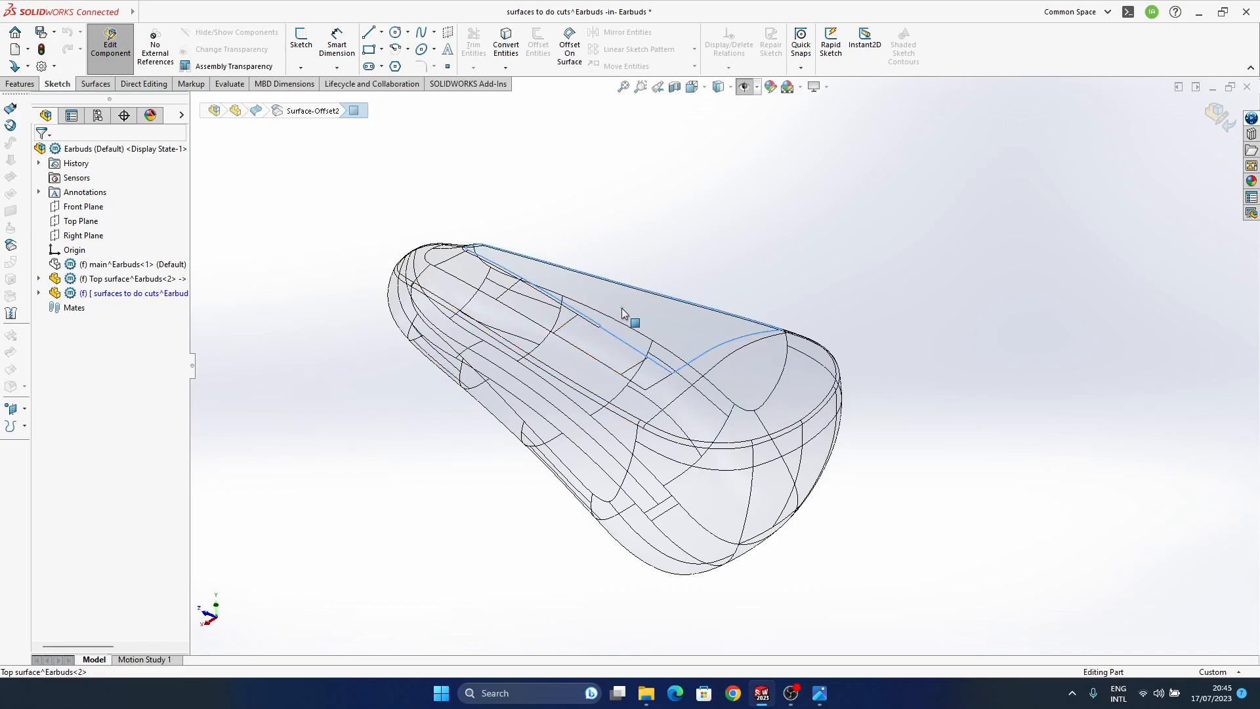
click(39, 278)
scroll(113, 494, down, 10)
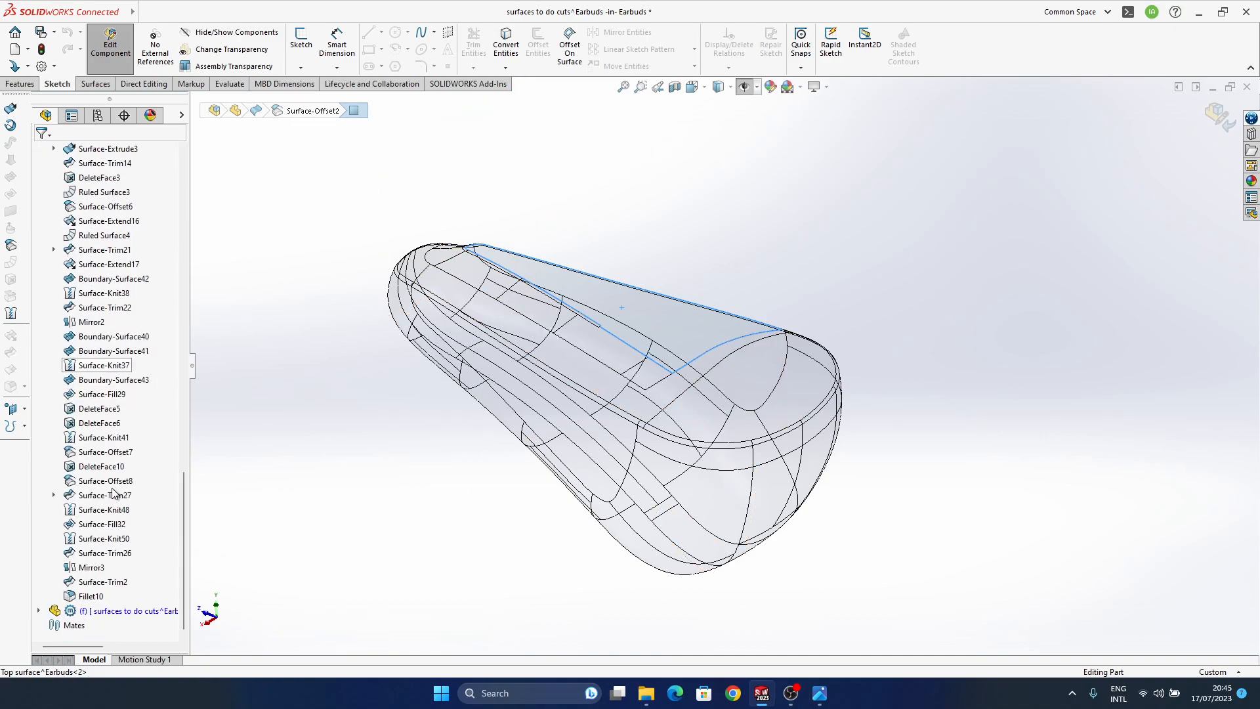
click(281, 624)
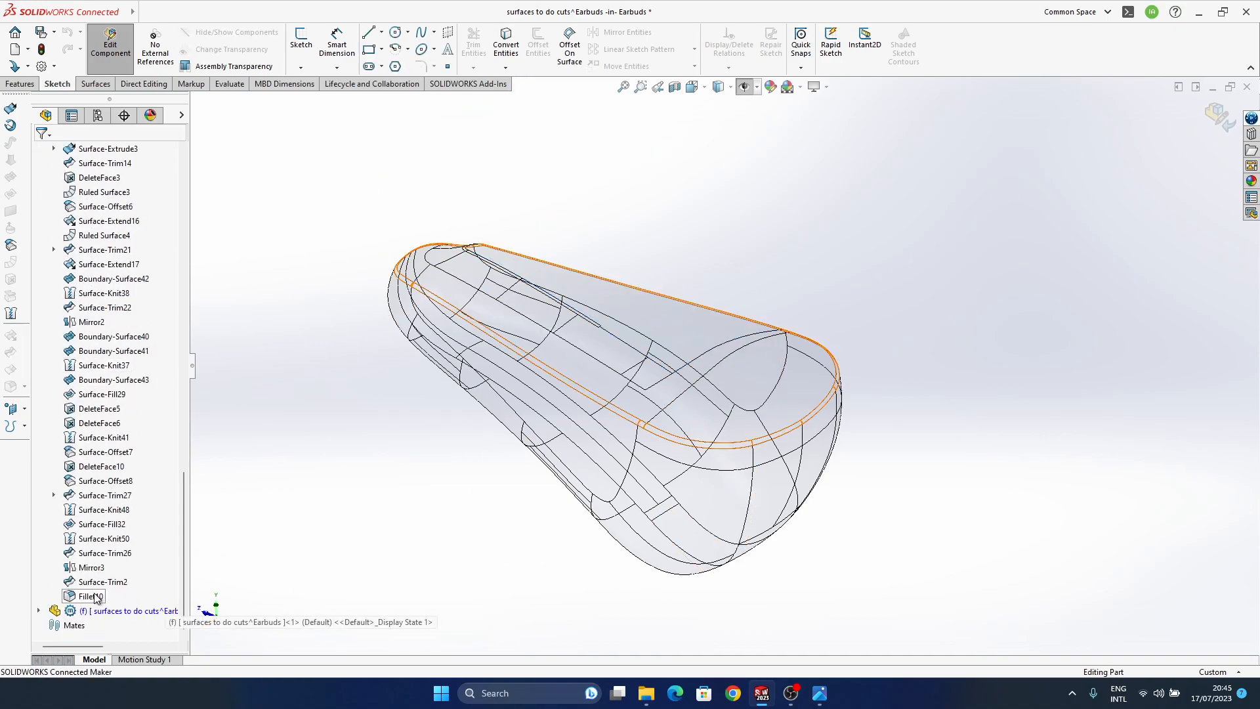
click(91, 596)
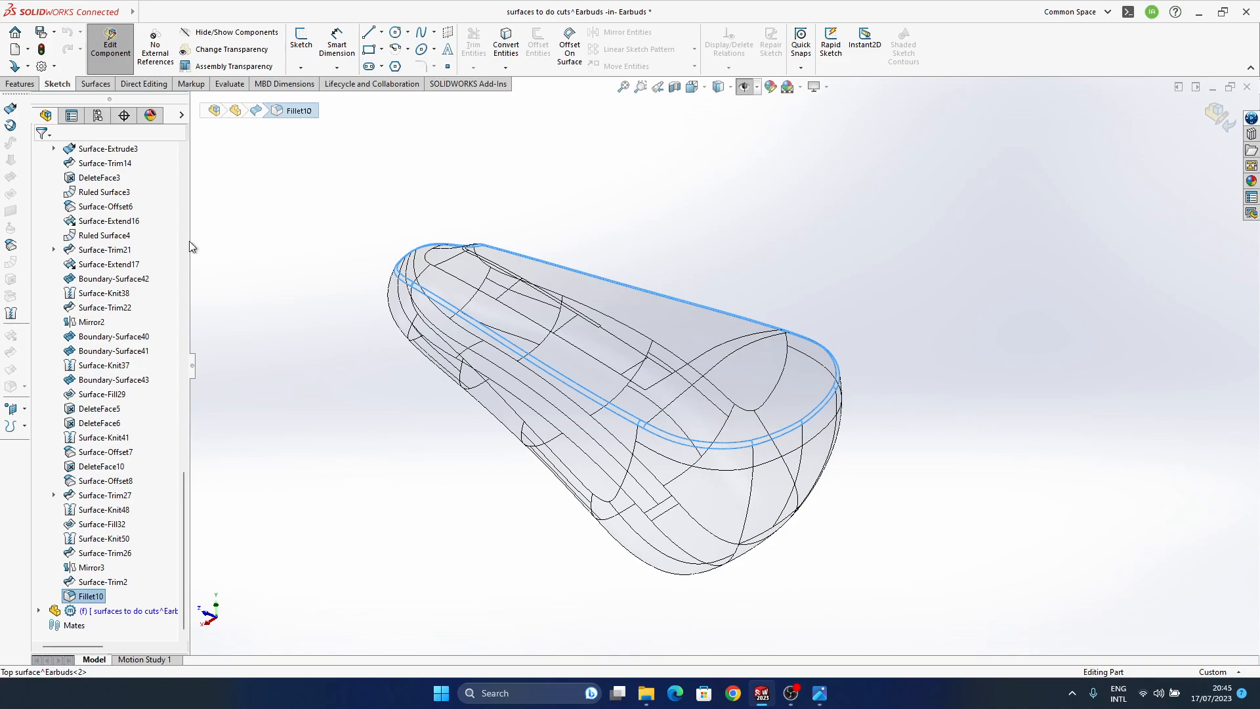
click(10, 244)
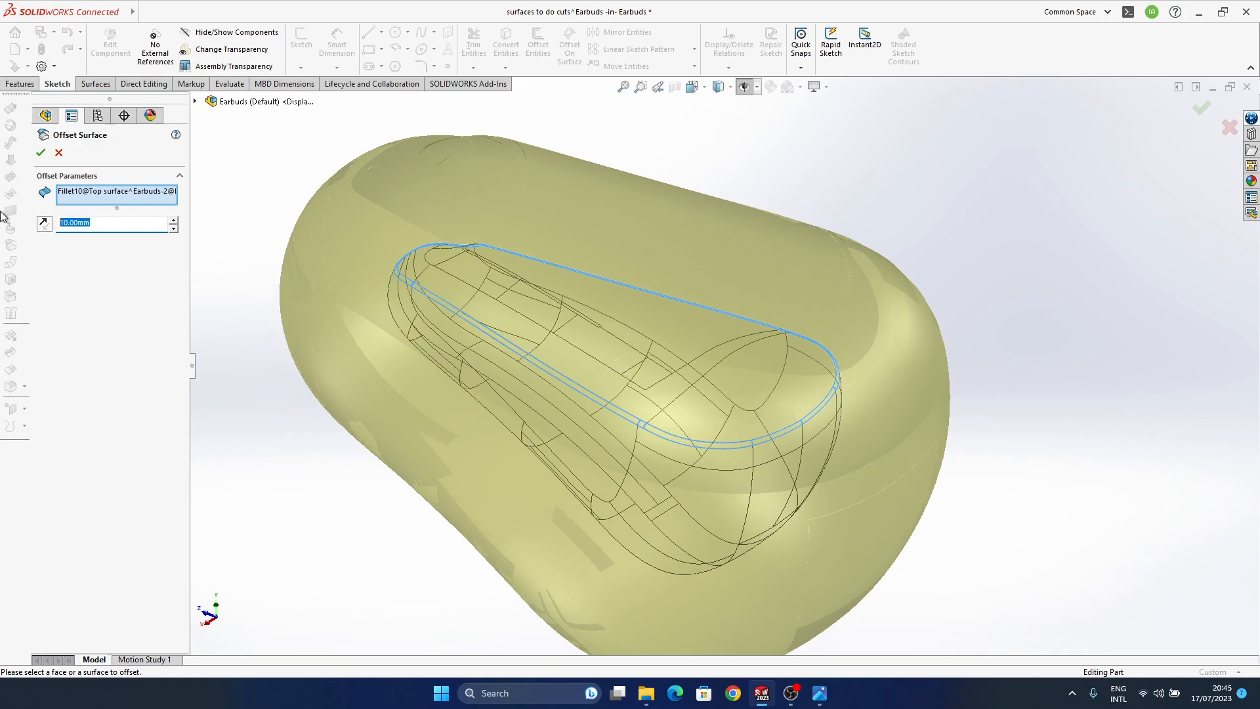
text(0)
key(Return)
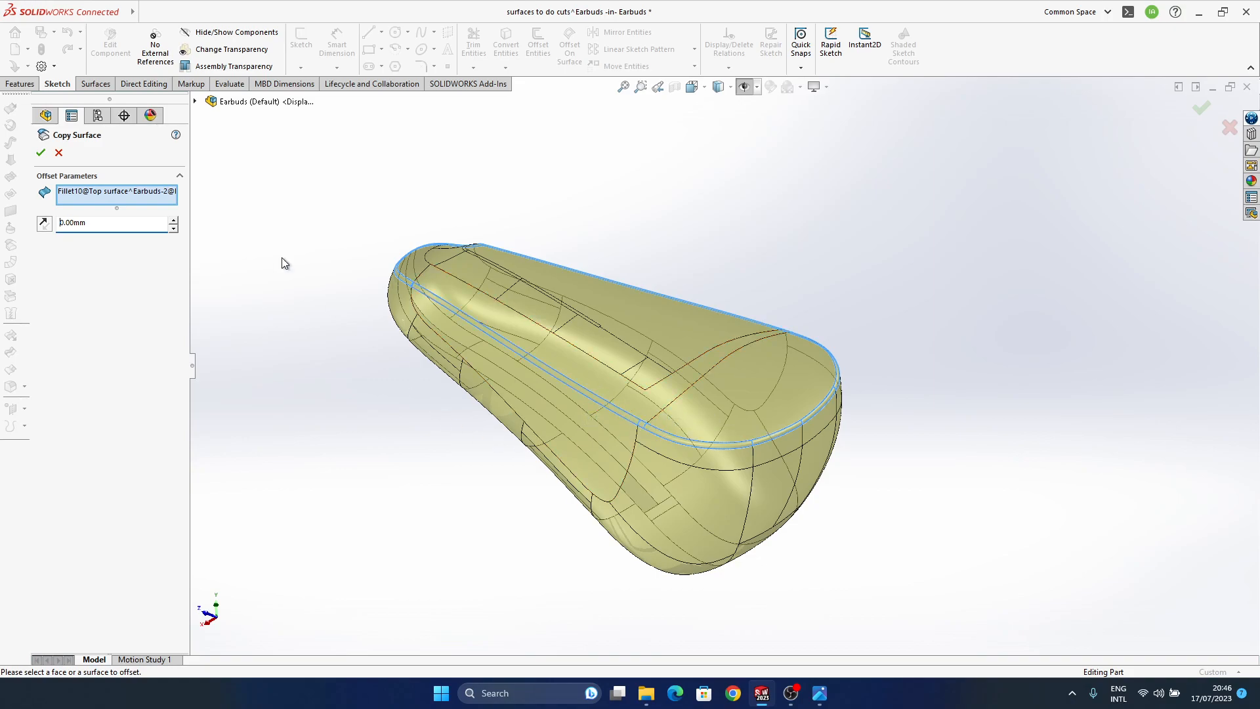
click(59, 154)
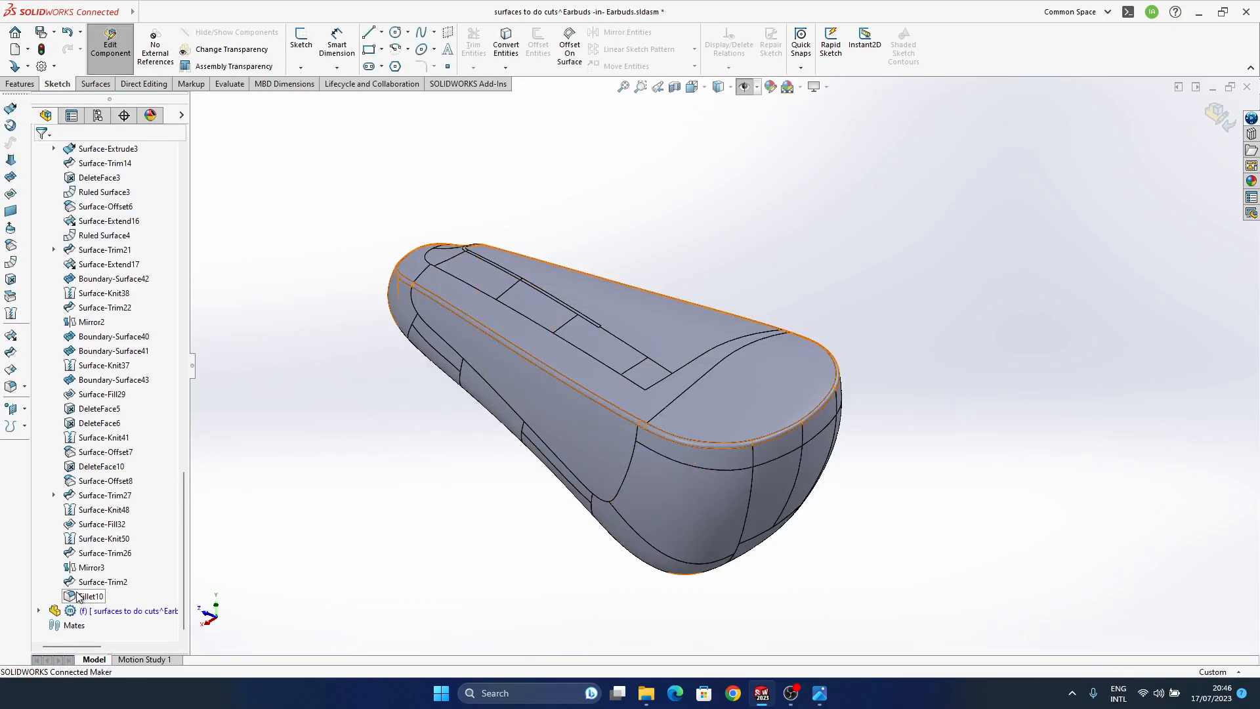
Collapse the Top surface part's feature list and review the copied surface from above and from the side.
middle_drag(385, 467, 689, 416)
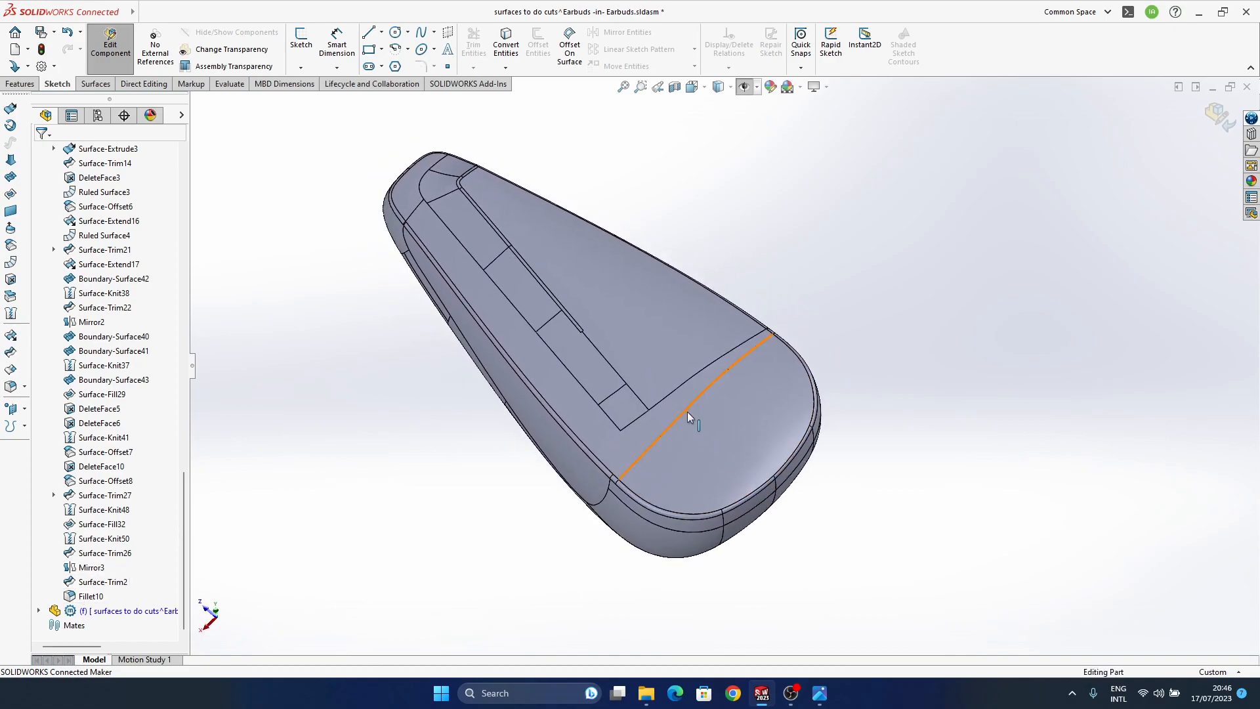
scroll(79, 426, up, 20)
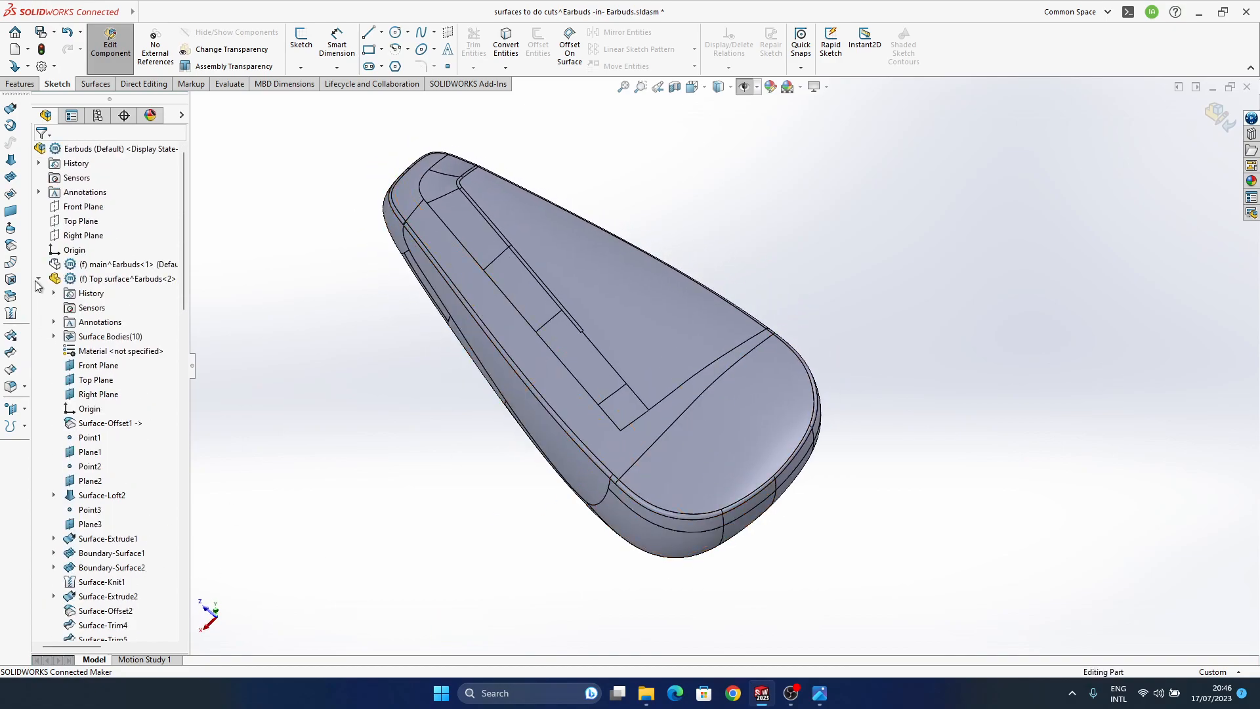
click(38, 281)
mouse_move(633, 394)
middle_down()
mouse_move(690, 418)
mouse_move(692, 515)
mouse_move(678, 529)
mouse_move(680, 369)
mouse_move(695, 355)
middle_up()
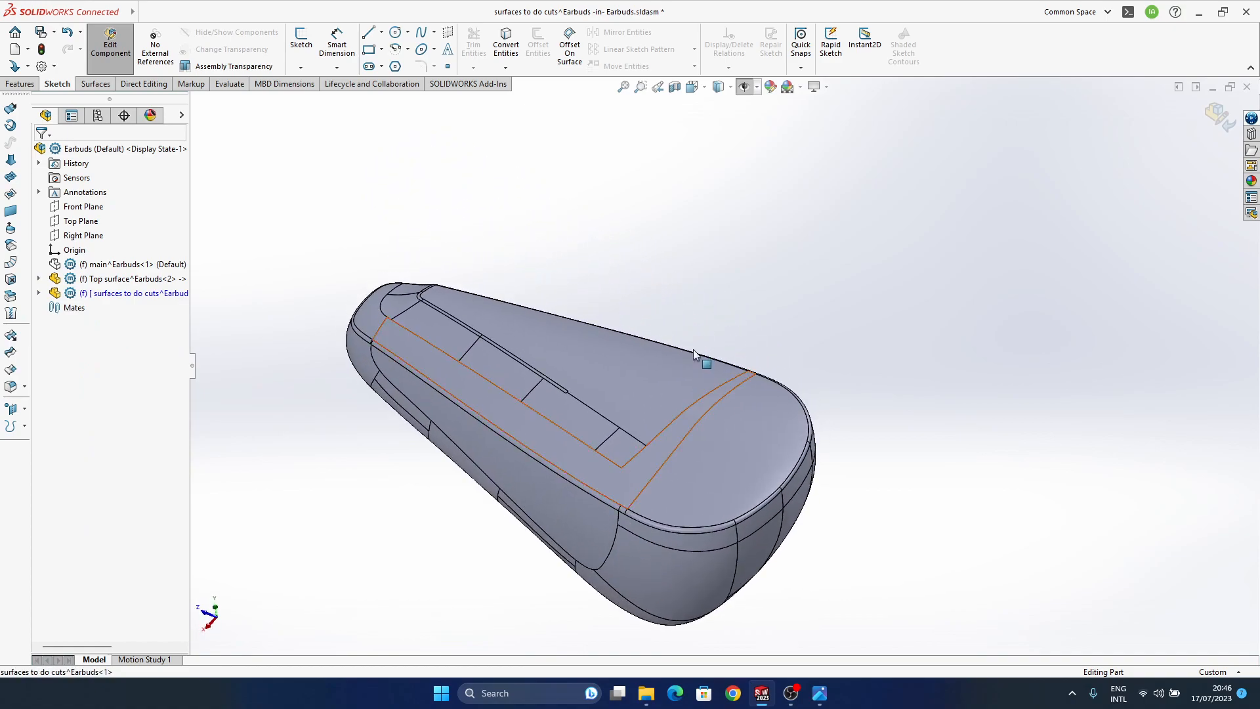
Open the earbud reference image and capture the whole picture as a rectangular snip with Snipping Tool.
click(820, 695)
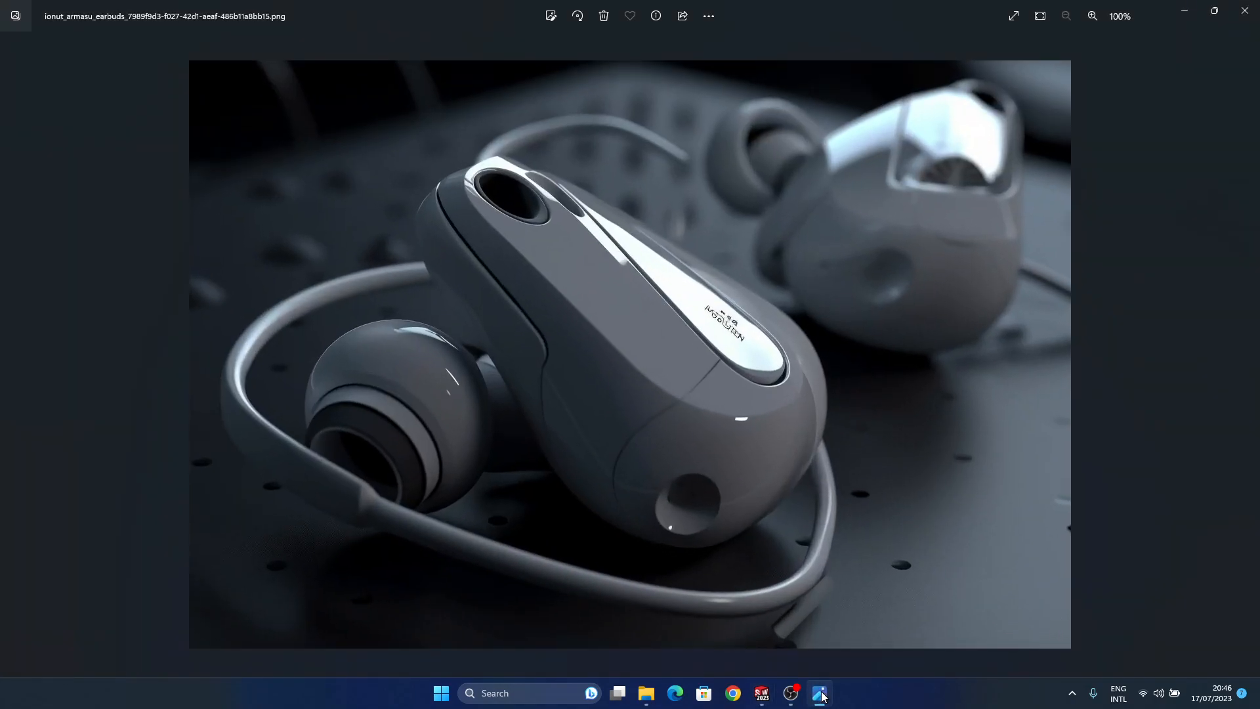
key(super)
text(snipping tool)
key(Return)
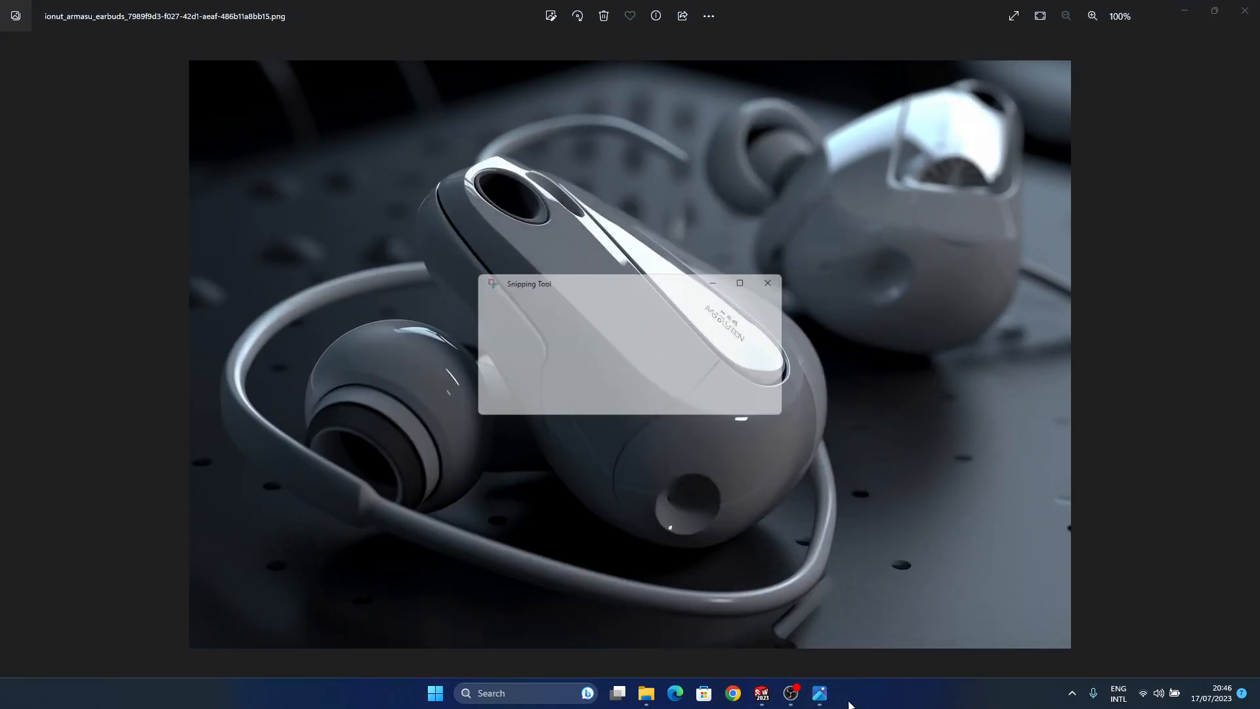
click(501, 305)
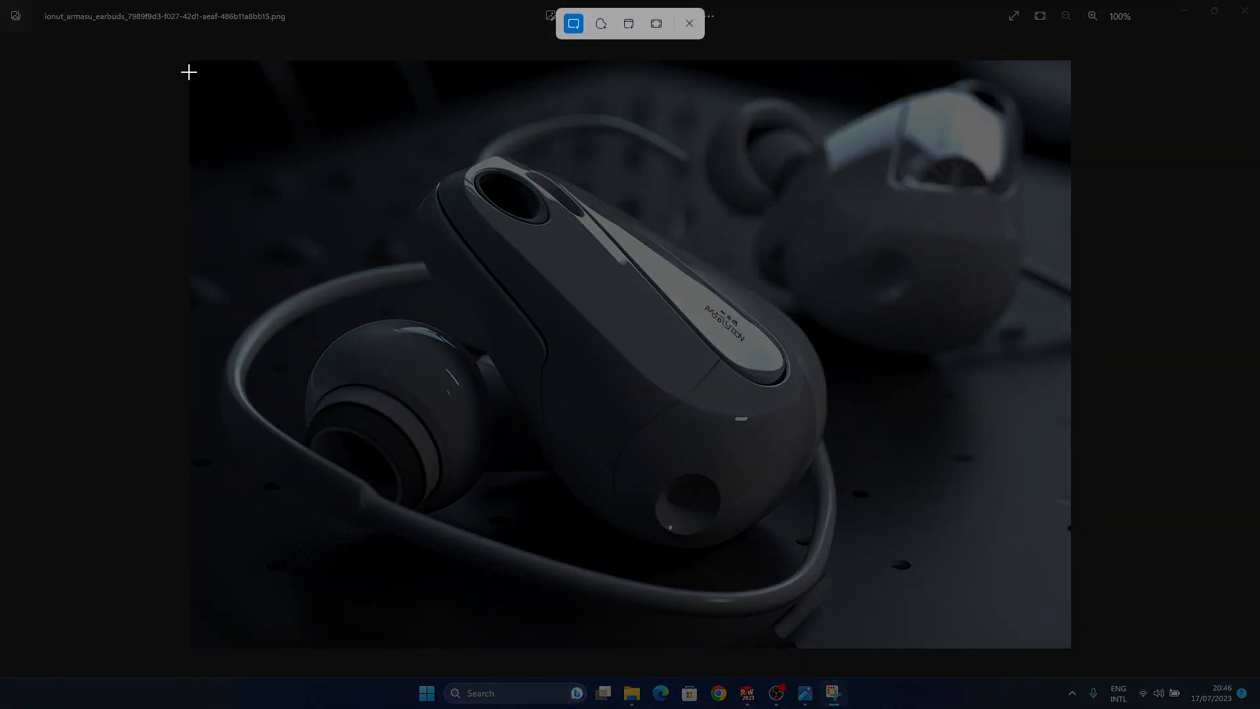
drag(195, 64, 1069, 647)
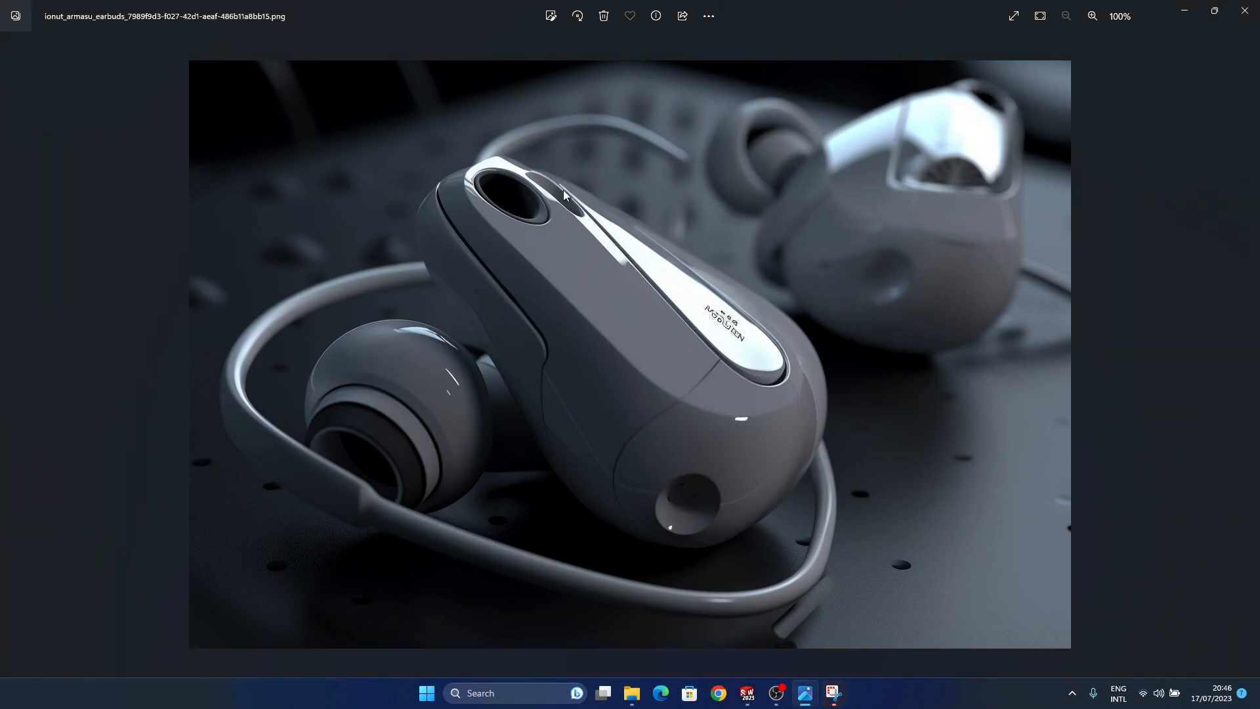
Maximize the captured snip and mark the margins at the glossy insert's narrow and wide ends with green double arrows.
click(845, 704)
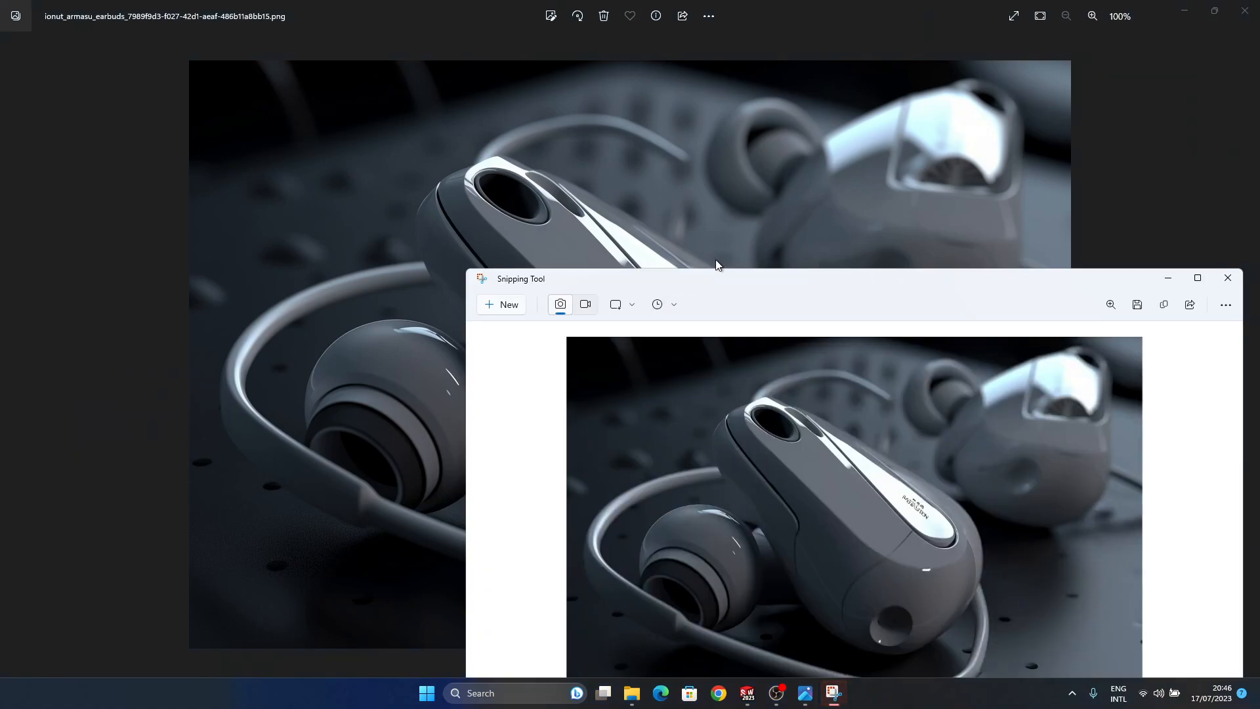
double_click(727, 277)
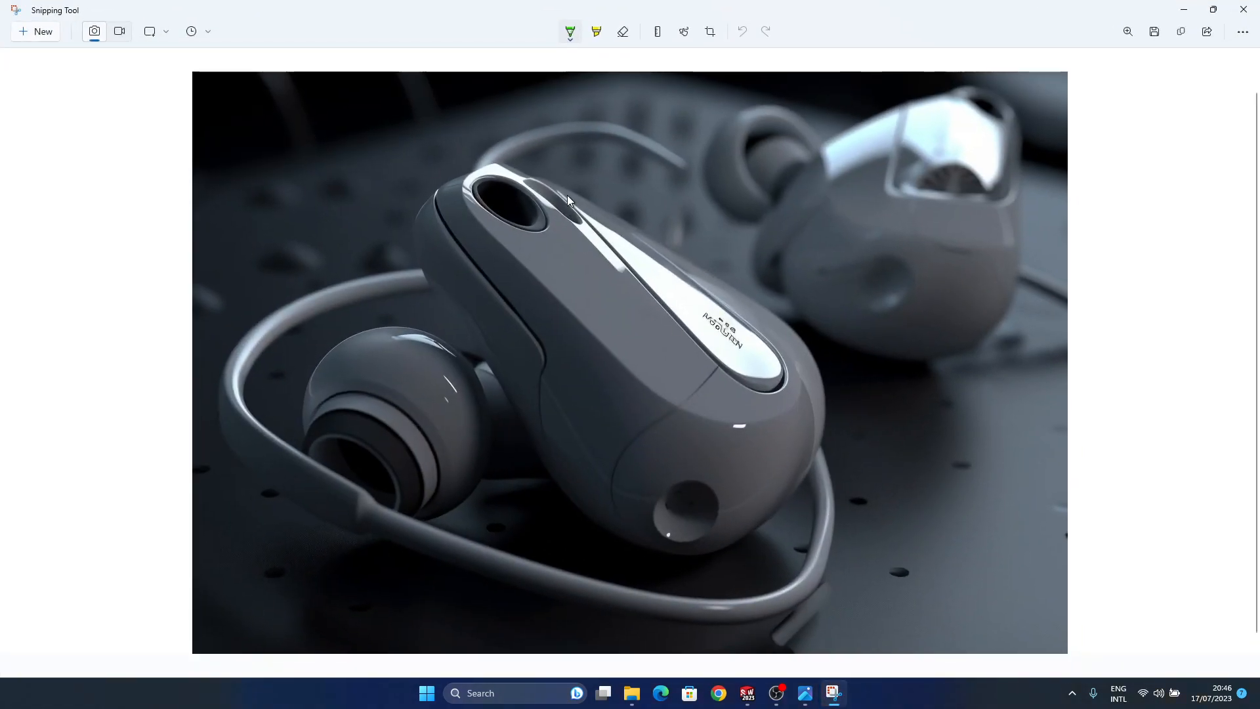
drag(535, 177, 551, 187)
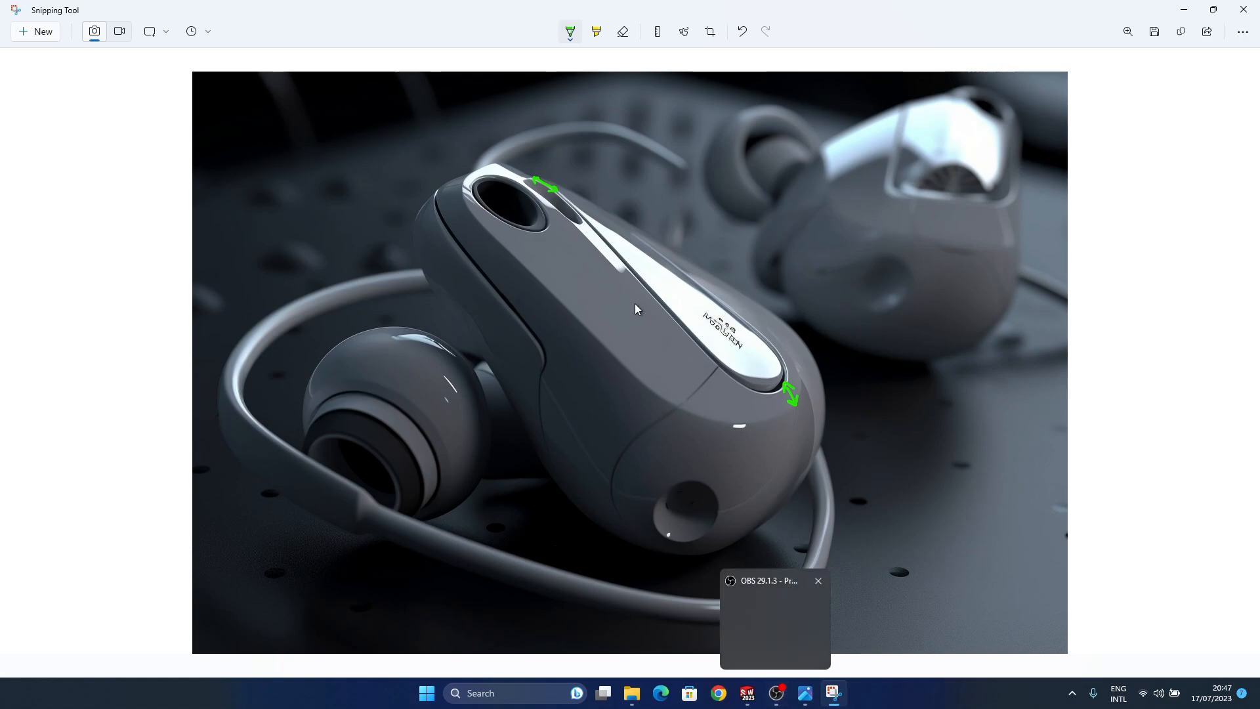
click(778, 695)
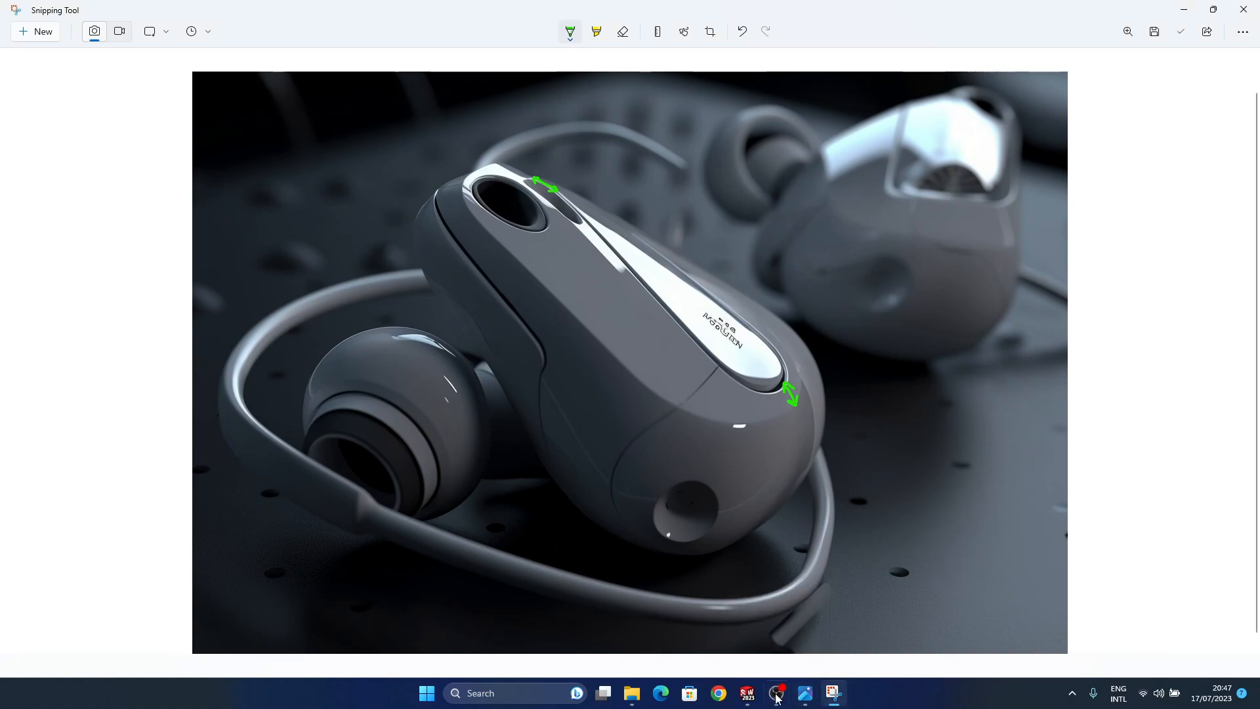
Switch to the Earbuds assembly in SOLIDWORKS and open its "surfaces to do cuts" part in a separate window.
mouse_move(747, 694)
click(819, 616)
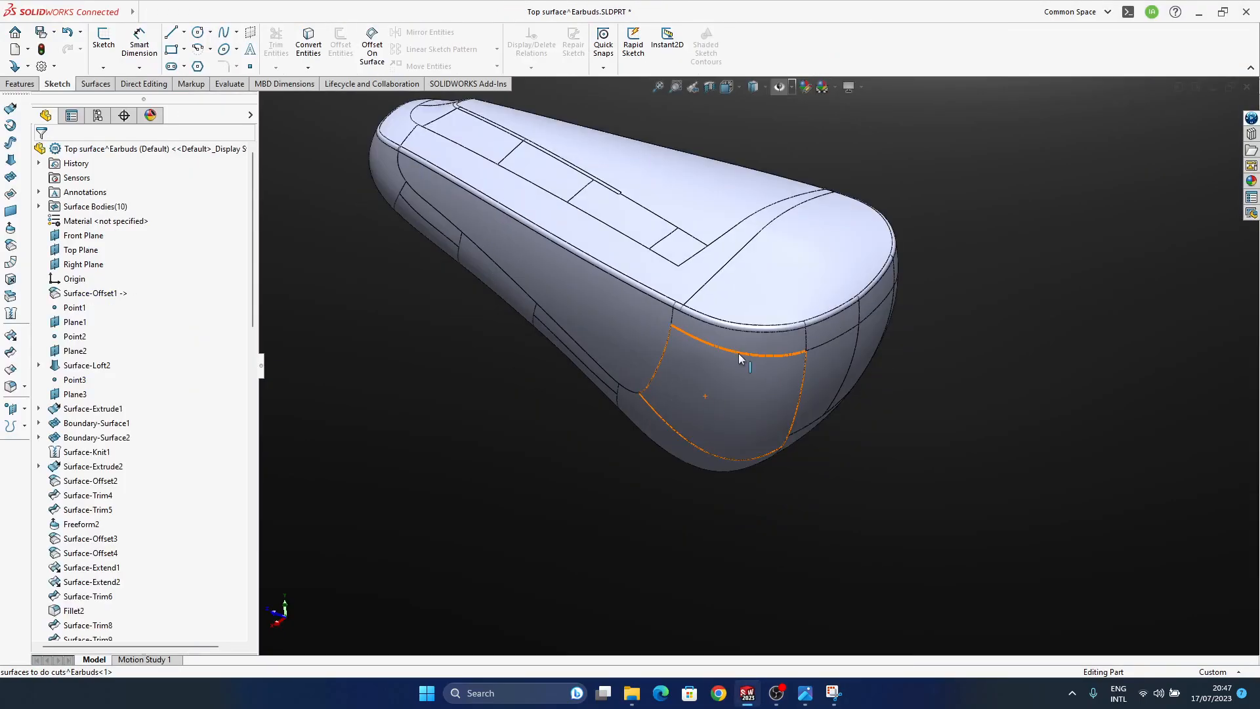
ctrl+middle_drag(738, 353, 759, 434)
mouse_move(747, 694)
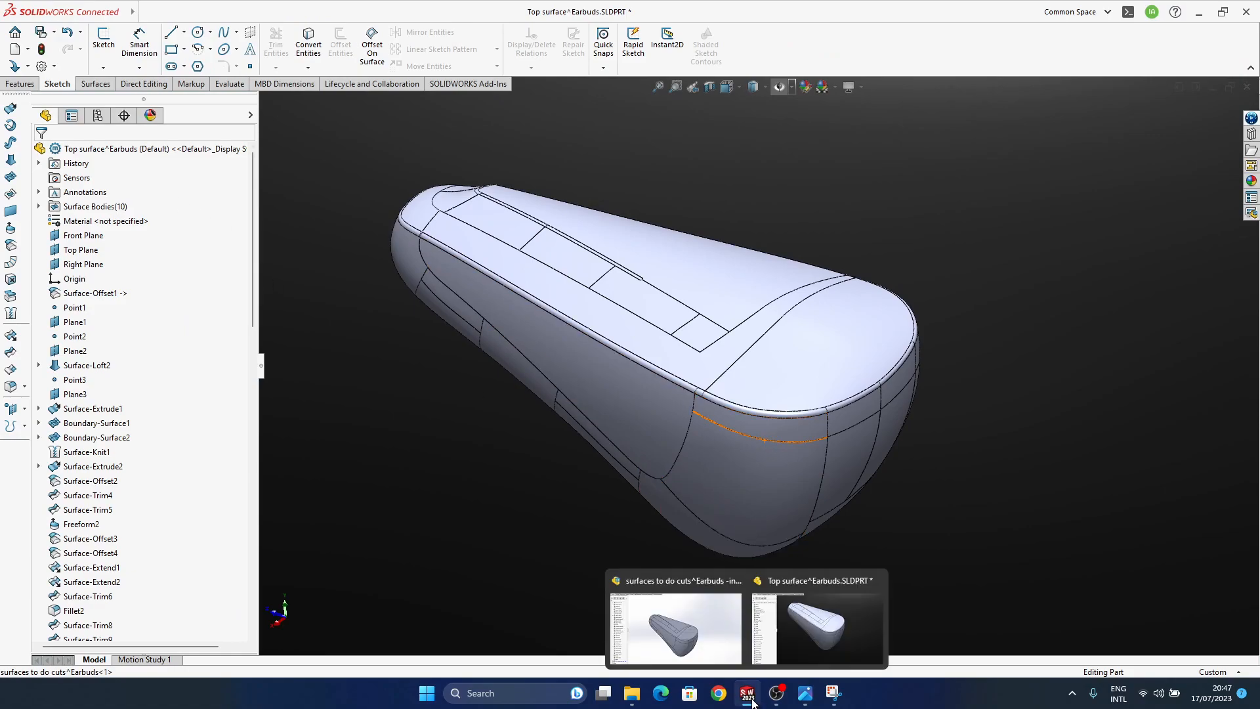
click(721, 656)
click(131, 292)
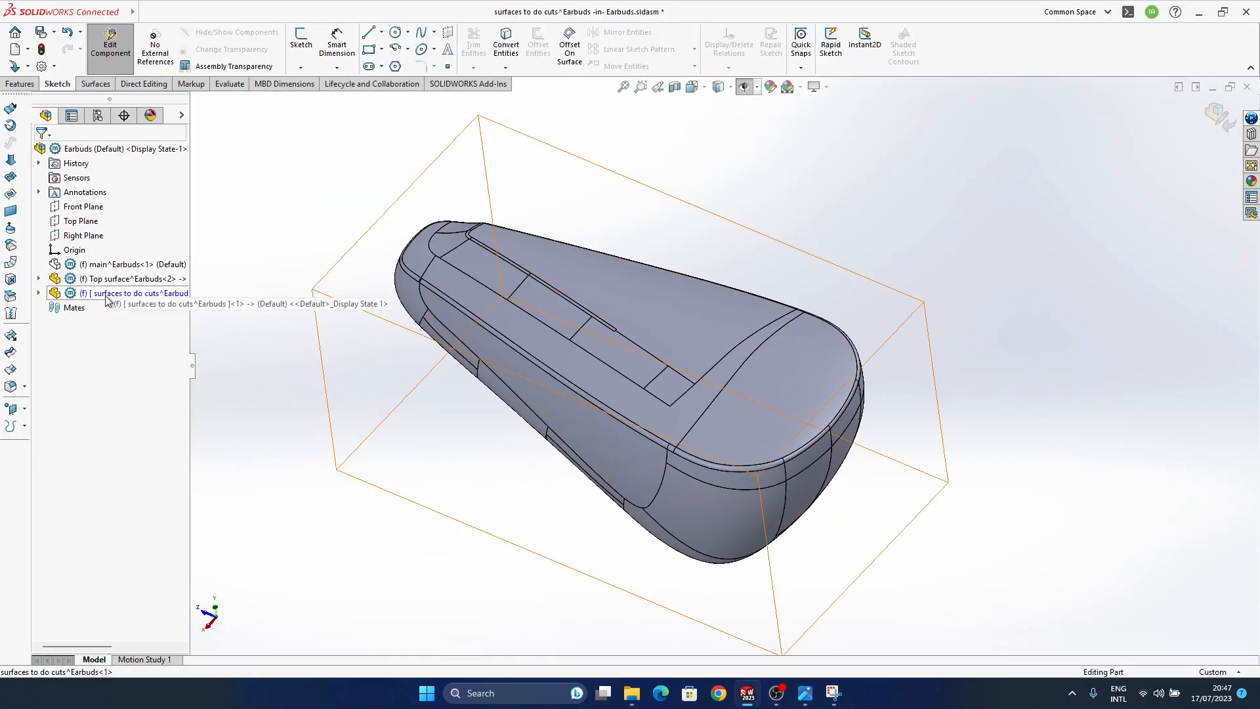
click(151, 256)
Start a 3D sketch in the "surfaces to do cuts" part.
middle_drag(717, 464, 776, 396)
scroll(697, 356, down, 5)
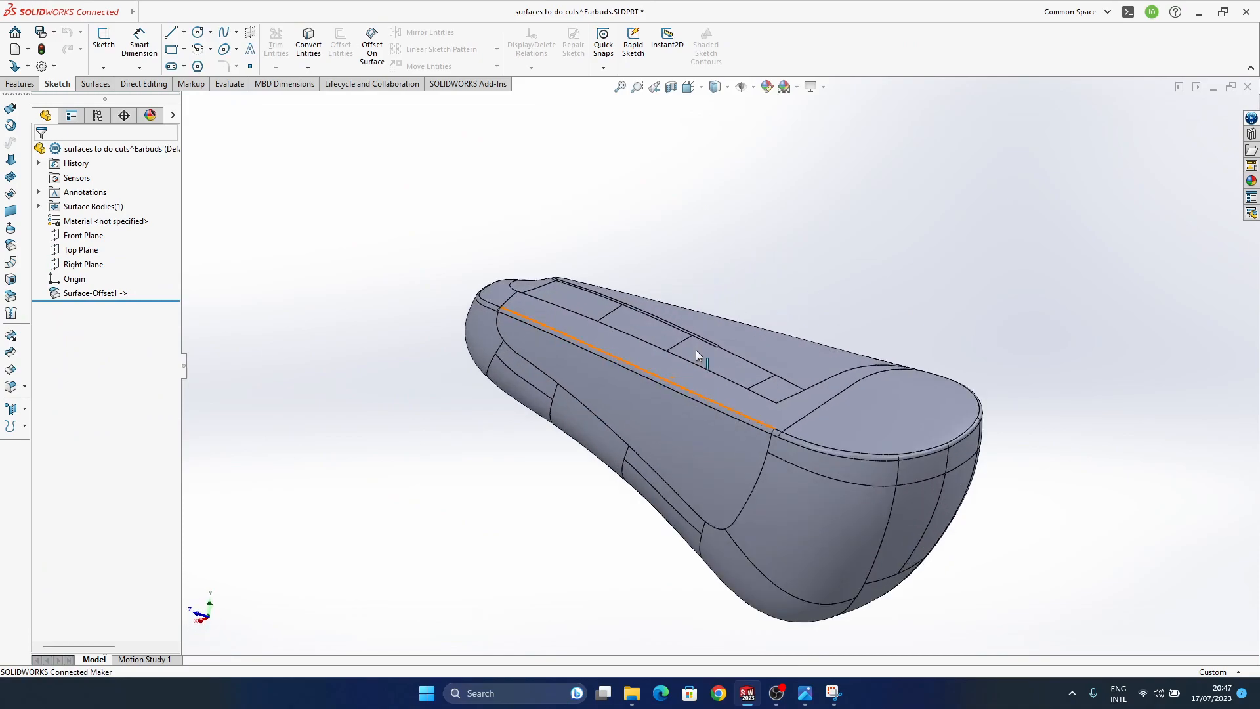
scroll(697, 351, down, 4)
middle_drag(665, 311, 632, 369)
scroll(730, 455, up, 4)
middle_drag(758, 441, 649, 236)
click(105, 68)
click(119, 94)
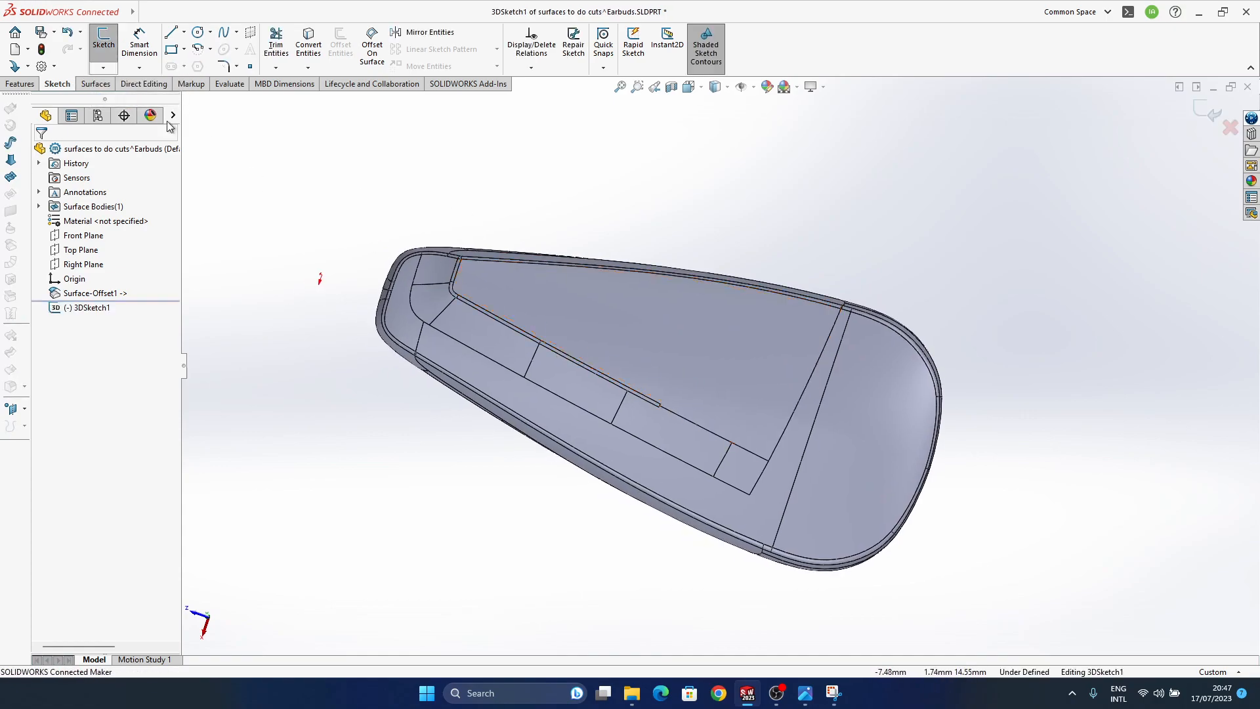
Draw a three-point Spline on Surface lengthwise over the body's upper face, from near the narrow end towards the wide end.
click(210, 33)
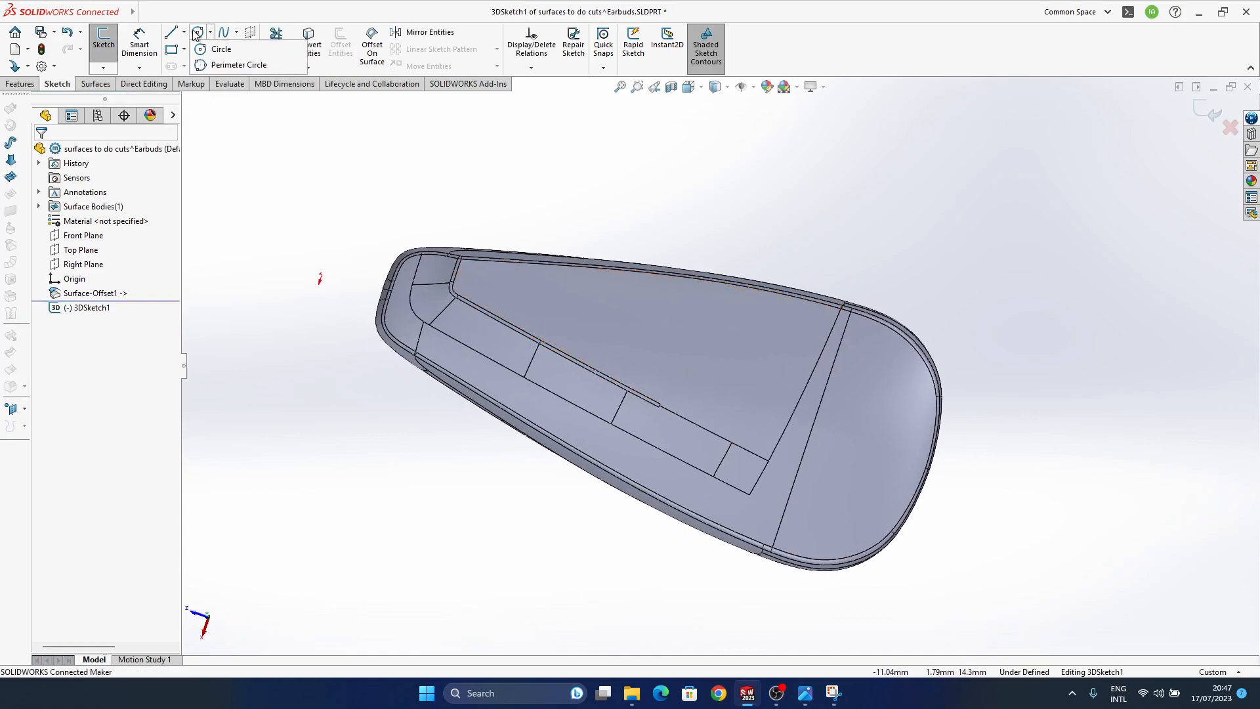
click(236, 32)
click(256, 81)
mouse_move(611, 305)
middle_down()
mouse_move(736, 362)
mouse_move(667, 340)
mouse_move(724, 449)
middle_up()
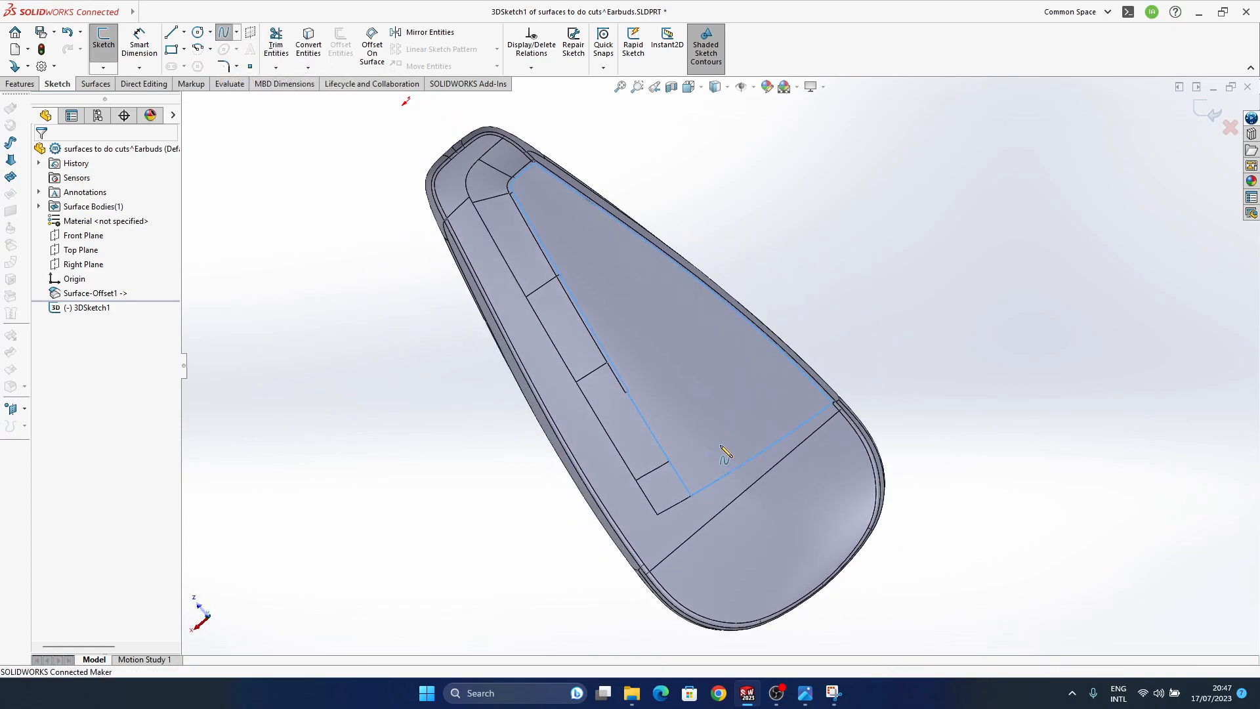
mouse_move(663, 358)
middle_down()
mouse_move(641, 262)
mouse_move(657, 392)
mouse_move(653, 381)
middle_up()
mouse_move(568, 213)
middle_down()
mouse_move(720, 393)
mouse_move(622, 261)
middle_up()
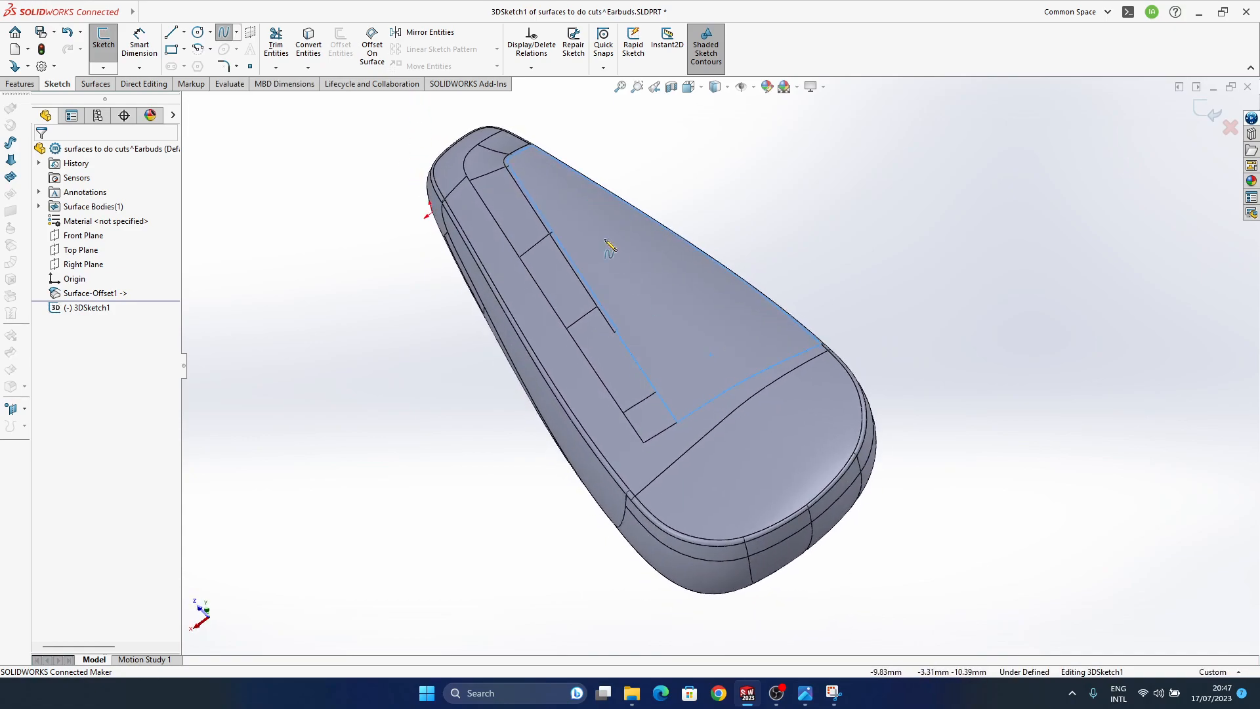
click(533, 152)
click(562, 172)
click(611, 271)
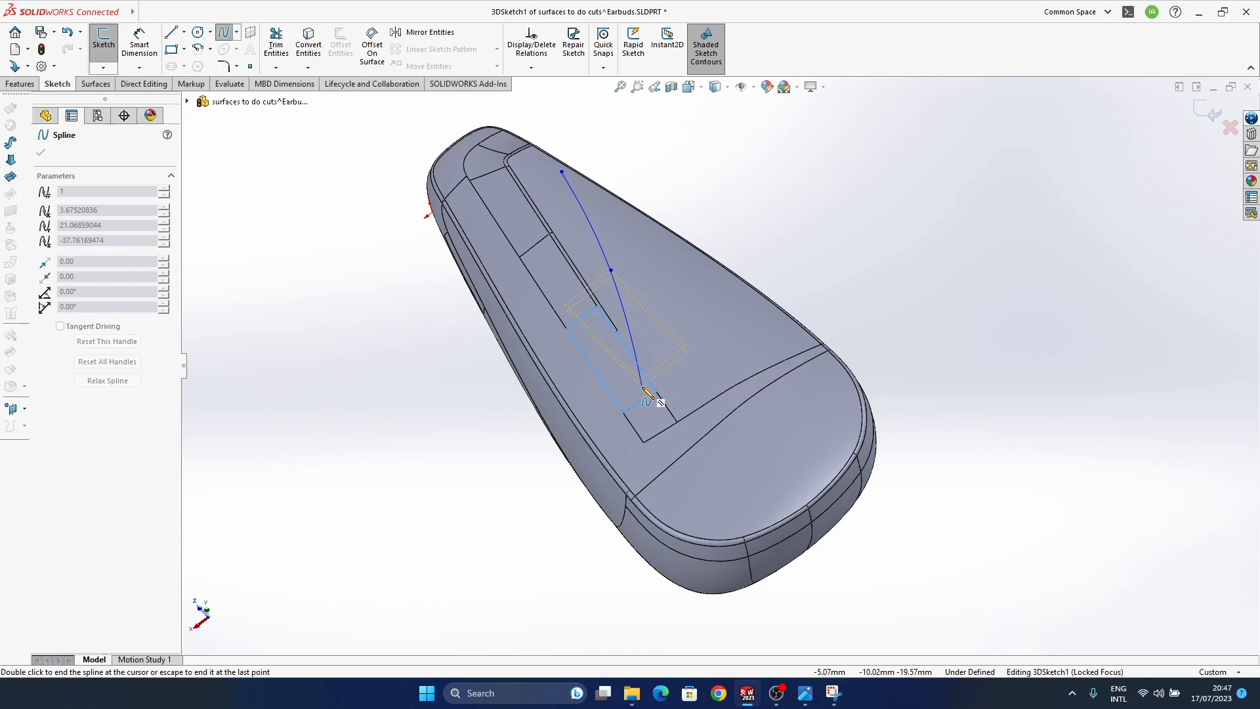
click(671, 445)
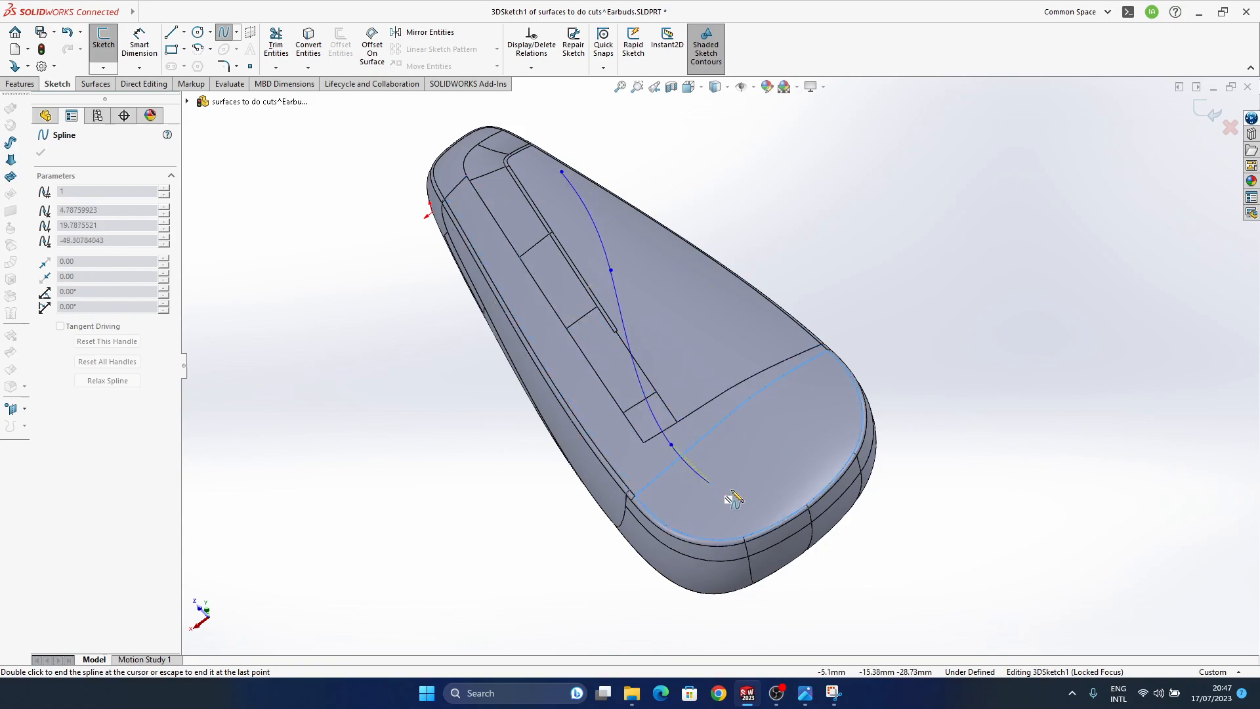
key(Escape)
Show the model shaded without edges and apply the Reflective Floor Black scene.
middle_drag(729, 496, 718, 450)
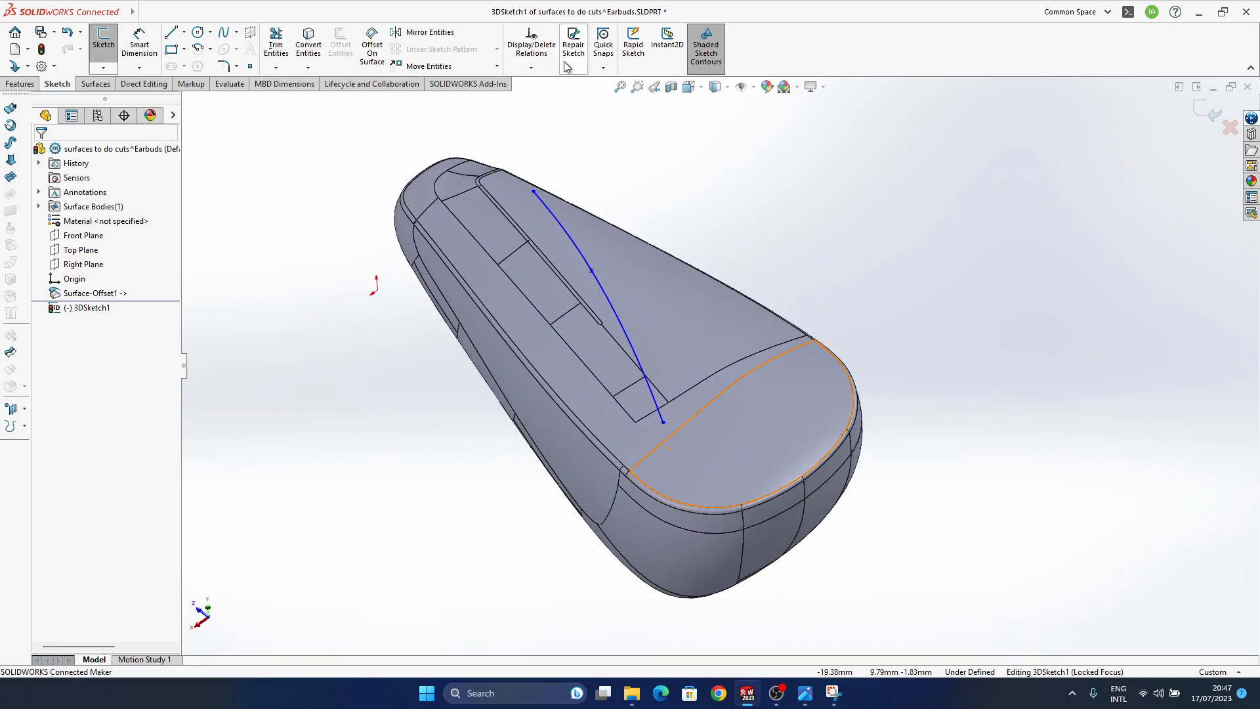
mouse_move(717, 91)
click(716, 122)
mouse_move(666, 397)
middle_down()
mouse_move(604, 401)
mouse_move(621, 422)
middle_up()
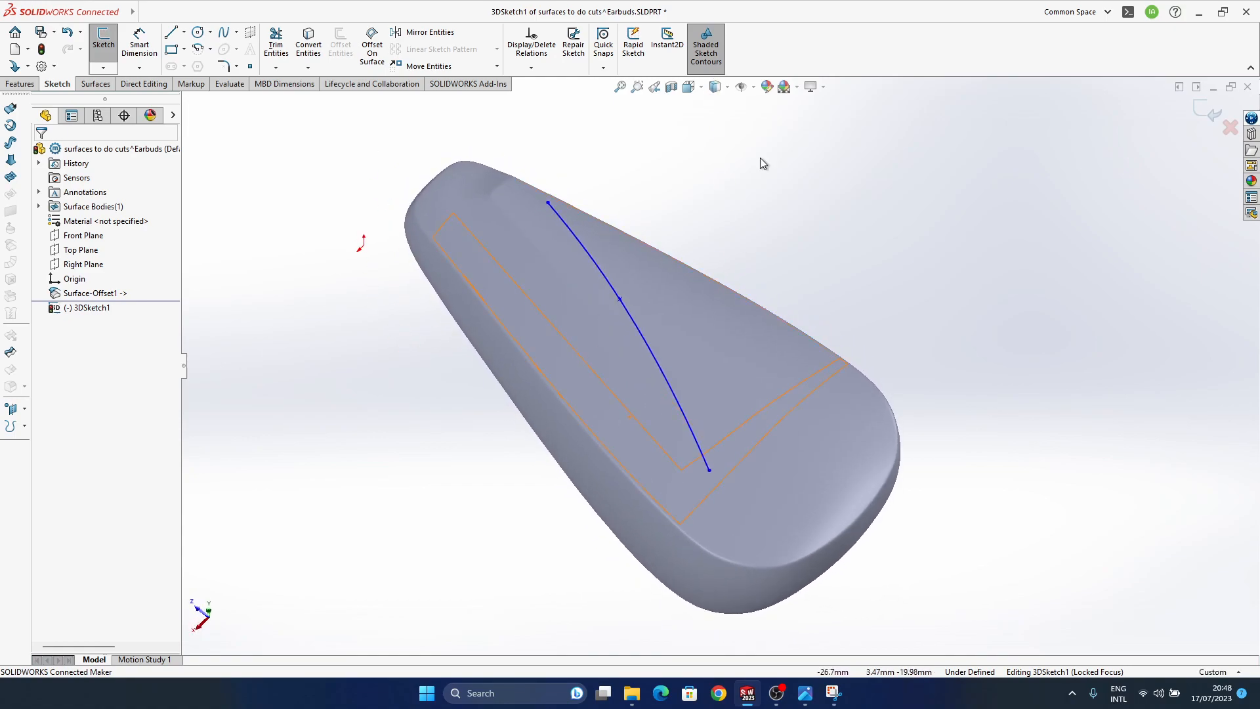
click(798, 88)
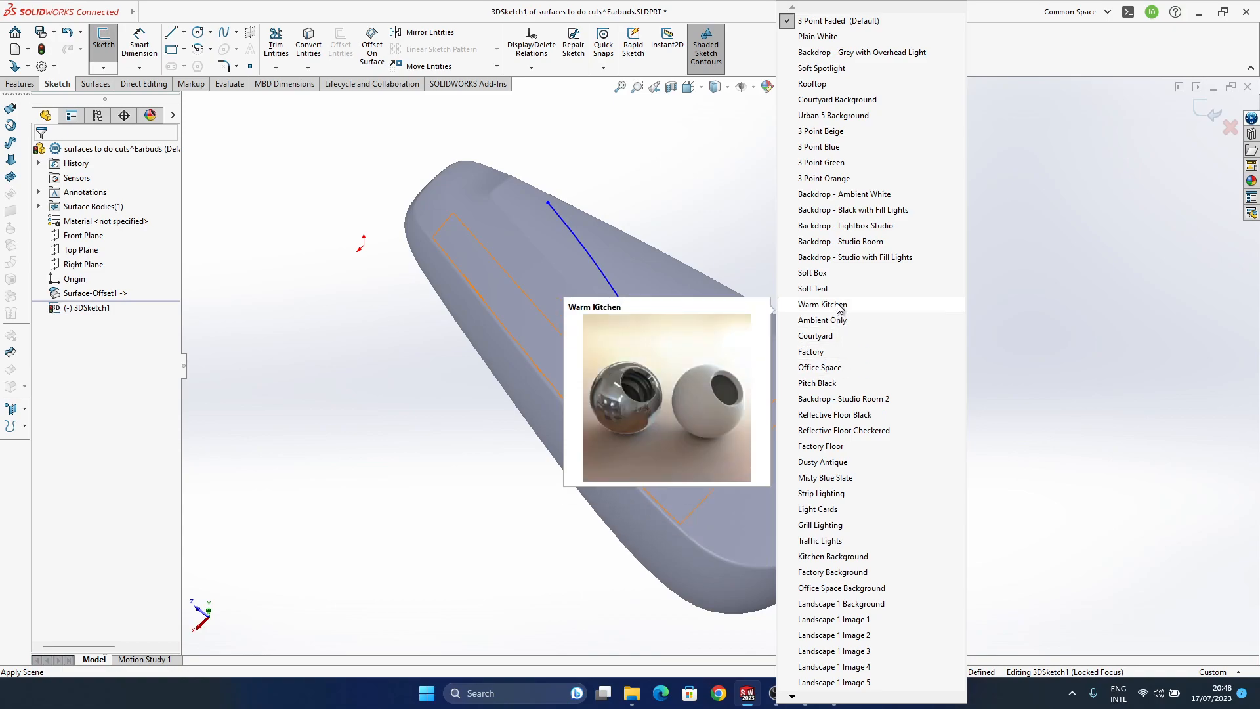
click(830, 422)
middle_drag(833, 427, 751, 206)
click(798, 87)
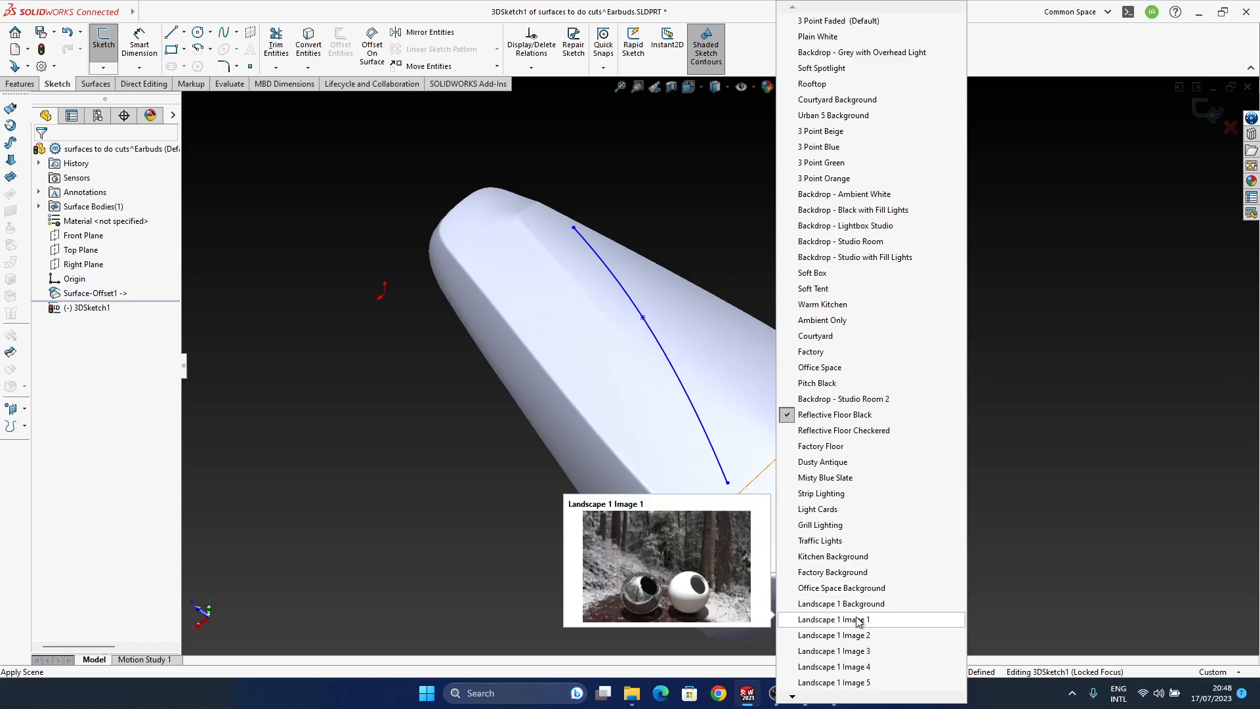
mouse_move(859, 699)
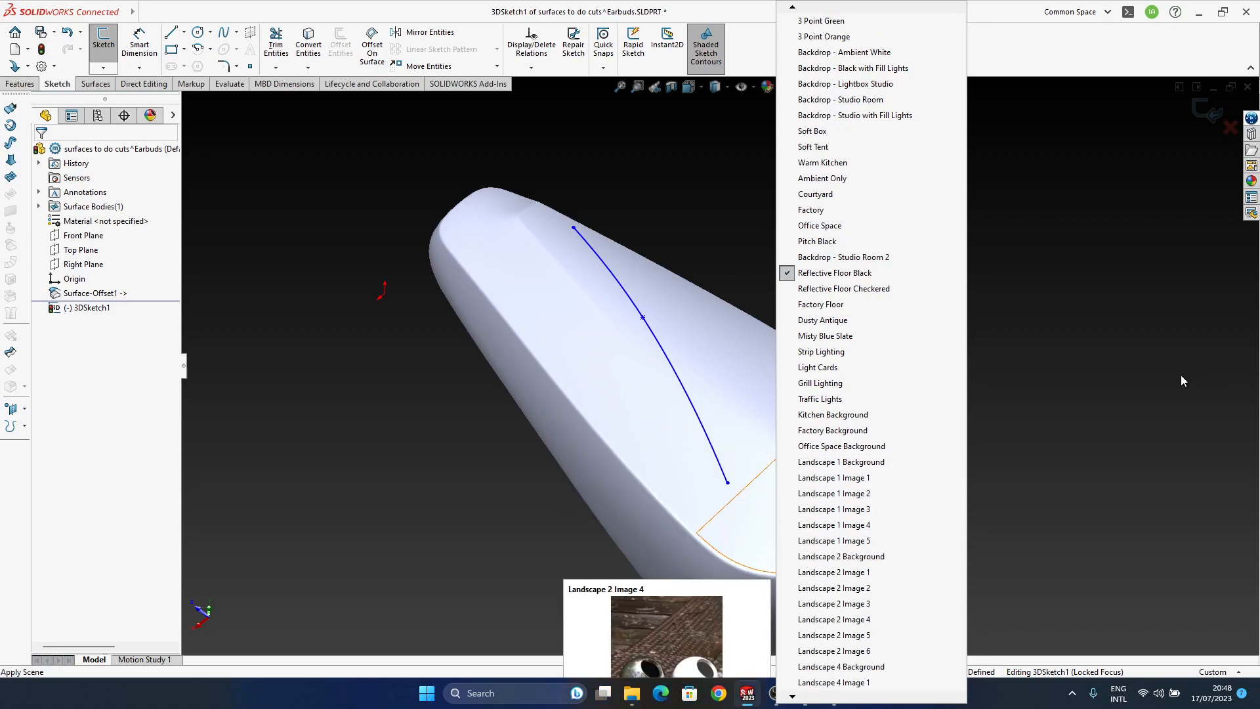
click(1158, 404)
Following the reference image, straighten the surface spline at its middle point and move its wide-end point to about X 4.18, Y 20.52, Z -43.86 mm.
mouse_move(525, 302)
middle_down()
mouse_move(523, 326)
mouse_move(602, 289)
mouse_move(560, 394)
mouse_move(564, 563)
mouse_move(559, 517)
mouse_move(624, 450)
mouse_move(652, 500)
mouse_move(601, 396)
middle_up()
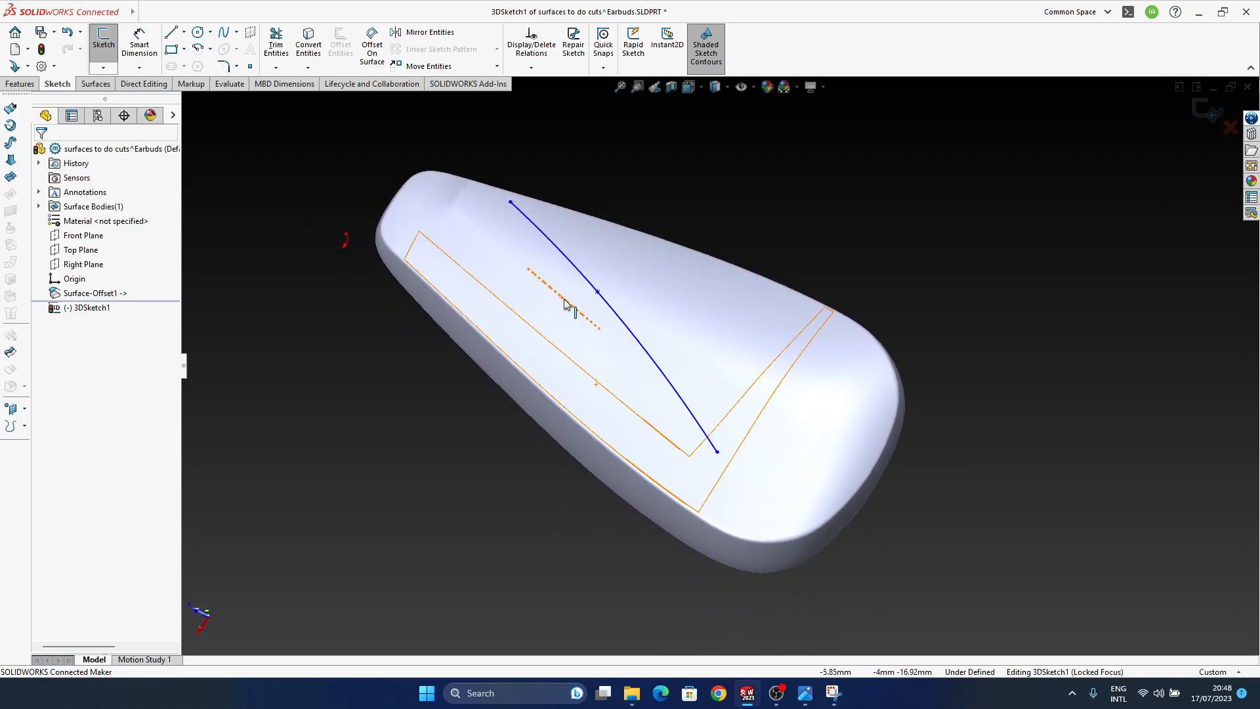
mouse_move(692, 352)
middle_down()
mouse_move(708, 346)
mouse_move(712, 427)
mouse_move(704, 370)
mouse_move(735, 420)
middle_up()
click(812, 694)
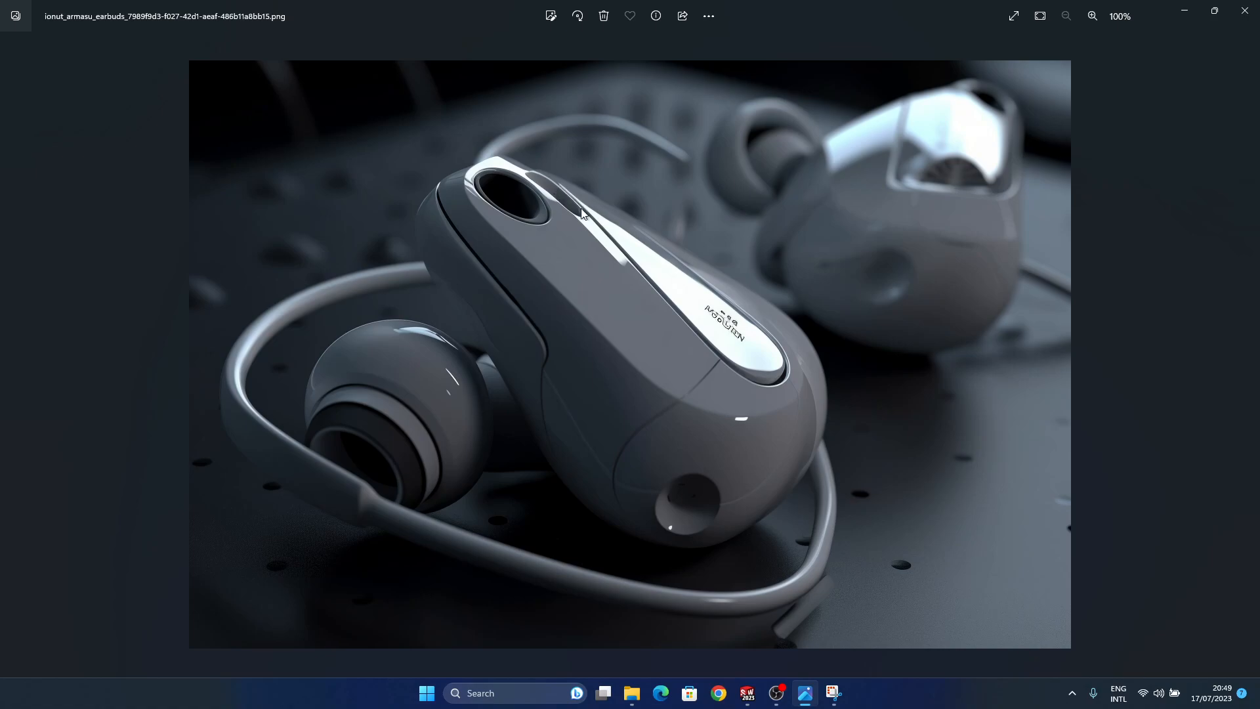
click(812, 694)
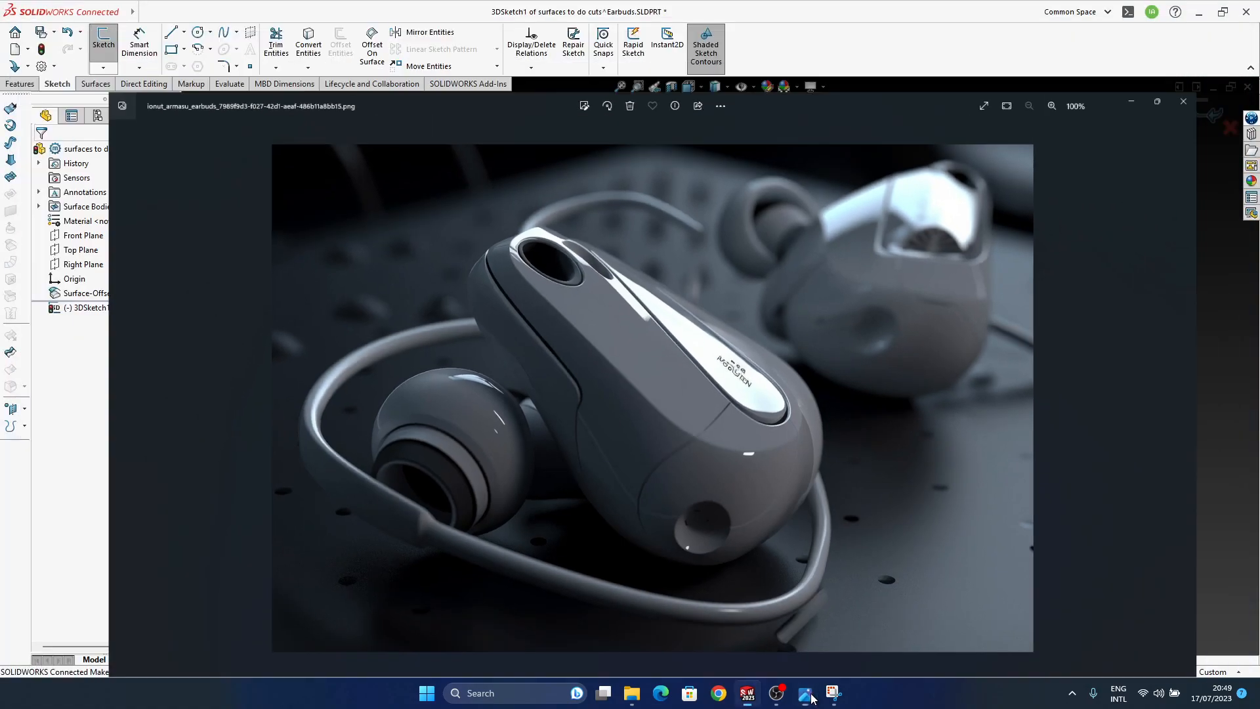
click(812, 695)
click(812, 695)
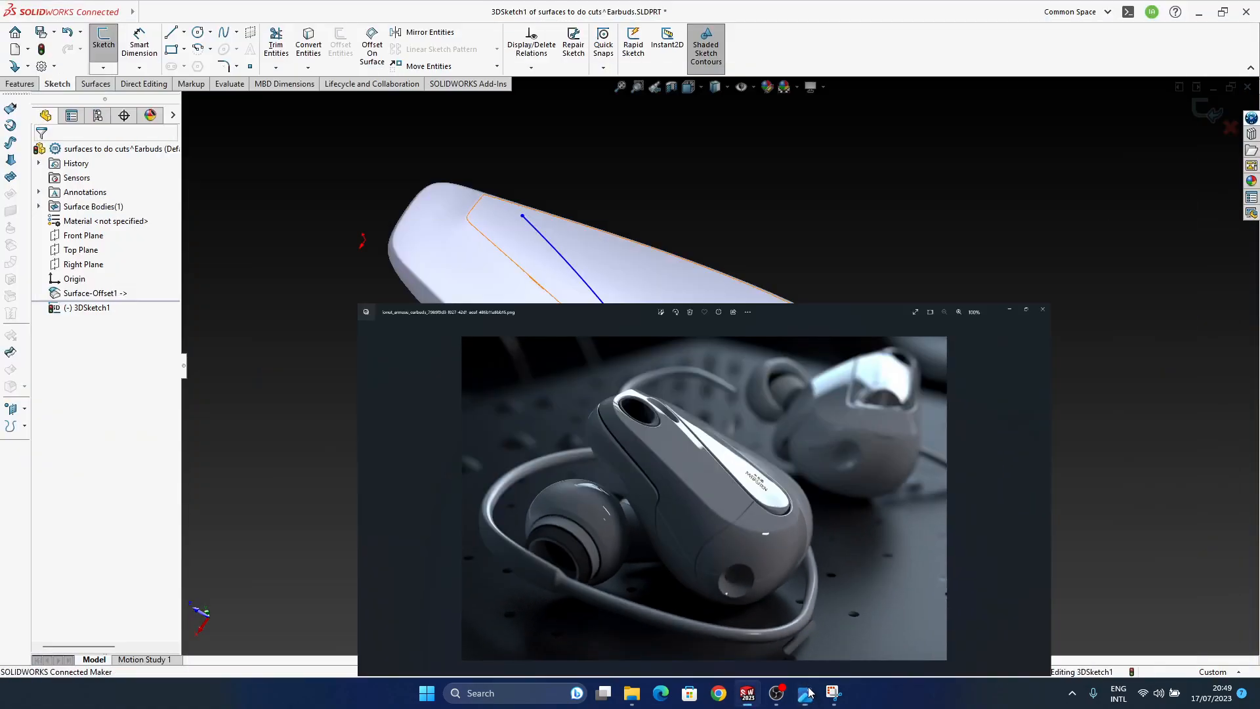
middle_drag(627, 259, 683, 346)
click(622, 325)
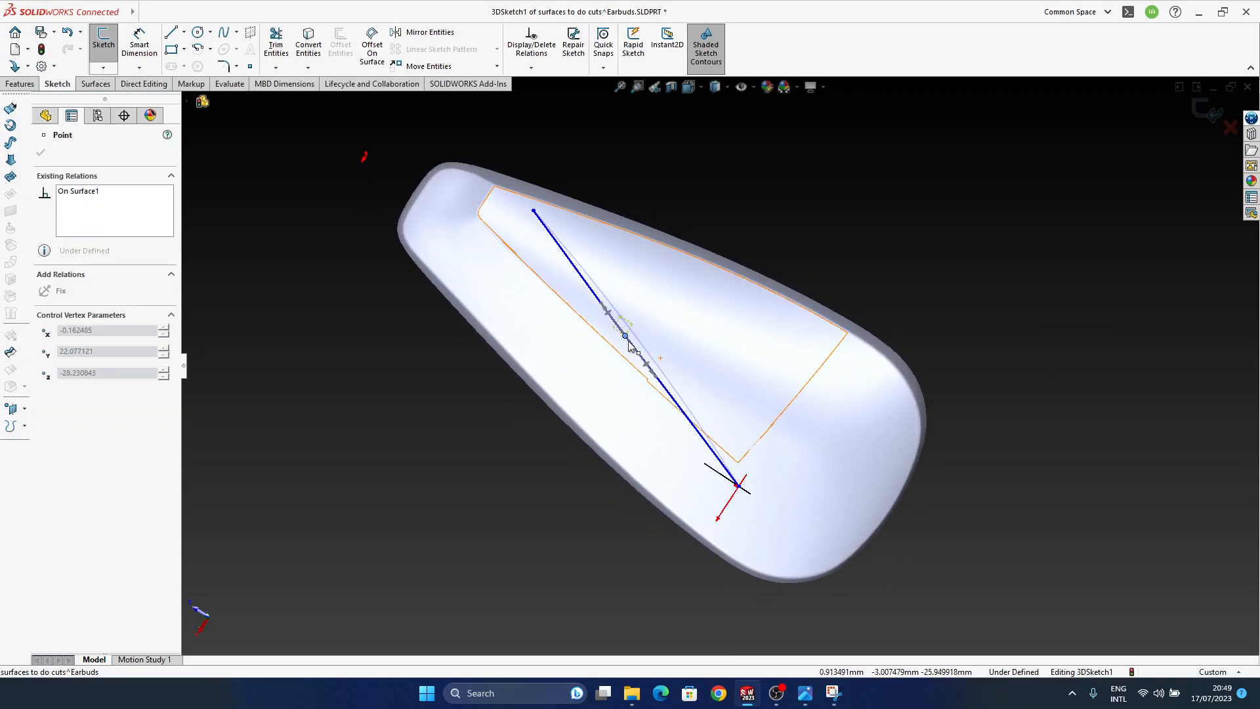
drag(636, 351, 634, 348)
mouse_move(769, 481)
middle_down()
mouse_move(748, 361)
mouse_move(765, 357)
mouse_move(716, 289)
mouse_move(729, 307)
middle_up()
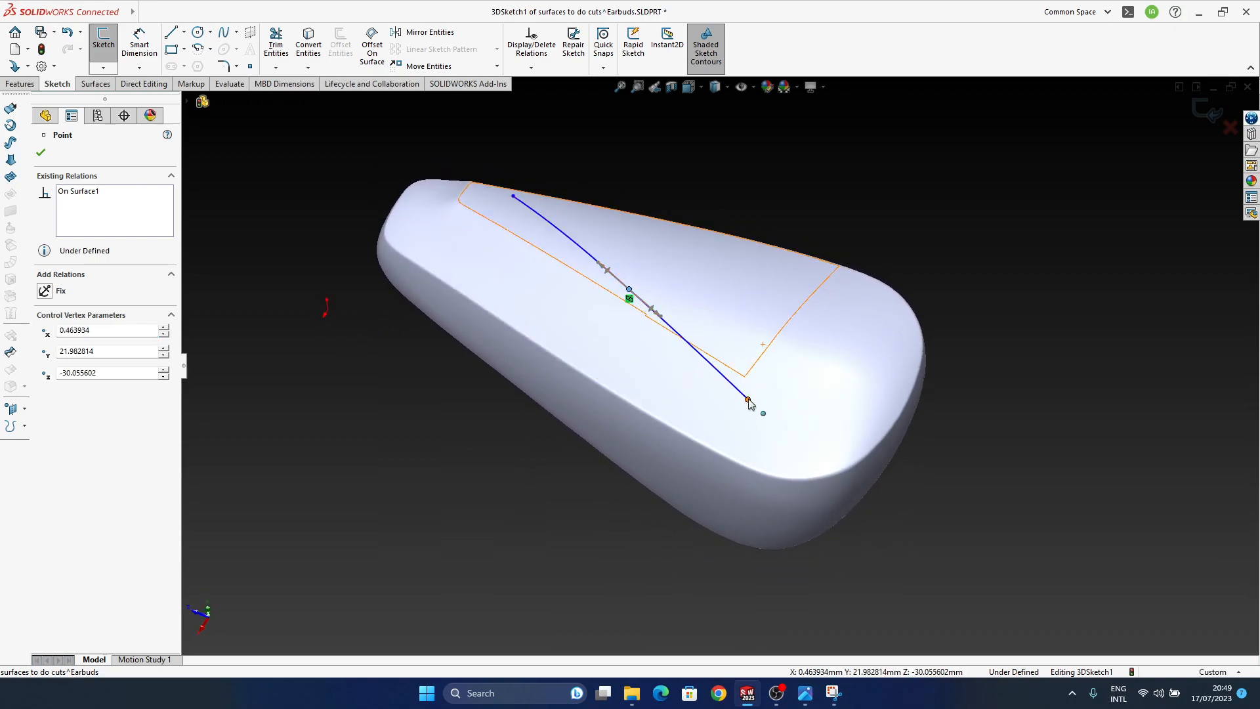
drag(747, 398, 755, 396)
middle_drag(824, 397, 577, 369)
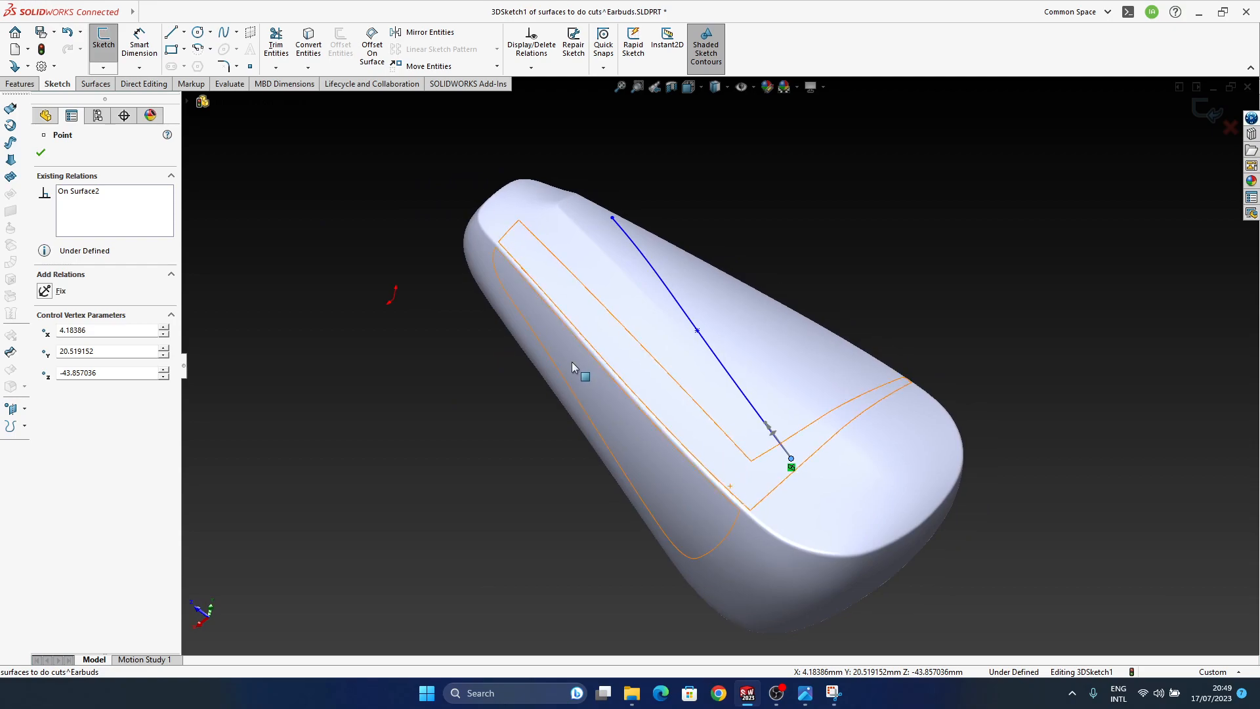
Using the reference image as a guide, move the surface spline's narrow-end point to about X -3.66, Y 21.24, Z -15.83 mm.
click(807, 695)
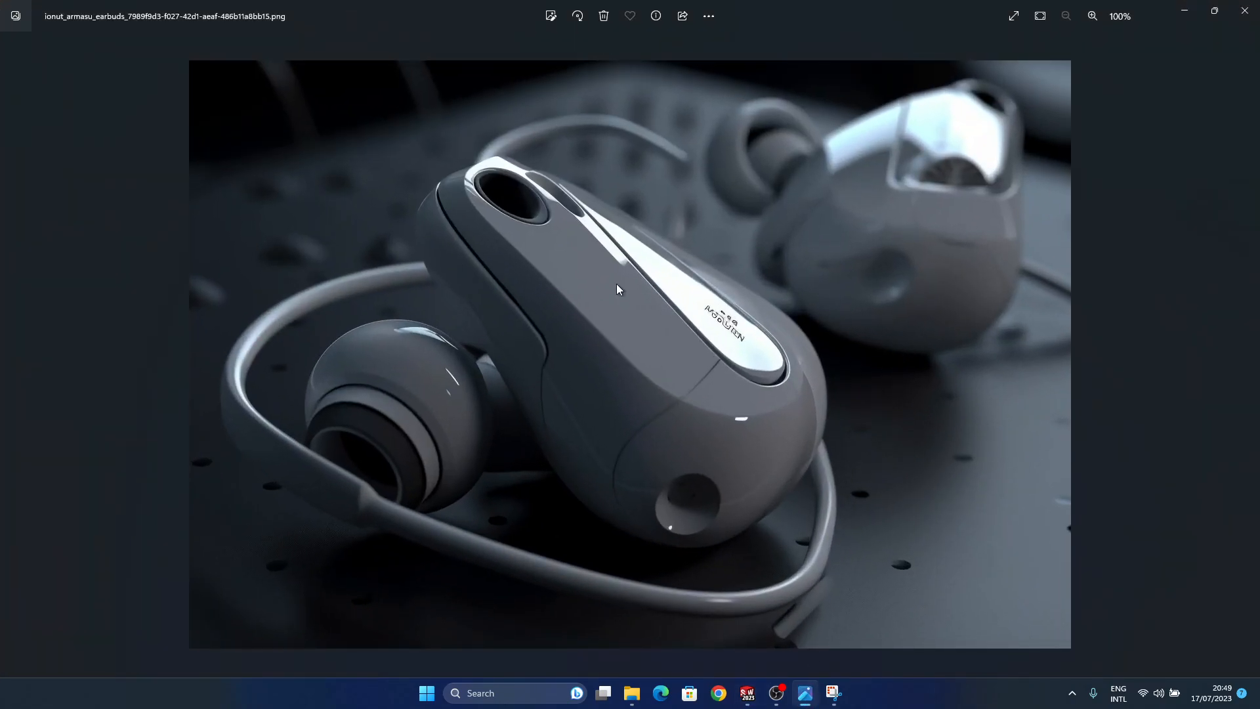
click(806, 693)
middle_drag(755, 499, 695, 290)
scroll(656, 278, up, 5)
middle_drag(701, 401, 537, 400)
scroll(558, 366, down, 5)
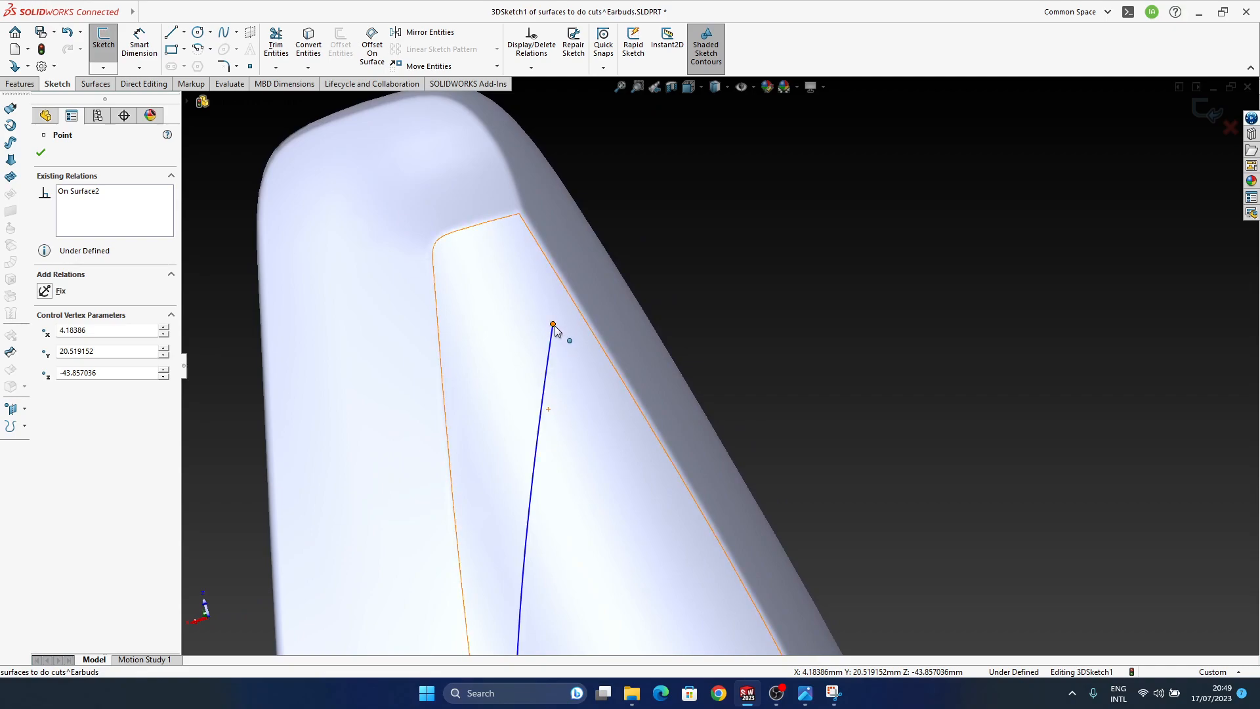
middle_drag(562, 374, 446, 365)
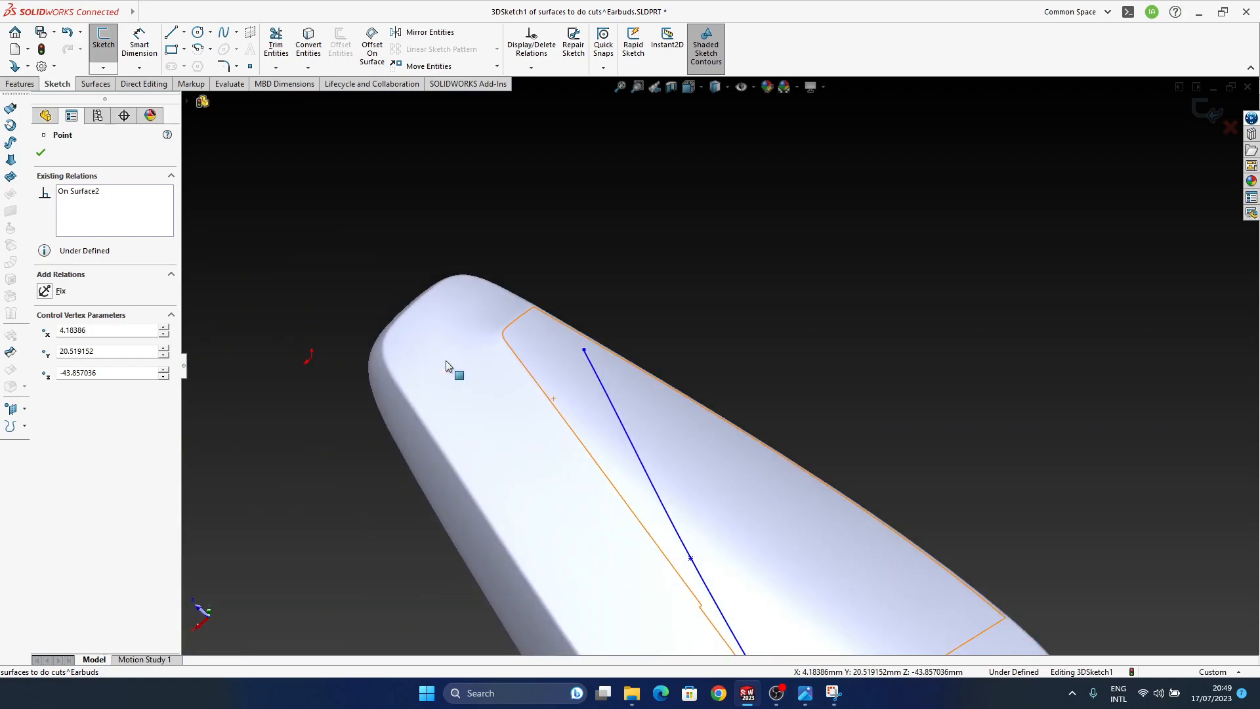
click(802, 689)
click(801, 695)
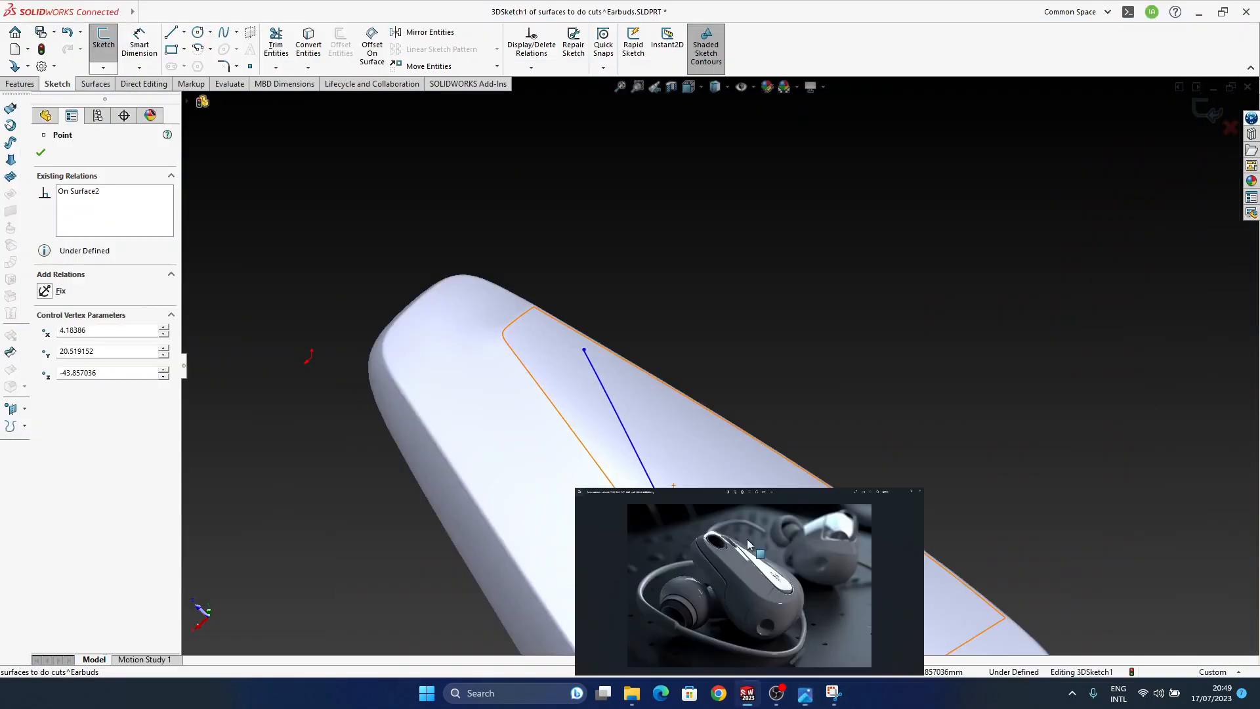
drag(544, 235, 538, 234)
Move the surface spline's middle point to about X 0.92, Y 21.92, Z -30.05 mm and compare the curve with the reference image.
middle_drag(754, 582, 694, 465)
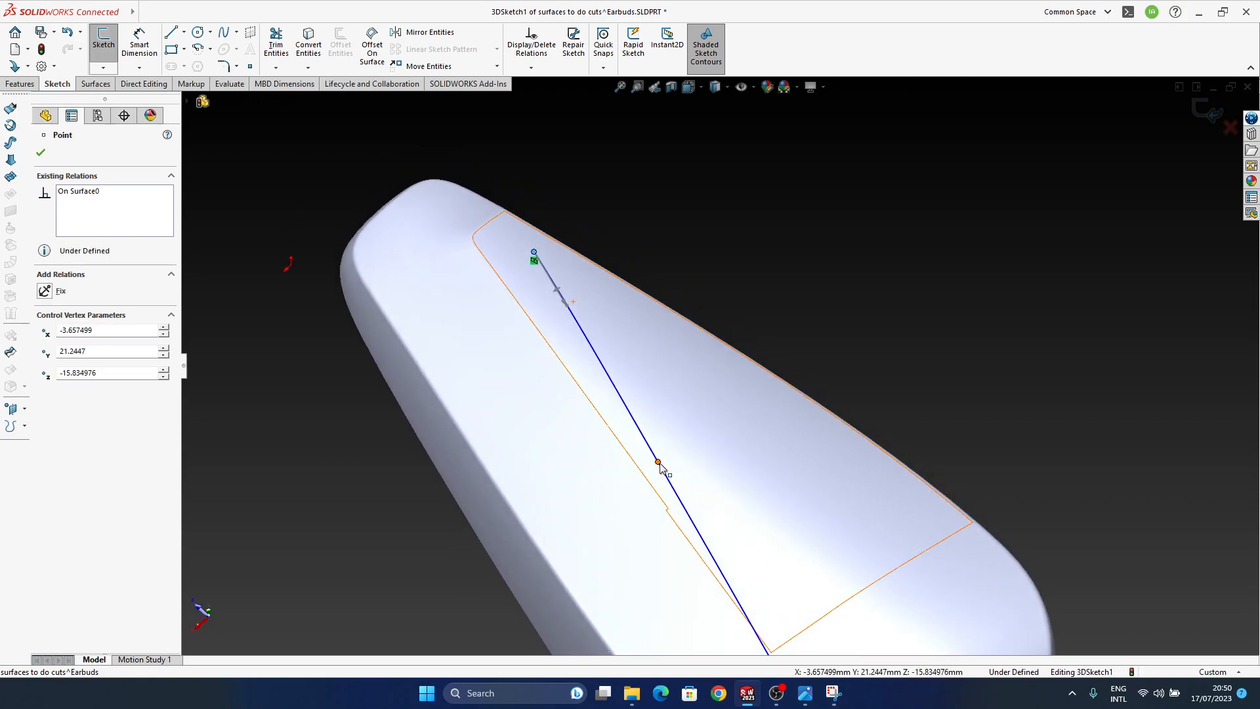
drag(659, 463, 653, 472)
middle_drag(759, 515, 676, 435)
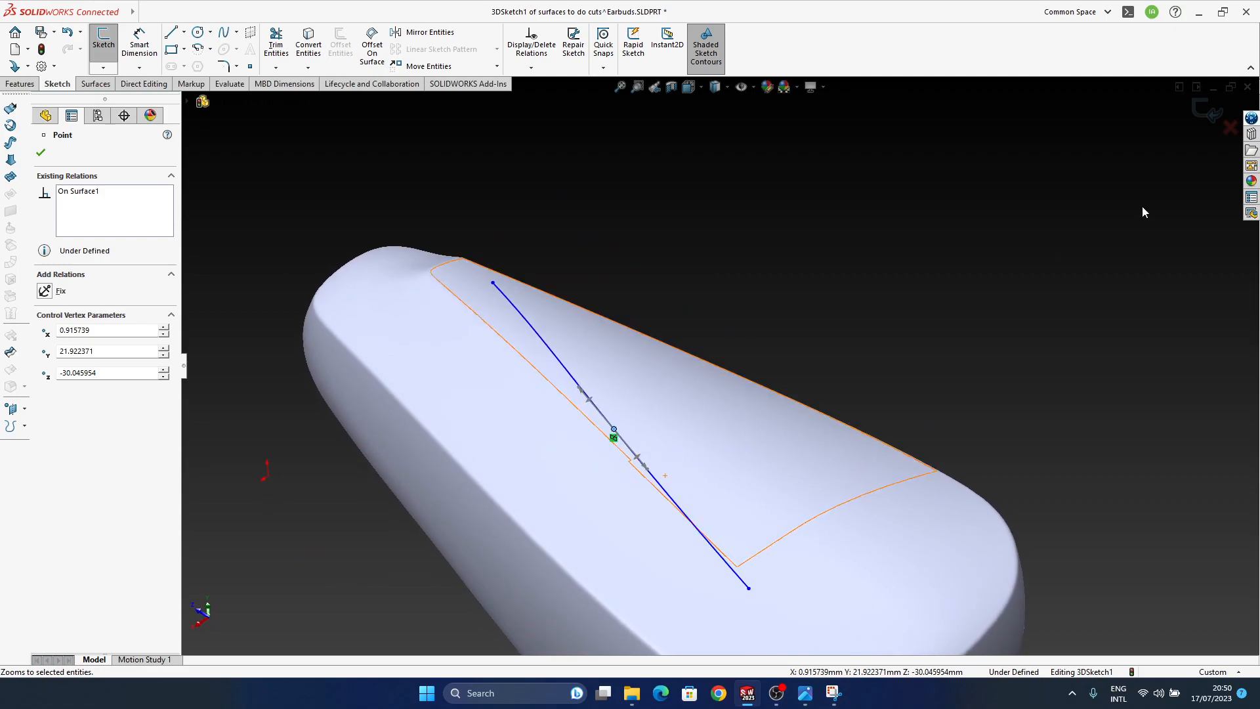
middle_drag(814, 439, 680, 338)
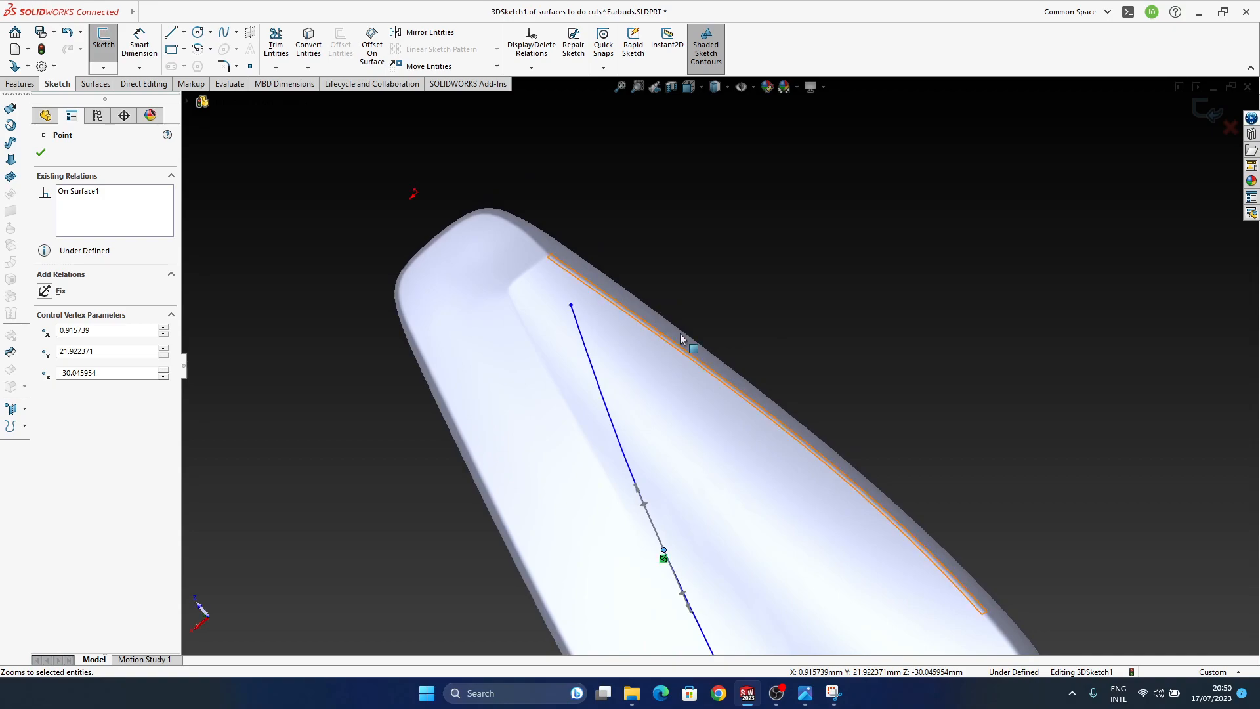
ctrl+middle_drag(700, 470, 787, 506)
click(805, 693)
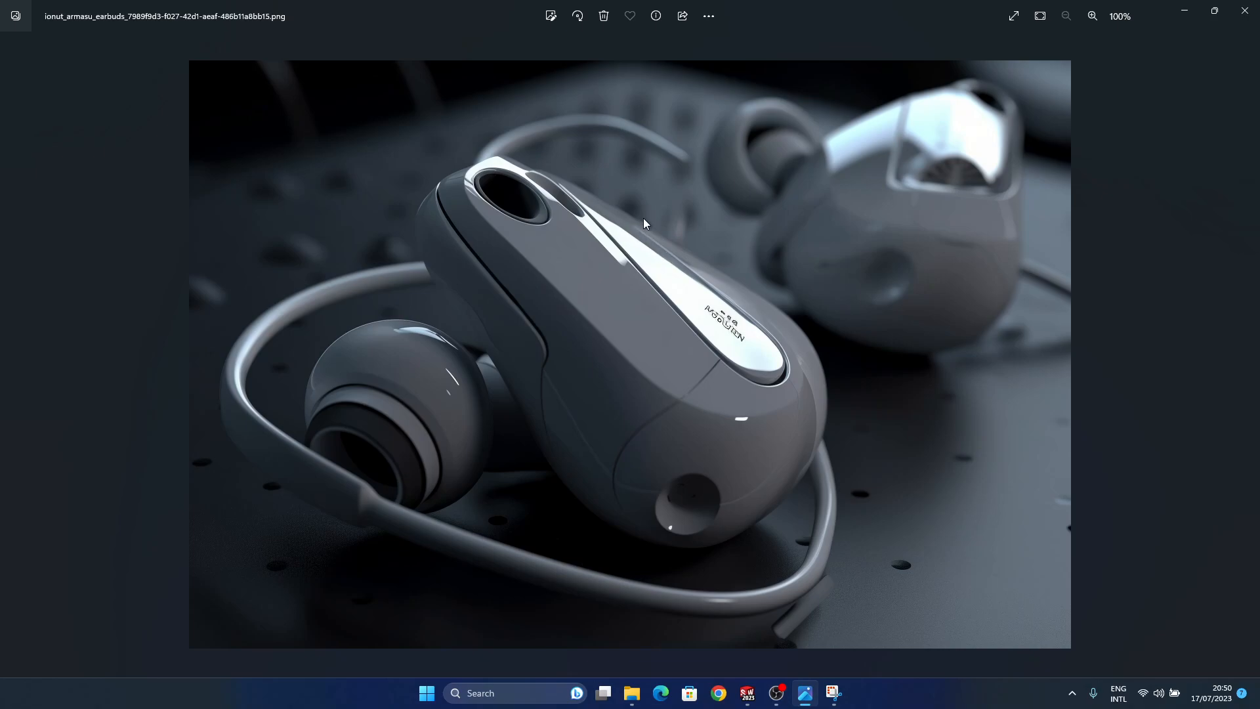
click(794, 692)
middle_drag(775, 473, 742, 401)
middle_drag(822, 526, 774, 466)
click(844, 221)
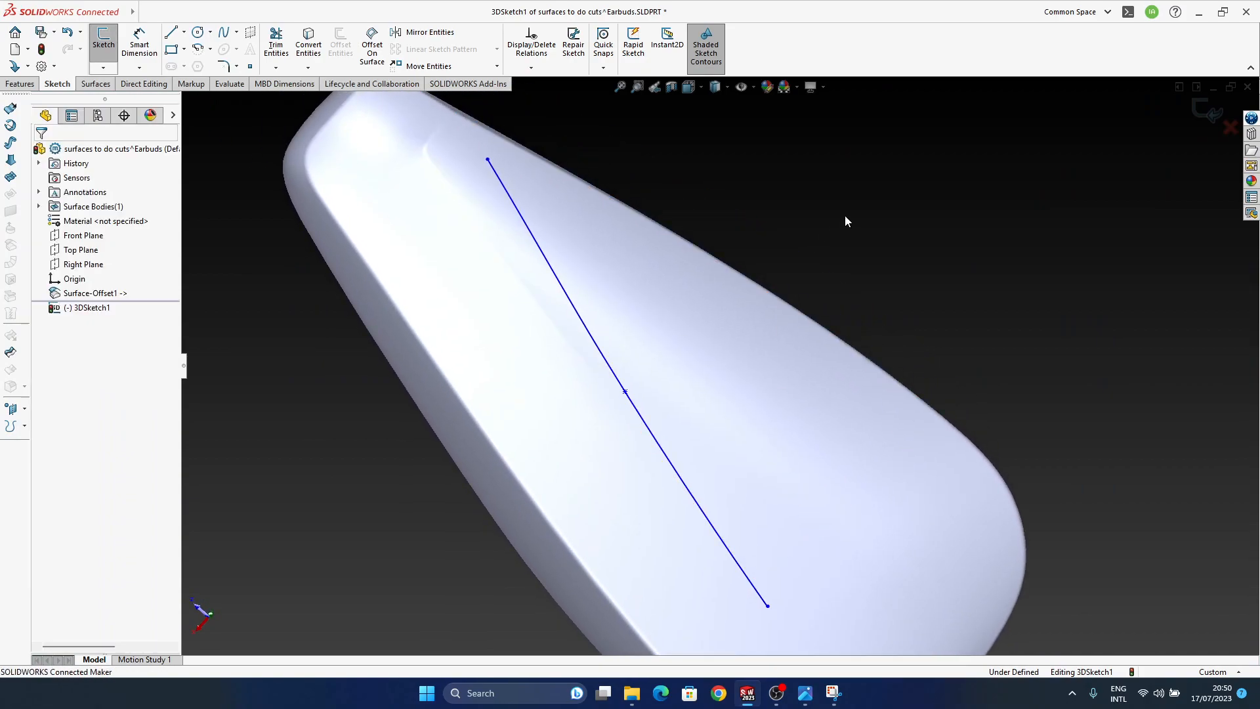
Sketch a second three-point spline on the surface, beside the first one, for the glossy insert's other long edge as in the reference image.
click(236, 34)
click(260, 81)
scroll(755, 420, down, 2)
scroll(766, 420, up, 5)
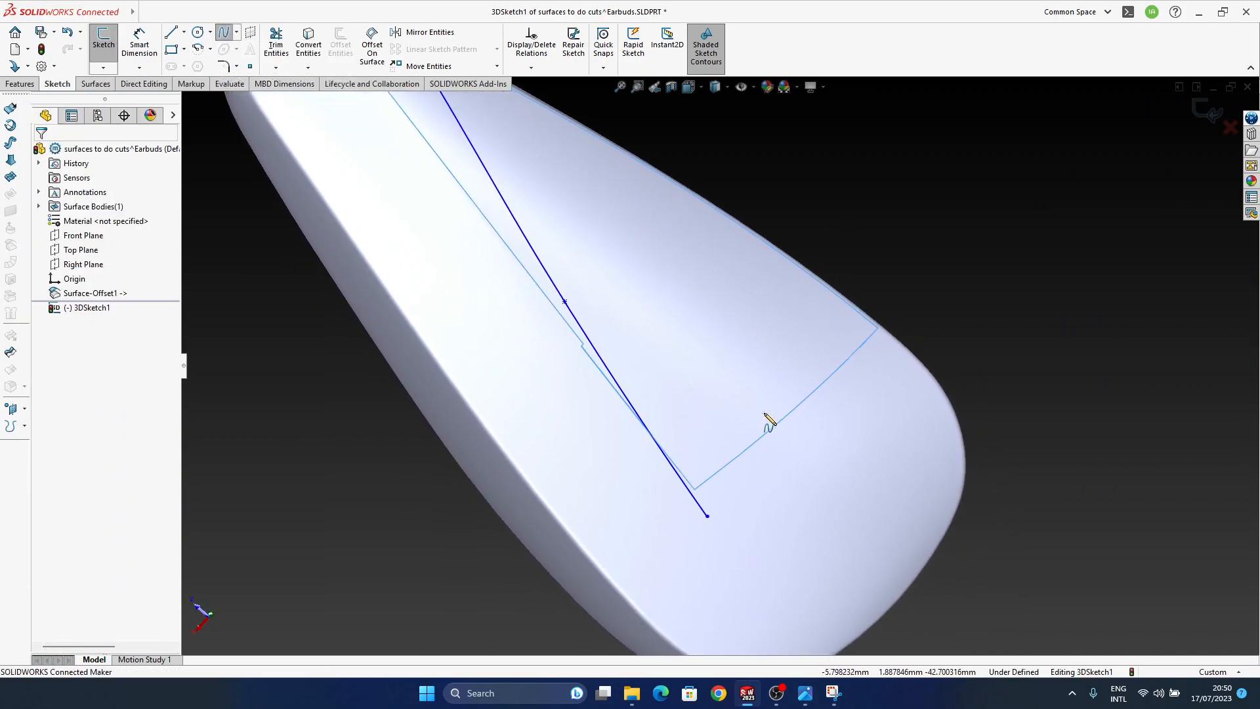
middle_drag(753, 418, 746, 408)
mouse_move(805, 693)
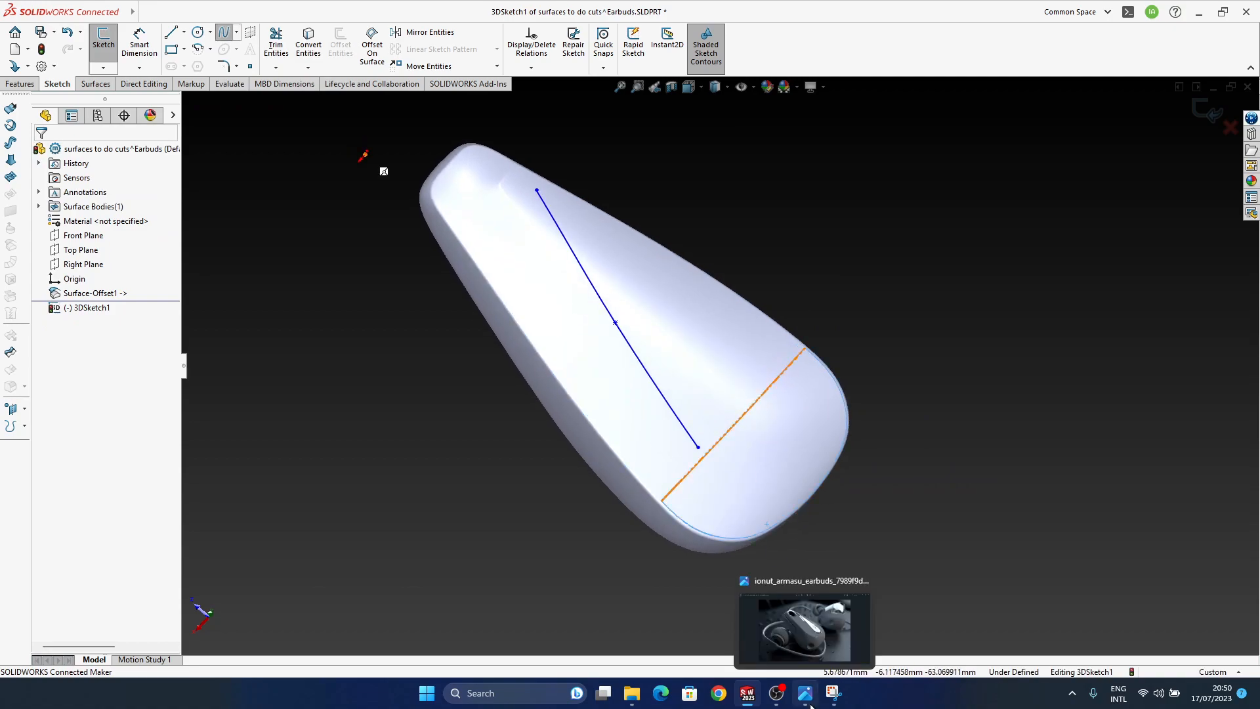
click(812, 634)
key(alt+Tab)
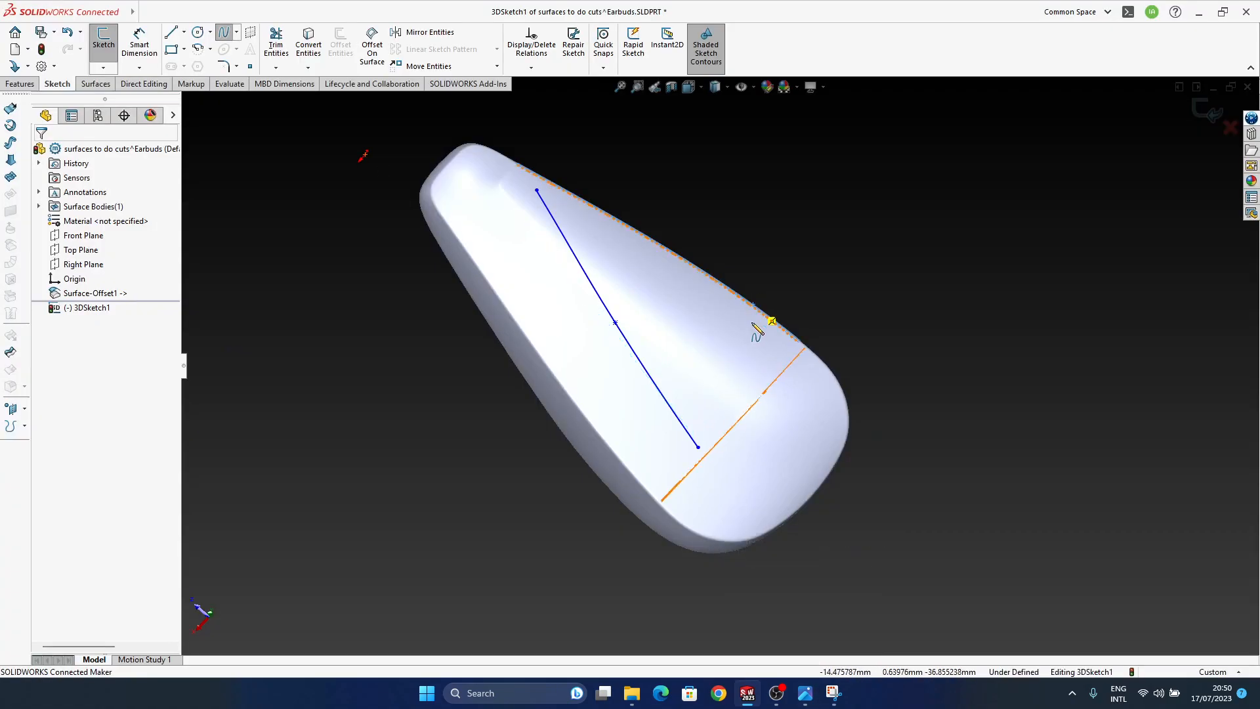
scroll(750, 412, down, 3)
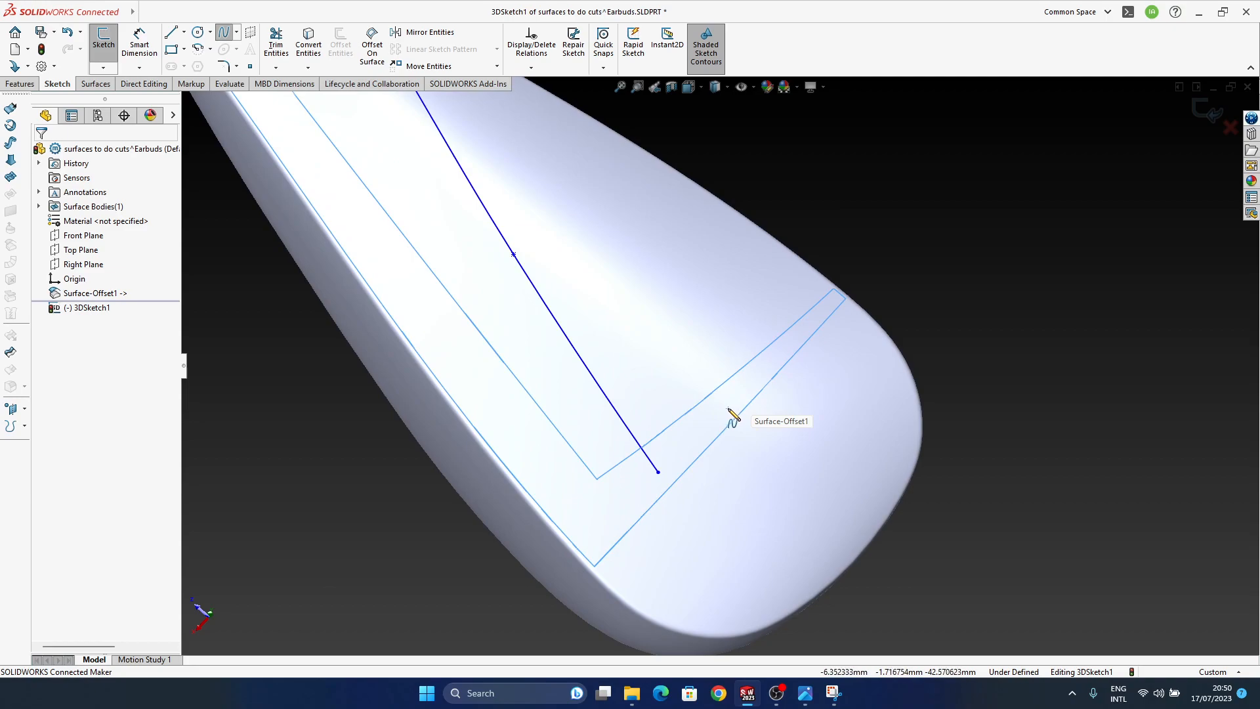
click(733, 417)
scroll(729, 413, up, 5)
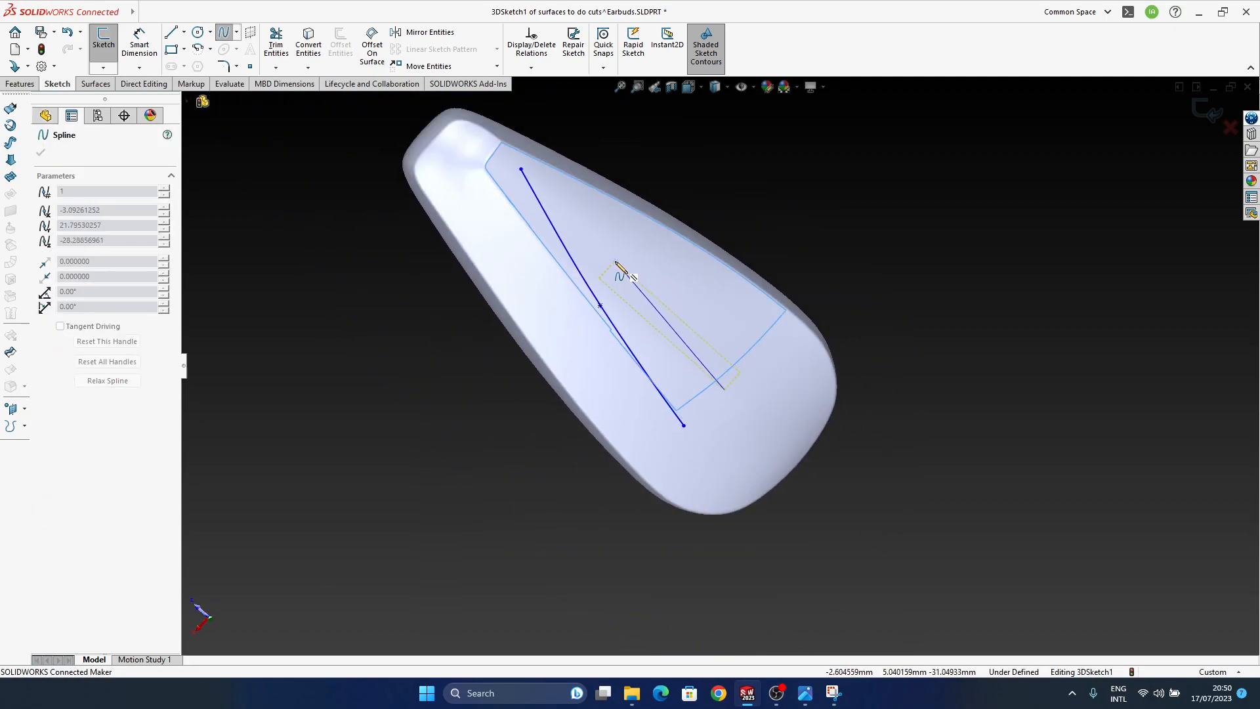
click(628, 282)
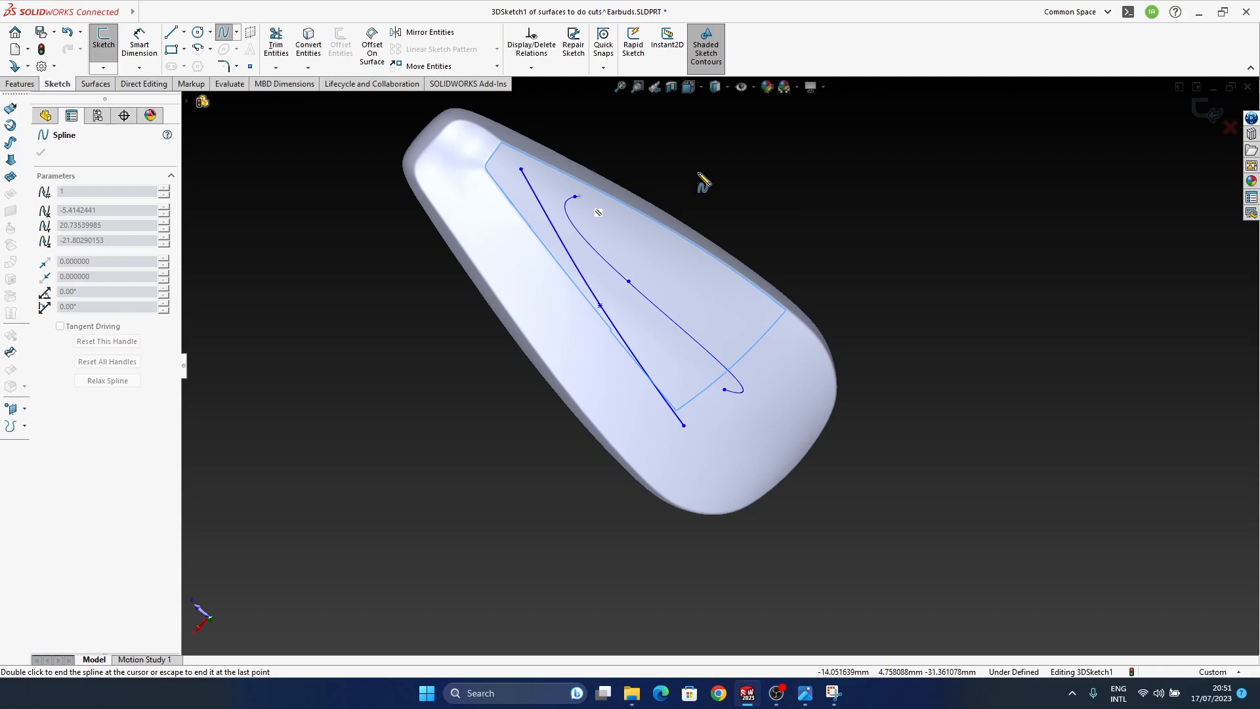
key(Escape)
middle_drag(582, 406, 652, 326)
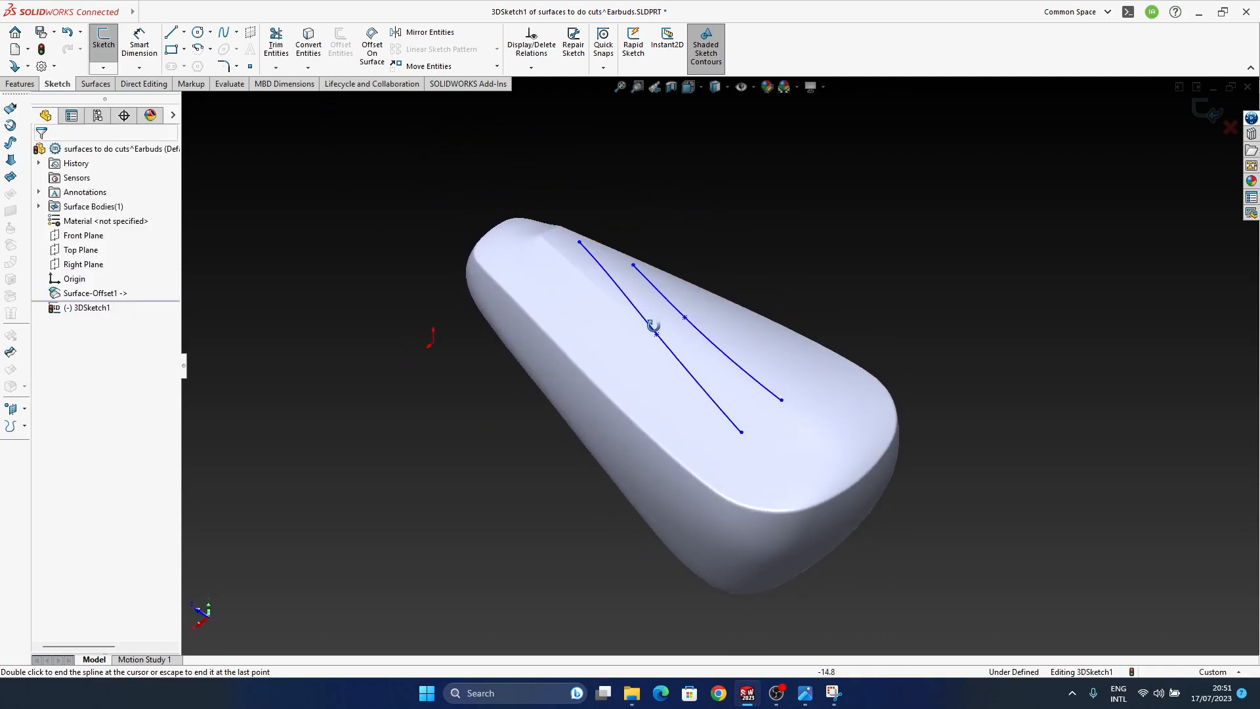
Following the reference image, adjust the second spline's middle point and move its wide-end point to about X -1.91, Y 21.14, Z -46.3 mm.
scroll(714, 371, down, 3)
click(805, 695)
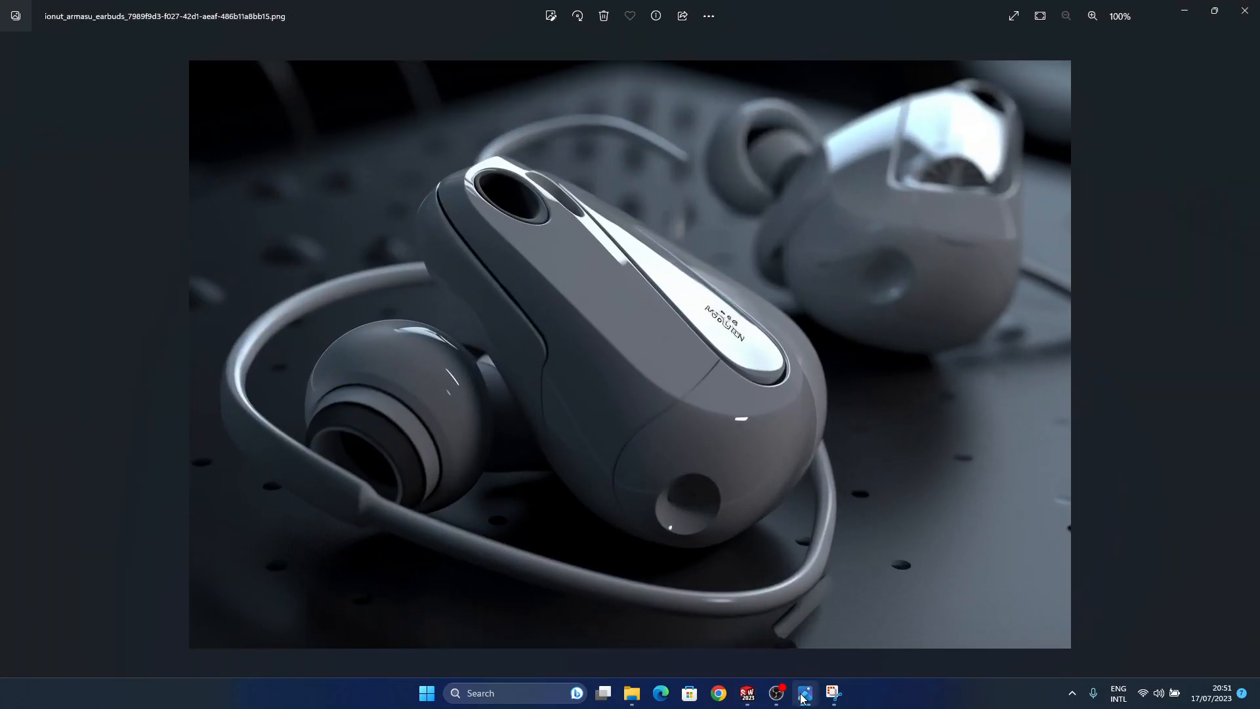
click(805, 695)
middle_drag(740, 373, 714, 360)
scroll(658, 295, down, 3)
drag(654, 280, 683, 286)
drag(789, 428, 821, 437)
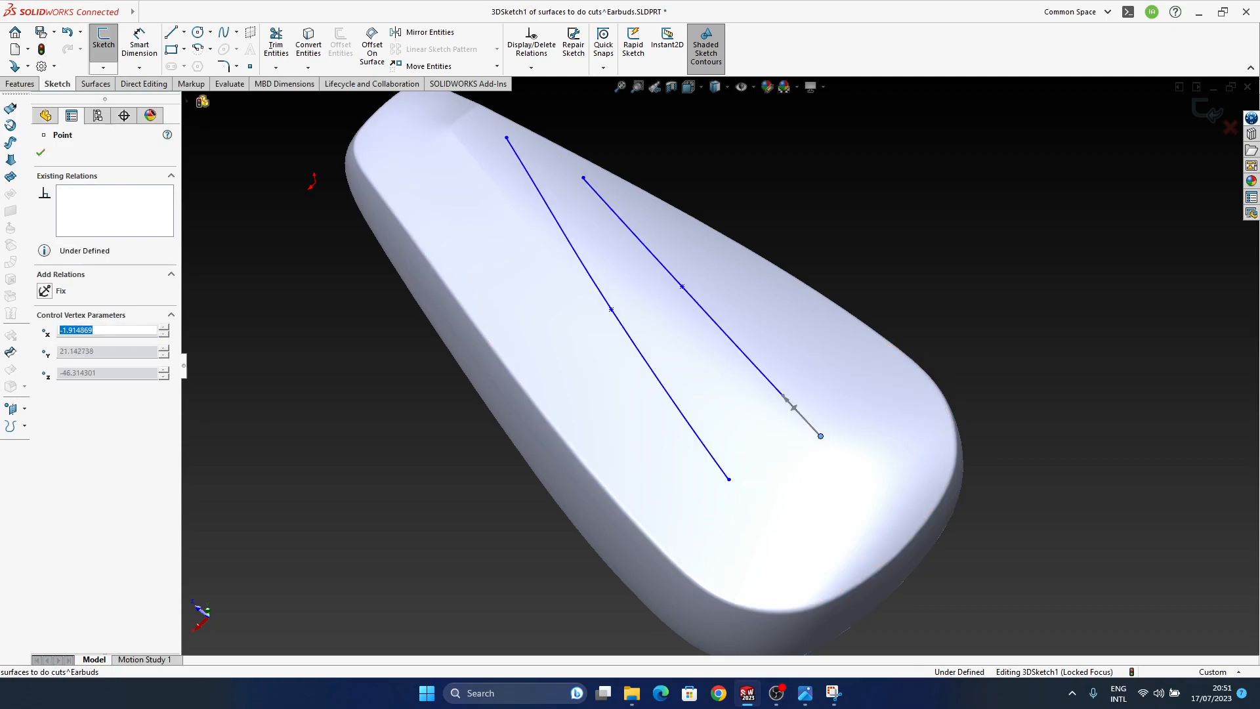
Move the second spline's middle point to about X -3.23, Y 21.74, Z -34.33 mm and compare the curve with the reference image.
ctrl+middle_drag(696, 333, 701, 372)
drag(599, 221, 712, 363)
middle_drag(726, 444, 755, 550)
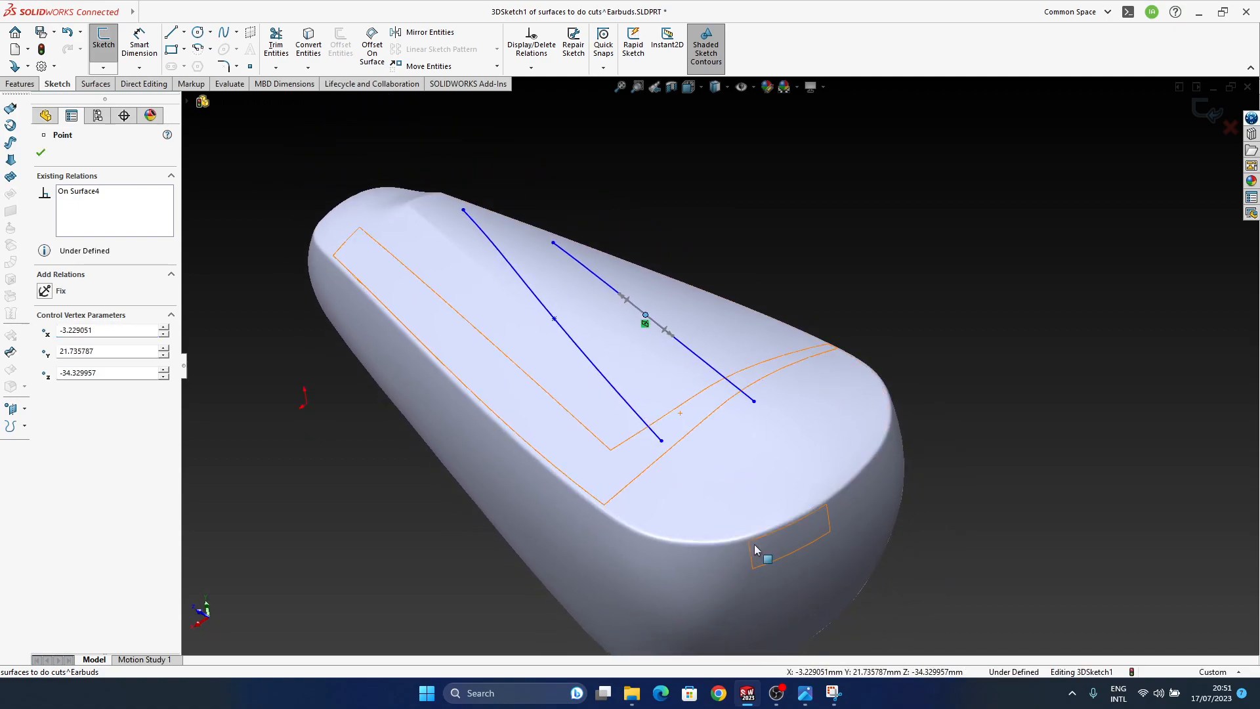
click(801, 700)
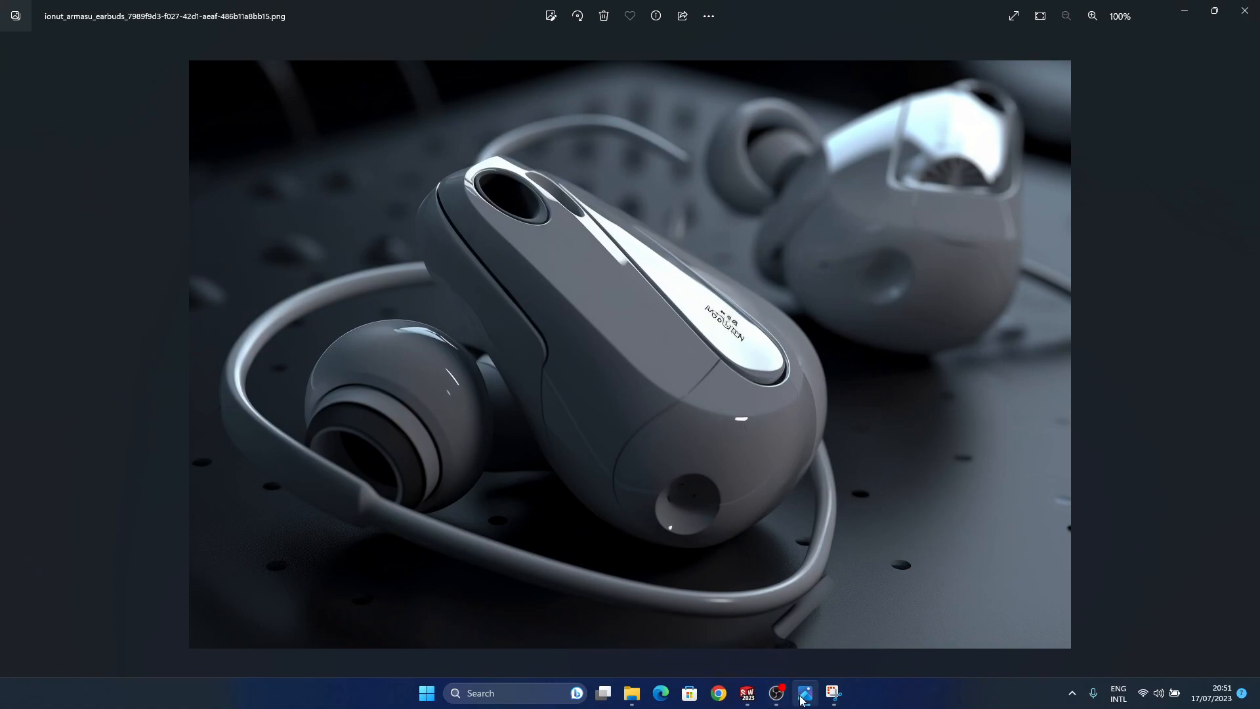
click(802, 700)
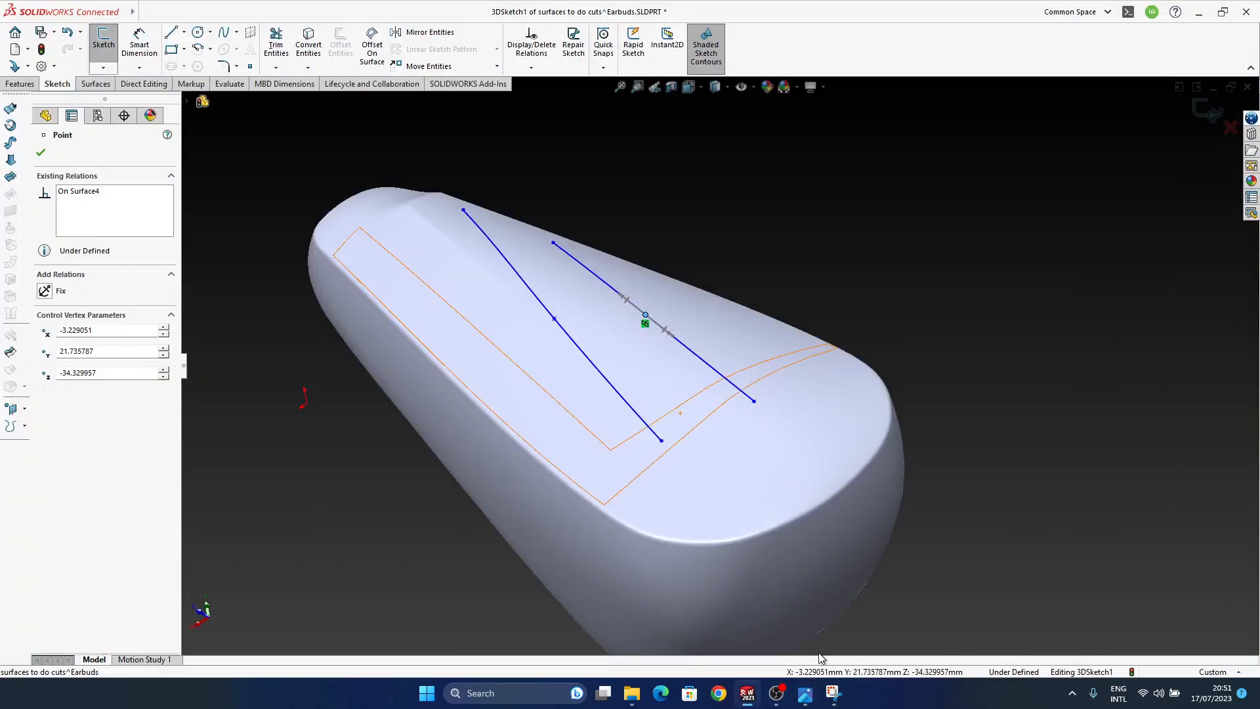
Move the second spline's wide-end point to about X -3.35, Y 21.06, Z -46.61 mm and its middle point to X -3.62, Y 21.65, Z -35.03 mm.
ctrl+middle_drag(784, 506, 762, 416)
middle_drag(711, 345, 756, 402)
click(805, 696)
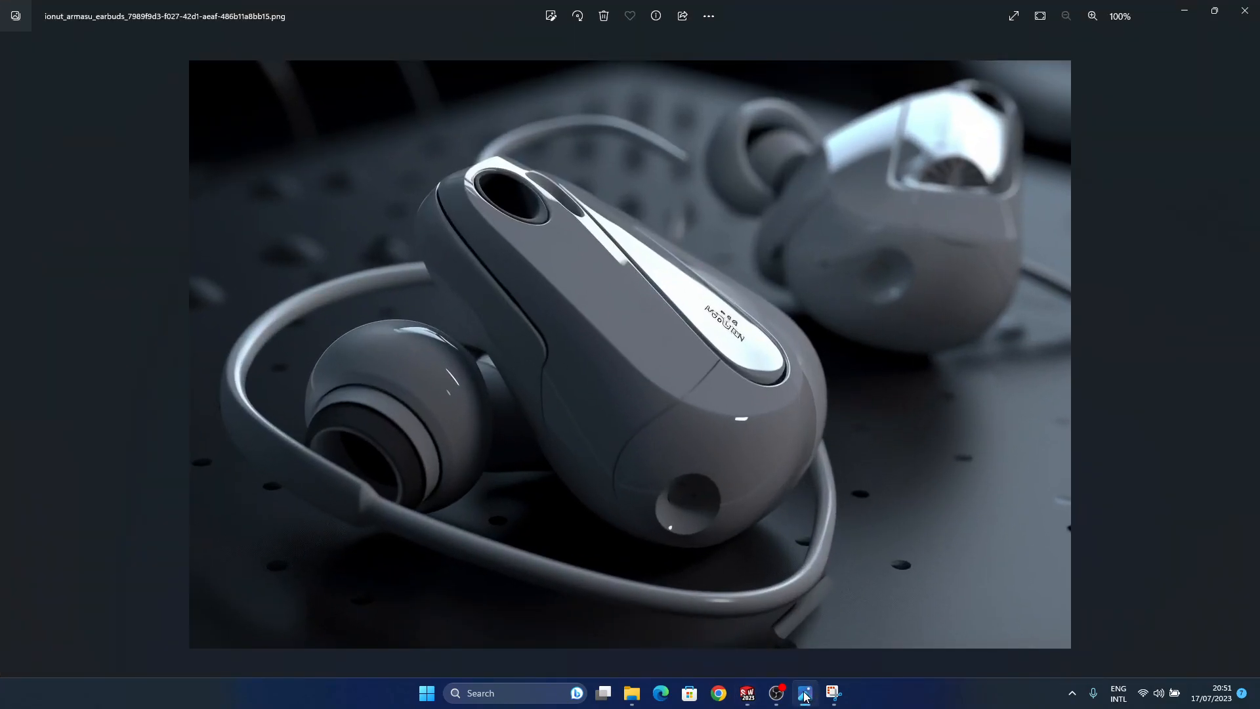
click(805, 695)
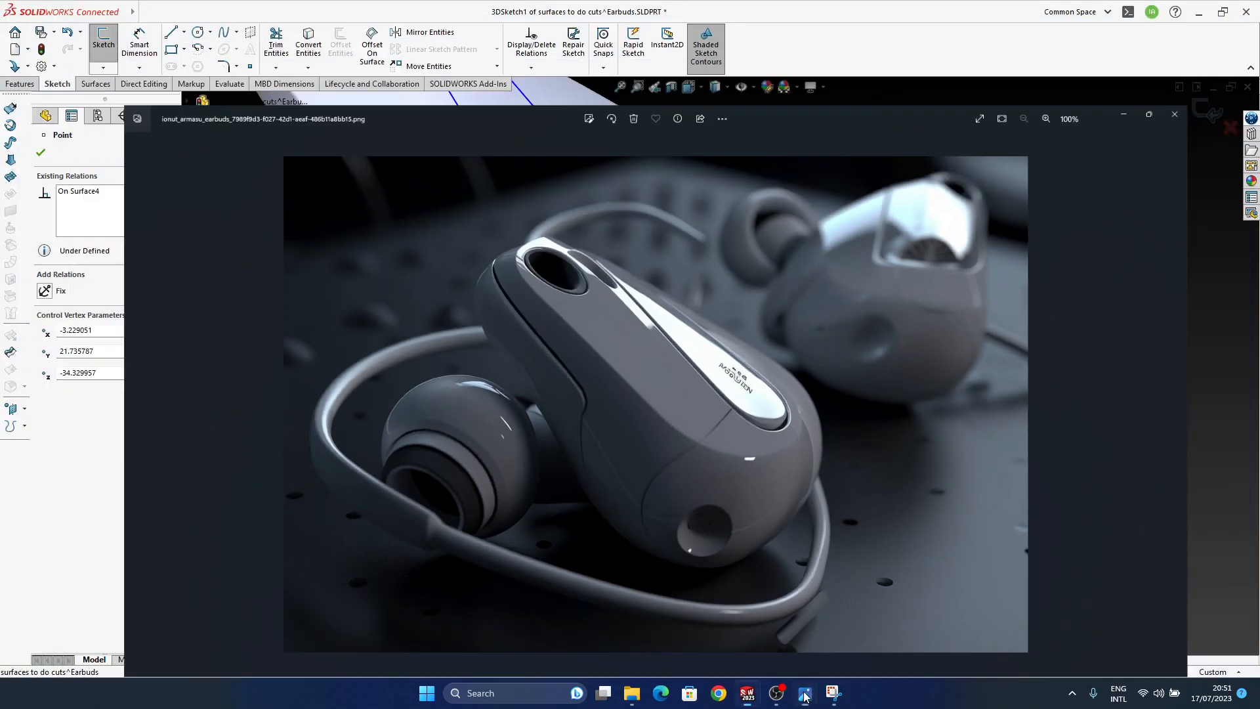
drag(727, 349, 752, 345)
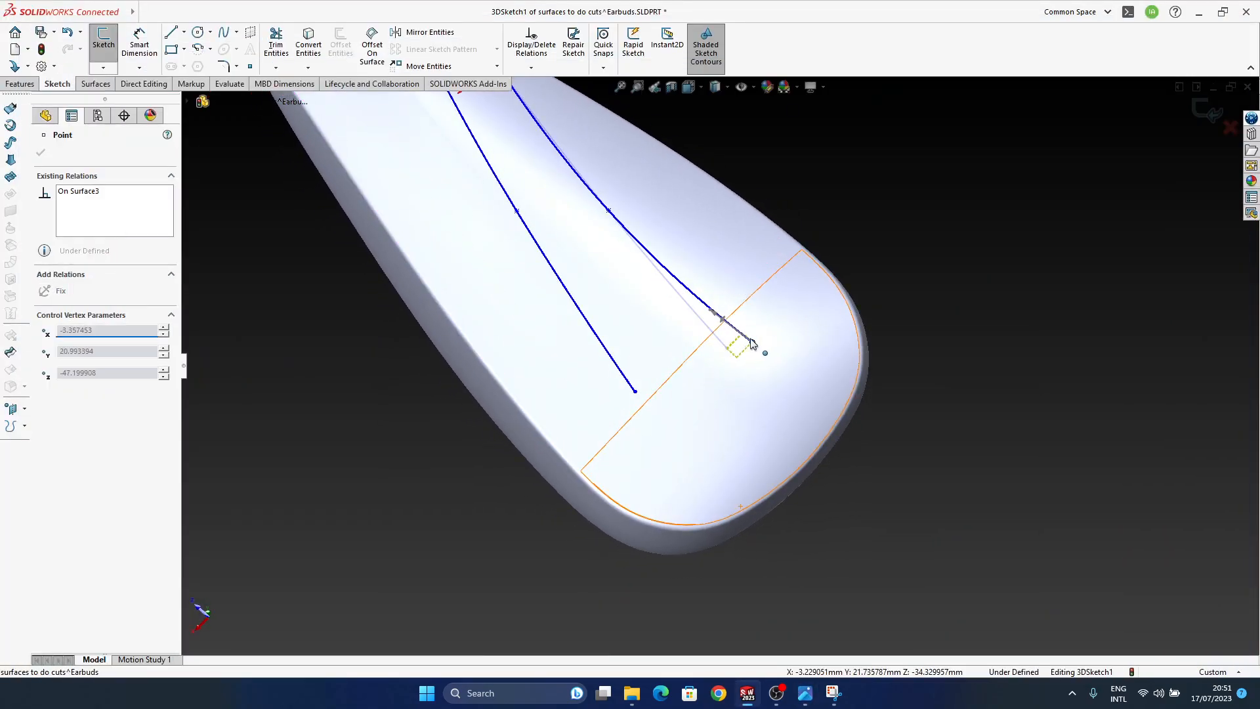
mouse_move(655, 317)
middle_down()
mouse_move(680, 338)
mouse_move(668, 311)
middle_up()
drag(621, 270, 635, 279)
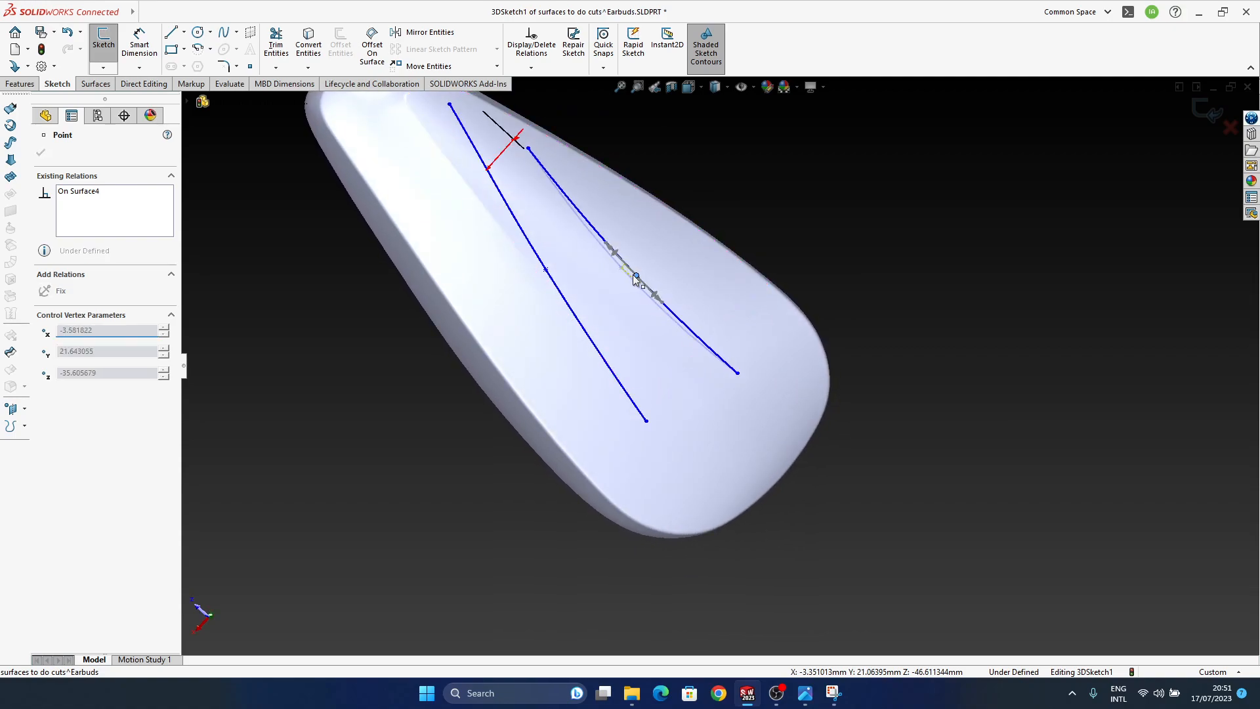
Move the first spline's wide-end point to about X 3.32, Y 20.43, Z -46.17 mm.
middle_drag(632, 276, 652, 422)
drag(655, 411, 663, 422)
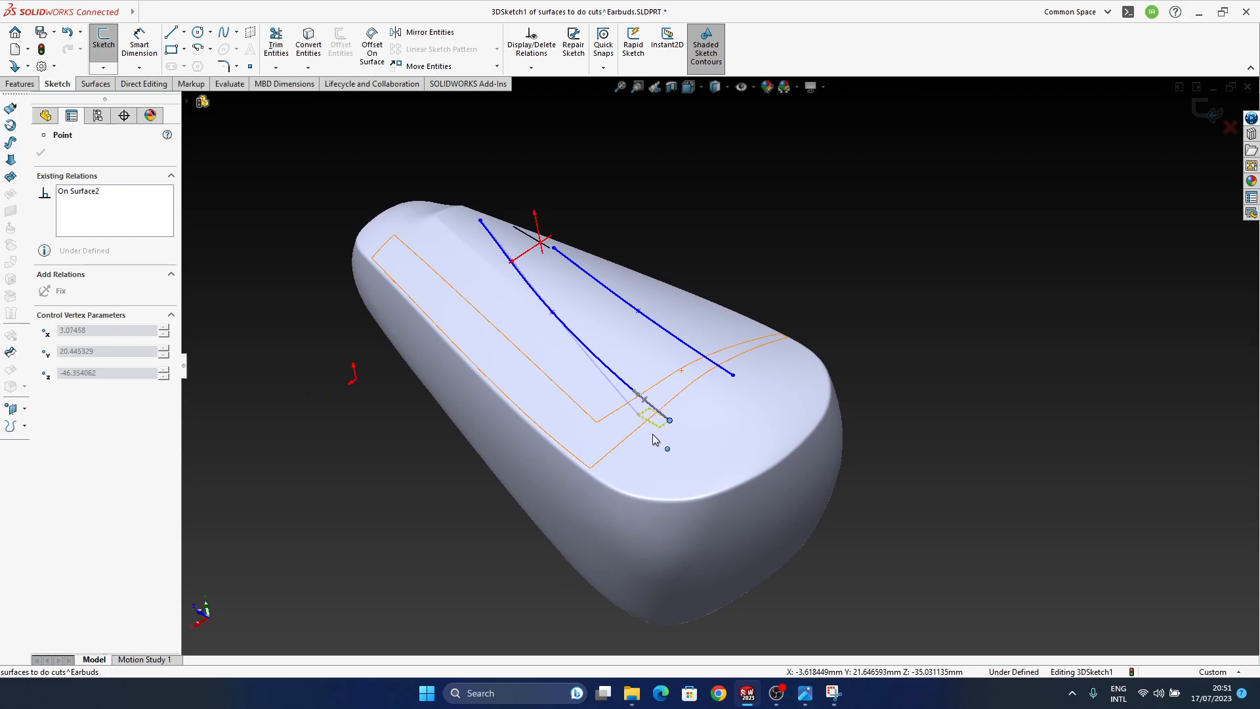
middle_drag(684, 492, 701, 411)
middle_drag(712, 463, 921, 331)
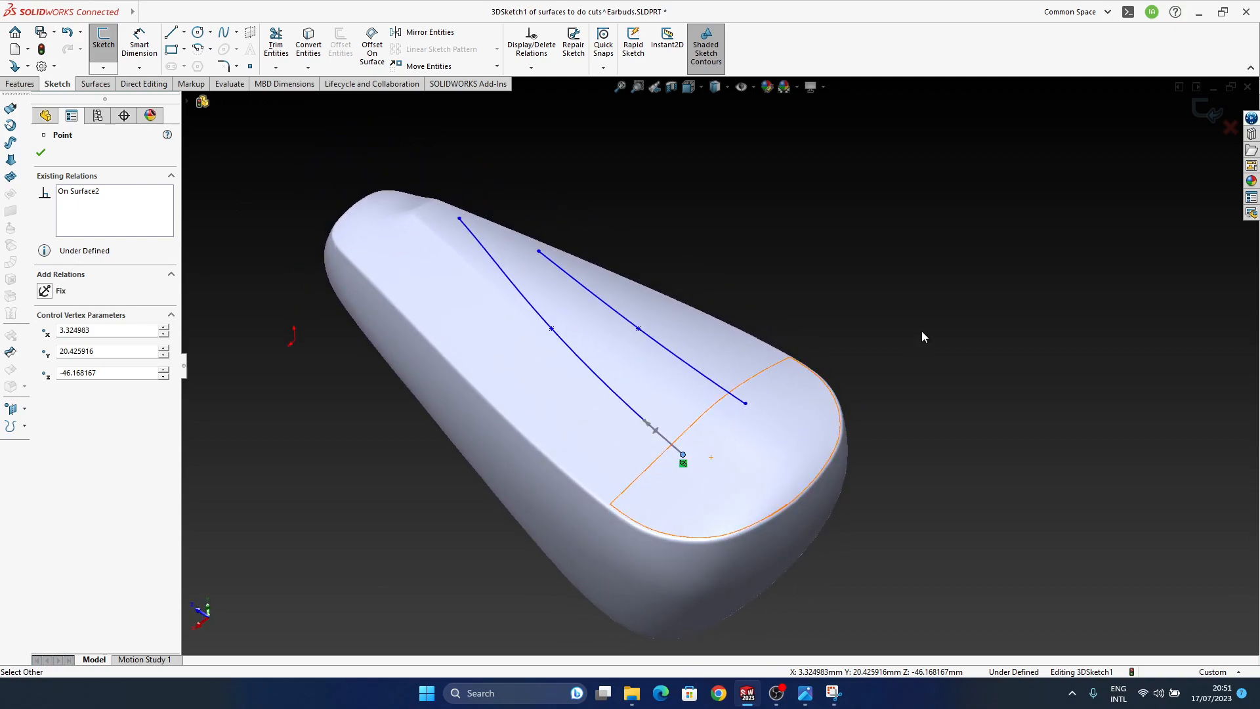
click(924, 332)
Draw a two-point spline on the surface joining the wide ends of the two side splines.
mouse_move(840, 411)
middle_down()
mouse_move(752, 386)
mouse_move(737, 417)
mouse_move(765, 458)
middle_up()
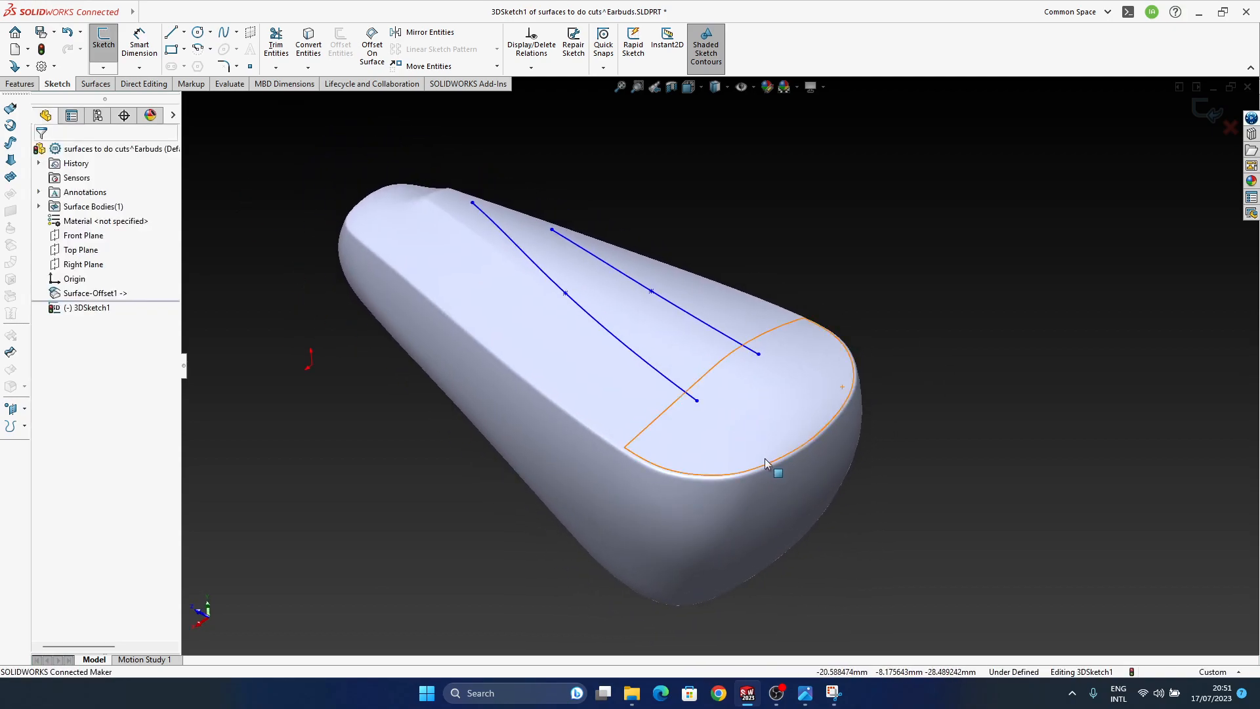
click(236, 33)
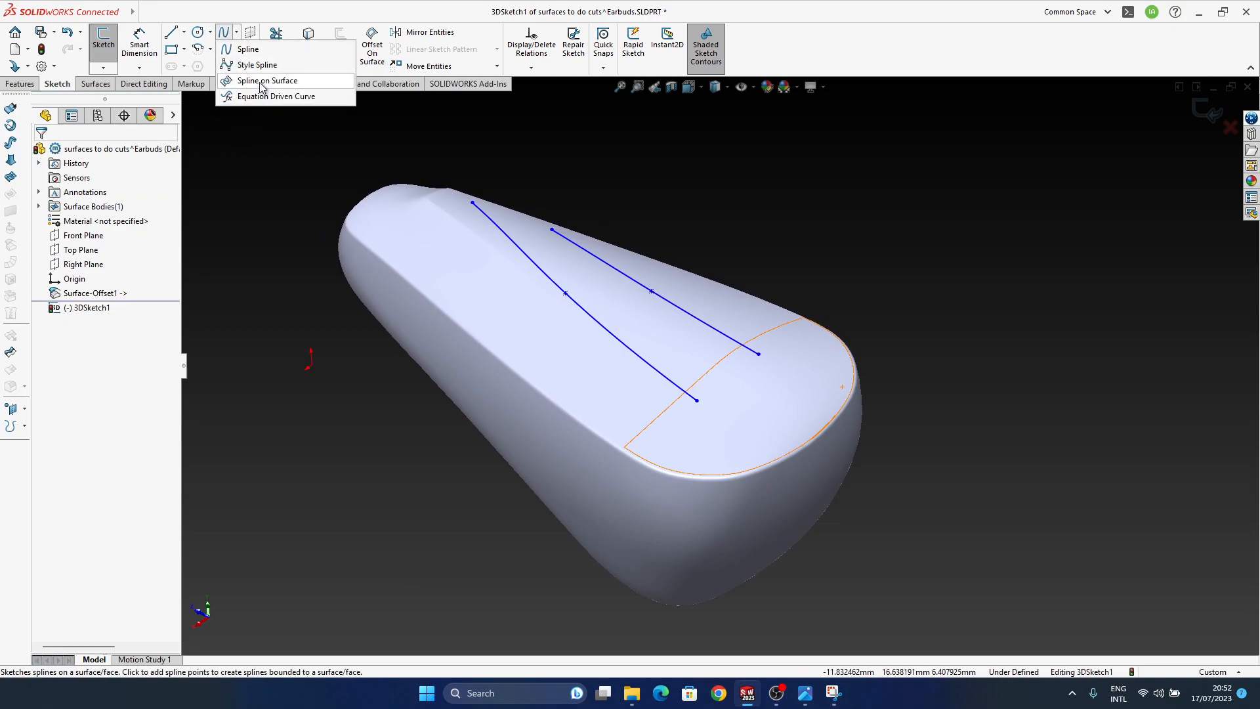
click(261, 81)
click(759, 355)
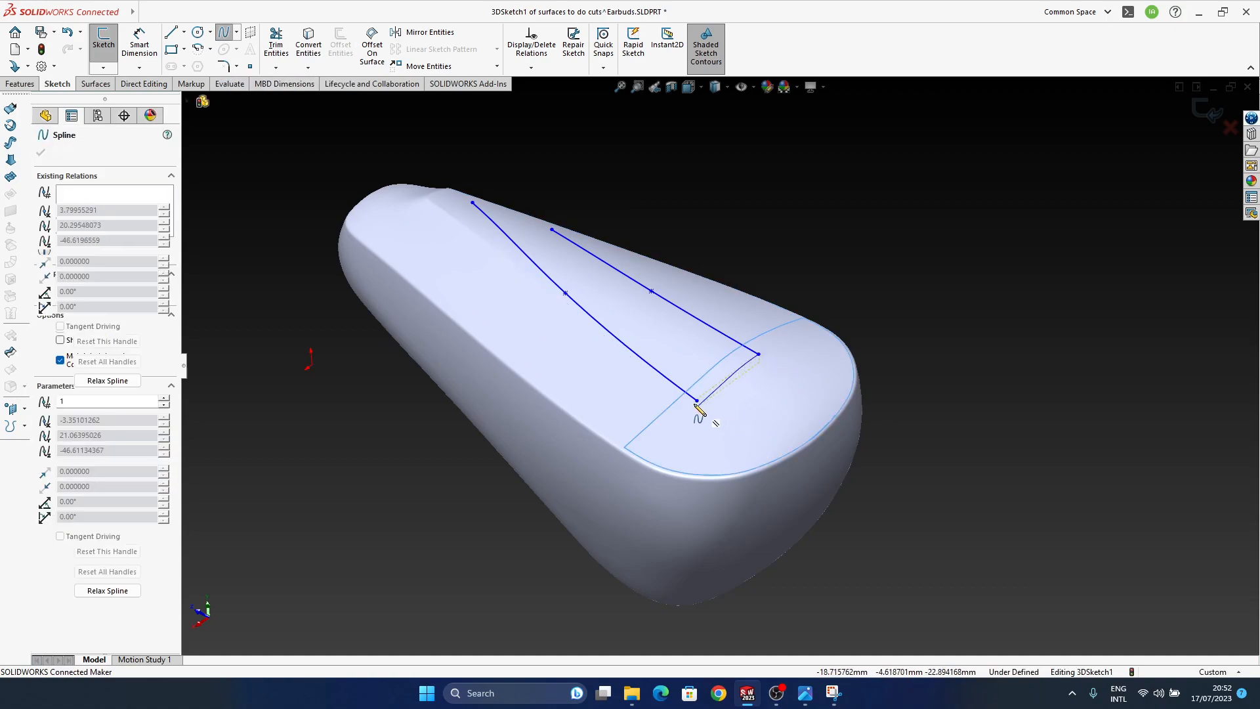
click(697, 400)
key(Escape)
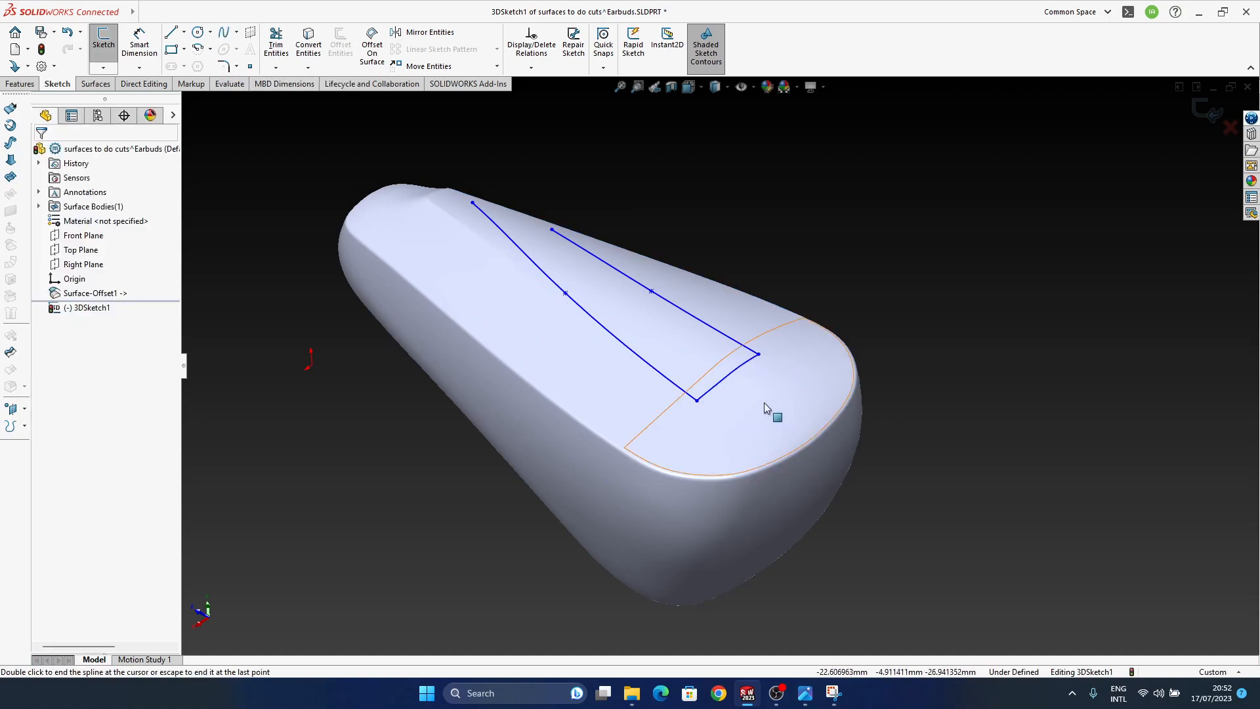
Try to add a relation between the two-point connecting spline and the adjacent side spline, and undo the connecting spline.
click(734, 371)
ctrl+click(748, 351)
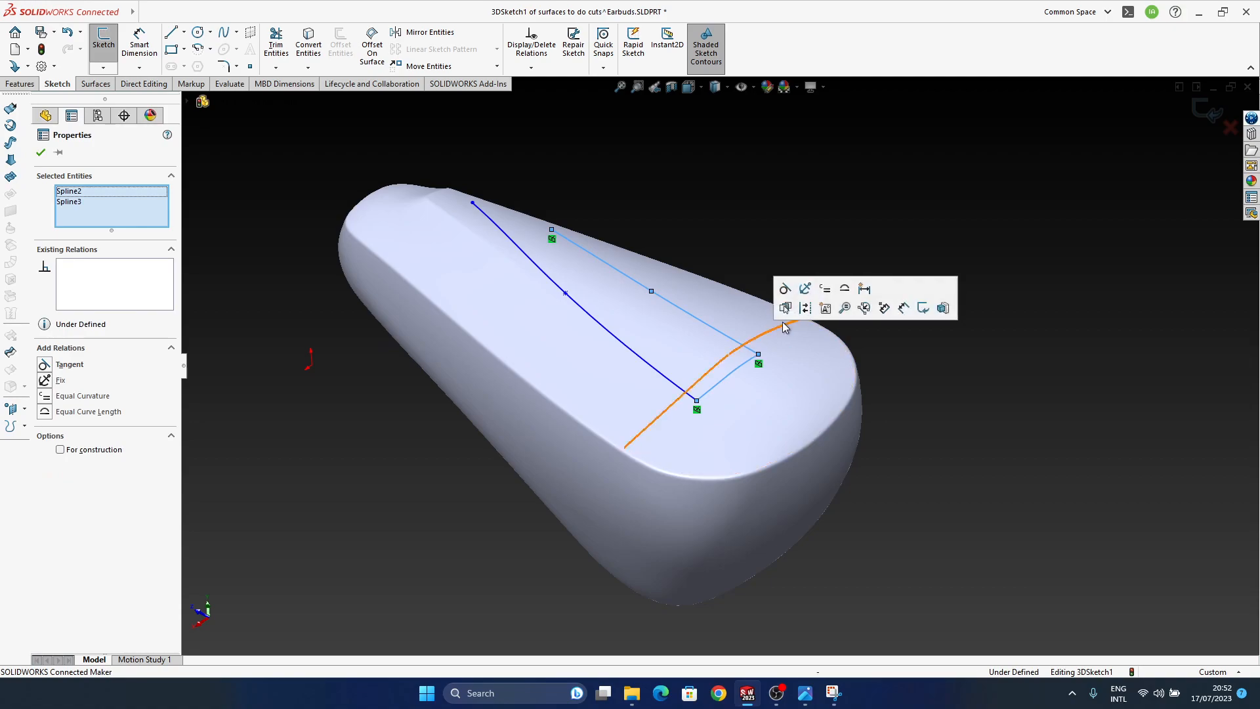
click(802, 291)
key(Escape)
key(ctrl+z)
key(ctrl+z)
key(ctrl+y)
Draw a rounded three-point spline on the surface that joins the wide ends of the two side splines.
middle_drag(722, 374, 914, 304)
click(237, 32)
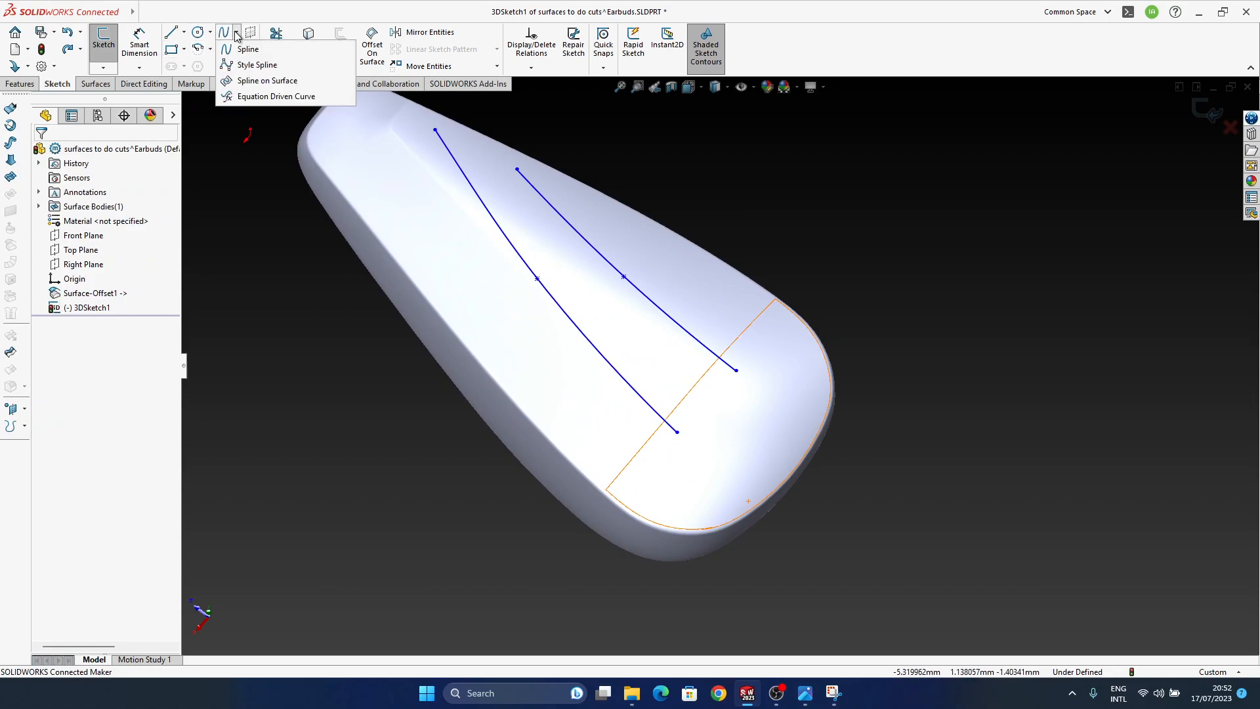
click(269, 79)
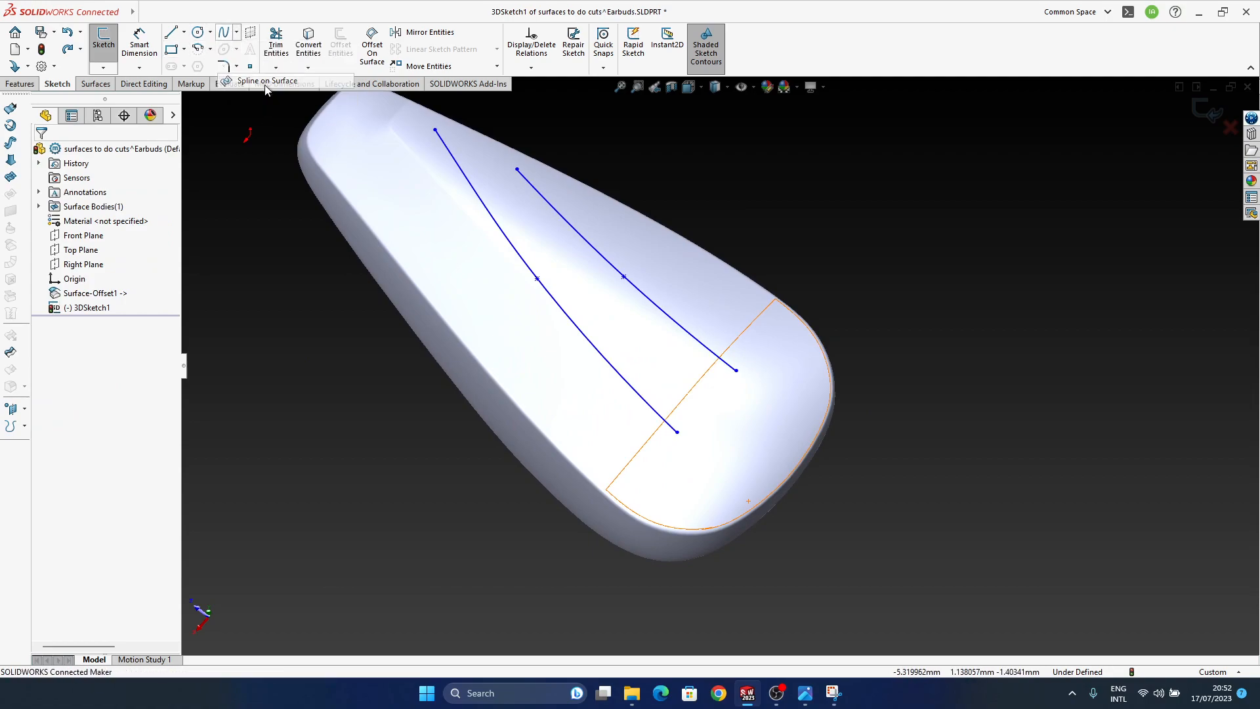
click(736, 371)
click(680, 434)
key(Escape)
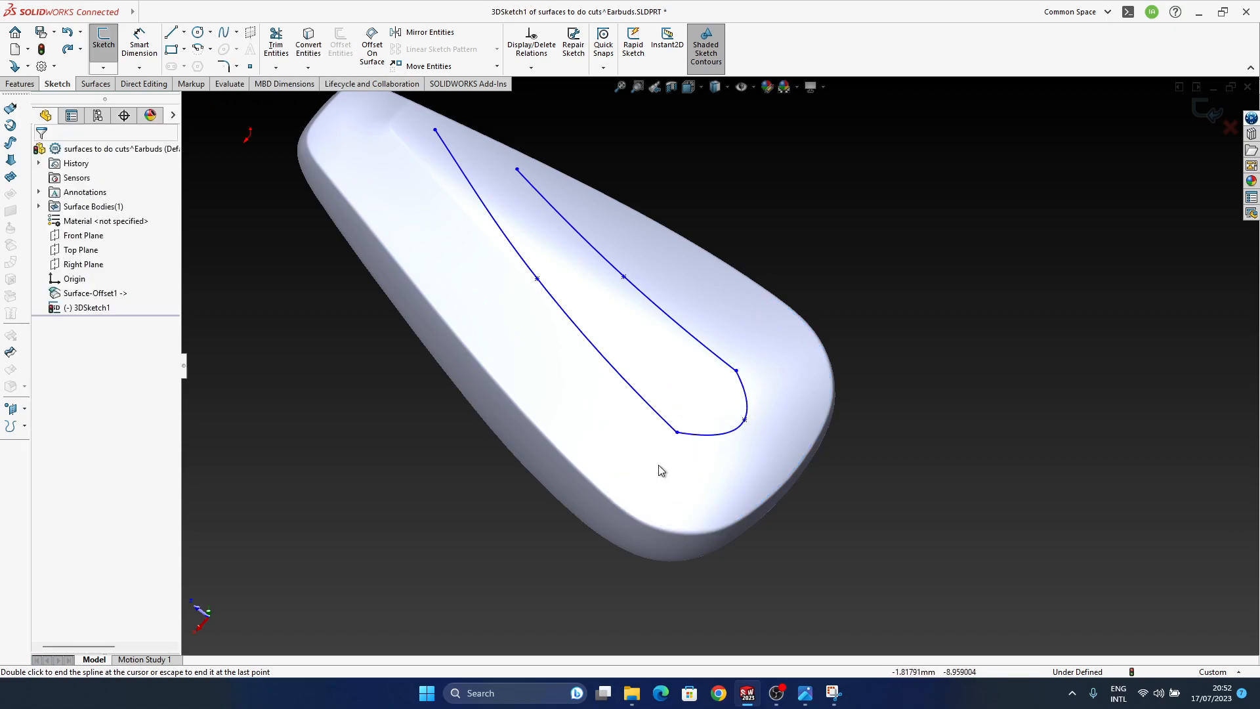
Make the rounded end spline tangent to both side splines.
click(686, 434)
ctrl+click(670, 424)
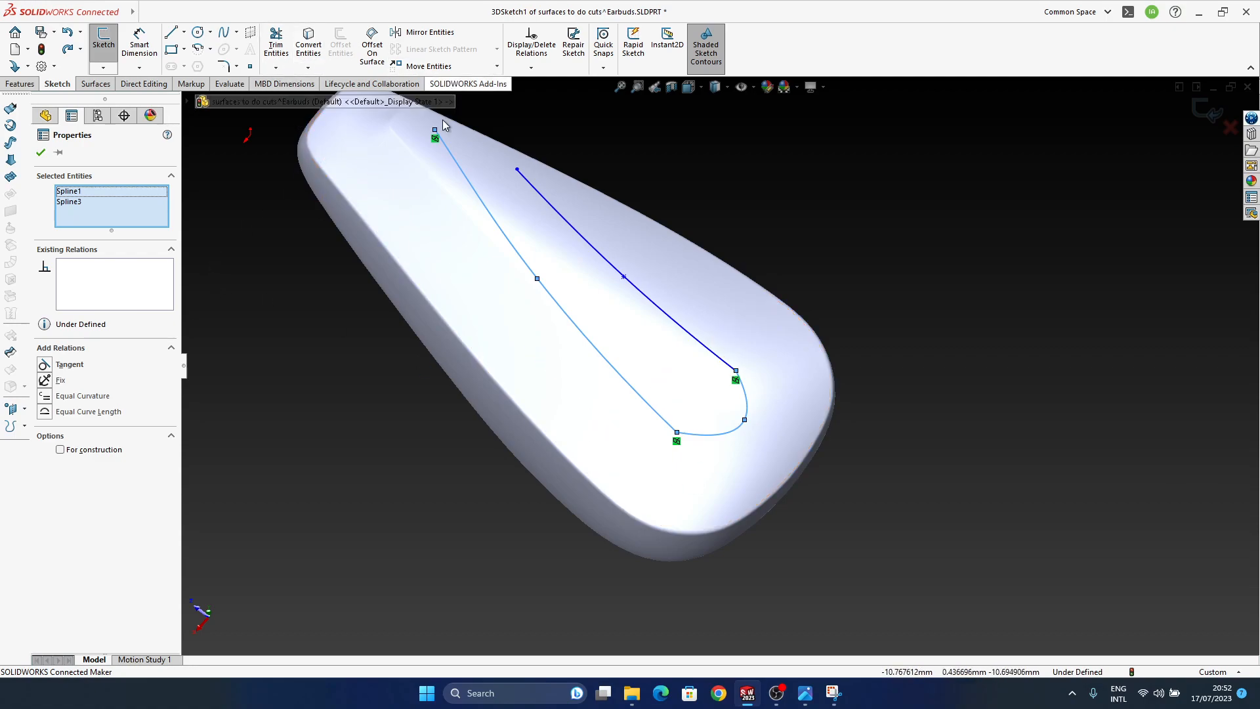
click(905, 344)
click(667, 422)
ctrl+click(703, 434)
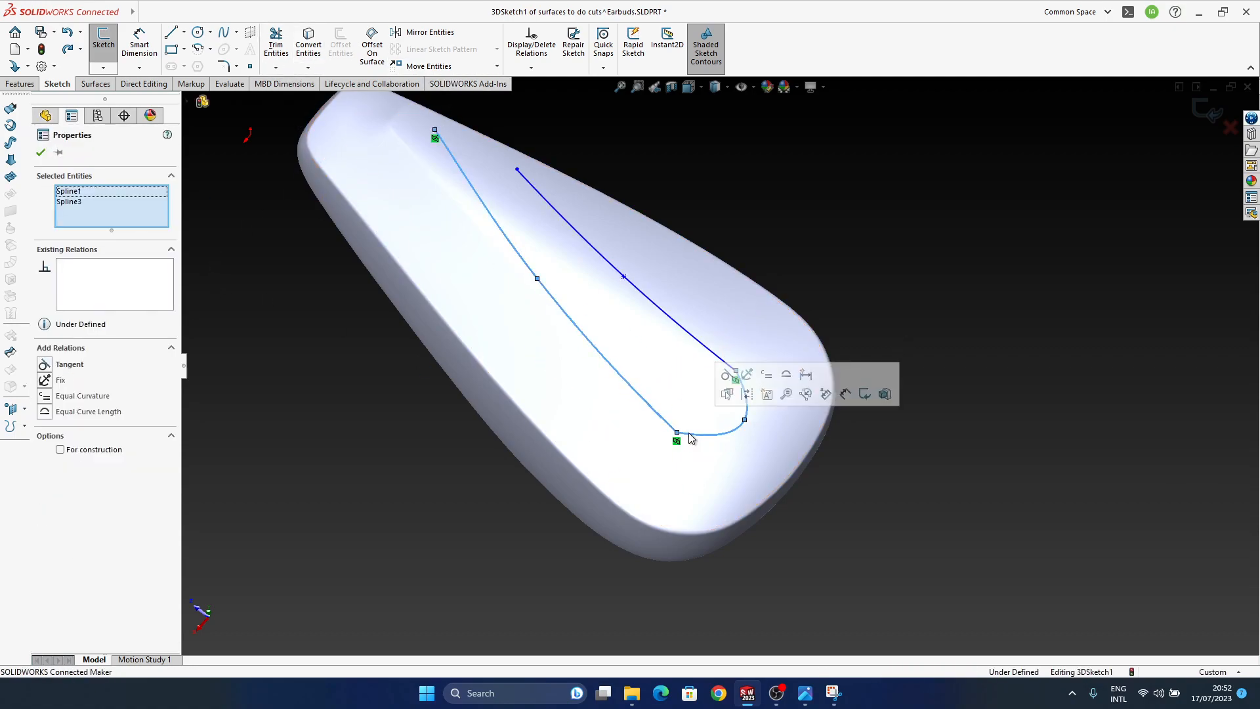
click(727, 376)
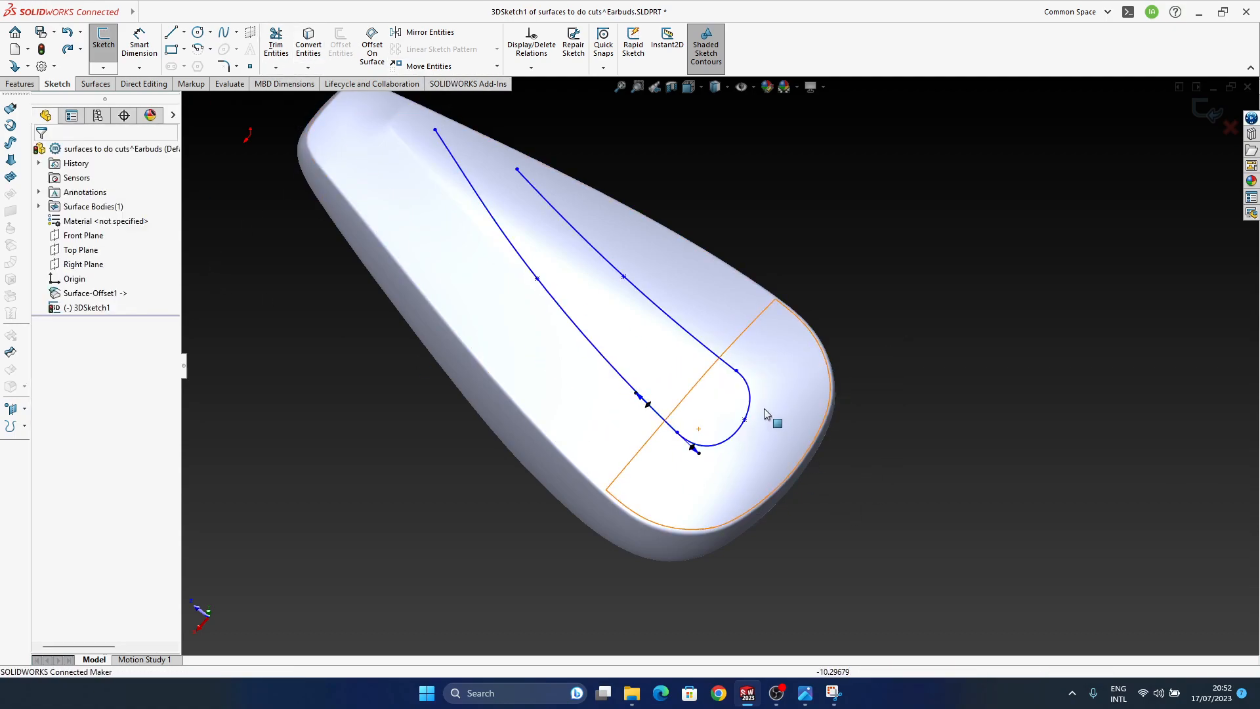
click(750, 392)
ctrl+click(727, 369)
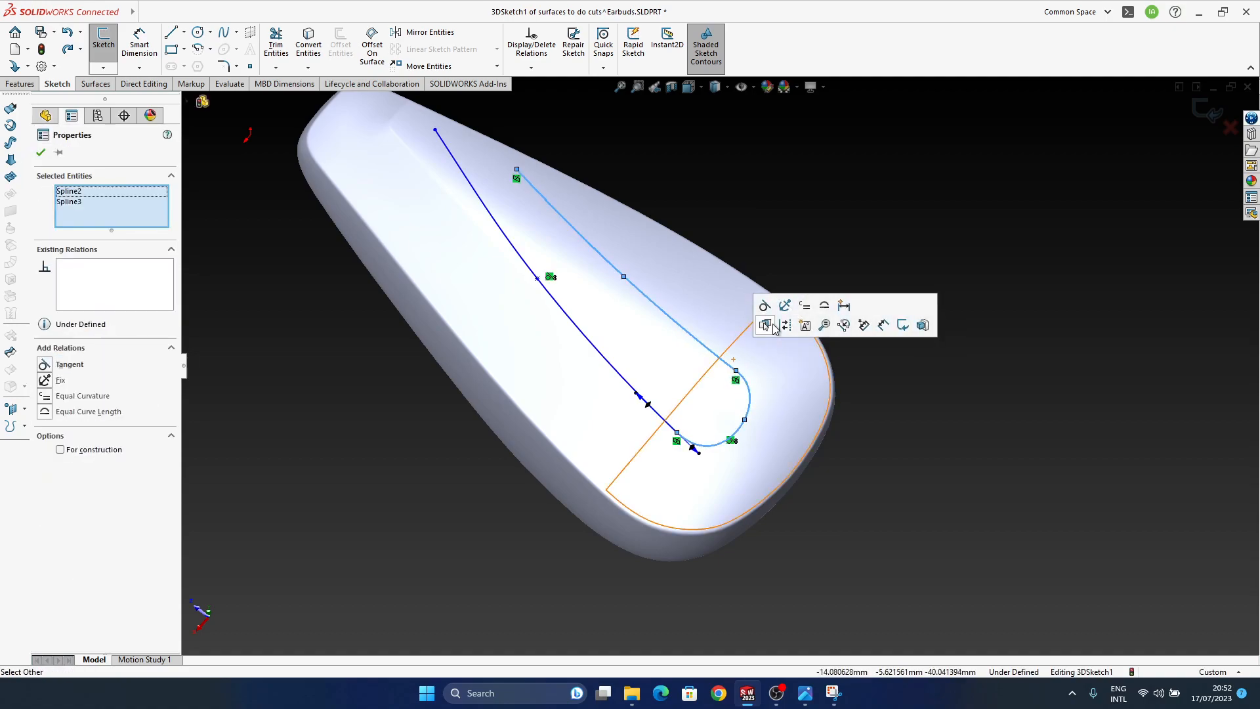
click(766, 305)
Move the rounded end spline's middle point to about X -0.45, Y 20.11, Z -50.87 mm and compare the outline with the reference image.
middle_drag(836, 440, 676, 373)
scroll(737, 369, down, 3)
scroll(746, 427, down, 2)
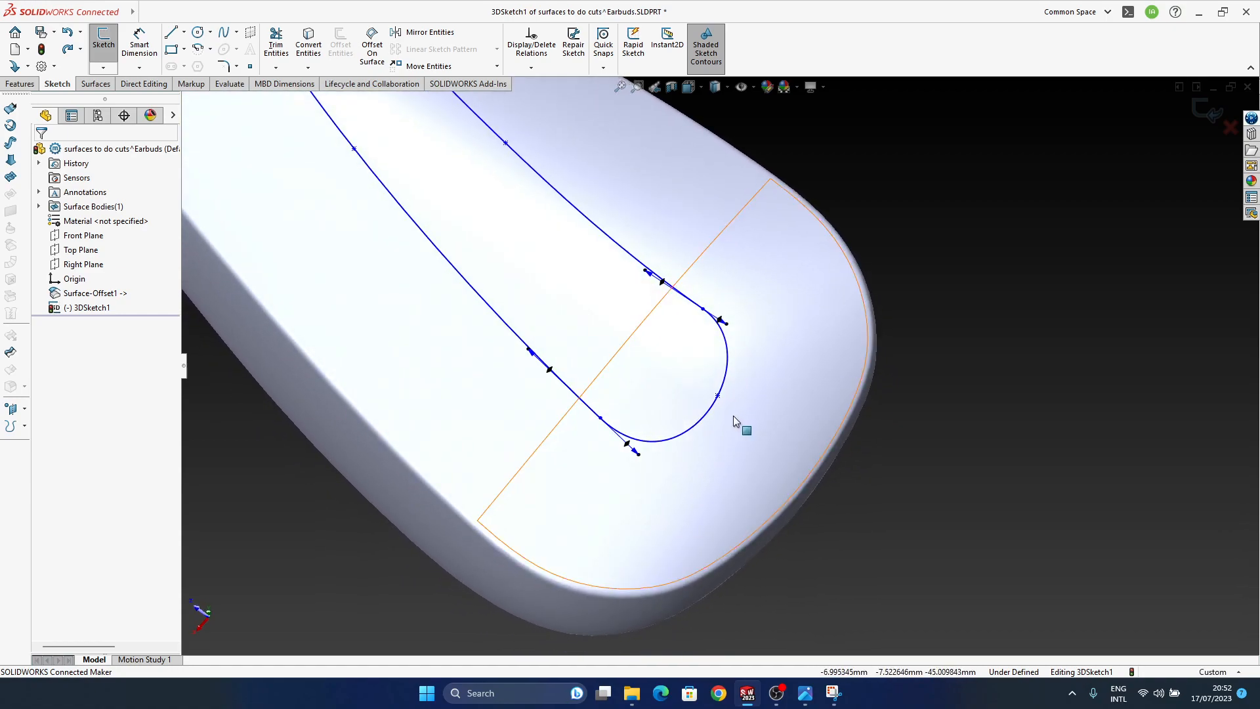
click(718, 399)
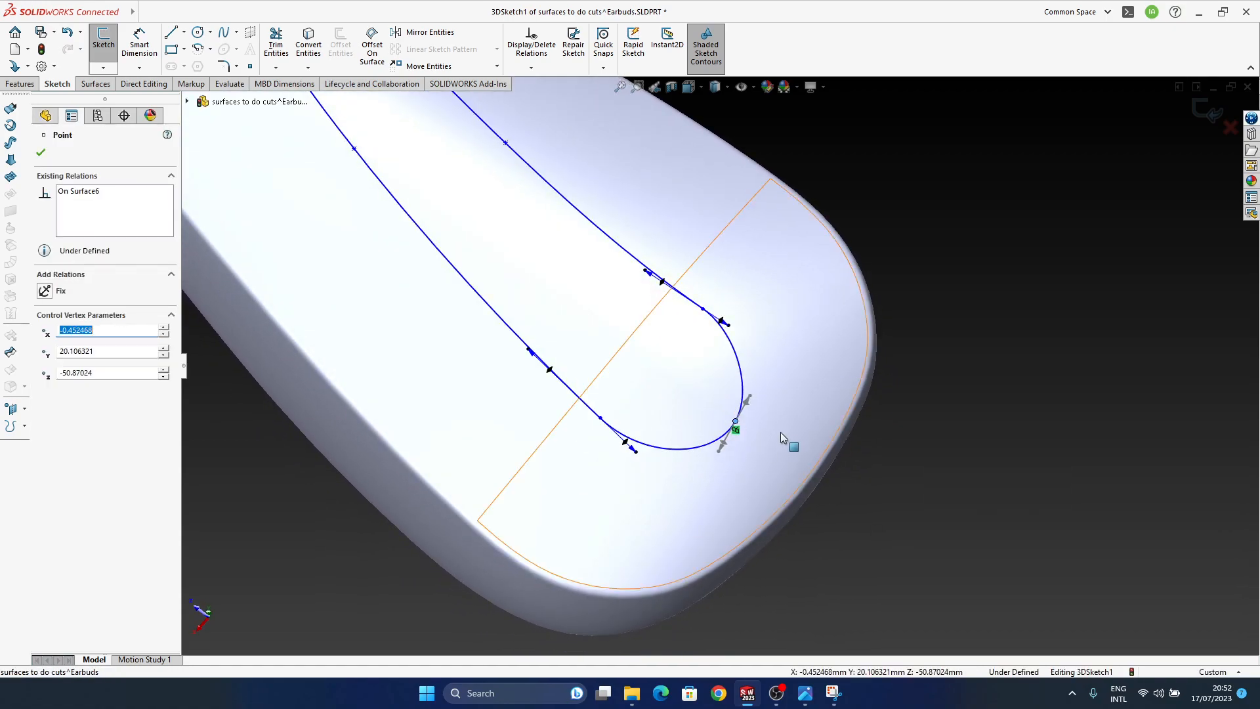
scroll(749, 452, up, 5)
middle_drag(748, 452, 800, 434)
click(805, 692)
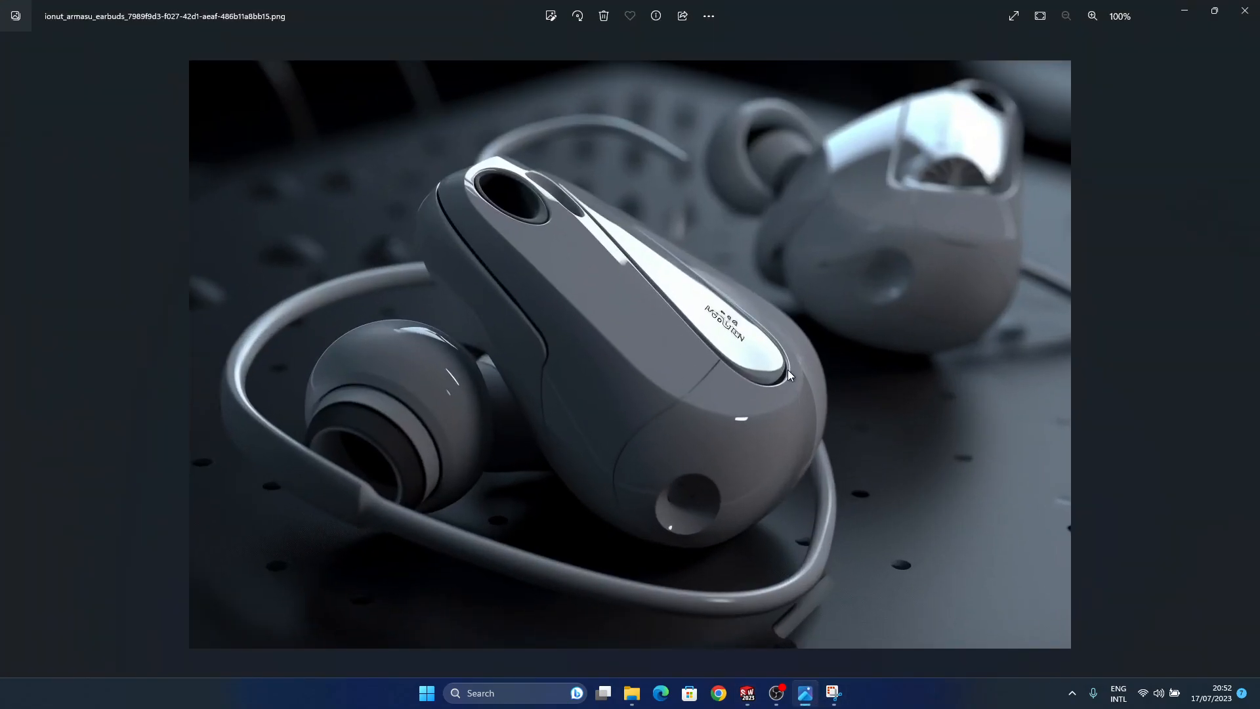
click(805, 693)
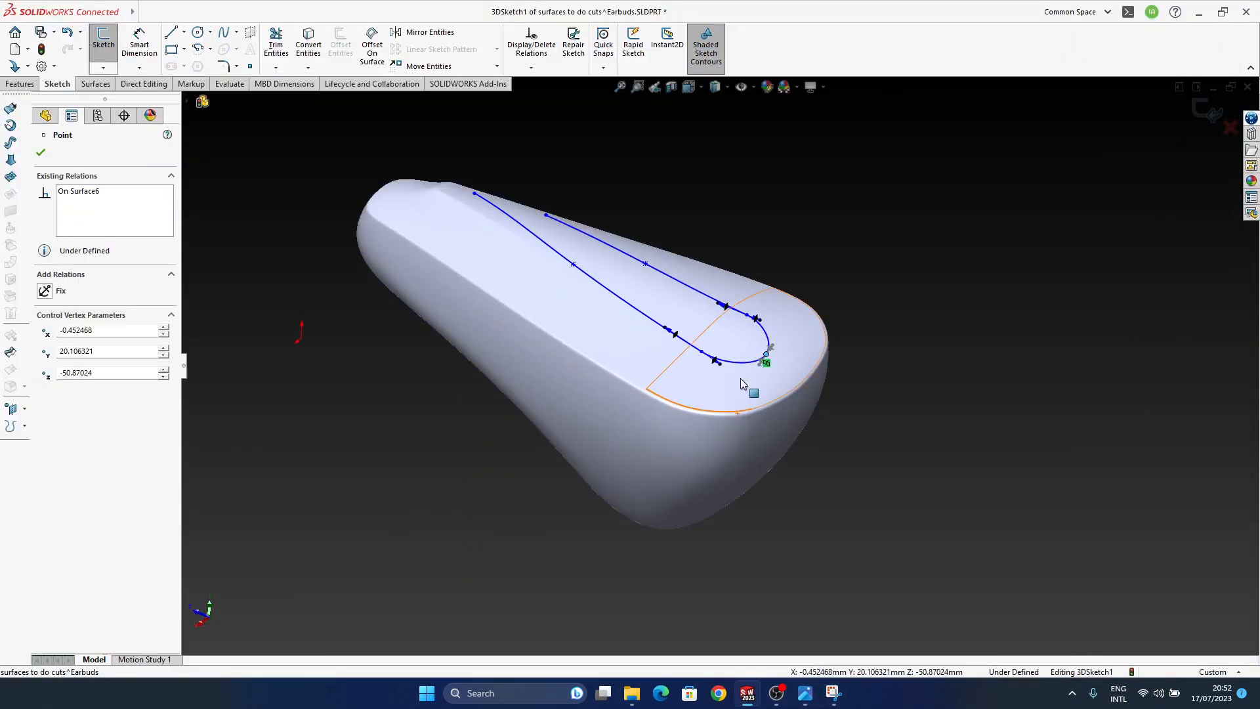
Refine the rounded end of the outline, moving the end spline's middle point to about X -0.97, Y 19.80, Z -51.92 mm.
scroll(738, 386, down, 3)
middle_drag(724, 348, 753, 386)
drag(754, 386, 759, 394)
middle_drag(767, 330, 719, 328)
drag(754, 338, 750, 468)
middle_drag(751, 467, 752, 407)
drag(747, 413, 741, 408)
middle_drag(762, 444, 735, 442)
drag(733, 437, 745, 425)
middle_drag(745, 425, 672, 426)
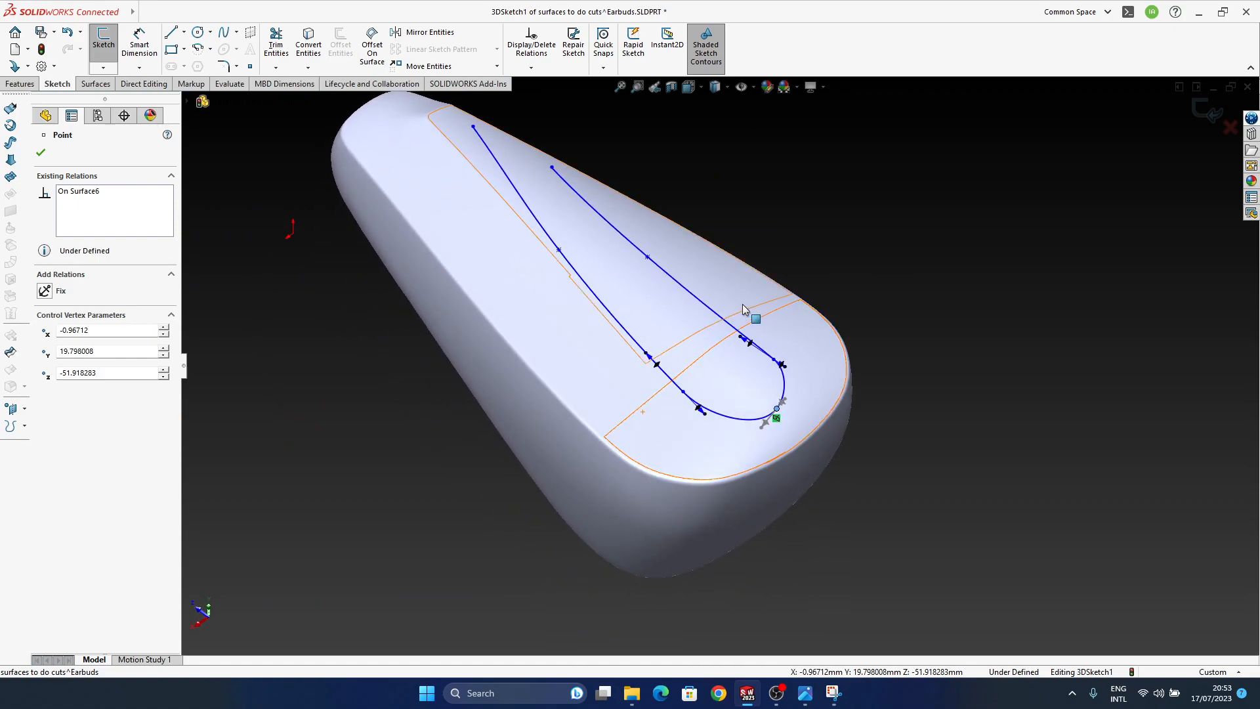
Compare with the reference image and move the shorter side spline's narrow end to about X -5.68, Z -23.17 mm and middle point to X -3.92, Z -37.32 mm.
click(806, 694)
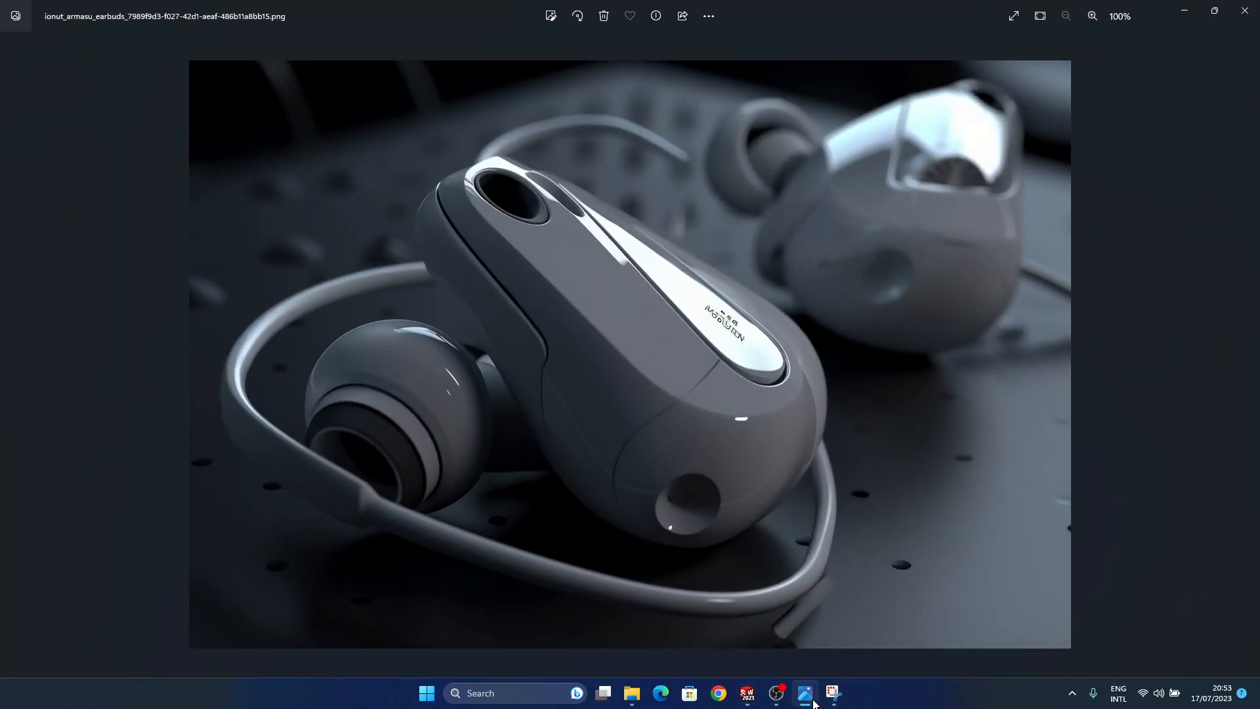
click(805, 694)
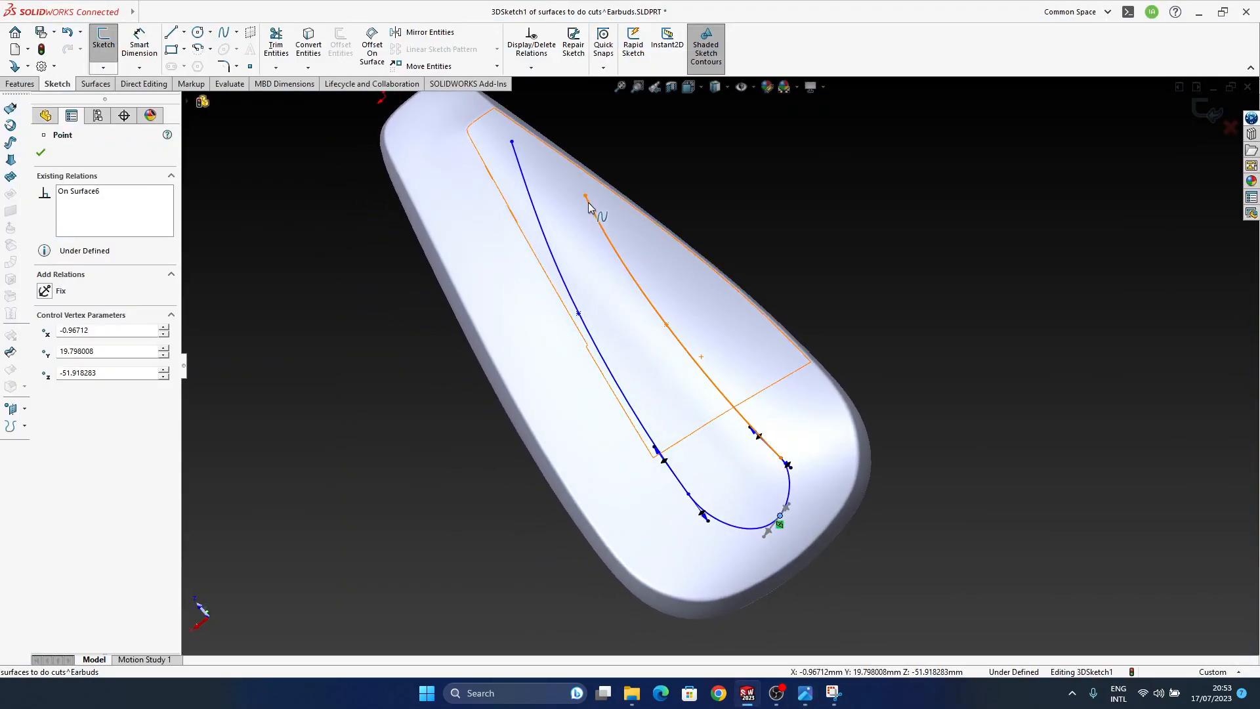
drag(589, 200, 596, 198)
click(668, 326)
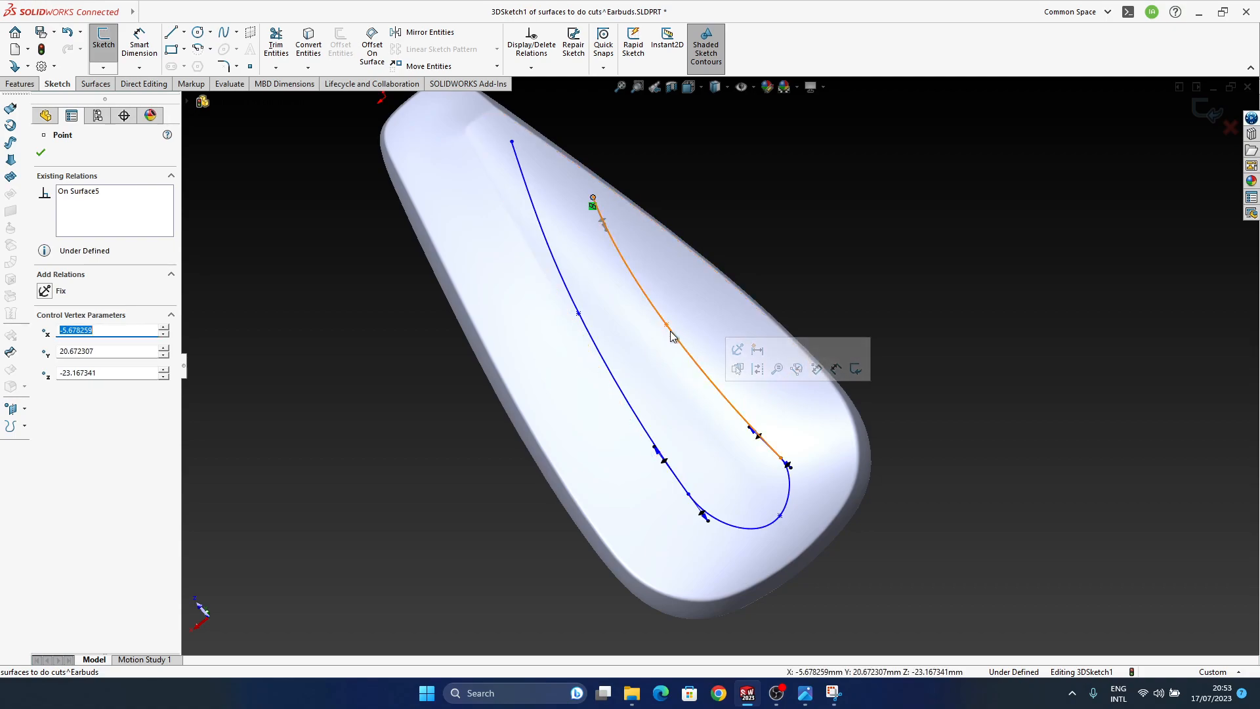
drag(673, 328, 693, 354)
middle_drag(692, 354, 798, 525)
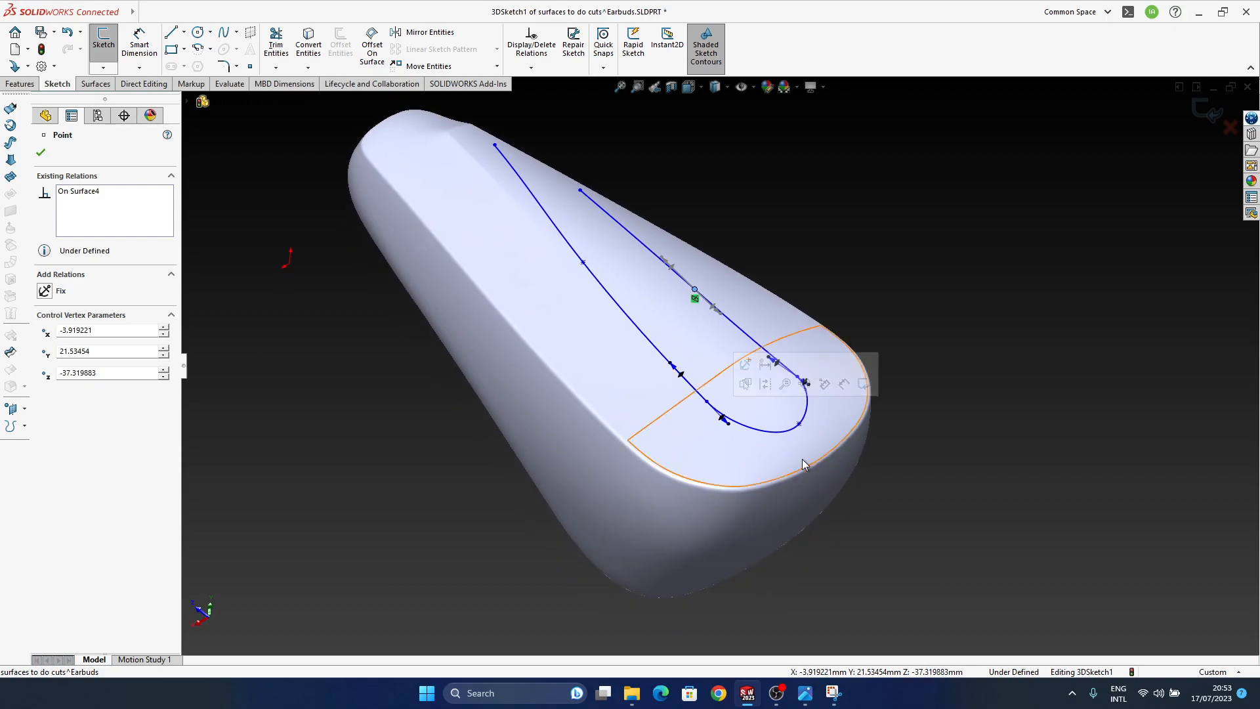
Nudge the shorter side spline's middle point to about X -3.72, Z -37.74 mm and its wide end to X -3.59, Z -48.00 mm.
click(804, 693)
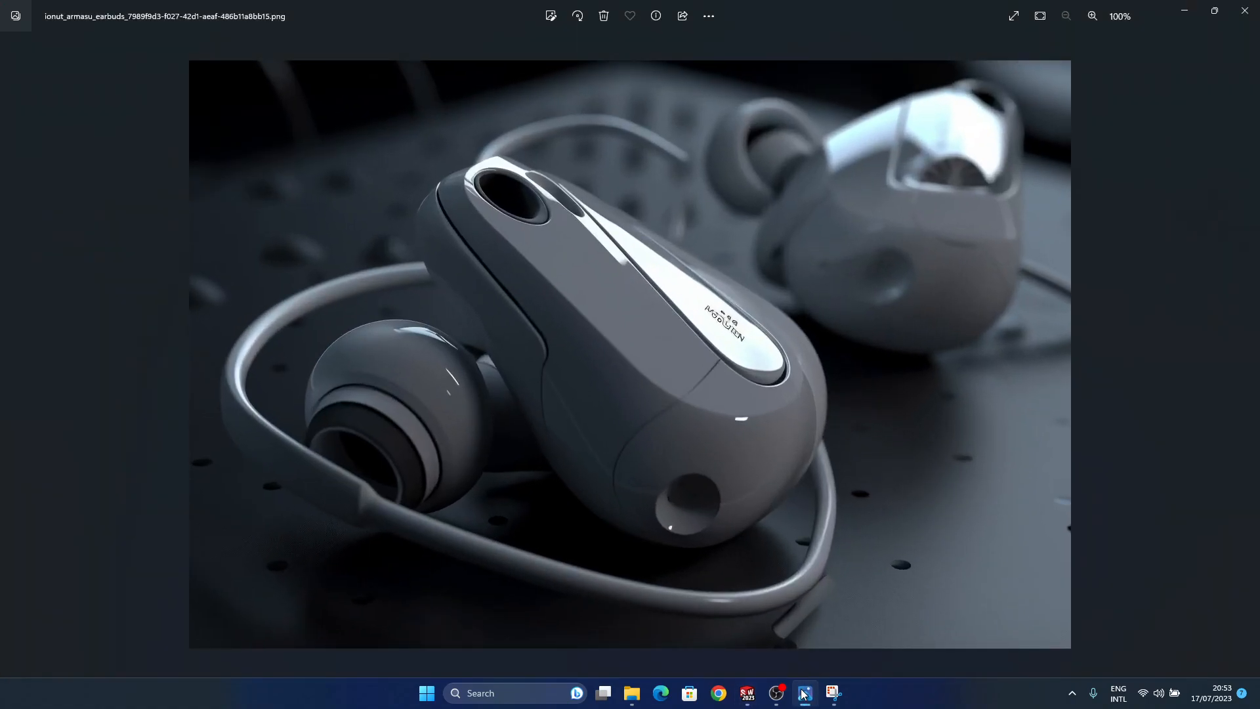
click(804, 693)
scroll(693, 280, down, 3)
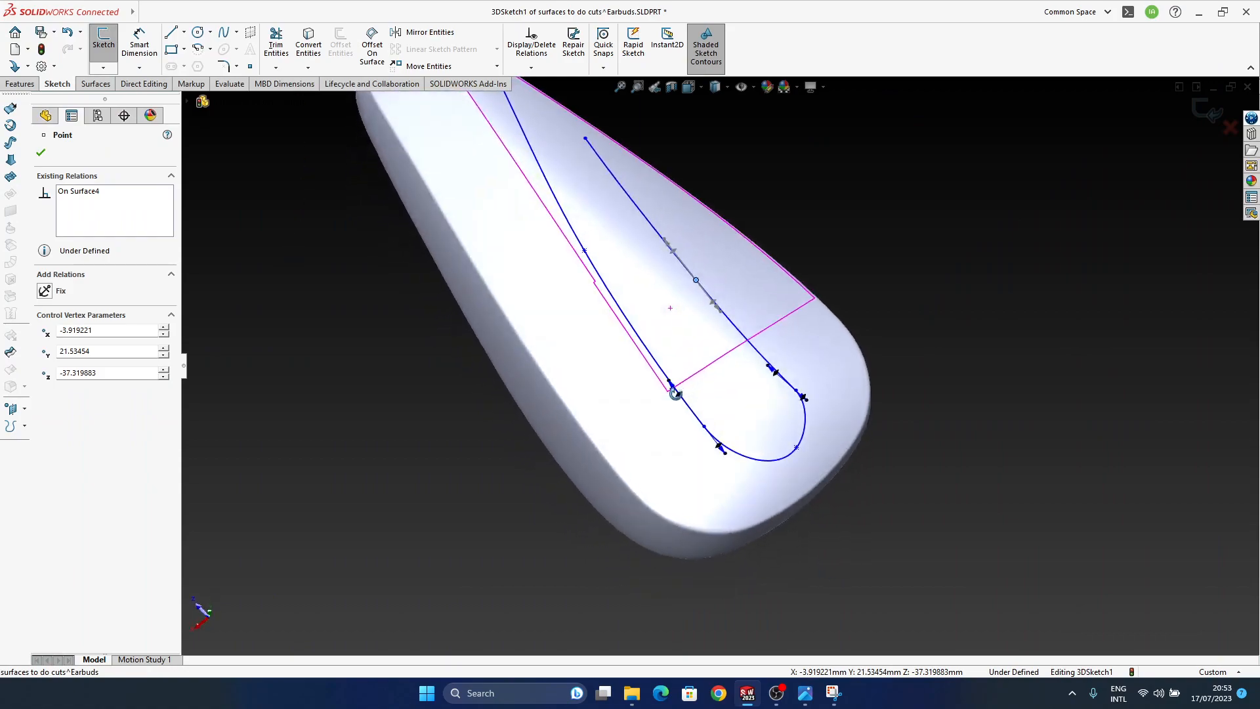
drag(694, 282, 690, 283)
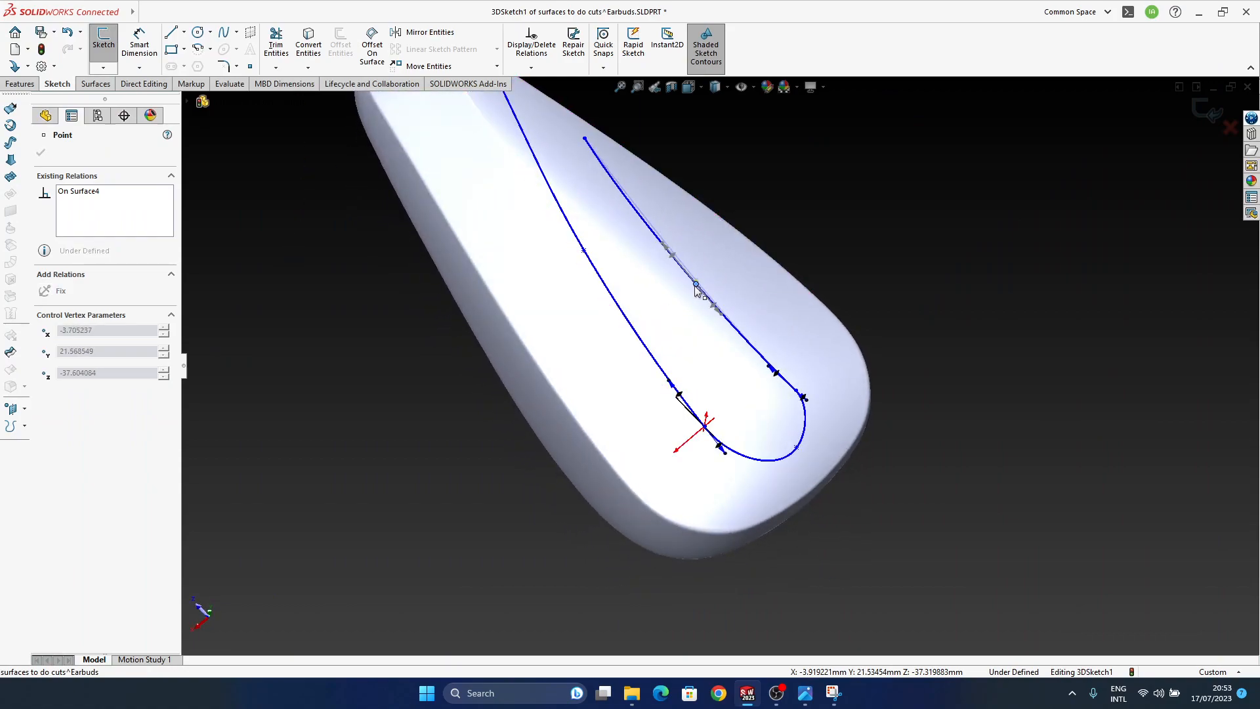
click(796, 394)
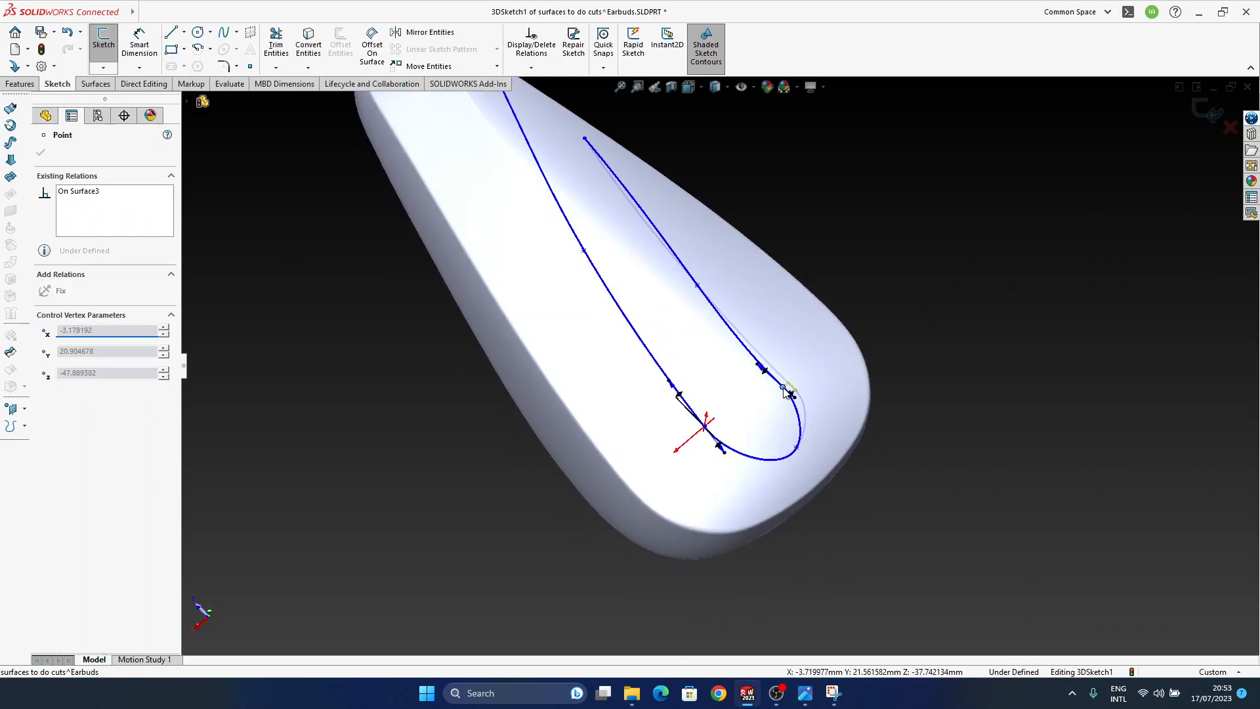
middle_drag(790, 395, 722, 384)
scroll(688, 337, down, 3)
middle_drag(689, 337, 747, 466)
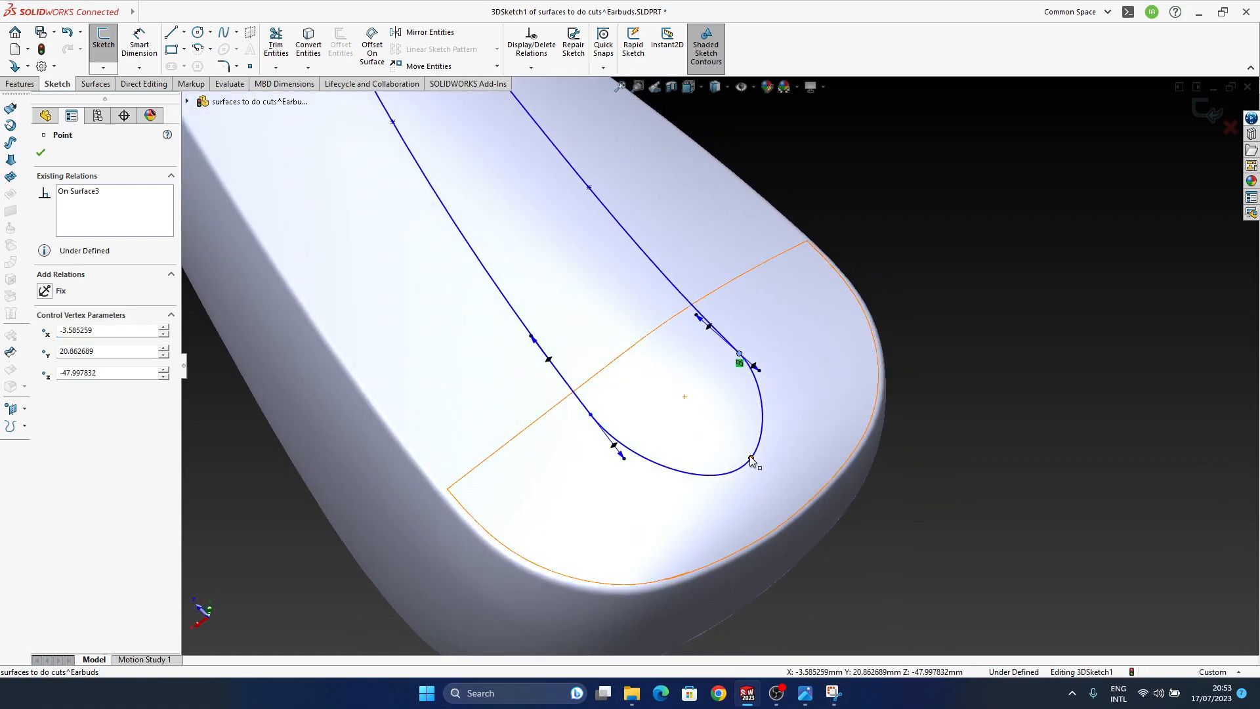
Reshape the rounded end spline with its tangent handles, placing its middle point at about X -0.58, Y 19.88, Z -51.62 mm.
drag(751, 460, 731, 458)
middle_drag(776, 491, 675, 487)
mouse_move(699, 430)
mouse_down()
mouse_move(715, 432)
mouse_move(708, 438)
mouse_up()
middle_drag(773, 501, 748, 452)
click(779, 429)
drag(778, 429, 779, 420)
middle_drag(740, 436, 730, 519)
drag(766, 377, 770, 375)
middle_drag(811, 449, 681, 394)
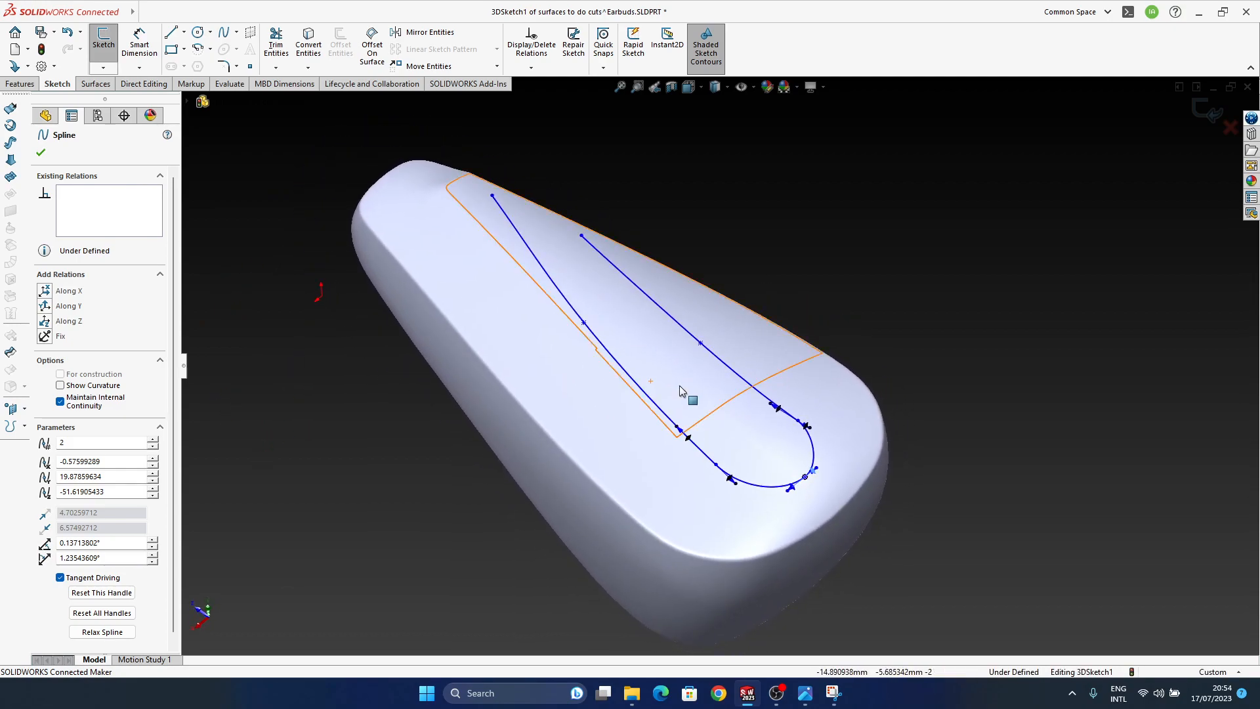
Compare with the reference image and move the rounded end spline's middle point to about X -0.59, Y 19.53, Z -52.56 mm.
click(811, 703)
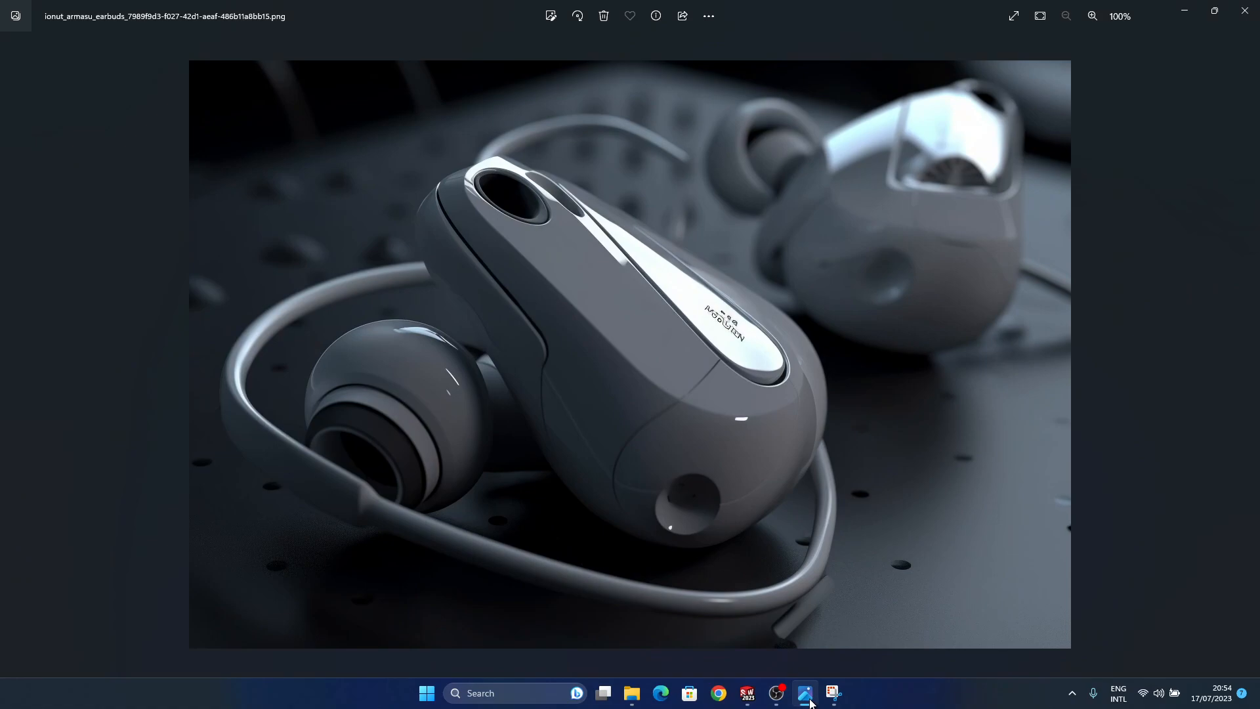
click(811, 702)
middle_drag(781, 599, 781, 414)
scroll(781, 403, down, 3)
click(769, 414)
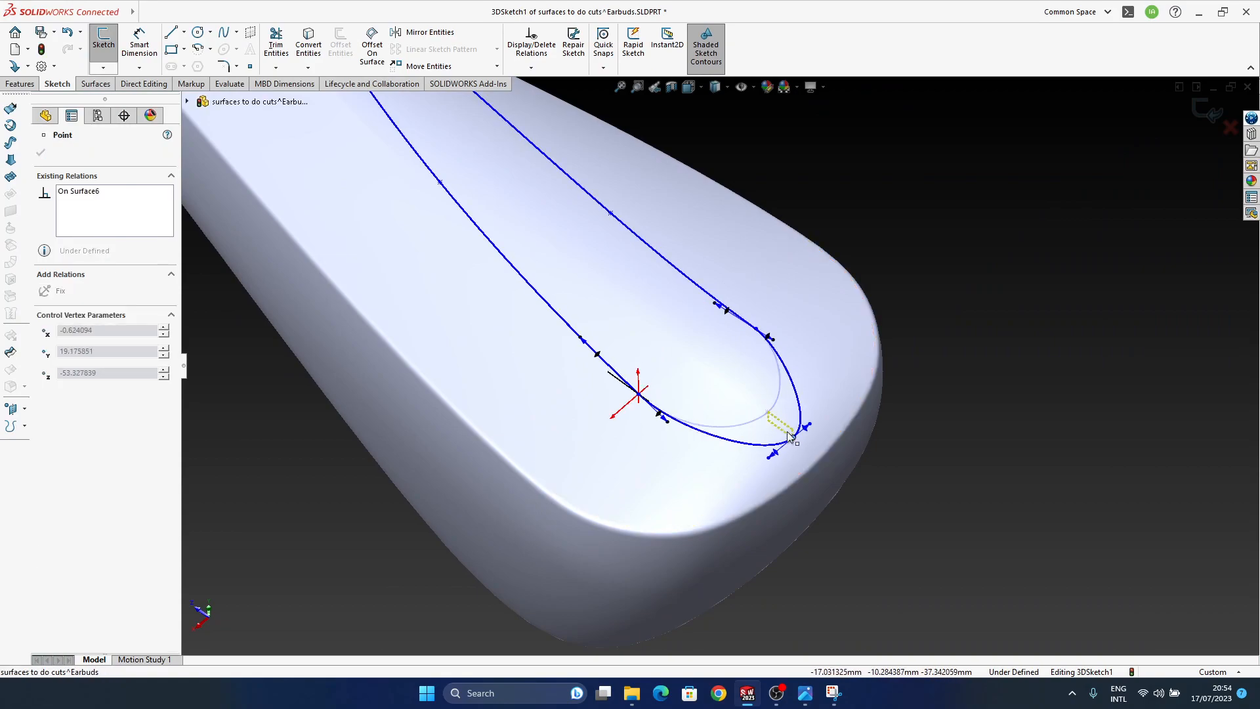
middle_drag(810, 498, 723, 324)
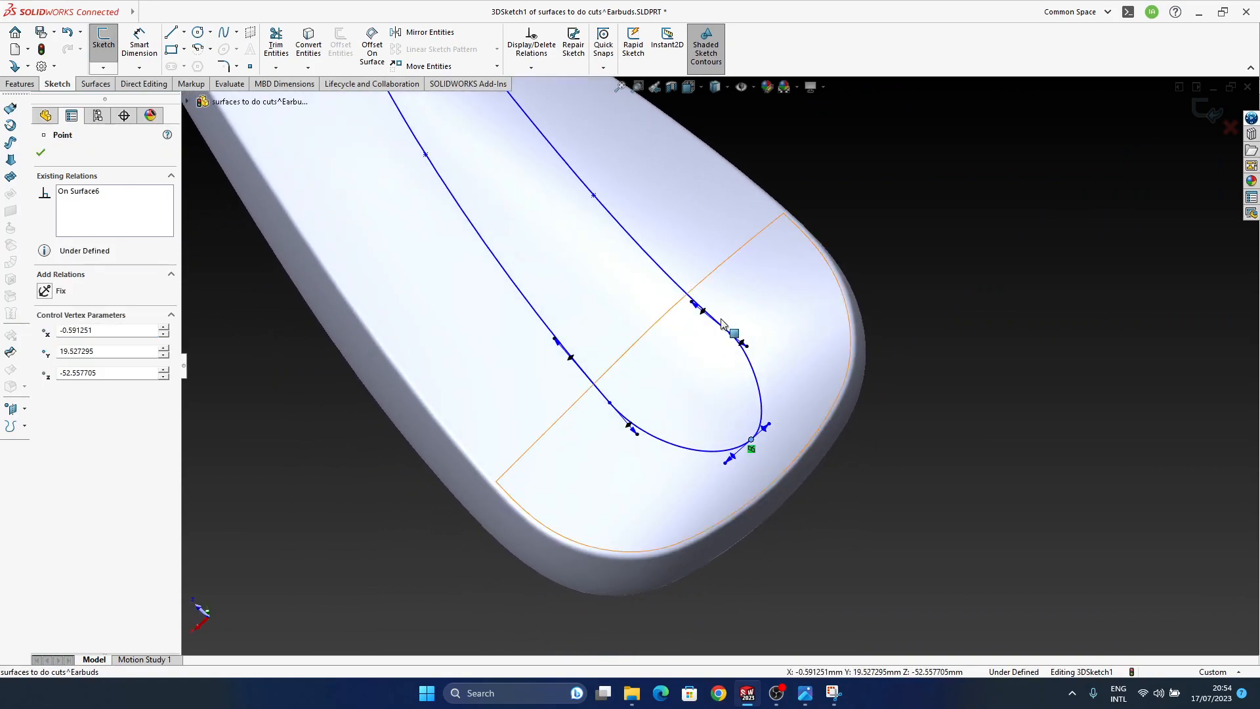
Shift both side splines' wide ends, the longer one's to about X 3.10, Y 20.24, Z -47.93 mm, and compare with the reference image.
drag(730, 335, 752, 351)
drag(611, 404, 638, 426)
ctrl+middle_drag(703, 466, 808, 423)
scroll(776, 454, up, 2)
ctrl+middle_drag(741, 453, 764, 454)
click(812, 694)
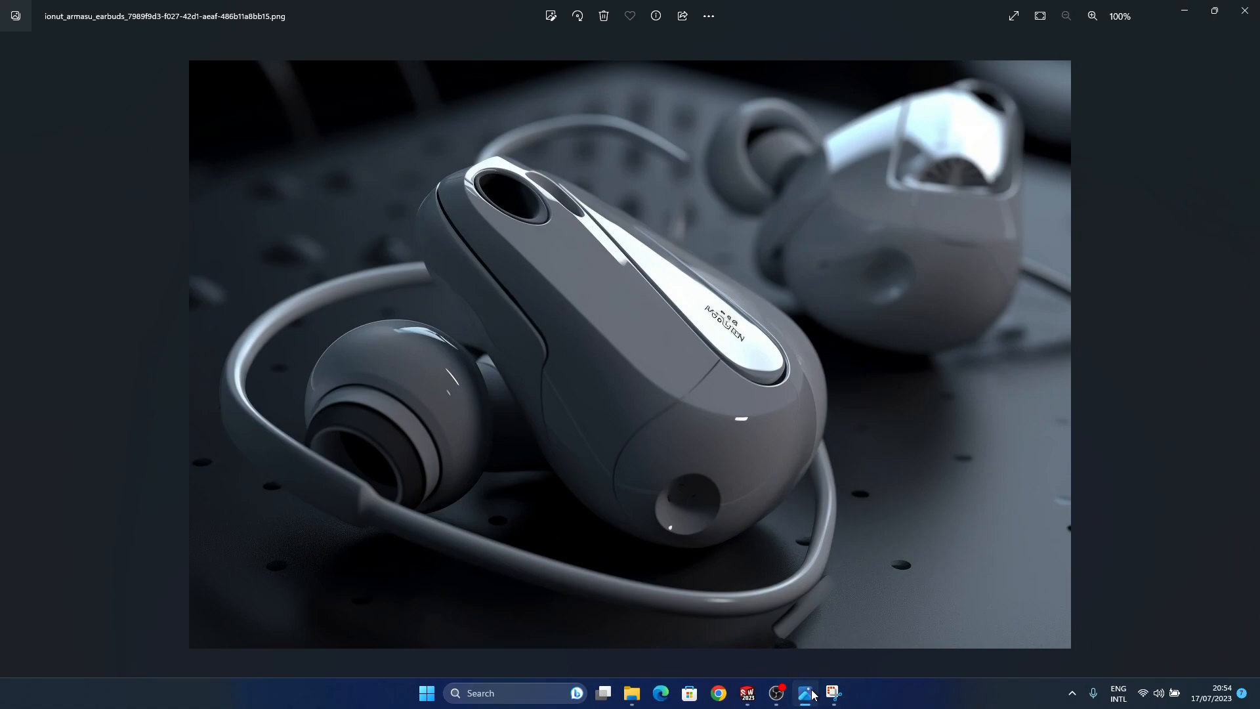
click(812, 693)
ctrl+middle_drag(746, 525, 718, 516)
middle_drag(781, 431, 779, 510)
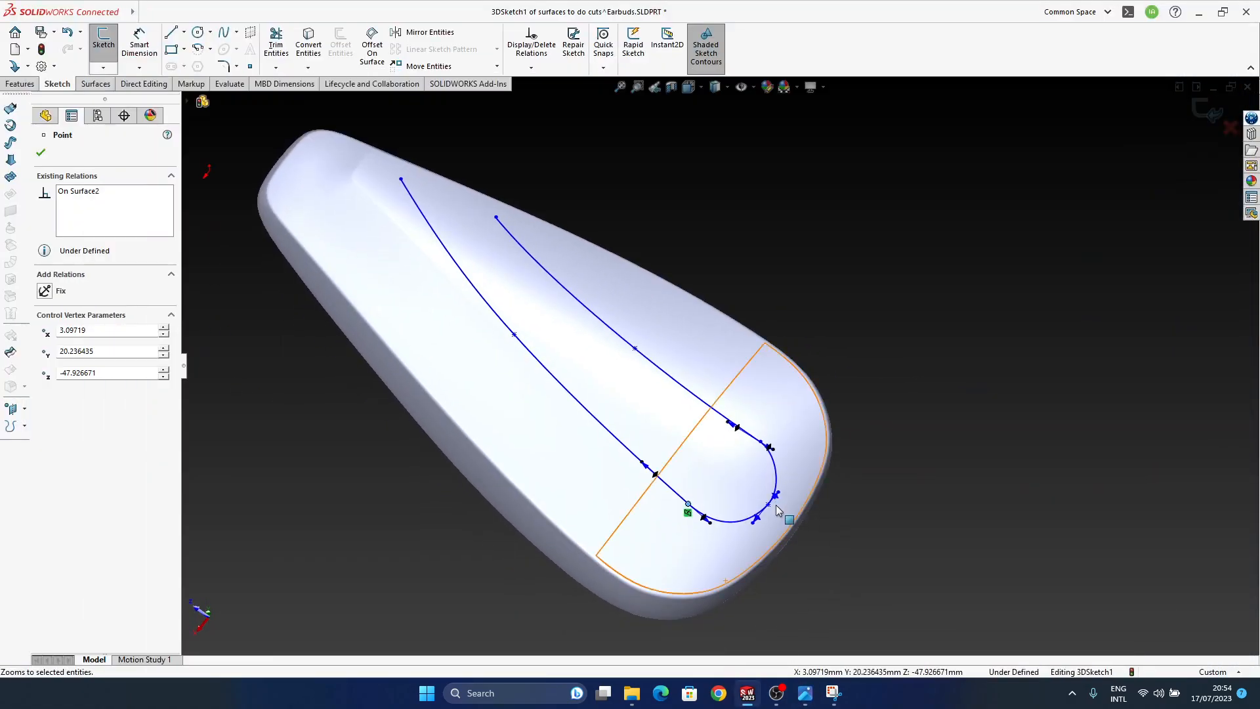
Straighten the shorter side spline by adjusting its narrow end and moving its middle point to about X -3.67, Y 21.58, Z -37.60 mm.
click(781, 694)
ctrl+middle_drag(714, 473, 705, 450)
middle_drag(704, 449, 707, 467)
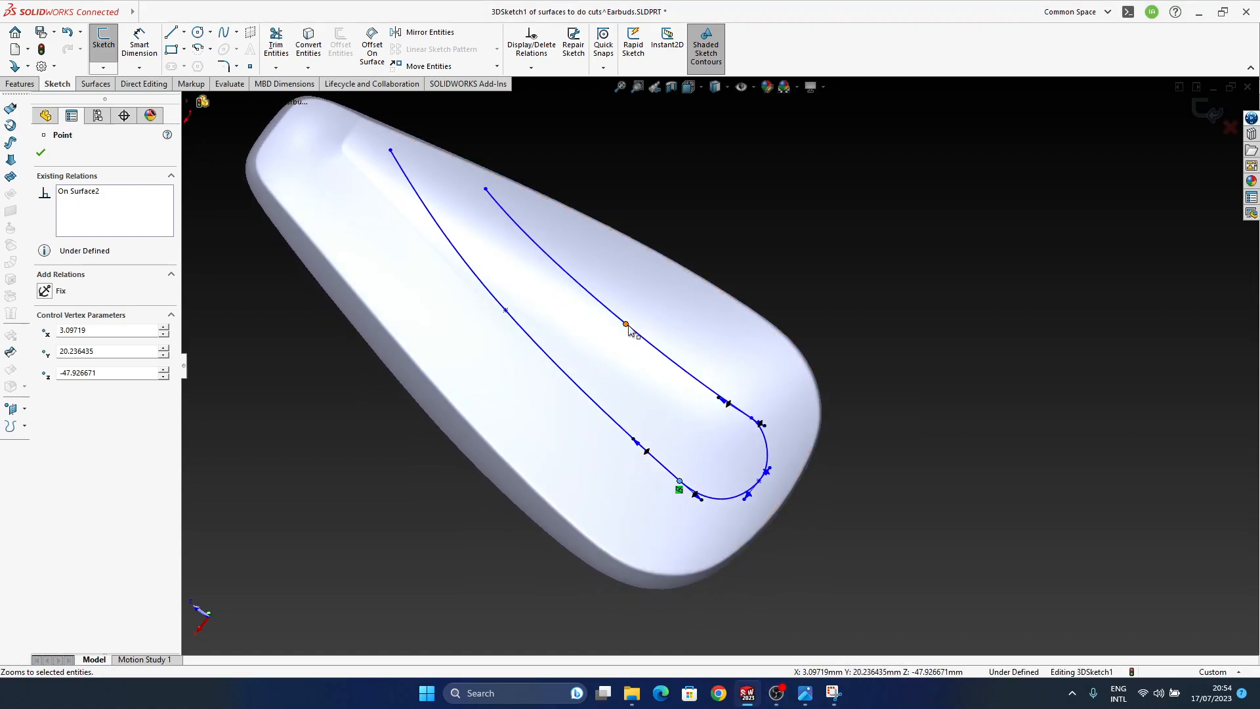
drag(640, 320, 637, 325)
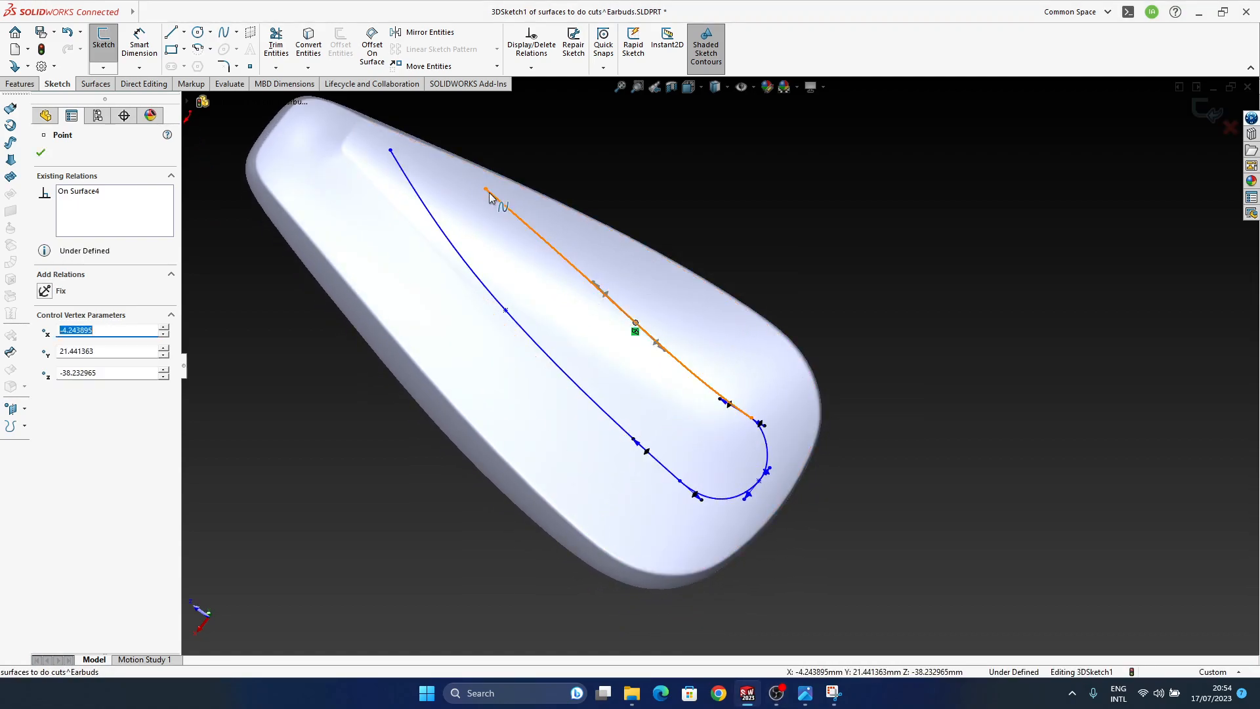
mouse_move(485, 189)
mouse_down()
mouse_move(508, 191)
mouse_move(487, 189)
mouse_up()
drag(637, 323, 619, 325)
mouse_move(624, 332)
middle_down()
mouse_move(636, 373)
mouse_move(624, 282)
mouse_move(588, 235)
mouse_move(697, 316)
mouse_move(722, 392)
mouse_move(796, 472)
mouse_move(849, 483)
mouse_move(814, 487)
mouse_move(726, 428)
mouse_move(765, 436)
mouse_move(753, 429)
middle_up()
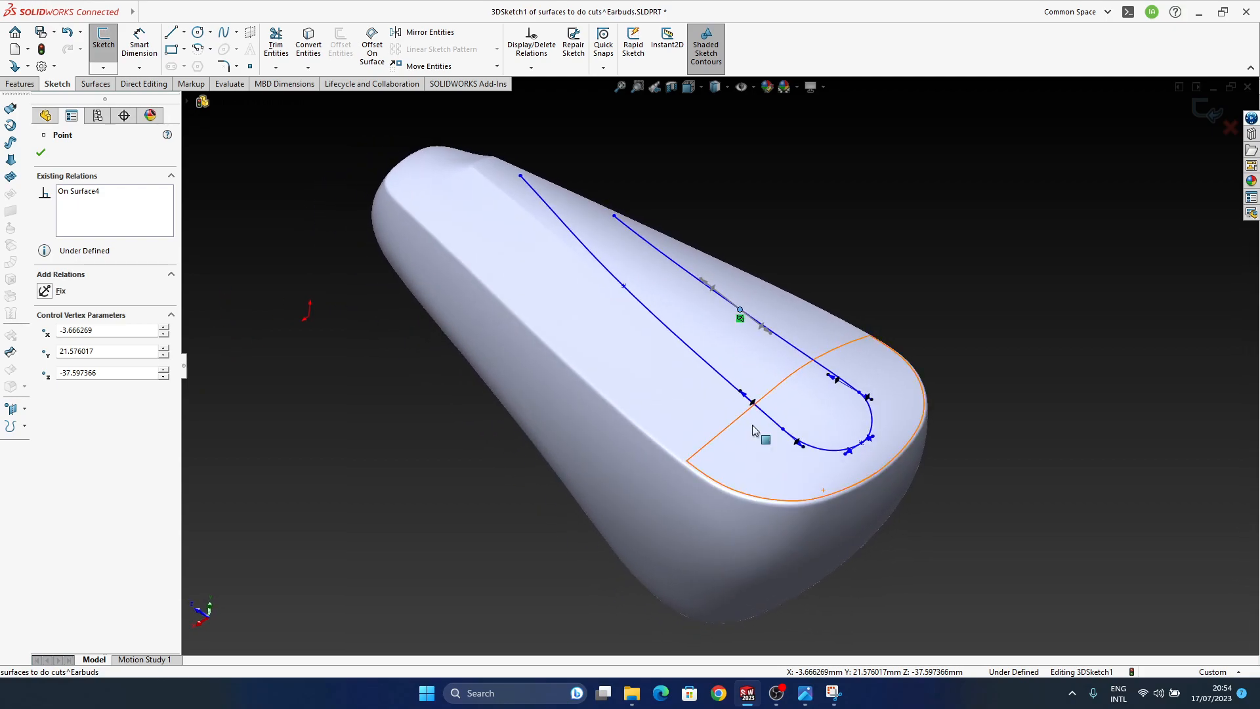
click(1026, 336)
Try a straight line from the longer side spline's narrow end along X, out past the body's edge.
mouse_move(984, 450)
middle_down()
mouse_move(785, 393)
mouse_move(703, 484)
mouse_move(695, 425)
mouse_move(697, 467)
mouse_move(678, 472)
mouse_move(673, 353)
middle_up()
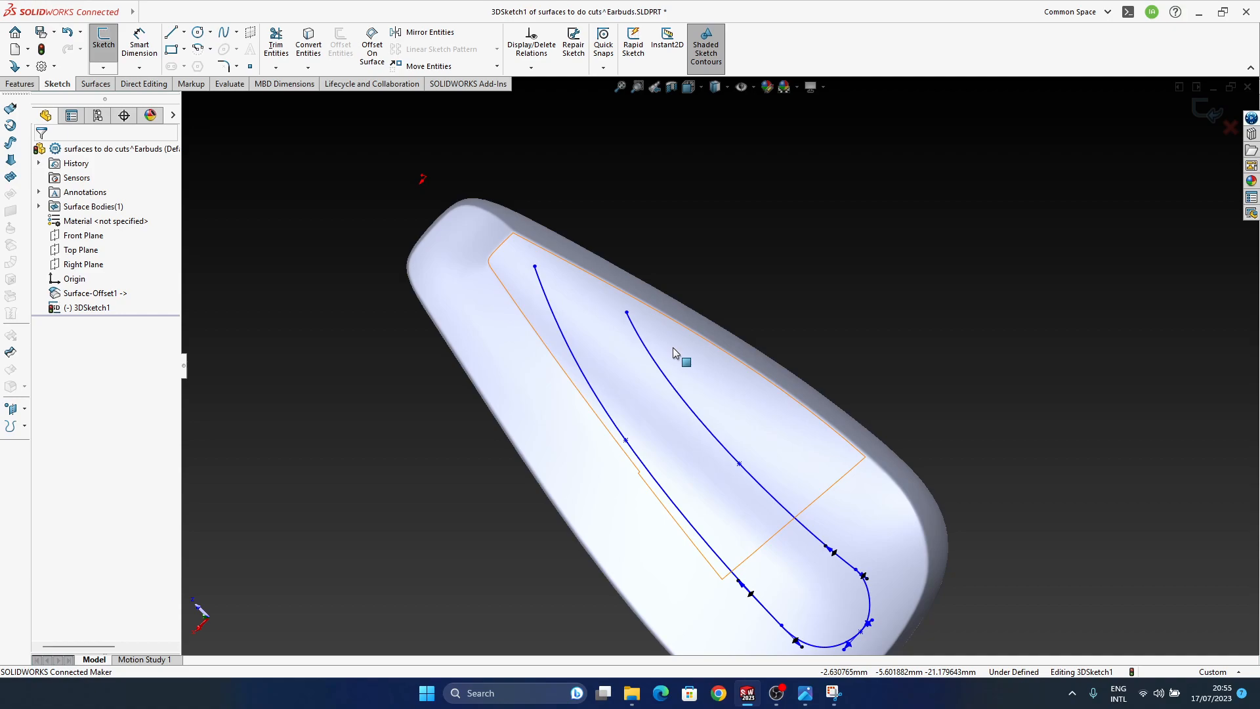
mouse_move(674, 352)
middle_down()
mouse_move(725, 357)
mouse_move(661, 417)
mouse_move(691, 290)
mouse_move(630, 228)
mouse_move(622, 282)
mouse_move(643, 475)
mouse_move(621, 368)
mouse_move(562, 393)
mouse_move(689, 369)
mouse_move(754, 337)
mouse_move(644, 360)
mouse_move(666, 387)
mouse_move(554, 372)
middle_up()
mouse_move(750, 349)
middle_down()
mouse_move(647, 332)
mouse_move(712, 399)
mouse_move(628, 428)
mouse_move(653, 439)
mouse_move(613, 352)
mouse_move(613, 318)
middle_up()
click(171, 32)
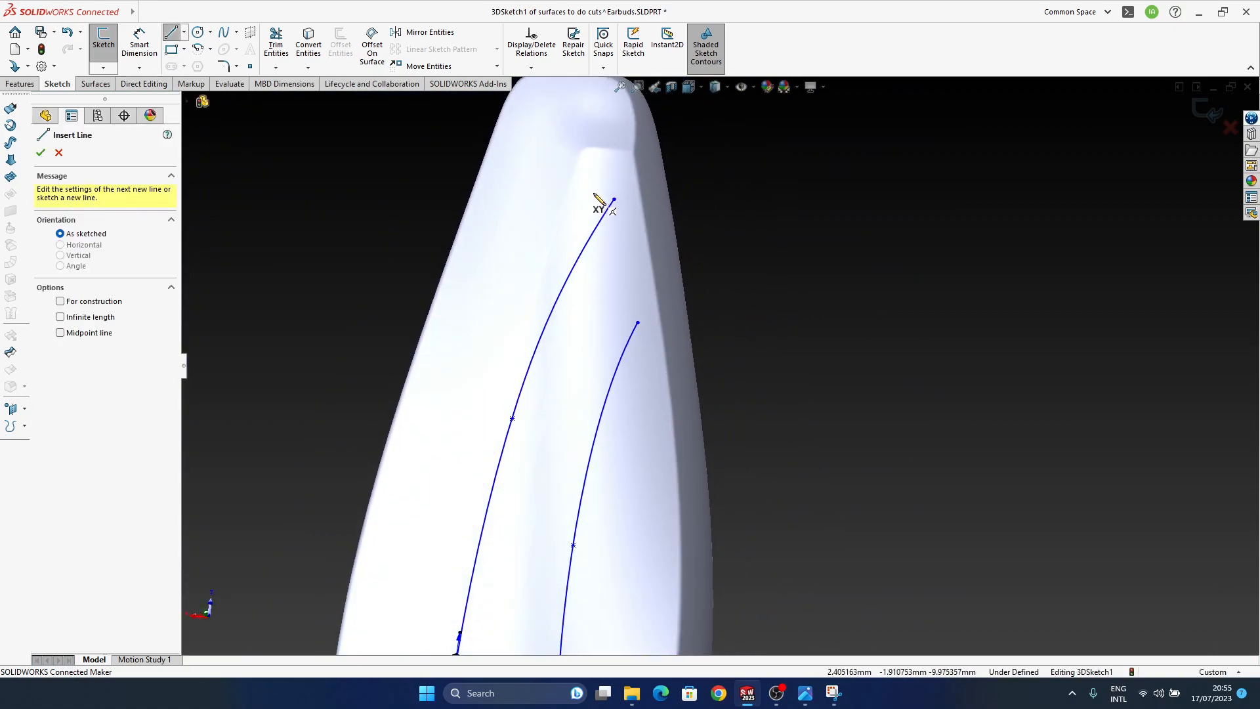
click(614, 199)
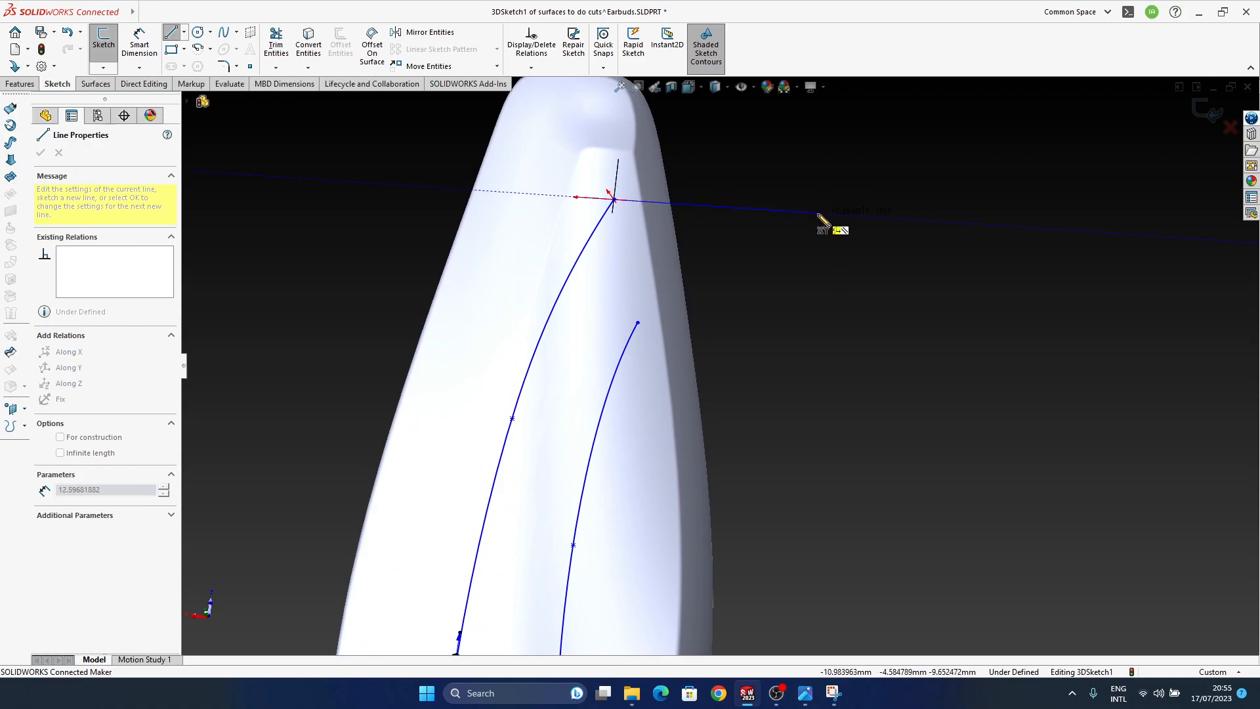
click(819, 214)
mouse_move(829, 370)
middle_down()
mouse_move(833, 243)
mouse_move(756, 353)
mouse_move(695, 304)
mouse_move(728, 329)
mouse_move(714, 364)
middle_up()
key(Escape)
key(Escape)
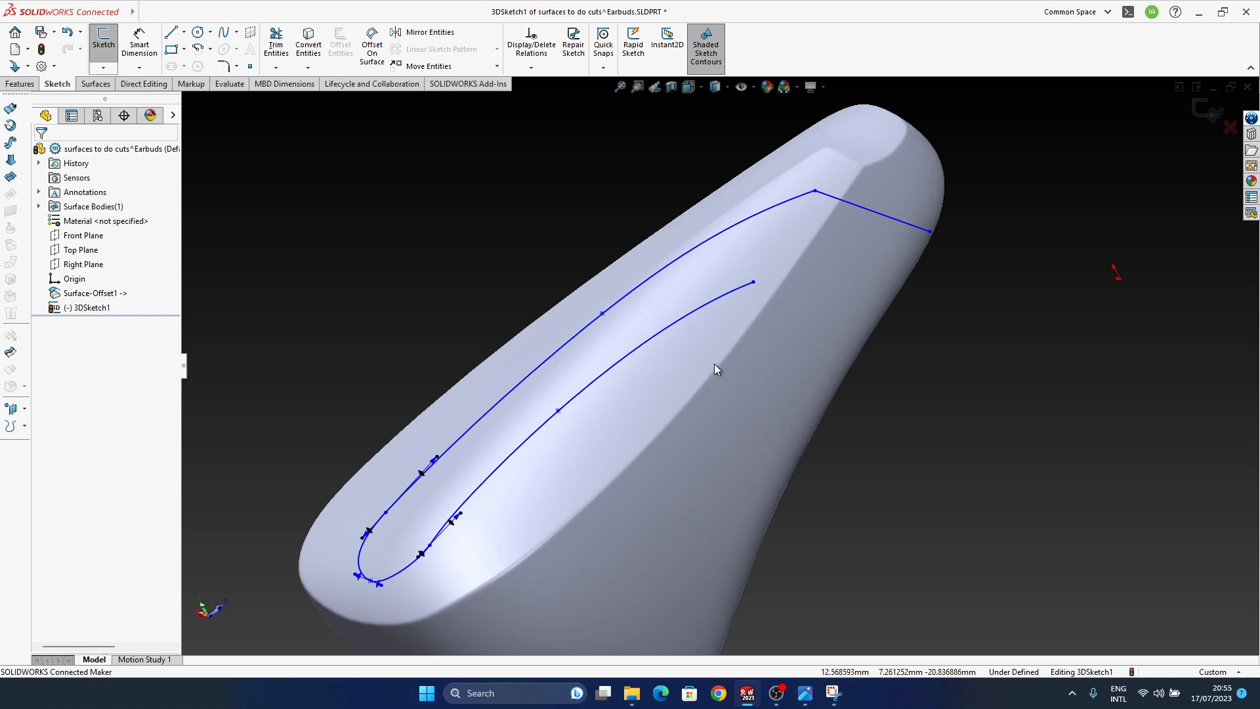
Orient the view square to the XZ plane and delete the straight line at the longer side spline's narrow end.
middle_drag(734, 432, 771, 391)
scroll(613, 484, down, 2)
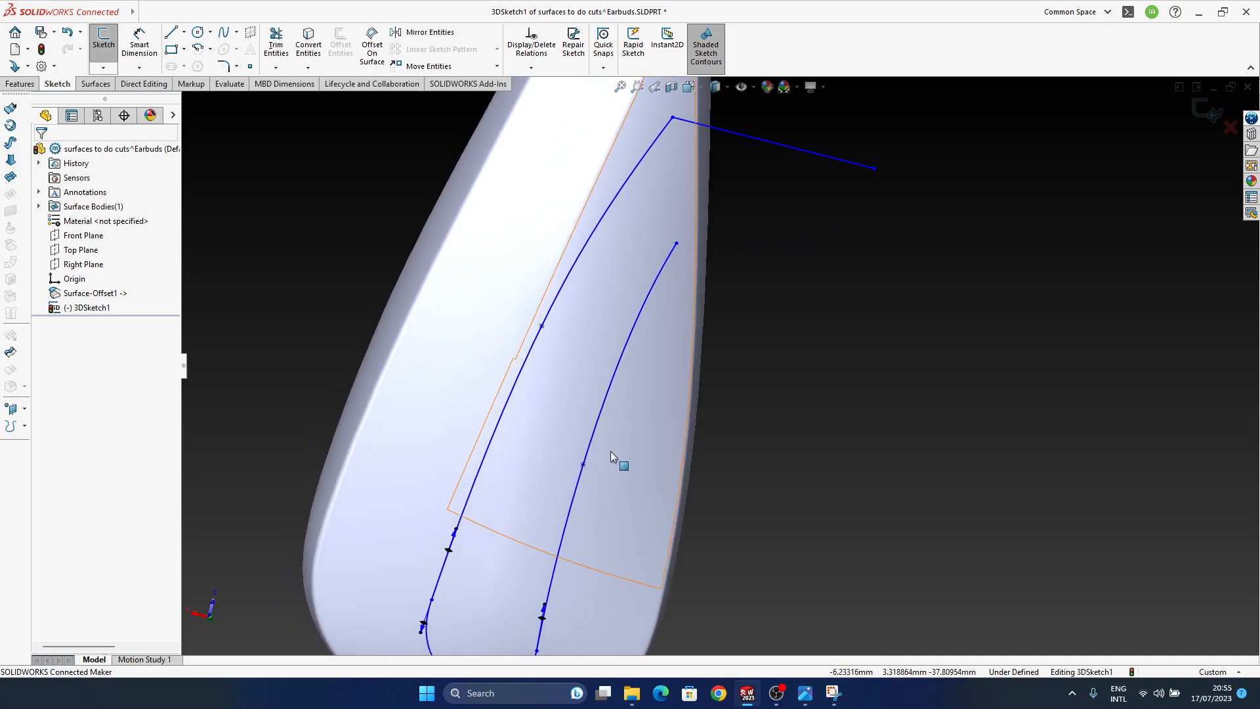
key(space)
click(626, 443)
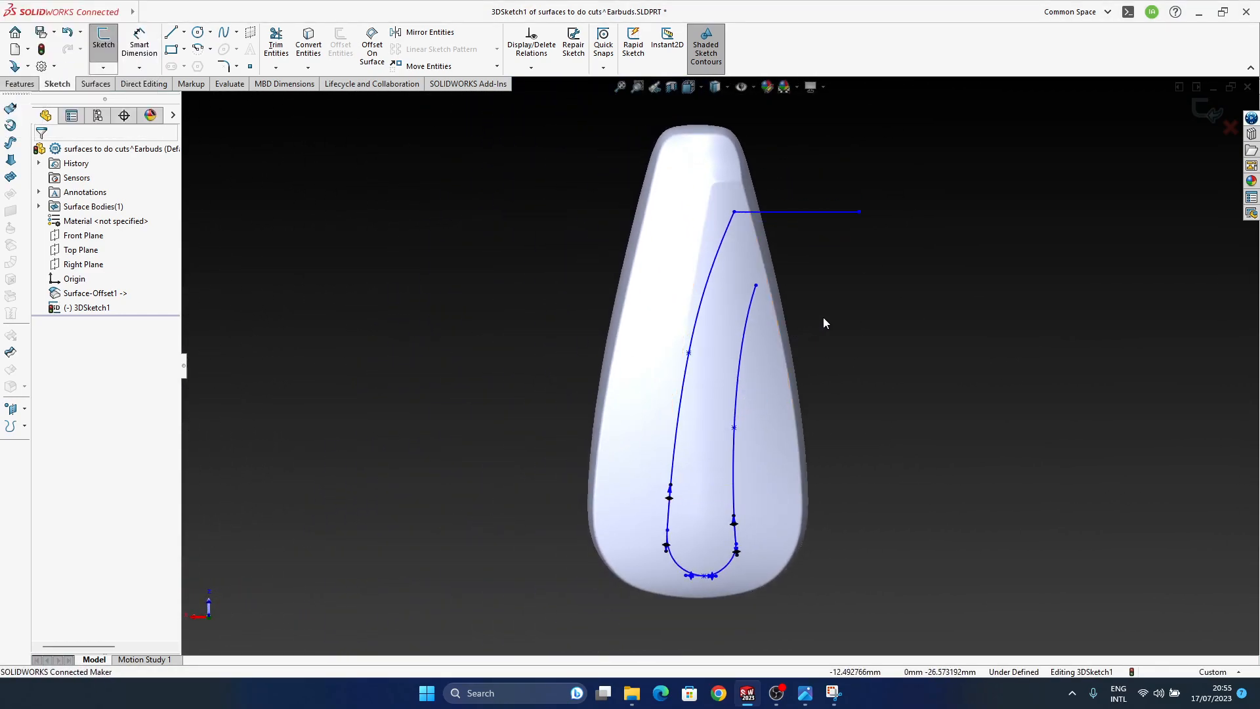
click(173, 34)
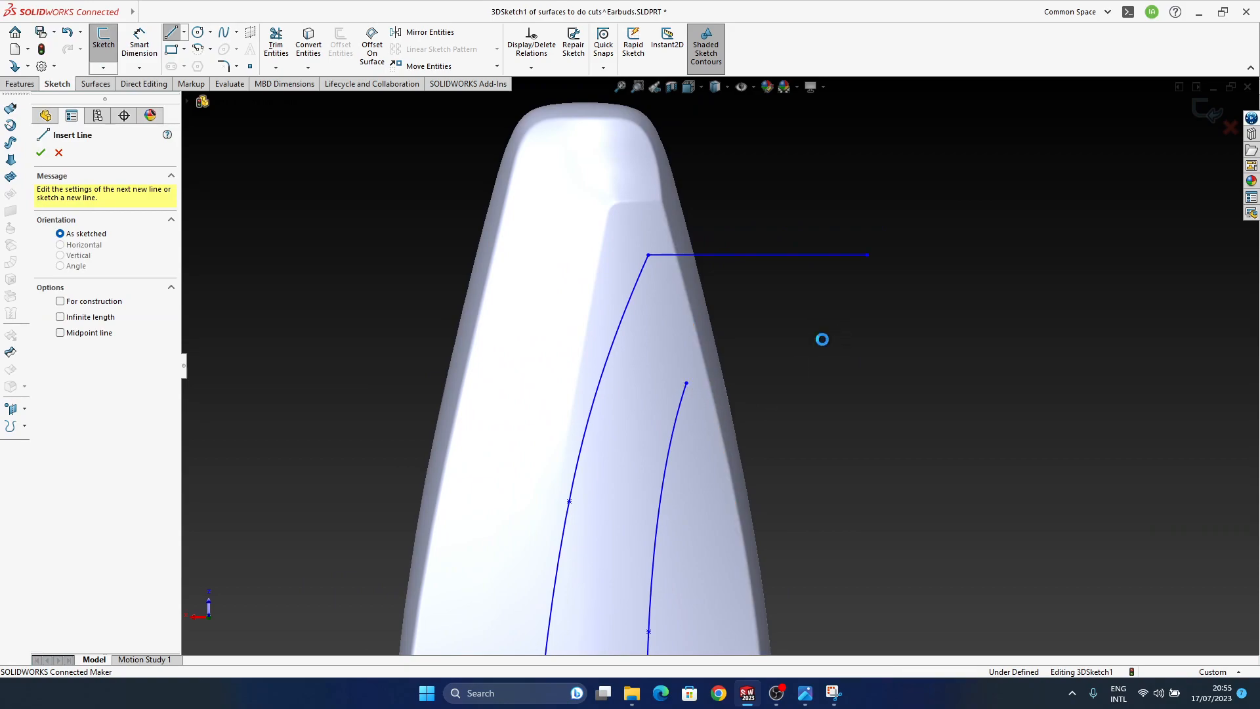
key(Escape)
click(774, 254)
key(Delete)
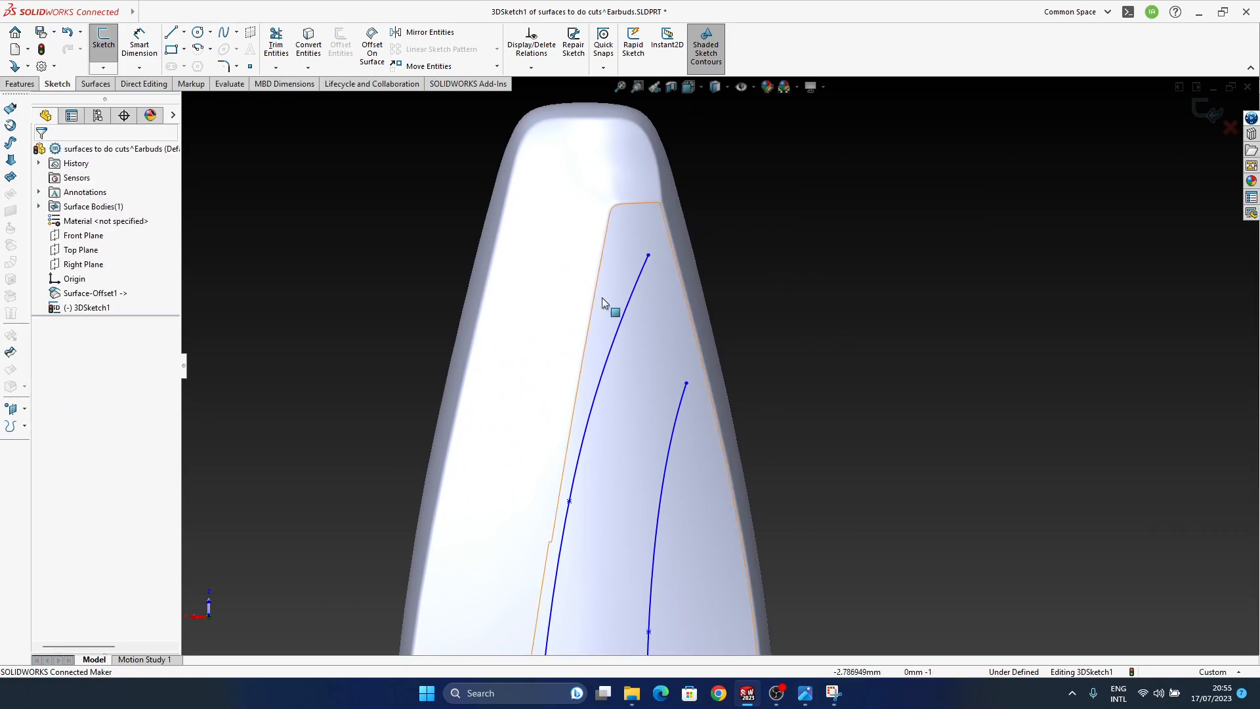
Draw a three-point spline from the longer side spline's narrow end past the body's edge, with its middle point at about X -9.39, Z -15.42 mm.
click(648, 255)
click(727, 253)
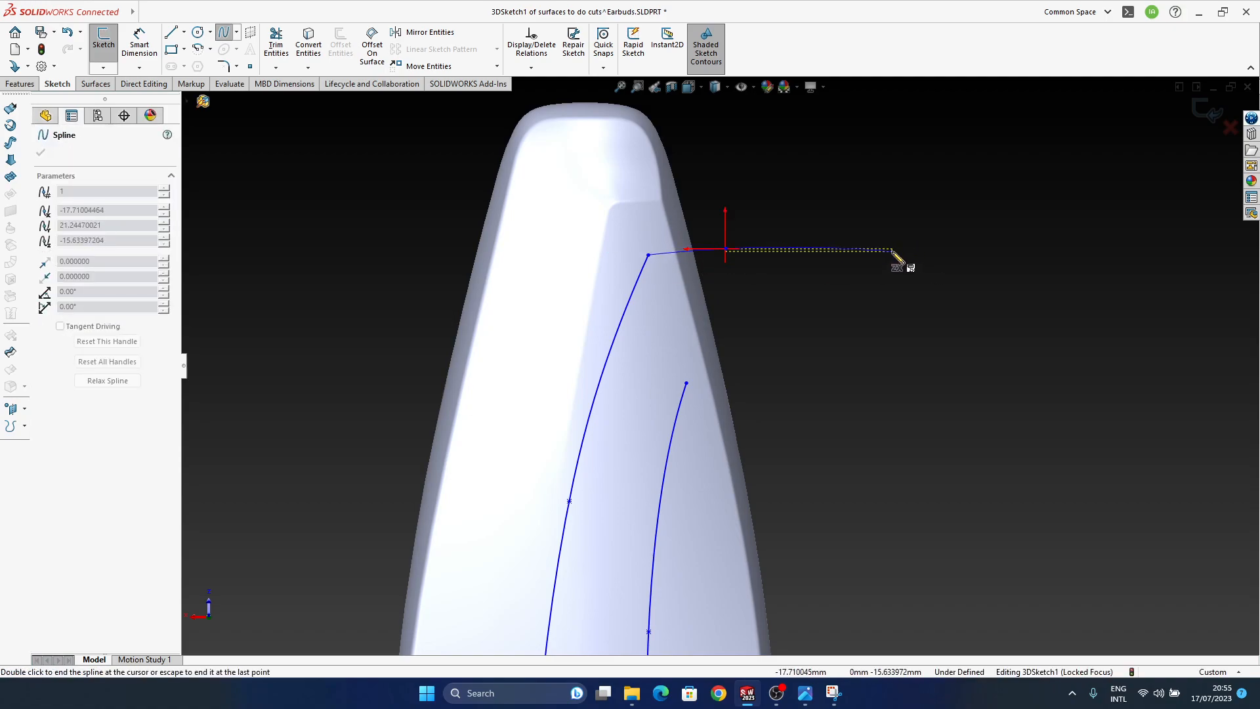
scroll(899, 259, down, 3)
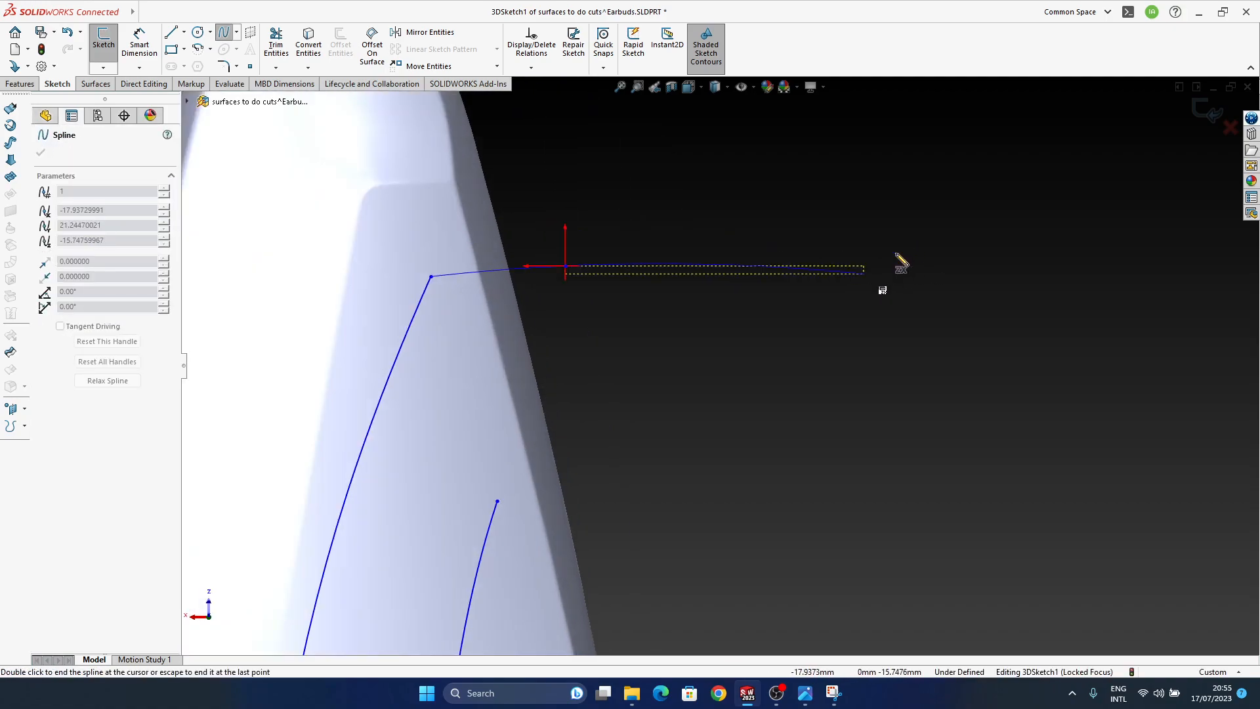
double_click(835, 267)
drag(569, 272, 606, 267)
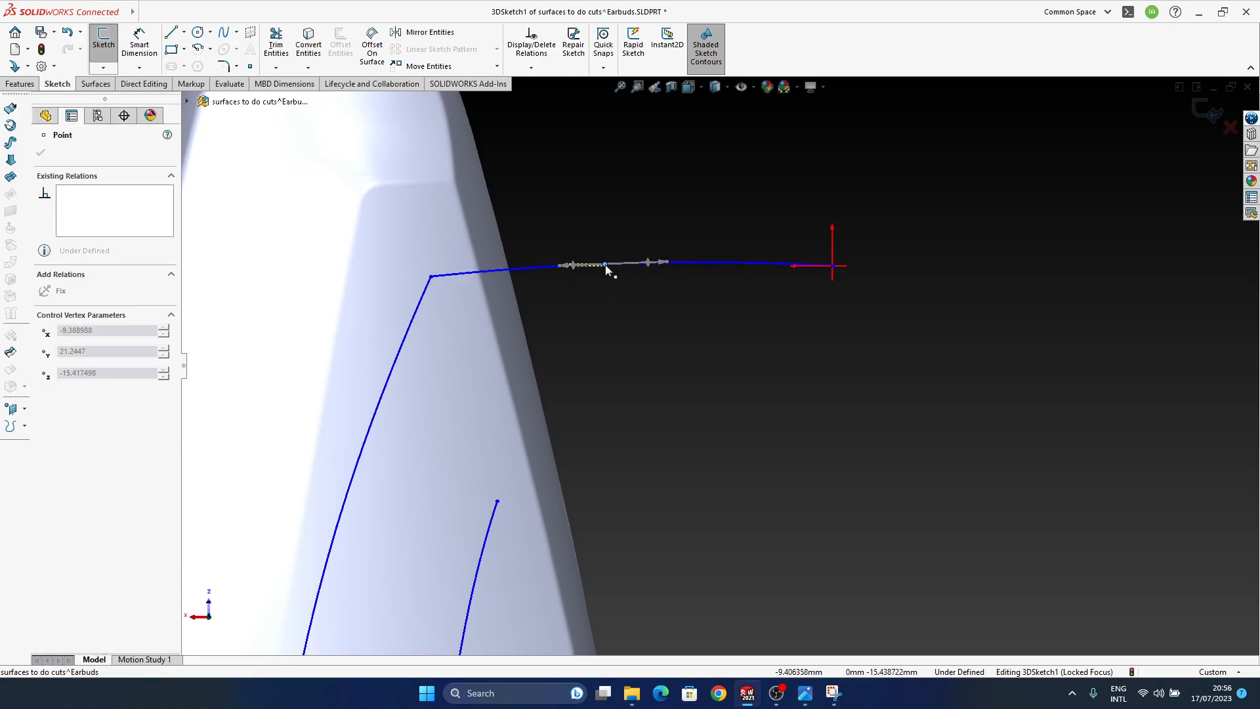
click(626, 292)
scroll(569, 330, up, 3)
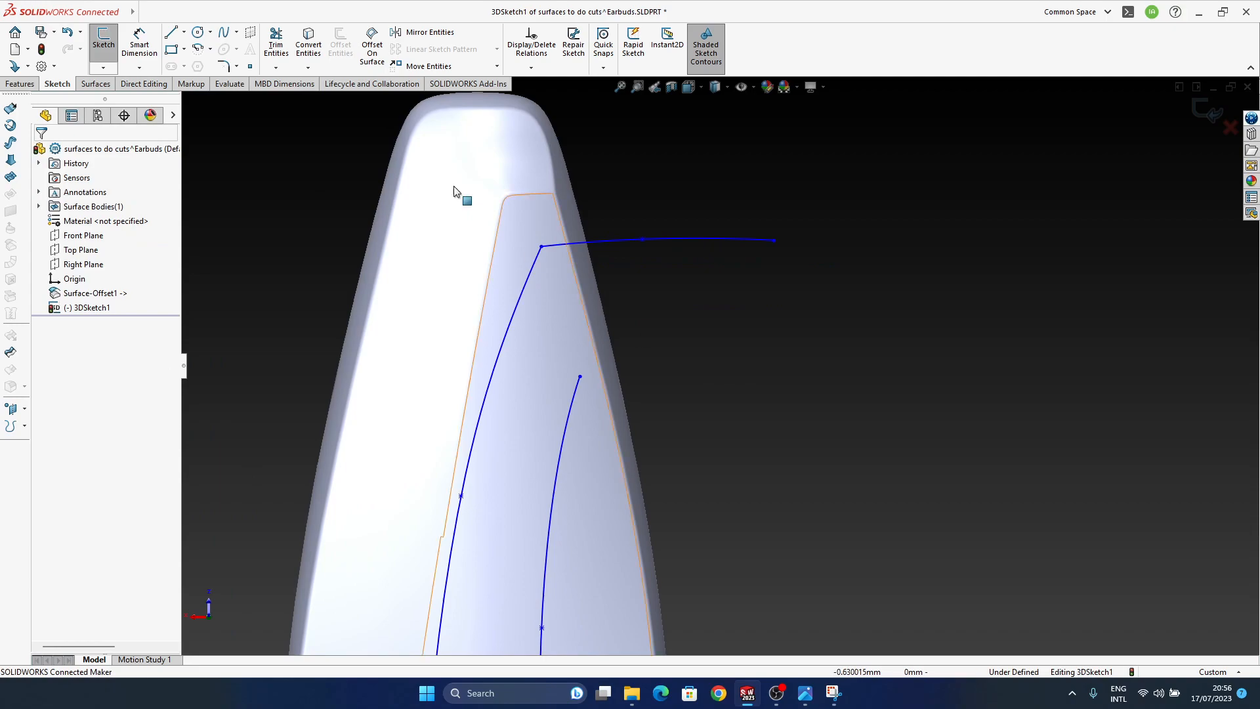
Draw a three-point spline from the shorter side spline's narrow end past the body's edge, with its middle point at about X -11.08, Z -22.12 mm.
click(580, 378)
click(659, 358)
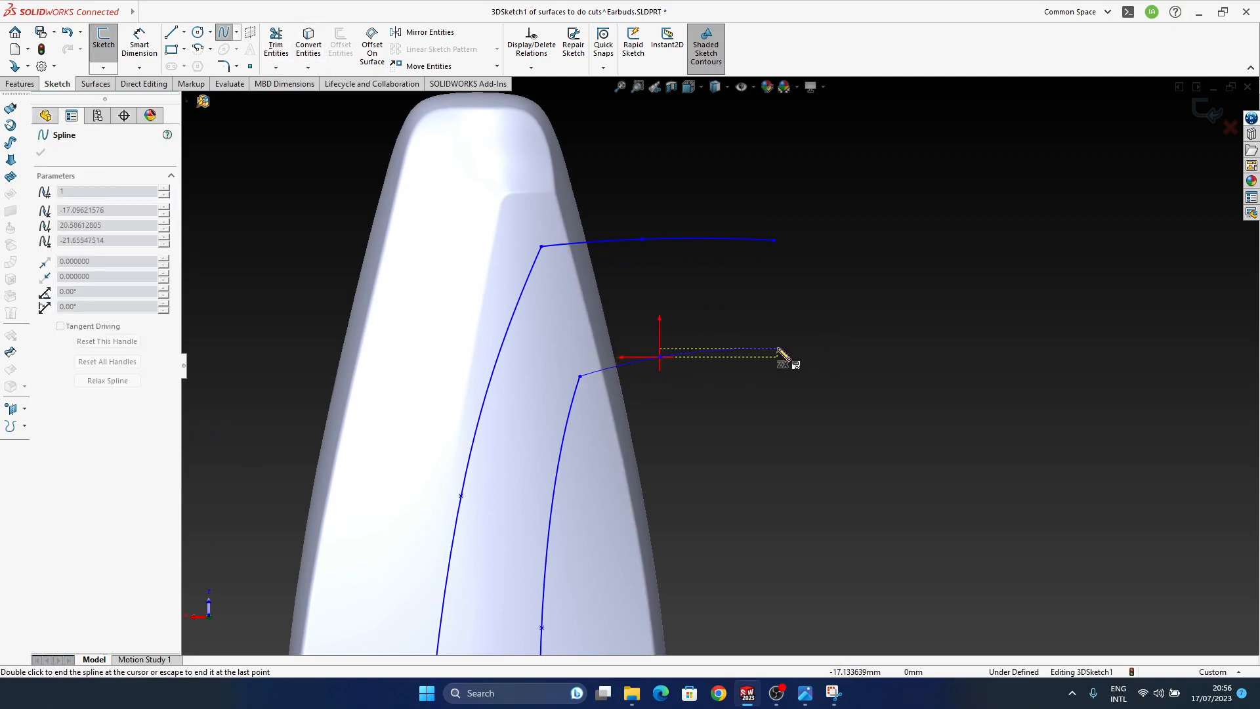
click(783, 348)
key(Escape)
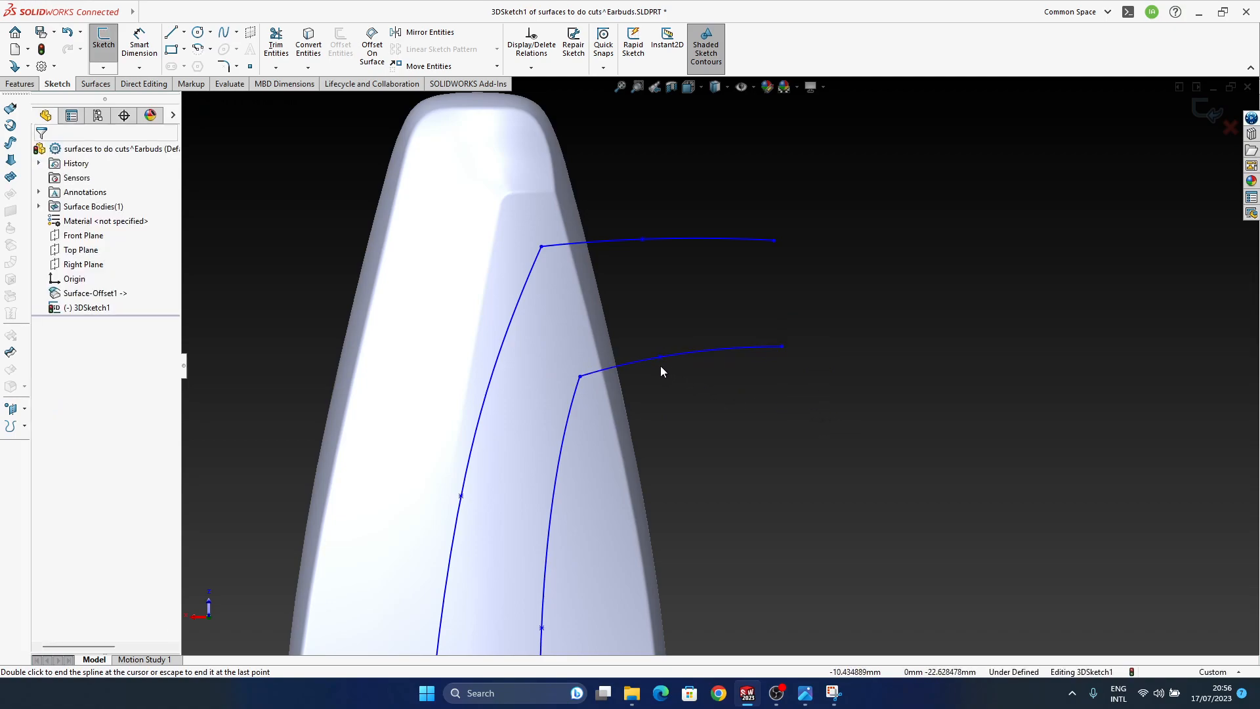
scroll(721, 340, down, 4)
click(722, 345)
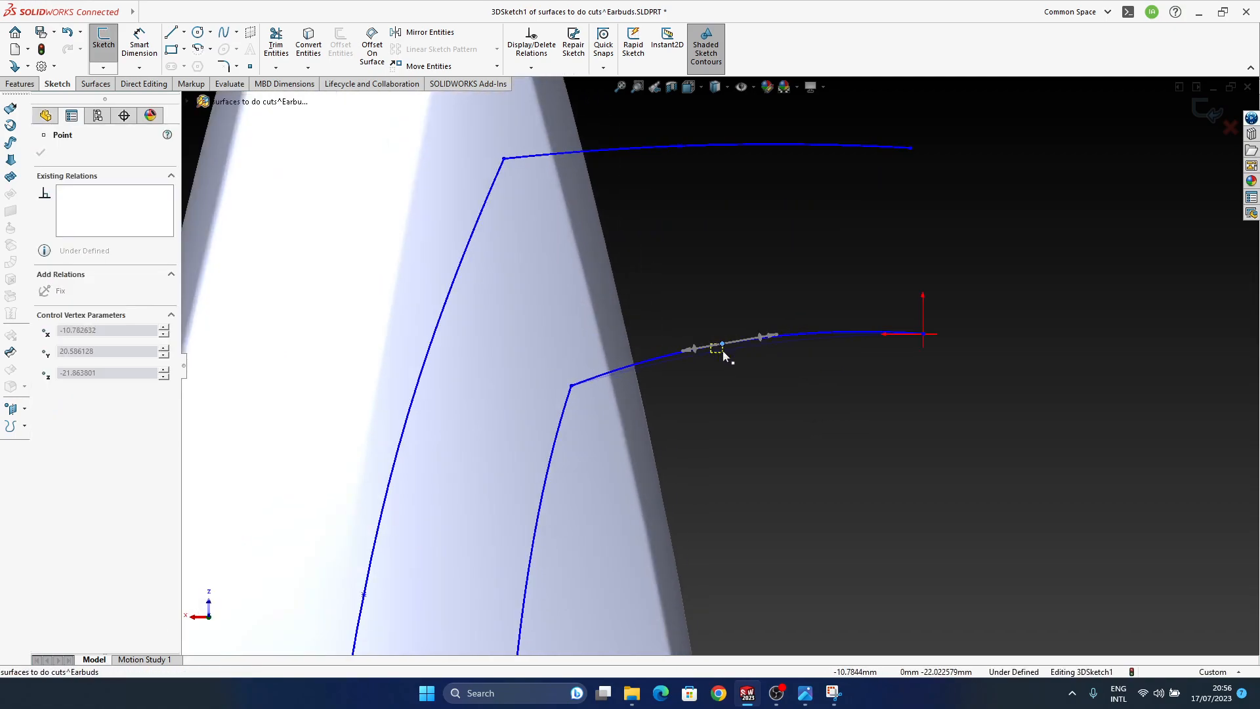
scroll(733, 356, up, 4)
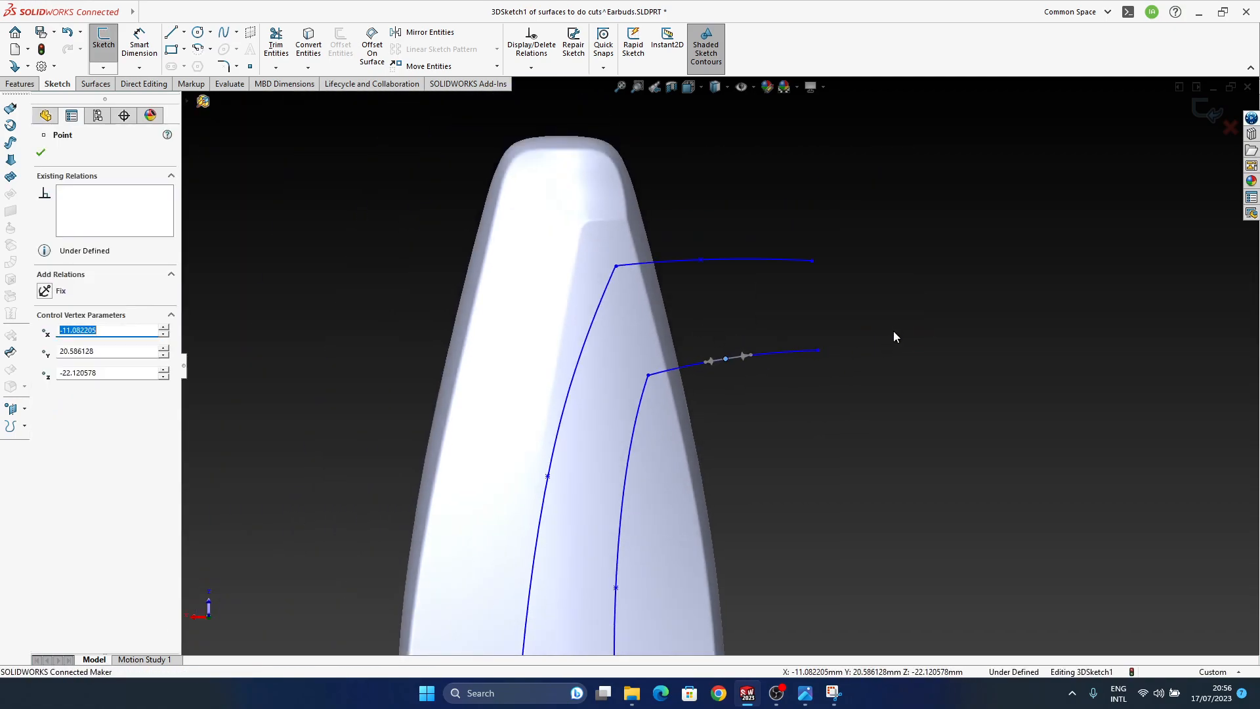
click(854, 386)
ctrl+middle_drag(671, 337, 690, 307)
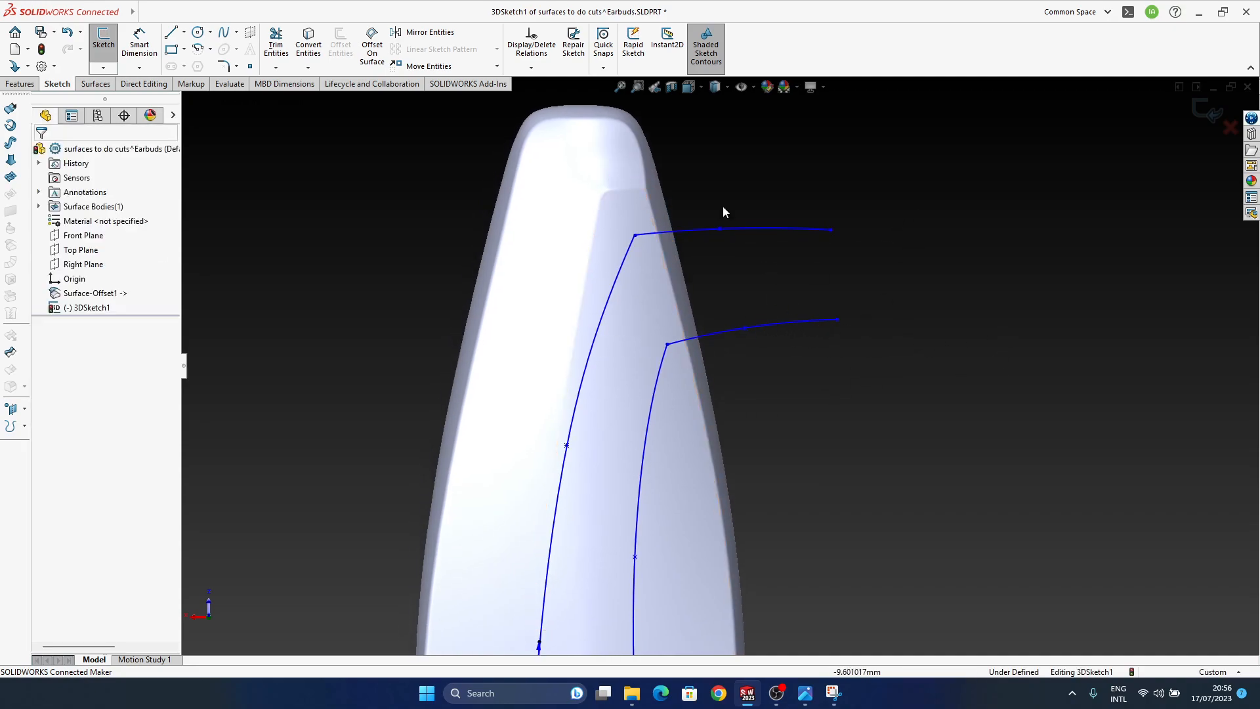
Display the body shaded with edges and compare the insert's outline with the reference earbud photo.
ctrl+middle_drag(706, 410, 679, 301)
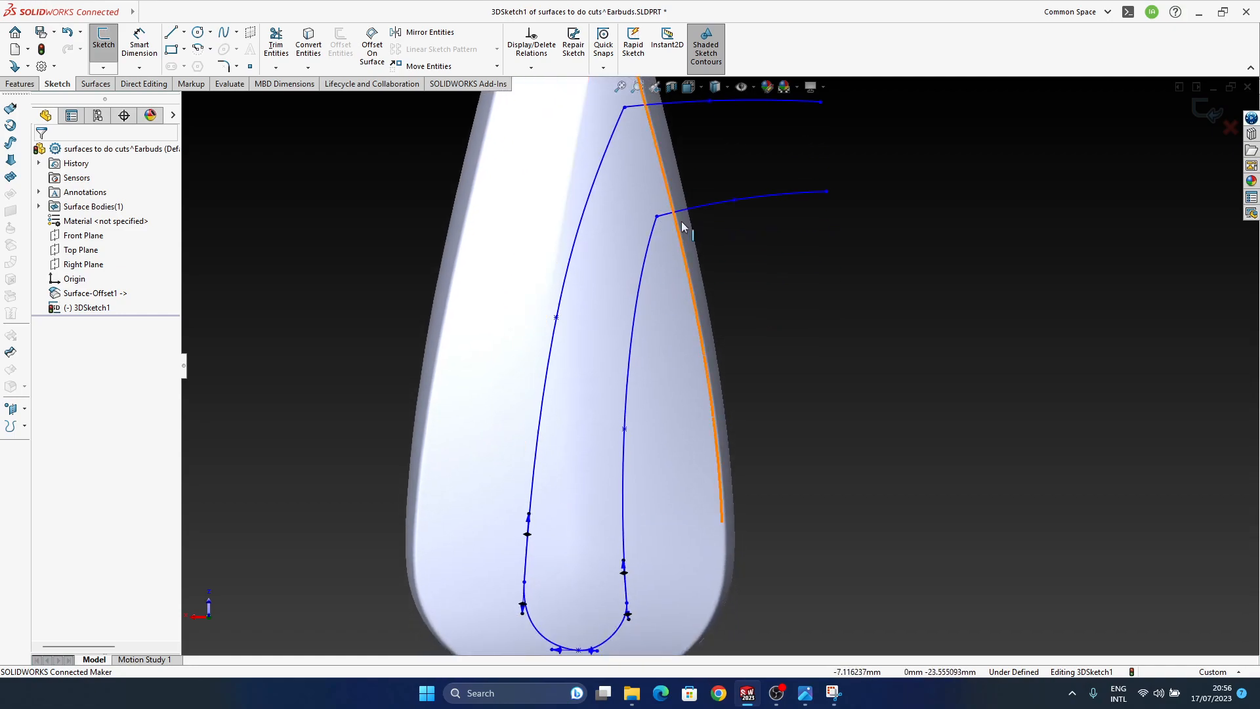
ctrl+middle_drag(666, 222, 776, 282)
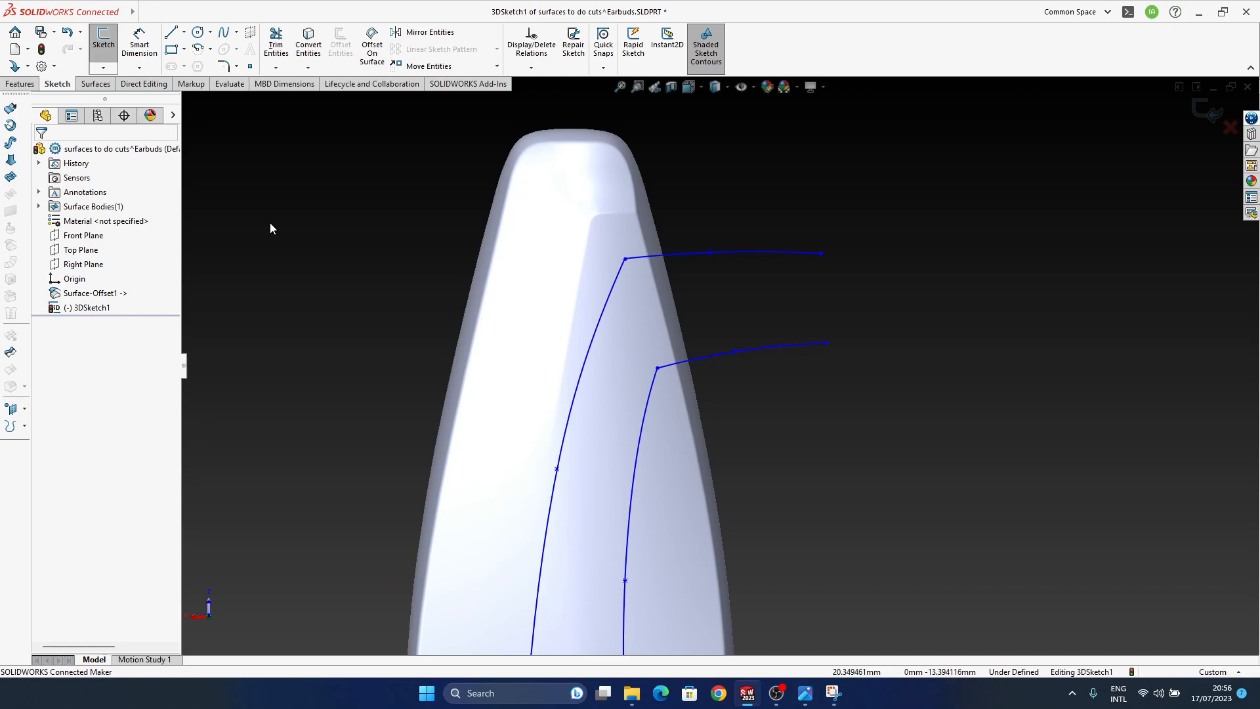
scroll(690, 418, up, 3)
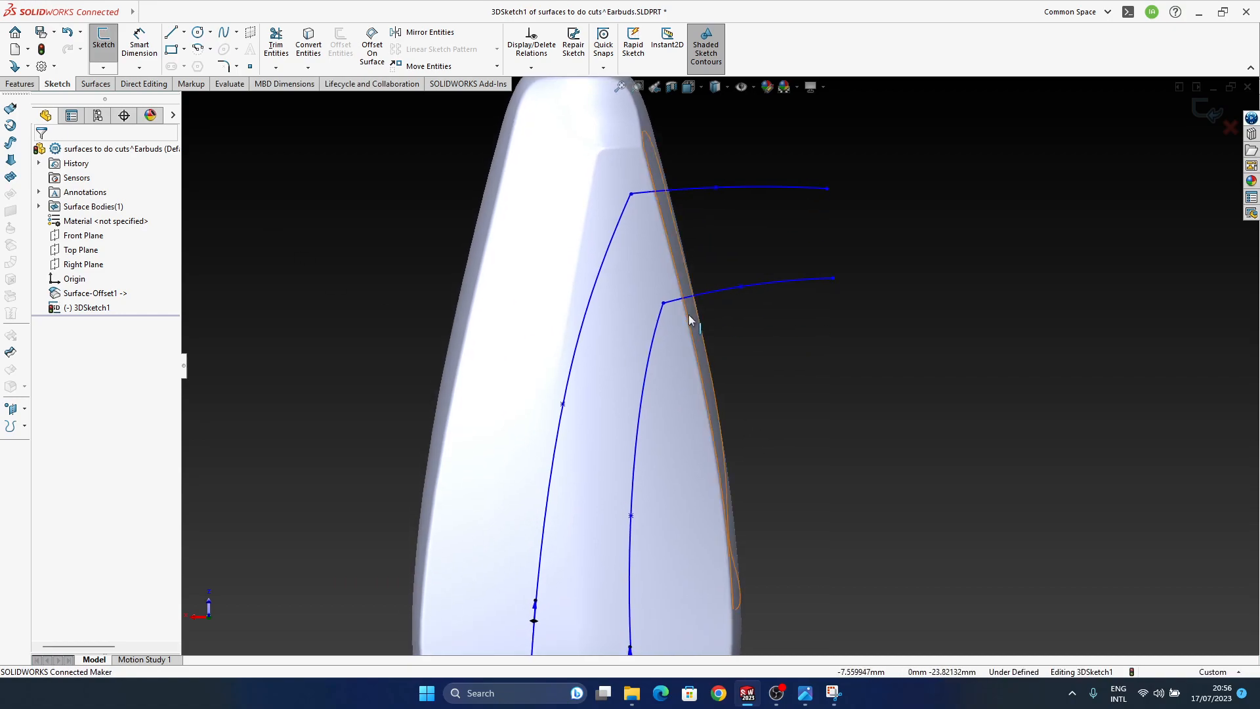
ctrl+middle_drag(698, 419, 712, 402)
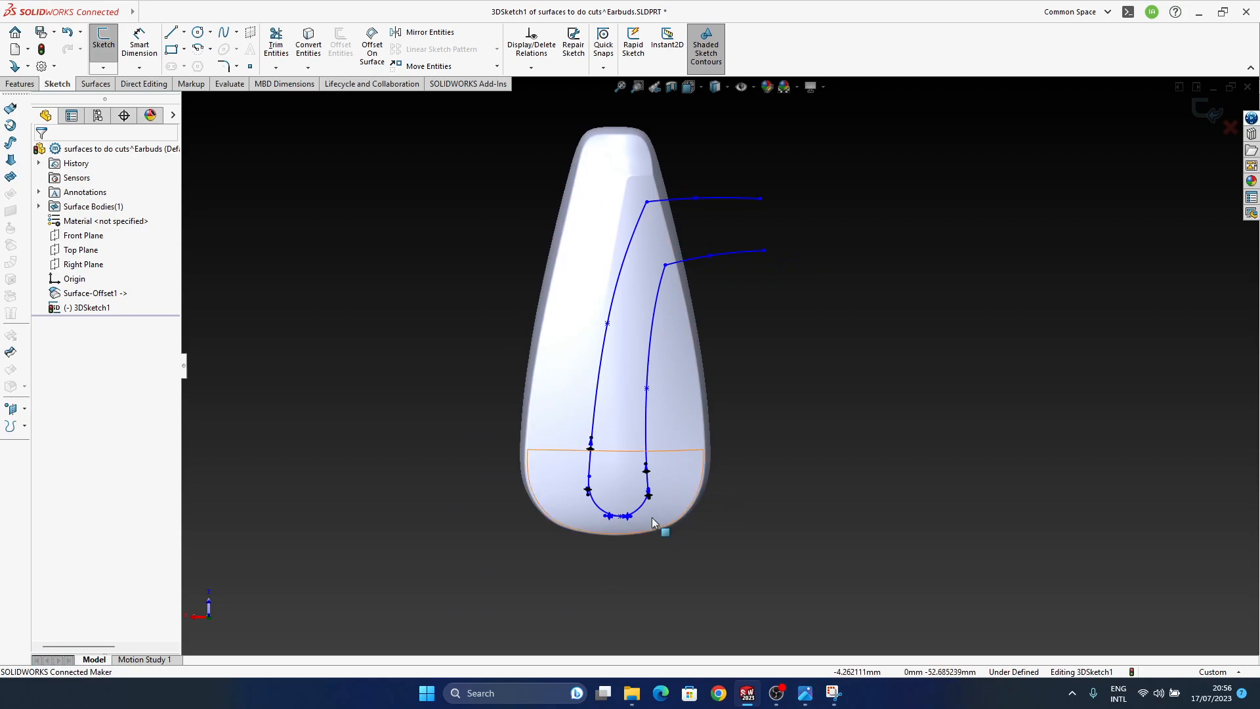
ctrl+middle_drag(707, 341, 718, 387)
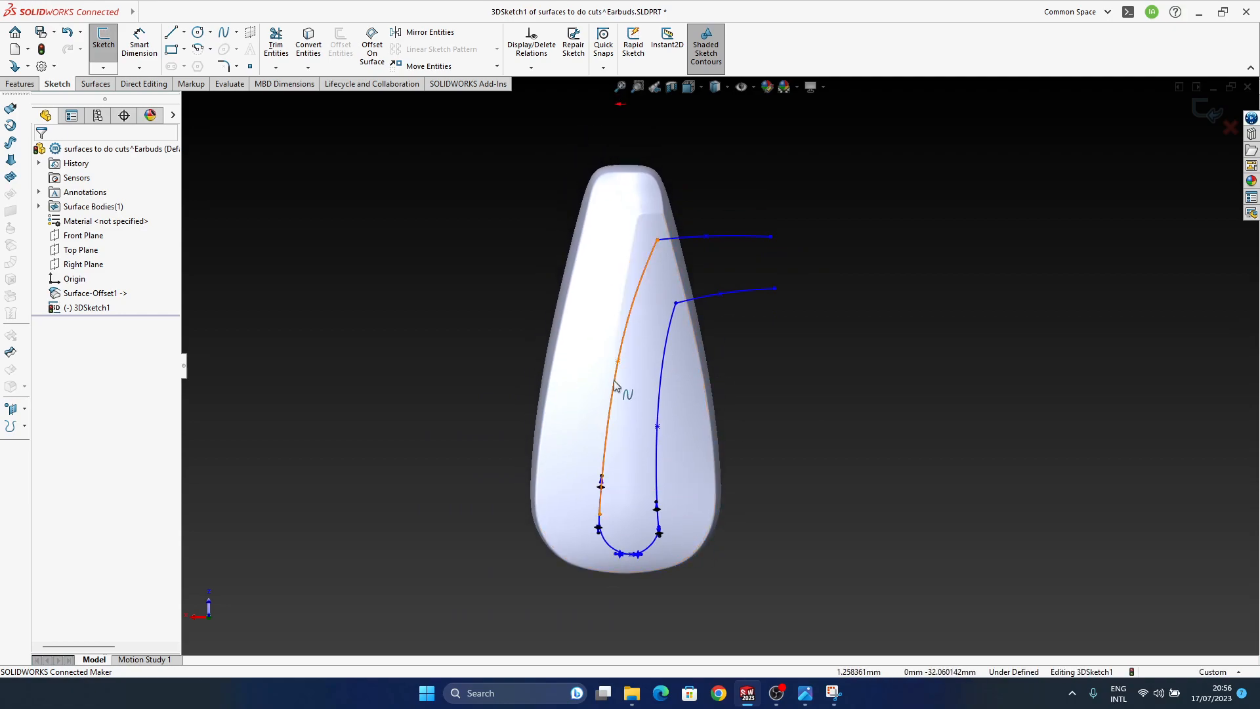
click(715, 87)
click(717, 107)
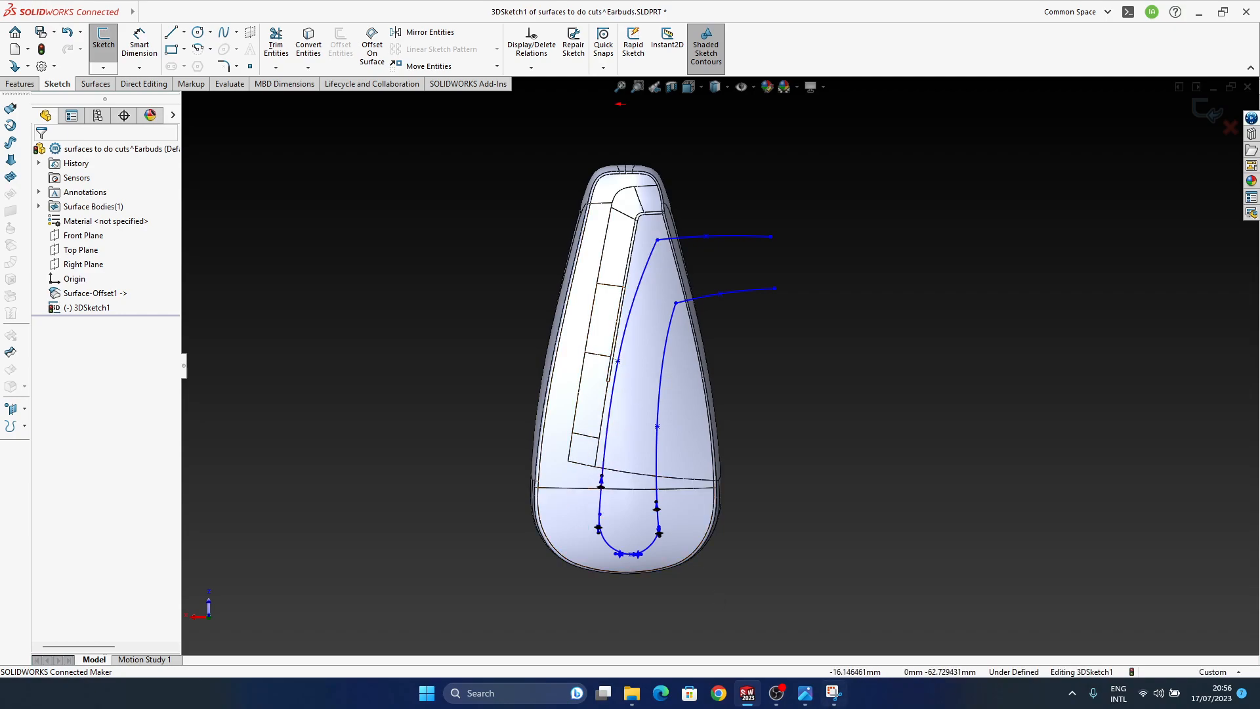
key(alt+Tab)
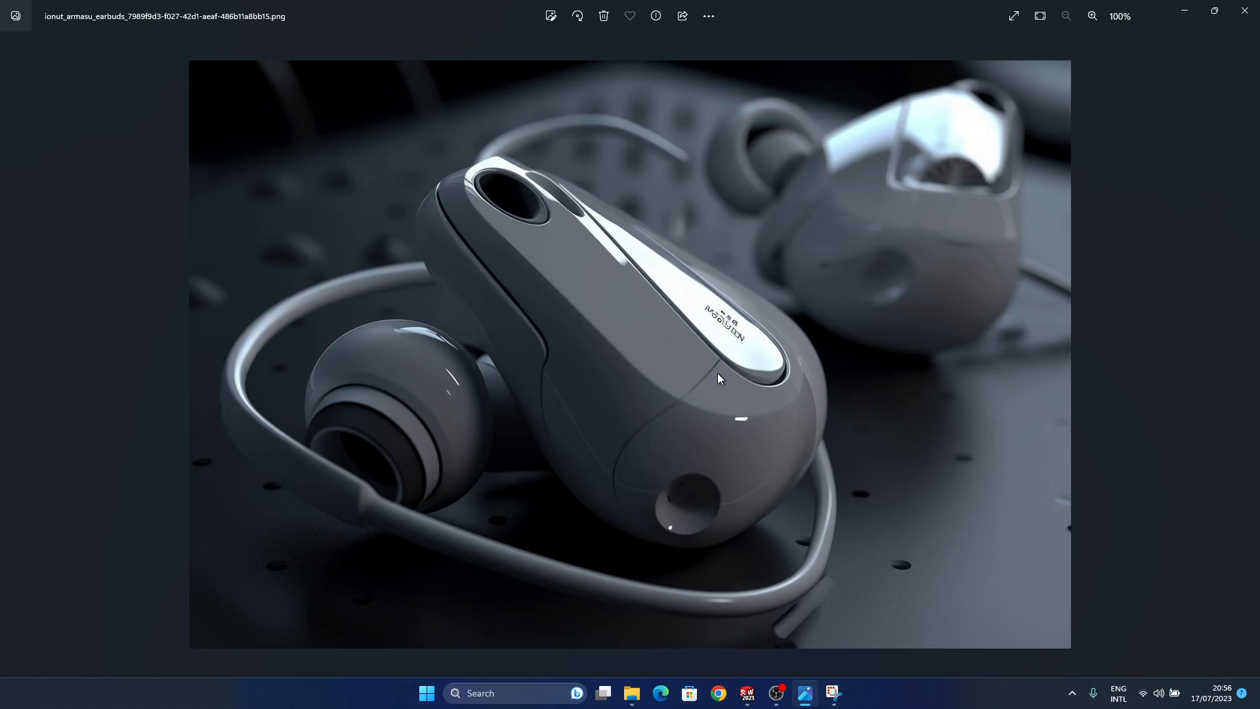
click(805, 693)
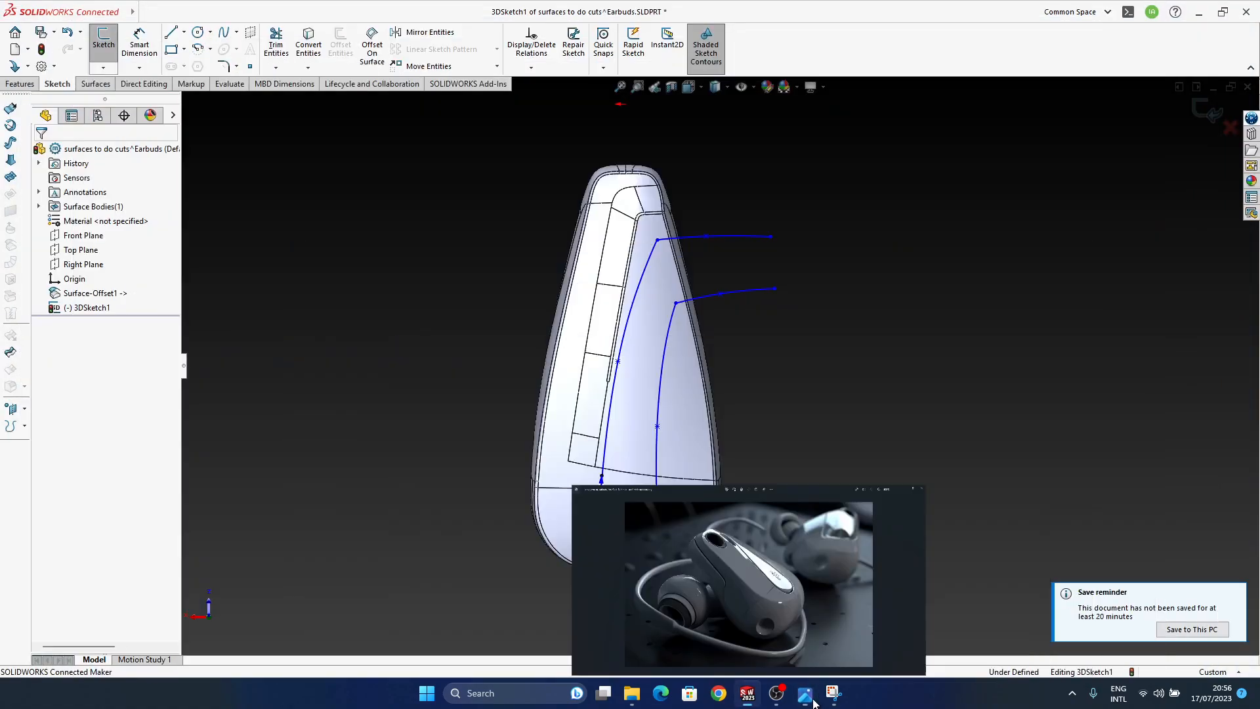
Try moving the longer side spline's middle point to about X 2.21, Z -35.21 mm, towards the body's inner edge line.
scroll(672, 338, down, 3)
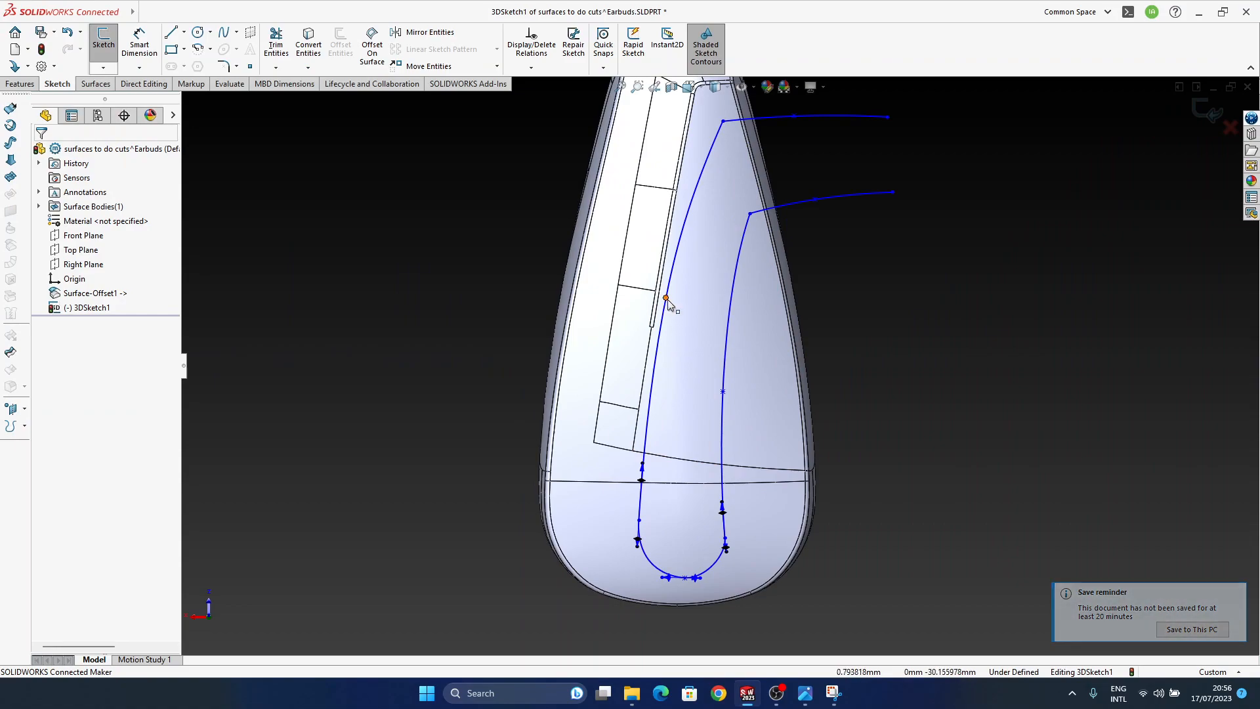
click(656, 328)
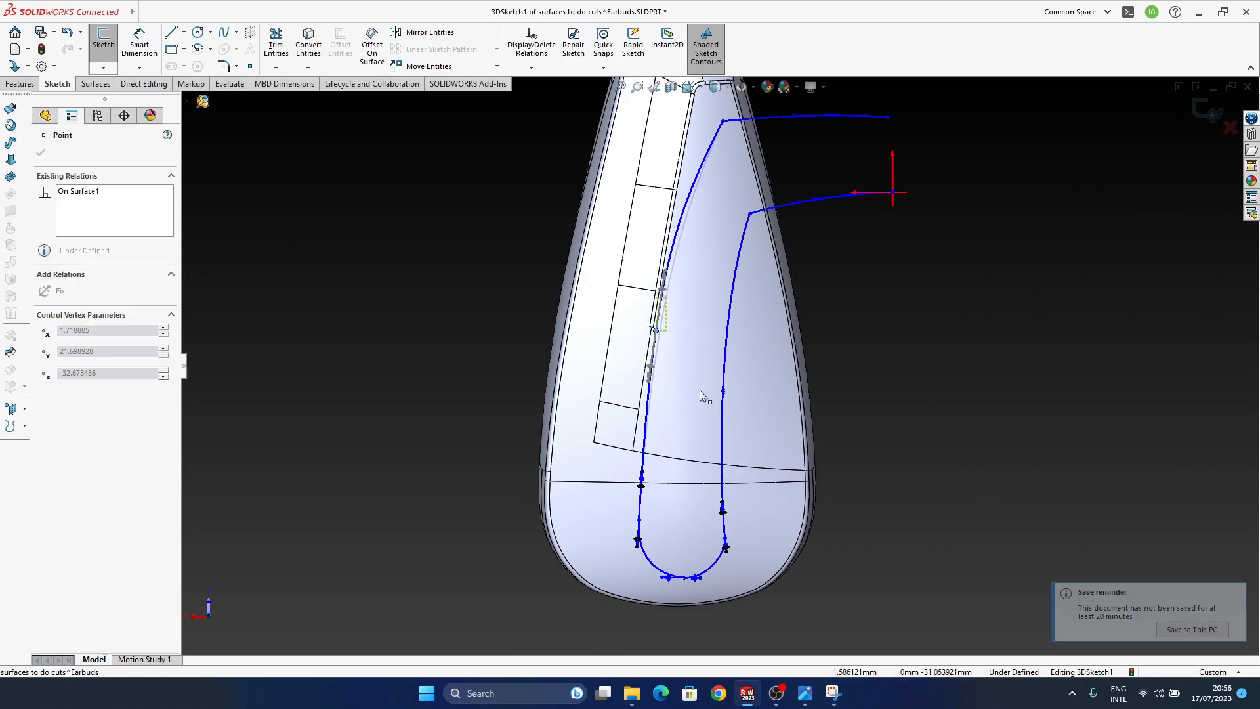
drag(700, 392, 713, 338)
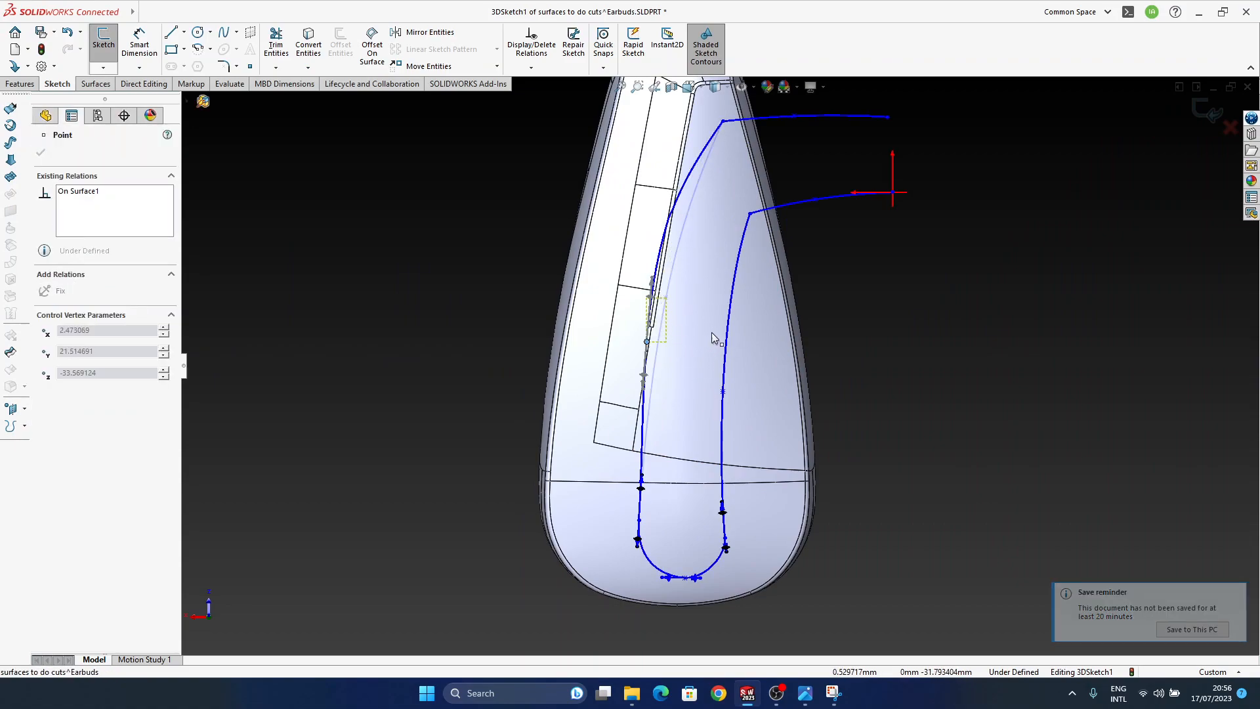
key(space)
click(690, 357)
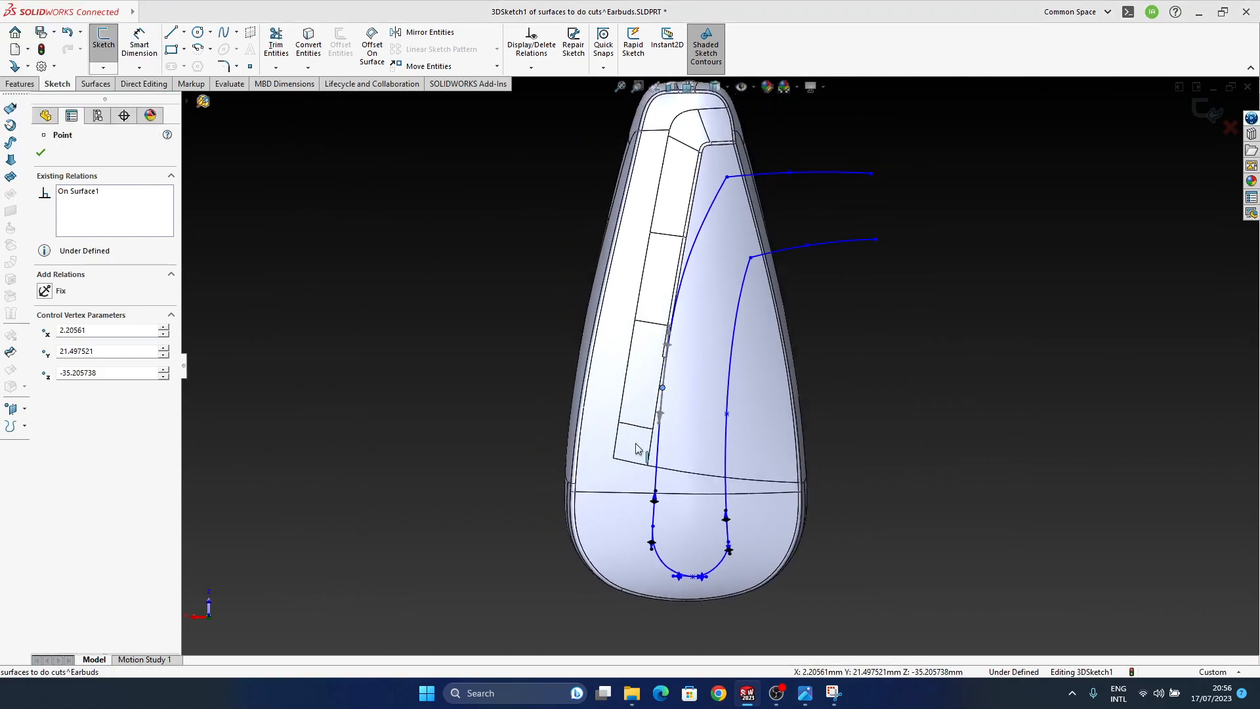
scroll(683, 408, down, 3)
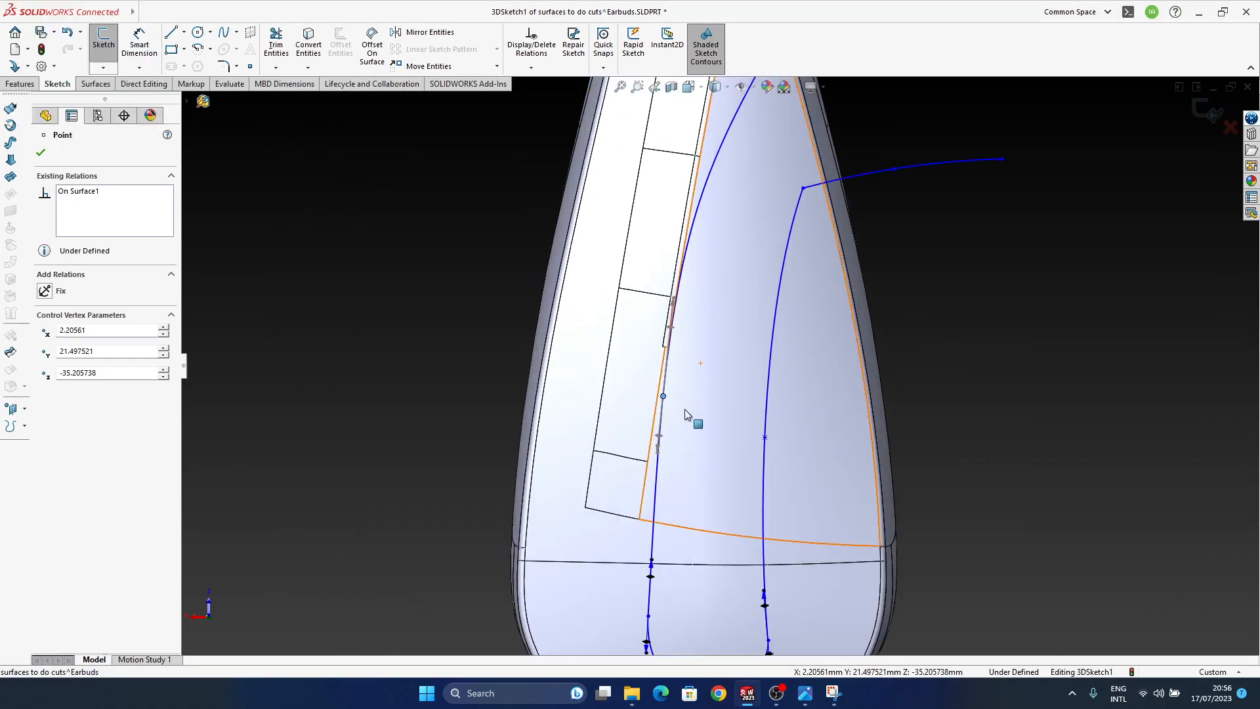
key(space)
click(688, 432)
scroll(675, 414, up, 3)
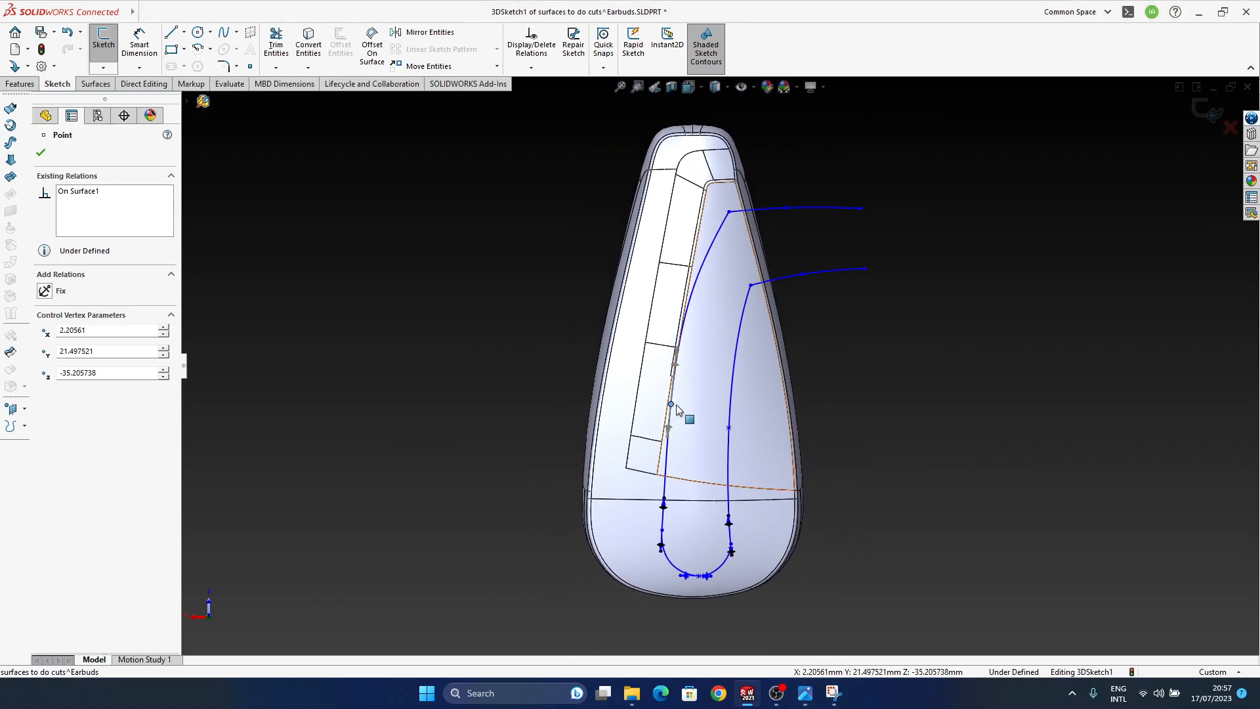
Try repositioning the longer side spline's middle point again along the inner edge line, and undo its moves.
scroll(676, 439, down, 3)
ctrl+middle_drag(676, 438, 678, 383)
drag(670, 360, 640, 373)
drag(735, 316, 629, 346)
drag(687, 447, 639, 316)
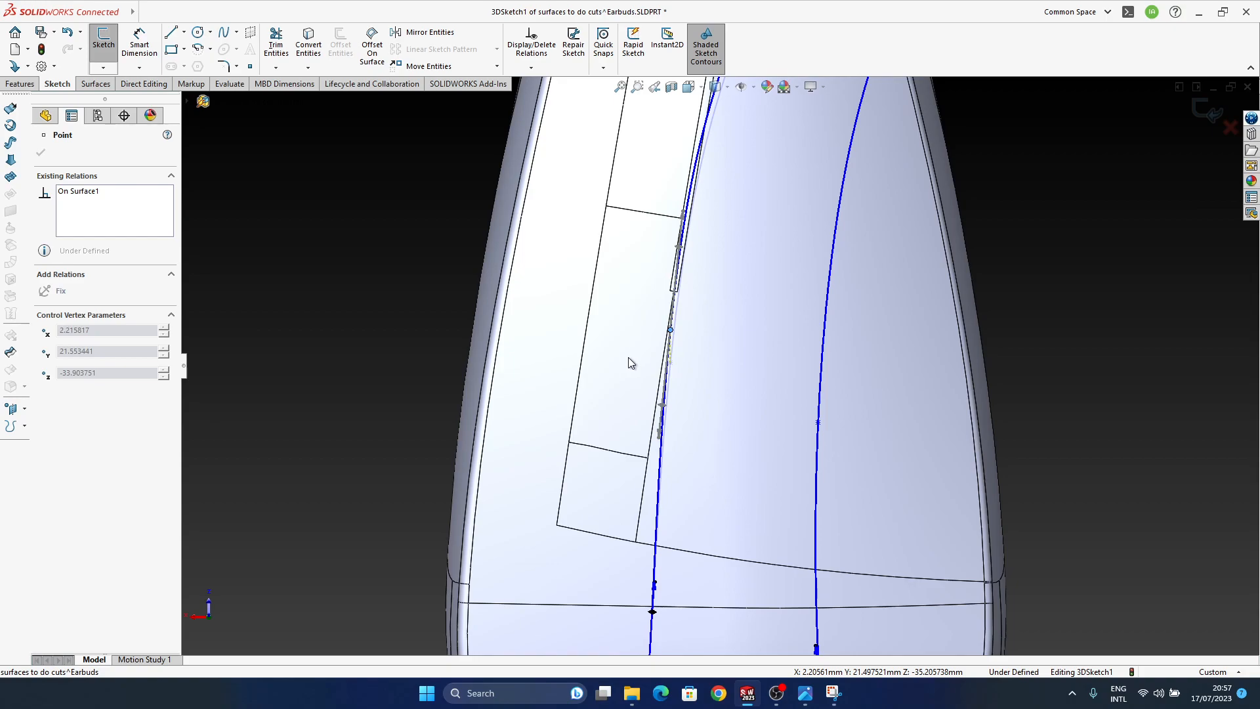
drag(613, 365, 653, 259)
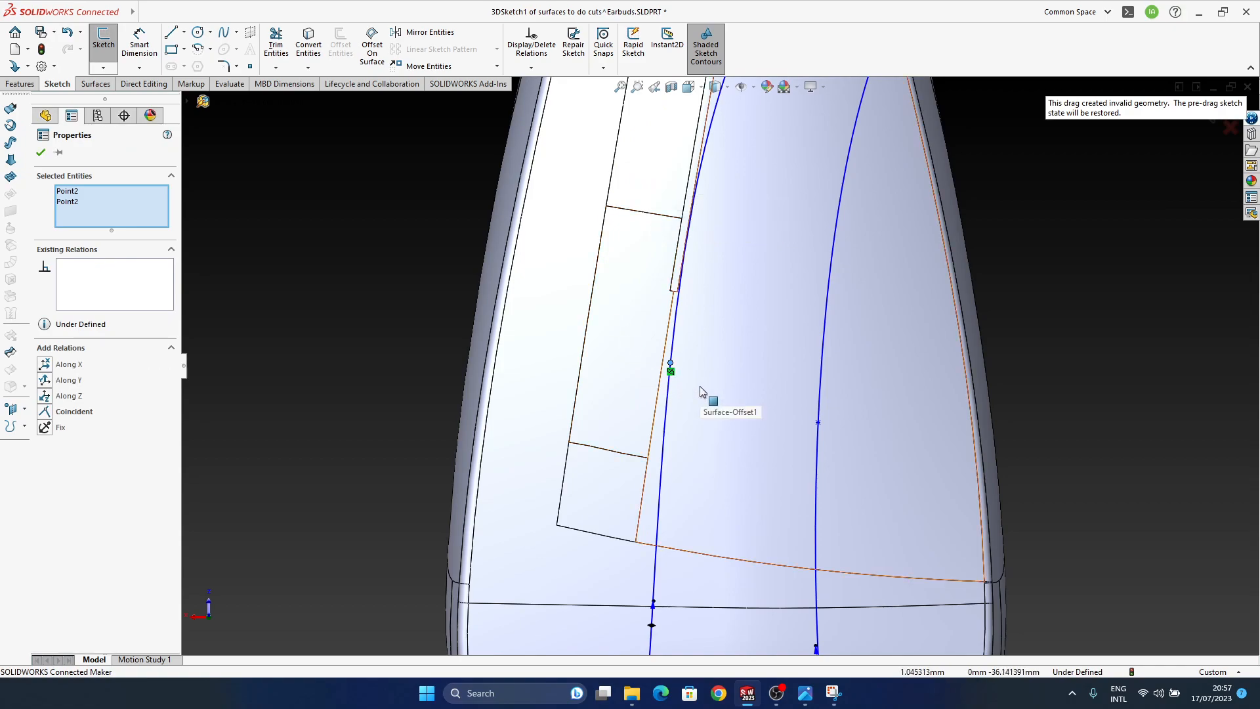
scroll(699, 387, up, 5)
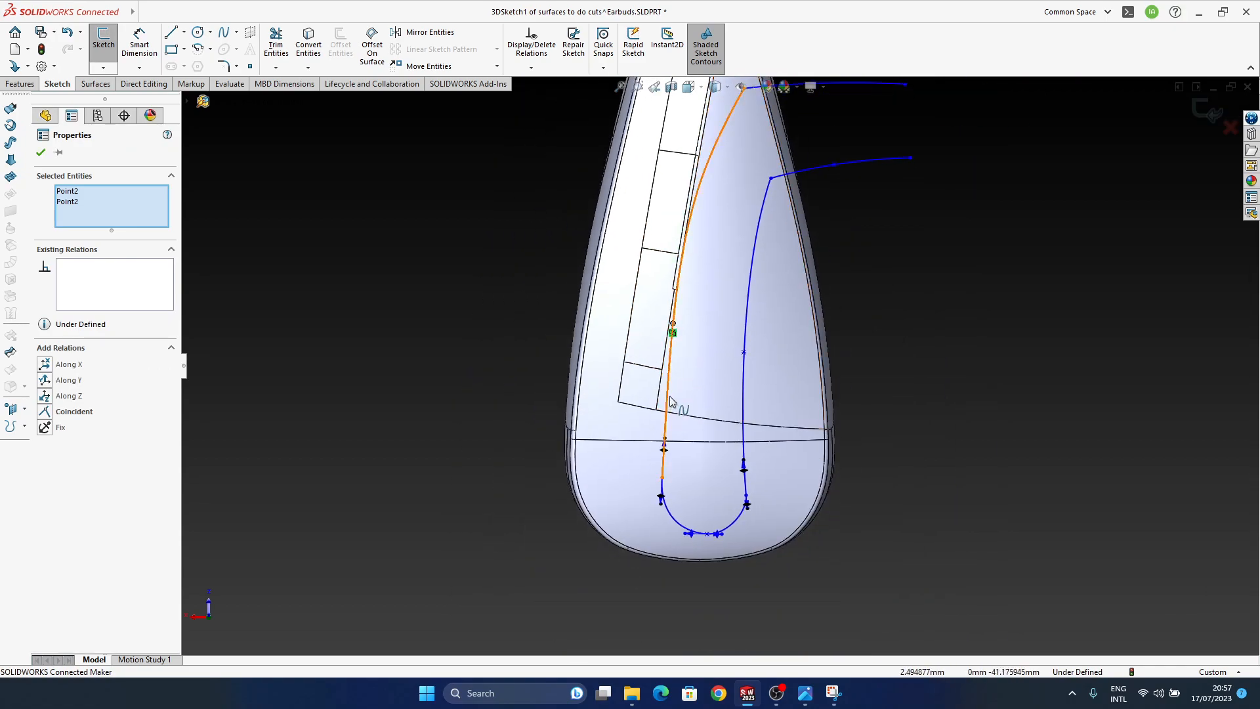
click(669, 384)
key(ctrl+z)
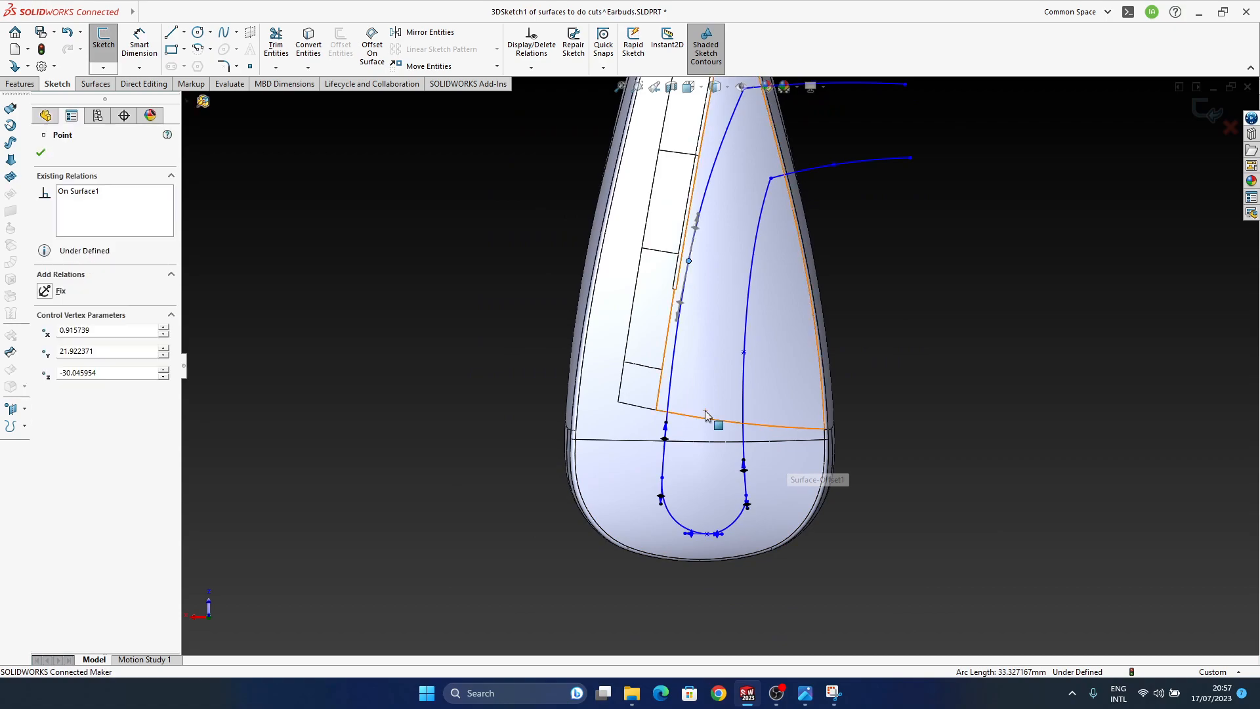
Delete the longer side spline between its narrow-end extension and the rounded end.
click(940, 309)
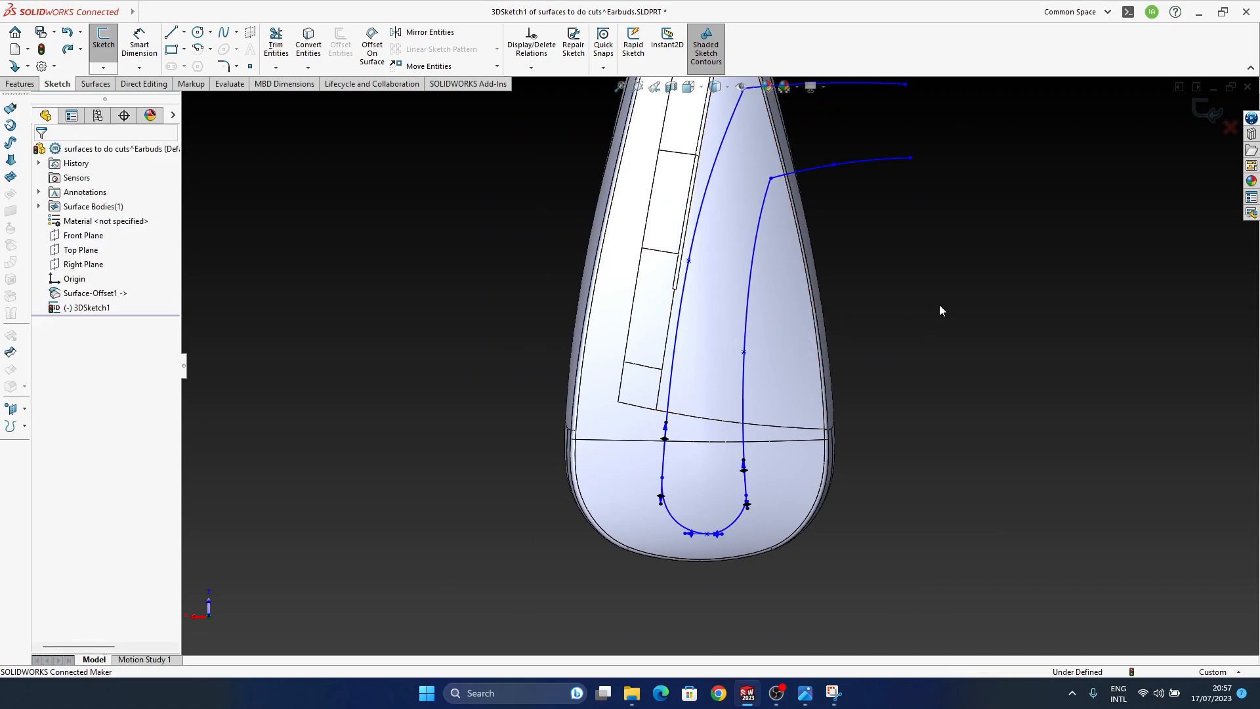
click(718, 161)
key(Delete)
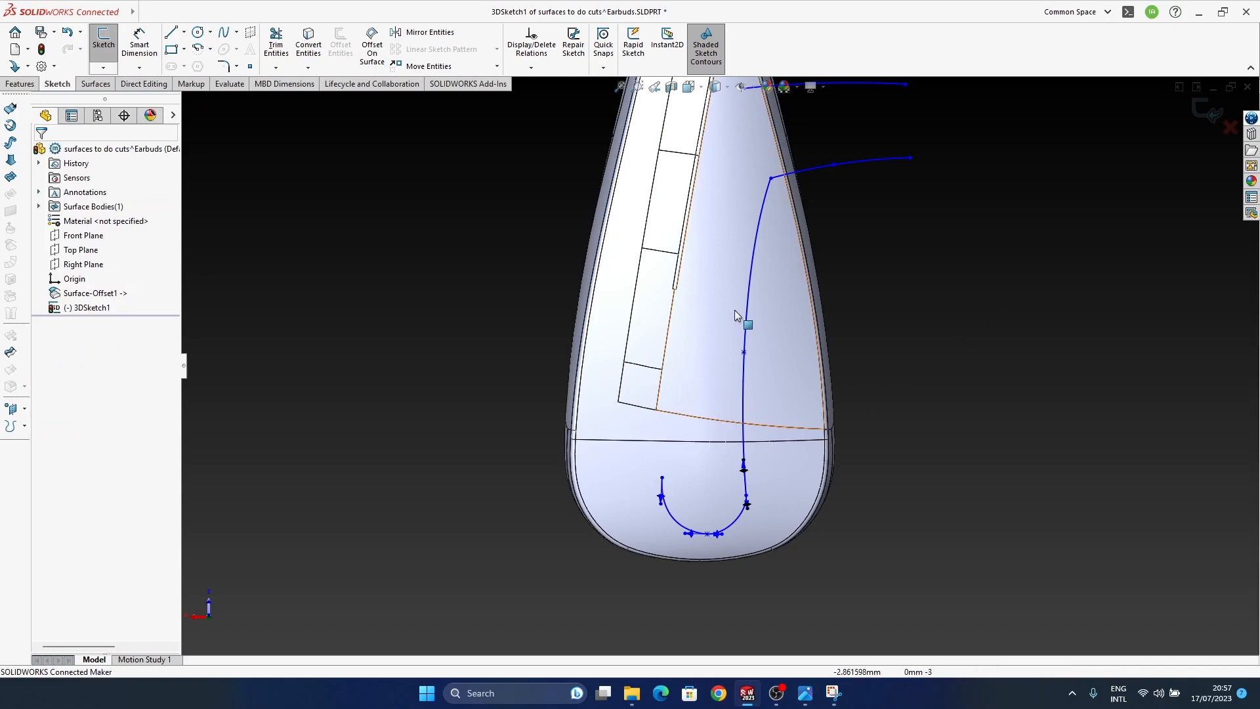
Draw a three-point Spline on Surface from the upper extension's inner end down towards the rounded end, with its middle point at about X 3.14, Z -33.98 mm.
ctrl+middle_drag(730, 322, 718, 380)
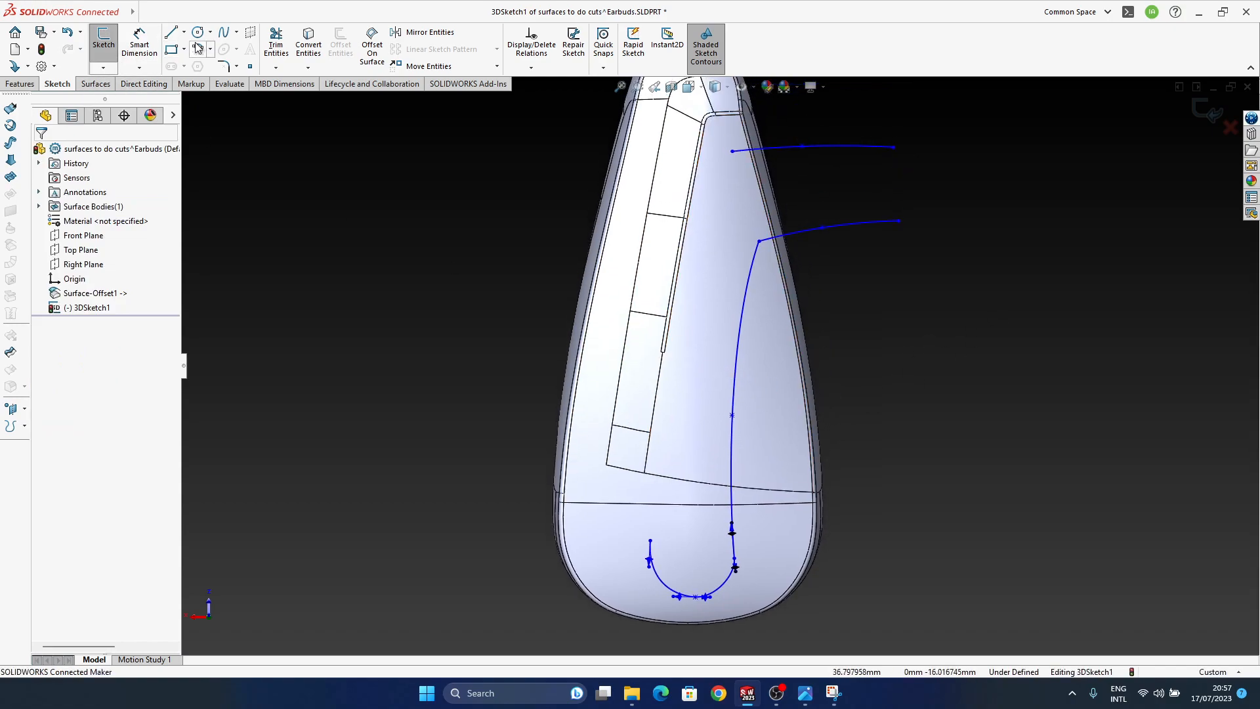
click(236, 33)
click(281, 79)
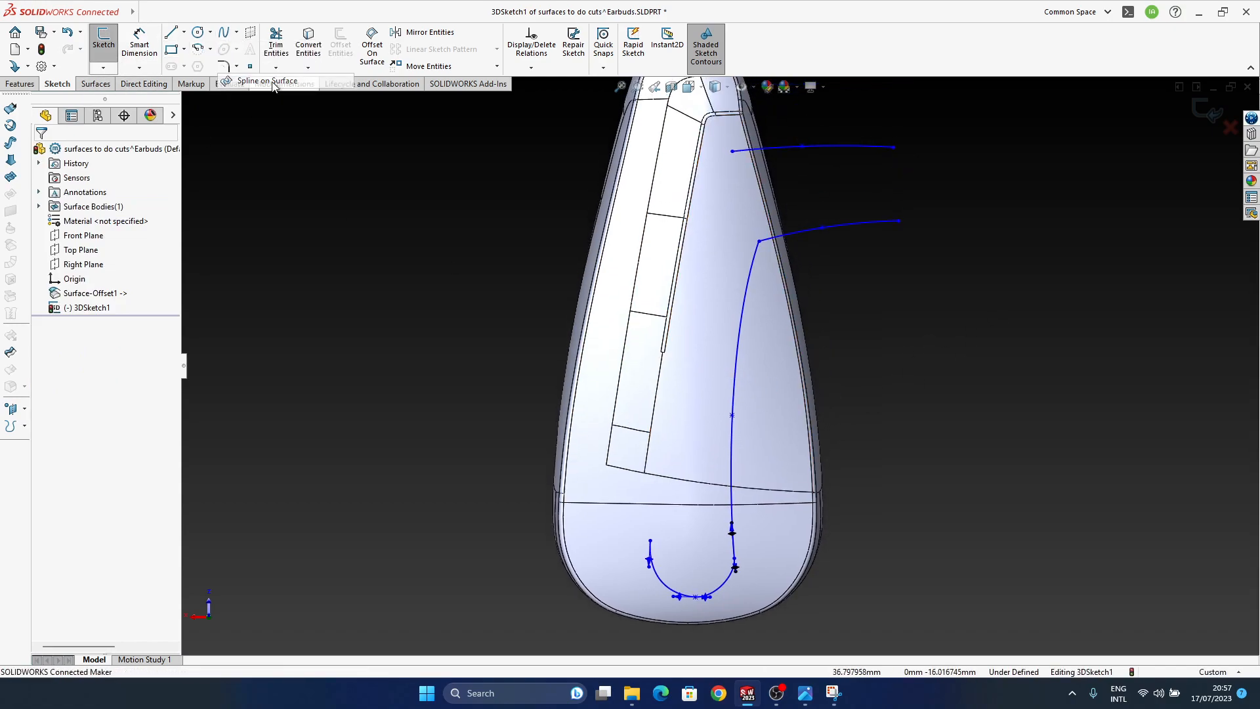
click(732, 150)
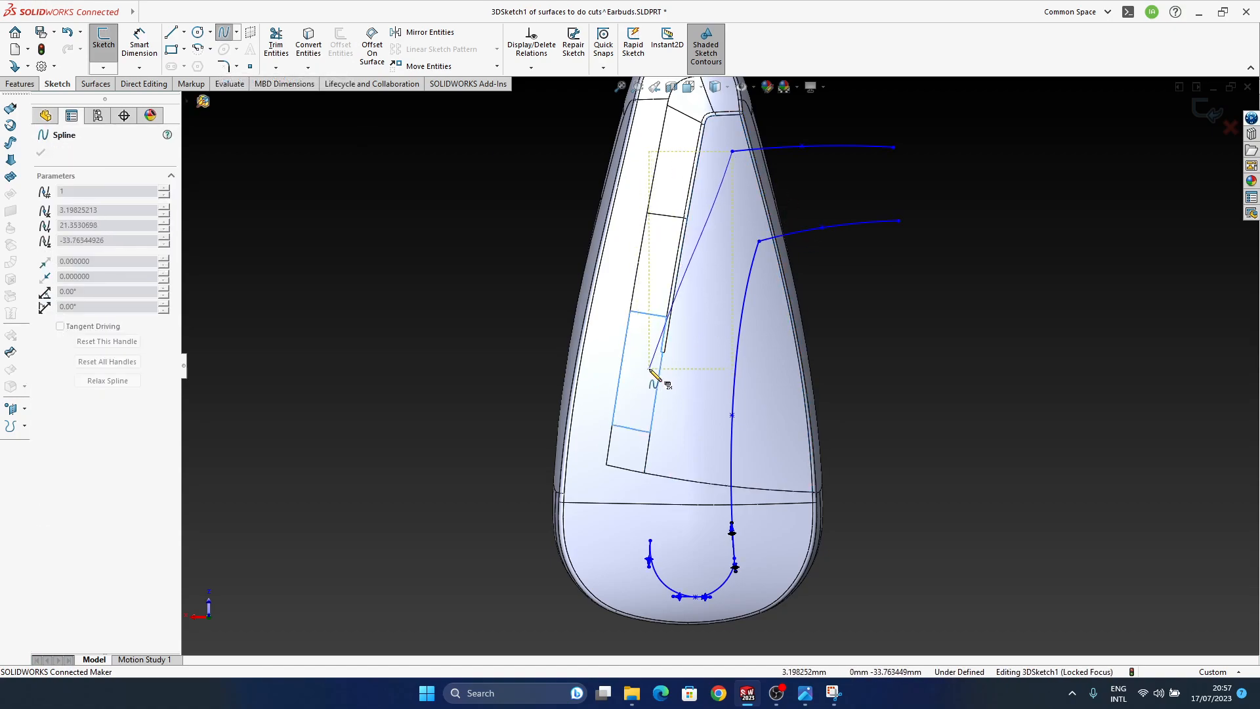
click(650, 372)
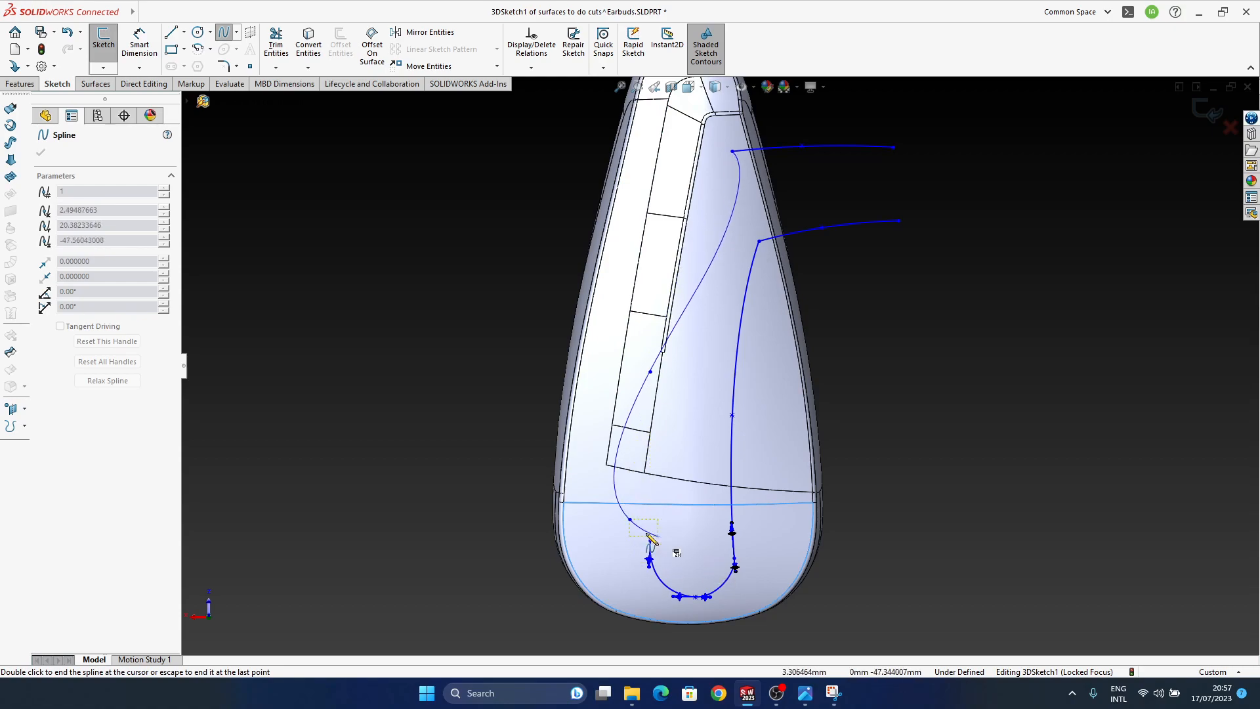
double_click(630, 519)
Move the new longer side spline's middle point to about X 3.07, Z -36.44 mm.
click(653, 392)
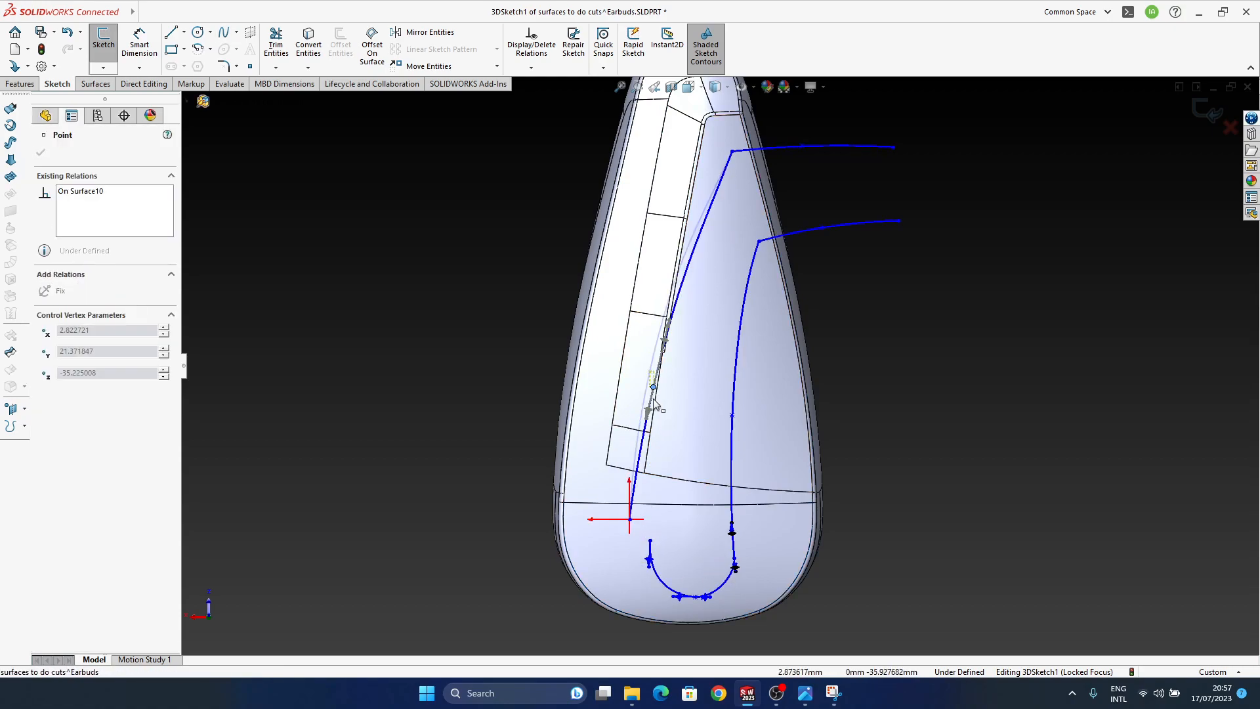
drag(653, 392, 653, 372)
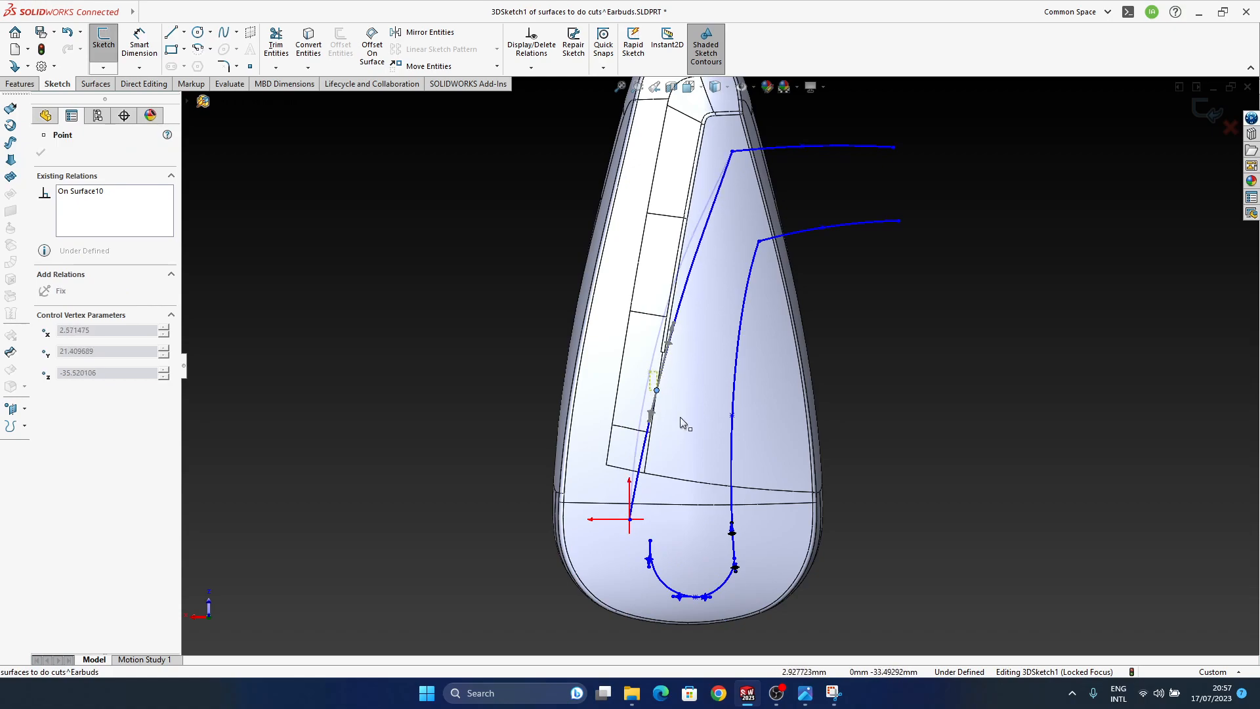
key(ctrl+z)
scroll(662, 381, down, 4)
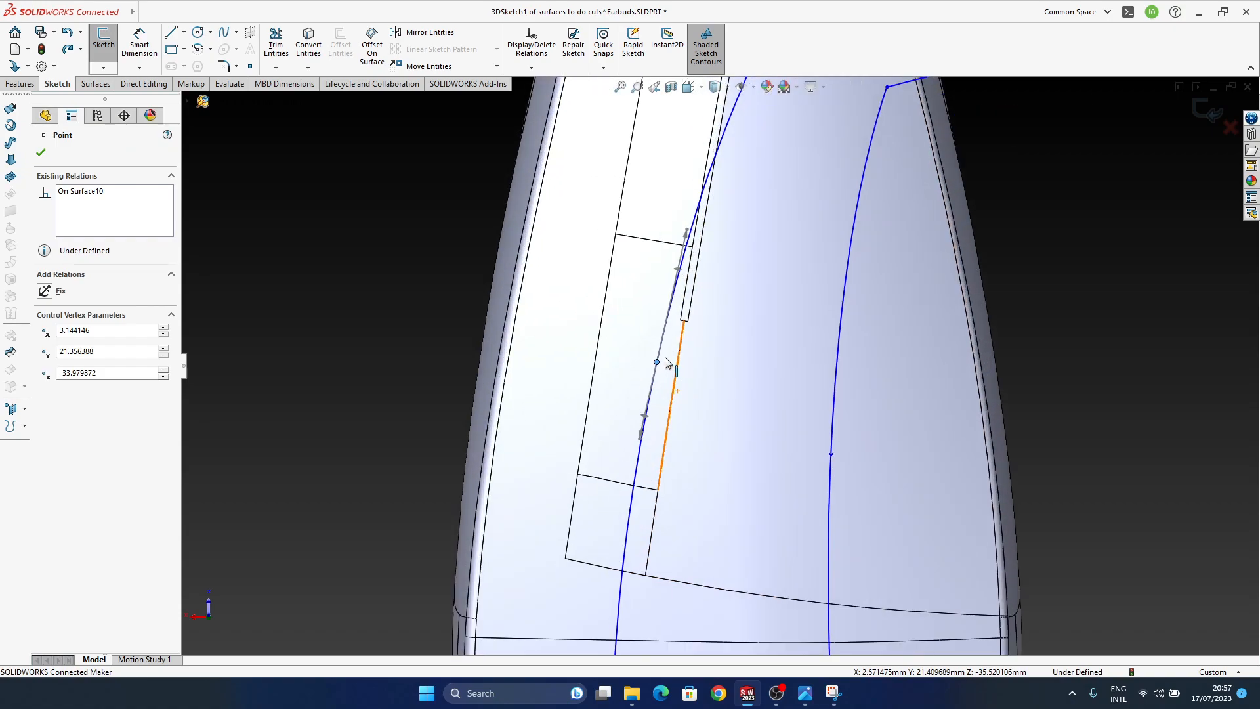
drag(656, 361, 659, 424)
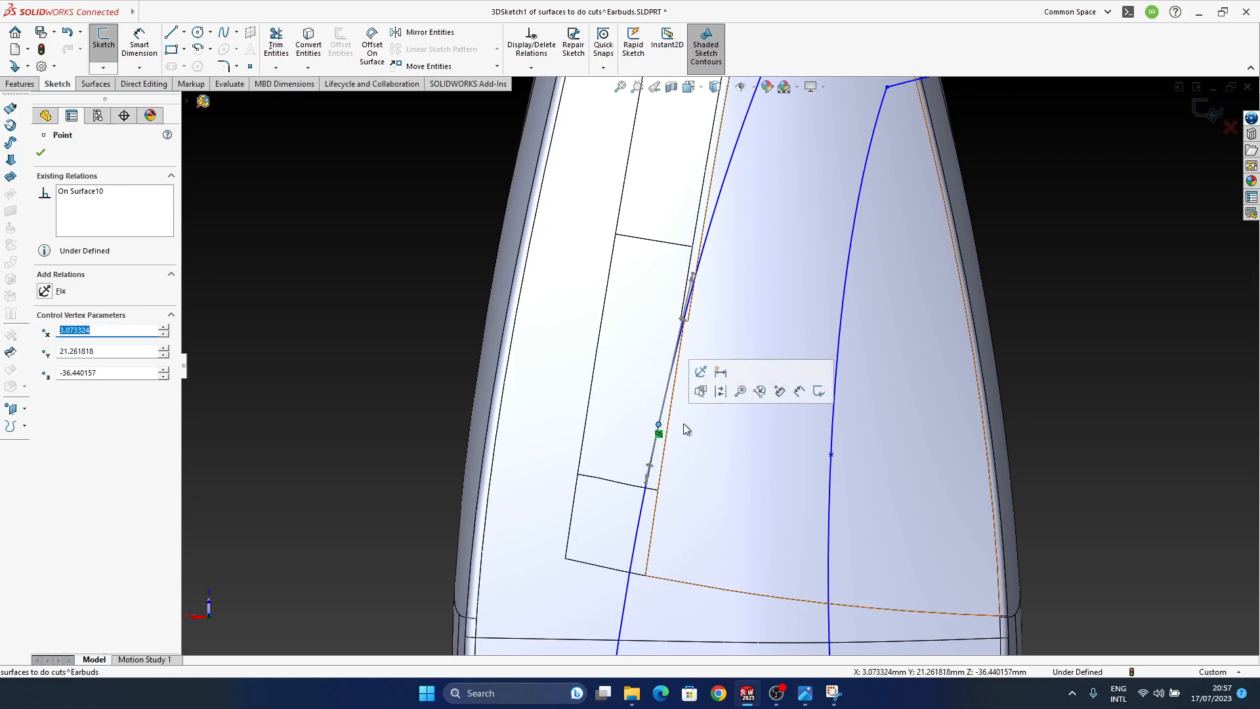
scroll(722, 420, up, 4)
click(917, 422)
Move the longer side spline's lower endpoint to about X 4.59, Z -49.34 mm.
drag(659, 542, 654, 569)
middle_drag(925, 438, 828, 351)
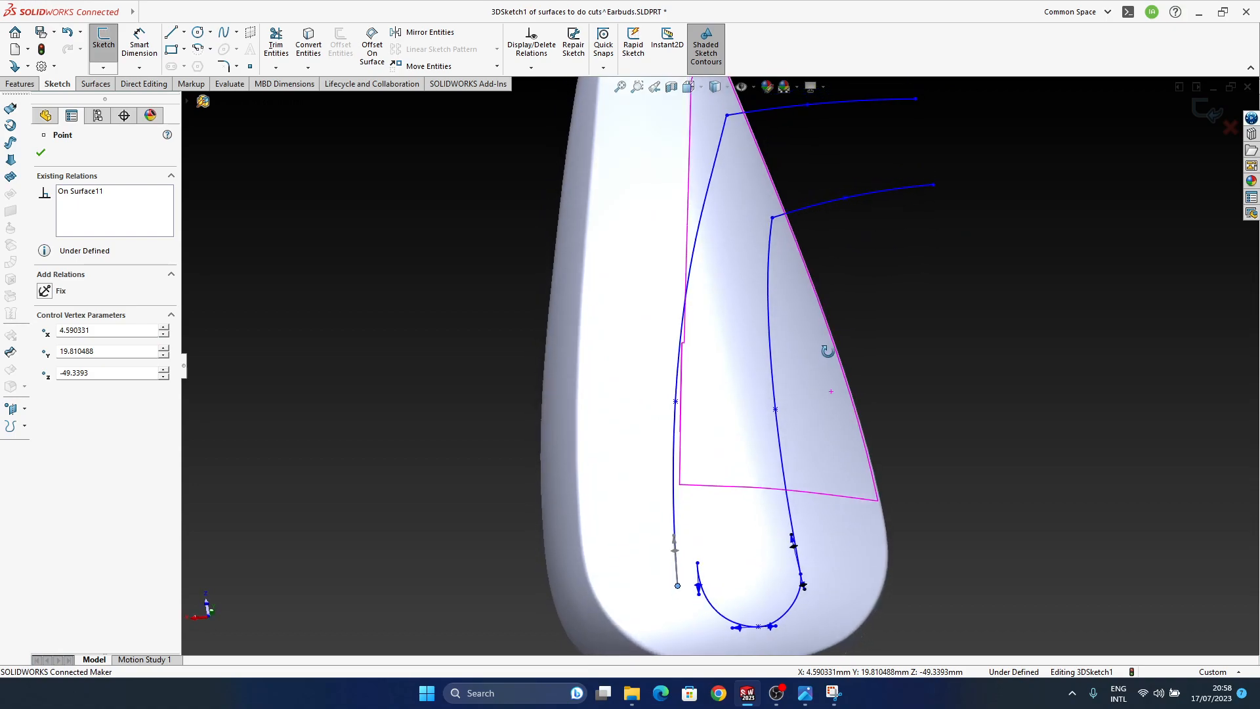
click(984, 352)
Orient the view square to the XZ plane and attach the rounded end spline's open end to the longer side spline's lower endpoint.
middle_drag(835, 494, 818, 441)
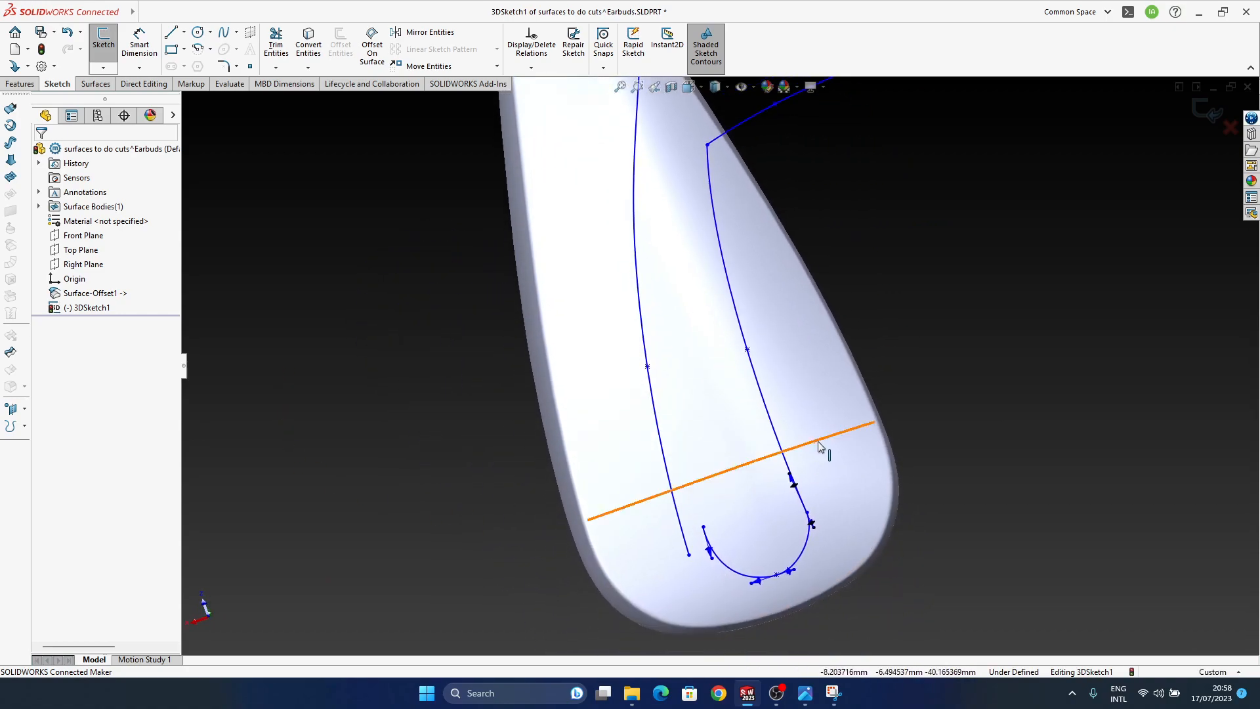
key(space)
click(644, 481)
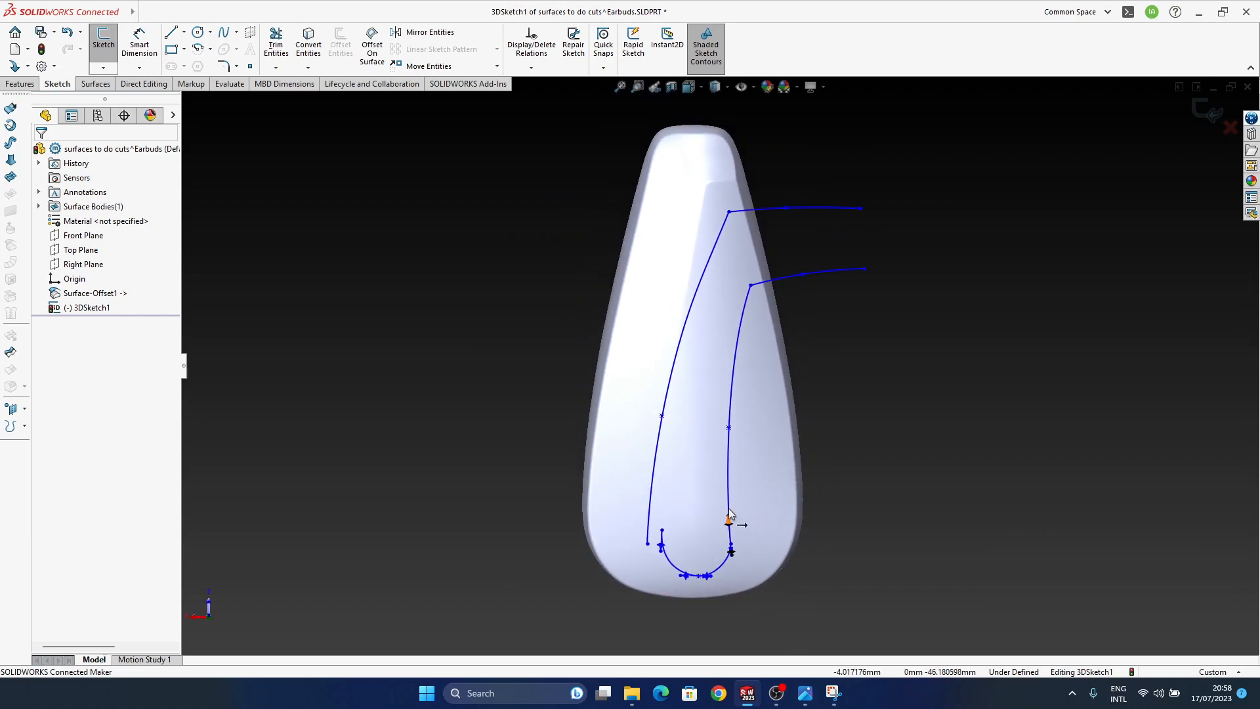
scroll(688, 432, down, 5)
click(637, 396)
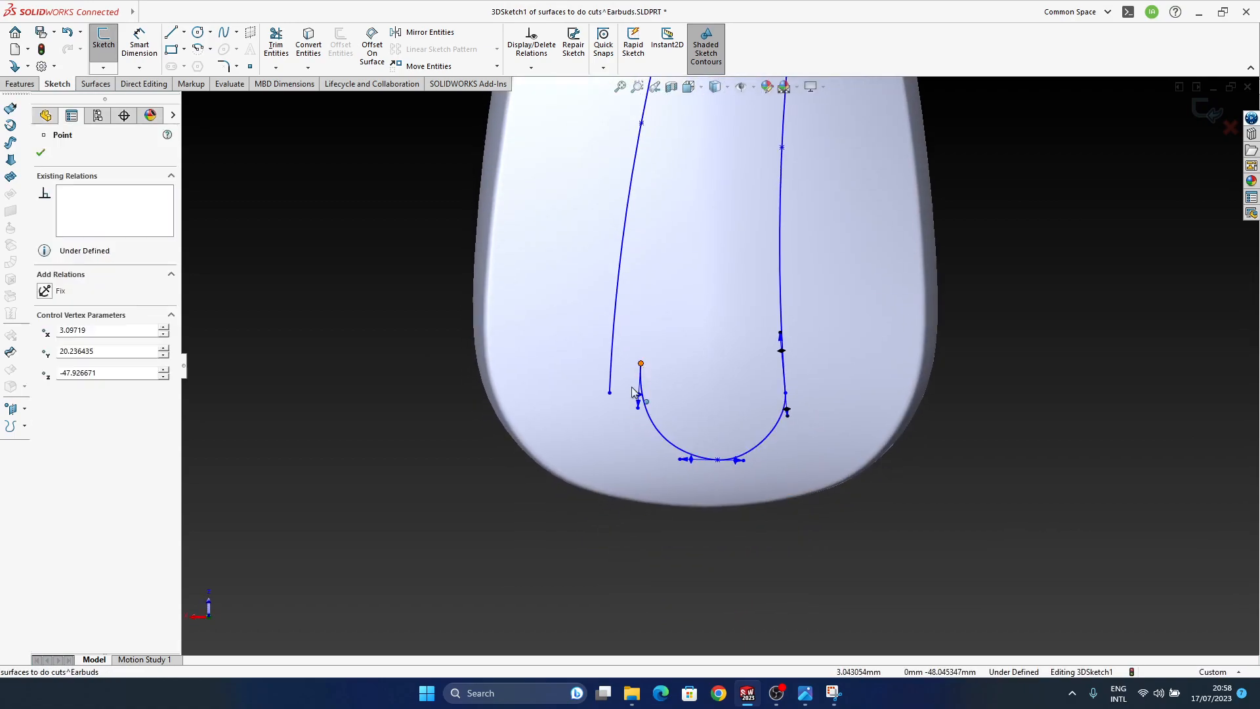
drag(641, 366, 610, 393)
click(911, 494)
Move the joint between the rounded end and longer side spline to about X 4.49, Z -48.08 mm, and reposition the rounded end's middle point.
click(640, 362)
drag(737, 459, 706, 471)
drag(610, 392, 613, 367)
scroll(698, 369, up, 3)
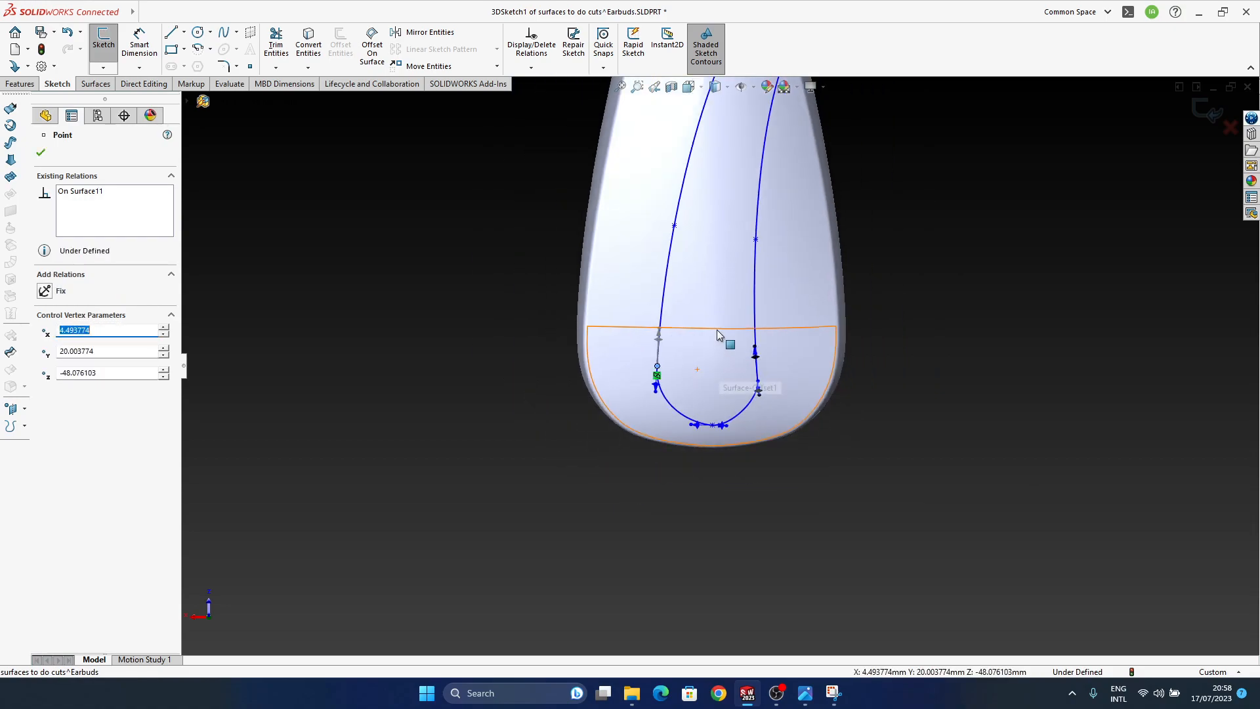
click(768, 470)
scroll(676, 461, down, 4)
mouse_move(632, 395)
mouse_down()
mouse_move(620, 395)
mouse_move(629, 390)
mouse_up()
click(802, 437)
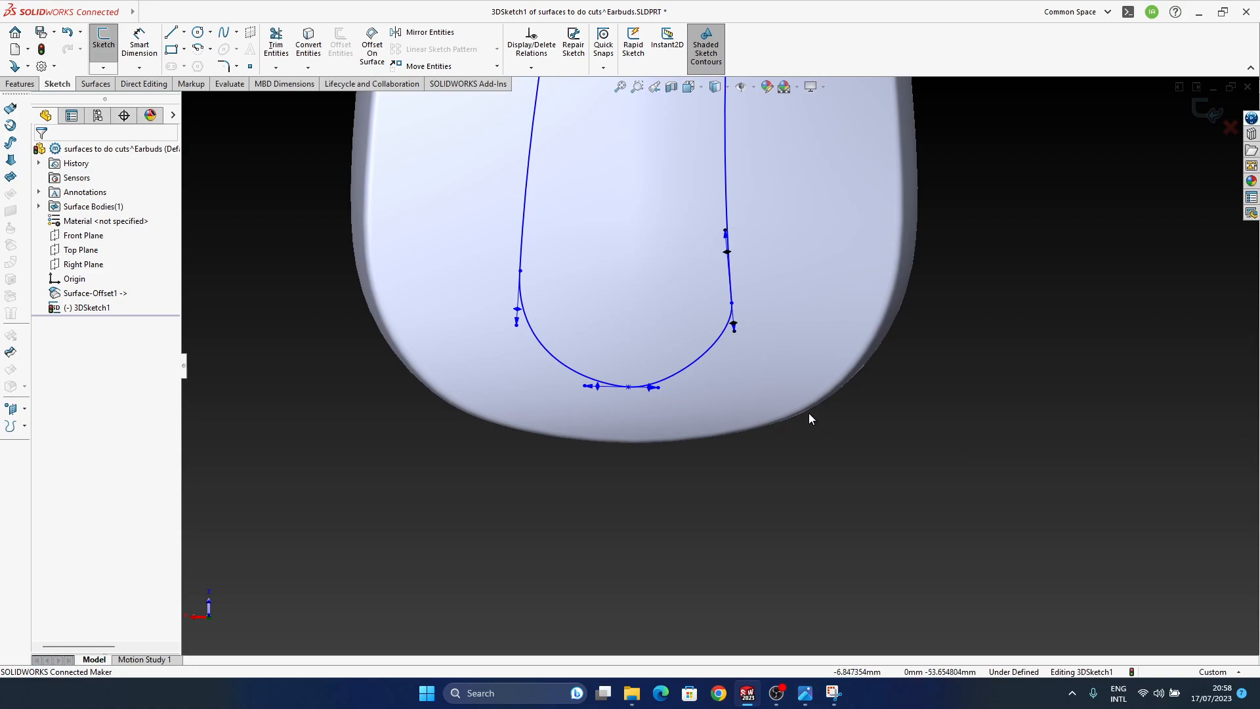
Lengthen the tangent handles at the rounded end spline's middle point to make the end fuller.
click(722, 333)
scroll(724, 336, down, 4)
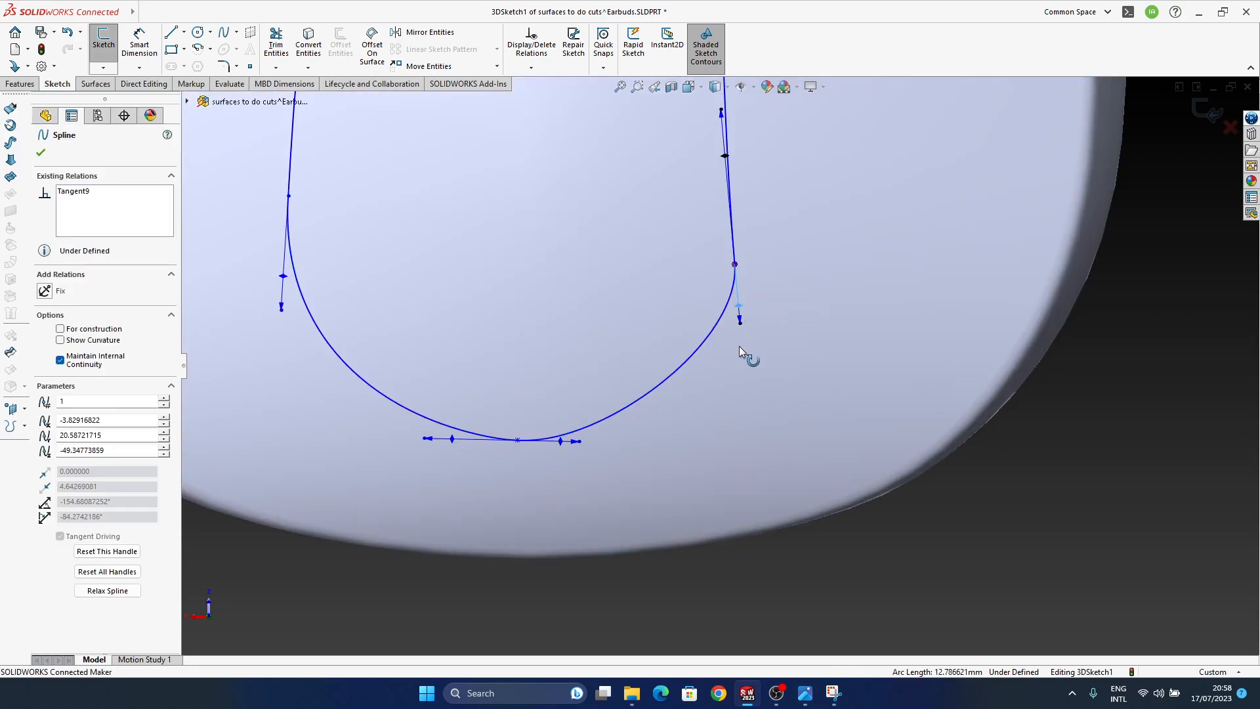
click(740, 323)
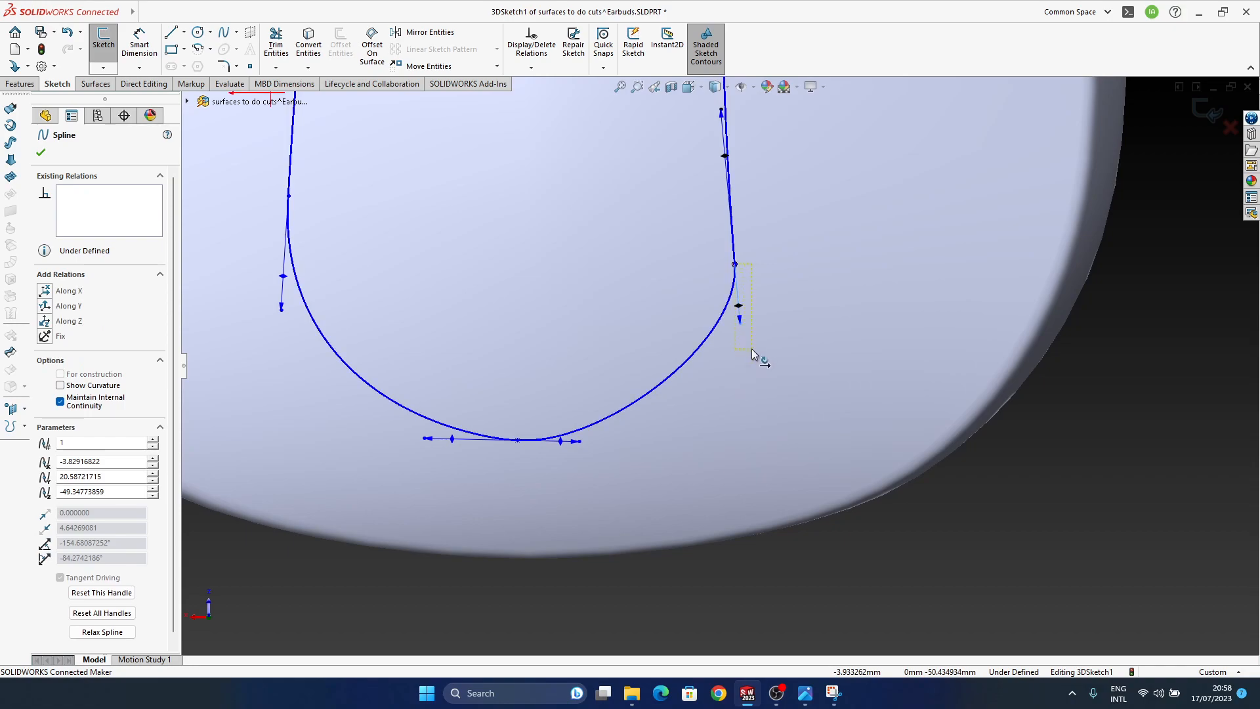
key(Escape)
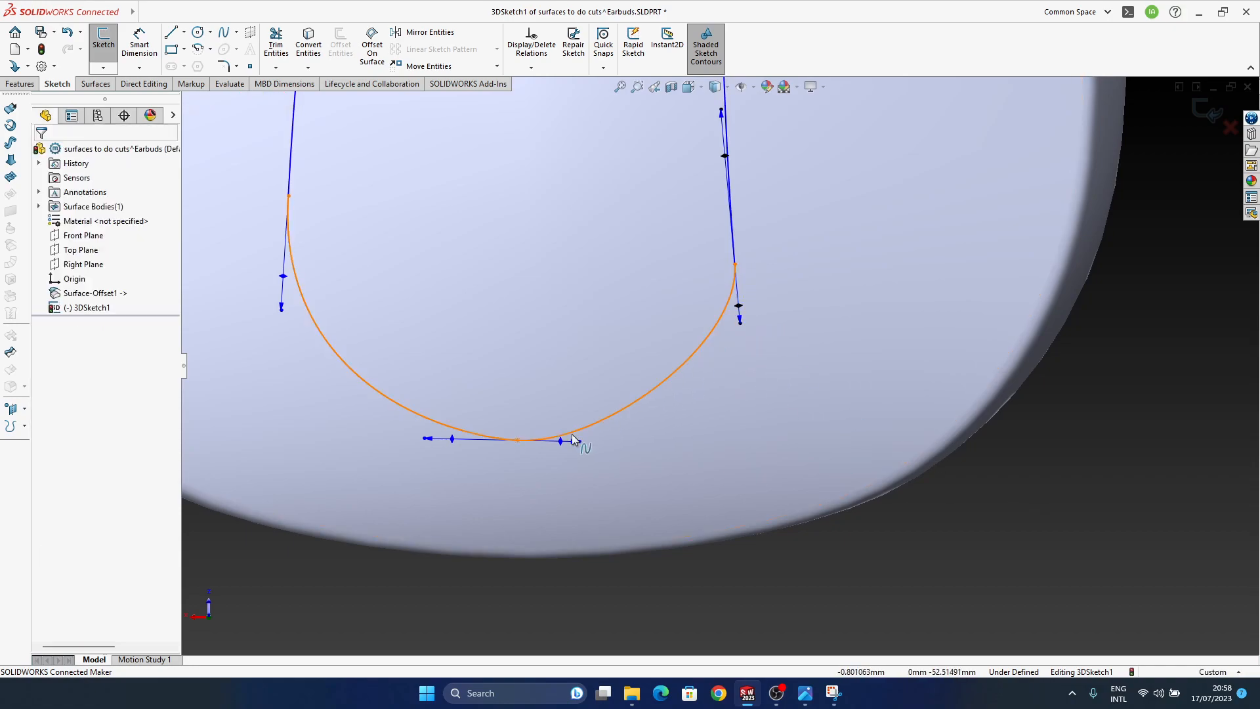
drag(580, 442, 622, 443)
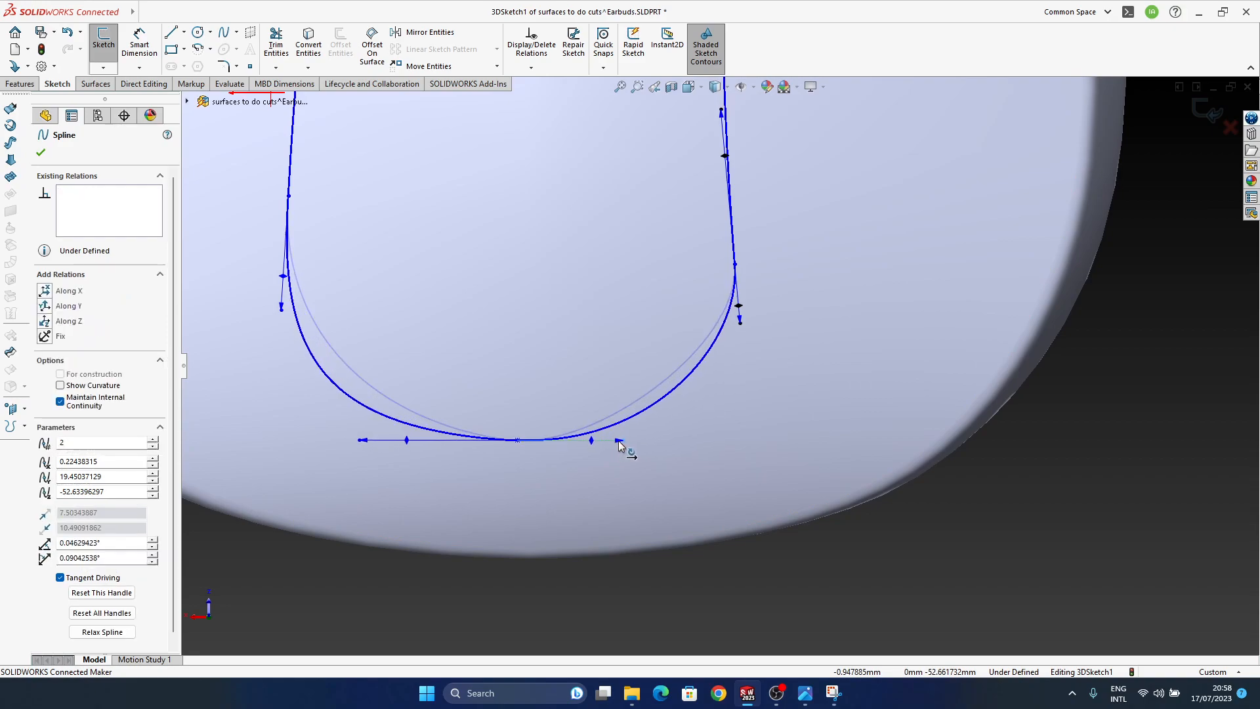
click(924, 523)
key(ctrl+z)
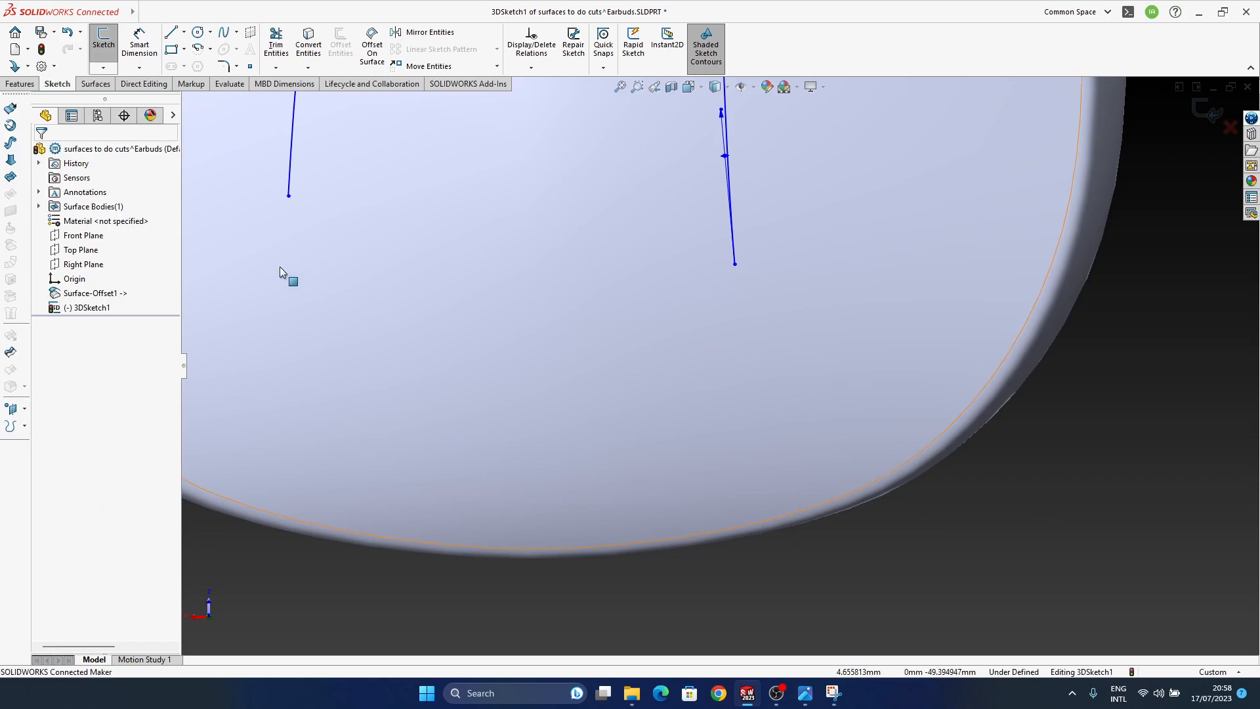
key(ctrl+y)
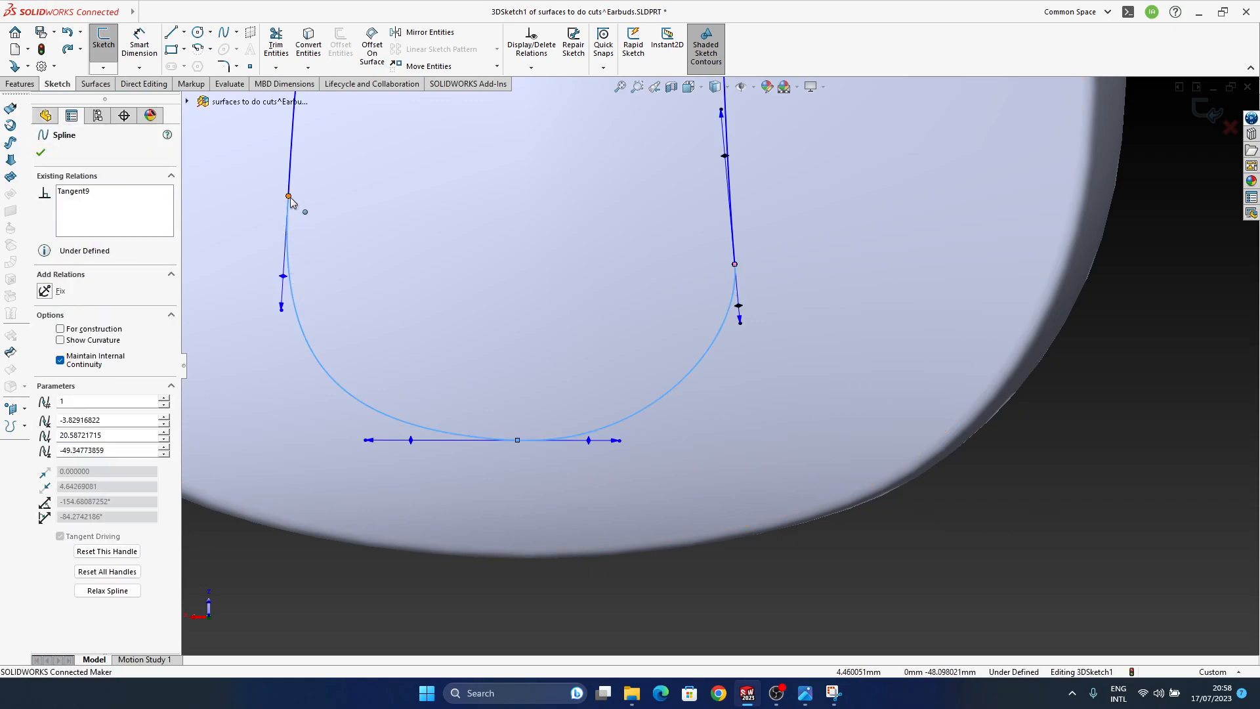
Move the joint between the rounded end and longer side spline to about X 4.42, Y 19.87, Z -49.11 mm.
middle_drag(290, 197, 305, 256)
drag(422, 253, 424, 290)
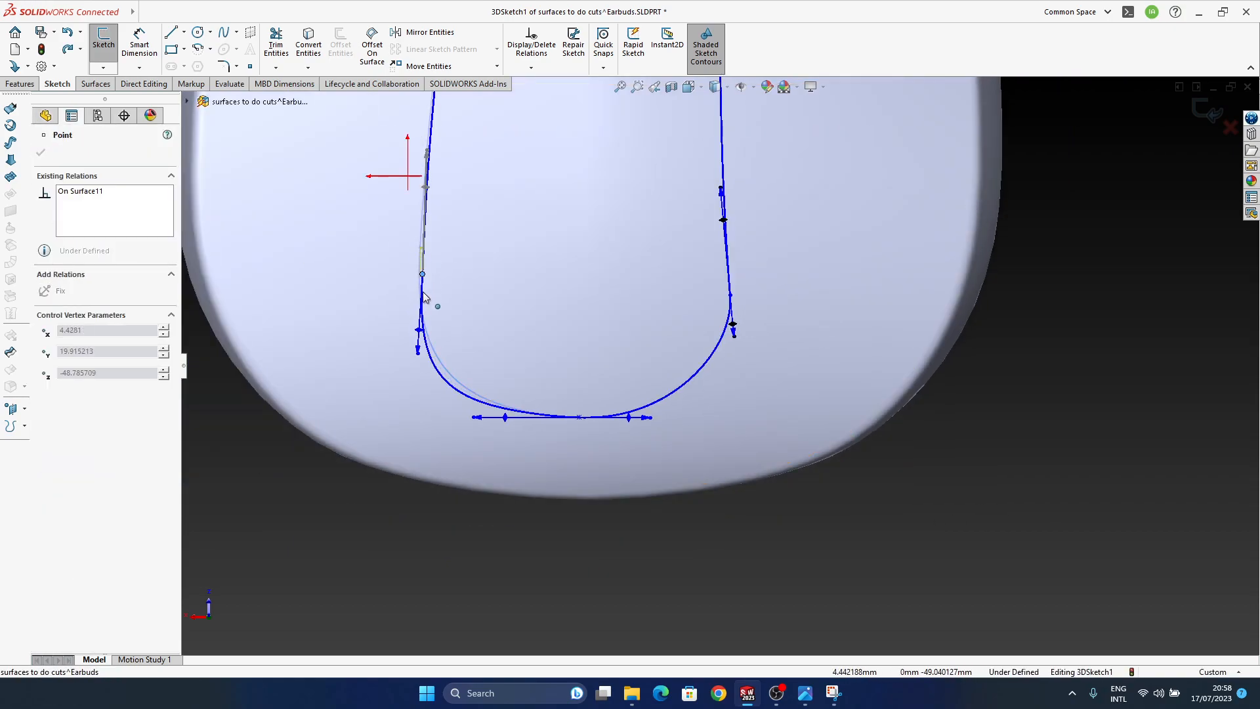
click(836, 513)
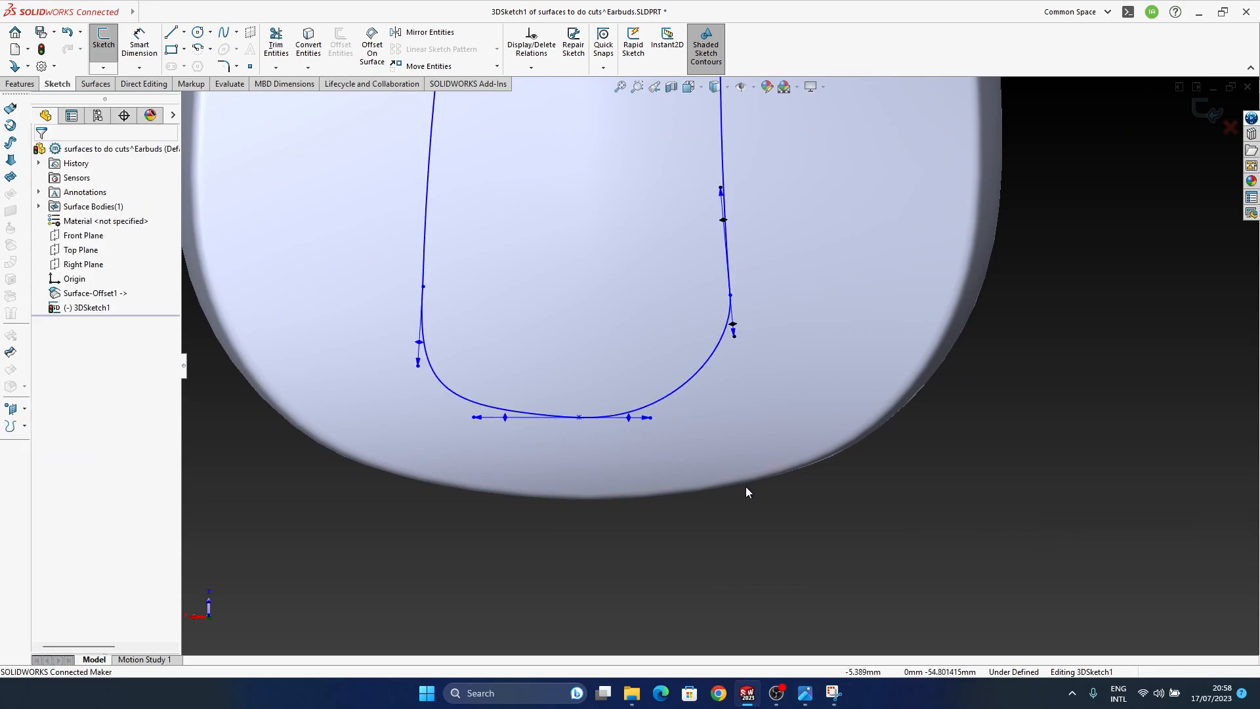
Replace the rounded end with a new three-point spline on the surface joining the lower endpoints of both side splines.
click(689, 380)
key(Delete)
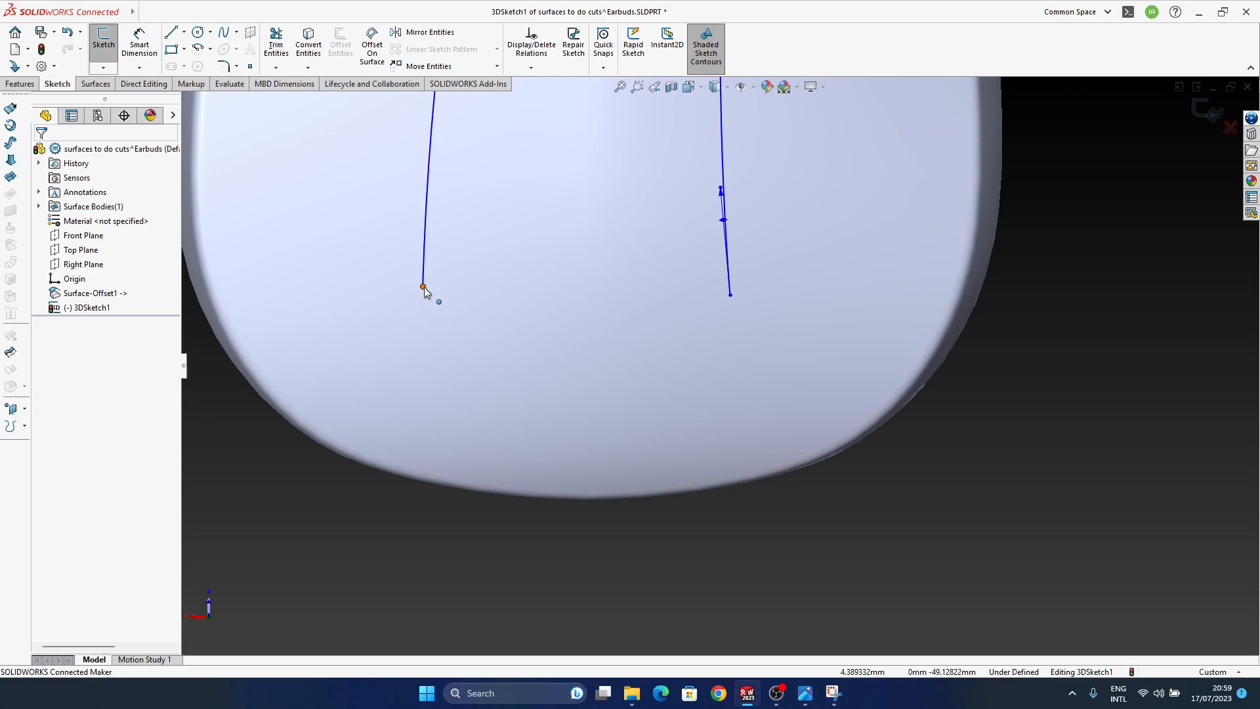
click(236, 32)
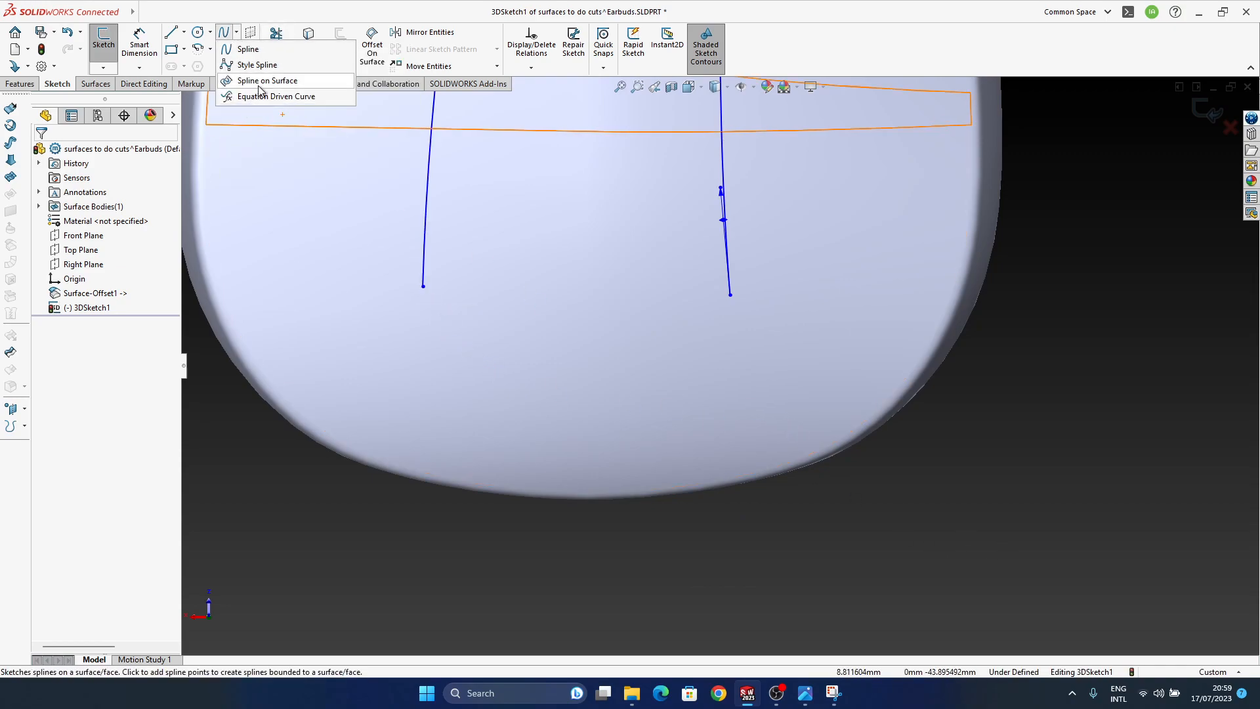
click(263, 80)
click(424, 287)
click(578, 405)
click(730, 295)
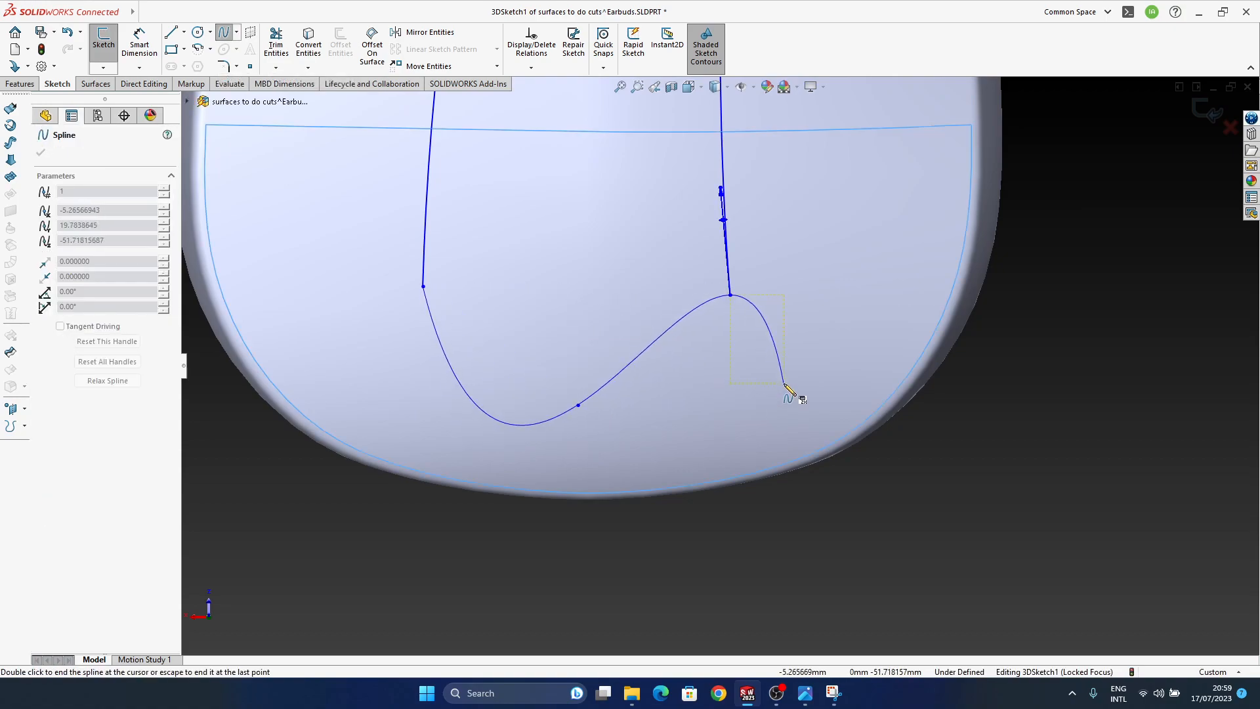
key(Escape)
Make the new rounded end spline tangent to both side splines and move its middle point outward, toward the longer side.
click(714, 321)
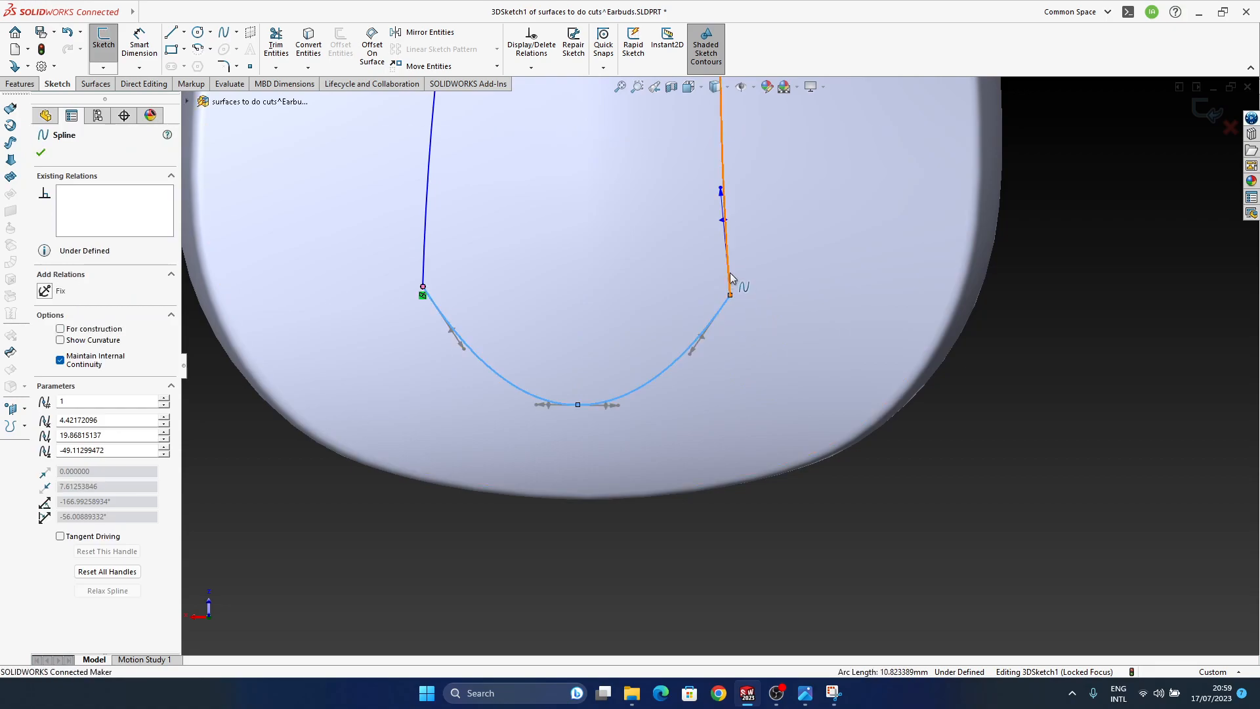
ctrl+click(728, 273)
click(767, 216)
click(644, 423)
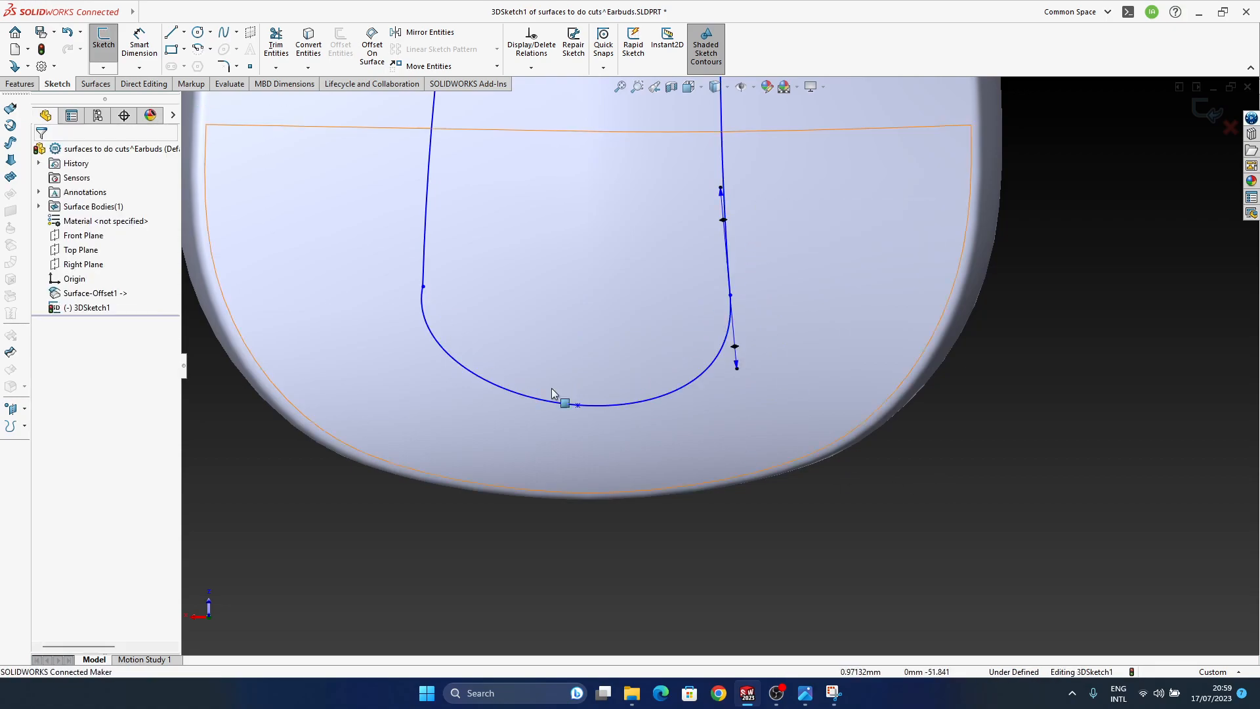
click(442, 351)
ctrl+click(424, 263)
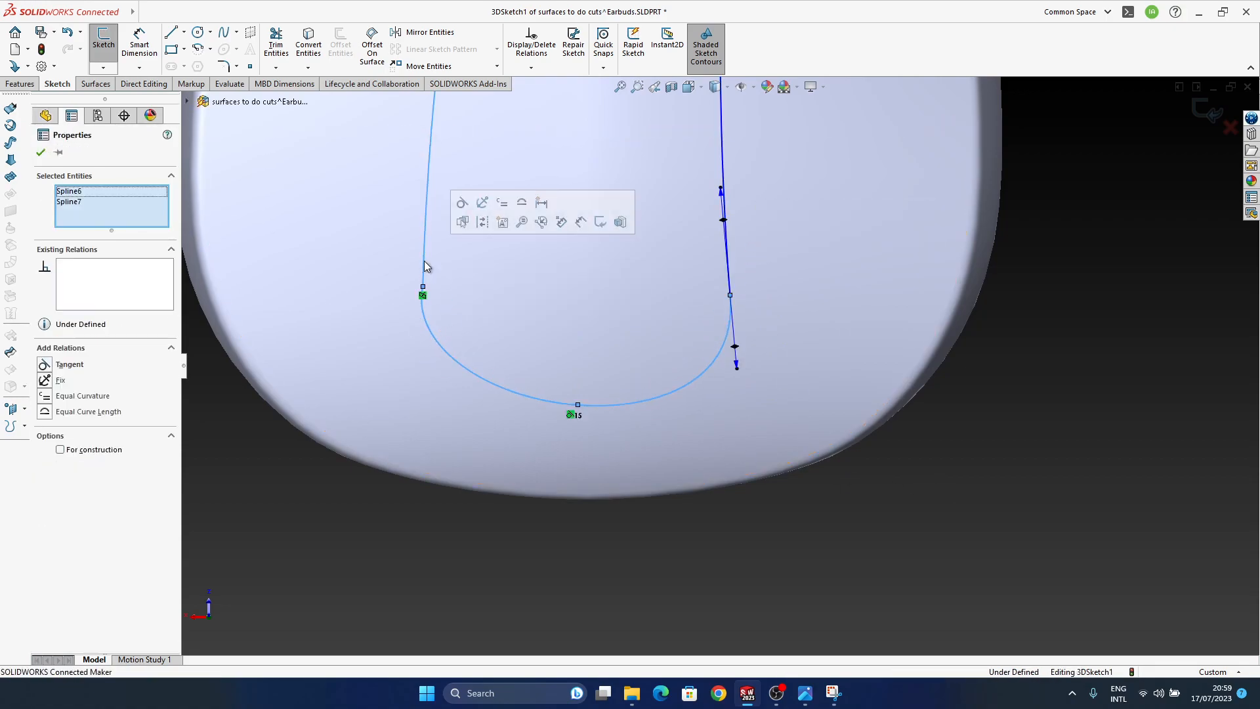
click(467, 209)
click(587, 472)
drag(578, 405, 538, 429)
click(844, 559)
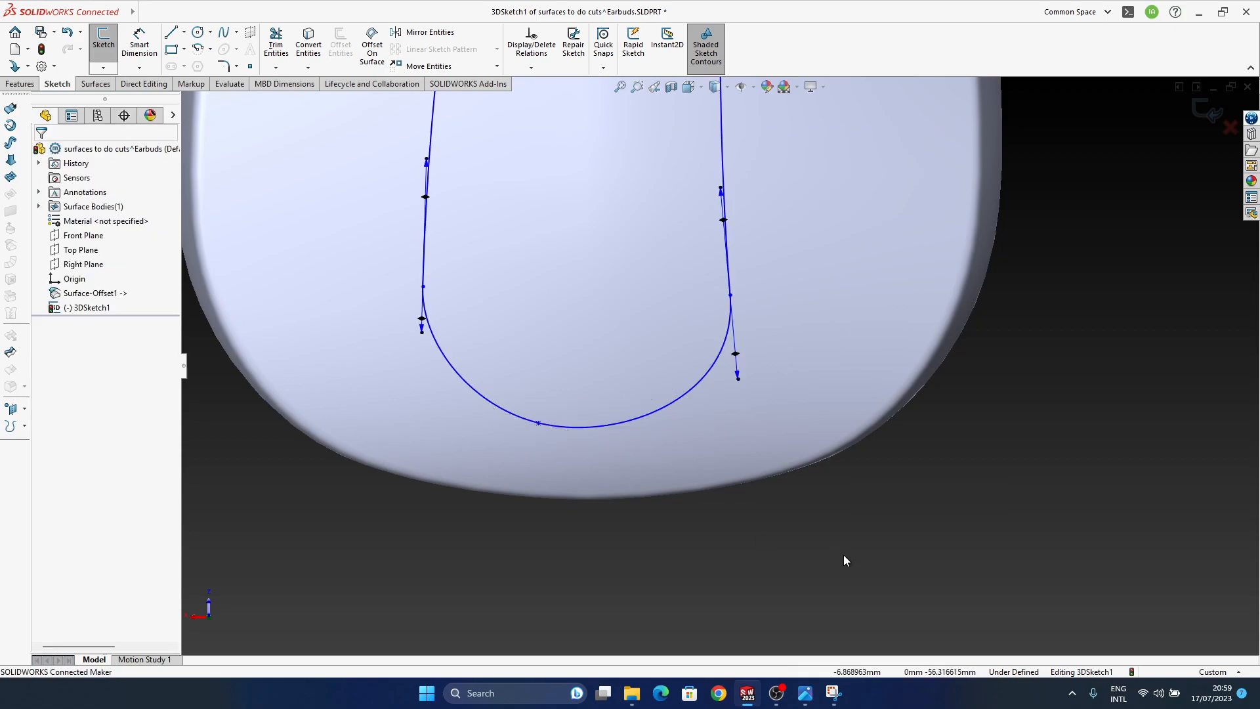
Compare the complete insert outline on the body with the glossy insert in the reference earbud photo.
mouse_move(709, 464)
middle_down()
mouse_move(745, 451)
mouse_move(745, 262)
mouse_move(711, 493)
middle_up()
mouse_move(720, 442)
middle_down()
mouse_move(813, 206)
mouse_move(697, 394)
mouse_move(788, 561)
mouse_move(692, 357)
mouse_move(796, 396)
mouse_move(889, 395)
mouse_move(892, 377)
mouse_move(914, 400)
mouse_move(983, 395)
mouse_move(829, 444)
mouse_move(670, 418)
mouse_move(796, 344)
middle_up()
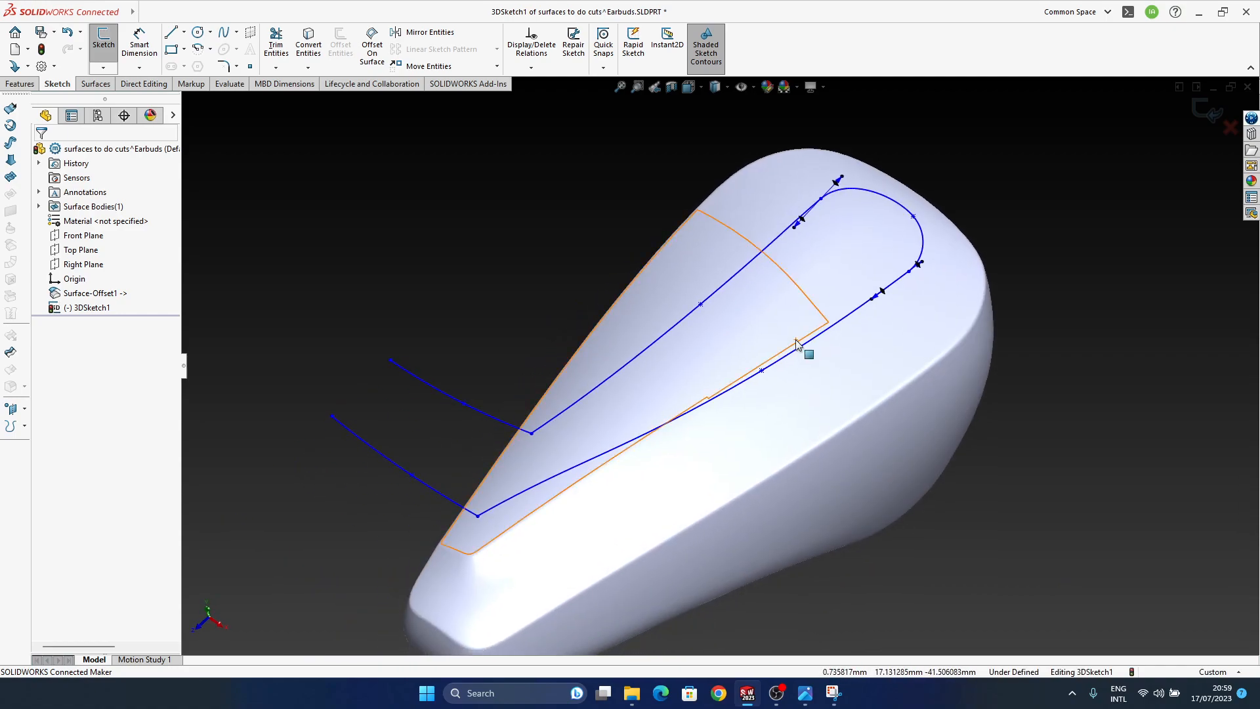
mouse_move(774, 357)
middle_down()
mouse_move(723, 385)
mouse_move(799, 407)
mouse_move(726, 349)
mouse_move(723, 469)
mouse_move(715, 394)
mouse_move(1029, 458)
mouse_move(647, 465)
mouse_move(845, 498)
mouse_move(833, 470)
mouse_move(753, 489)
mouse_move(669, 442)
mouse_move(703, 430)
mouse_move(760, 443)
mouse_move(722, 457)
mouse_move(756, 420)
middle_up()
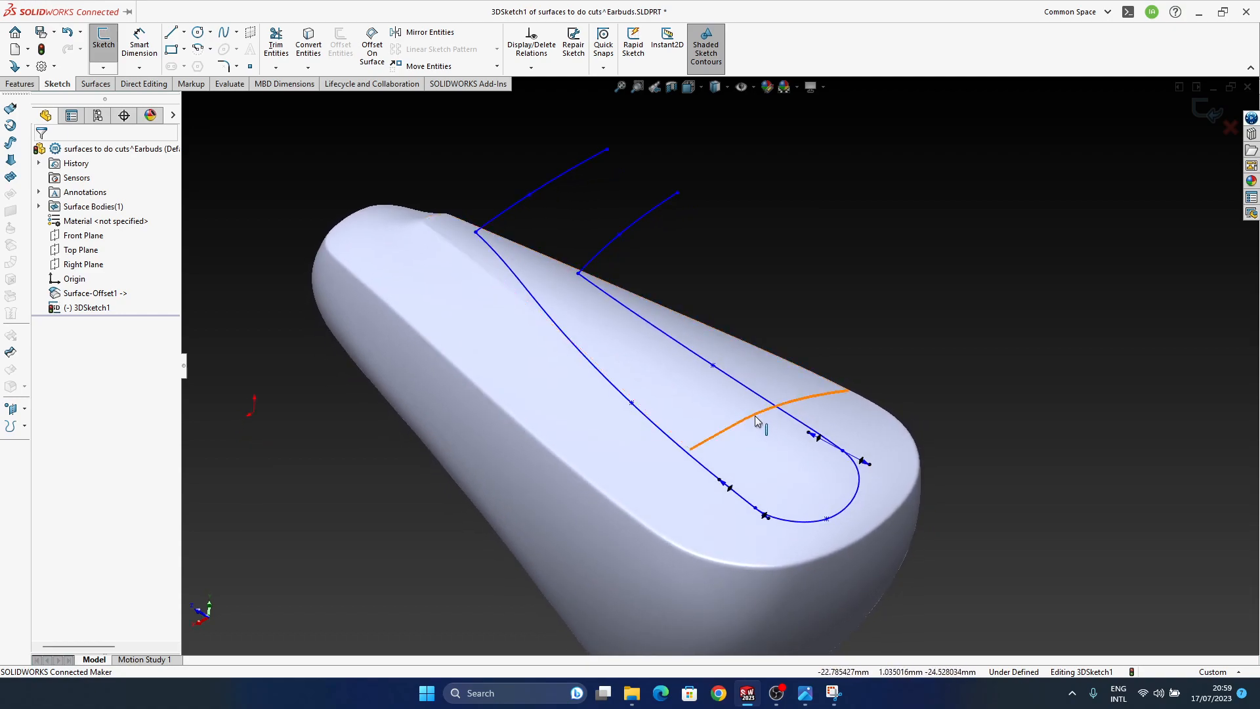
click(805, 693)
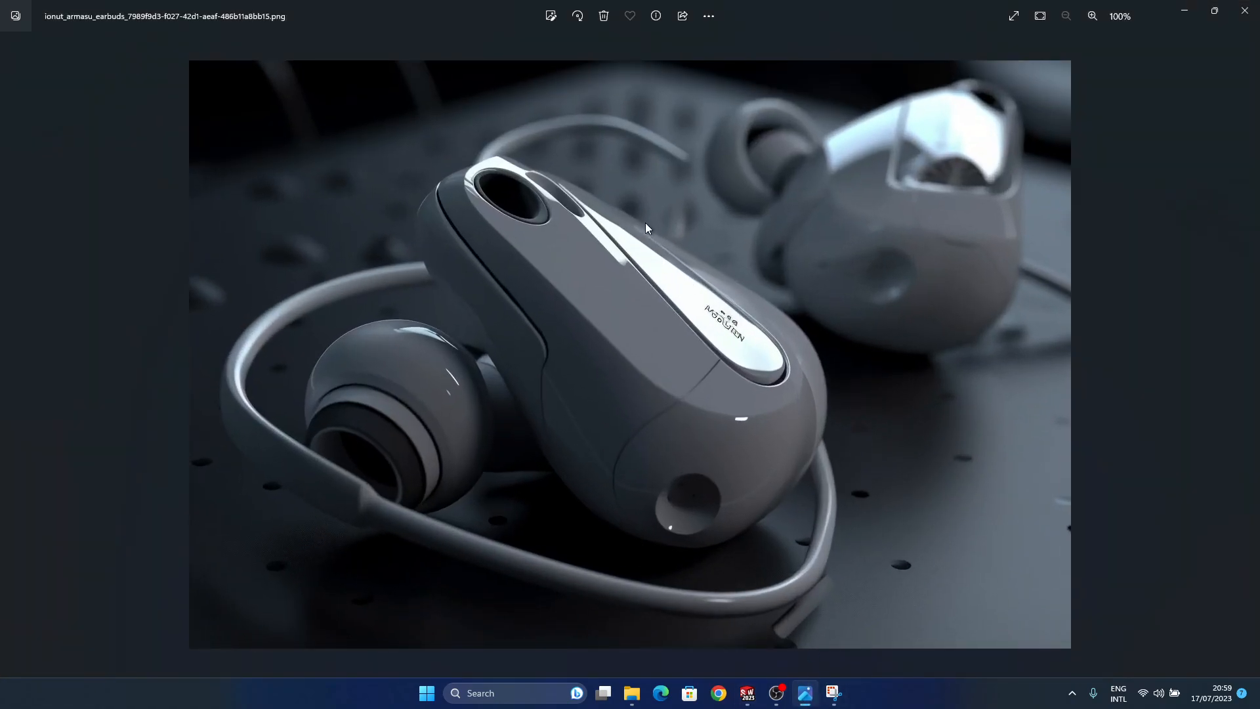
click(1184, 11)
Move the shorter side spline's corner at the narrow end to about X -5.41, Y 20.81, Z -23.30 mm.
scroll(666, 341, down, 5)
mouse_move(666, 341)
ctrl+middle_down()
mouse_move(615, 227)
mouse_move(759, 384)
mouse_move(718, 360)
mouse_move(731, 394)
mouse_move(721, 371)
ctrl+middle_up()
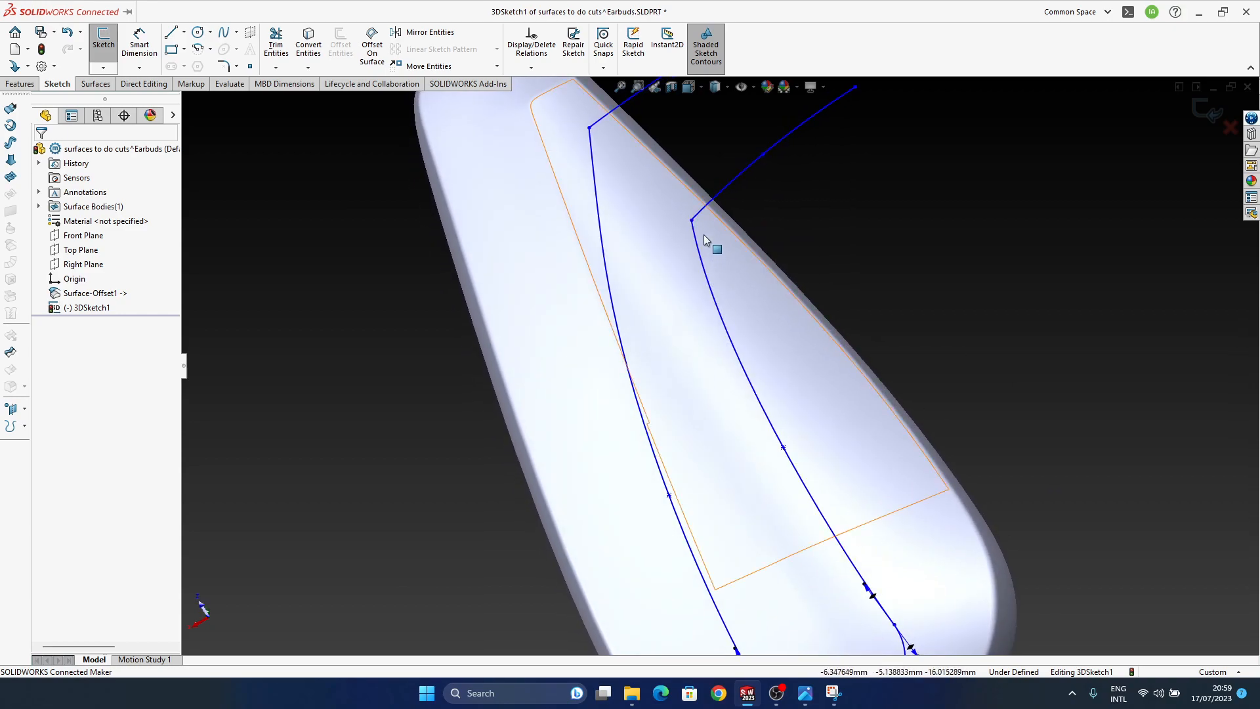
mouse_move(693, 223)
mouse_down()
mouse_move(701, 257)
mouse_move(676, 248)
mouse_up()
middle_drag(717, 380, 785, 441)
drag(787, 453, 830, 480)
key(ctrl+z)
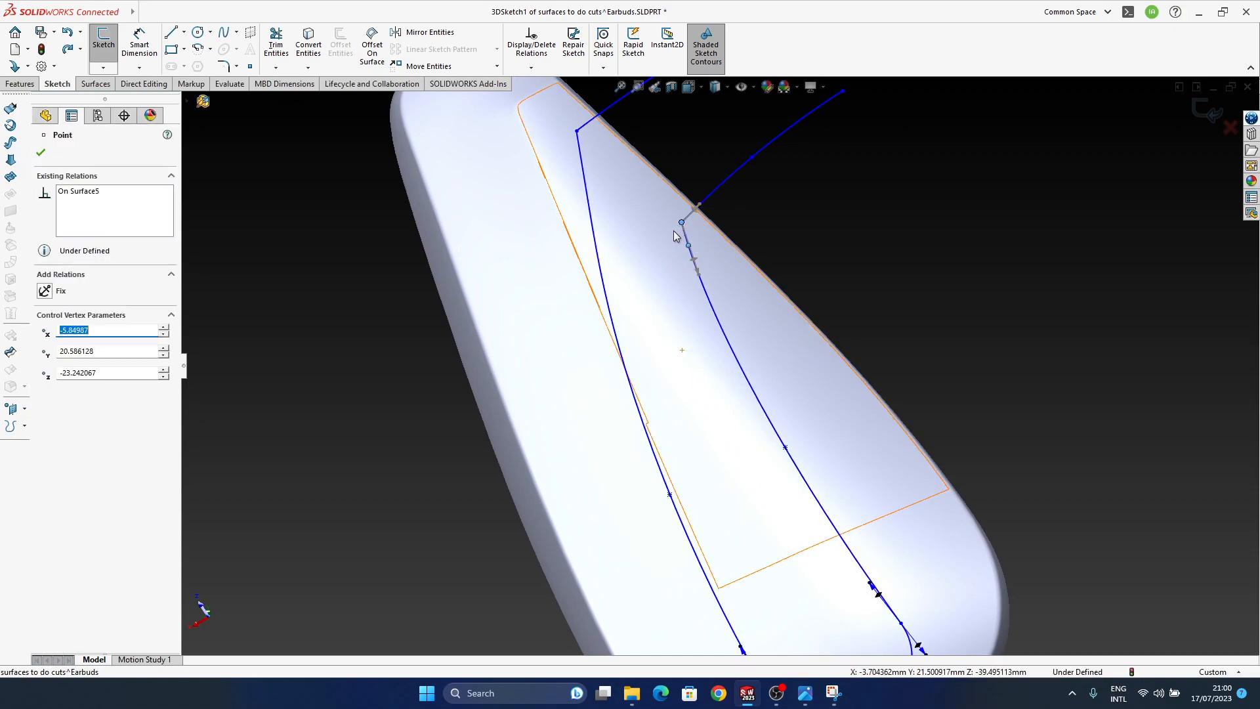
drag(681, 222, 677, 235)
scroll(928, 398, up, 6)
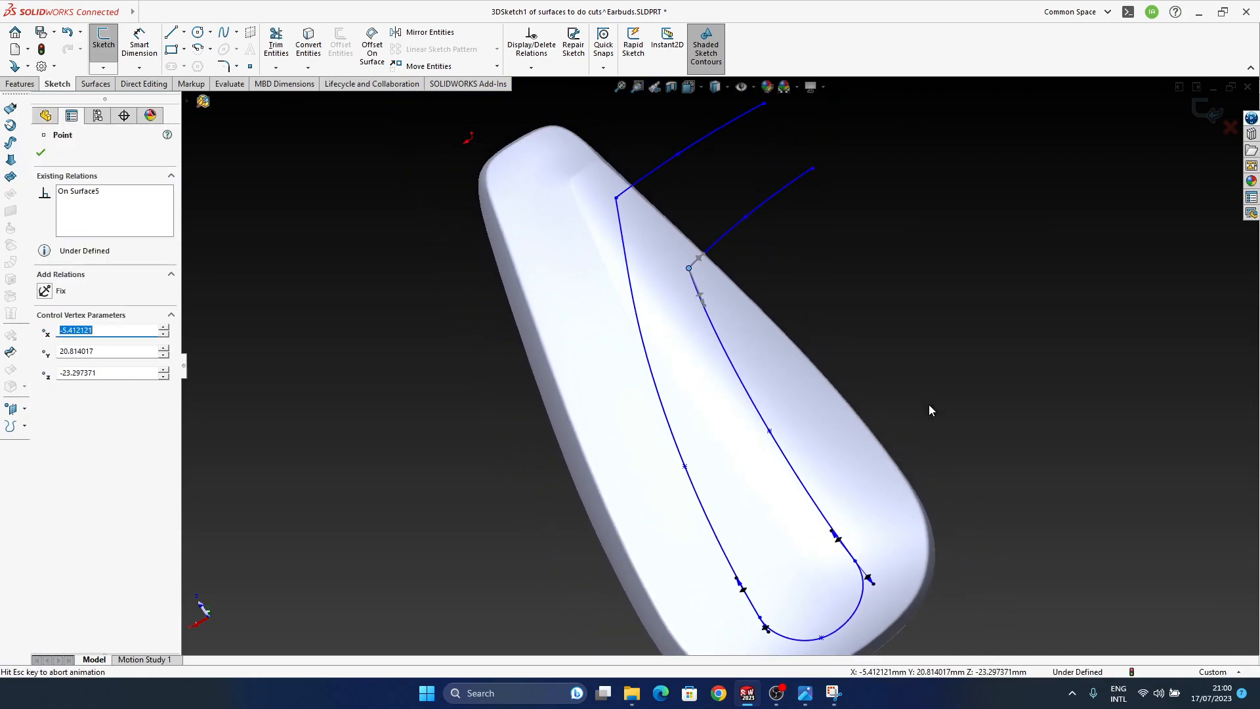
click(890, 392)
Finish the 3D sketch and set up a Surface-Extrude of the outline with the Top Plane as its direction.
scroll(752, 441, down, 4)
mouse_move(748, 436)
middle_down()
mouse_move(737, 455)
mouse_move(761, 421)
middle_up()
click(1208, 108)
mouse_move(727, 366)
middle_down()
mouse_move(726, 402)
mouse_move(639, 304)
mouse_move(571, 368)
mouse_move(626, 408)
mouse_move(644, 439)
mouse_move(641, 484)
mouse_move(585, 293)
mouse_move(571, 436)
mouse_move(632, 399)
mouse_move(692, 515)
mouse_move(678, 549)
mouse_move(666, 503)
mouse_move(722, 523)
mouse_move(686, 584)
mouse_move(680, 318)
mouse_move(594, 375)
middle_up()
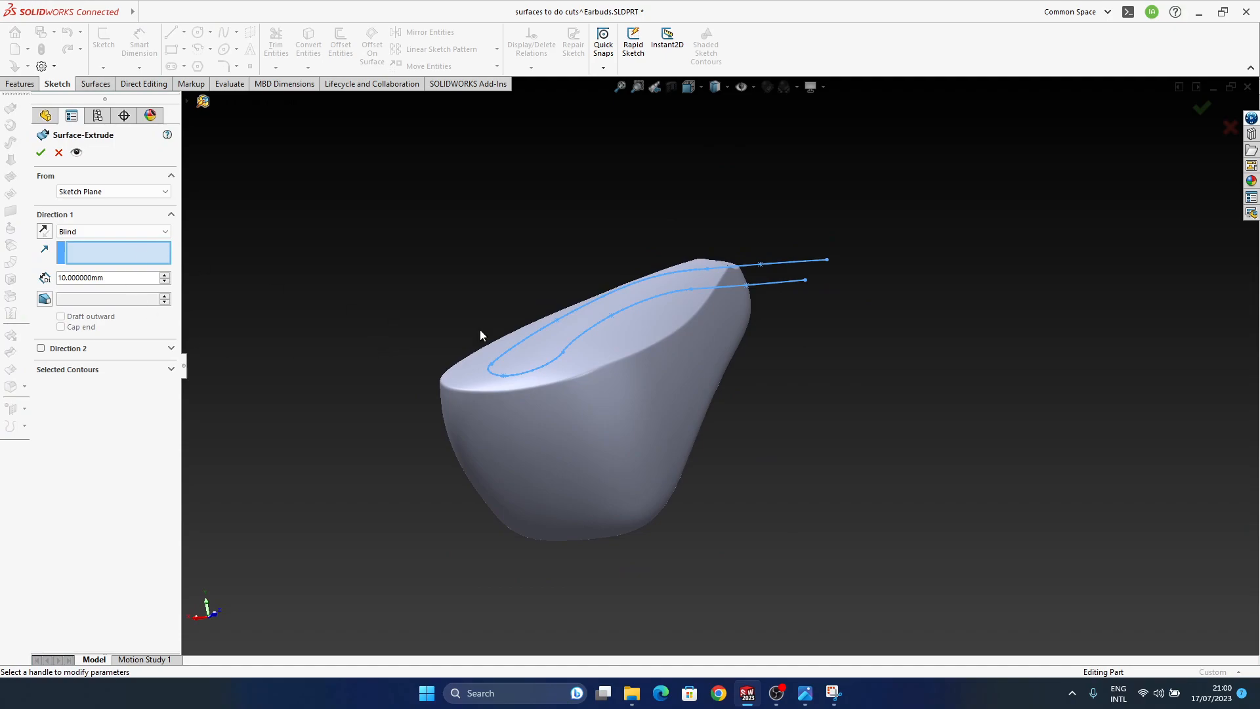
click(192, 105)
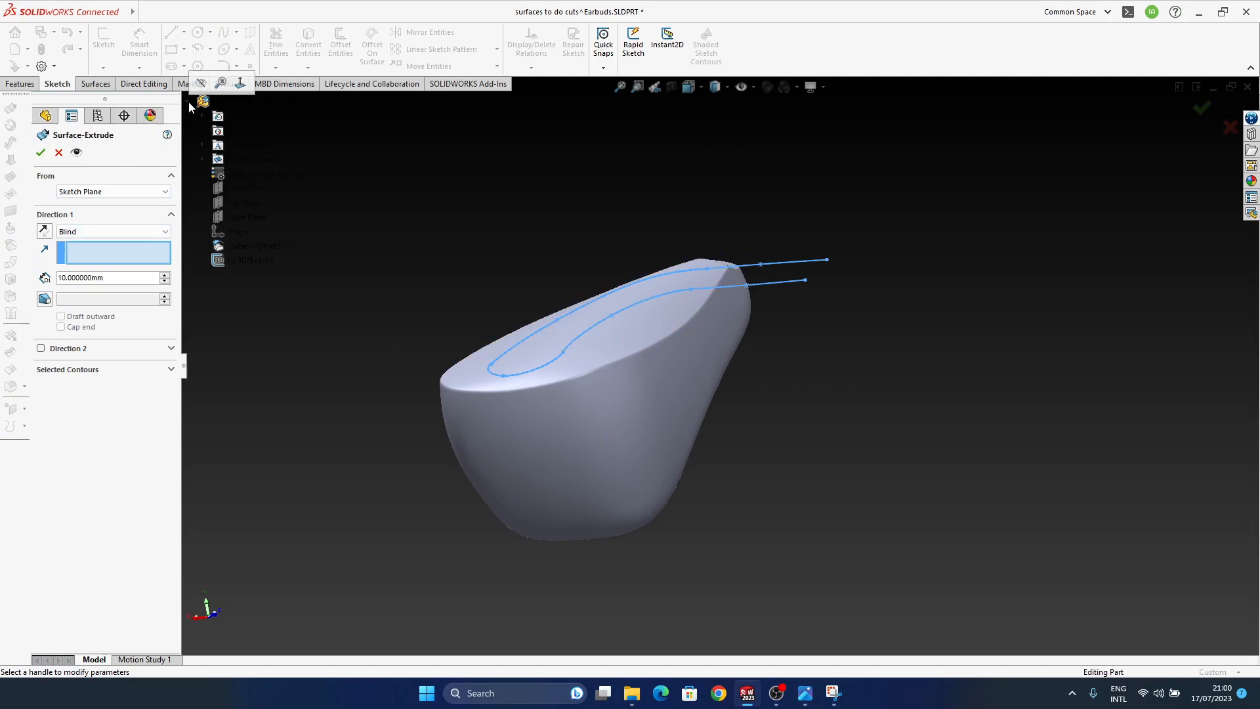
click(240, 204)
middle_drag(684, 346, 676, 331)
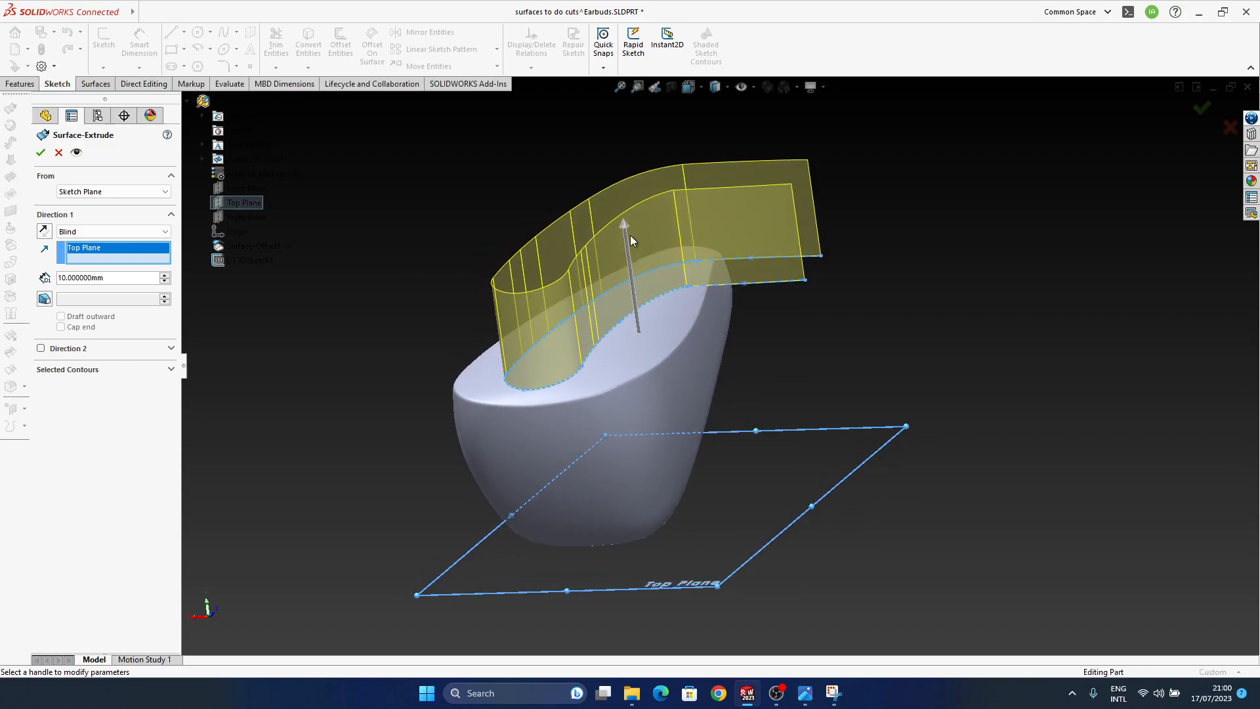
Set the surface extrusion to Blind 4 mm in Direction 1 and enable Direction 2 with a 1 mm Blind depth.
drag(625, 230, 630, 303)
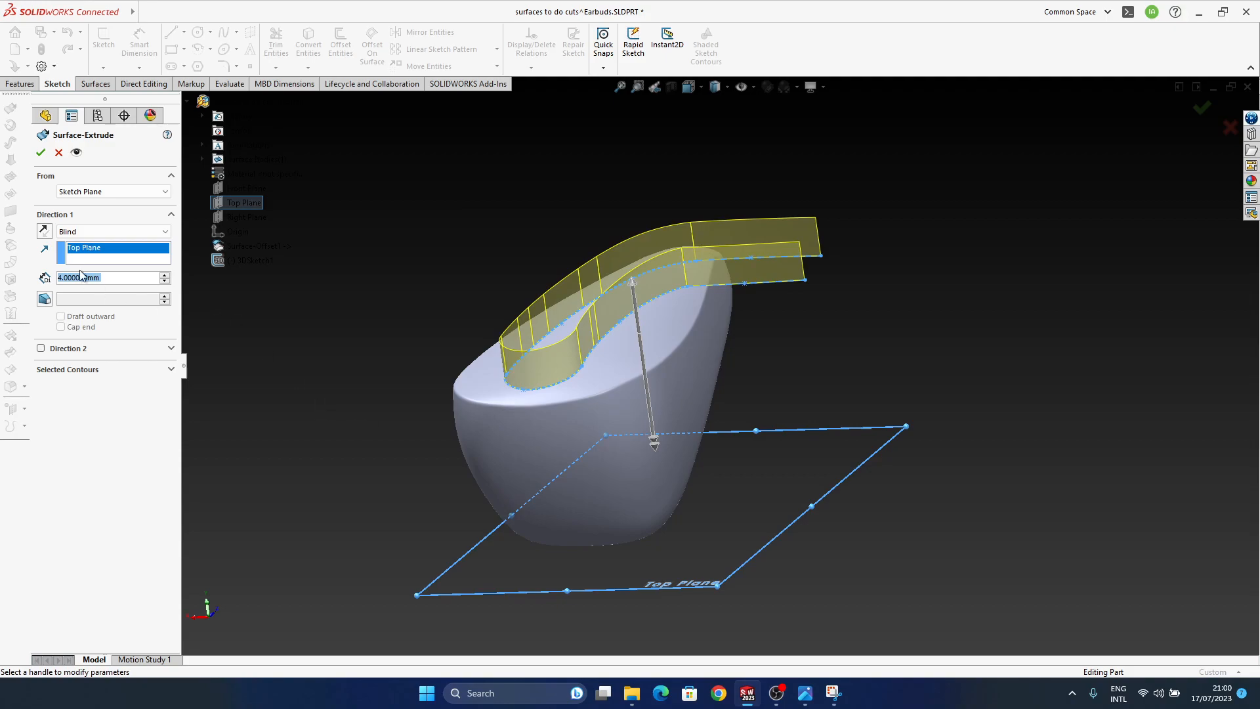
click(41, 349)
text(1)
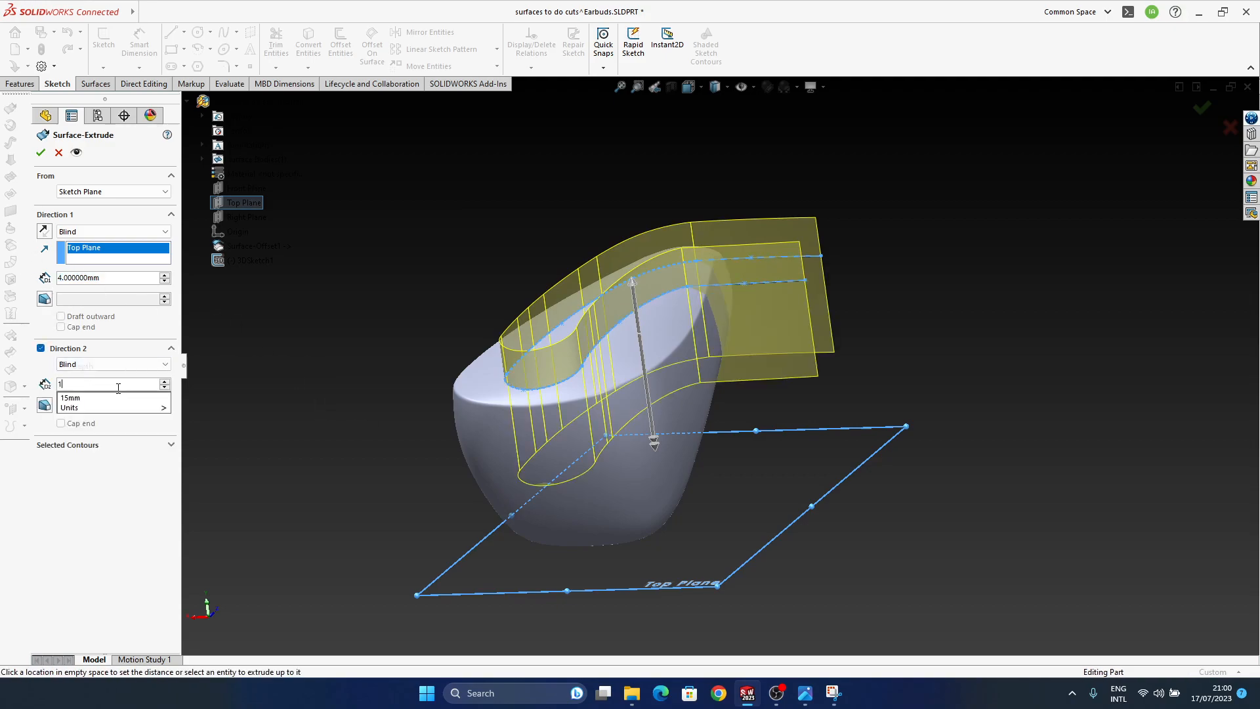
key(Return)
Examine how far the extrusion preview's walls reach through the body, especially at the narrow end.
middle_drag(463, 389, 498, 402)
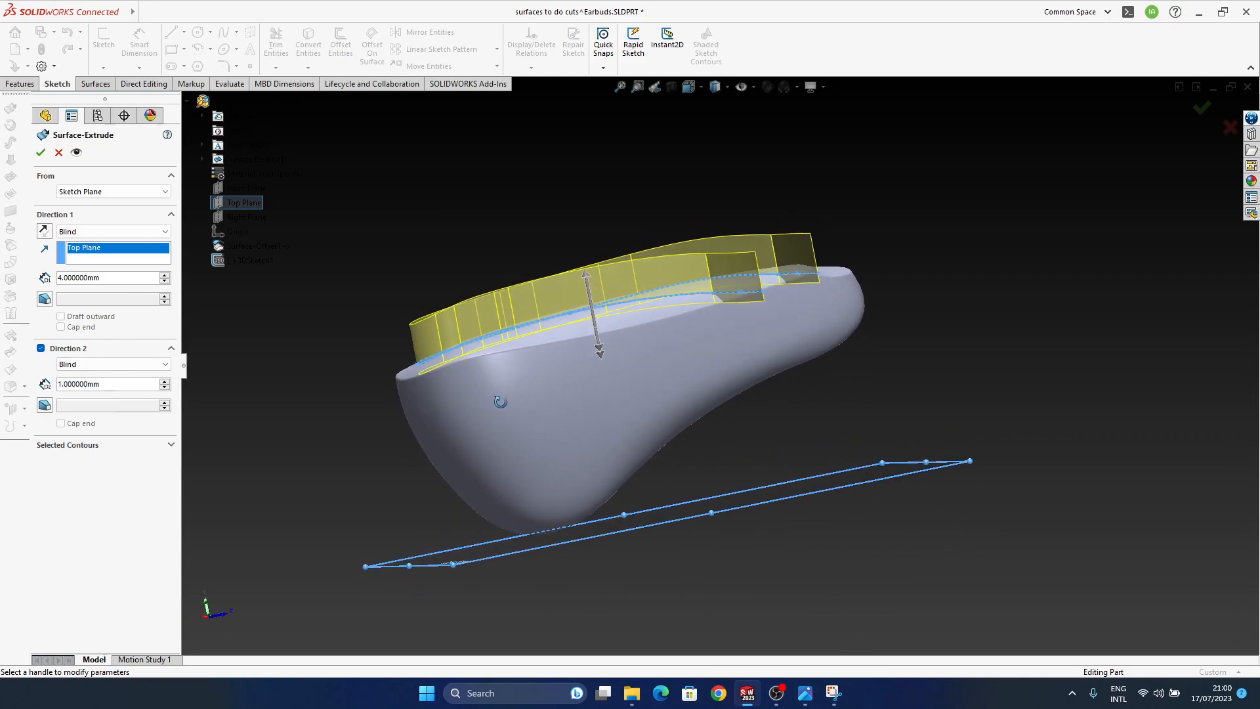
scroll(652, 366, down, 5)
mouse_move(647, 372)
middle_down()
mouse_move(672, 357)
mouse_move(649, 304)
mouse_move(709, 382)
mouse_move(683, 290)
mouse_move(714, 376)
middle_up()
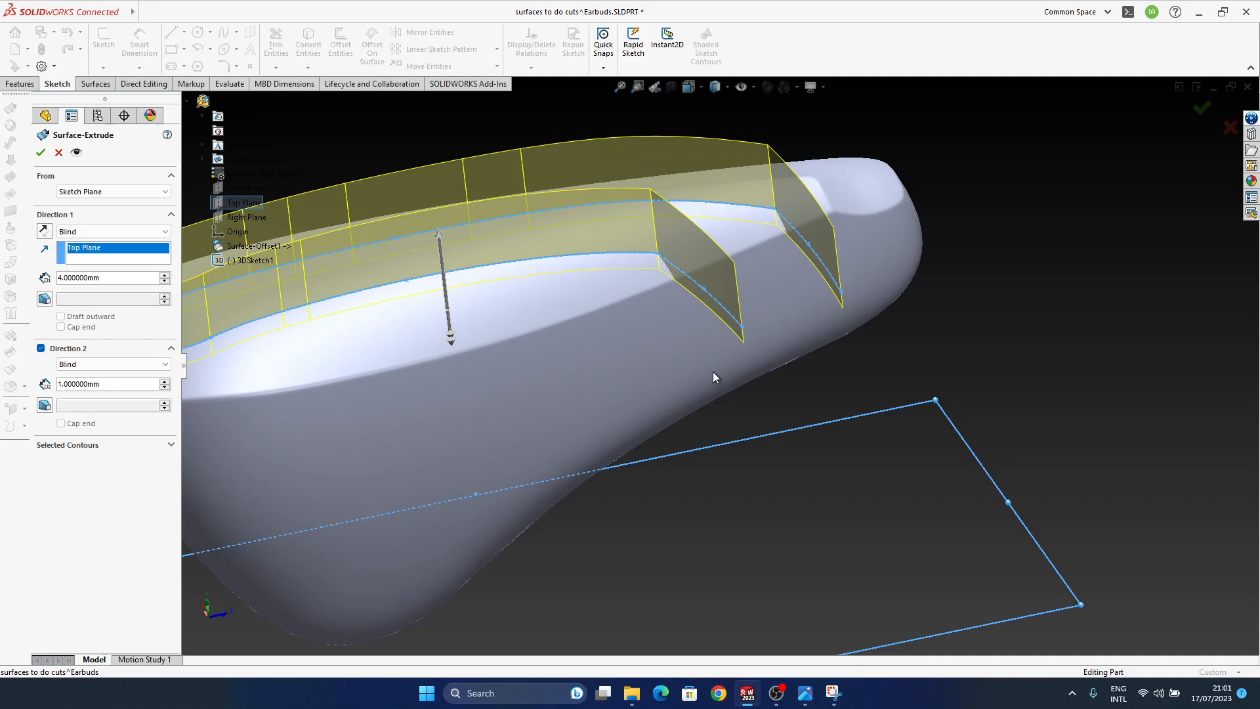
mouse_move(676, 341)
middle_down()
mouse_move(703, 506)
mouse_move(669, 408)
mouse_move(682, 309)
mouse_move(614, 381)
mouse_move(648, 366)
mouse_move(588, 380)
mouse_move(501, 329)
mouse_move(706, 411)
mouse_move(569, 353)
mouse_move(577, 412)
middle_up()
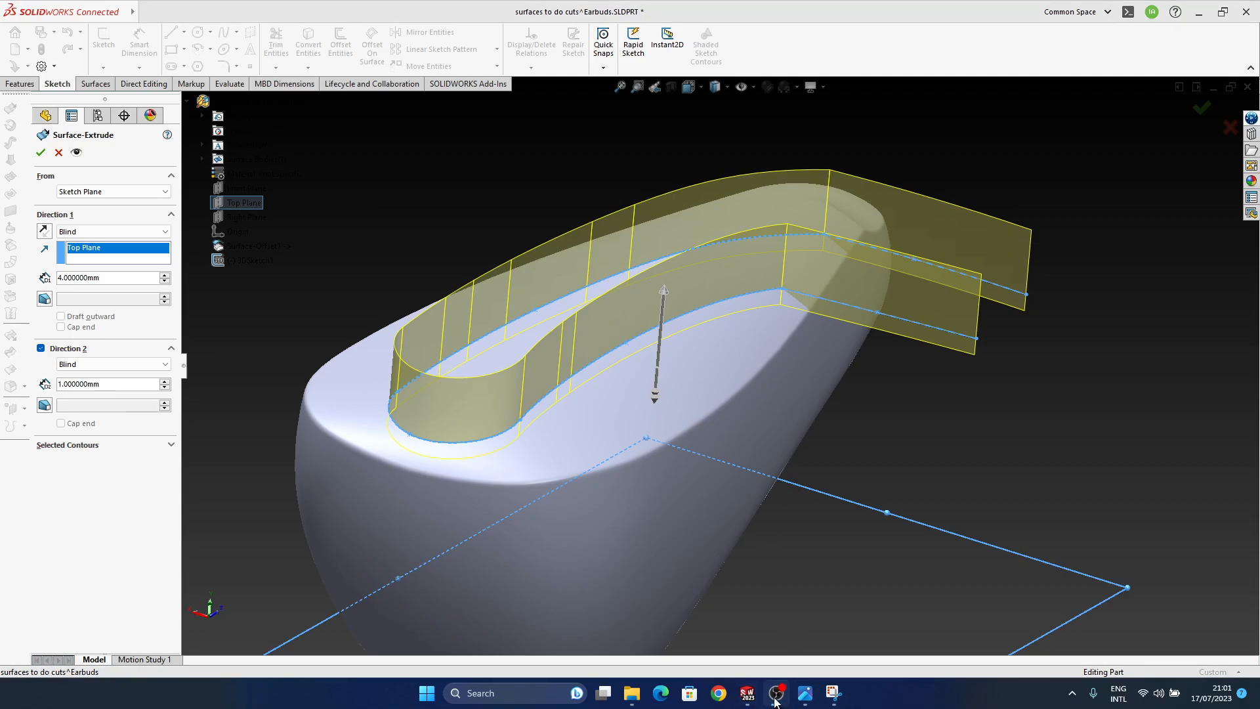
middle_drag(676, 374, 675, 348)
ctrl+middle_drag(826, 362, 756, 368)
scroll(731, 341, down, 3)
mouse_move(675, 347)
ctrl+middle_down()
mouse_move(650, 358)
mouse_move(650, 308)
ctrl+middle_up()
Display the model shaded with edges and check the extrusion preview against the body's face boundaries.
click(727, 87)
click(715, 105)
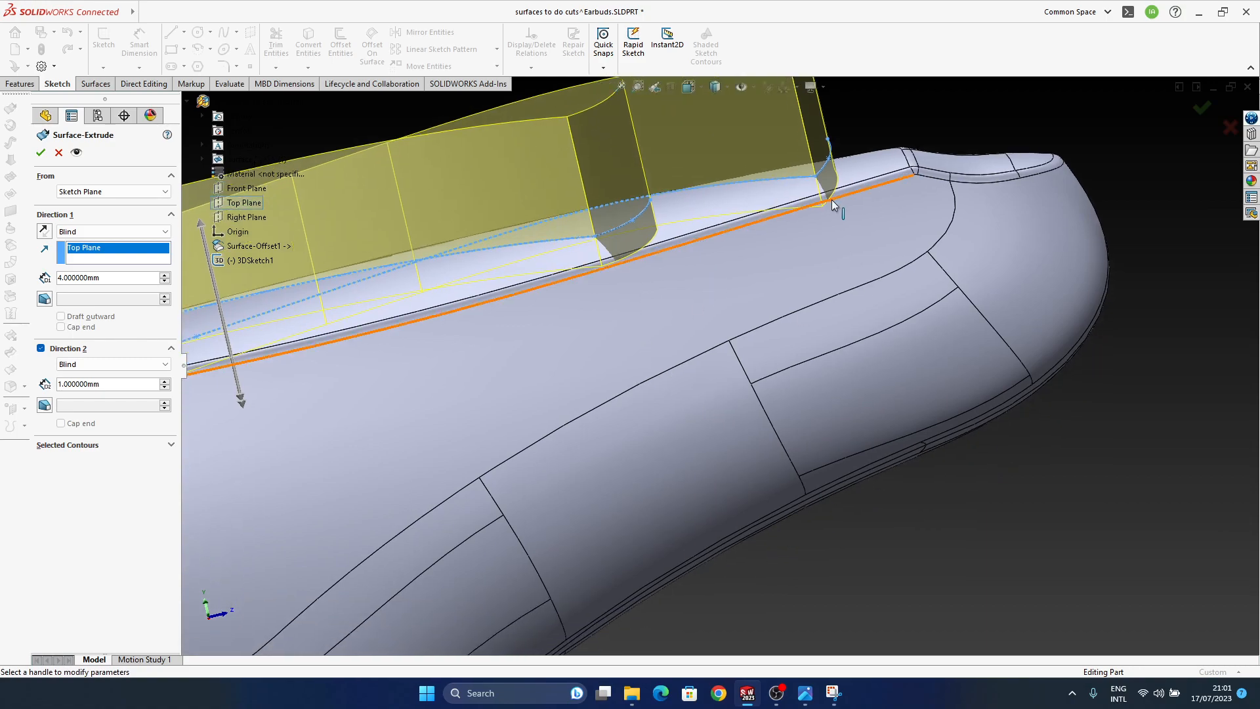
mouse_move(805, 387)
middle_down()
mouse_move(726, 290)
mouse_move(771, 181)
middle_up()
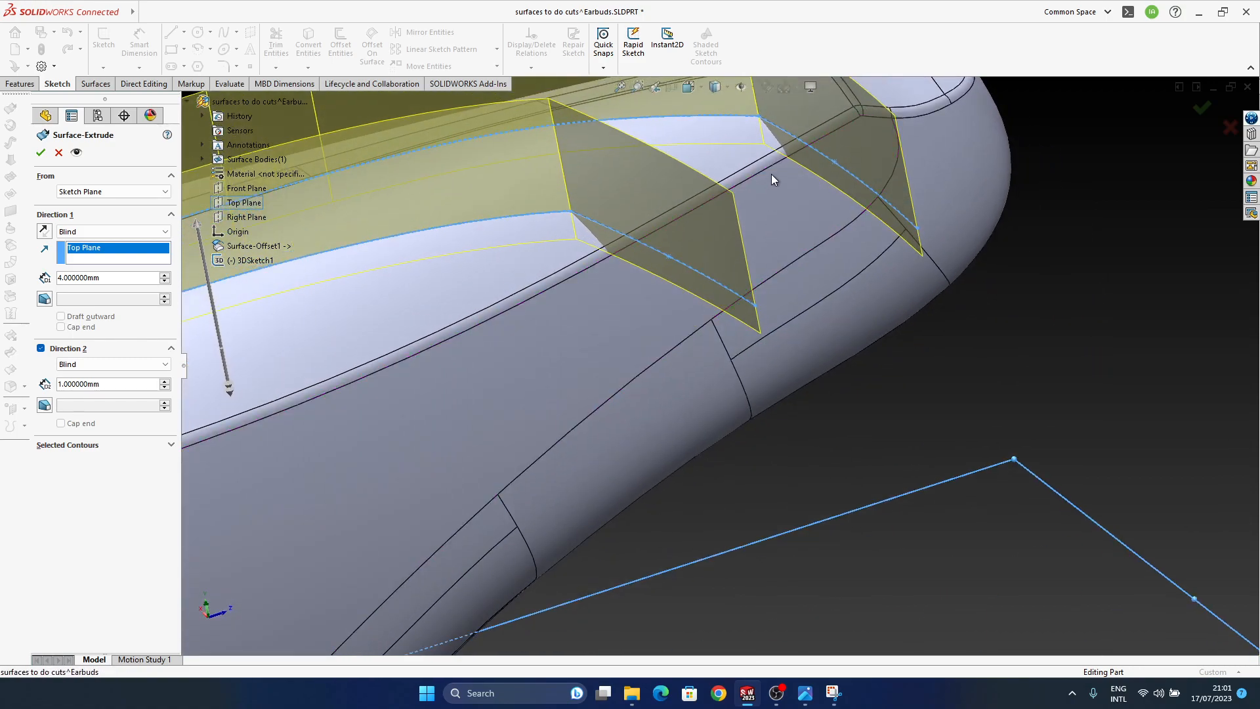
ctrl+middle_drag(736, 368, 696, 374)
ctrl+middle_drag(661, 328, 824, 315)
scroll(774, 337, up, 3)
ctrl+middle_drag(702, 336, 737, 282)
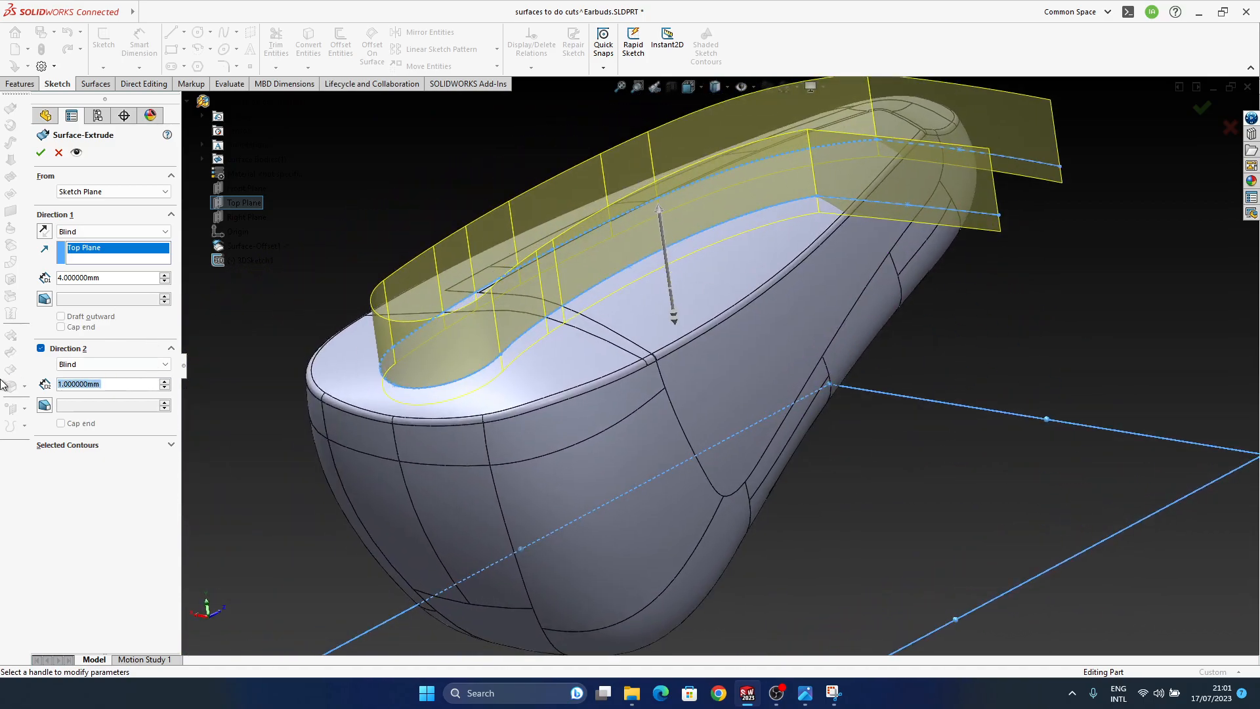
Increase the extrusion's Direction 2 depth and create the extruded surface.
key(Return)
middle_drag(656, 420, 793, 346)
click(1203, 109)
Inspect where the finished extruded surface's end walls cross the rounded edge and side faces of the body.
mouse_move(1040, 295)
middle_down()
mouse_move(1016, 298)
mouse_move(836, 436)
mouse_move(786, 423)
mouse_move(666, 261)
mouse_move(652, 284)
mouse_move(667, 225)
mouse_move(794, 393)
mouse_move(686, 365)
mouse_move(720, 400)
mouse_move(726, 318)
mouse_move(723, 328)
middle_up()
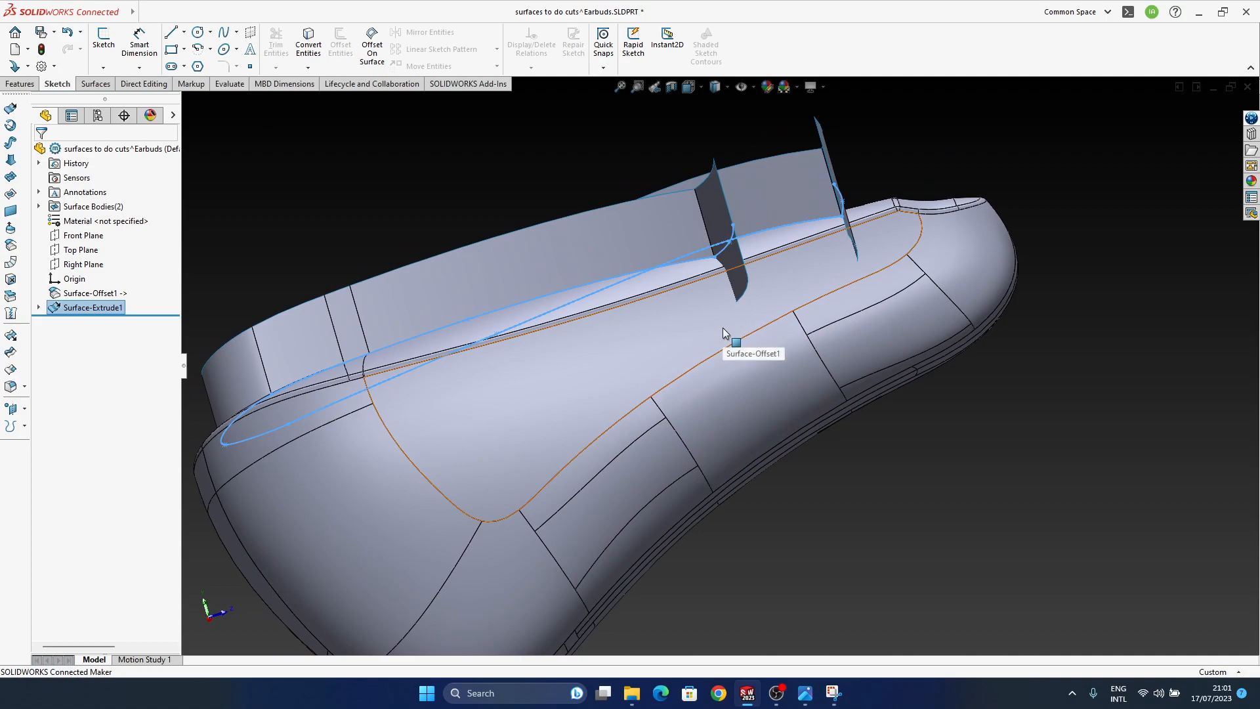
middle_drag(838, 300, 711, 317)
scroll(666, 271, down, 5)
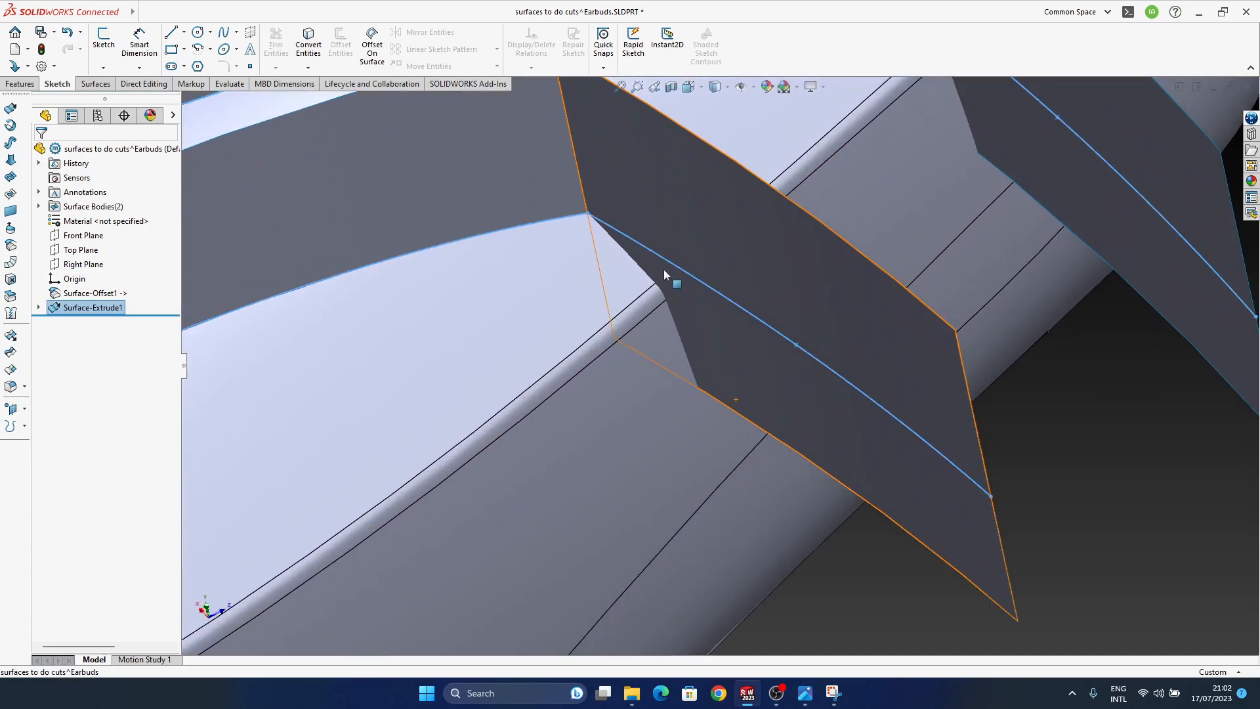
scroll(665, 271, up, 3)
scroll(675, 326, down, 3)
middle_drag(687, 396, 675, 360)
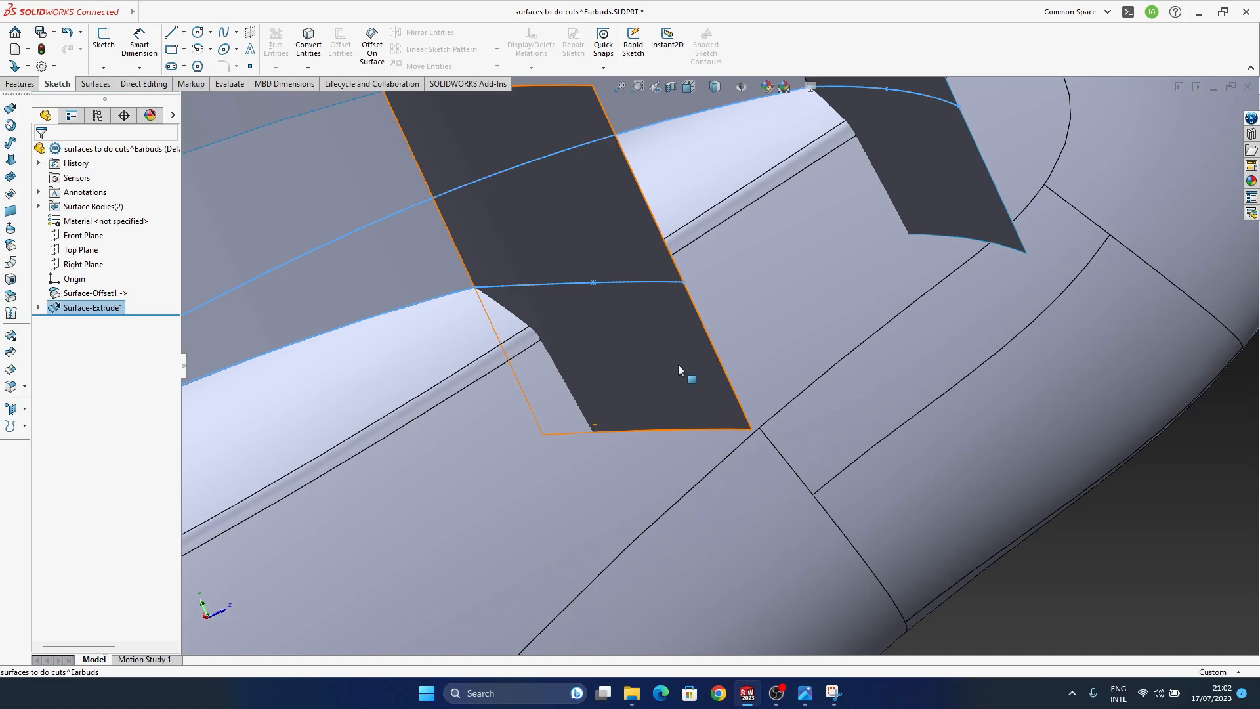
Start a new 3D sketch with the extruded surface's two end walls in view.
ctrl+middle_drag(678, 364, 707, 349)
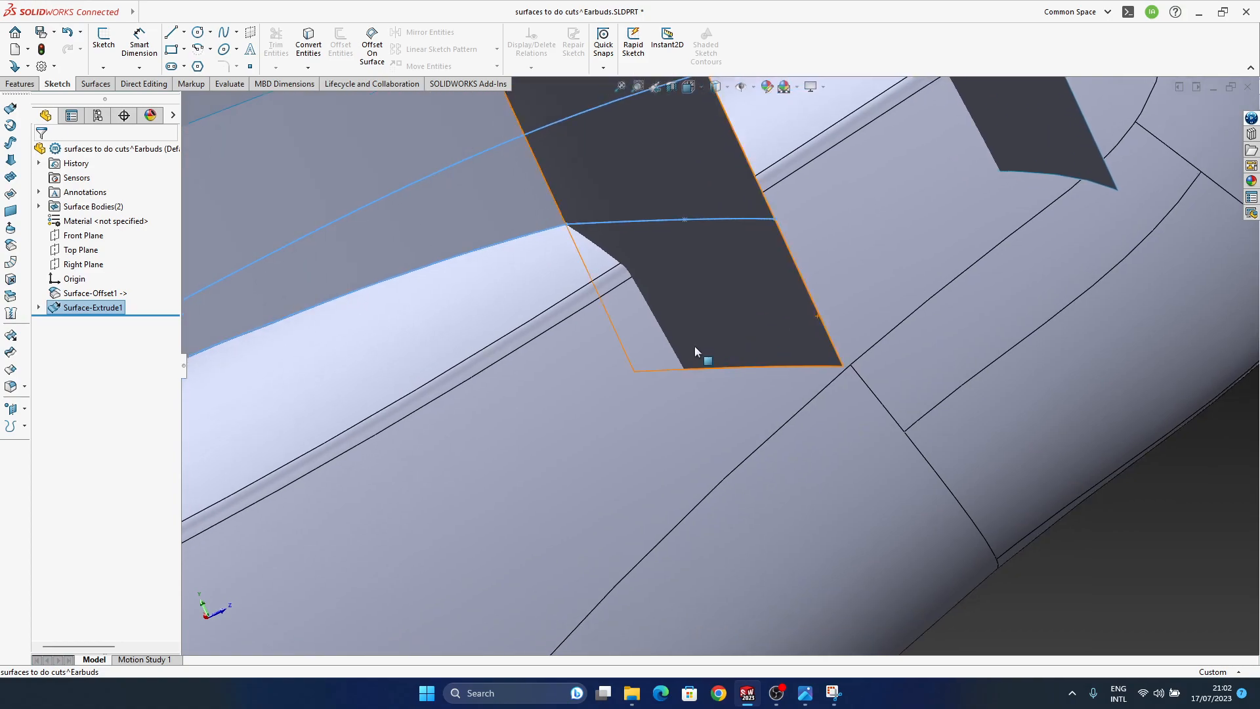
middle_drag(644, 271, 932, 474)
click(932, 473)
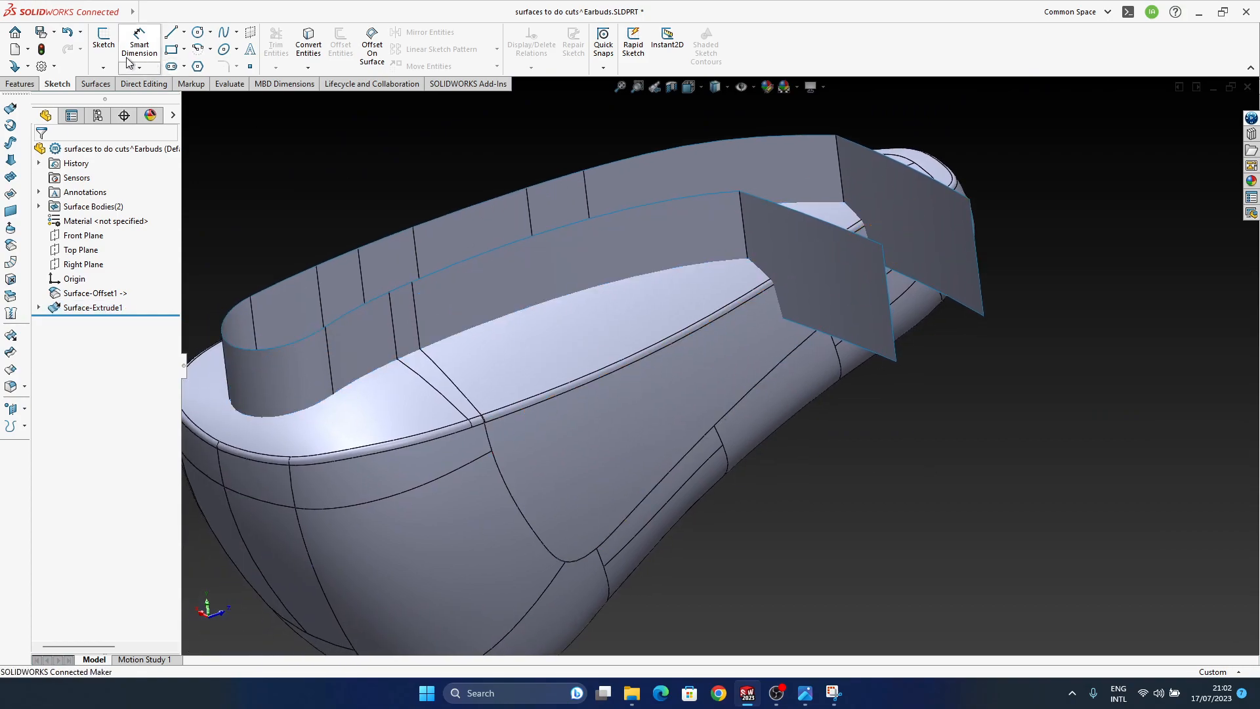
click(103, 68)
click(115, 99)
mouse_move(763, 356)
ctrl+middle_down()
mouse_move(735, 358)
mouse_move(708, 417)
ctrl+middle_up()
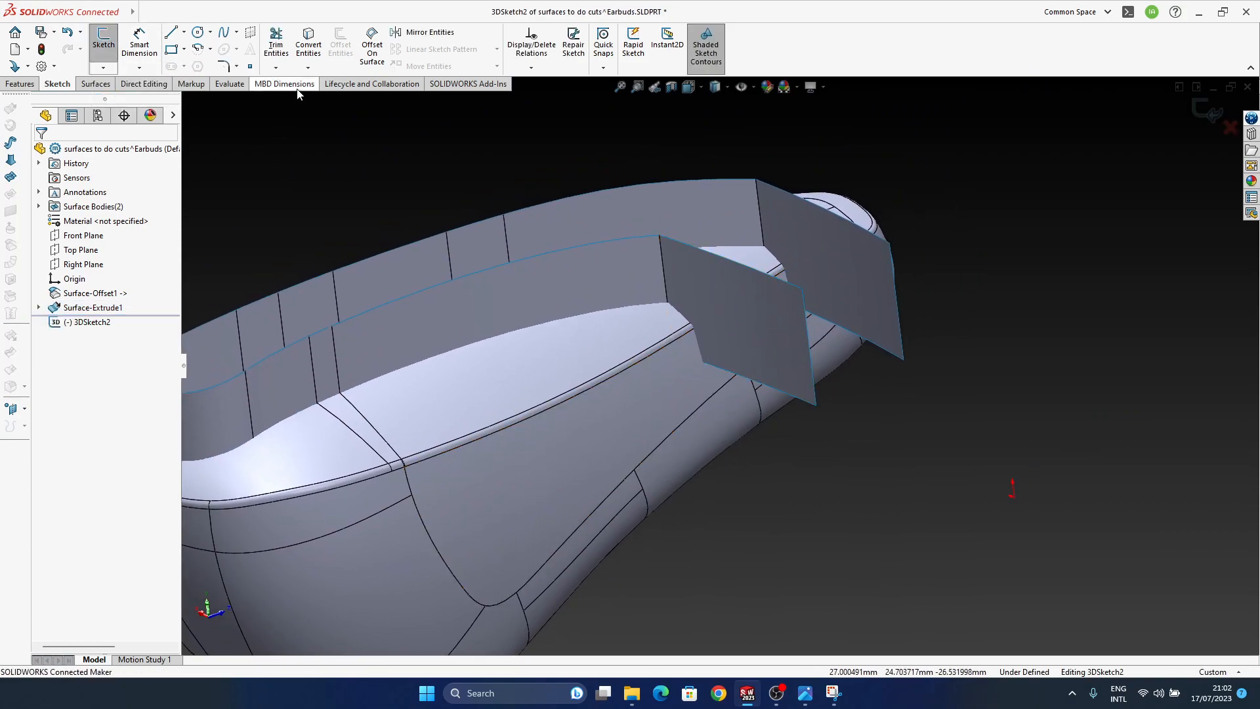
Create intersection curves between the extruded surface's two end walls and the body's large side face.
click(308, 67)
click(335, 99)
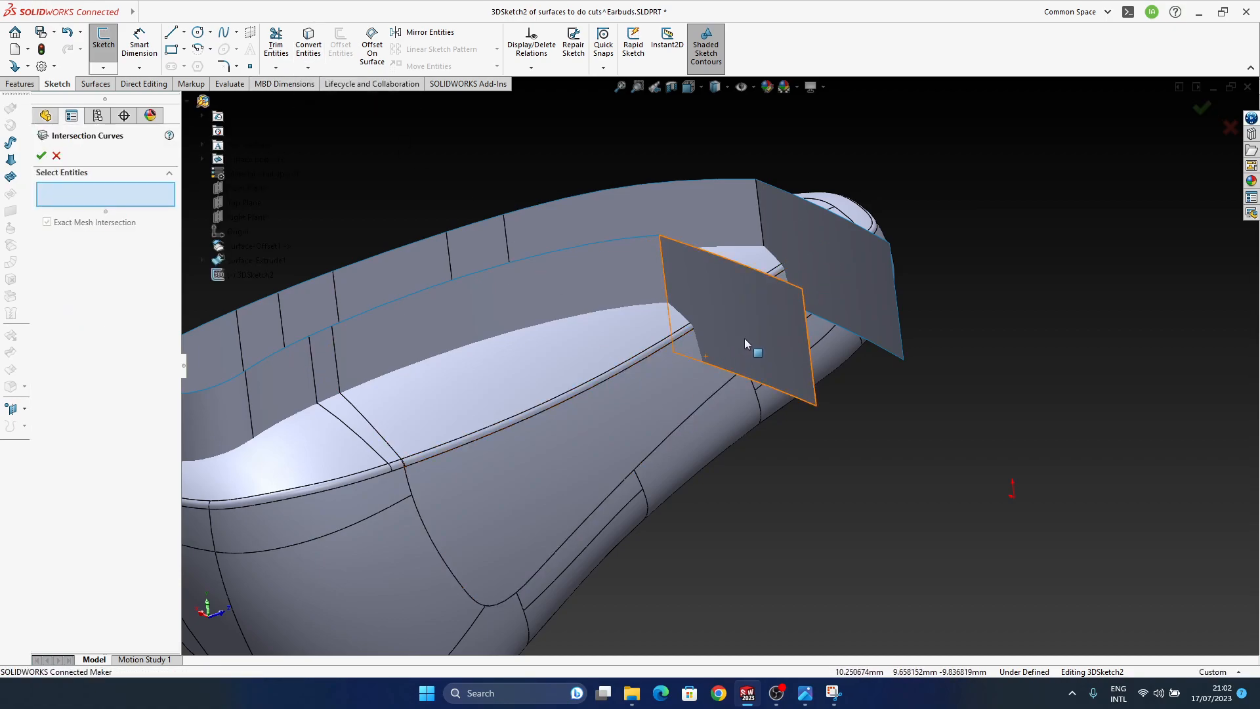
click(727, 344)
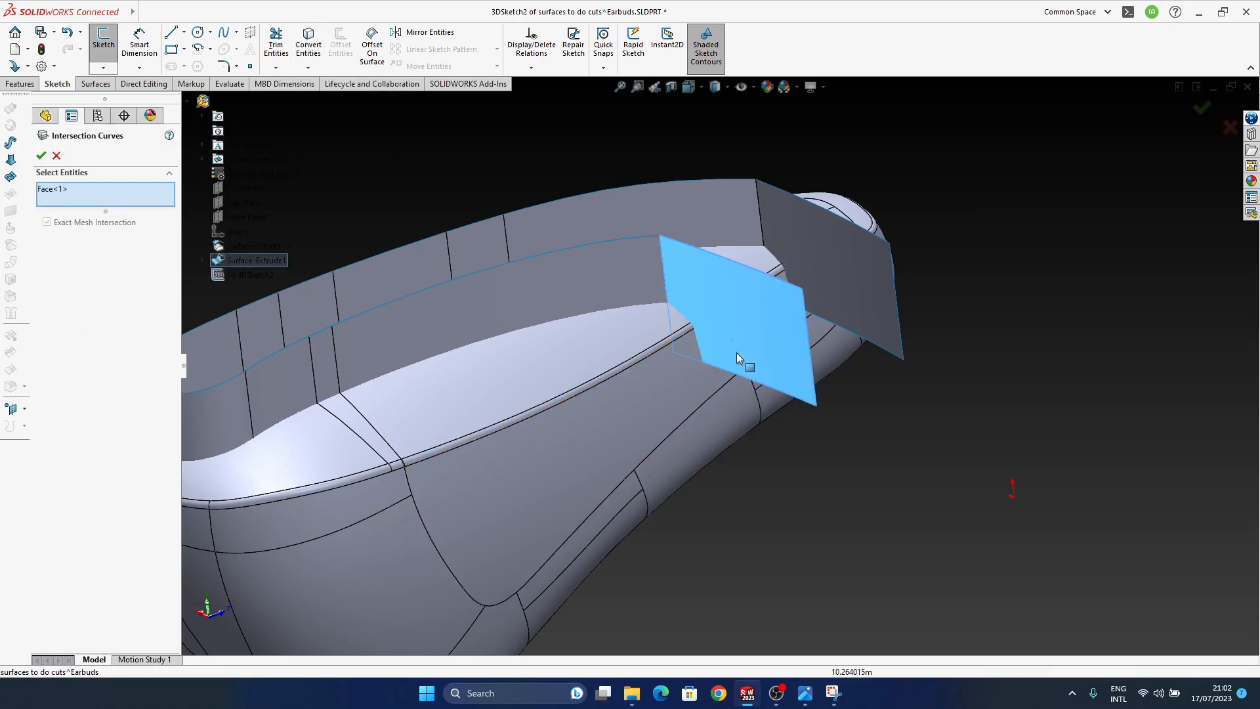
middle_drag(723, 389, 780, 320)
click(697, 379)
click(787, 306)
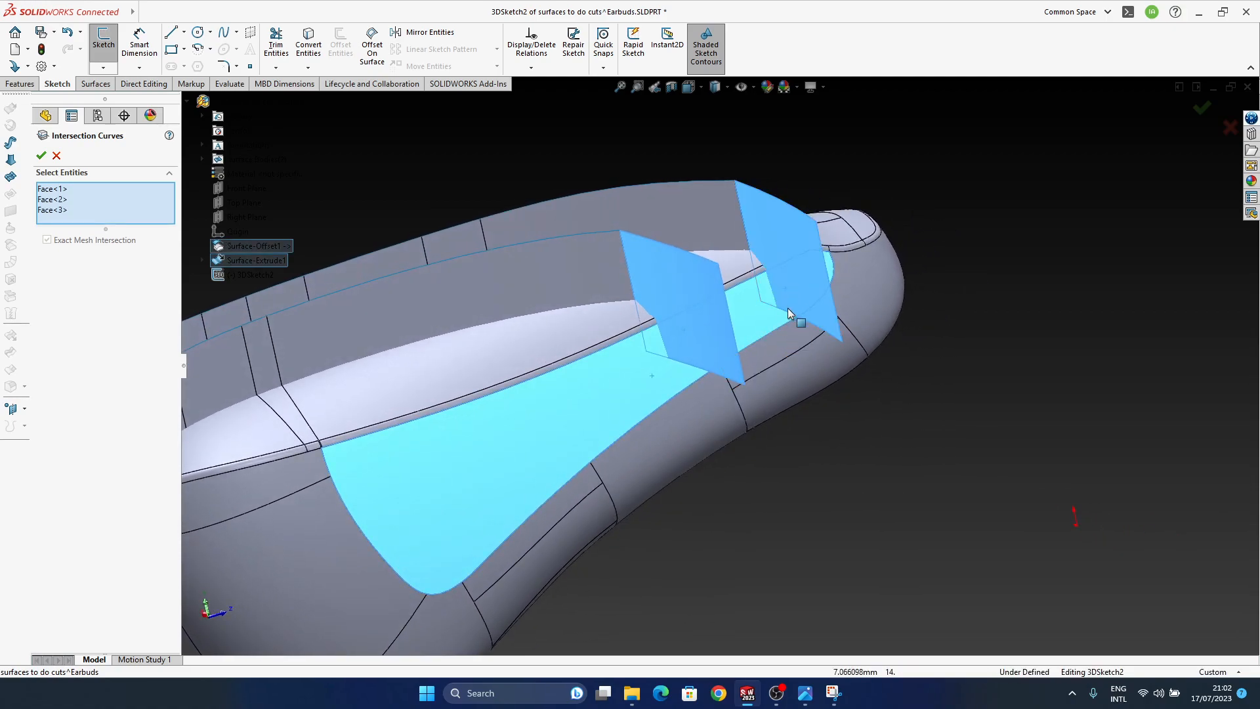
click(41, 155)
Close the Intersection Curves tool and examine the two short curves where the end walls cross the side face.
middle_drag(822, 438, 676, 420)
scroll(659, 402, down, 5)
mouse_move(679, 331)
middle_down()
mouse_move(665, 314)
mouse_move(659, 324)
middle_up()
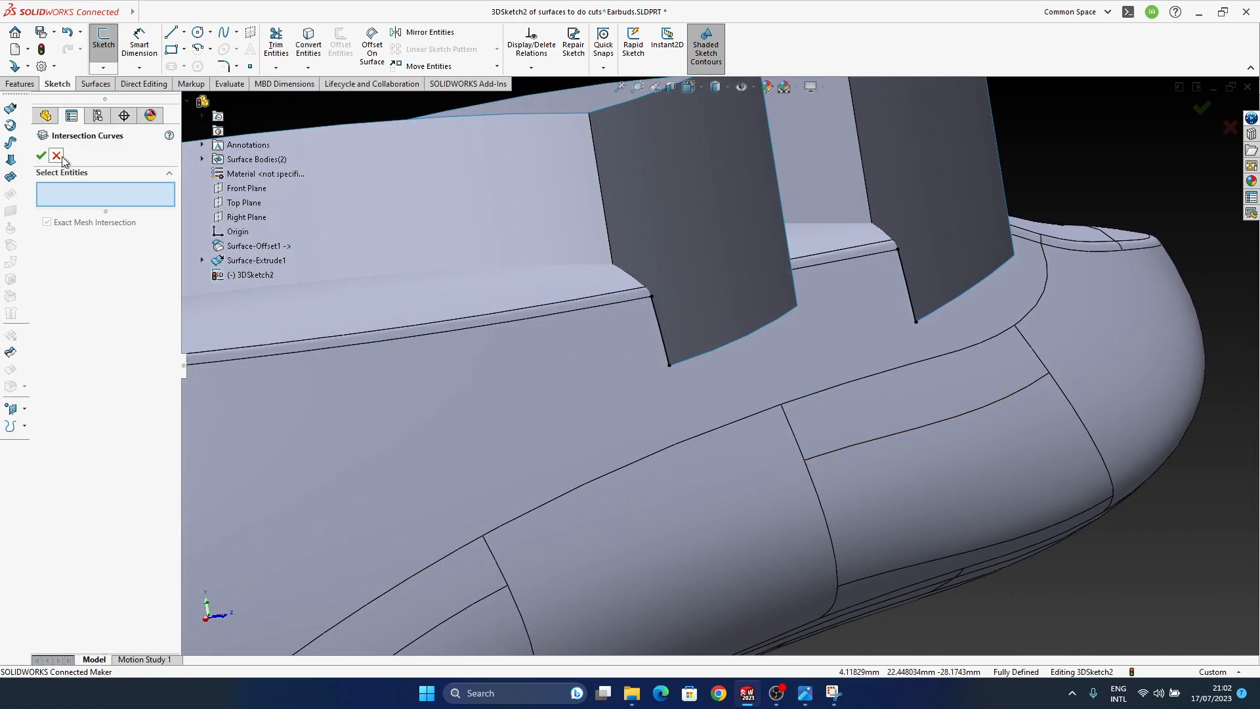
click(62, 158)
click(656, 320)
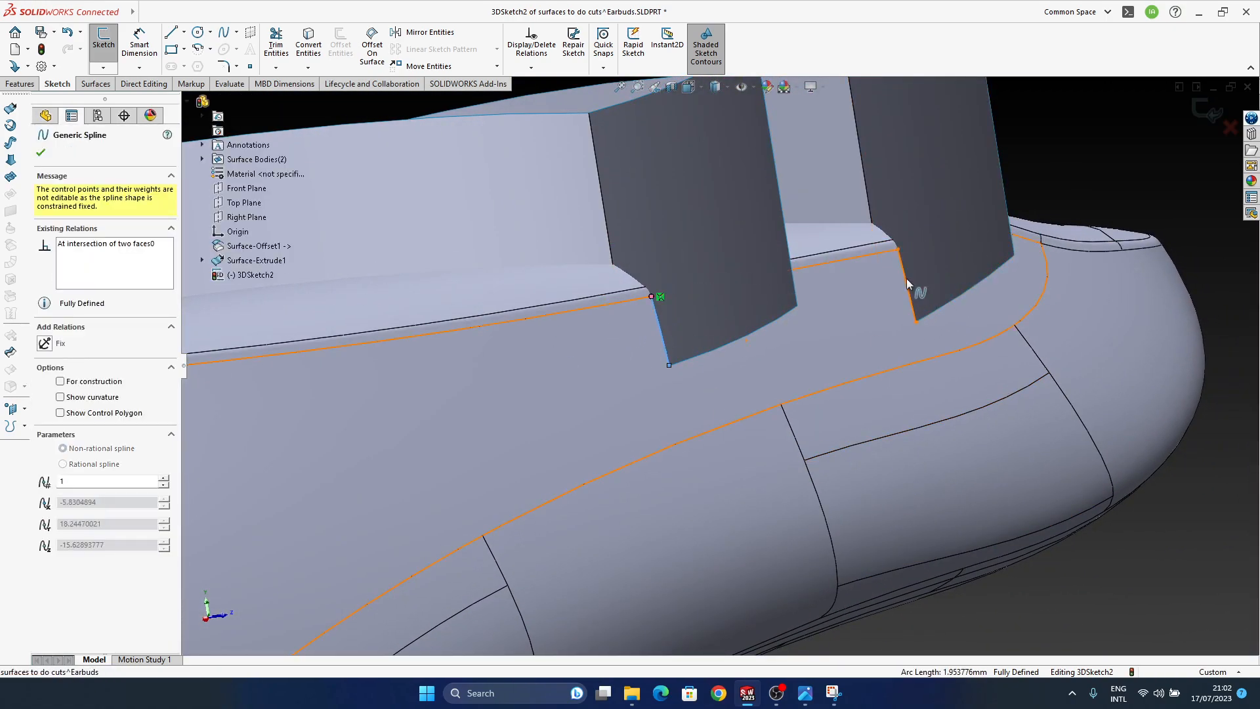
ctrl+click(907, 279)
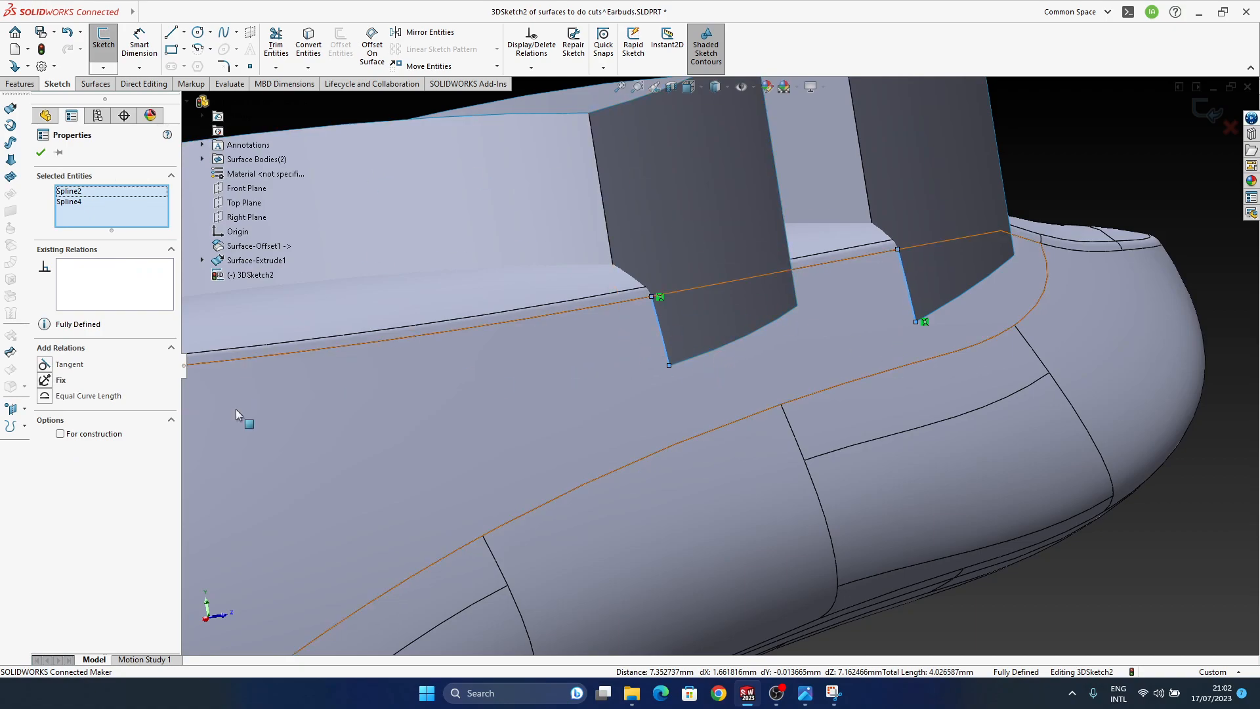
click(1100, 591)
Select the extruded surface's rounded wall at the wide end of the body.
middle_drag(1100, 591, 711, 310)
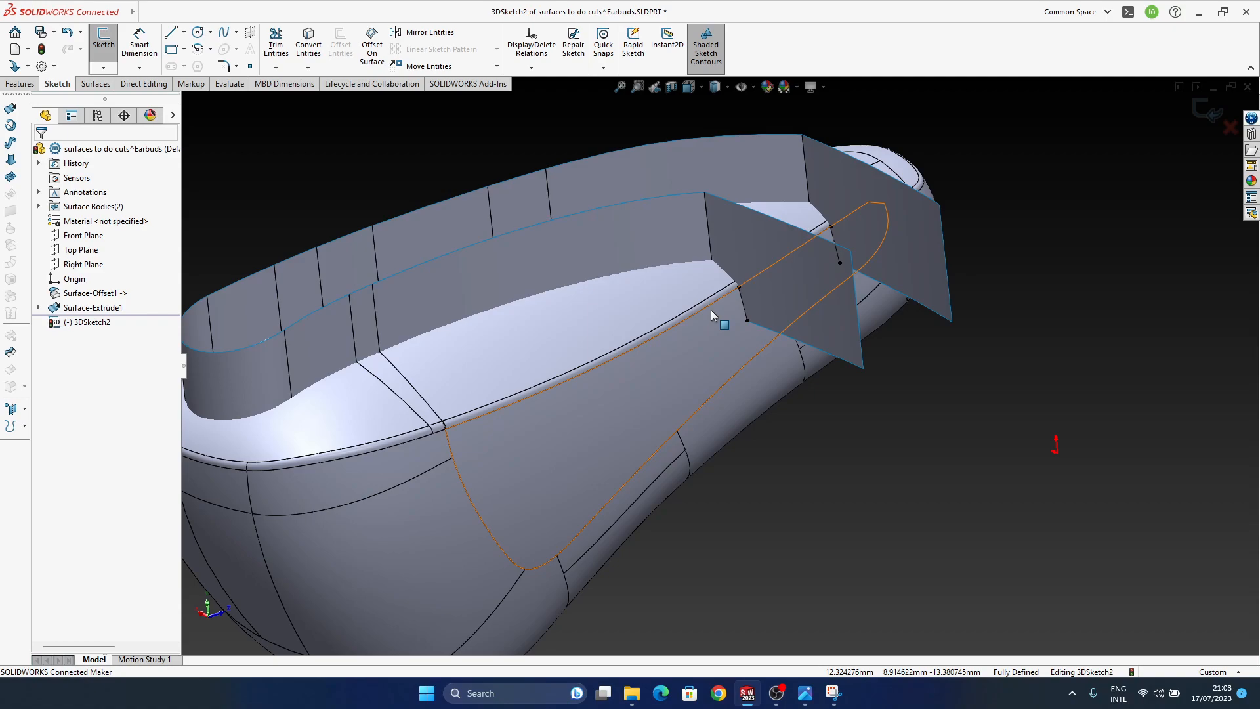
mouse_move(695, 333)
middle_down()
mouse_move(746, 271)
mouse_move(540, 433)
middle_up()
click(511, 463)
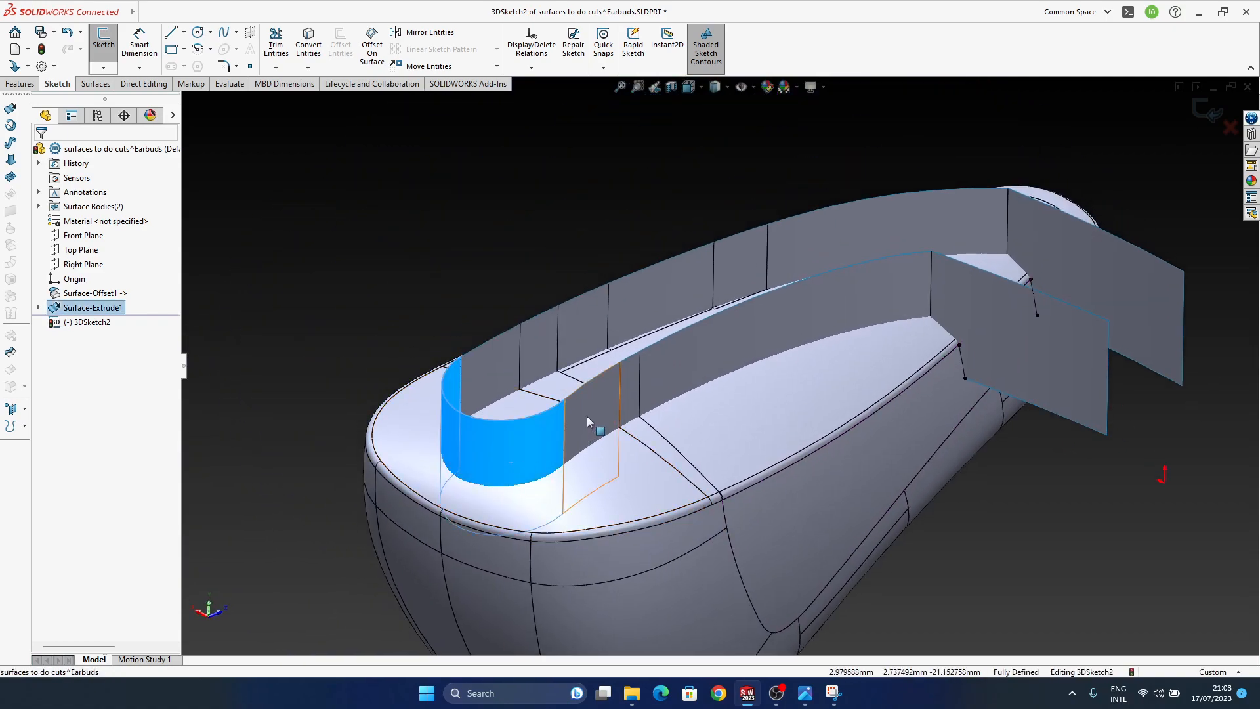
ctrl+click(634, 396)
ctrl+middle_drag(753, 392, 740, 366)
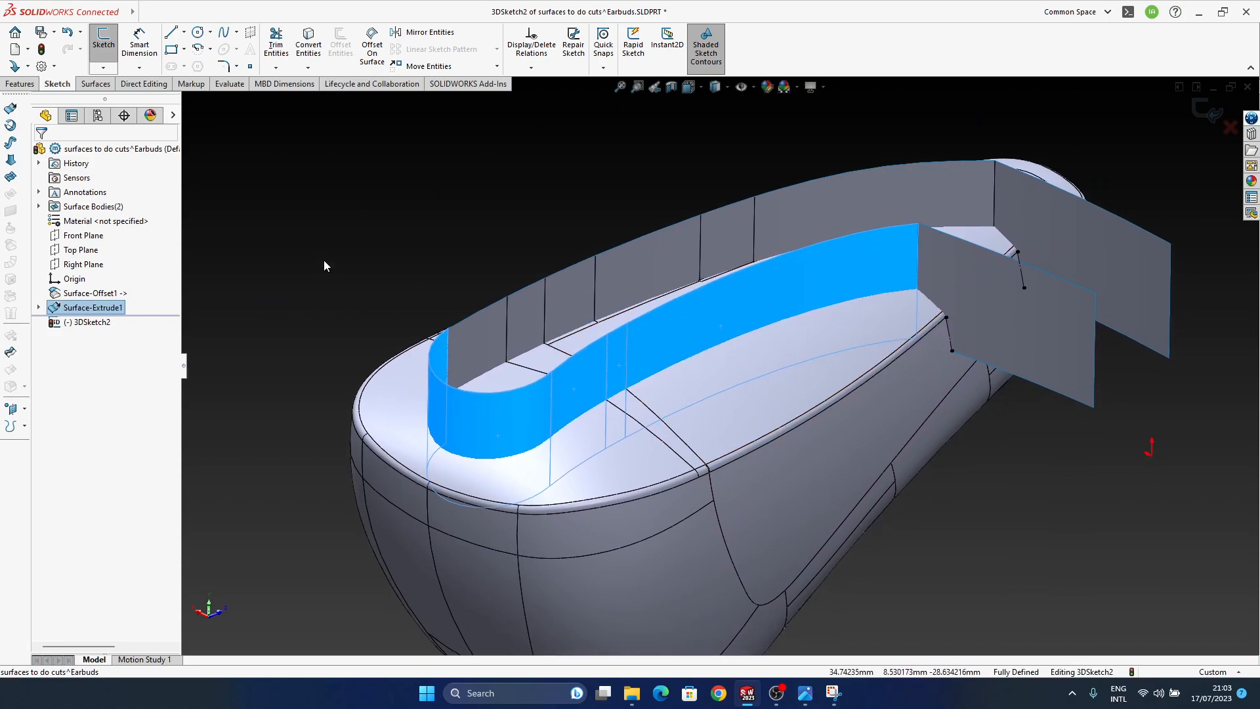
click(324, 267)
drag(90, 321, 89, 313)
click(90, 309)
click(198, 281)
click(98, 309)
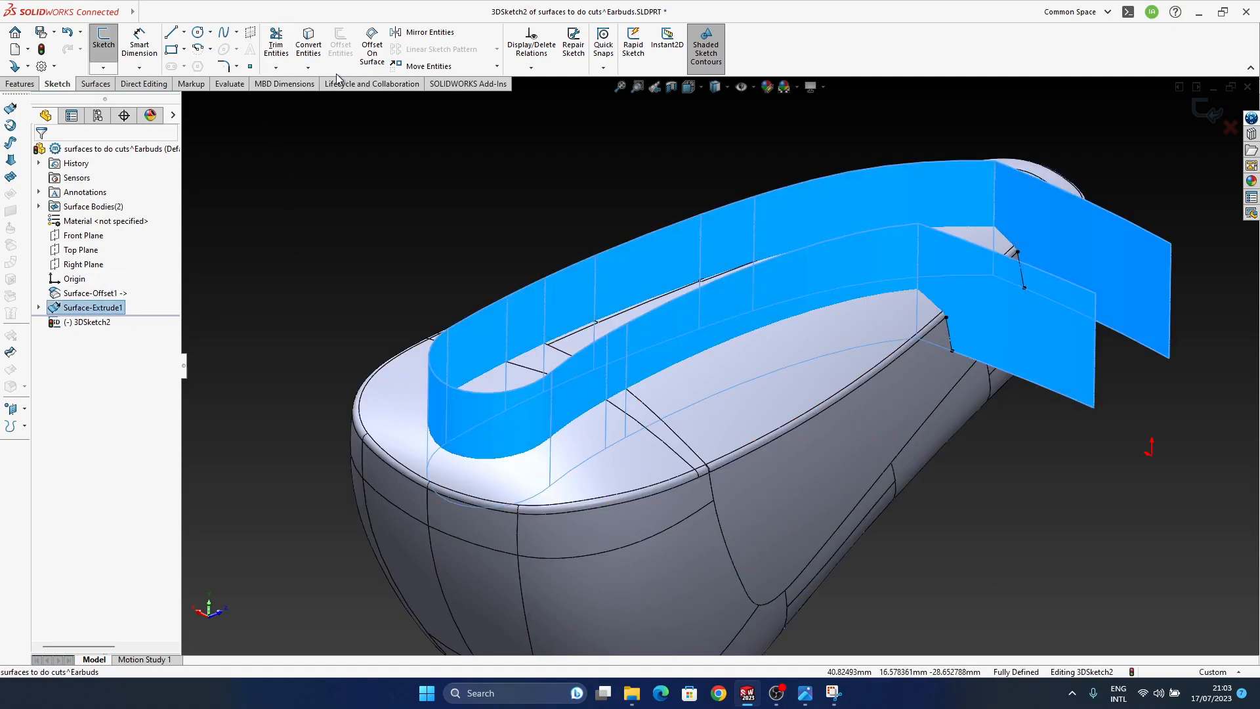
Try an Intersection Curve in the 3D sketch, picking the extruded surface's rounded end, near-side wall and near tail faces.
click(307, 68)
click(368, 99)
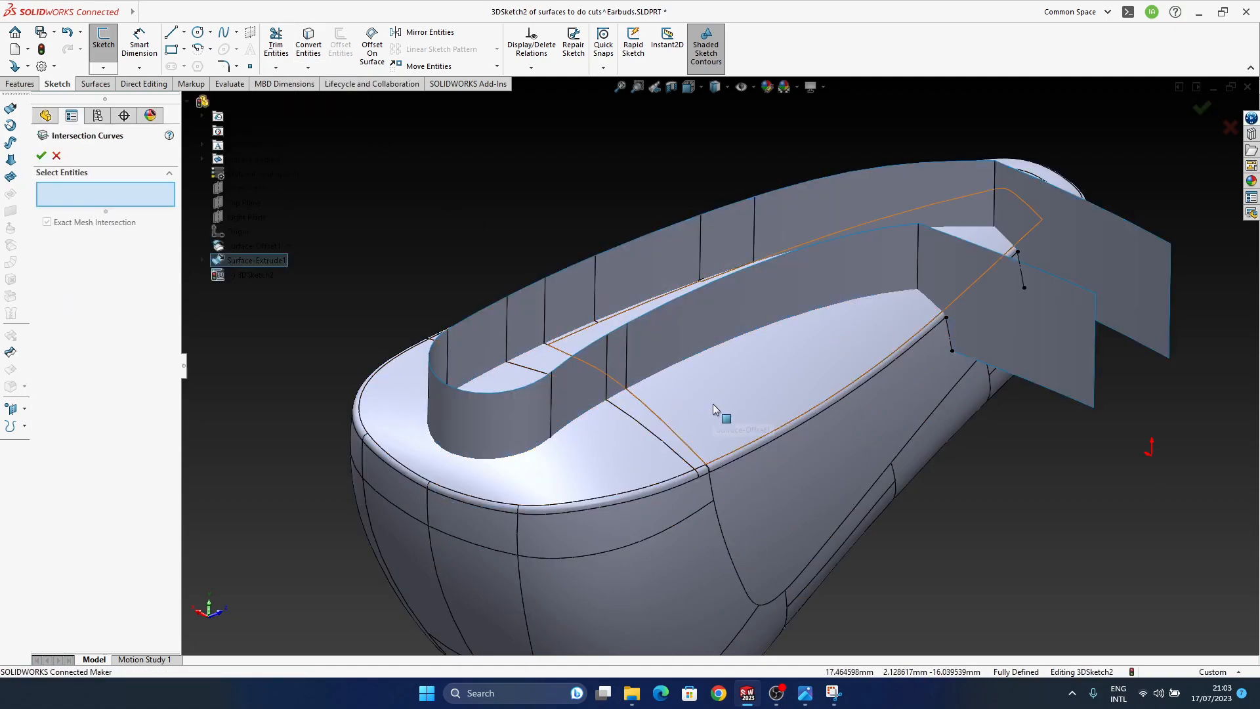
click(505, 408)
click(576, 392)
click(612, 369)
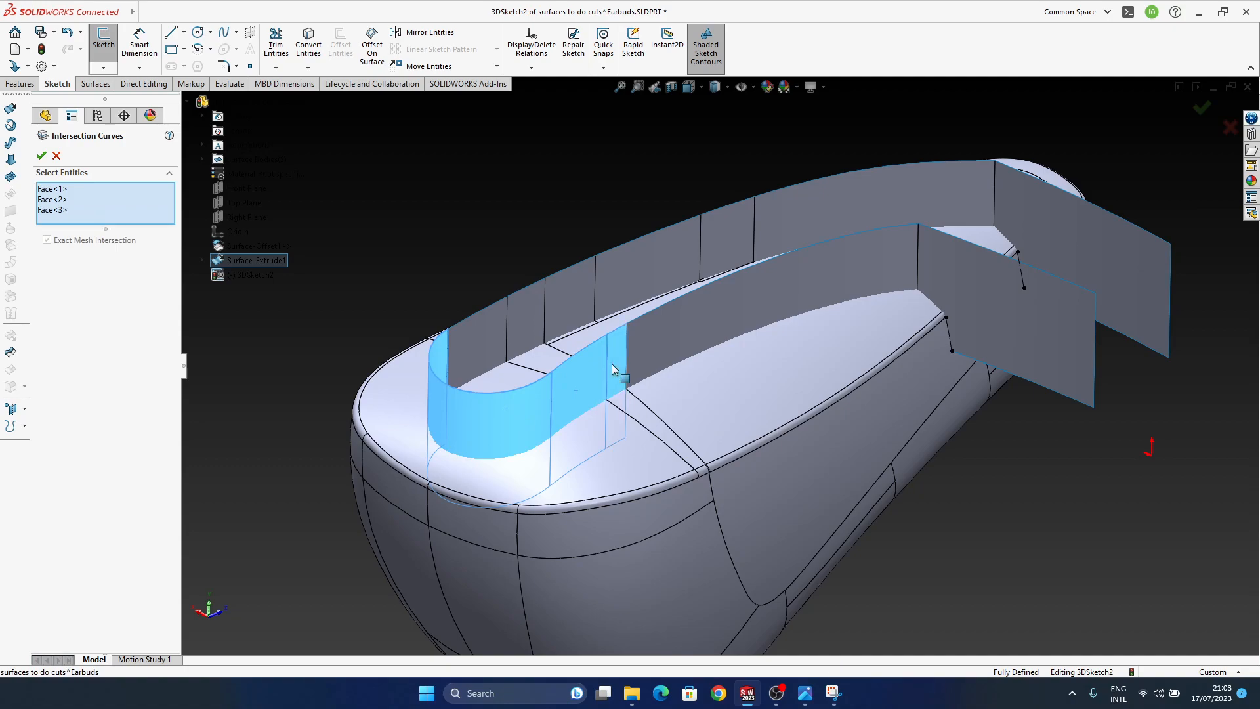
click(684, 331)
scroll(861, 352, down, 5)
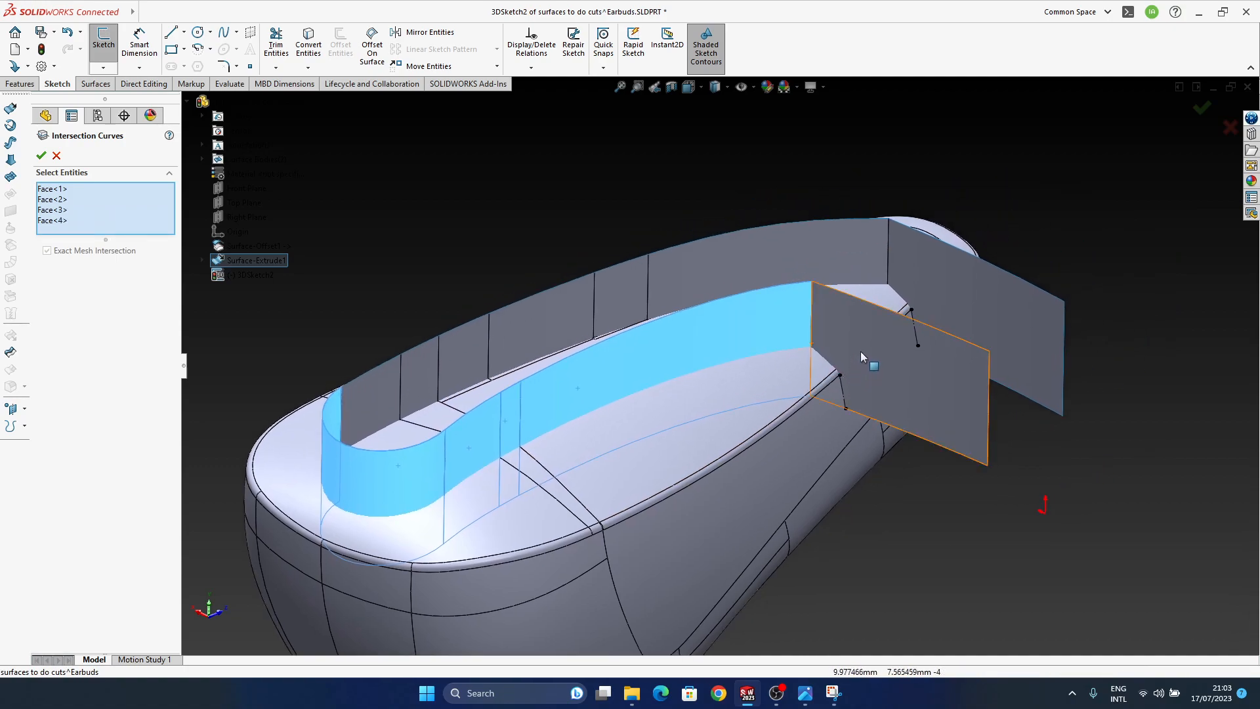
click(789, 345)
scroll(804, 384, down, 3)
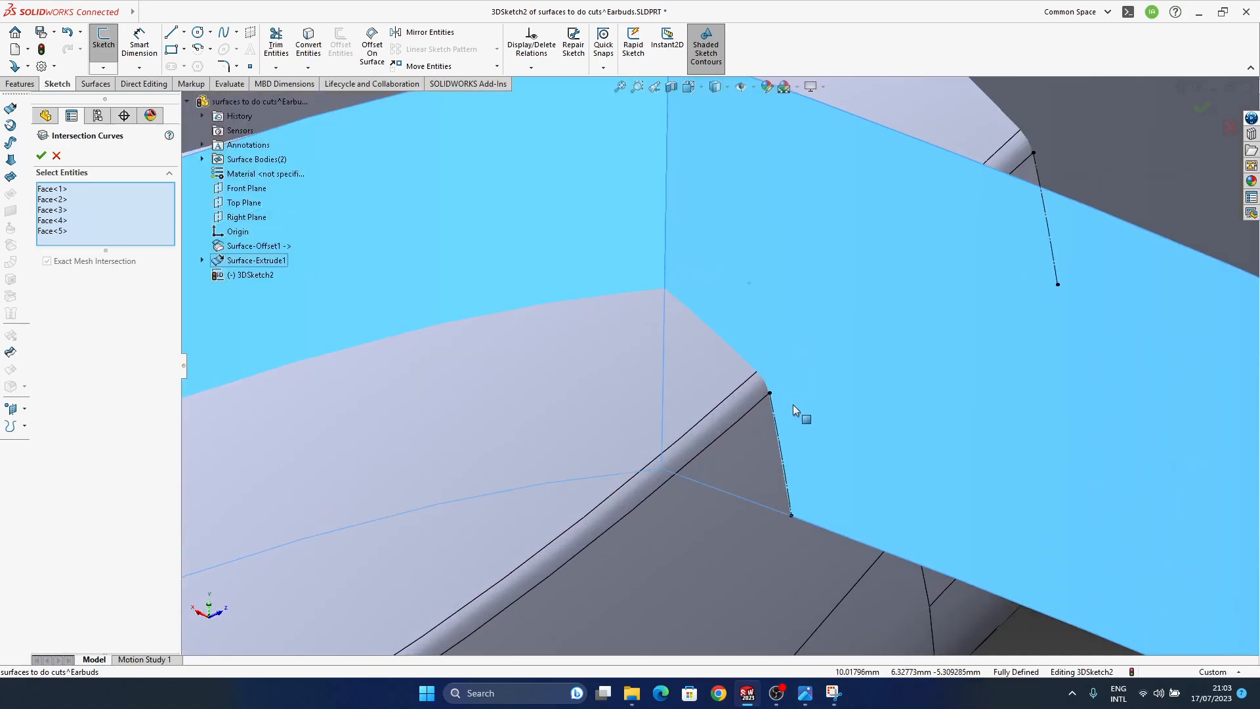
Add the far tail and all remaining far-side wall faces of the extruded surface to the intersection selection.
scroll(802, 392, up, 5)
click(801, 324)
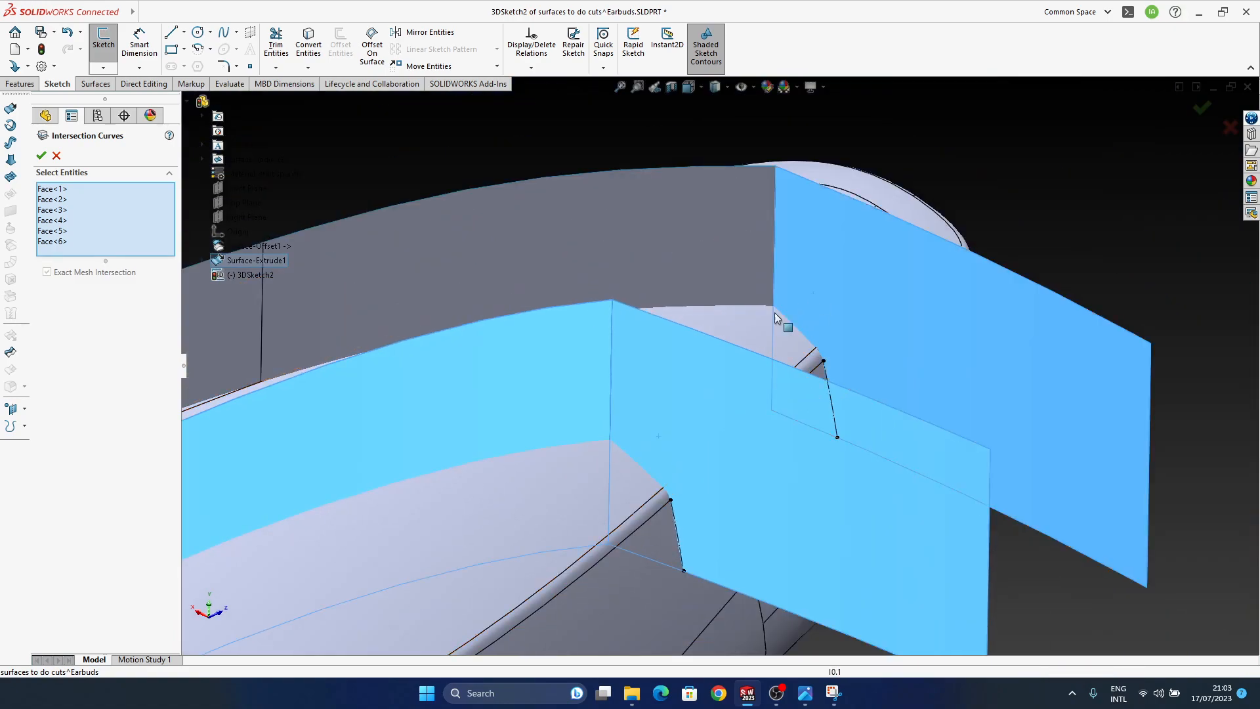
click(696, 276)
scroll(865, 369, down, 3)
click(684, 234)
click(498, 301)
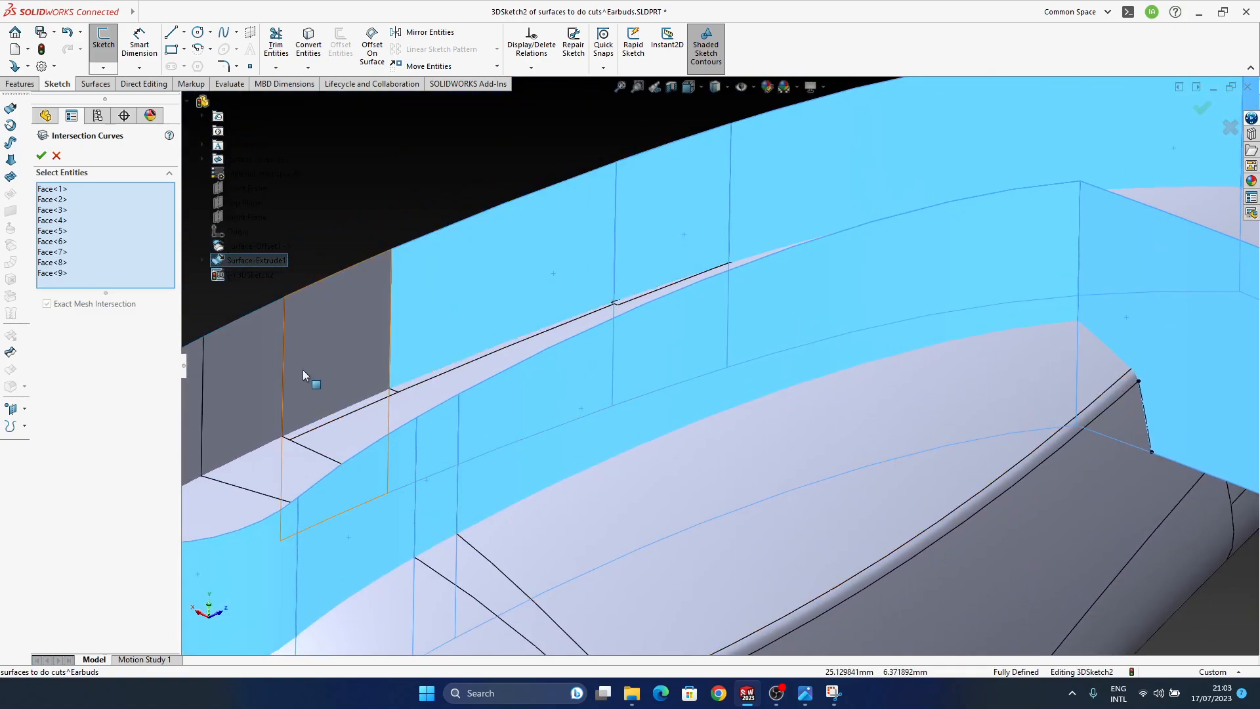
click(314, 368)
click(242, 416)
scroll(322, 444, up, 3)
click(538, 317)
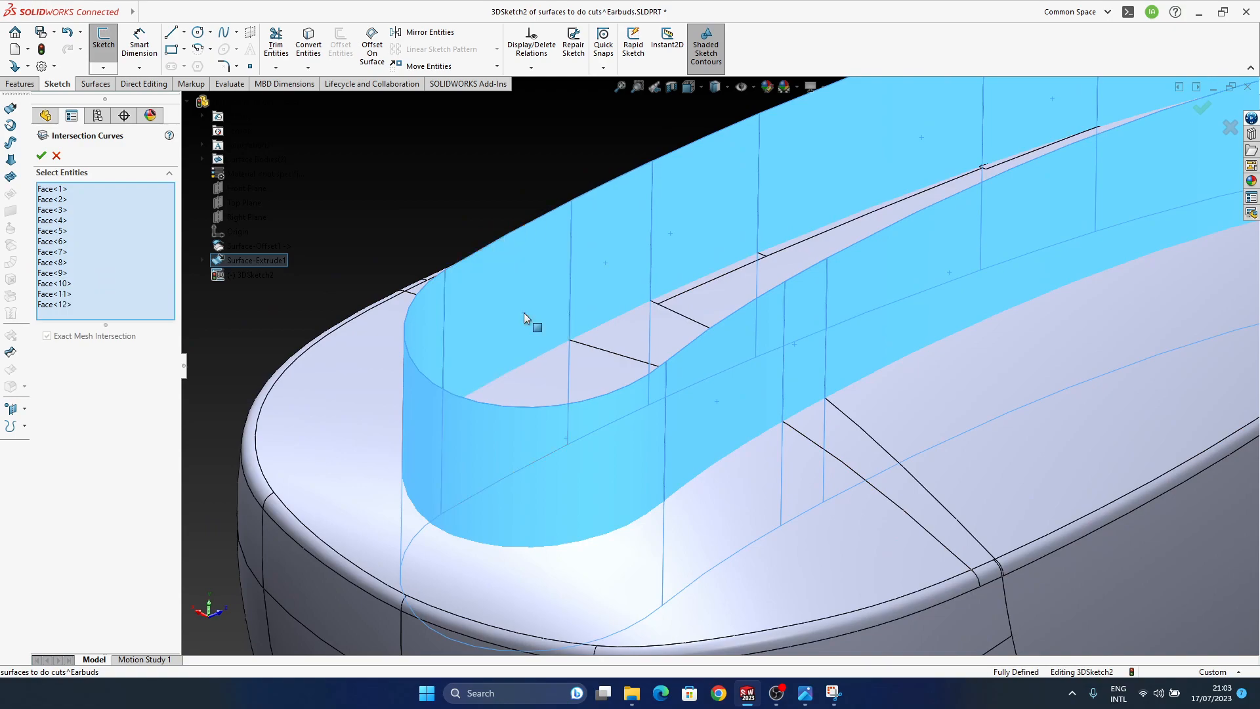
Add the earbud body's top faces at the rounded end and along the near side to the intersection selection.
scroll(667, 411, down, 2)
scroll(664, 433, up, 4)
click(664, 442)
scroll(667, 416, up, 2)
click(667, 401)
click(742, 377)
ctrl+middle_drag(743, 377, 757, 470)
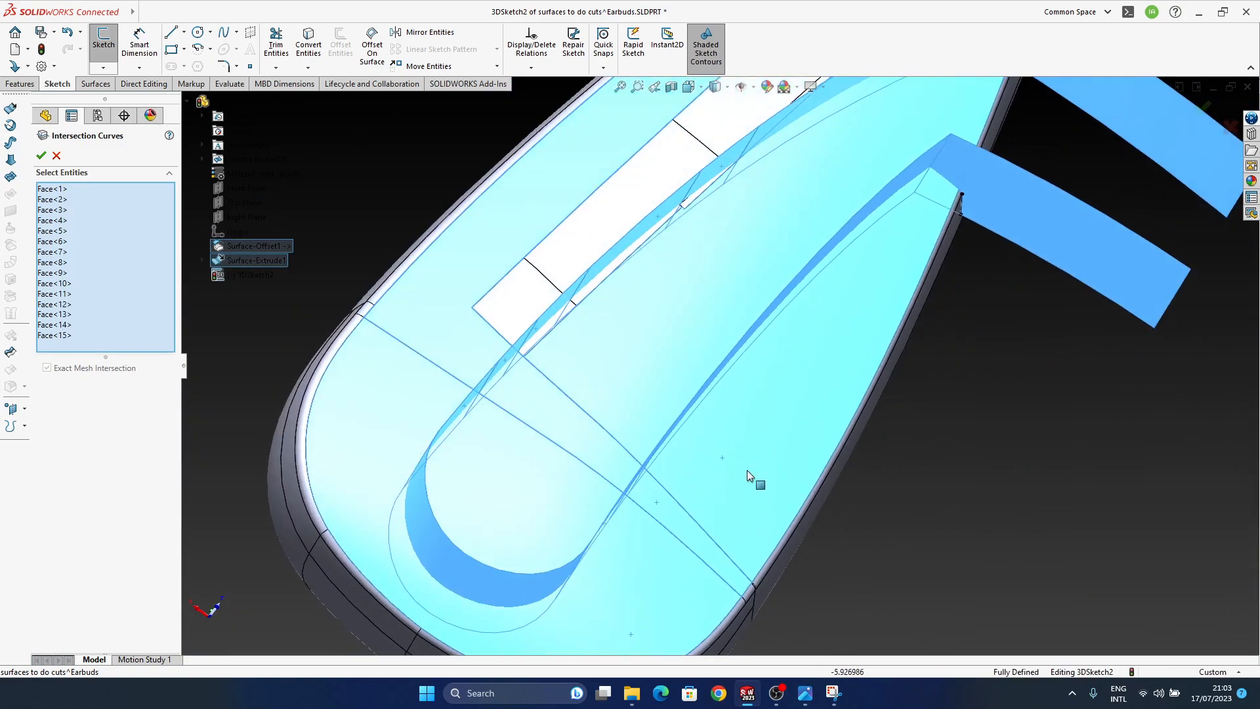
Add the four small top faces crossed by the far-side wall to the intersection selection.
scroll(535, 328, down, 4)
click(551, 287)
scroll(551, 286, down, 2)
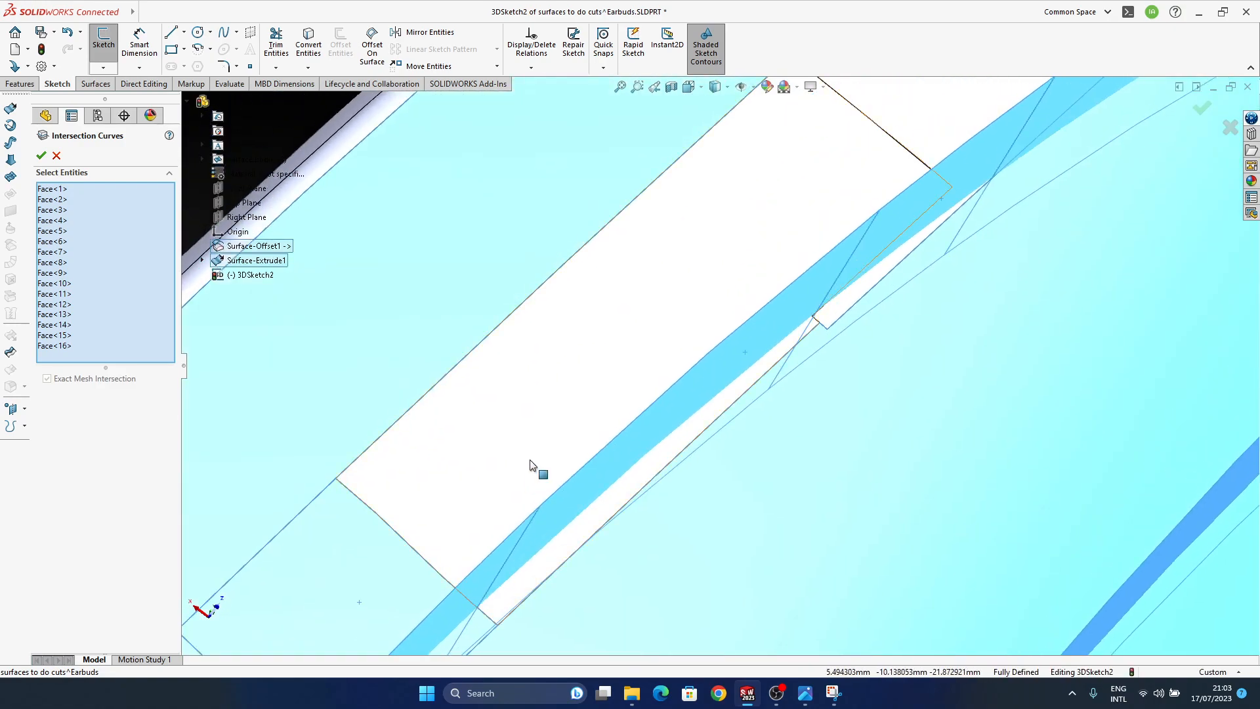
click(865, 328)
scroll(776, 397, down, 1)
click(777, 397)
scroll(926, 348, down, 2)
click(716, 292)
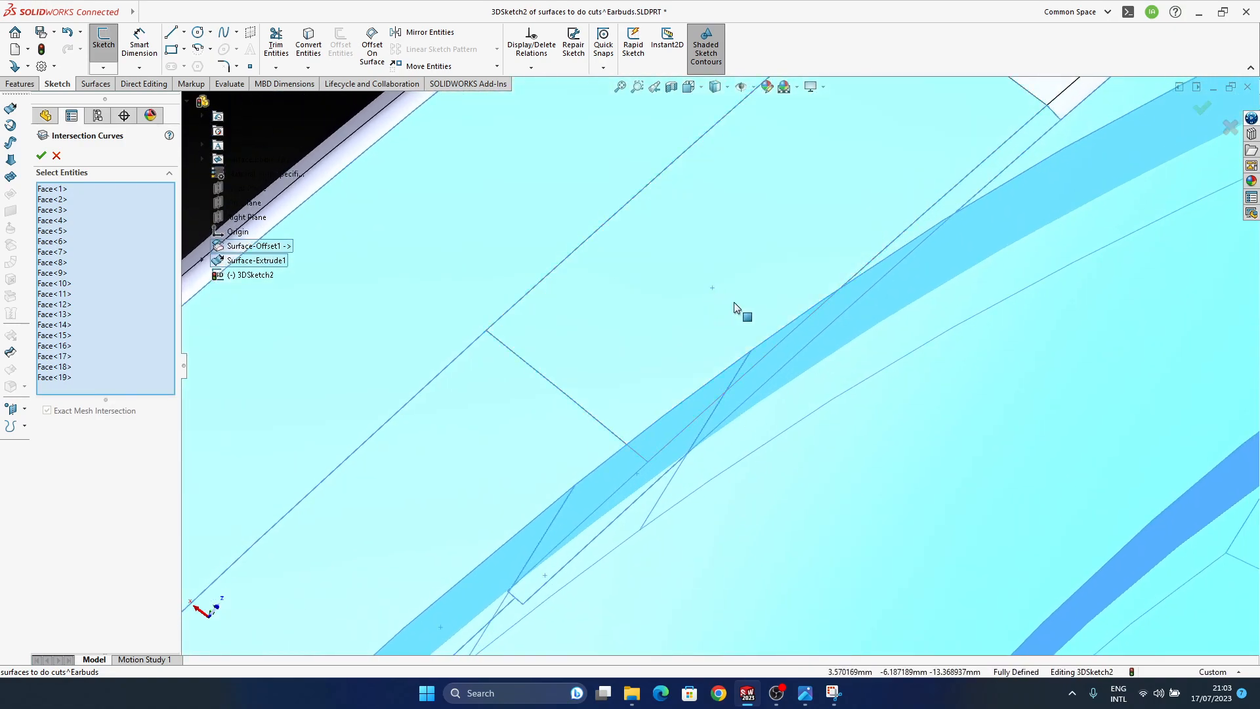
Add the remaining body top faces and blend faces near the narrow end to the intersection selection.
scroll(703, 412, down, 2)
scroll(785, 377, up, 2)
click(784, 282)
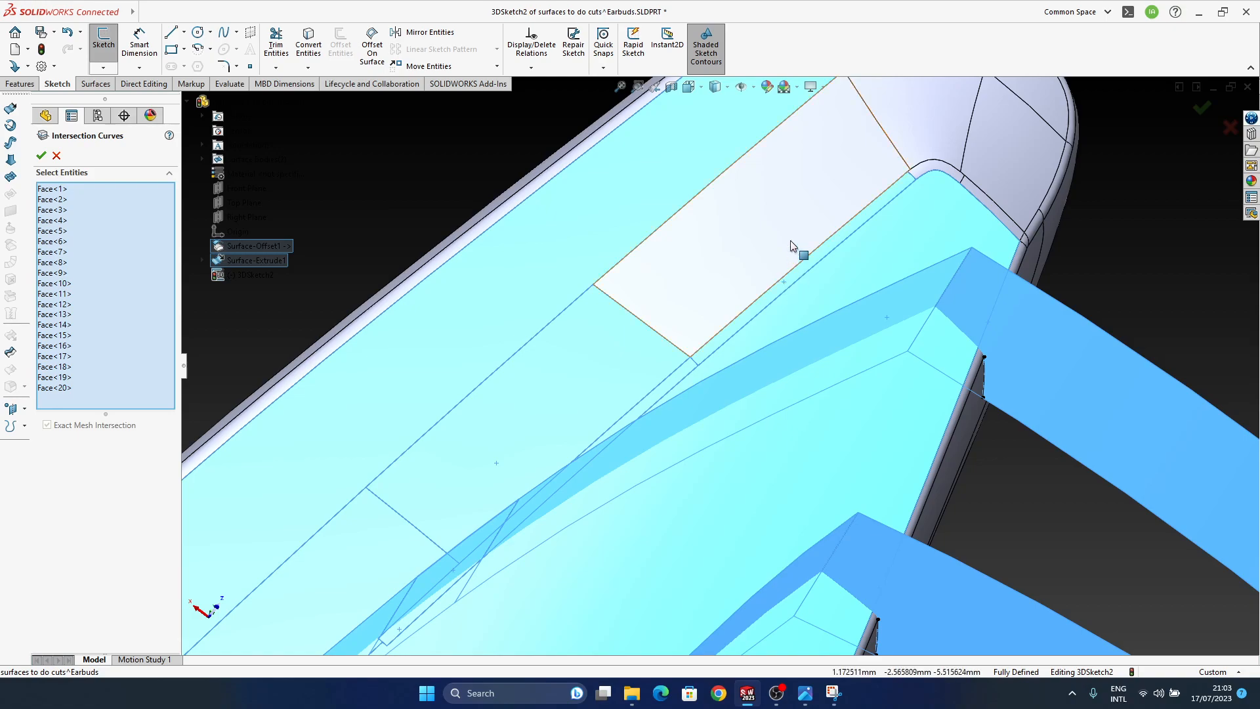
click(790, 235)
click(931, 146)
click(935, 166)
Generate the intersection curves from the selected faces, inspect the tail corners, and undo the curves.
middle_drag(1057, 254, 991, 388)
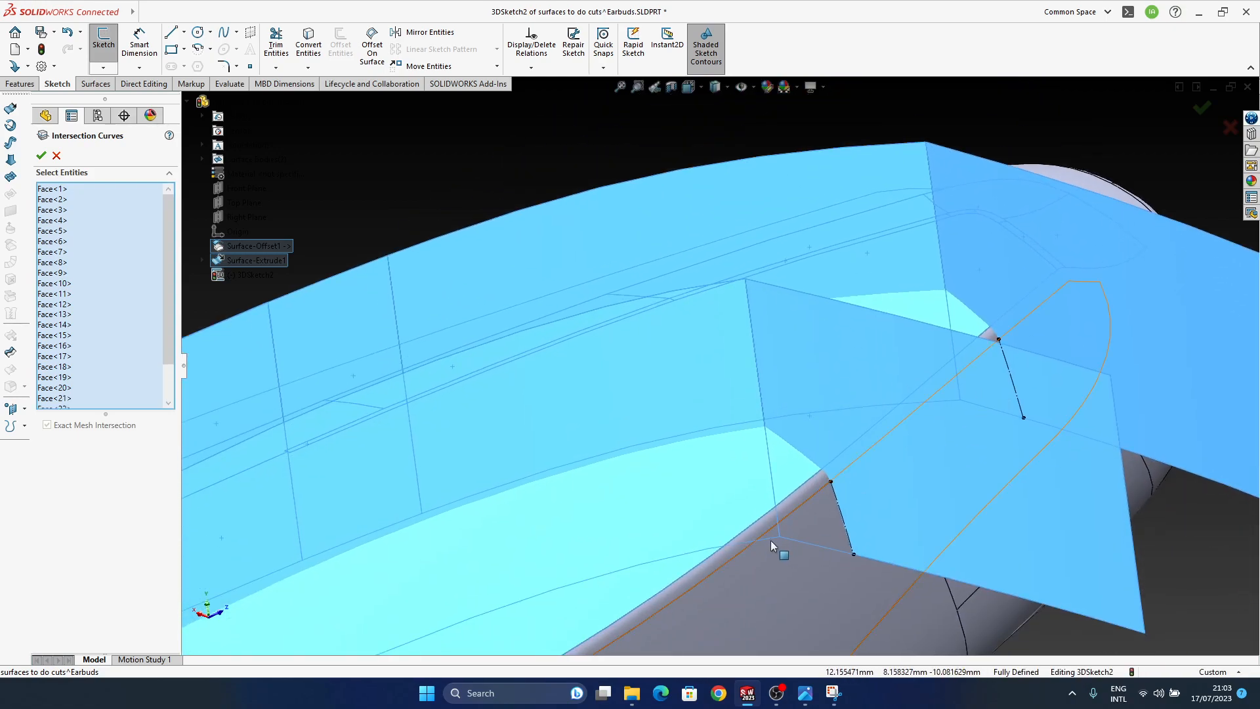
middle_drag(822, 489, 872, 383)
scroll(879, 377, up, 4)
scroll(873, 315, down, 4)
middle_drag(863, 307, 833, 391)
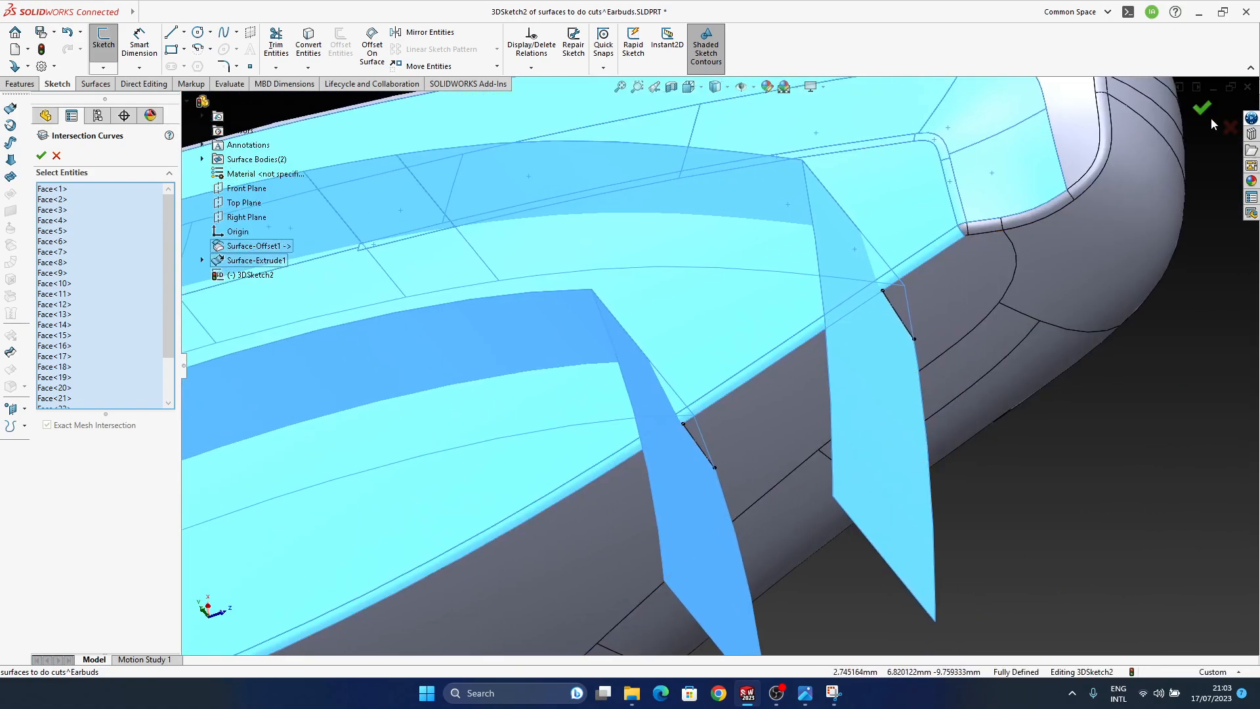
key(Escape)
middle_drag(800, 433, 856, 444)
key(ctrl+z)
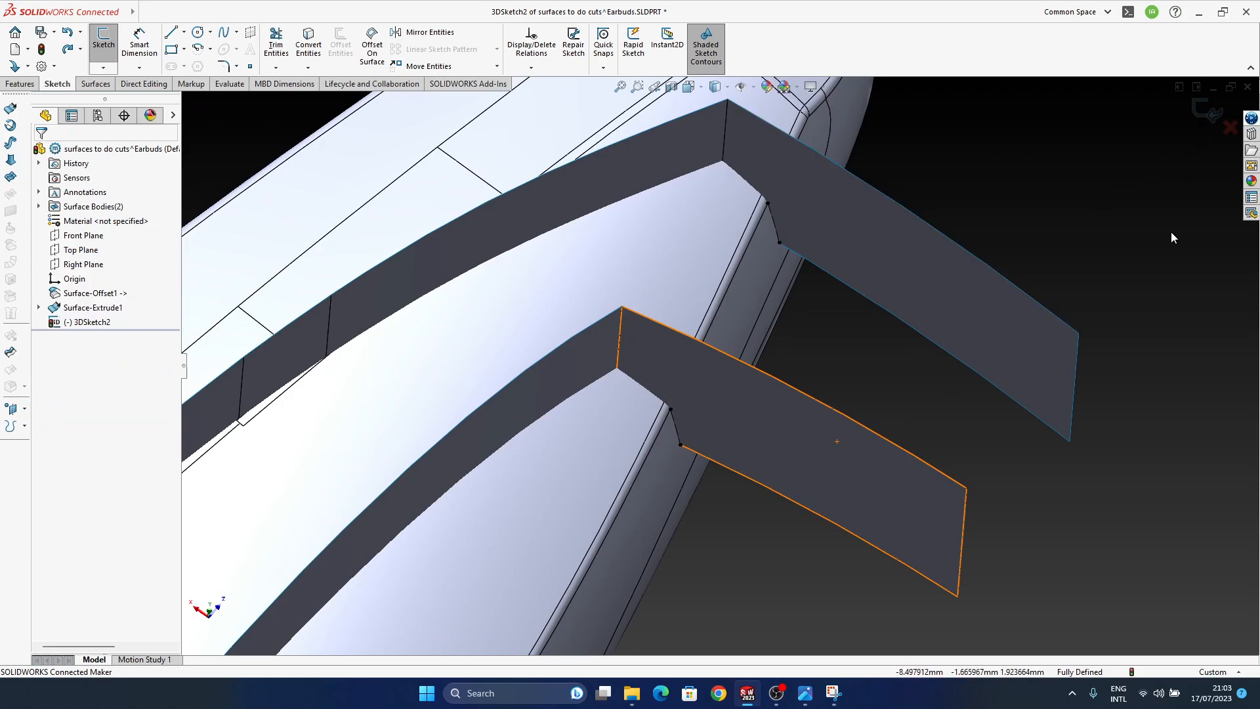
Exit the 3D sketch and roll the model back to just after Surface-Extrude1.
ctrl+middle_drag(921, 415, 966, 409)
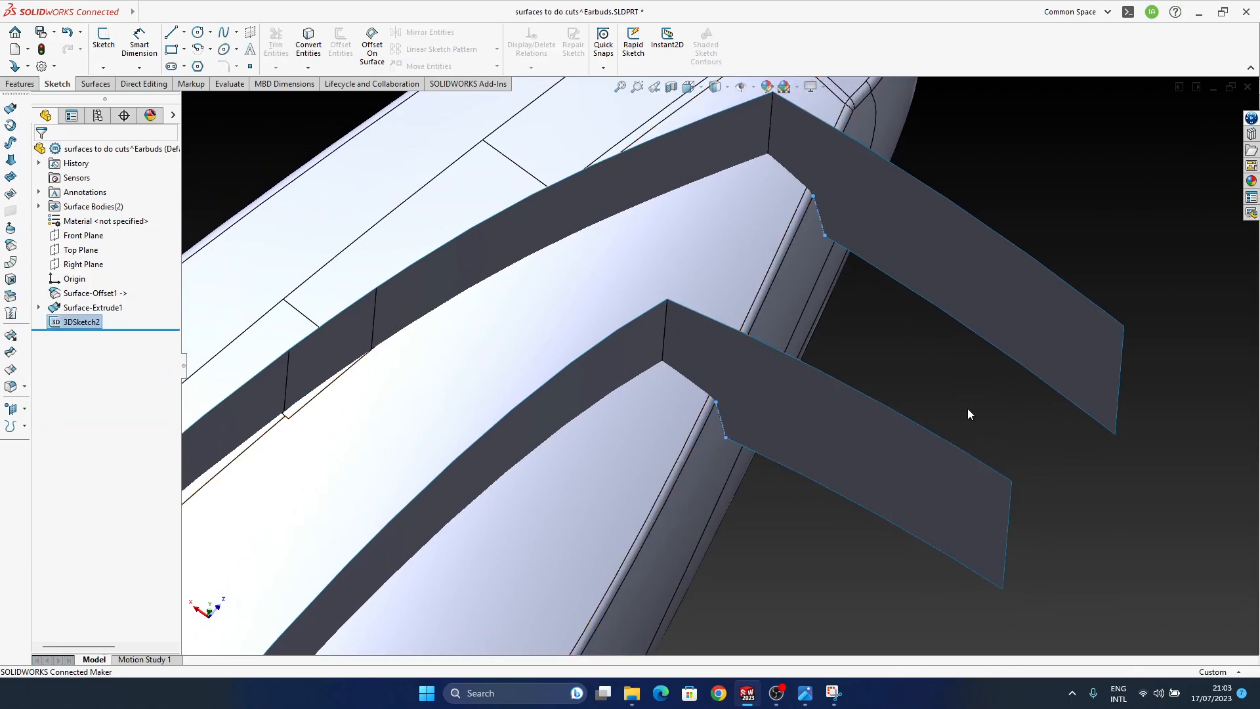
drag(101, 329, 108, 309)
ctrl+middle_drag(731, 349, 766, 363)
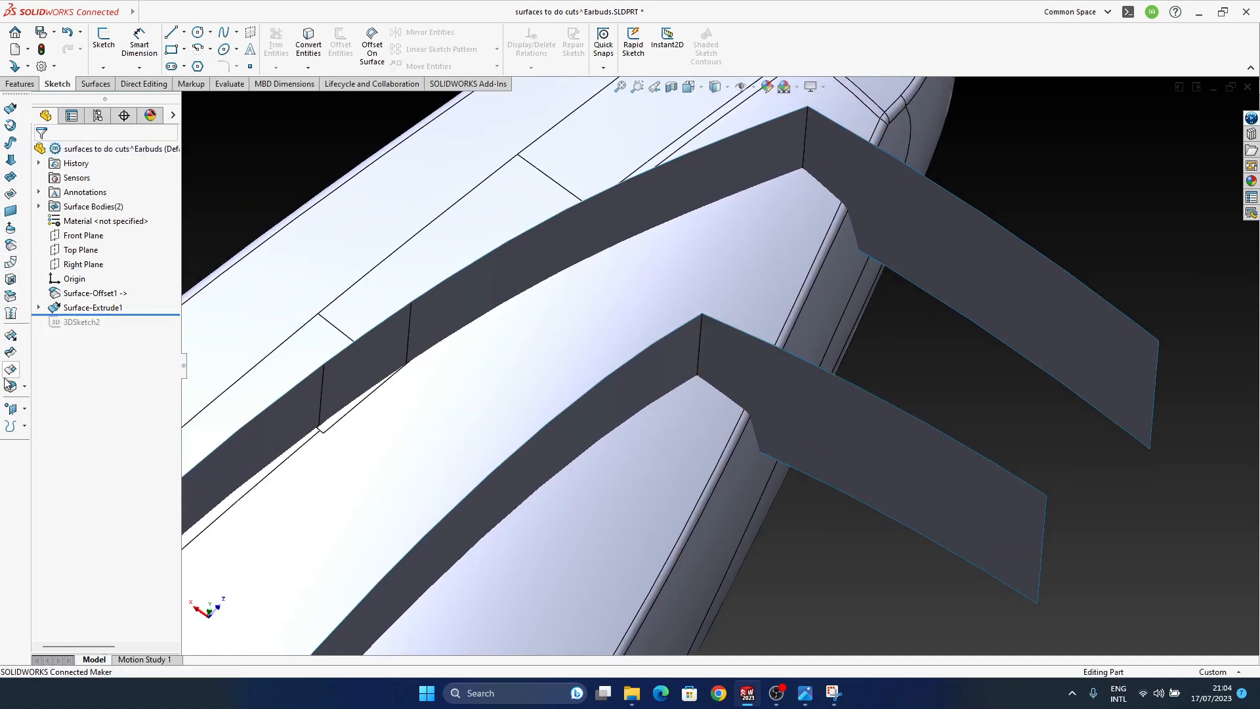
Fillet the near corner edge of the extruded surface with a 1 mm radius and a Curvature Continuous profile.
key(f)
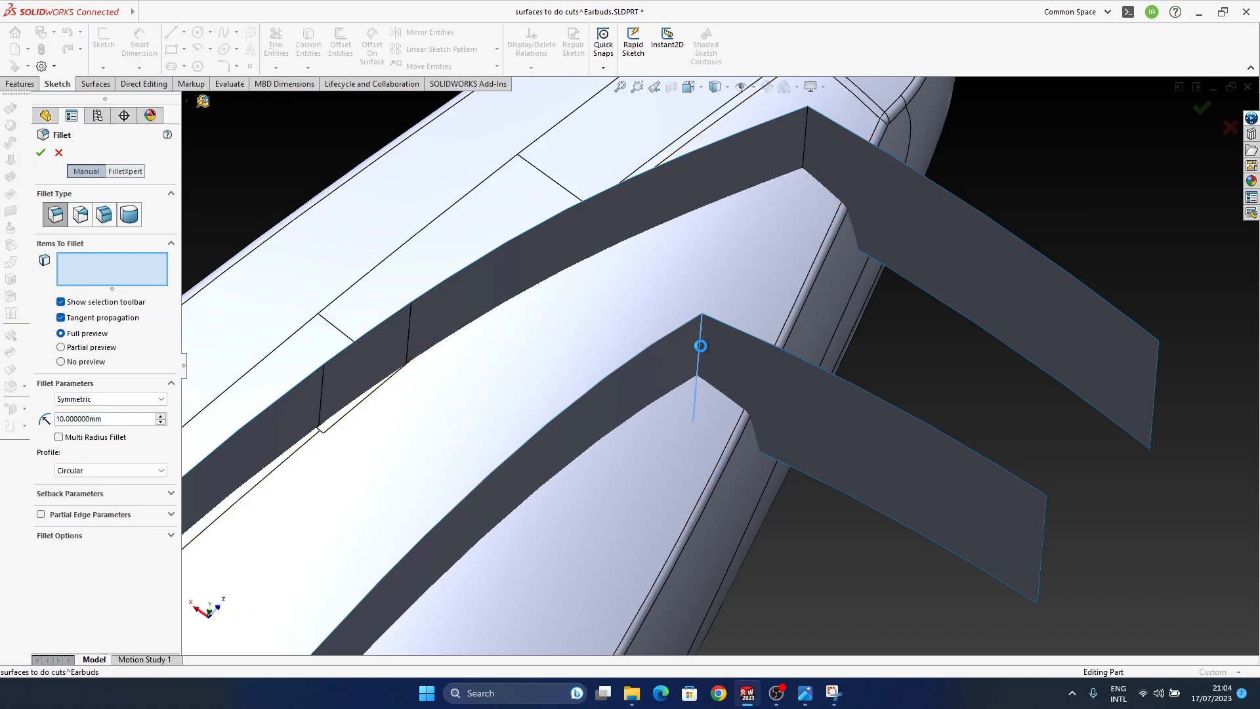
click(701, 336)
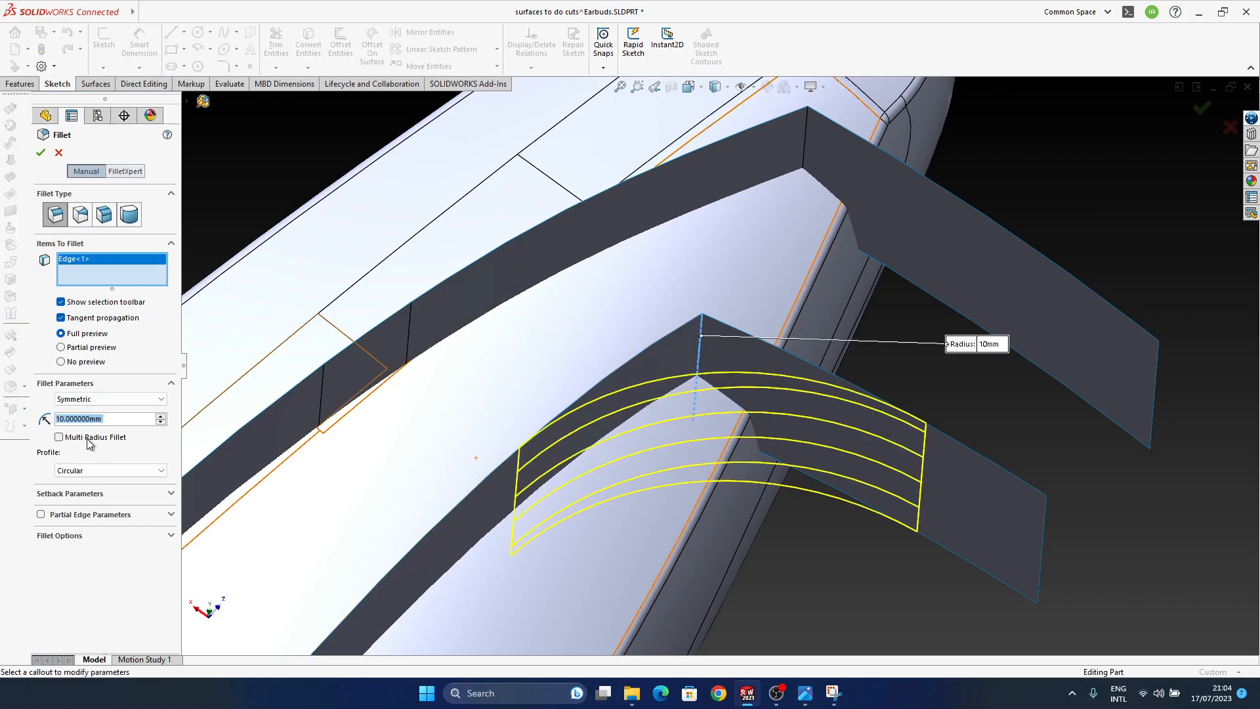
click(85, 470)
click(77, 508)
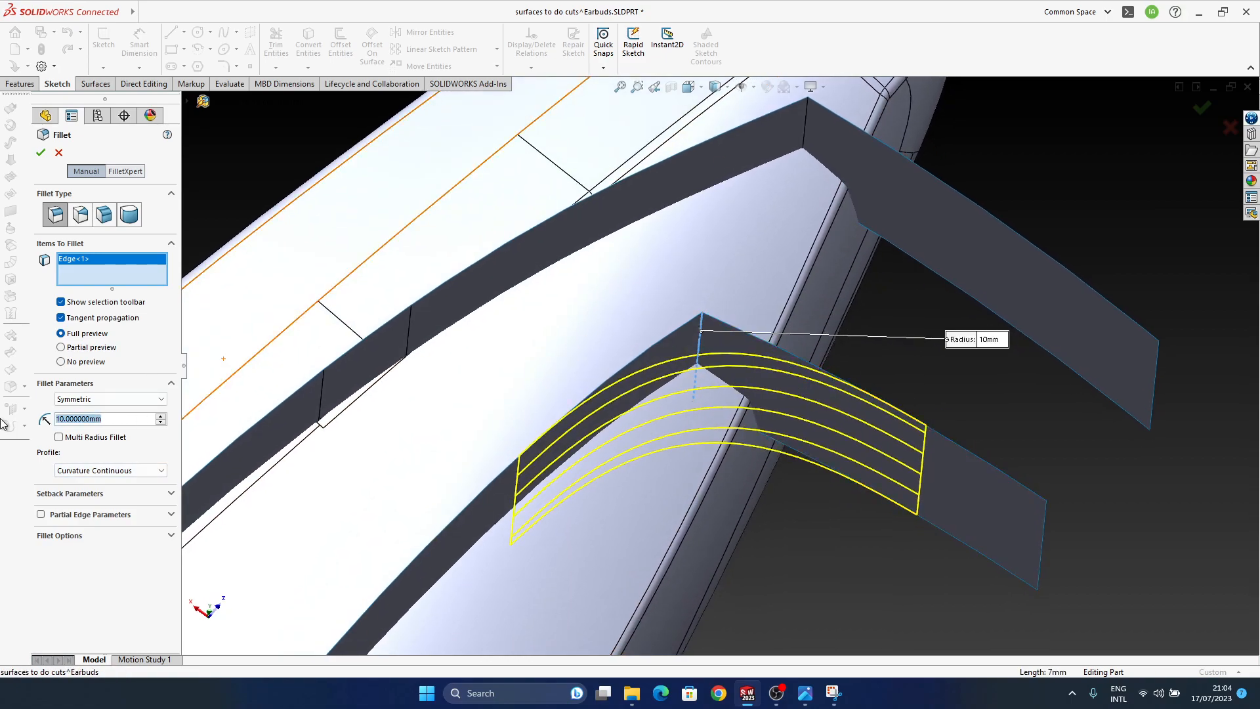
text(1)
key(Return)
middle_drag(471, 498, 756, 474)
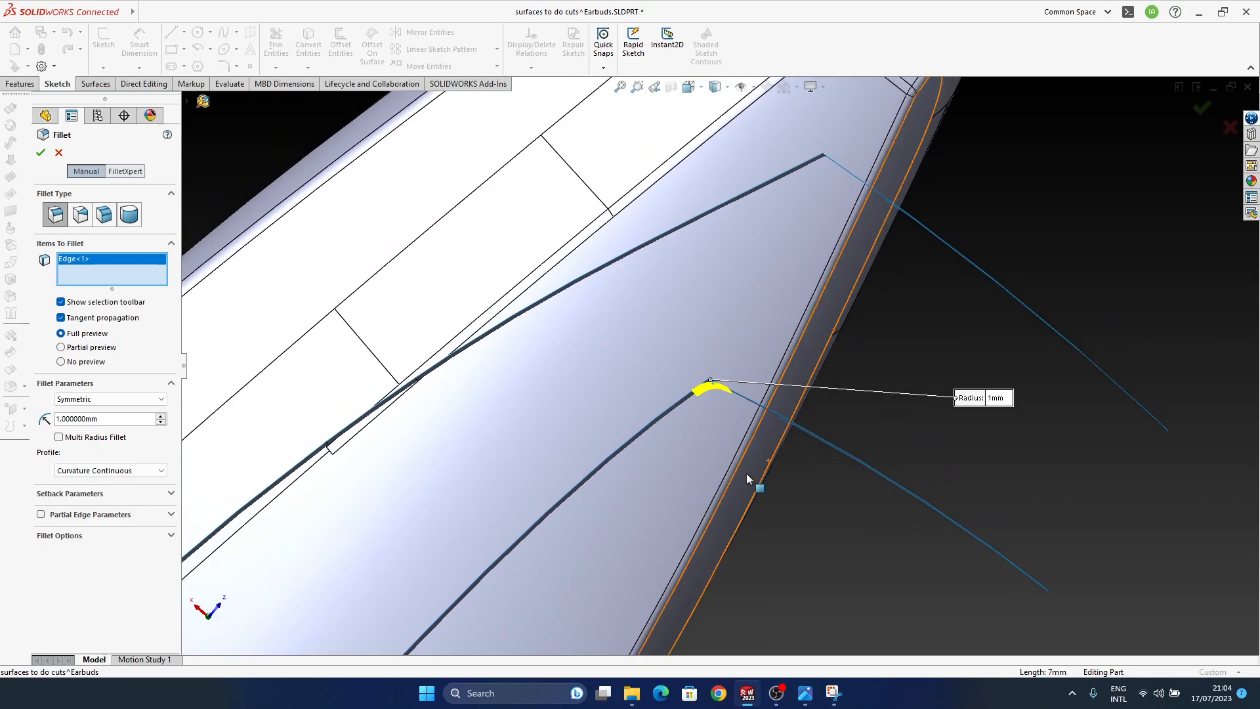
middle_drag(767, 266, 770, 313)
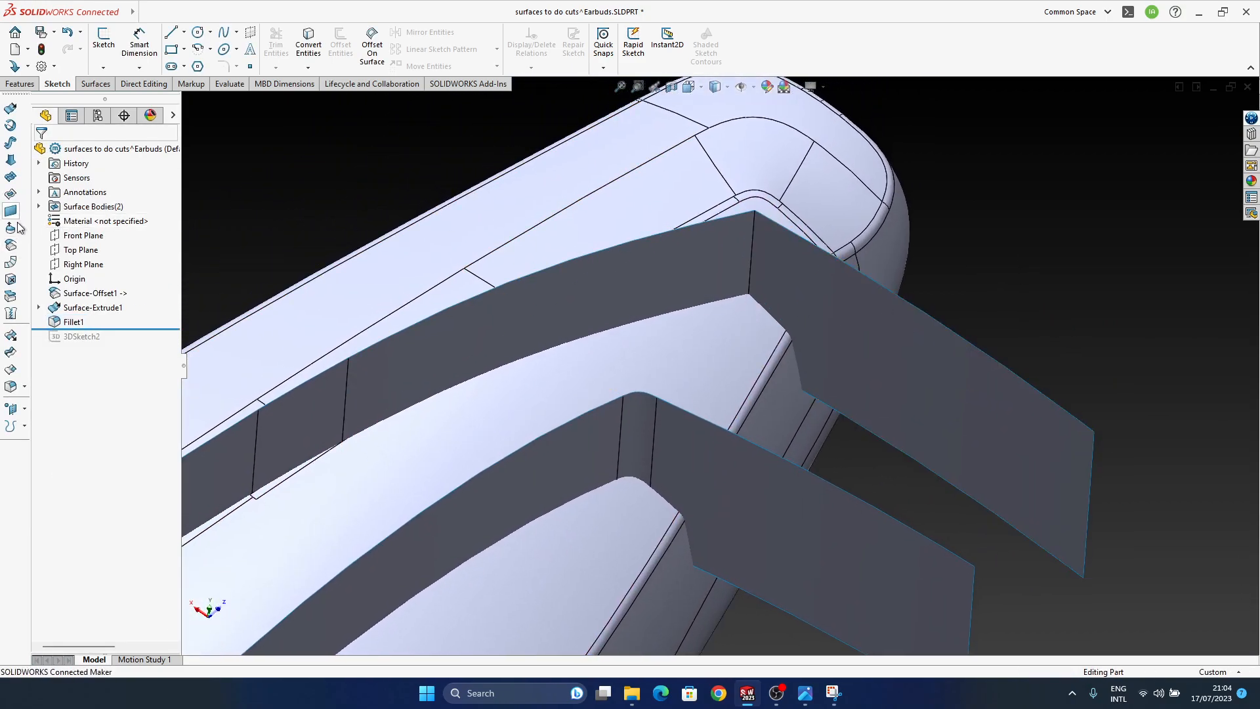
Set up a Curvature Continuous fillet on the far corner edge of the extruded surface with a 2 mm radius.
key(Return)
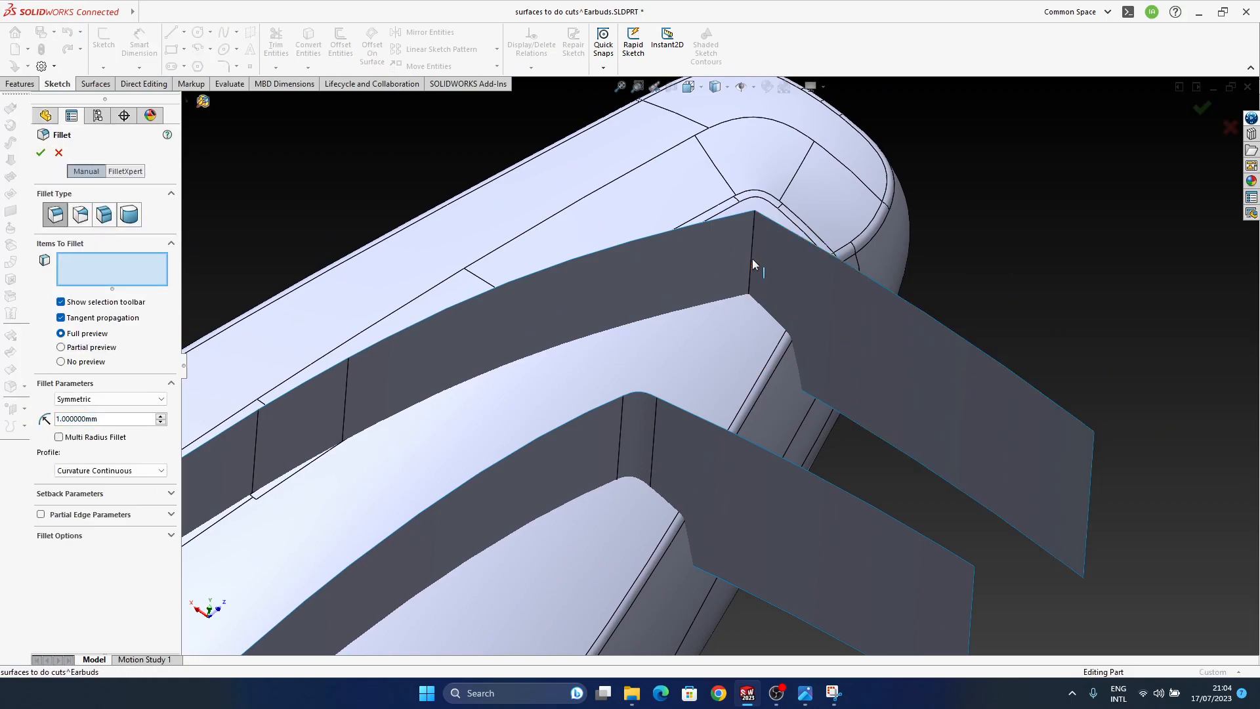
click(752, 258)
text(2)
middle_drag(896, 375, 682, 433)
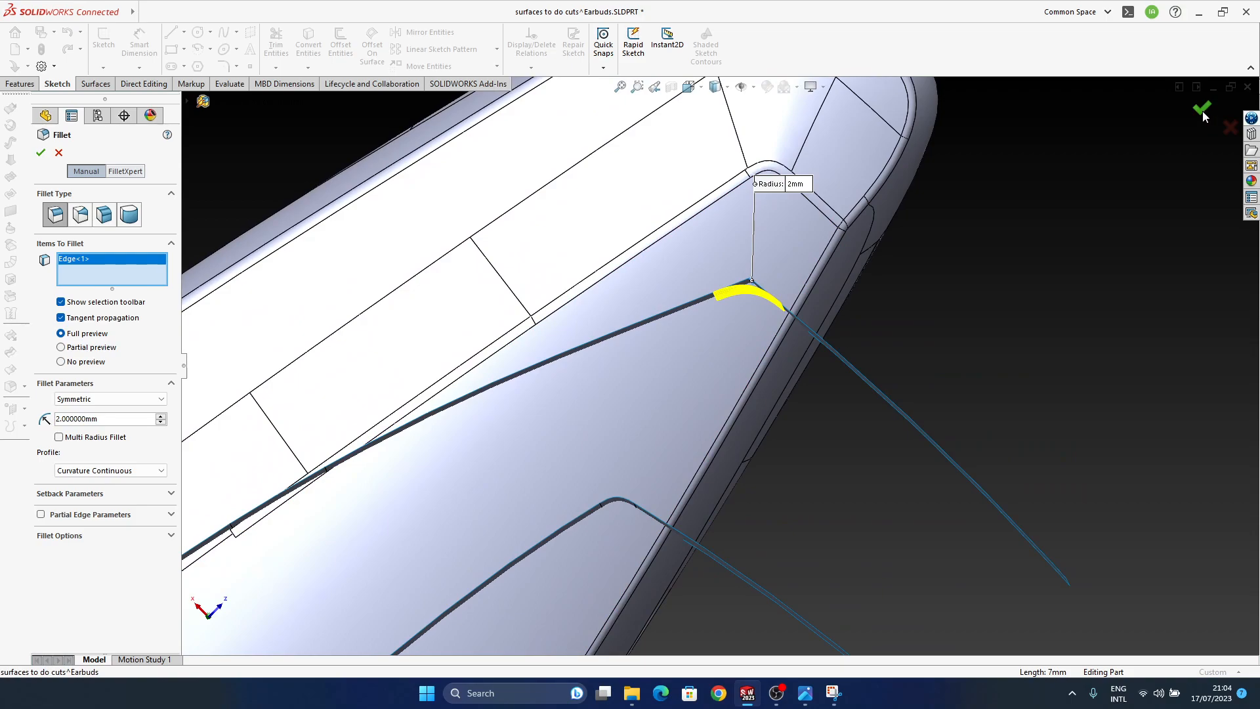
middle_drag(688, 293, 683, 295)
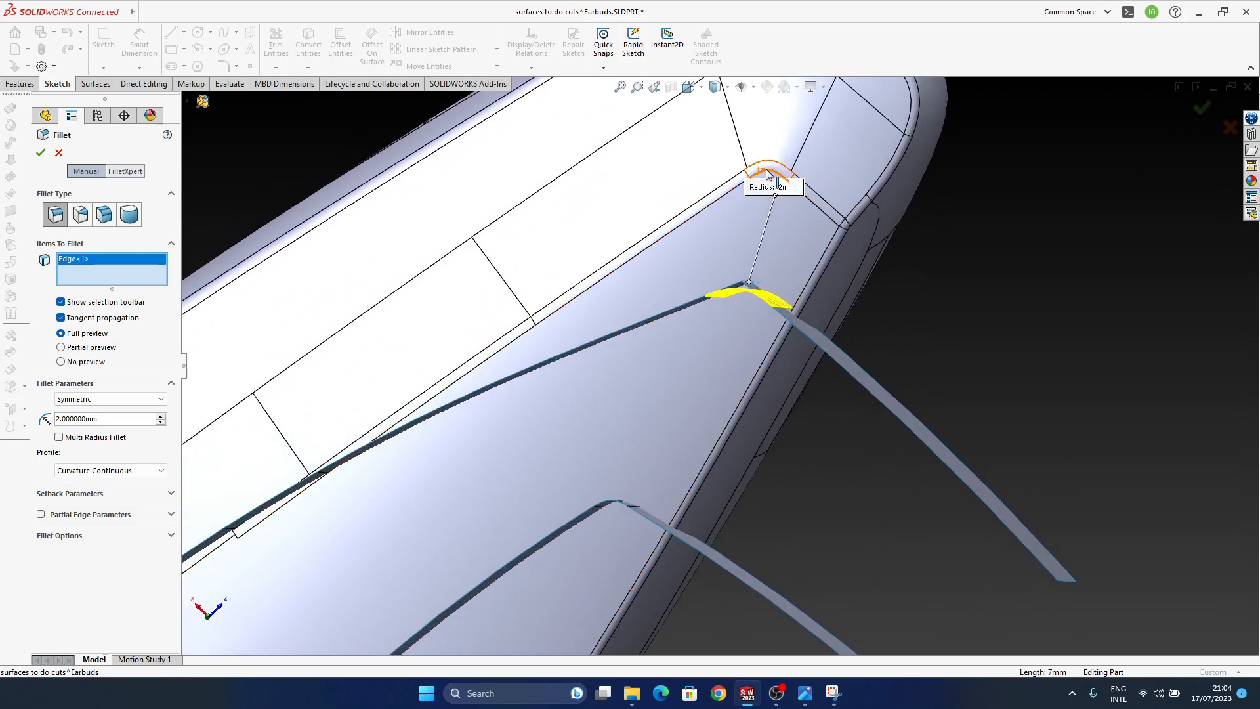
Check the earbud reference photo, set the far corner's fillet radius to 1 mm, and apply the fillet.
click(805, 693)
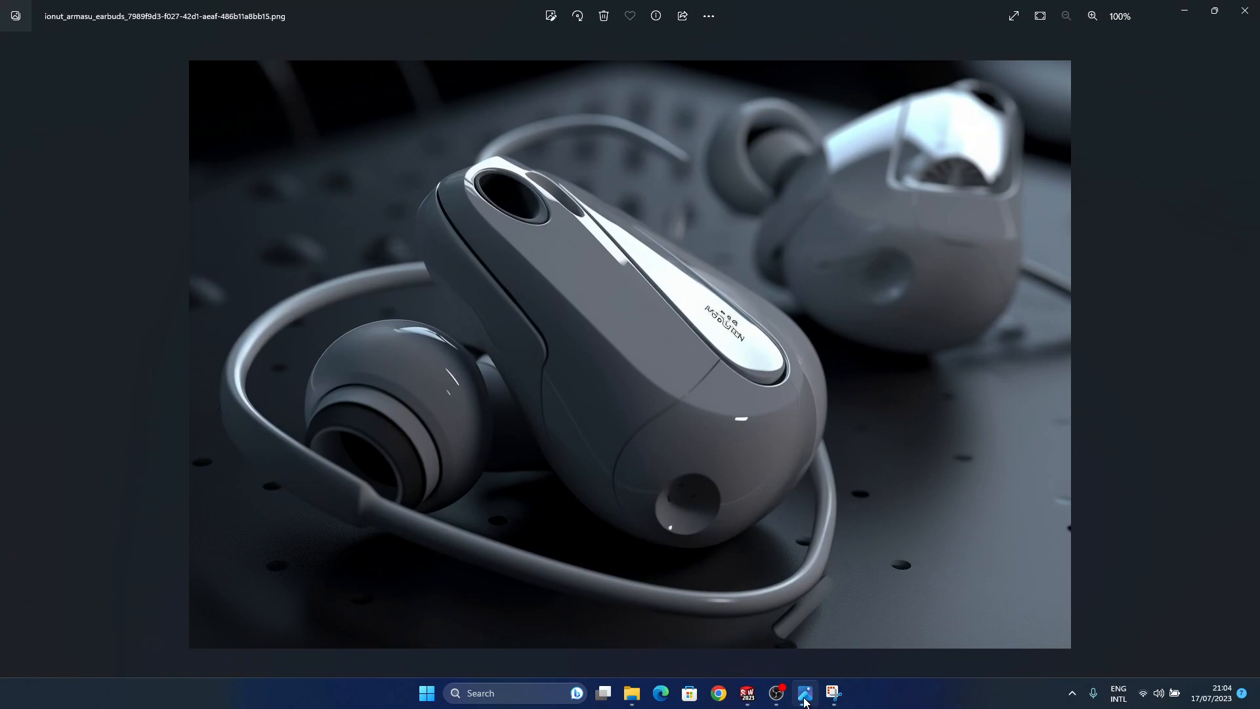
click(805, 696)
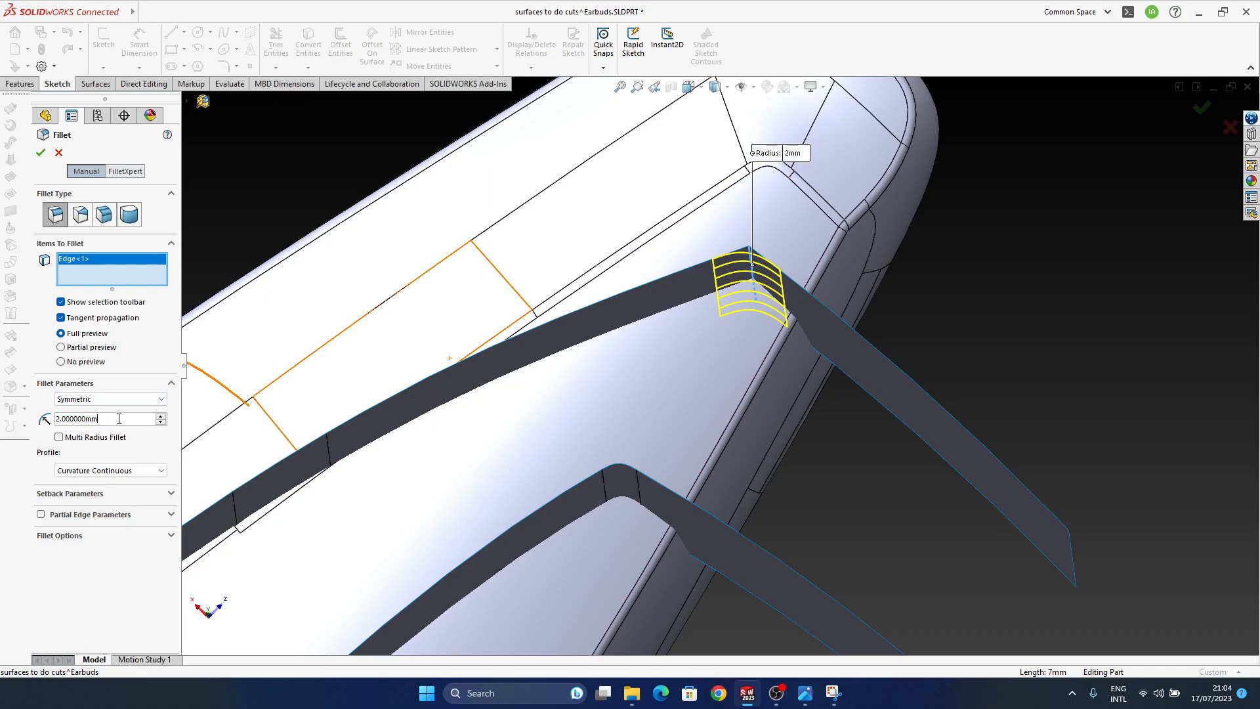
text(1)
key(Return)
middle_drag(676, 348, 698, 394)
click(1208, 109)
middle_drag(838, 467, 719, 338)
middle_drag(692, 411, 850, 420)
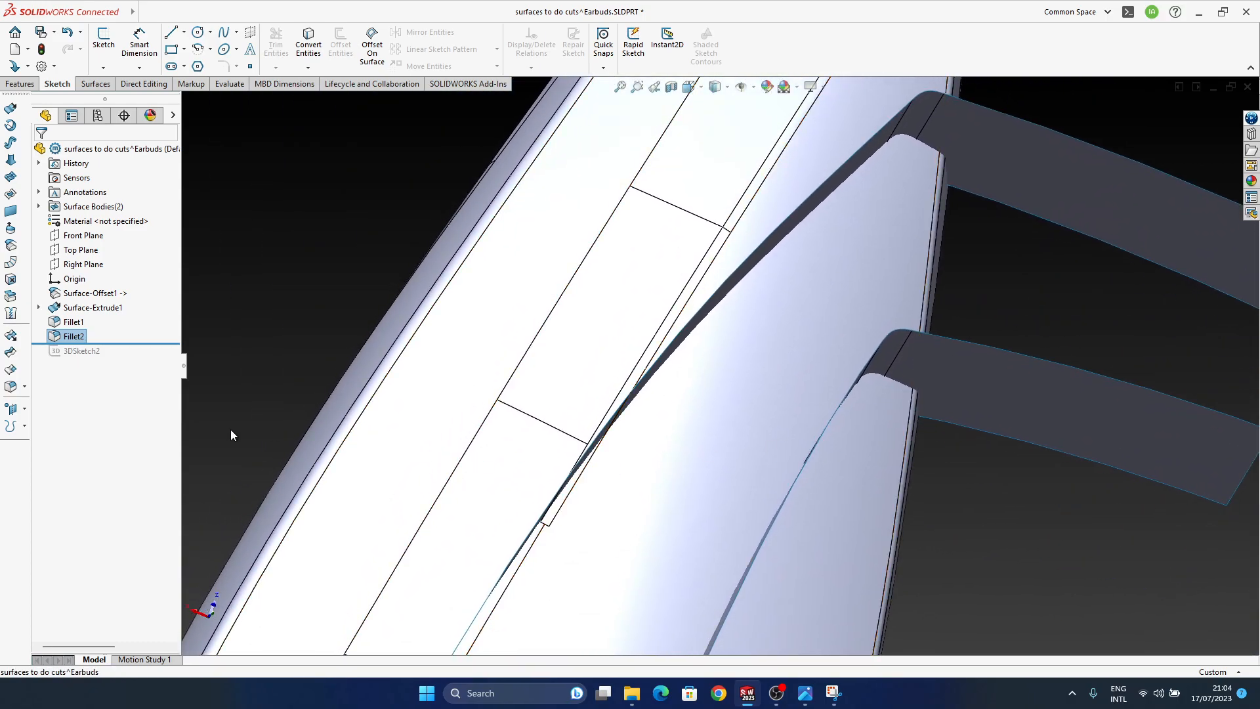
Roll the model forward past 3DSketch2 and reopen that sketch for editing.
drag(114, 343, 116, 359)
click(84, 353)
click(96, 310)
mouse_move(770, 453)
middle_down()
mouse_move(734, 456)
mouse_move(778, 381)
mouse_move(702, 339)
middle_up()
scroll(734, 378, up, 3)
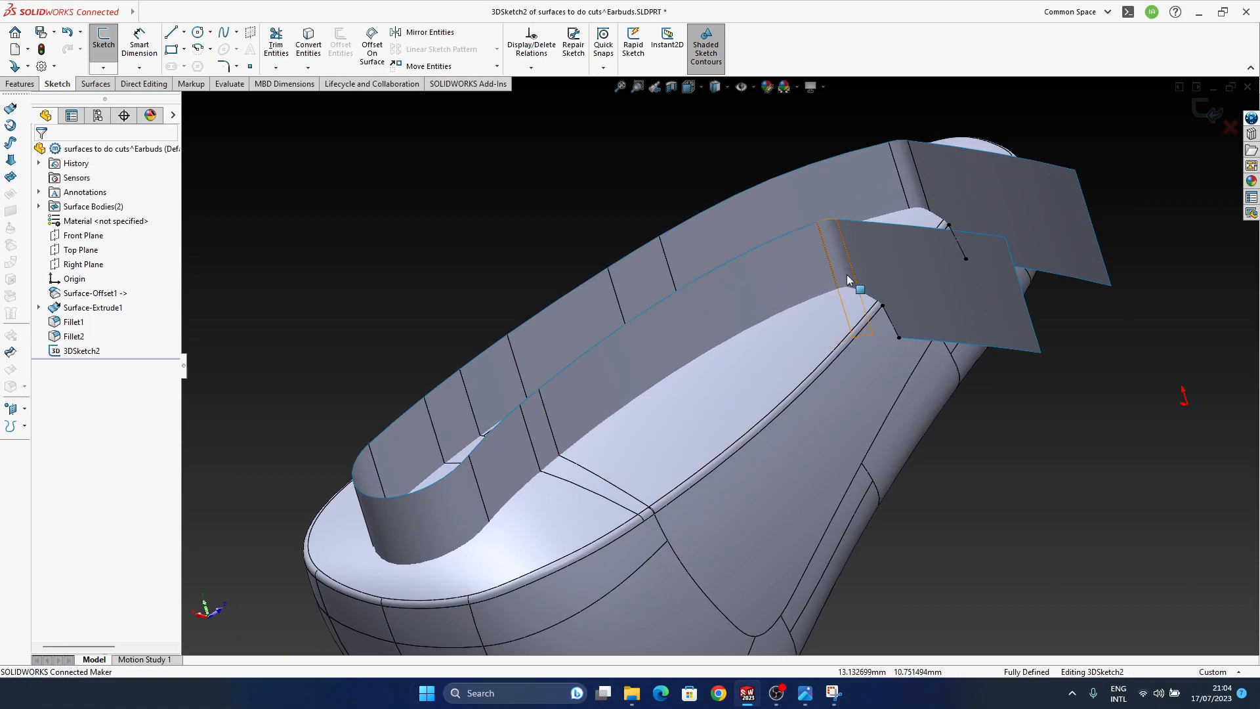
scroll(854, 288, down, 3)
ctrl+middle_drag(873, 301, 835, 320)
click(824, 320)
ctrl+click(484, 464)
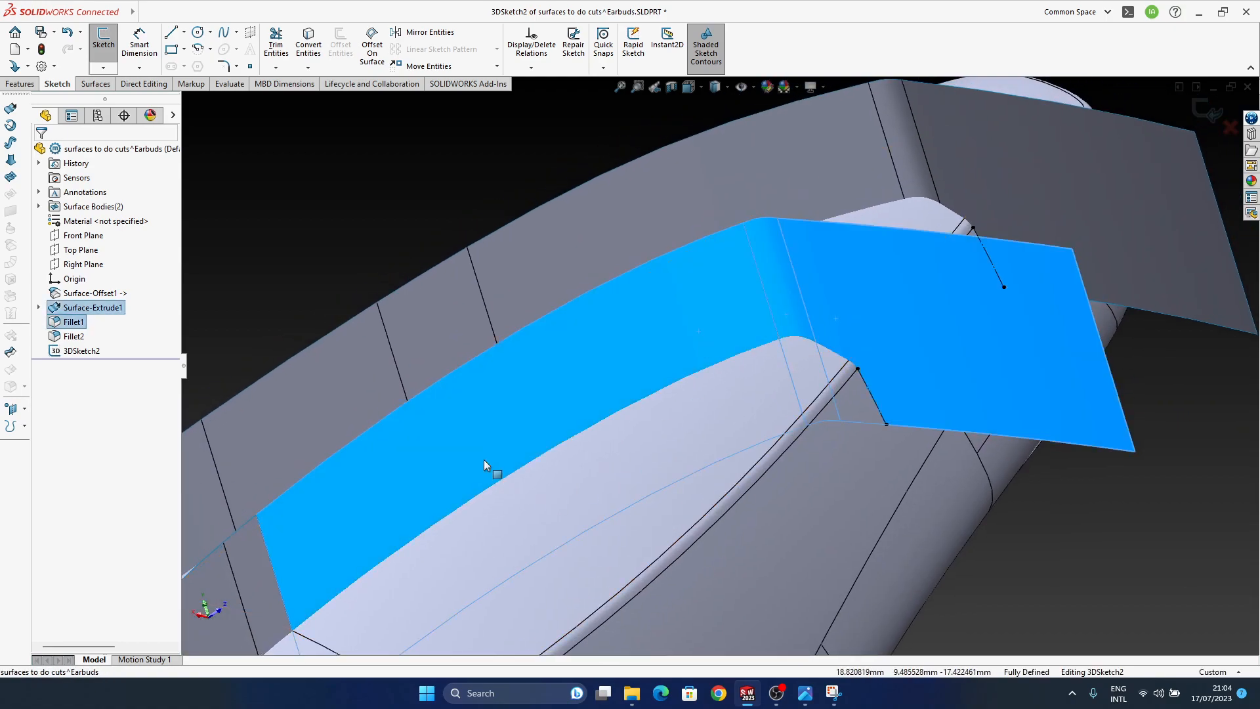
scroll(489, 463, up, 2)
middle_drag(509, 461, 670, 413)
click(1072, 498)
right_click(915, 189)
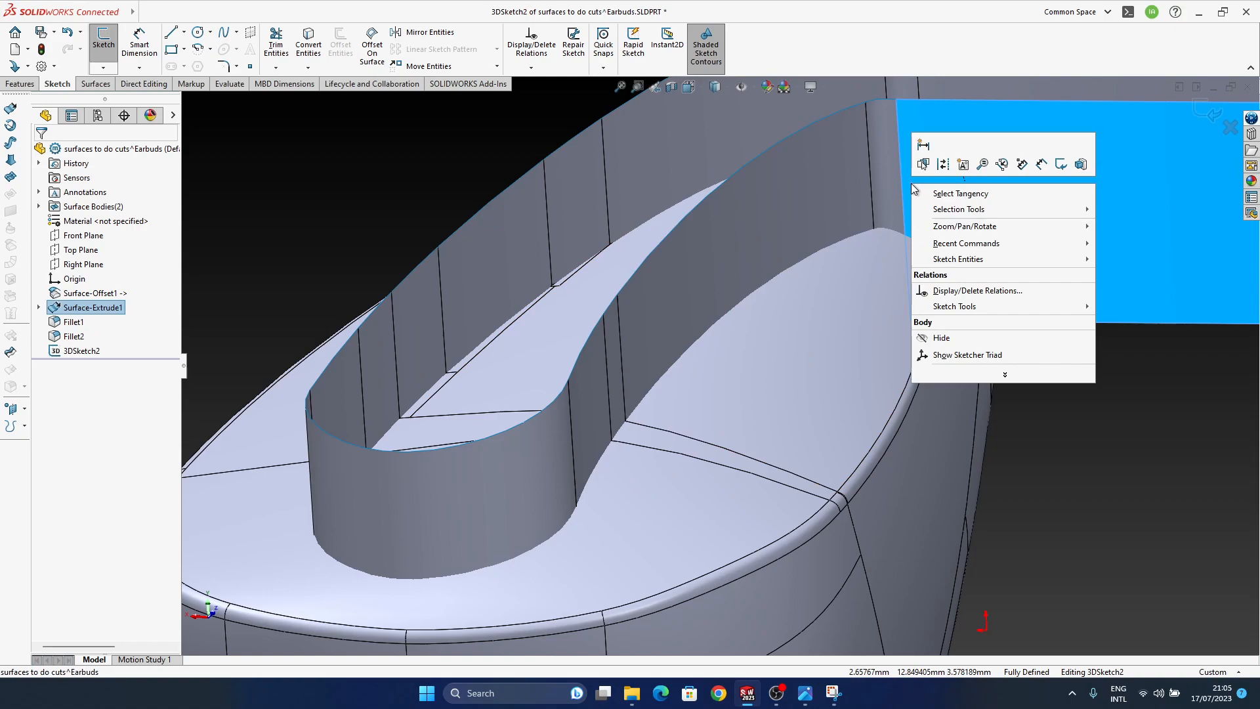
click(949, 194)
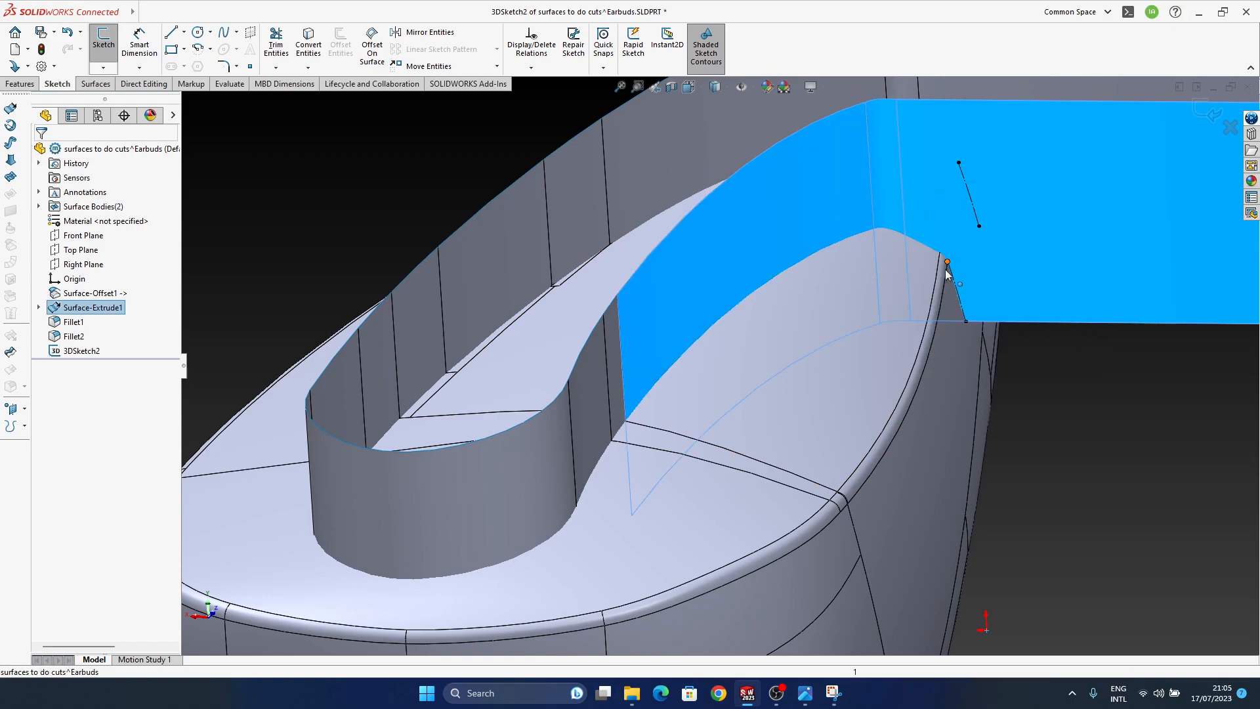
right_click(612, 358)
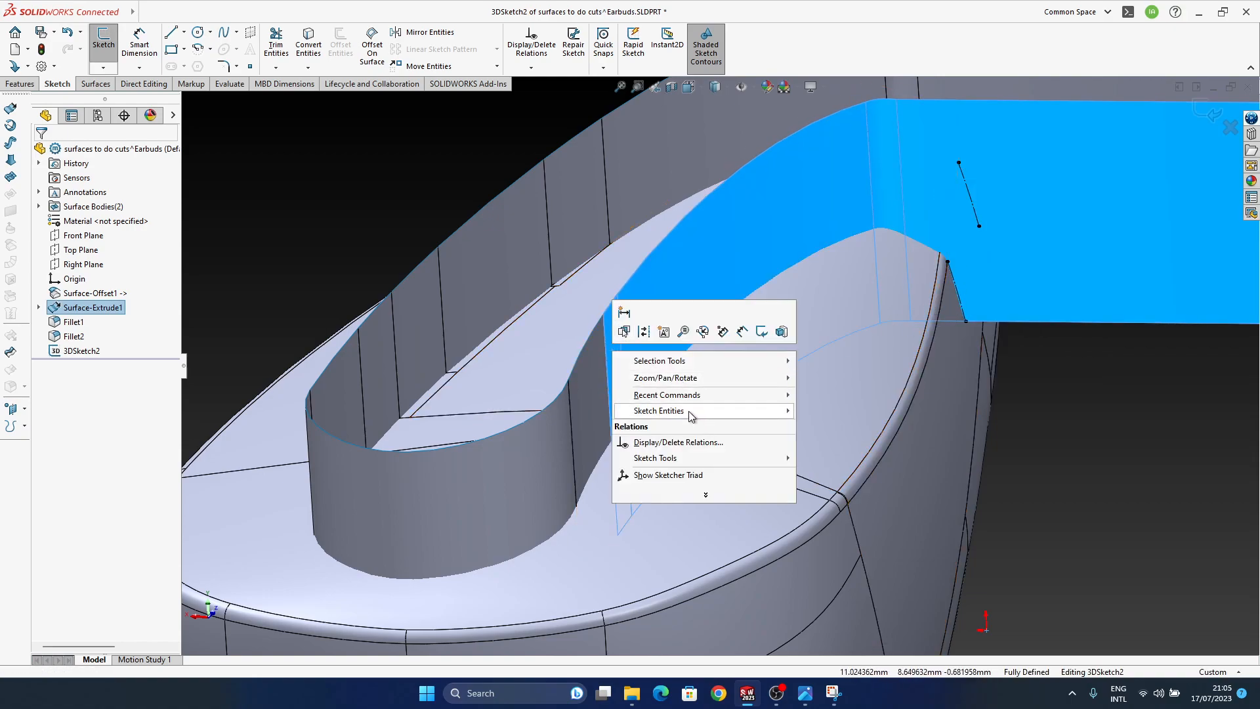
mouse_move(725, 362)
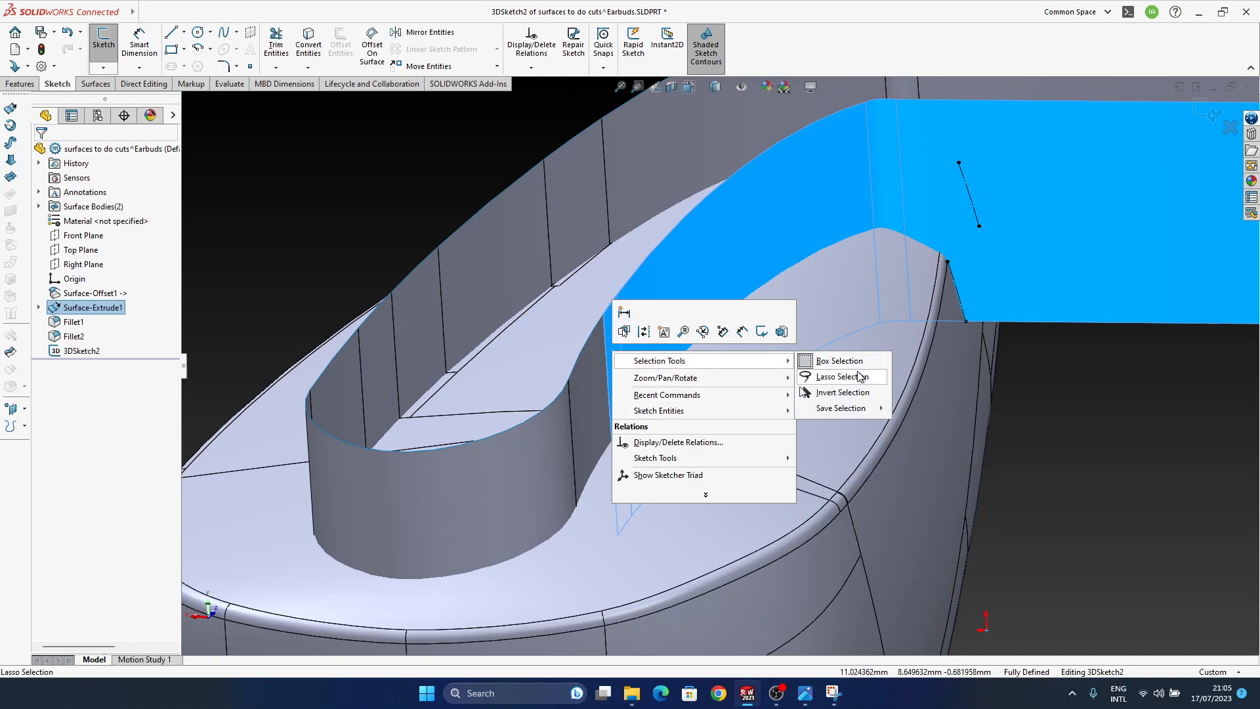
click(1041, 516)
key(ctrl+b)
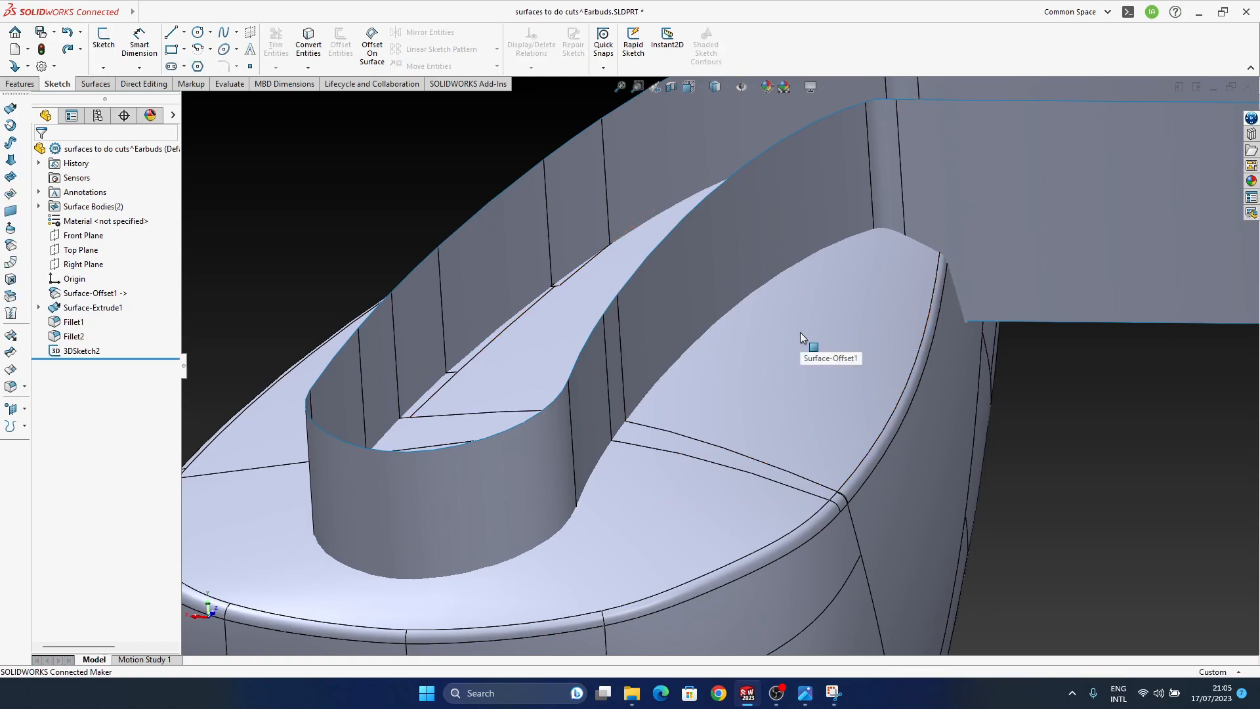
click(95, 319)
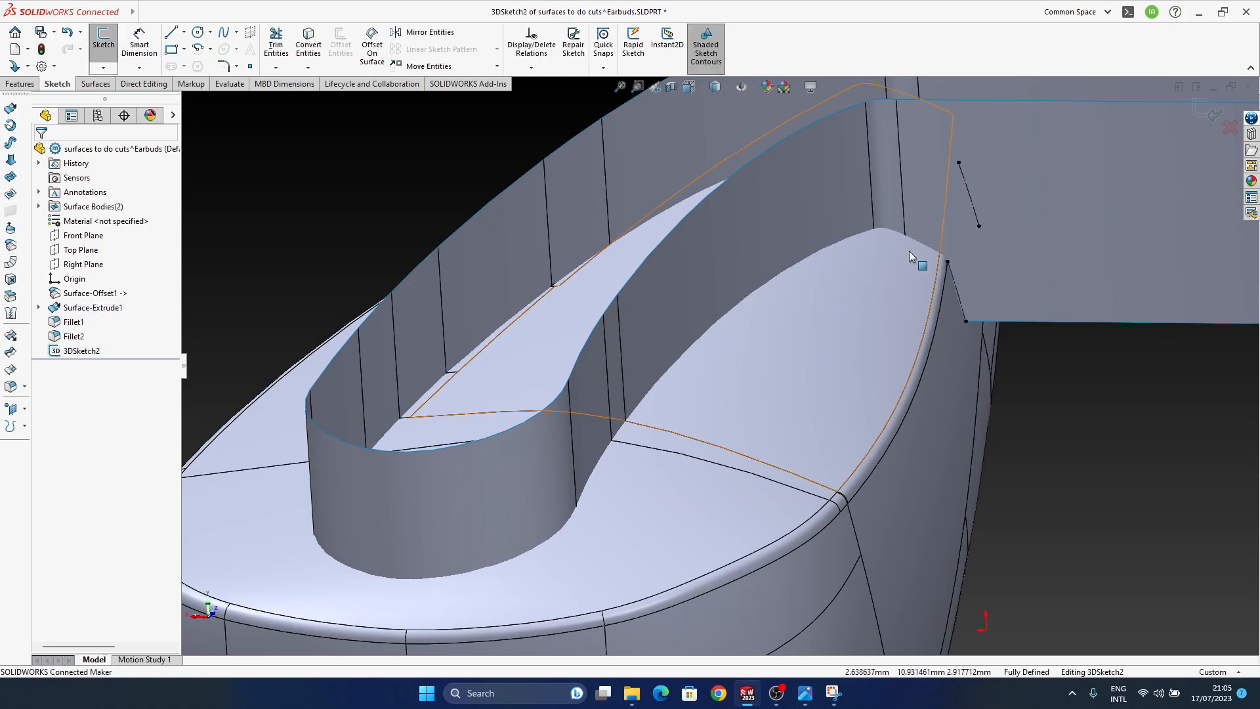
right_click(920, 182)
click(970, 193)
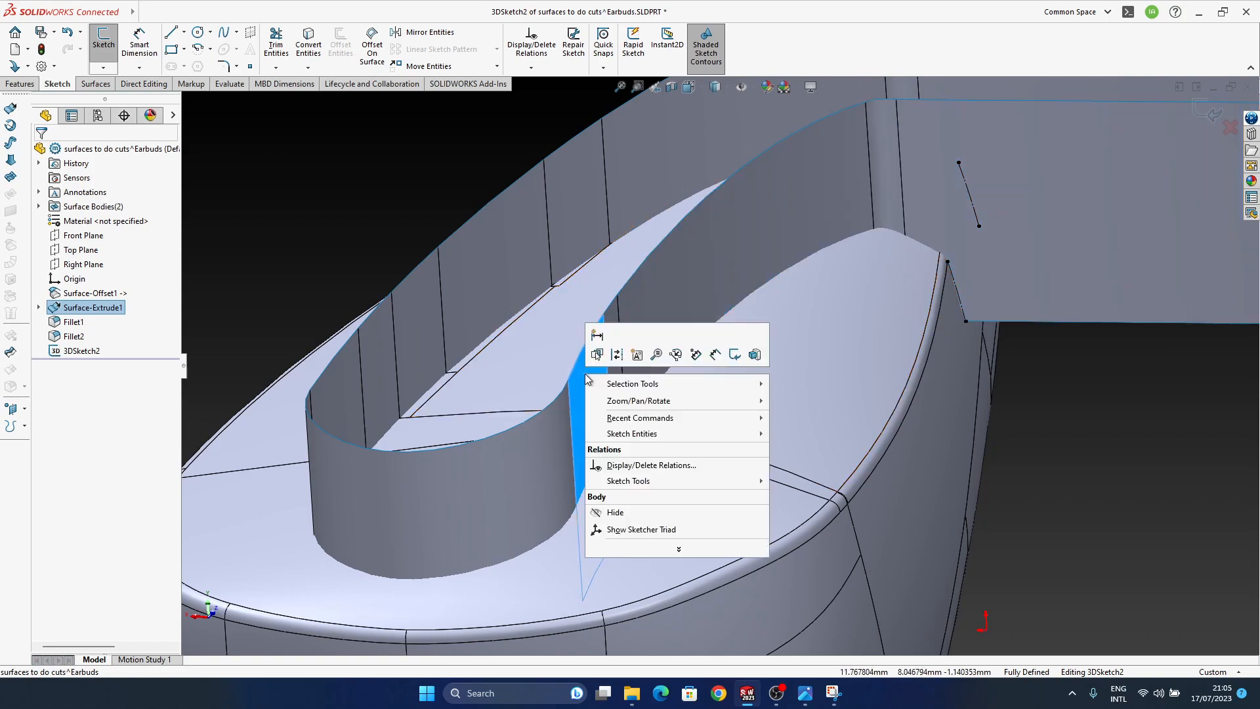
click(1051, 444)
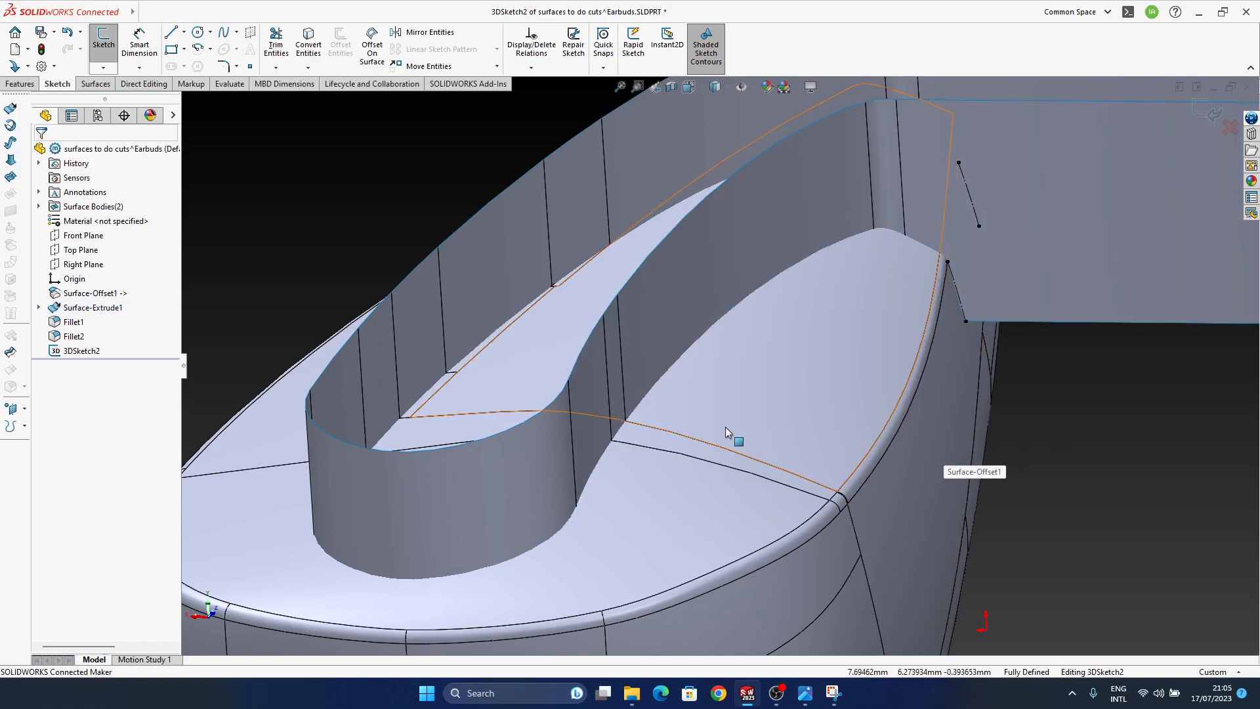
right_click(759, 266)
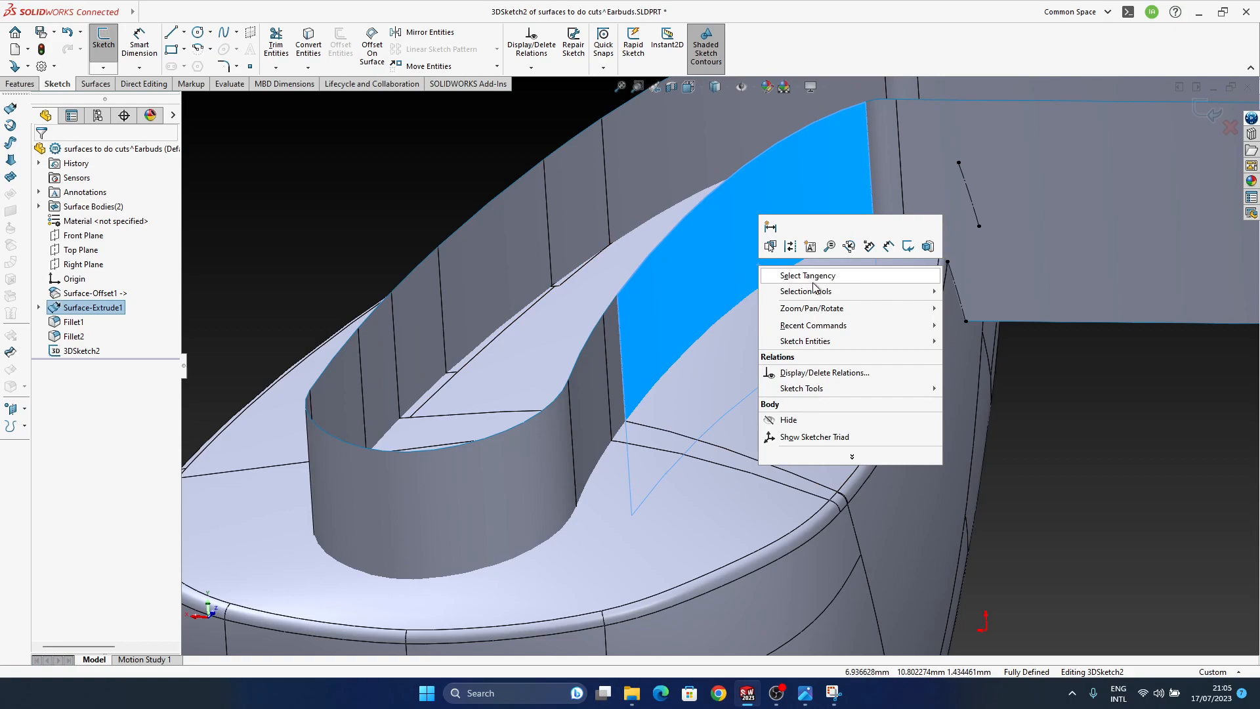
mouse_move(860, 346)
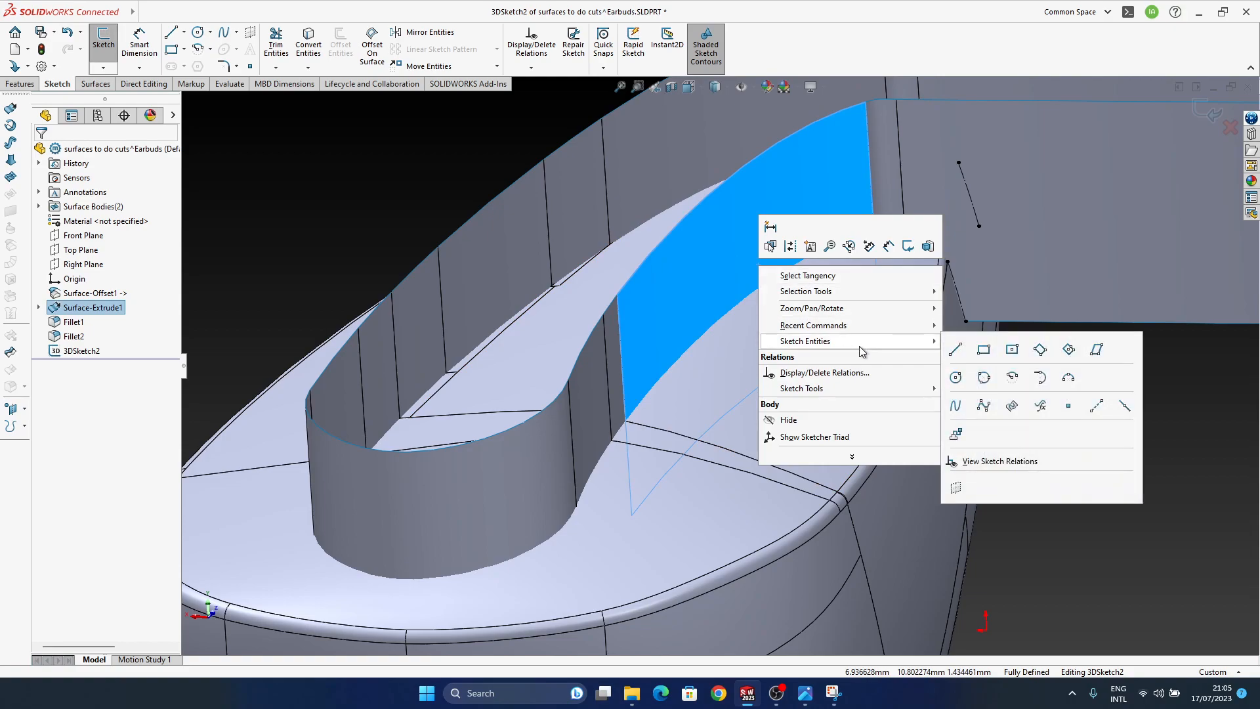
mouse_move(864, 292)
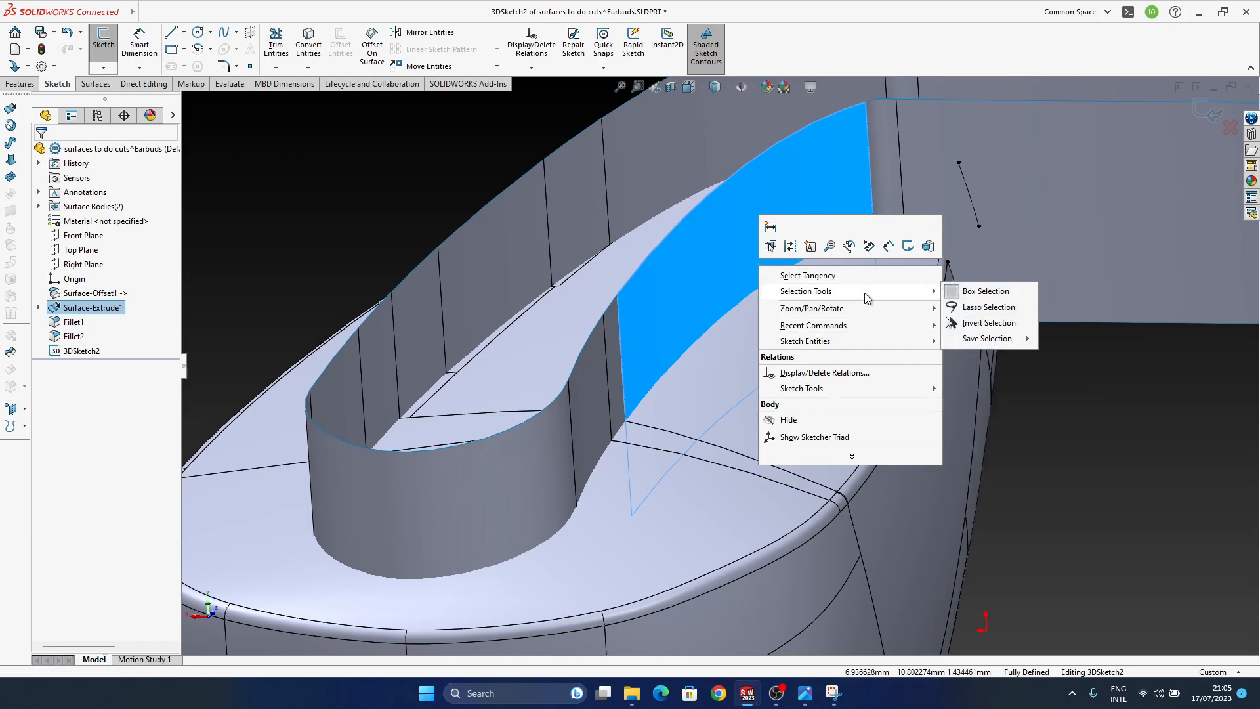
click(1127, 462)
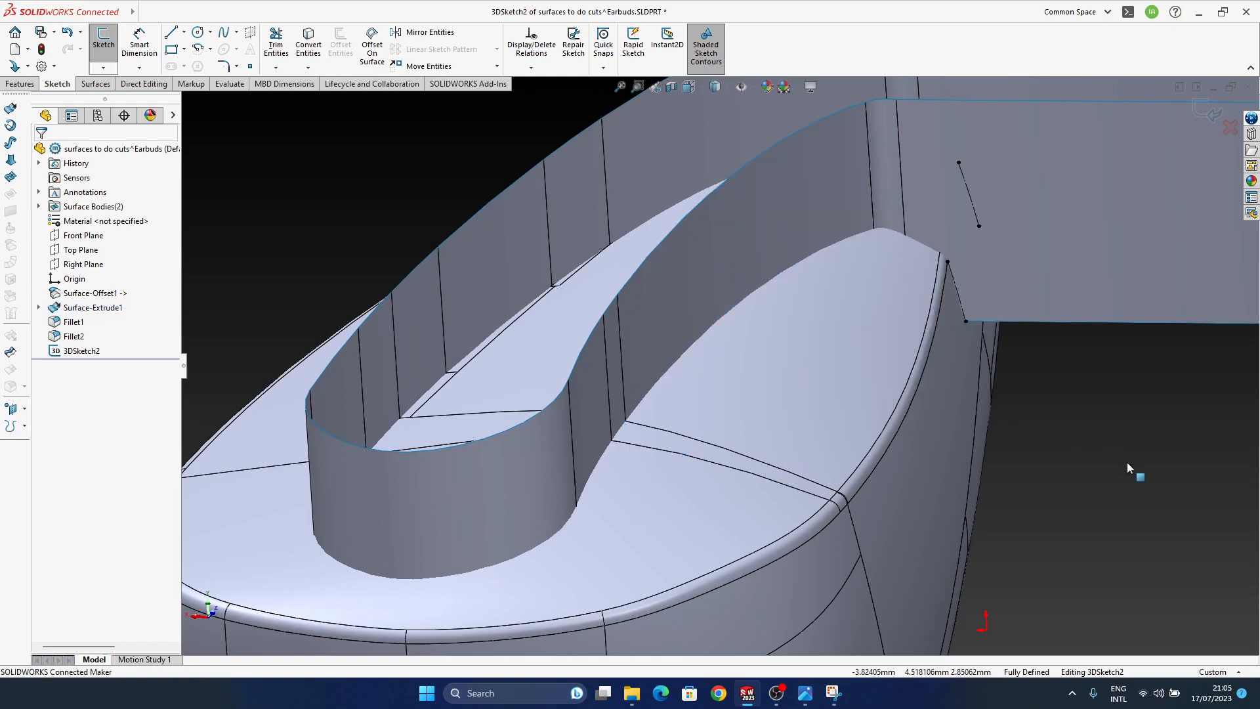
Try to start an intersection curve with the near arm's tangent faces of the extruded surface already selected.
ctrl+middle_drag(822, 344, 671, 317)
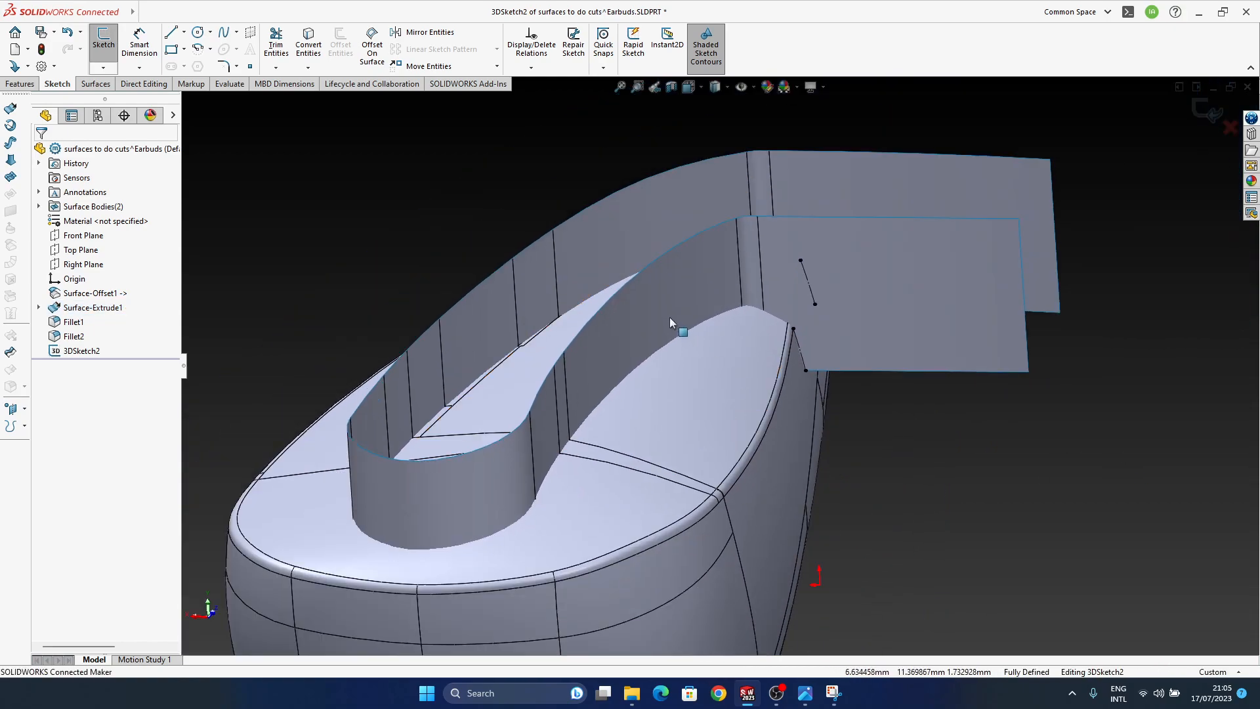
right_click(670, 317)
click(719, 327)
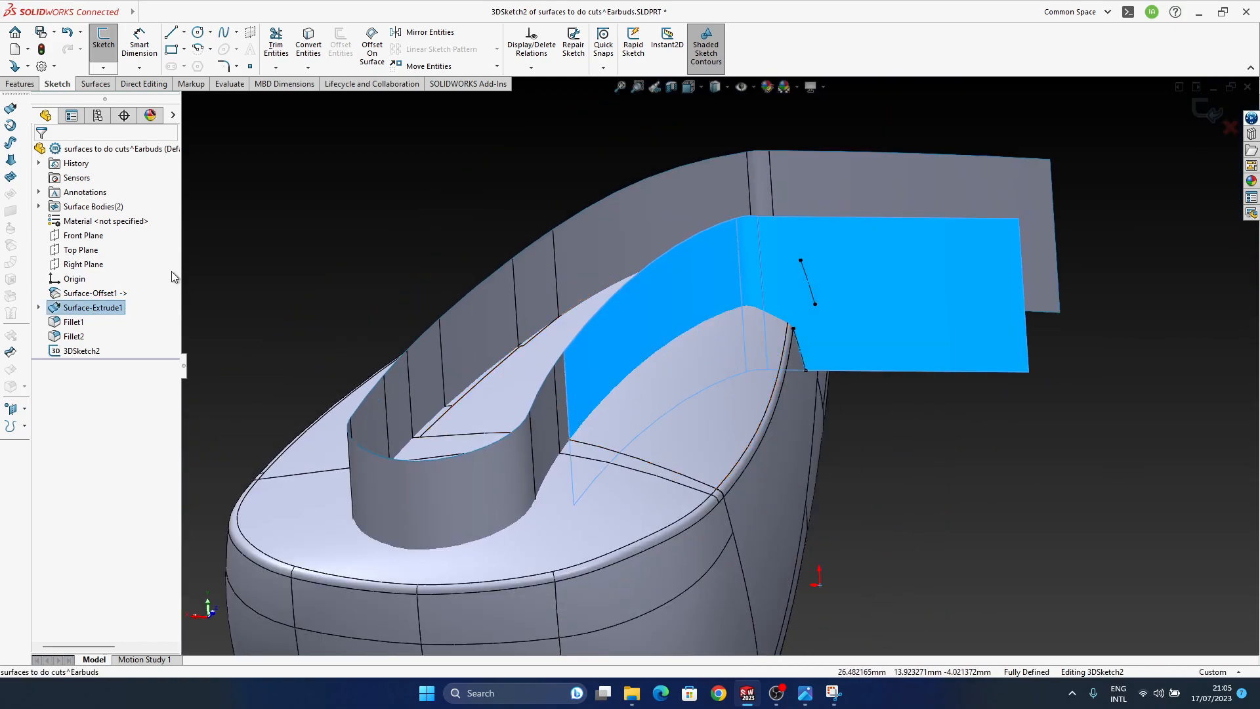
click(307, 67)
click(341, 103)
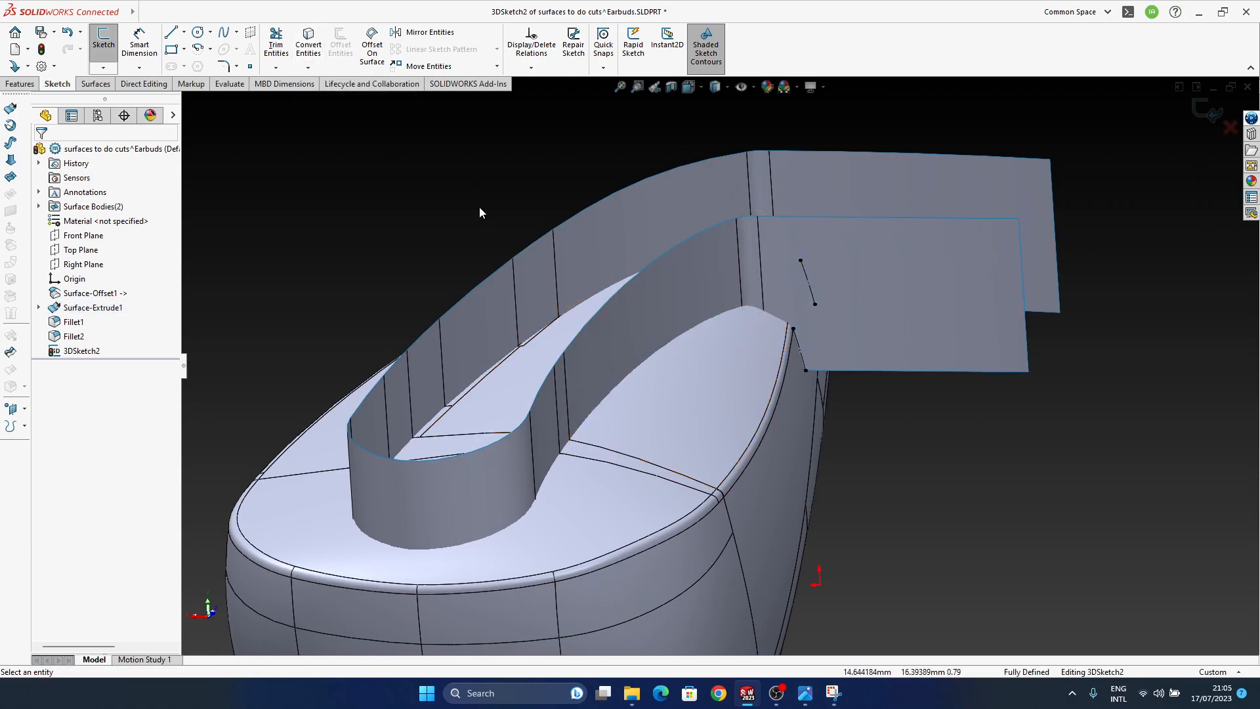
Start an Intersection Curve and select the extruded surface's tangent faces around the near arm's fillet.
click(307, 68)
click(331, 101)
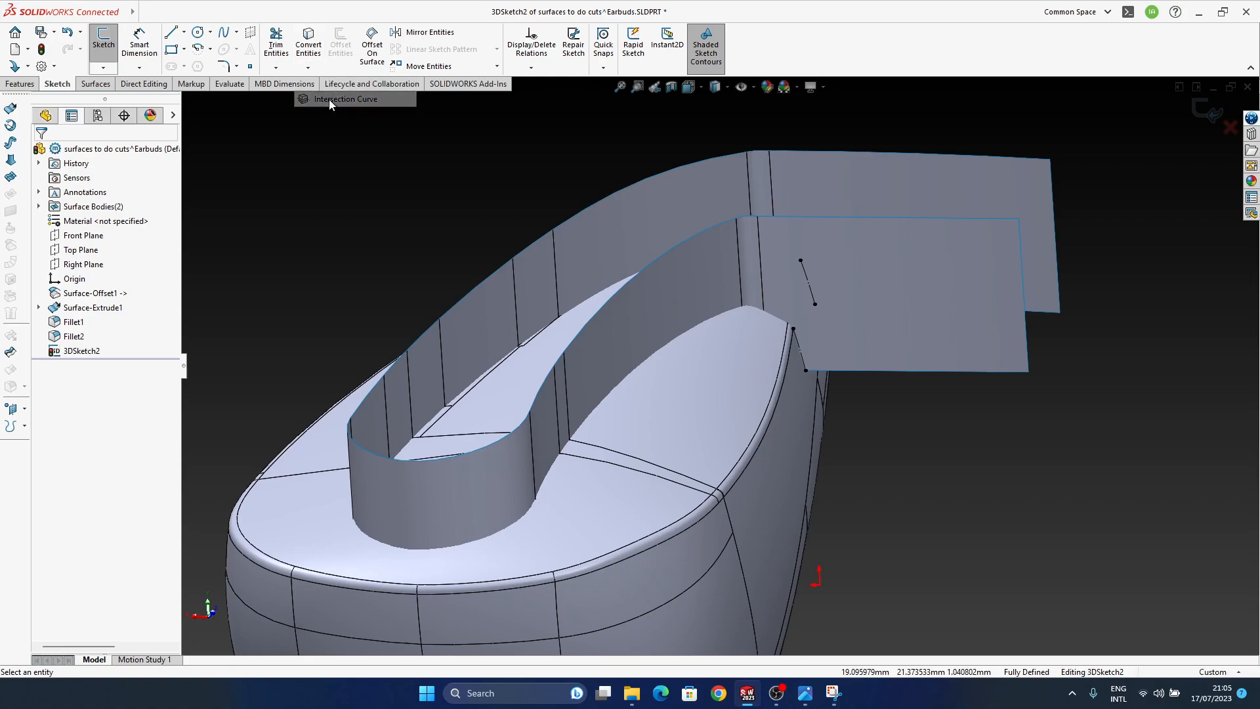
ctrl+middle_drag(747, 294, 766, 256)
right_click(766, 256)
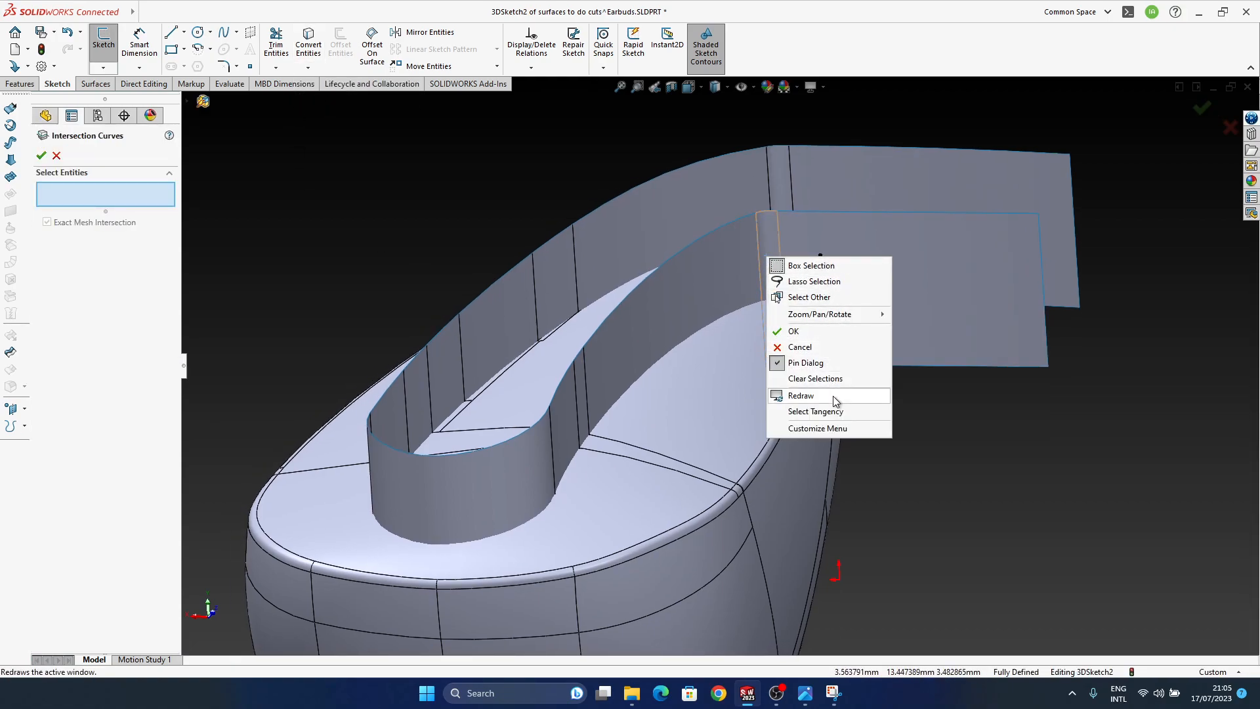
click(831, 413)
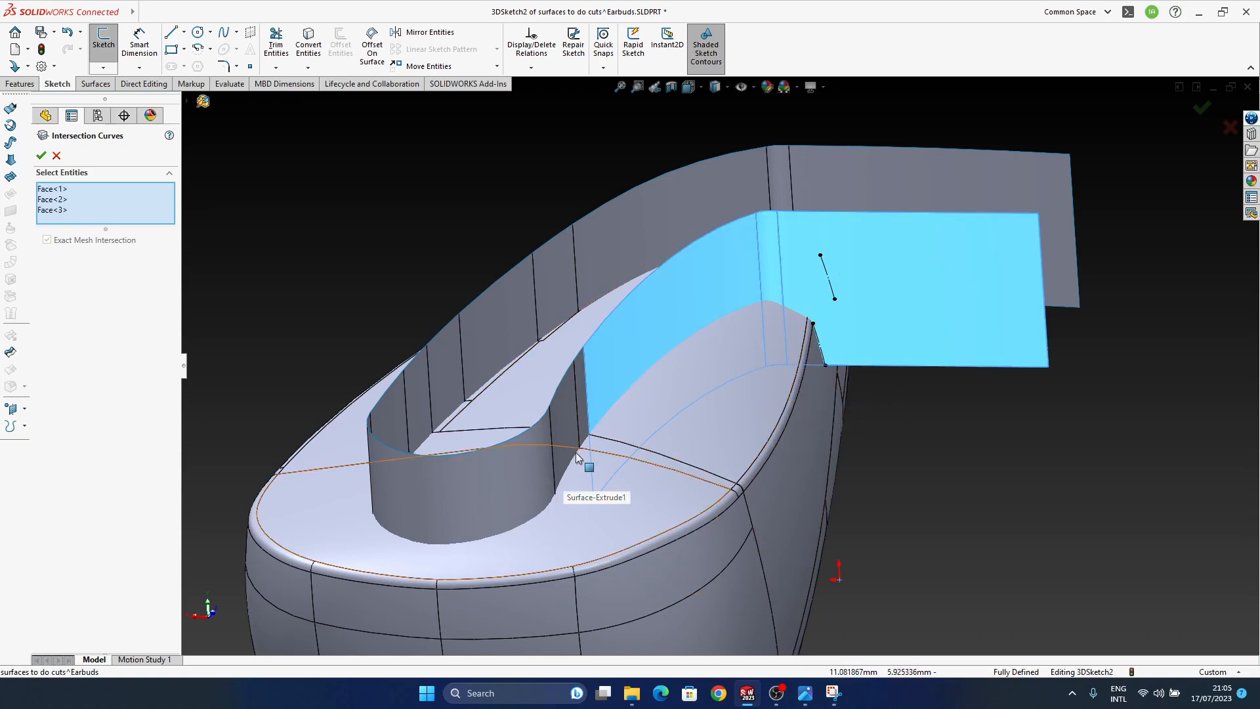
right_click(581, 399)
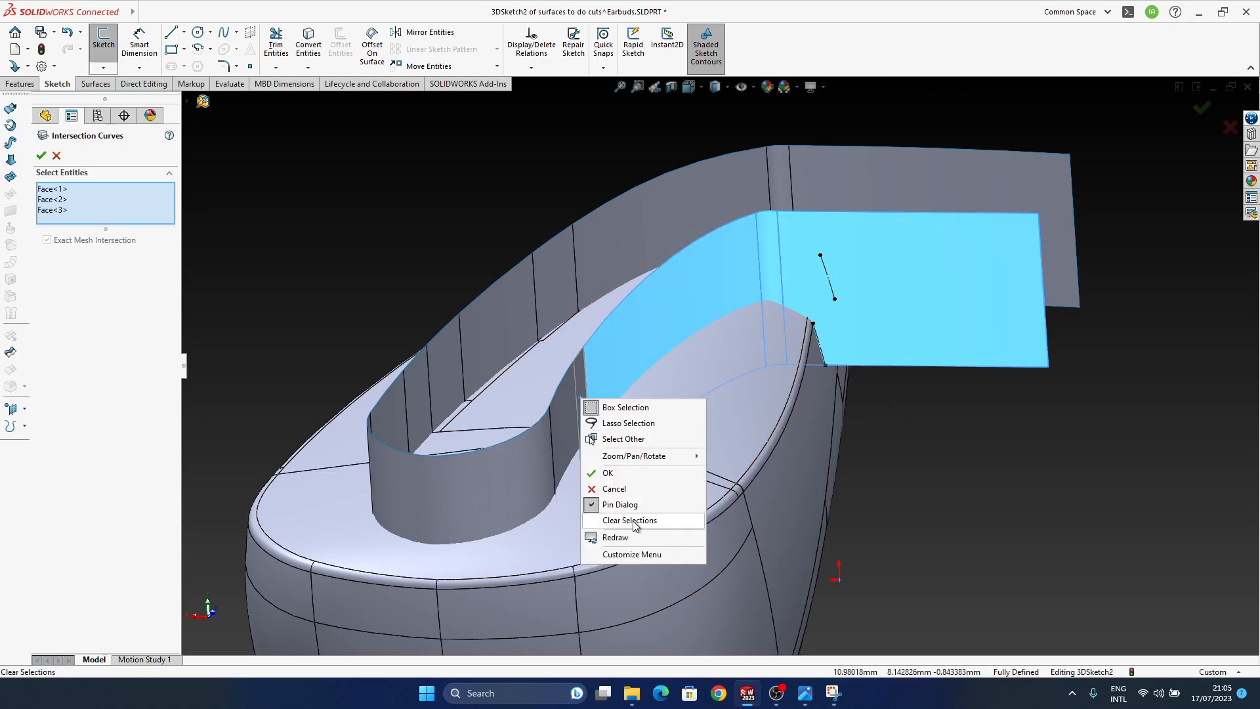
right_click(544, 483)
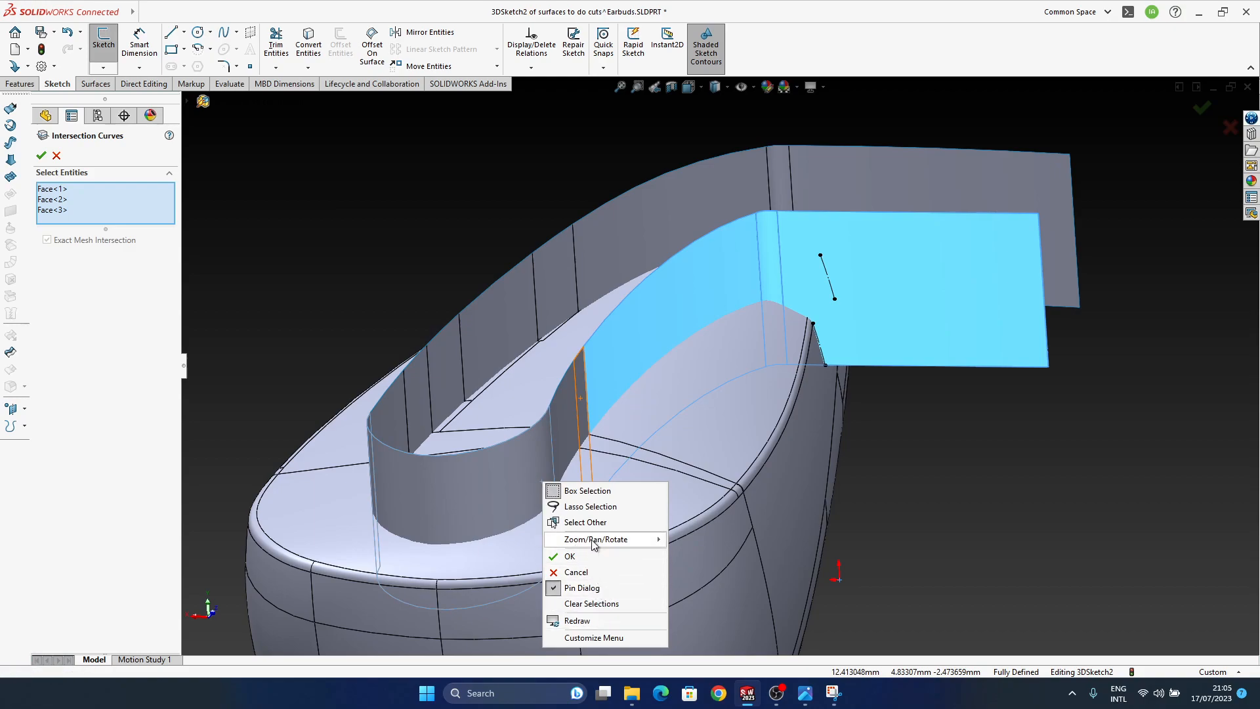
click(947, 497)
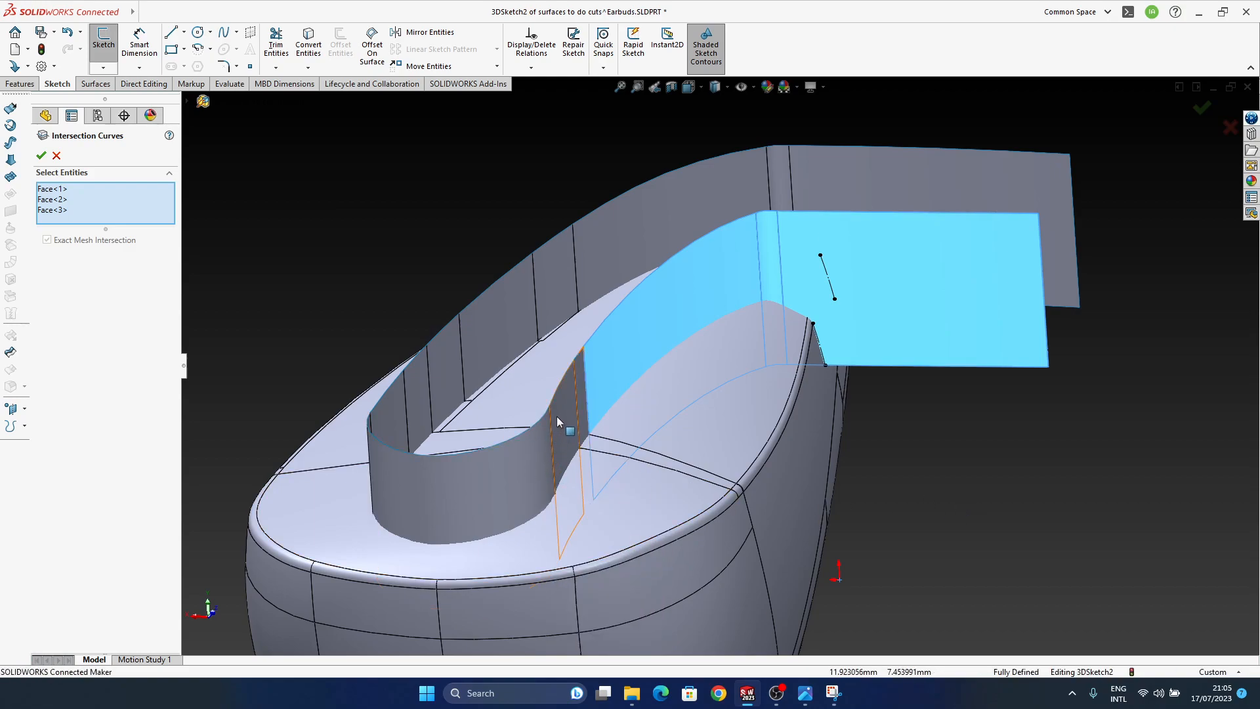
right_click(557, 417)
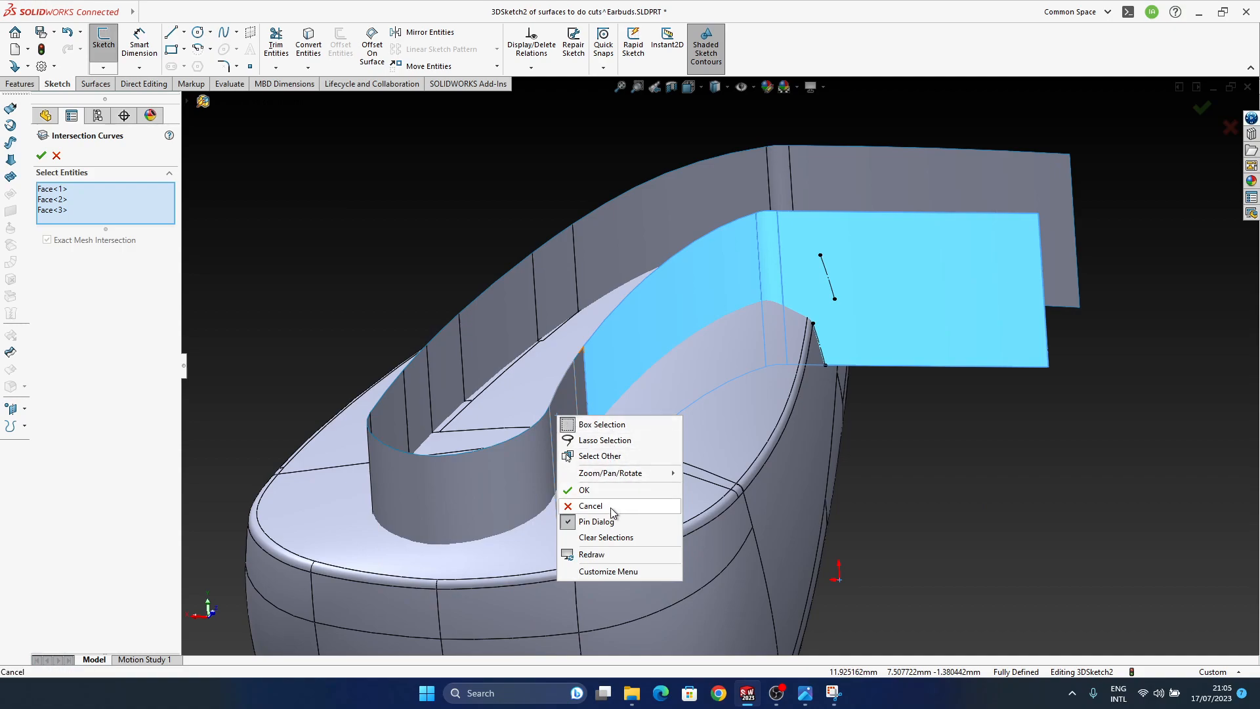
click(945, 471)
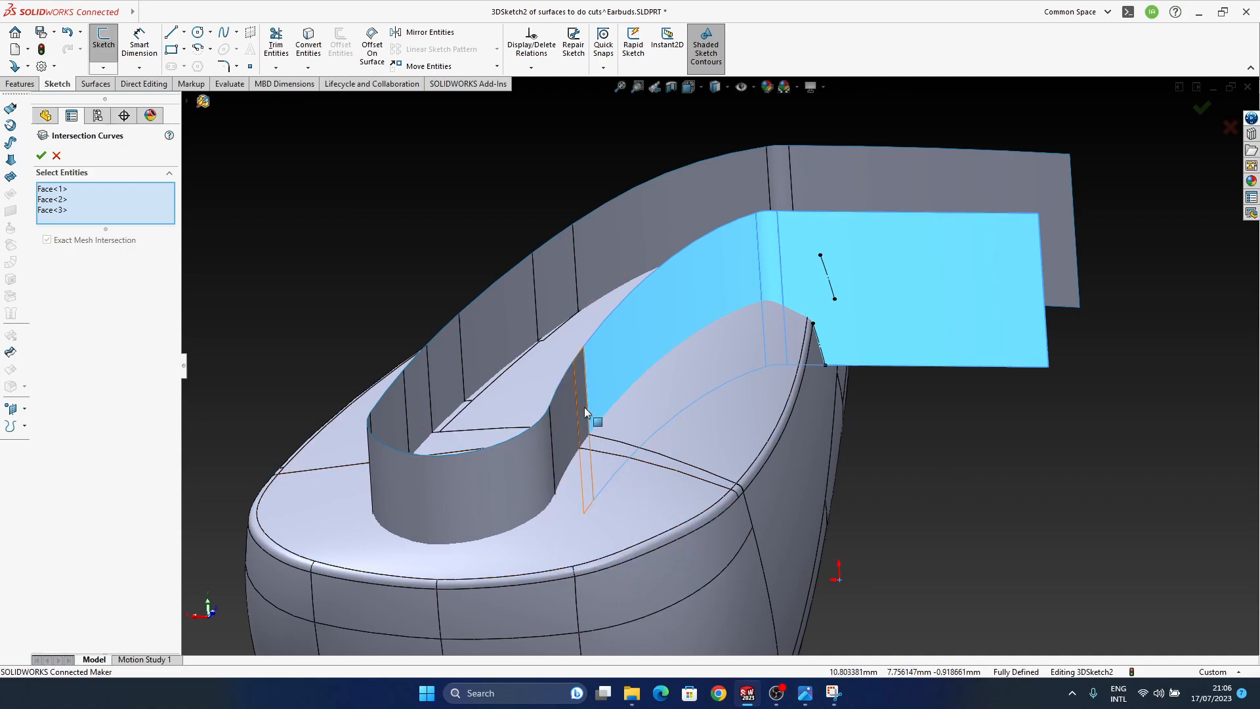
Add the next six extruded-surface faces around the rounded end to the intersection selection, one at a time.
click(581, 395)
click(530, 462)
click(488, 491)
middle_drag(488, 487, 512, 414)
scroll(524, 375, down, 3)
click(489, 325)
click(438, 287)
click(415, 250)
Add the remaining five faces along the far arm of the extruded surface, including its fillet and flat end.
middle_drag(415, 250, 628, 373)
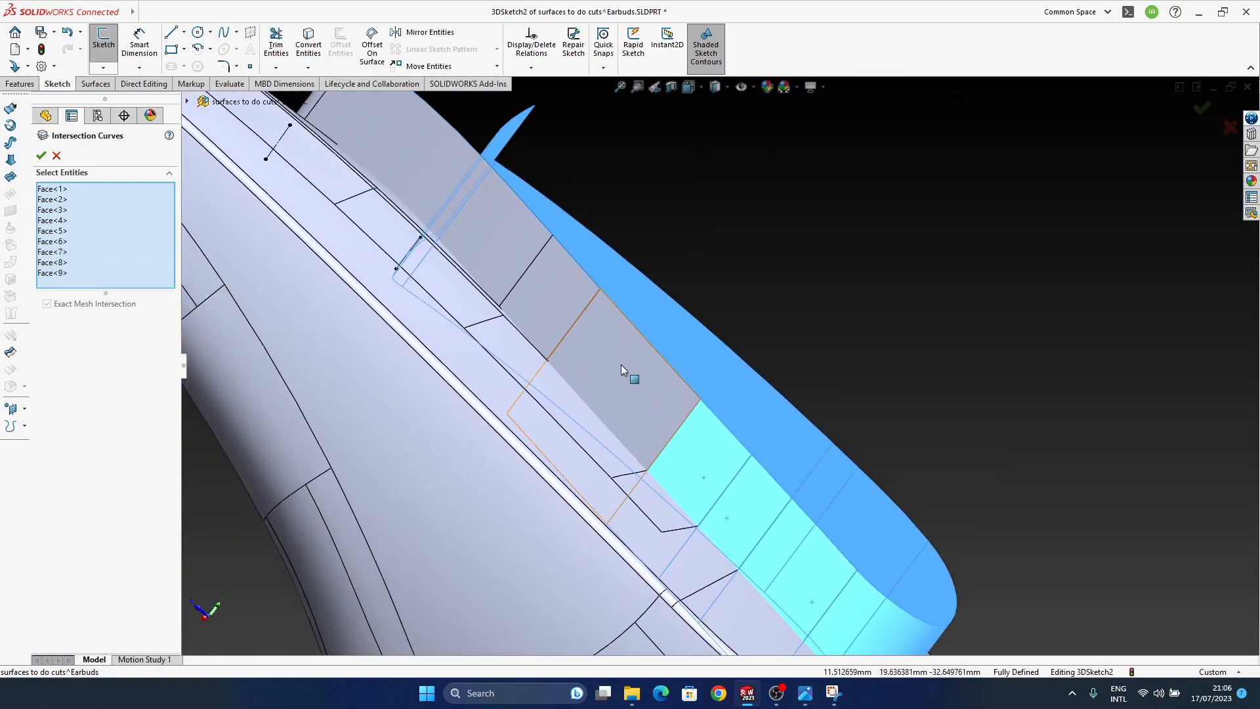
click(628, 373)
click(560, 250)
click(500, 267)
middle_drag(500, 267, 742, 506)
click(629, 264)
click(596, 239)
middle_drag(596, 239, 683, 374)
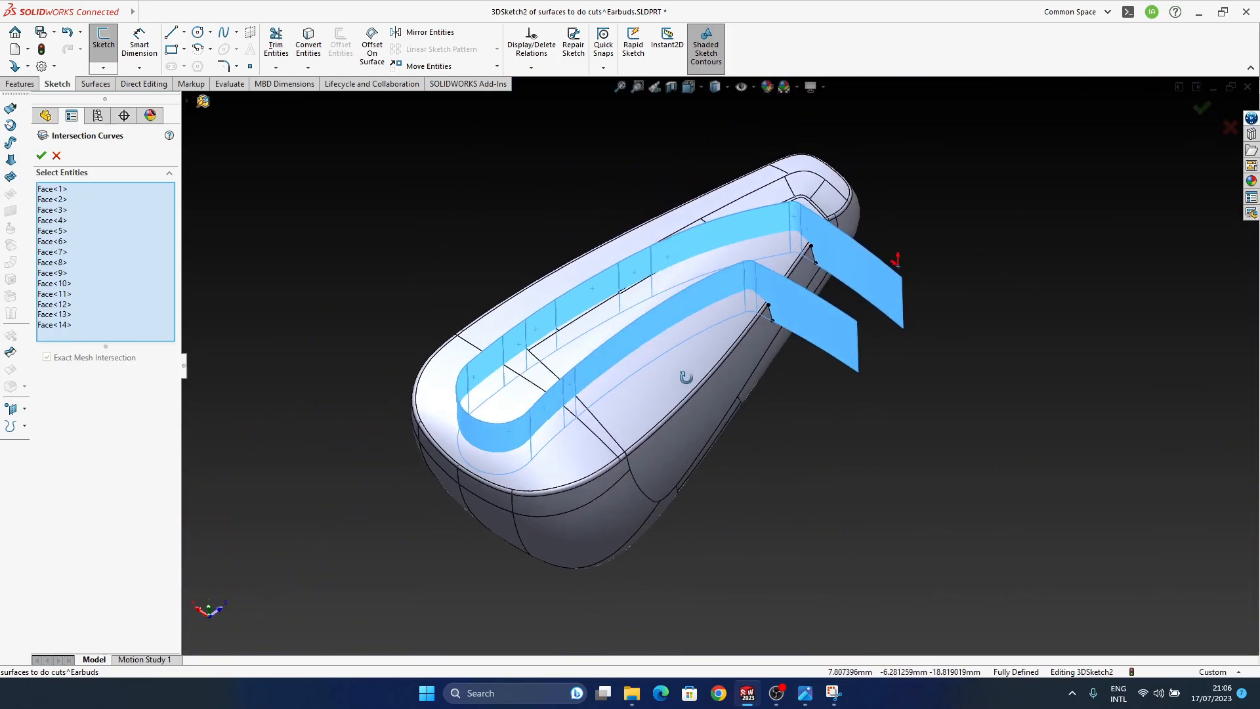
Add the earbud body's tangent faces to the intersection selection and remove the unneeded lower side faces from it.
right_click(636, 392)
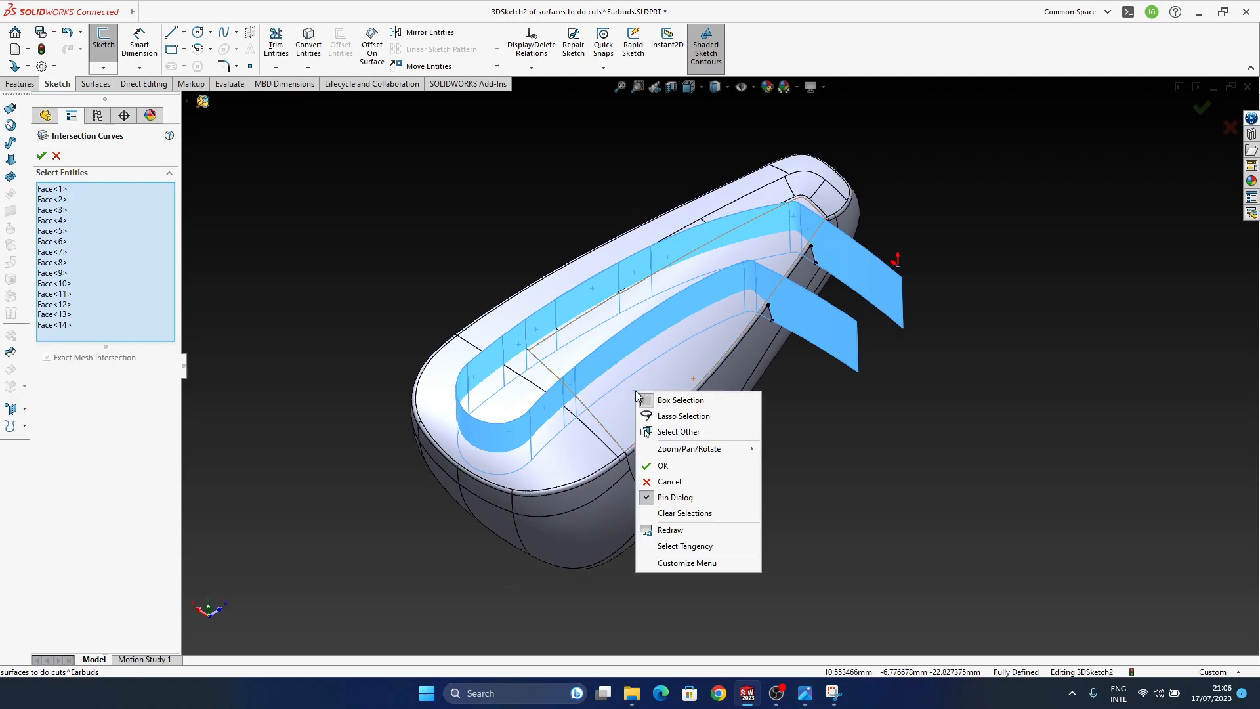
click(712, 549)
middle_drag(665, 370, 761, 304)
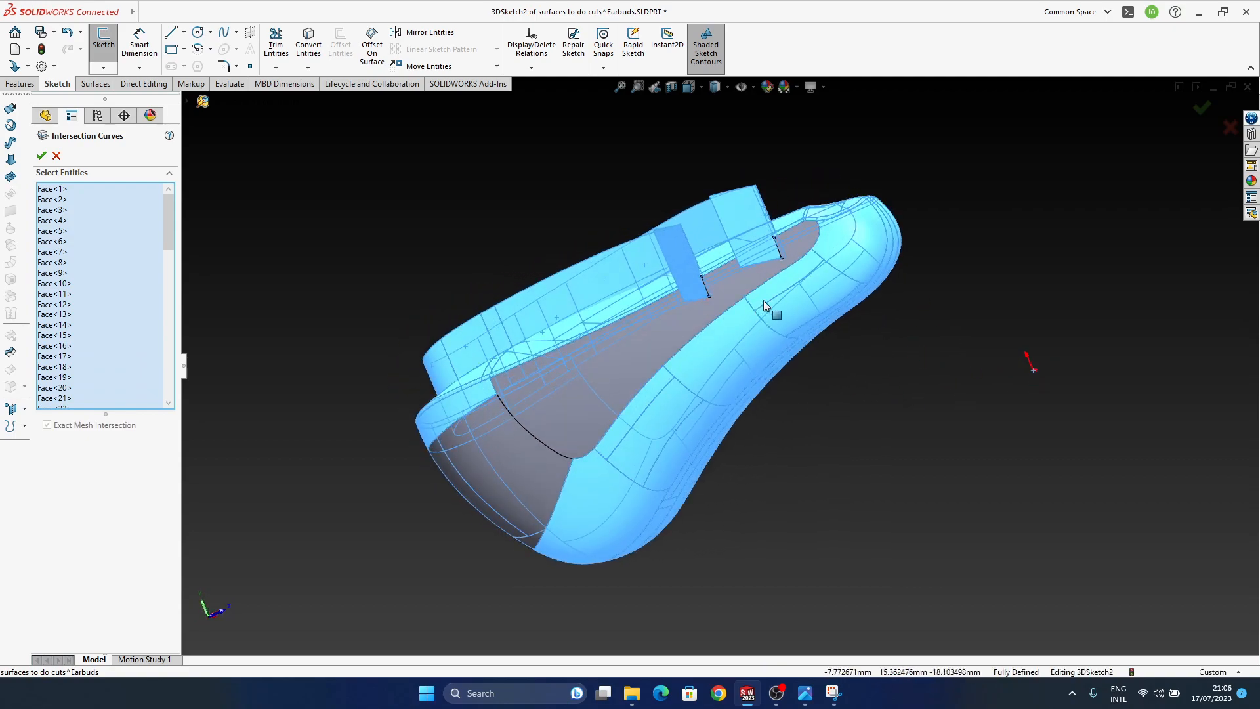
ctrl+middle_drag(847, 323, 779, 274)
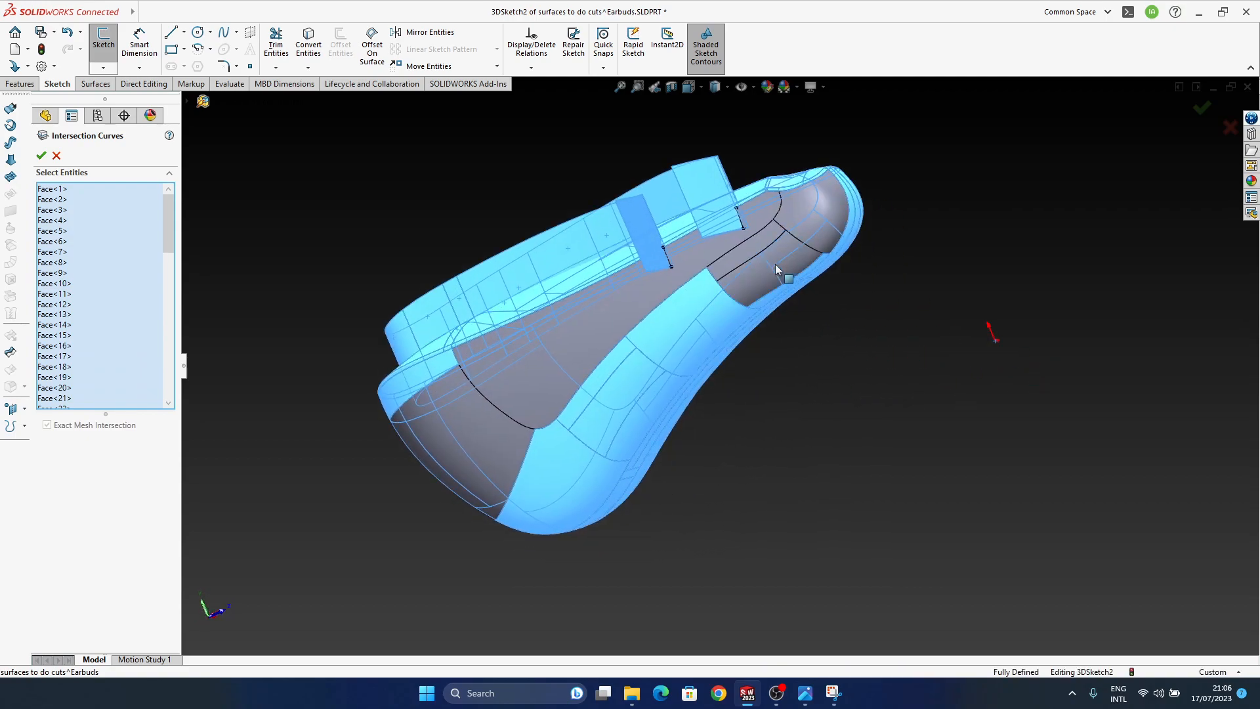
click(719, 301)
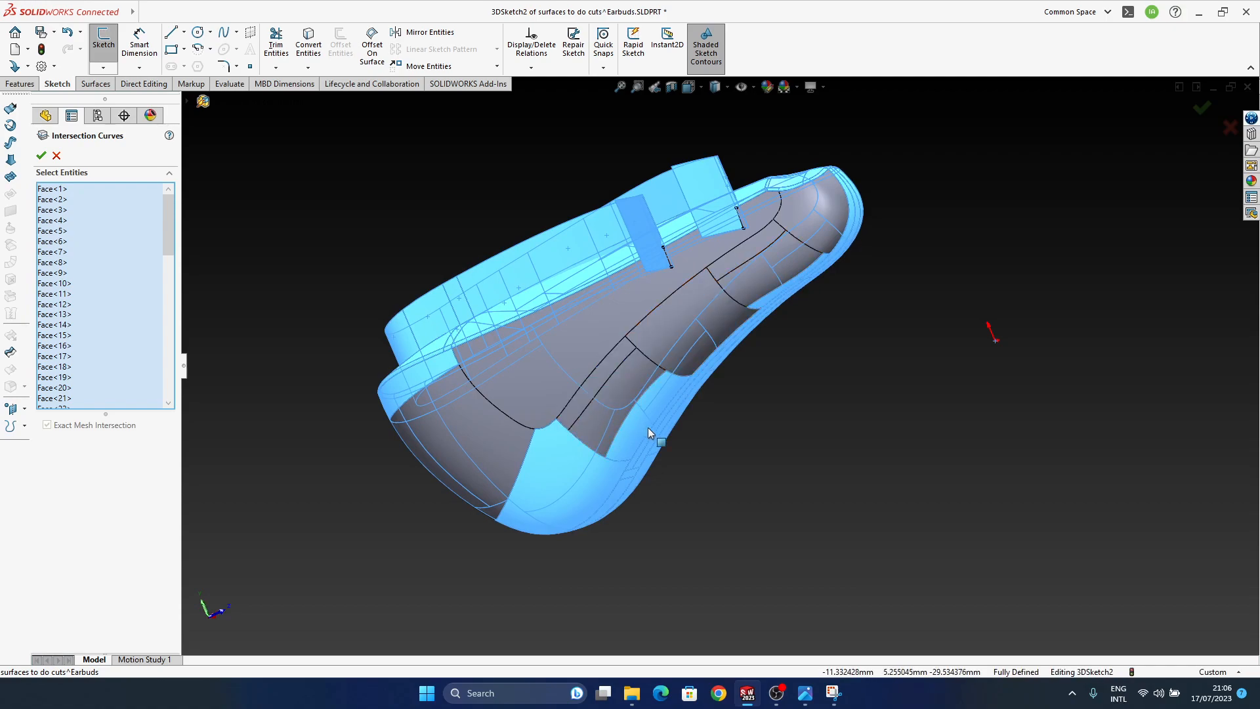
click(571, 467)
middle_drag(571, 467, 515, 423)
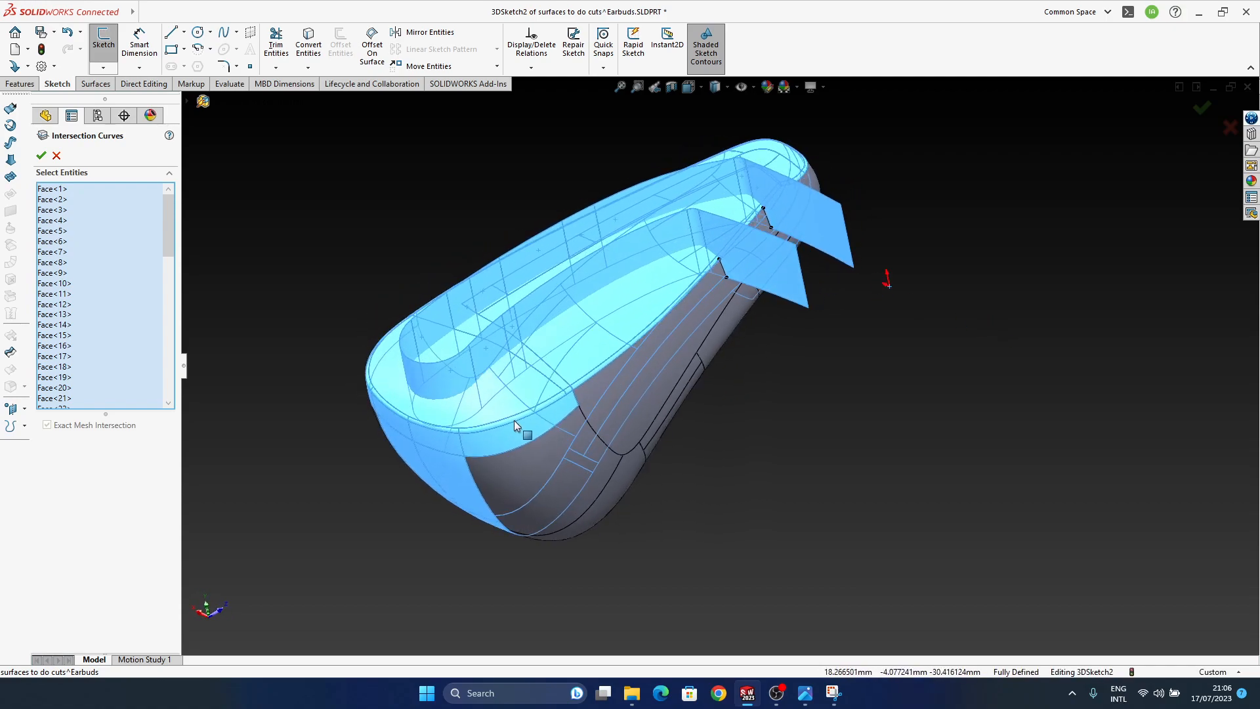
Create the intersection curves from the selected faces, close the command, and inspect the curves where the near arm crosses the body's rounded edge.
middle_drag(649, 441, 676, 360)
scroll(770, 333, down, 5)
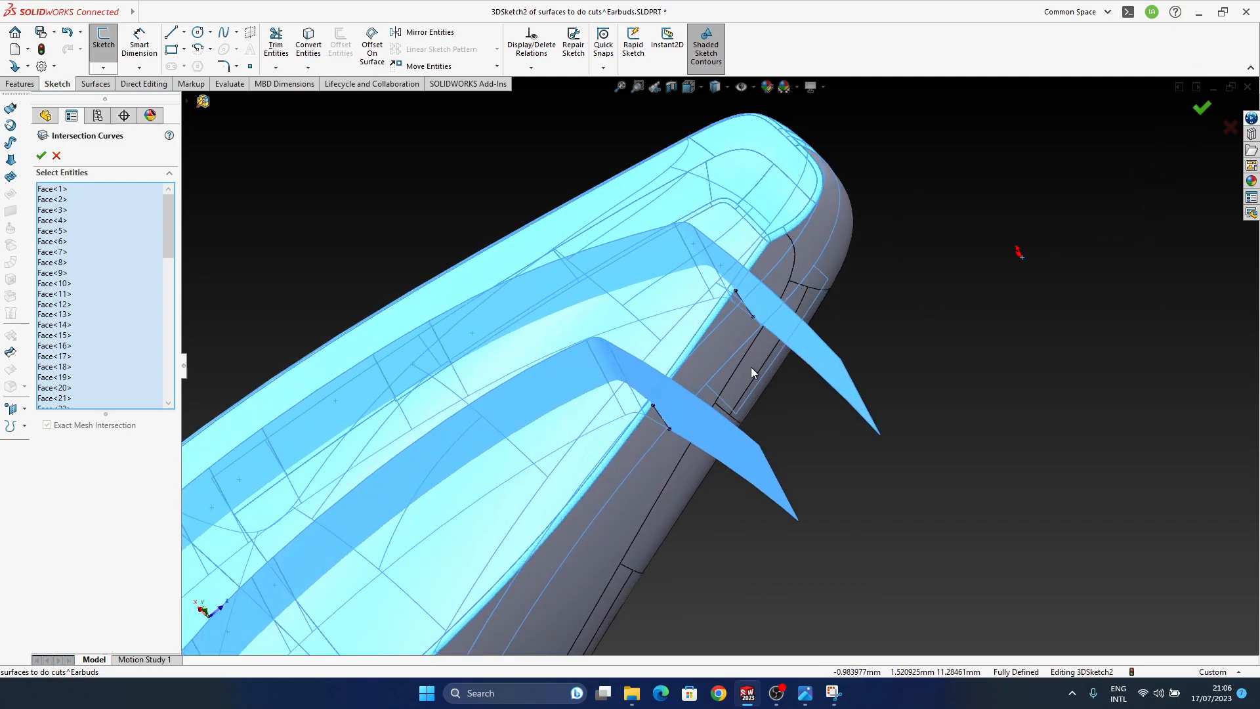
key(Escape)
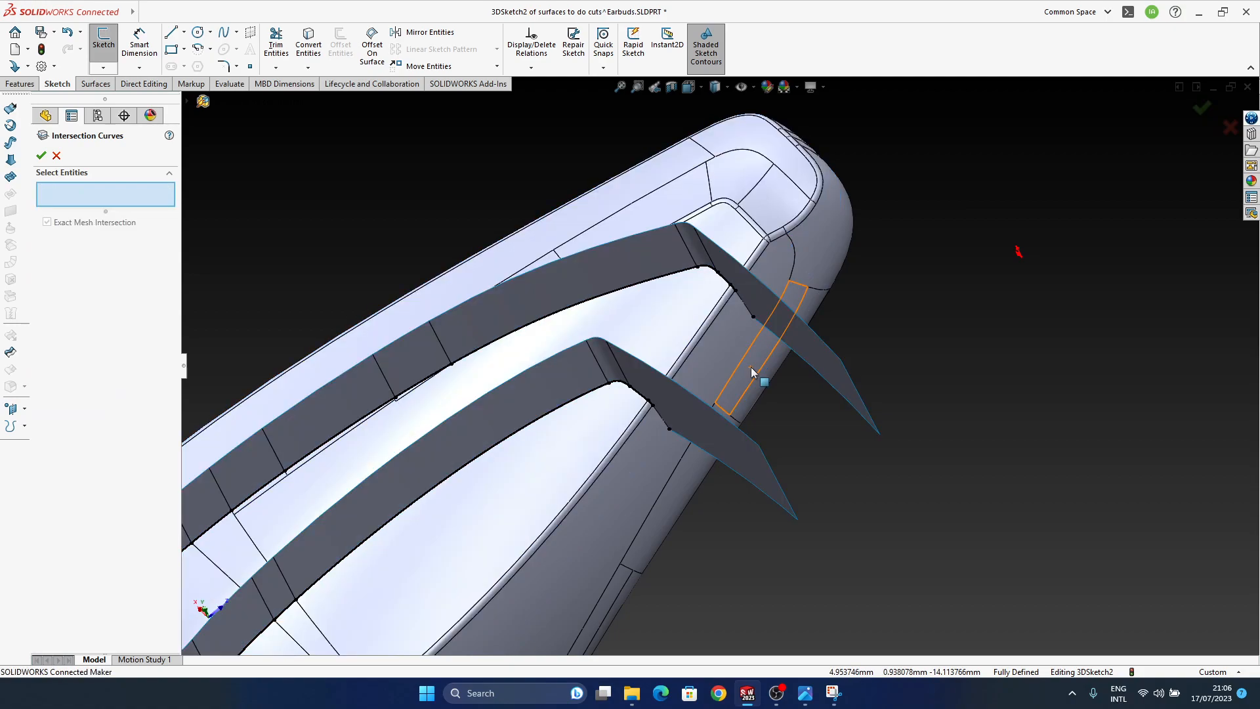
middle_drag(740, 350, 576, 241)
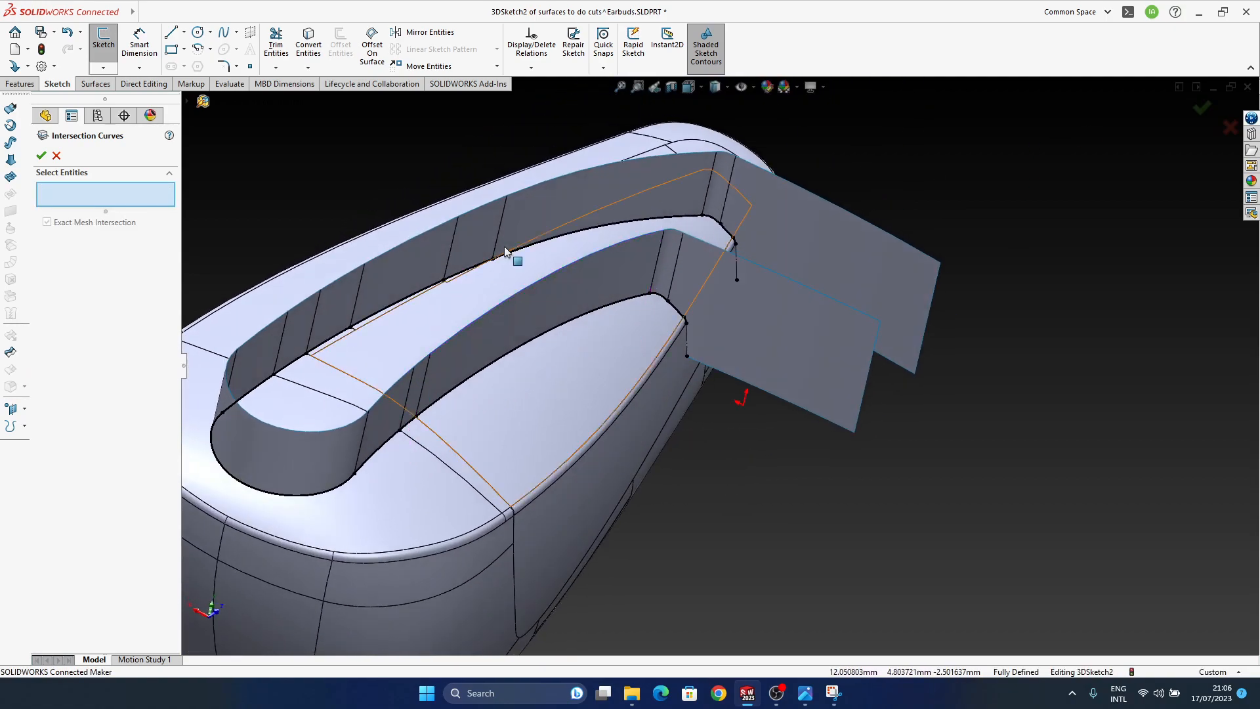
click(57, 156)
middle_drag(606, 374, 650, 325)
scroll(651, 323, down, 5)
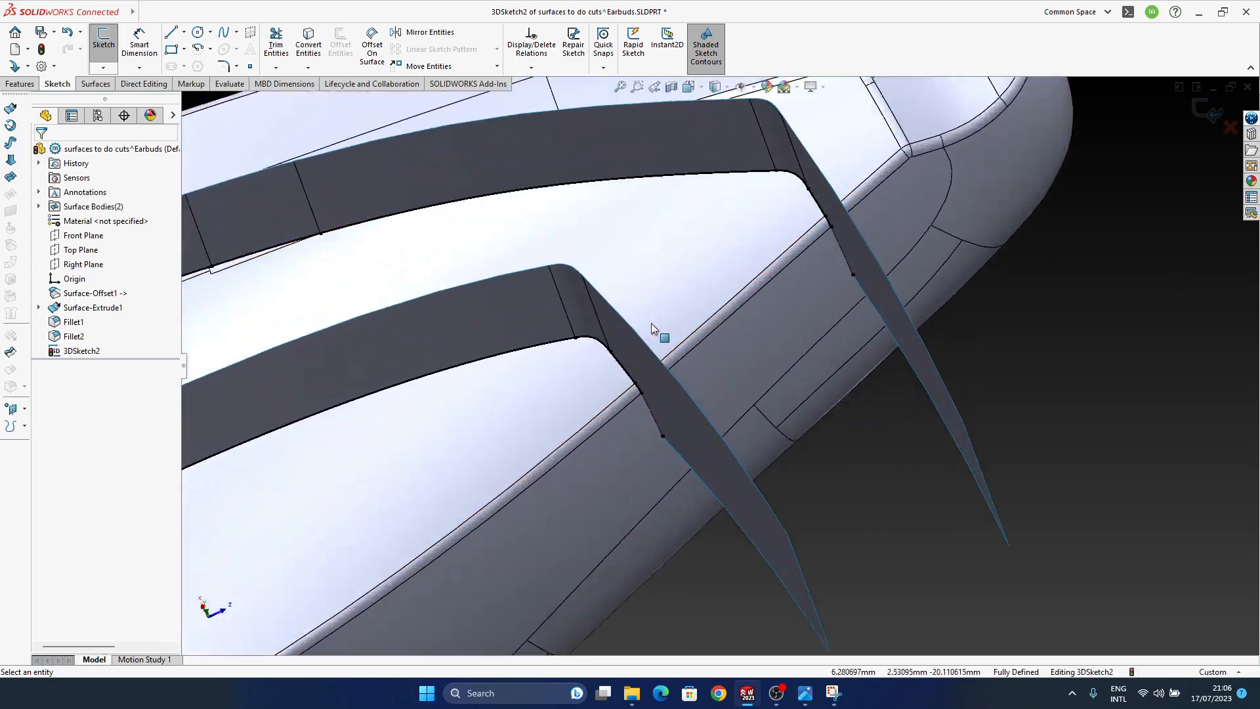
scroll(518, 367, up, 5)
scroll(500, 451, down, 8)
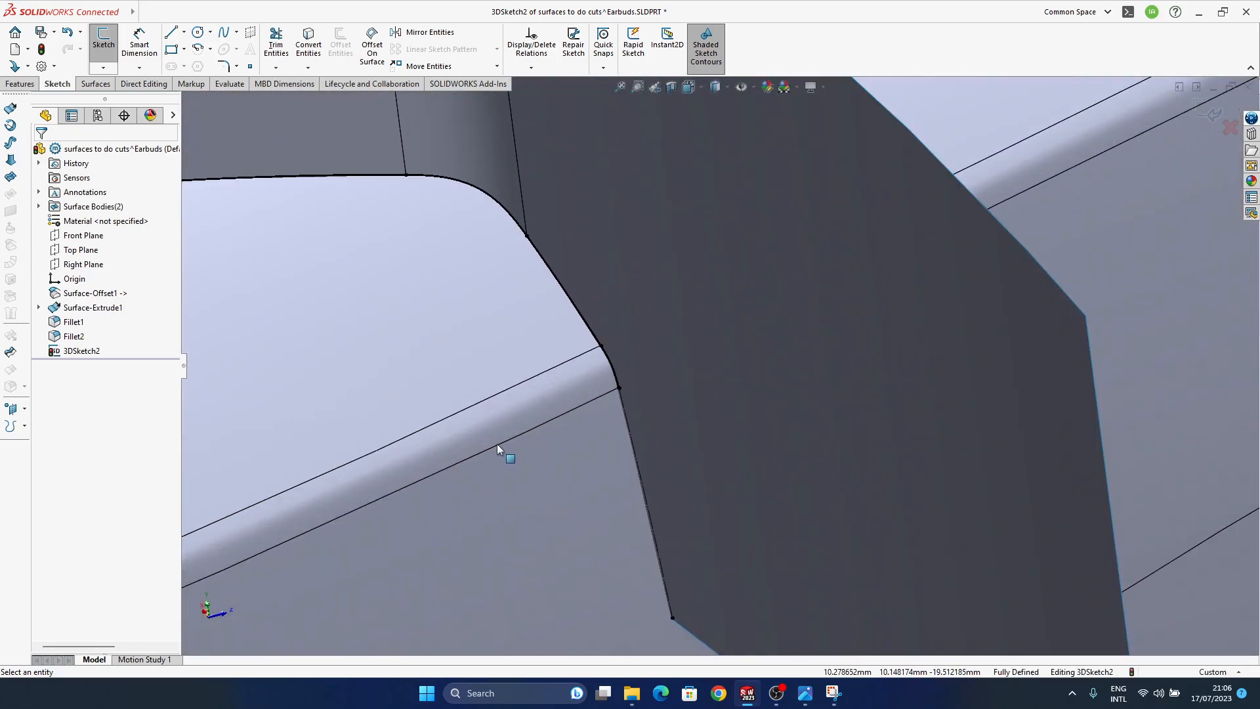
Turn the lowest intersection curves on the body's side face, at the ends of both arms, into construction geometry.
scroll(683, 372, up, 1)
scroll(715, 368, up, 5)
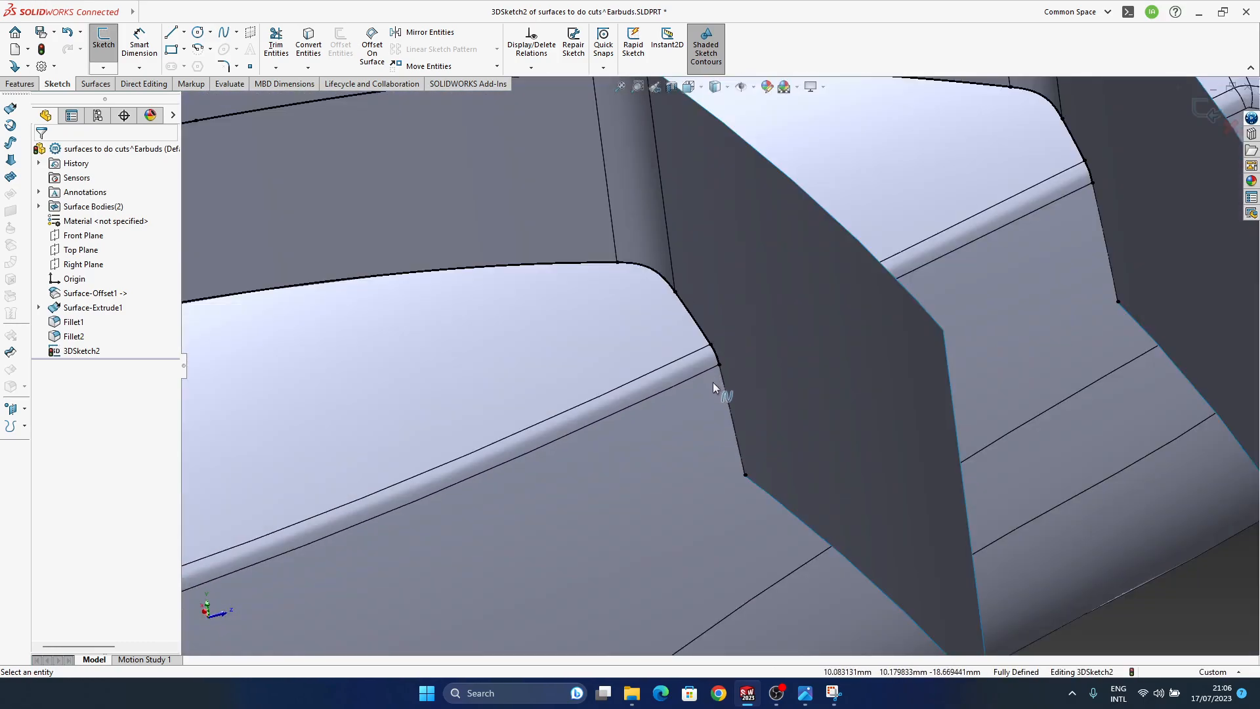
middle_drag(754, 360, 679, 415)
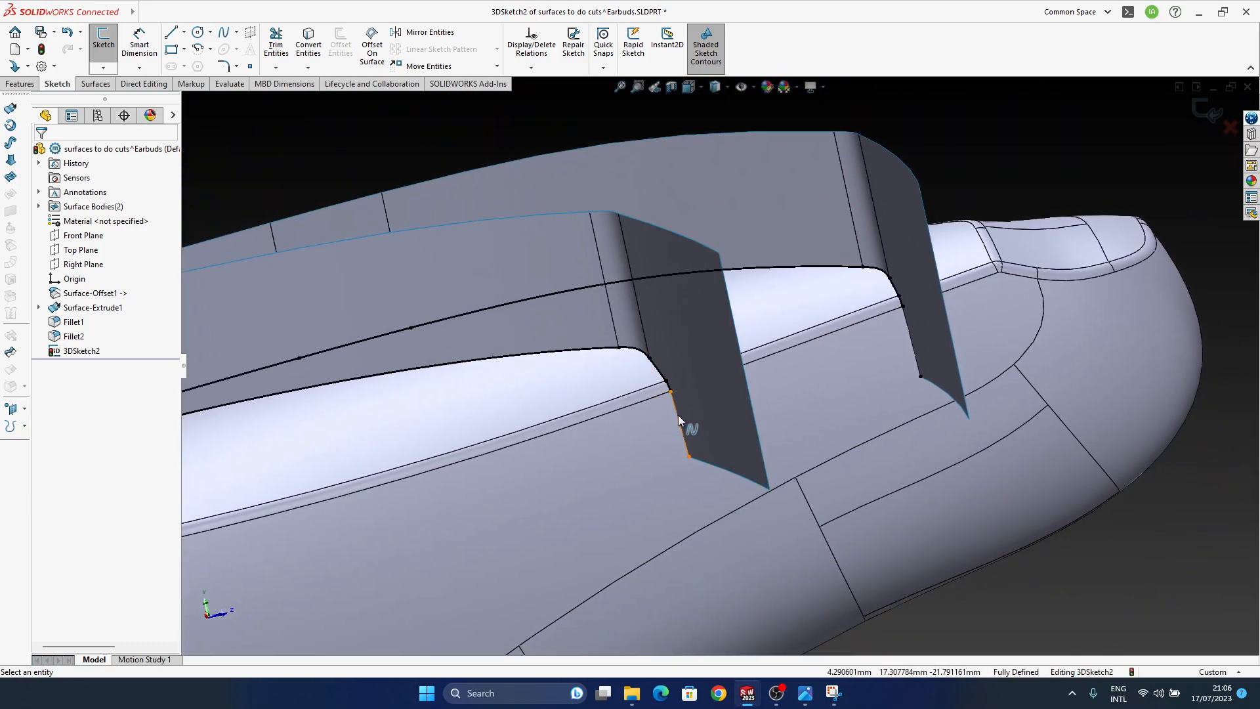
click(678, 415)
middle_drag(829, 483, 702, 396)
middle_drag(774, 474, 740, 416)
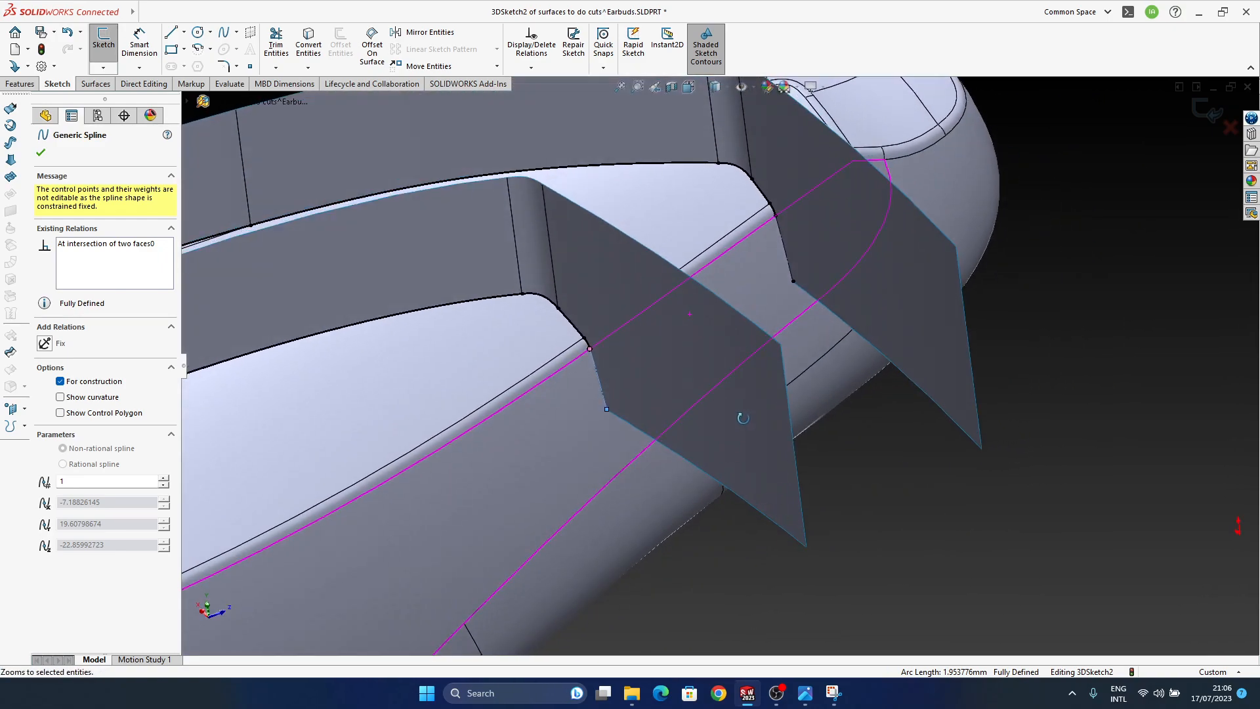
scroll(712, 378, up, 3)
ctrl+middle_drag(466, 310, 753, 242)
middle_drag(556, 420, 1151, 201)
middle_drag(816, 356, 840, 250)
click(685, 139)
mouse_move(811, 336)
middle_down()
mouse_move(749, 279)
mouse_move(703, 356)
mouse_move(708, 388)
mouse_move(716, 327)
mouse_move(767, 260)
mouse_move(684, 286)
mouse_move(796, 360)
mouse_move(619, 357)
mouse_move(648, 347)
mouse_move(672, 447)
mouse_move(774, 332)
mouse_move(698, 439)
mouse_move(754, 466)
mouse_move(877, 412)
mouse_move(815, 414)
mouse_move(784, 398)
mouse_move(791, 407)
middle_up()
scroll(706, 386, down, 6)
scroll(772, 464, up, 4)
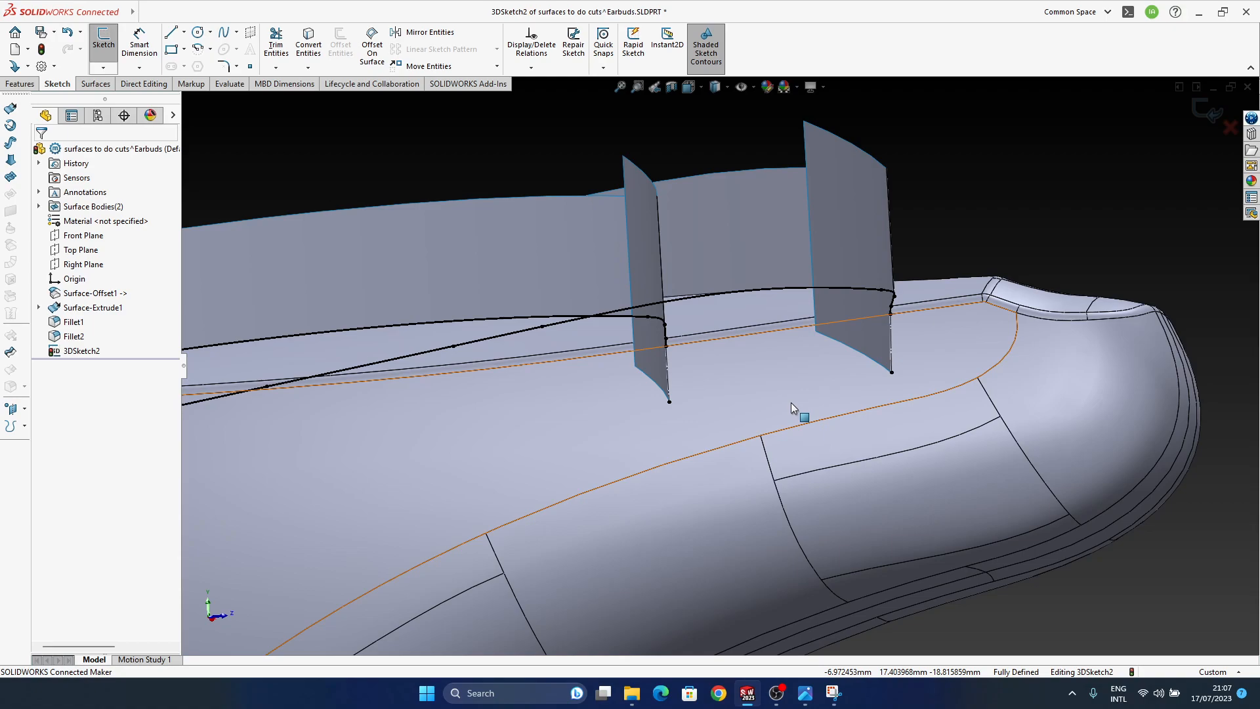
middle_drag(791, 402, 784, 304)
click(237, 31)
click(263, 86)
scroll(621, 329, down, 4)
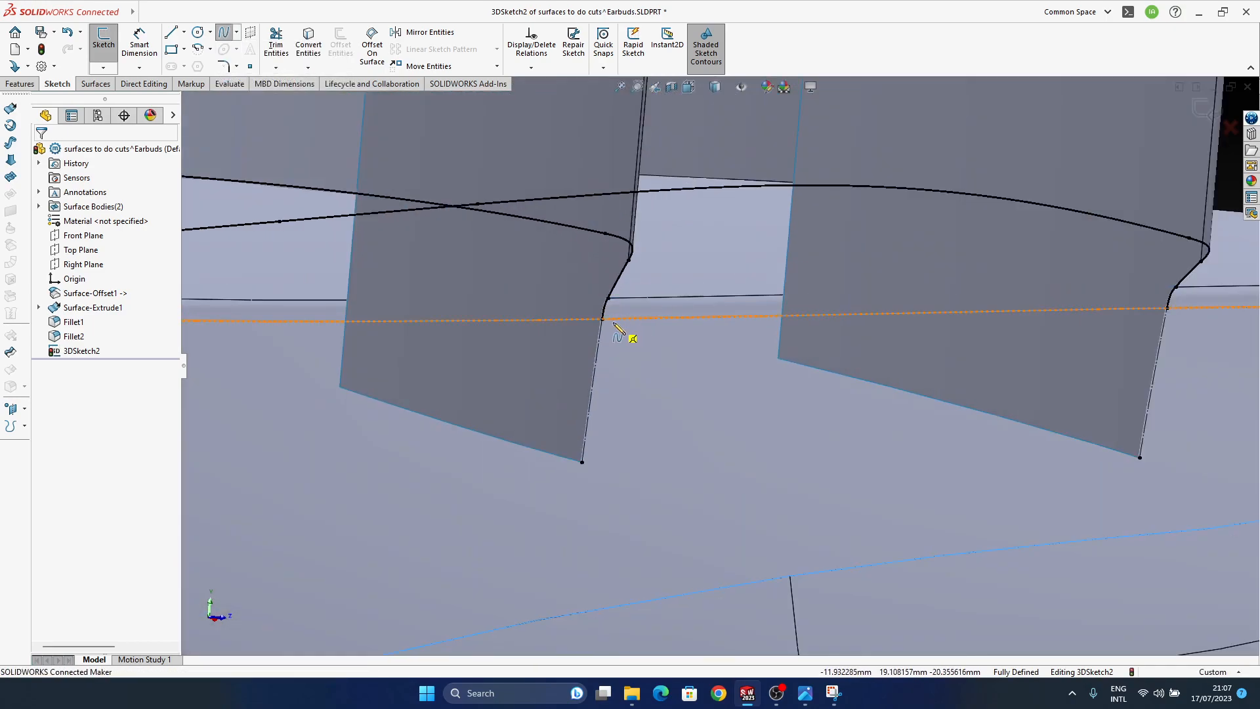
scroll(614, 329, down, 2)
click(609, 322)
mouse_move(613, 324)
middle_down()
mouse_move(633, 357)
mouse_move(607, 414)
mouse_move(650, 402)
mouse_move(658, 427)
mouse_move(647, 388)
mouse_move(663, 378)
mouse_move(571, 338)
mouse_move(656, 288)
mouse_move(625, 323)
mouse_move(612, 383)
middle_up()
scroll(633, 357, up, 3)
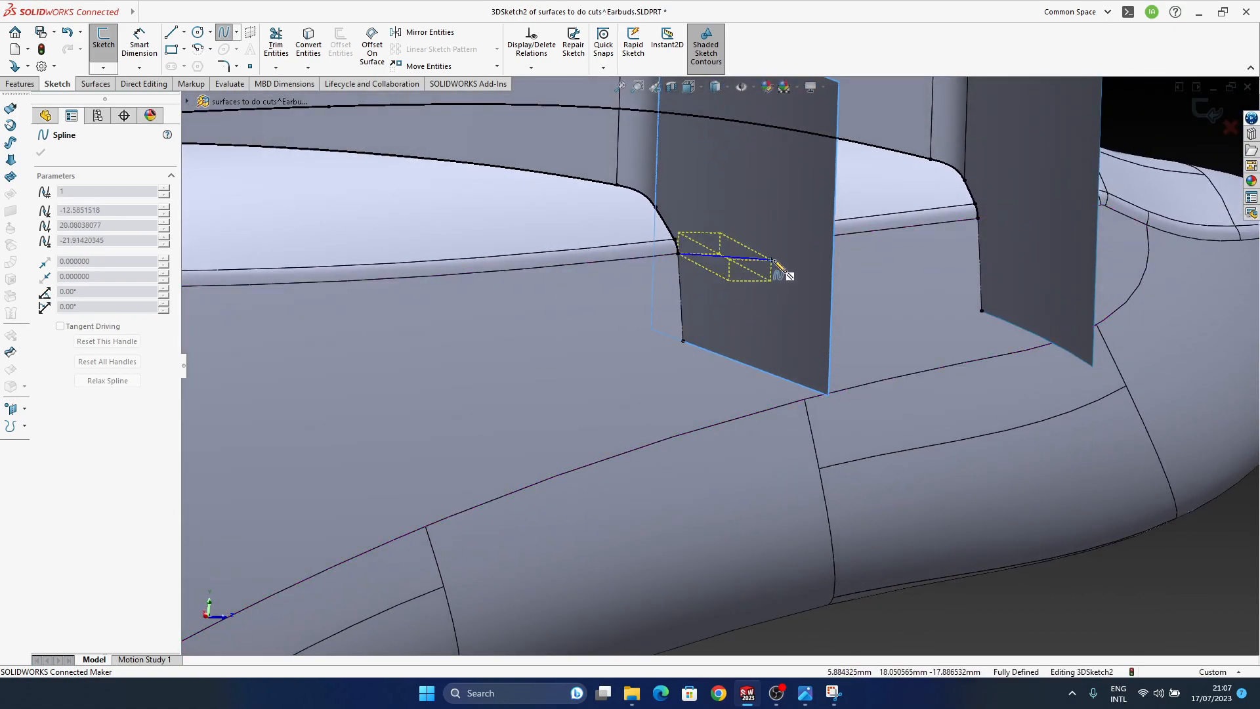
key(Escape)
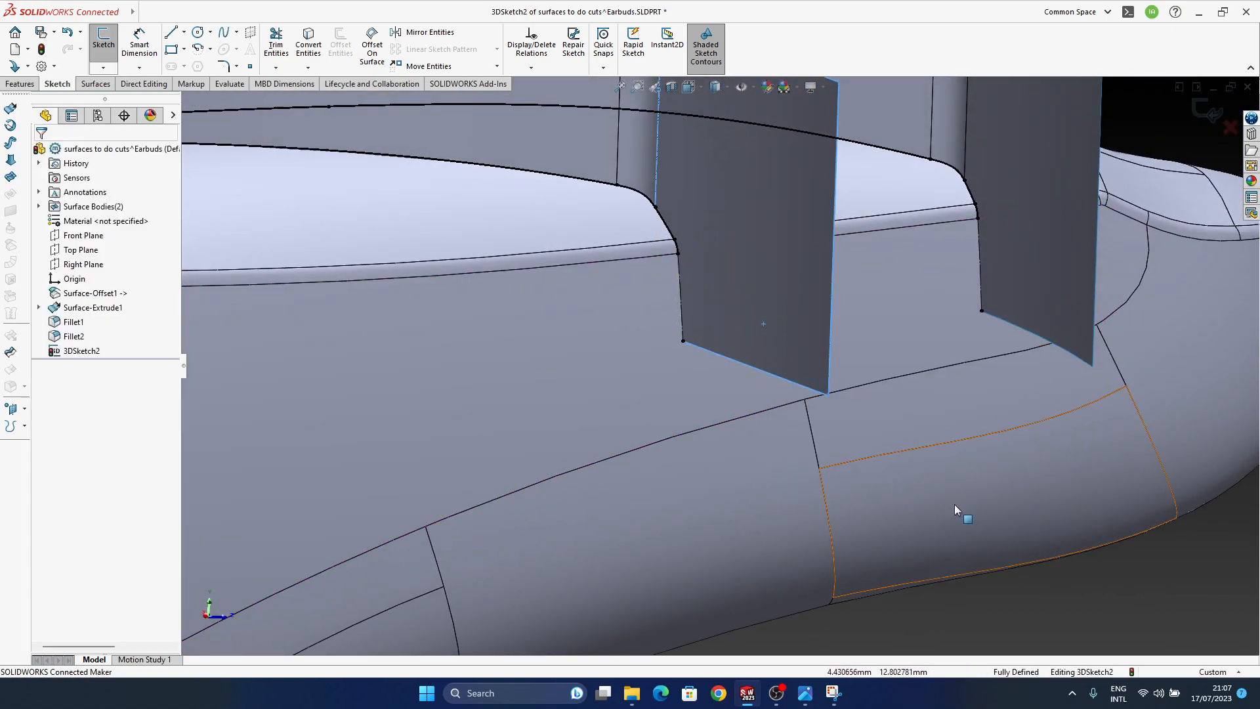
Hide the extruded cutting surface body so only the earbud body and the sketch curves are shown.
click(795, 206)
right_click(795, 206)
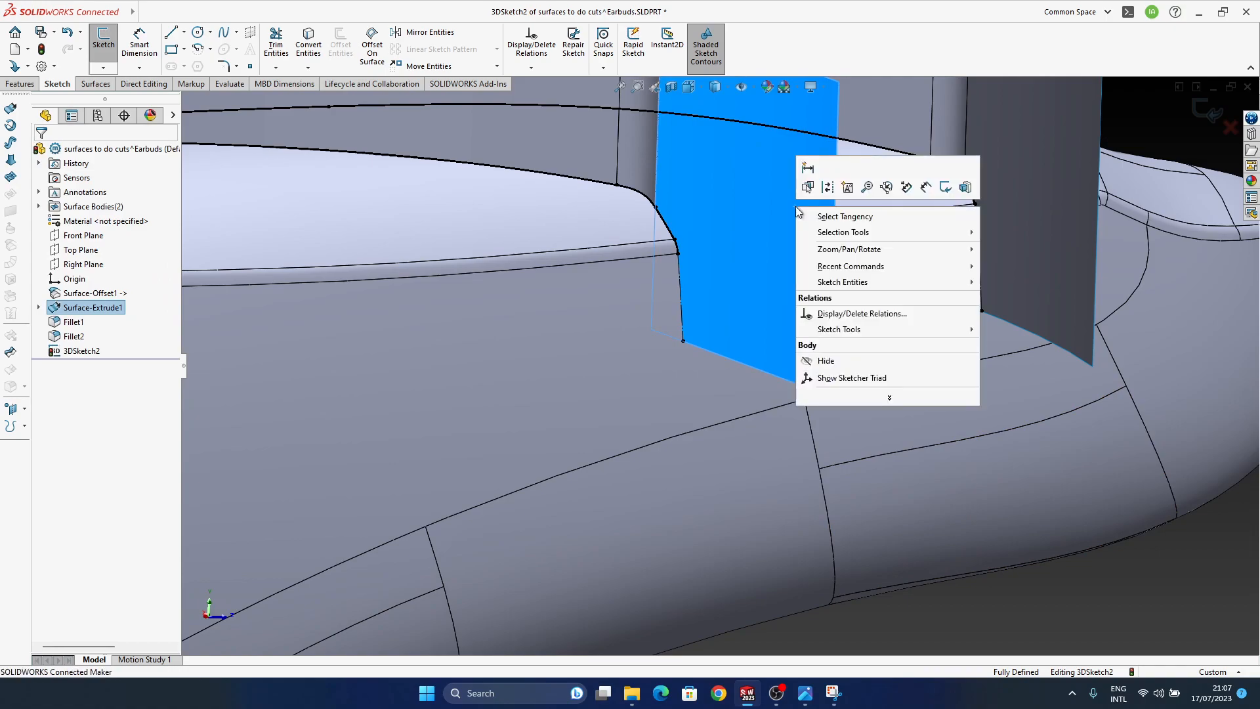
click(828, 361)
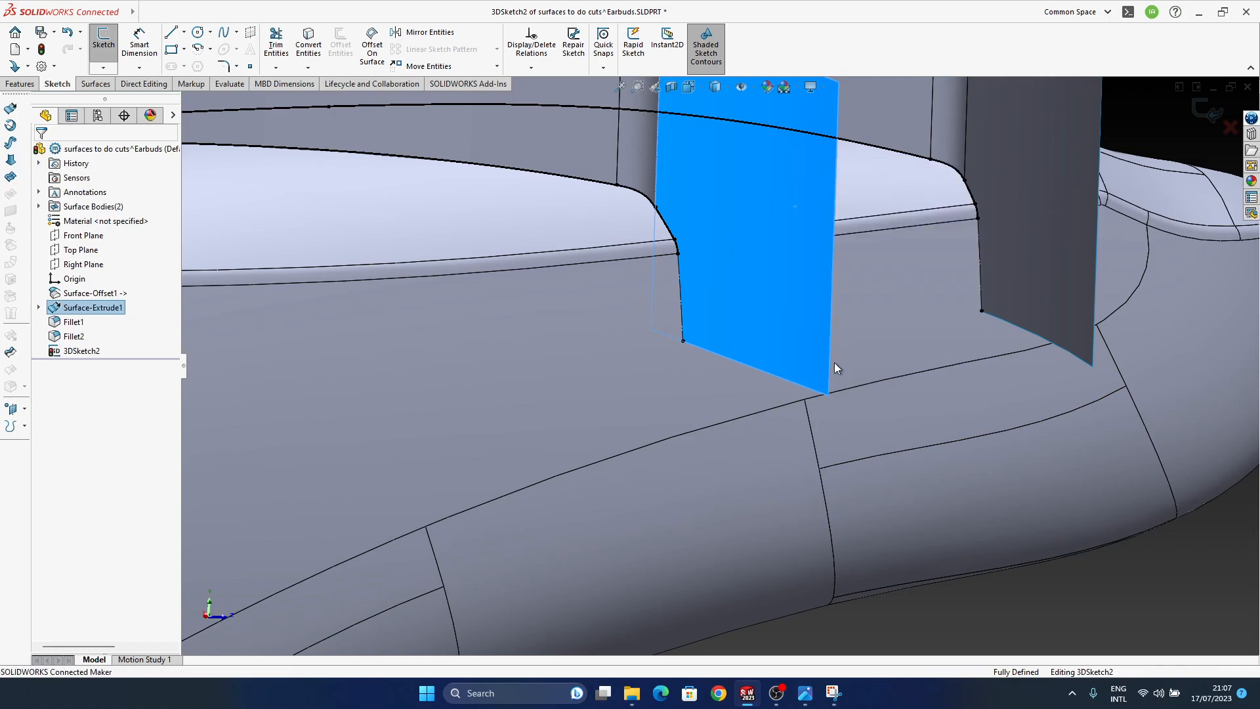
scroll(743, 306, up, 3)
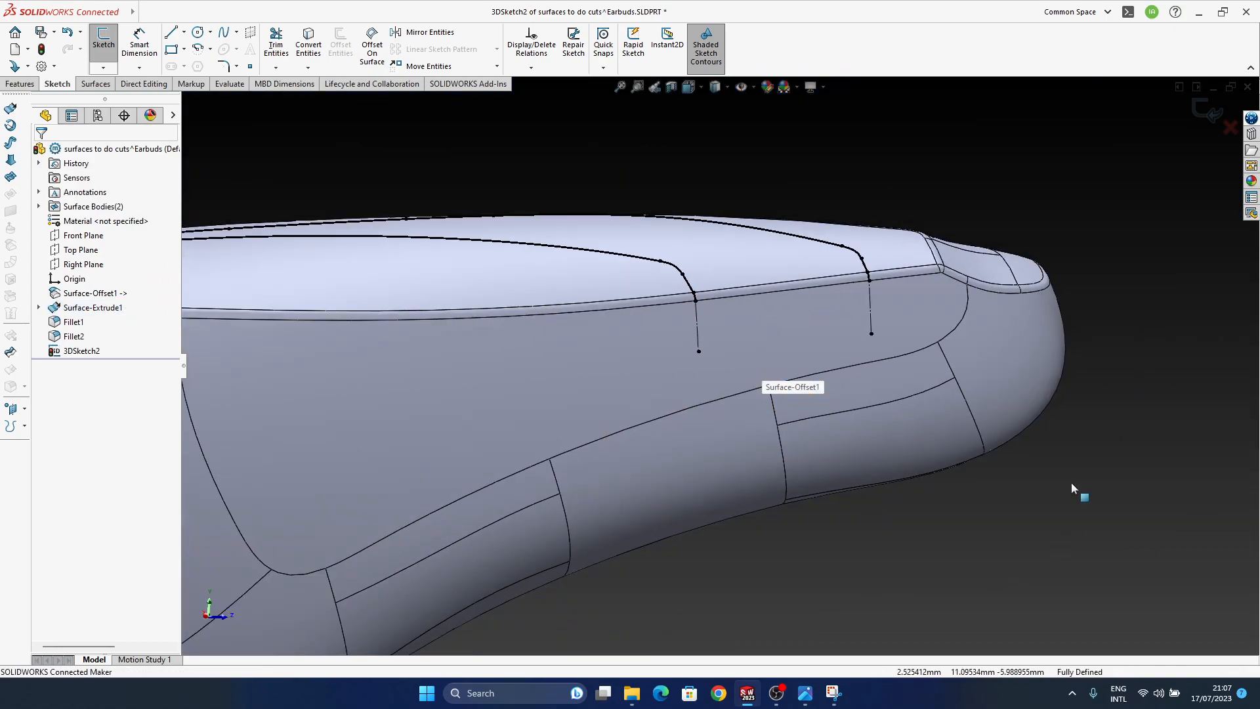
Try to draw a spline on surface from the near arm curve's endpoint down across the body's side face.
click(236, 32)
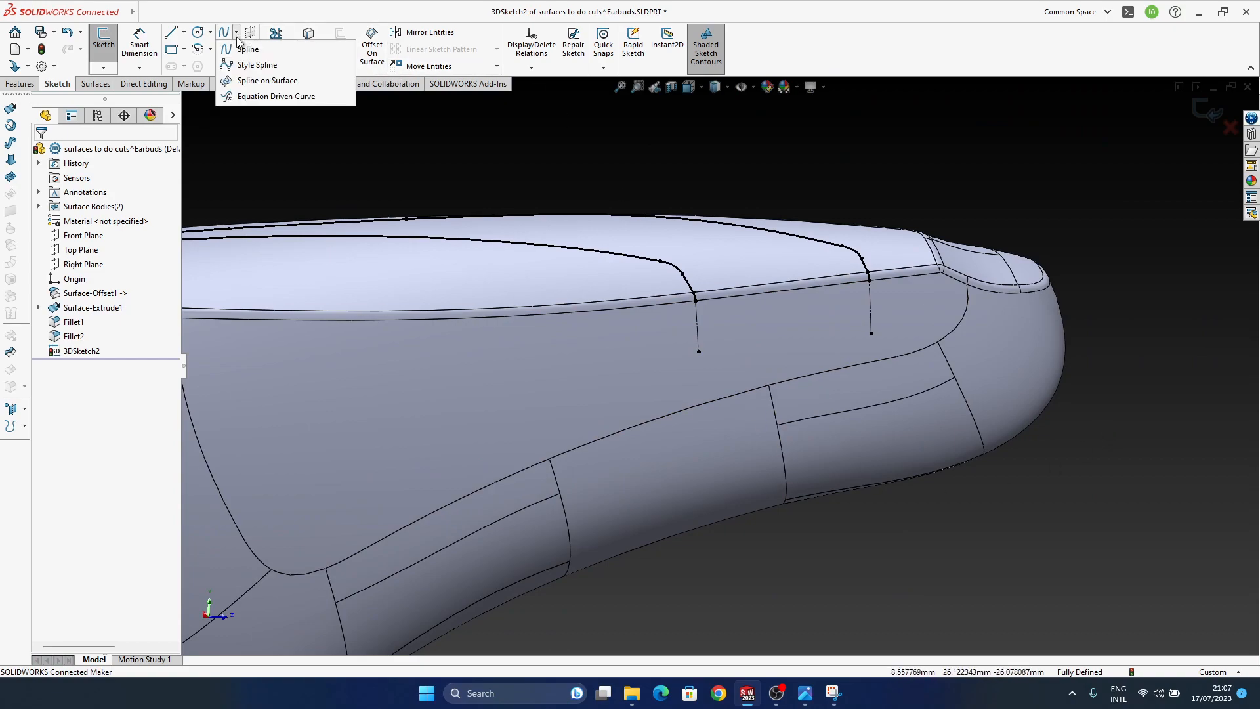
click(253, 81)
scroll(698, 307, down, 3)
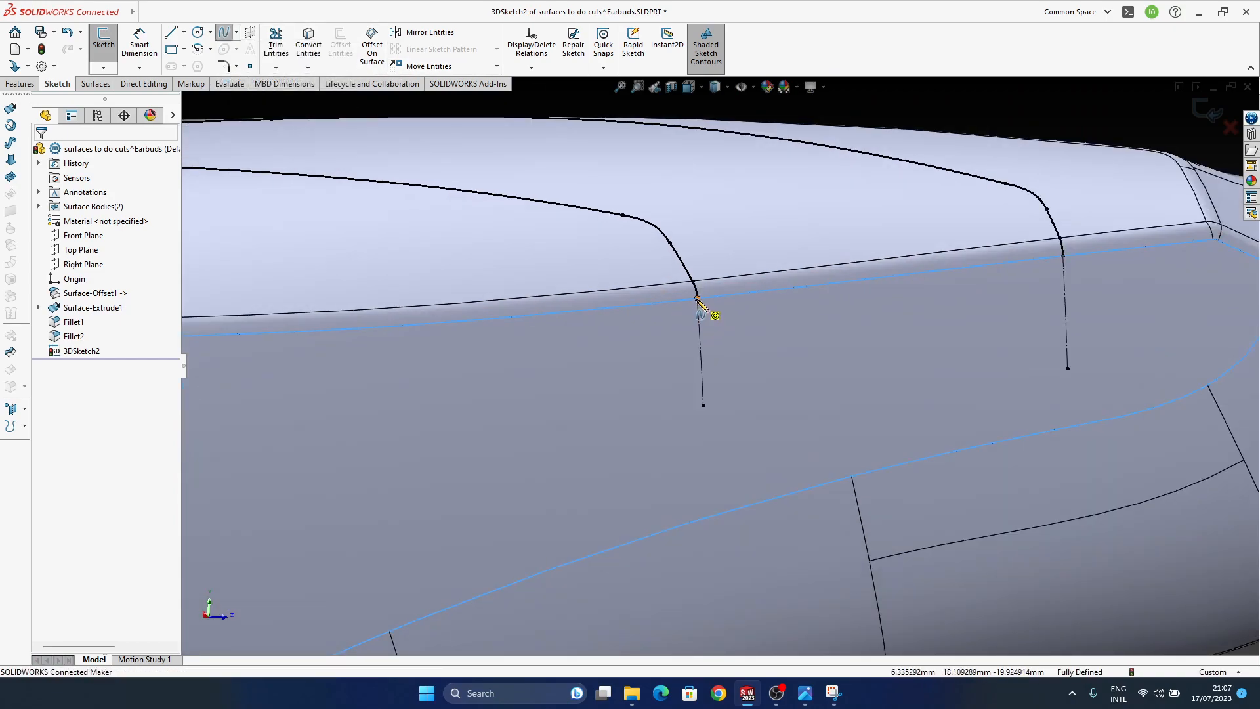
click(697, 300)
scroll(701, 394, up, 4)
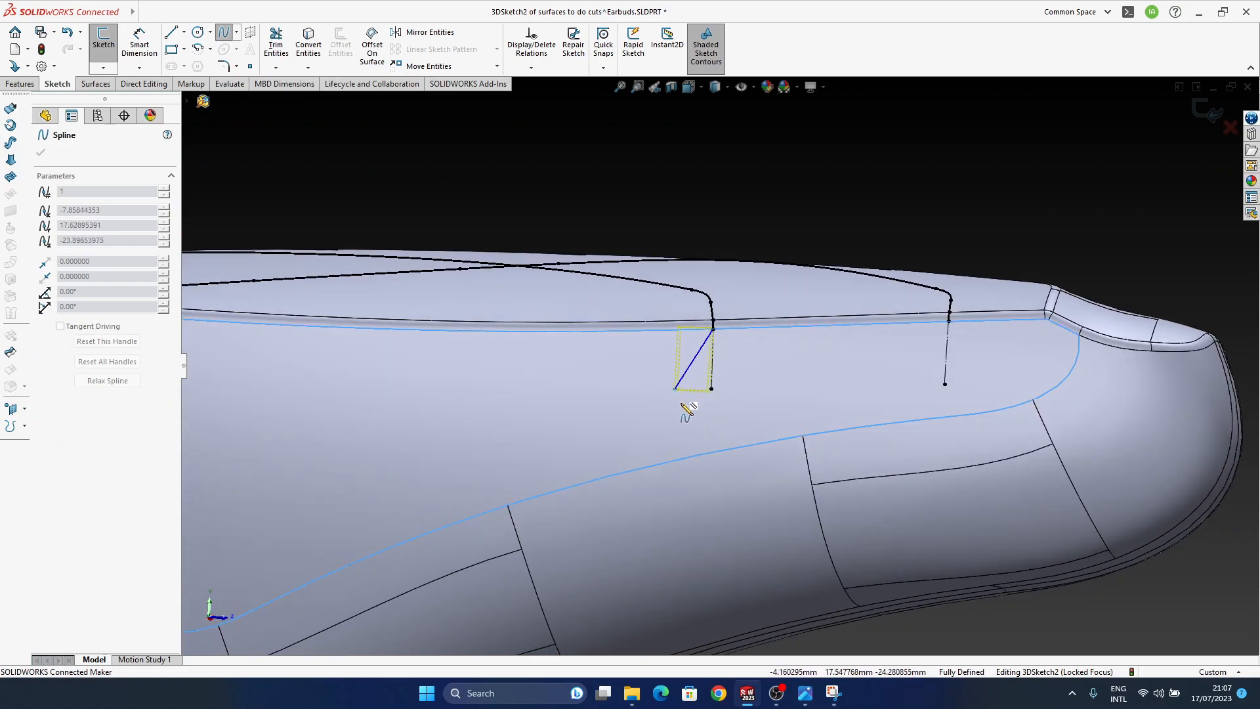
click(700, 404)
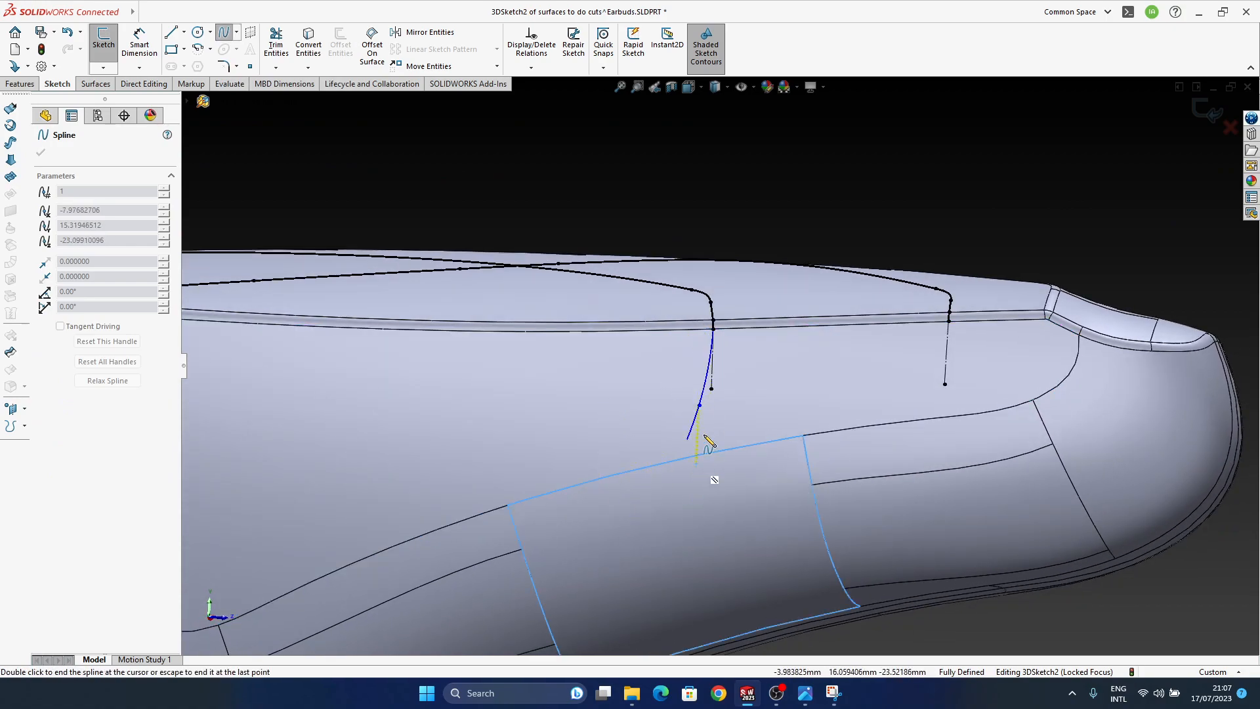
middle_drag(670, 425, 666, 359)
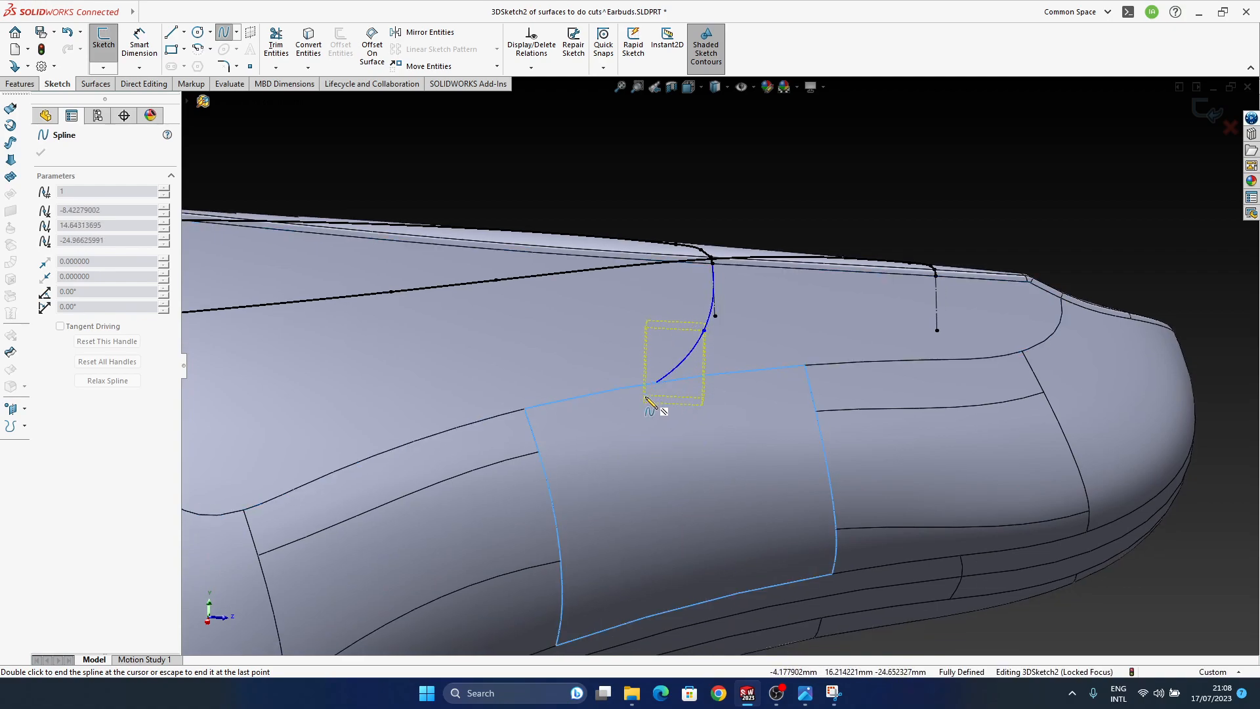
middle_drag(657, 434, 655, 416)
key(Escape)
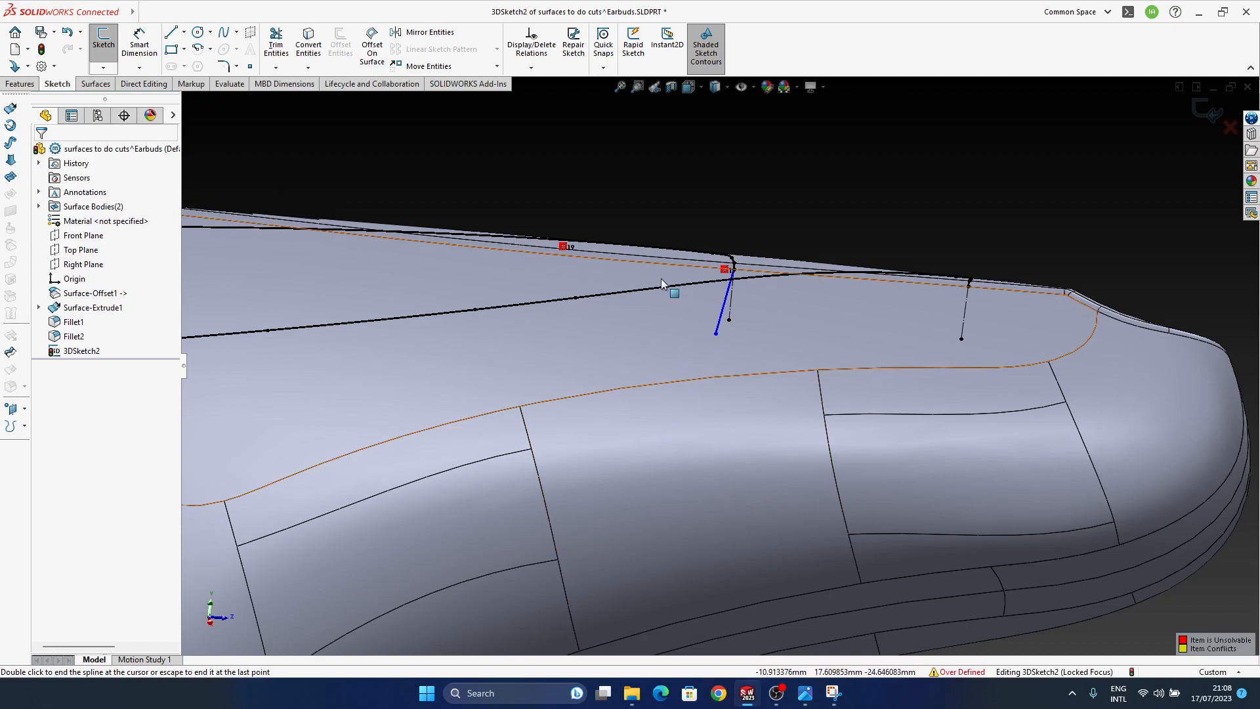
key(Escape)
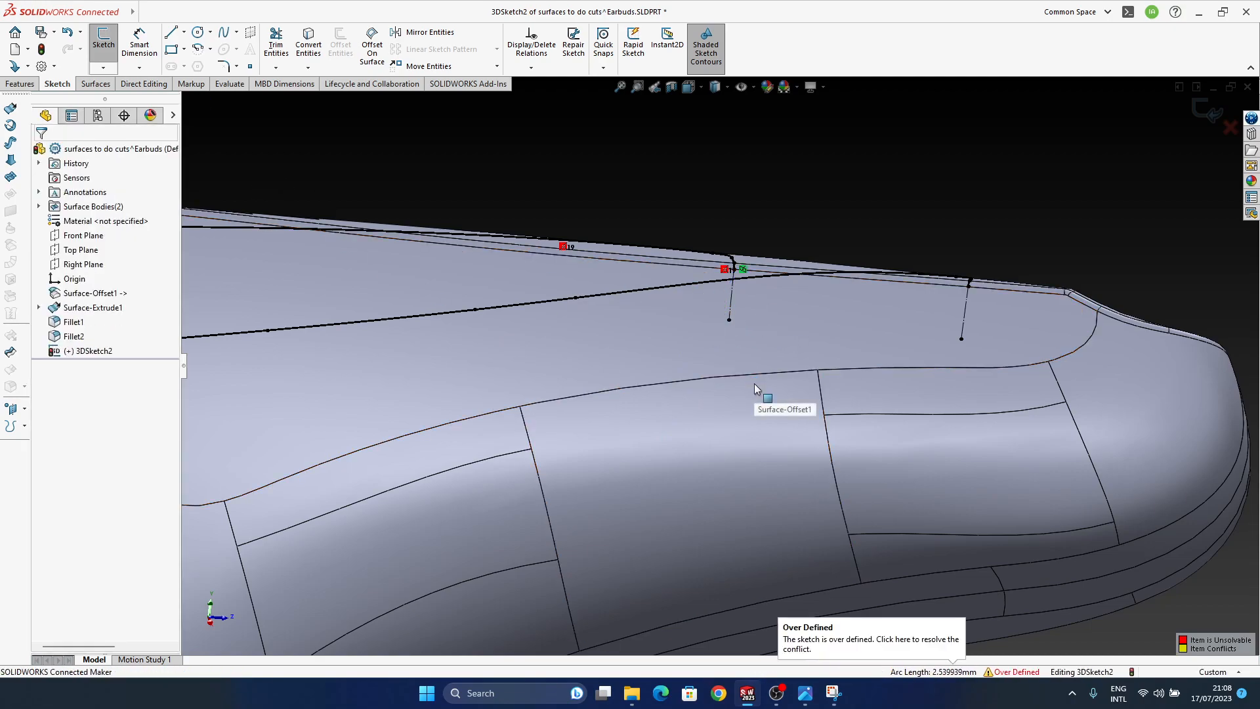
Delete the conflicting relation at the near arm curve's endpoint to resolve the over-defined sketch.
middle_drag(820, 163, 746, 351)
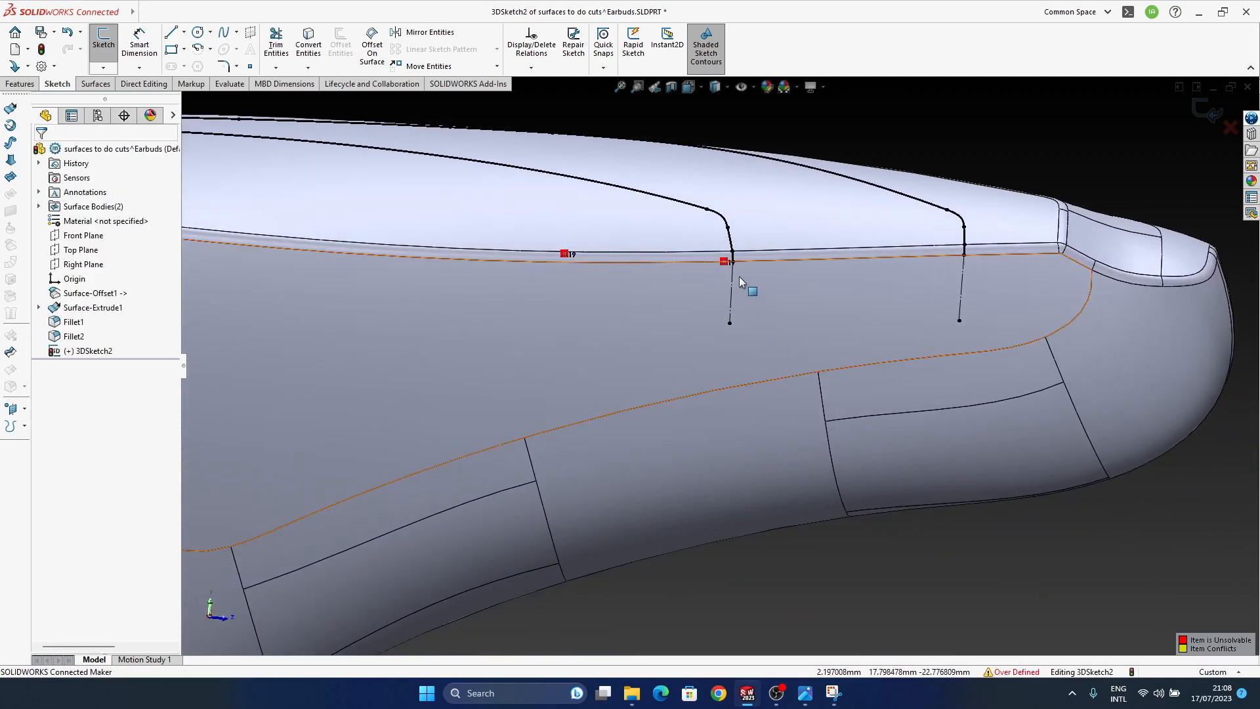
scroll(734, 274, down, 10)
middle_drag(721, 365, 700, 333)
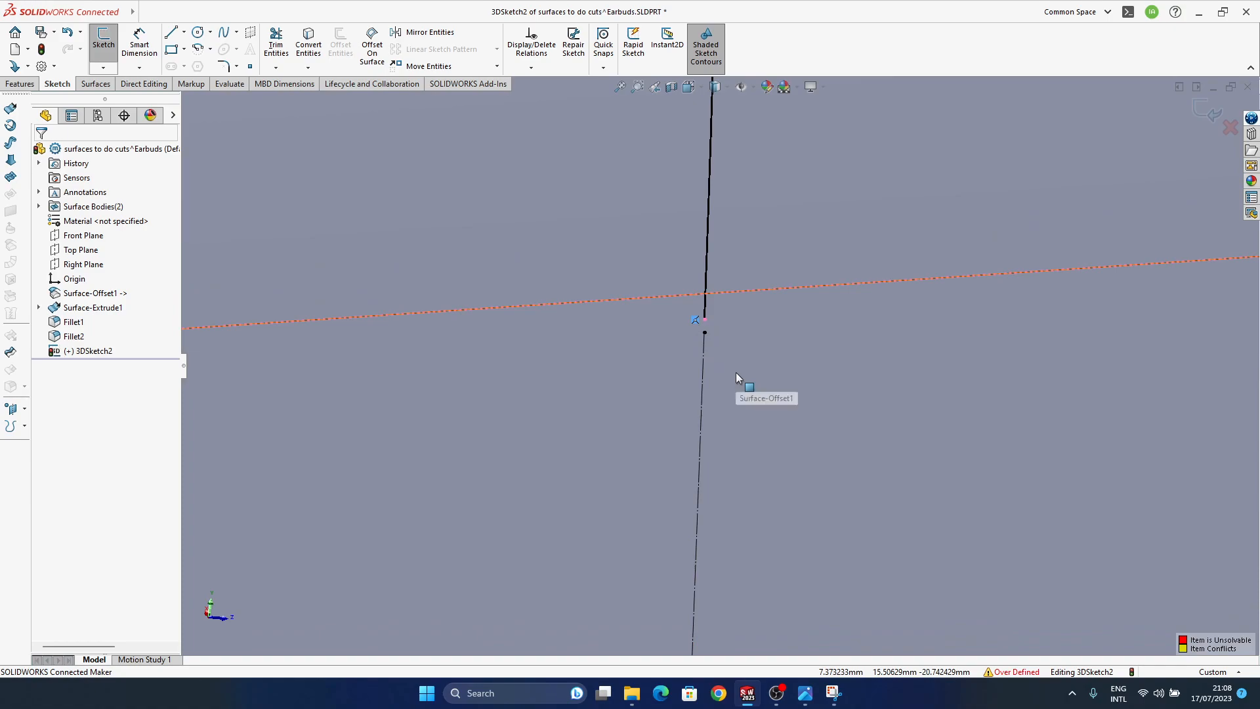
key(Delete)
scroll(708, 368, up, 10)
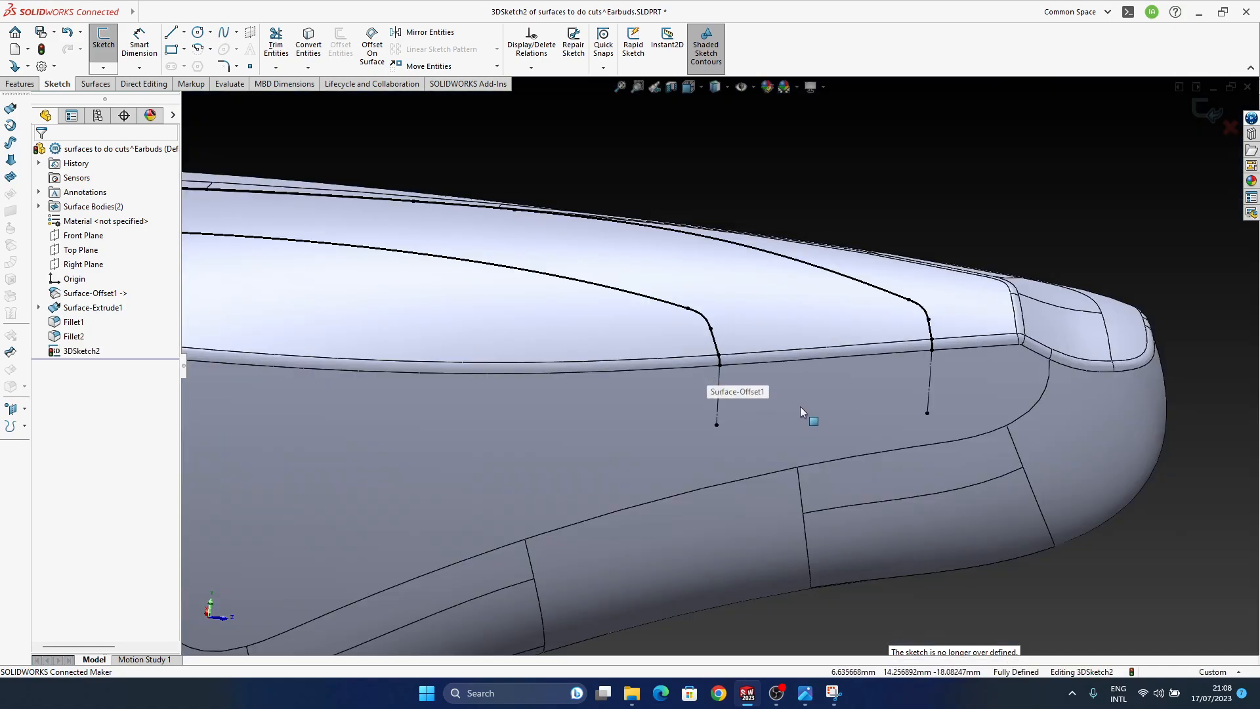
ctrl+middle_drag(799, 414, 804, 363)
click(236, 32)
click(266, 90)
scroll(744, 333, down, 10)
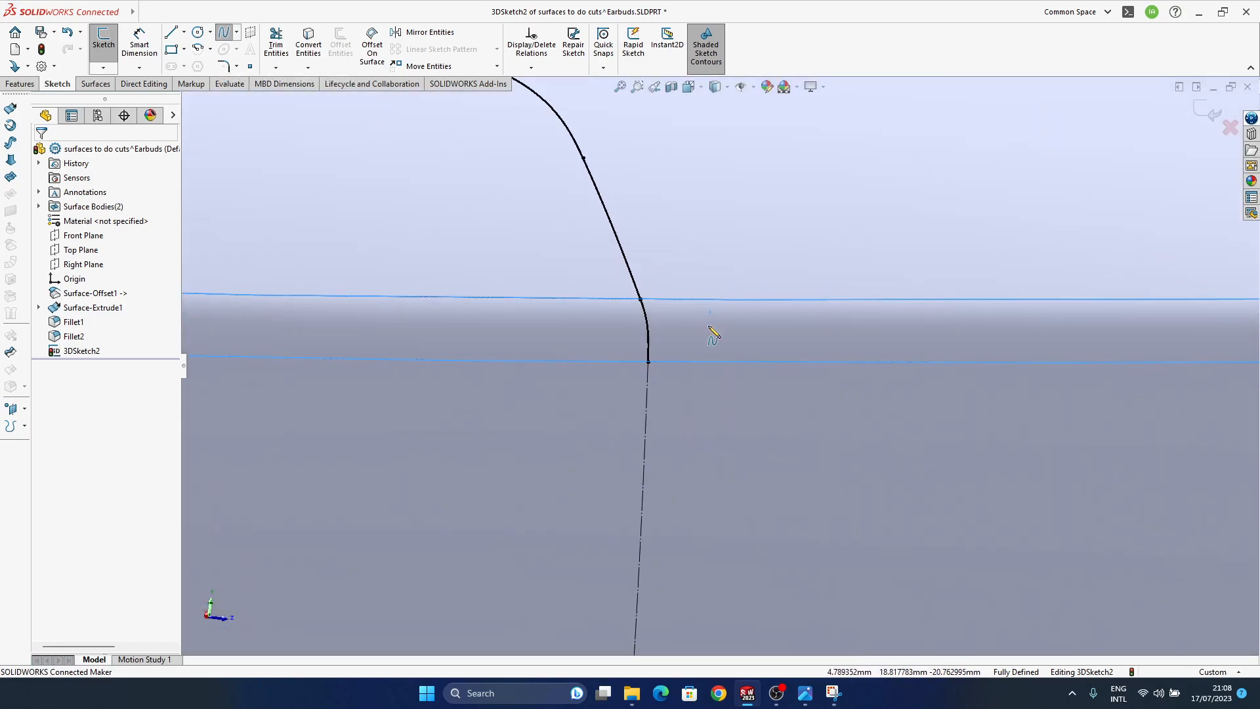
scroll(797, 396, down, 3)
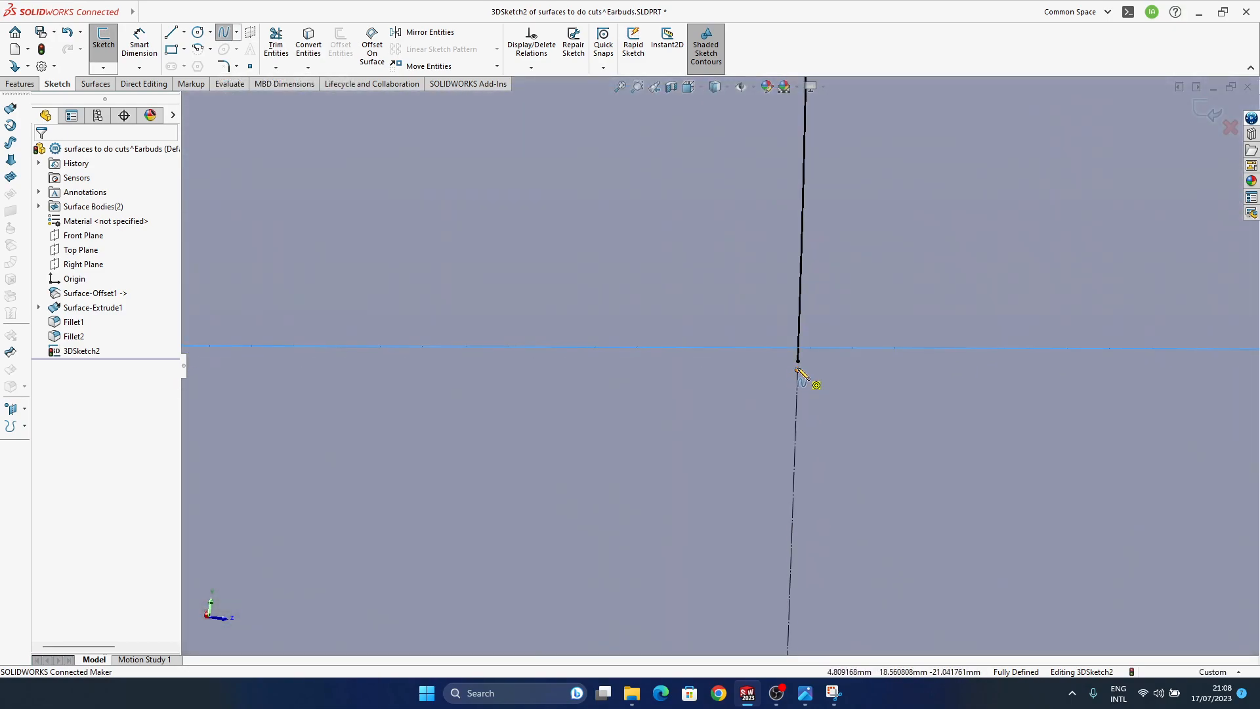
click(798, 361)
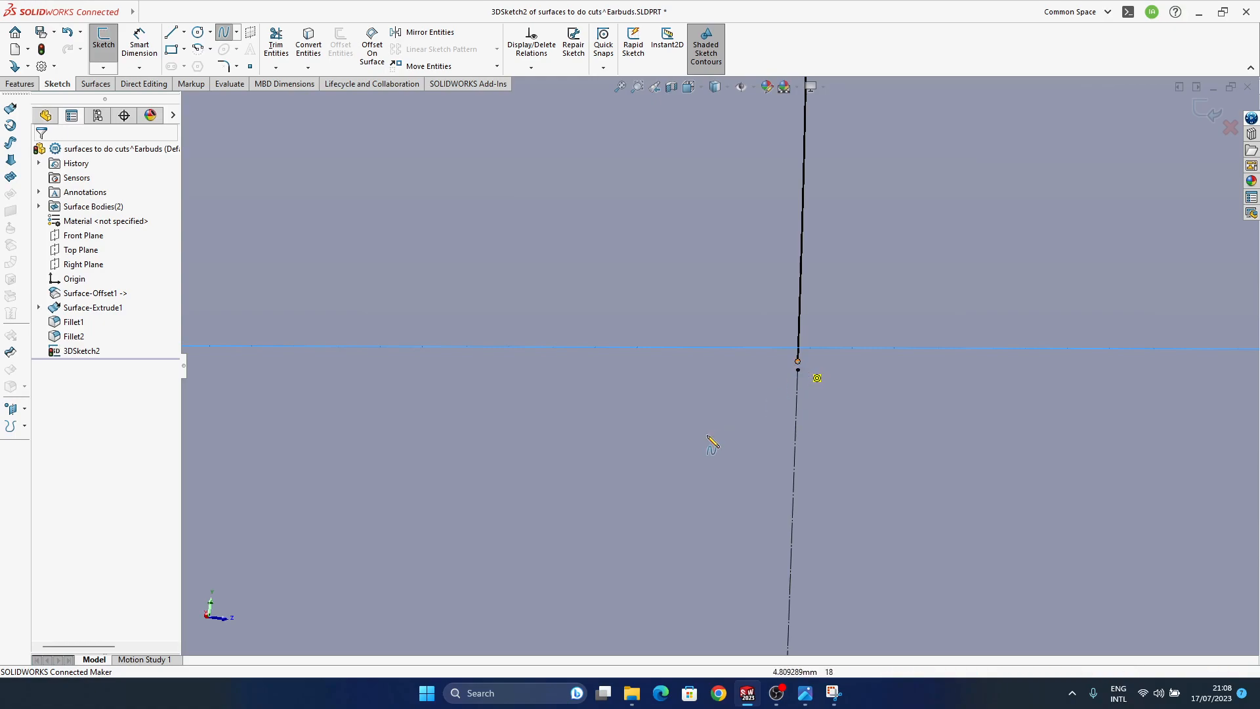
scroll(715, 431, up, 10)
scroll(715, 444, up, 8)
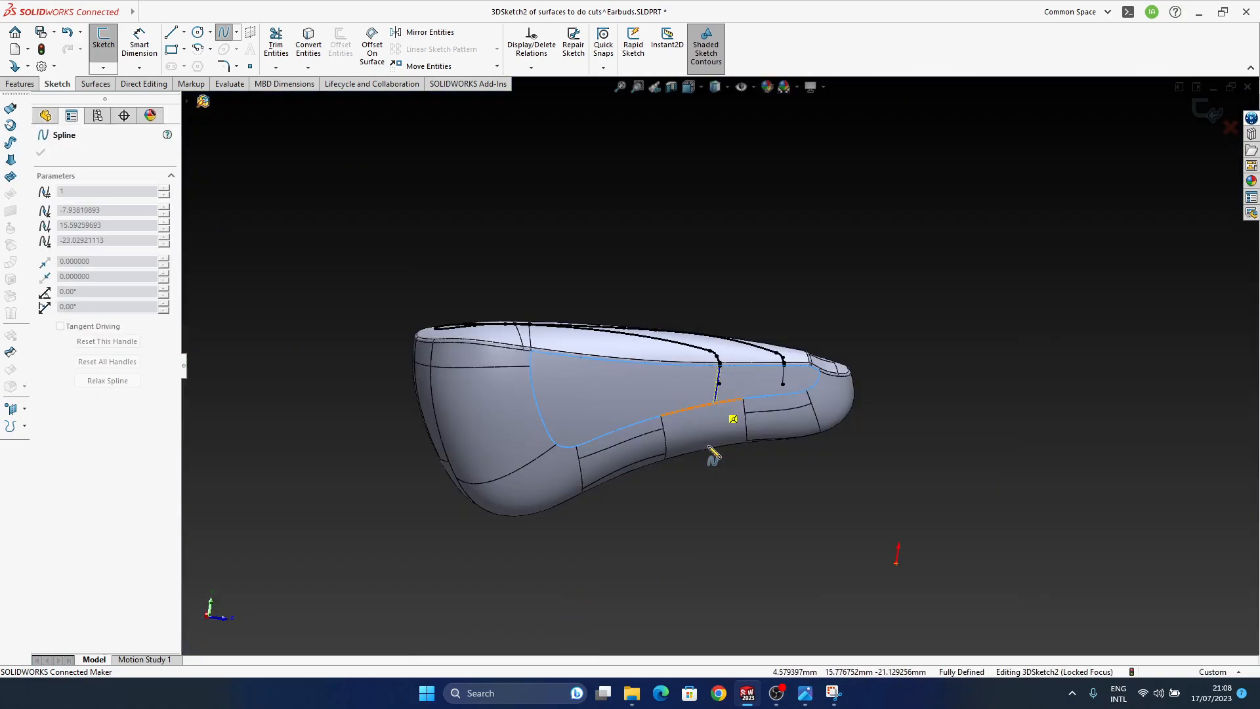
scroll(722, 434, down, 6)
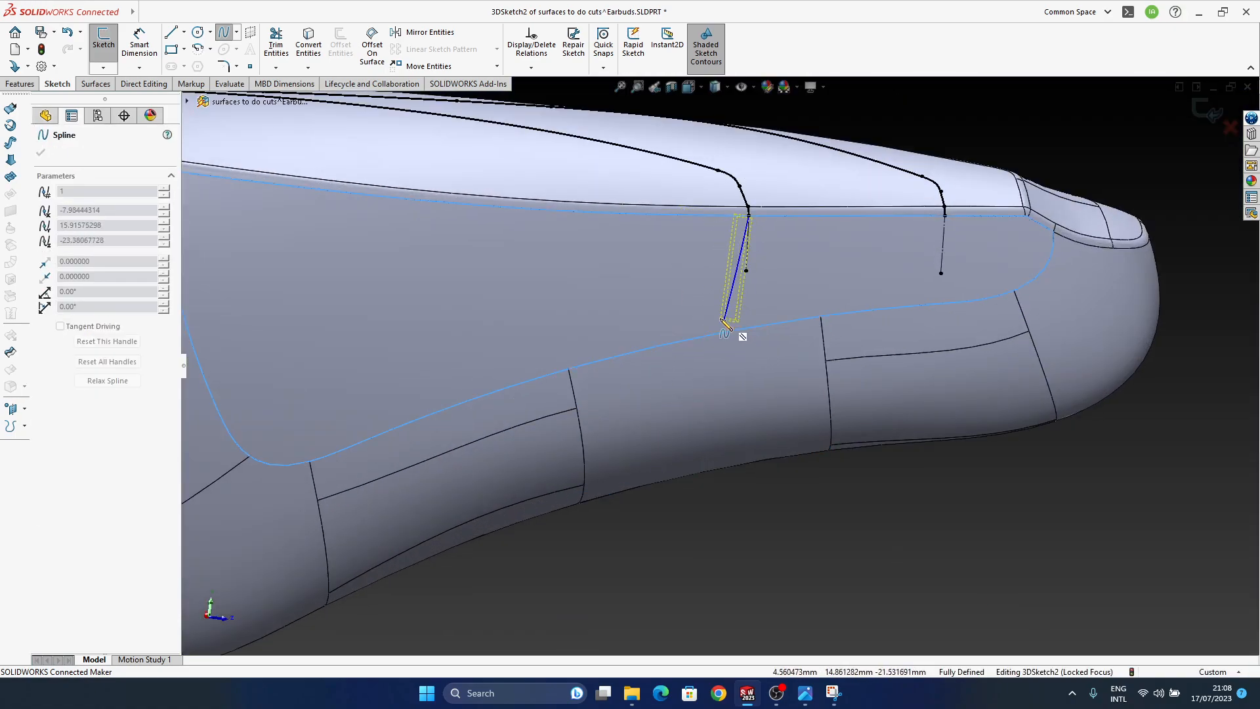
key(Escape)
key(Escape)
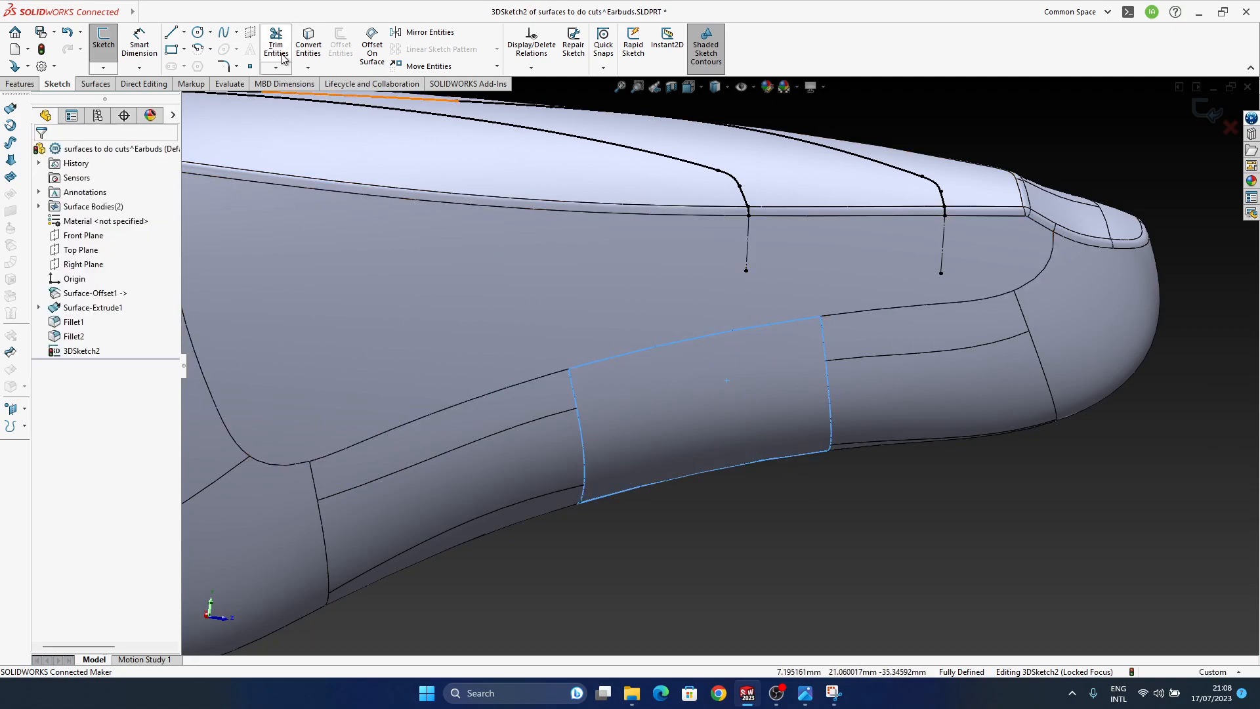
Try to draw a spline on surface from the lower body face up to the near arm curve's endpoint.
click(236, 33)
click(263, 78)
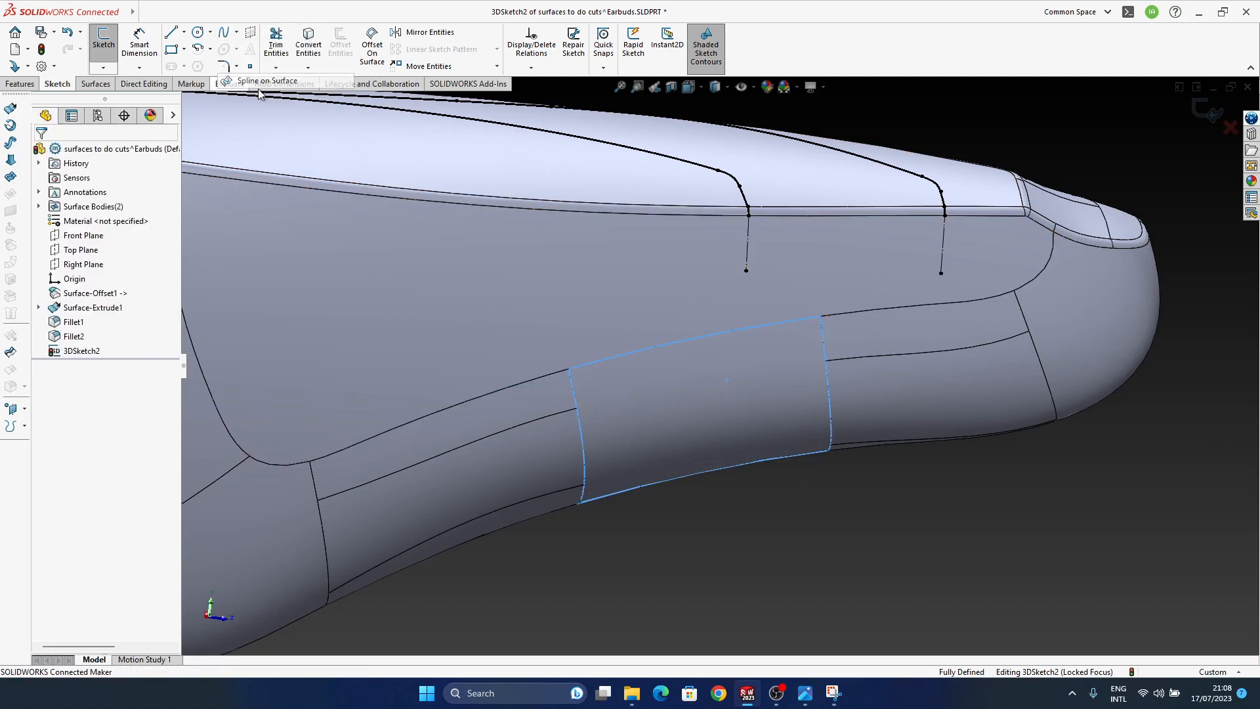
click(674, 410)
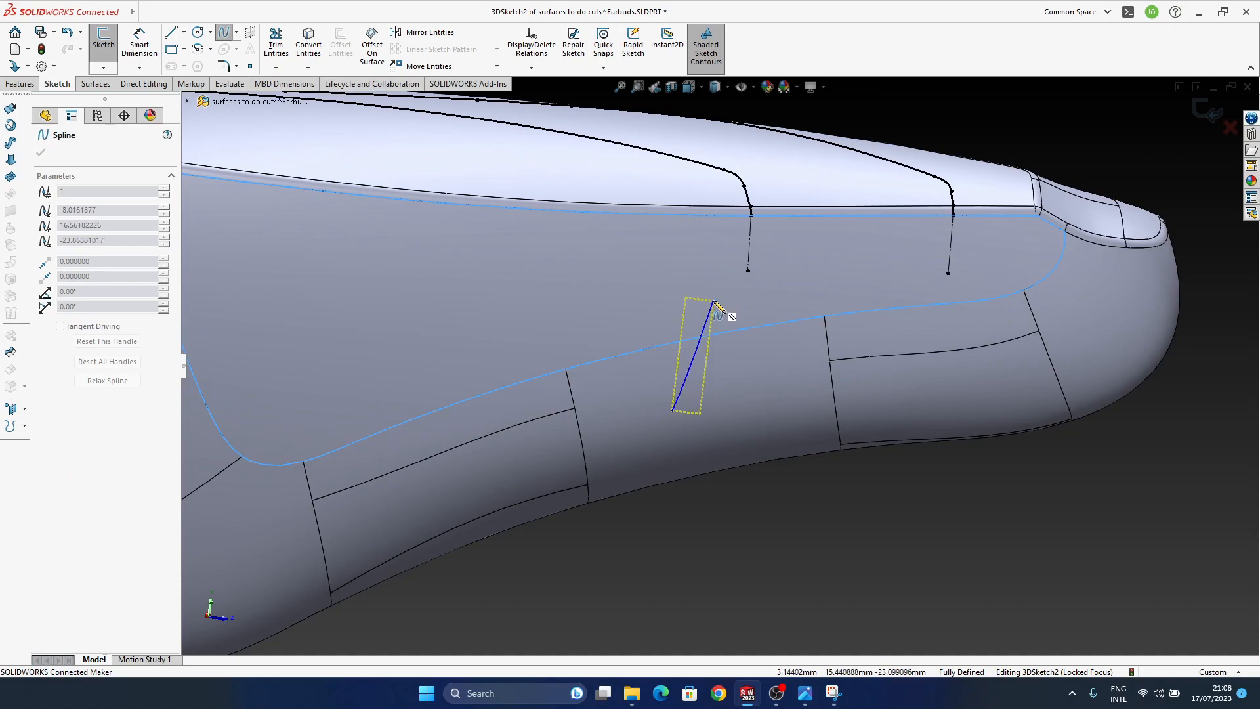
scroll(752, 219, down, 5)
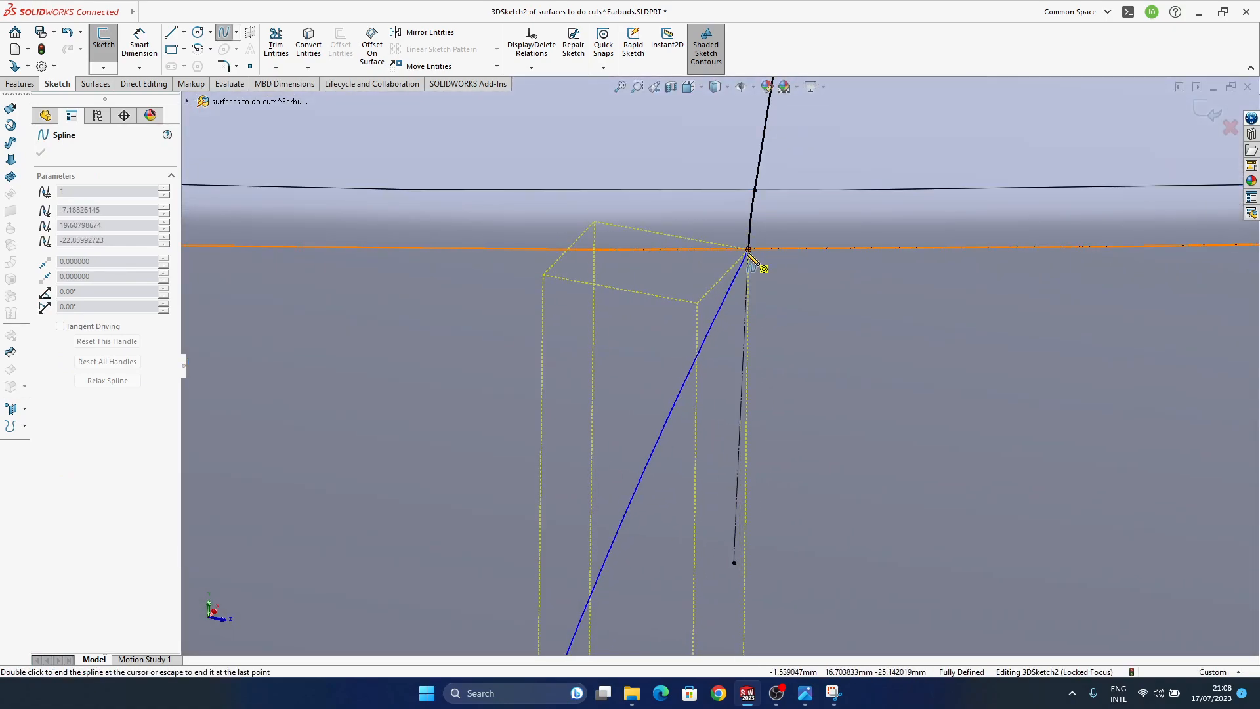
scroll(749, 255, down, 3)
mouse_move(721, 361)
middle_down()
mouse_move(670, 343)
mouse_move(682, 351)
mouse_move(619, 294)
middle_up()
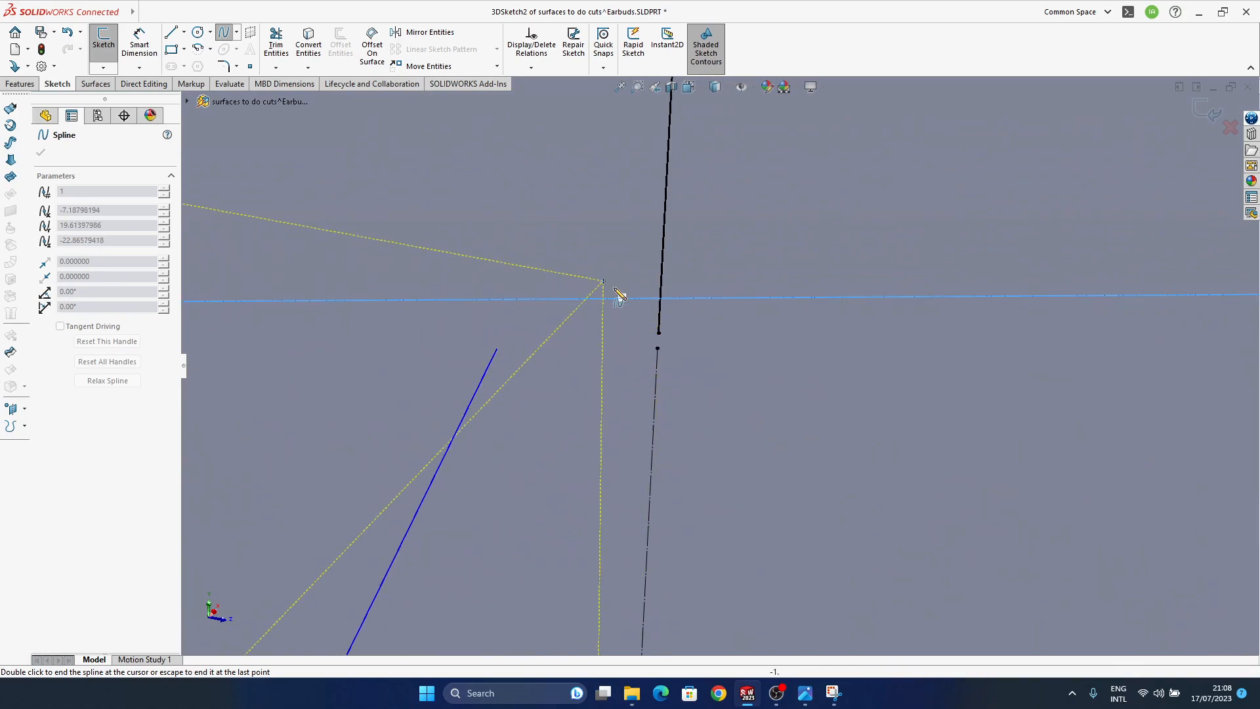
click(659, 334)
middle_drag(666, 379, 647, 422)
scroll(647, 422, up, 5)
scroll(701, 394, down, 5)
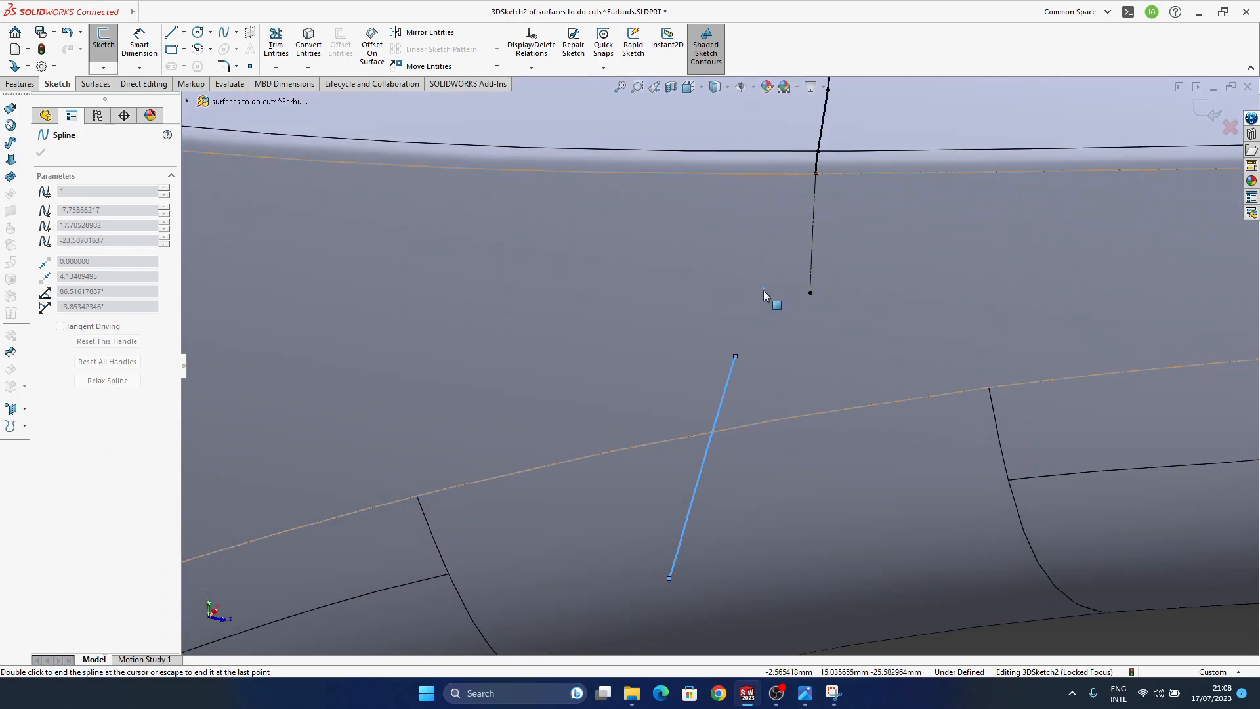
key(Escape)
Try to move the surface spline's upper endpoint toward the near arm curve and select the adjacent construction curve.
mouse_move(786, 344)
middle_down()
mouse_move(791, 303)
mouse_move(783, 325)
middle_up()
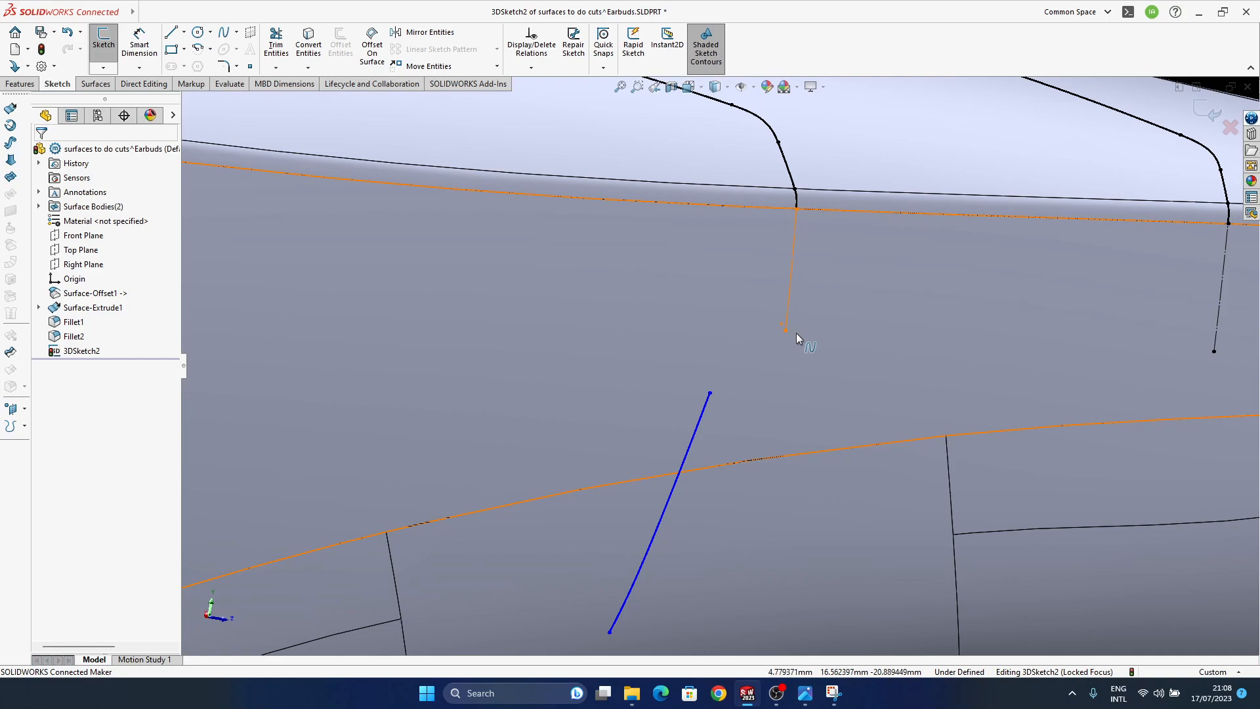
drag(710, 393, 730, 322)
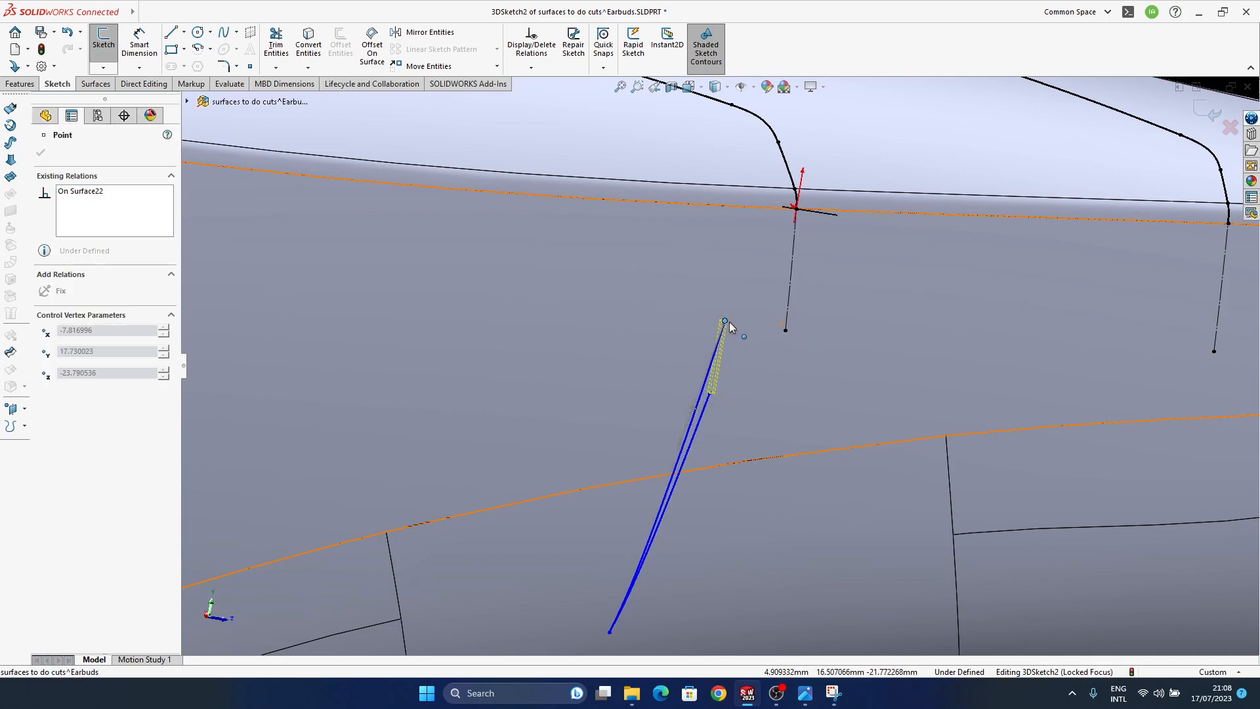
click(787, 312)
middle_drag(844, 354, 692, 386)
scroll(651, 452, up, 5)
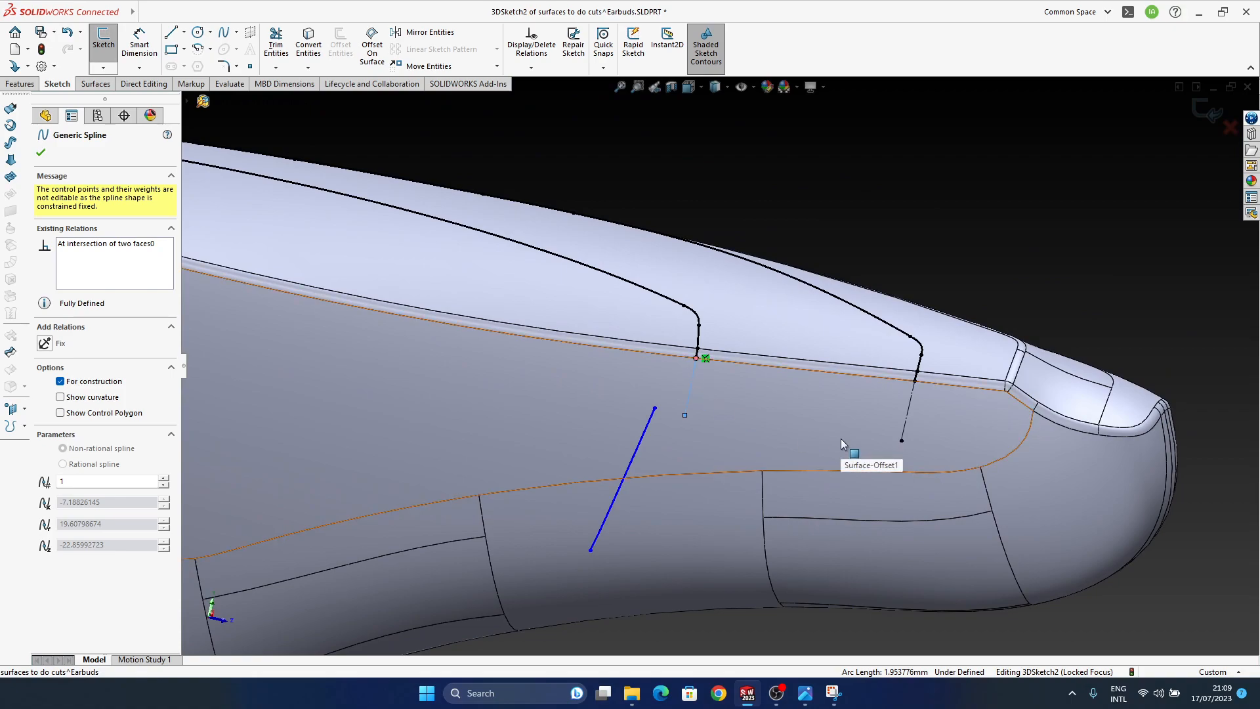
Delete the freehand surface spline and the near arm's construction curve from the body's side face.
key(Escape)
click(654, 408)
drag(654, 407, 673, 409)
click(657, 438)
key(Delete)
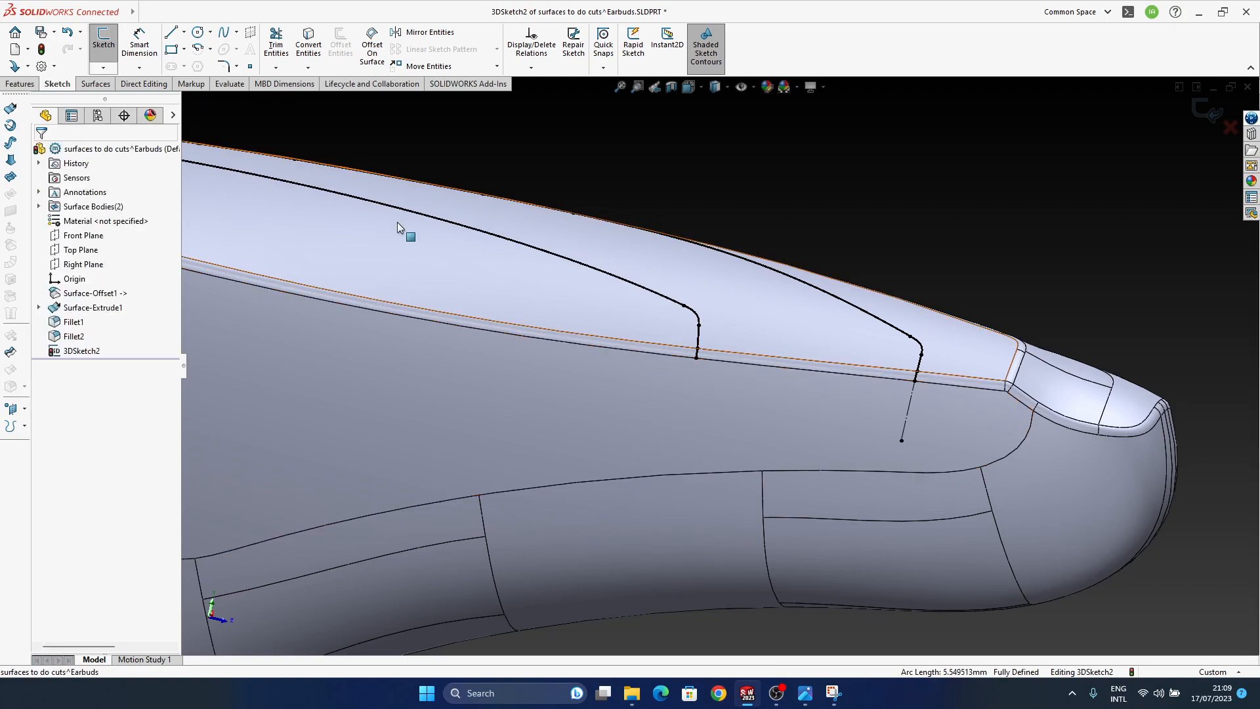
Try to draw a spline on surface about 3.6 mm long from the lower body face toward the near arm curve.
click(236, 31)
click(255, 81)
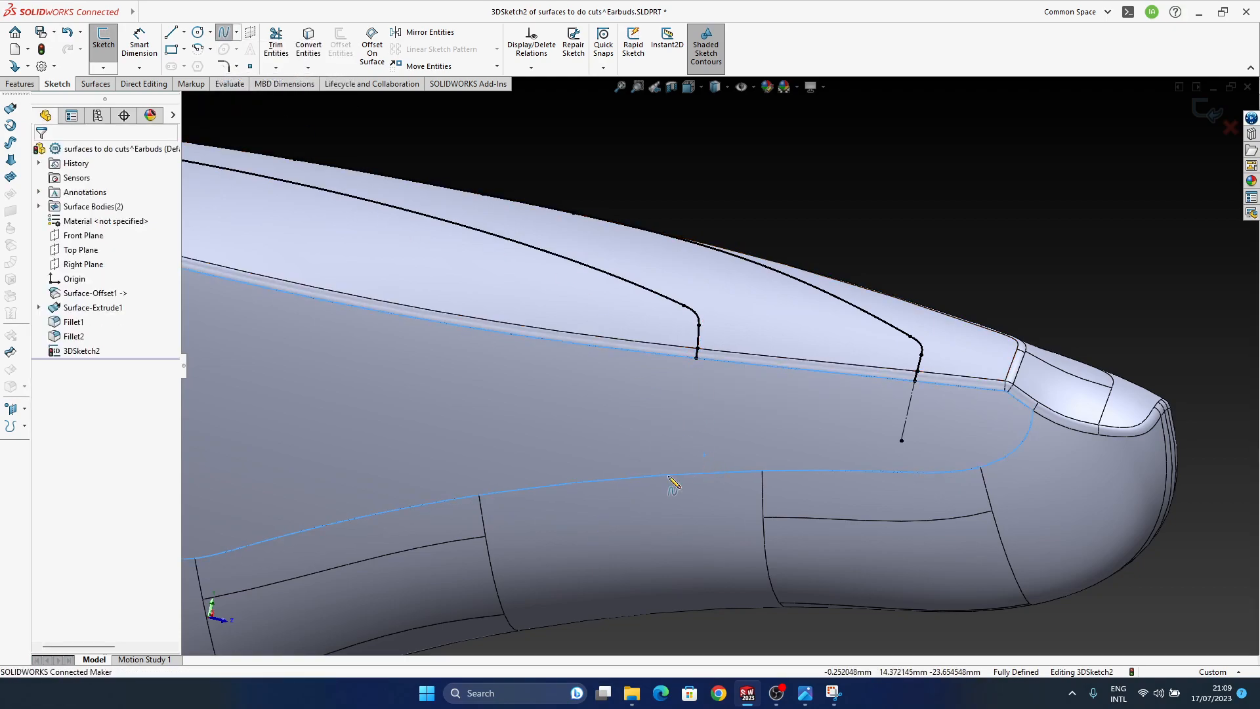
click(638, 517)
click(682, 421)
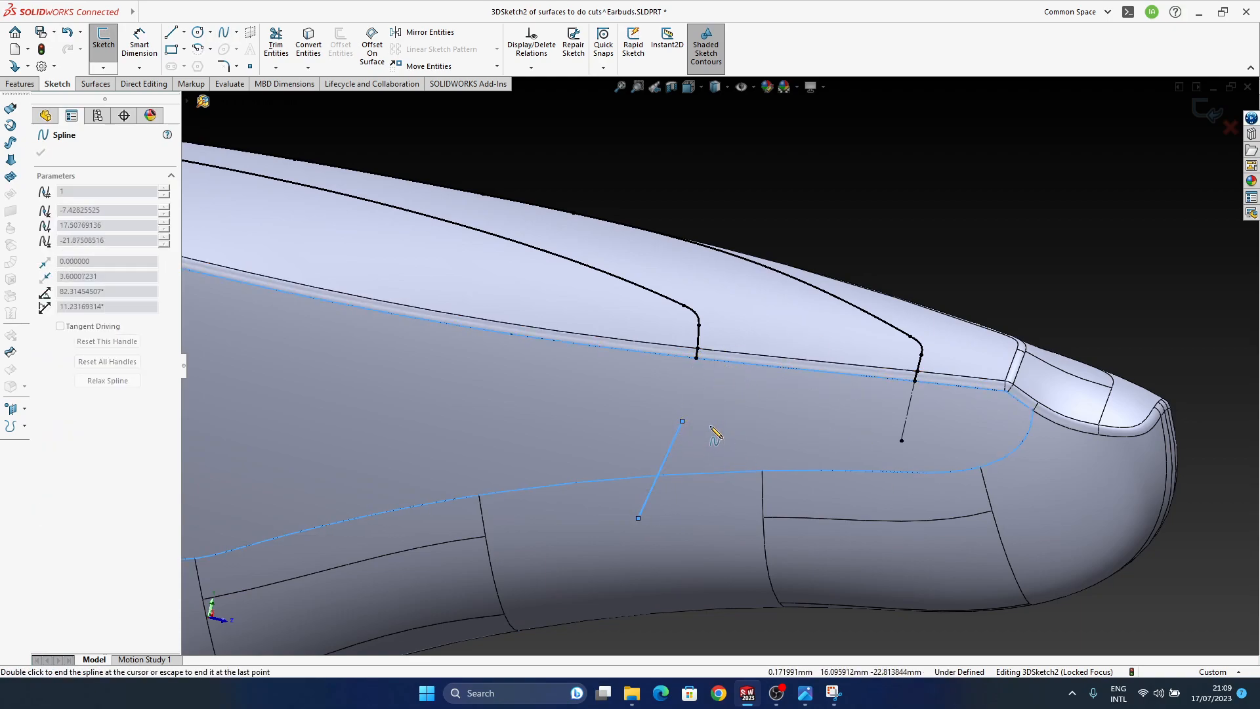
key(Escape)
scroll(719, 383, down, 5)
scroll(627, 363, up, 10)
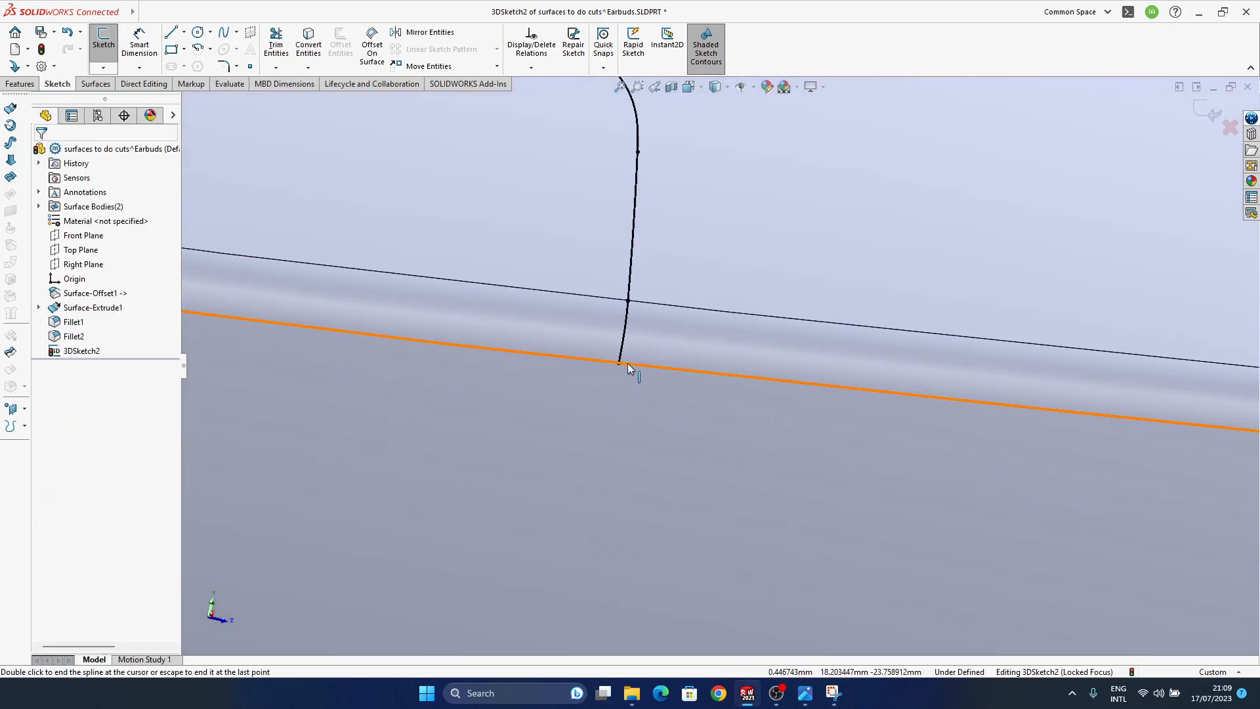
scroll(722, 384, down, 6)
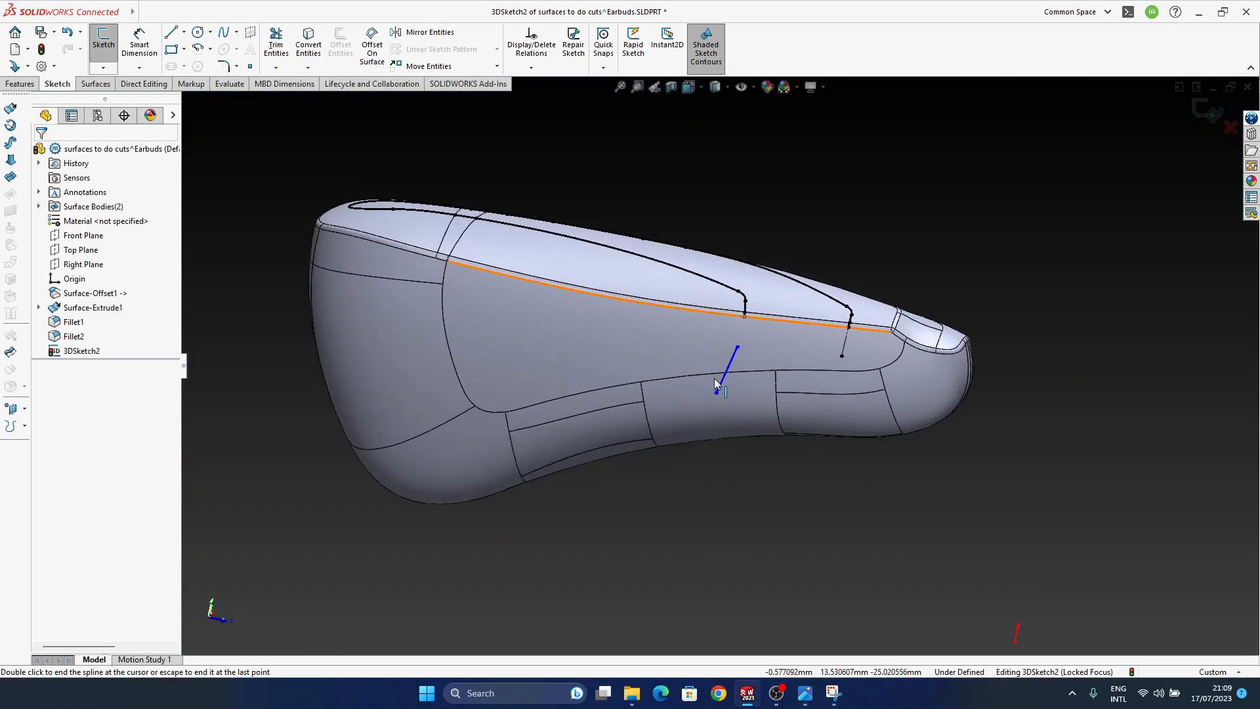
click(730, 329)
Undo the new surface spline and the deletion of the near arm's construction curve on the side face.
key(ctrl+z)
key(ctrl+y)
key(ctrl+y)
key(ctrl+y)
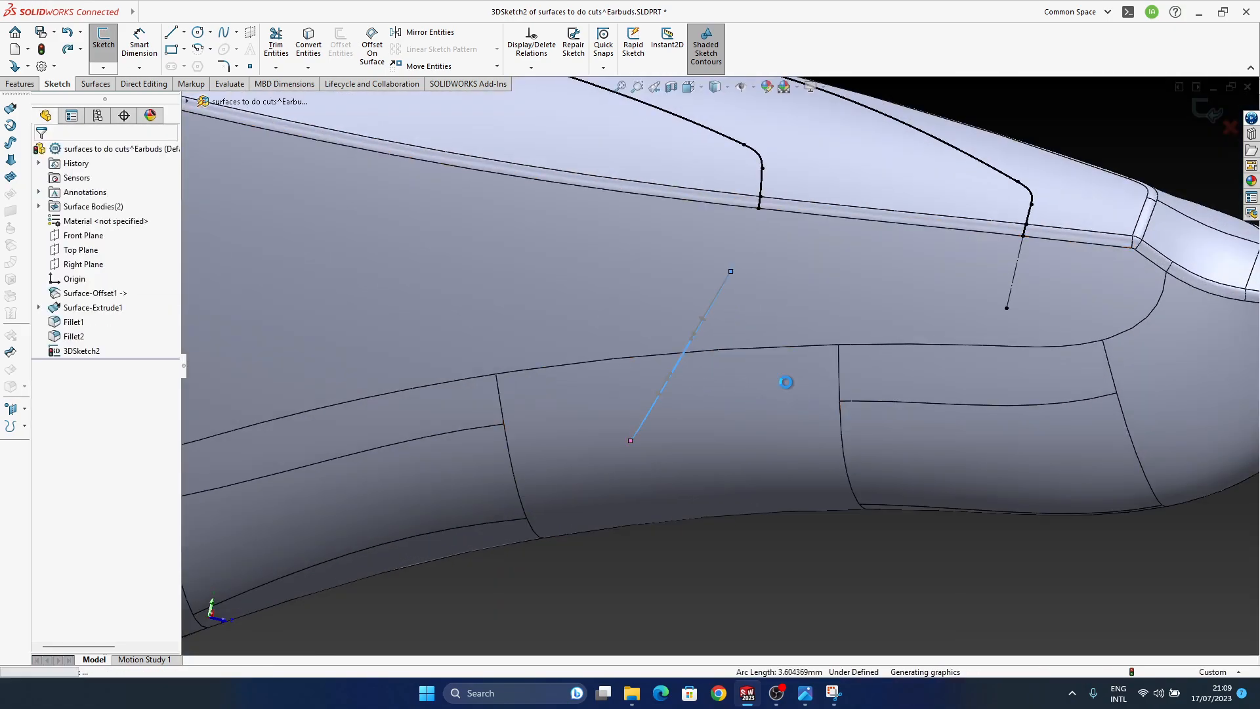
Turn the near arm's construction curve into regular geometry and extend its lower end onto the lower body face, about 5.4 mm long.
click(753, 236)
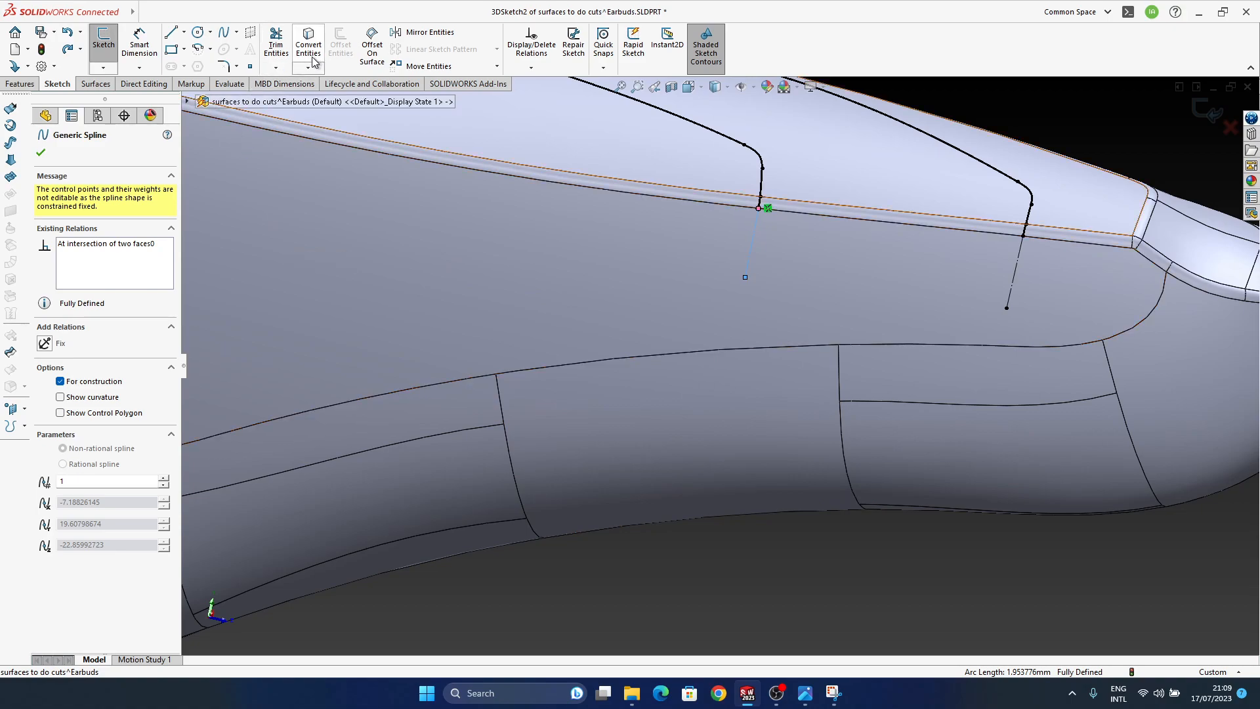
click(61, 381)
middle_drag(752, 446, 768, 394)
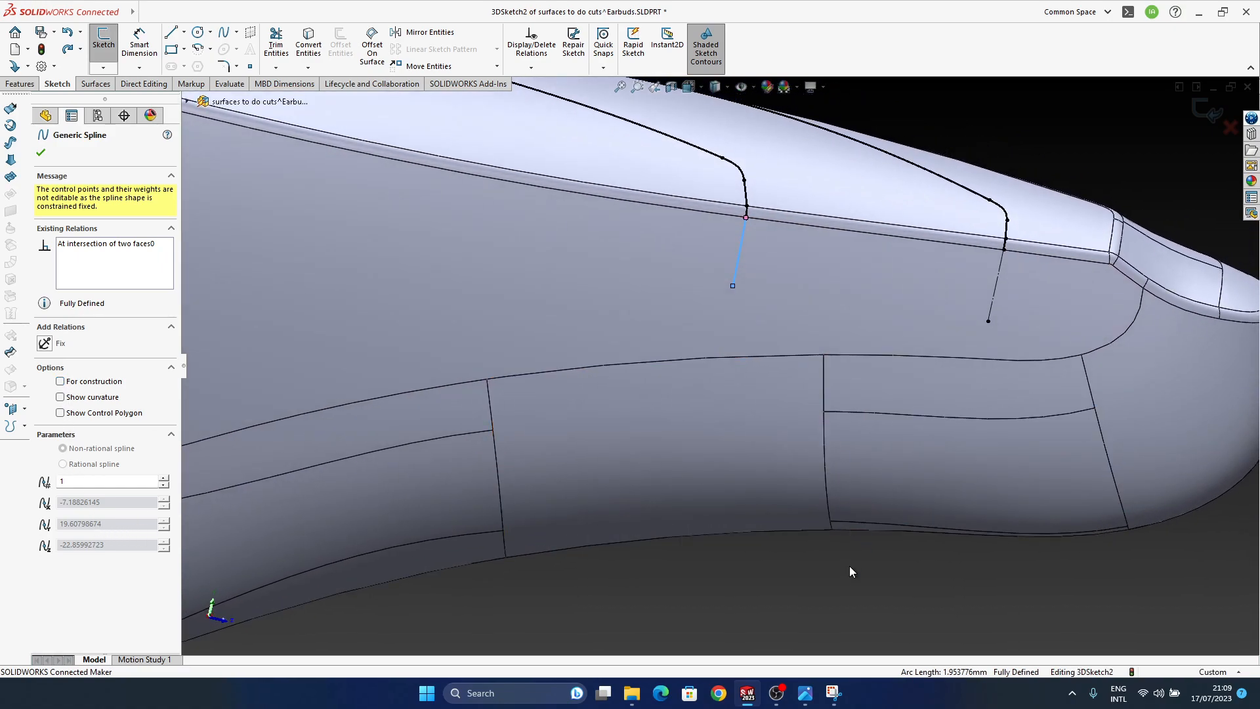
click(849, 565)
drag(733, 285, 706, 407)
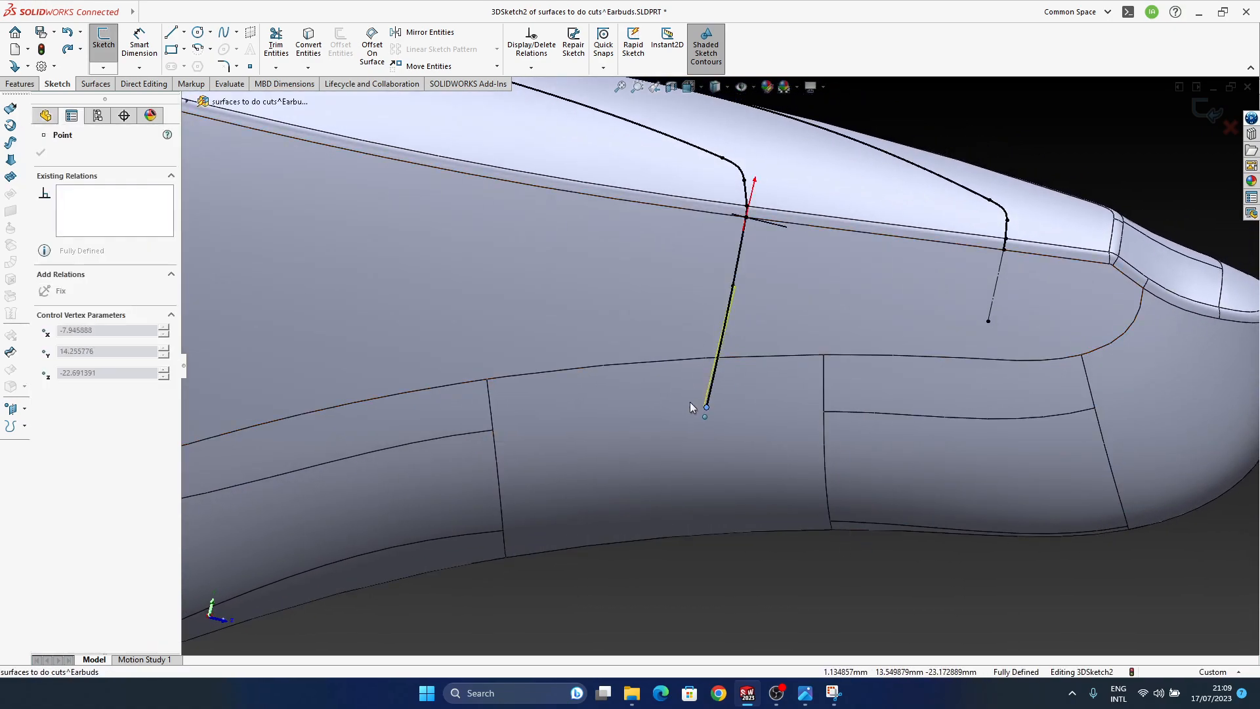
middle_drag(746, 397, 922, 357)
Turn the far arm's construction curve into regular geometry and extend its lower end onto the lower body face.
click(966, 316)
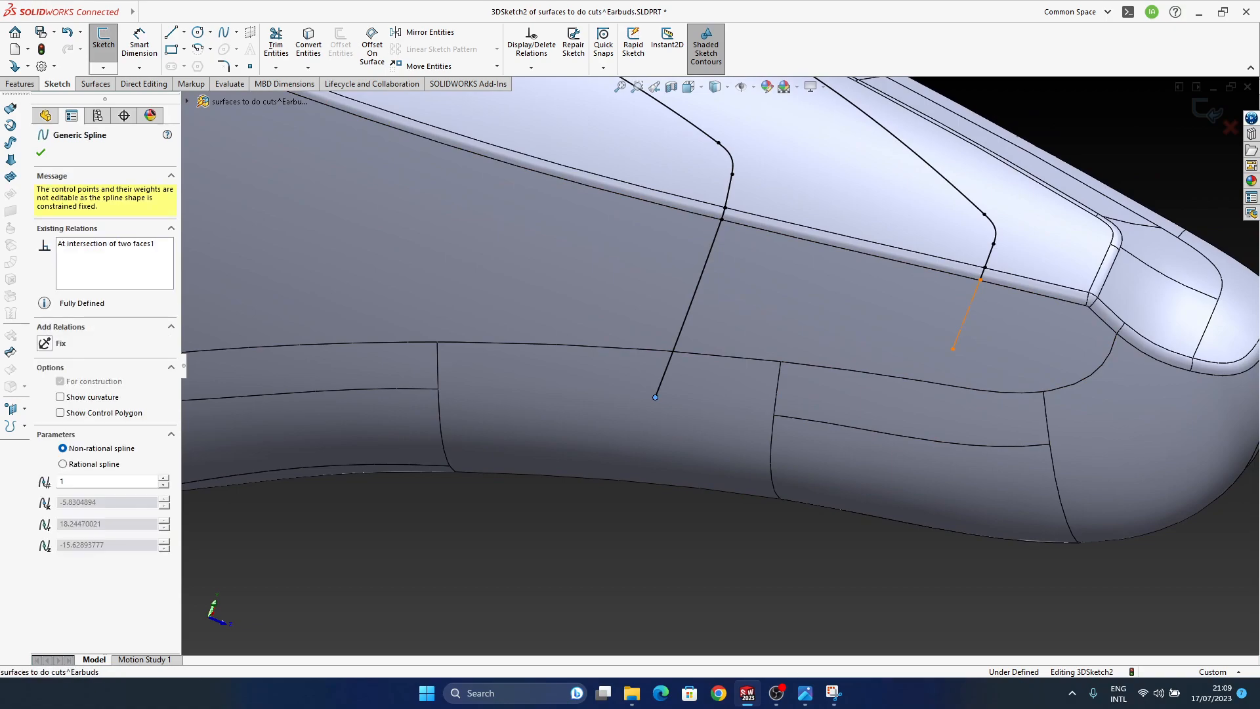
key(Escape)
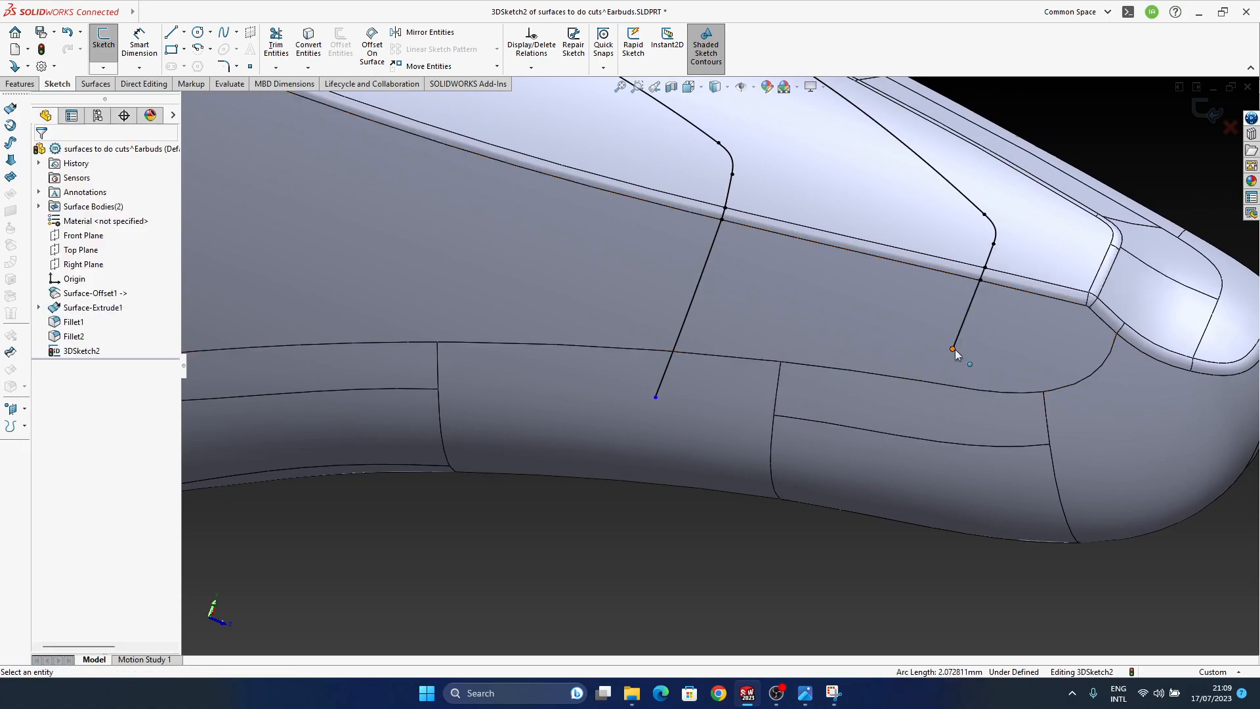
drag(952, 348, 887, 453)
middle_drag(924, 493, 924, 407)
key(Escape)
Show the inflection points of the near arm's extended curve and hide them again.
click(665, 292)
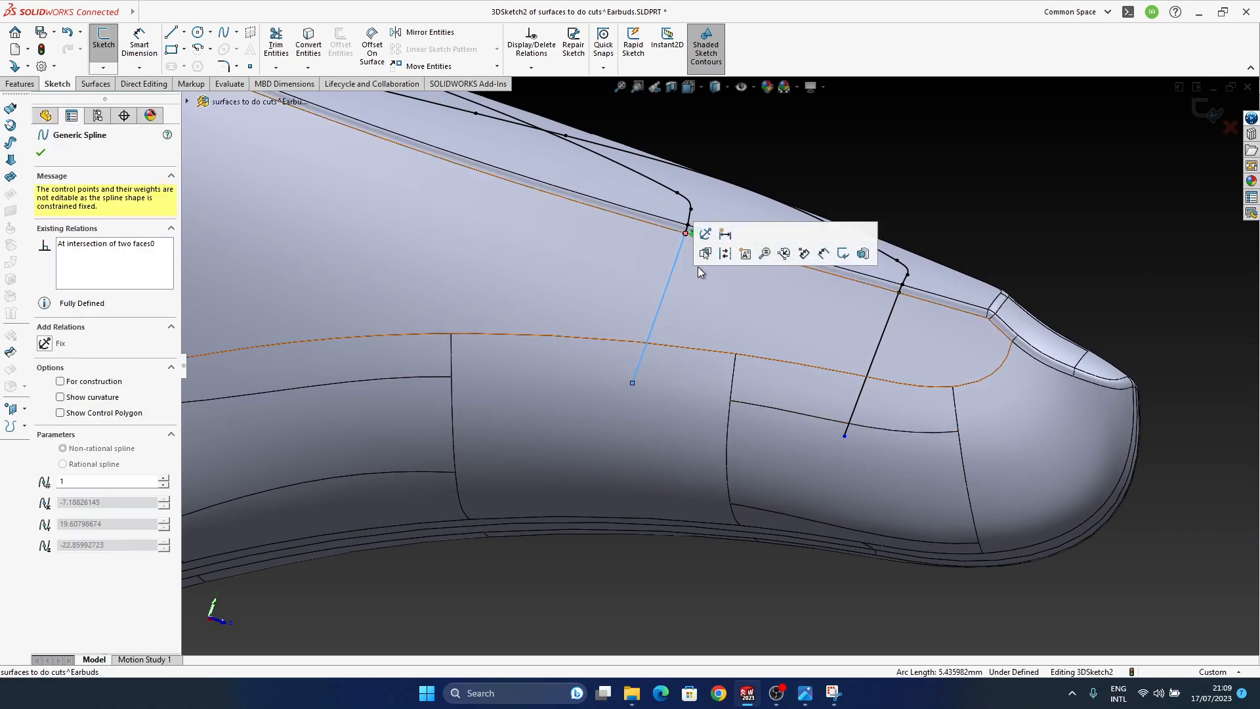
right_click(667, 292)
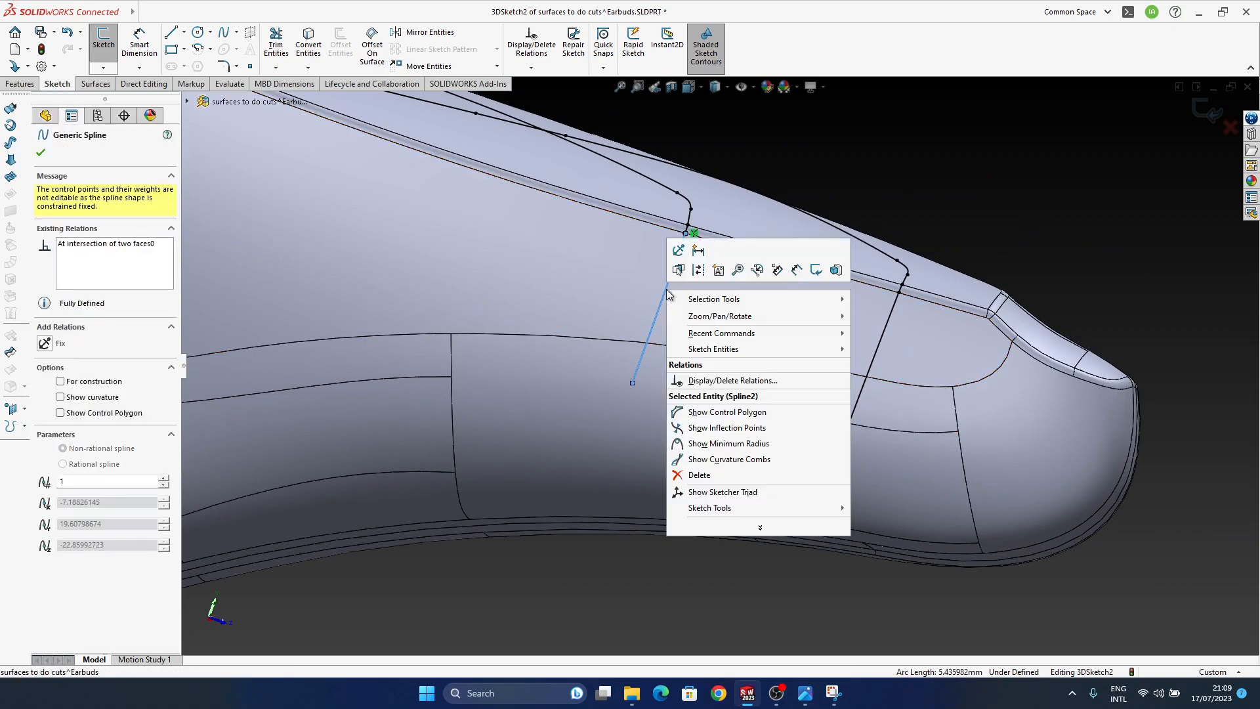
click(739, 434)
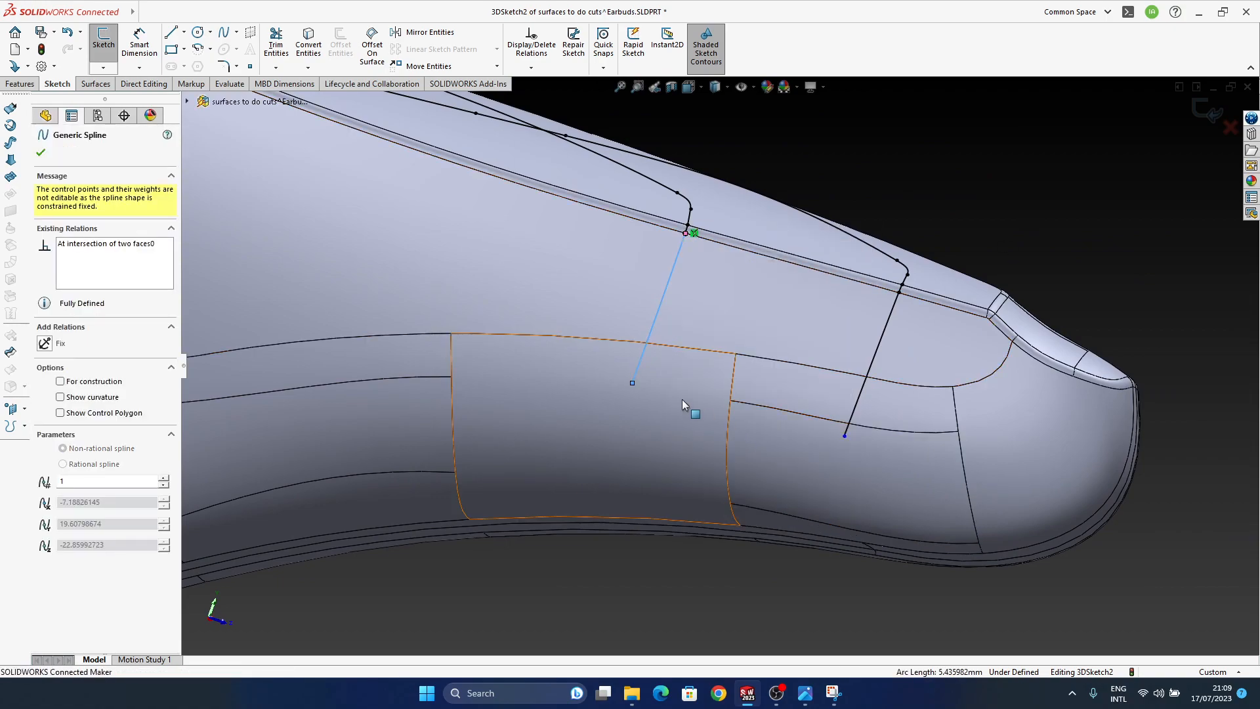
right_click(665, 295)
click(729, 434)
Examine the selection, sketch and recent commands available for the near arm's extended curve.
right_click(659, 319)
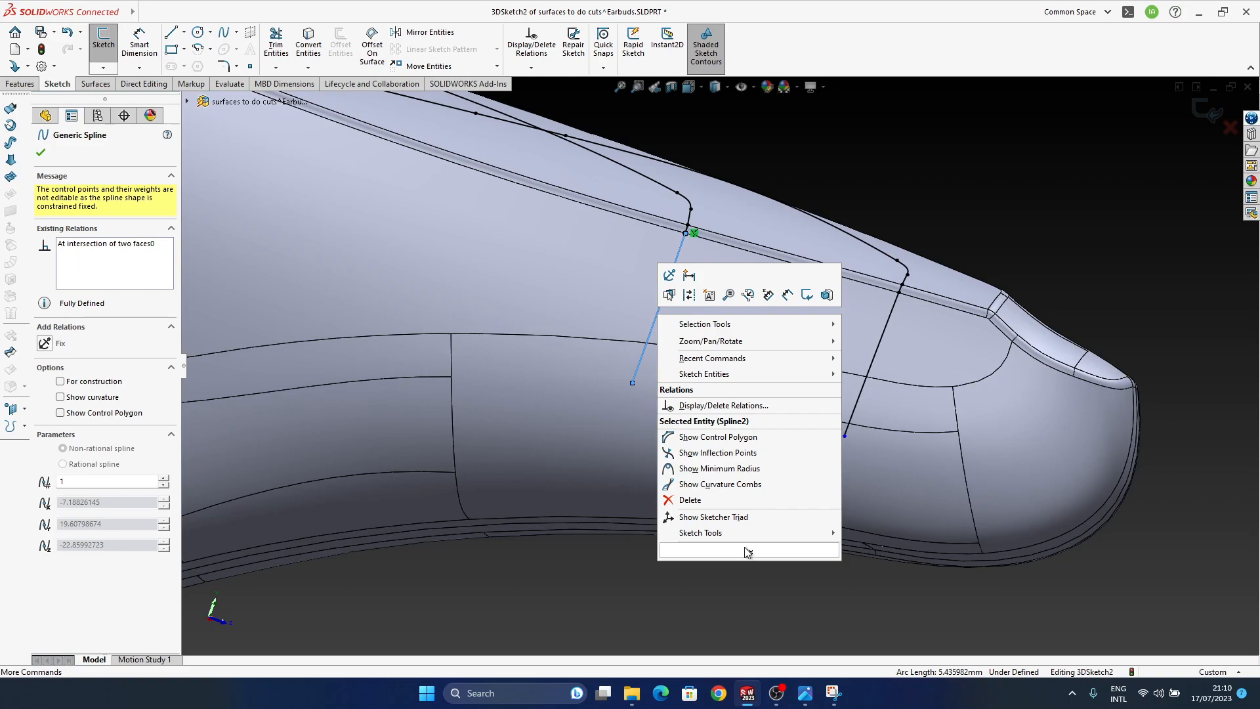
mouse_move(747, 552)
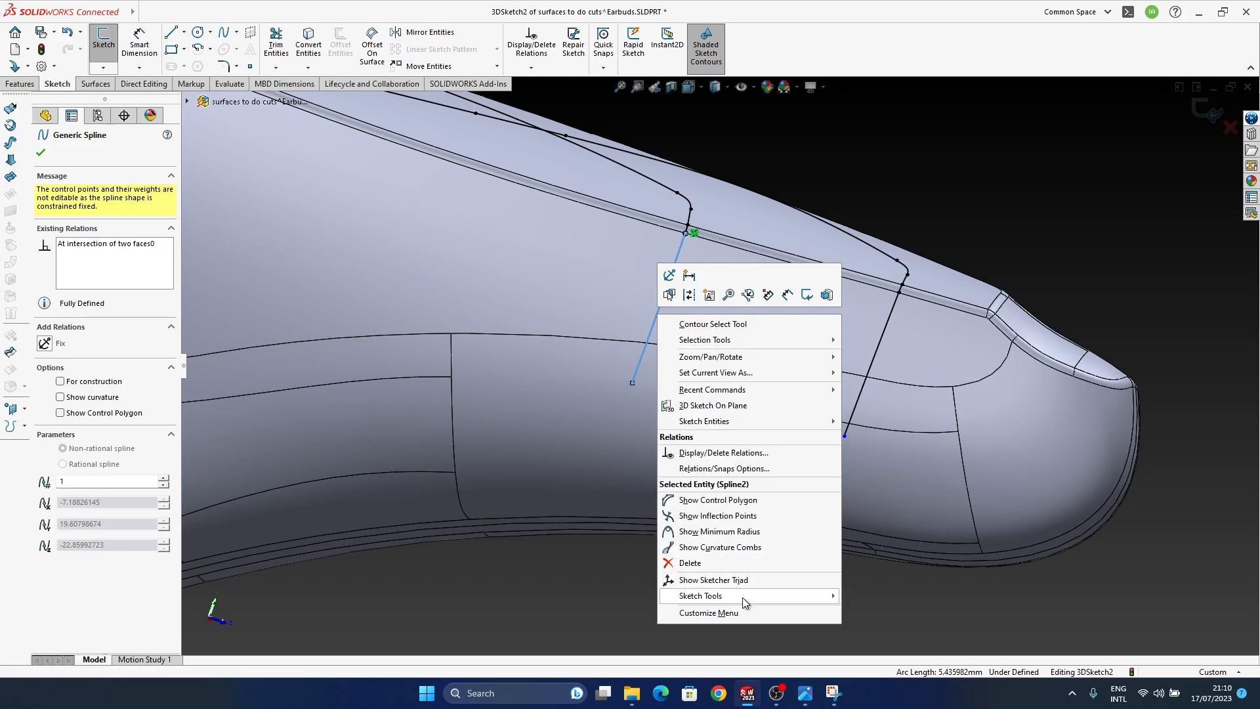
mouse_move(743, 598)
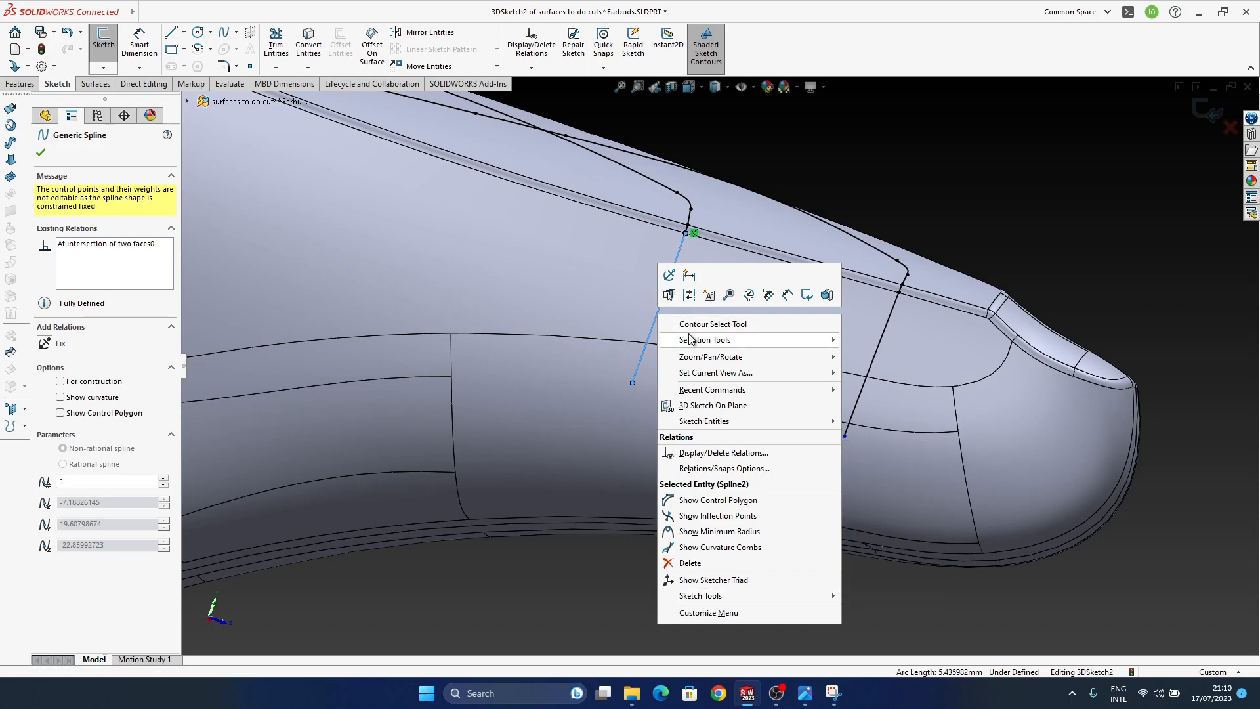
click(883, 186)
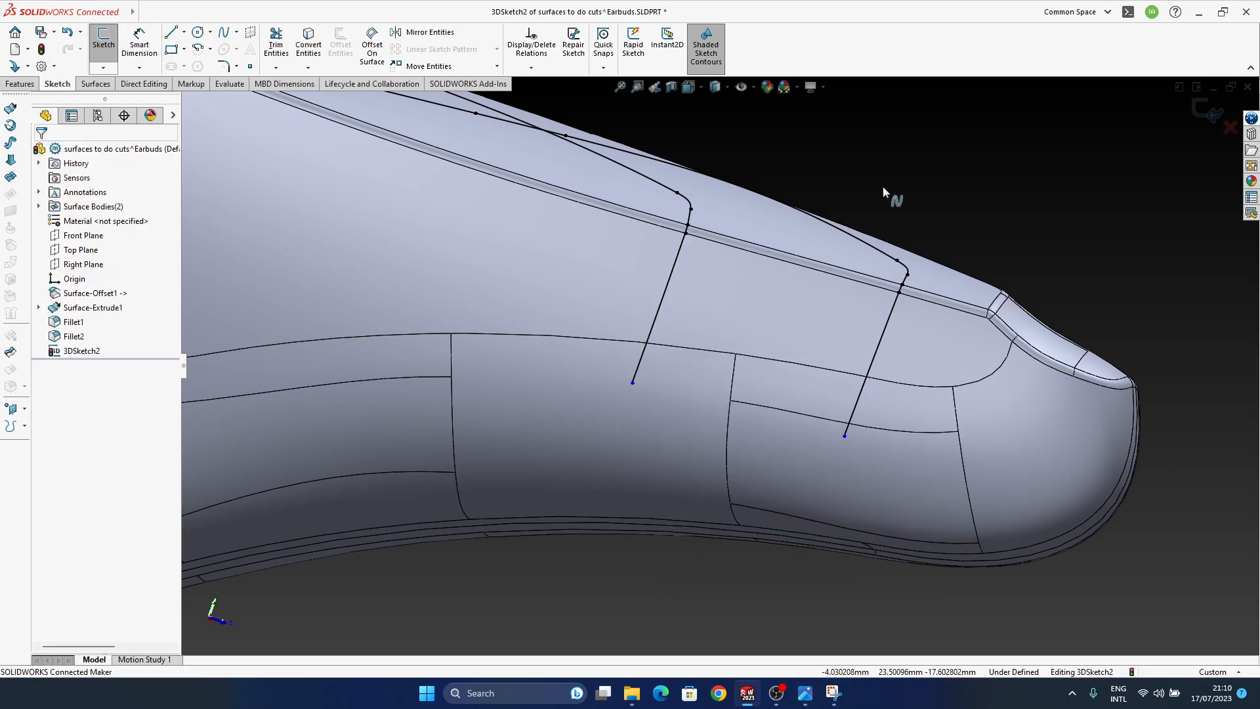
click(670, 281)
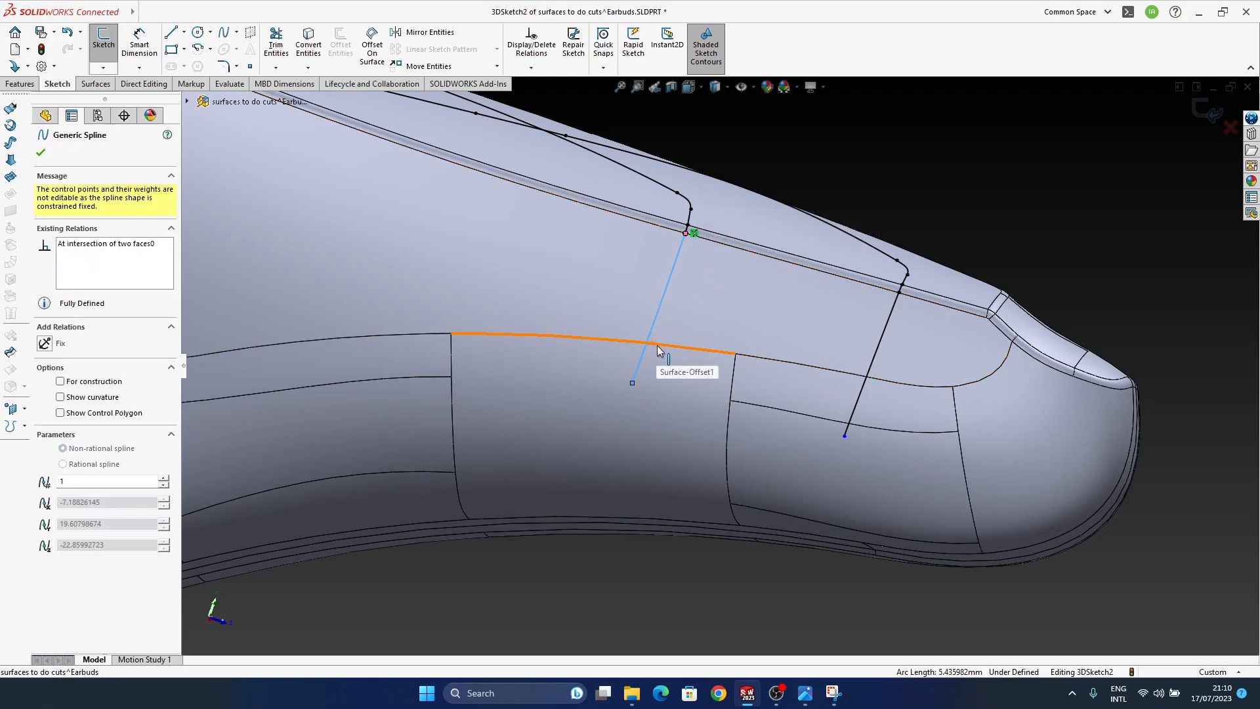
right_click(669, 296)
mouse_move(709, 341)
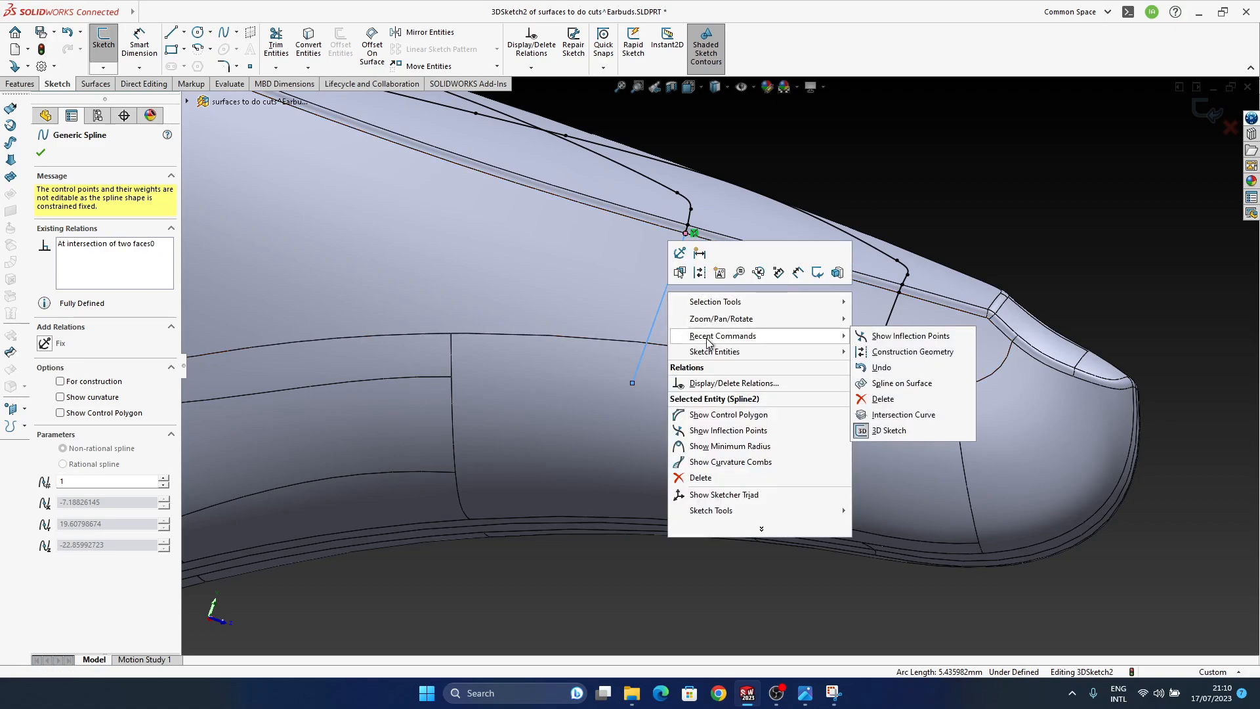
click(1021, 183)
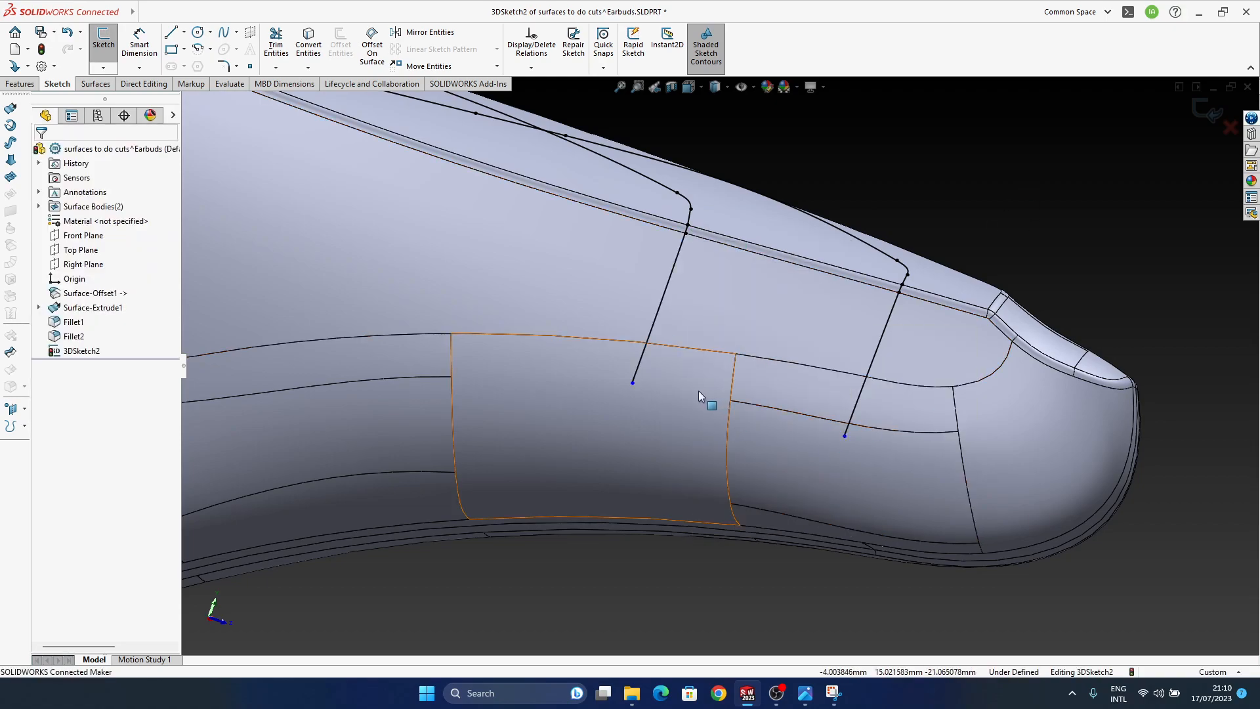
Undo the extensions and the construction-geometry changes of both arm curves on the side face.
middle_drag(698, 391, 699, 320)
key(ctrl+z)
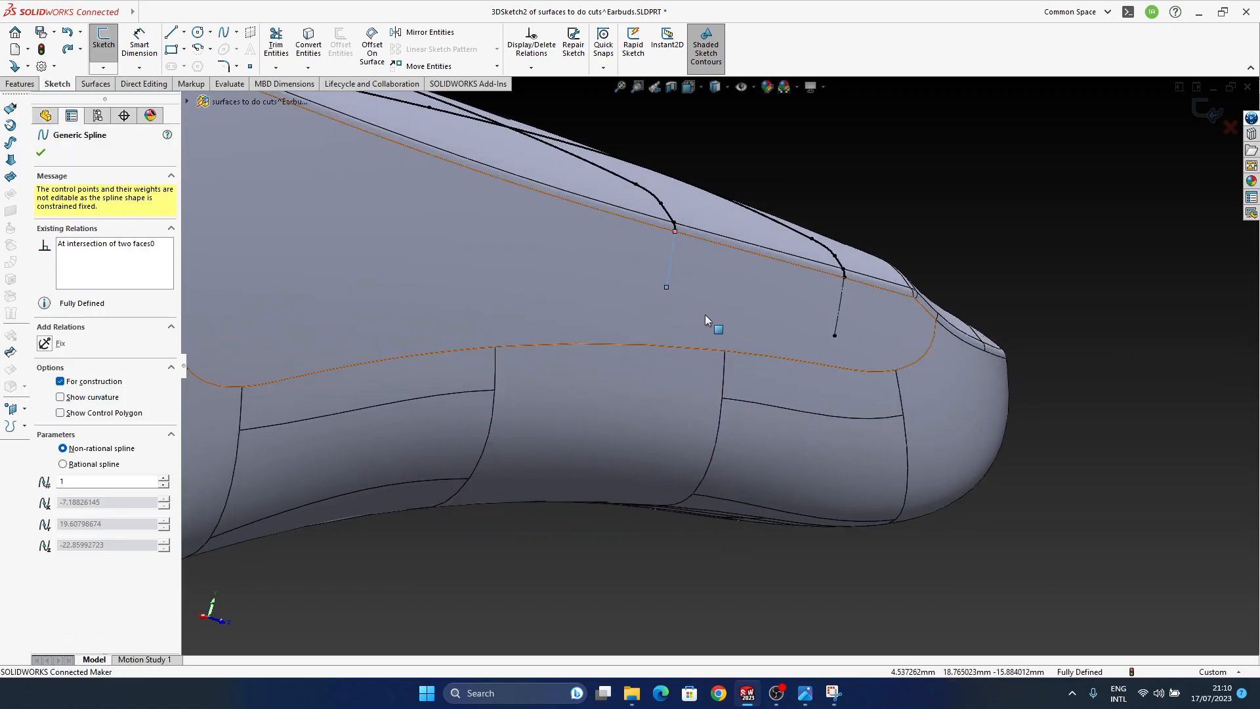
middle_drag(698, 317, 675, 321)
ctrl+middle_drag(1007, 143, 982, 194)
click(982, 195)
click(653, 394)
Draw a three-point spline on surface from the lower body face across the side face, ending on the near arm's construction curve.
middle_drag(653, 394, 676, 410)
scroll(746, 388, up, 4)
middle_drag(628, 316, 918, 185)
scroll(532, 469, down, 1)
scroll(788, 447, down, 2)
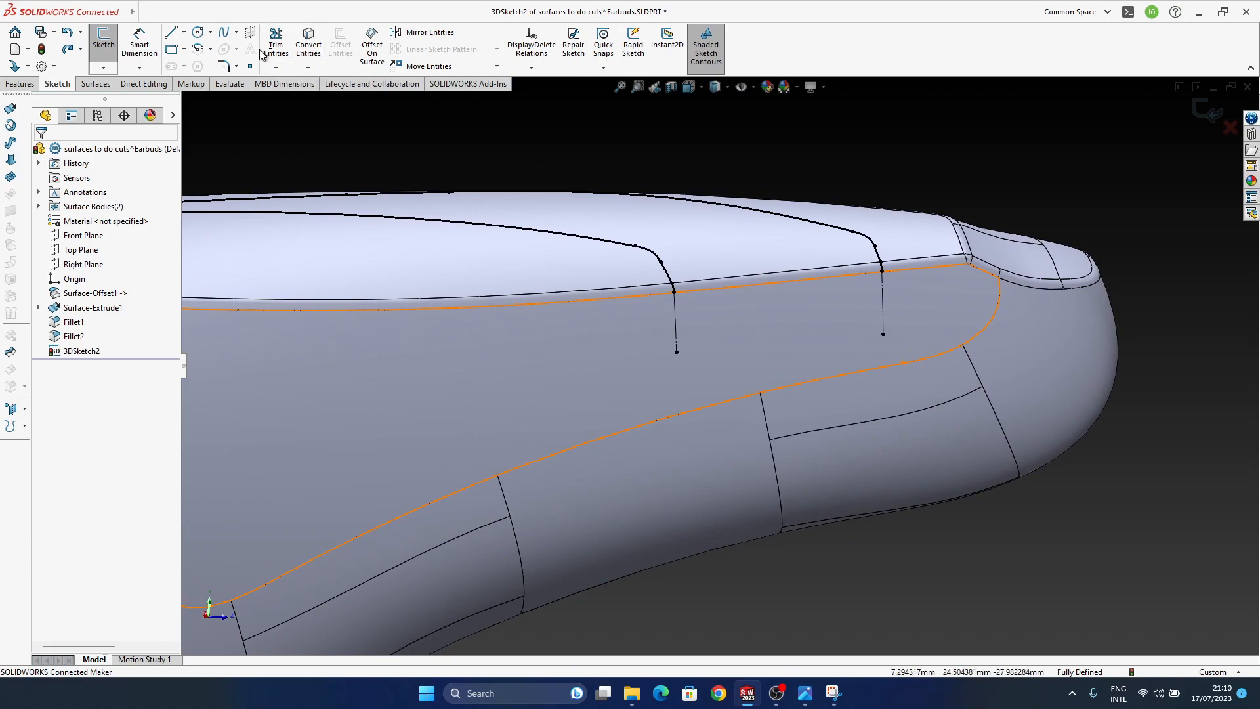
click(236, 31)
click(257, 81)
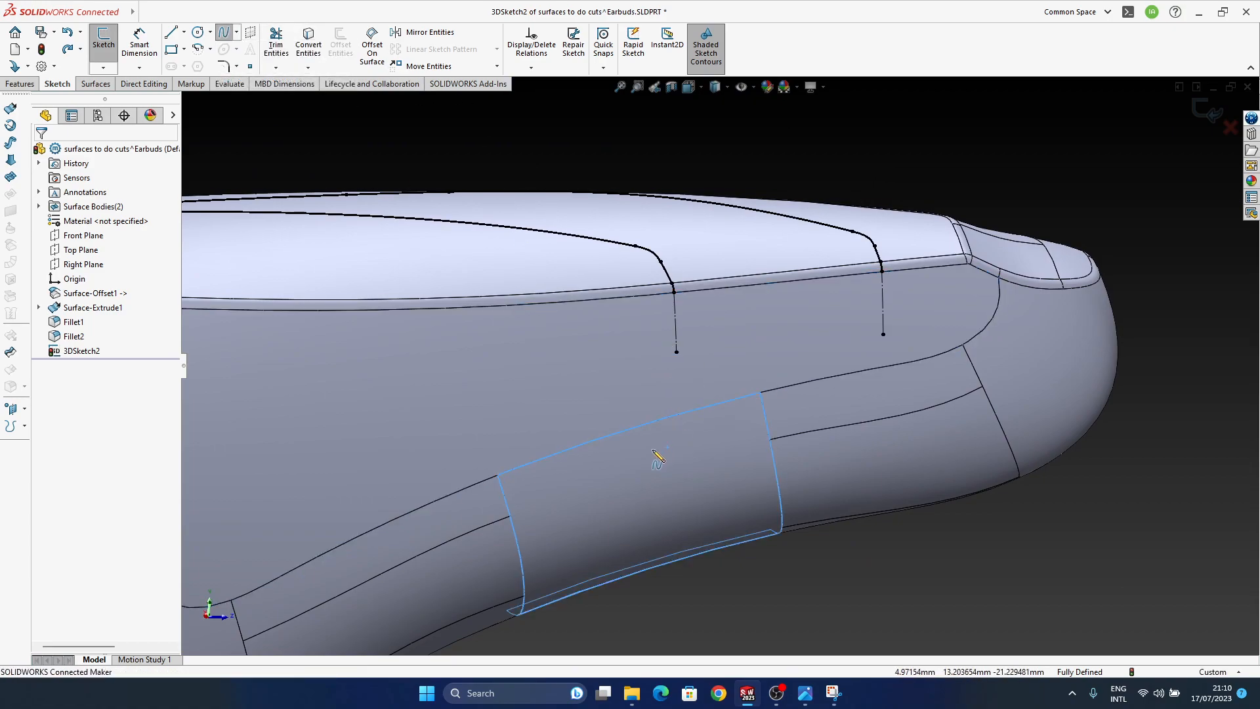
middle_drag(652, 459, 657, 501)
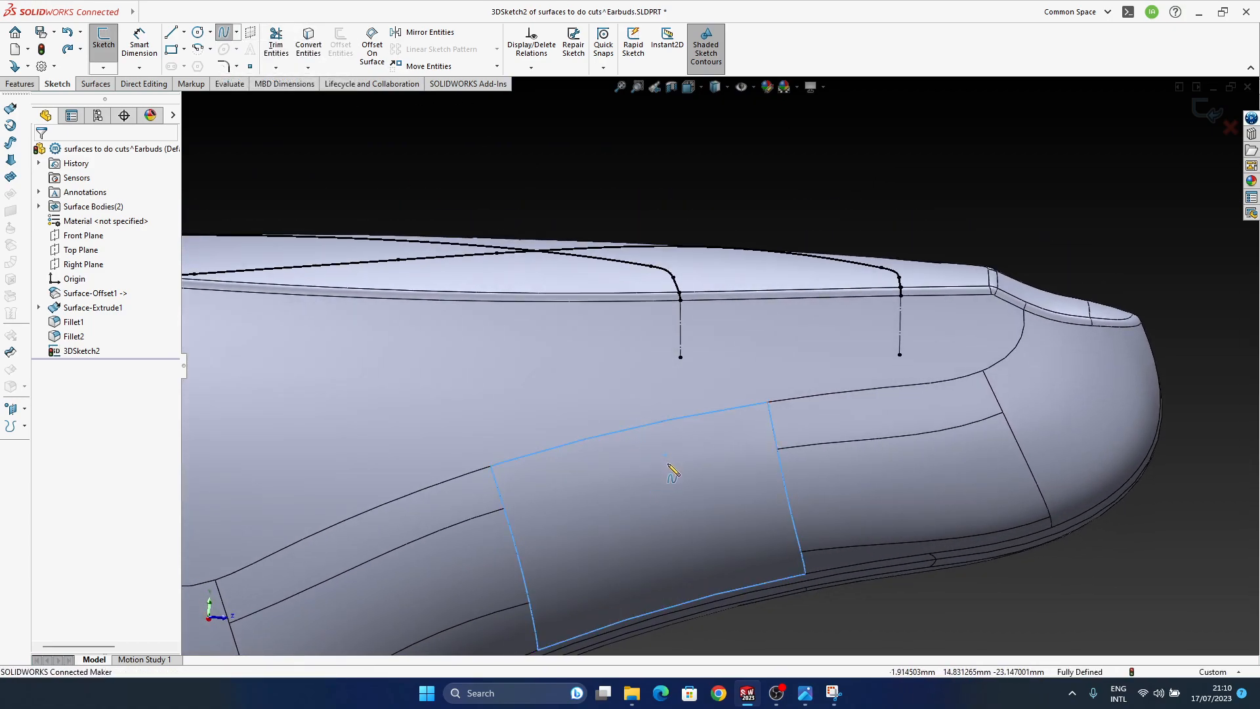
click(658, 476)
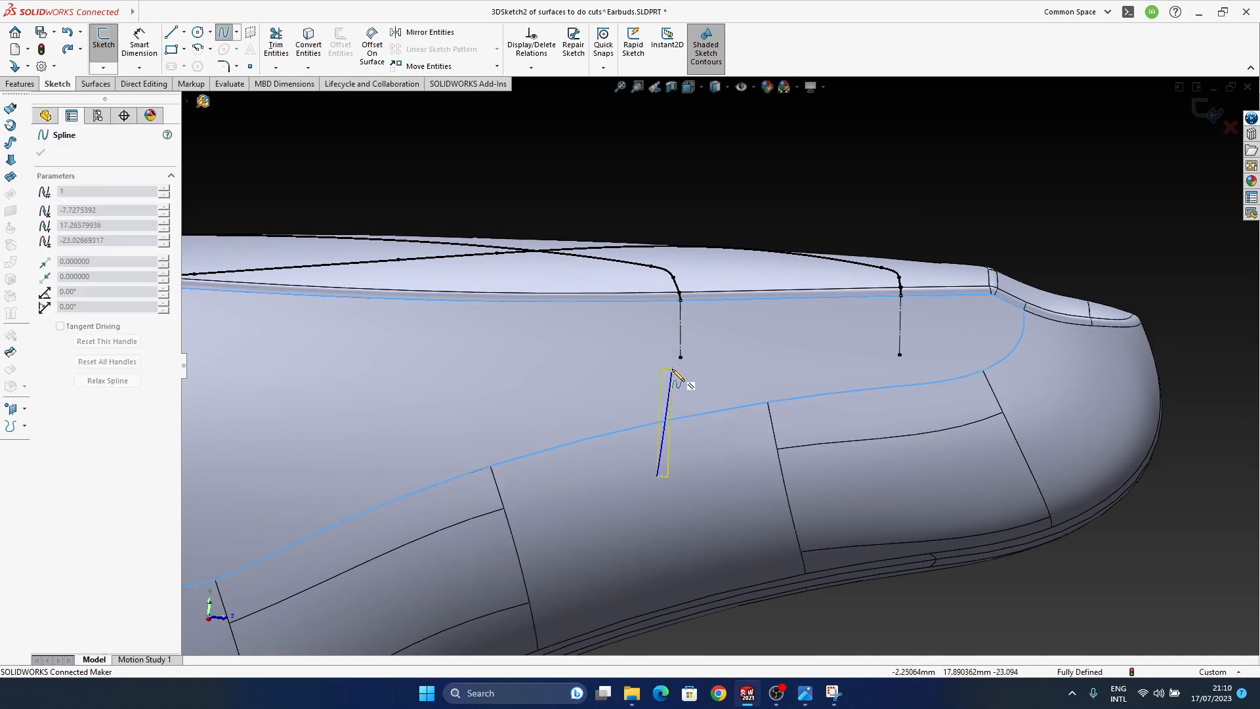
scroll(680, 363, down, 4)
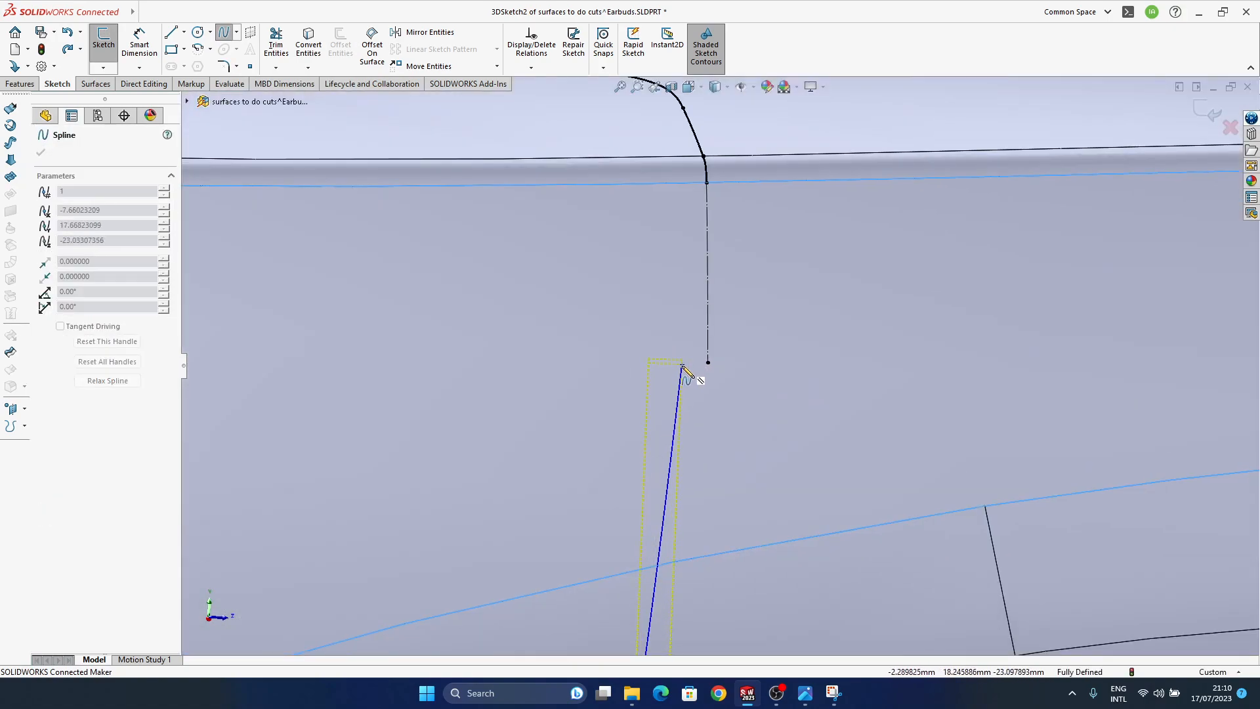
click(693, 411)
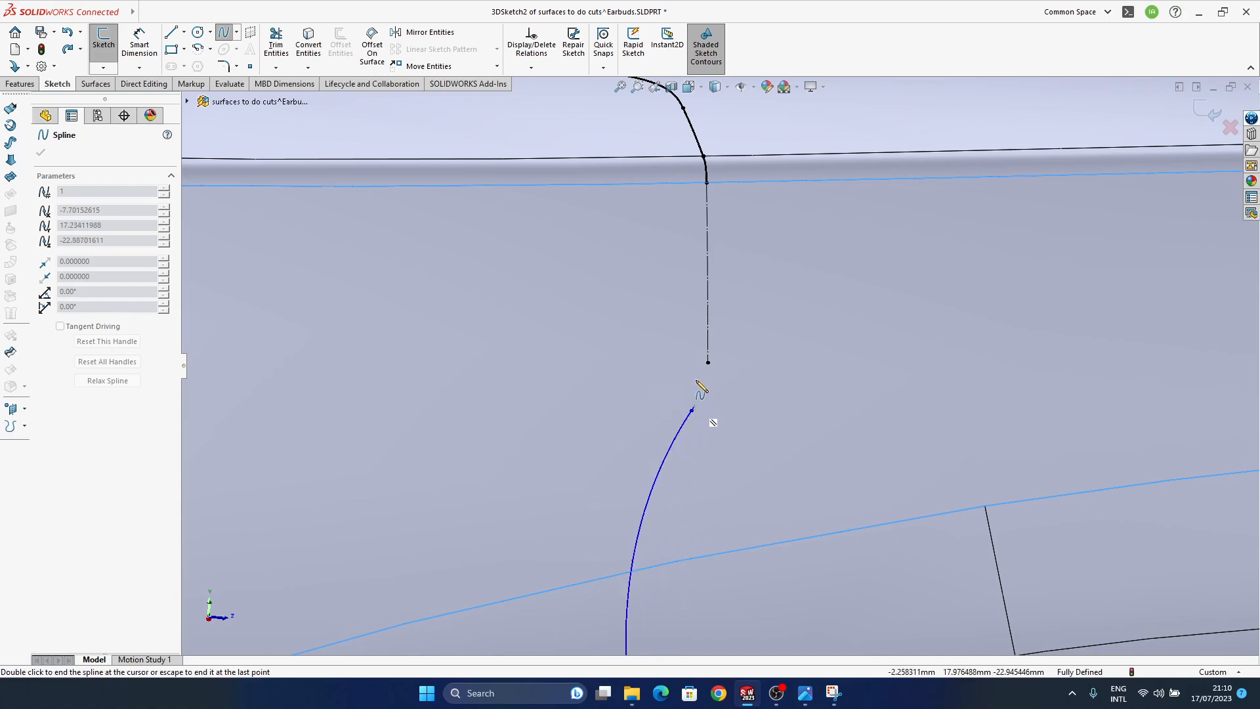
click(707, 244)
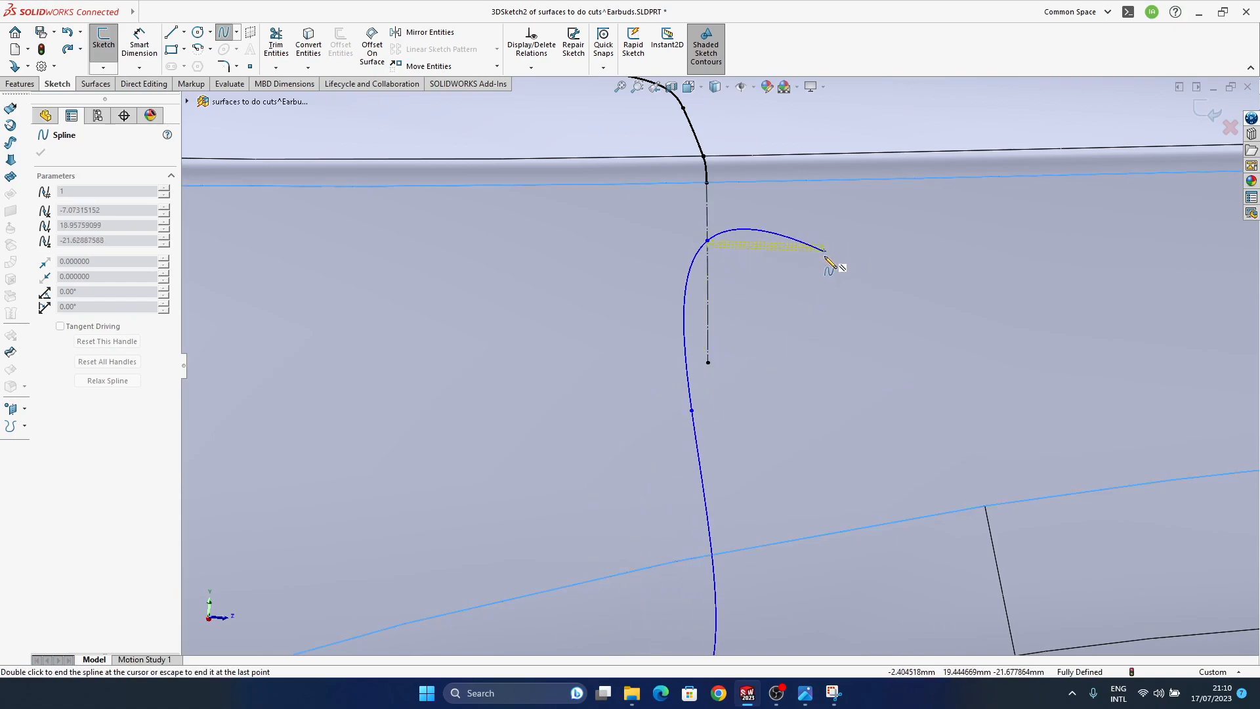
key(Escape)
scroll(719, 410, up, 3)
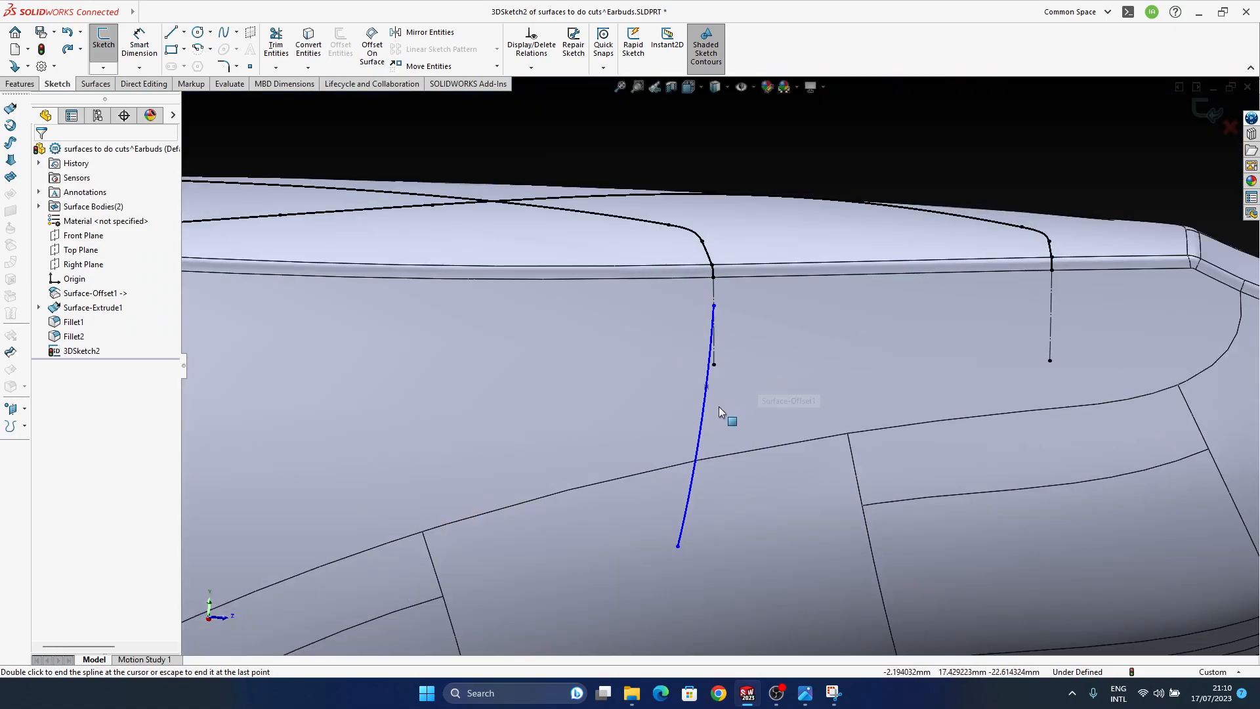
Make the surface spline tangent to the near arm's construction curve.
click(708, 356)
ctrl+click(713, 351)
click(755, 291)
click(832, 156)
Reposition the surface spline's lower endpoint on the lower body face at about X -8.12, Y 14.02, Z -23.54 mm.
mouse_move(671, 532)
mouse_down()
mouse_move(689, 544)
mouse_move(687, 533)
mouse_move(691, 553)
mouse_move(663, 486)
mouse_move(686, 513)
mouse_up()
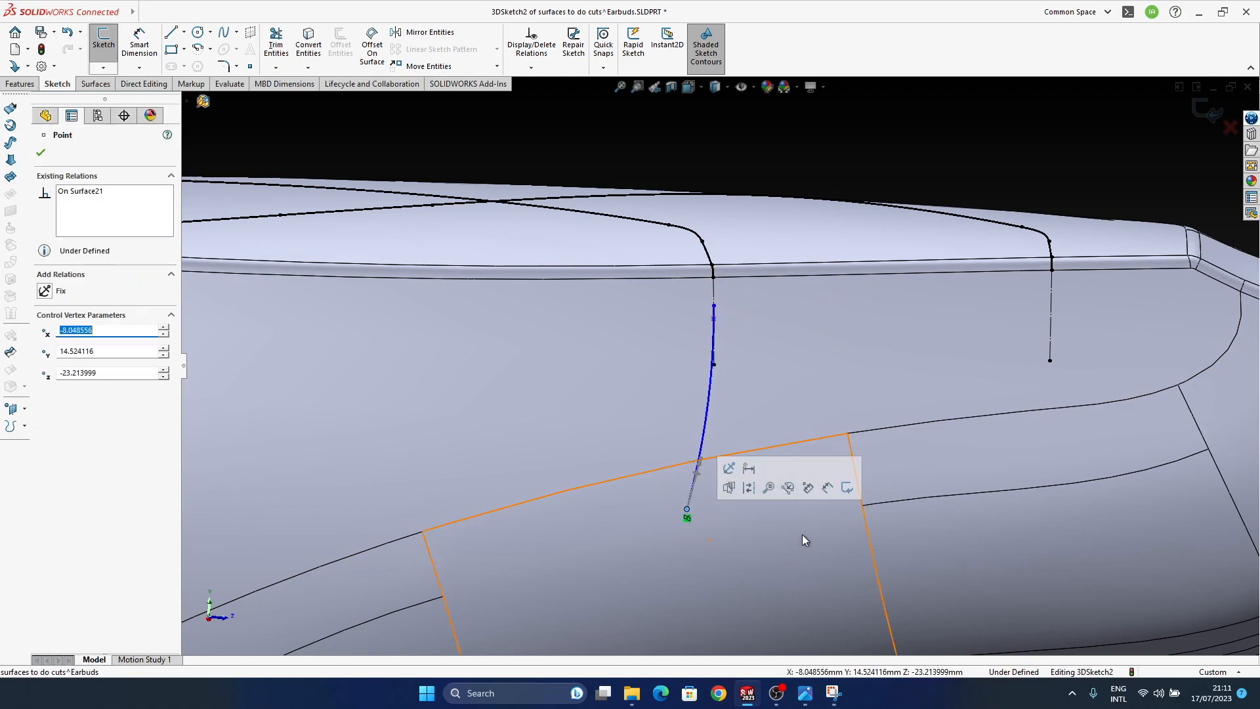
middle_drag(781, 450, 708, 449)
scroll(723, 425, down, 5)
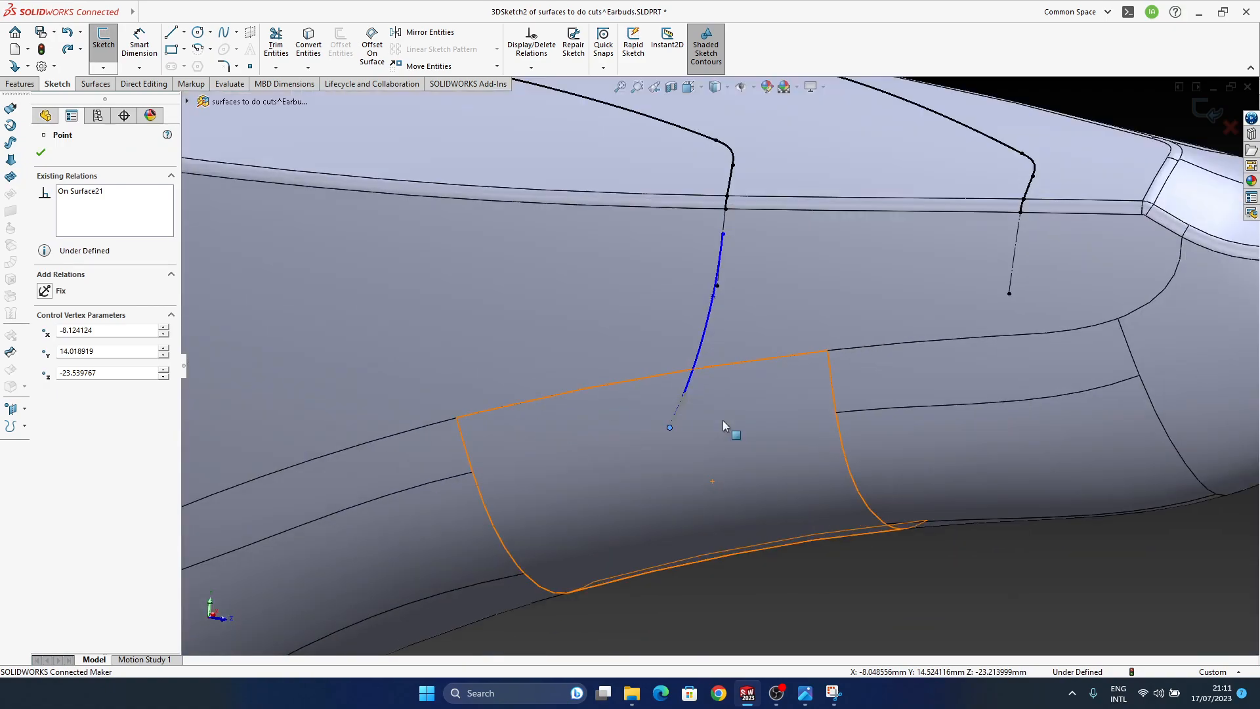
Try to move the surface spline's lower endpoint across to the bottom of the lower face, and undo the move.
drag(668, 428, 793, 441)
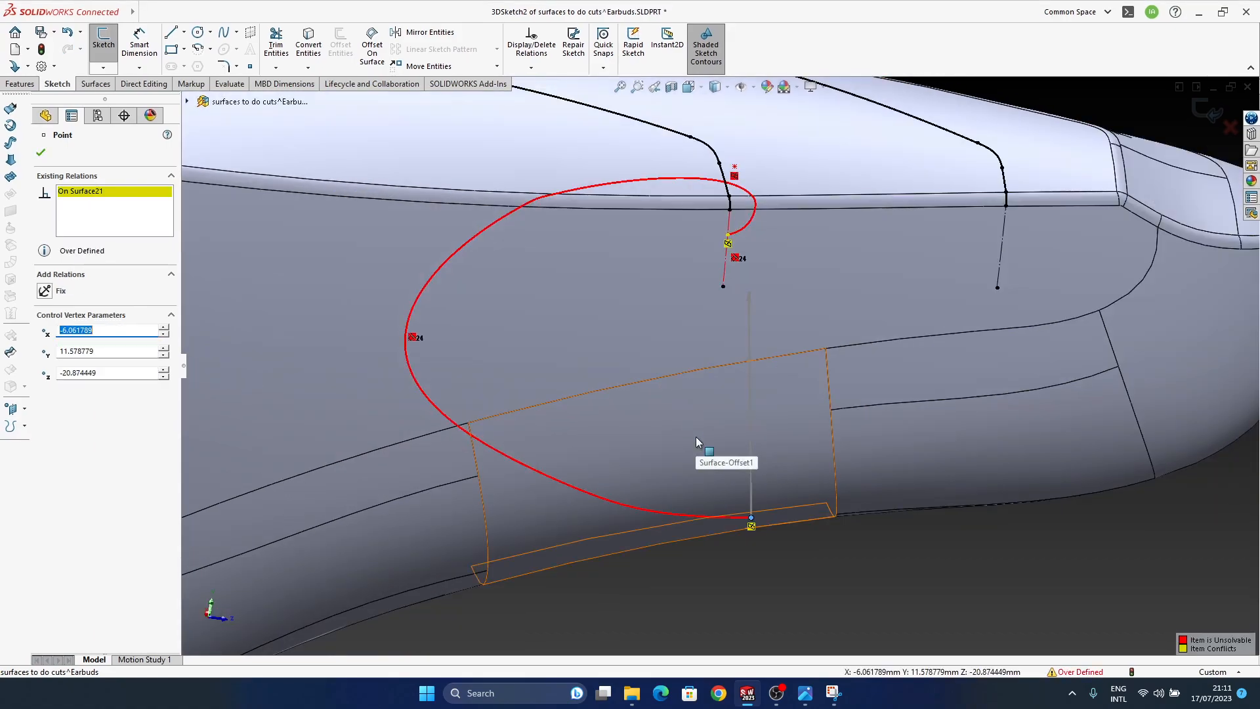
middle_drag(695, 436, 715, 421)
key(ctrl+z)
middle_drag(726, 464, 692, 456)
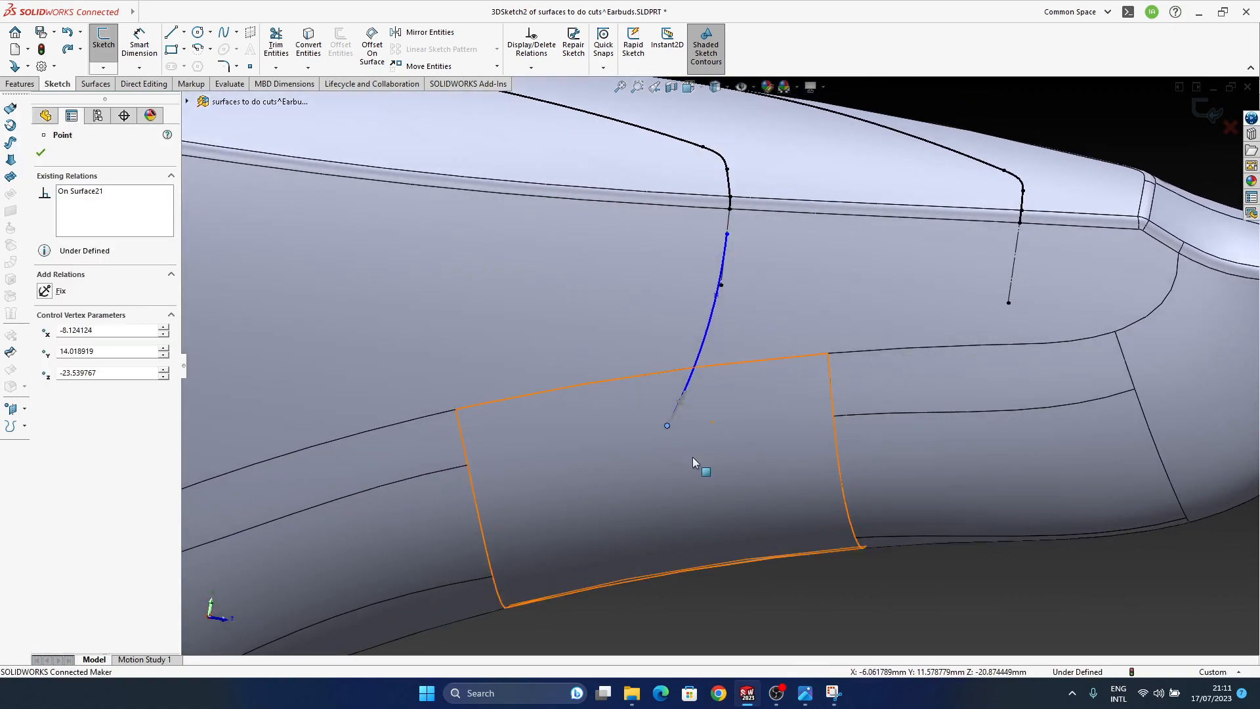
scroll(748, 505, up, 2)
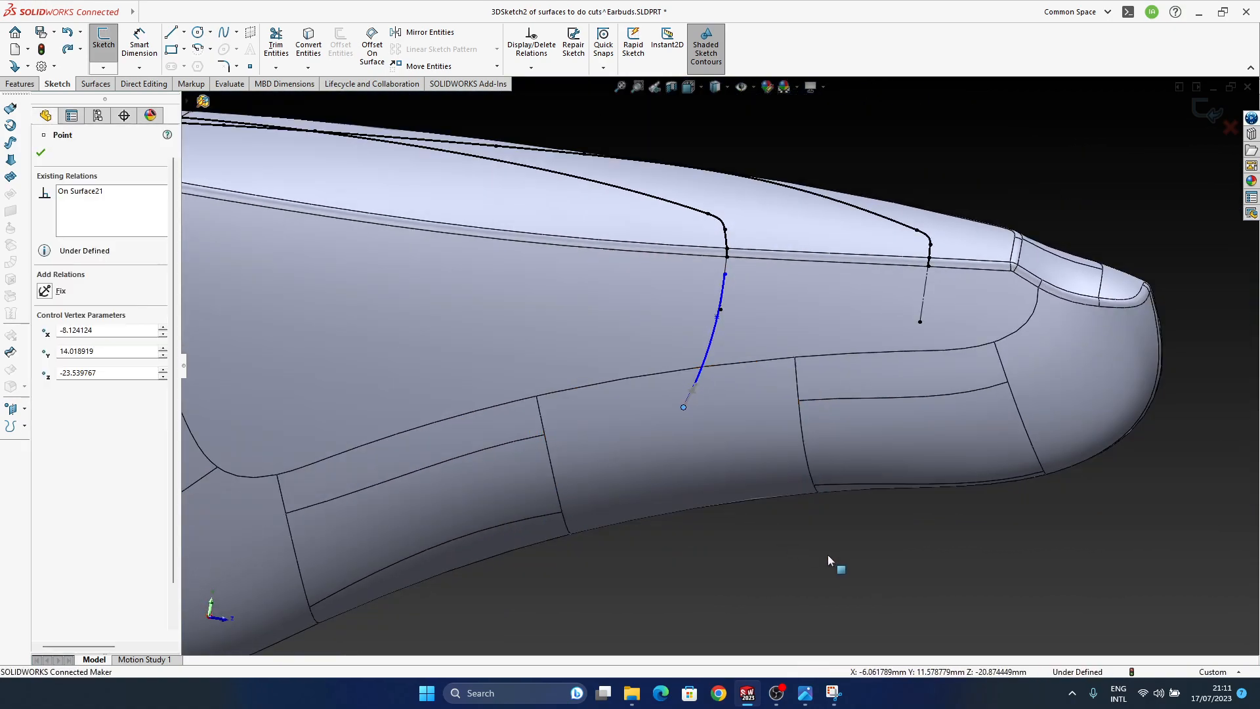
Try to shift the near arm's surface spline downward along its construction curve, and undo the change.
click(706, 365)
middle_drag(715, 449, 747, 448)
scroll(722, 277, down, 2)
scroll(723, 281, down, 3)
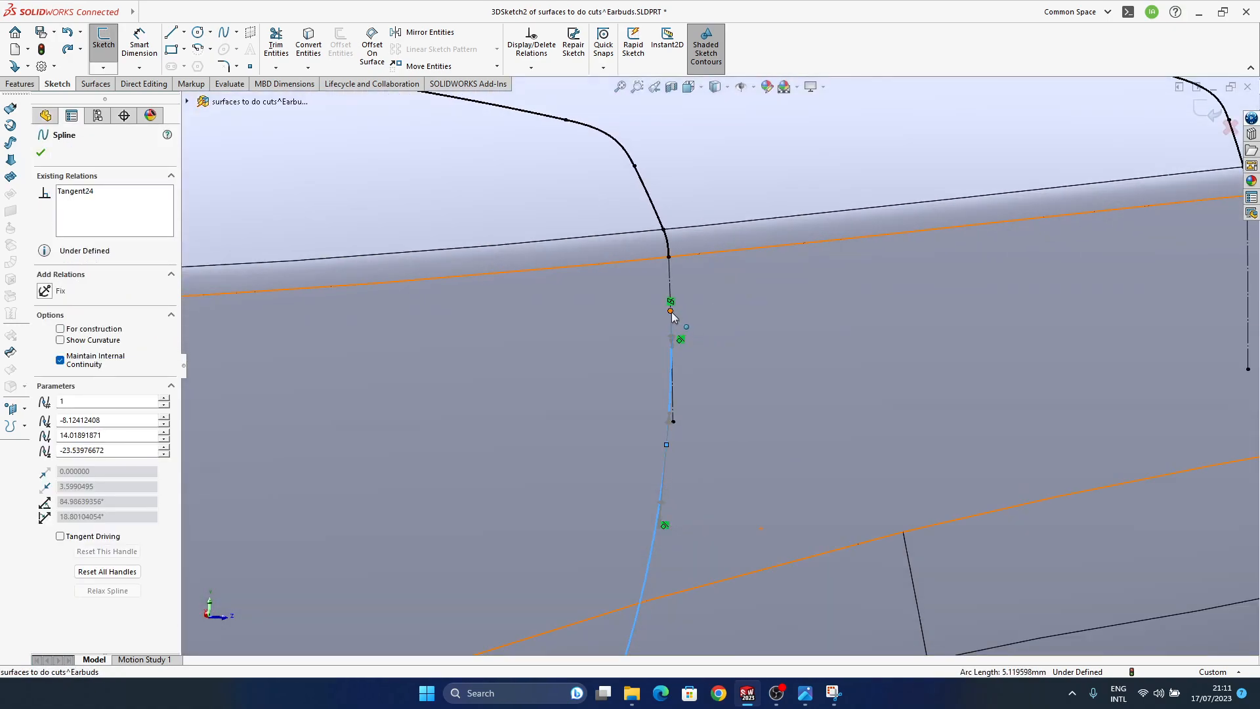
click(671, 312)
drag(670, 397, 674, 421)
middle_drag(661, 392, 655, 358)
key(ctrl+z)
scroll(689, 374, up, 5)
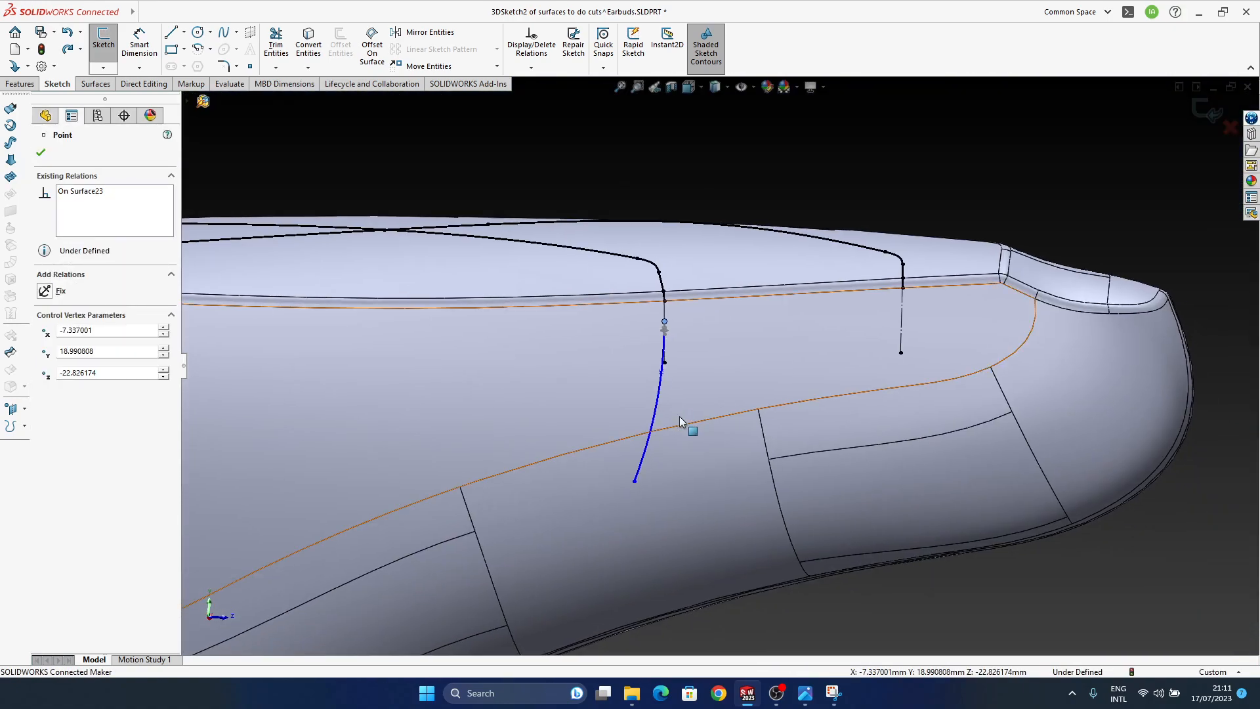
Delete the near arm's construction curve on the side face.
scroll(680, 421, down, 4)
click(679, 345)
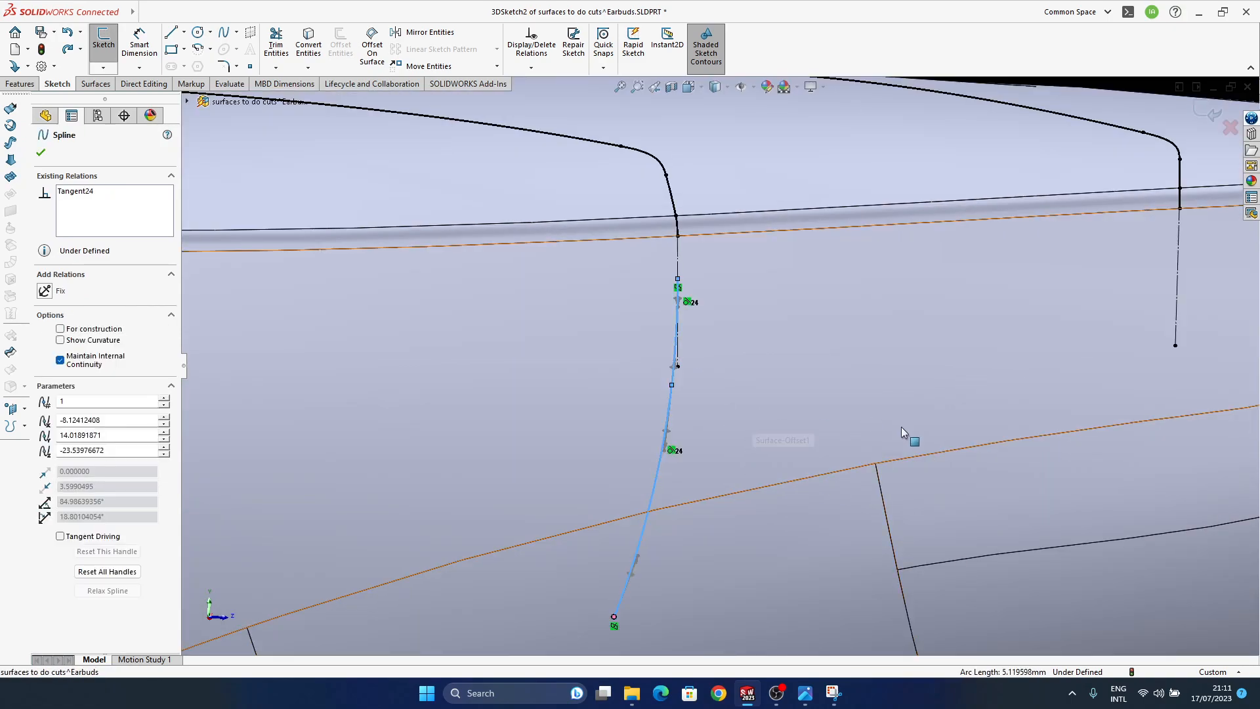
scroll(742, 401, up, 4)
key(Escape)
scroll(741, 453, down, 5)
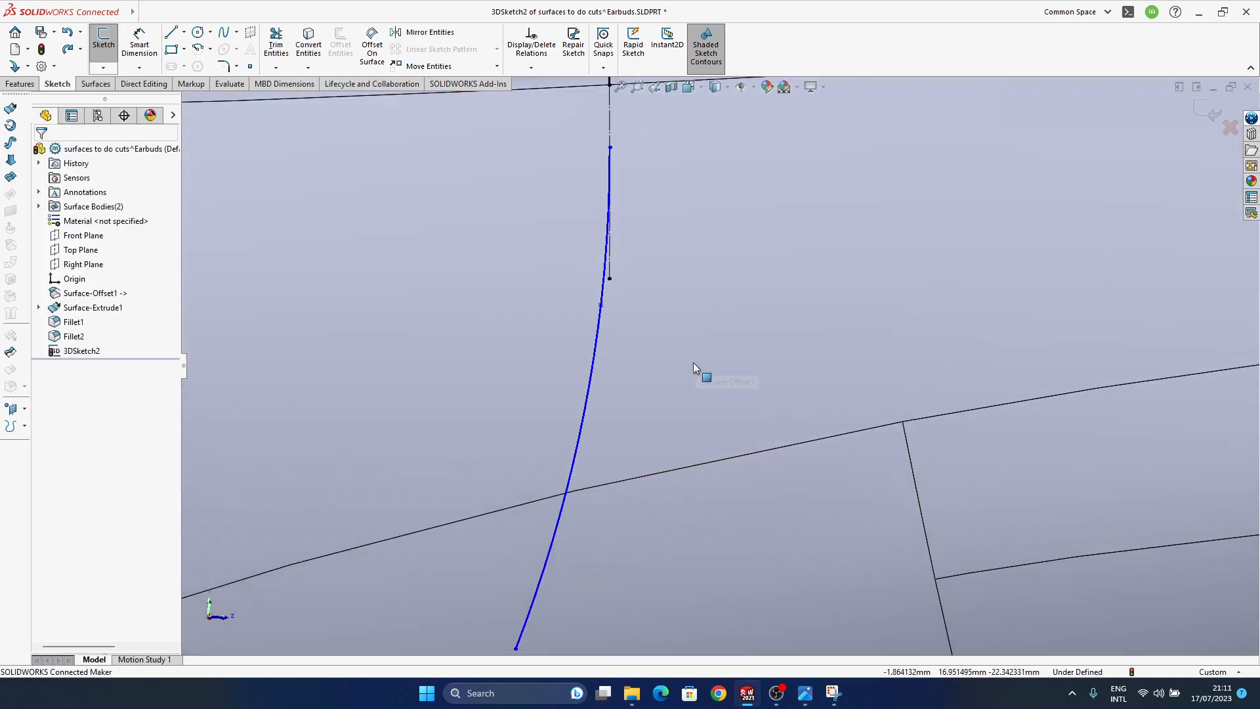
click(611, 268)
key(Delete)
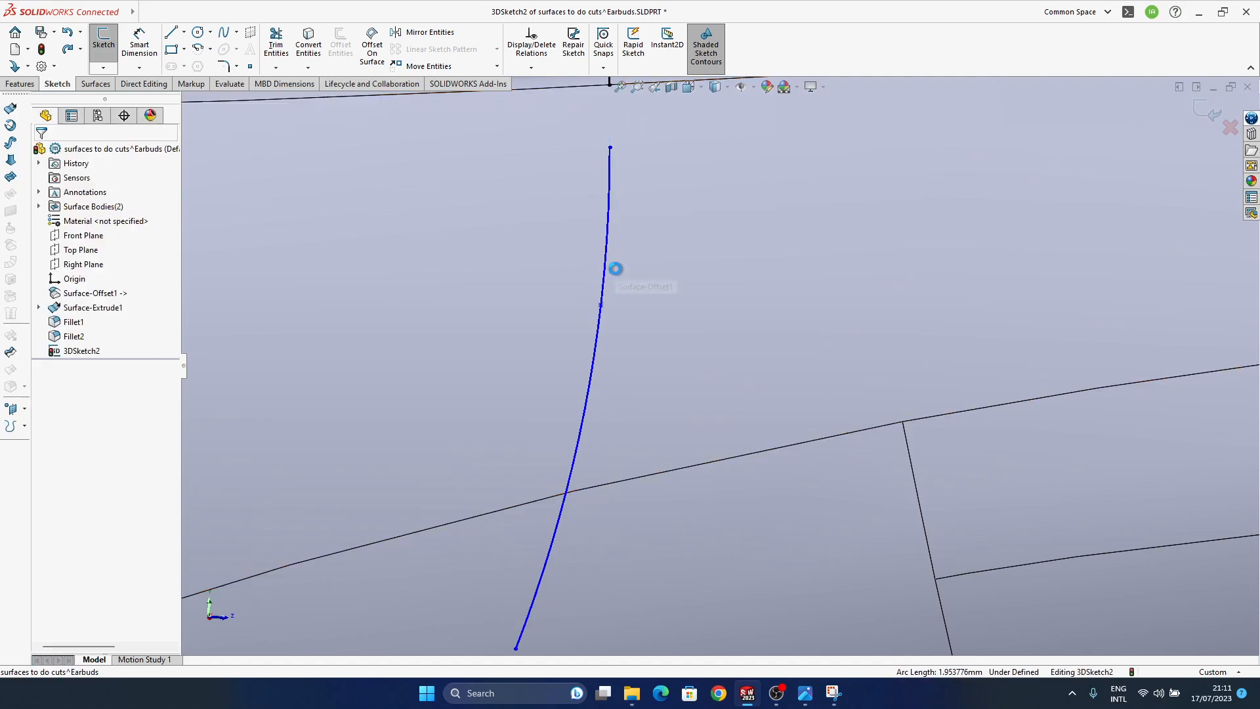
Reposition the near surface spline's lower endpoint at about X -8.16, Y 13.36, Z -23.89 mm and upper endpoint at about X -7.52, Y 18.21, Z -22.88 mm.
scroll(617, 346, up, 1)
scroll(617, 351, up, 2)
drag(650, 331, 632, 412)
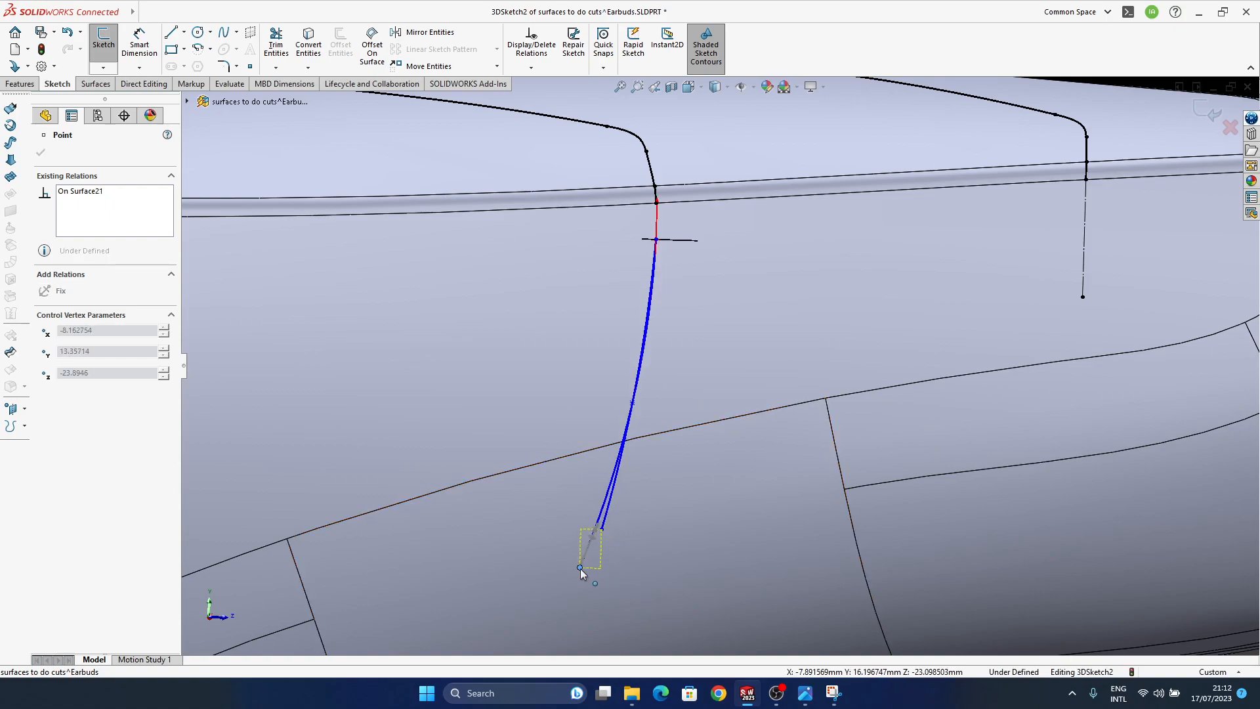
drag(661, 206, 650, 287)
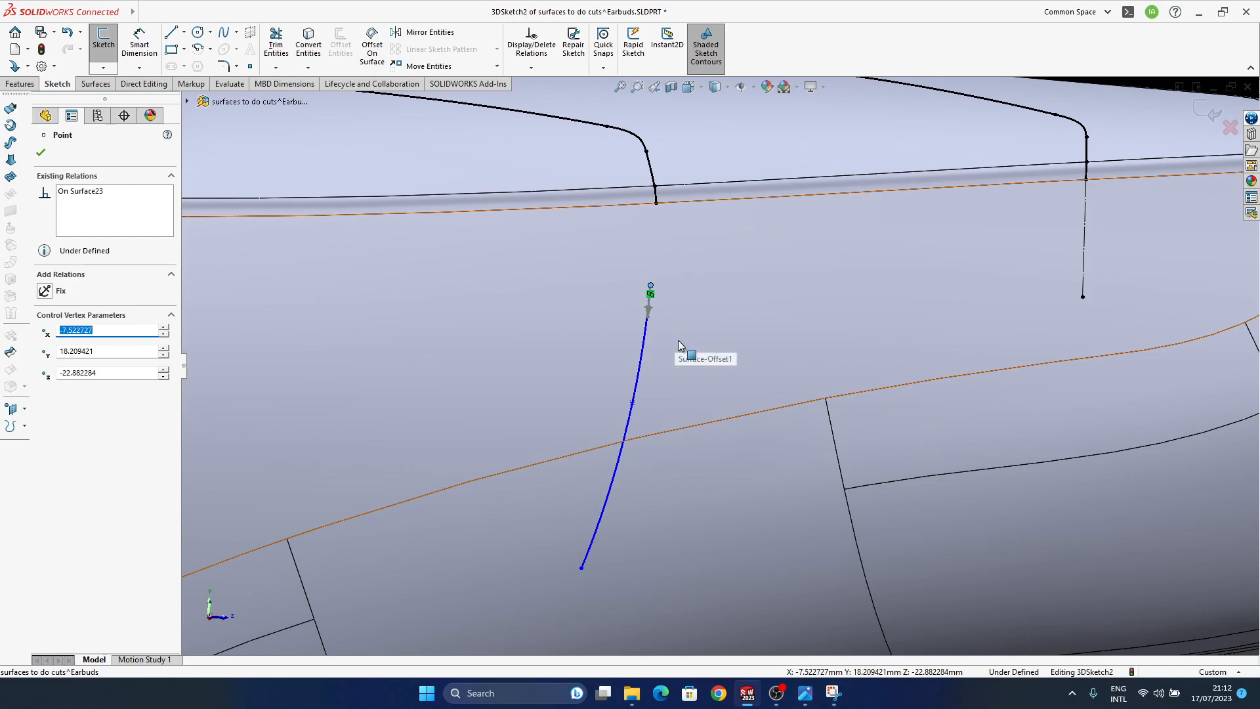
scroll(680, 344, up, 3)
key(Escape)
Delete the far arm's construction curve on the side face.
middle_drag(956, 500, 843, 268)
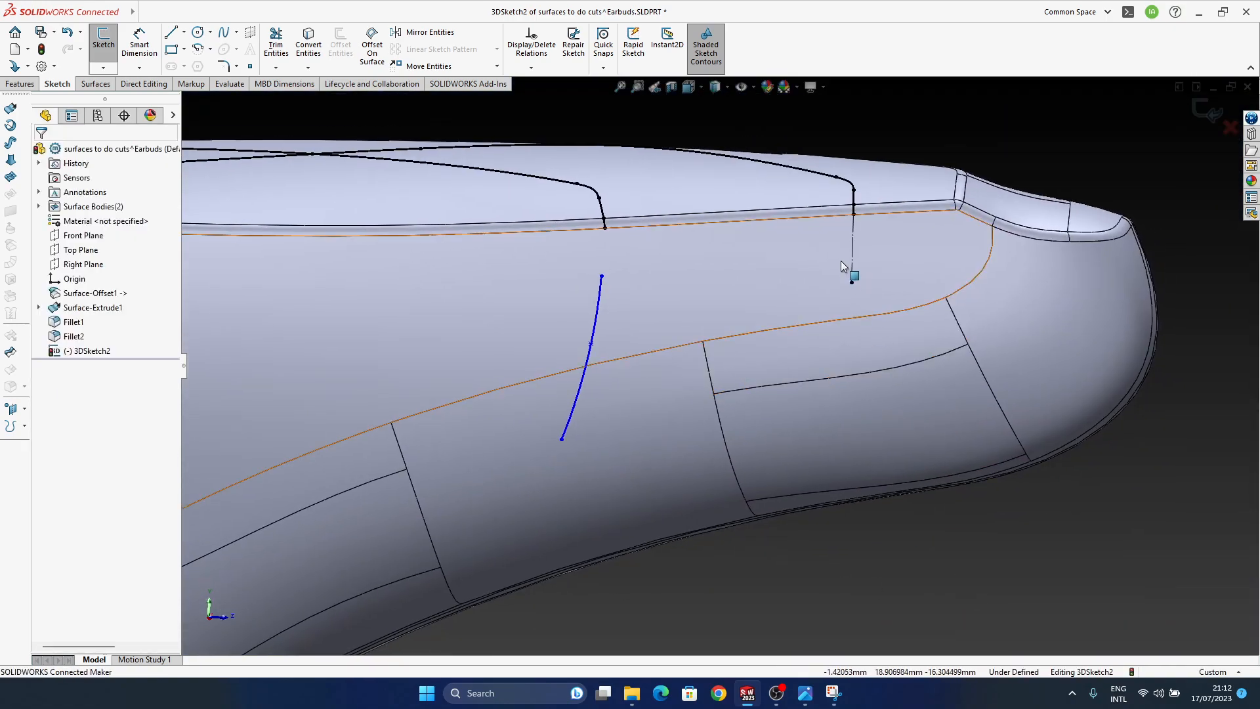
click(854, 248)
key(Delete)
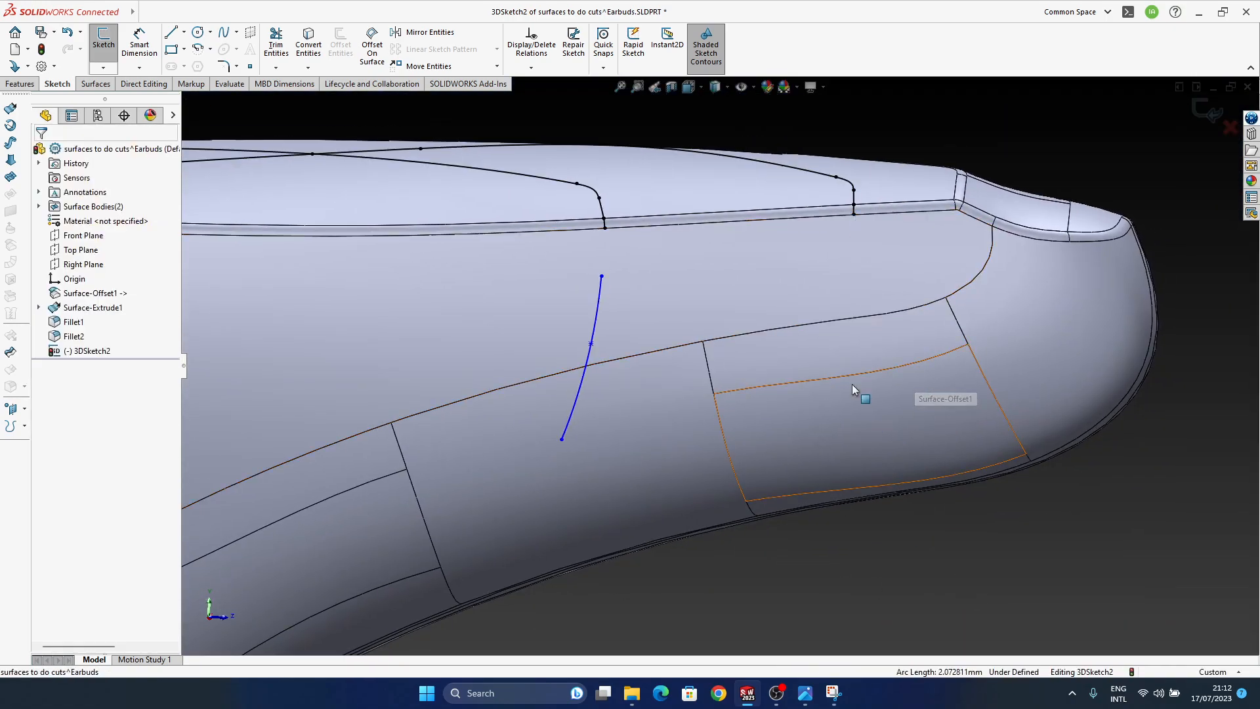
Draw a three-point spline on surface below the far arm, from the side face down onto the lower body face.
click(250, 32)
click(236, 32)
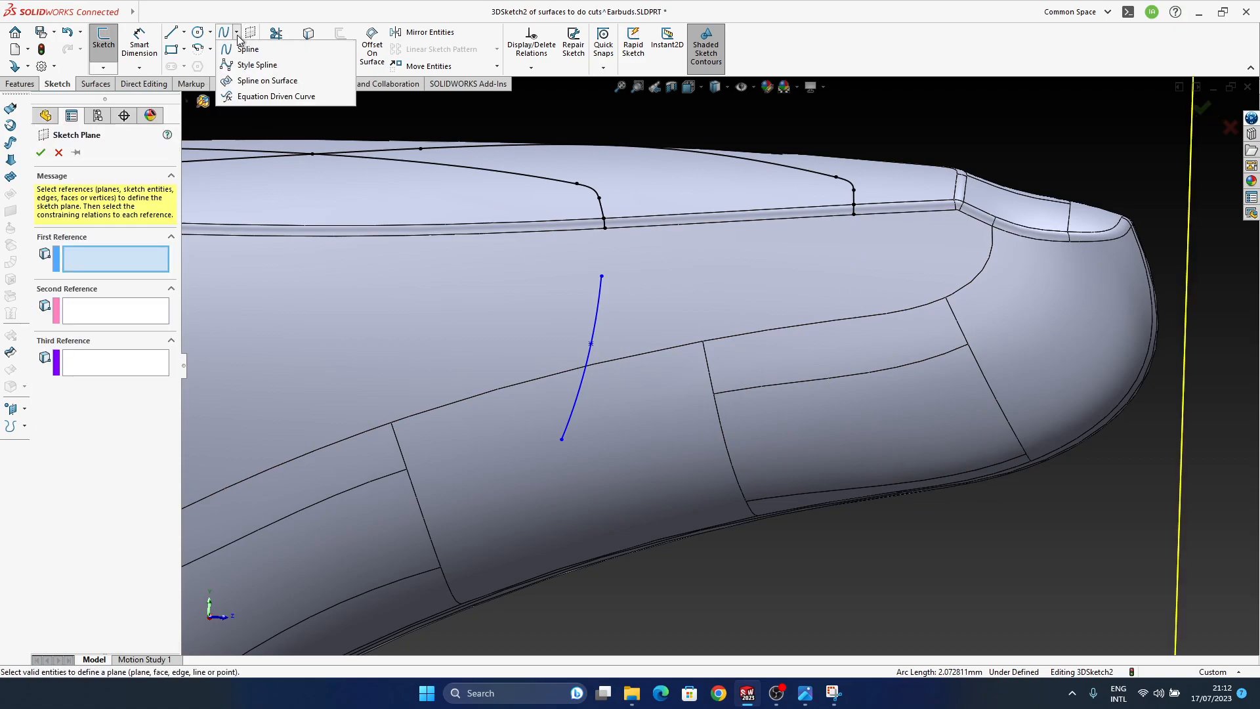
click(262, 80)
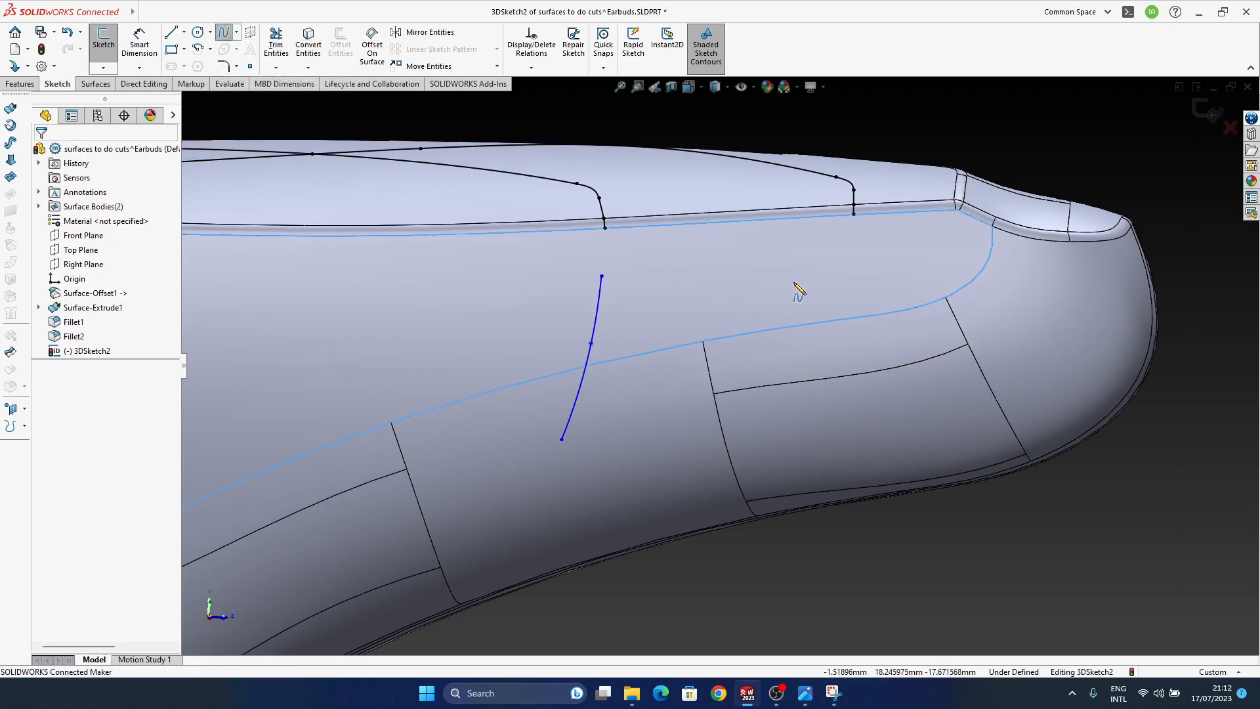
click(849, 263)
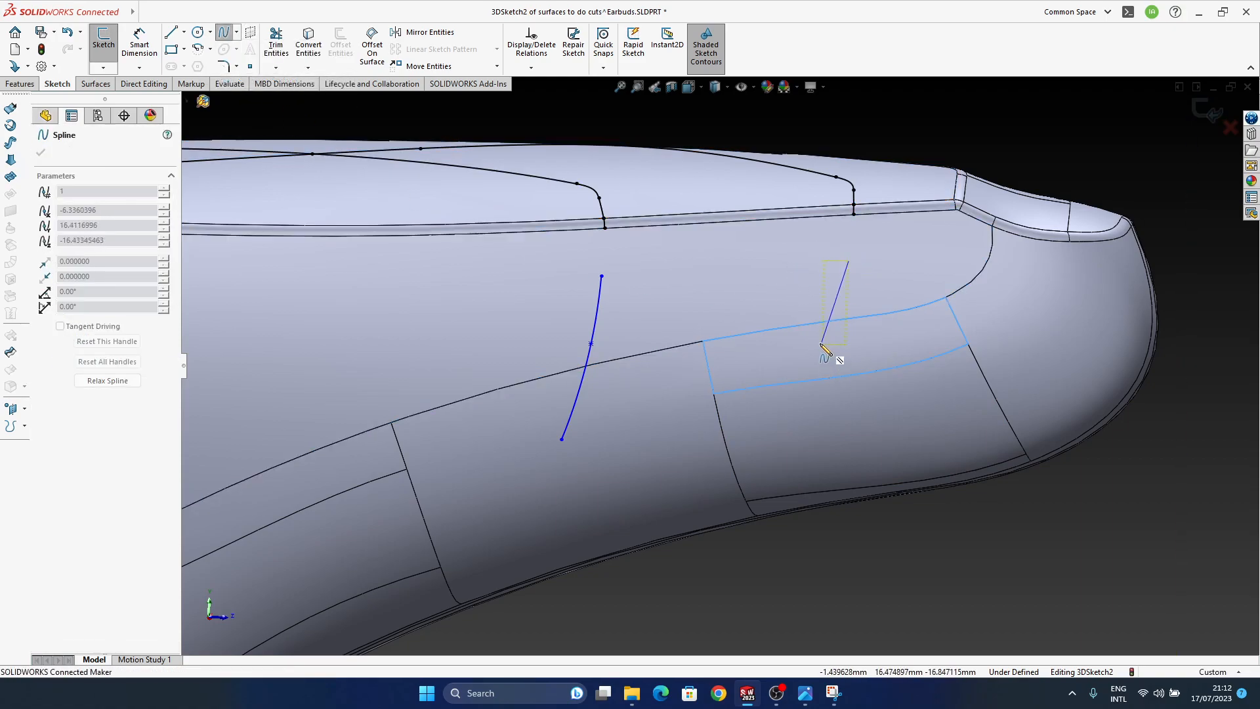
double_click(750, 438)
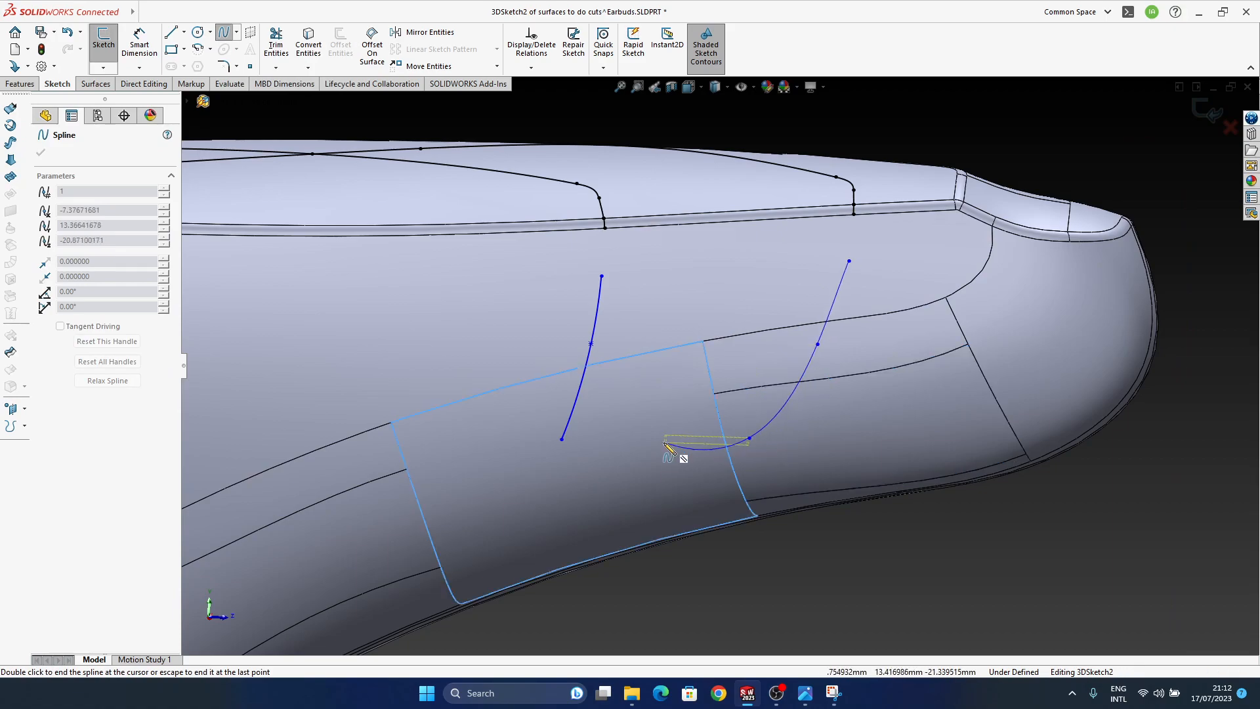
Adjust the far surface spline's middle point and reposition its upper endpoint at about X -5.73, Y 18.93, Z -15.88 mm.
drag(818, 350, 806, 358)
click(849, 261)
drag(850, 261, 829, 257)
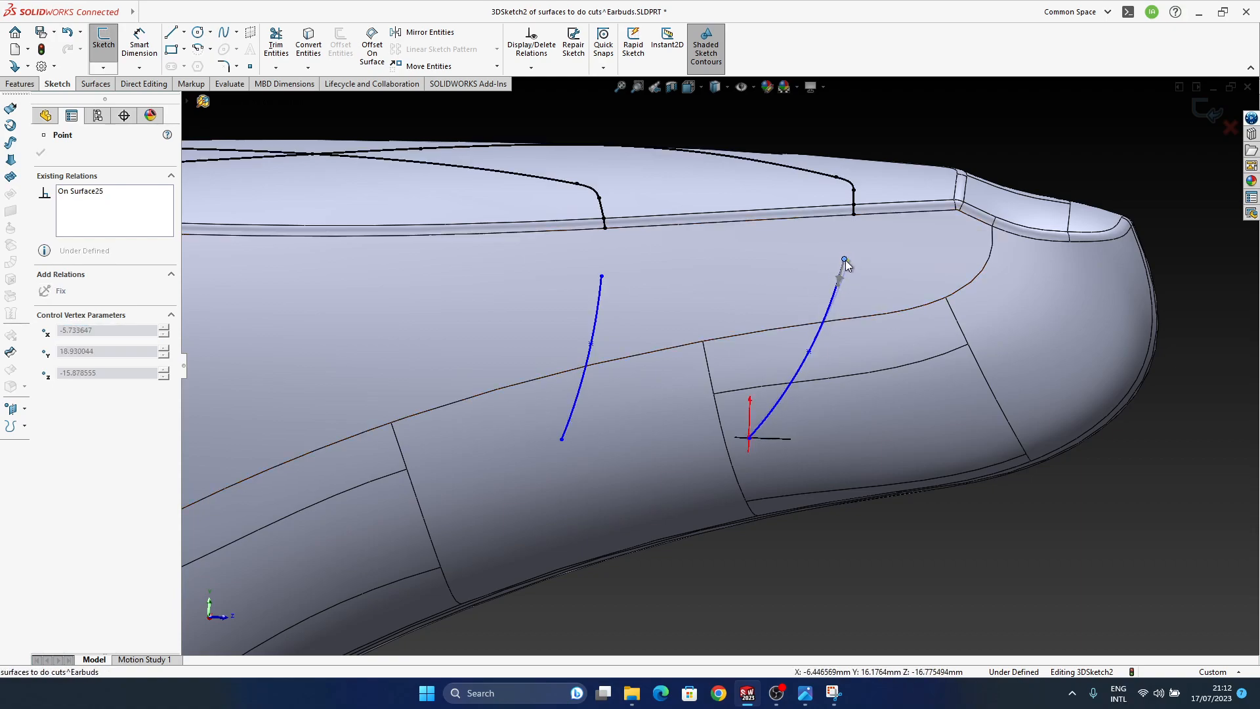
Draw a two-point spline joining the near arm's end at the fillet edge to the near surface spline's upper endpoint.
middle_drag(864, 388, 660, 360)
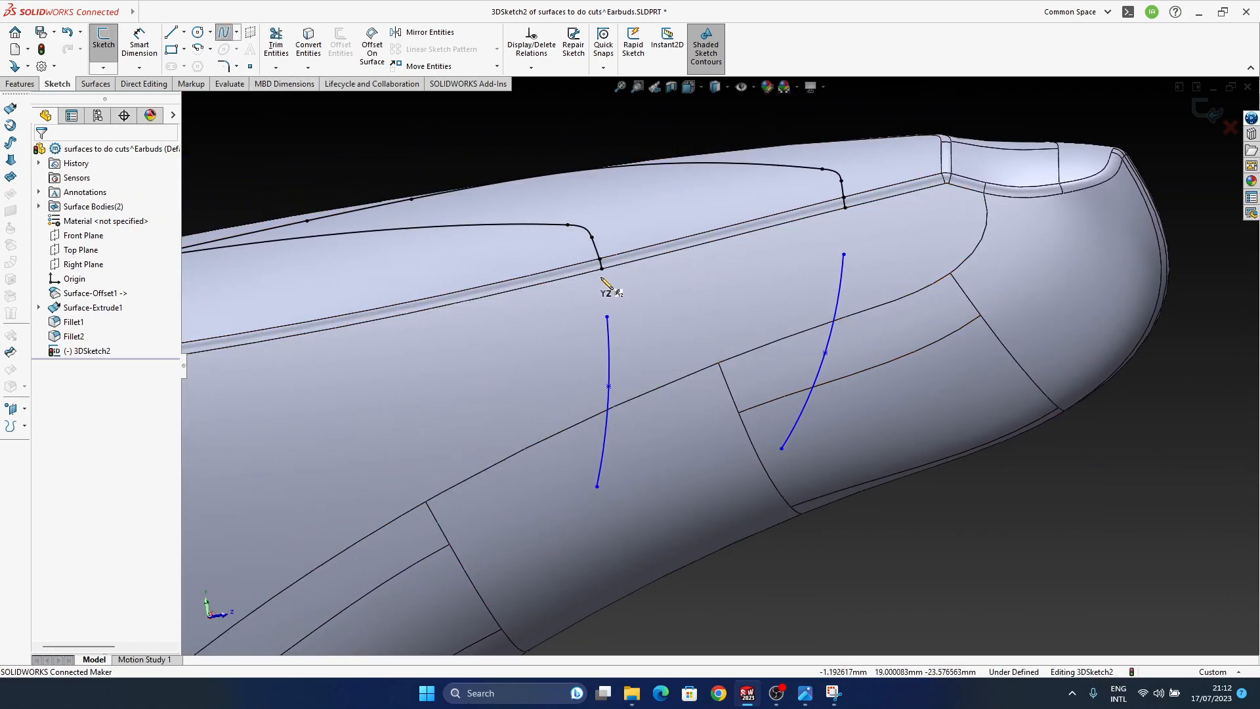
scroll(656, 345, up, 3)
mouse_move(681, 343)
middle_down()
mouse_move(636, 346)
mouse_move(658, 348)
middle_up()
scroll(663, 342, down, 3)
scroll(666, 335, down, 4)
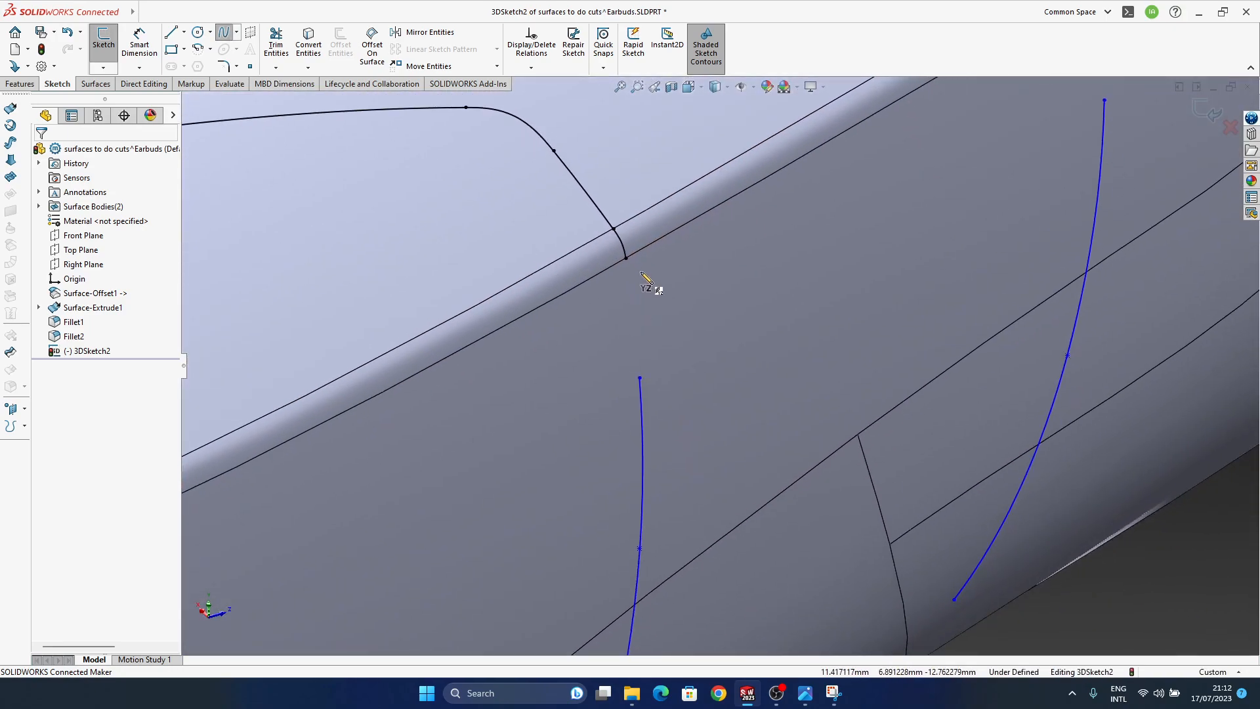
click(626, 259)
click(639, 379)
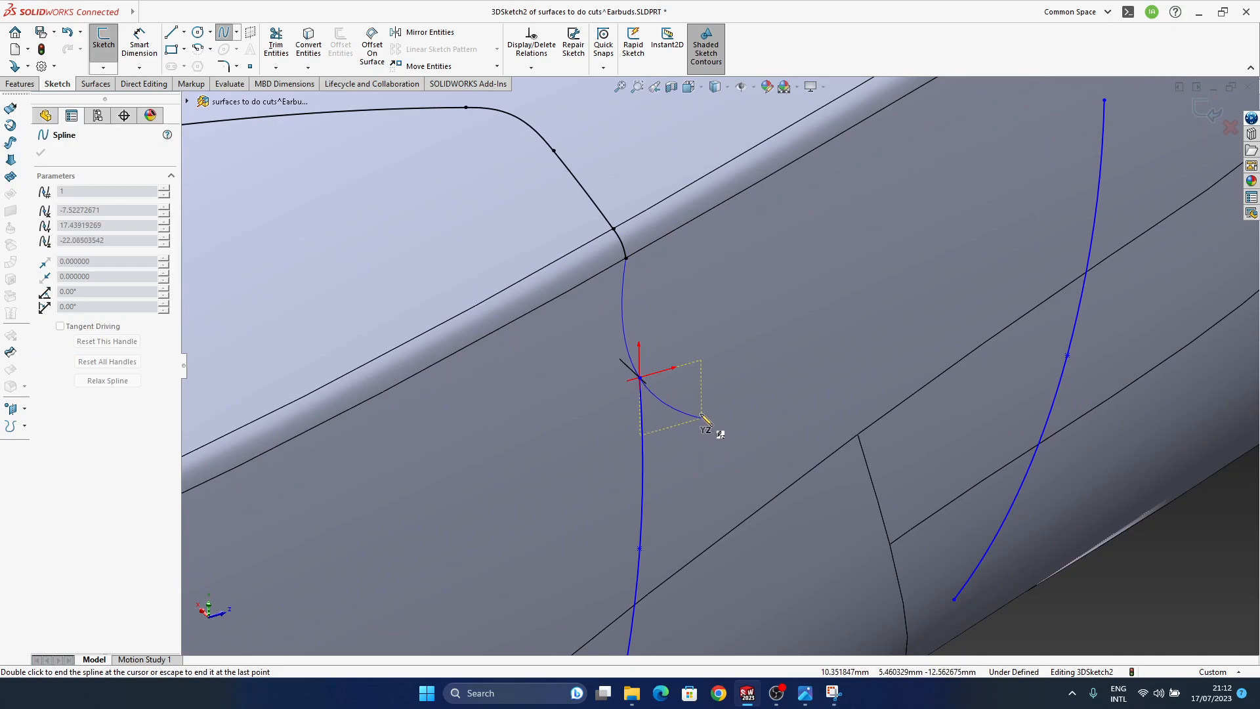
key(Escape)
Make the near arm's connecting spline tangent to the surface spline below it.
click(639, 396)
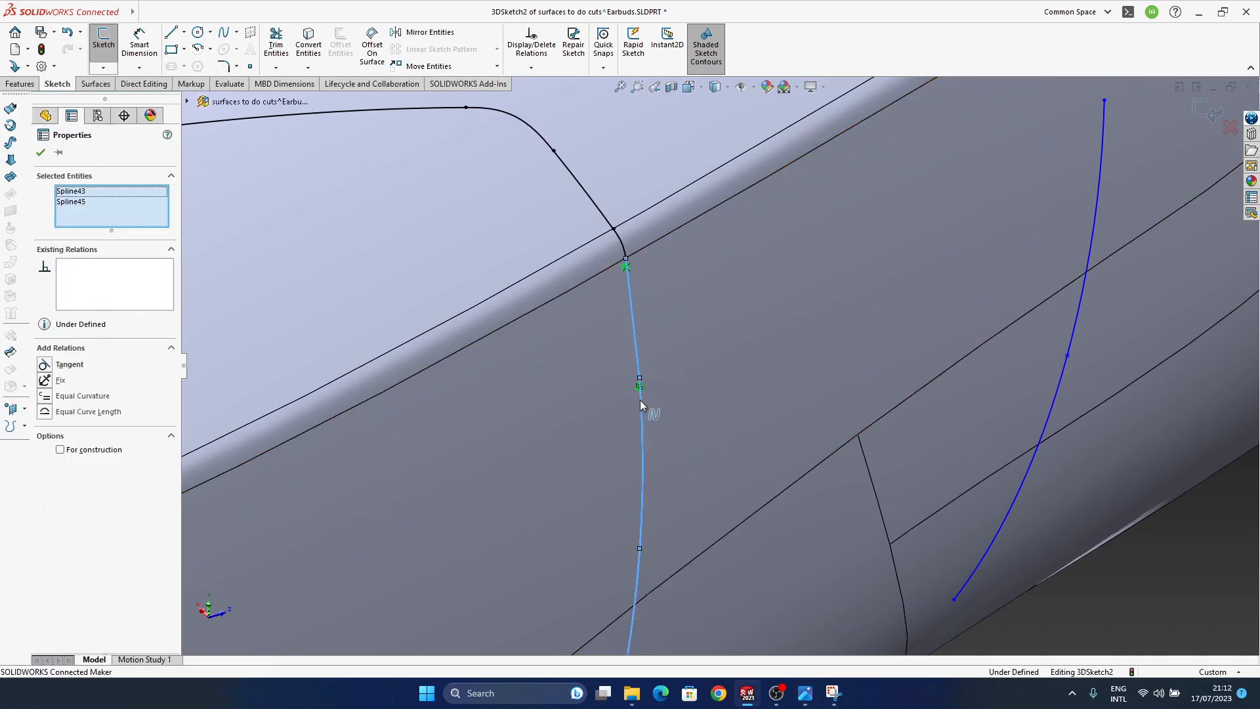
ctrl+click(640, 399)
scroll(783, 429, down, 4)
click(955, 514)
Make the near arm's connecting spline tangent to the short arm curve crossing the fillet.
click(678, 334)
scroll(683, 321, up, 4)
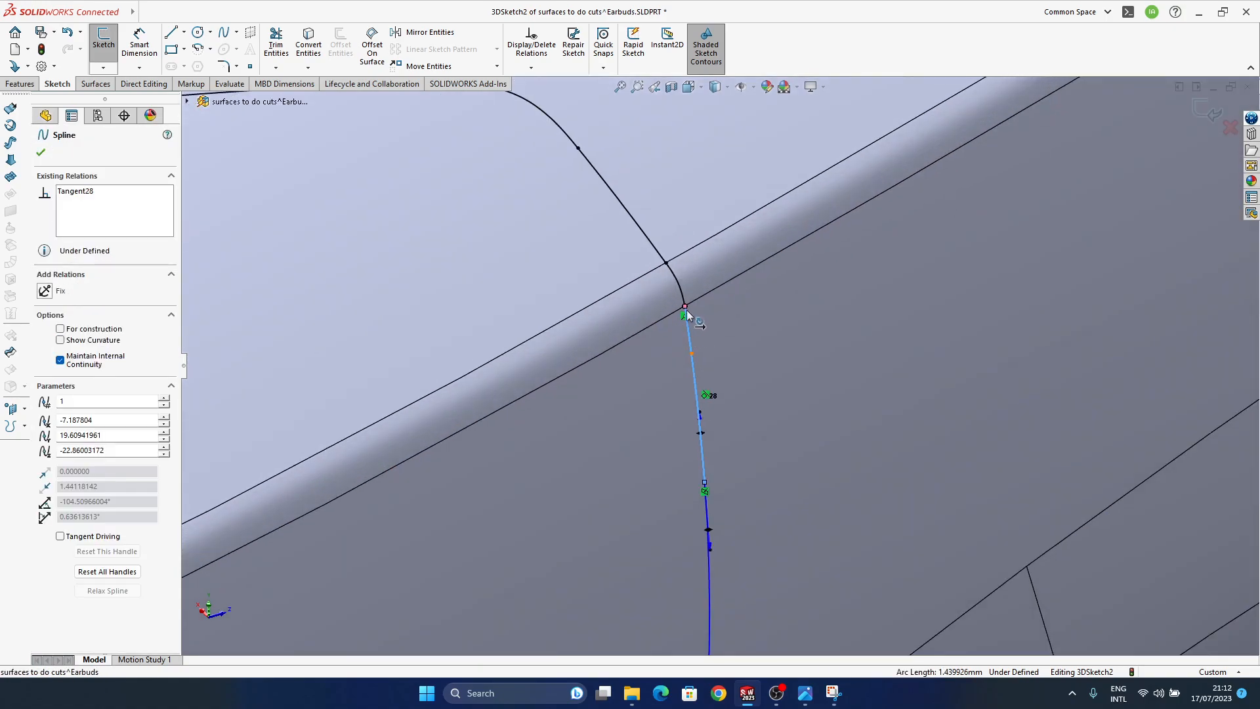
ctrl+click(681, 294)
click(720, 236)
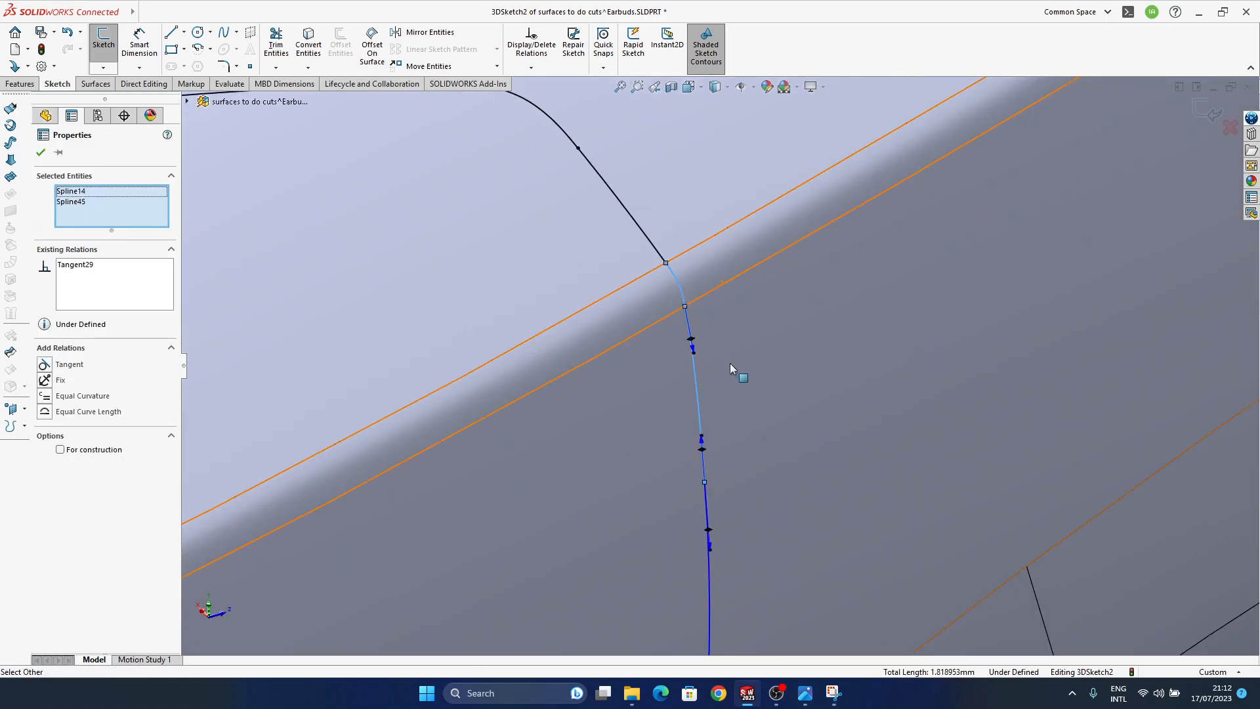
scroll(725, 364, down, 4)
key(Escape)
Draw a two-point surface spline joining the far arm's end at the fillet edge to the far surface spline's upper endpoint.
middle_drag(700, 427, 618, 371)
scroll(628, 388, up, 6)
scroll(637, 390, down, 3)
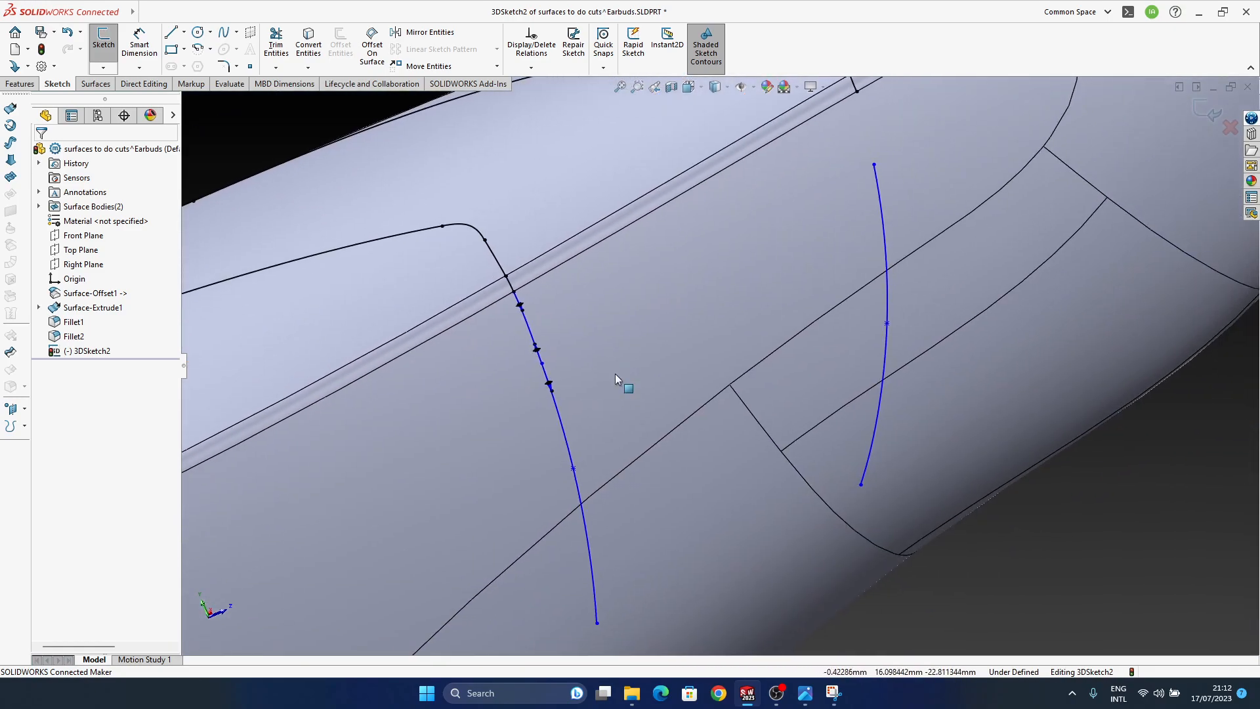
ctrl+middle_drag(753, 338, 951, 374)
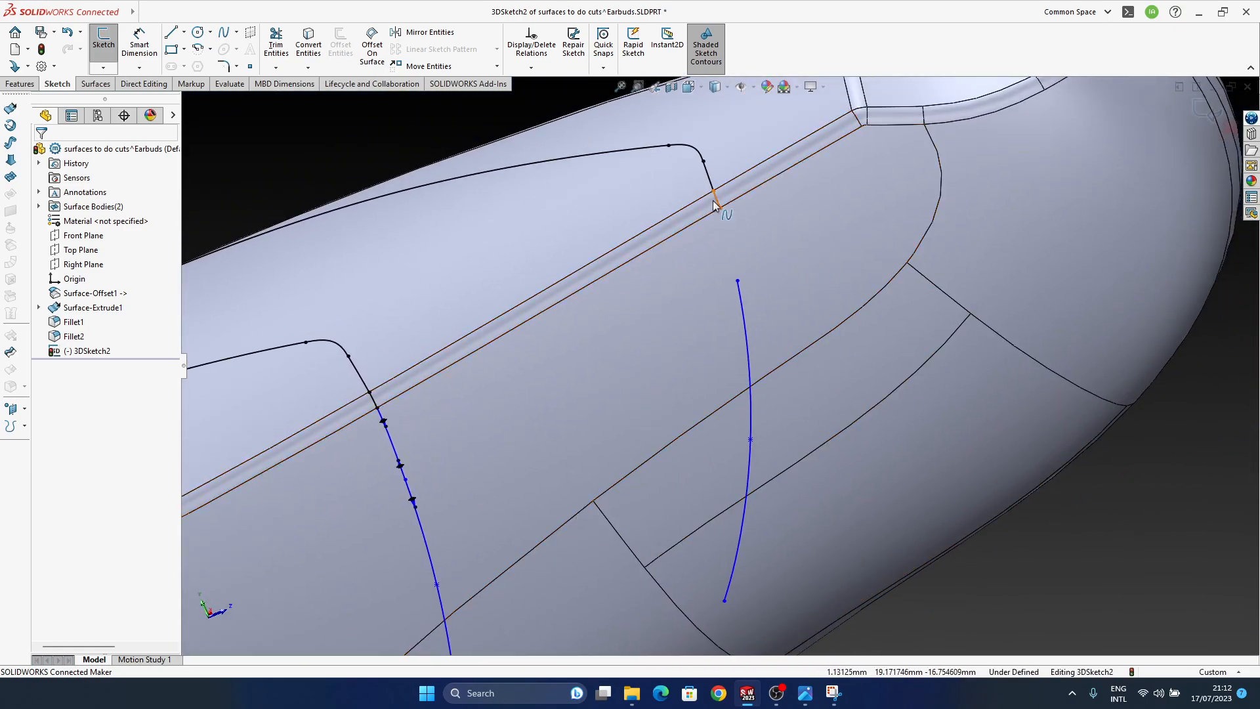
click(236, 32)
click(256, 91)
click(720, 208)
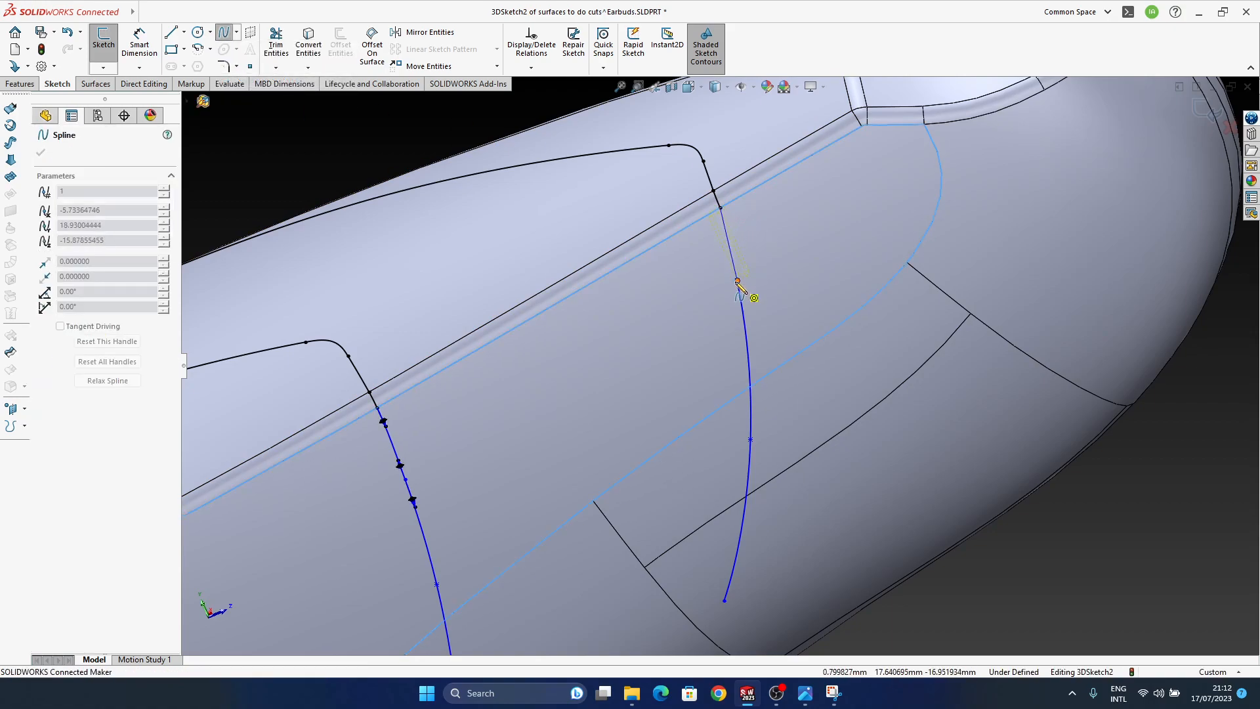
click(738, 281)
key(Escape)
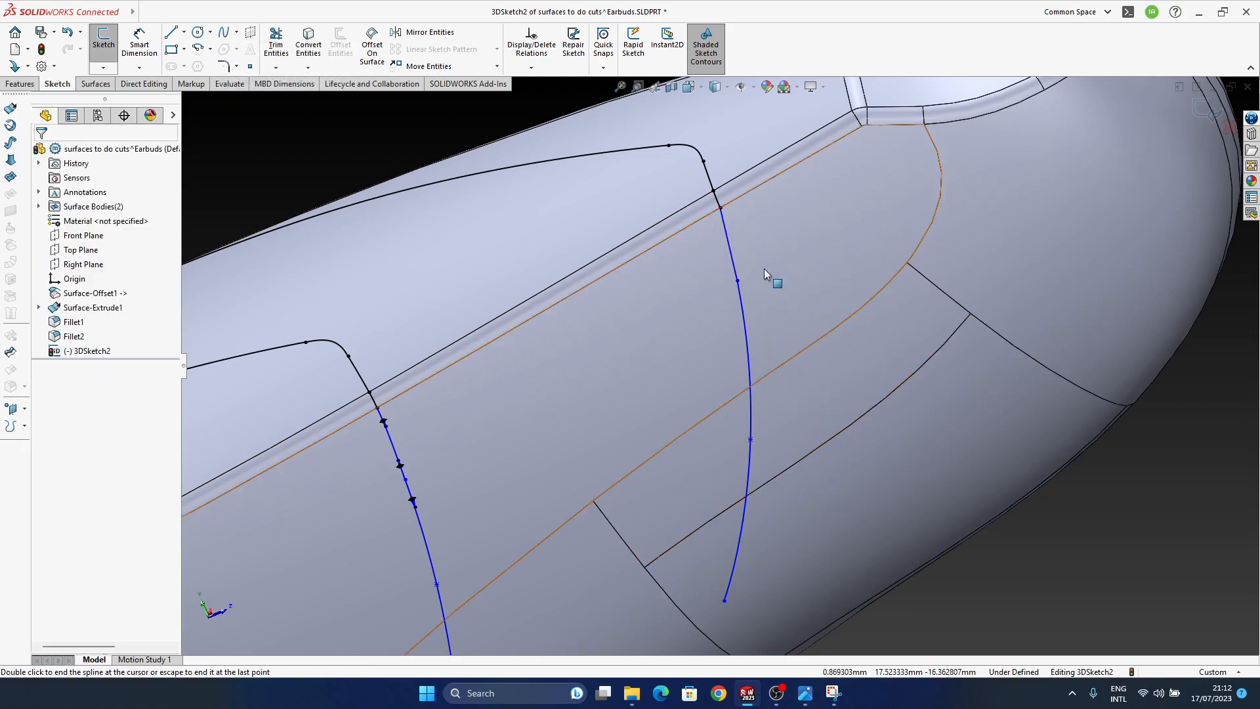
Make the far arm's connecting spline tangent to the surface spline below it.
ctrl+click(746, 305)
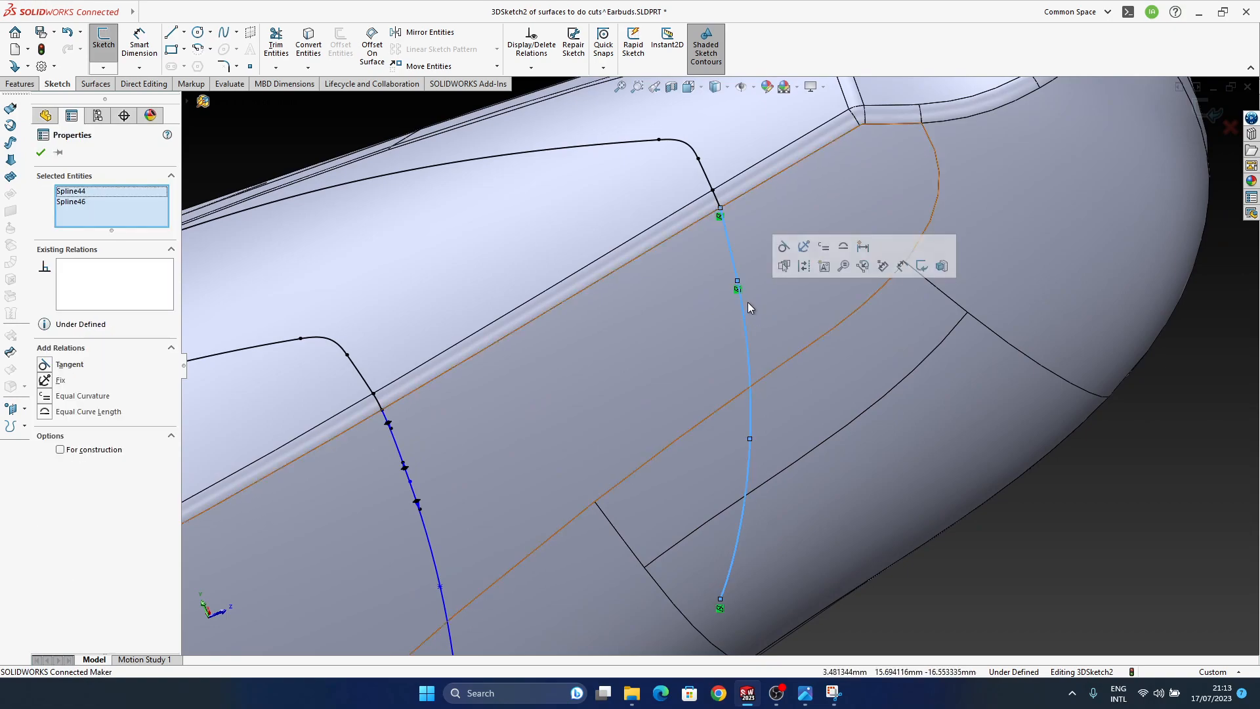
click(783, 248)
click(1041, 545)
Try to make the far connecting spline tangent to the arm's short curve across the fillet, and delete that tangent relation.
click(726, 234)
ctrl+click(716, 198)
click(755, 140)
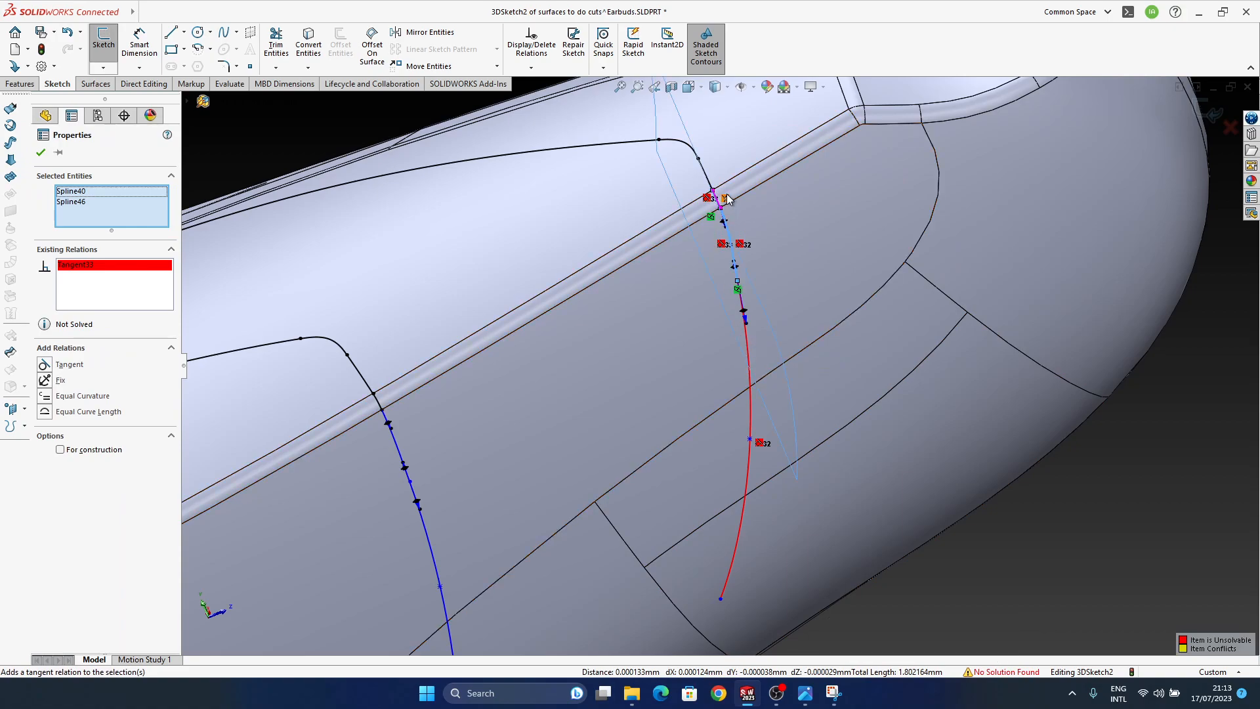
click(927, 338)
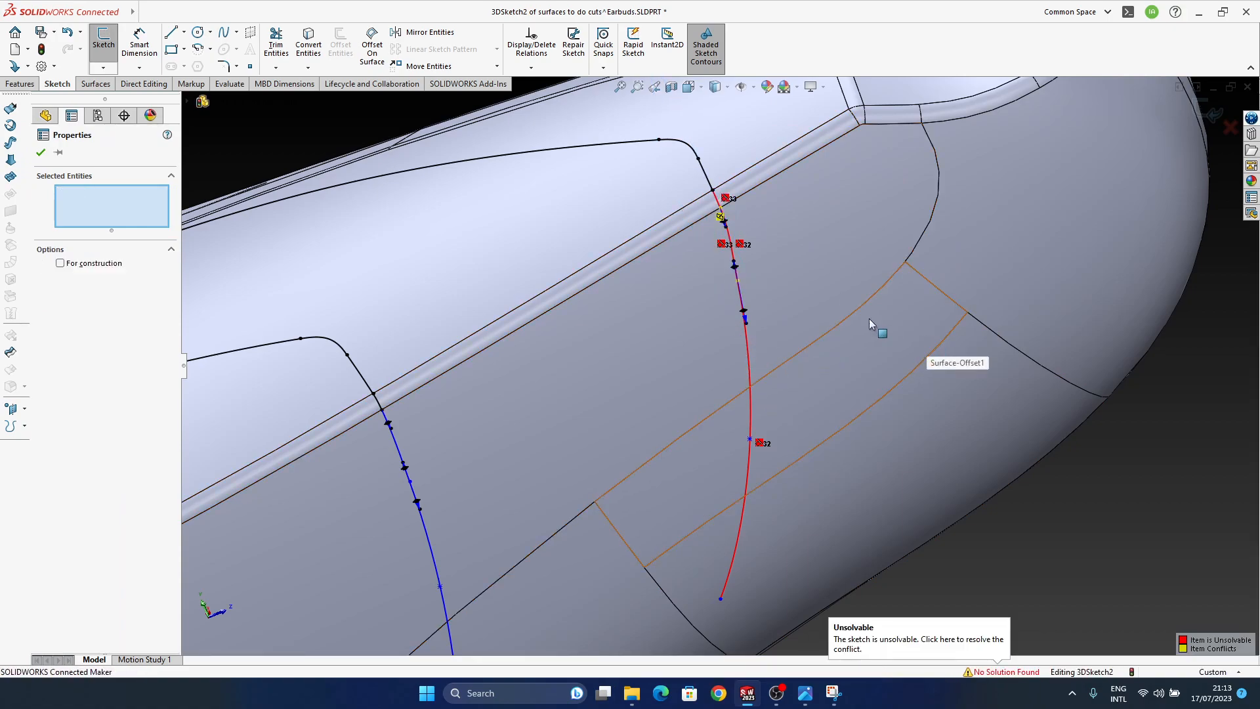
scroll(760, 242, down, 3)
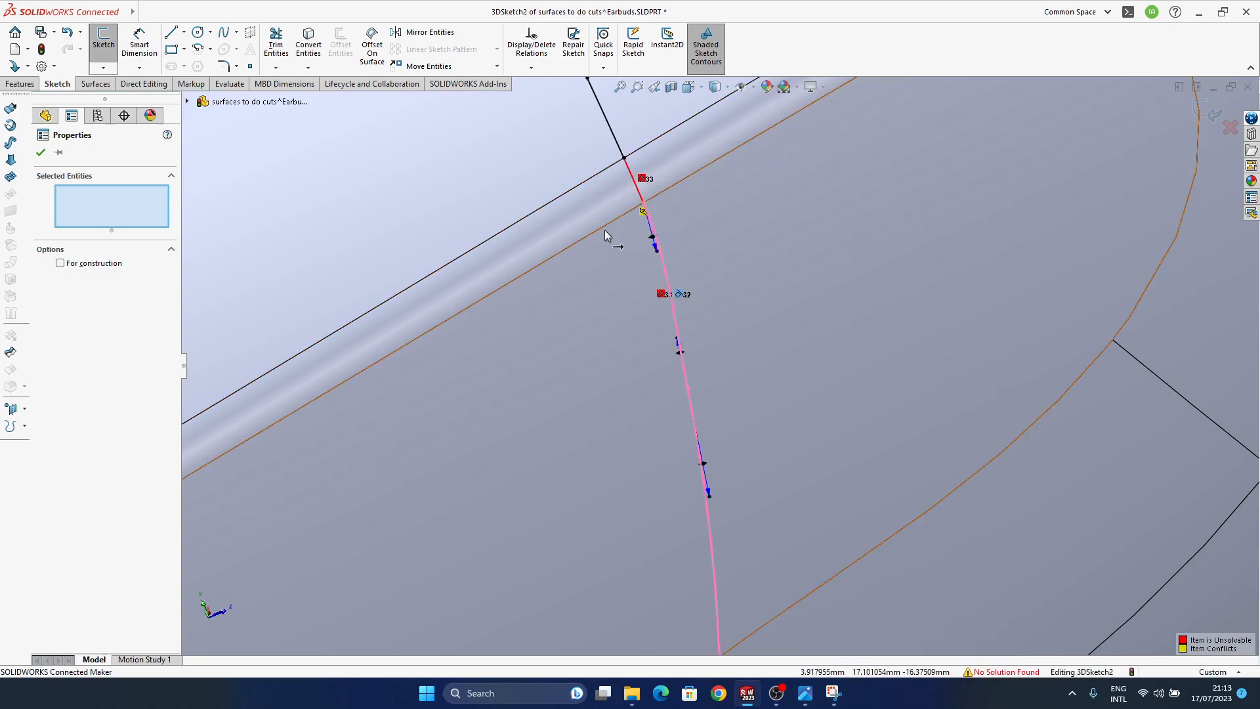
click(640, 174)
key(Delete)
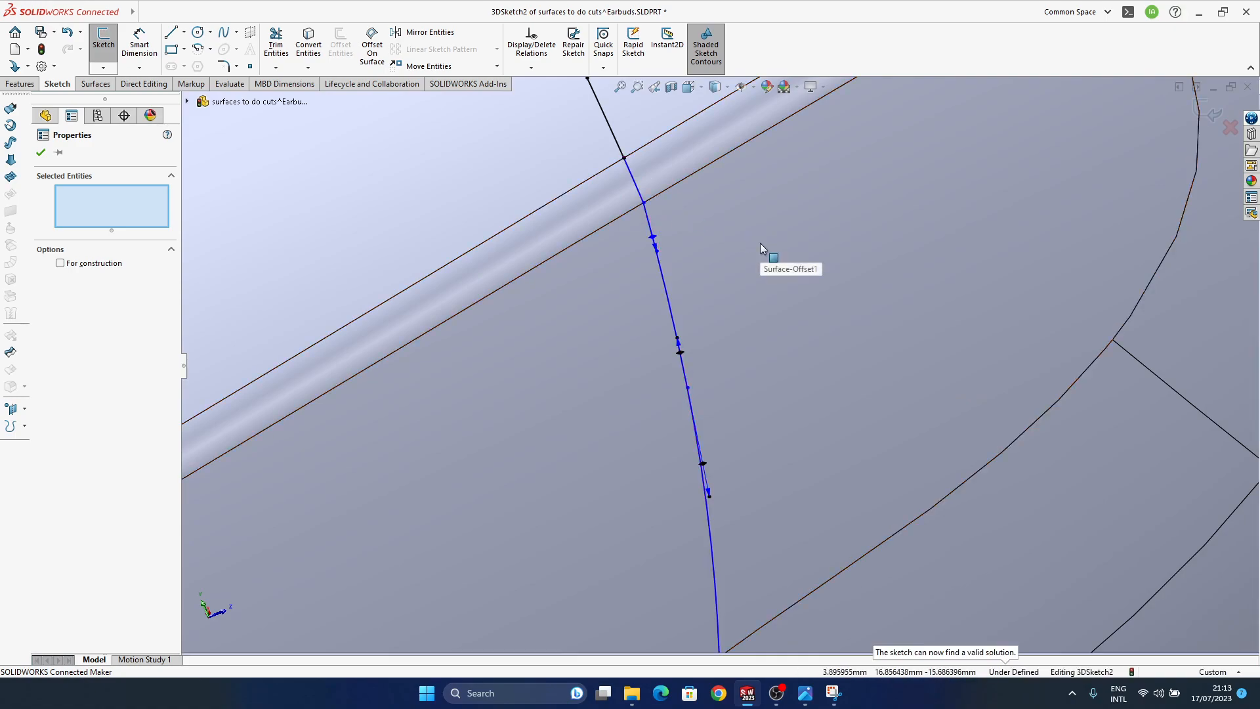
Retry the tangent relation between the far arm's fillet curve and the connecting spline, and remove it again.
scroll(680, 262, down, 3)
click(666, 308)
ctrl+click(655, 275)
click(693, 227)
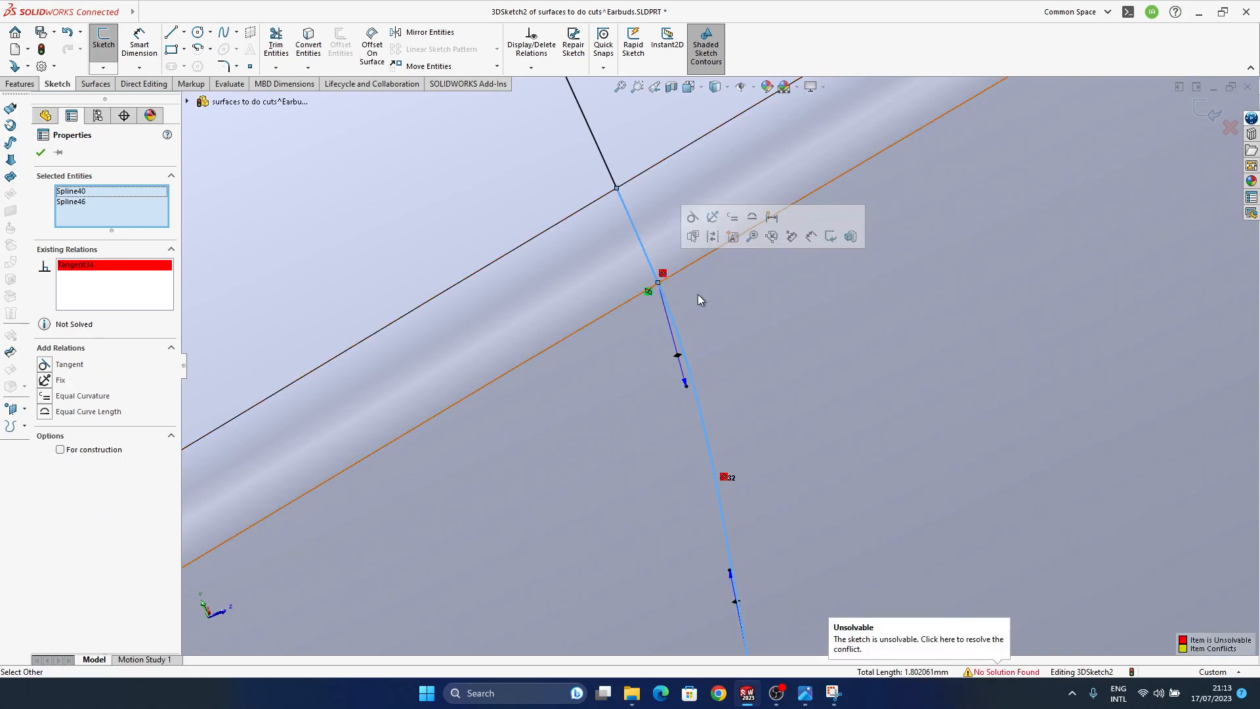
mouse_move(710, 403)
middle_down()
mouse_move(726, 386)
mouse_move(720, 318)
mouse_move(762, 444)
mouse_move(736, 381)
mouse_move(788, 427)
mouse_move(779, 484)
mouse_move(754, 411)
mouse_move(699, 437)
mouse_move(752, 394)
middle_up()
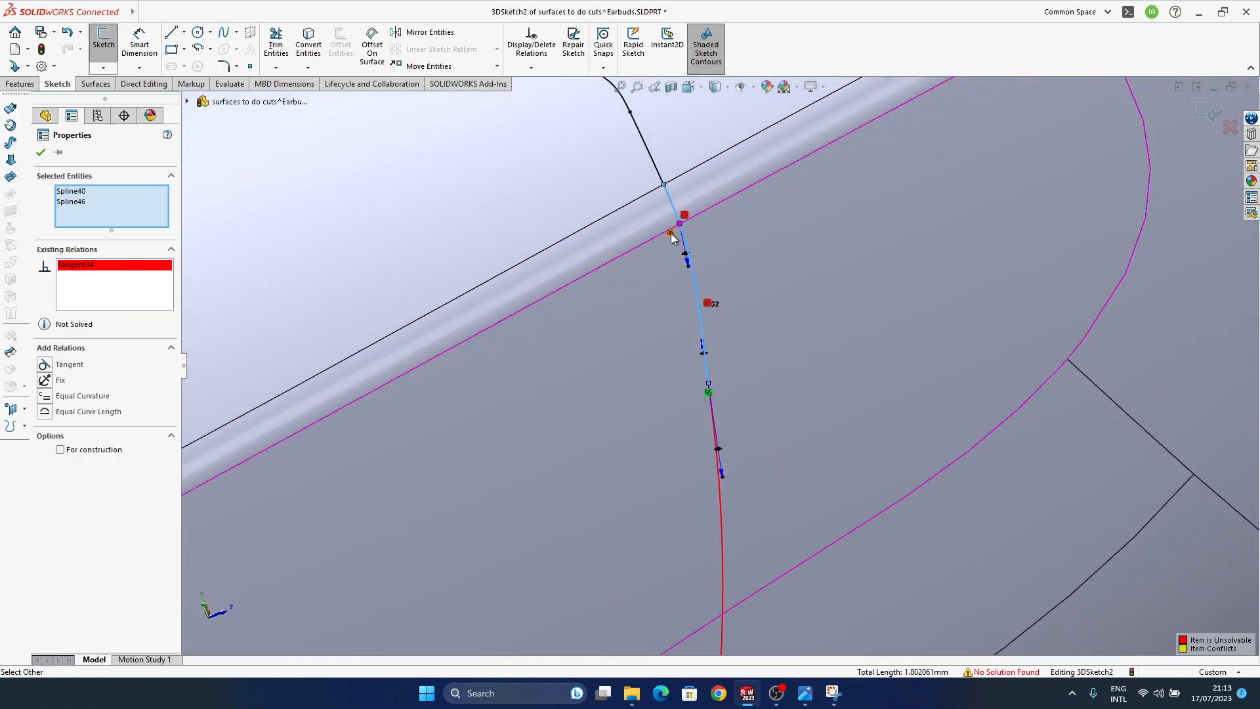
click(823, 441)
click(691, 227)
key(Delete)
Adjust the far connecting spline's upper tangent handle by hand to line it up with the arm's fillet curve, undoing the last change.
middle_drag(982, 413, 500, 369)
drag(716, 412, 715, 385)
middle_drag(715, 385, 718, 287)
drag(723, 286, 722, 292)
mouse_move(730, 336)
middle_down()
mouse_move(723, 353)
mouse_move(722, 298)
mouse_move(711, 357)
mouse_move(744, 348)
middle_up()
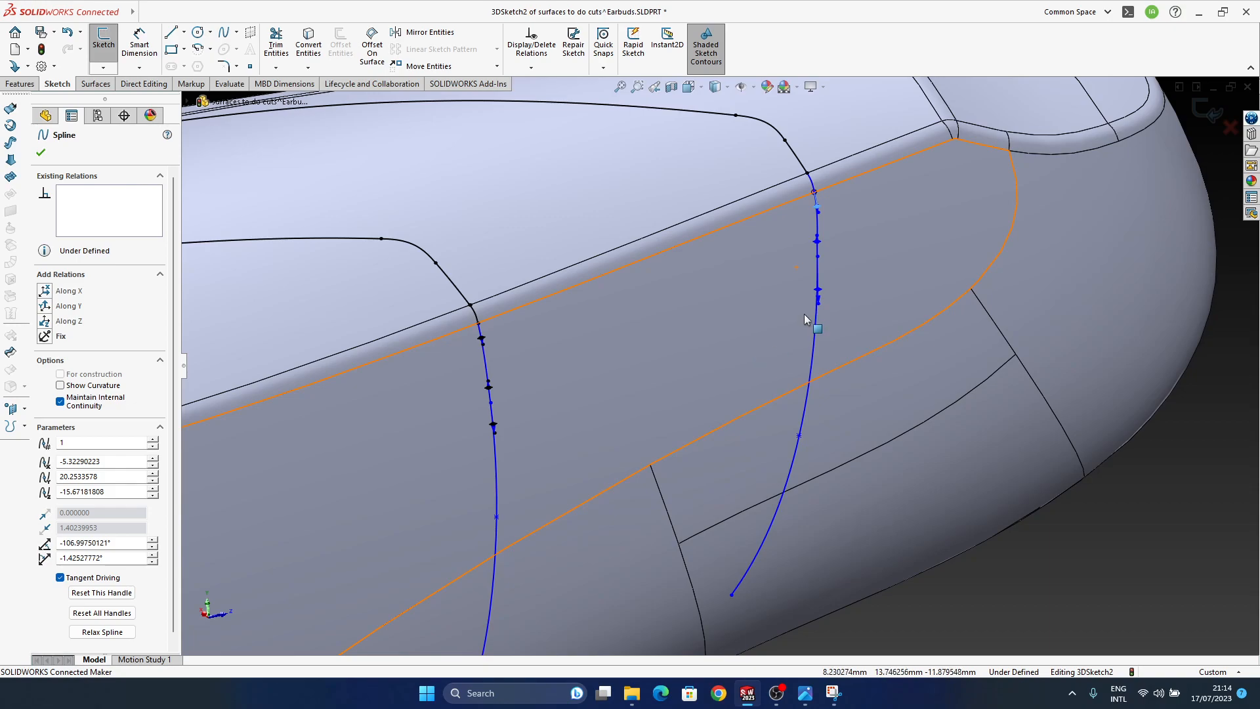
middle_drag(779, 371, 610, 440)
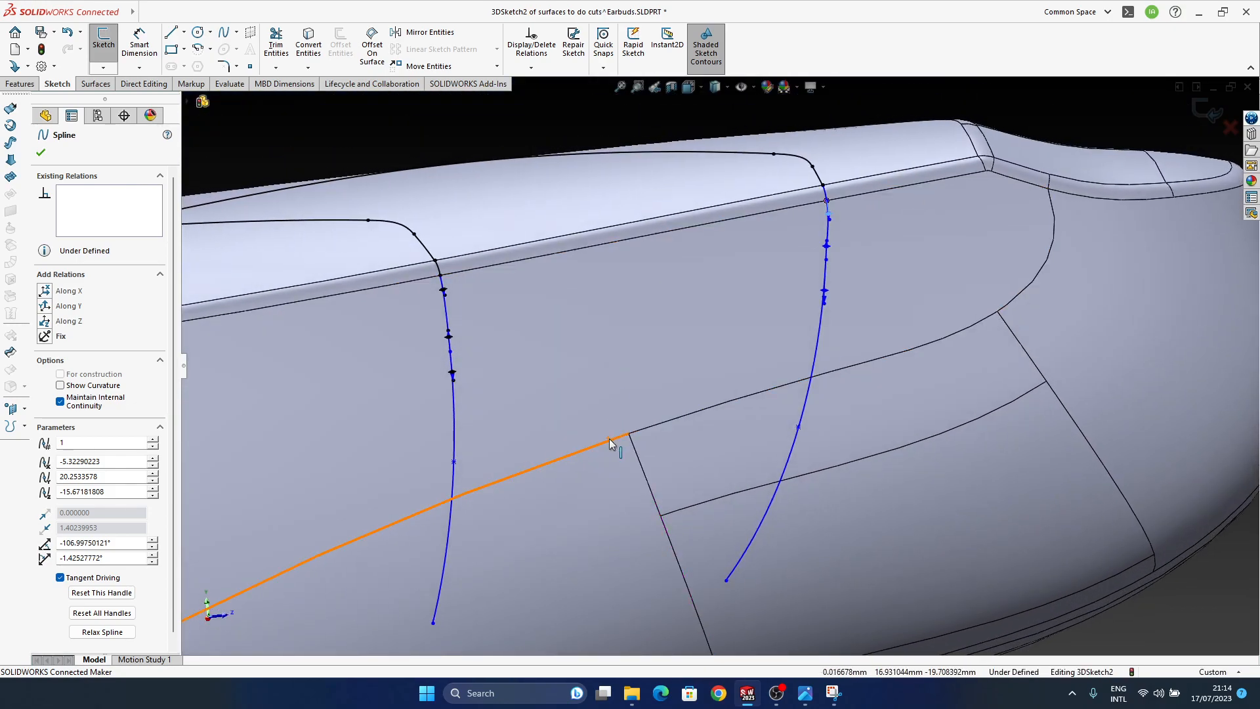
middle_drag(683, 287, 752, 380)
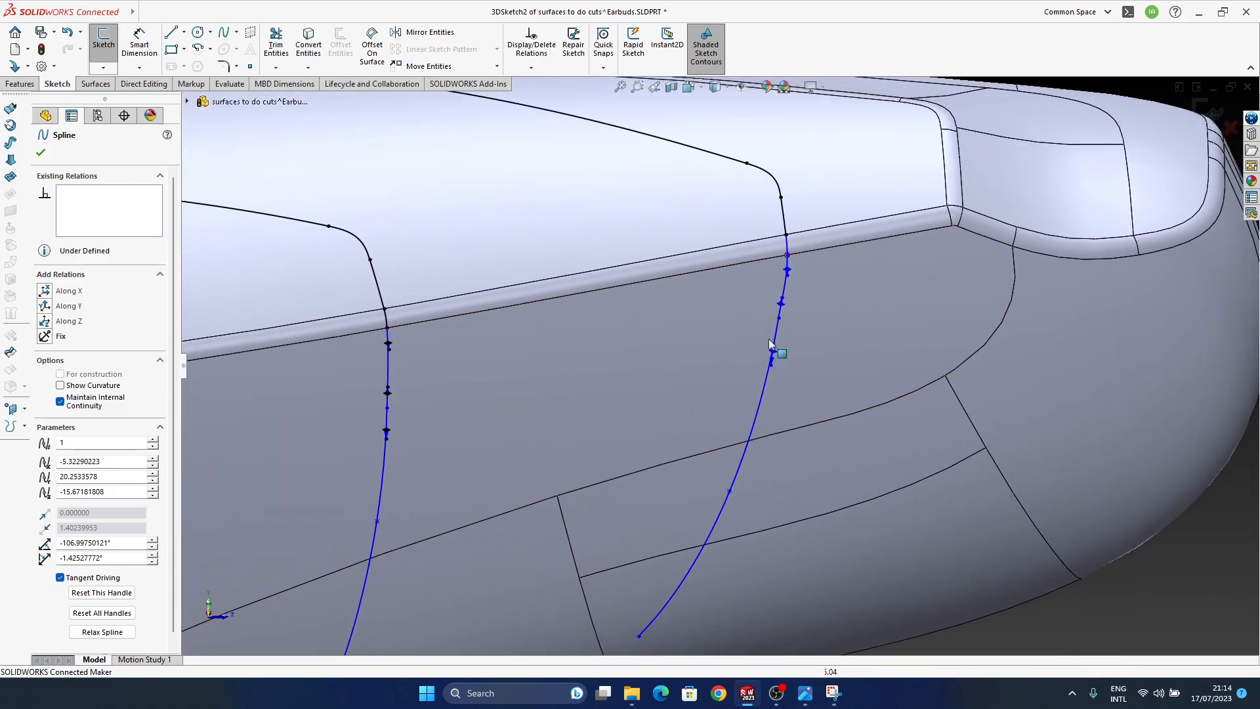
key(ctrl+z)
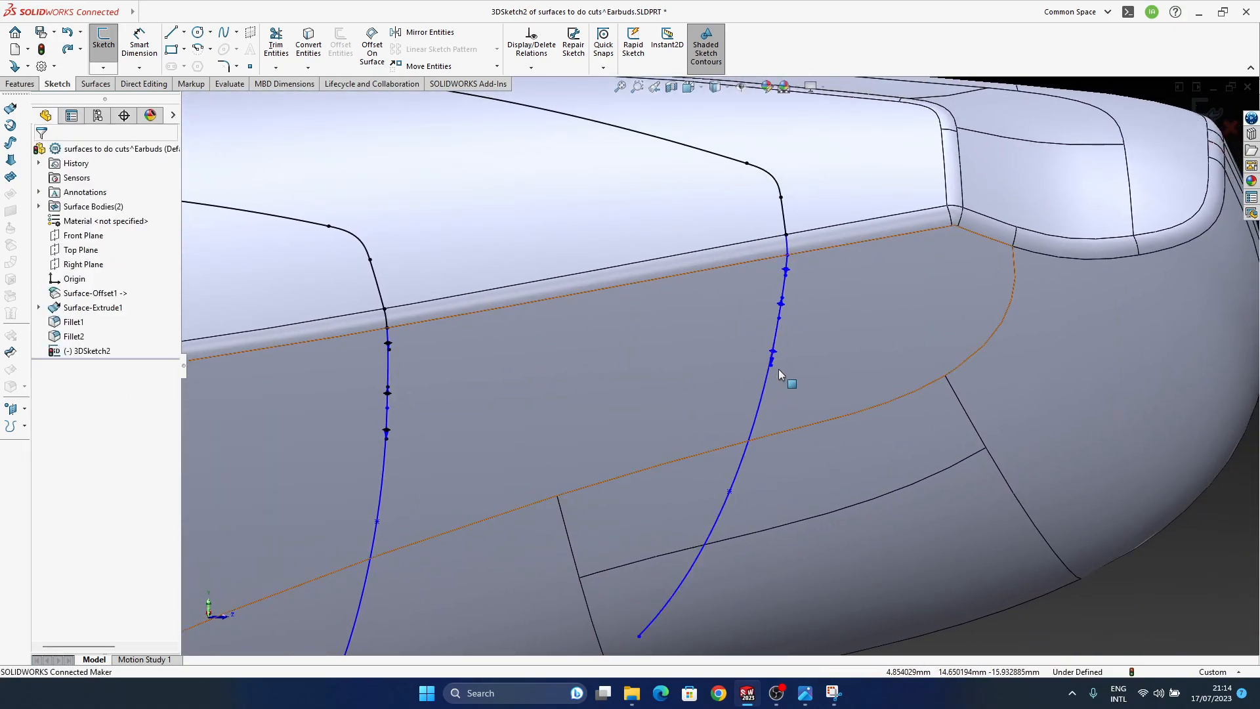
Remove the connecting splines between both arms' fillet curves and the surface splines on the side face.
click(785, 288)
key(Delete)
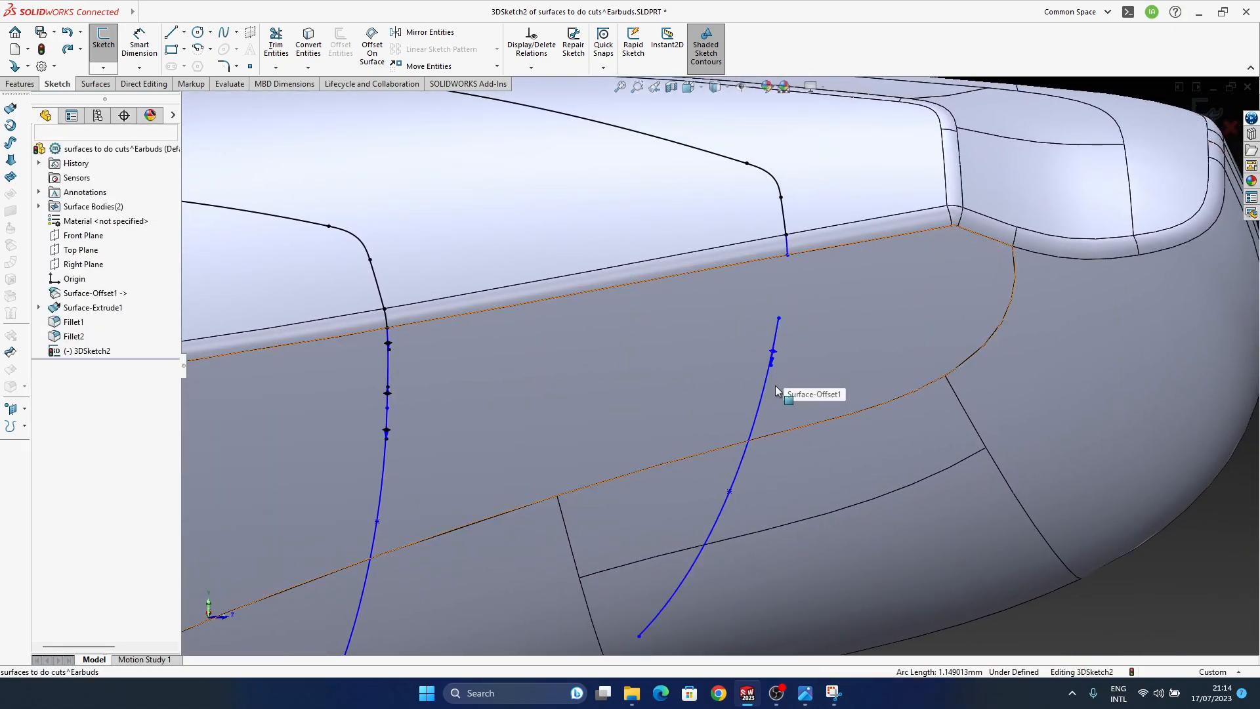
click(388, 366)
key(Delete)
middle_drag(529, 431, 760, 280)
key(ctrl+z)
key(ctrl+z)
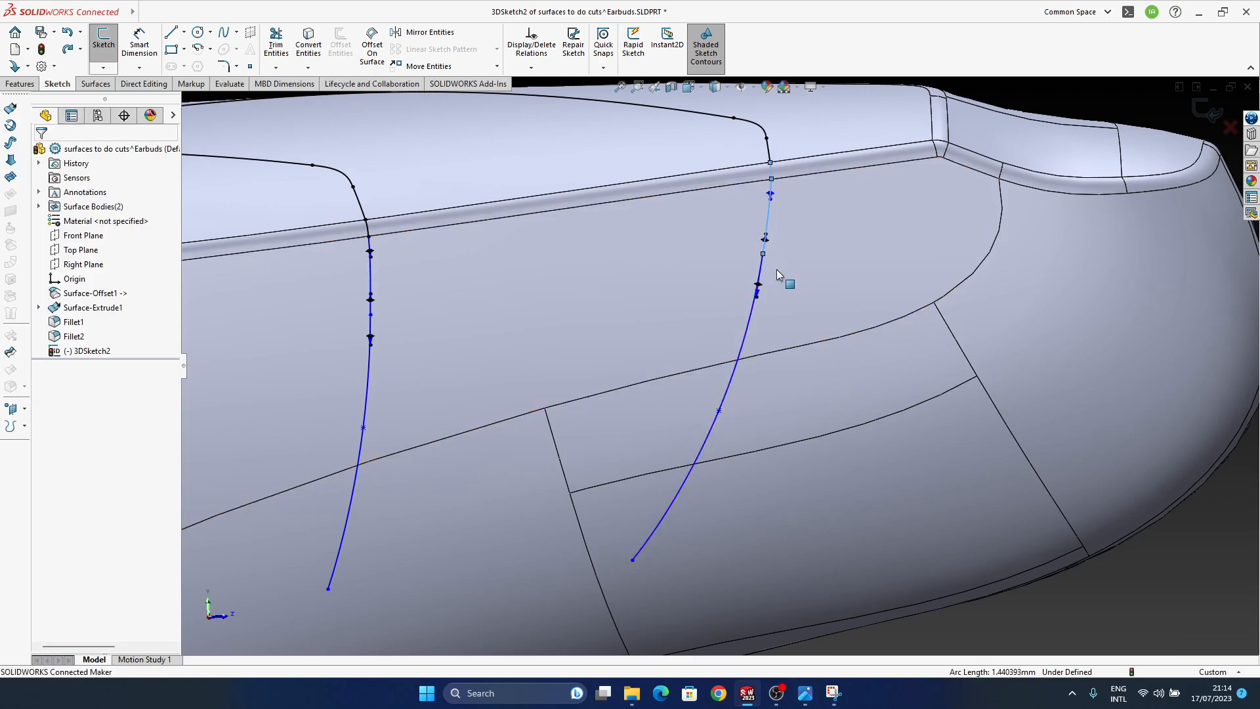
key(ctrl+z)
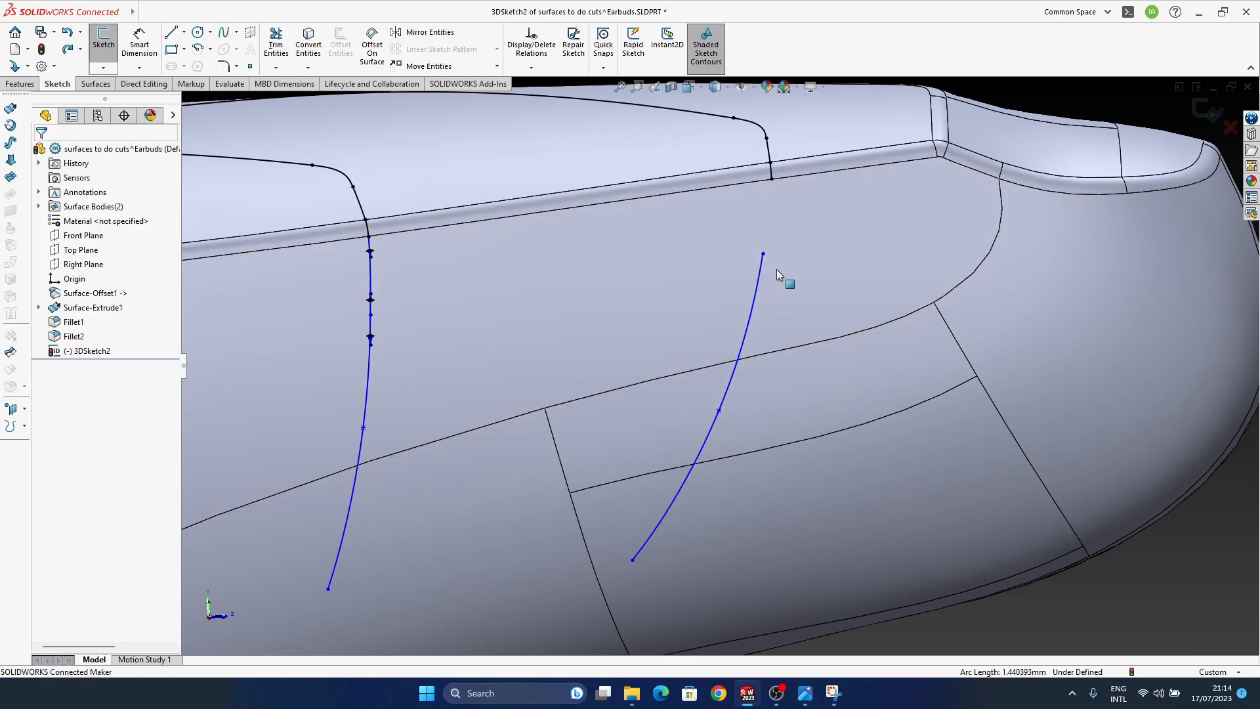
key(ctrl+z)
Draw a spline on the surface joining the lower ends of the two side splines, with one intermediate point.
mouse_move(679, 415)
middle_down()
mouse_move(703, 373)
mouse_move(738, 371)
mouse_move(681, 398)
mouse_move(656, 354)
mouse_move(678, 453)
mouse_move(601, 401)
mouse_move(630, 460)
middle_up()
scroll(630, 460, up, 5)
middle_drag(607, 388, 485, 367)
middle_drag(783, 512, 684, 488)
scroll(683, 488, down, 6)
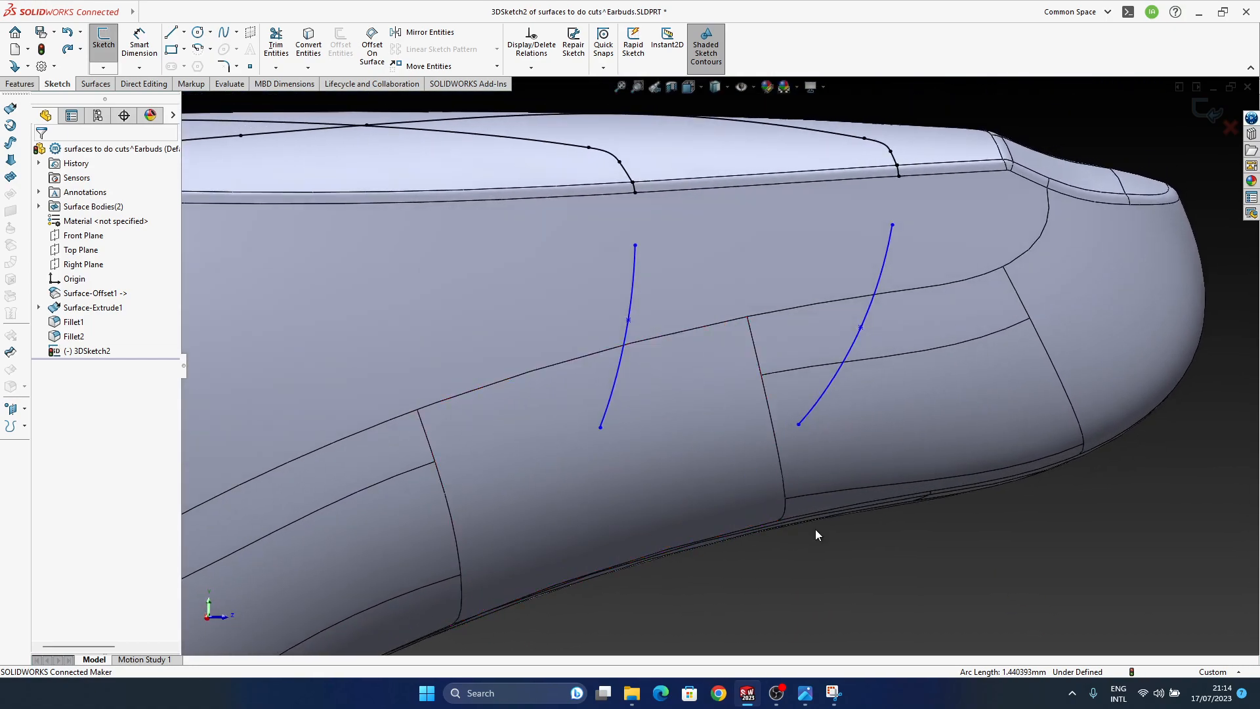
click(237, 34)
click(263, 79)
click(600, 428)
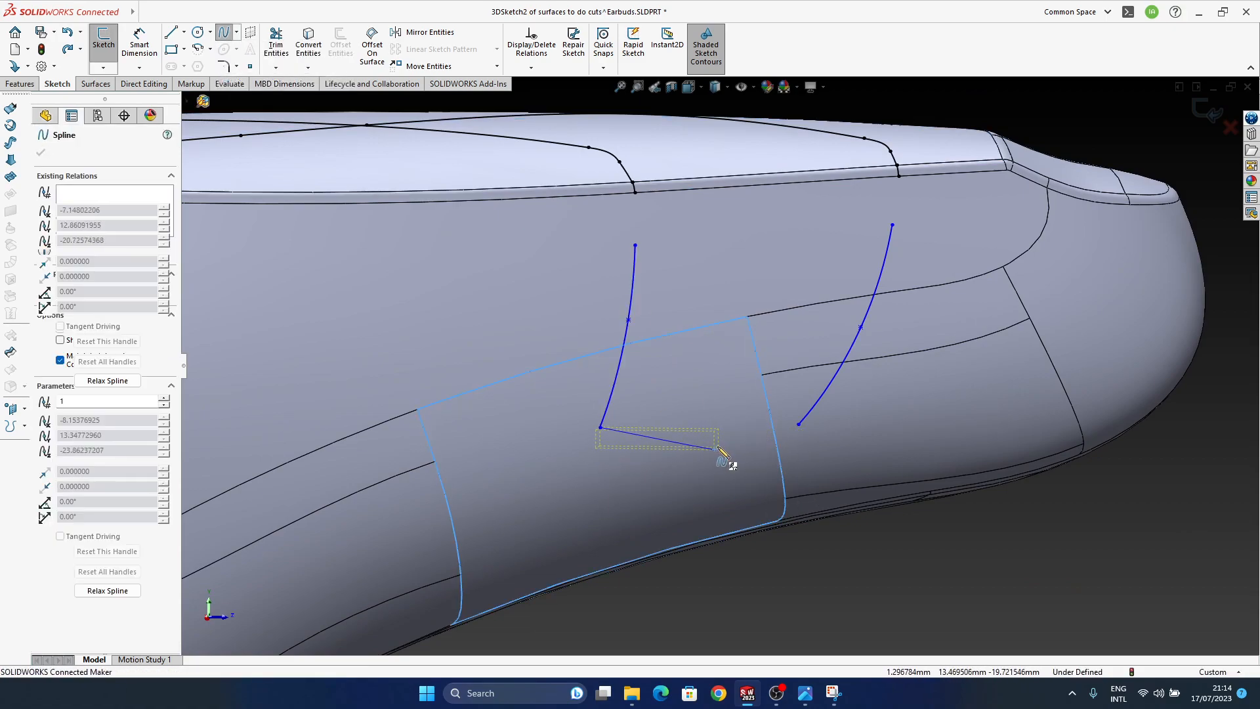
click(714, 440)
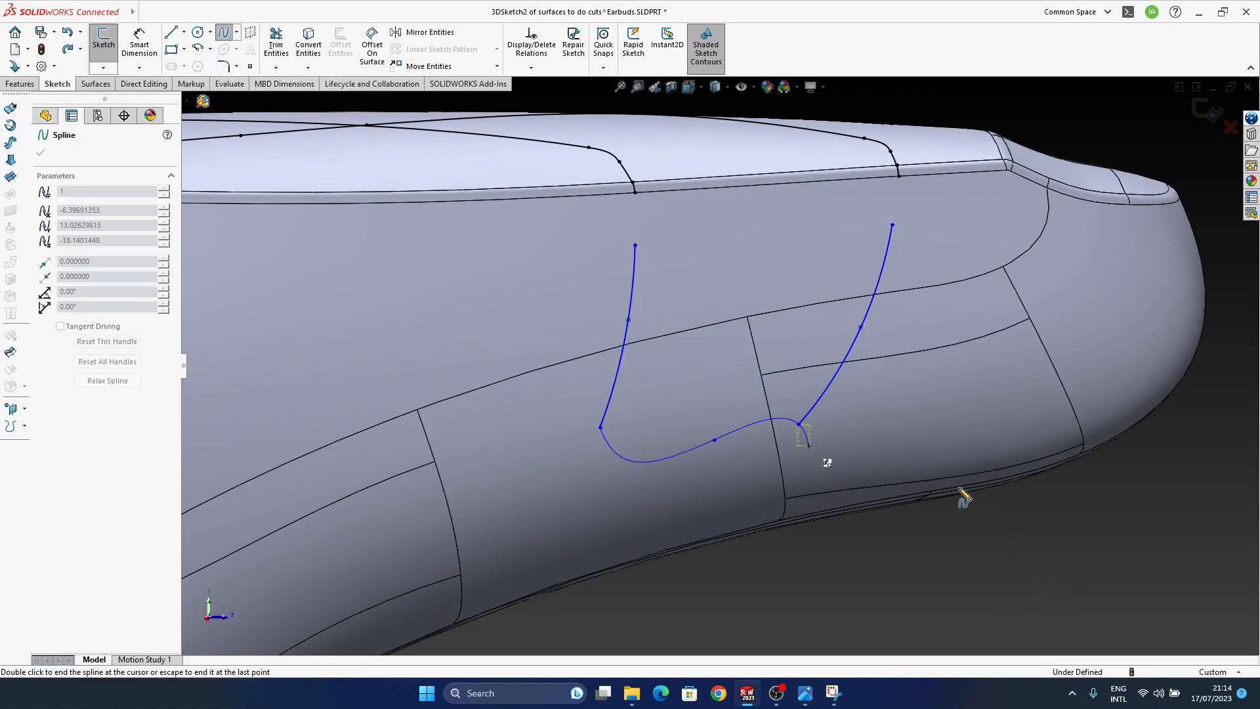
key(Escape)
Move the bottom spline's middle point slightly up to flatten the curve, and exit the 3D sketch.
mouse_move(715, 440)
mouse_down()
mouse_move(711, 413)
mouse_move(708, 433)
mouse_up()
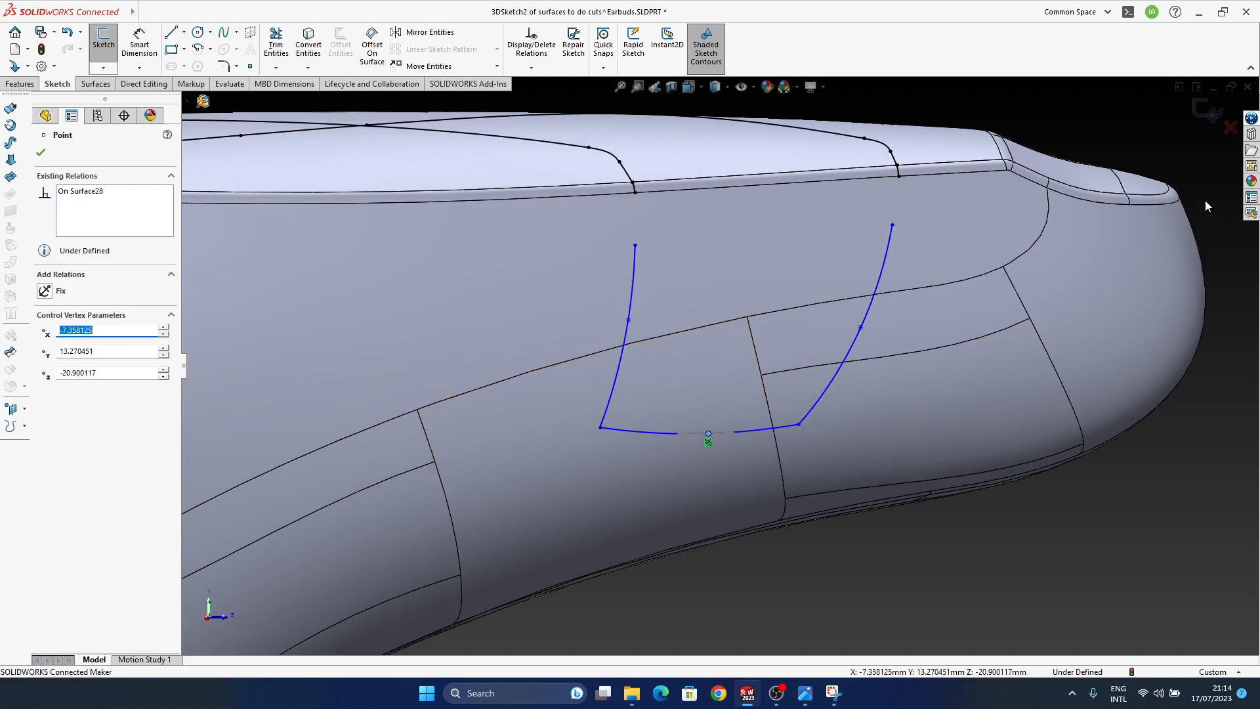
click(1092, 592)
middle_drag(869, 485, 762, 443)
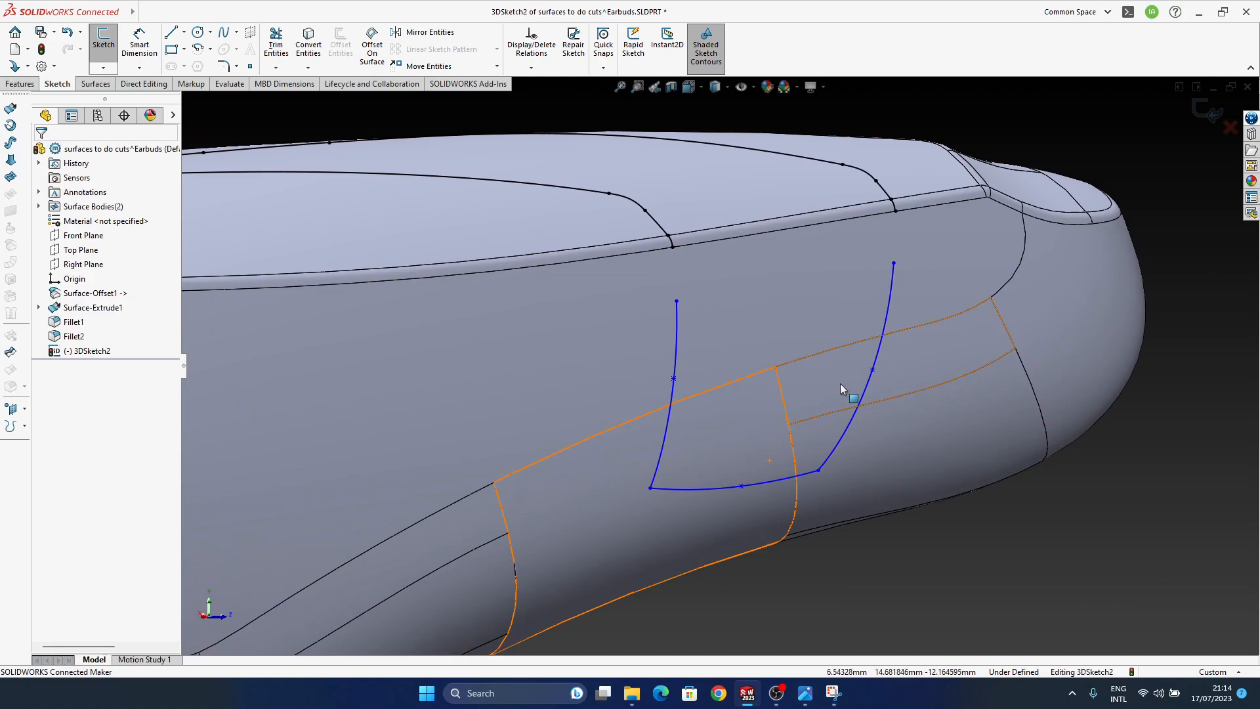
mouse_move(840, 504)
middle_down()
mouse_move(745, 374)
mouse_move(663, 337)
mouse_move(650, 388)
mouse_move(704, 425)
mouse_move(729, 259)
mouse_move(776, 233)
mouse_move(810, 365)
mouse_move(453, 433)
mouse_move(768, 510)
mouse_move(717, 460)
mouse_move(777, 379)
mouse_move(835, 427)
mouse_move(799, 402)
mouse_move(754, 422)
mouse_move(747, 397)
mouse_move(796, 368)
mouse_move(776, 398)
mouse_move(681, 428)
mouse_move(672, 455)
mouse_move(657, 437)
mouse_move(684, 438)
middle_up()
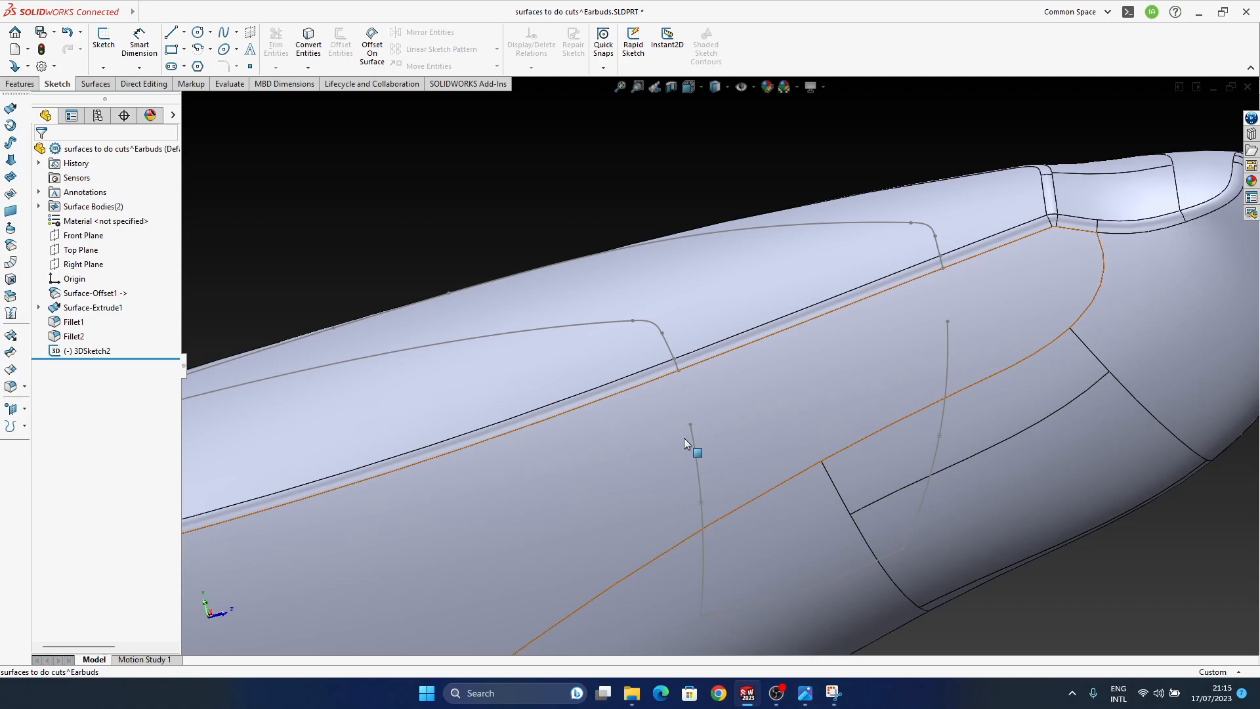
Copy the body's seven top faces crossed by the sketch curves as an offset surface at 0 mm.
ctrl+middle_drag(684, 438, 1020, 487)
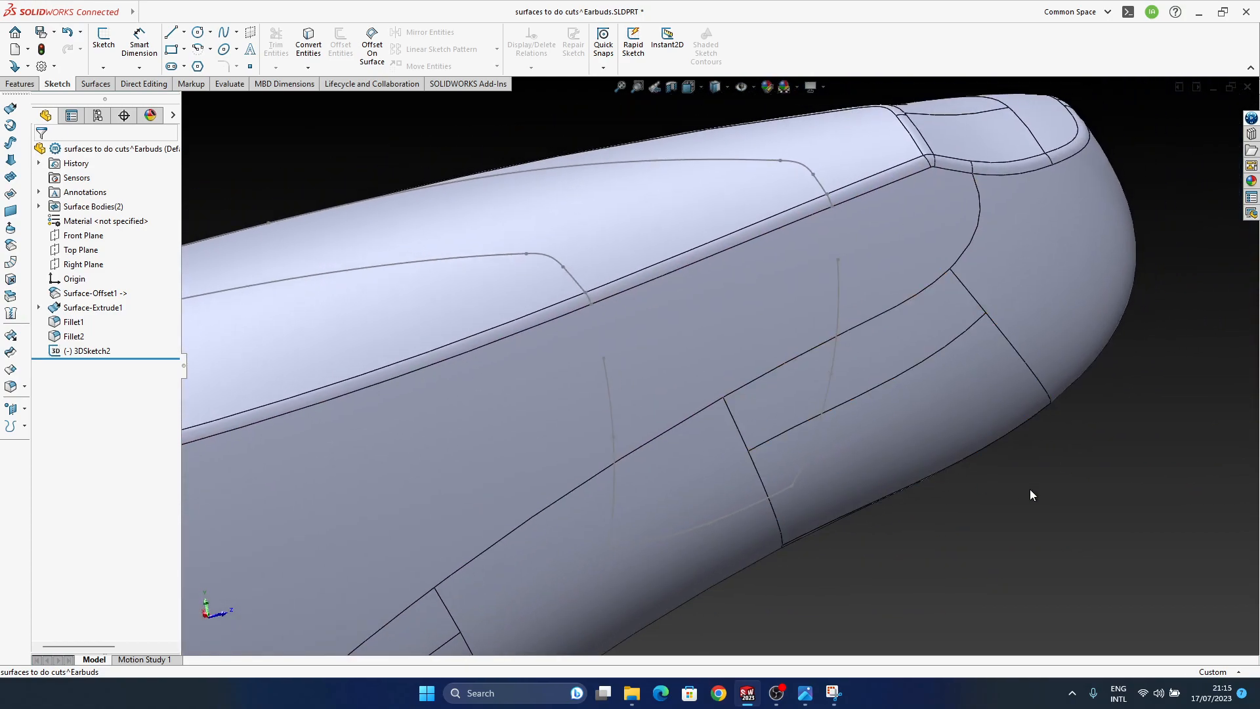
ctrl+middle_drag(636, 278, 682, 290)
click(486, 306)
middle_drag(604, 289, 572, 379)
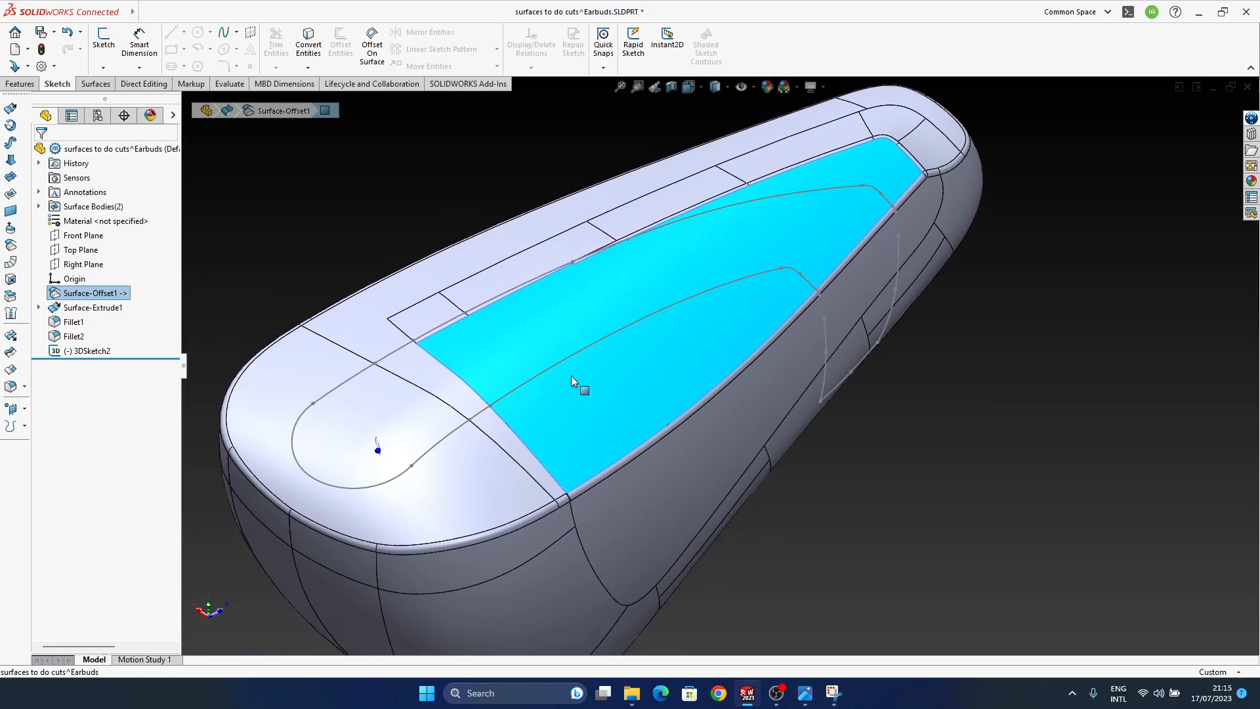
ctrl+click(451, 391)
ctrl+click(487, 443)
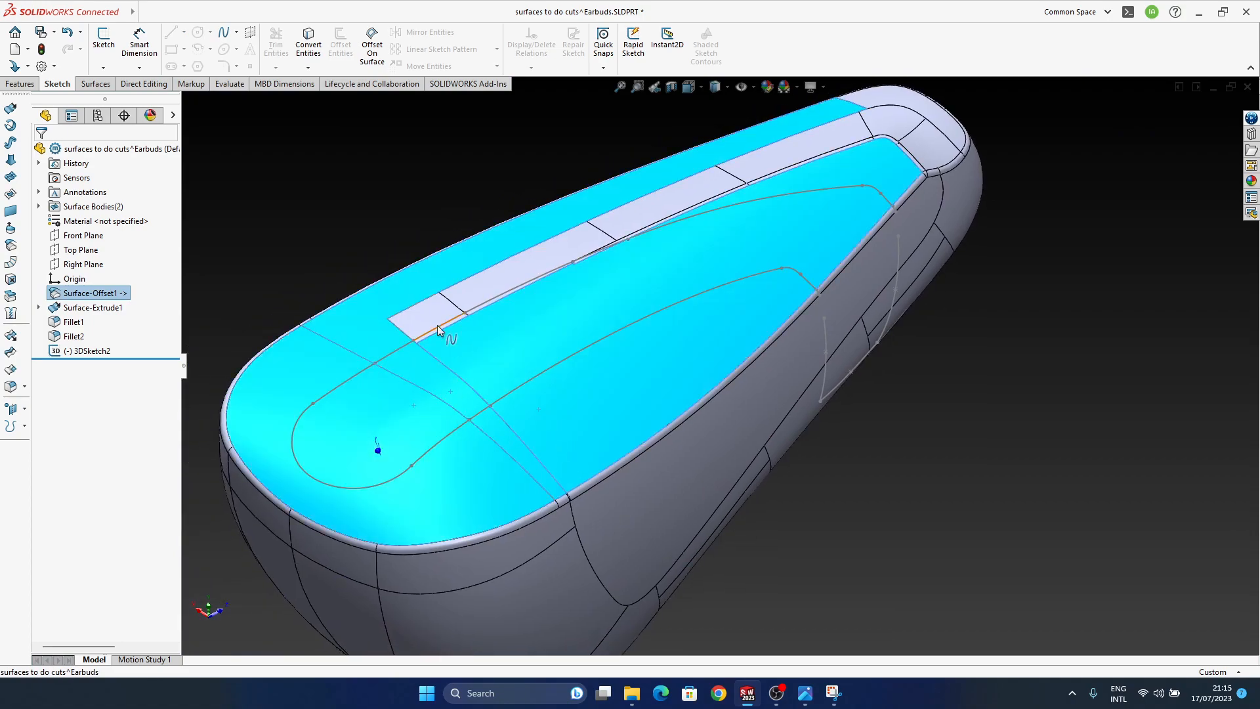
scroll(445, 326, down, 5)
middle_drag(534, 372, 731, 304)
scroll(876, 233, up, 5)
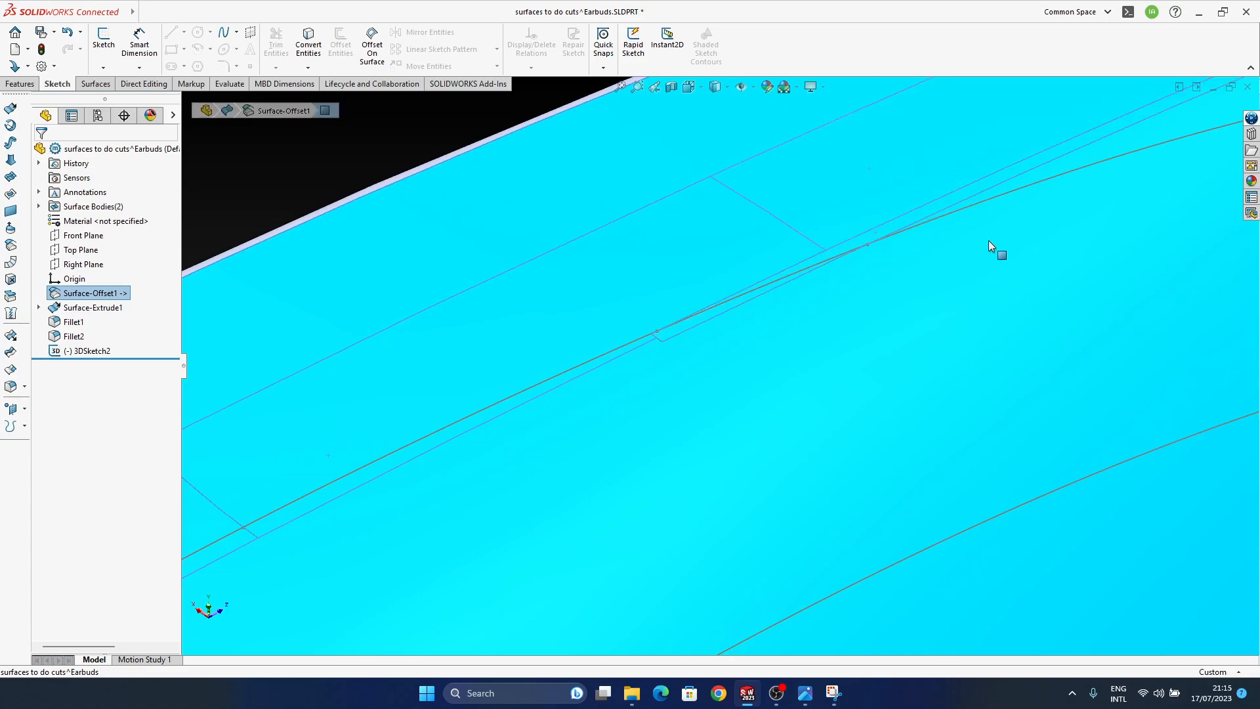
ctrl+middle_drag(1070, 230, 812, 312)
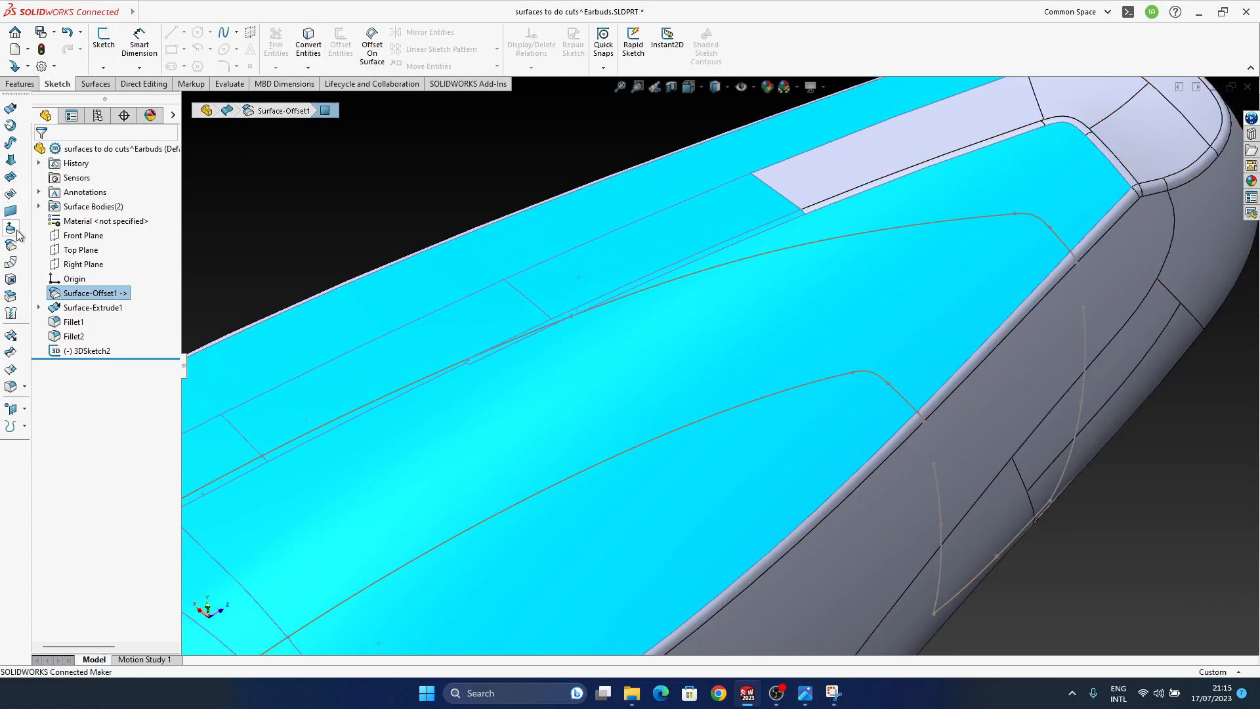
click(11, 263)
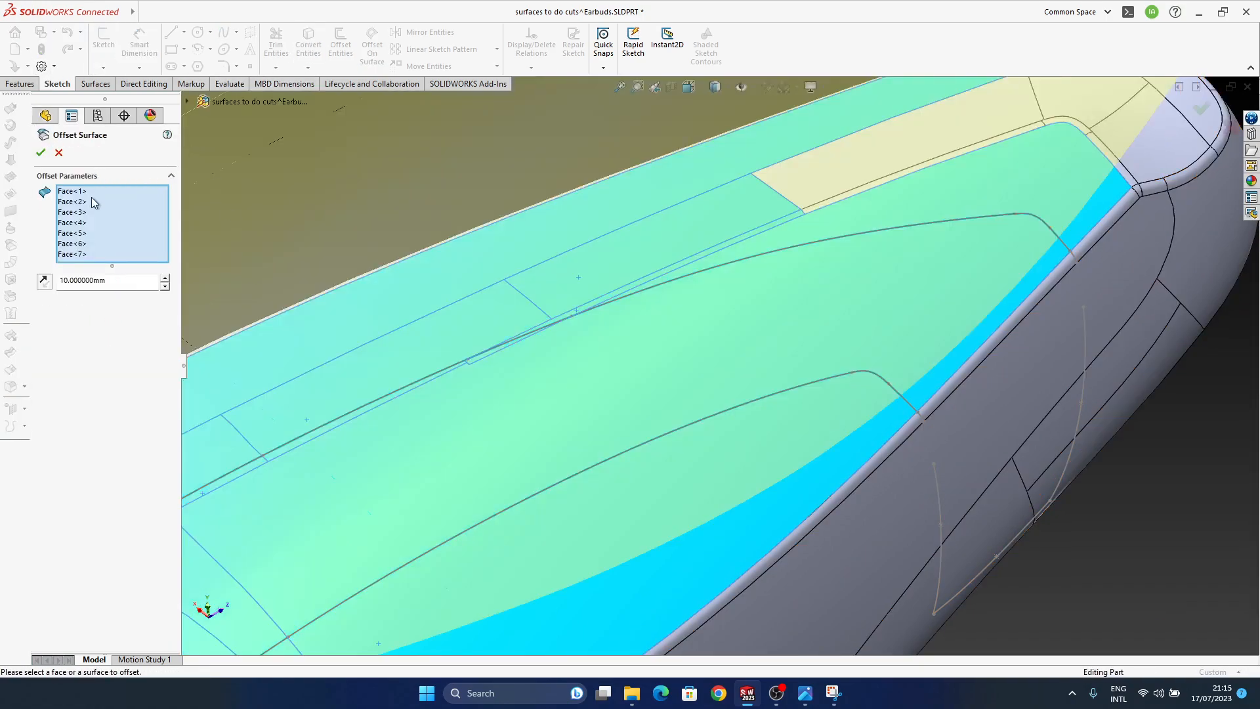
key(Home)
key(Delete)
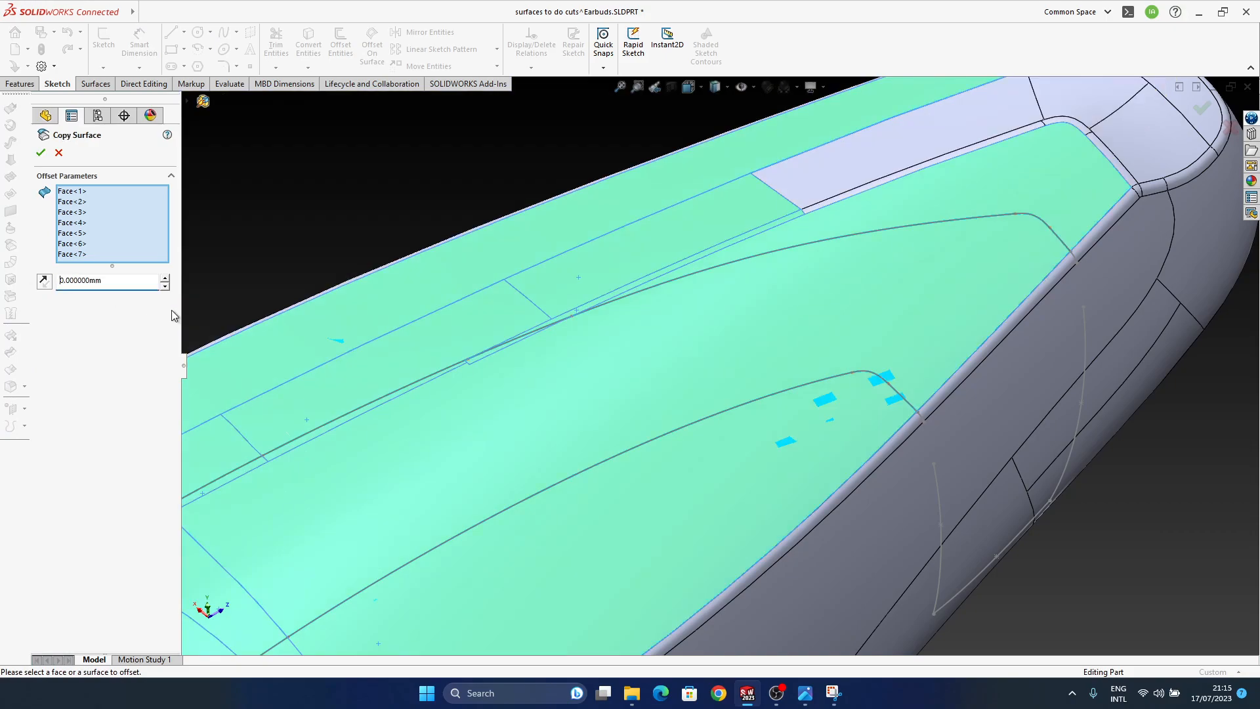
click(40, 152)
key(f)
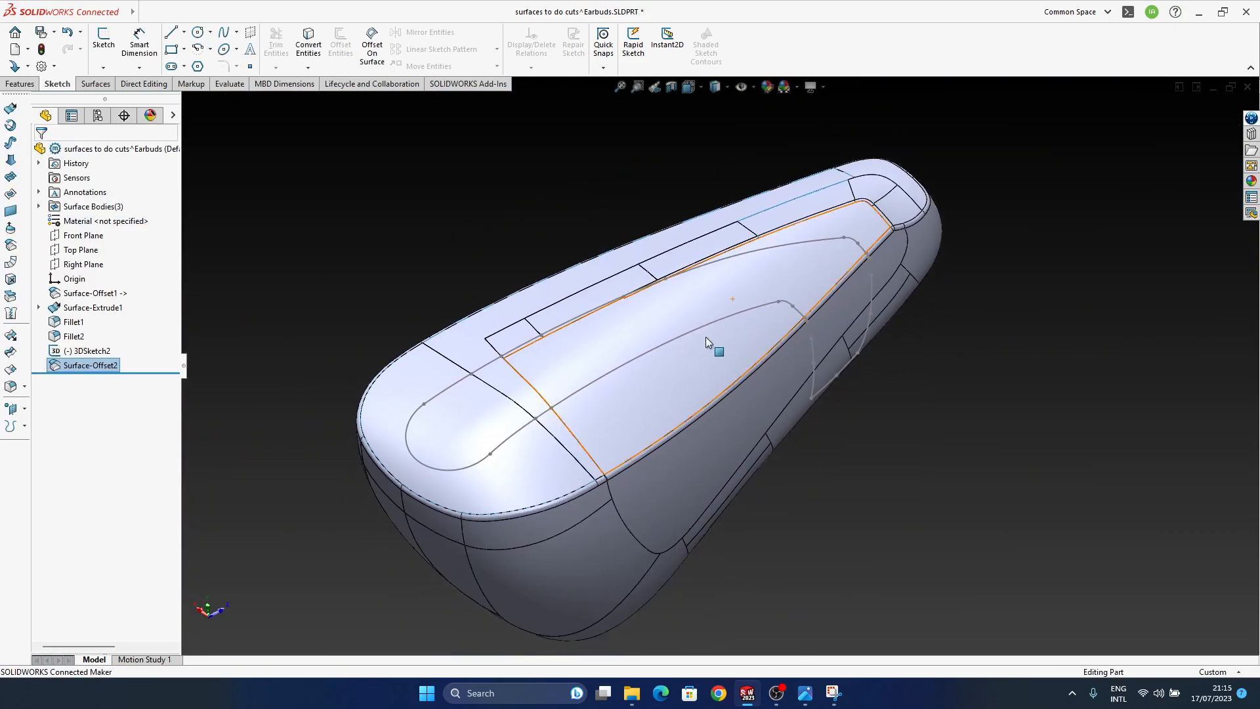
Copy the four side faces around the U-shaped side curves as a second offset surface at 0 mm.
middle_drag(717, 484, 755, 420)
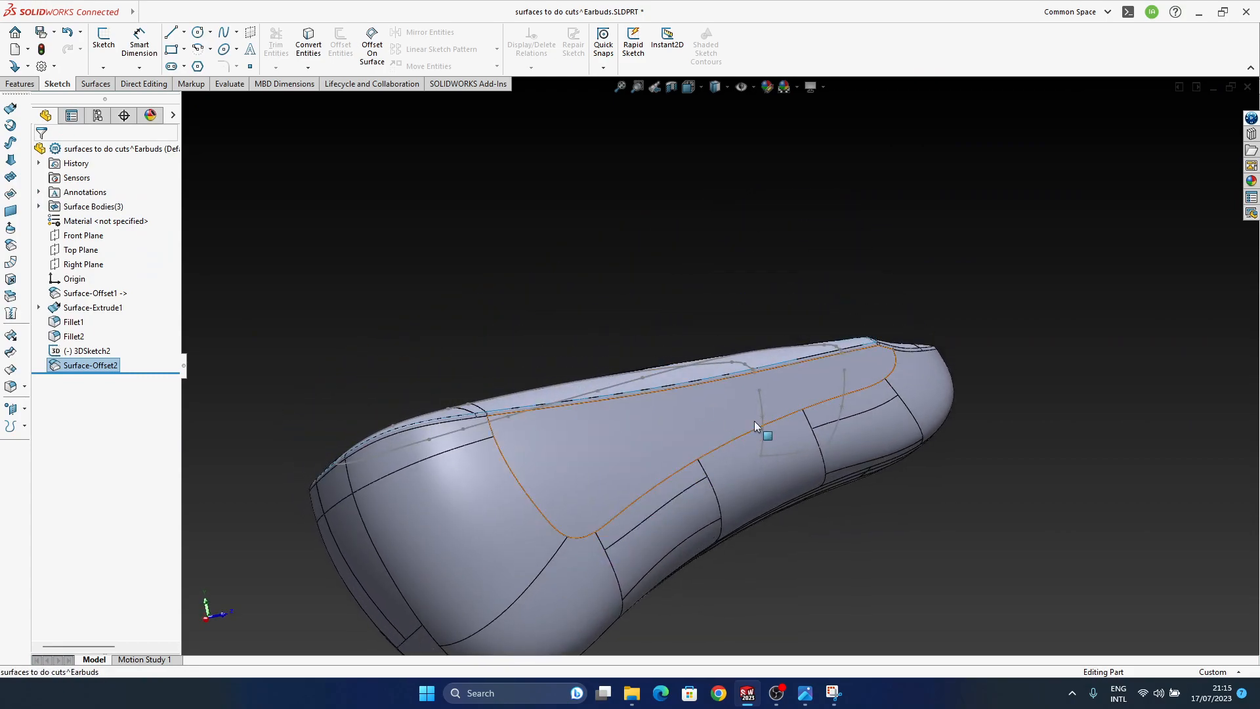
click(793, 448)
scroll(821, 450, down, 3)
ctrl+click(750, 462)
ctrl+click(863, 403)
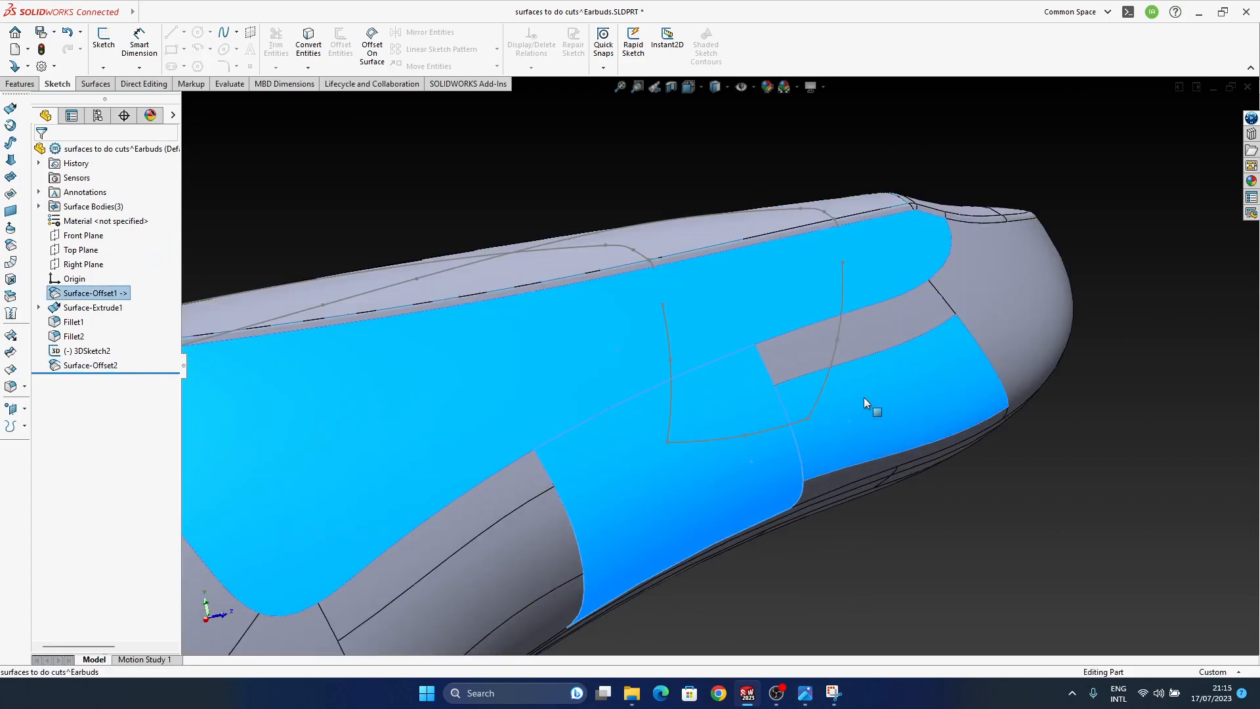
middle_drag(921, 460, 365, 352)
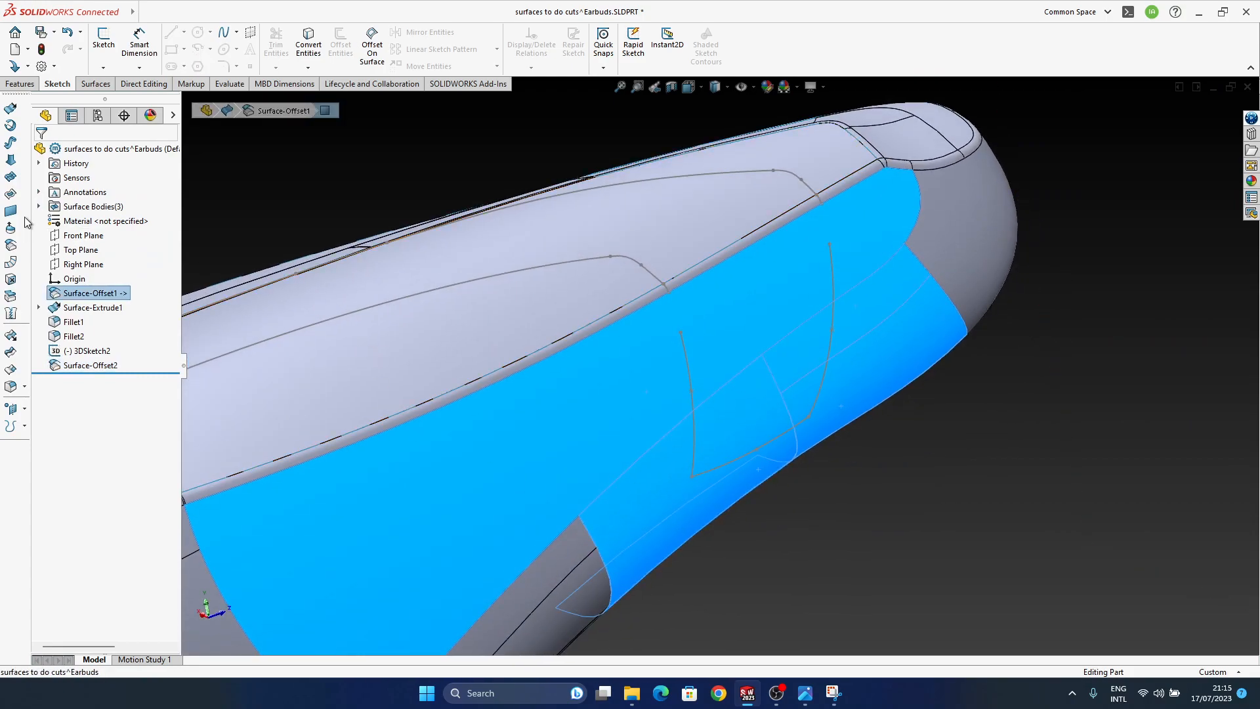
click(10, 246)
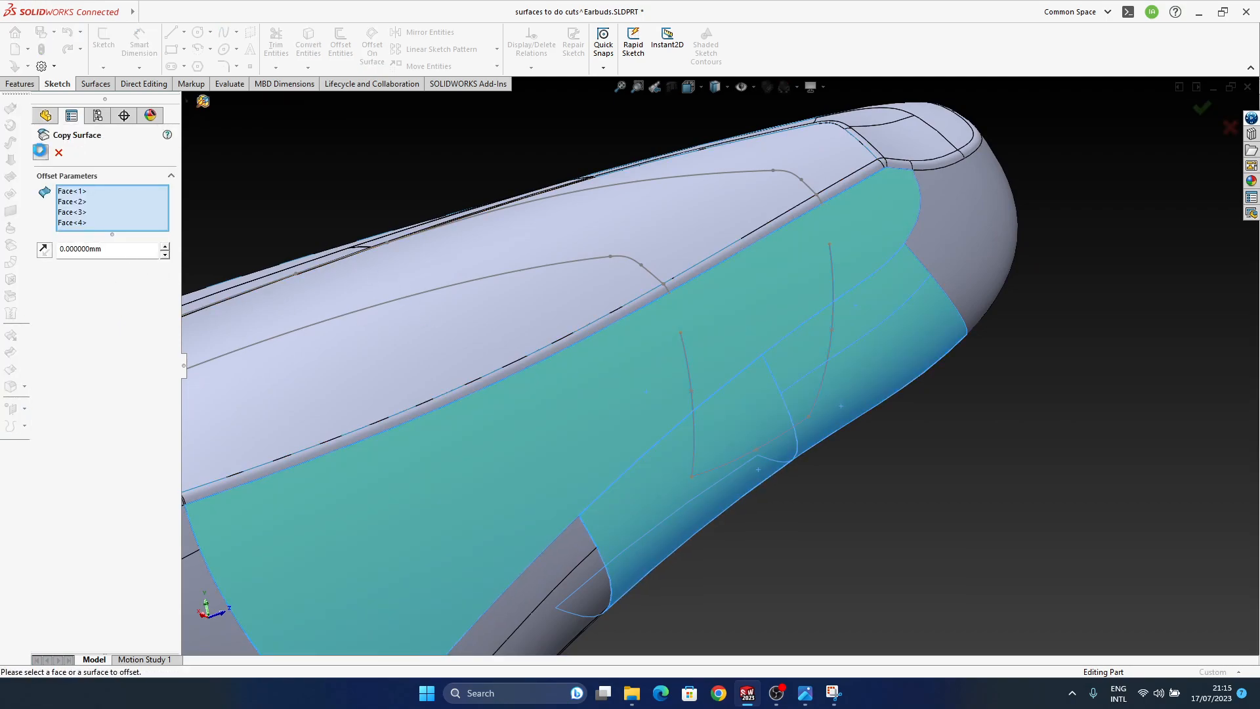
click(41, 153)
Hide the original earbud surface body so only the copied top and side surfaces are displayed.
middle_drag(445, 354, 473, 498)
click(424, 502)
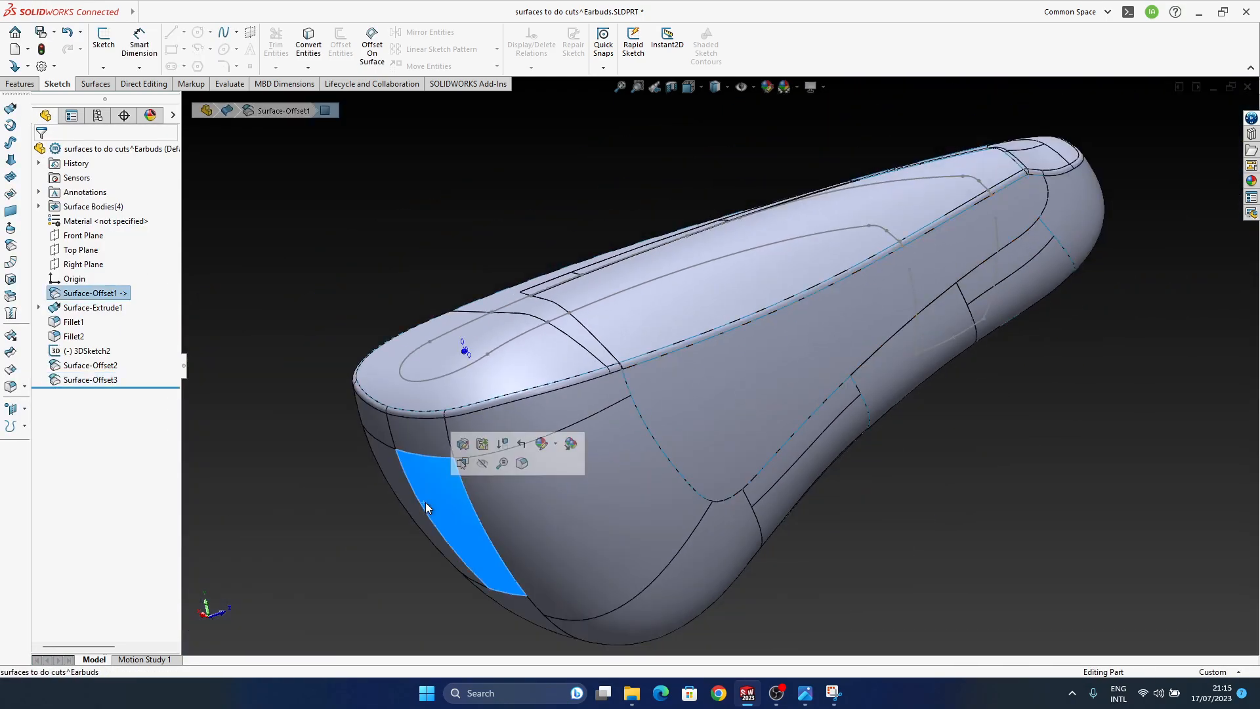
click(482, 464)
Trim the copied top surface with 3DSketch2, removing the region outside the closed arm outline.
middle_drag(922, 351, 845, 411)
scroll(754, 376, down, 5)
scroll(703, 355, up, 5)
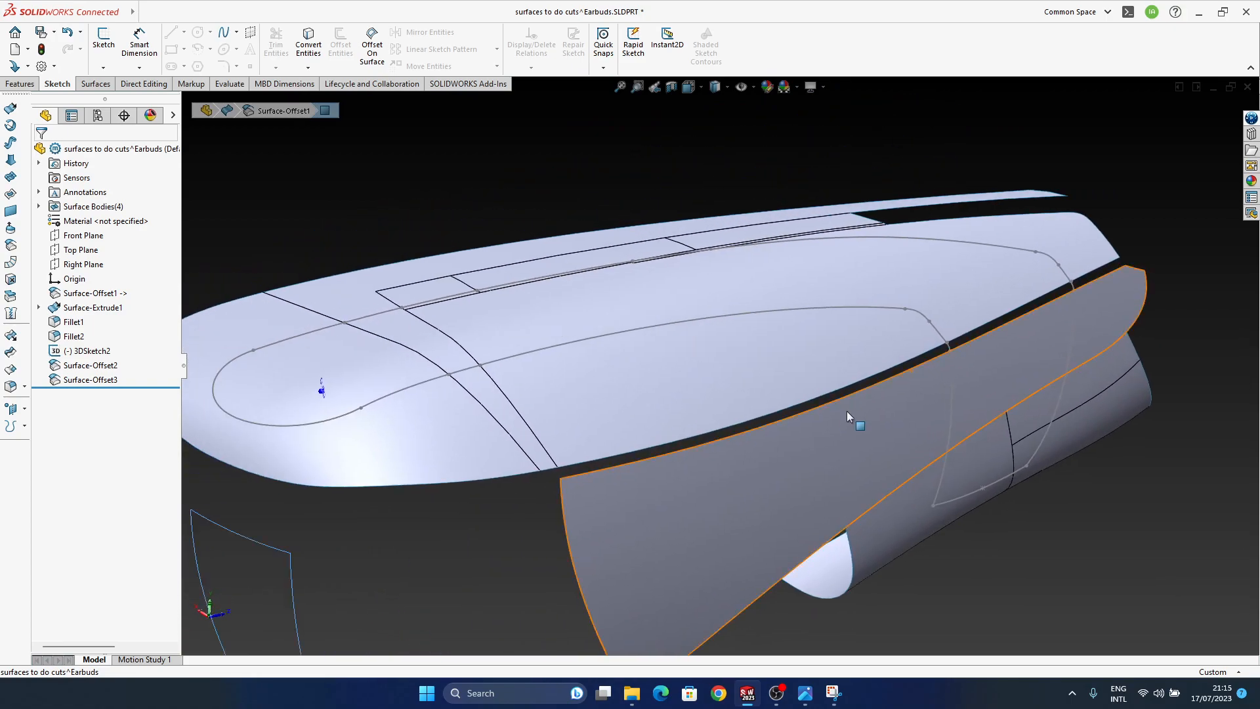
middle_drag(579, 385, 1035, 456)
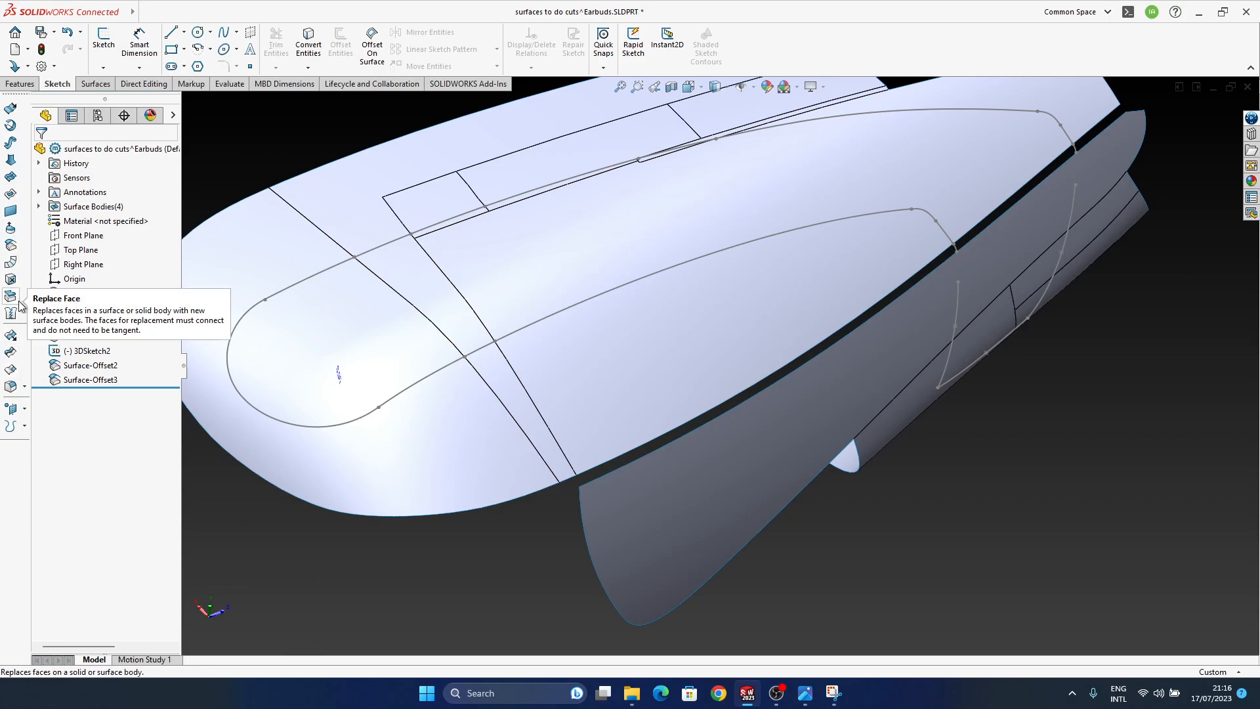
click(11, 335)
click(545, 320)
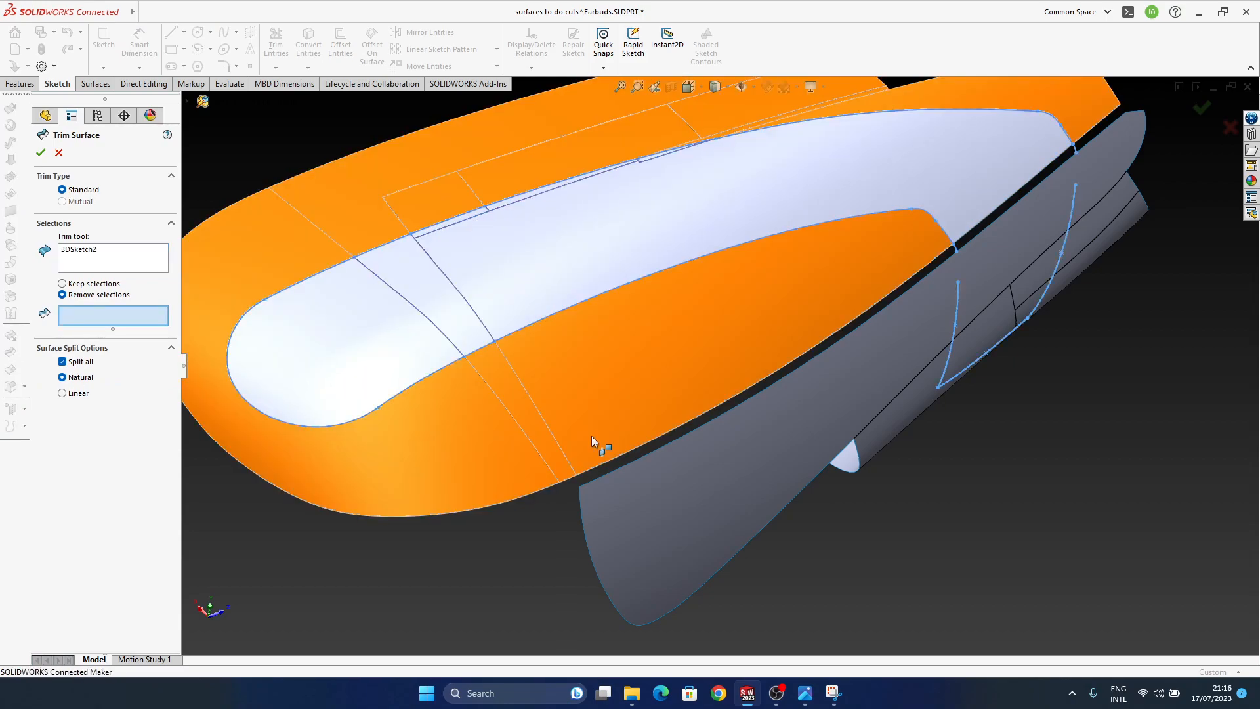
middle_drag(626, 380, 698, 354)
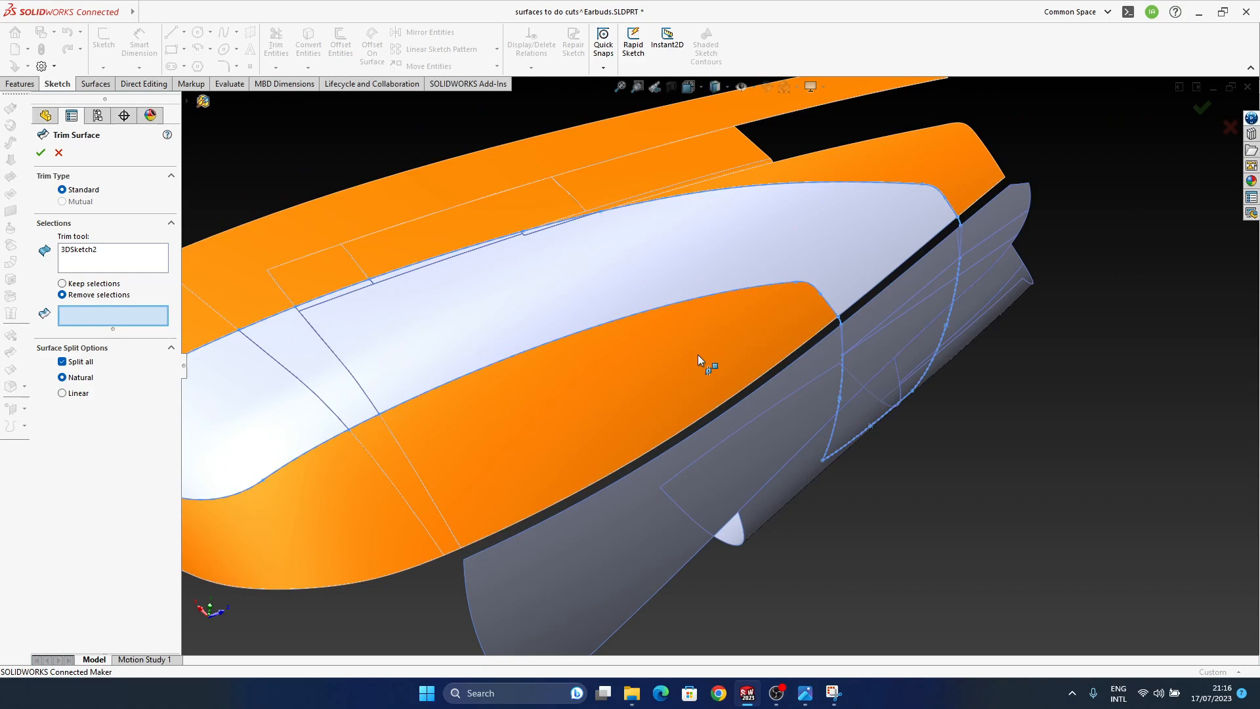
click(695, 355)
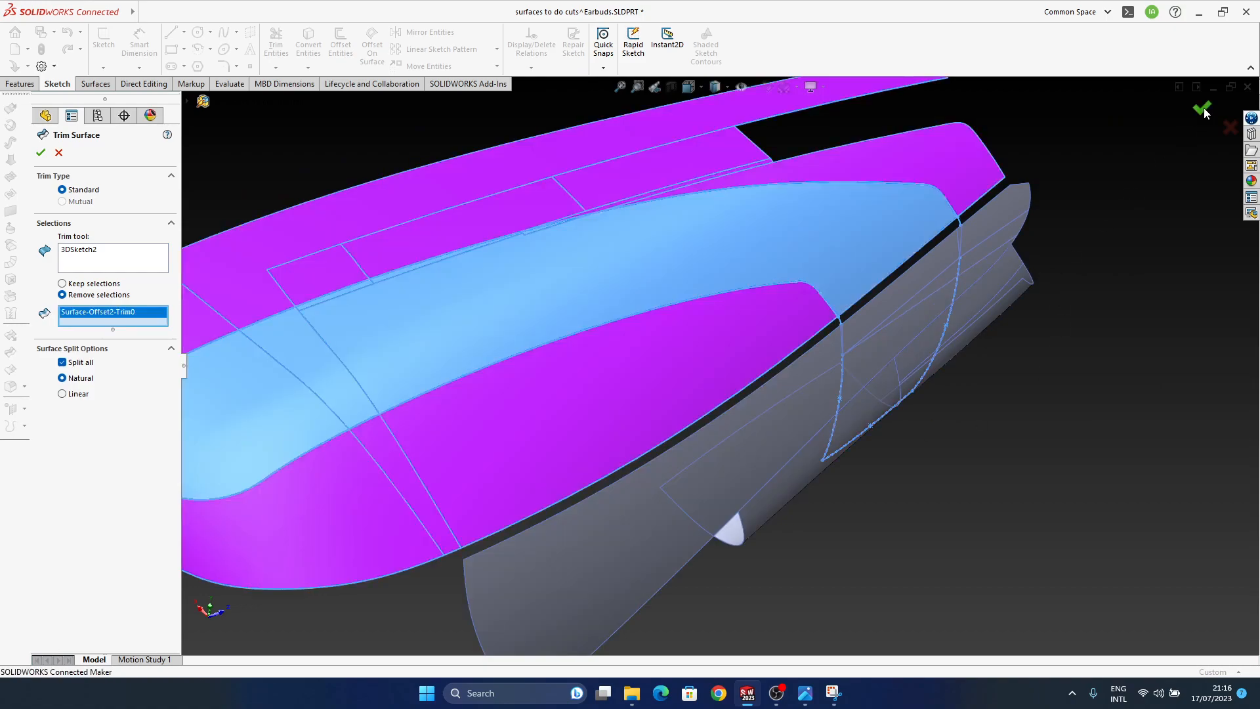
click(1203, 109)
Expand the trim feature and make its absorbed 3DSketch2 visible.
middle_drag(856, 369, 814, 319)
middle_drag(973, 137, 1124, 358)
click(1150, 317)
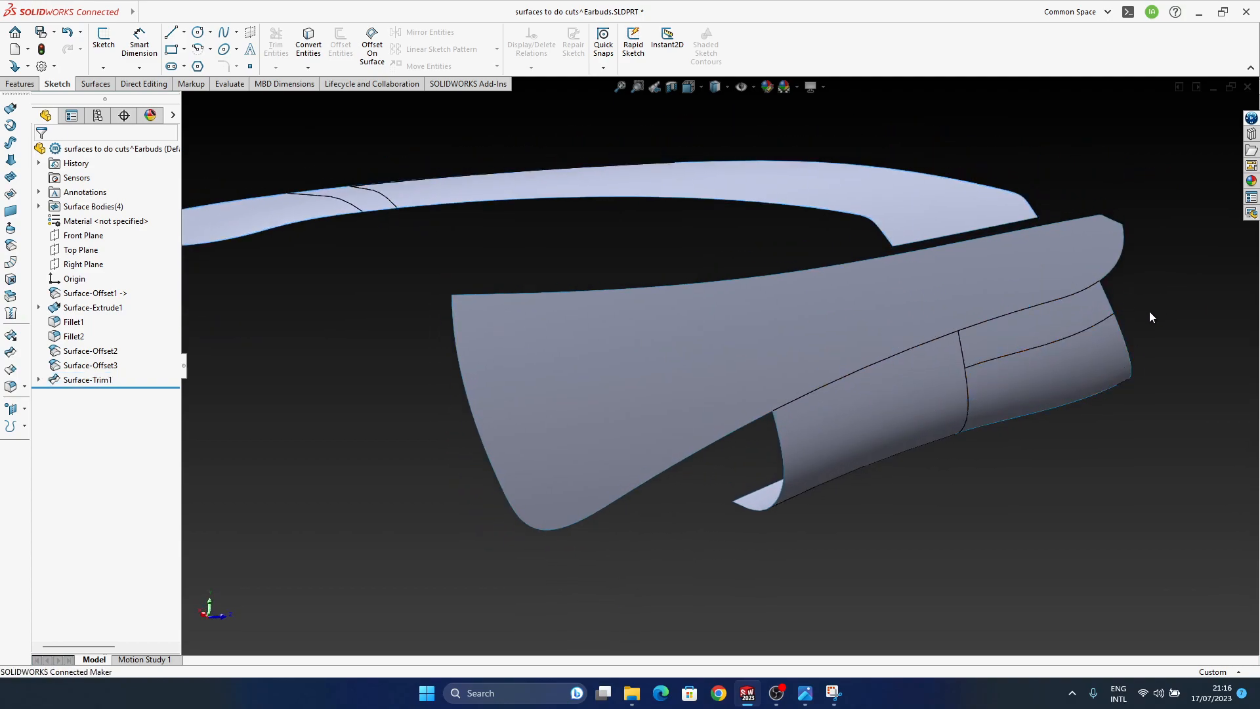
click(38, 379)
click(101, 397)
click(114, 379)
ctrl+middle_drag(931, 434, 854, 433)
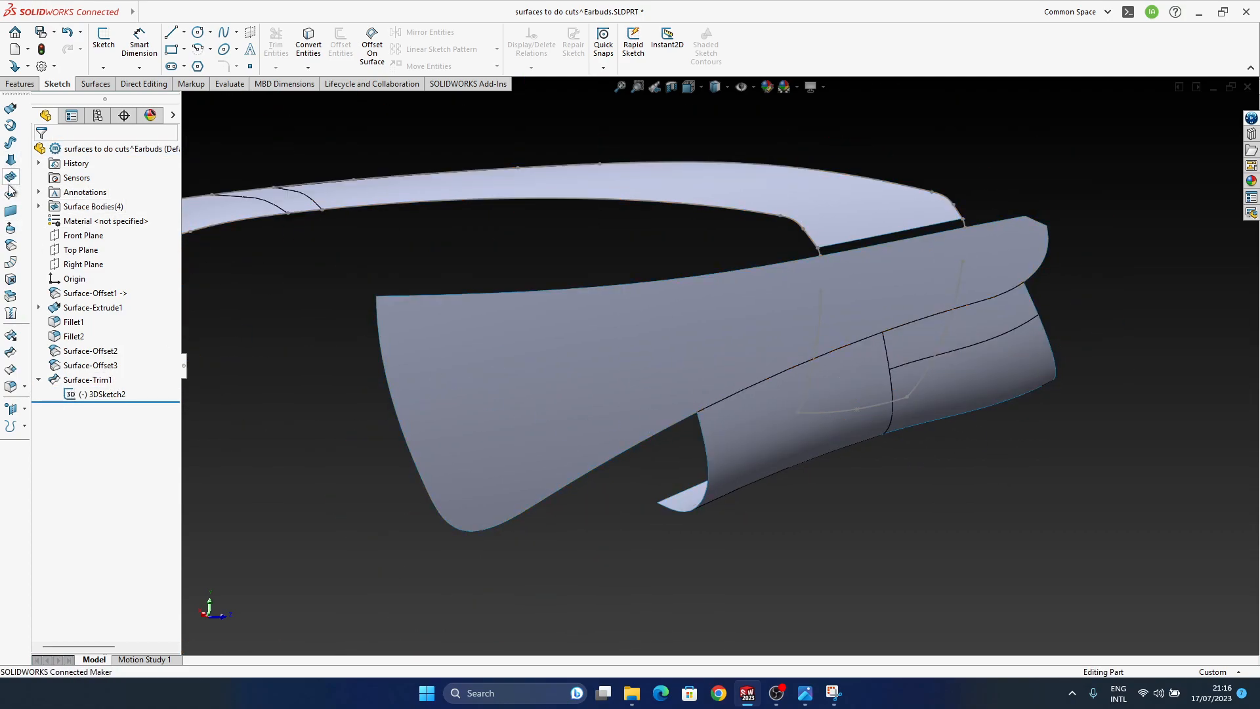
middle_drag(814, 387, 927, 384)
middle_drag(751, 470, 800, 488)
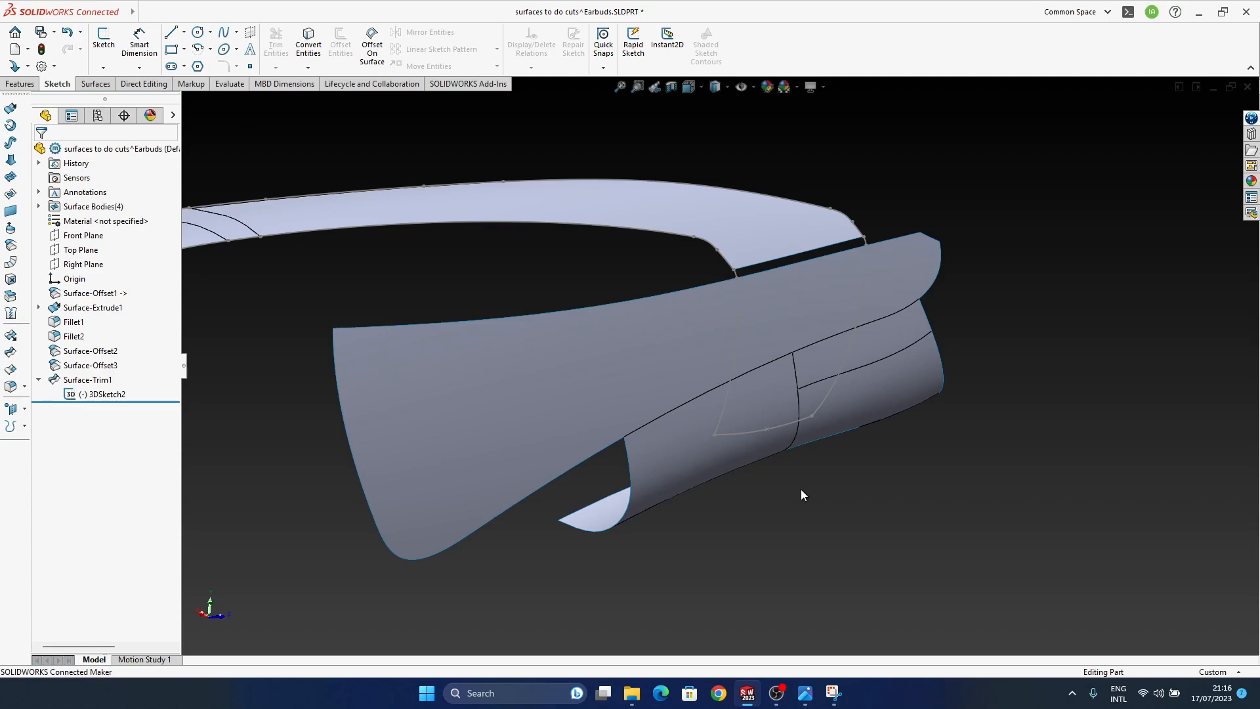
middle_drag(807, 439, 889, 409)
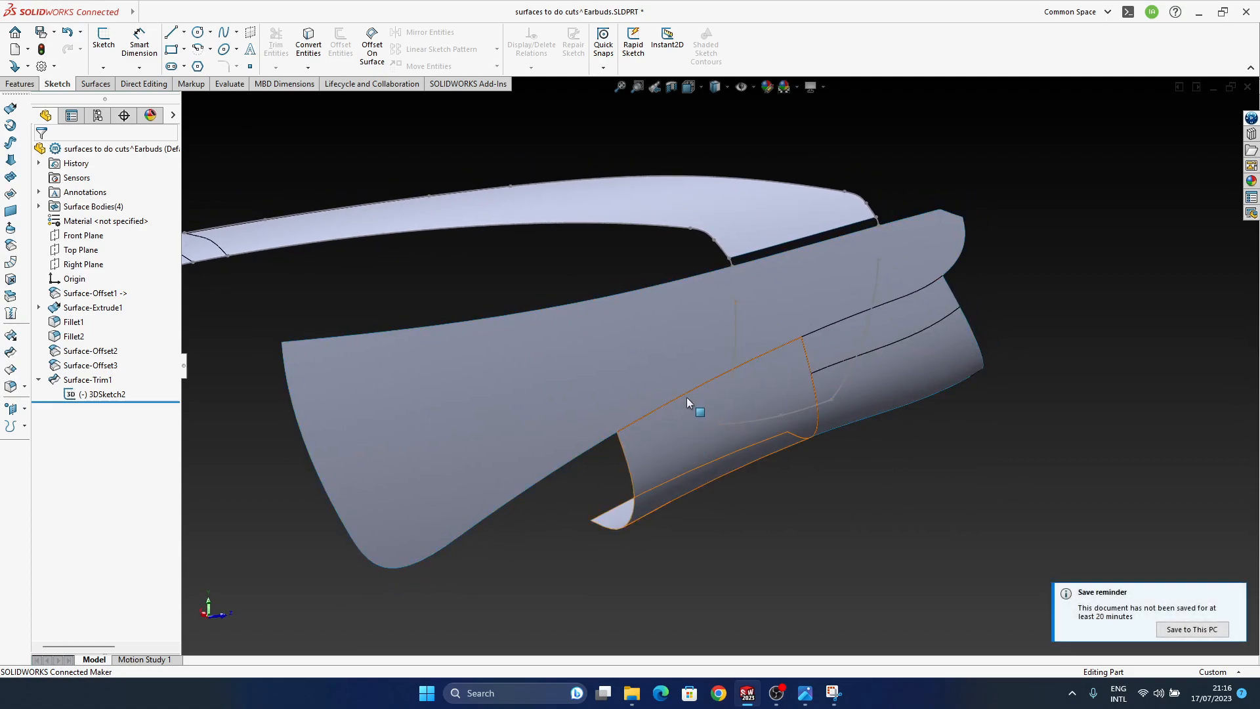
key(ctrl+Right)
click(10, 108)
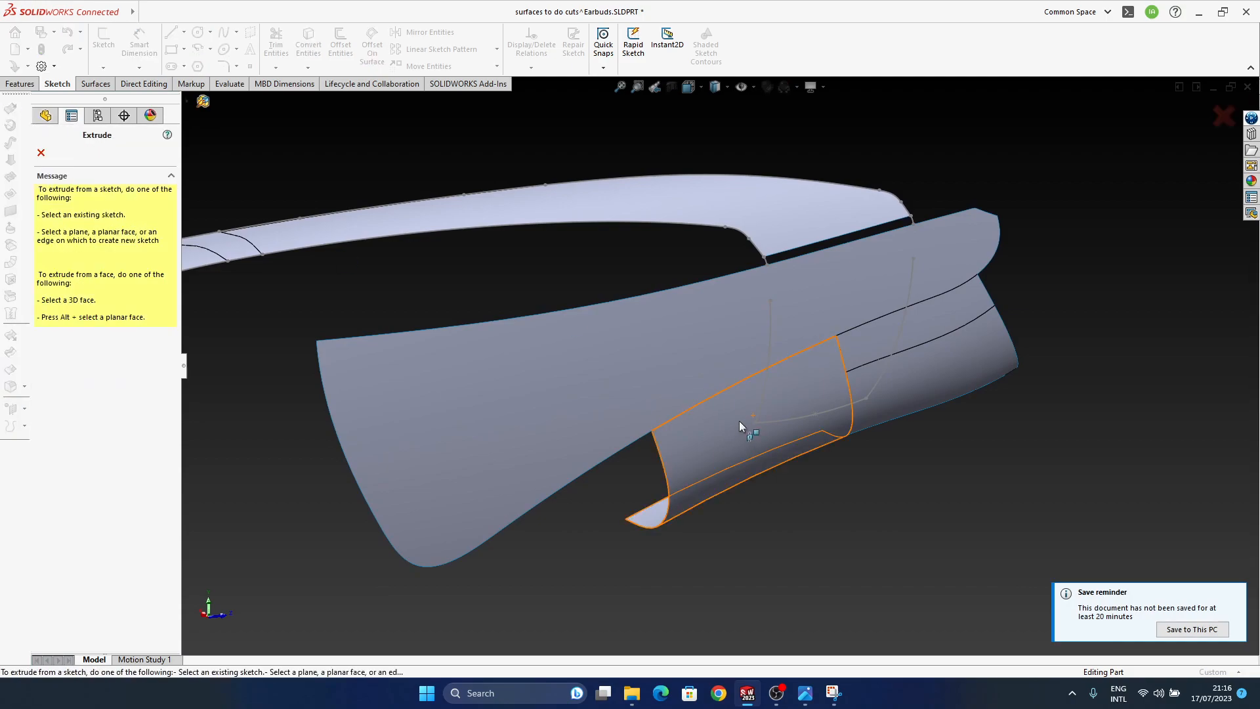
click(782, 416)
middle_drag(770, 415, 312, 340)
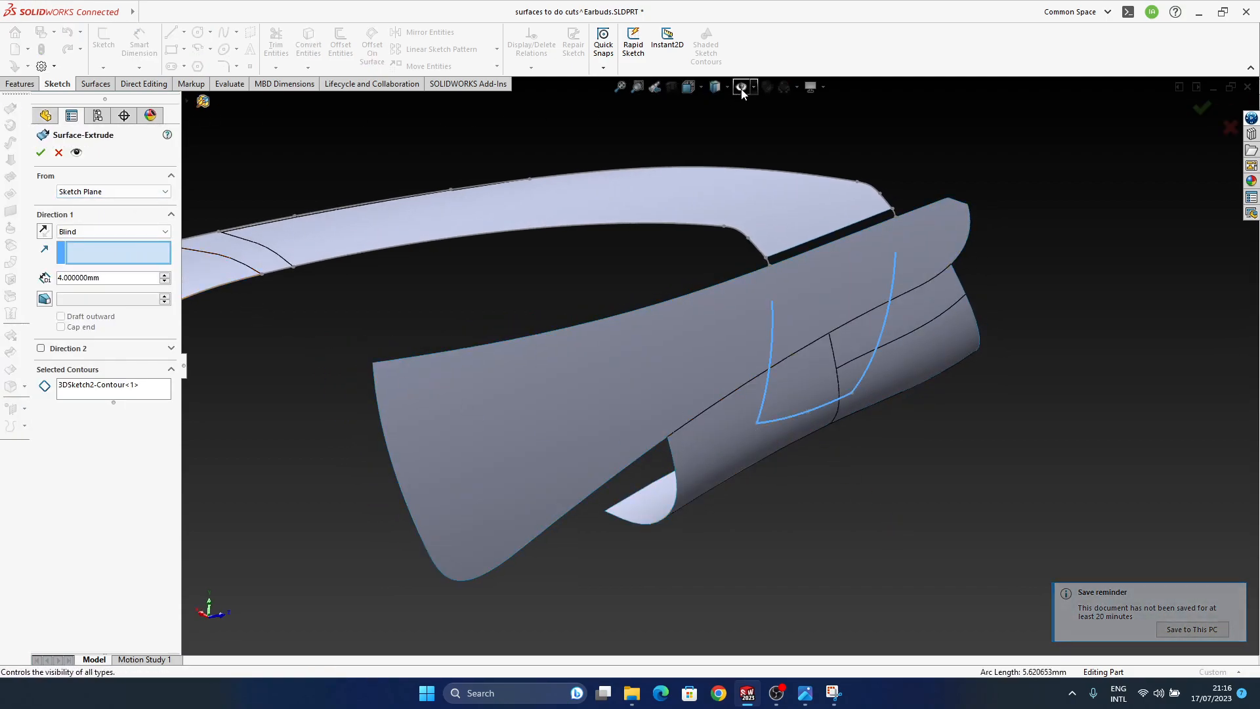
click(187, 102)
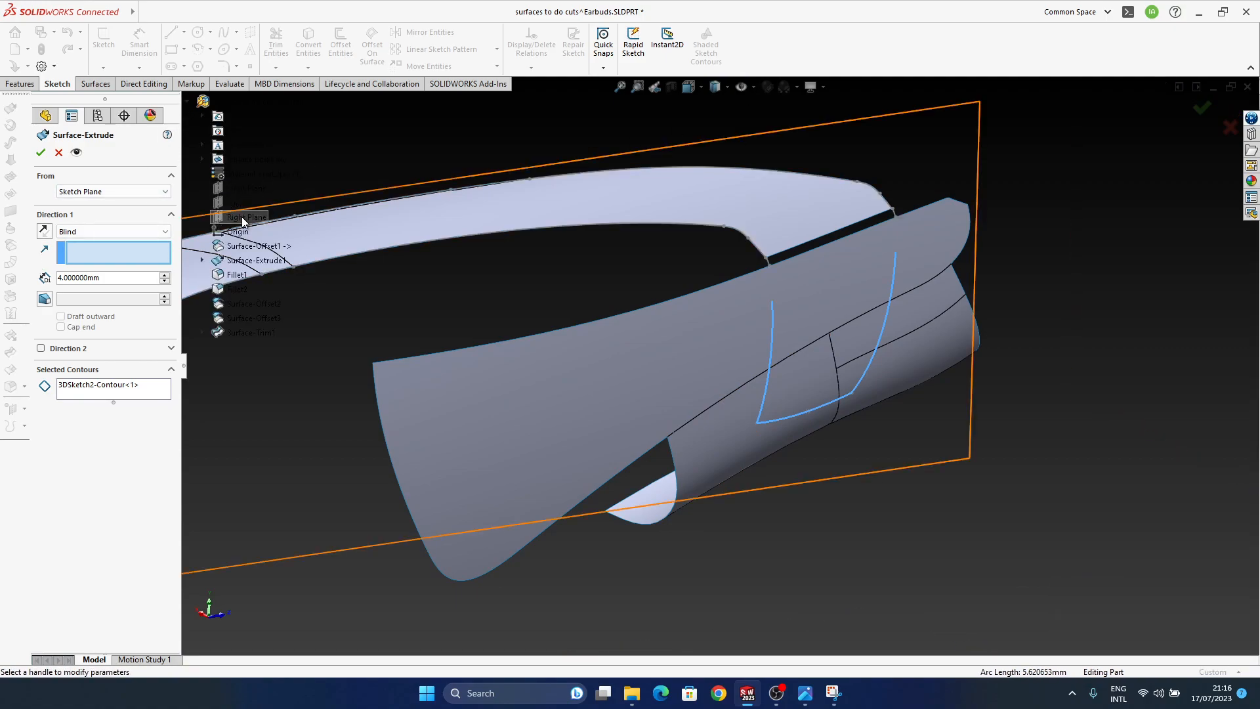
click(242, 216)
middle_drag(782, 383, 768, 365)
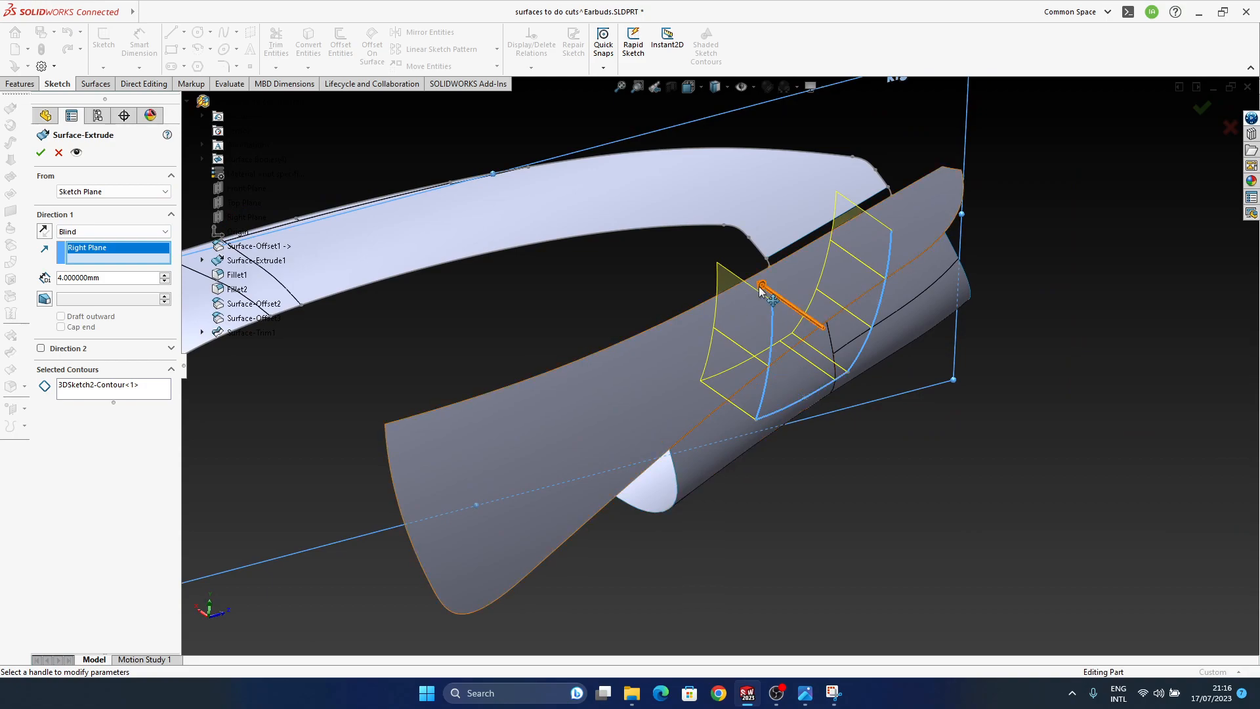
click(46, 251)
middle_drag(636, 377, 827, 387)
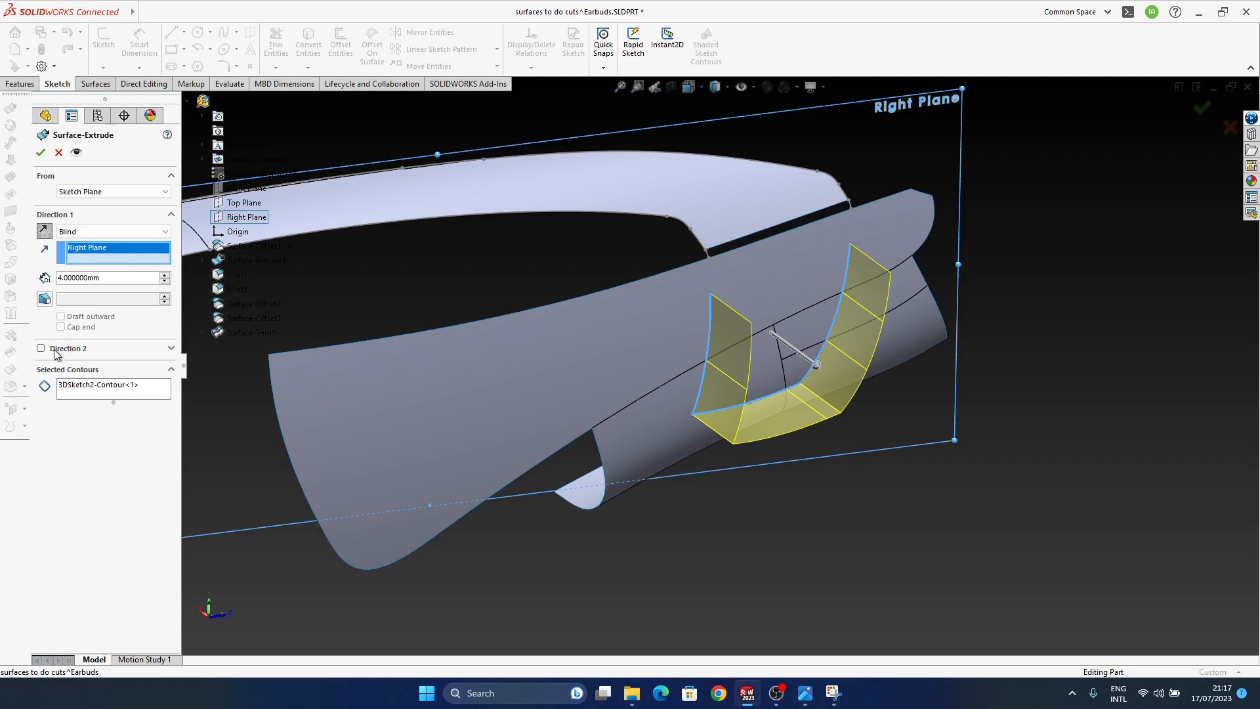
middle_drag(755, 344, 706, 353)
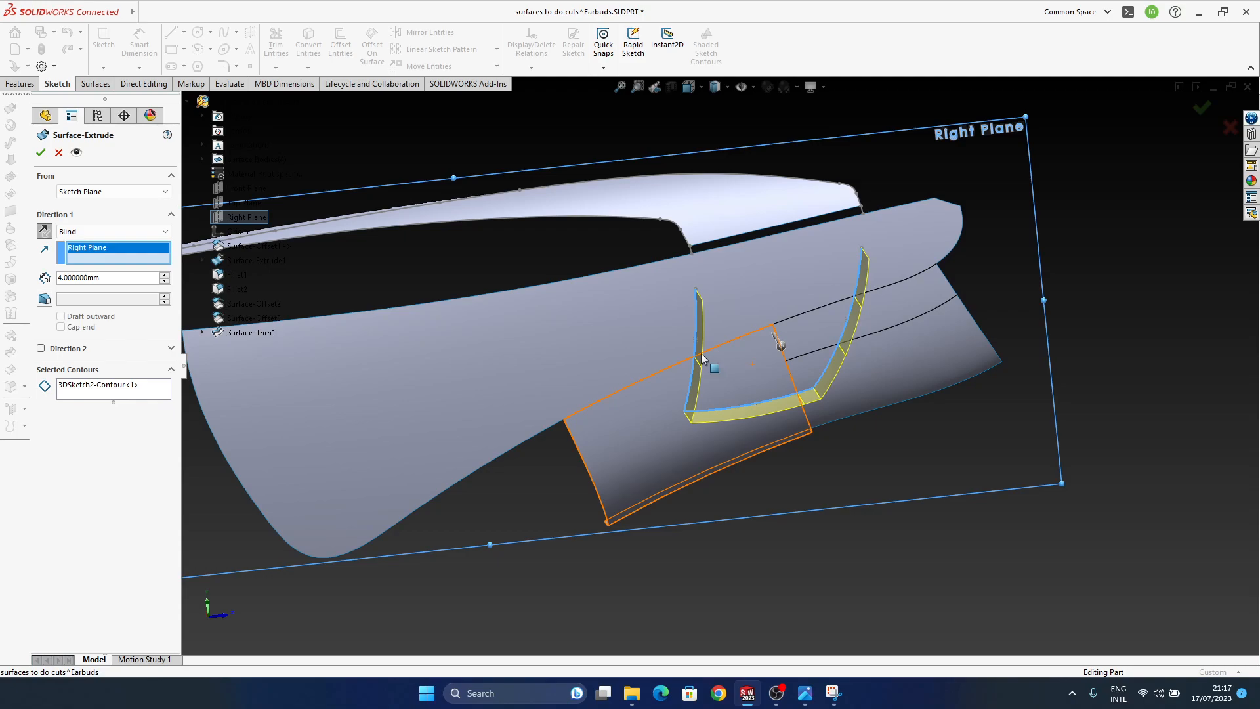
click(1228, 125)
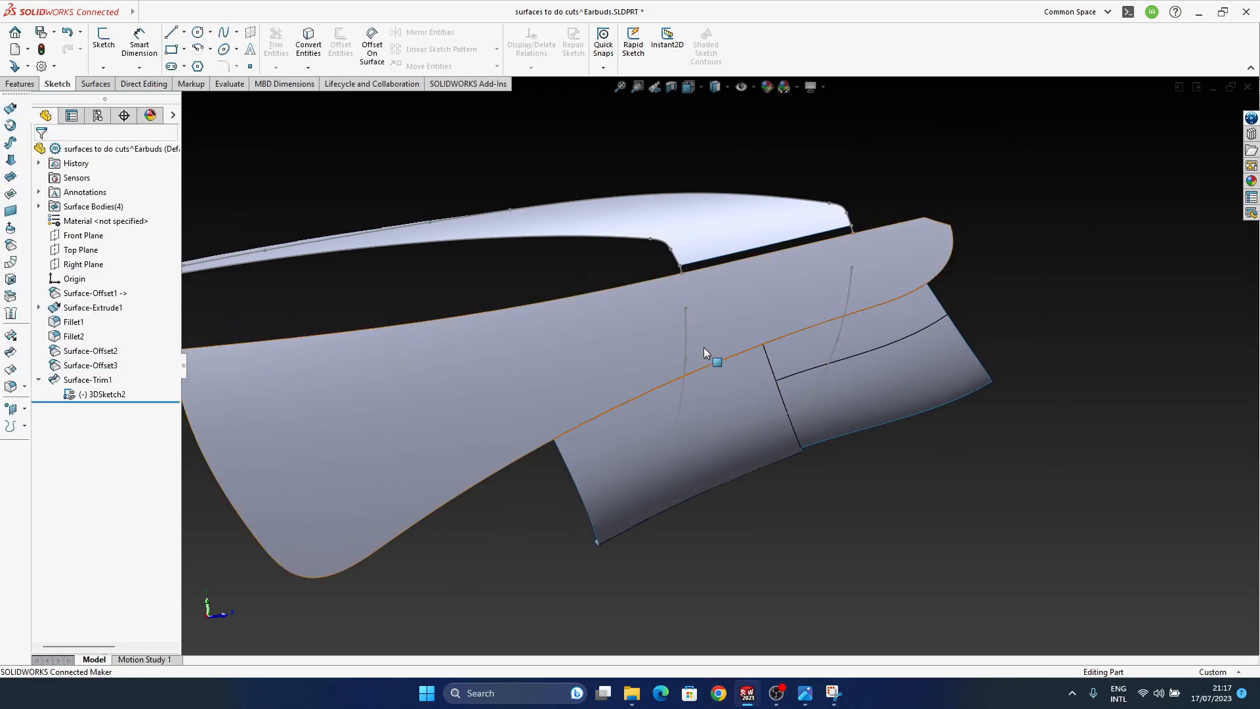
Edit 3DSketch2 and try to close the U-shaped side contour with a line between its two open upper ends.
click(686, 335)
click(723, 270)
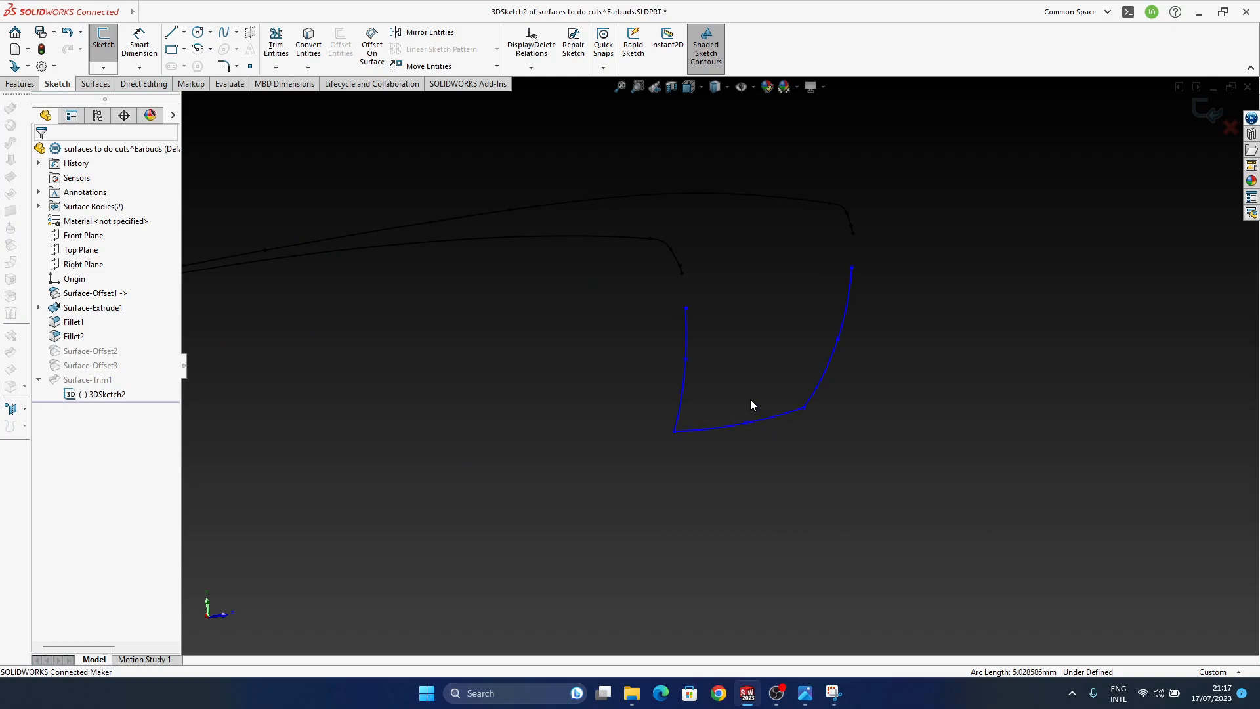
click(171, 32)
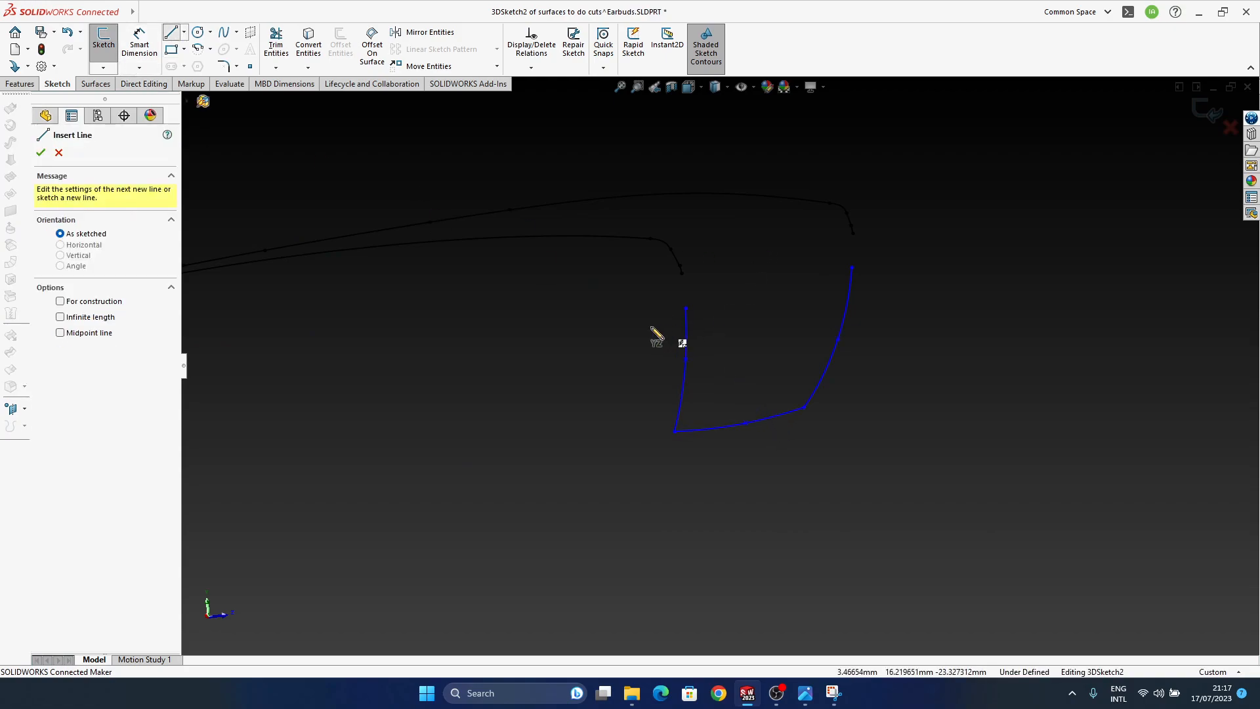
click(686, 308)
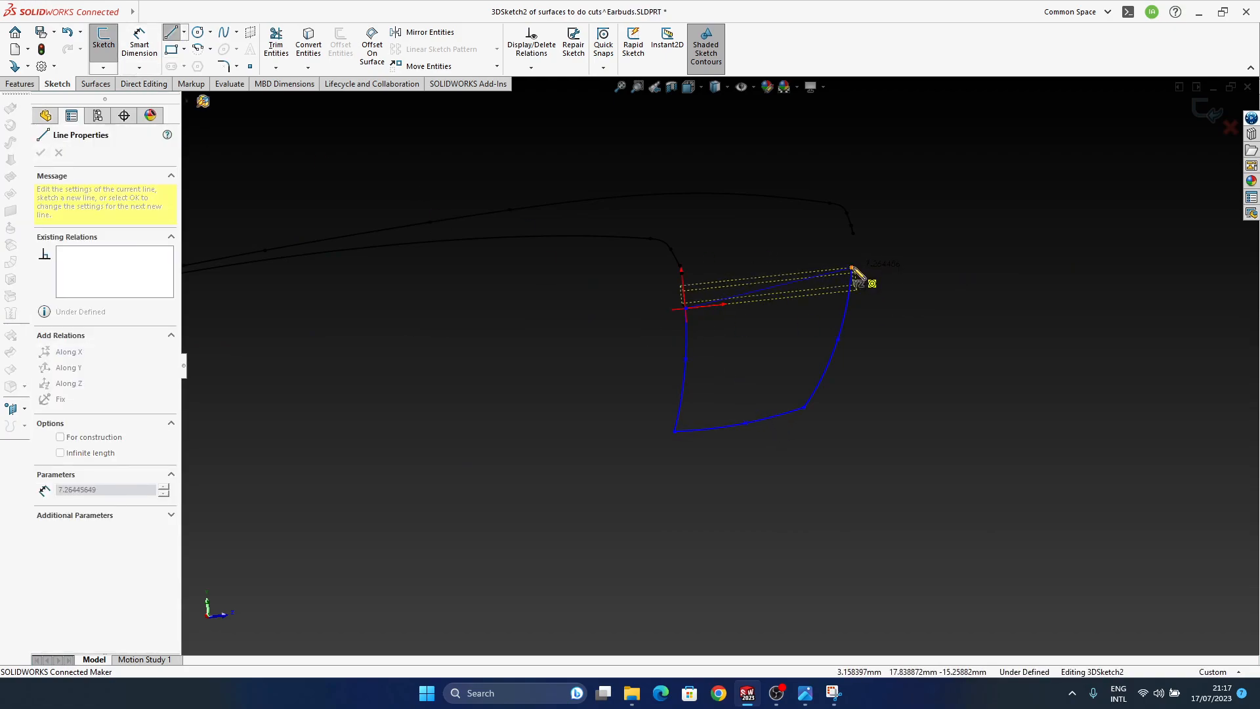
click(851, 268)
click(1209, 110)
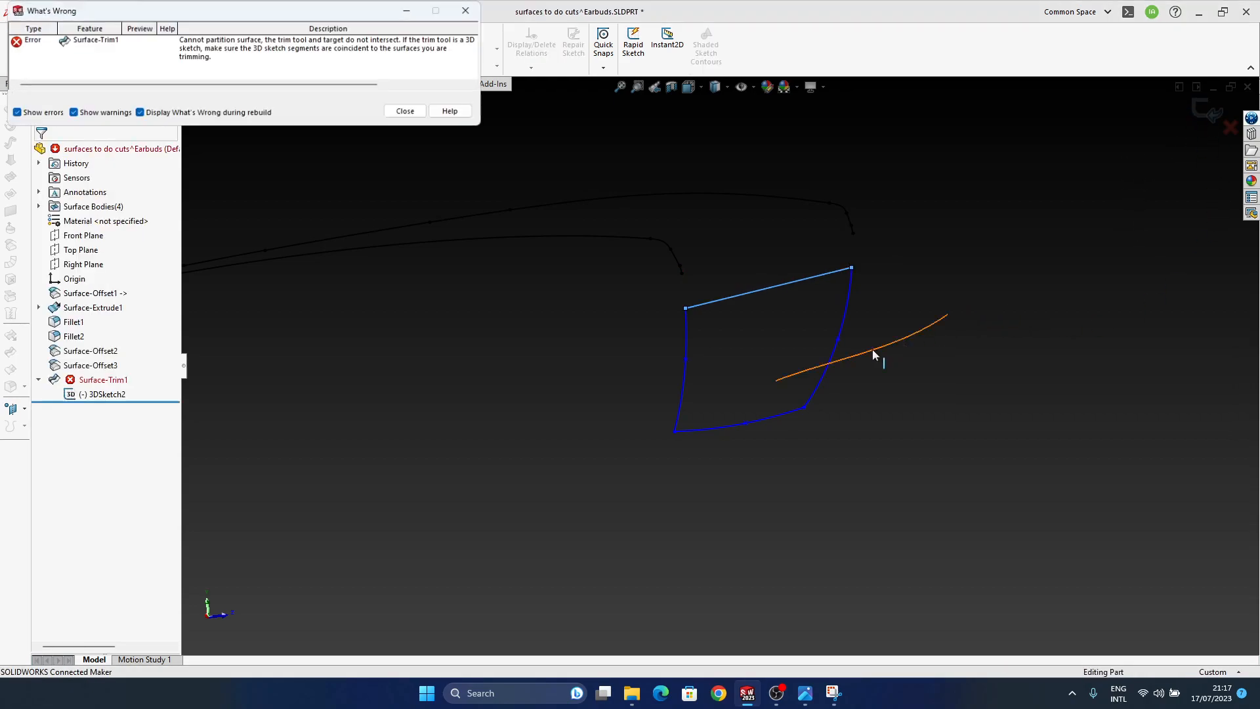
click(407, 112)
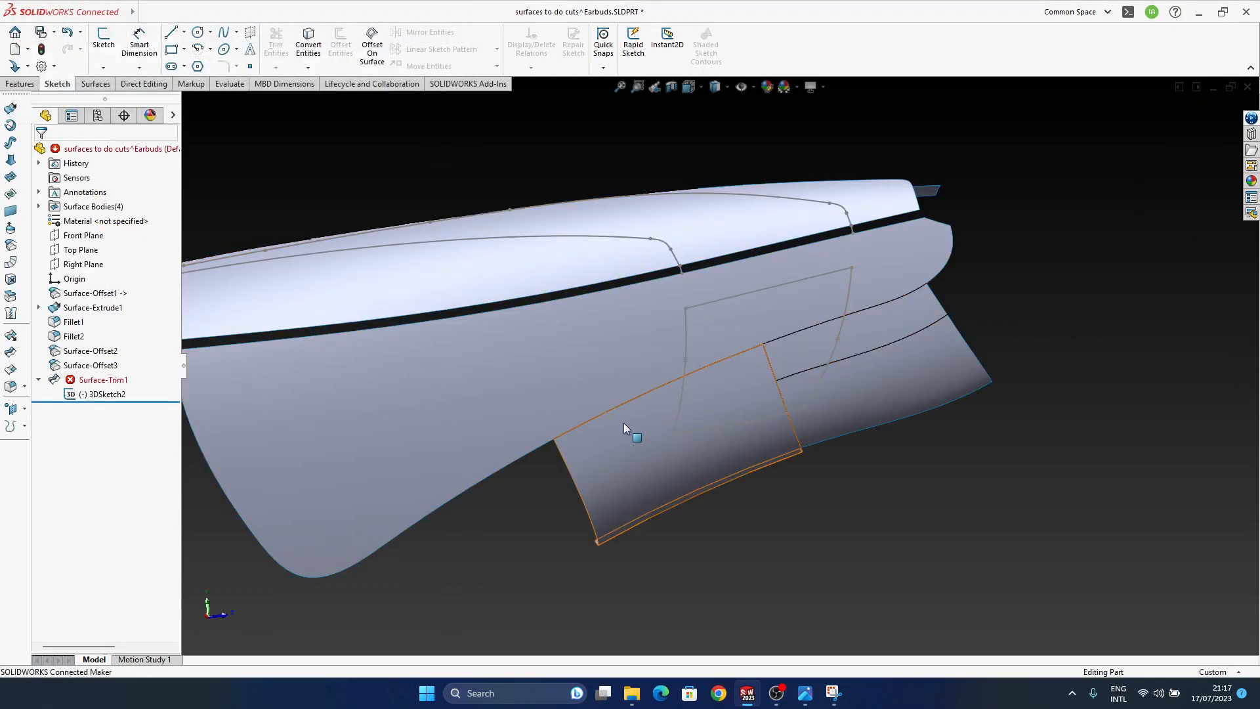
Undo the closing line added to 3DSketch2 and rebuild the model.
click(109, 381)
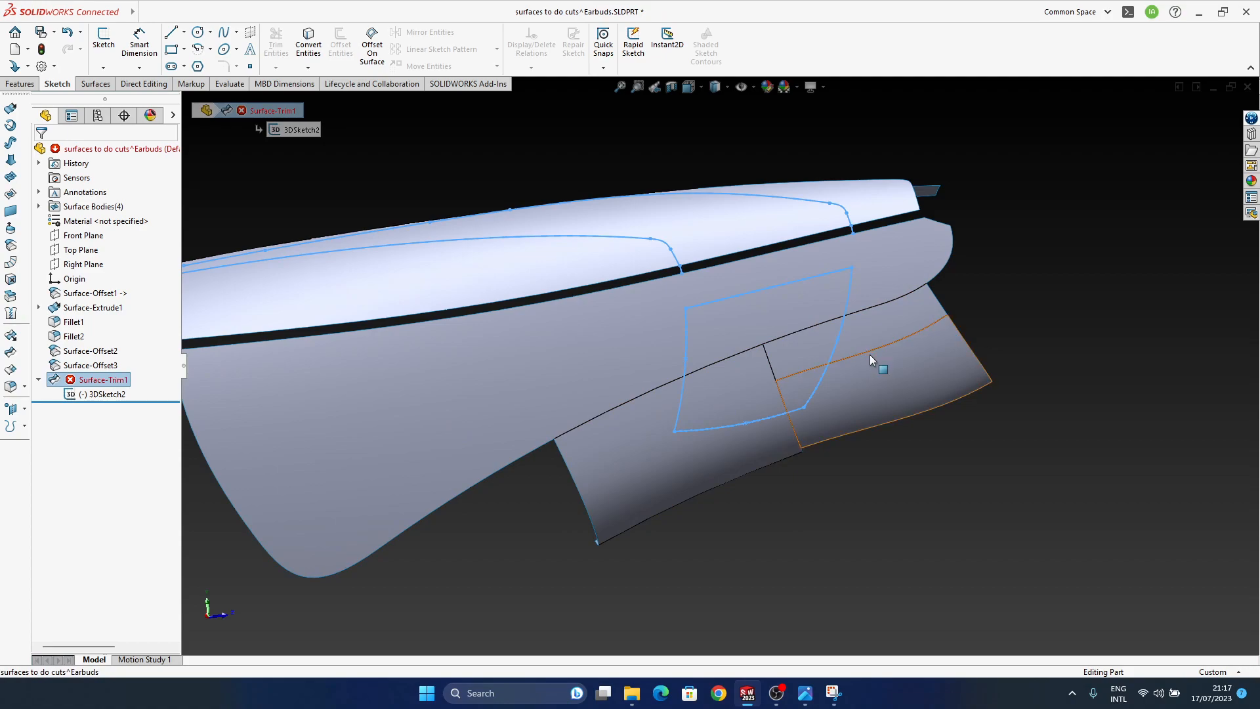
key(ctrl+z)
key(ctrl+z)
key(ctrl+b)
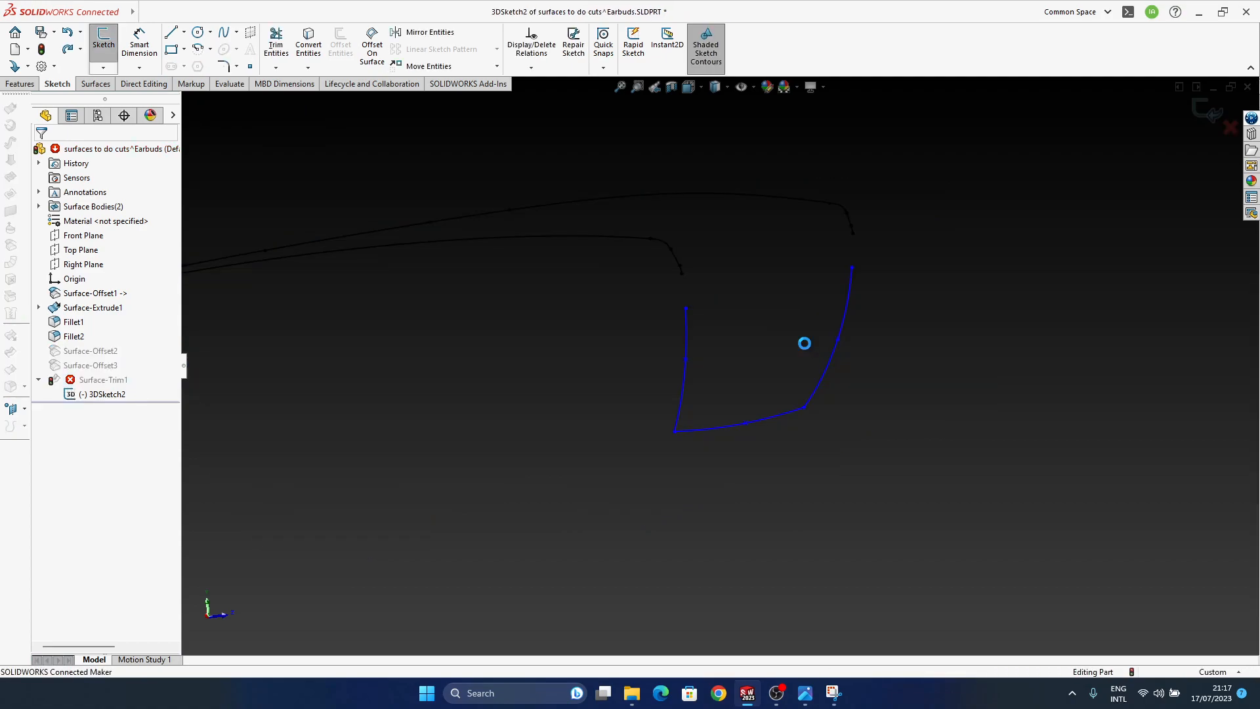
Extrude the U-shaped 3DSketch2 contour as a surface perpendicular to the Right Plane, 4 mm blind in both directions.
middle_drag(706, 374, 762, 454)
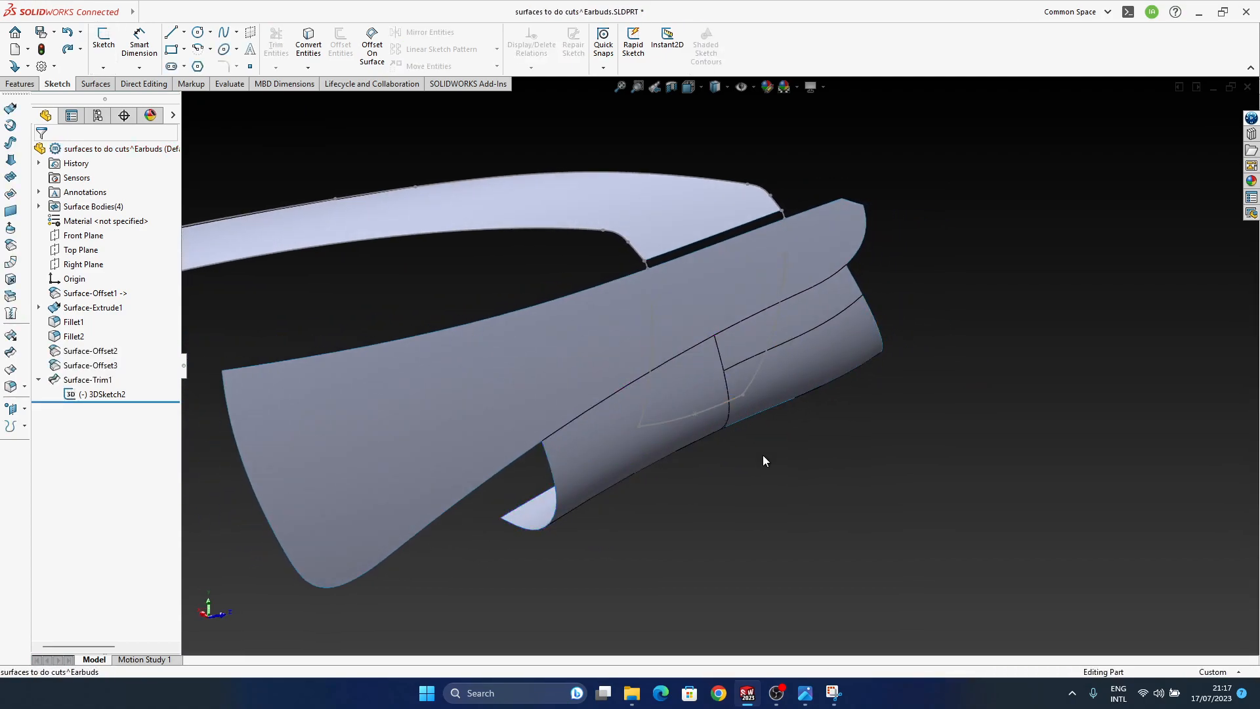
click(13, 110)
click(735, 399)
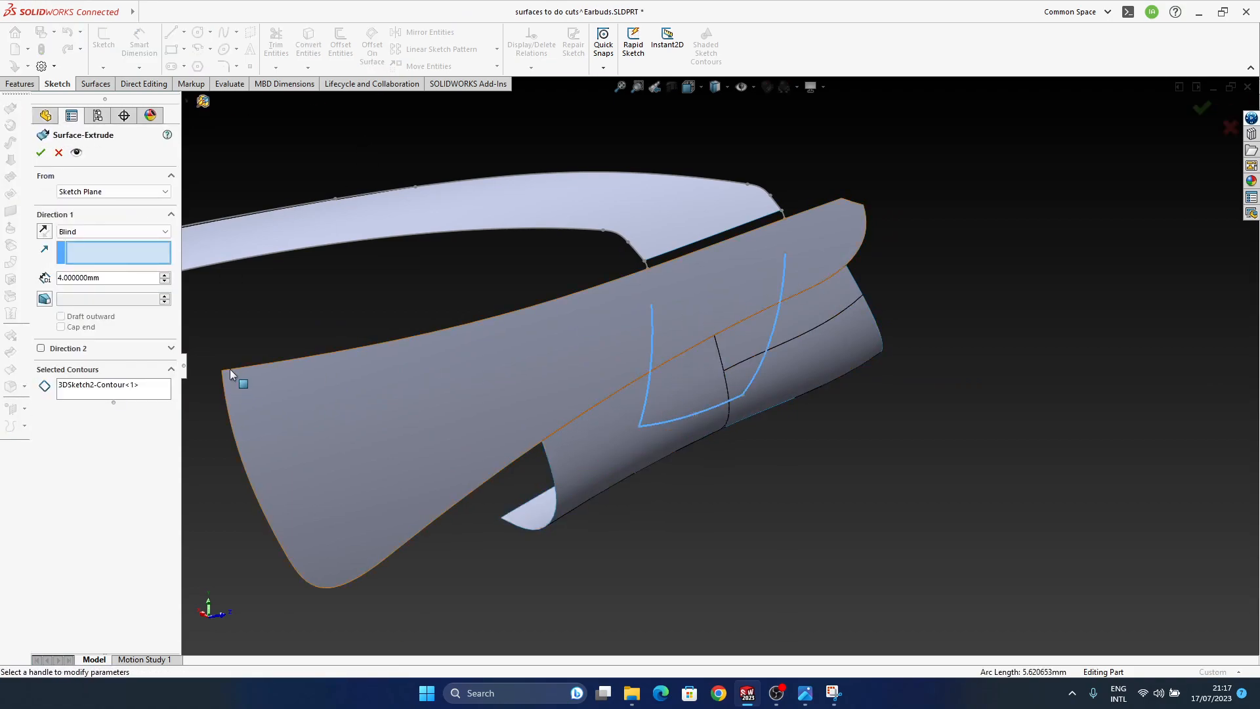
click(77, 253)
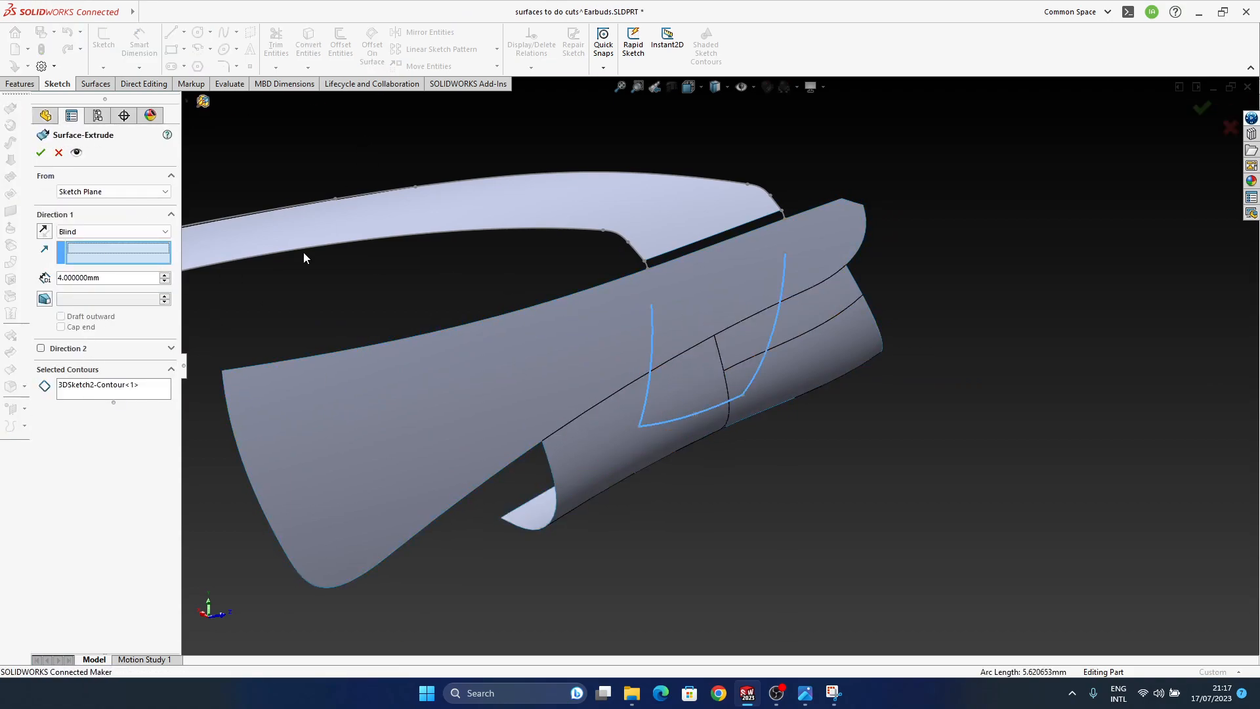
click(188, 103)
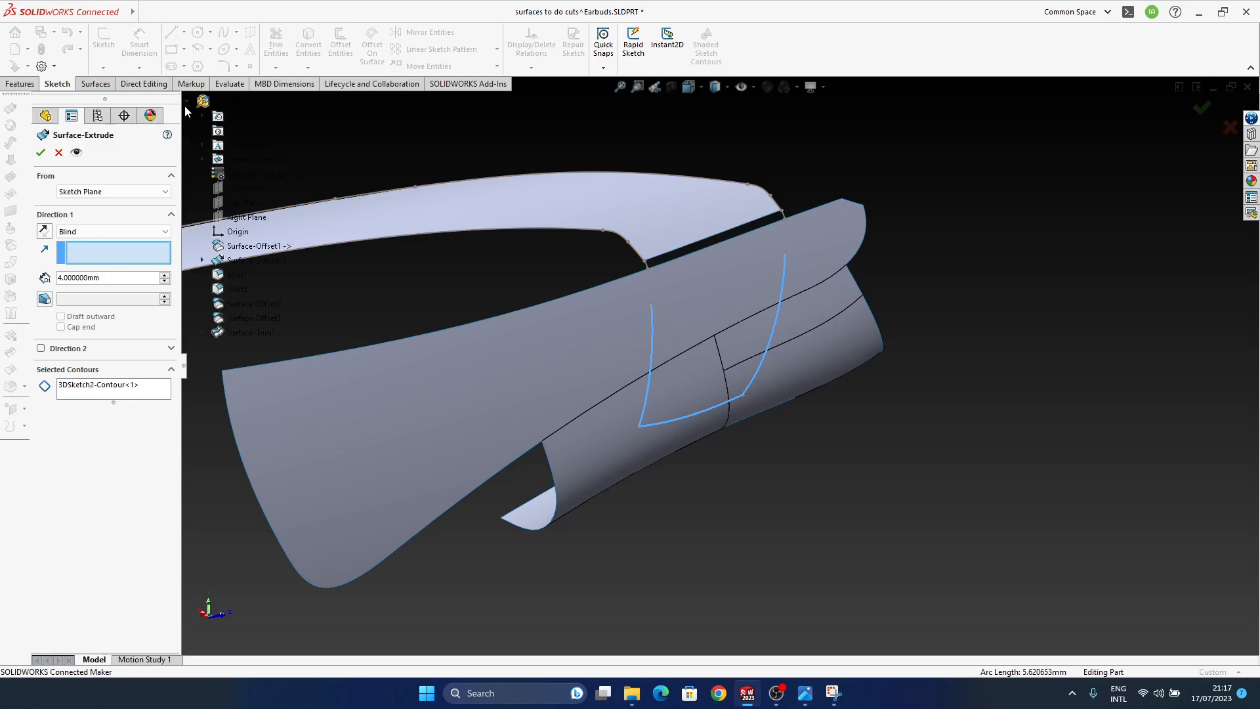
click(246, 217)
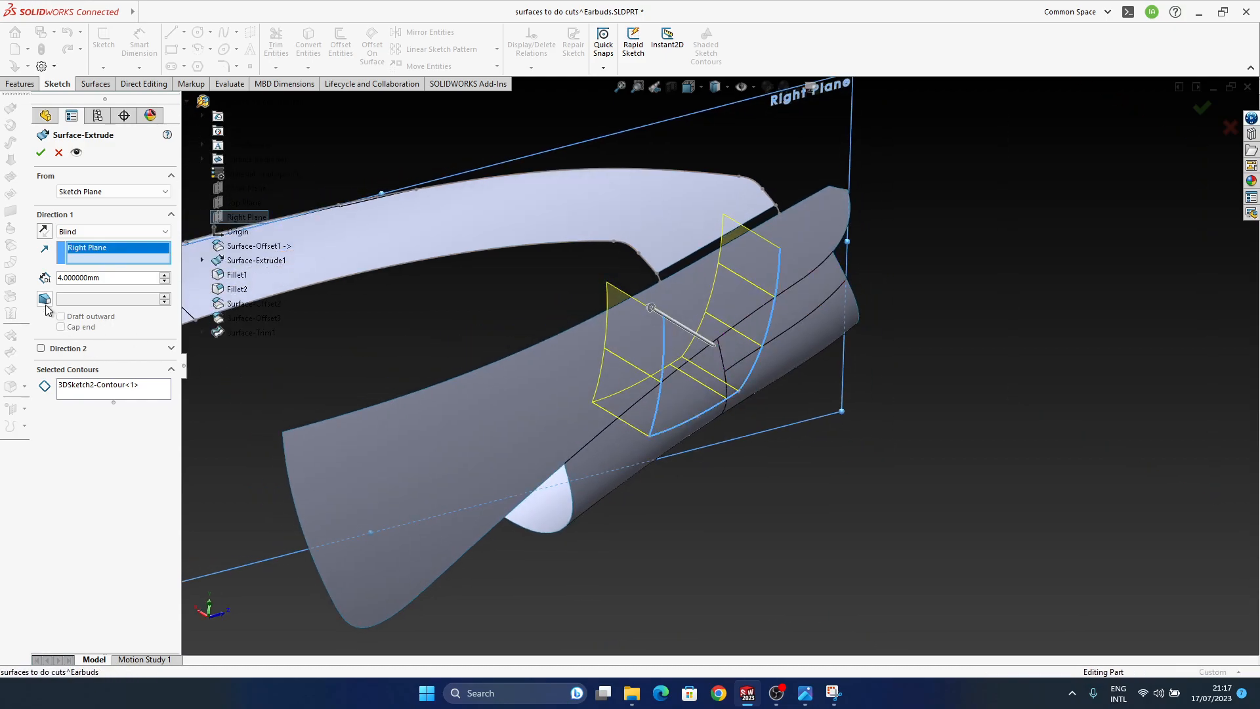
click(41, 350)
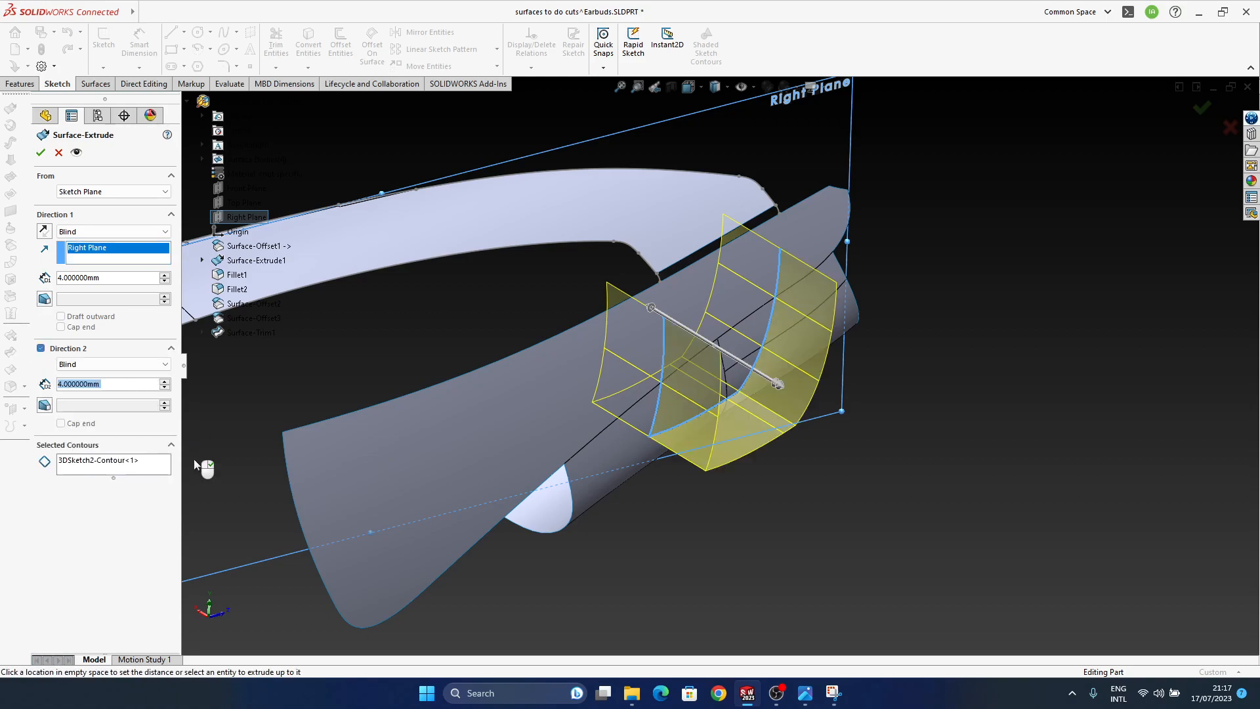
click(40, 154)
Create a boundary surface between the two upper end edges of the extruded U-shaped surface to close its open side.
middle_drag(873, 490, 945, 411)
click(945, 411)
middle_drag(861, 446, 897, 442)
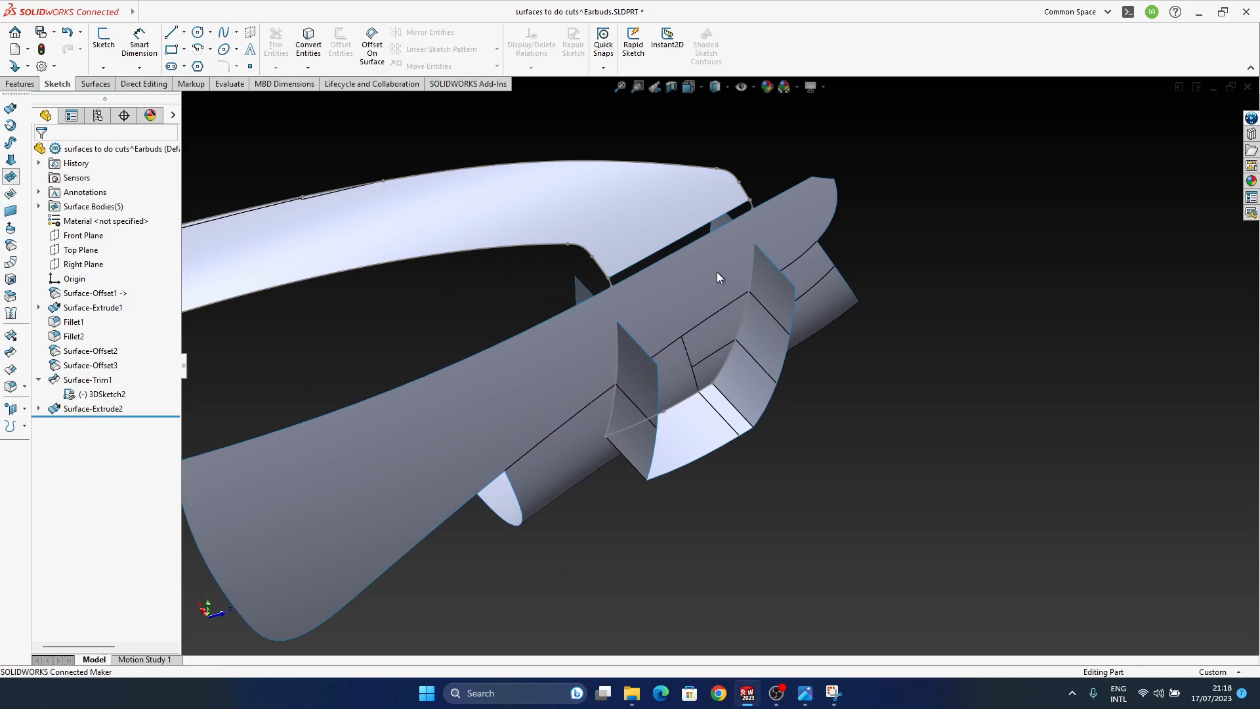
click(617, 320)
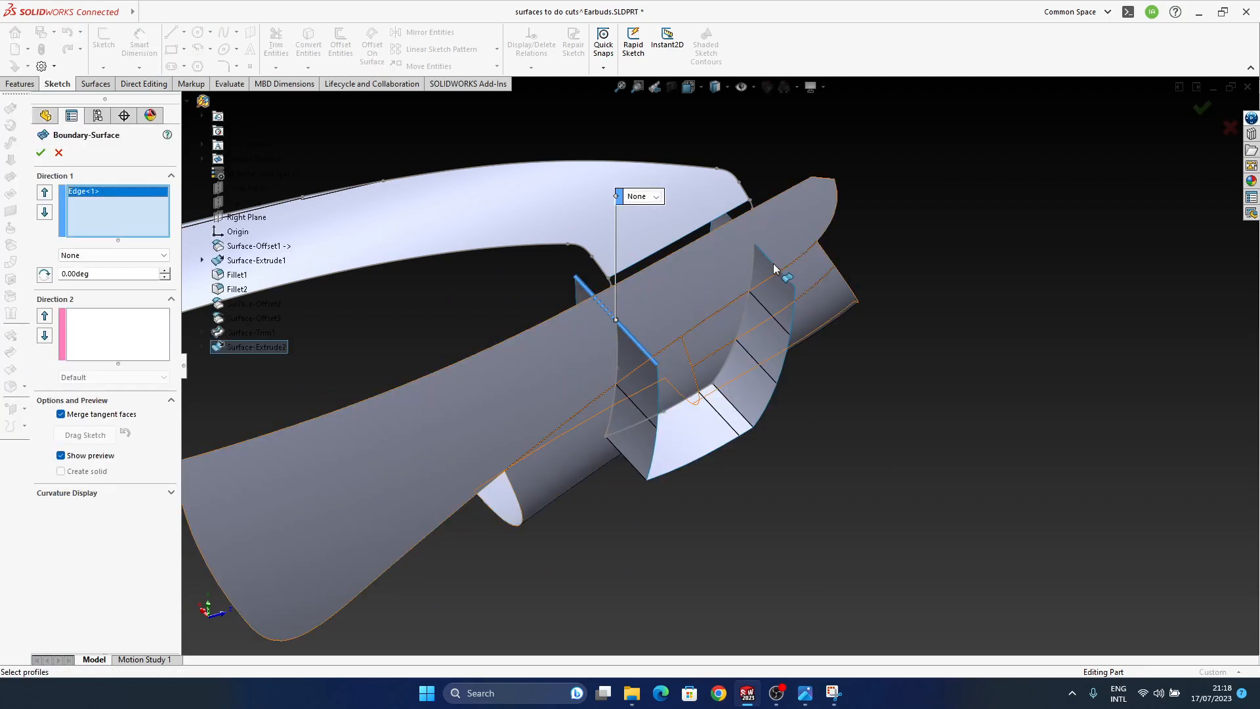
click(775, 267)
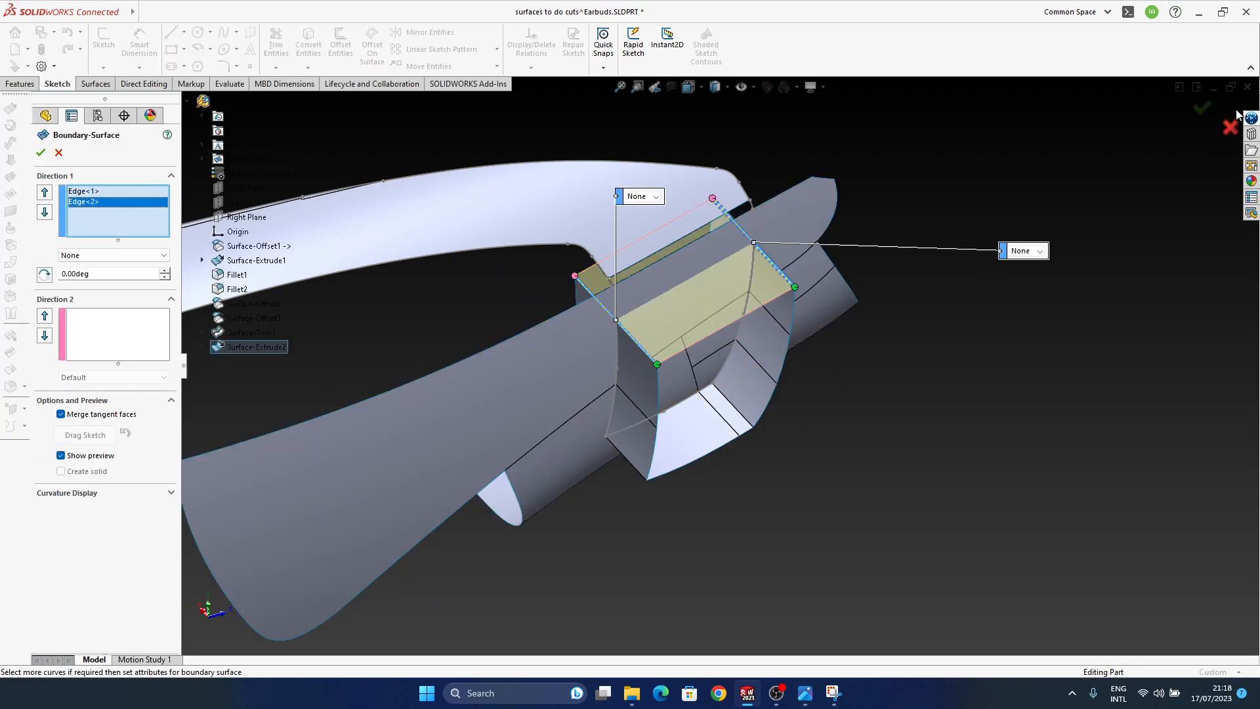
click(1202, 108)
Start a multi-radius fillet on the extruded surface's two lower corner edges, with 0.5 mm on the corner nearer the flared end.
middle_drag(930, 442, 971, 426)
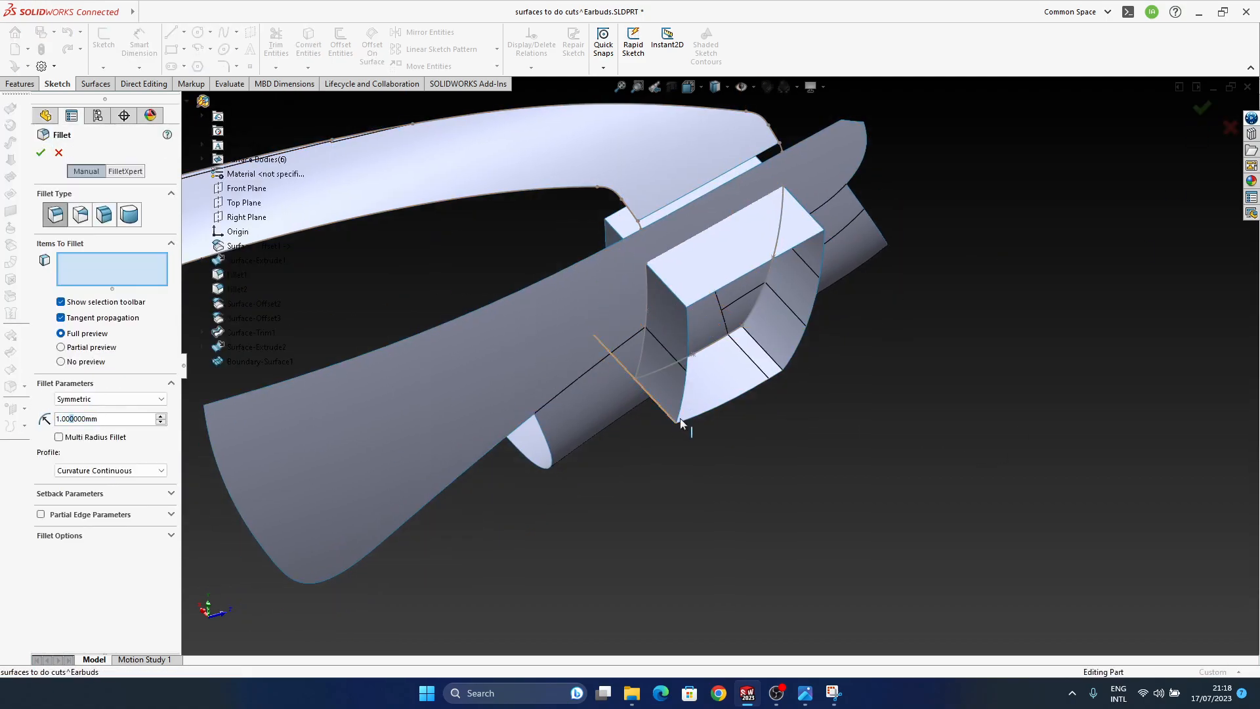
click(663, 411)
middle_drag(663, 411, 861, 390)
click(785, 373)
middle_drag(785, 373, 845, 433)
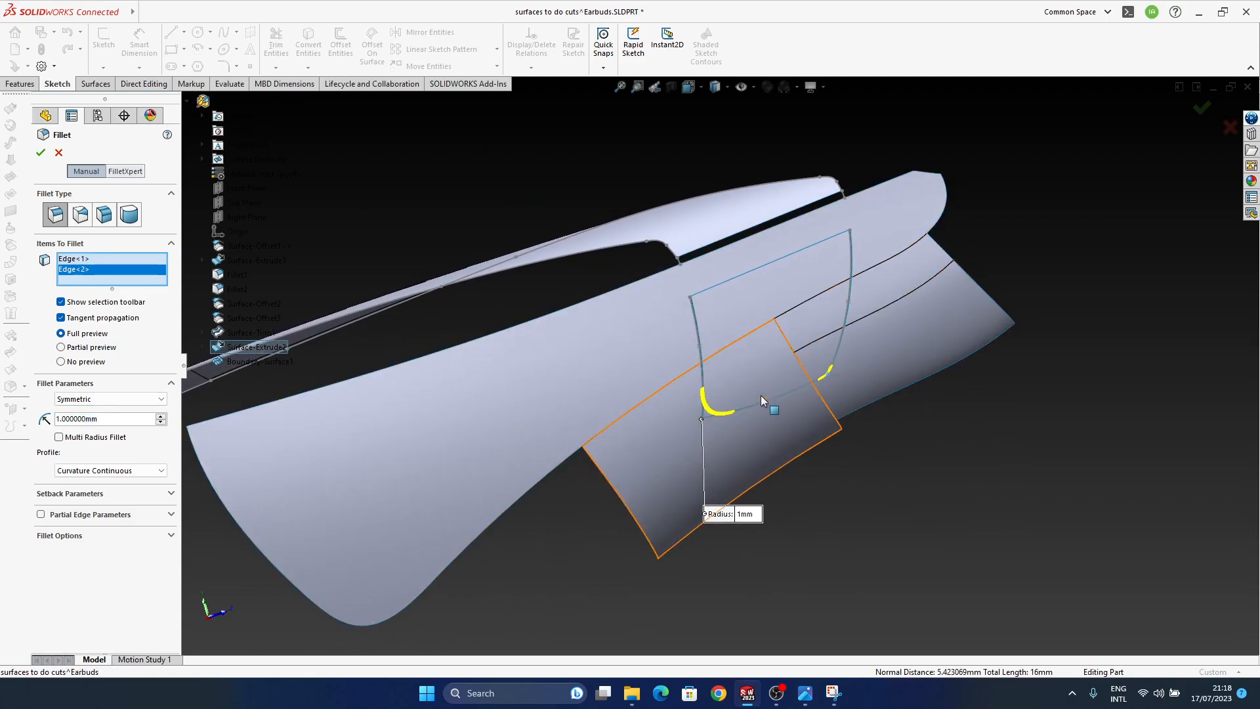
click(59, 437)
ctrl+middle_drag(919, 422, 869, 375)
click(700, 470)
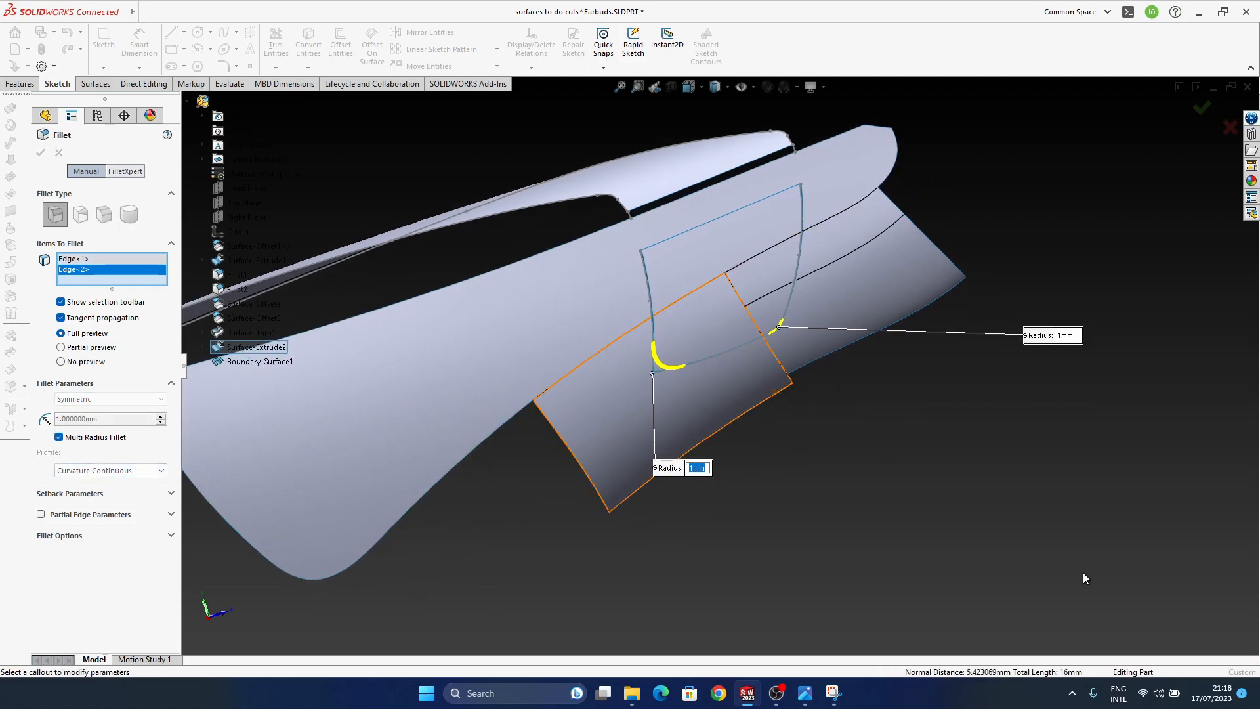
text(0.5)
key(Return)
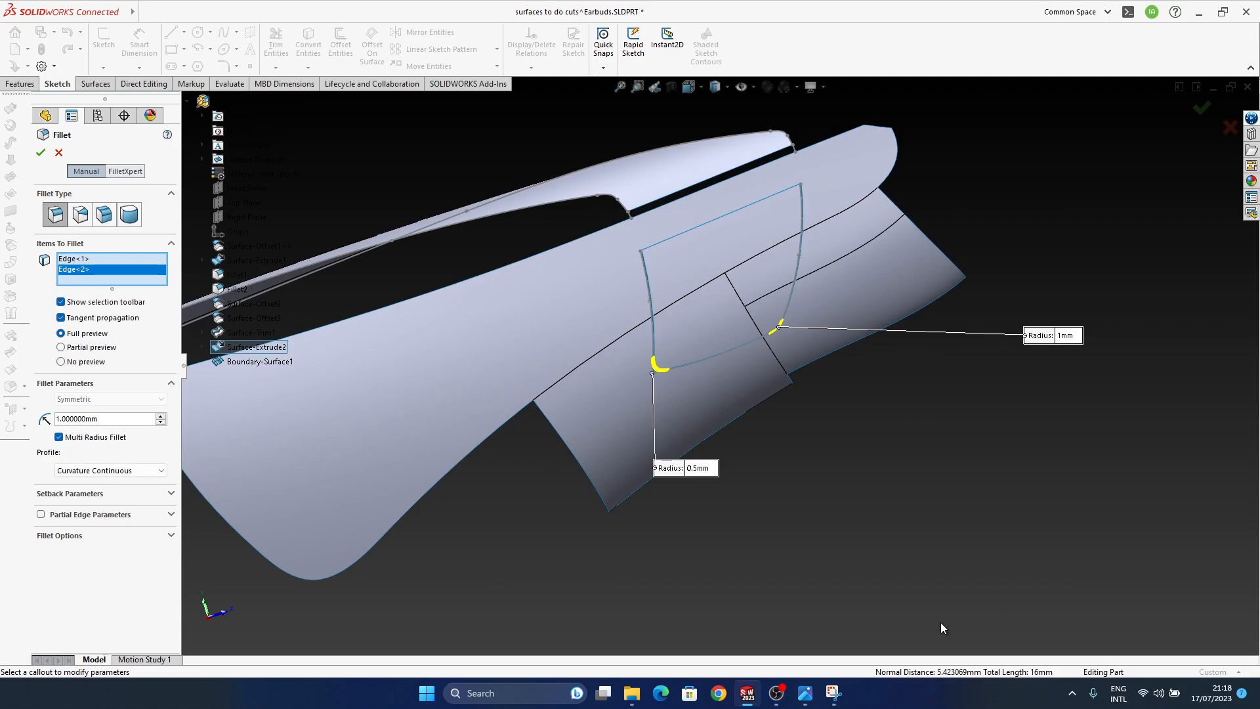
Try fillet radii of 3 mm, 2 mm and 1 mm on the lower corner edge nearer the rounded tip.
click(1066, 335)
text(3)
key(Return)
click(1073, 338)
text(2)
key(Return)
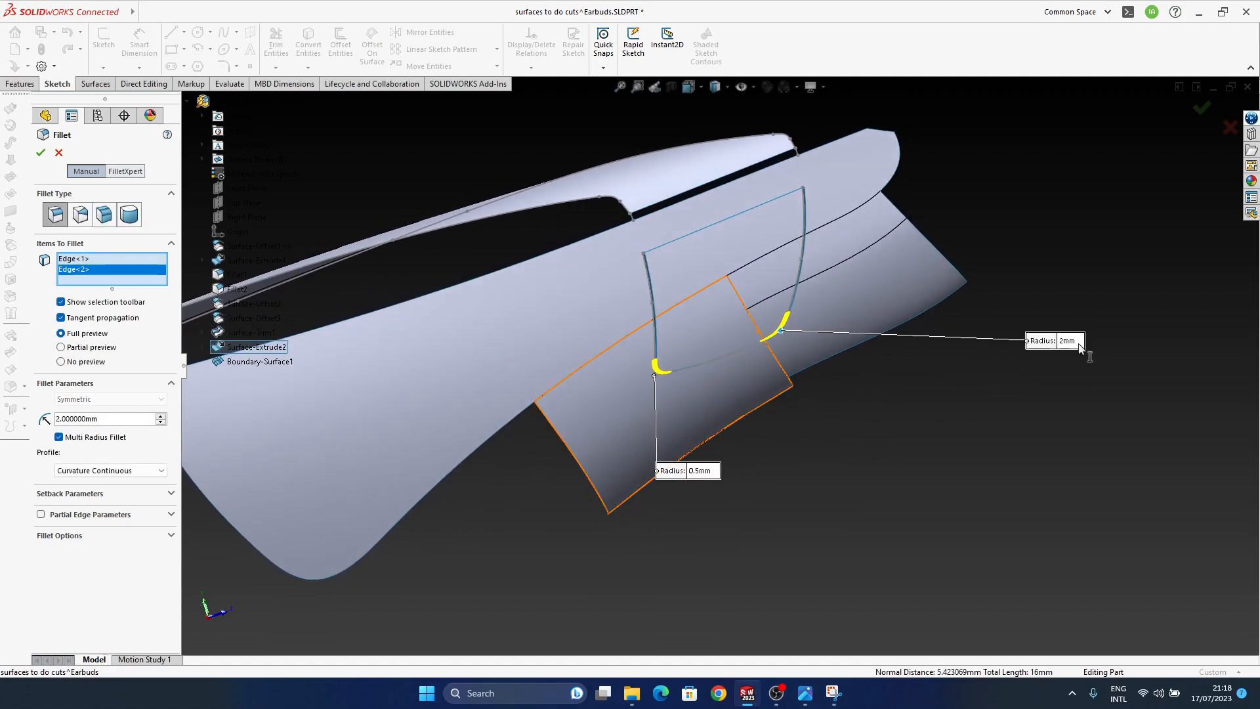
click(1080, 343)
text(1)
key(Return)
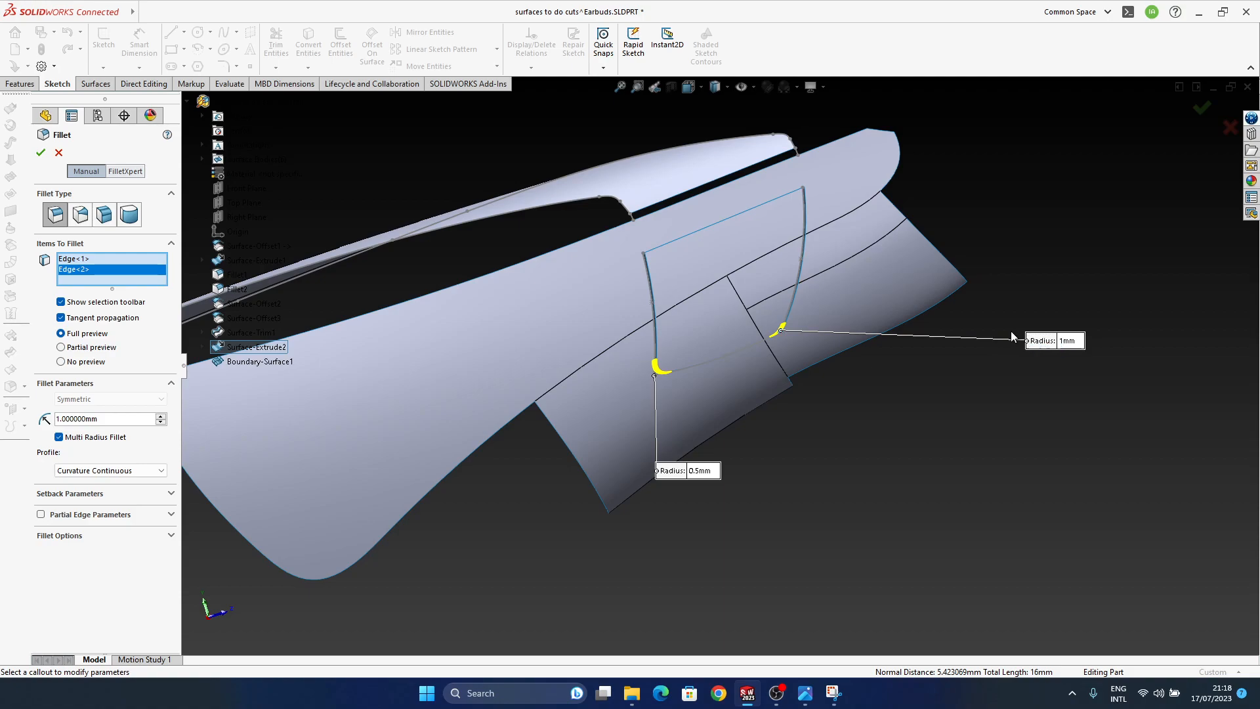
Set the radius of the lower corner nearer the rounded tip to 1.5 mm and apply the fillet.
click(1069, 342)
text(1.5)
key(Return)
click(1202, 109)
Knit the filleted U-shaped surface and the boundary surface into one surface body.
middle_drag(827, 495, 694, 349)
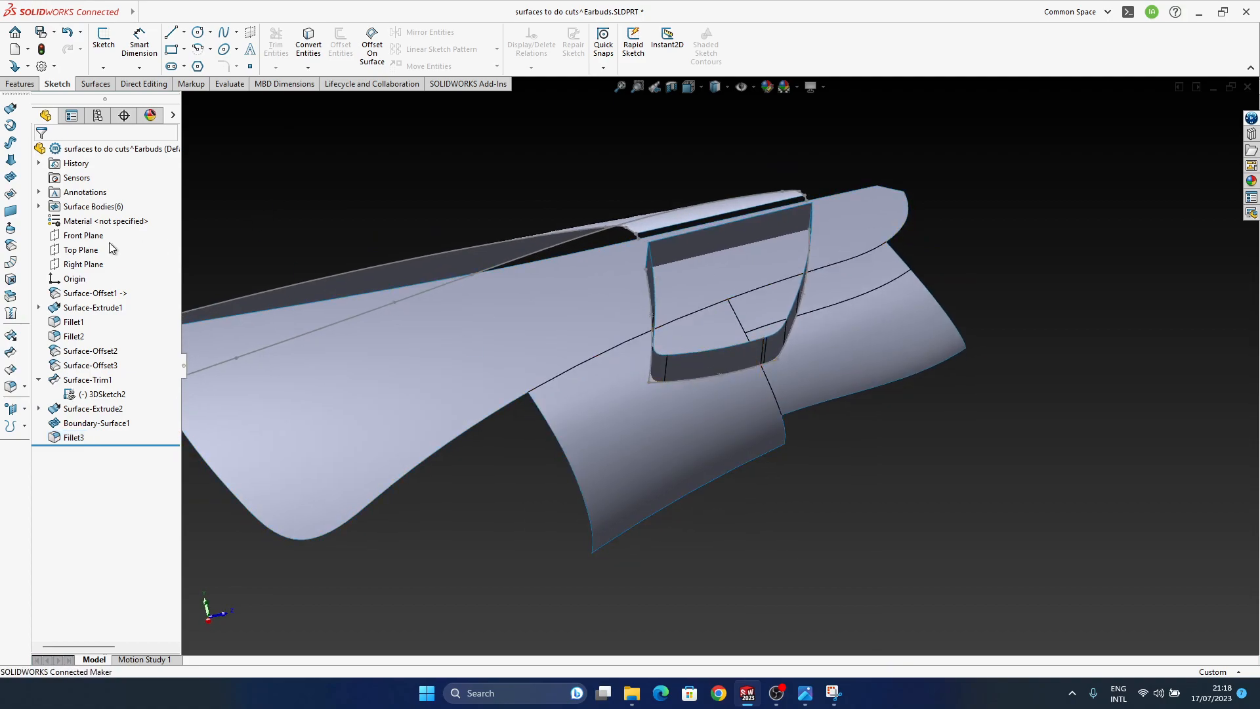
click(10, 296)
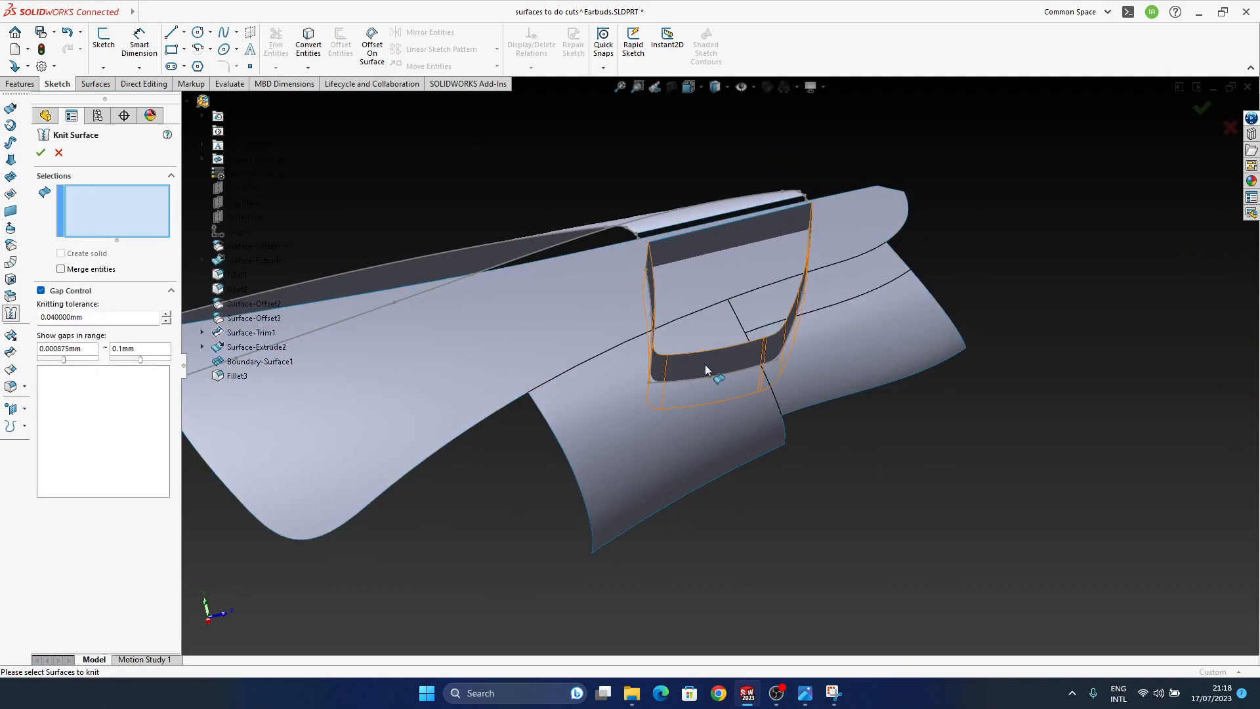
click(710, 361)
click(705, 241)
click(1201, 107)
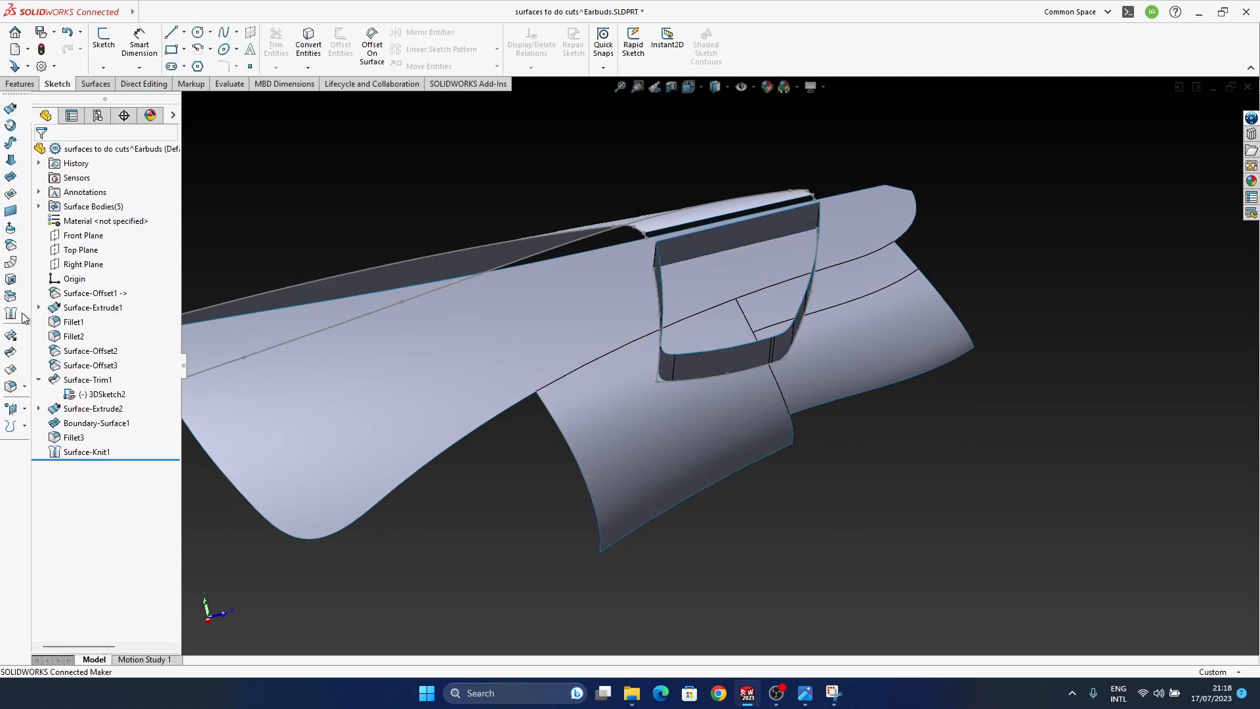
Trim the lower offset surface with the knitted U-shaped surface as trim tool, removing the area outside it.
click(11, 352)
click(718, 363)
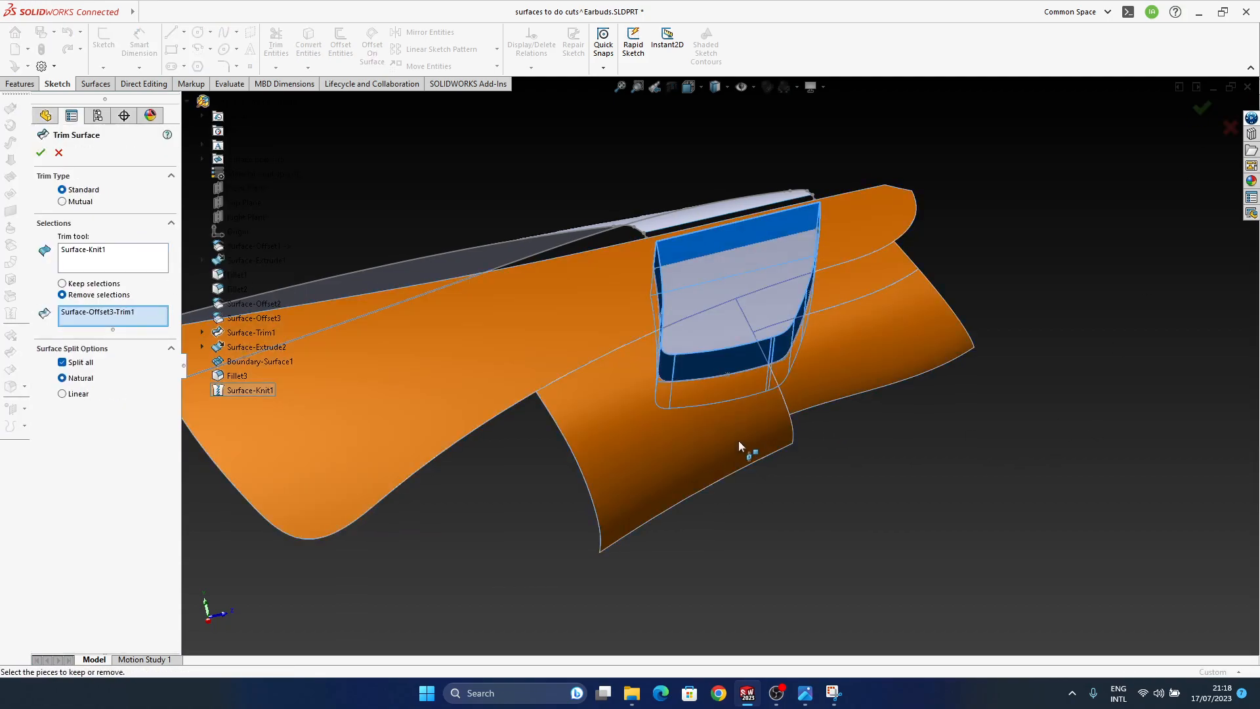
click(738, 439)
click(1202, 107)
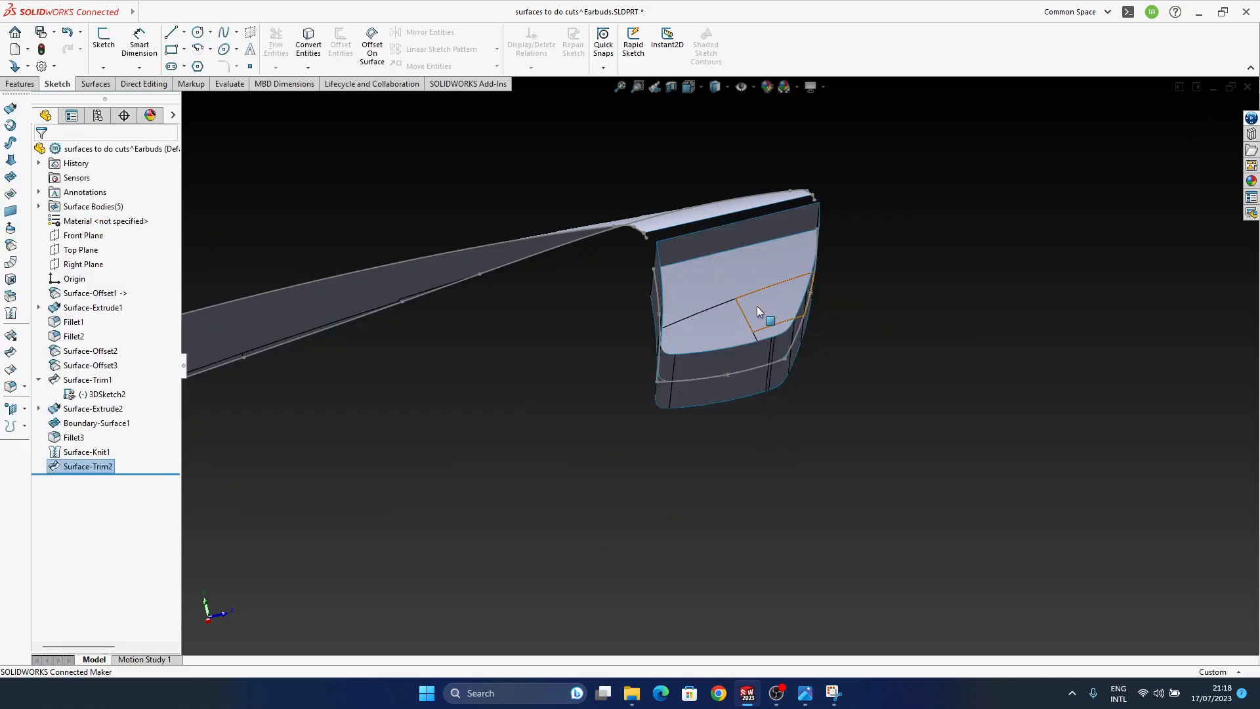
Hide the knitted U-shaped surface body and the 3D sketch outlining the trimmed patch.
click(726, 392)
click(763, 355)
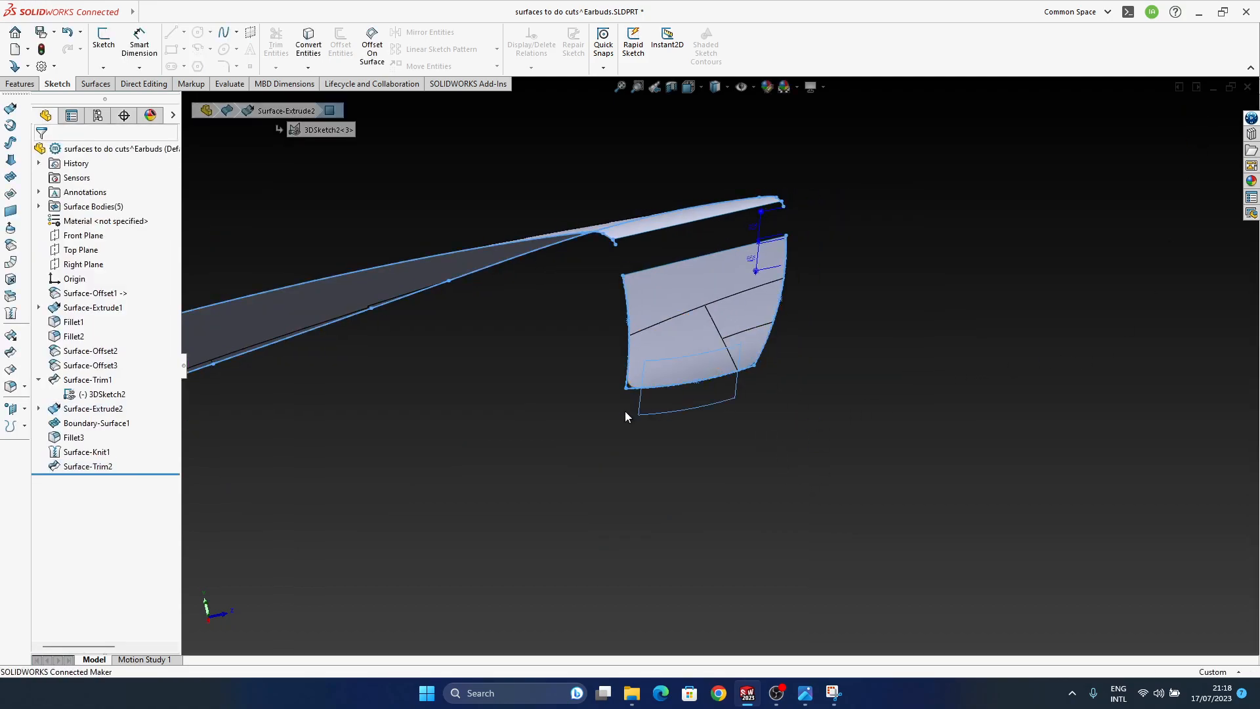
scroll(633, 404, down, 5)
click(631, 375)
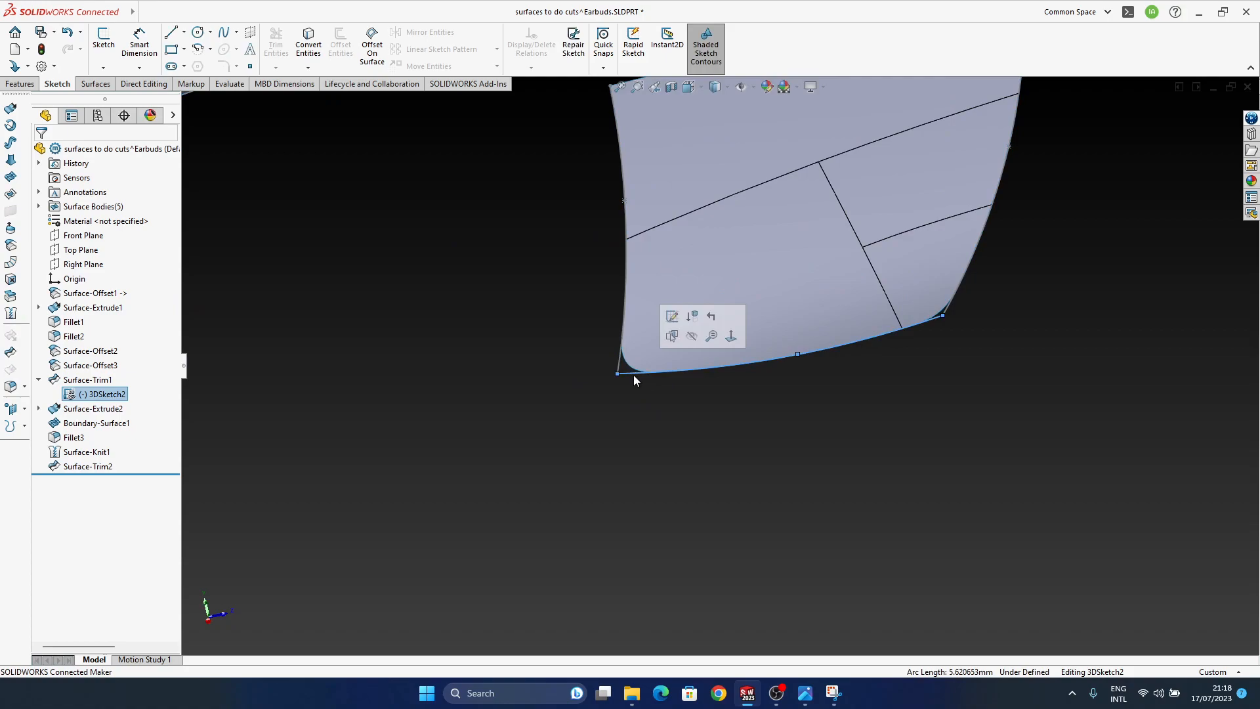
click(686, 347)
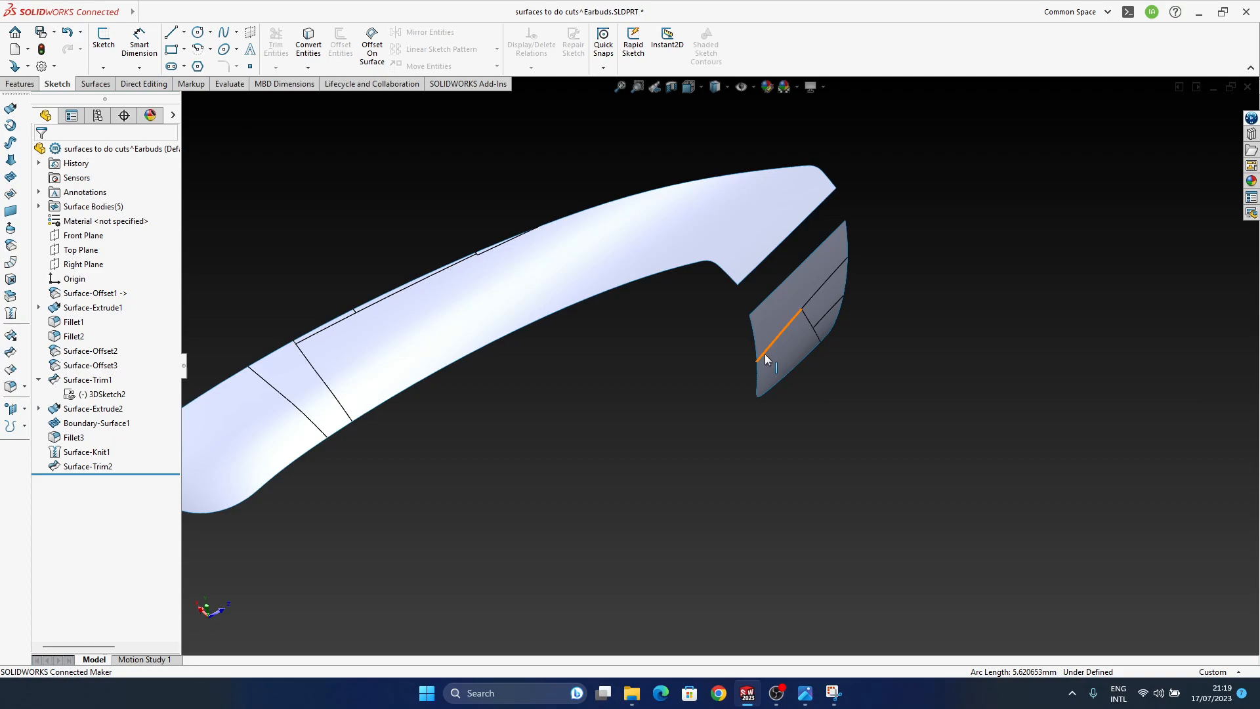
Examine the long contour surface and the trimmed patch from several angles.
middle_drag(742, 341, 736, 460)
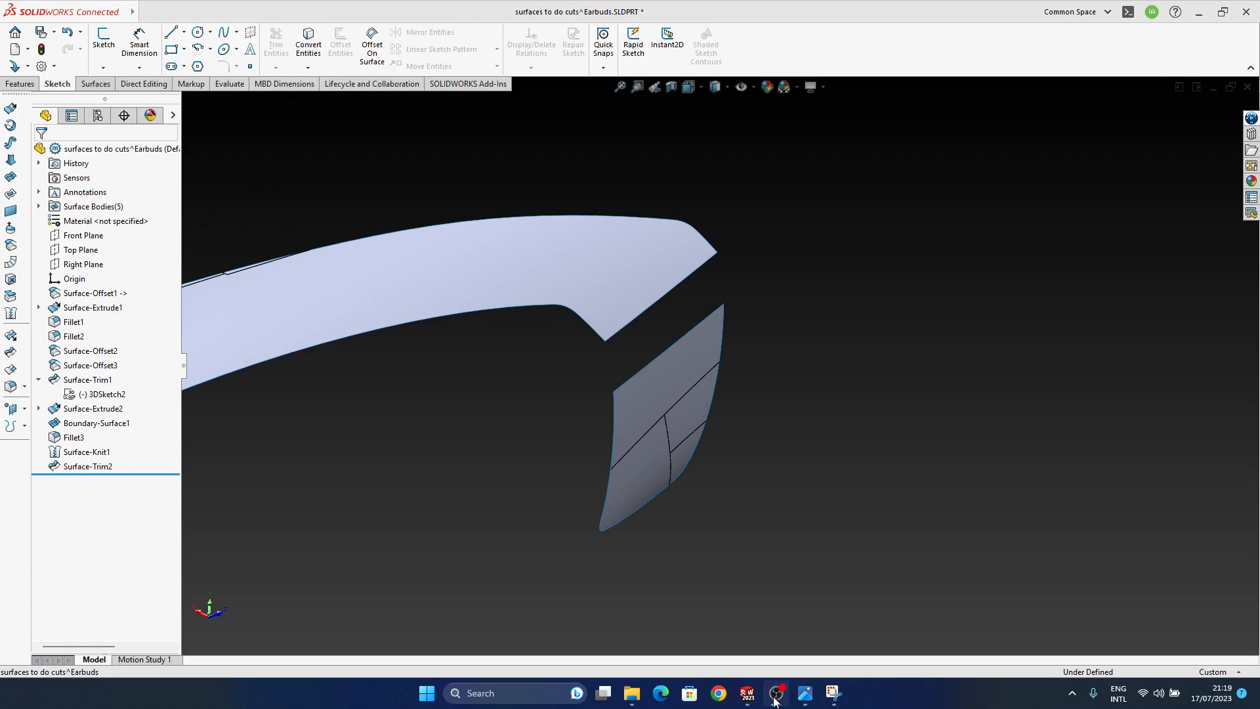
middle_drag(556, 290, 481, 269)
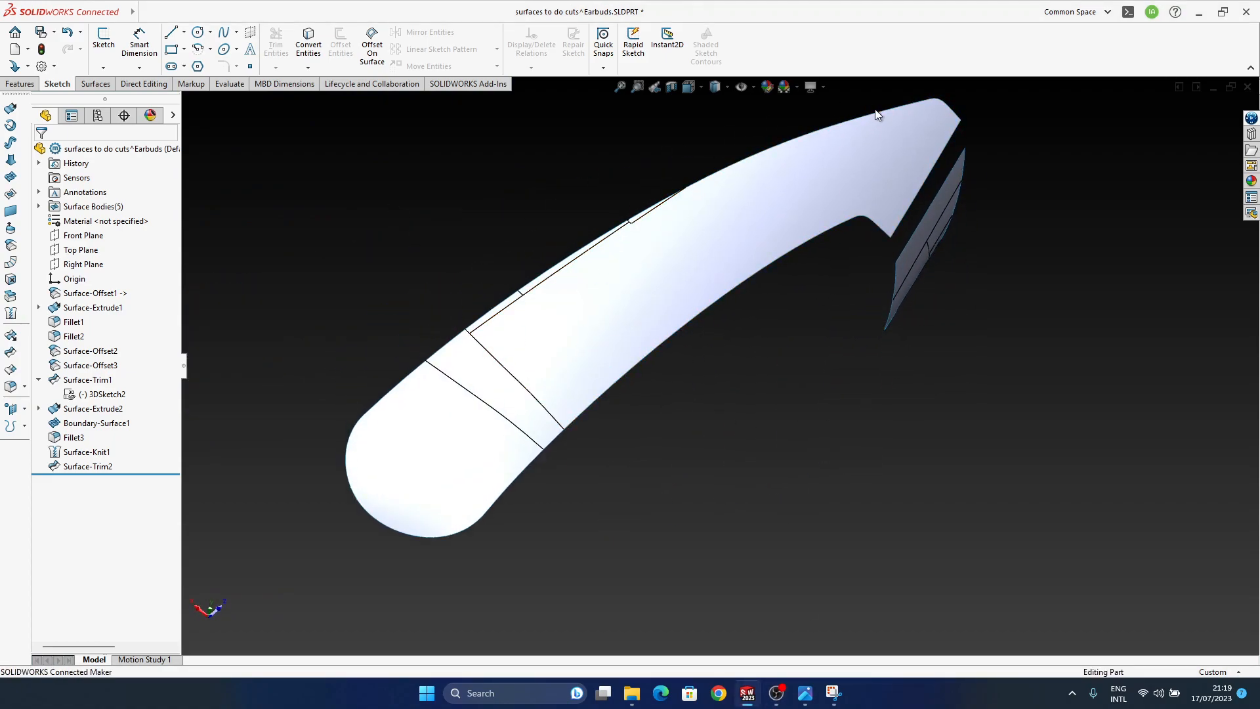
middle_drag(646, 397, 391, 415)
middle_drag(598, 470, 626, 457)
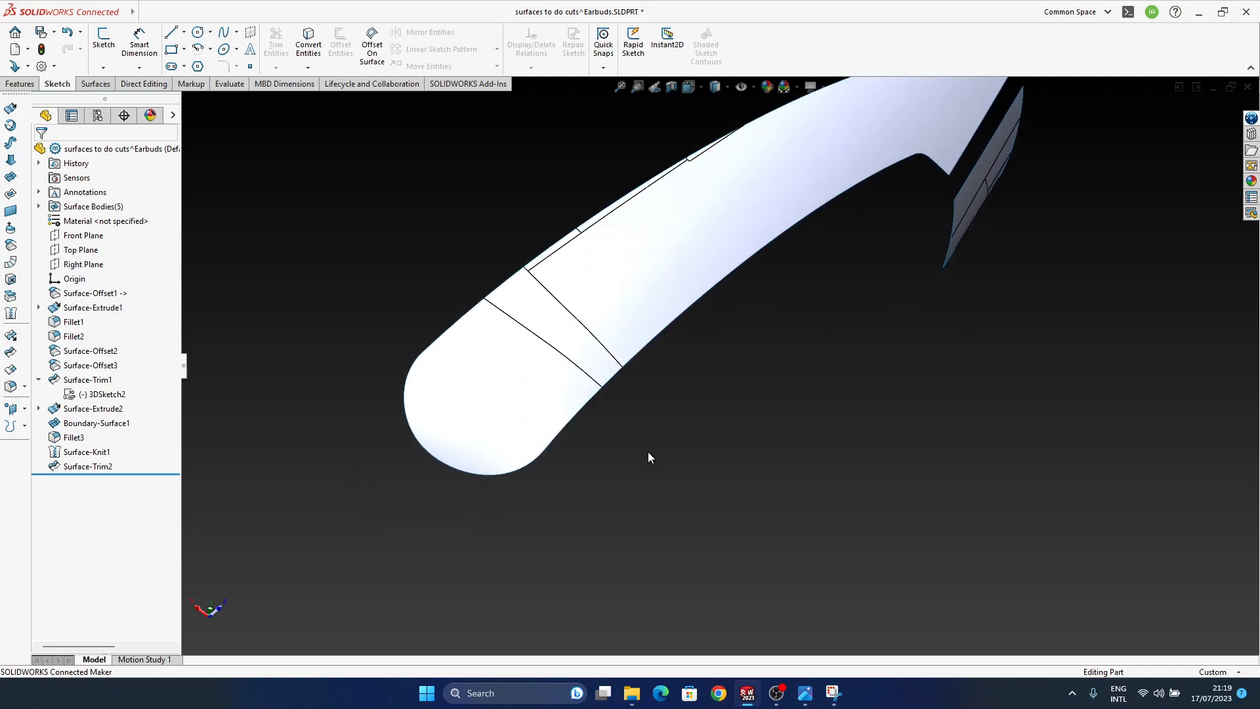
middle_drag(722, 424, 719, 440)
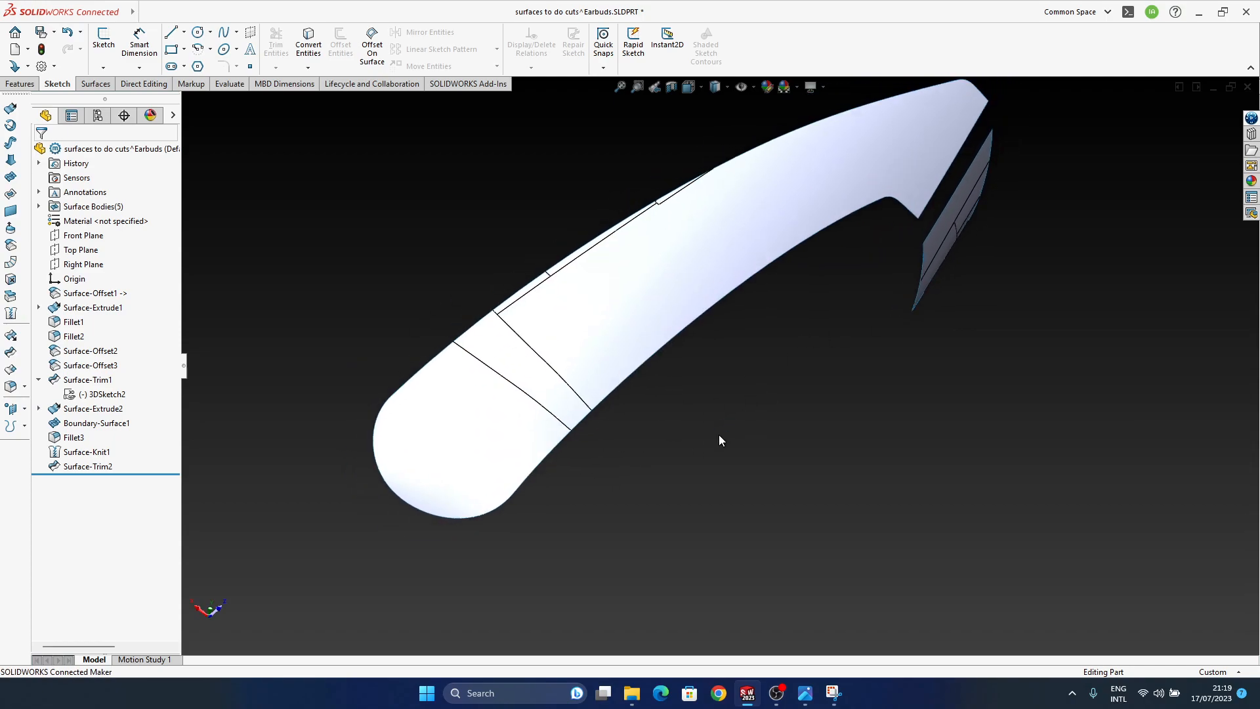
middle_drag(577, 413, 765, 413)
middle_drag(427, 315, 947, 229)
scroll(811, 352, down, 4)
middle_drag(884, 356, 796, 282)
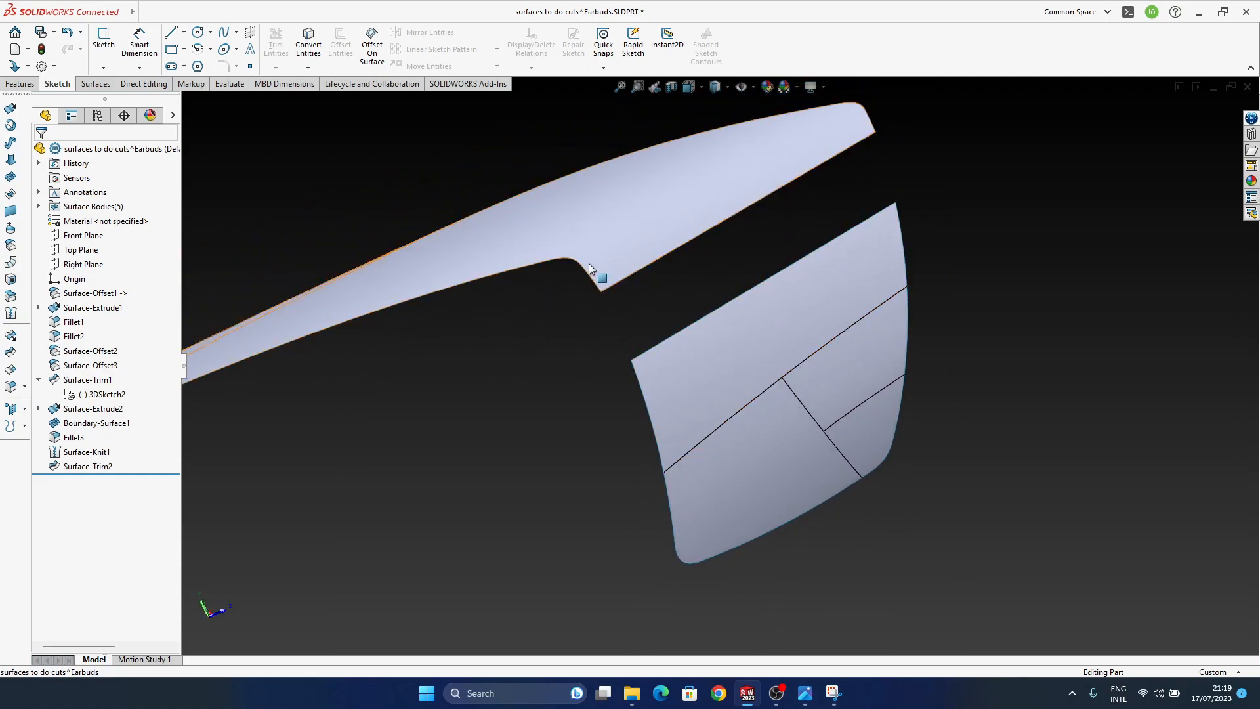
ctrl+middle_drag(713, 335, 997, 269)
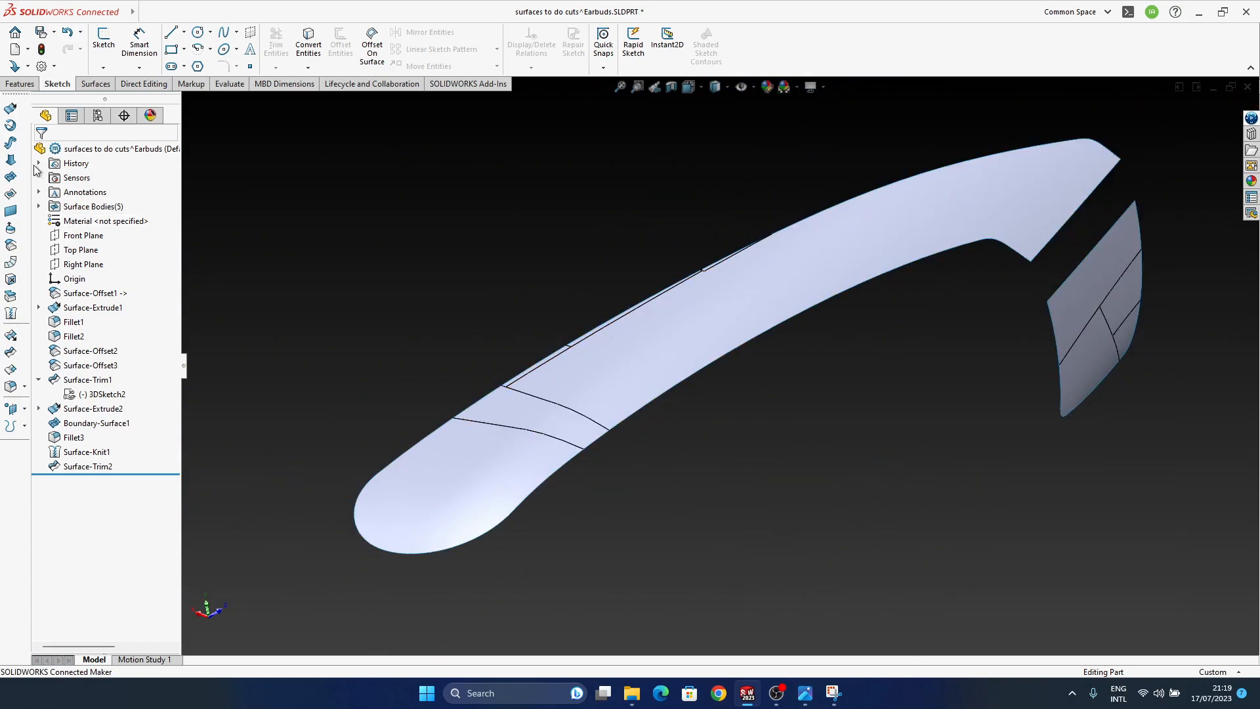
Start a ruled surface normal to the long contour surface from its edge near the rounded tip, with a 1 mm distance.
click(10, 279)
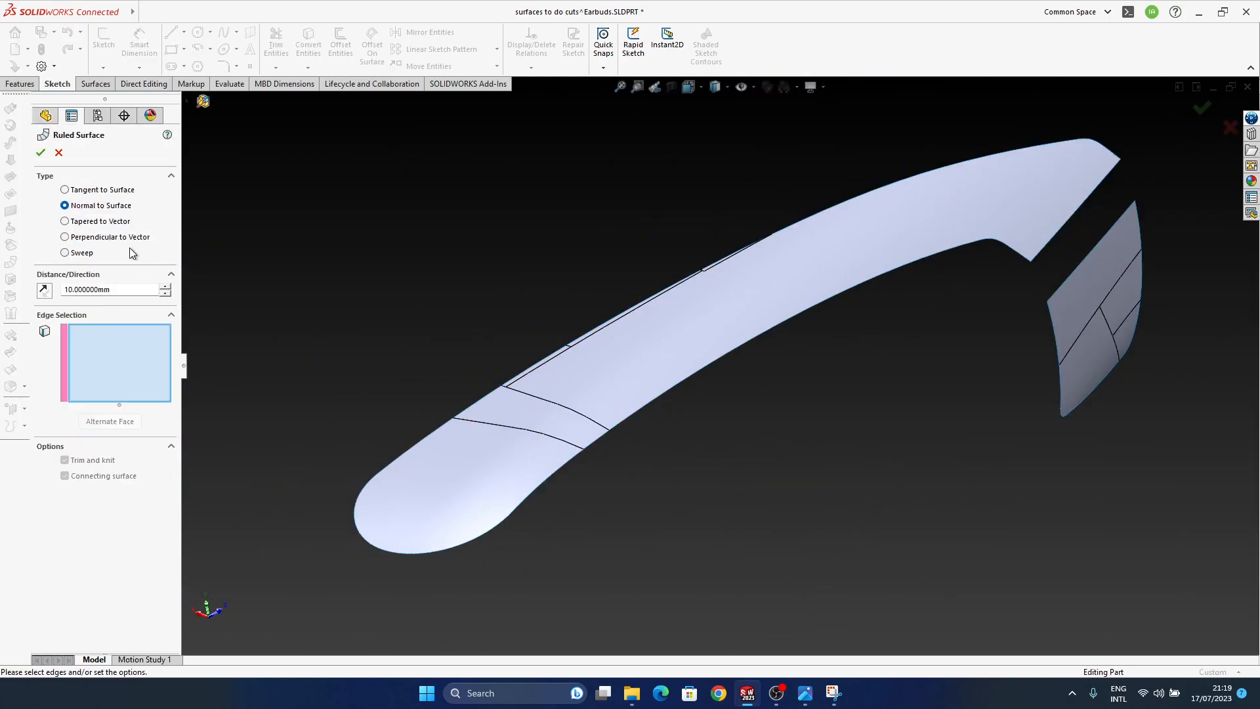
click(562, 467)
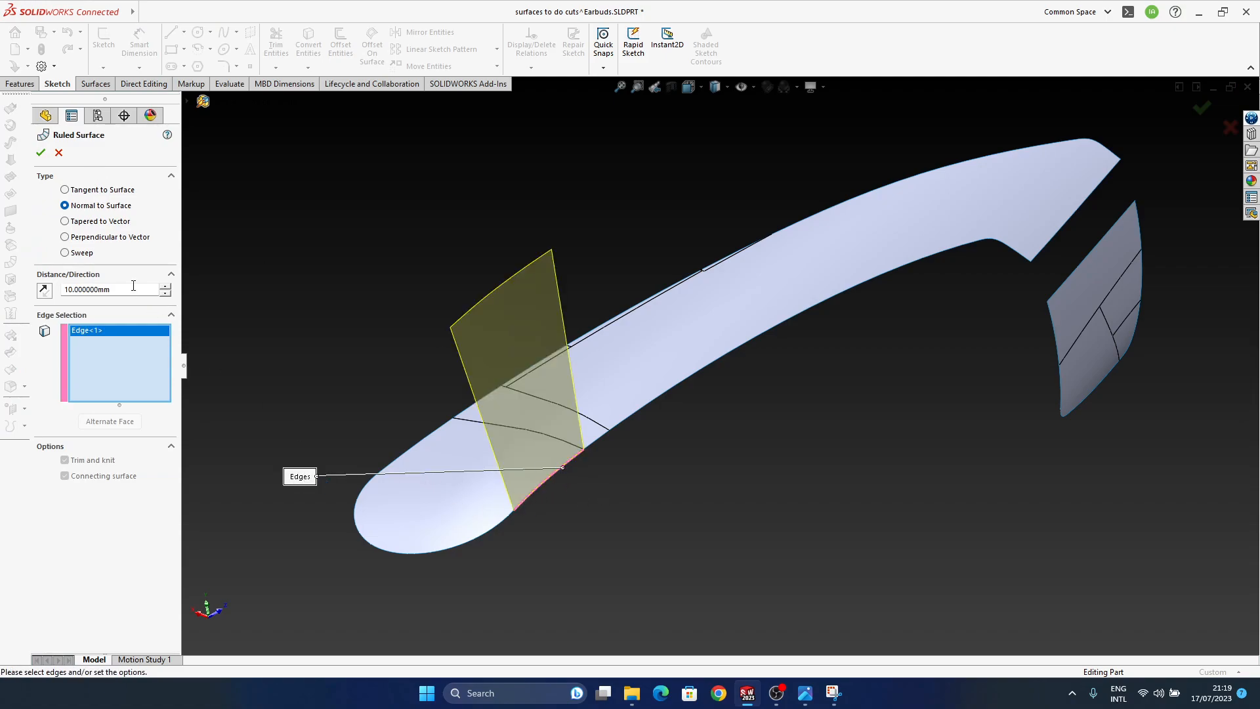
click(65, 221)
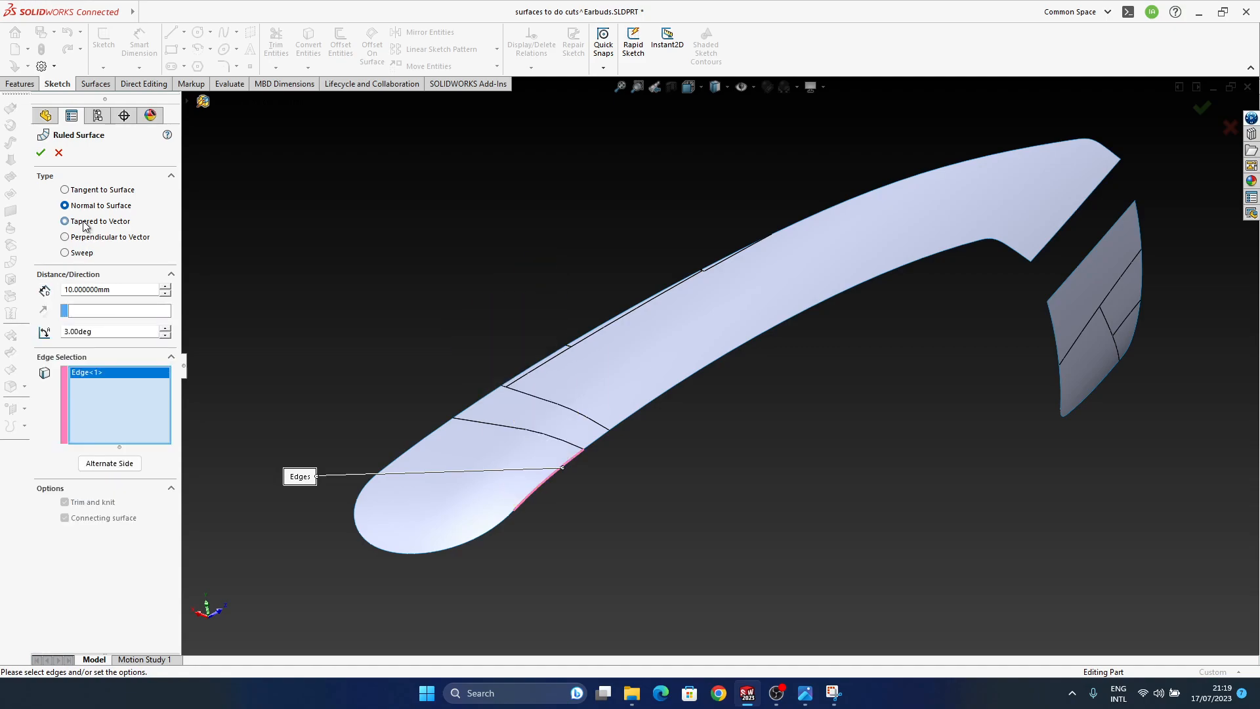
middle_drag(604, 411, 619, 375)
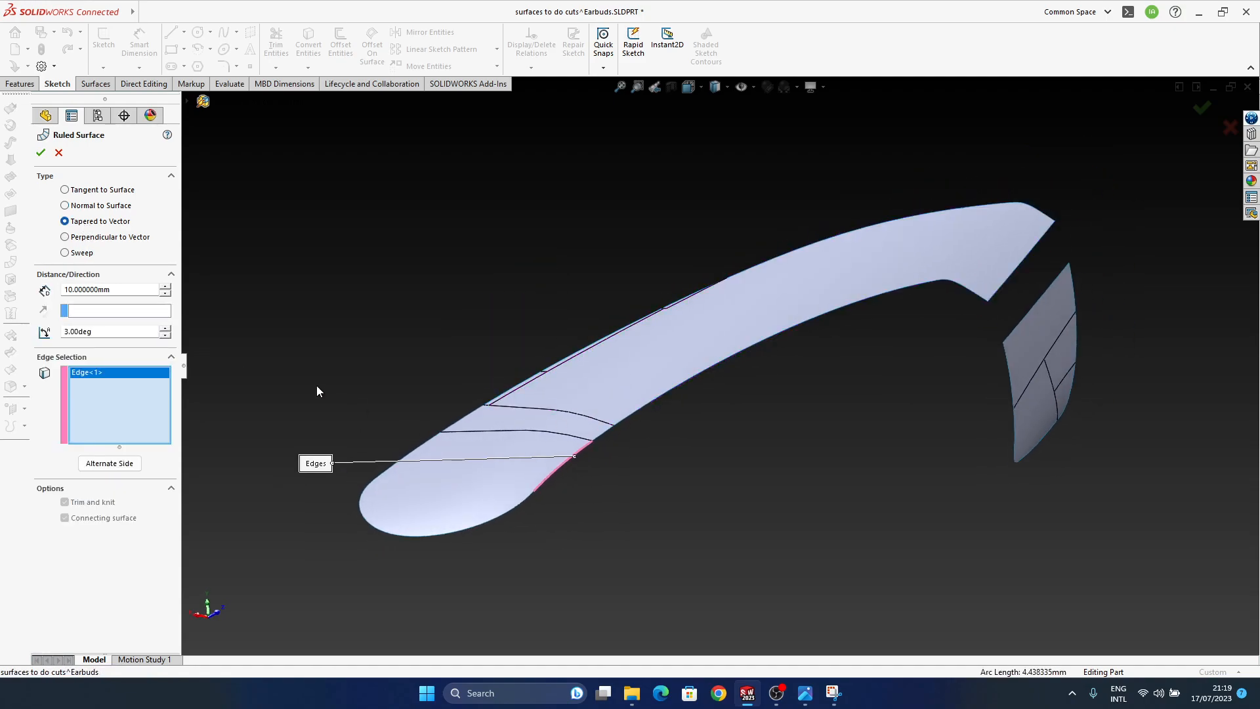
click(65, 205)
middle_drag(472, 317, 728, 301)
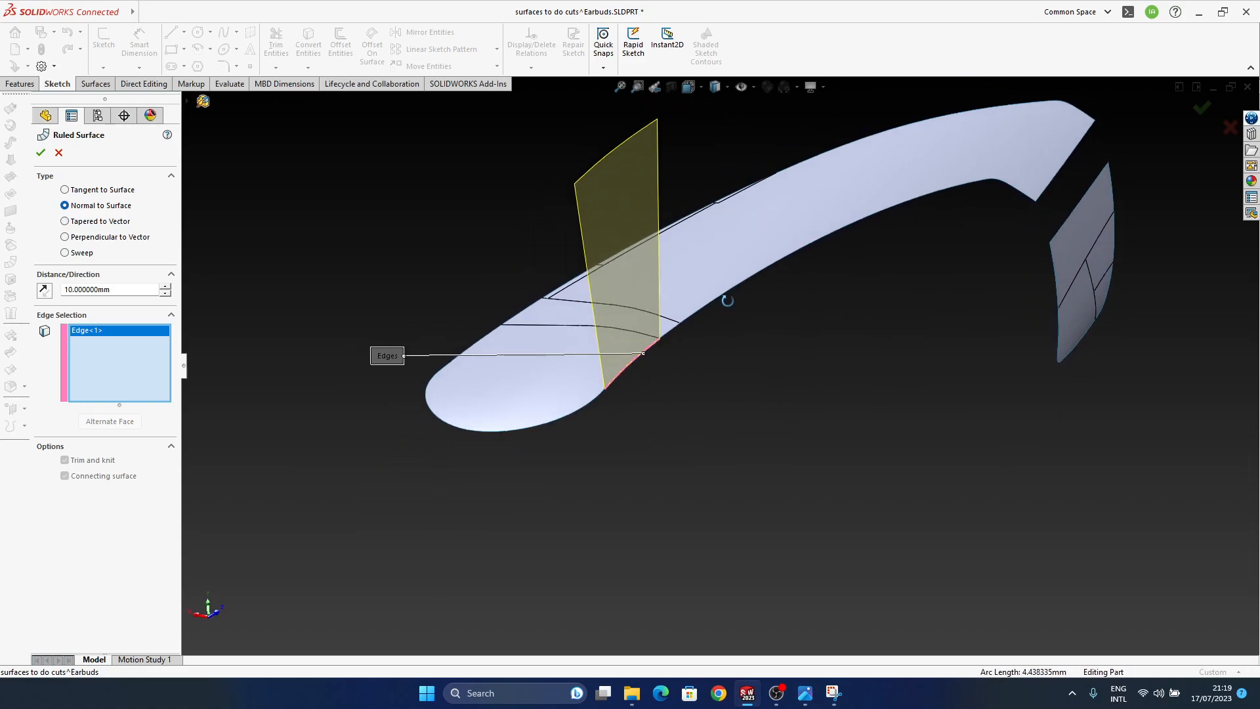
double_click(117, 293)
text(1)
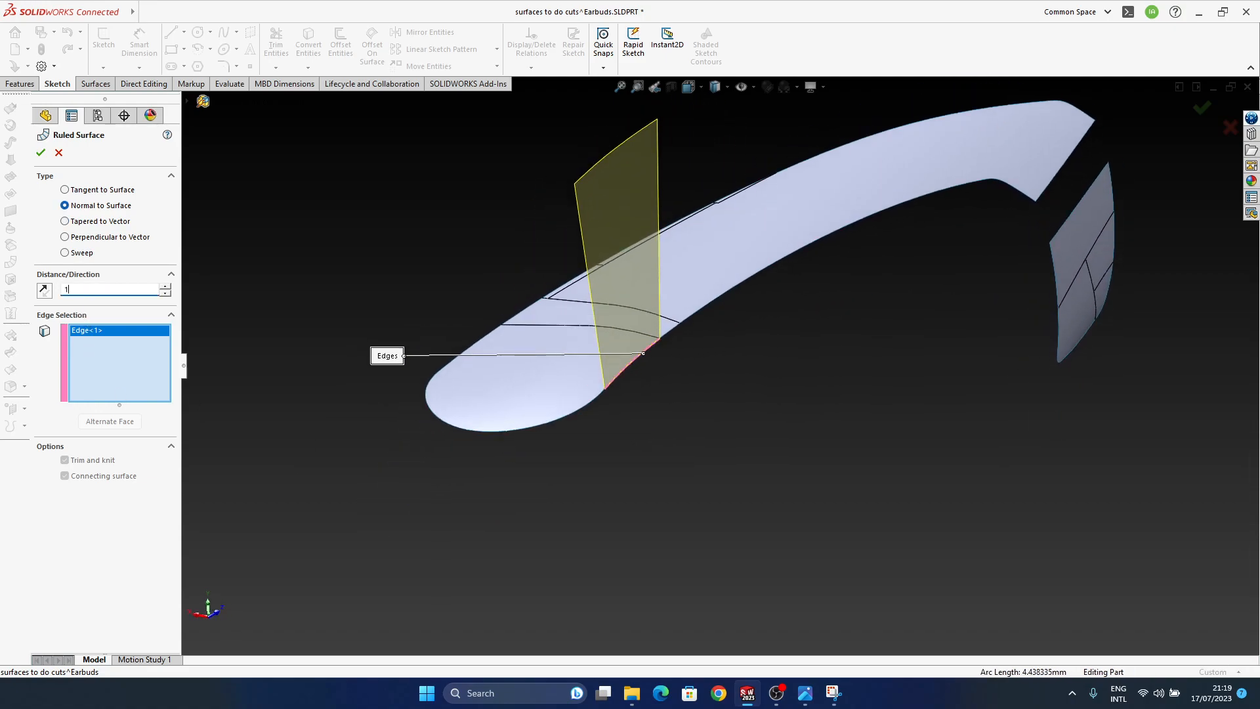
key(Return)
Add the rest of the long surface's outline except the straight flared end, turn off Trim and knit, and create the ruled surface.
click(602, 413)
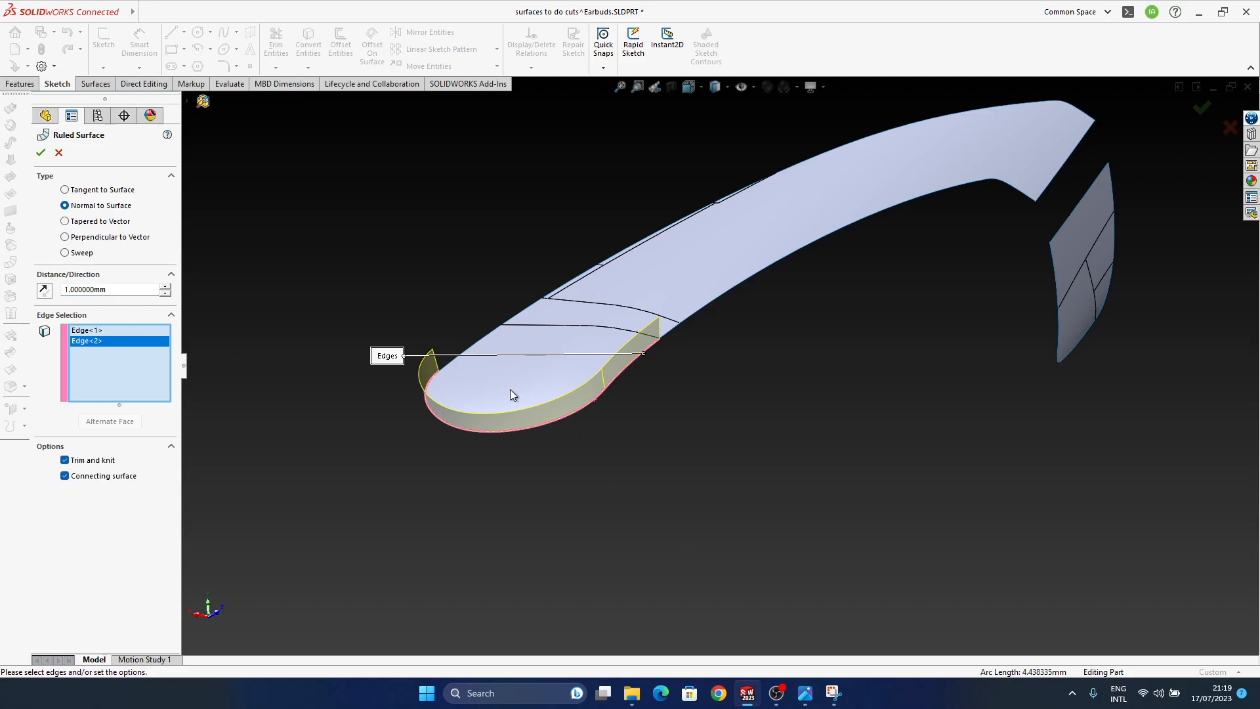
click(453, 344)
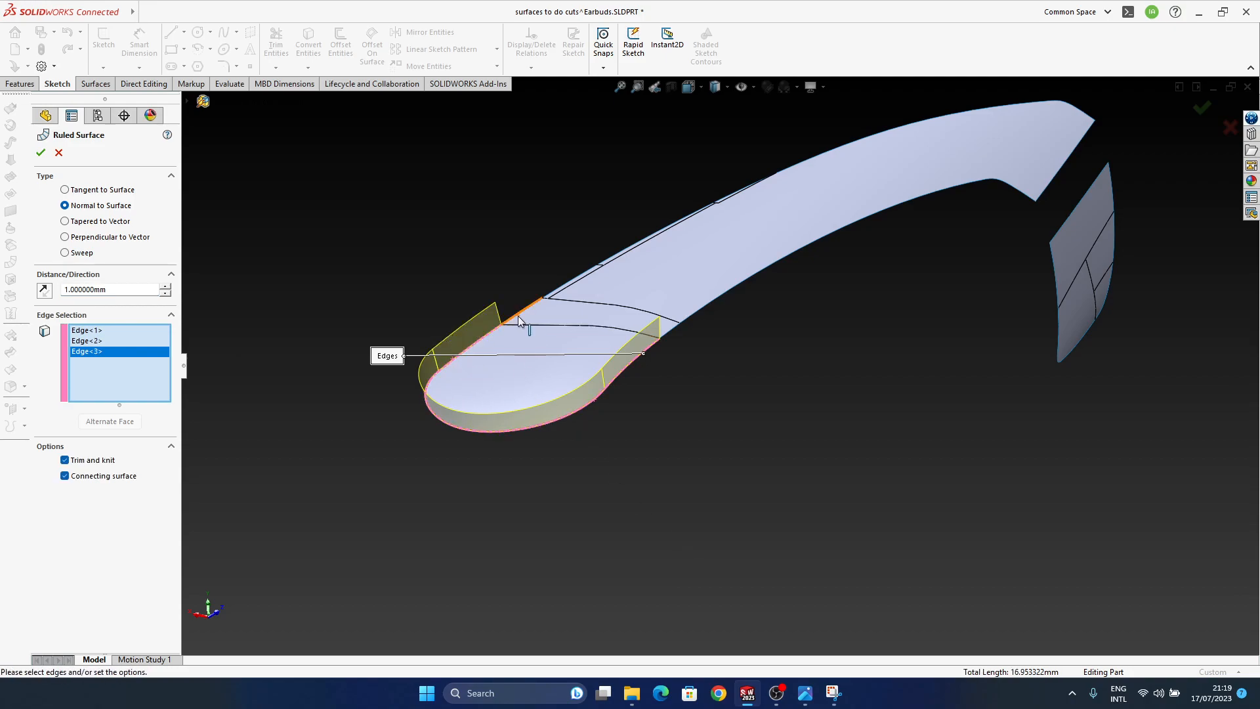
right_click(518, 321)
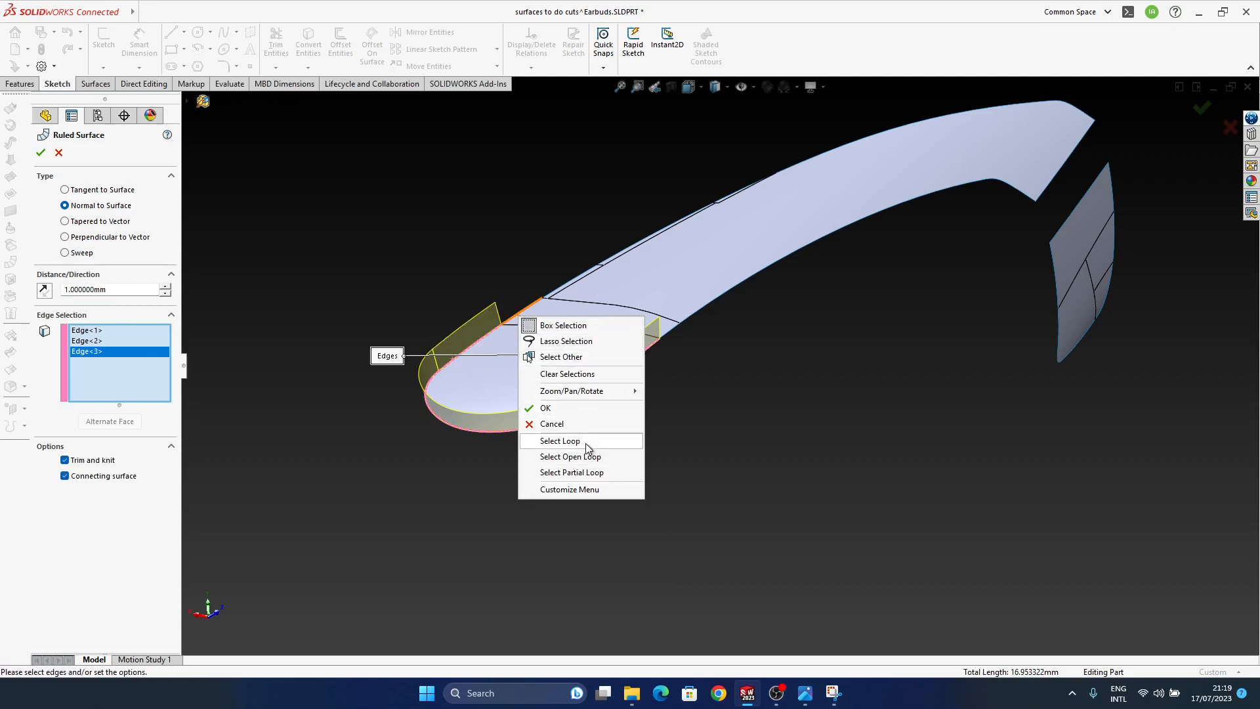
click(601, 459)
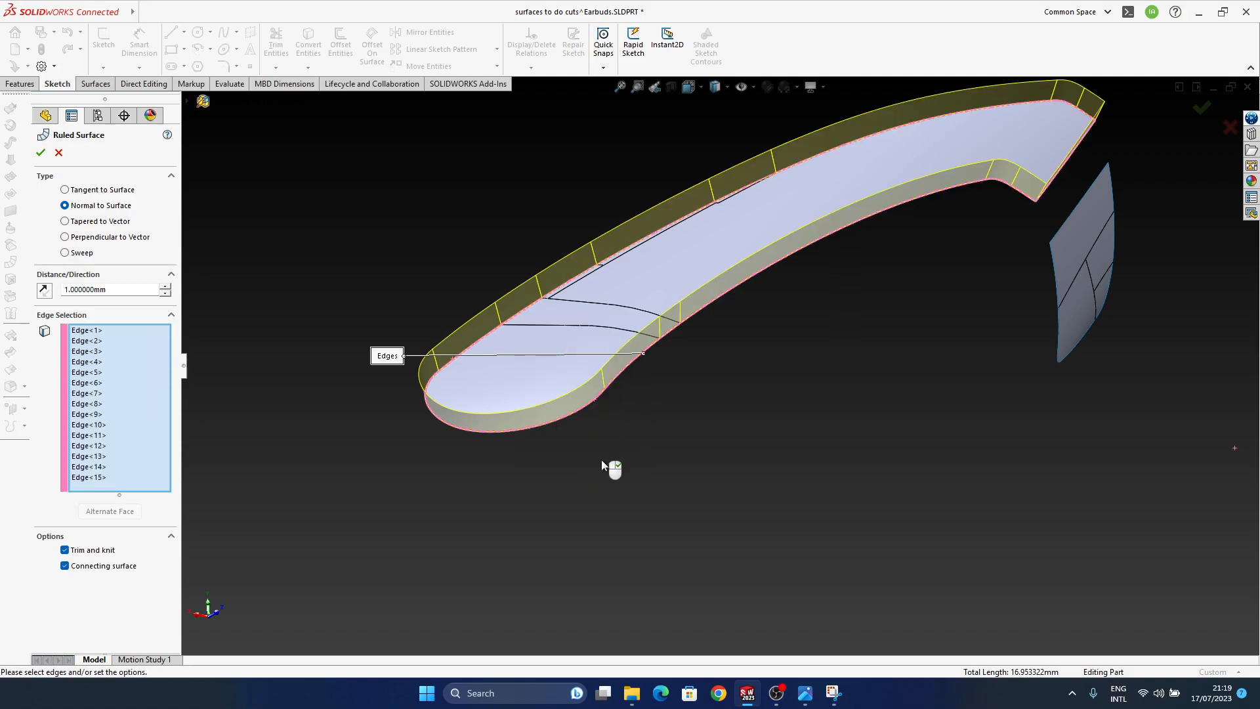
middle_drag(943, 277, 947, 345)
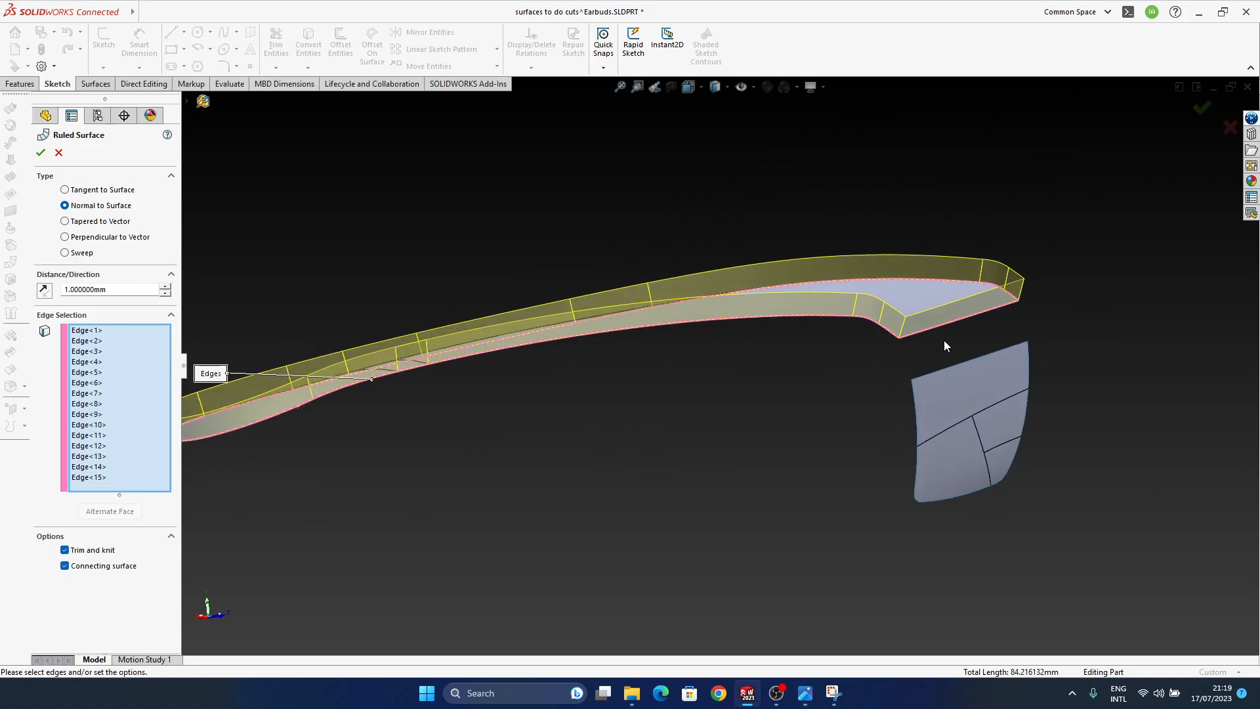
middle_drag(1035, 315, 705, 351)
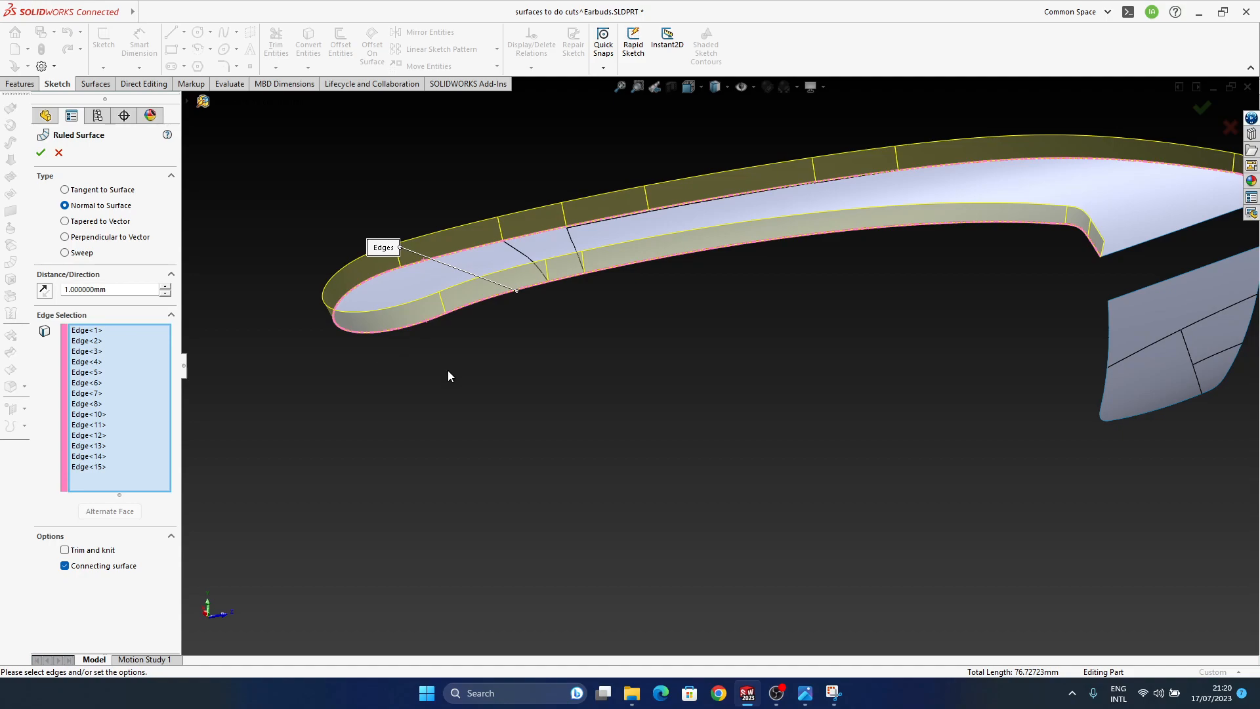
middle_drag(790, 378, 748, 268)
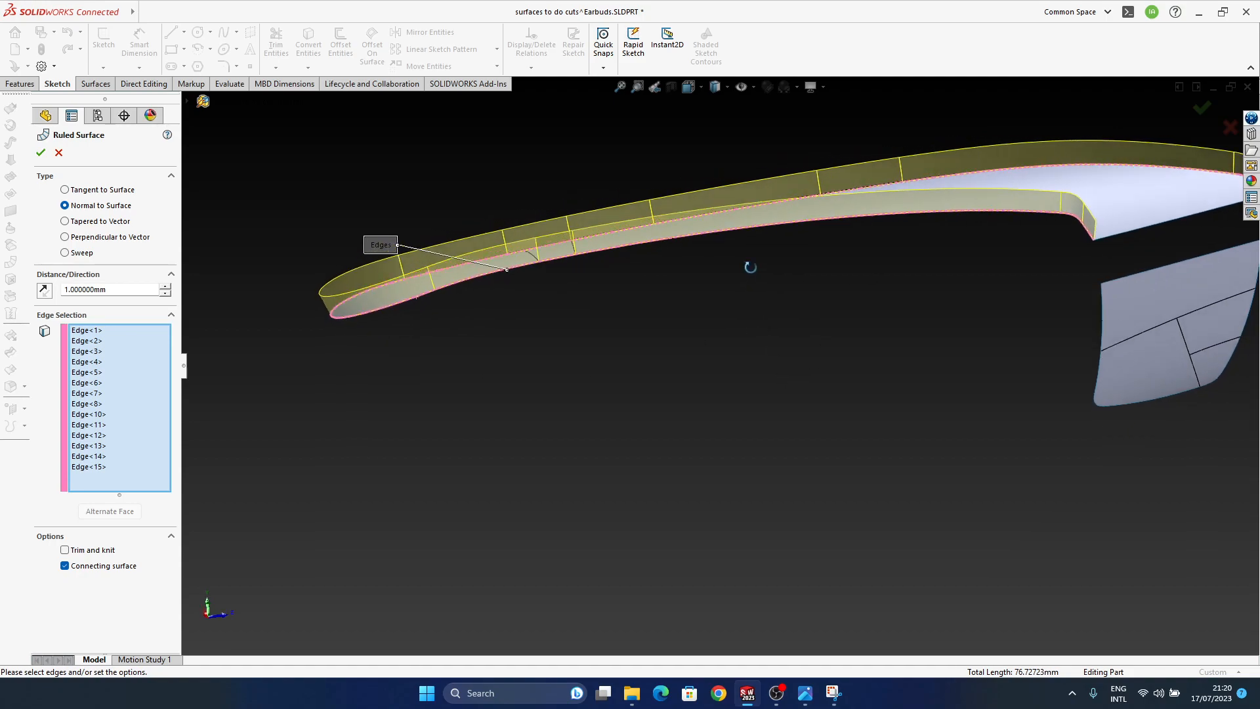
middle_drag(1130, 274, 1186, 120)
click(1202, 107)
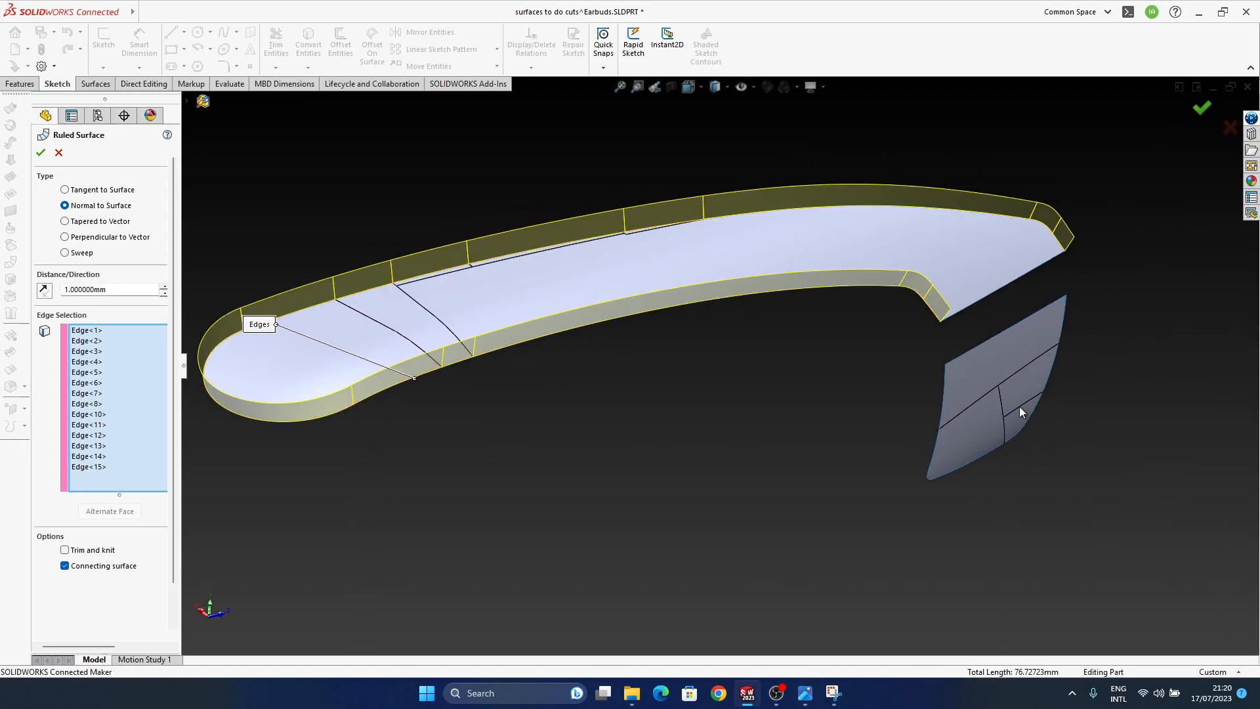
Edit the ruled surface to turn on Trim and knit.
middle_drag(1015, 294, 709, 396)
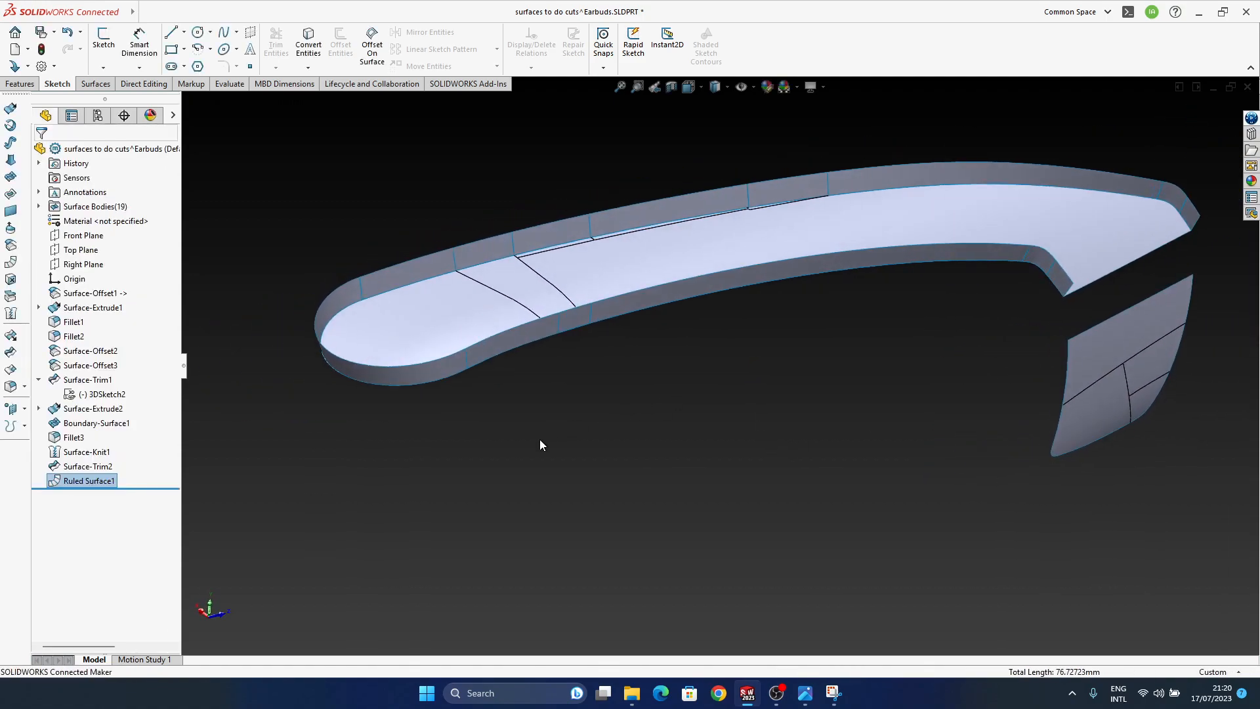
right_click(109, 484)
click(122, 436)
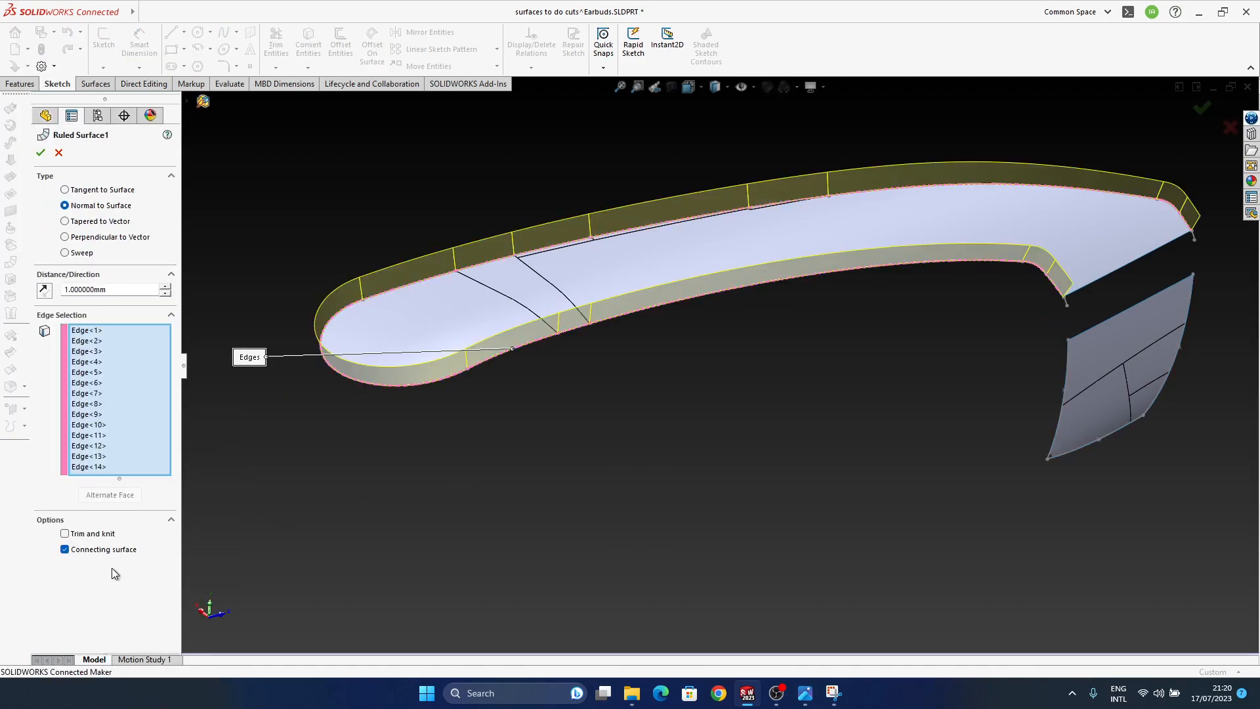
click(1201, 107)
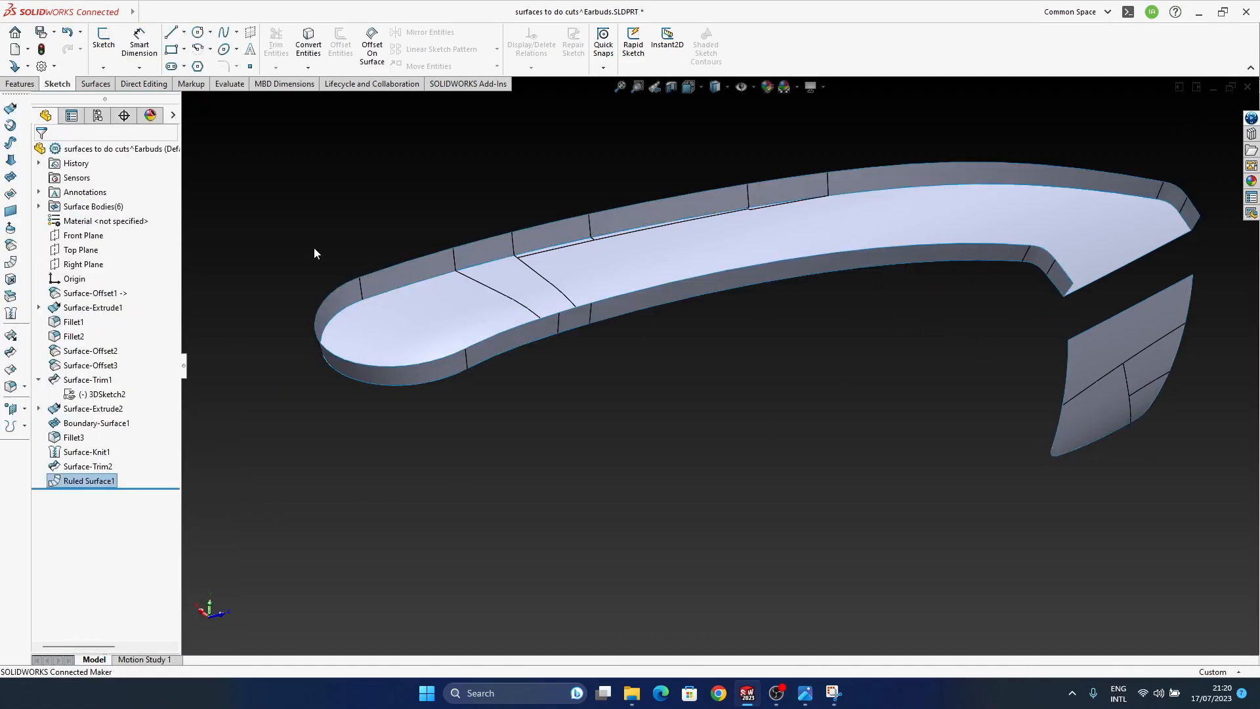
Hide the long contour surface body enclosed by the ruled surface wall.
ctrl+middle_drag(1003, 355, 620, 320)
click(607, 296)
click(661, 260)
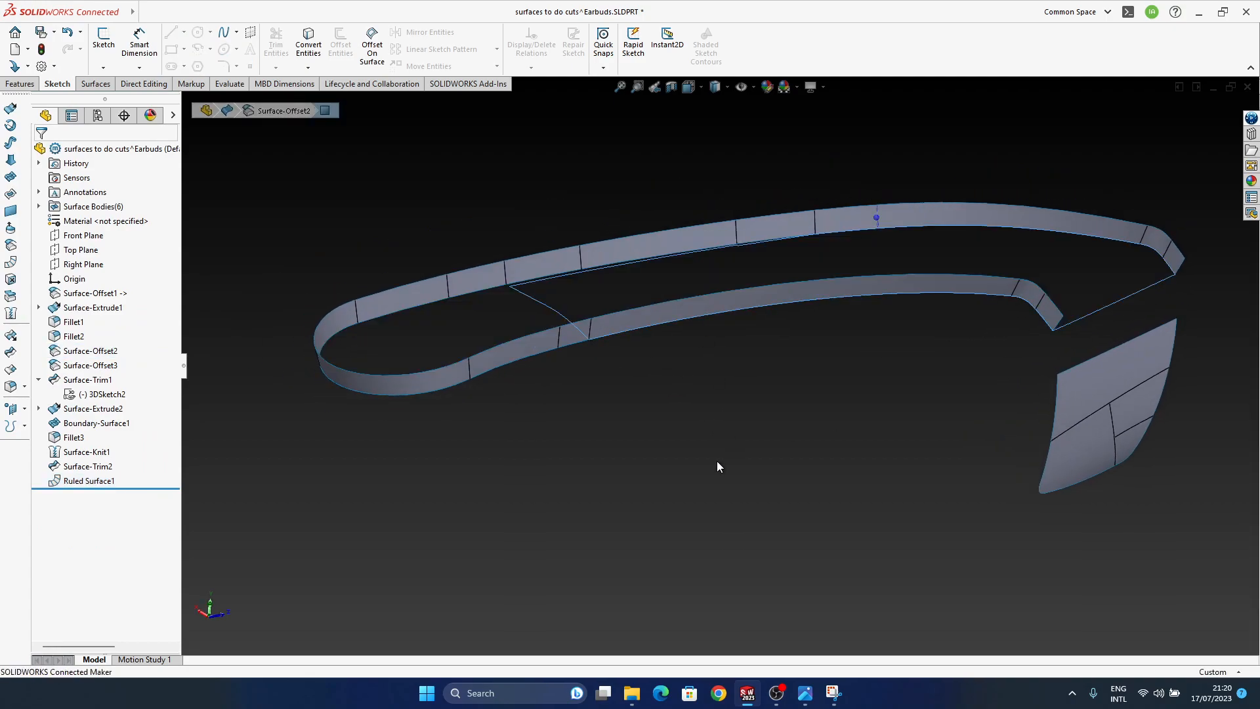
ctrl+middle_drag(618, 377, 654, 392)
click(336, 555)
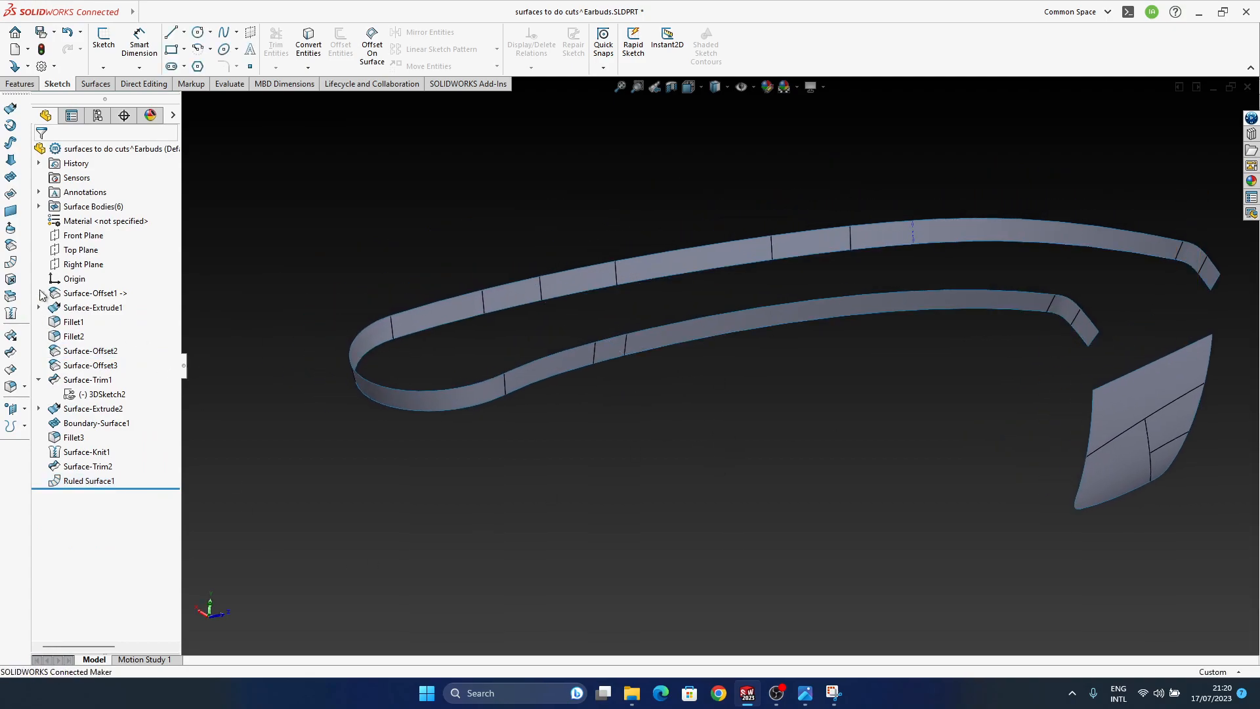
click(11, 351)
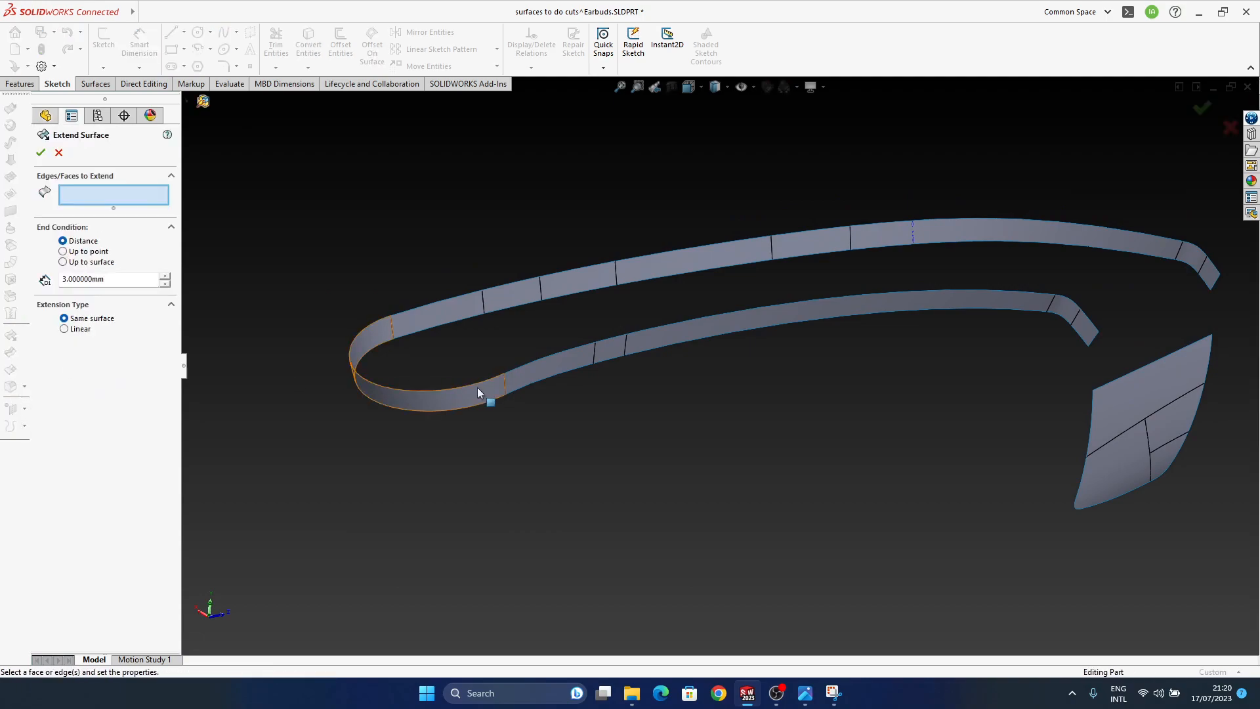
click(479, 404)
drag(395, 468, 389, 420)
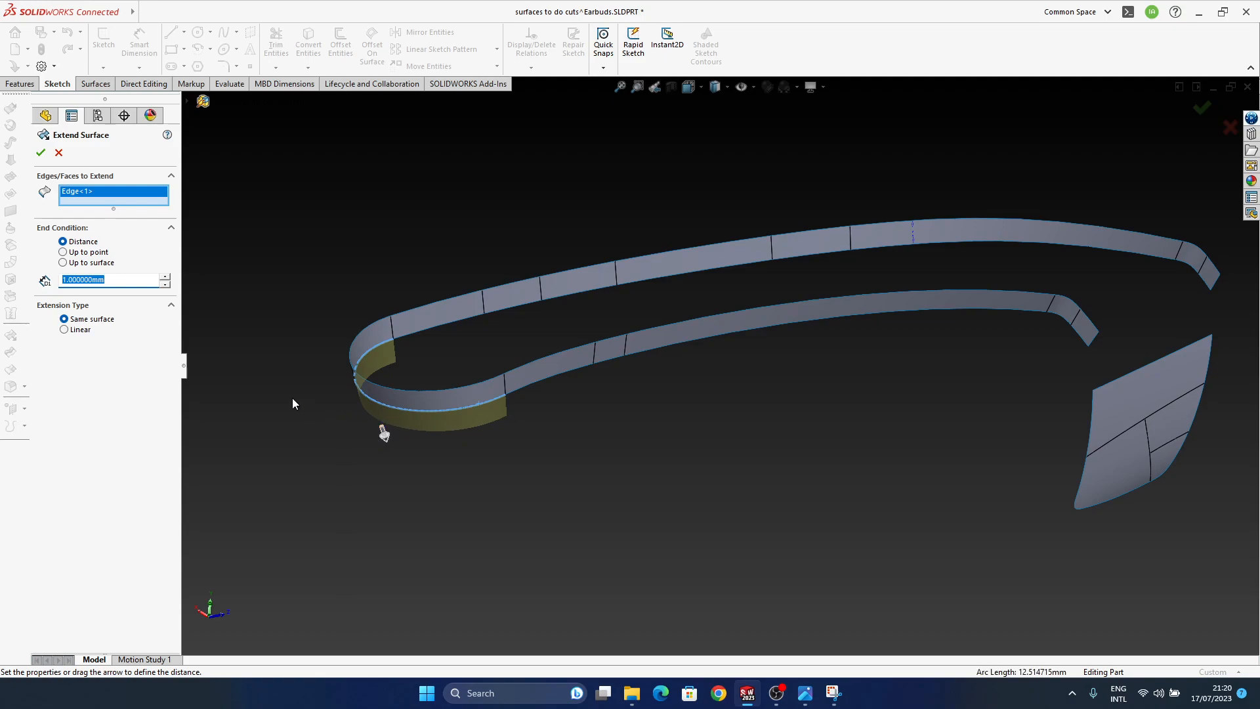
right_click(540, 382)
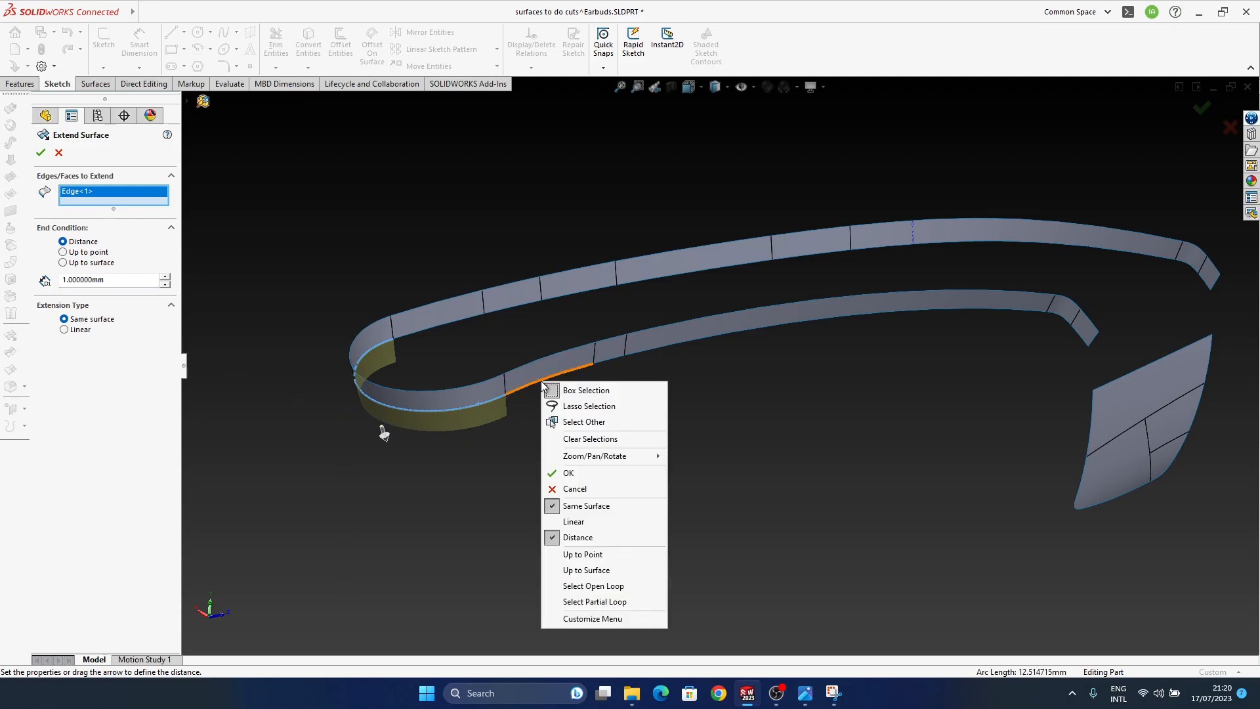
right_click(549, 379)
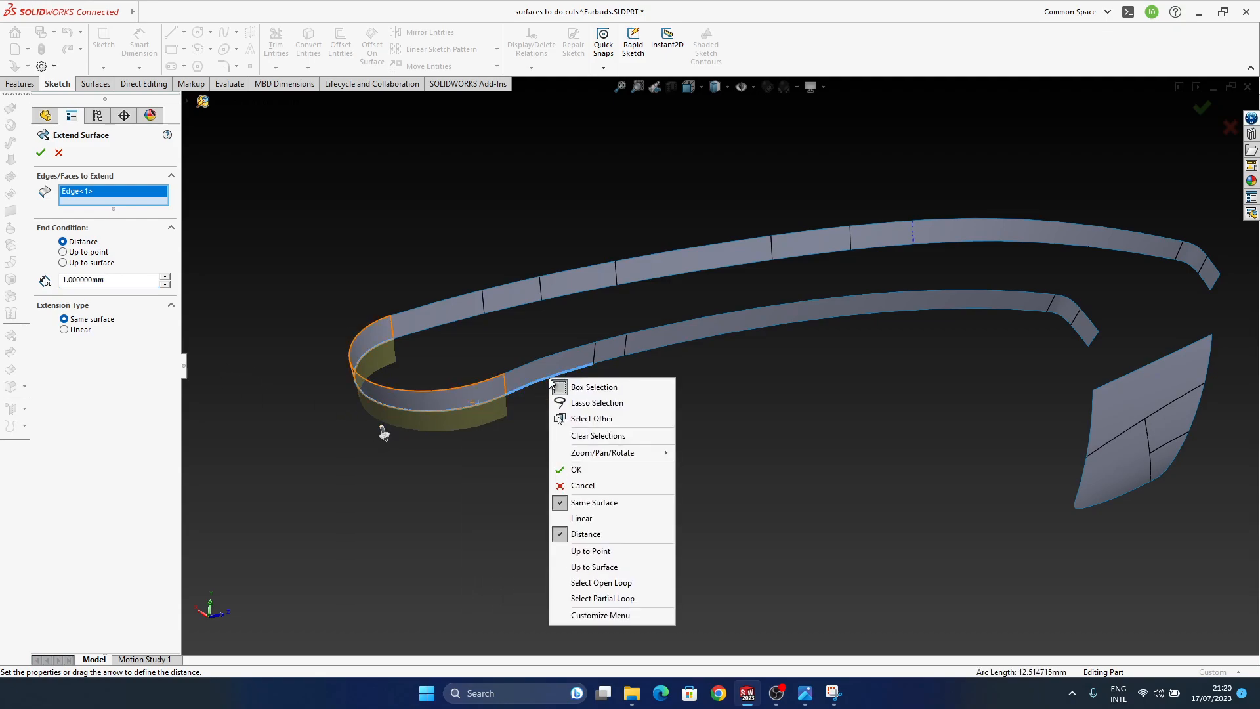
click(610, 583)
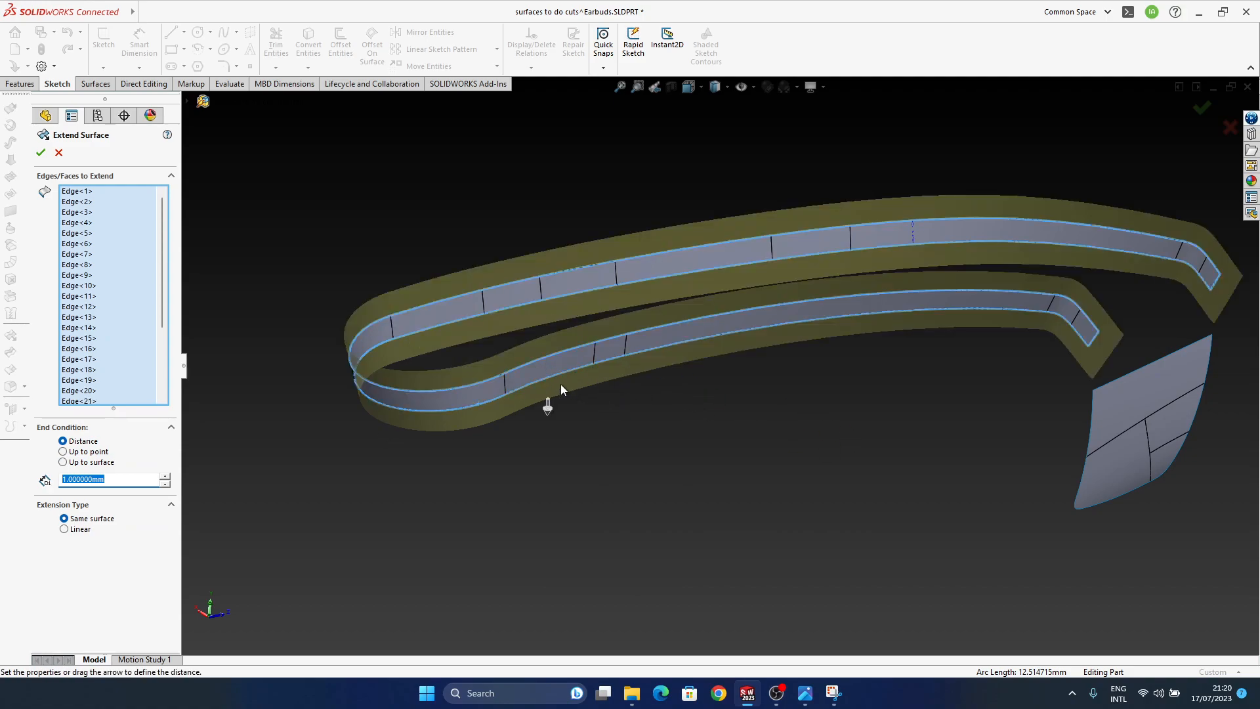
middle_drag(633, 354, 595, 386)
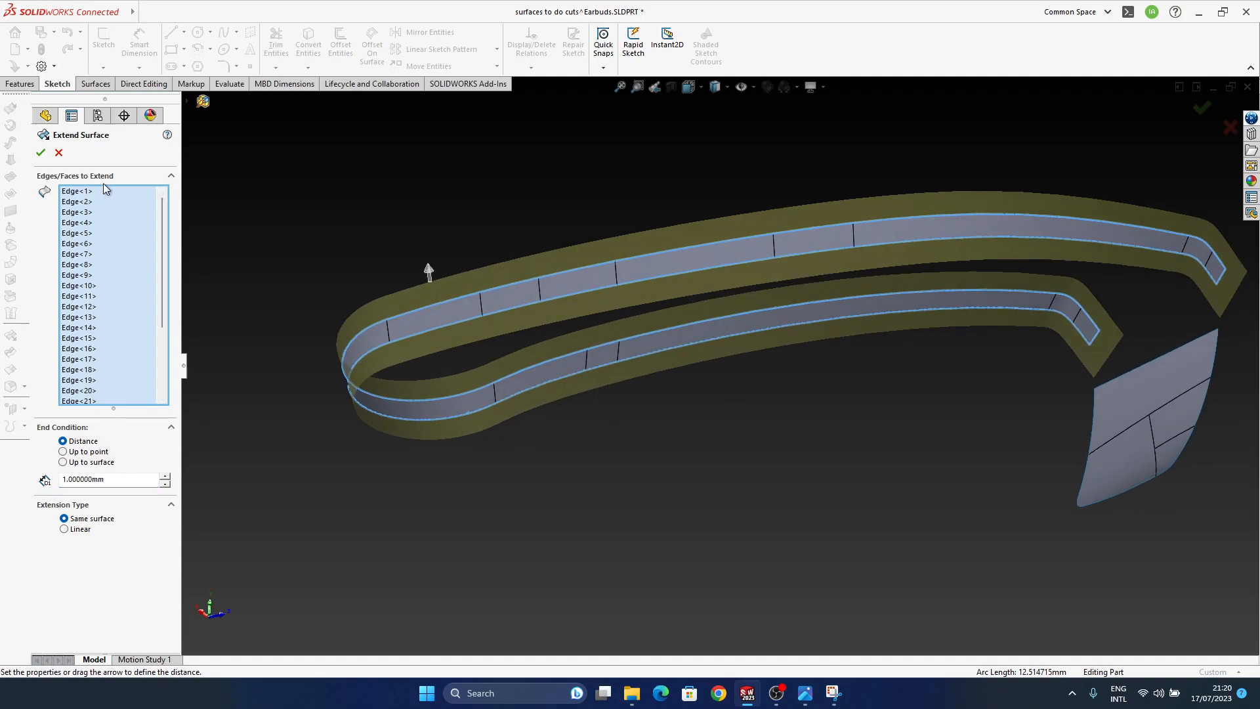
click(59, 153)
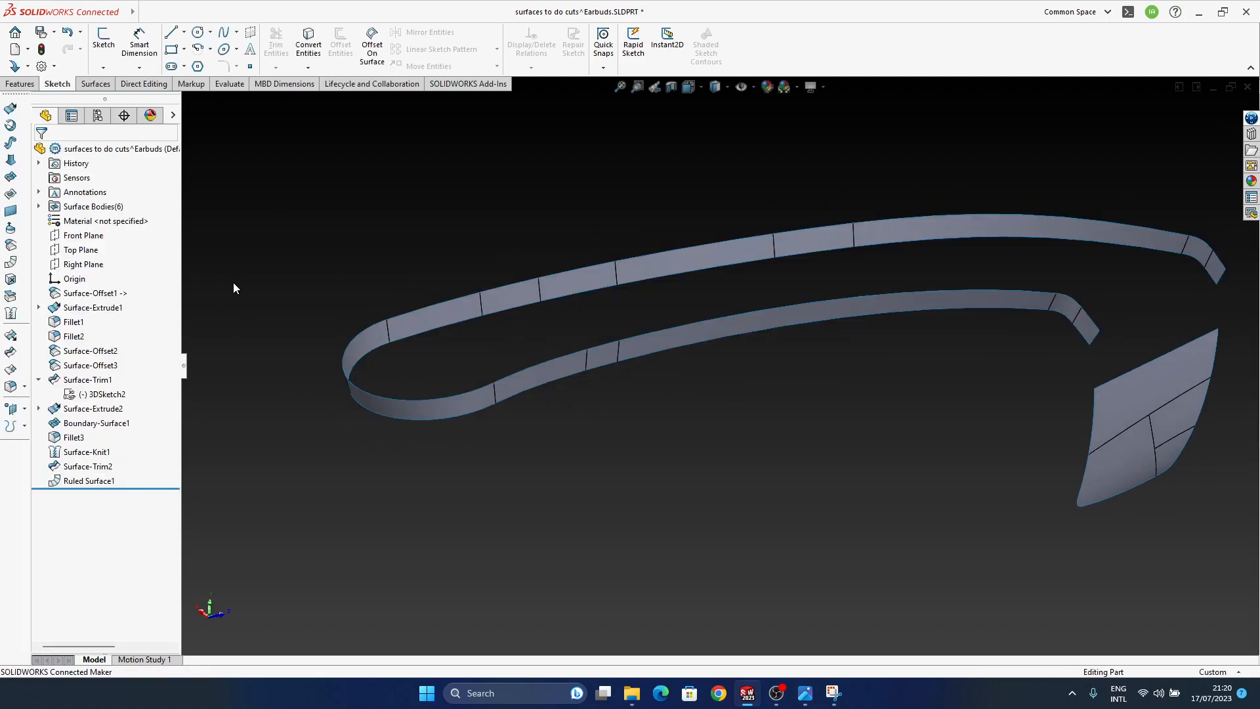
Start extending the ruled wall from its lower edge around the rounded tip, using the same-surface type and a 1 mm distance.
click(12, 336)
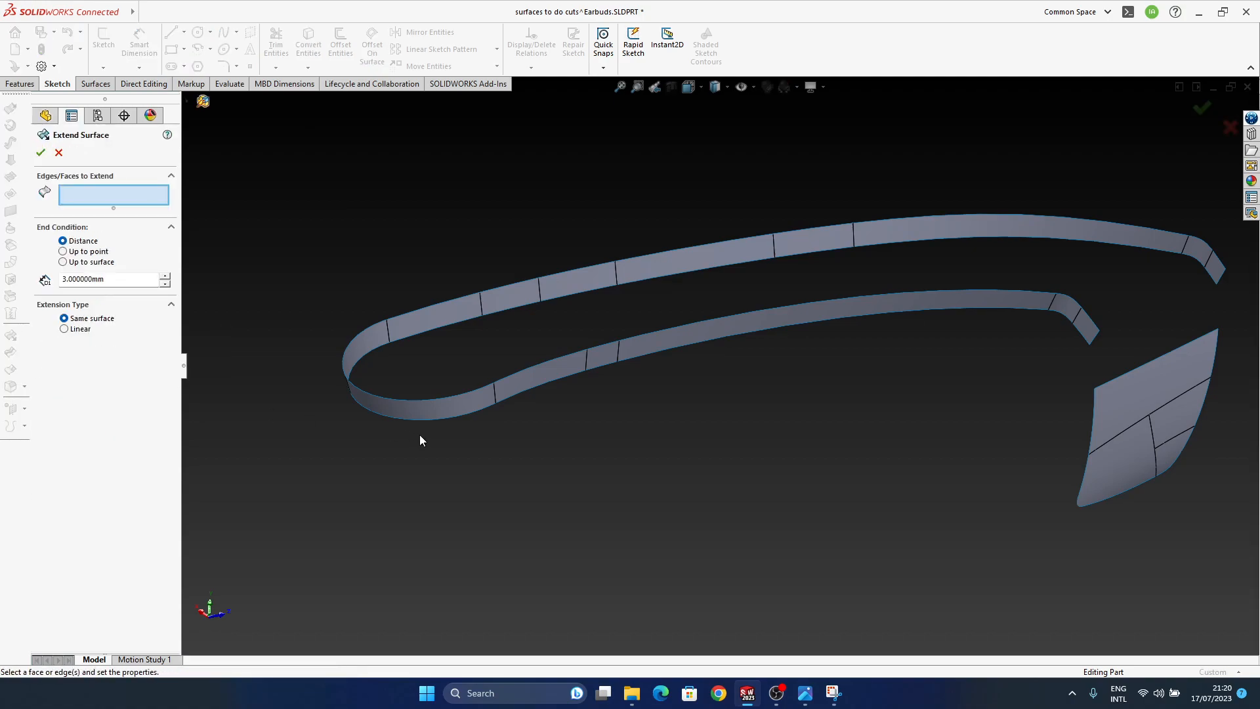
right_click(444, 420)
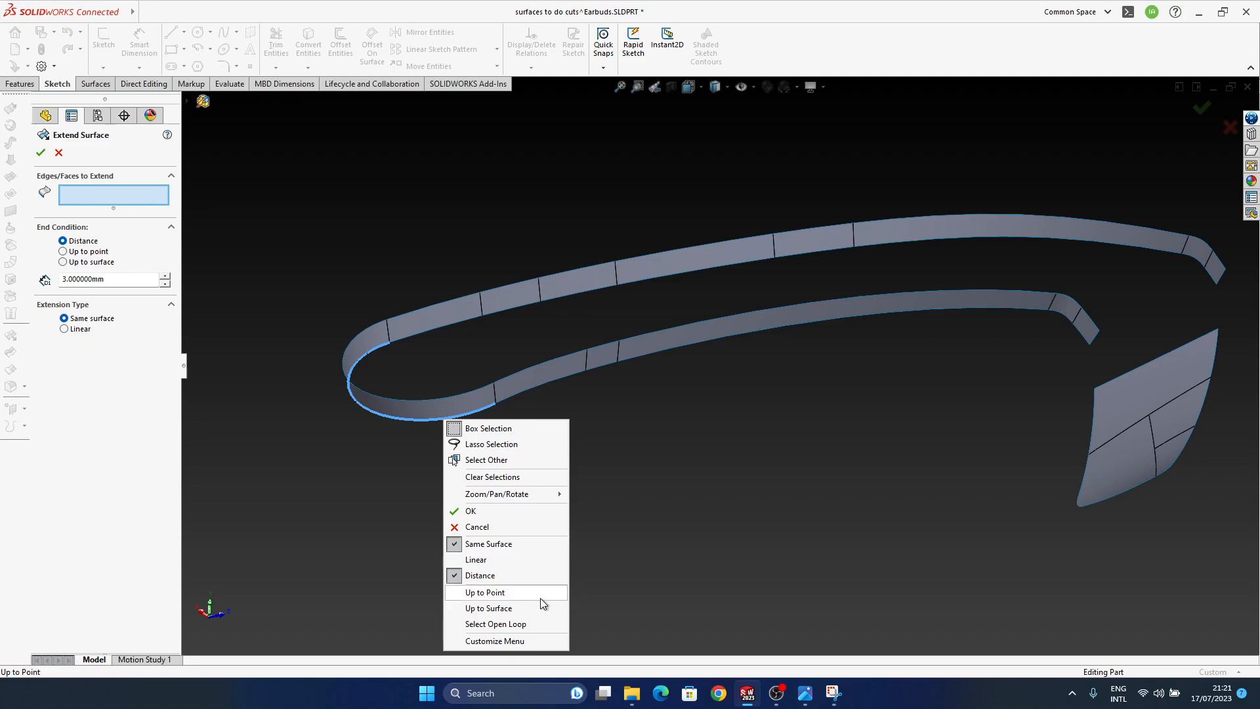
click(497, 559)
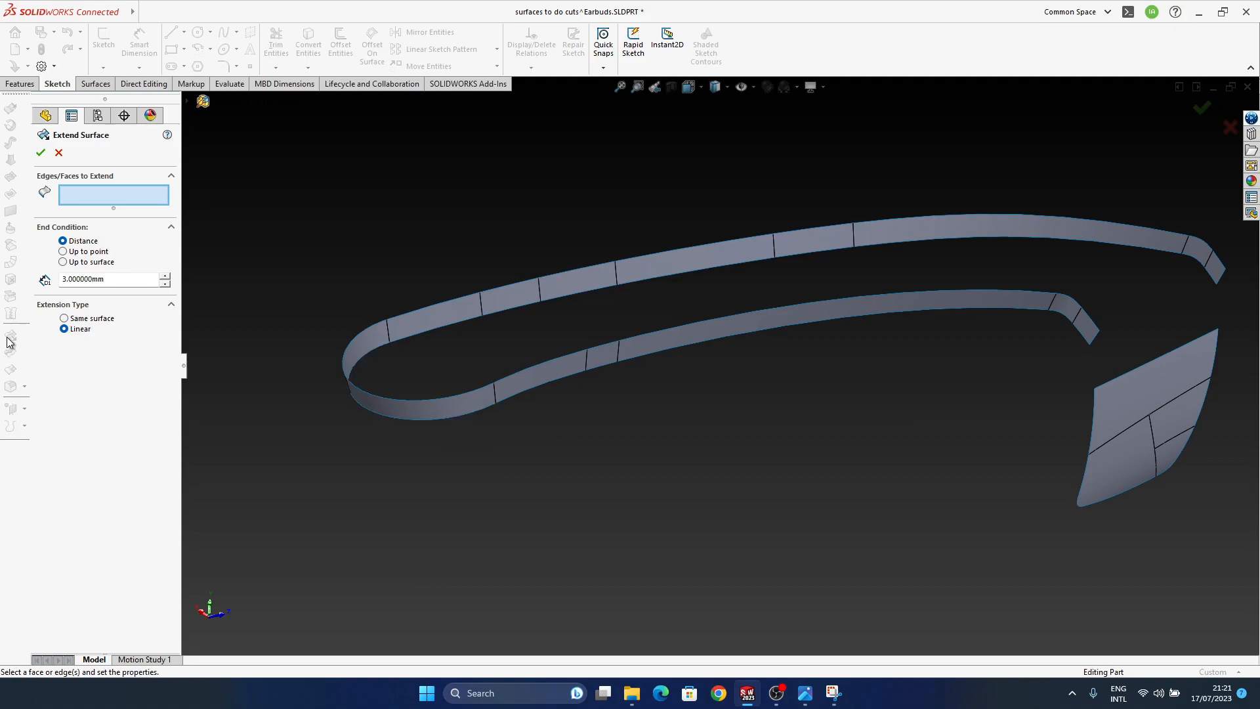
click(451, 418)
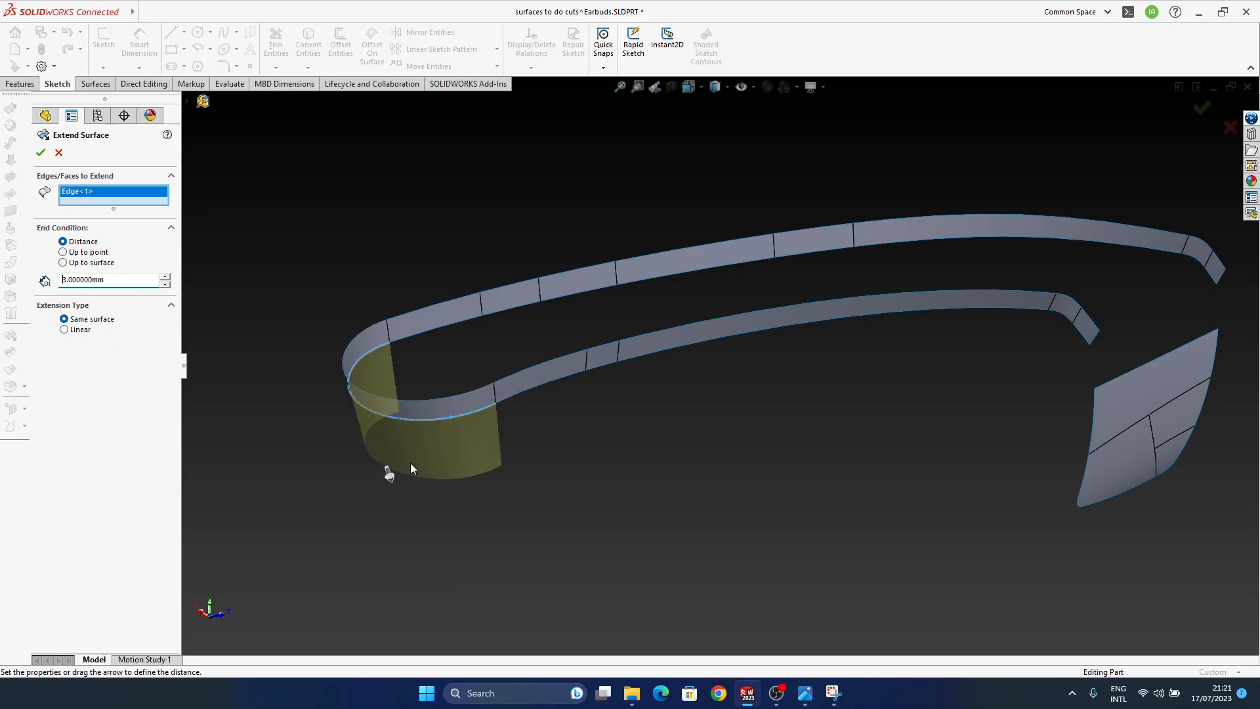
drag(389, 476, 377, 435)
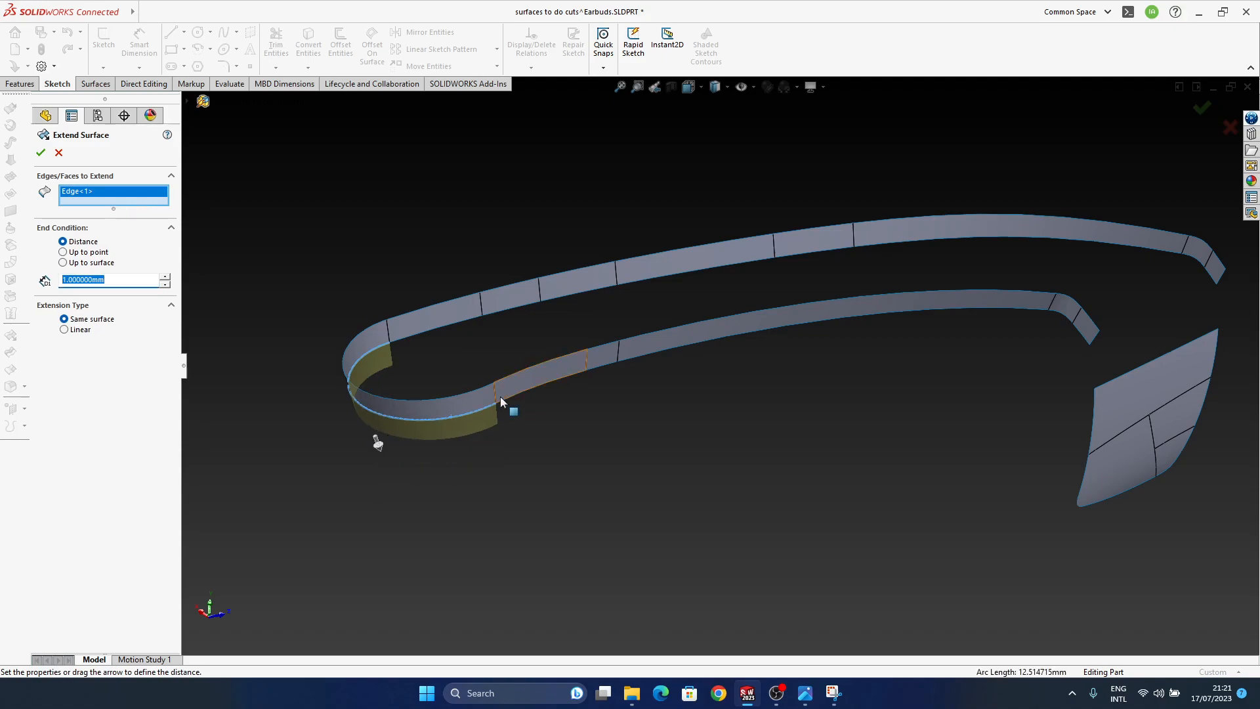
Add the lower edges of the wall's near branch to the extension, from the rounded tip to its bent free end.
click(577, 374)
click(600, 366)
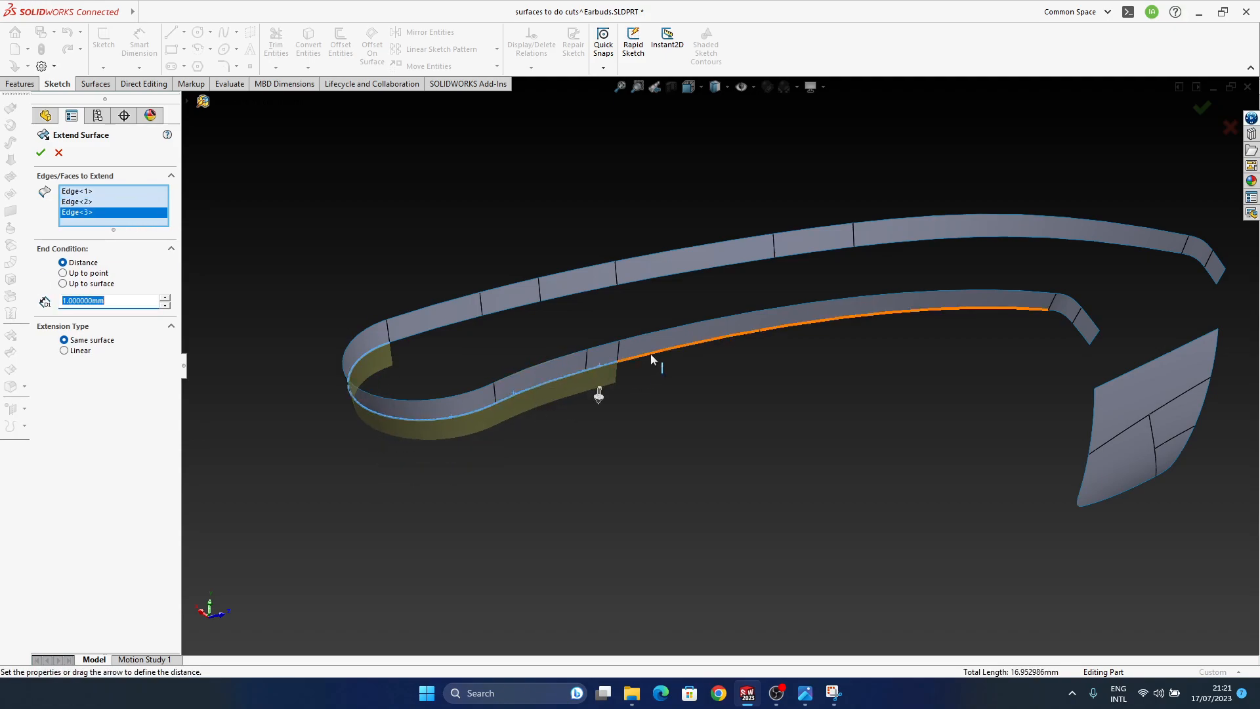
click(657, 351)
scroll(995, 356, down, 4)
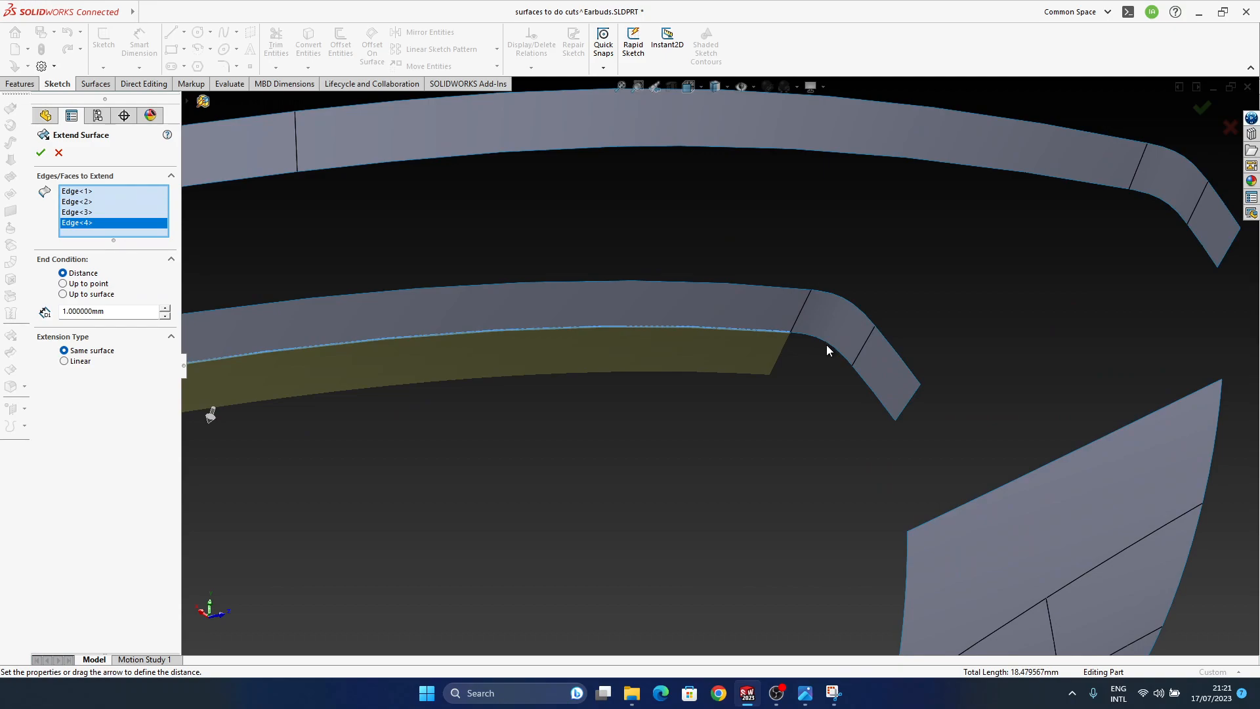
click(847, 367)
click(869, 390)
ctrl+middle_drag(869, 390, 665, 420)
Add the lower edges of the wall's far branch, from its bent free end back to the rounded tip, and create the extension.
click(928, 300)
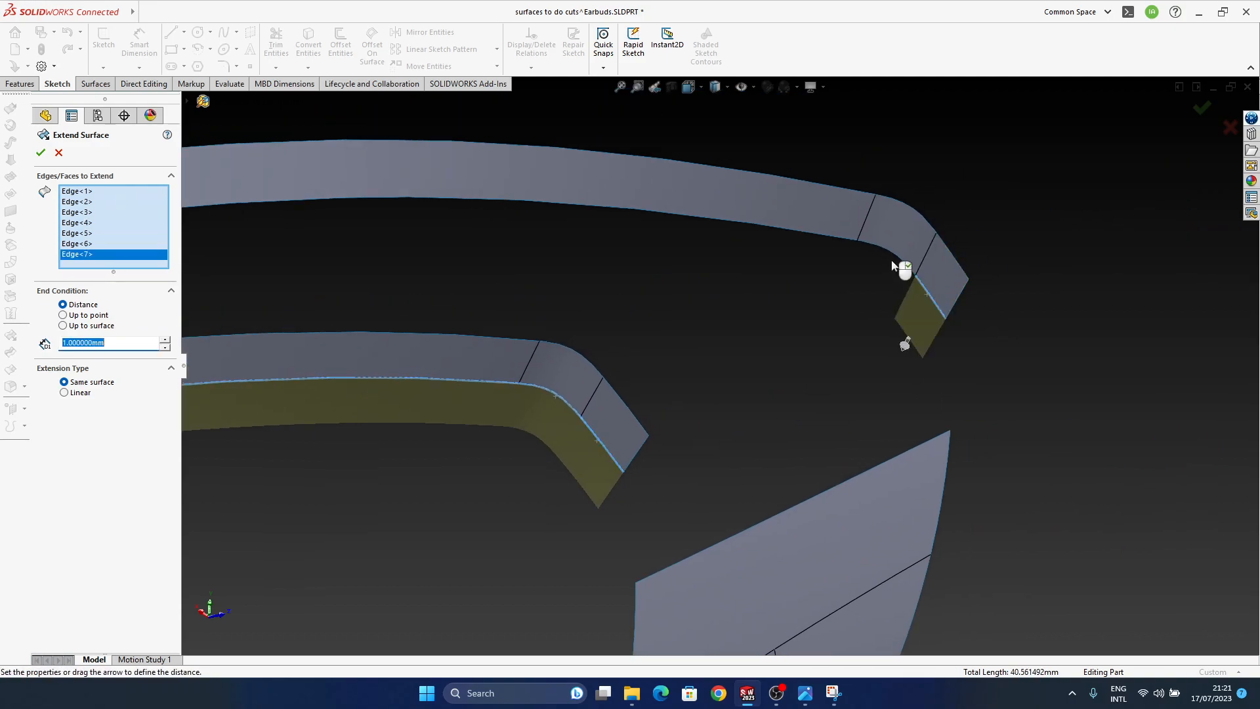
click(893, 251)
click(826, 230)
scroll(827, 231, up, 4)
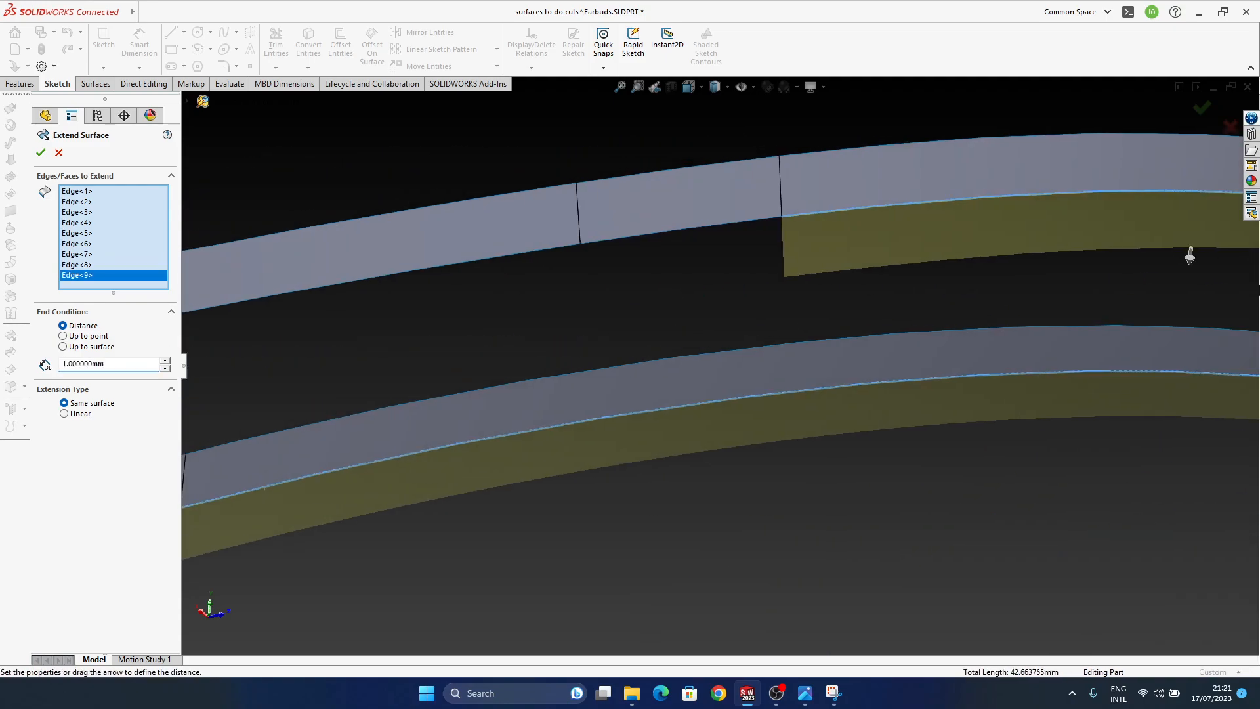
click(680, 301)
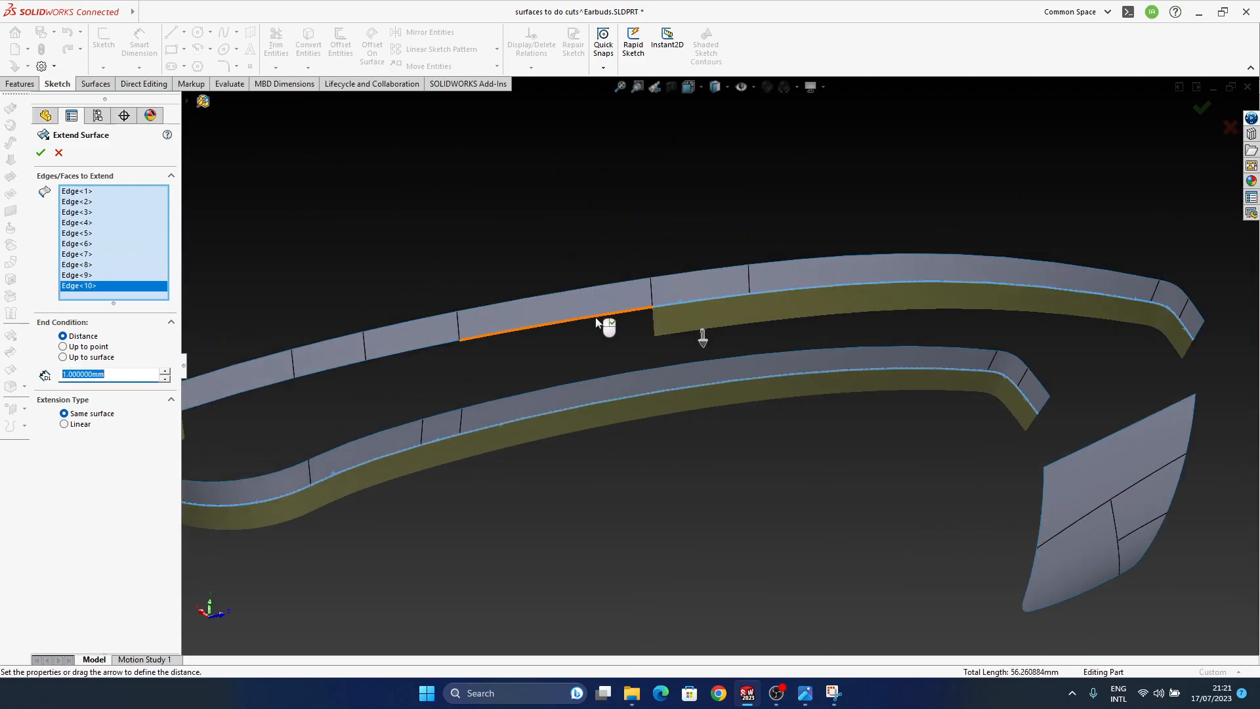
click(598, 312)
ctrl+middle_drag(556, 360, 742, 308)
click(745, 293)
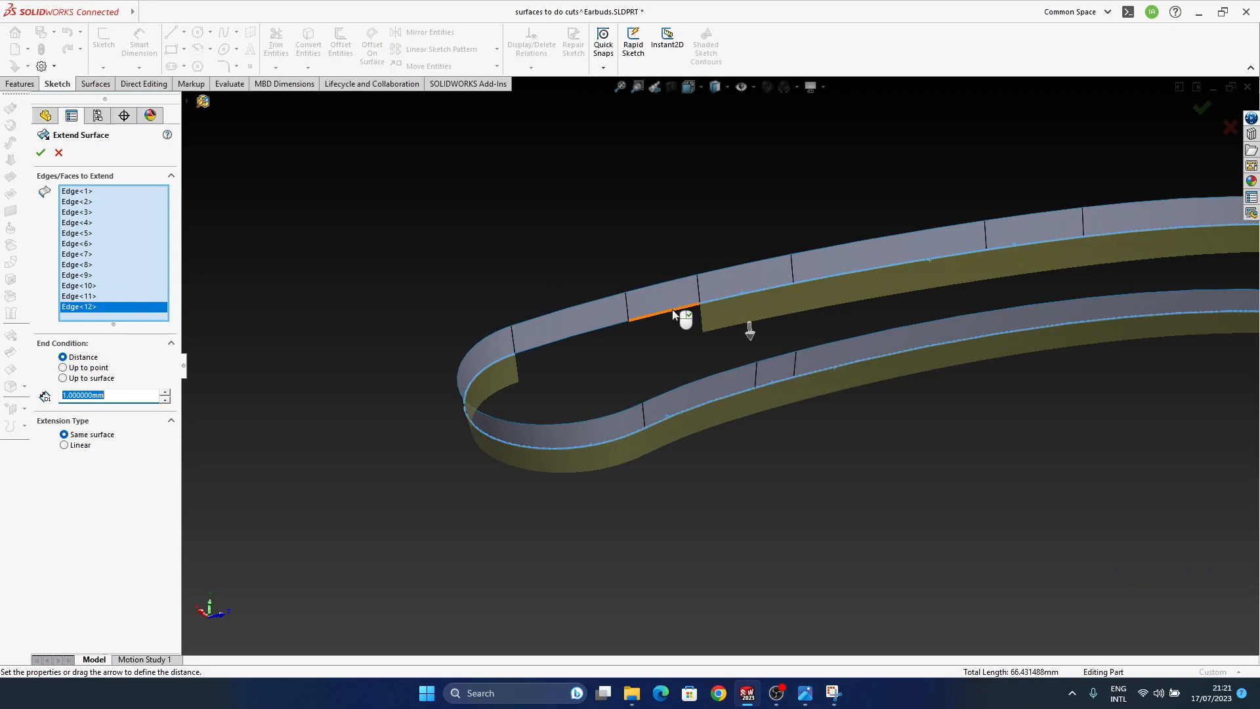
click(663, 306)
click(590, 334)
ctrl+middle_drag(1214, 387, 824, 385)
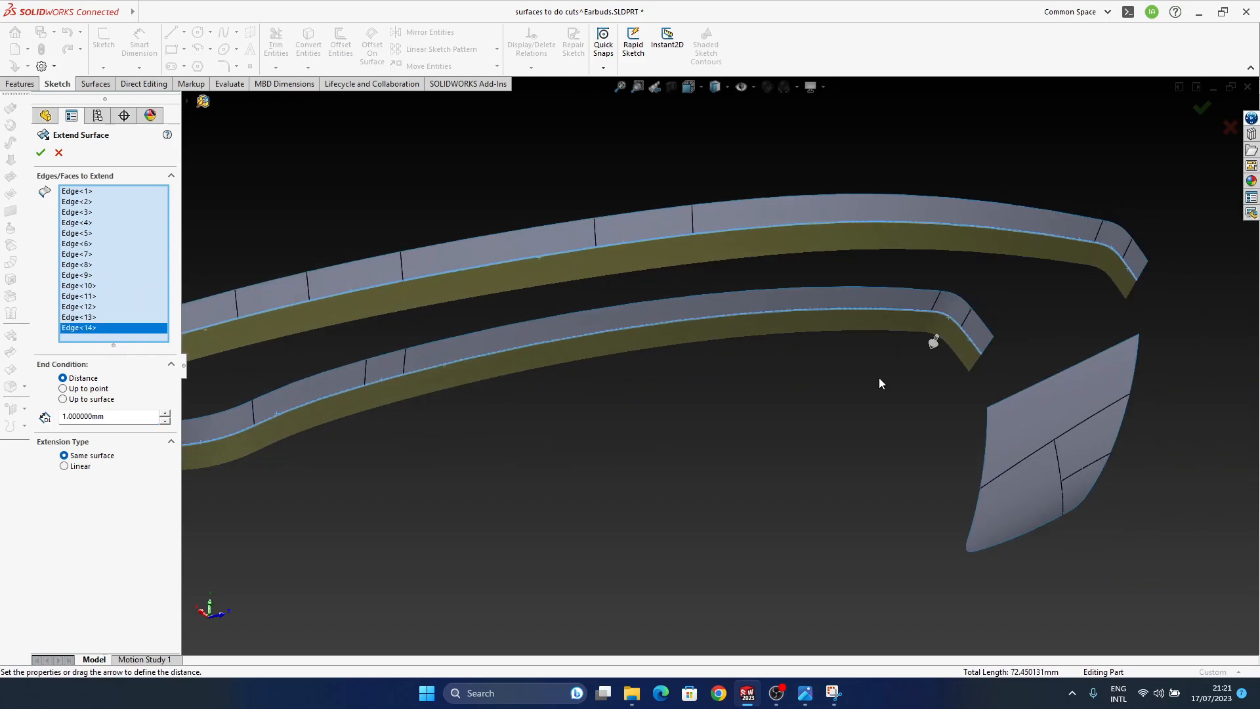
click(1202, 109)
Start a ruled surface on the small separate surface and replace the individually picked side edges with an open-loop edge selection.
ctrl+middle_drag(998, 320, 698, 312)
middle_drag(748, 413, 742, 387)
ctrl+middle_drag(800, 484, 829, 458)
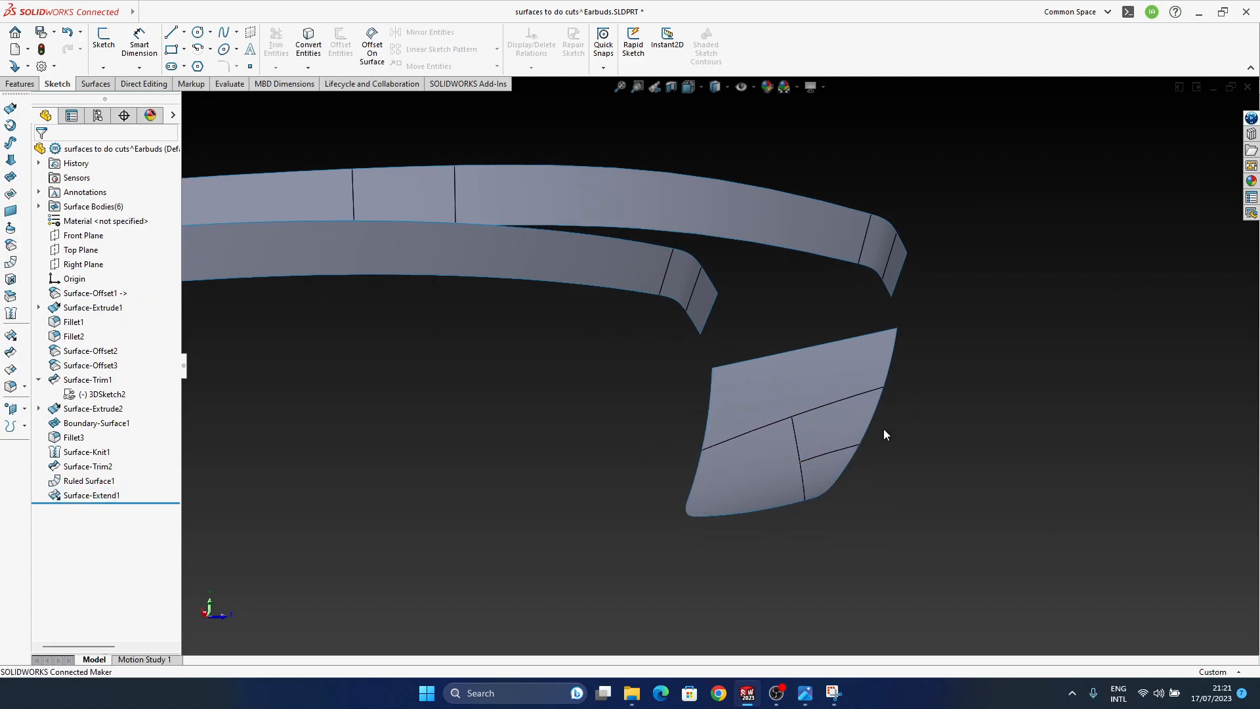
click(8, 246)
click(712, 395)
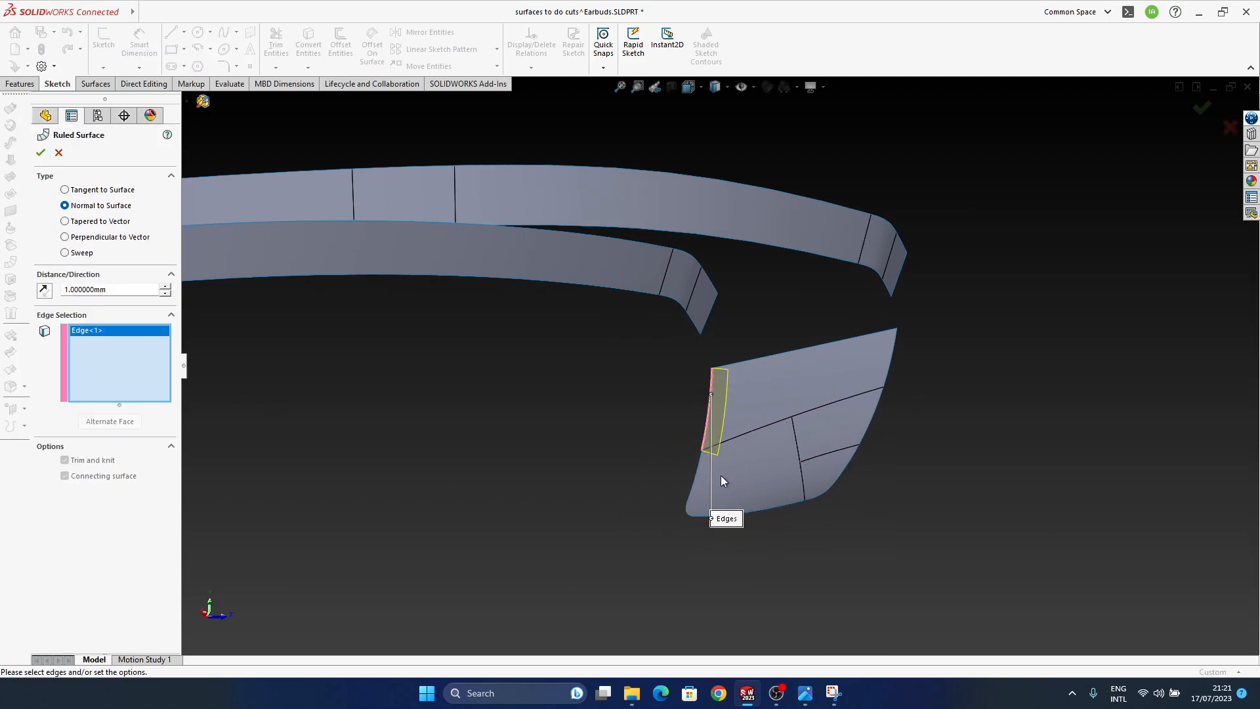
click(699, 464)
ctrl+middle_drag(699, 464, 698, 430)
right_click(90, 360)
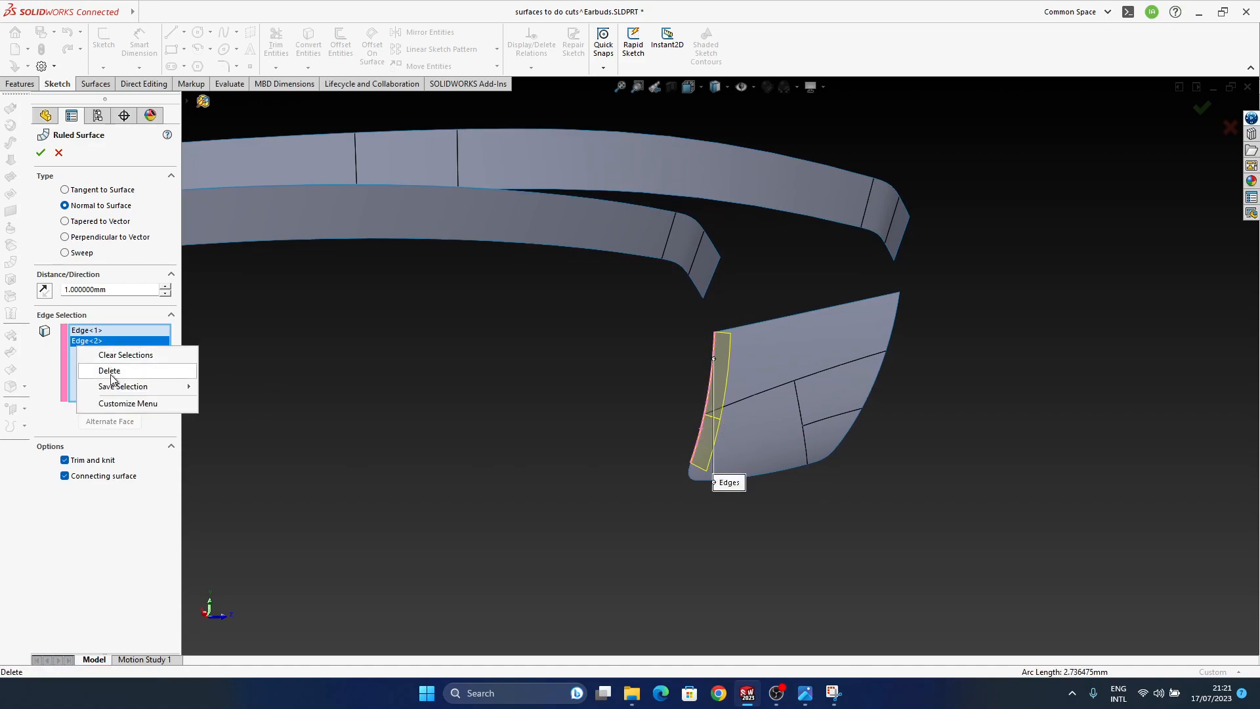
click(115, 356)
right_click(714, 355)
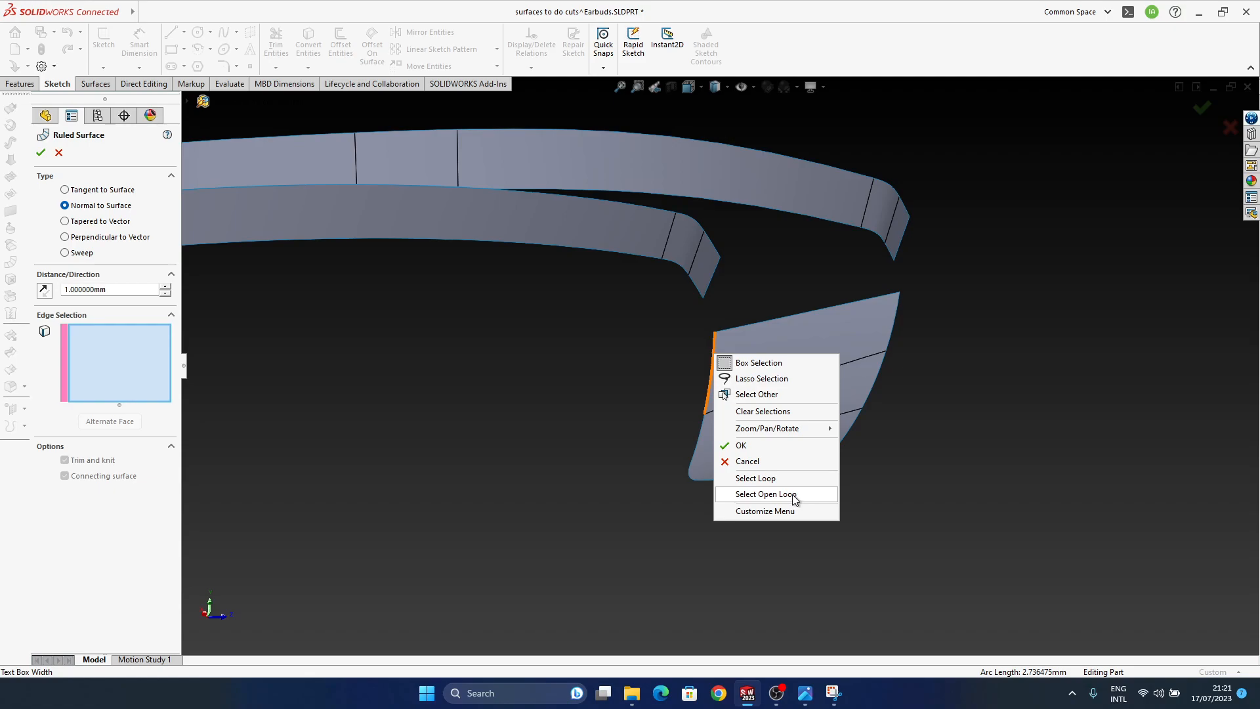
click(789, 478)
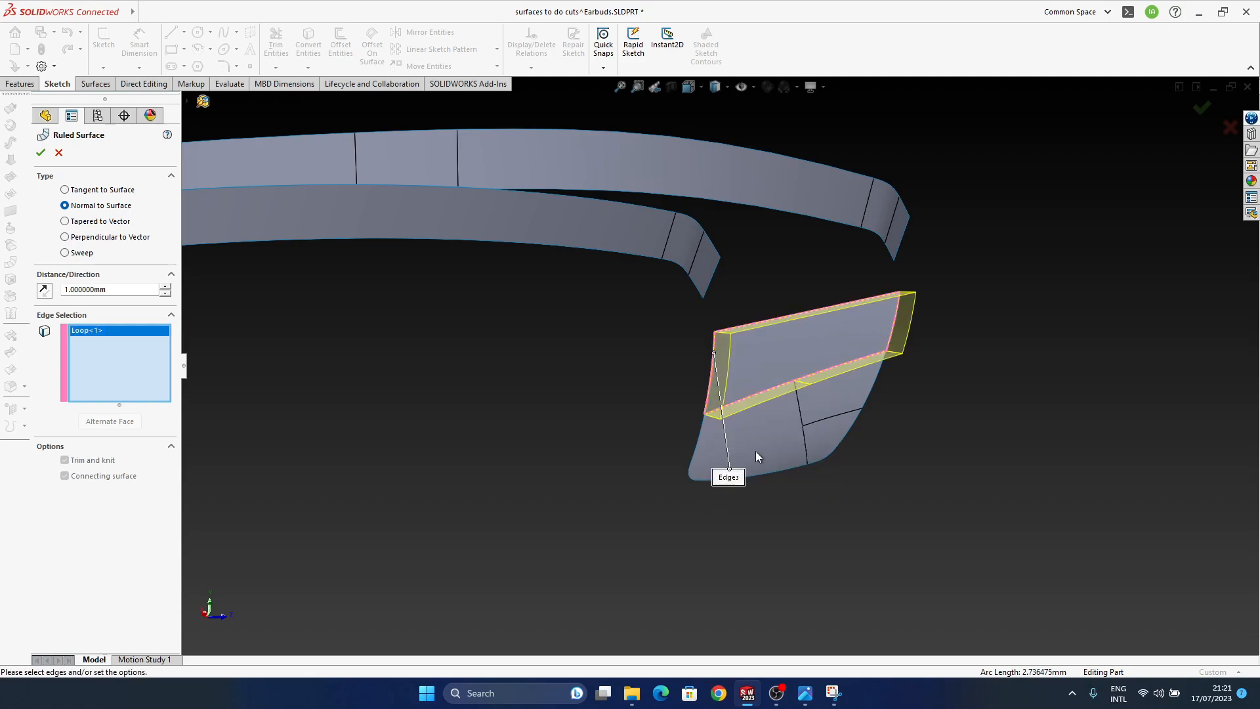
right_click(147, 384)
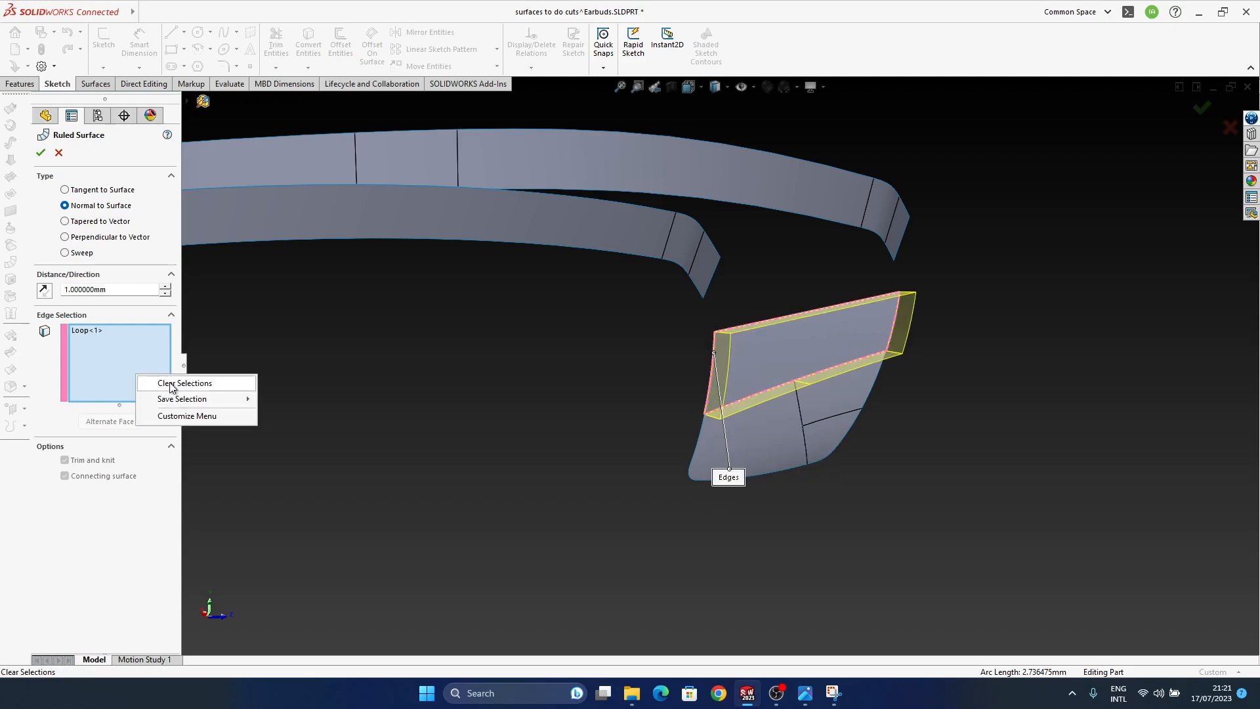
click(171, 386)
Create a 1 mm ruled surface normal to the small patch along its open boundary loop, excluding the straight upper edge.
right_click(699, 435)
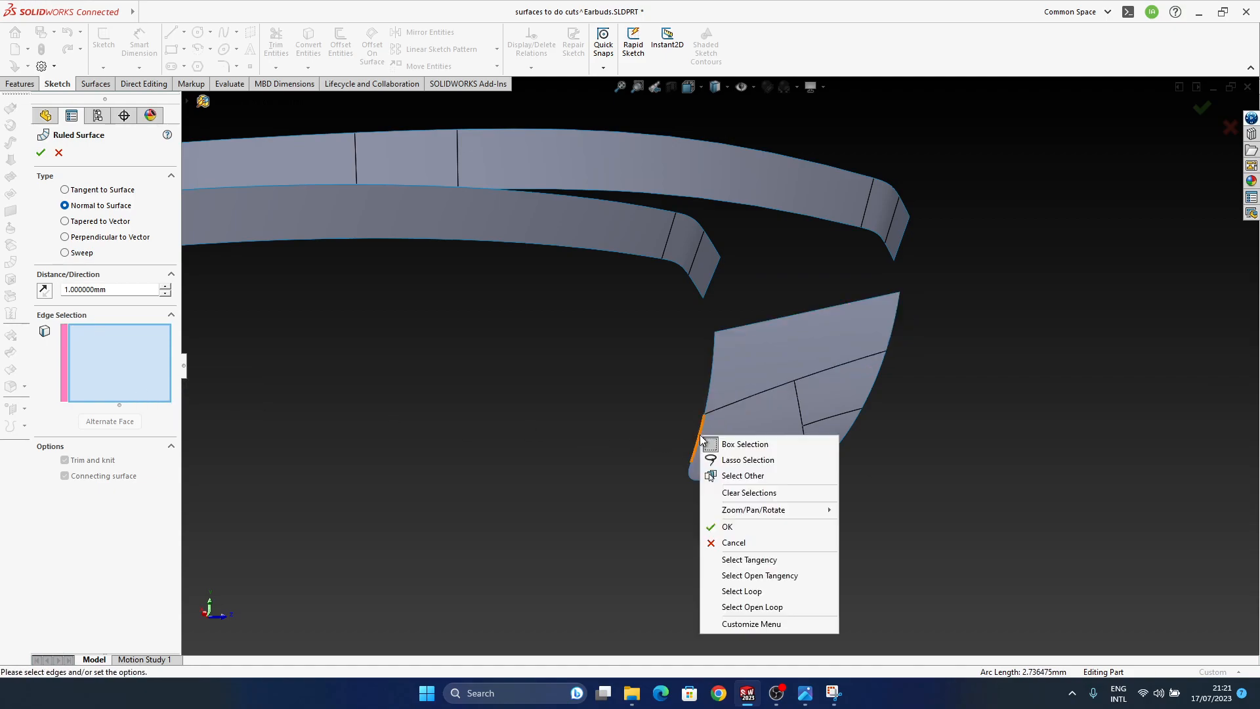
click(771, 608)
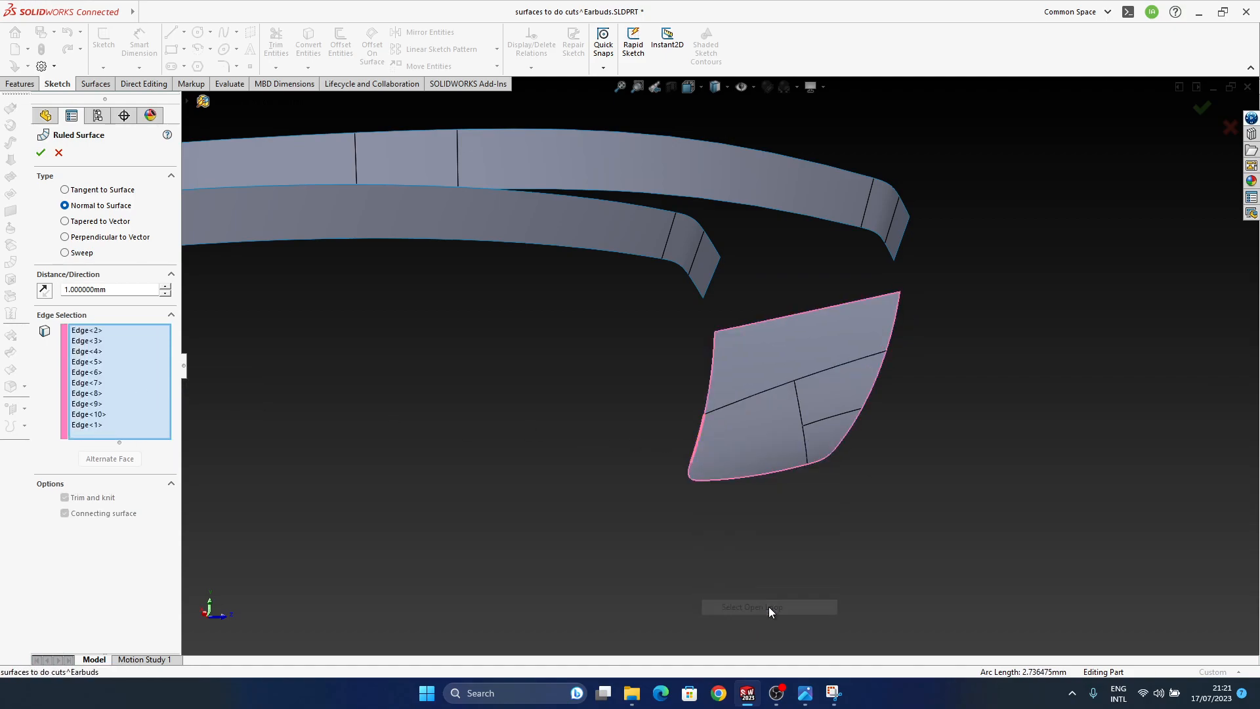
click(770, 317)
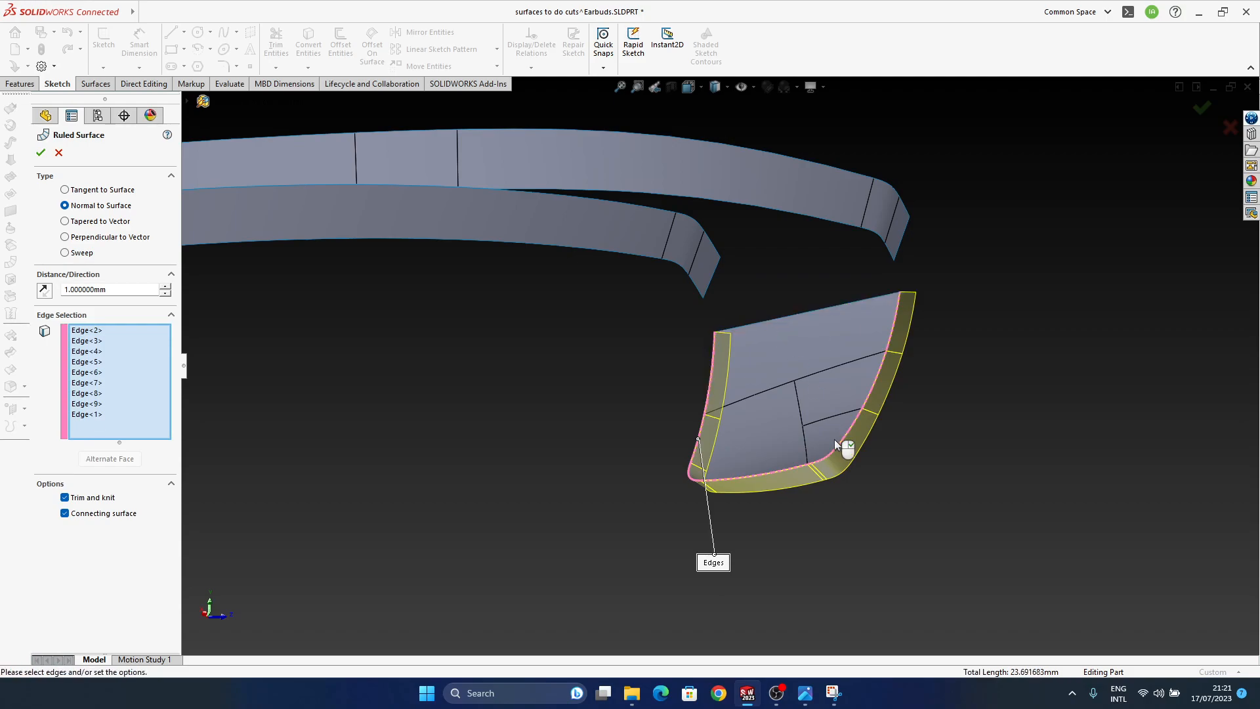
click(1201, 108)
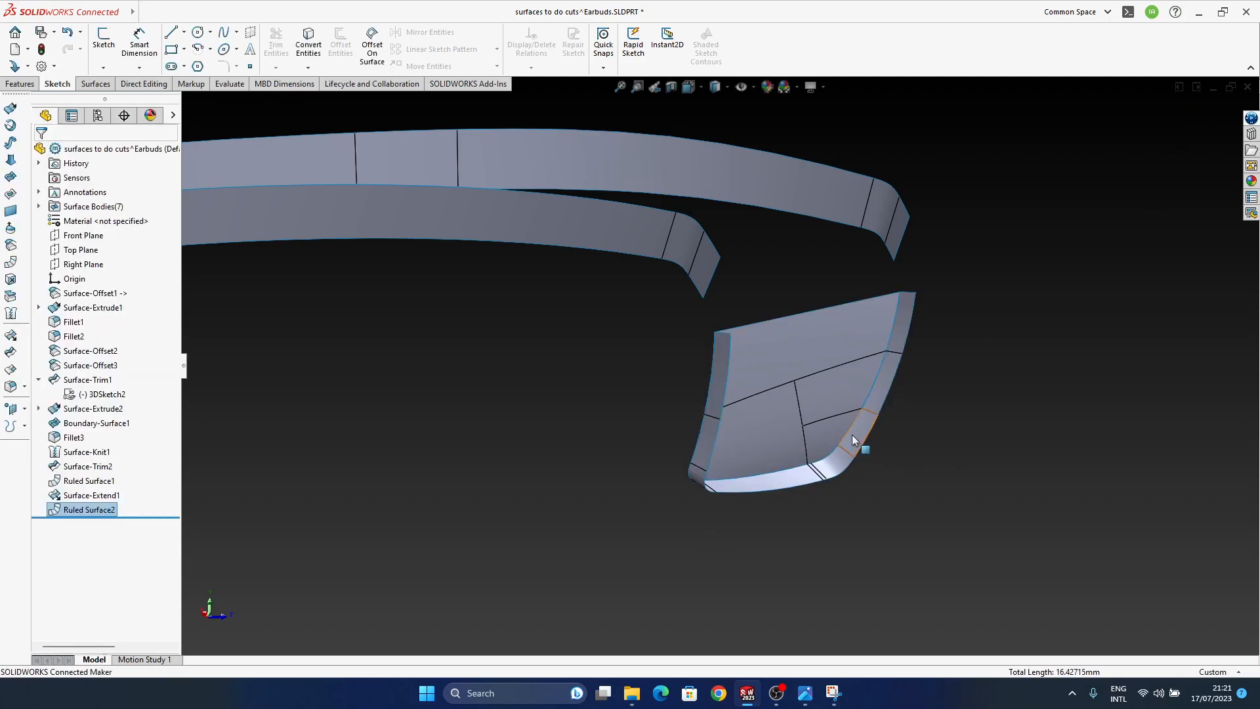
Hide the small patch surface enclosed by the new ruled strip.
middle_drag(854, 436, 755, 343)
right_click(752, 348)
click(781, 323)
Set up a 1 mm same-surface extension on the U-shaped ruled strip, selecting outer edges from its near leg through the base.
middle_drag(777, 400, 739, 469)
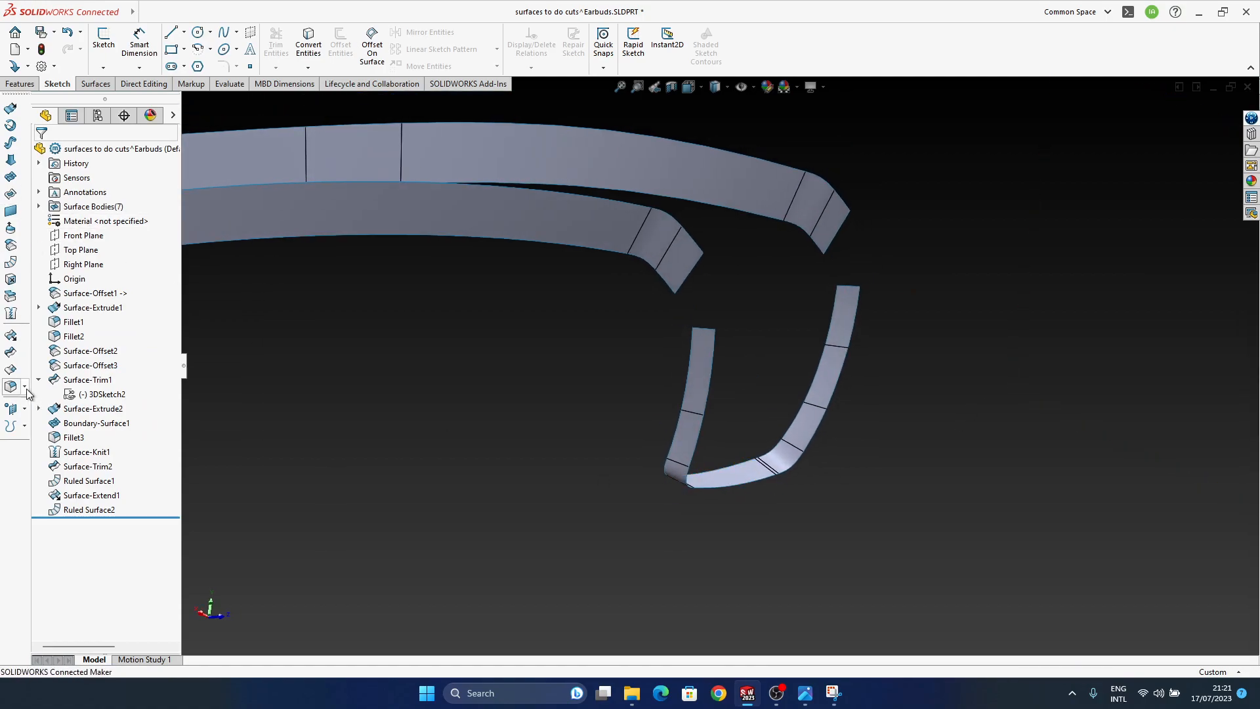
click(12, 337)
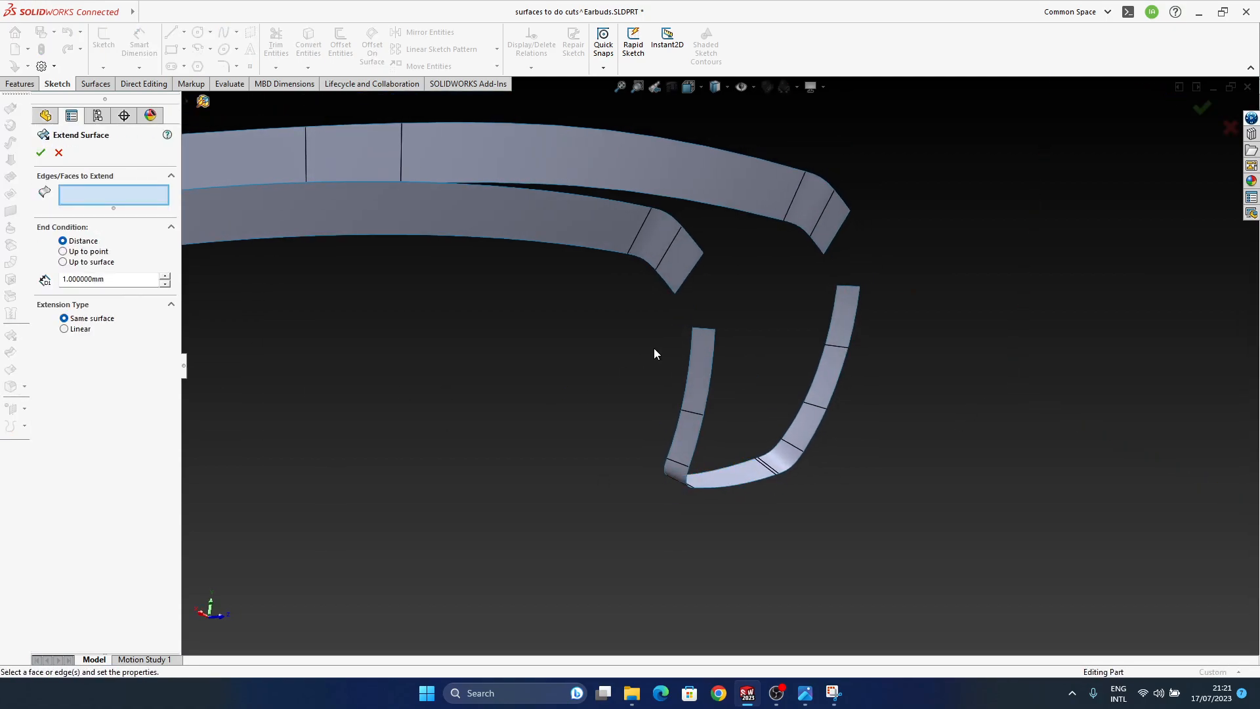
click(690, 368)
click(678, 435)
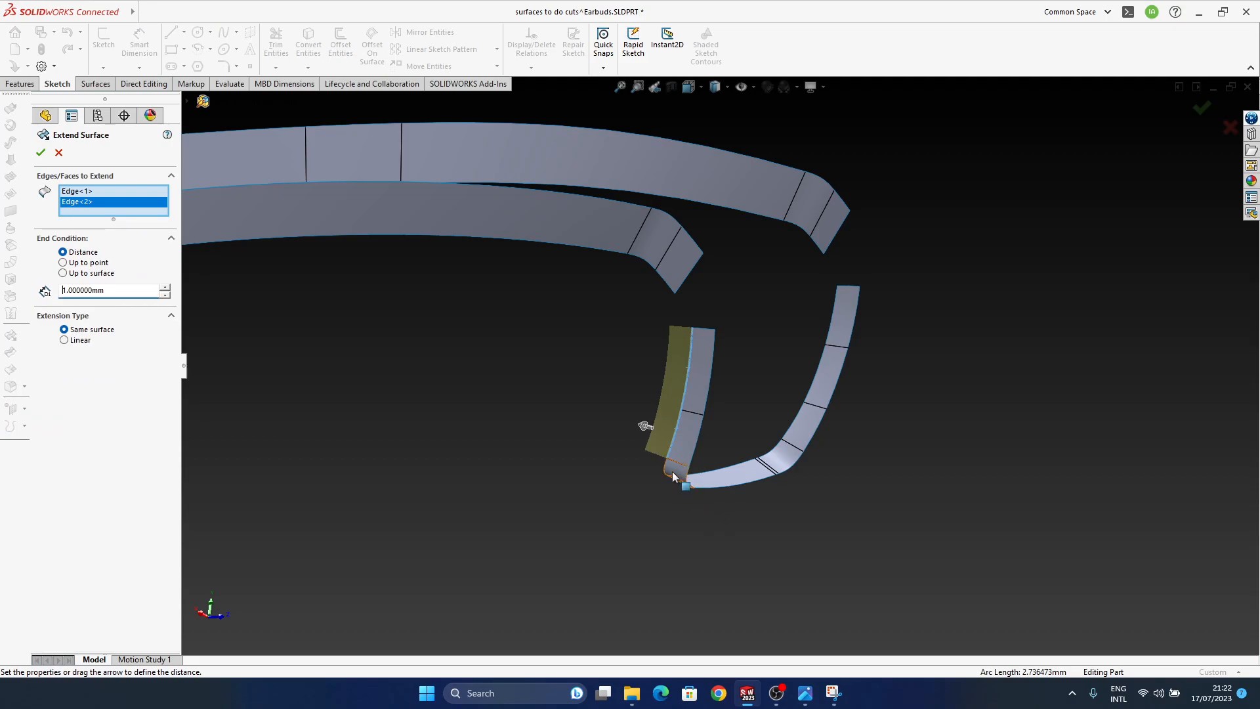
middle_drag(704, 487, 595, 490)
click(654, 470)
click(671, 484)
scroll(692, 432, down, 5)
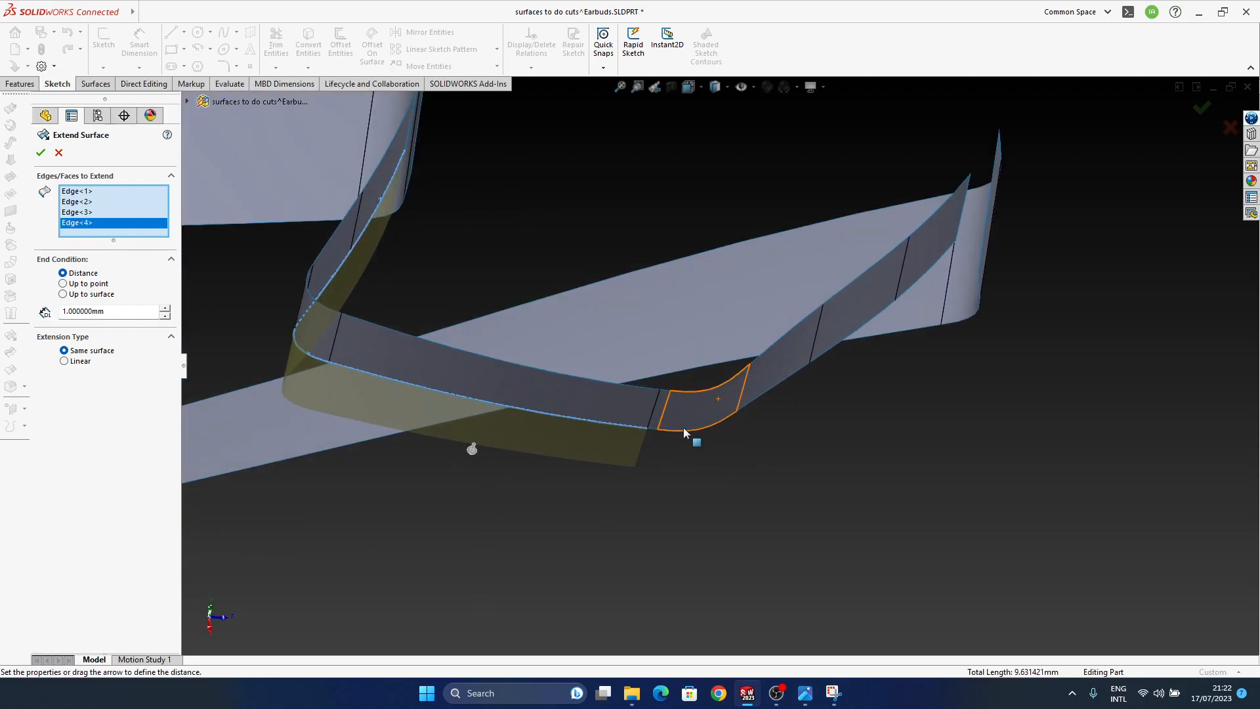
click(672, 428)
click(676, 431)
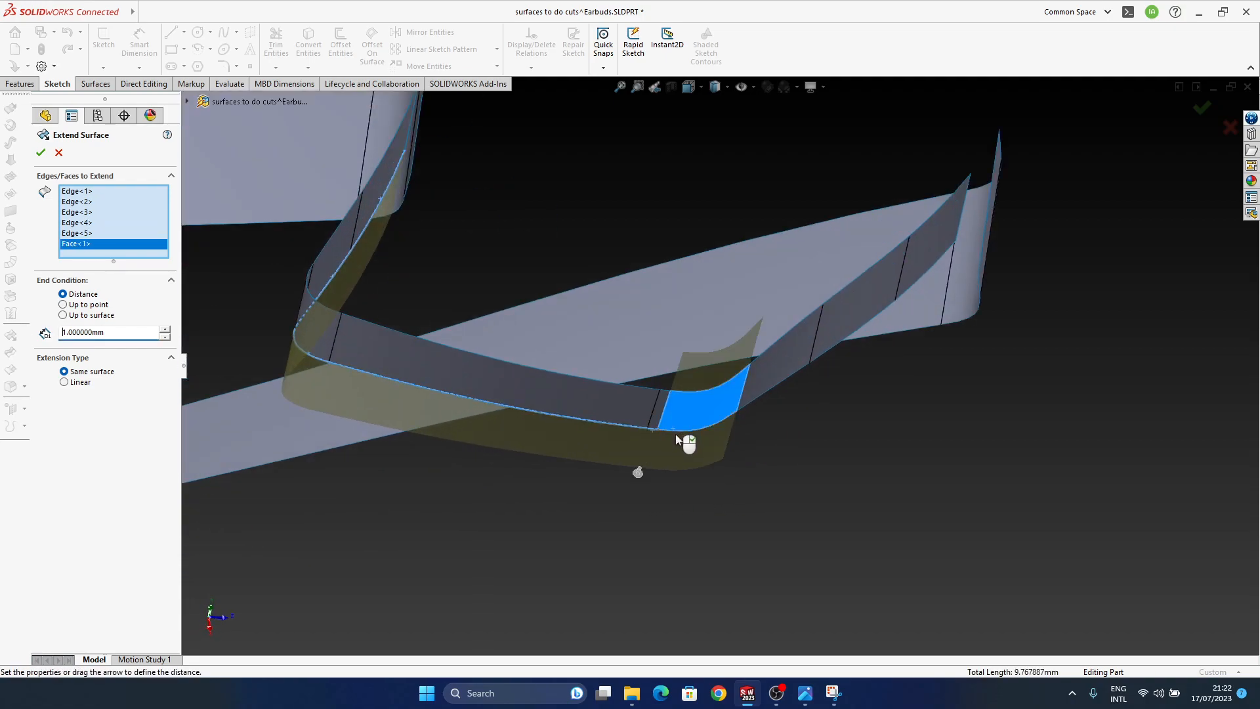
middle_drag(709, 408, 752, 441)
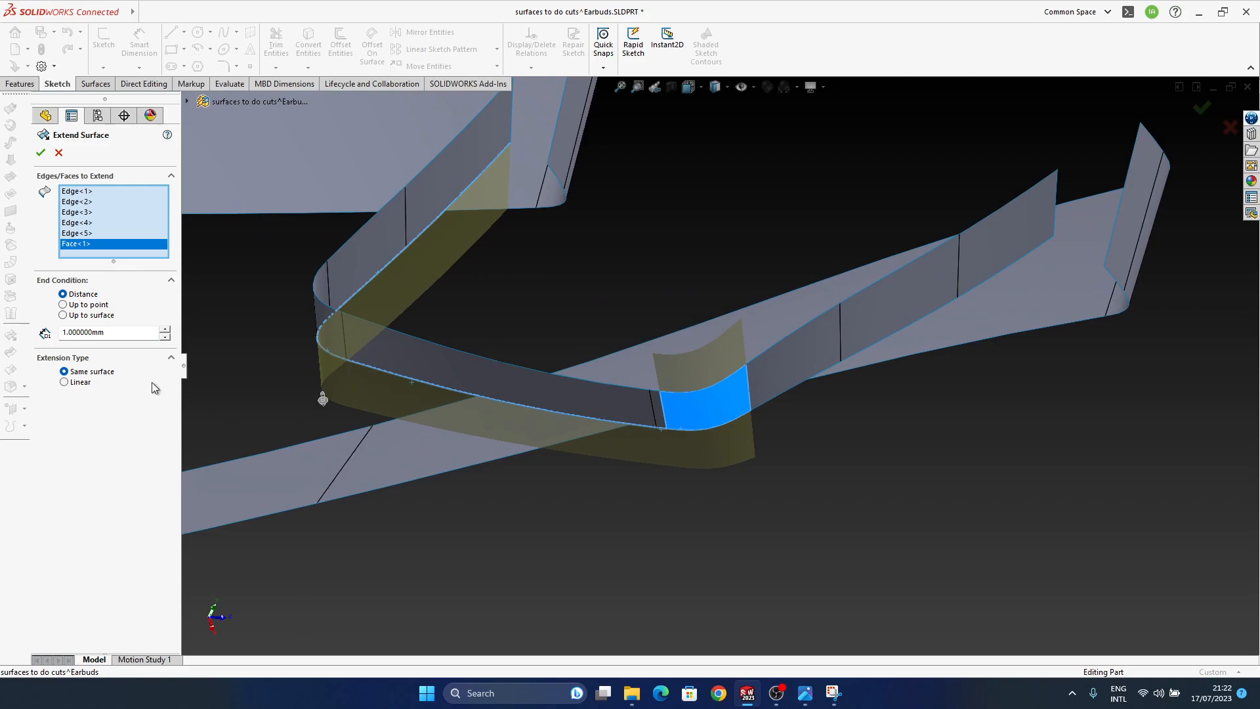
right_click(94, 250)
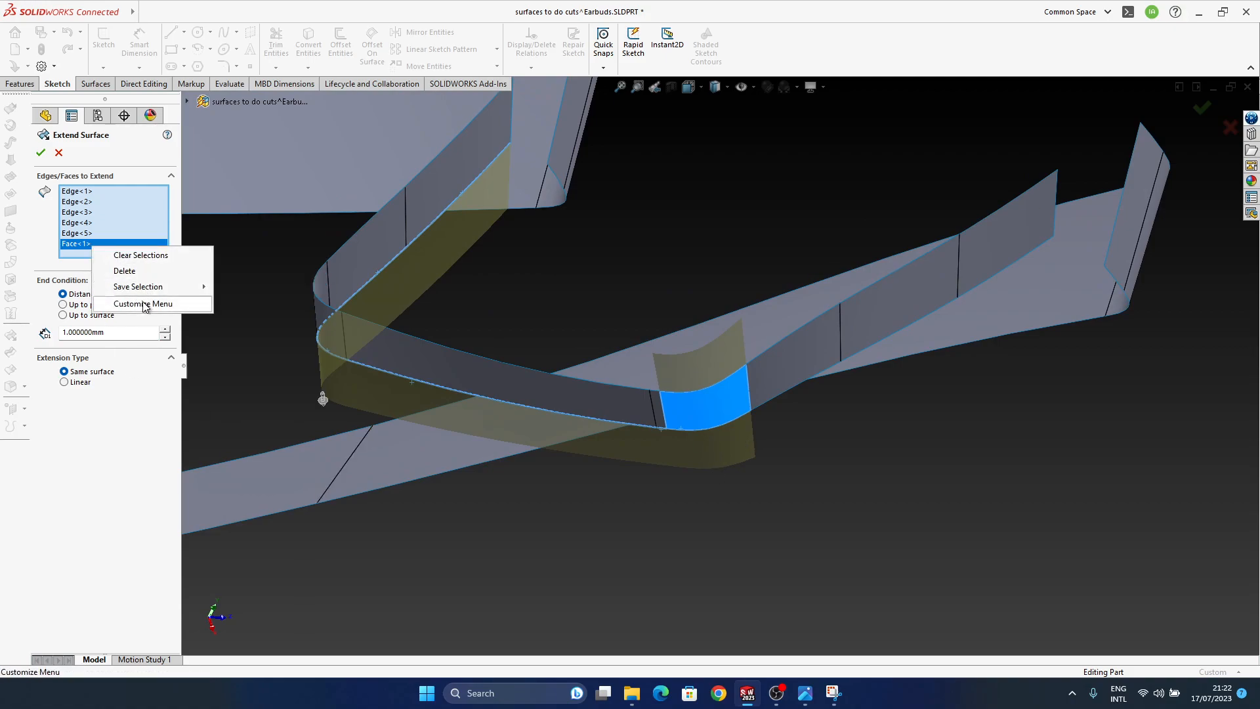
click(142, 272)
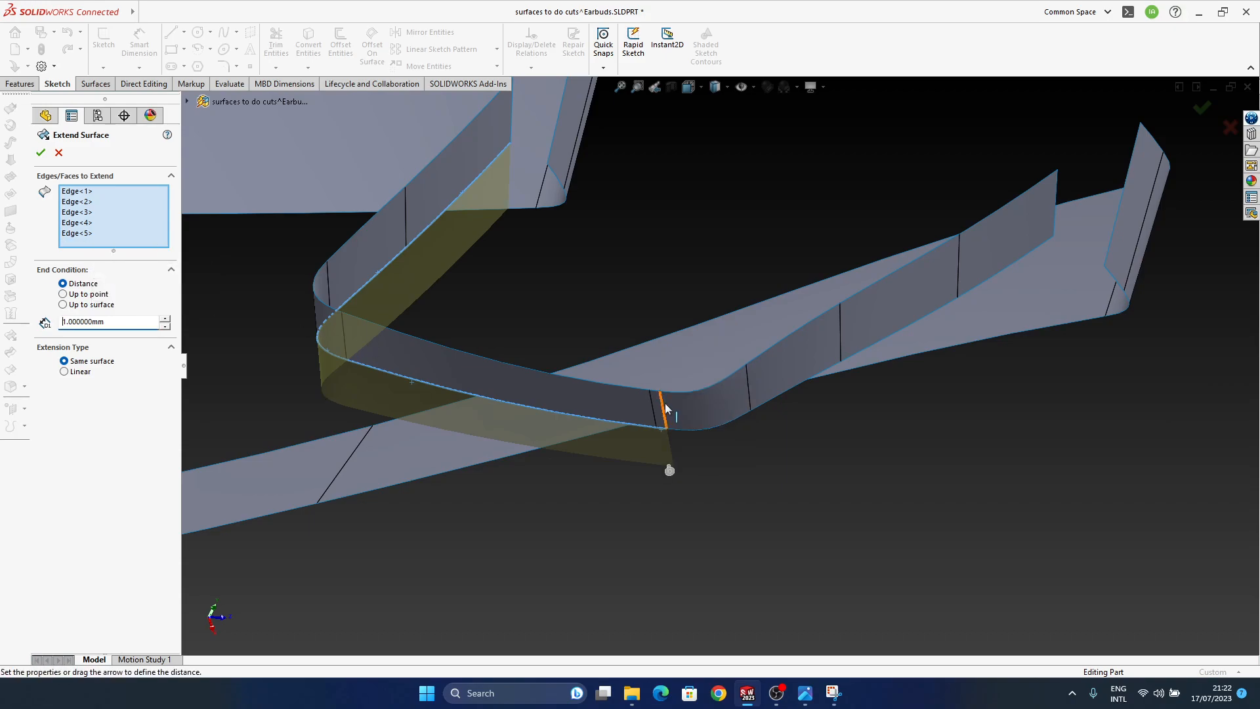
Add the remaining outer edges around the second corner and along the far leg, and complete the 1 mm surface extension.
click(695, 431)
click(773, 399)
middle_drag(932, 449, 670, 502)
click(660, 498)
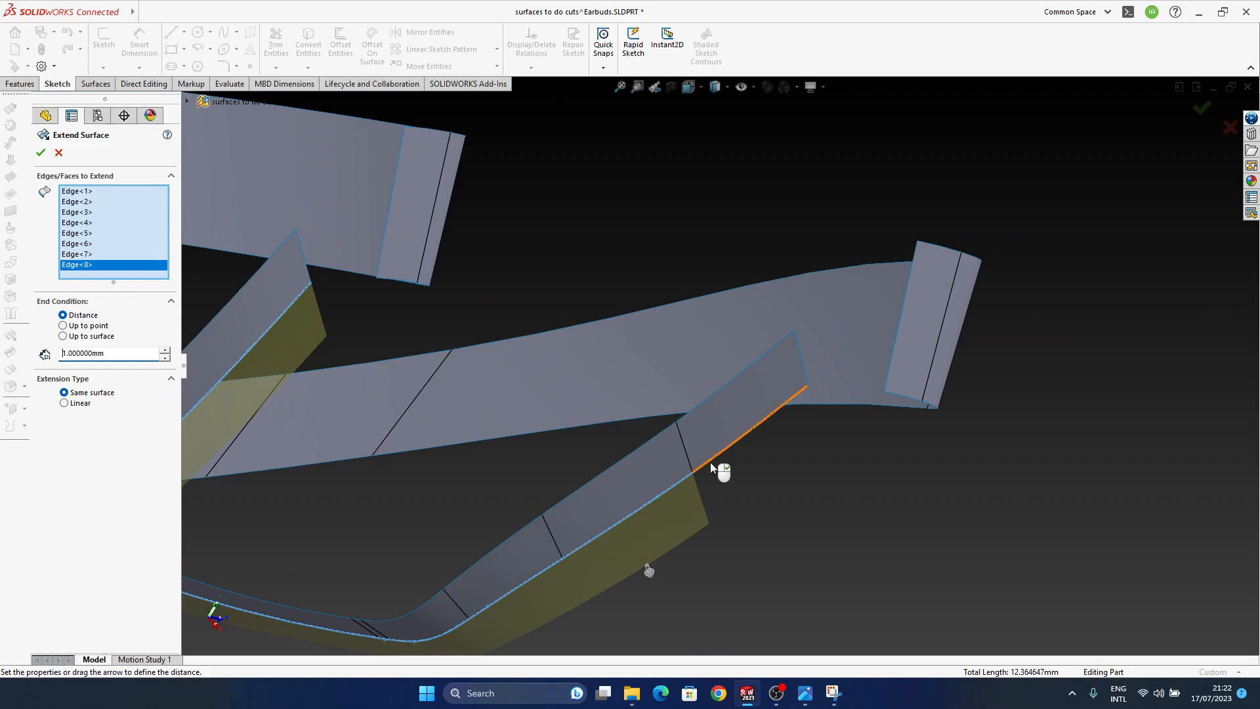
click(711, 461)
ctrl+middle_drag(684, 416, 720, 361)
click(1202, 107)
Examine the gaps between the ends of the extended U-shaped strip and the two long rail surfaces.
scroll(753, 337, up, 3)
scroll(753, 337, down, 5)
middle_drag(619, 427, 742, 391)
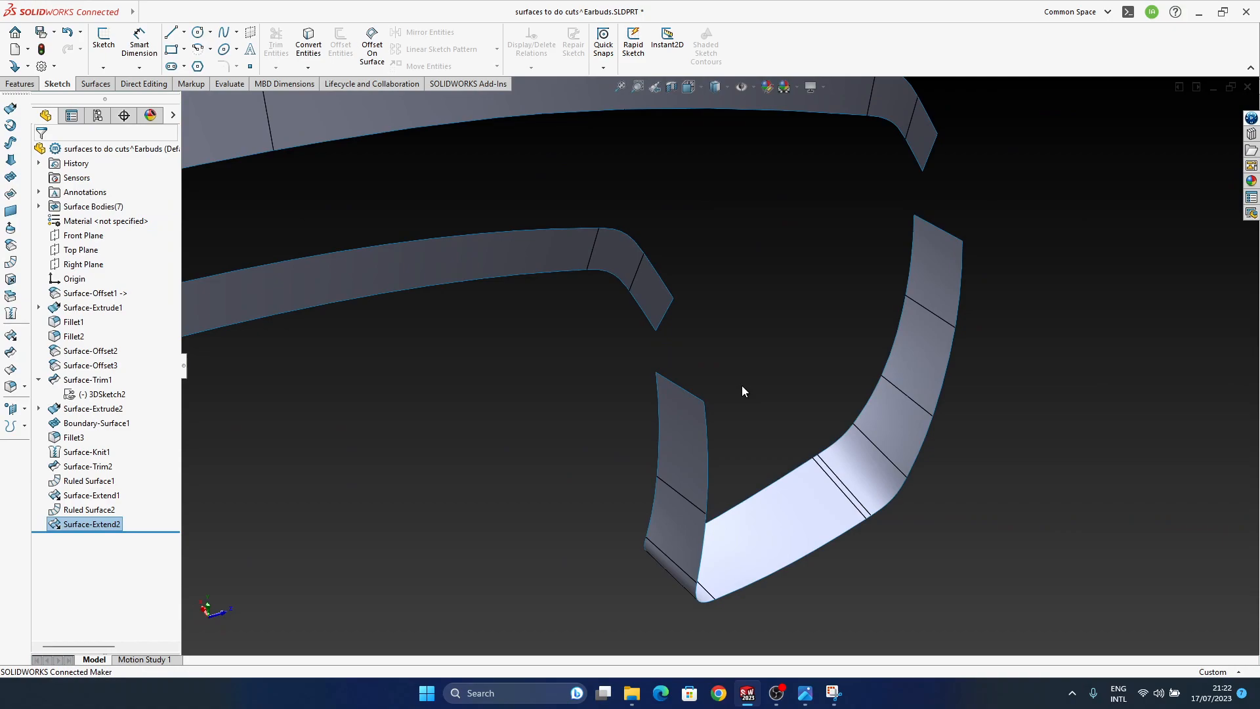
middle_drag(727, 355, 742, 379)
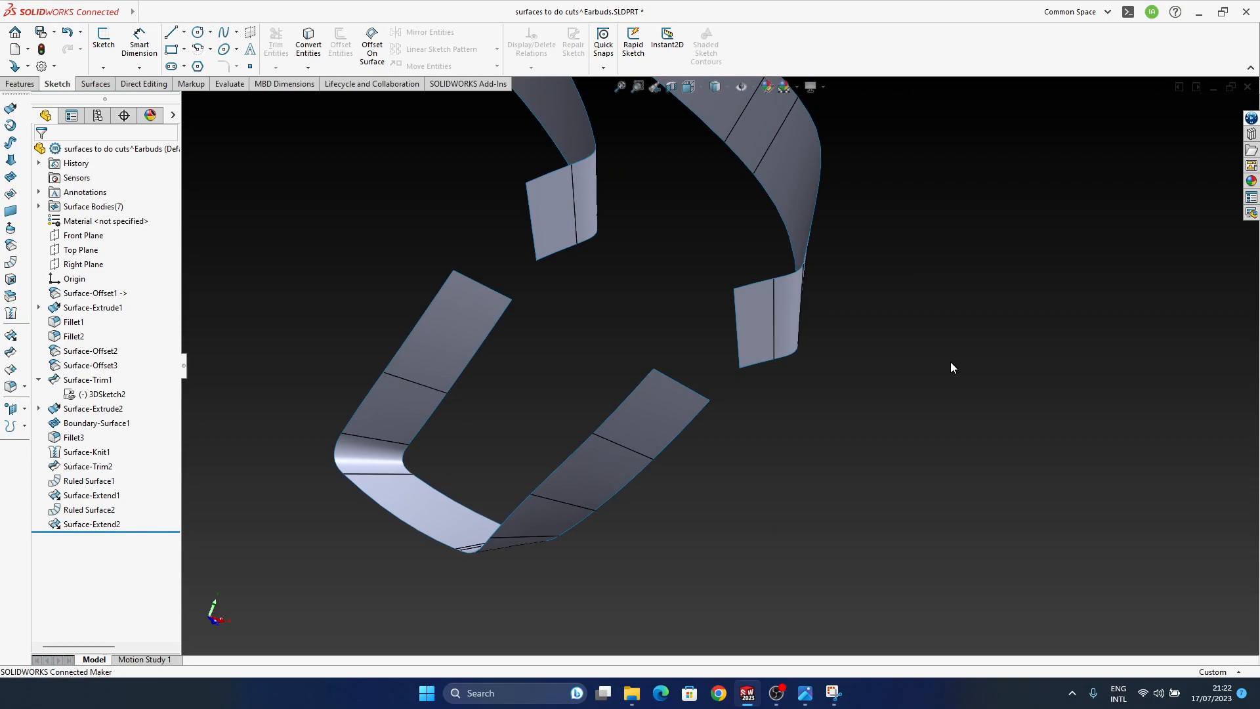
middle_drag(774, 411, 774, 349)
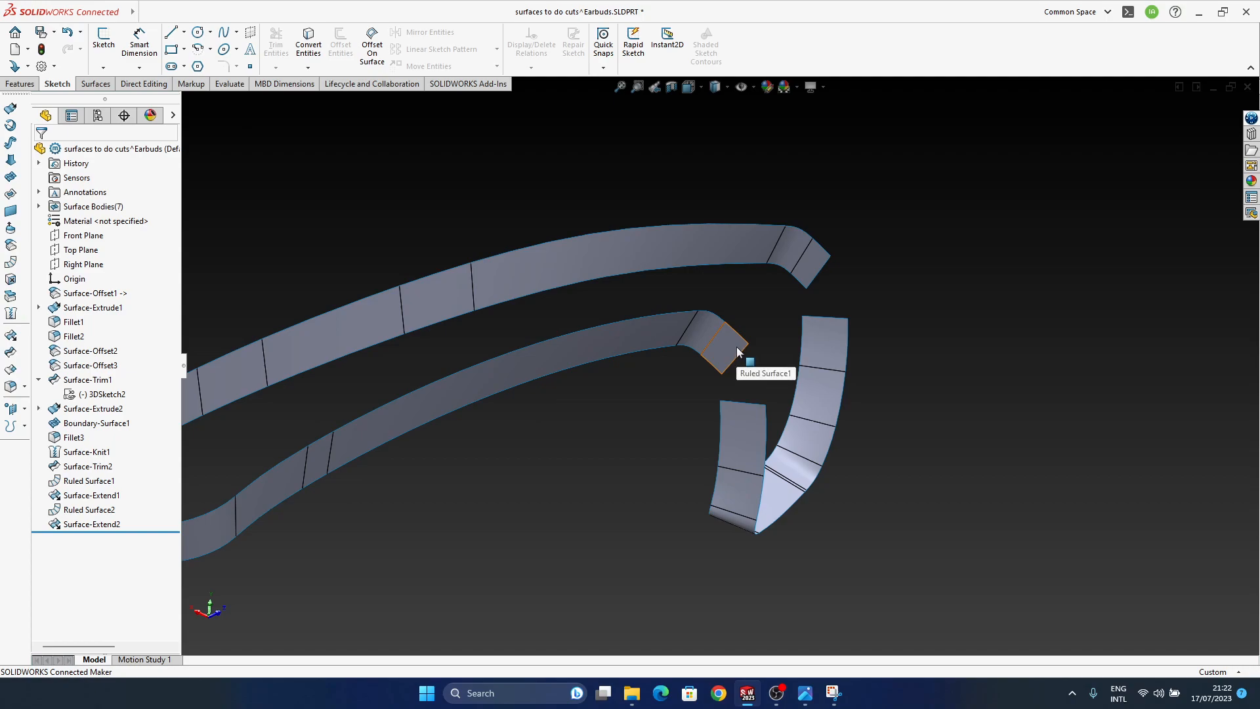
middle_drag(825, 334, 835, 427)
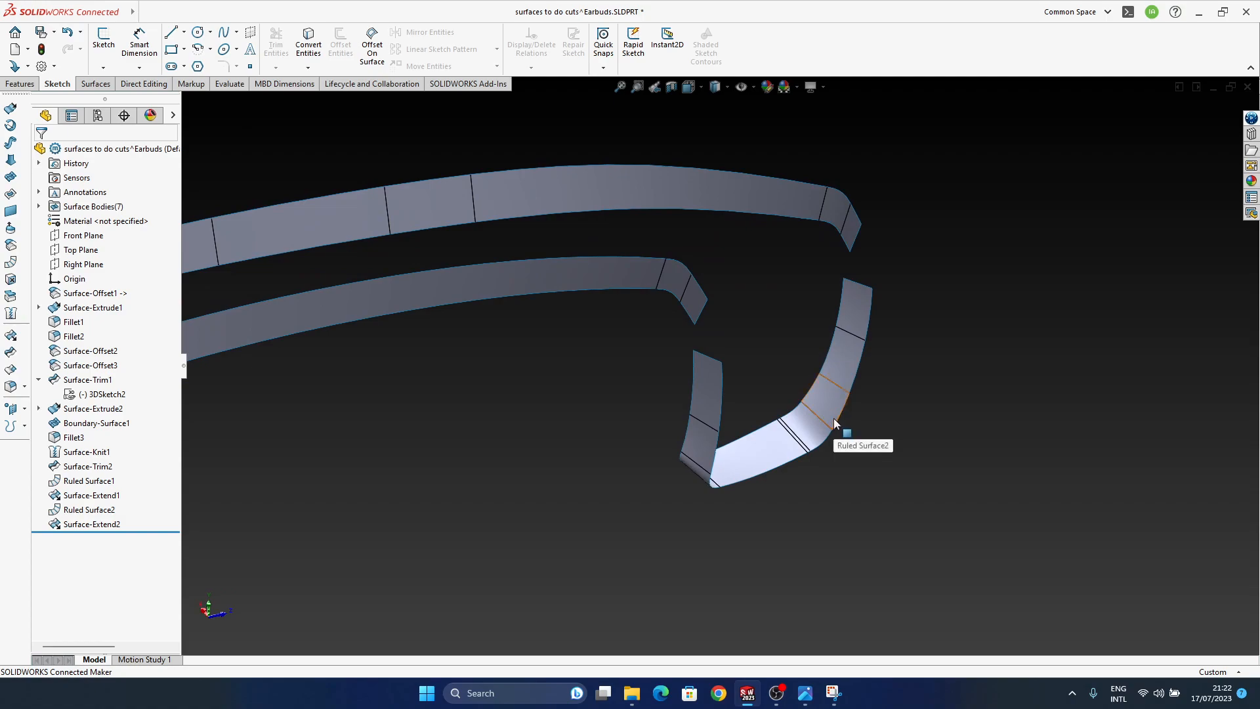
middle_drag(805, 370, 854, 410)
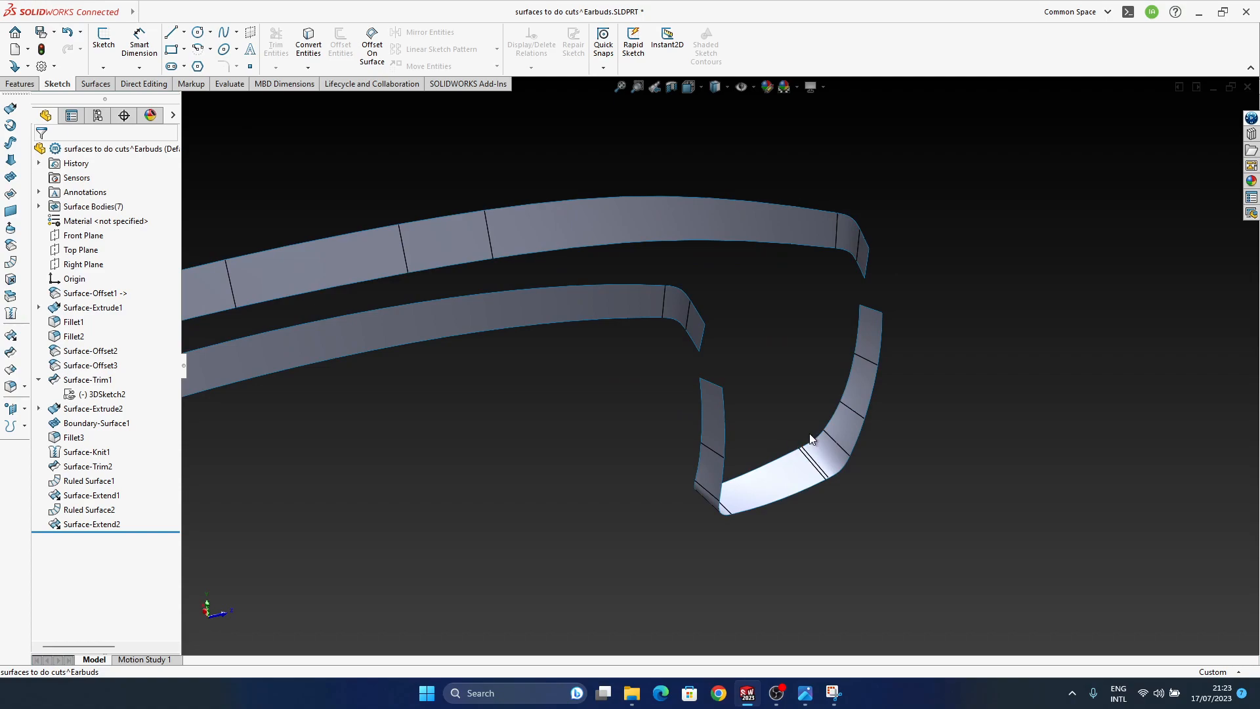
middle_drag(802, 427, 697, 477)
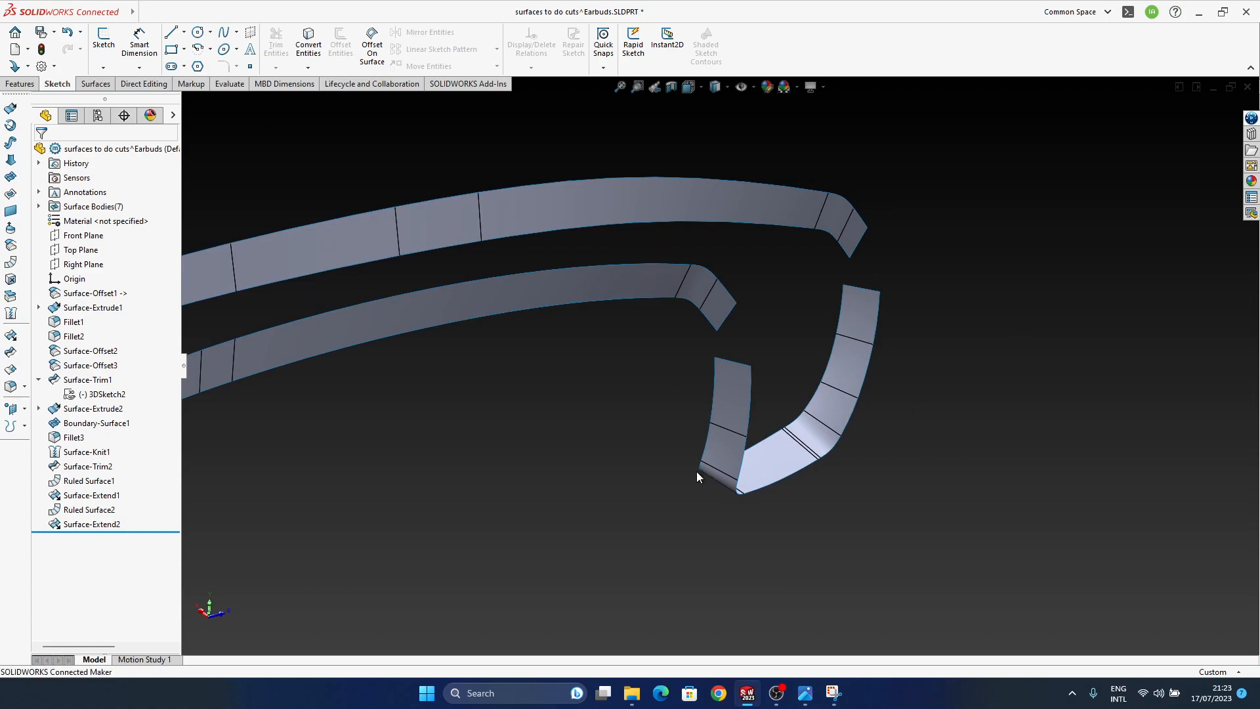
Bridge the gap between the near rail and the U-shaped strip with a boundary surface, using Curvature To Face at both edges.
click(10, 194)
scroll(700, 380, down, 3)
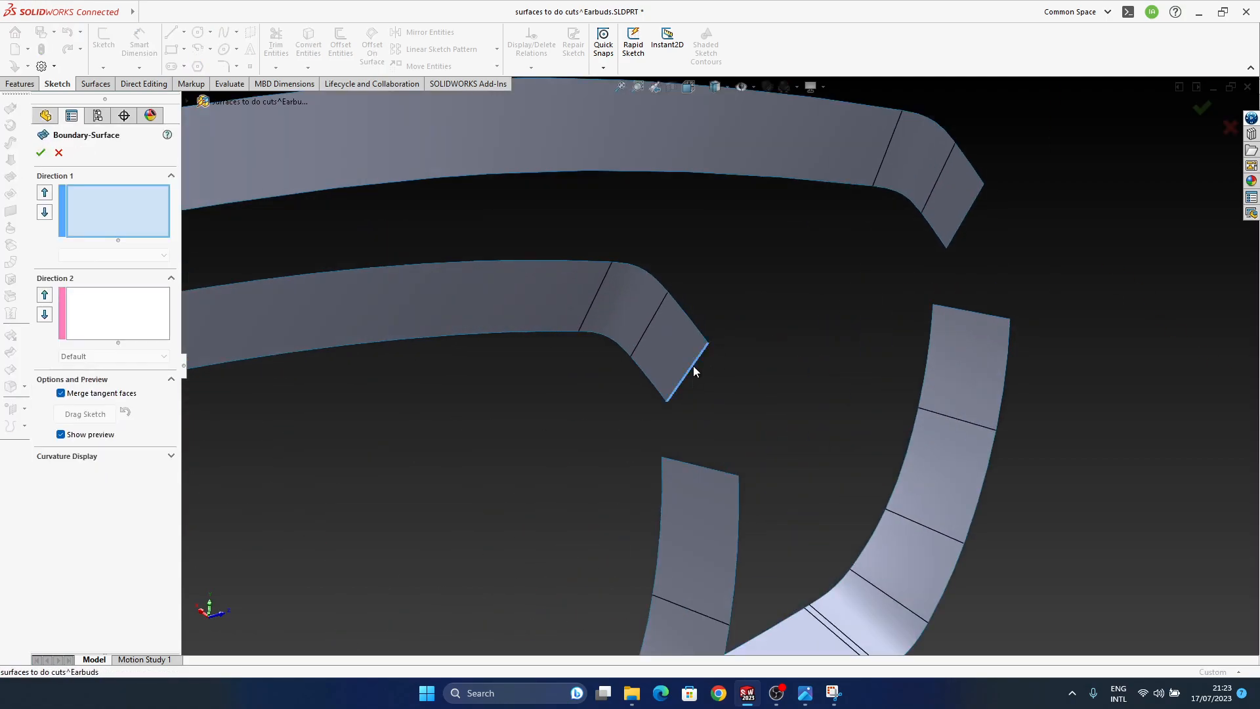
click(693, 365)
click(709, 470)
ctrl+middle_drag(802, 521, 775, 477)
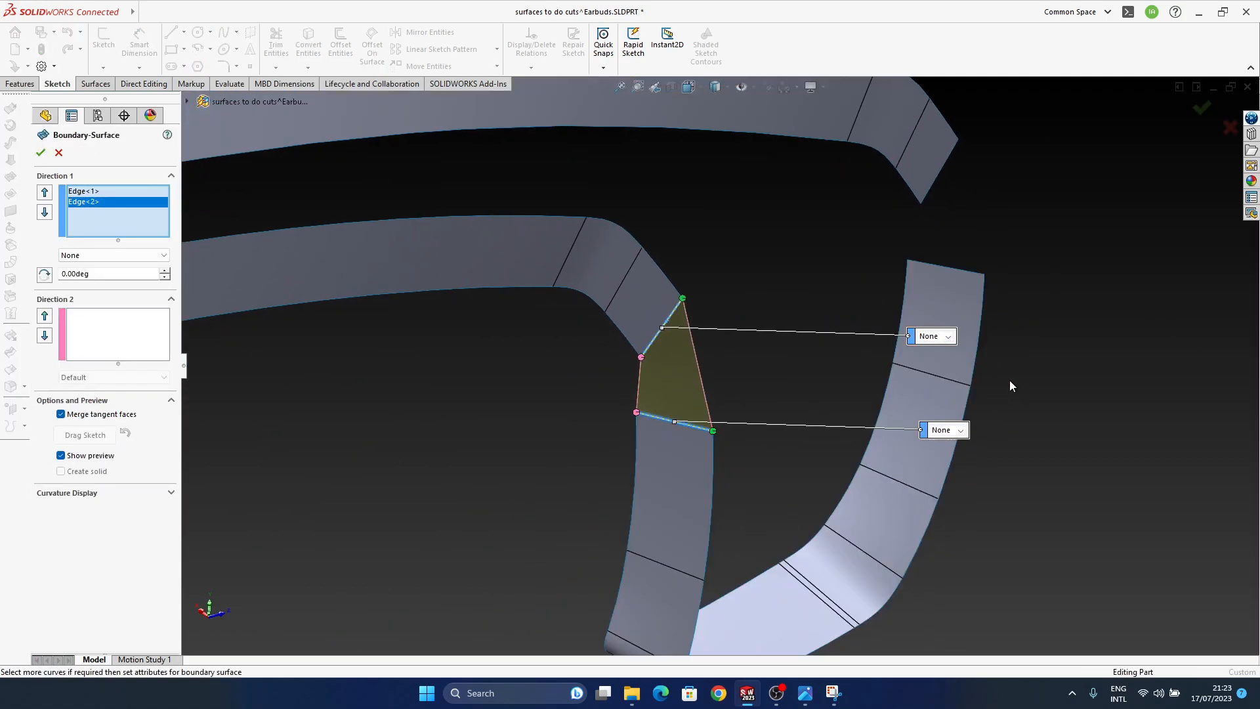
click(950, 372)
click(960, 430)
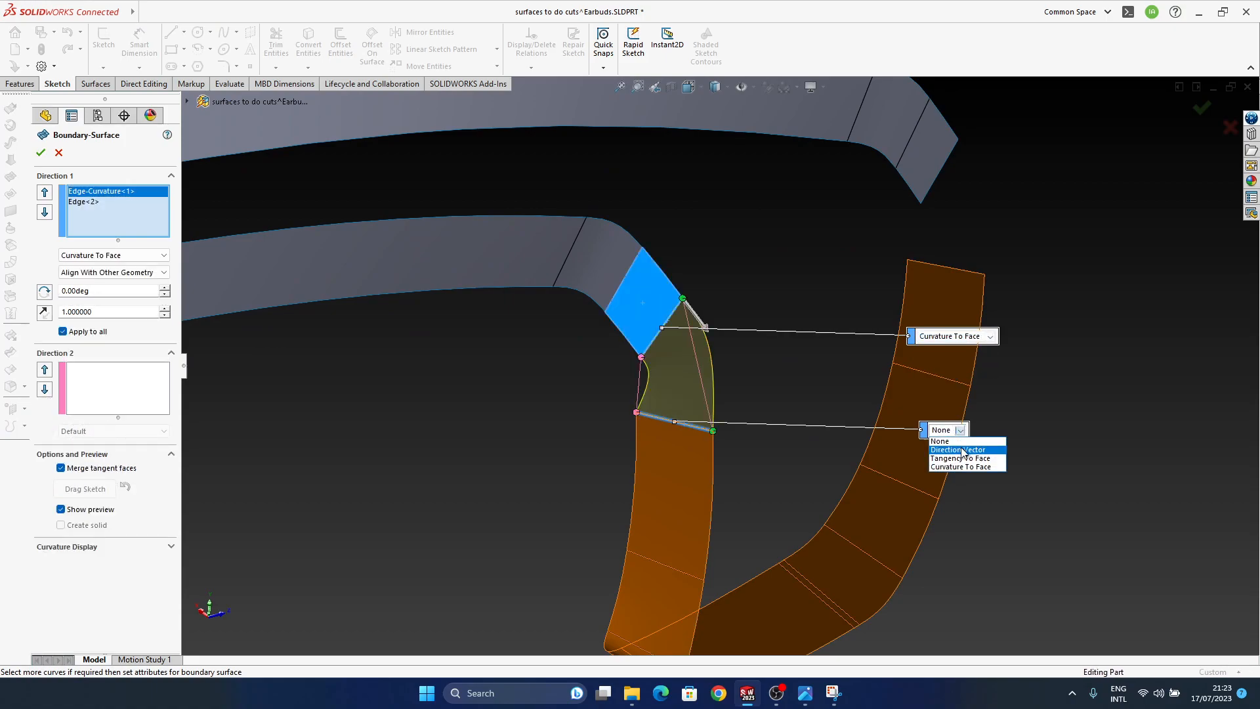
click(966, 469)
middle_drag(675, 403, 628, 471)
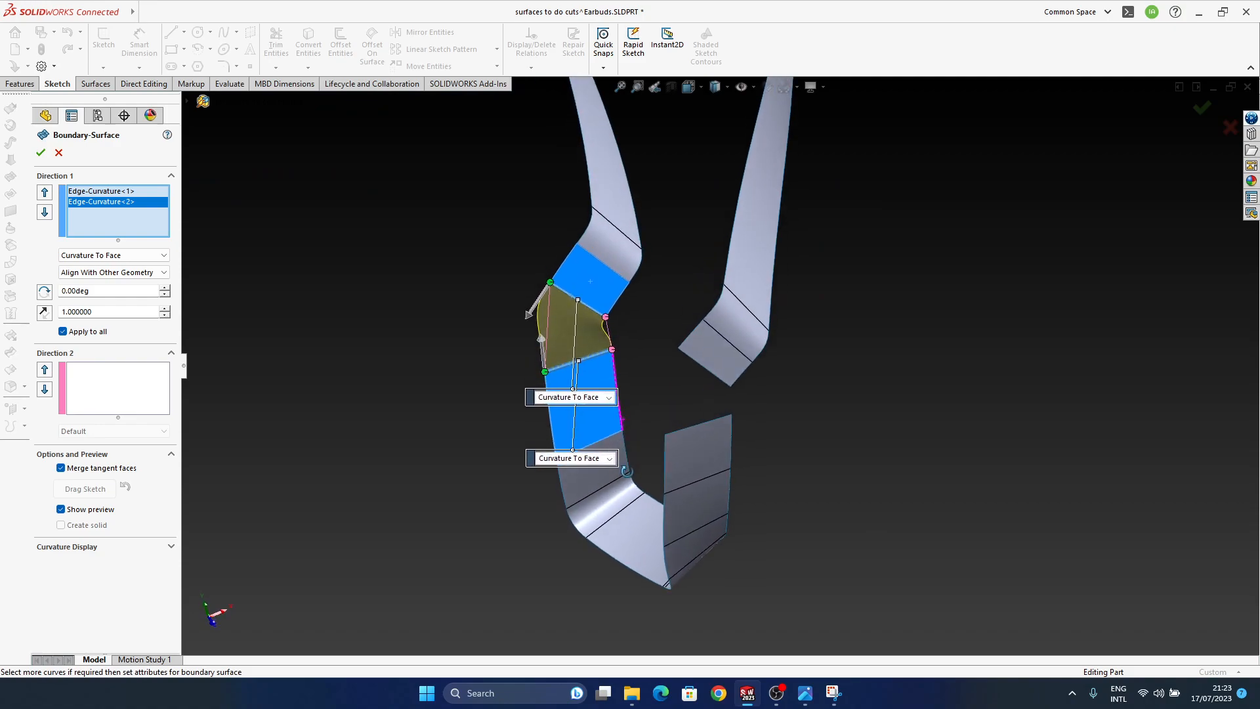
click(1196, 109)
Set up a boundary surface across the far gap between rail and U-shaped strip, with Curvature To Face at the rail edge.
middle_drag(611, 379, 332, 394)
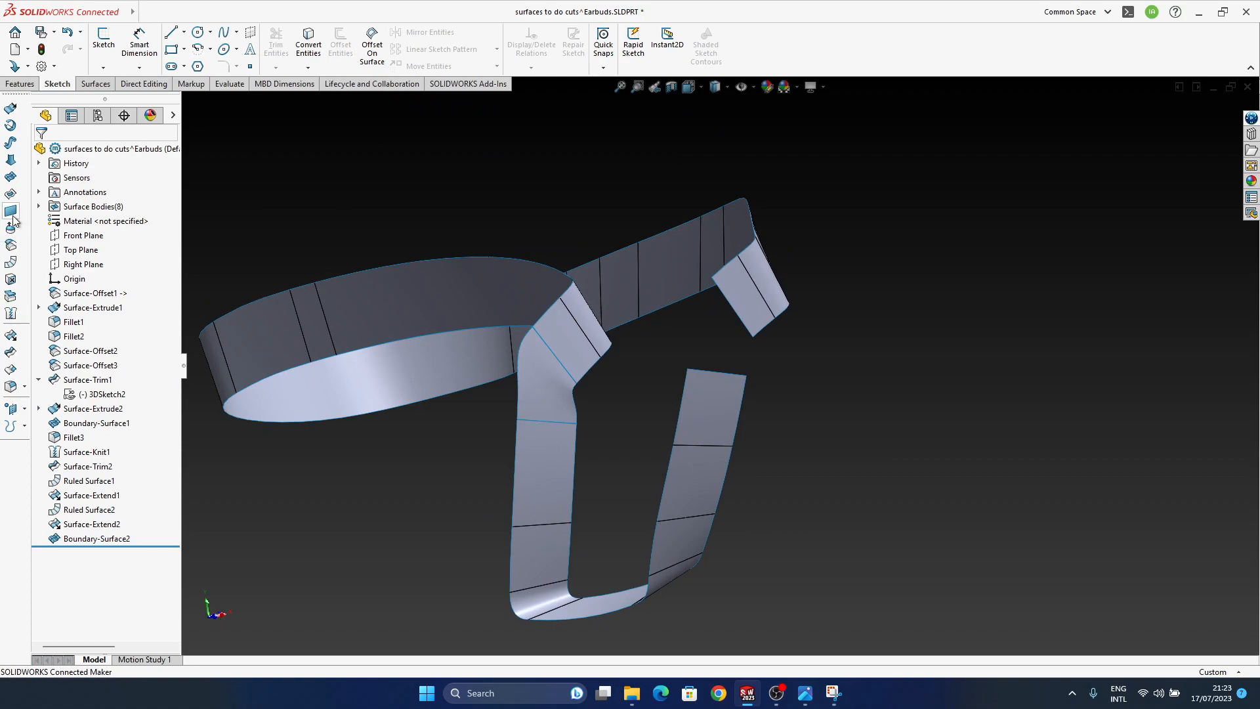
ctrl+middle_drag(660, 403, 596, 387)
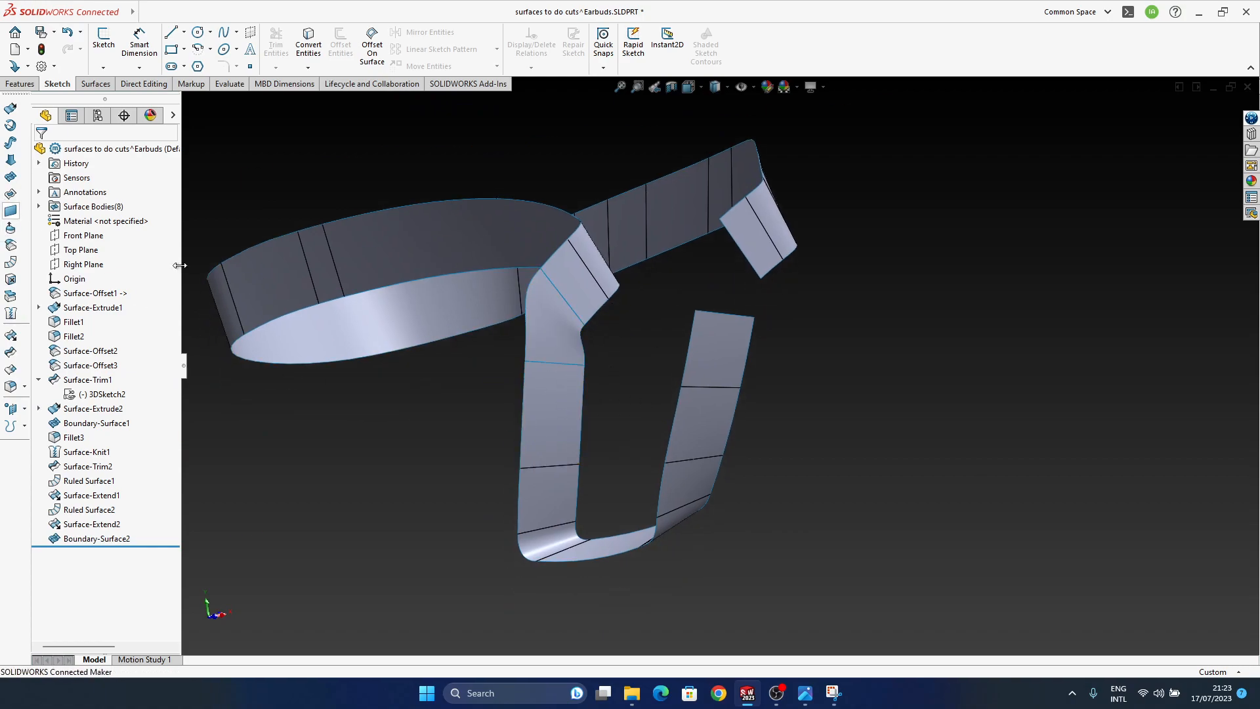
middle_drag(588, 358, 644, 440)
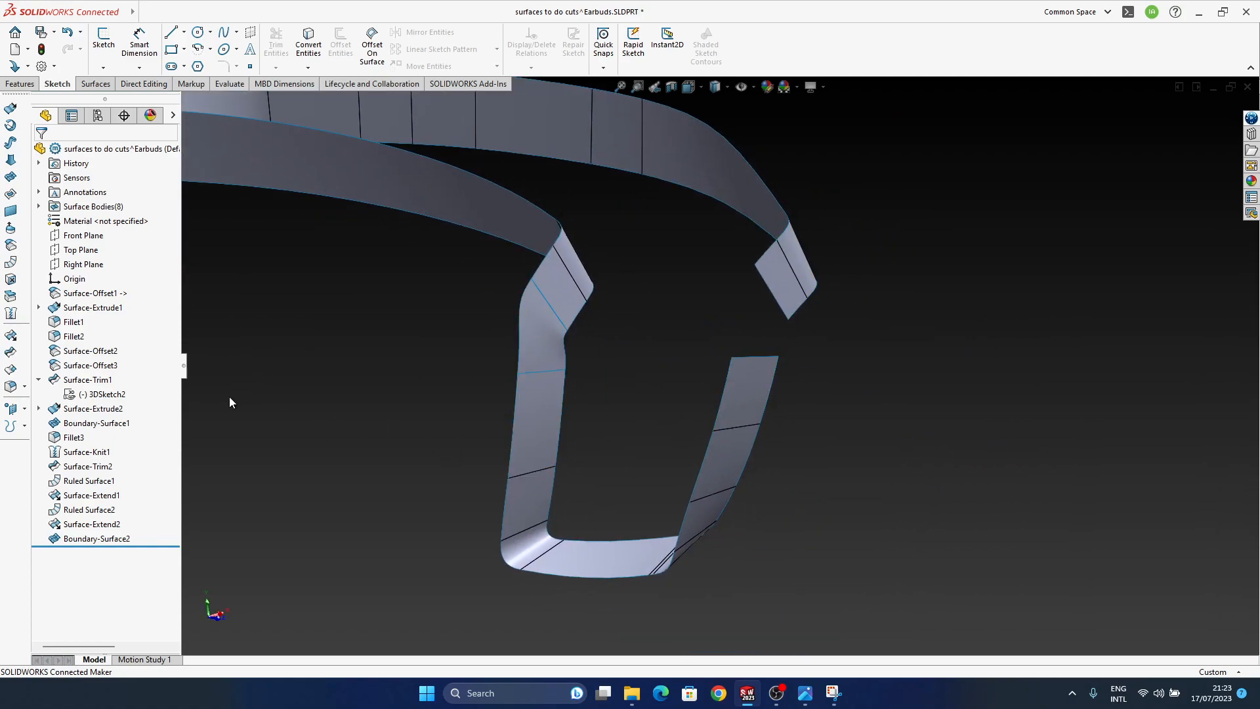
click(8, 175)
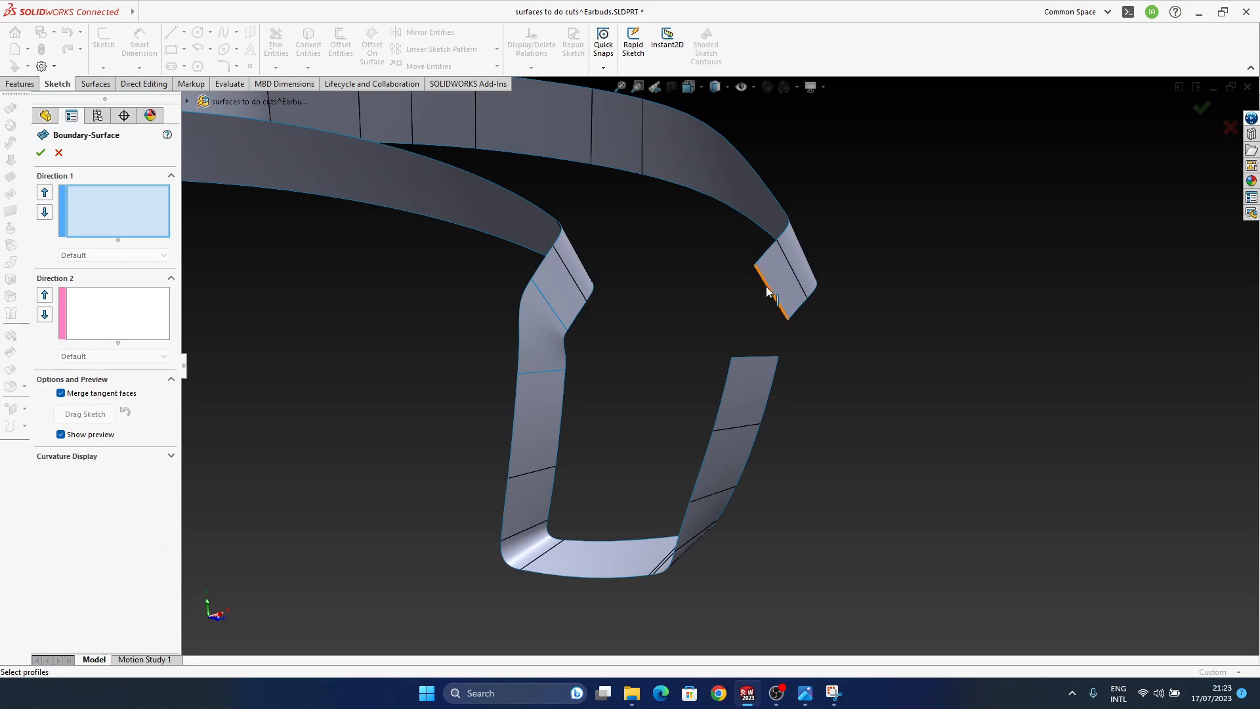
click(766, 291)
click(754, 357)
click(803, 417)
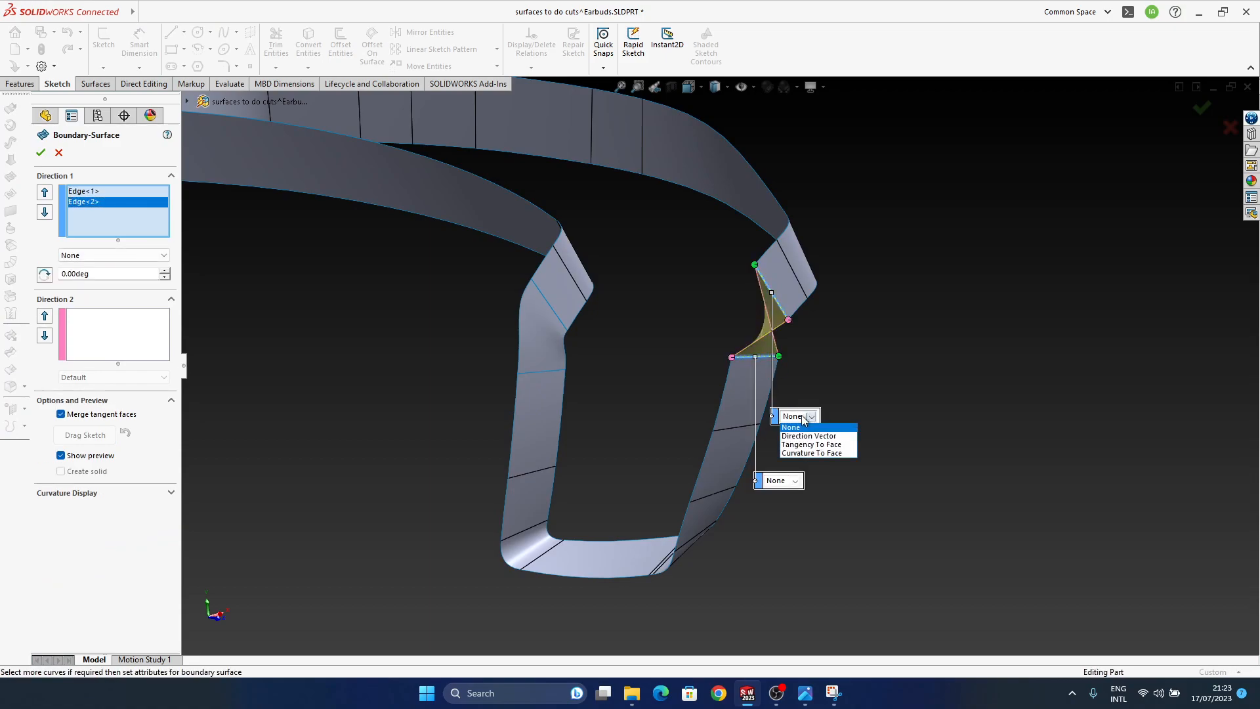
click(818, 453)
Flip the twisted boundary's connectors, set the strip edge to Curvature To Face, and complete the boundary surface.
right_click(781, 365)
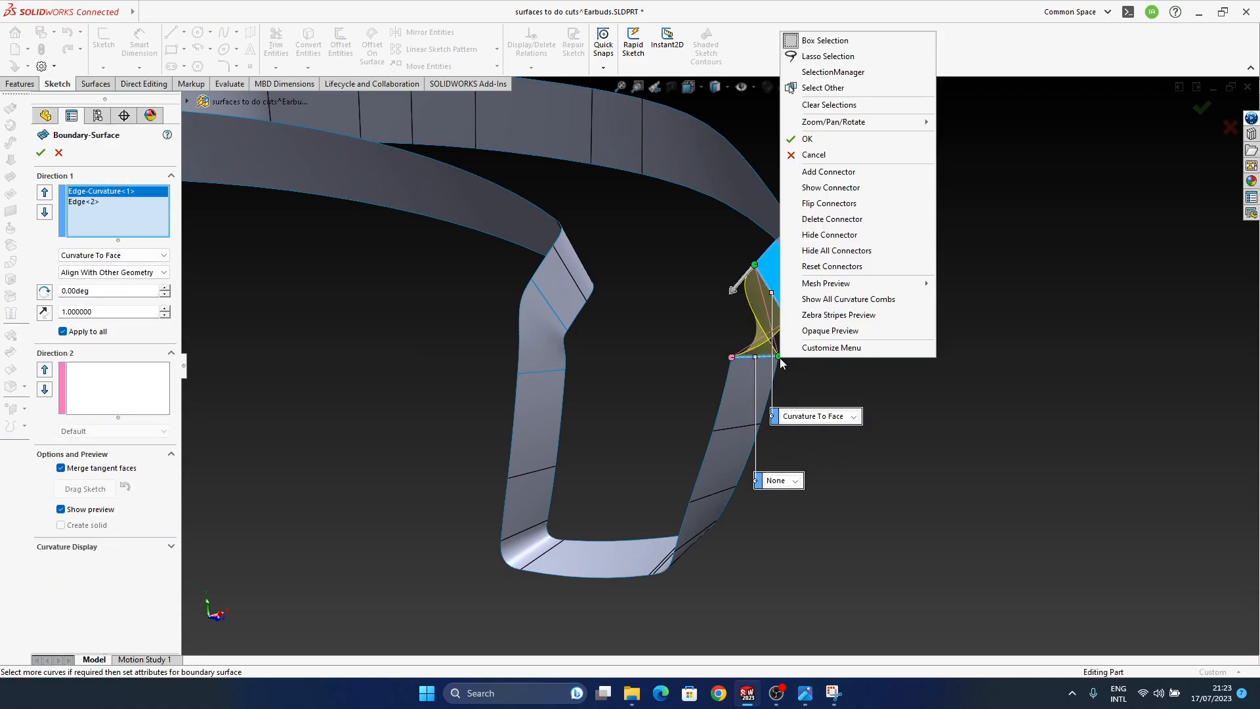
click(832, 209)
click(807, 518)
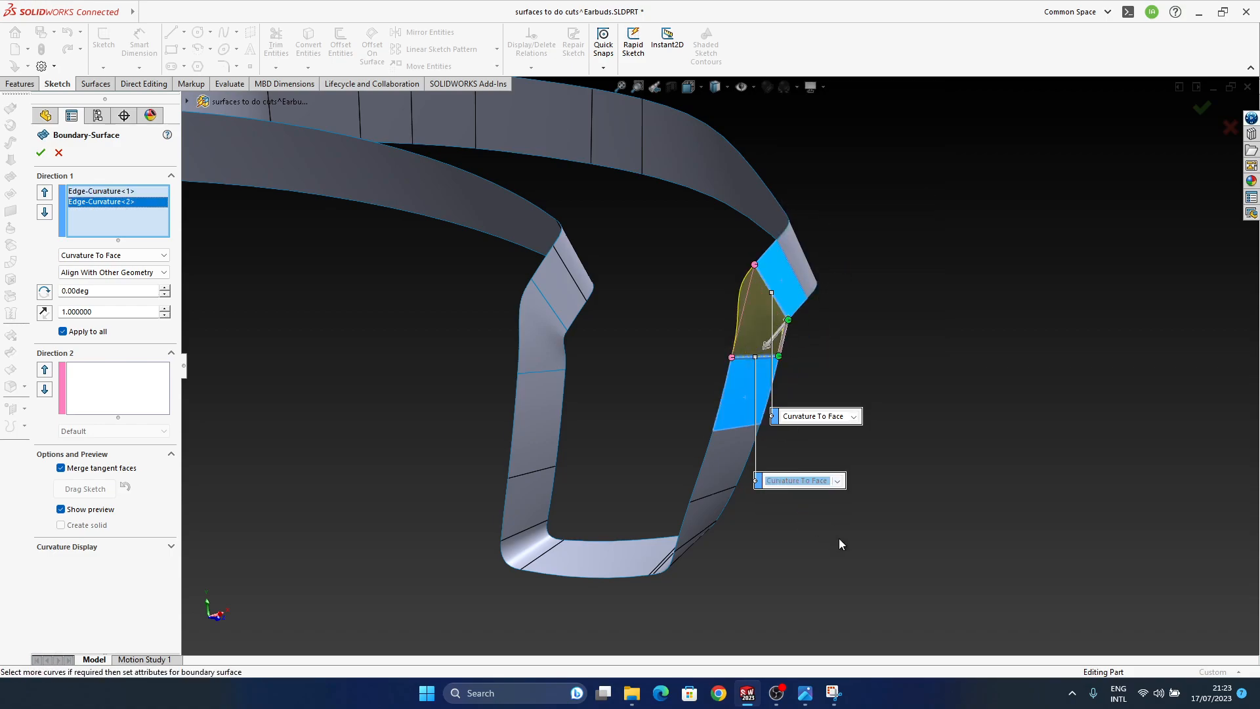
click(1202, 107)
Show the Surface-Offset1 body together with the completed strip surfaces.
middle_drag(740, 360, 361, 437)
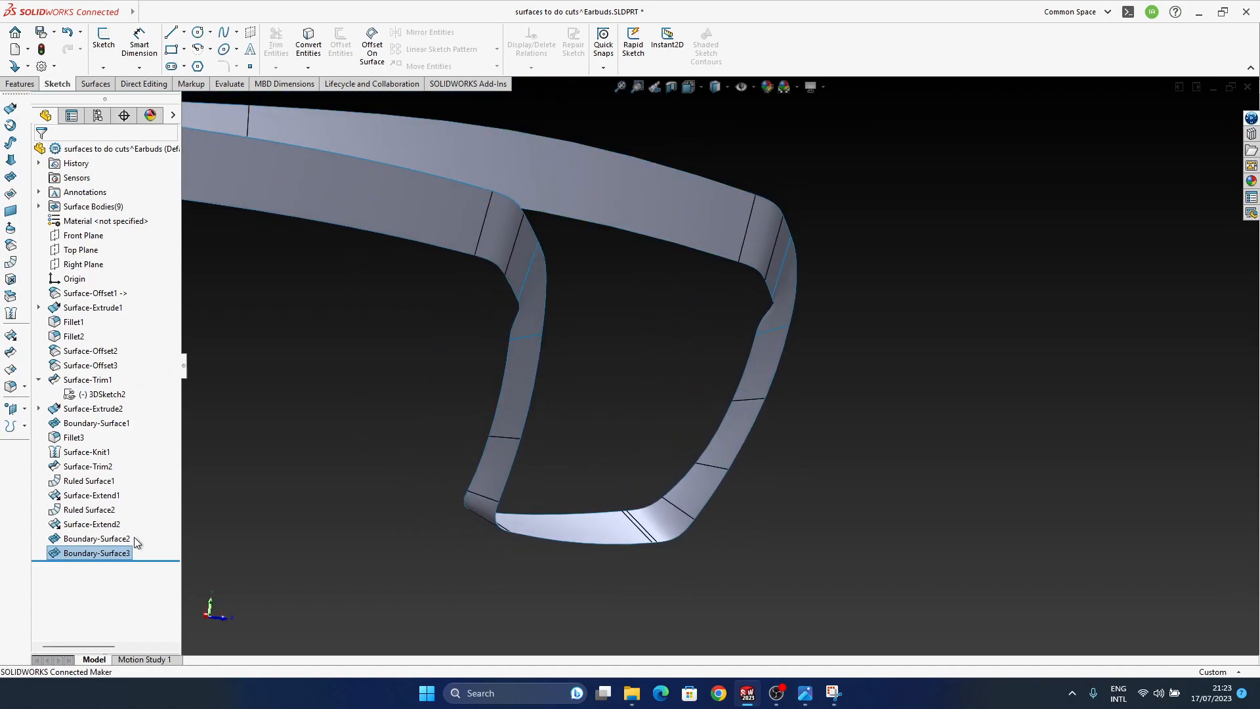
click(72, 293)
click(91, 270)
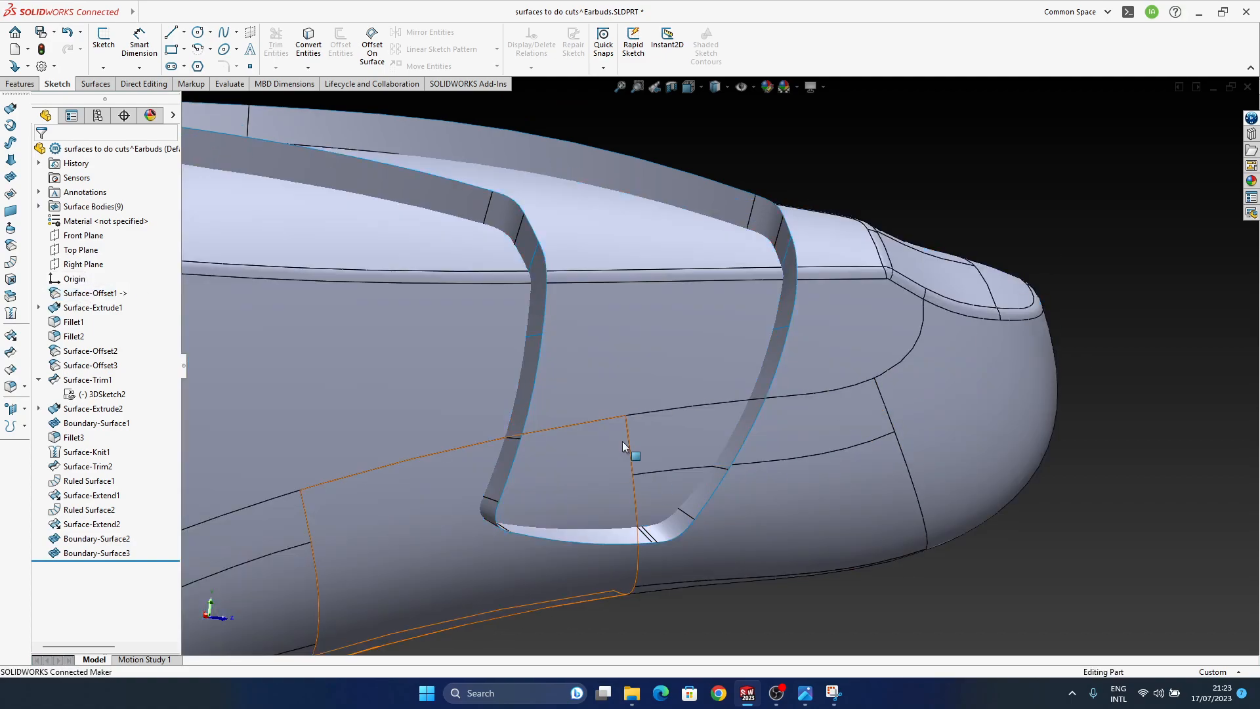
ctrl+middle_drag(608, 452, 700, 393)
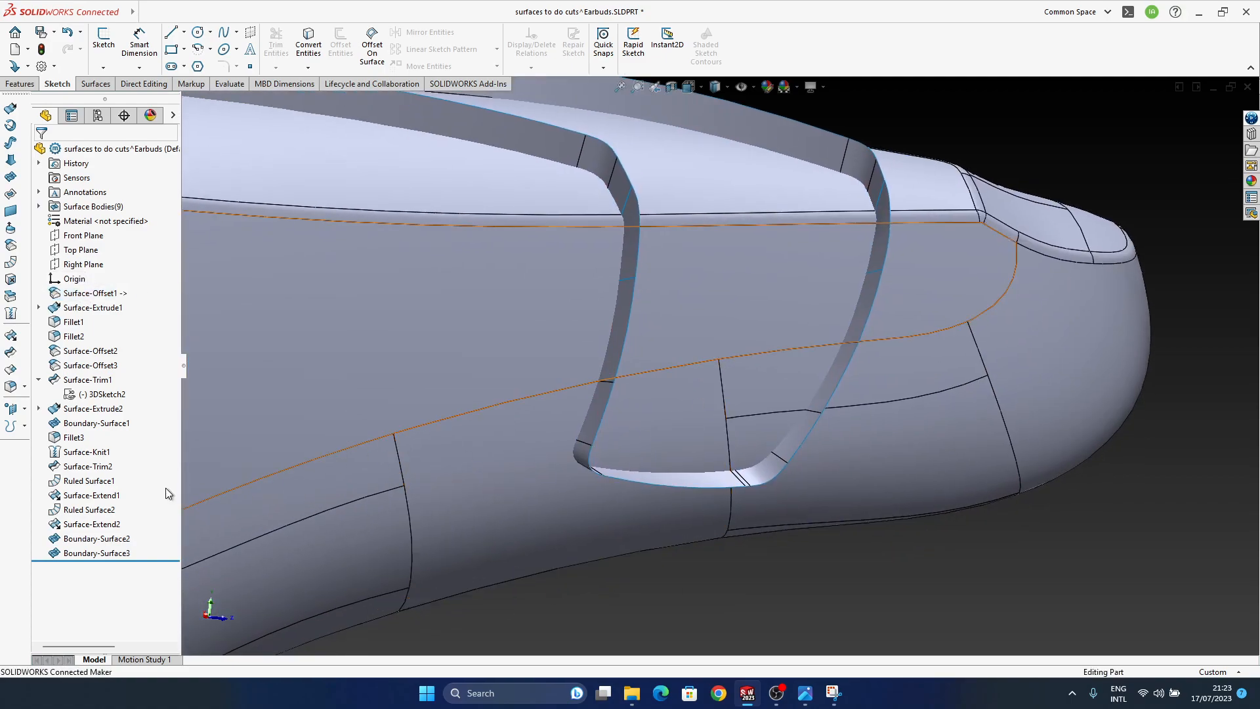
Open the 3DSketch2 behind Surface-Extrude2 for editing and pick the near curve's upper endpoint and middle point to adjust them.
click(89, 308)
click(80, 409)
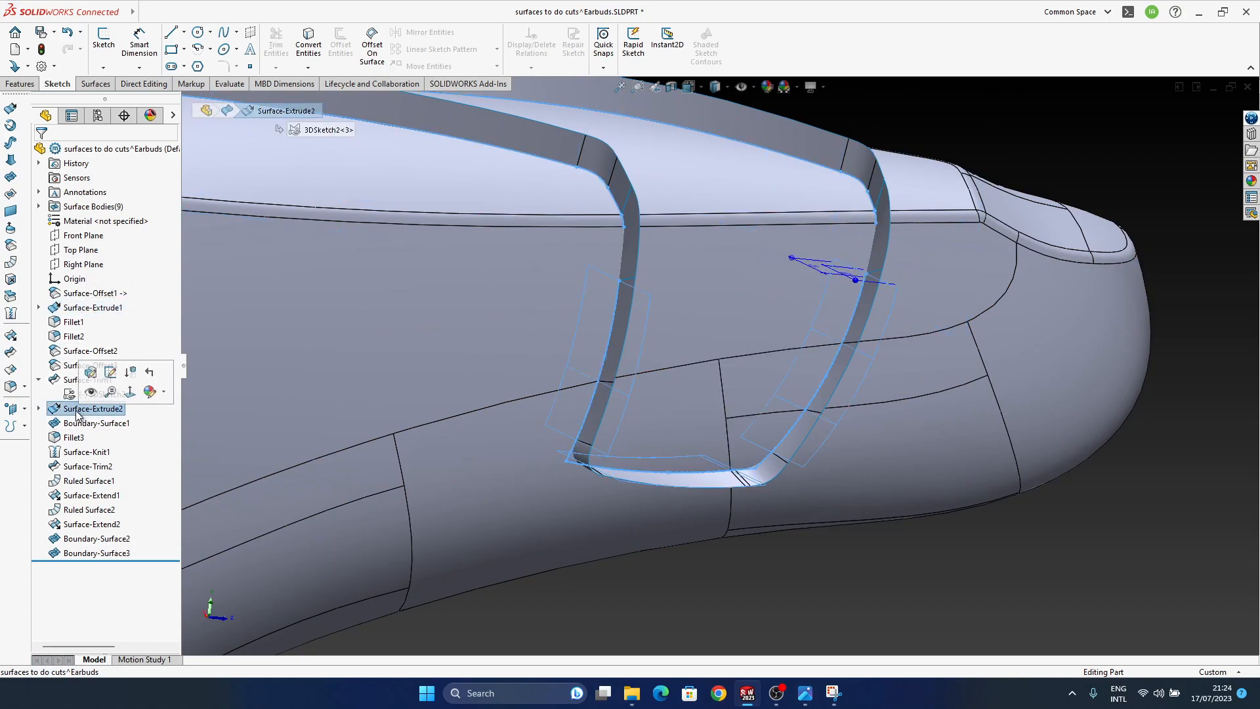
click(39, 409)
click(75, 423)
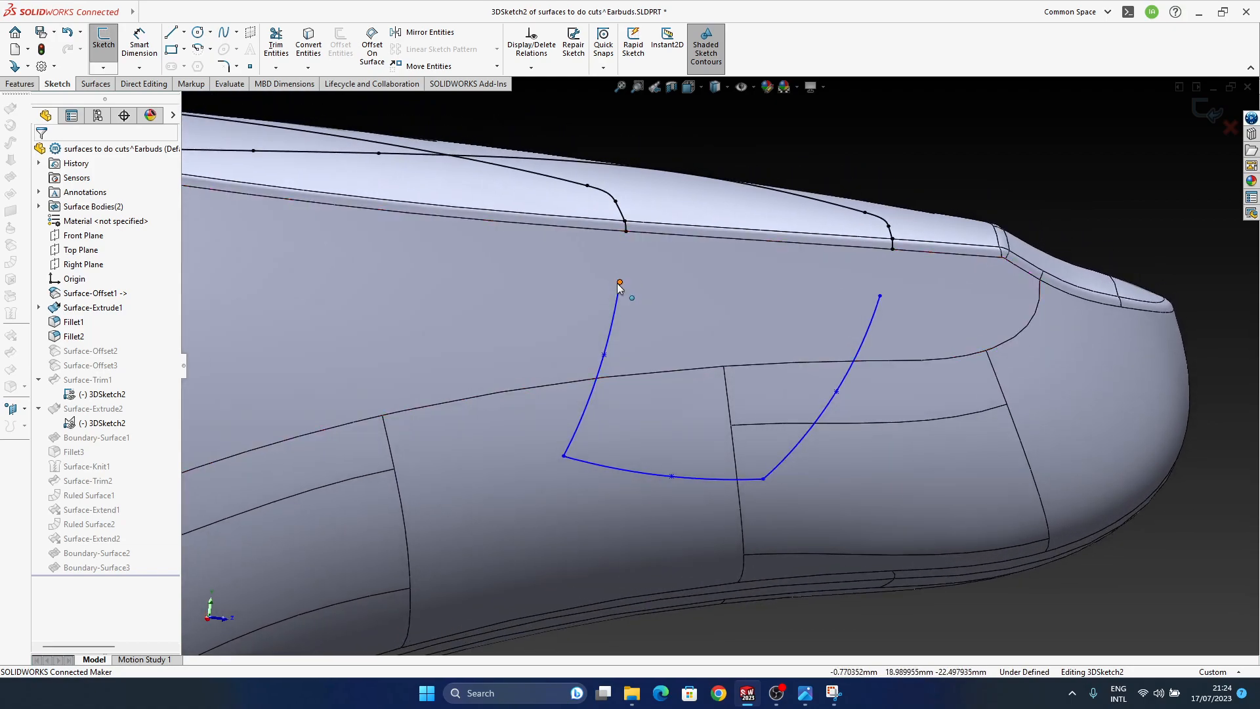
click(620, 283)
drag(620, 315, 618, 317)
click(605, 355)
scroll(604, 362, down, 3)
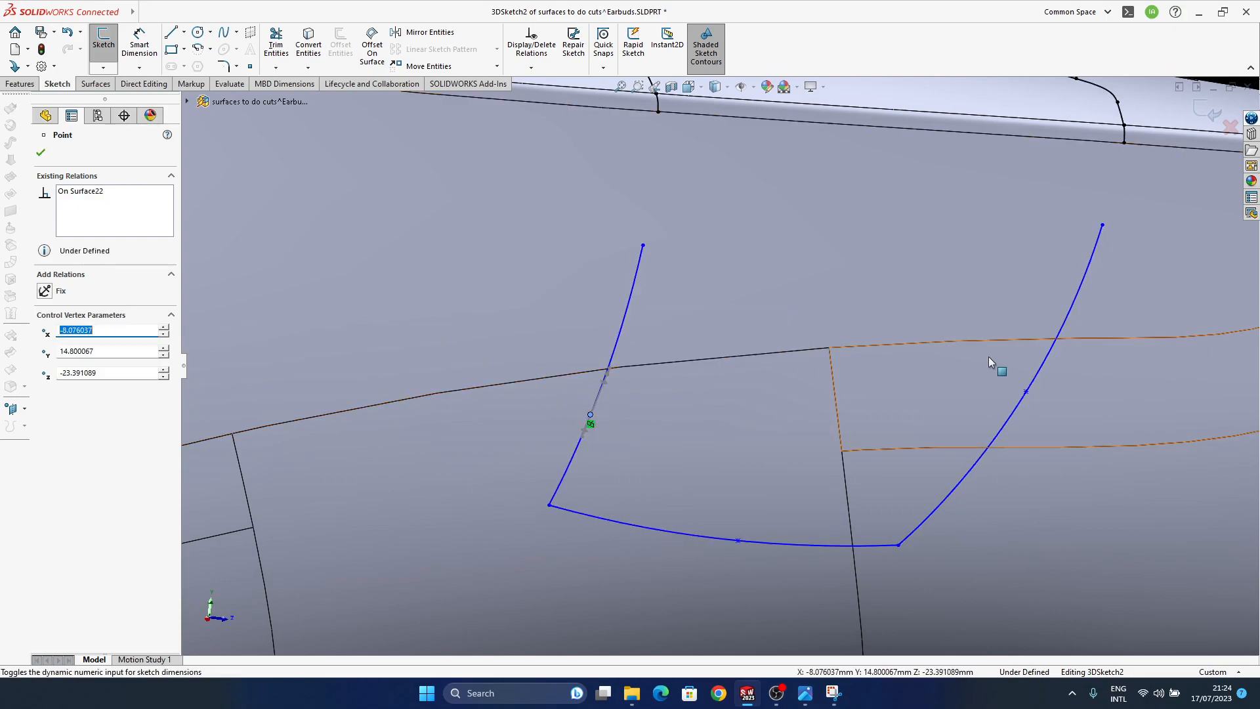
Shorten the far curve of the U-shaped sketch by moving its upper endpoint down along the face, and exit the sketch.
drag(1103, 225, 1080, 285)
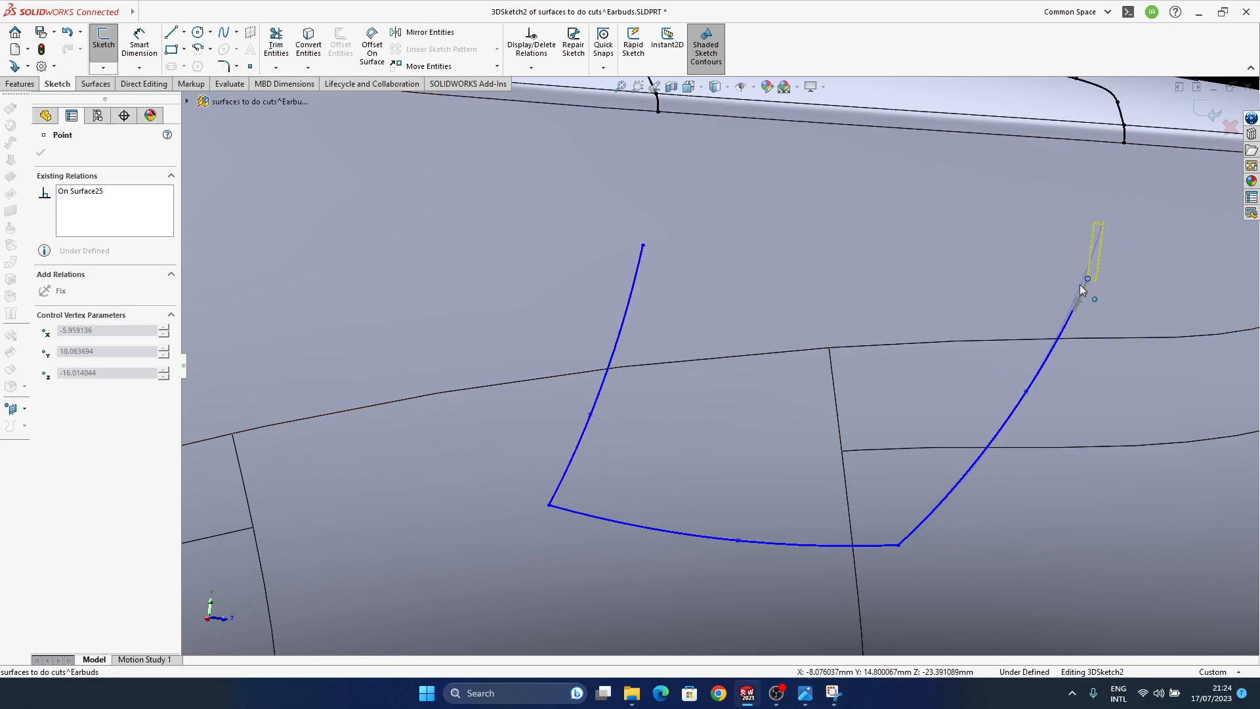
middle_drag(1082, 297, 1018, 325)
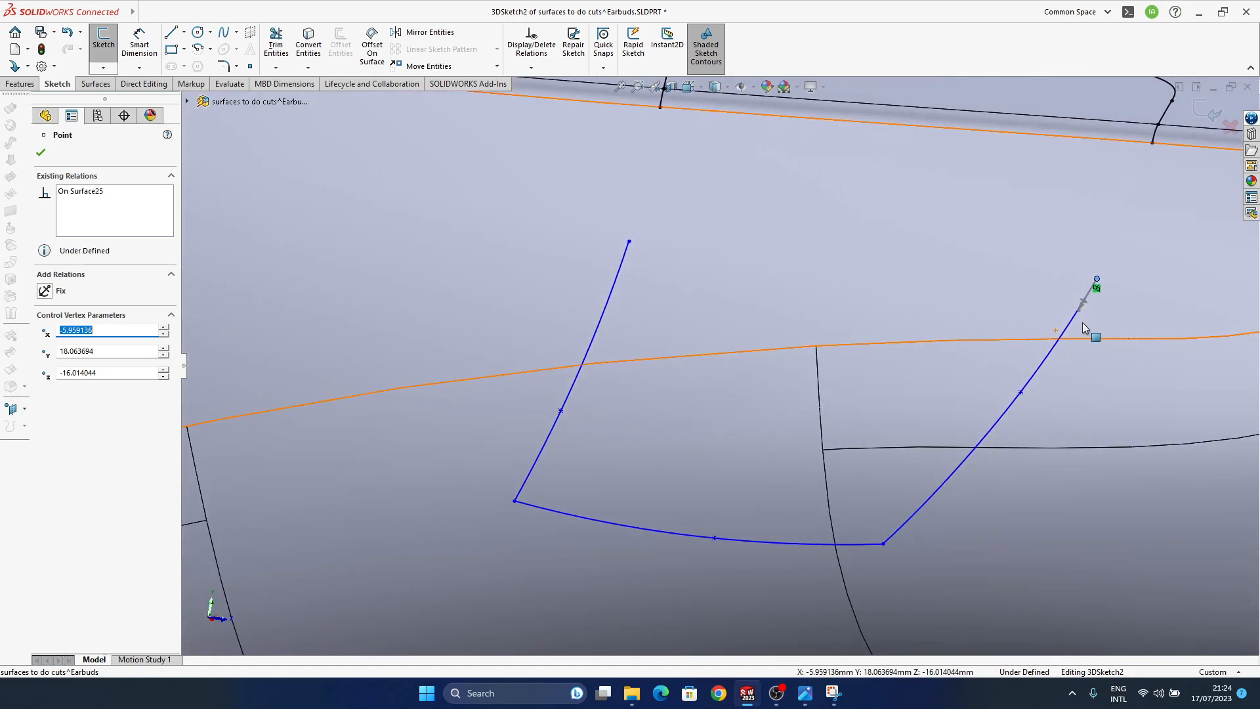
drag(1096, 279, 1091, 280)
click(1209, 113)
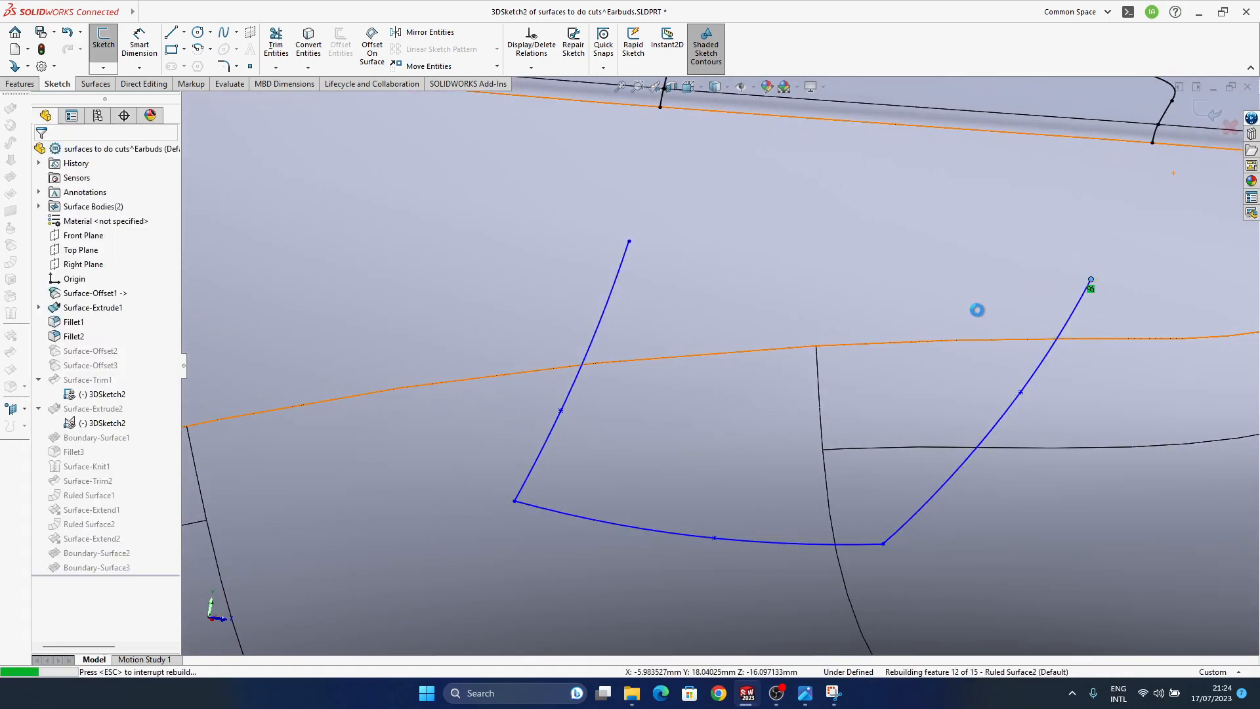
Edit Boundary-Surface3 across the far gap and change one edge constraint to Tangency To Face.
middle_drag(676, 334, 751, 444)
middle_drag(749, 315, 800, 202)
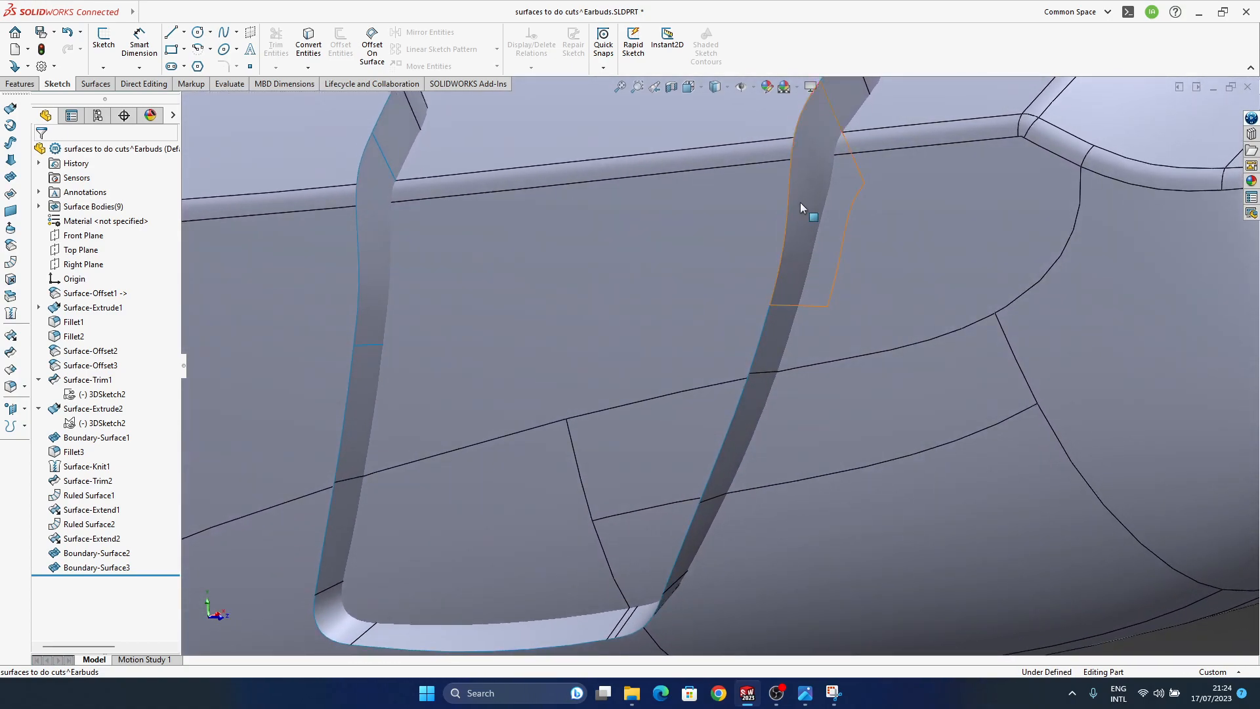
click(800, 202)
click(843, 138)
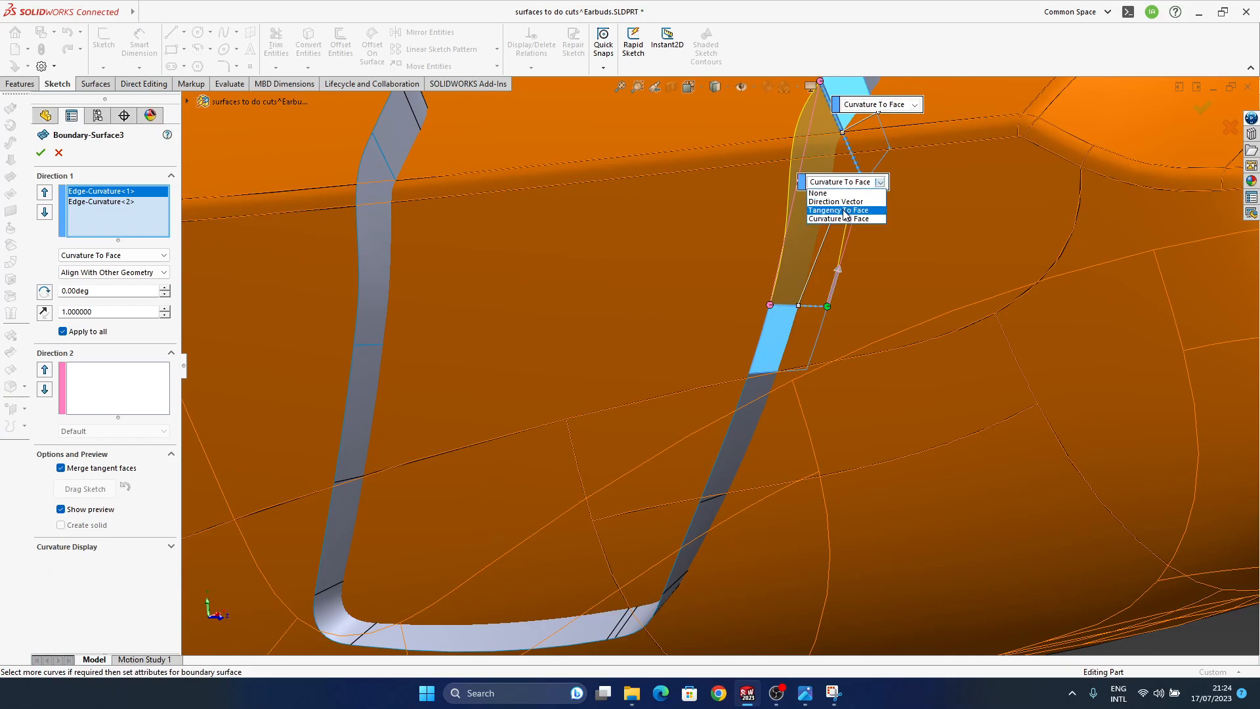
click(845, 210)
middle_drag(966, 234, 735, 304)
click(1203, 108)
Nudge the upper endpoint of the near curve in 3DSketch2 in small moves and rebuild the strip.
click(86, 427)
mouse_move(706, 364)
middle_down()
mouse_move(674, 271)
mouse_move(684, 327)
mouse_move(649, 389)
mouse_move(630, 393)
mouse_move(641, 335)
middle_up()
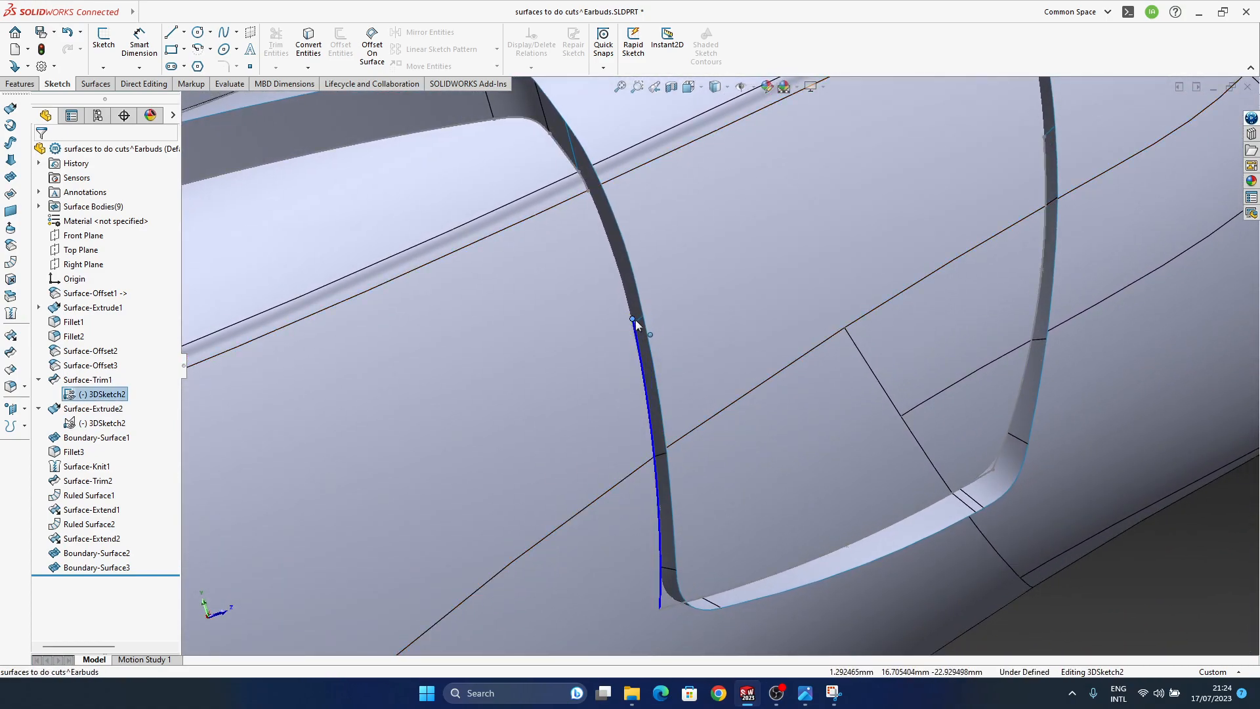
key(Delete)
double_click(1179, 577)
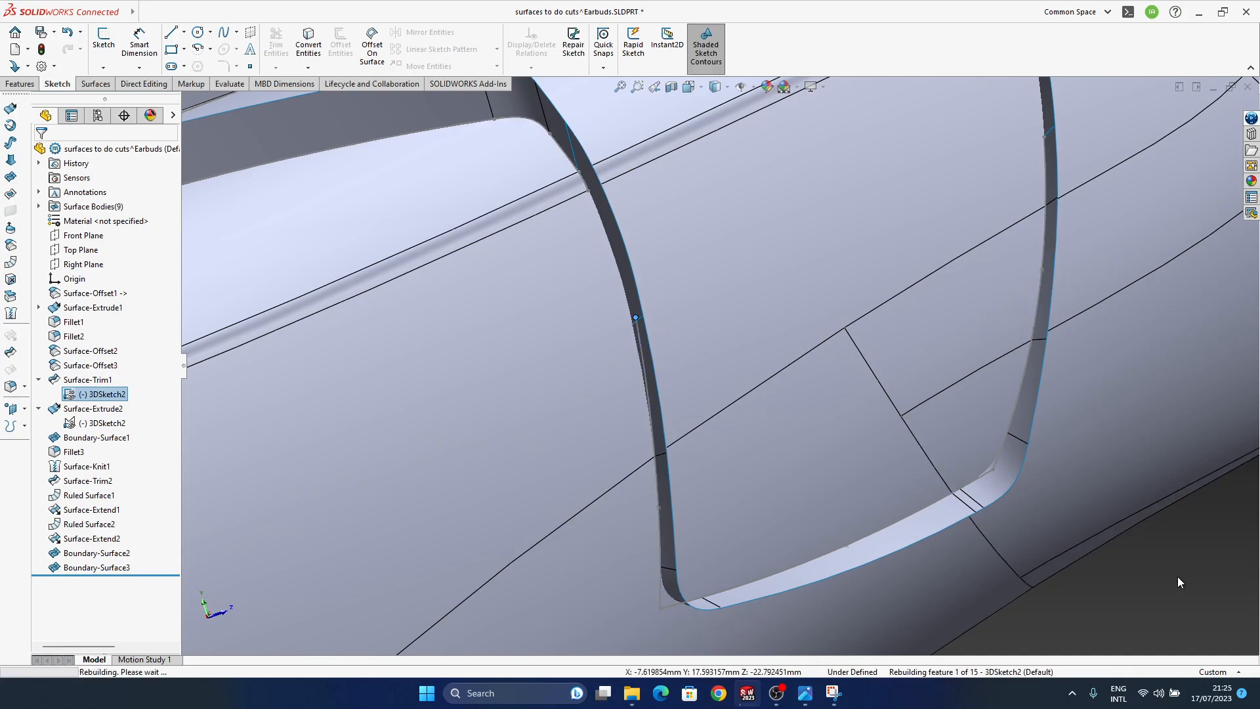
middle_drag(669, 364, 657, 375)
key(ctrl+z)
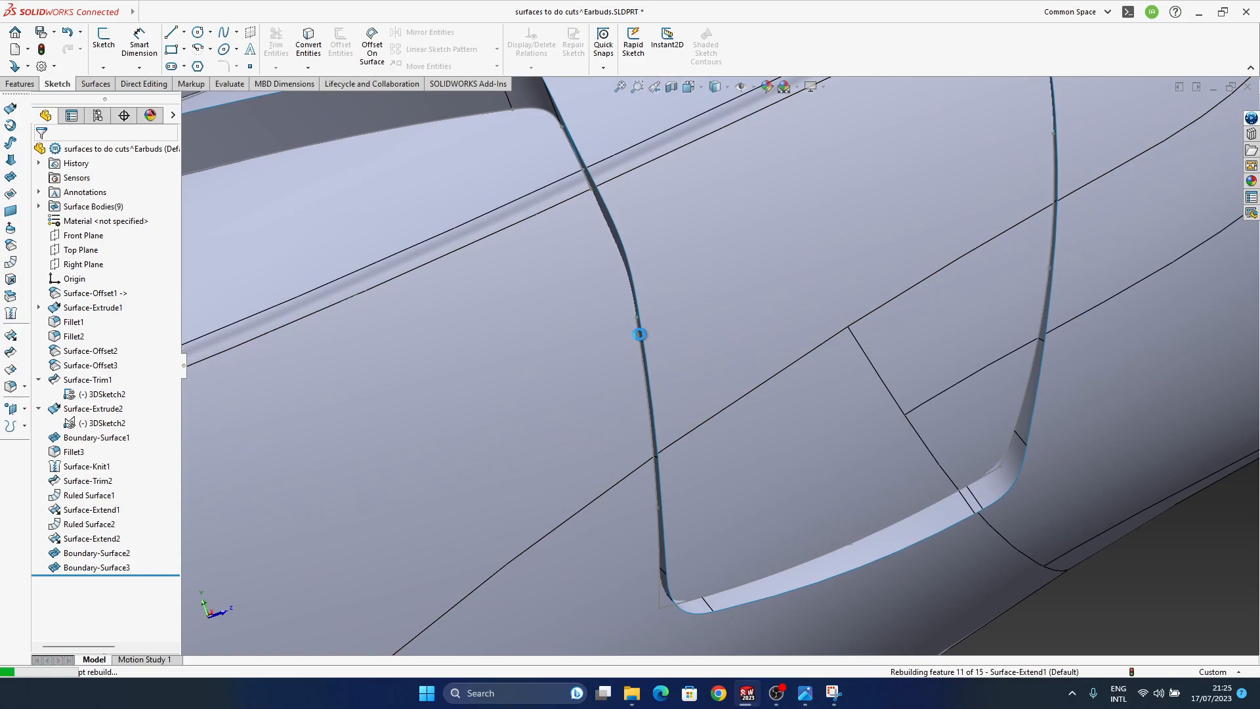
scroll(635, 347, down, 1)
mouse_move(635, 344)
middle_down()
mouse_move(633, 324)
mouse_move(659, 343)
middle_up()
drag(626, 334, 635, 330)
scroll(726, 375, up, 2)
click(1064, 553)
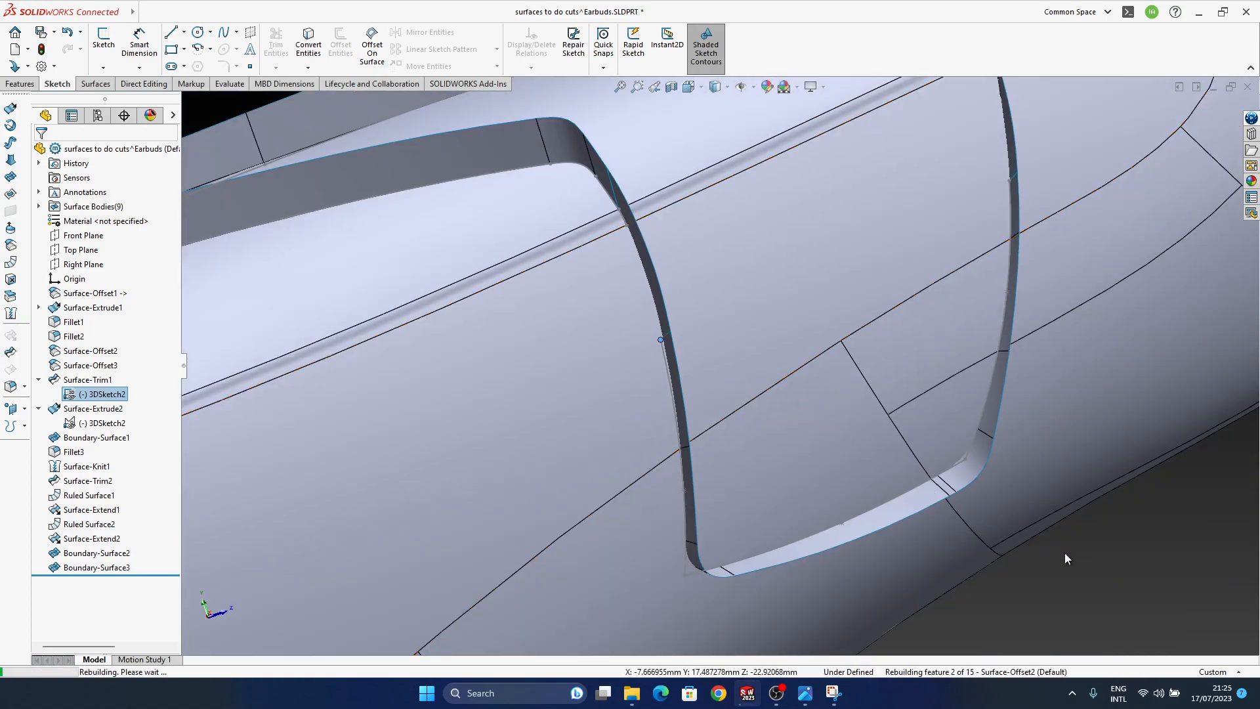
Shift the far curve's upper endpoint in 3DSketch2 slightly upward along the face and rebuild the strip.
middle_drag(1064, 552, 742, 312)
middle_drag(643, 305, 672, 324)
scroll(667, 324, down, 6)
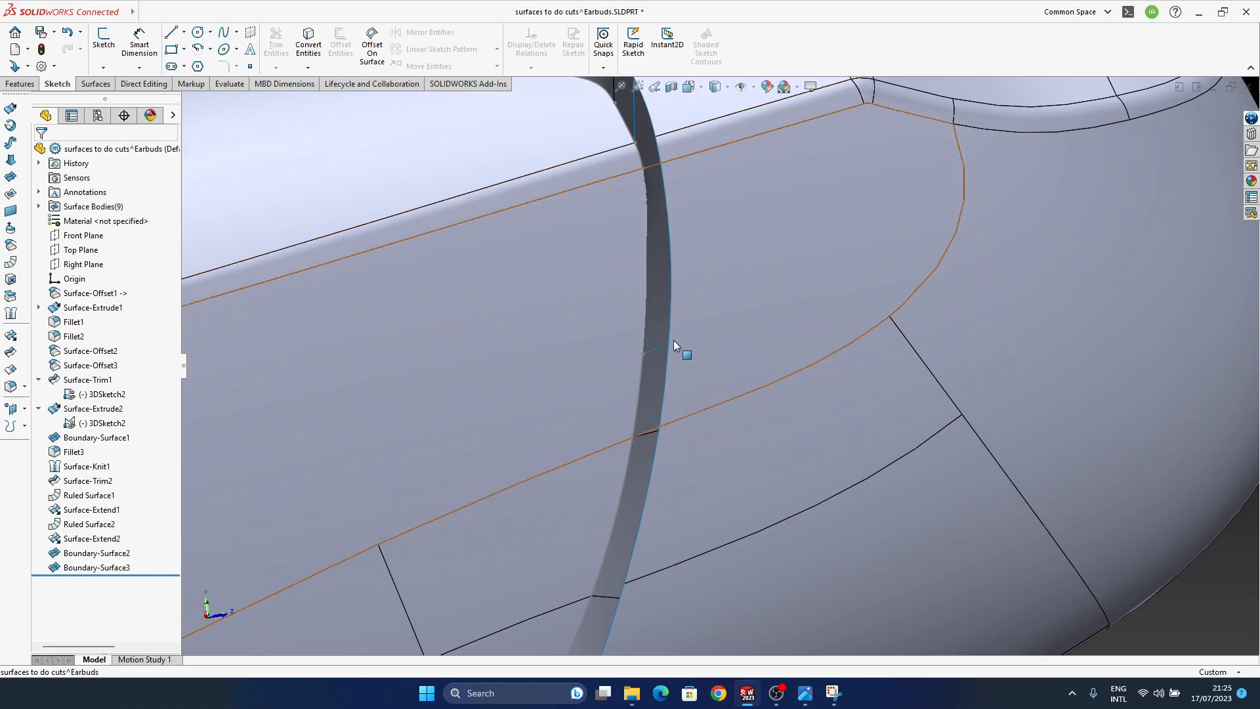
double_click(643, 353)
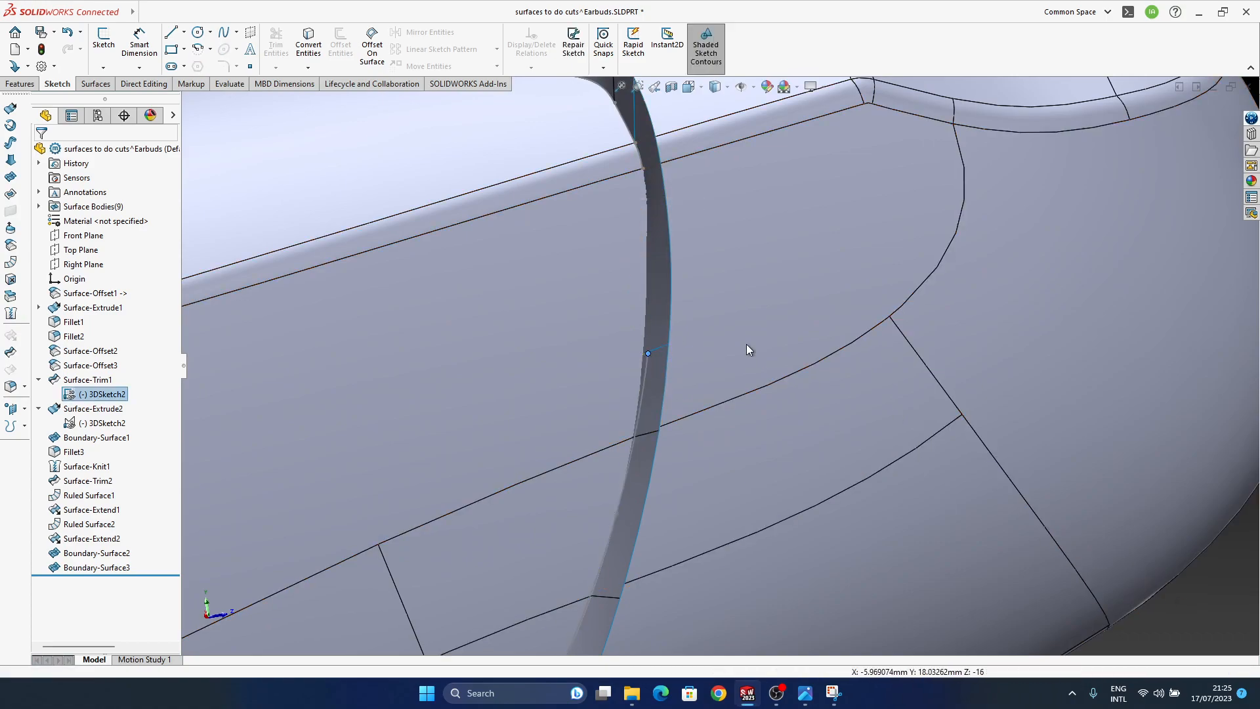
mouse_move(746, 344)
middle_down()
mouse_move(675, 346)
mouse_move(669, 360)
mouse_move(683, 343)
mouse_move(655, 363)
middle_up()
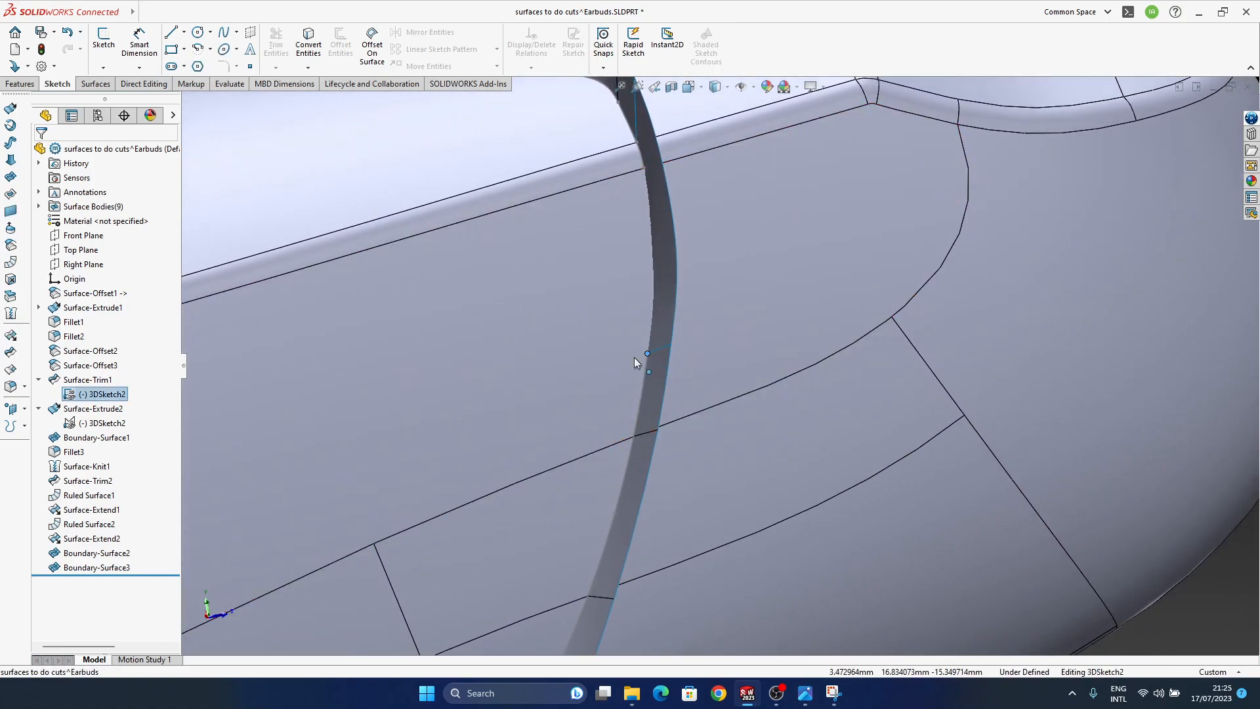
drag(636, 318, 637, 334)
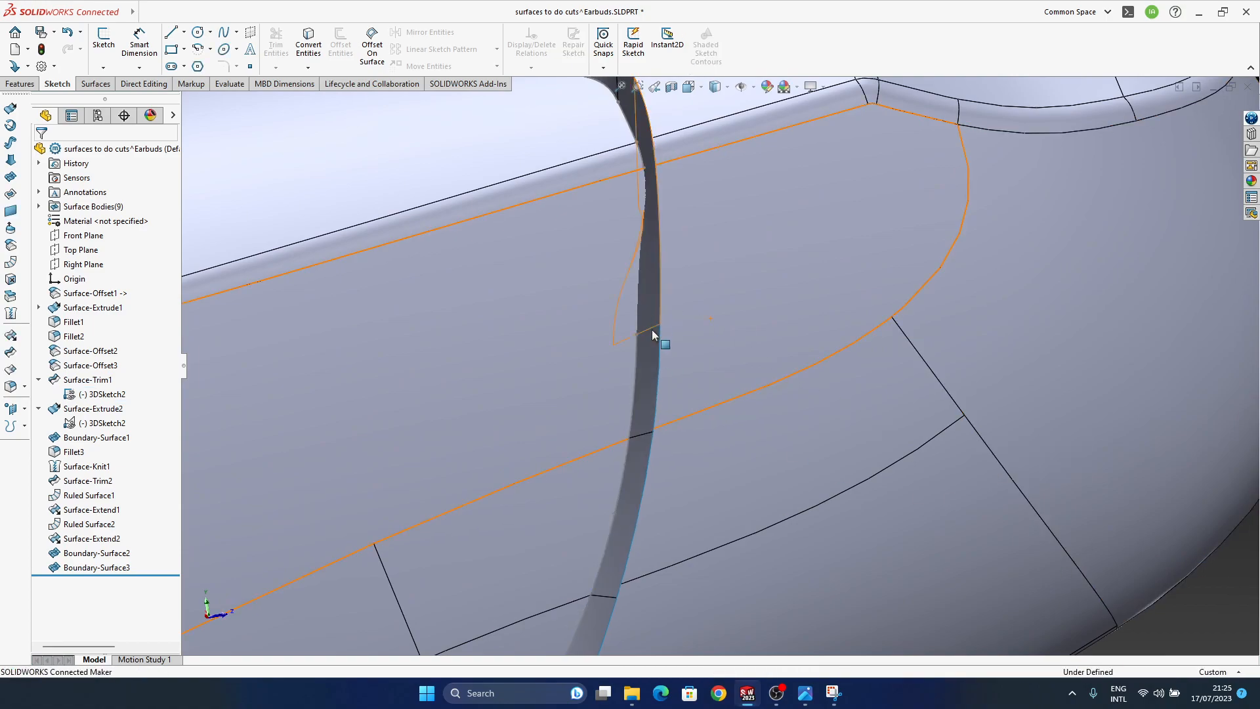
double_click(637, 333)
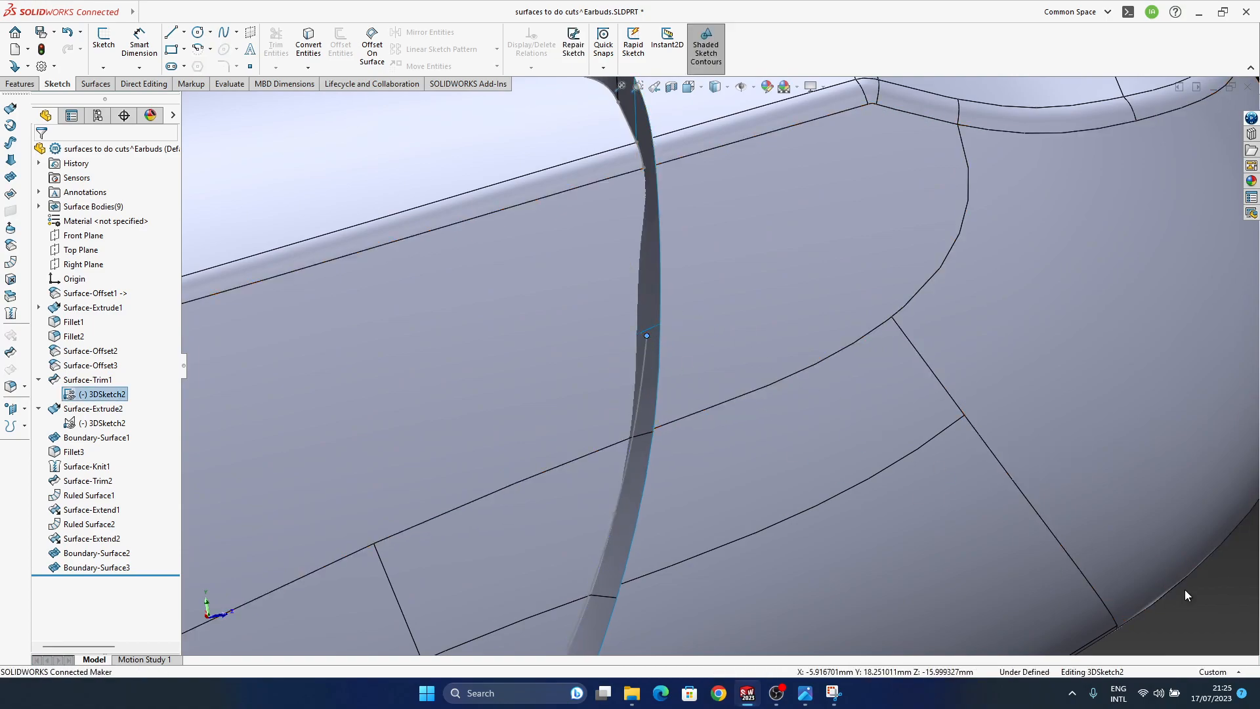
Fine-tune the far curve's upper endpoint once more, rebuild, and check how both bridging surfaces flow into the strip.
mouse_move(667, 329)
middle_down()
mouse_move(714, 346)
mouse_move(681, 382)
mouse_move(691, 315)
mouse_move(717, 309)
middle_up()
scroll(667, 343, down, 3)
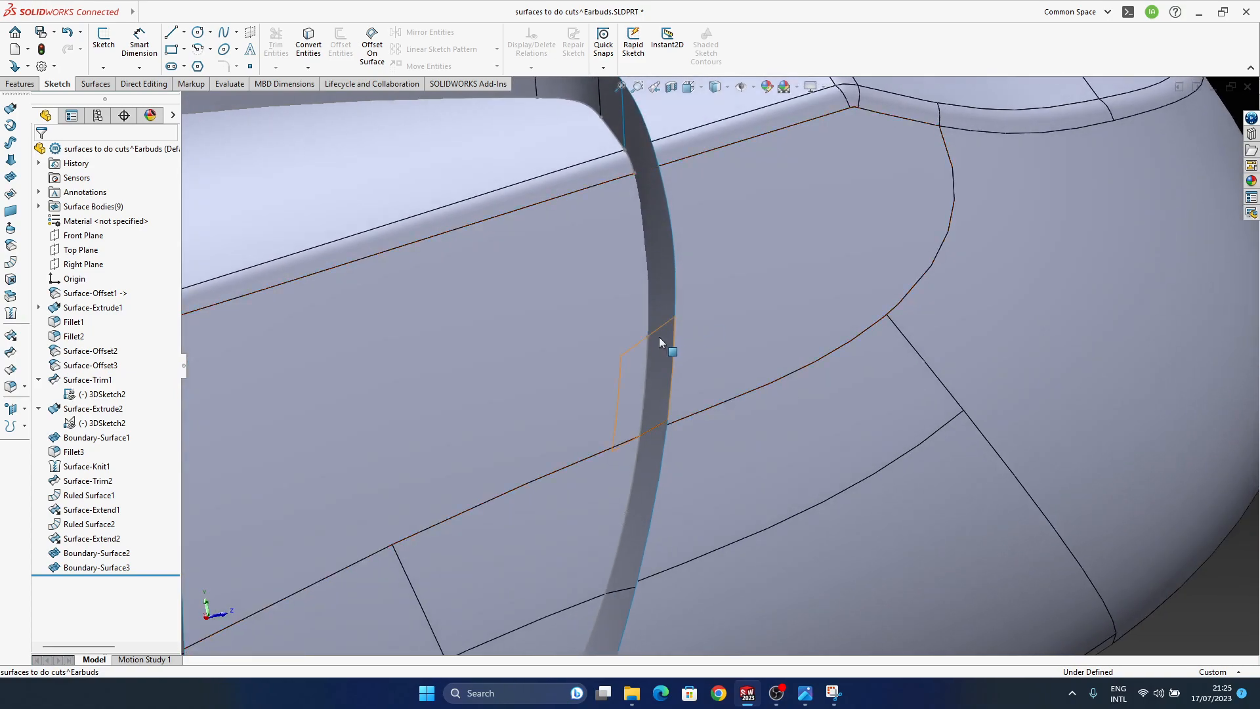
scroll(663, 348, down, 2)
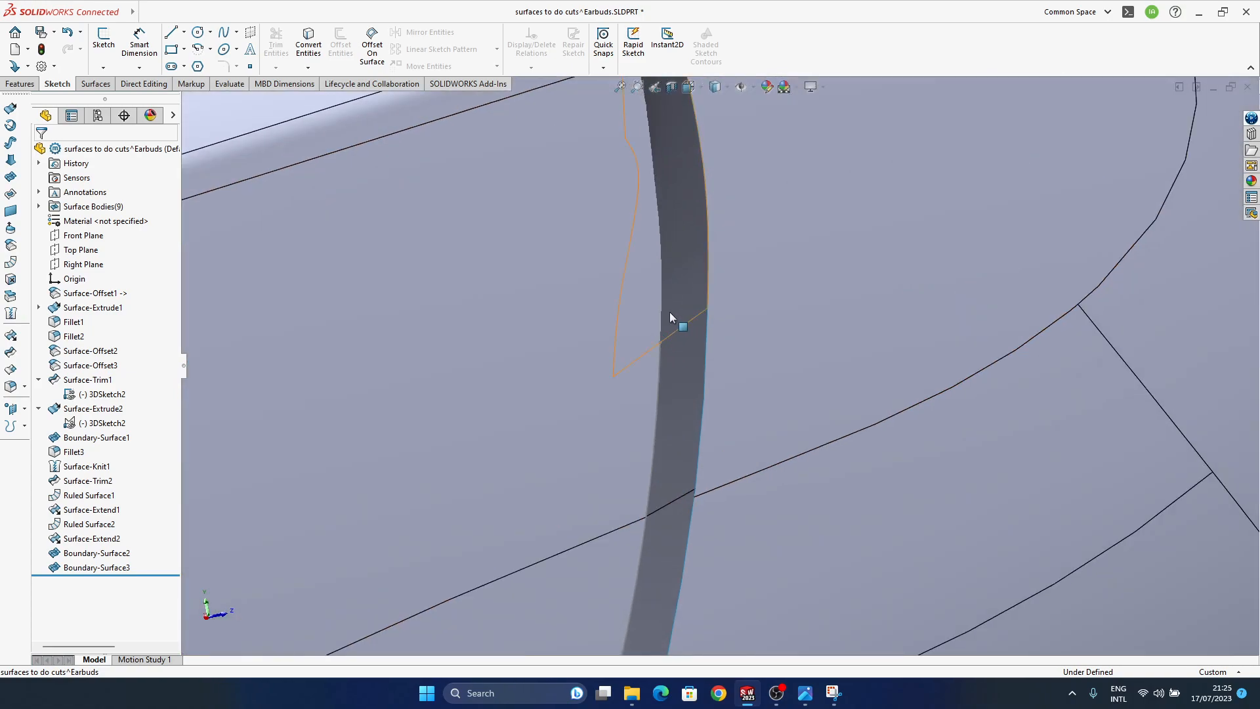
scroll(666, 325, up, 3)
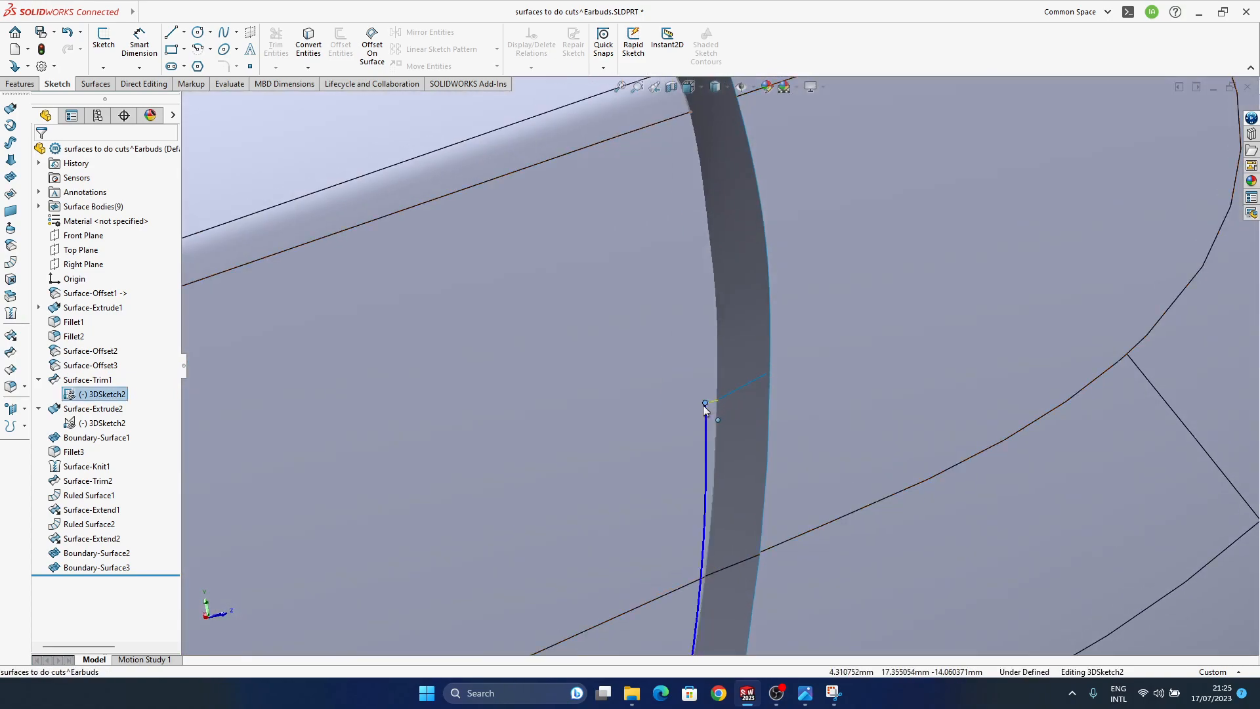
double_click(714, 402)
scroll(722, 381, up, 5)
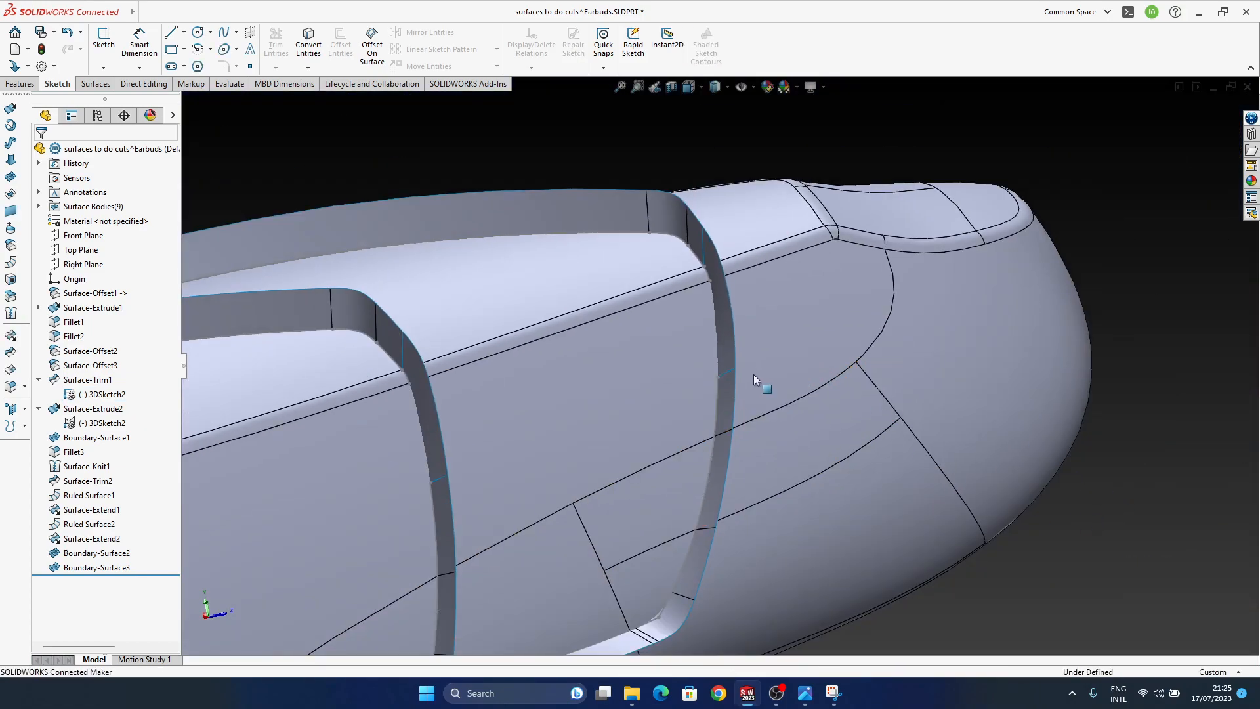
scroll(722, 371, down, 6)
middle_drag(719, 355, 738, 422)
scroll(869, 305, up, 3)
ctrl+middle_drag(869, 305, 737, 304)
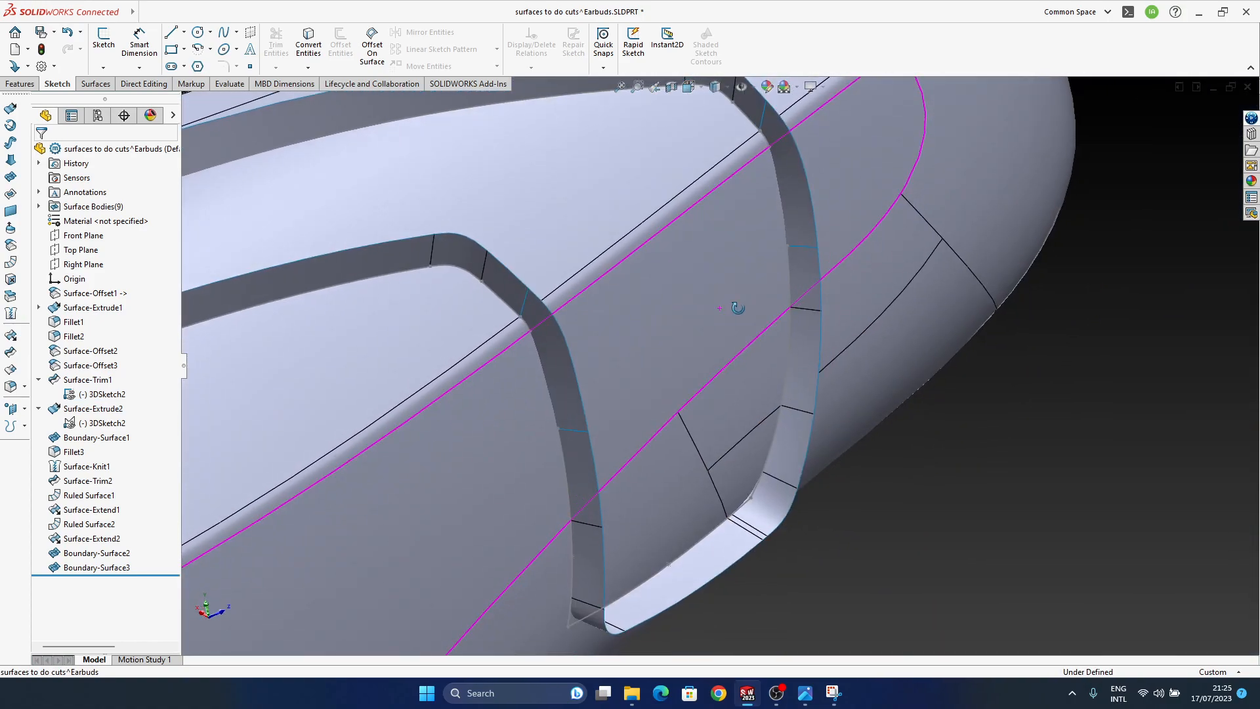
scroll(867, 391, up, 4)
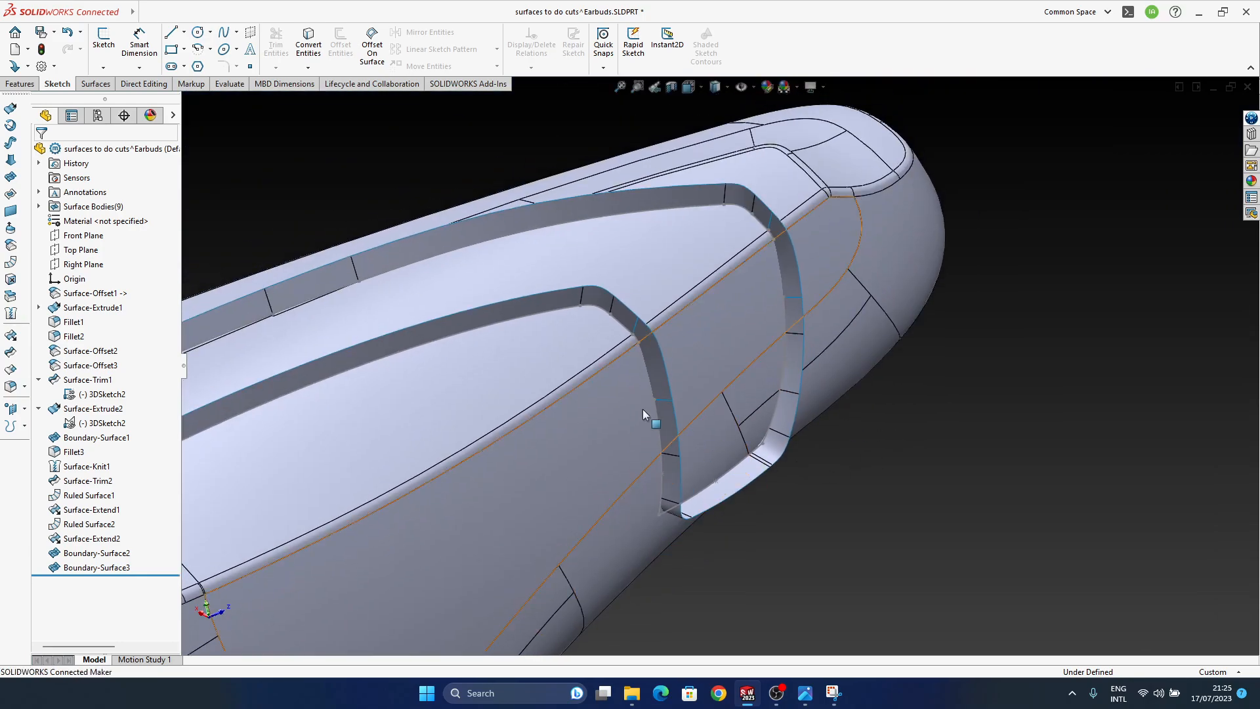
Knit Surface-Extend1, Boundary-Surface2, Surface-Extend2 and Boundary-Surface3 into one surface, with a 0.04 mm knitting tolerance.
middle_drag(703, 390, 830, 370)
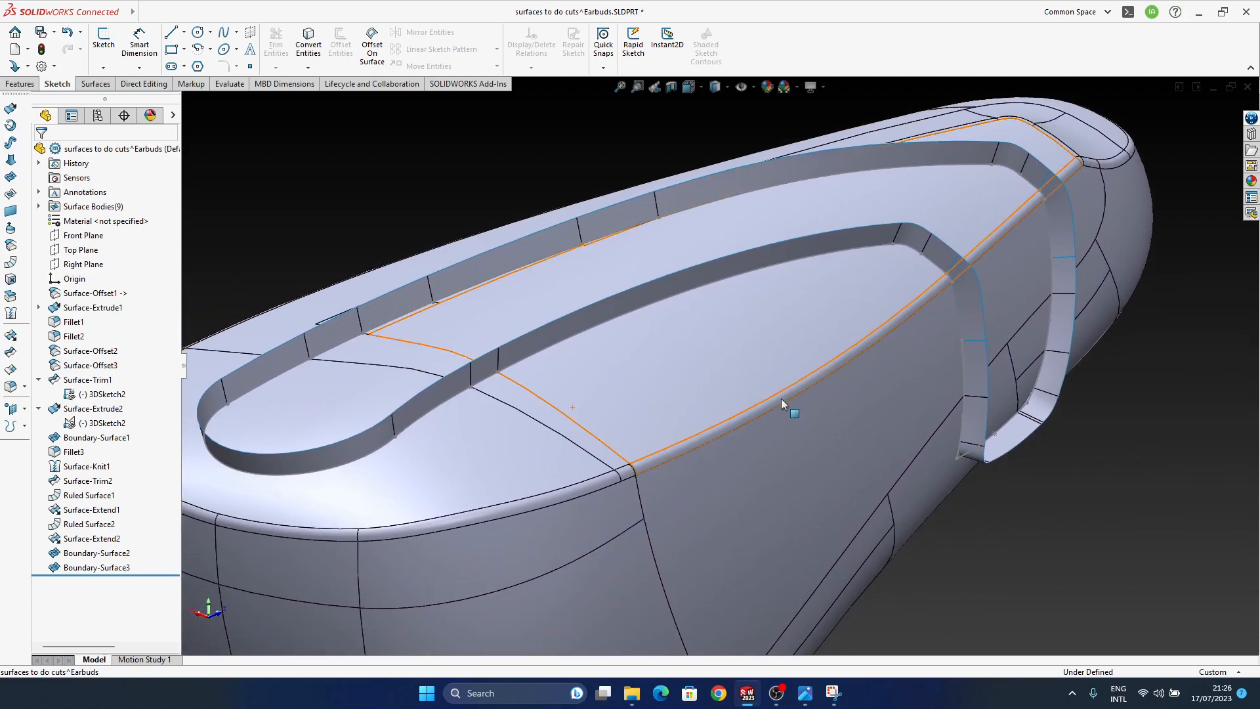
click(10, 331)
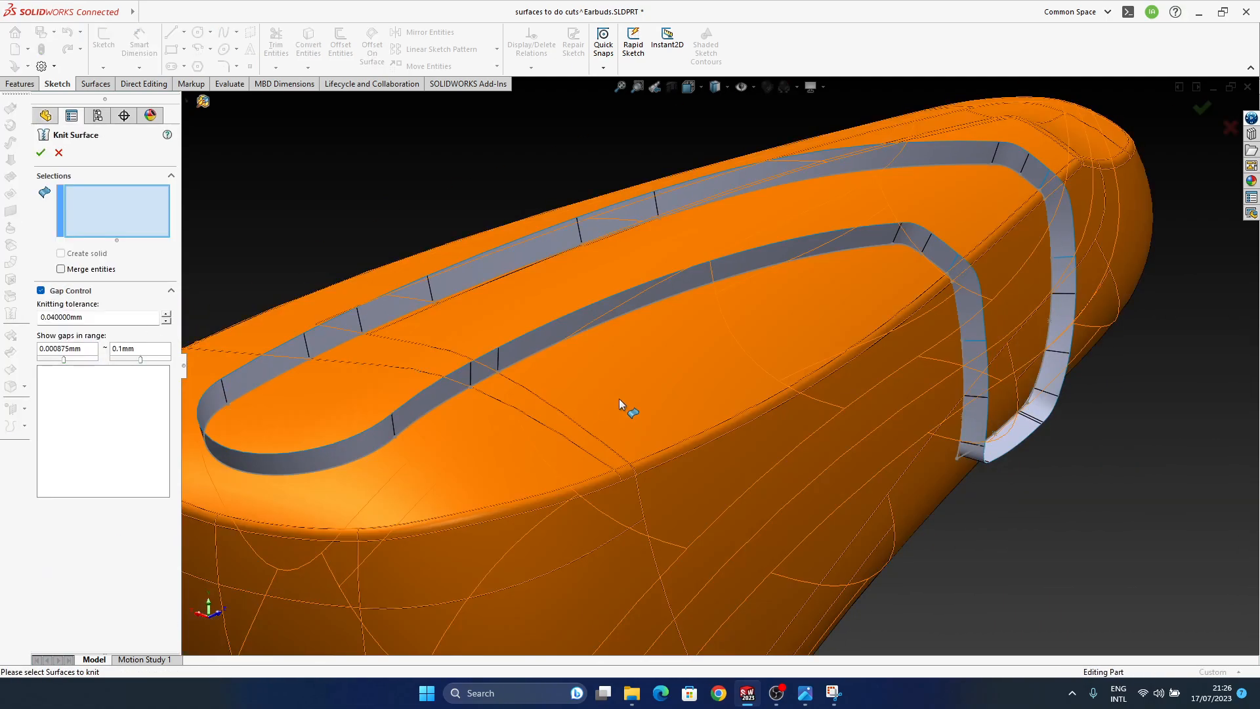
click(676, 290)
click(972, 313)
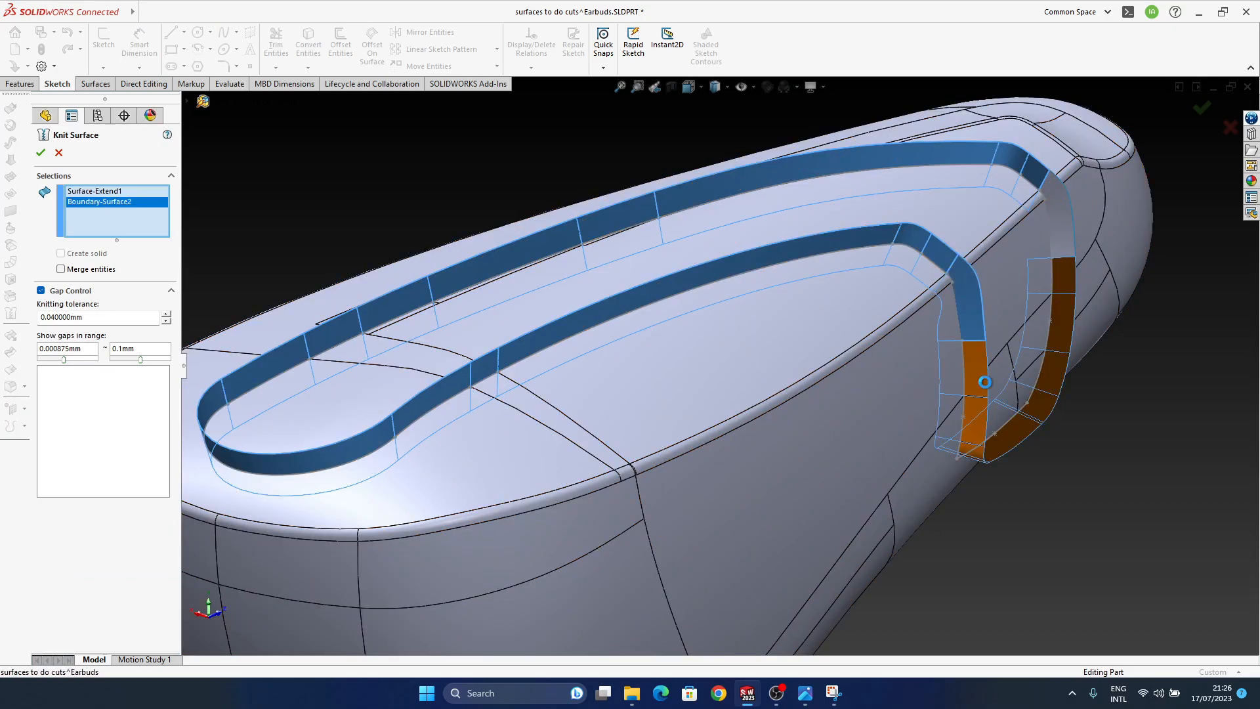
click(1010, 342)
ctrl+middle_drag(1011, 341, 907, 413)
click(943, 307)
middle_drag(943, 306, 1140, 143)
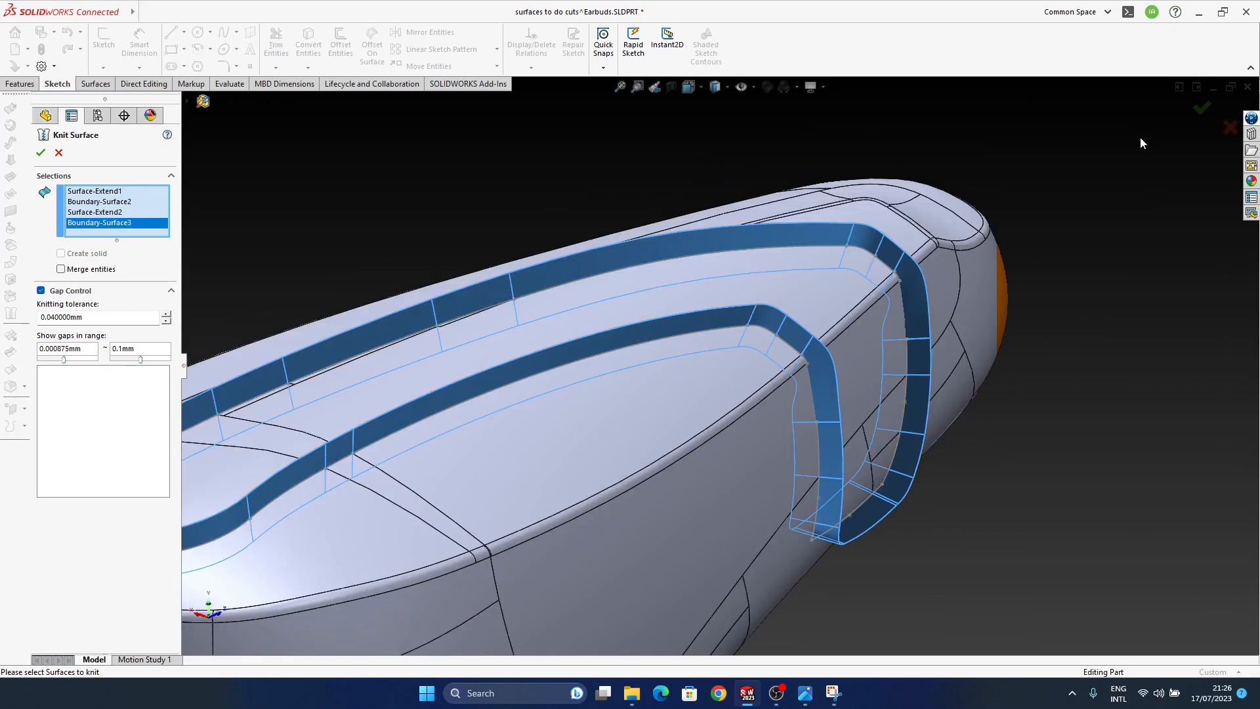
click(1202, 107)
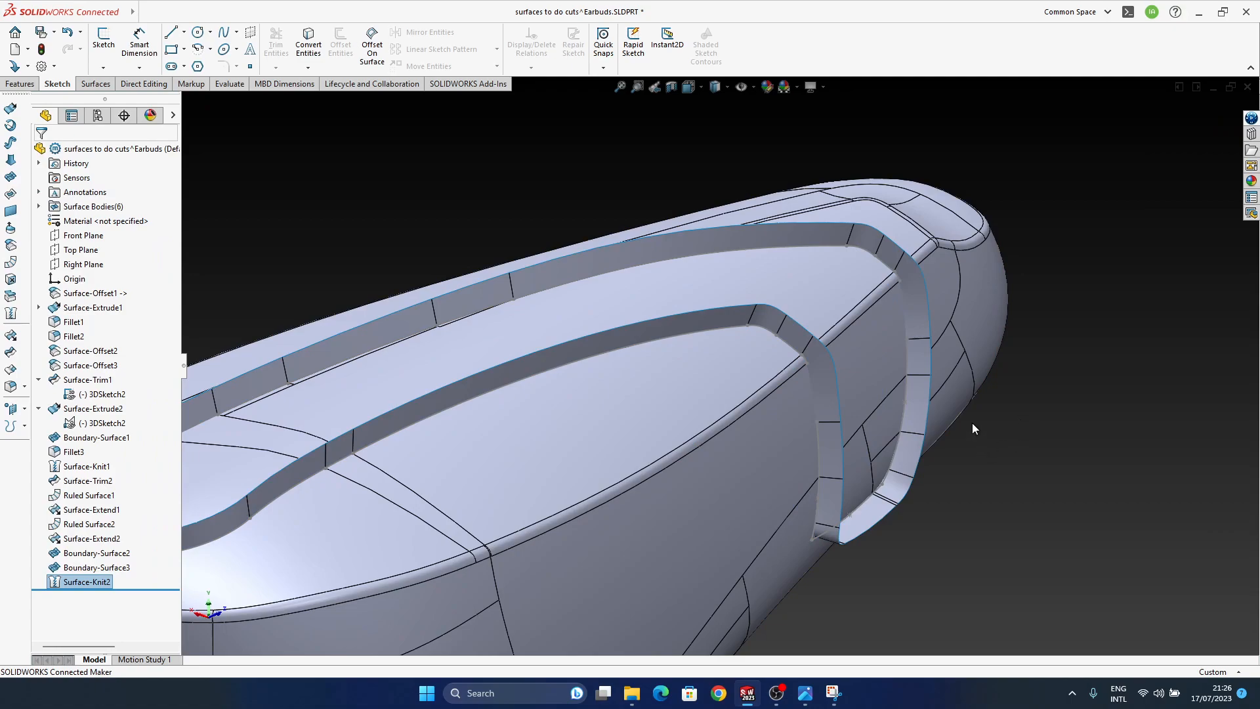
Offset the knitted strip surface by 0.2 mm.
ctrl+middle_drag(975, 432, 873, 356)
middle_drag(244, 597, 901, 426)
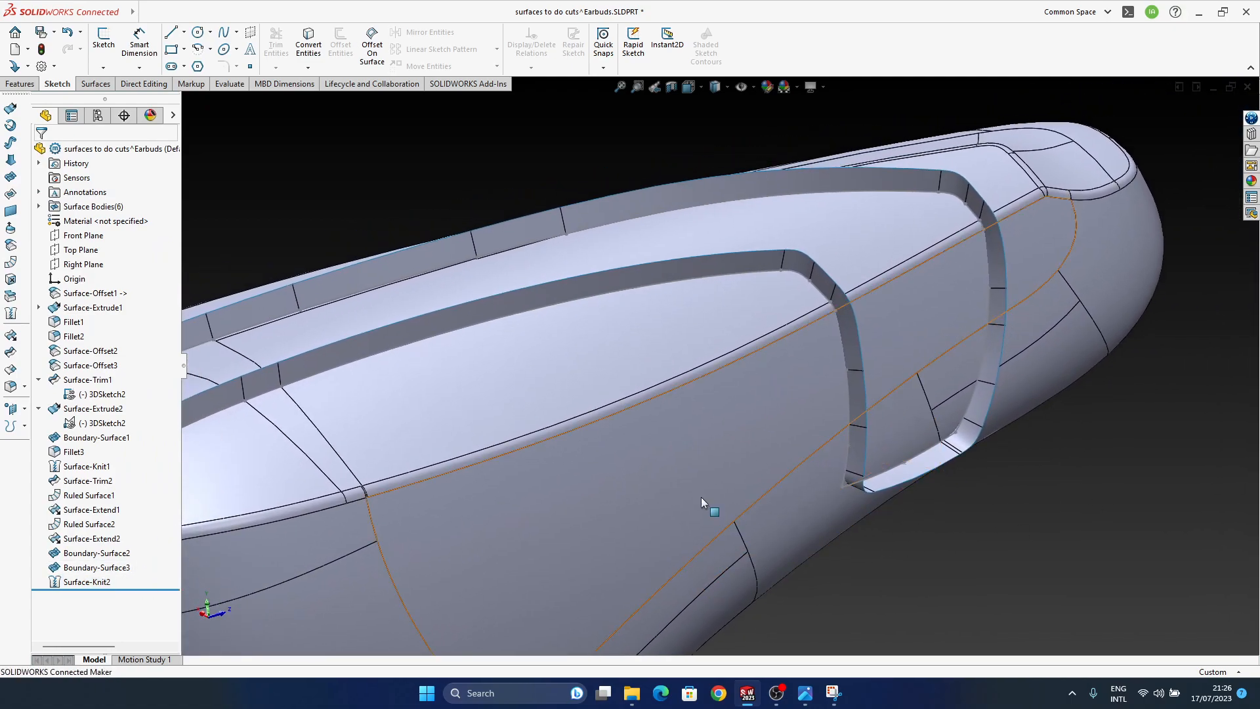
ctrl+middle_drag(385, 286, 467, 254)
click(79, 583)
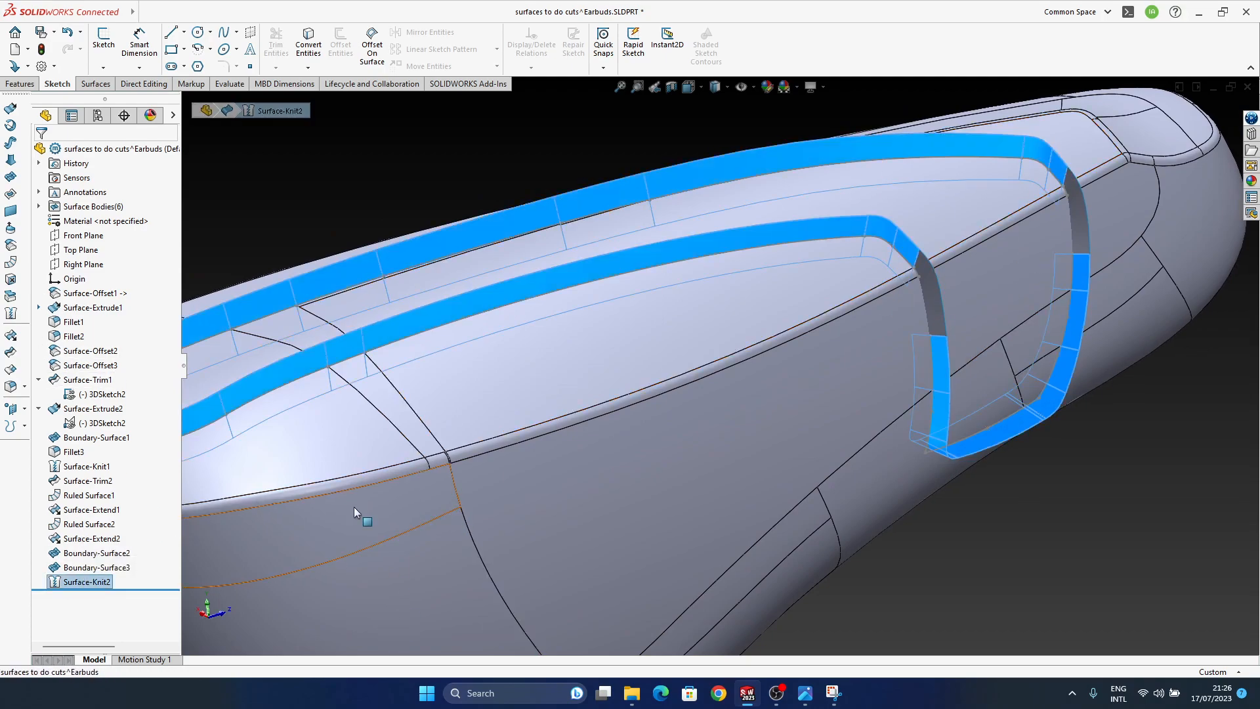
click(10, 280)
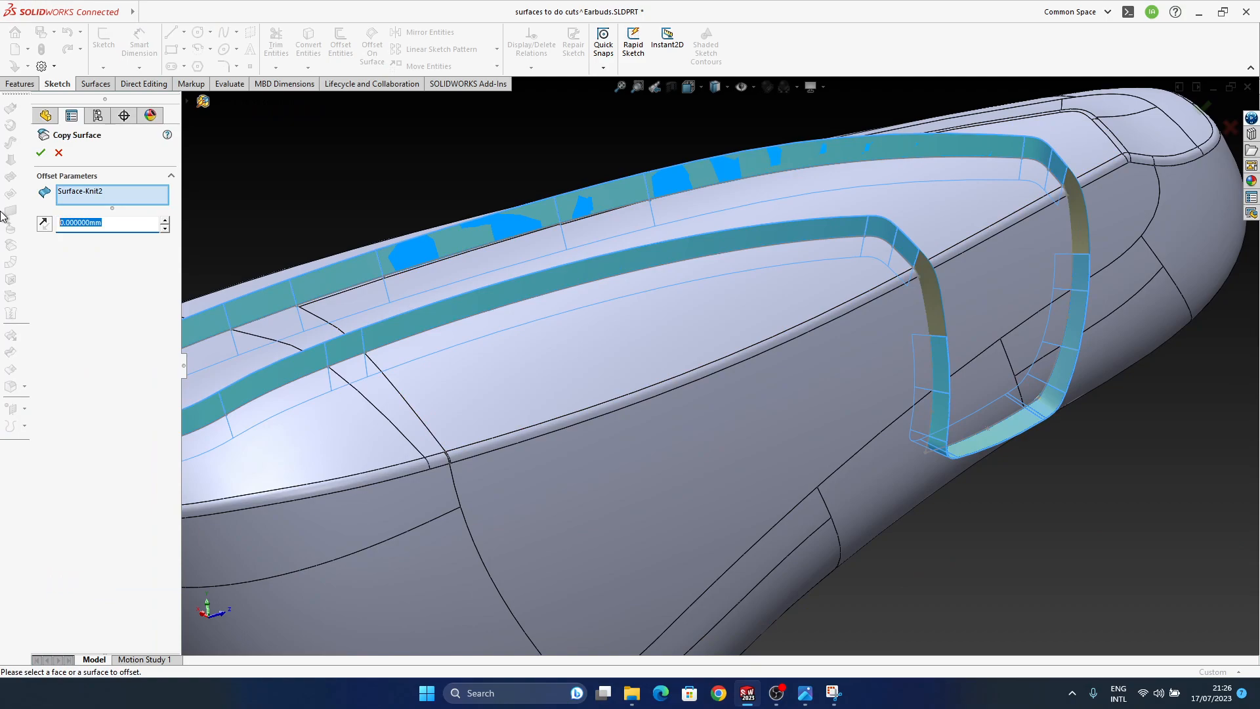
text(0.2)
key(Return)
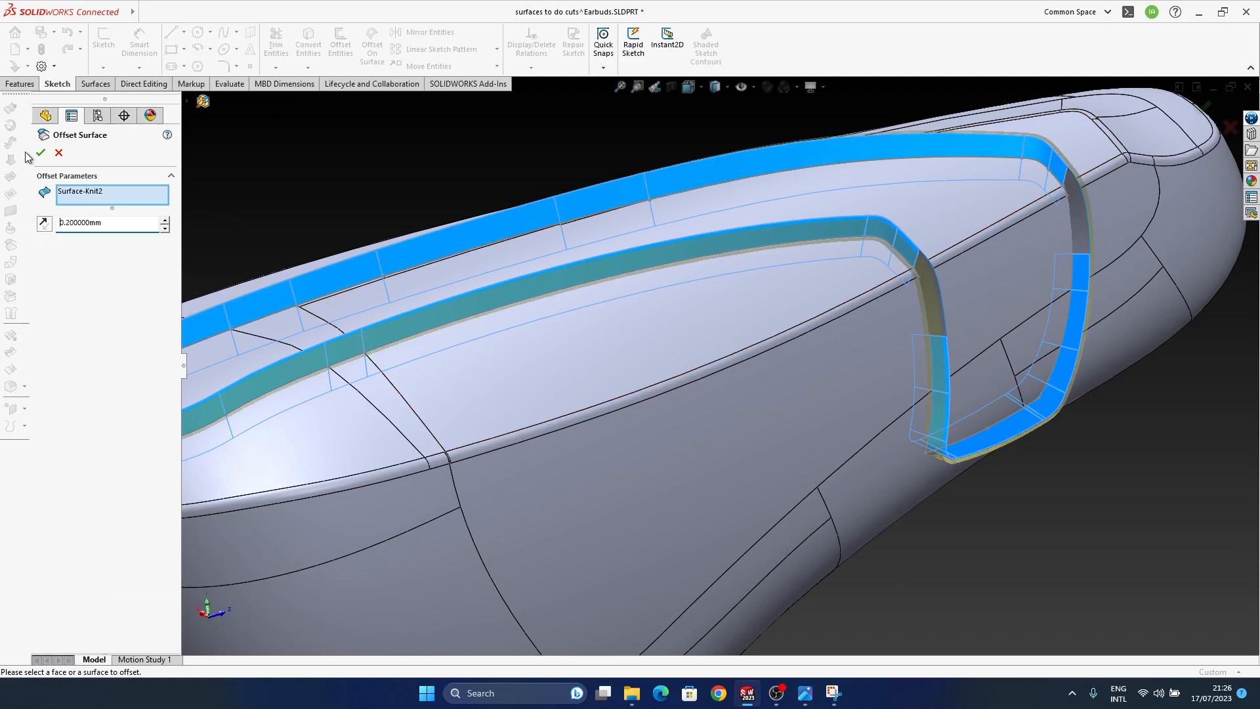
click(38, 152)
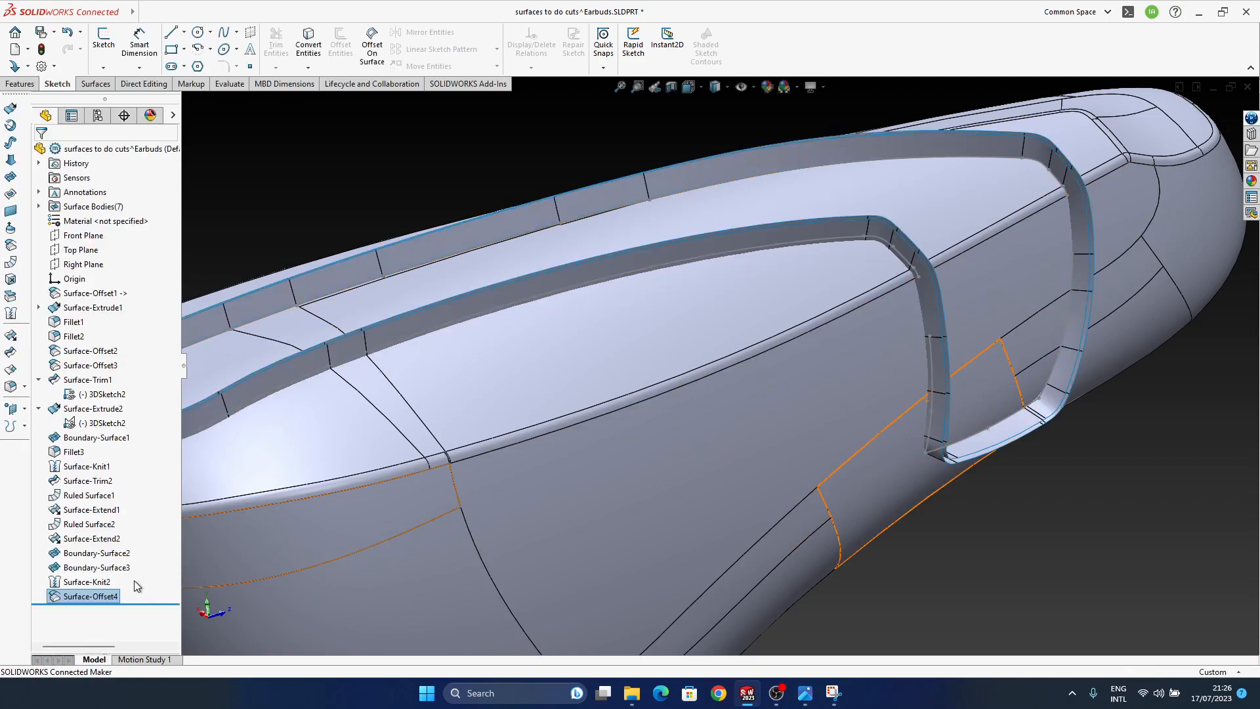
Offset Surface-Knit2 by 0.2 mm in the reversed direction, creating a second strip on the opposite side.
right_click(72, 596)
click(93, 412)
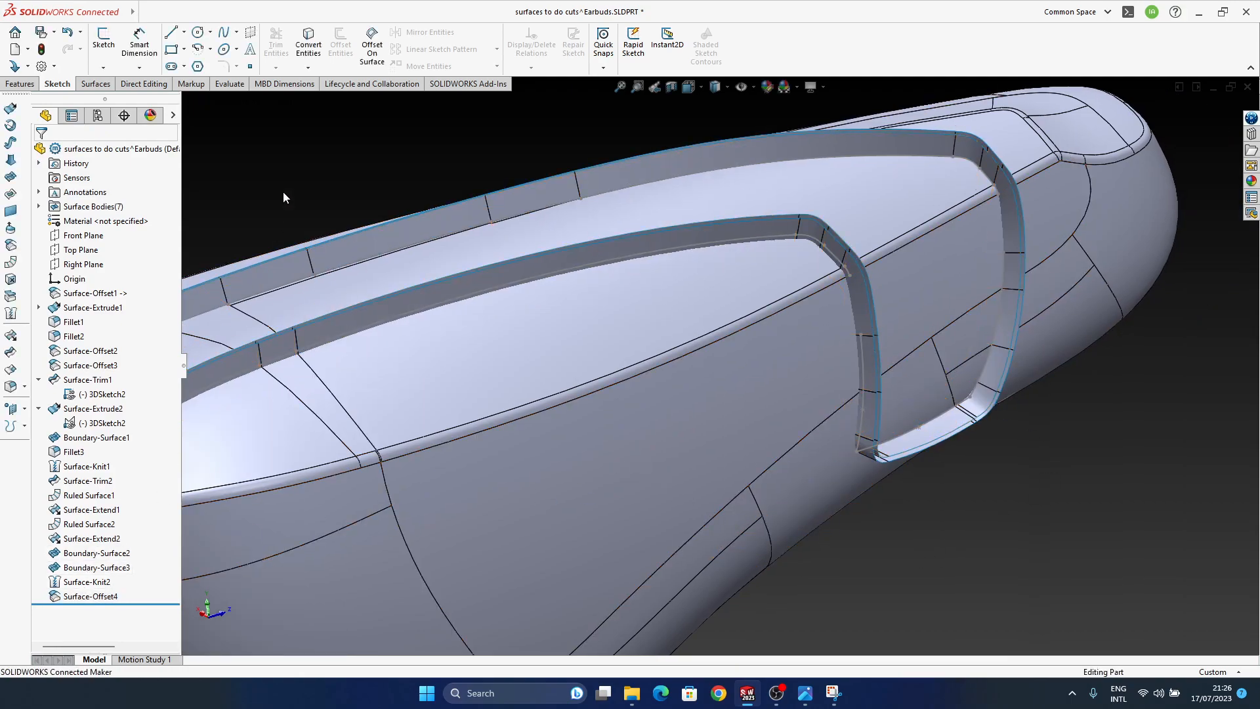
click(12, 245)
middle_drag(721, 460, 799, 403)
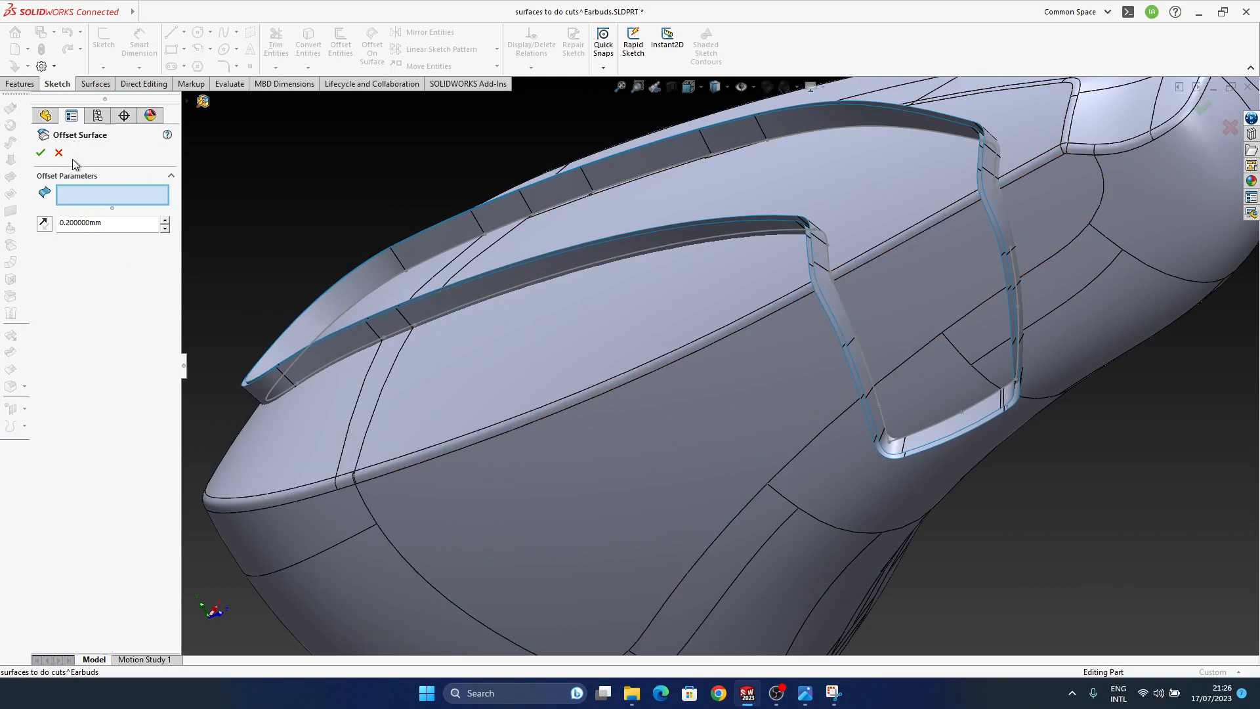
click(187, 101)
click(254, 506)
ctrl+middle_drag(903, 341, 871, 365)
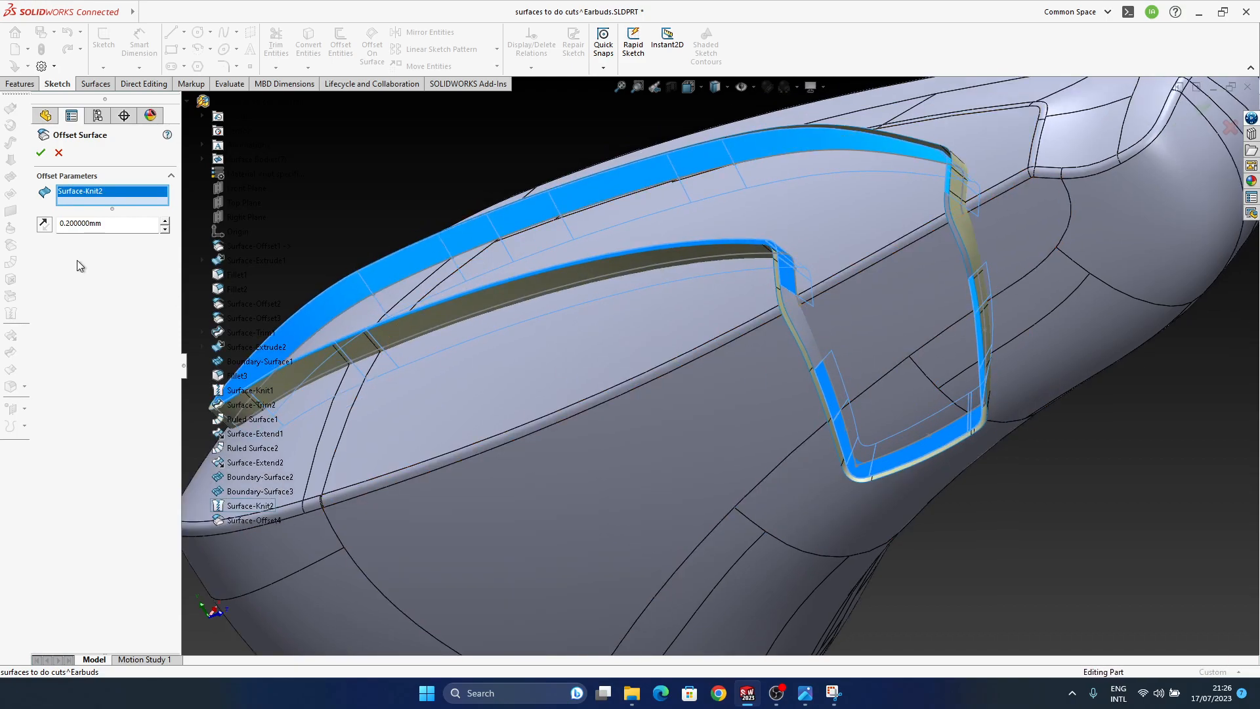
click(47, 228)
middle_drag(1188, 241, 525, 367)
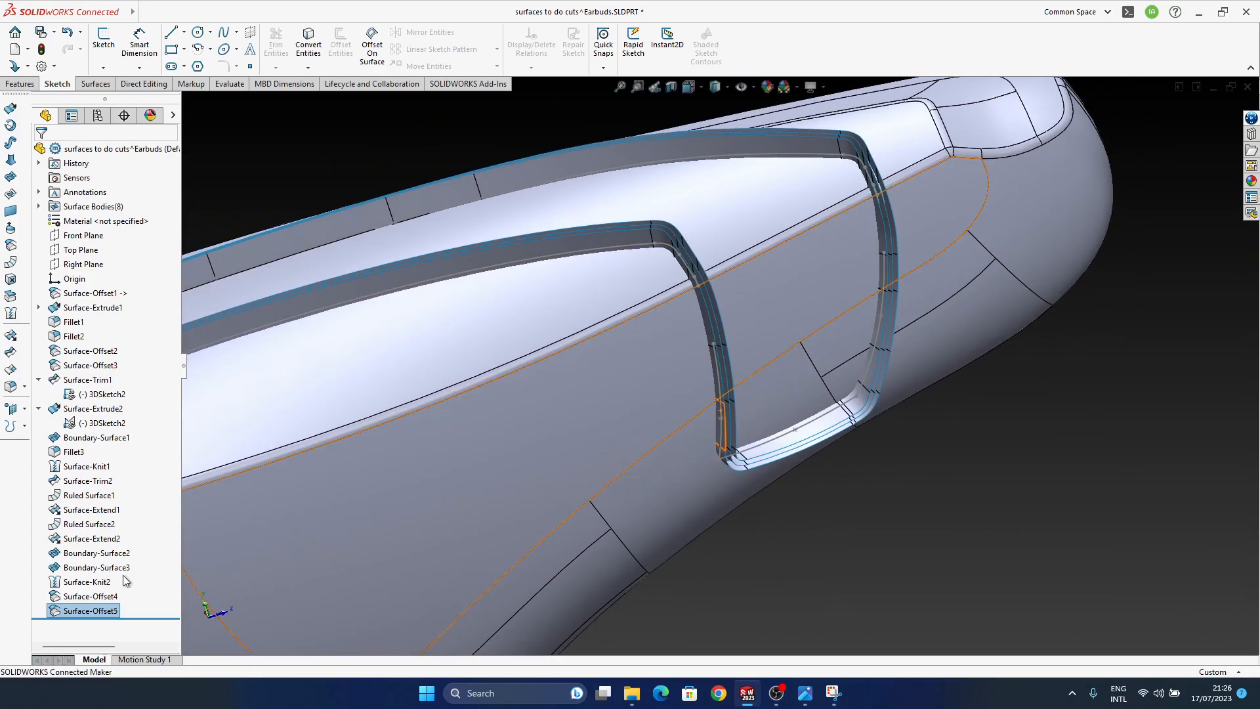
Hide the middle knitted surface Surface-Knit2, leaving the two offset strips on either side in view.
click(99, 582)
middle_drag(929, 397, 702, 361)
scroll(698, 347, down, 5)
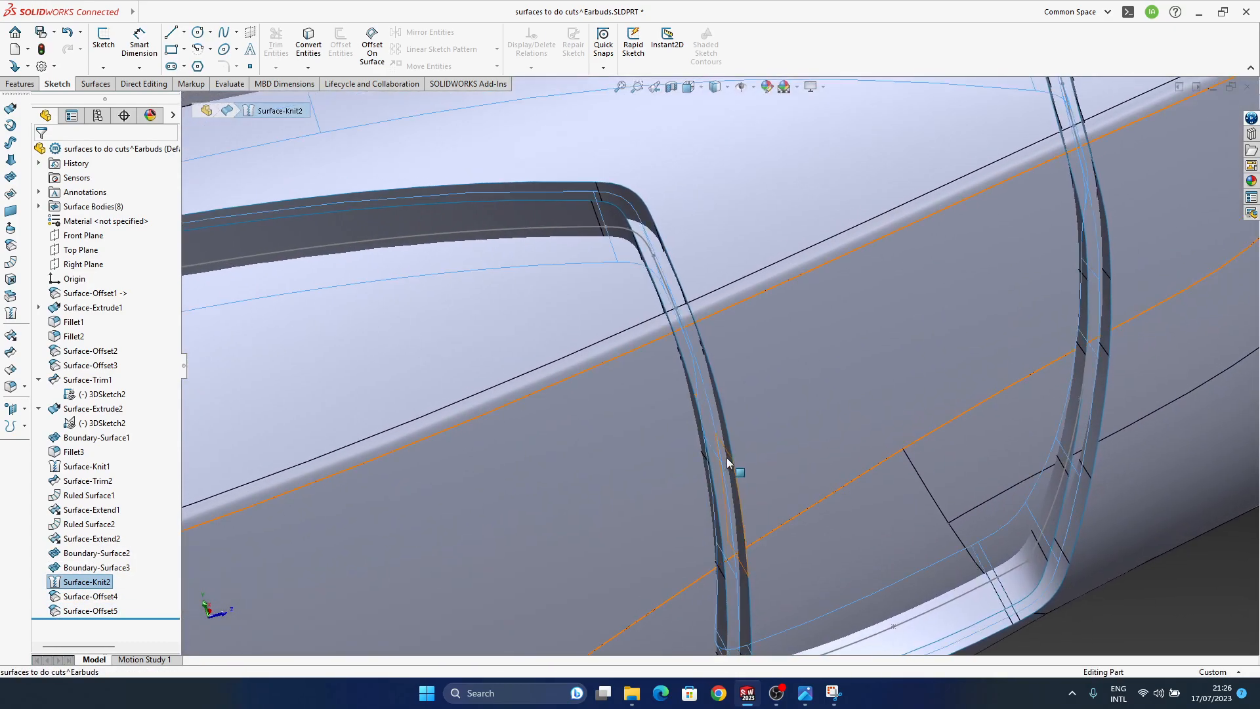
scroll(734, 466, up, 5)
Set the Surface-Offset4 distance to 0.1 mm and edit the Surface-Offset5 distance too.
click(88, 595)
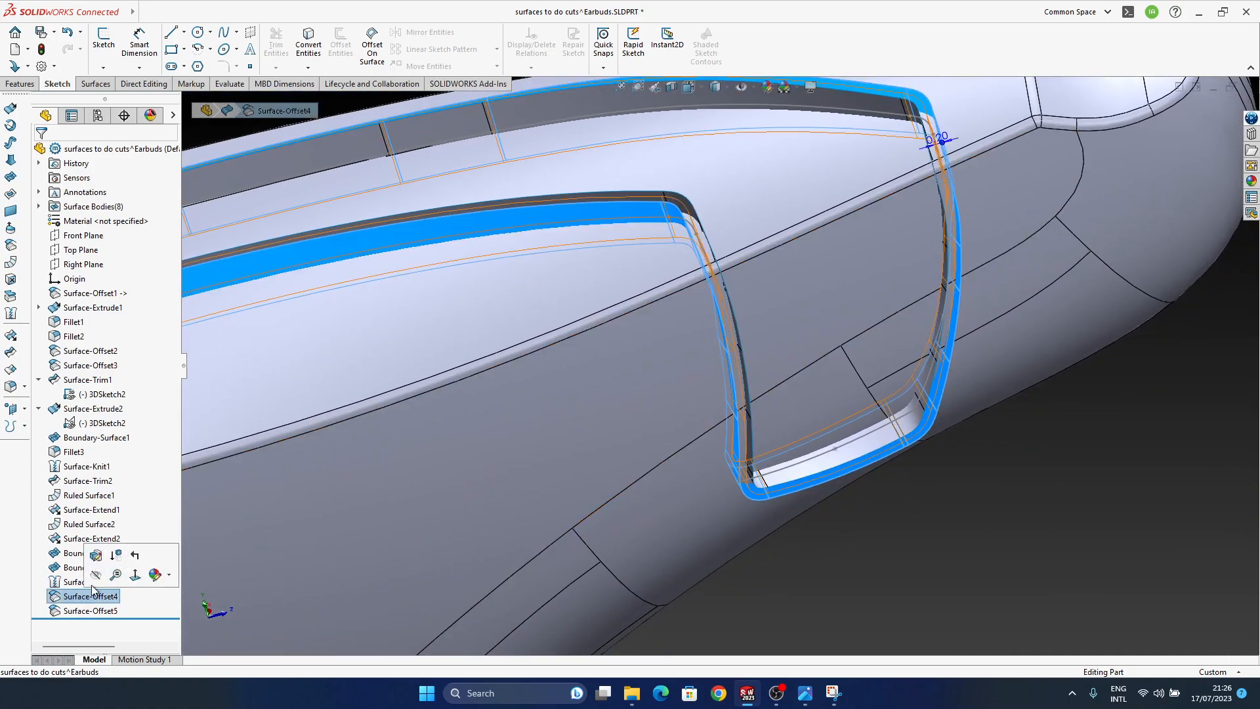
click(942, 139)
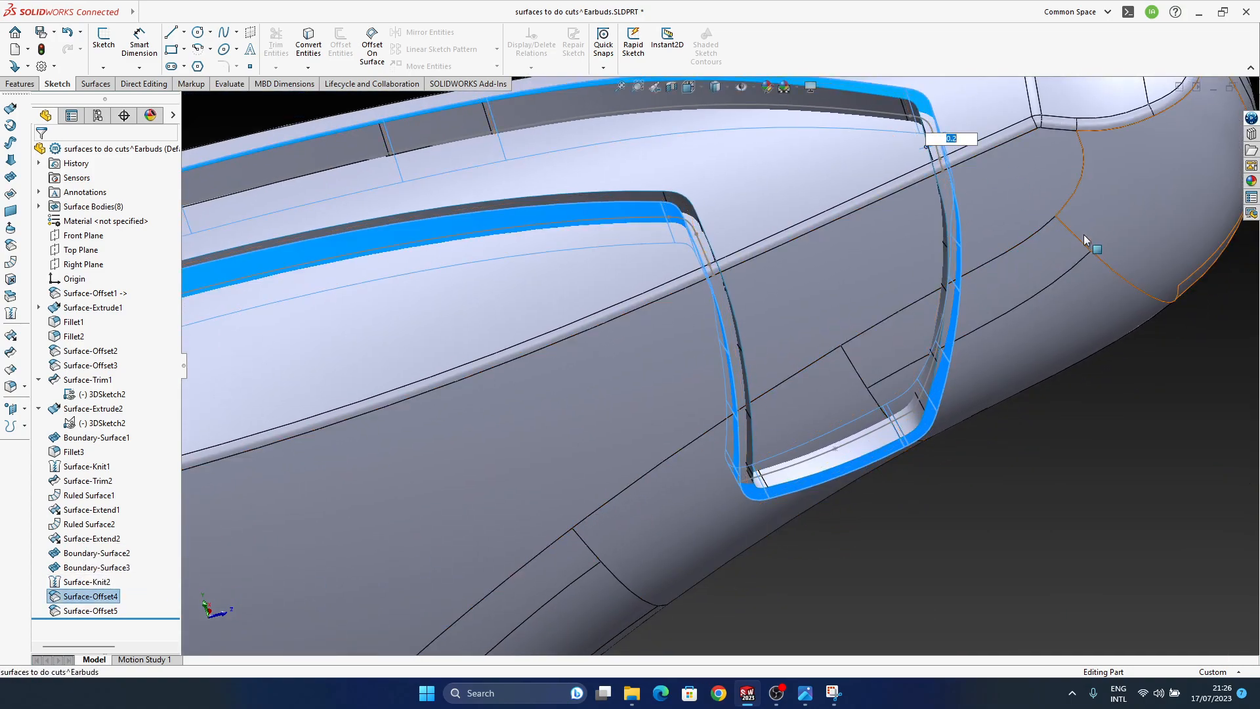
text(0.1)
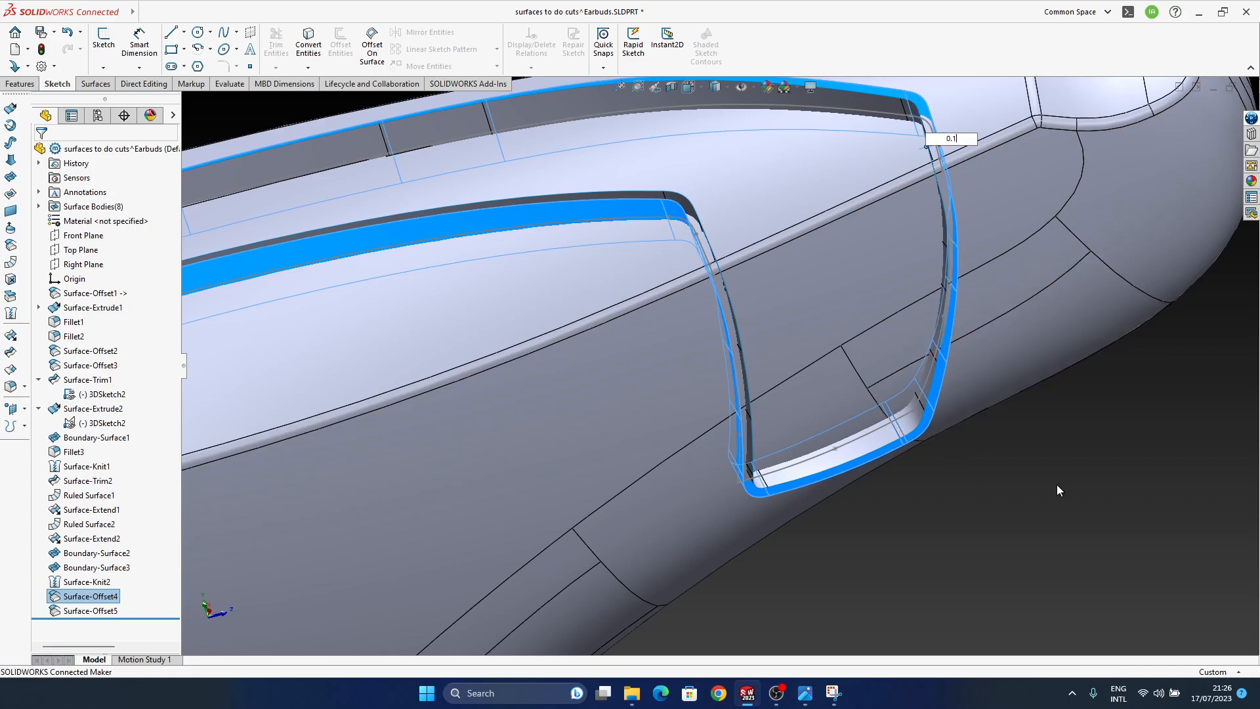
key(Return)
click(84, 612)
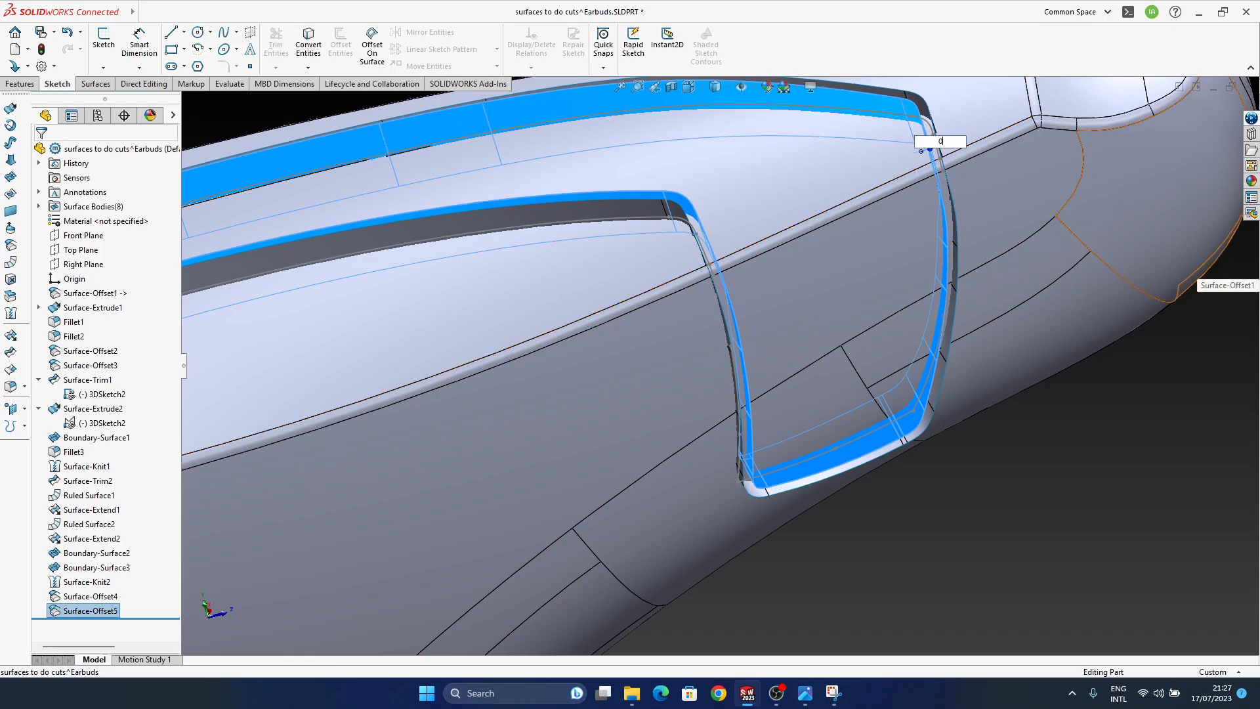
Try nudging the upper endpoint of the far curve in 3DSketch2 and rebuild the strip.
mouse_move(1077, 486)
middle_down()
mouse_move(798, 416)
mouse_move(739, 301)
mouse_move(850, 558)
mouse_move(824, 571)
mouse_move(838, 551)
mouse_move(675, 509)
mouse_move(718, 506)
mouse_move(720, 329)
mouse_move(613, 337)
mouse_move(606, 361)
middle_up()
mouse_move(715, 388)
middle_down()
mouse_move(940, 476)
mouse_move(906, 368)
mouse_move(835, 279)
mouse_move(1046, 416)
mouse_move(656, 445)
mouse_move(652, 458)
middle_up()
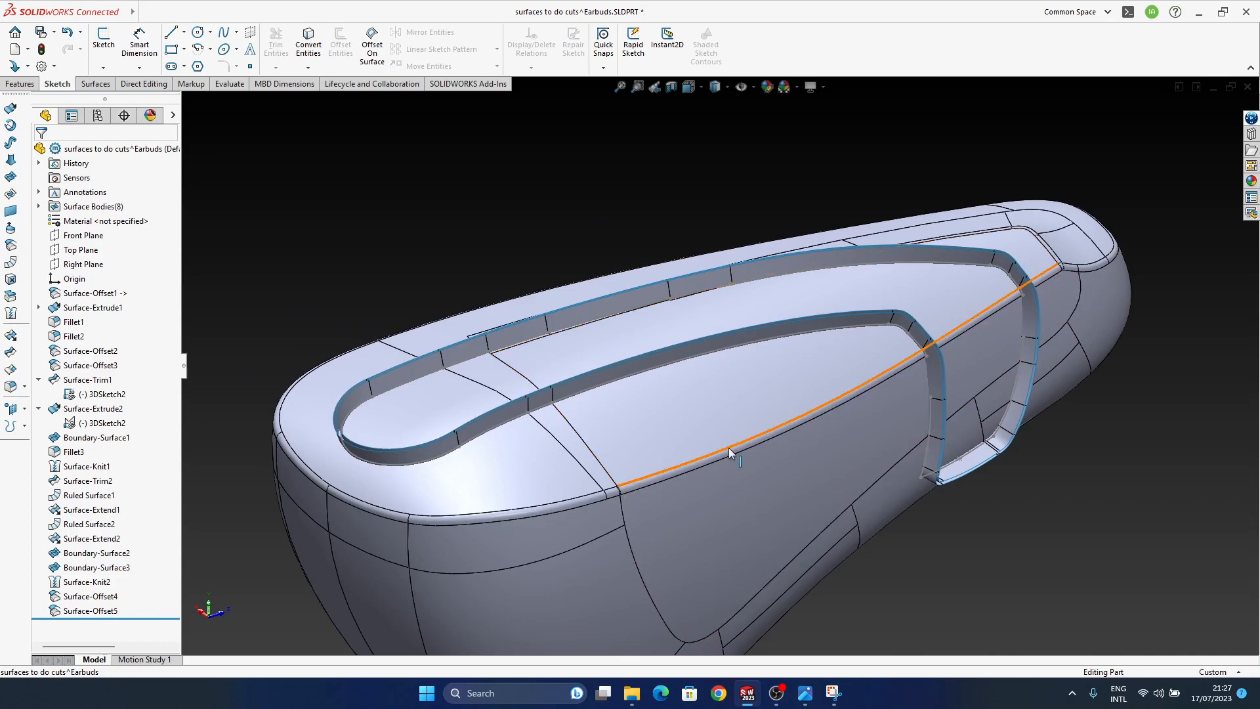
mouse_move(727, 451)
middle_down()
mouse_move(718, 344)
mouse_move(780, 443)
mouse_move(706, 609)
middle_up()
ctrl+middle_drag(788, 510, 795, 470)
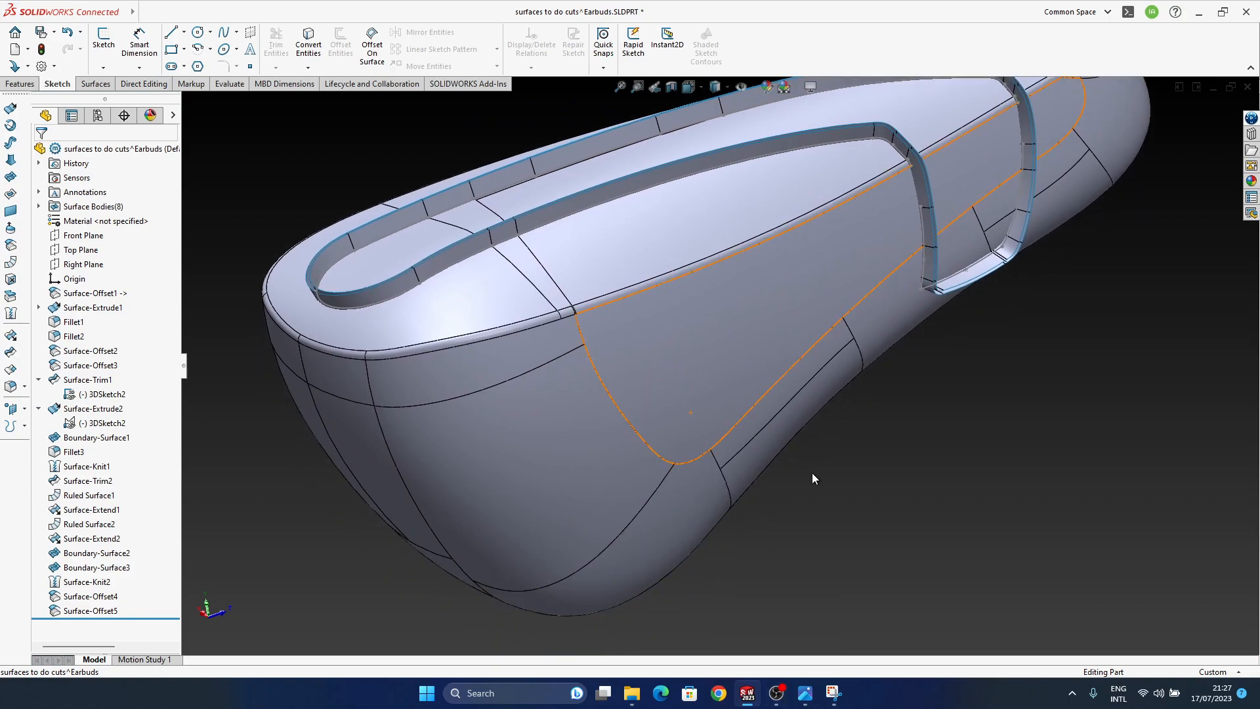
ctrl+middle_drag(769, 373, 752, 396)
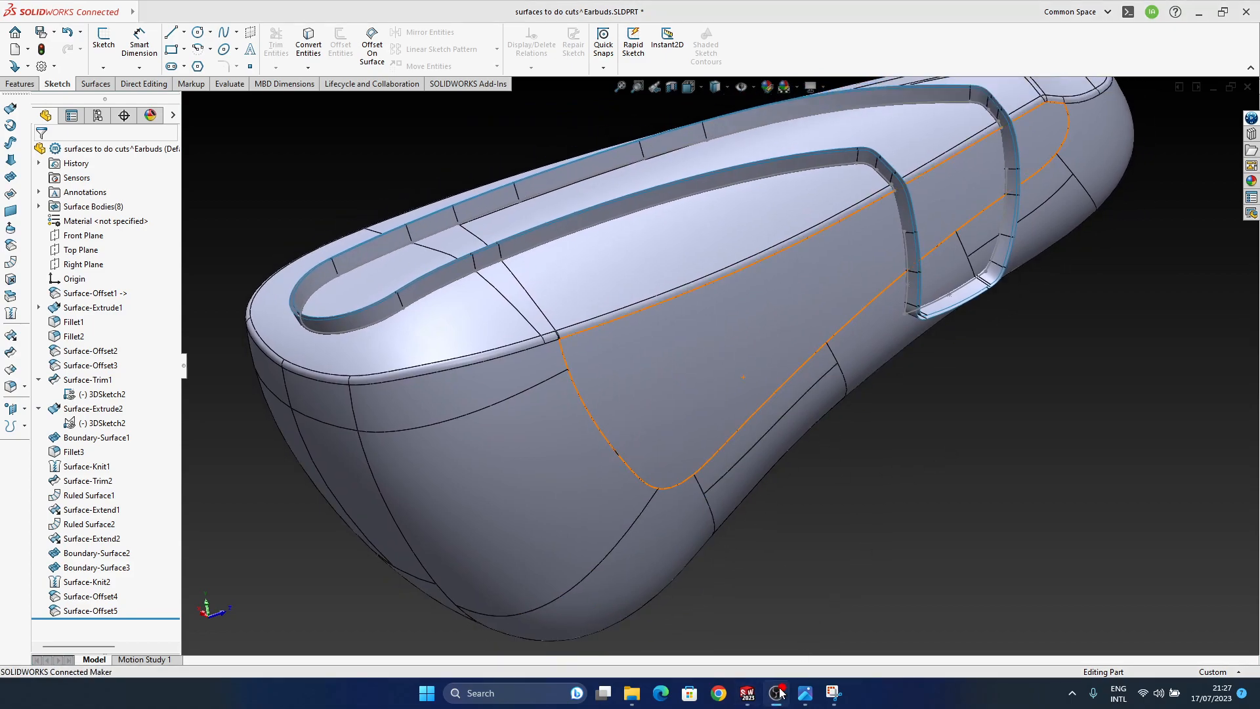
mouse_move(807, 296)
middle_down()
mouse_move(819, 265)
mouse_move(858, 349)
mouse_move(836, 321)
mouse_move(878, 308)
mouse_move(989, 392)
mouse_move(934, 333)
mouse_move(923, 267)
middle_up()
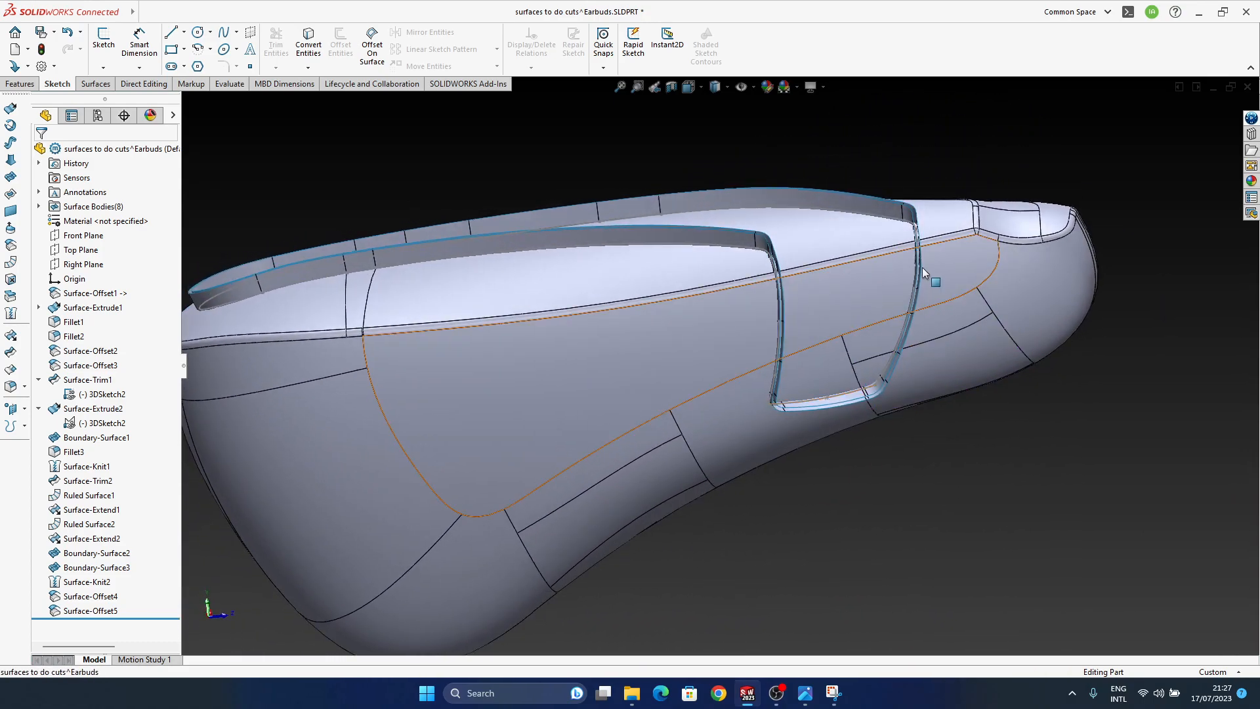
scroll(923, 265, down, 5)
mouse_move(865, 300)
middle_down()
mouse_move(865, 325)
mouse_move(866, 255)
mouse_move(823, 367)
mouse_move(779, 373)
middle_up()
scroll(818, 380, down, 5)
double_click(779, 372)
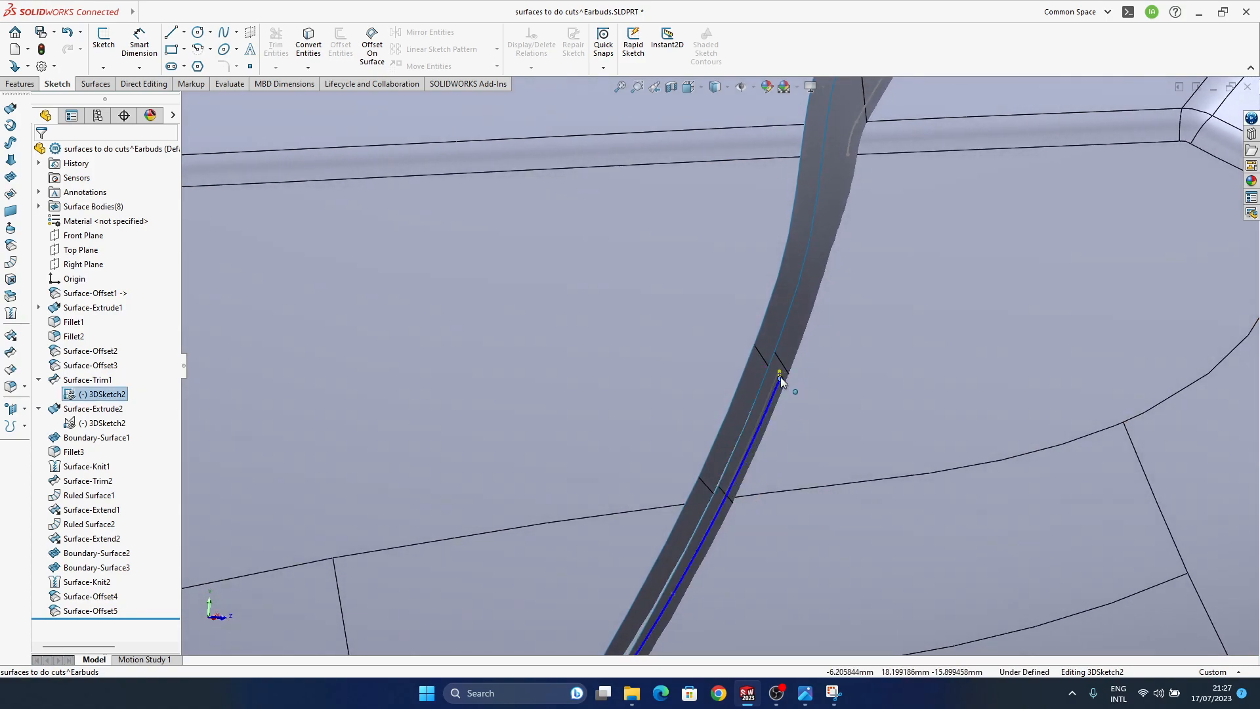
middle_drag(750, 384, 757, 384)
click(753, 379)
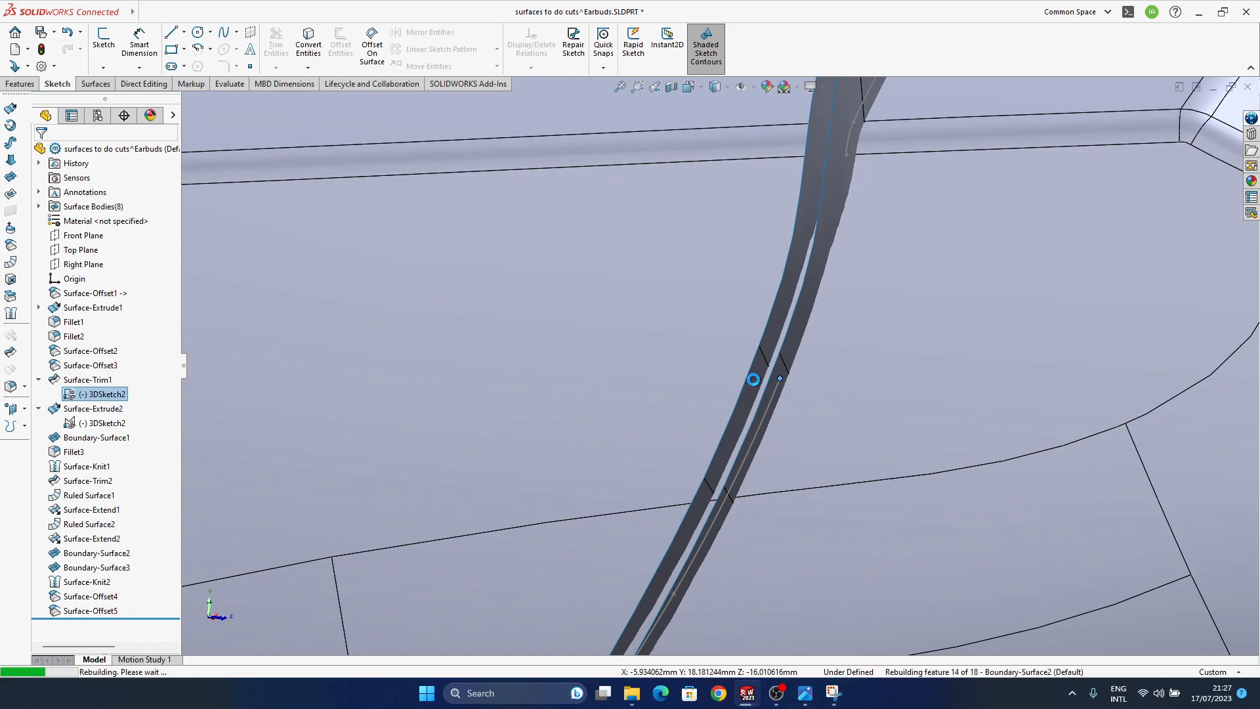
Try pulling the far curve's upper endpoint in 3DSketch2 lower along the strip and rebuild.
middle_drag(759, 386, 790, 363)
scroll(789, 364, up, 5)
middle_drag(662, 359, 702, 341)
scroll(689, 412, down, 4)
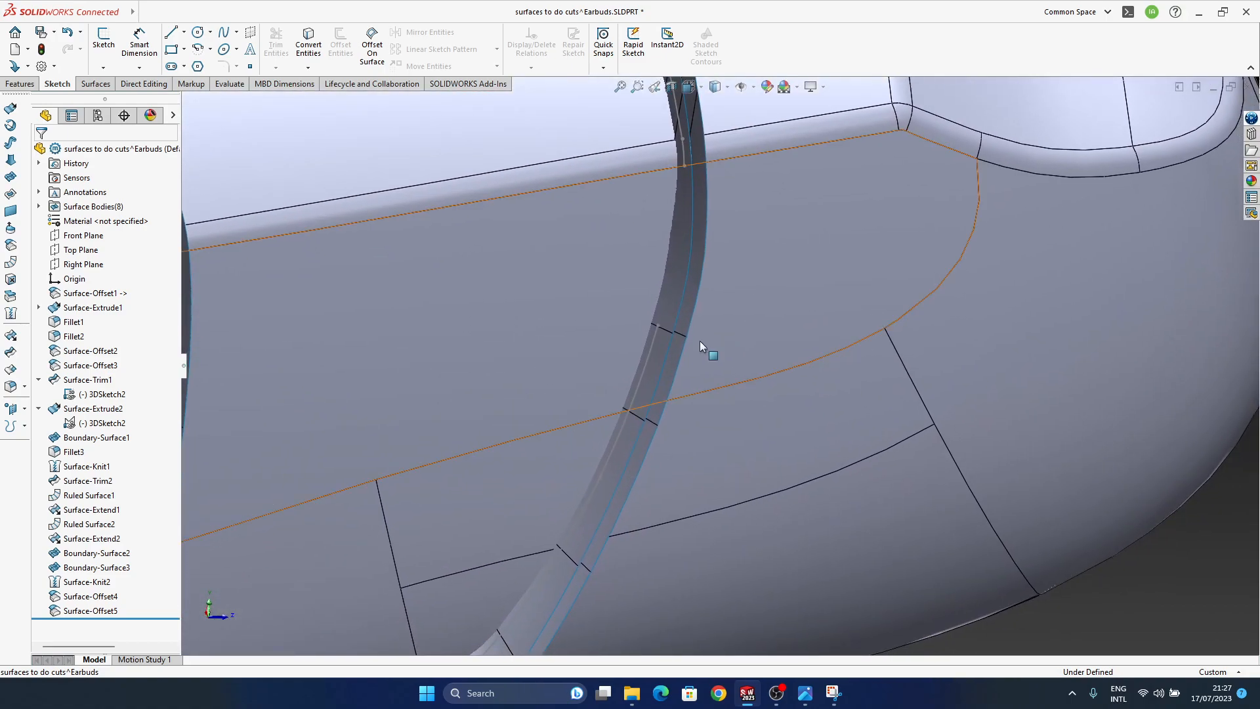
drag(659, 326, 645, 366)
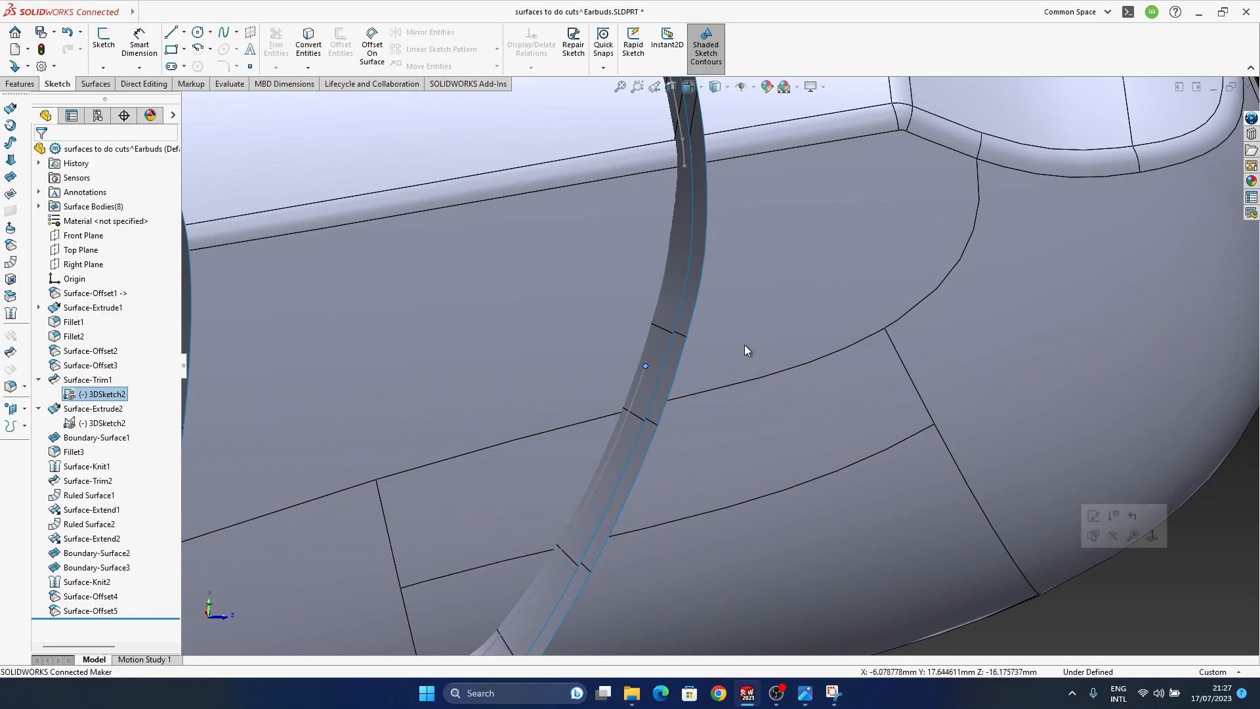
Try another position slightly further down the side face for the far curve's upper endpoint and rebuild.
middle_drag(587, 268, 570, 177)
middle_drag(663, 309, 567, 366)
scroll(665, 334, down, 5)
click(632, 364)
drag(632, 364, 633, 357)
scroll(663, 360, up, 4)
double_click(1159, 562)
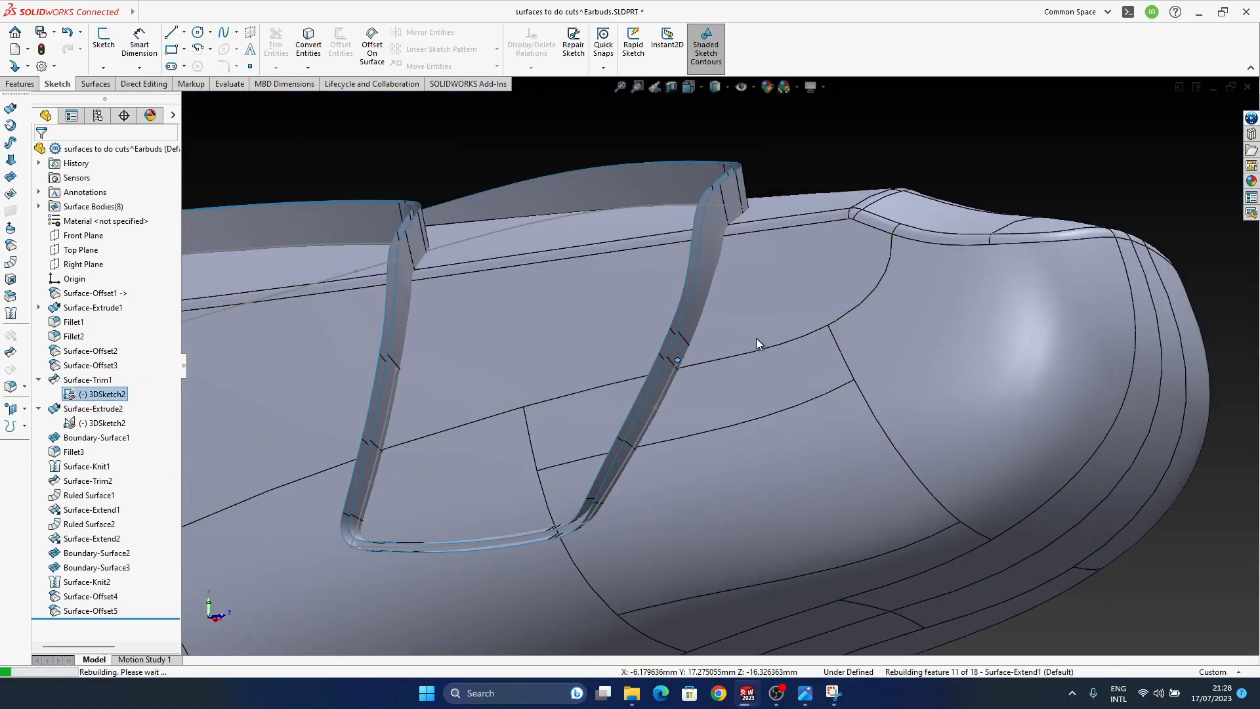
Try two more small shifts of the far curve's upper endpoint where it meets the bridging surface, rebuilding each time.
middle_drag(730, 300, 735, 256)
scroll(665, 416, down, 5)
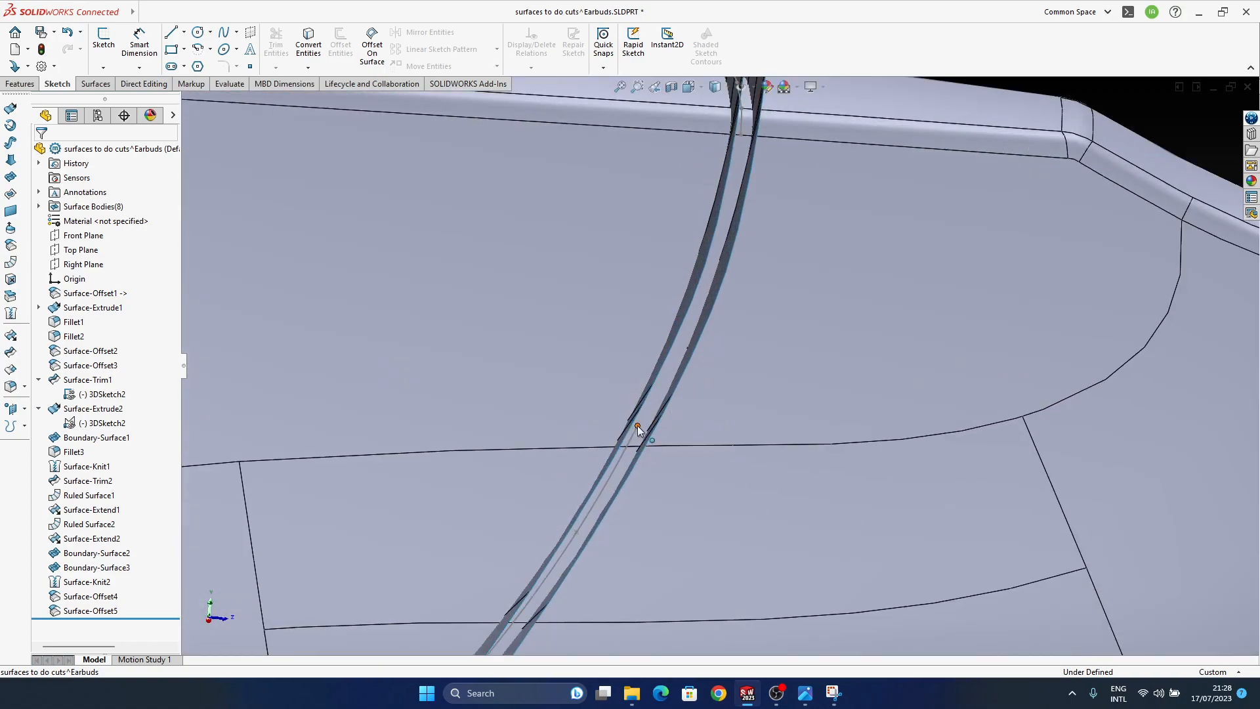
click(636, 426)
click(1188, 129)
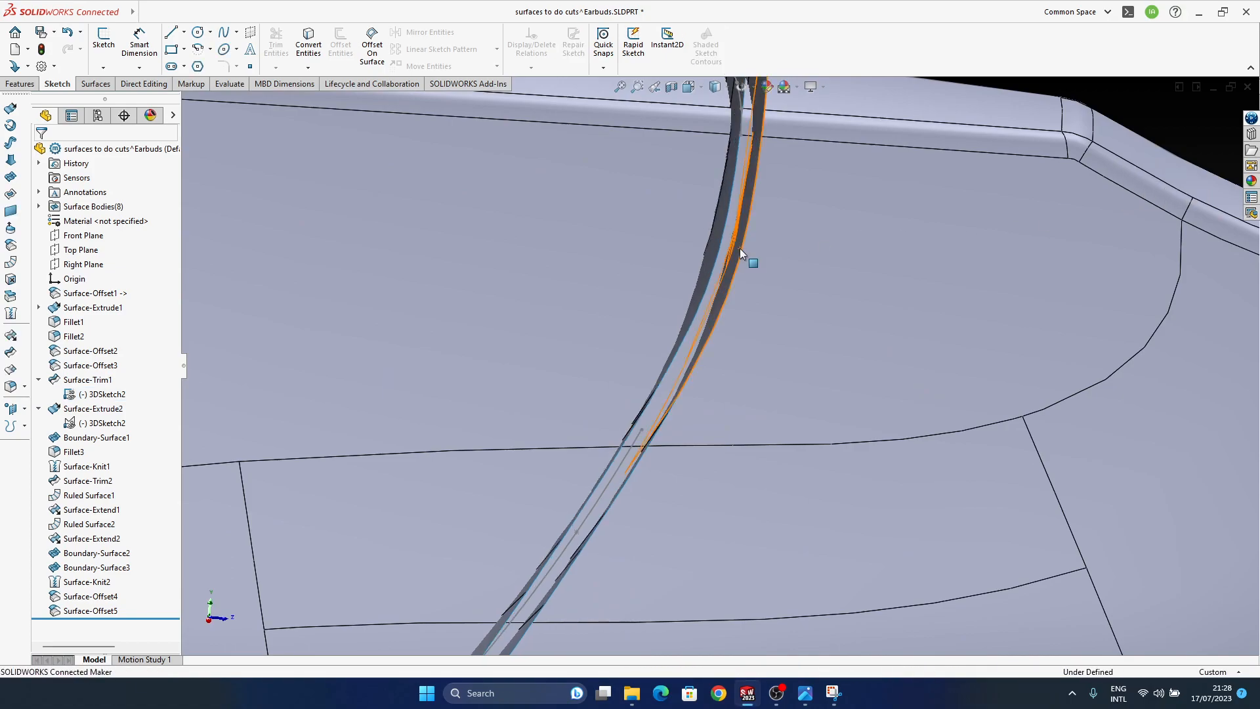
middle_drag(741, 284, 747, 377)
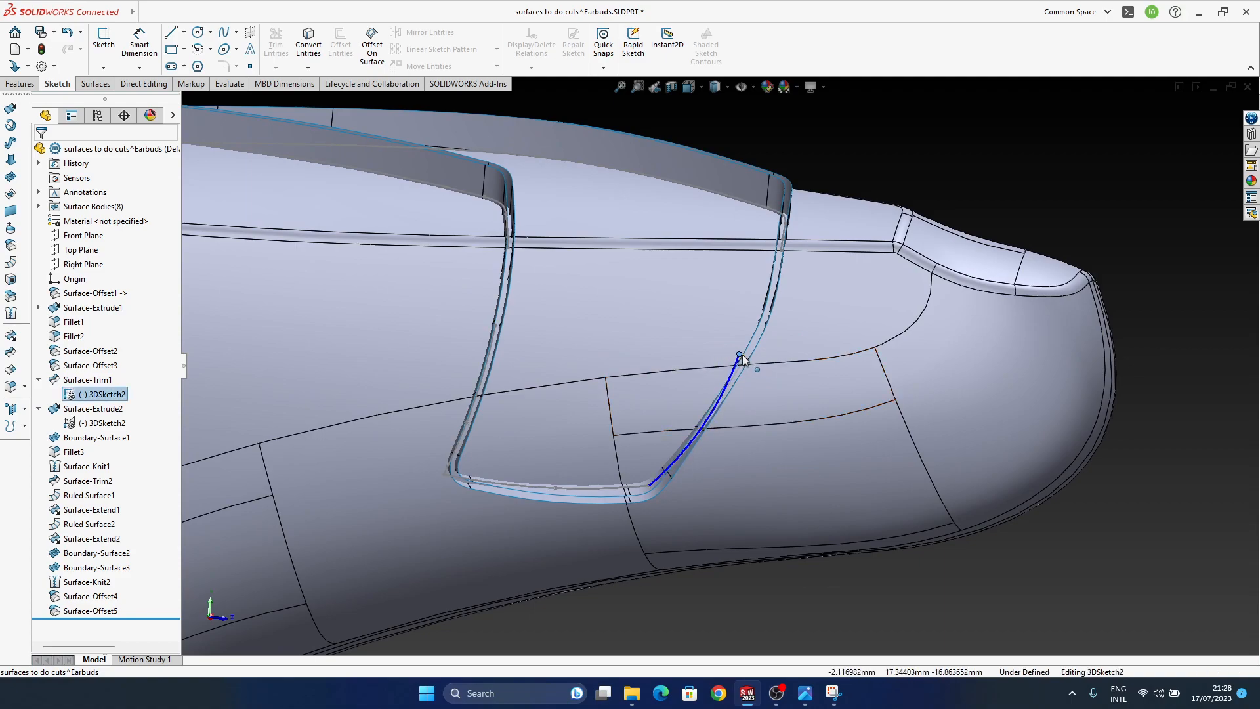
drag(743, 354, 743, 355)
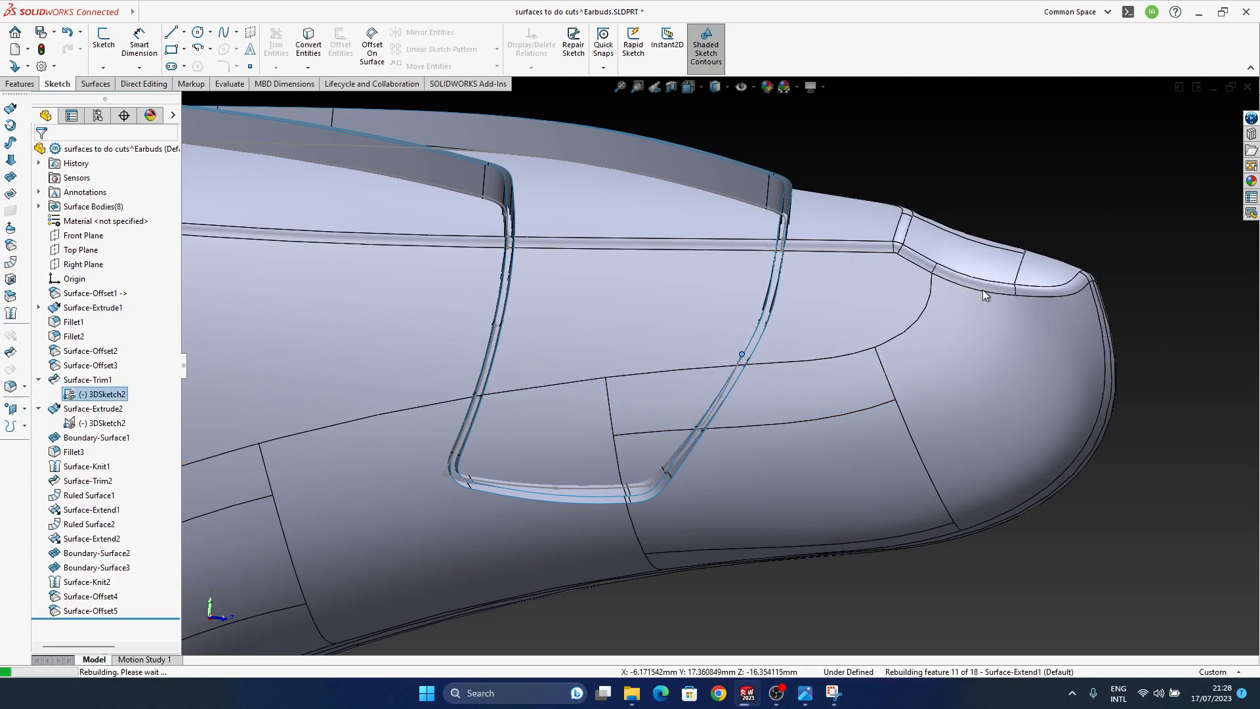
Undo the last endpoint shift, then reposition the far curve's upper endpoint higher along the strip and rebuild.
middle_drag(805, 364, 766, 349)
scroll(806, 335, down, 4)
key(ctrl+z)
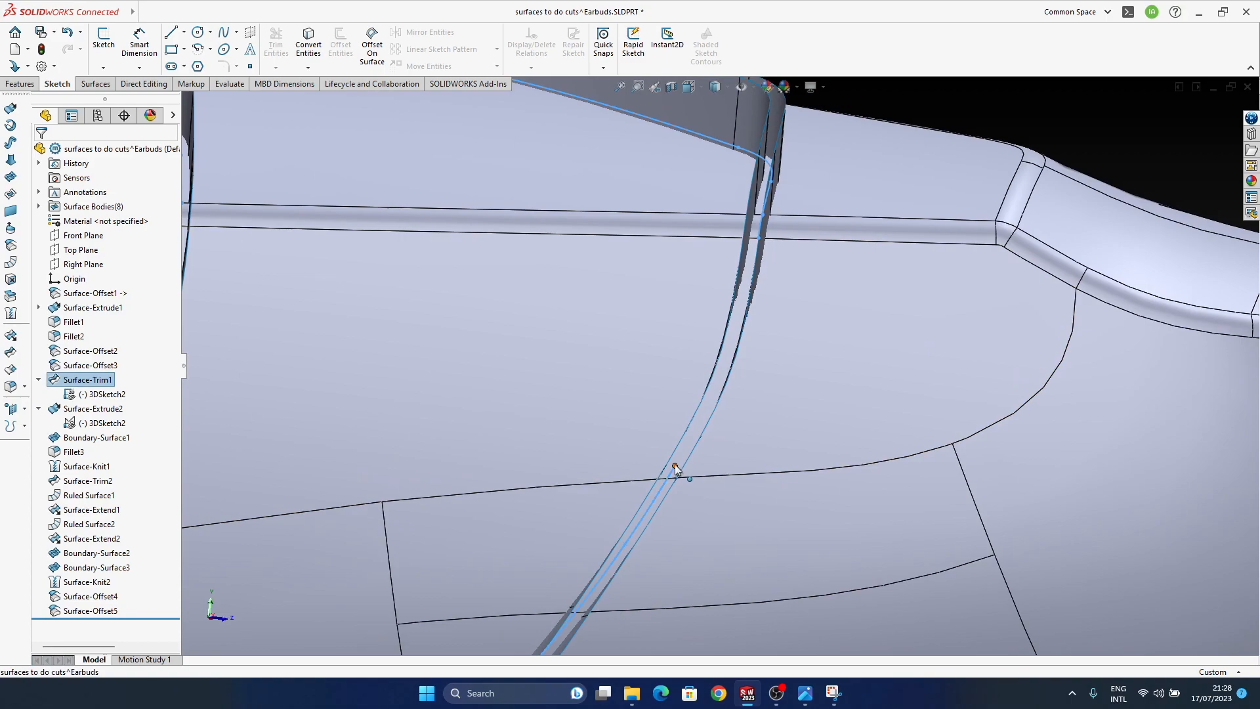
drag(703, 414, 703, 411)
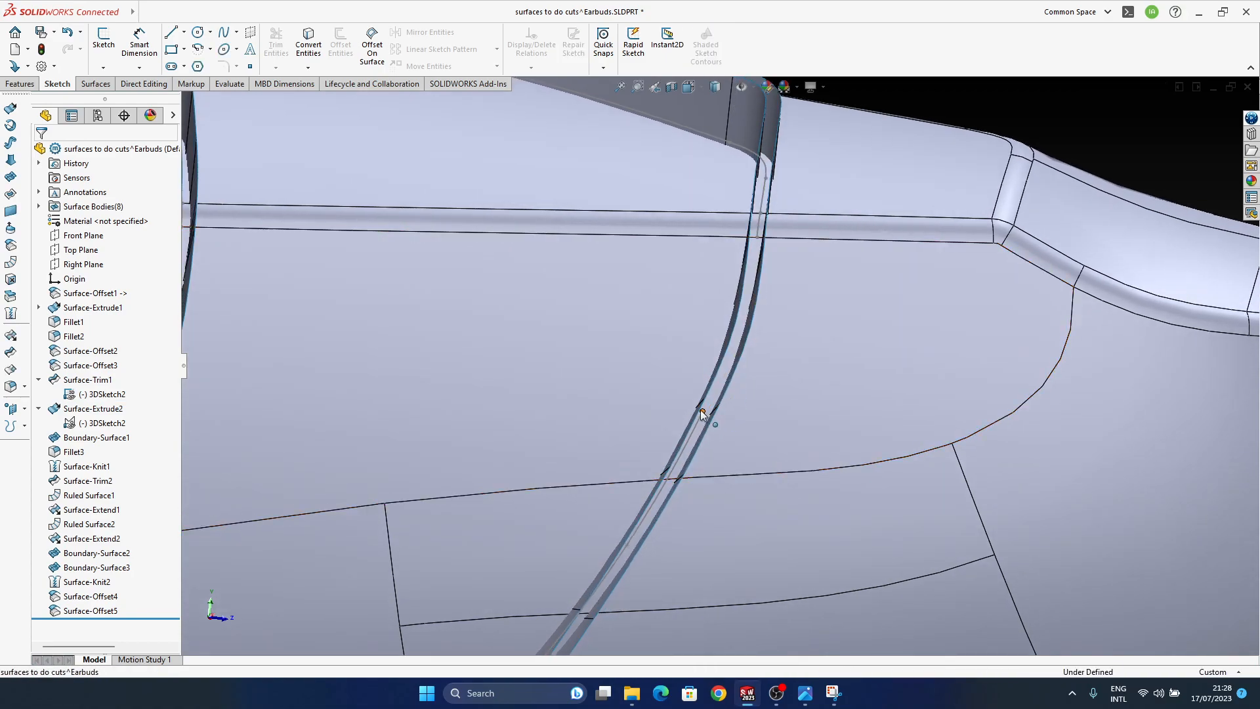
double_click(701, 413)
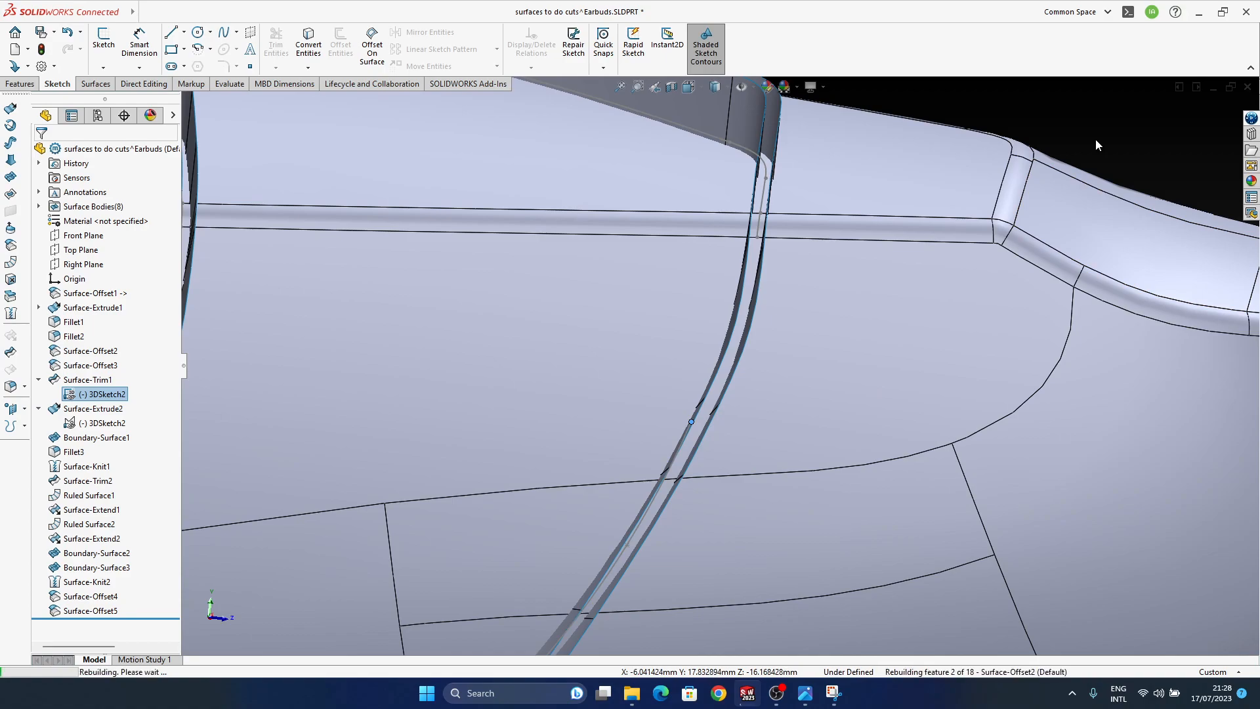
Inspect the rebuilt offset strips around the earbud body from several angles, checking the bends and the rounded end.
mouse_move(774, 322)
middle_down()
mouse_move(766, 355)
mouse_move(725, 360)
mouse_move(737, 368)
mouse_move(737, 341)
mouse_move(726, 343)
mouse_move(801, 422)
middle_up()
scroll(754, 407, up, 3)
scroll(839, 556, down, 3)
scroll(839, 556, up, 3)
middle_drag(709, 293, 414, 412)
click(421, 392)
click(282, 237)
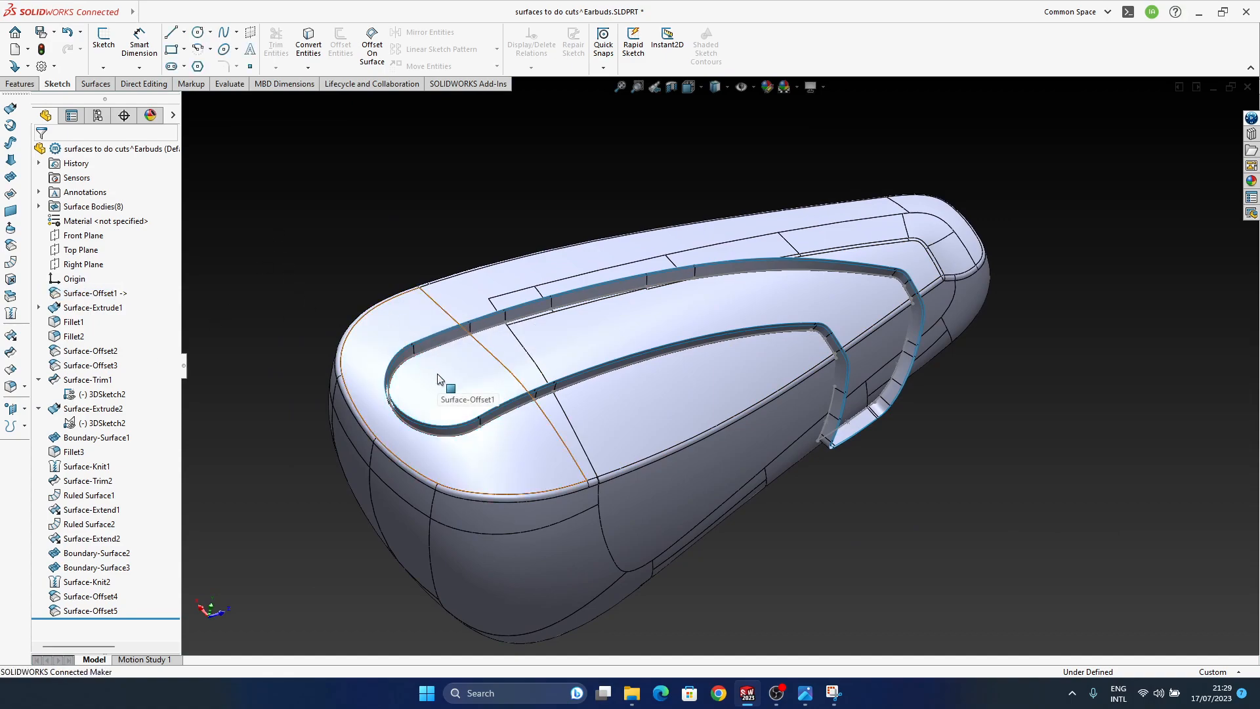
middle_drag(439, 379, 426, 394)
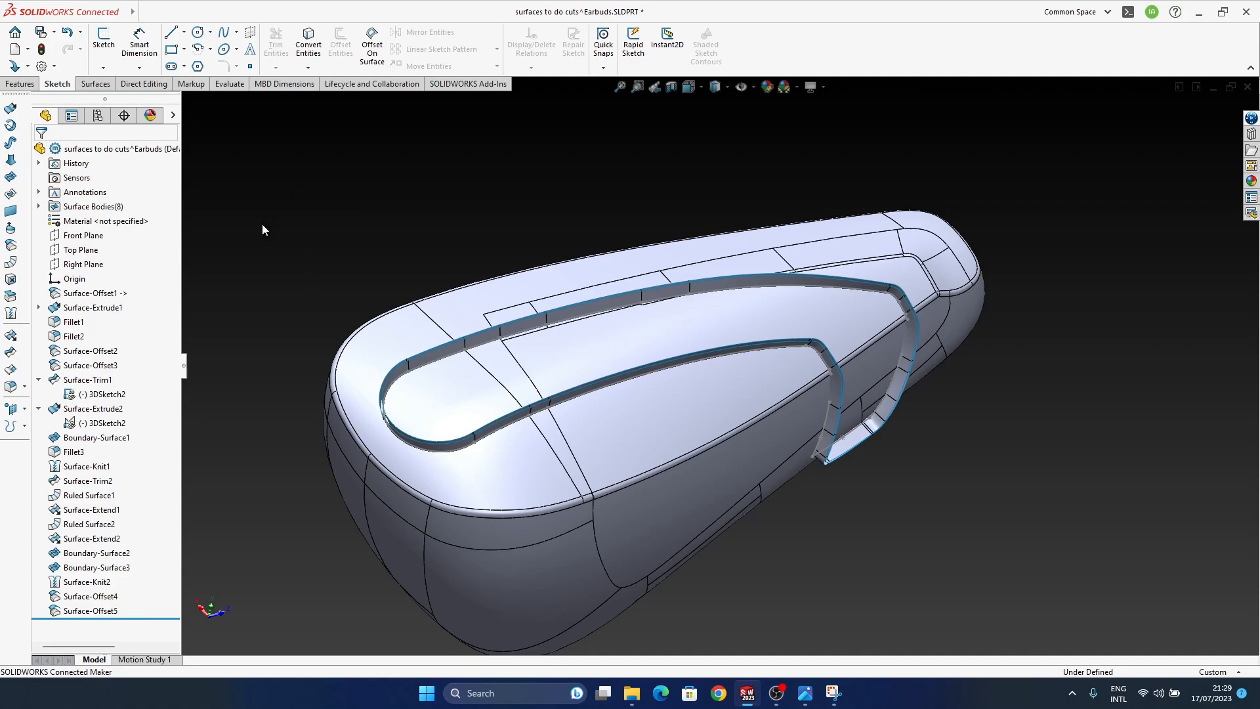
middle_drag(703, 450, 624, 514)
scroll(773, 500, down, 5)
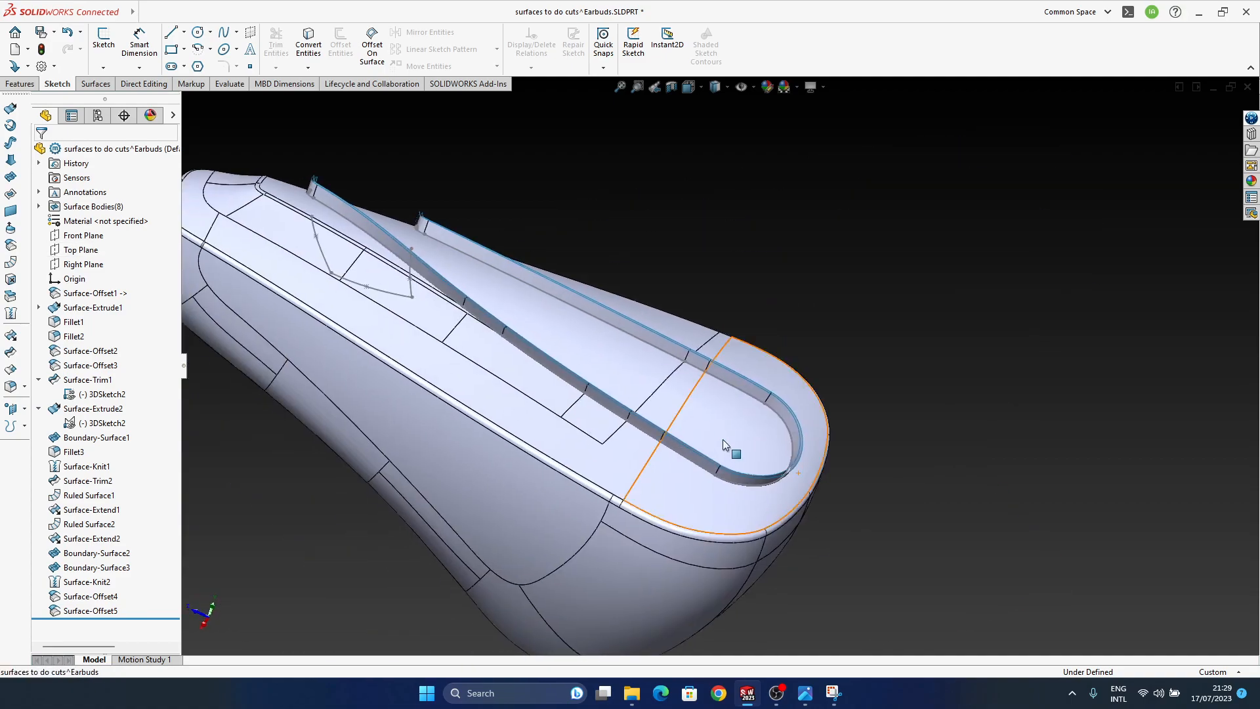
scroll(722, 445, up, 5)
middle_drag(619, 441, 656, 499)
Switch to the image viewer to study the reference earbud render, and return to SOLIDWORKS to compare the strip's shape.
click(805, 693)
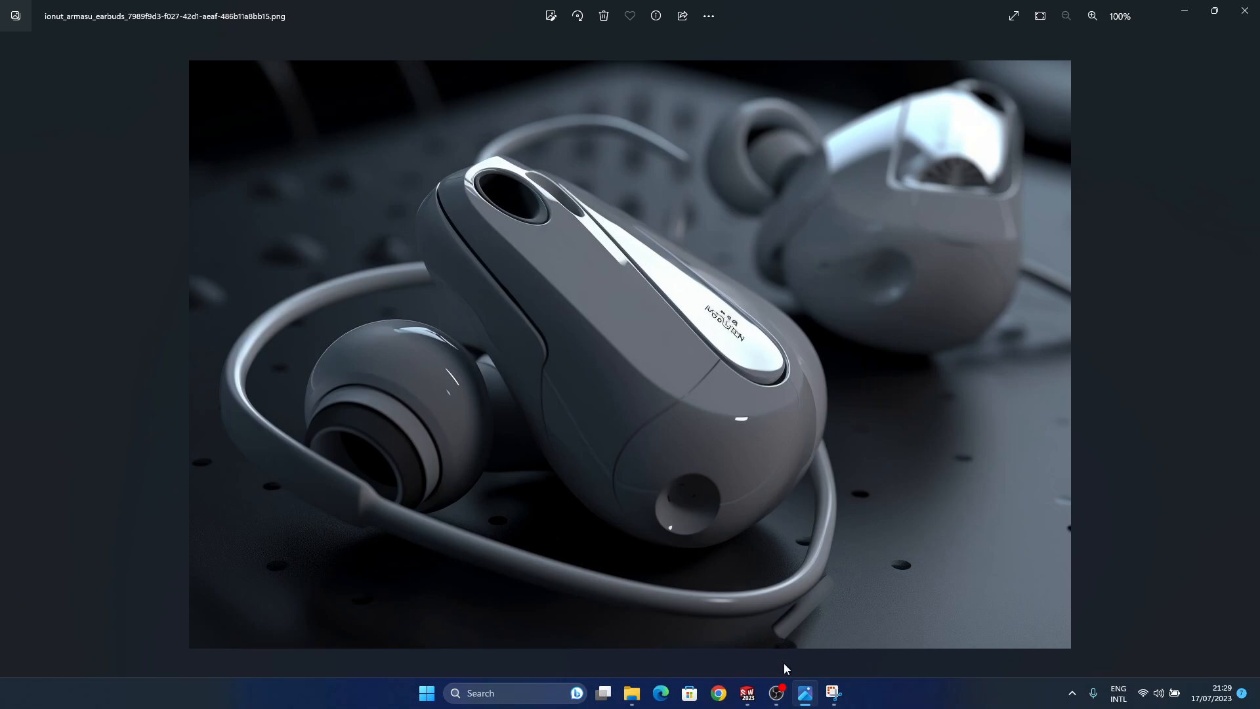
click(806, 692)
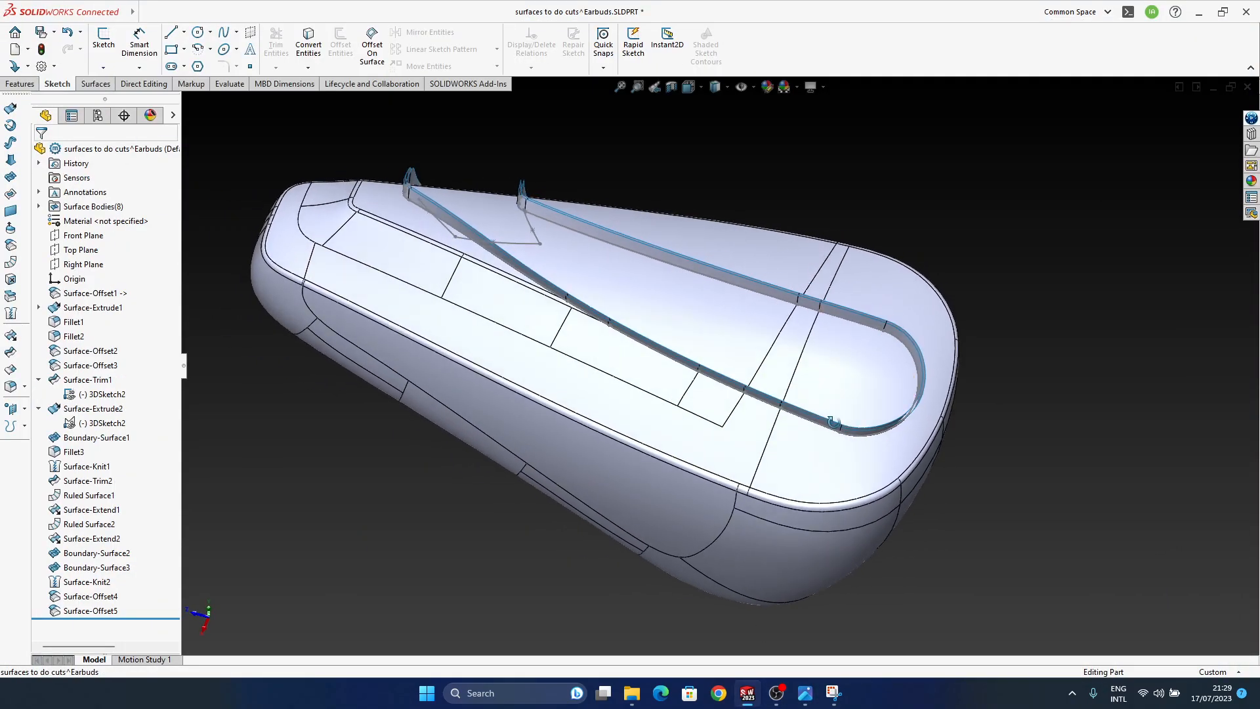
middle_drag(495, 329, 473, 174)
middle_drag(895, 445, 862, 427)
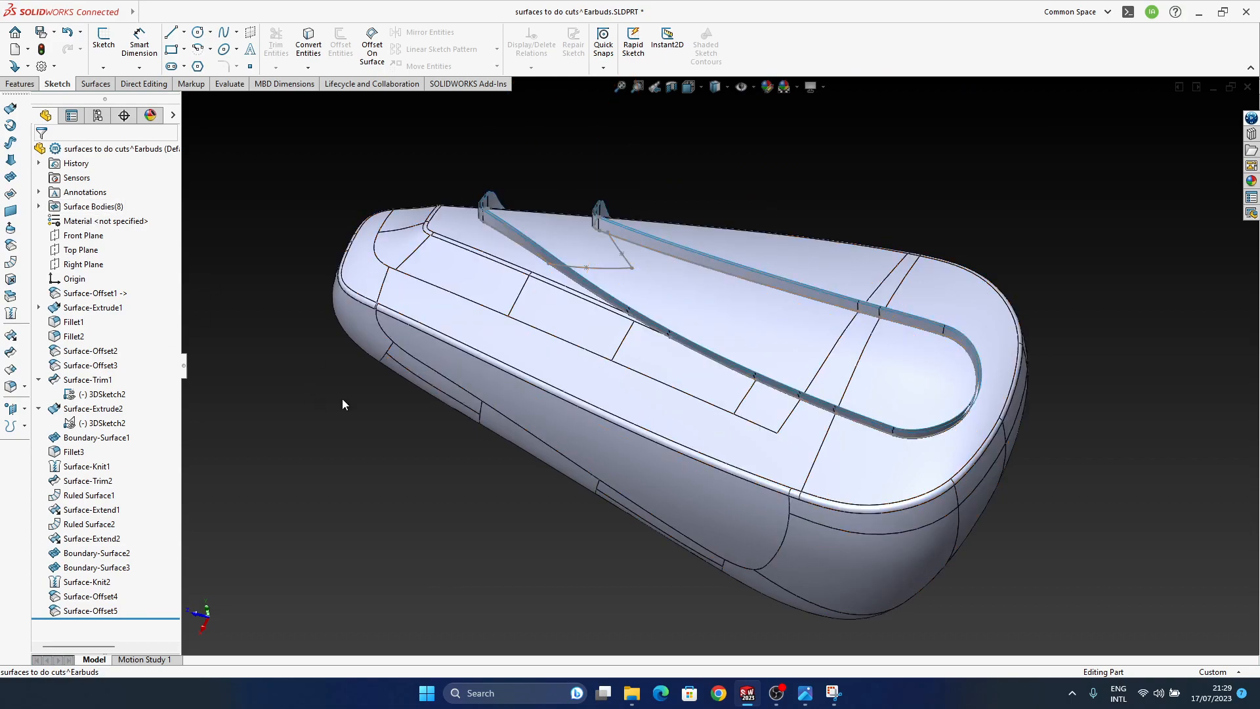
middle_drag(667, 269, 412, 253)
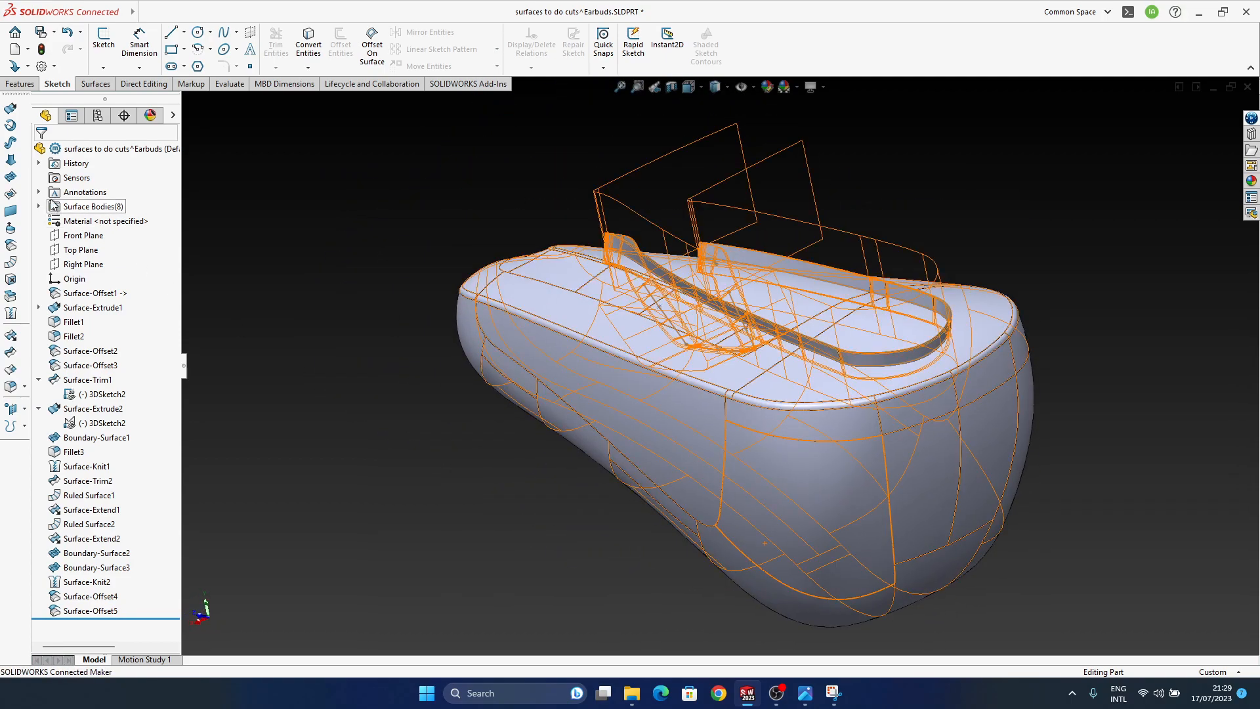
Switch to the Earbuds assembly and finish in-context editing of the "surfaces to do cuts" component.
key(ctrl+Tab)
click(113, 81)
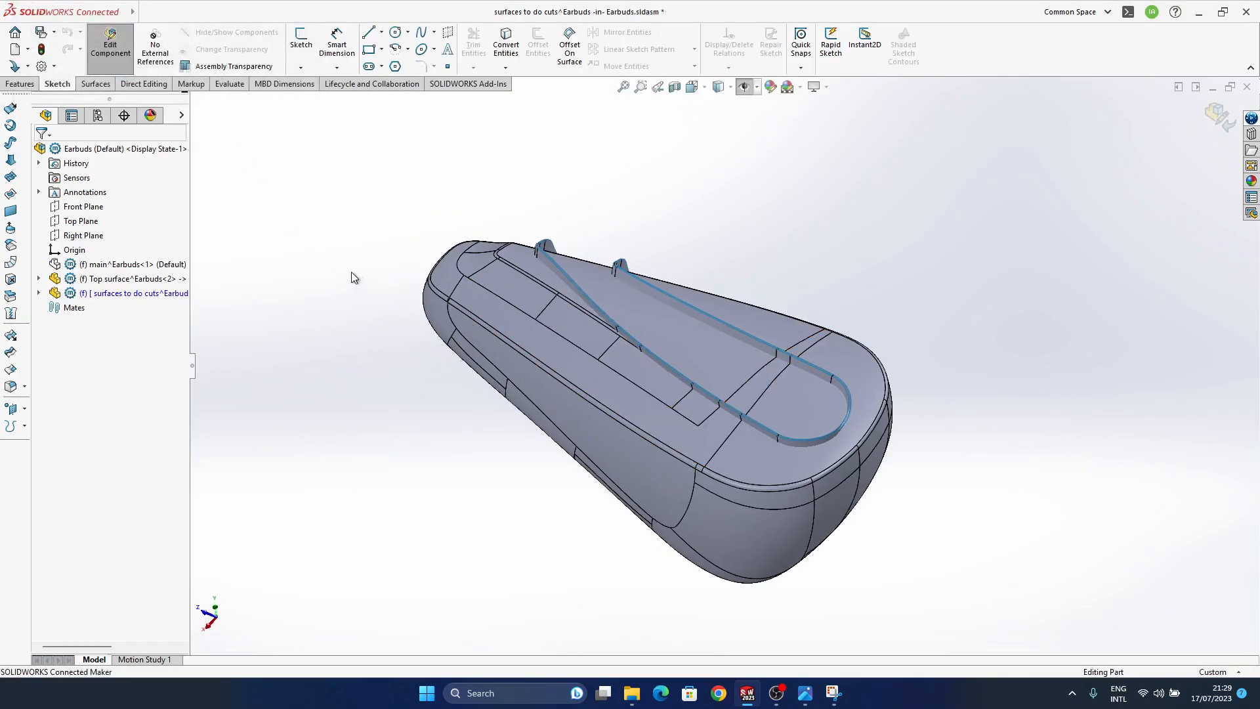
click(117, 149)
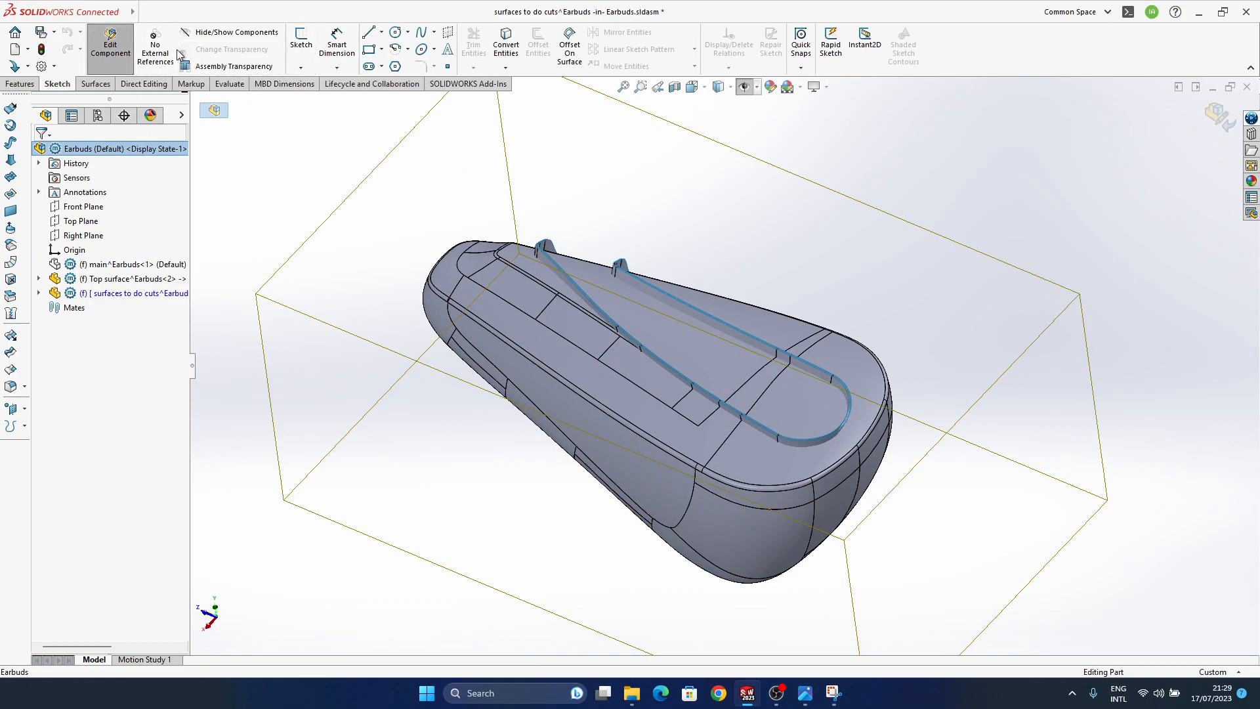
click(123, 69)
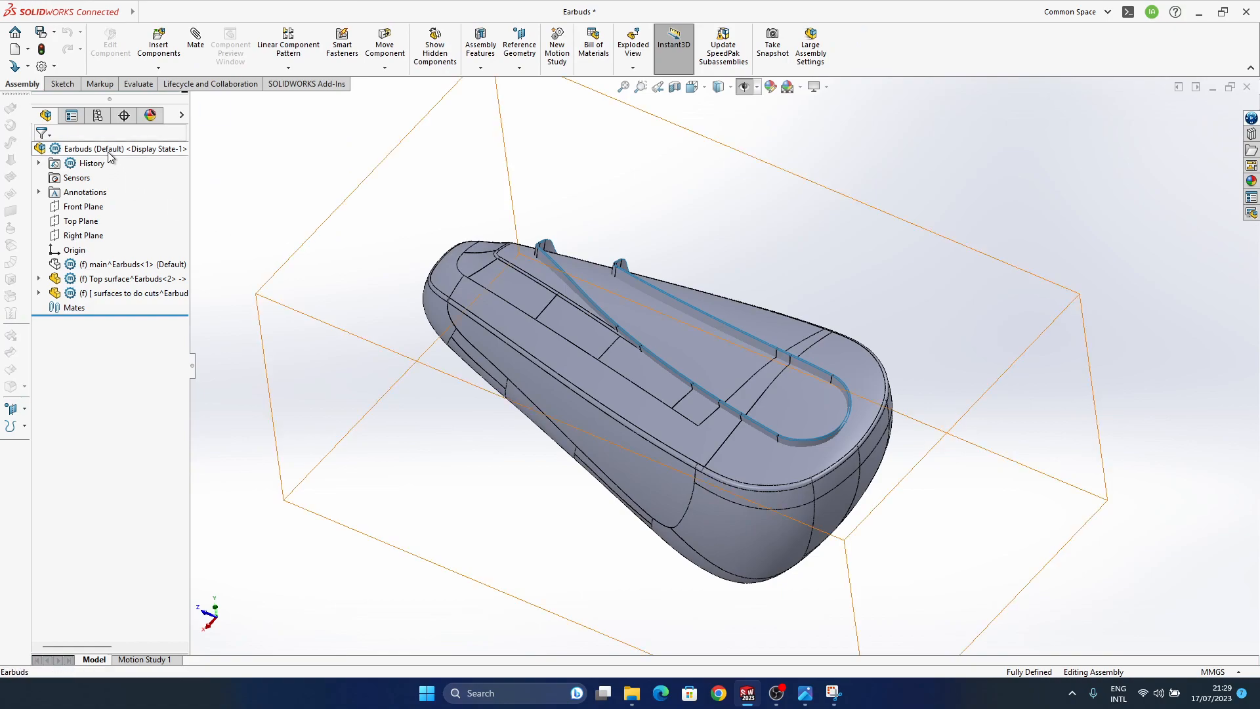
Insert a new part into the Earbuds assembly and rename it "top small part".
click(159, 67)
click(172, 99)
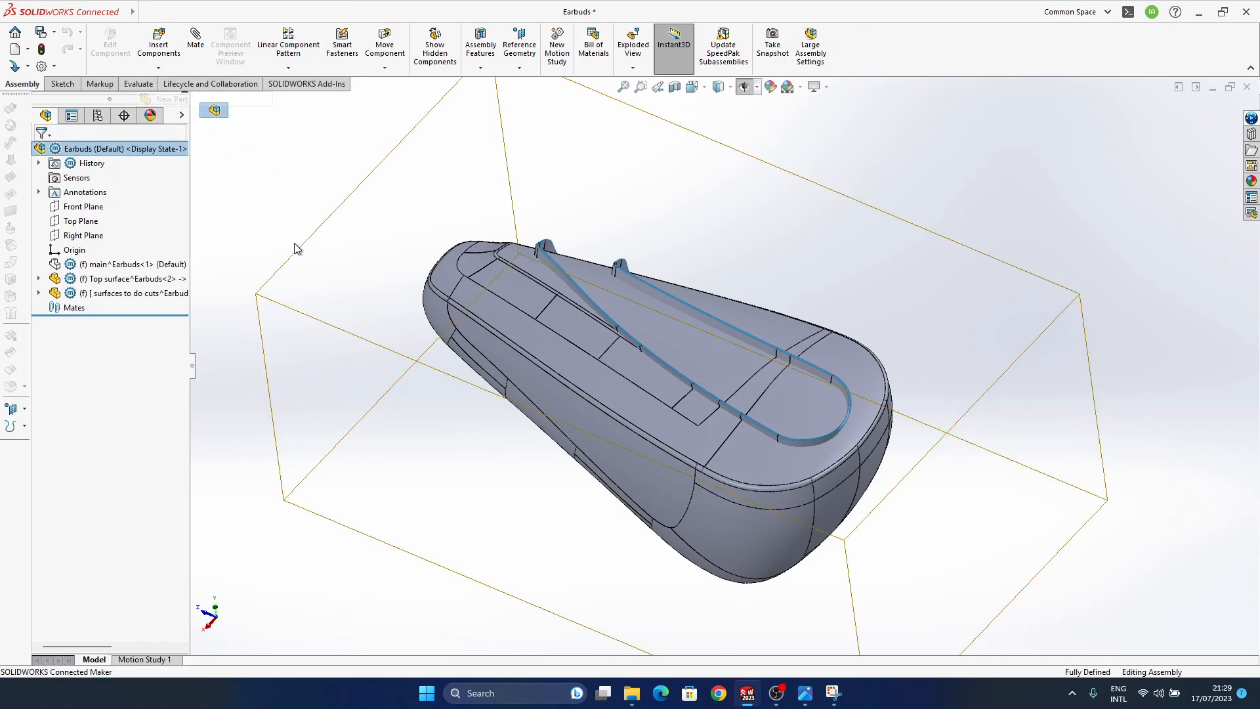
click(220, 337)
click(139, 309)
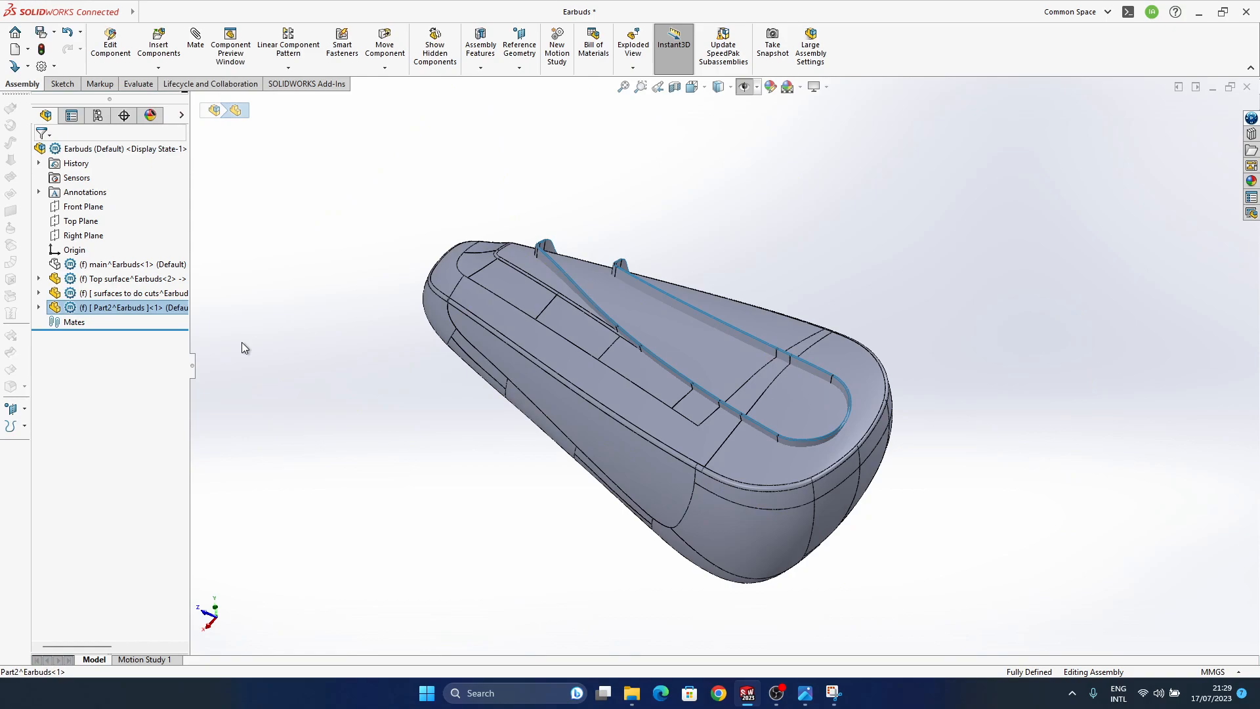
click(121, 311)
text(top small part)
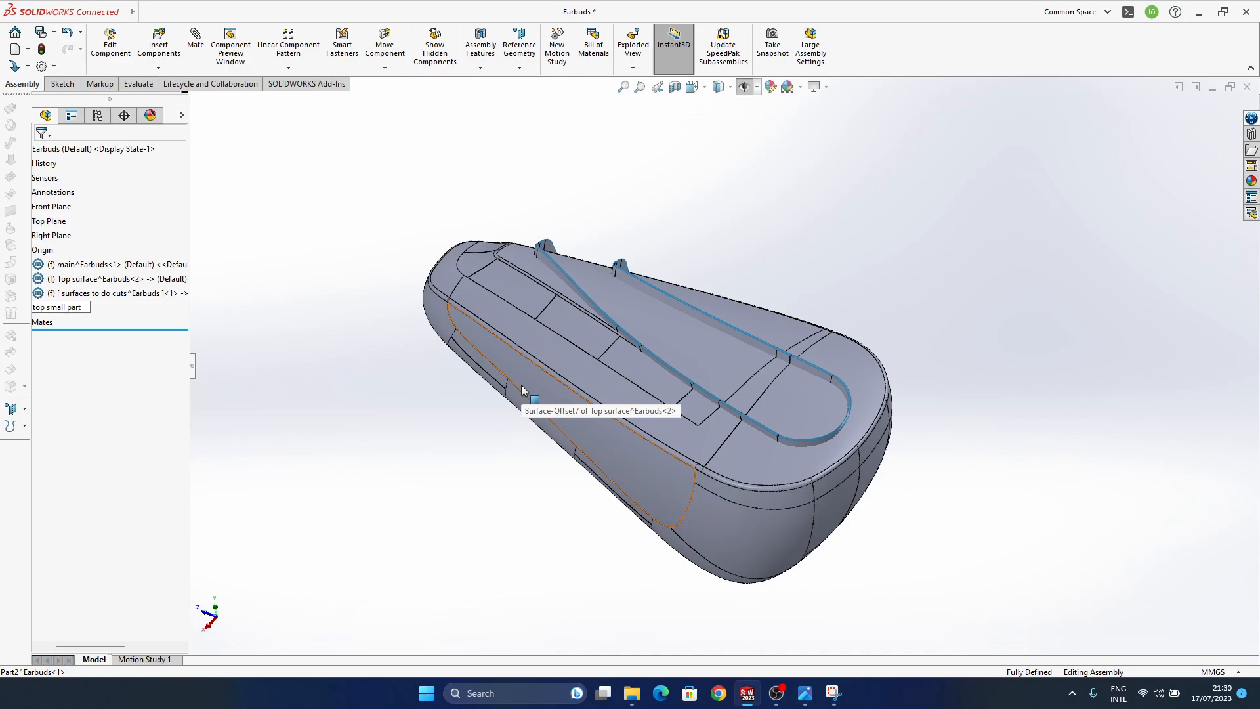
key(Return)
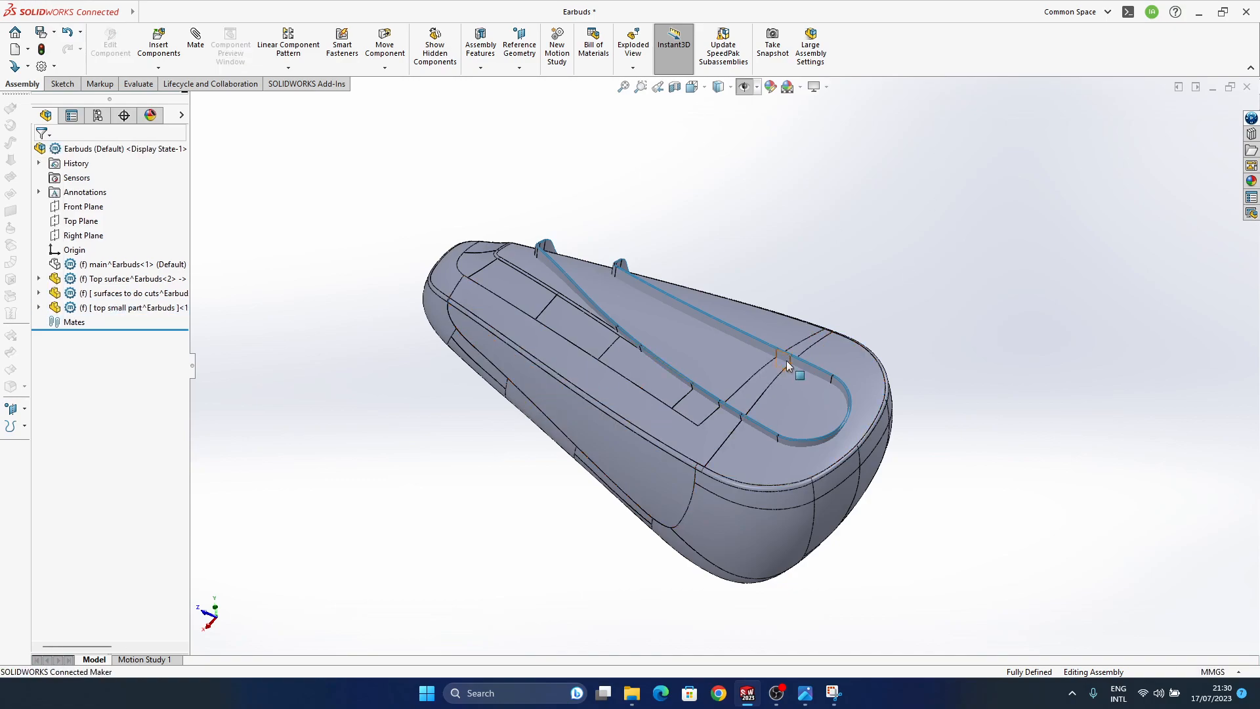
Expand the "Top surface" component's feature list down to Fillet10 and start in-context editing of "top small part".
click(504, 325)
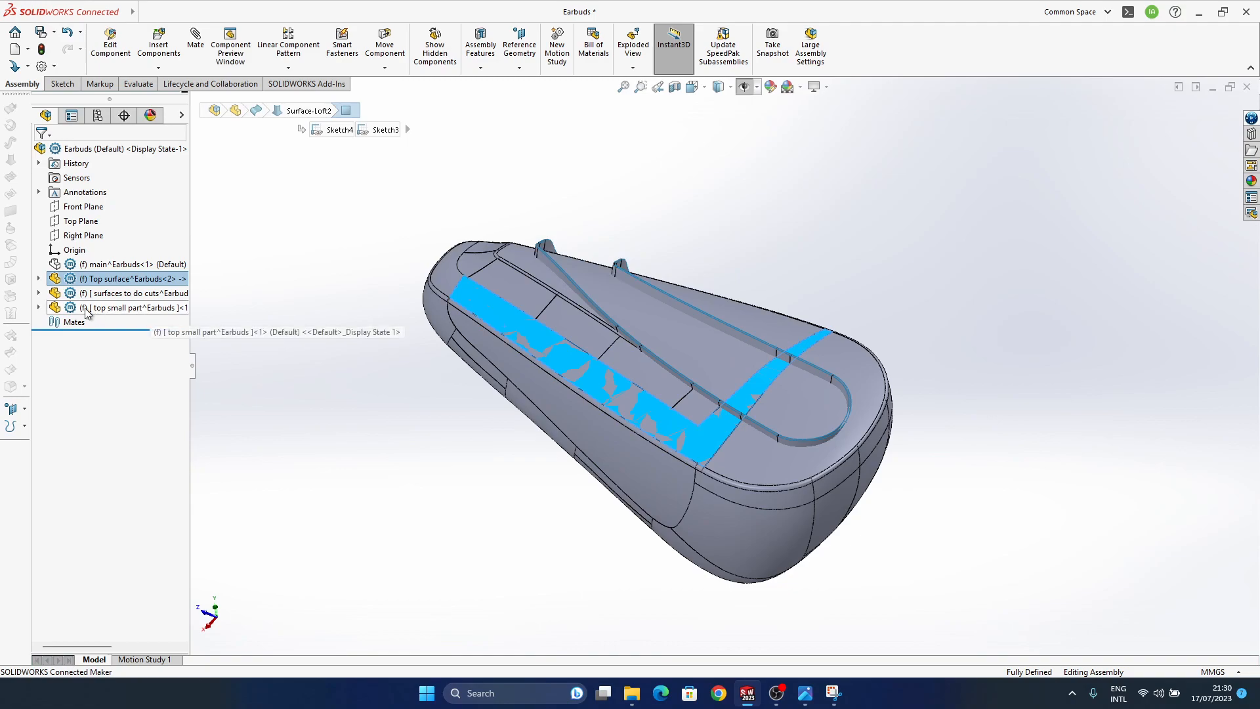
click(366, 366)
click(38, 278)
scroll(102, 450, down, 10)
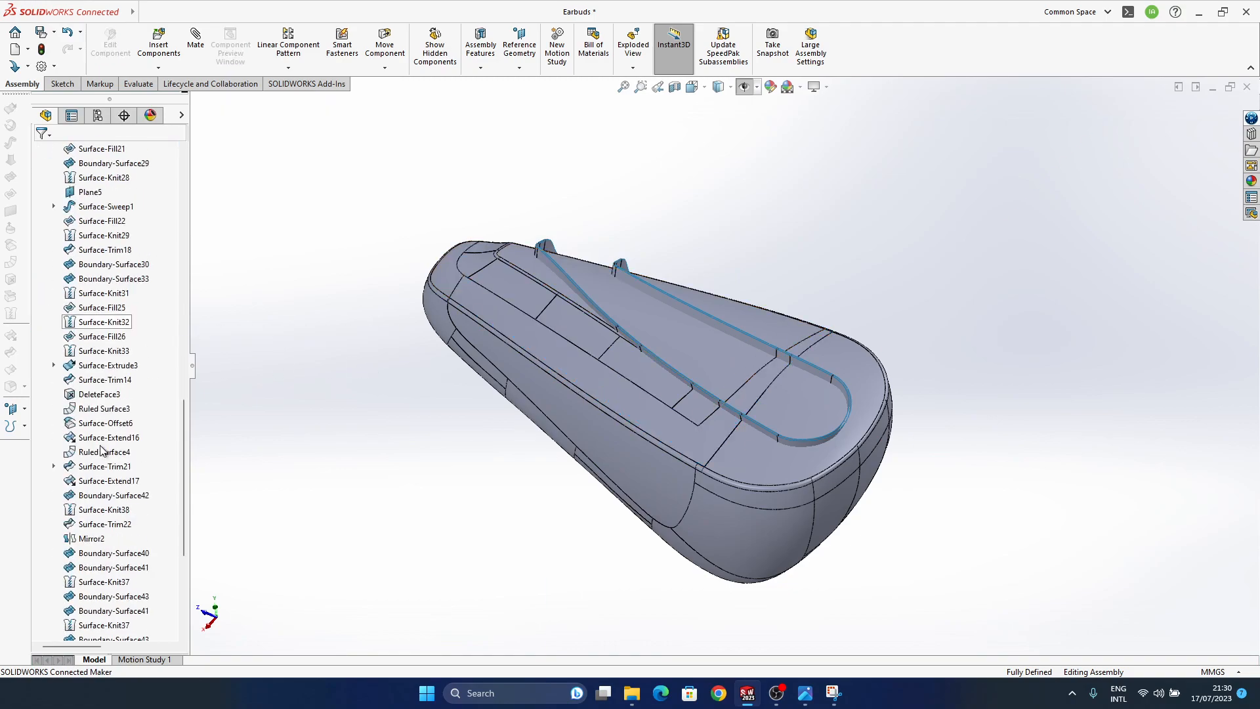
scroll(102, 450, down, 5)
click(91, 581)
middle_drag(444, 540, 188, 523)
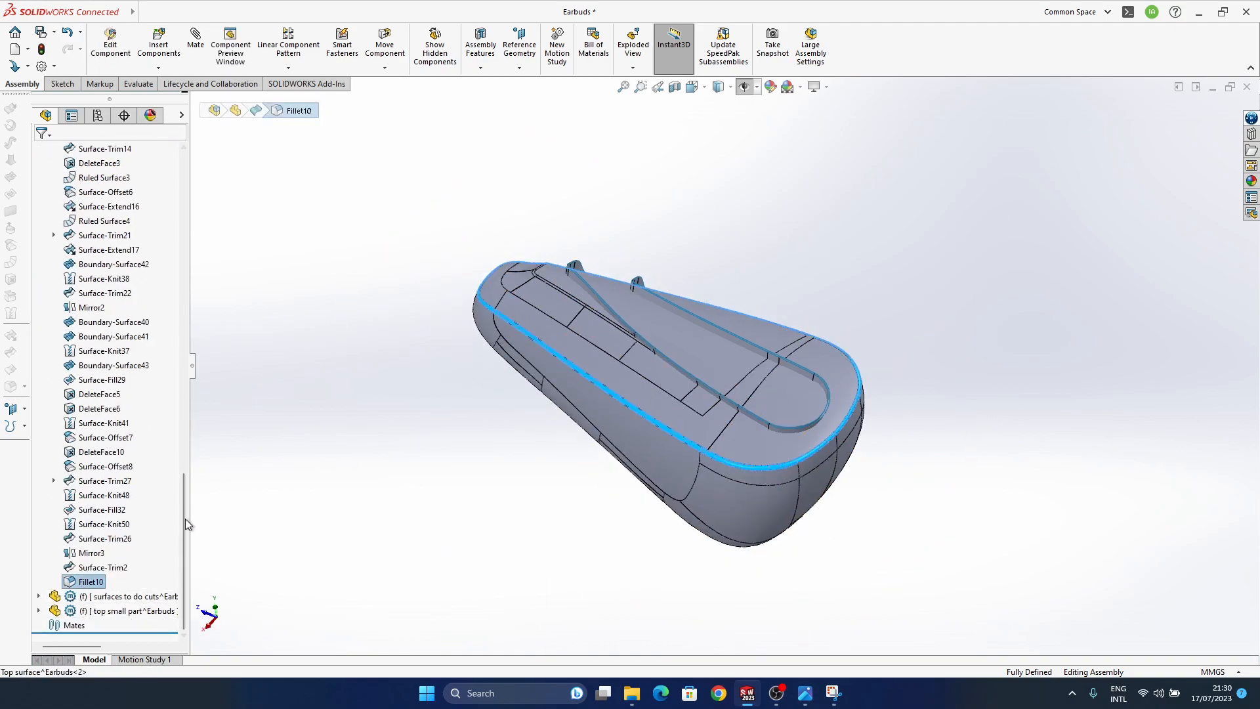
click(89, 611)
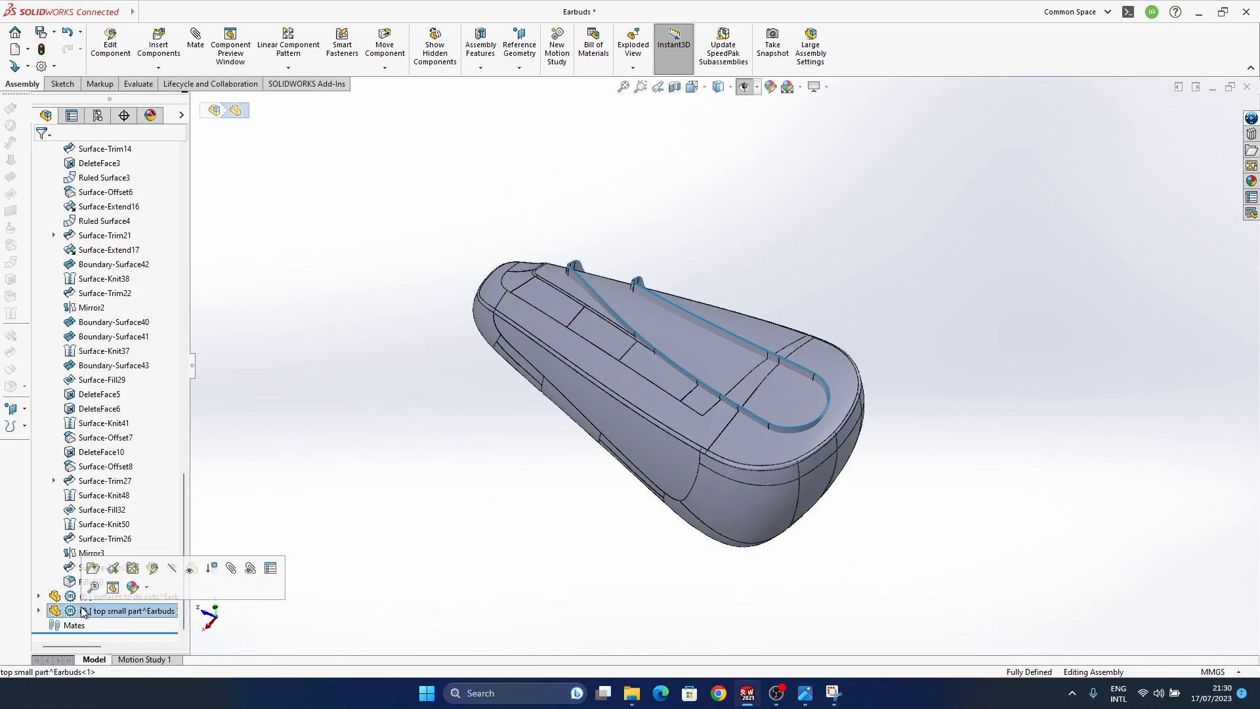
click(153, 569)
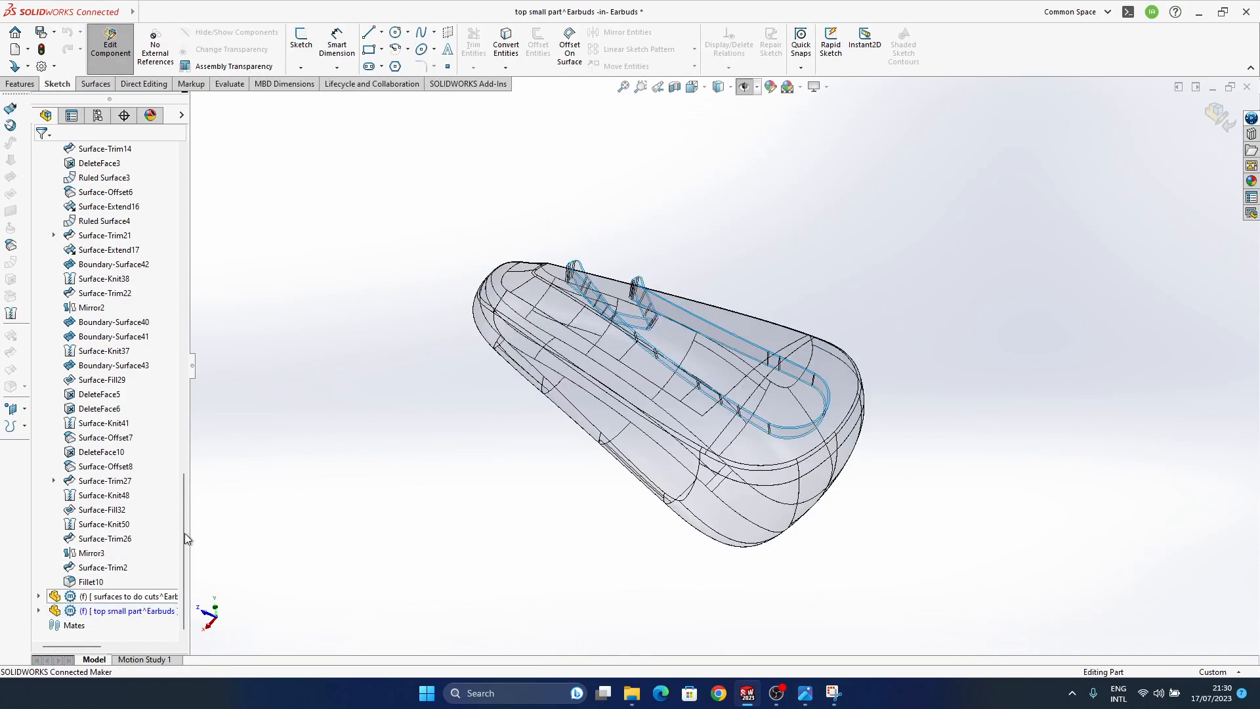
Copy the Fillet10 surface body of "Top surface" into the part with a 0 mm surface offset.
click(97, 581)
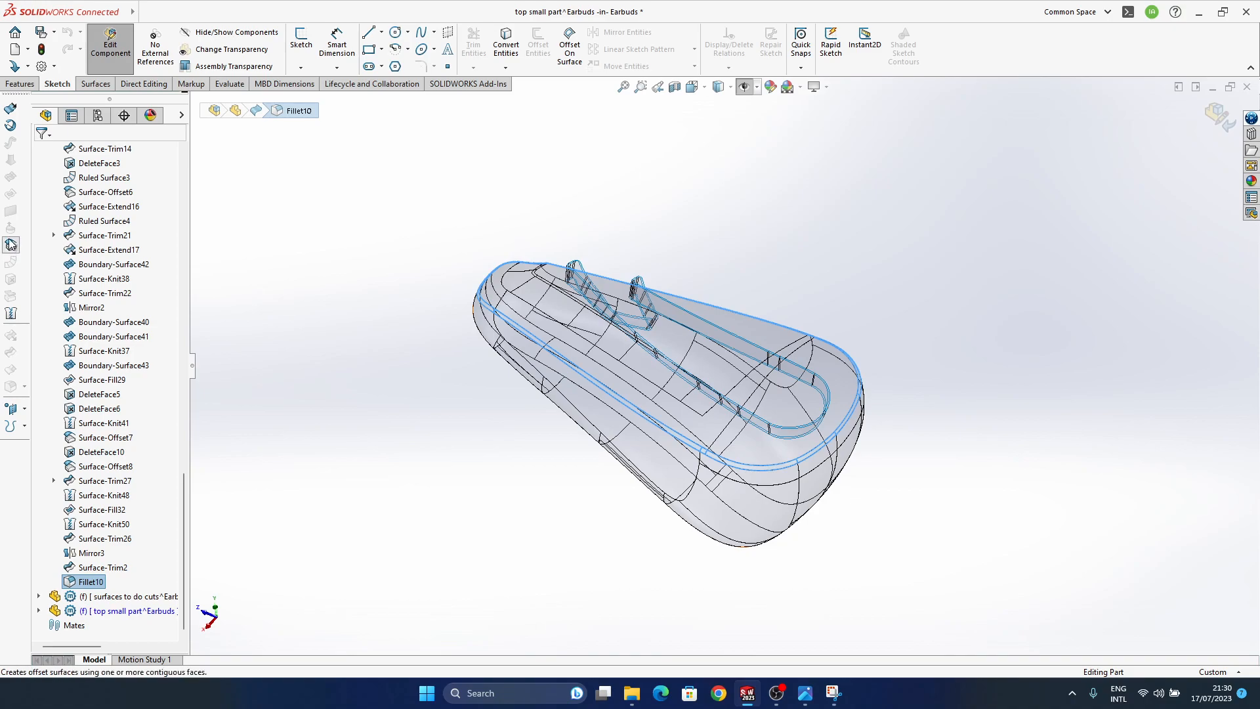
click(10, 245)
text(0)
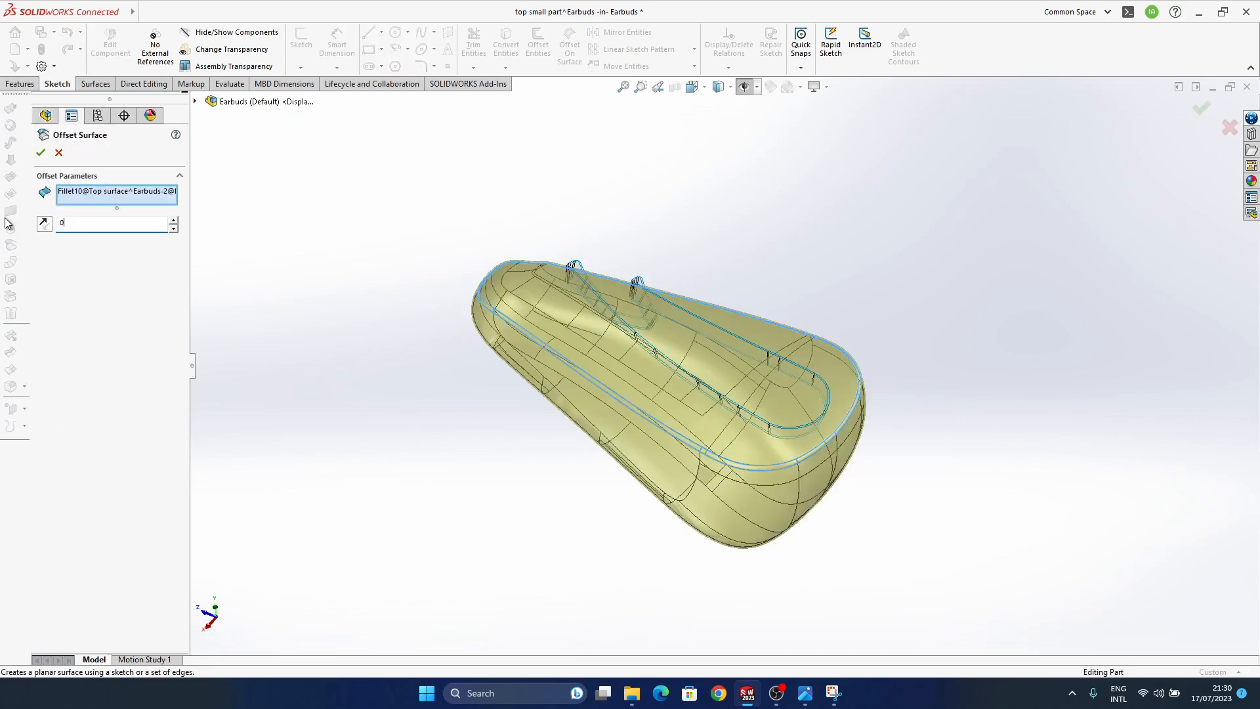
click(40, 154)
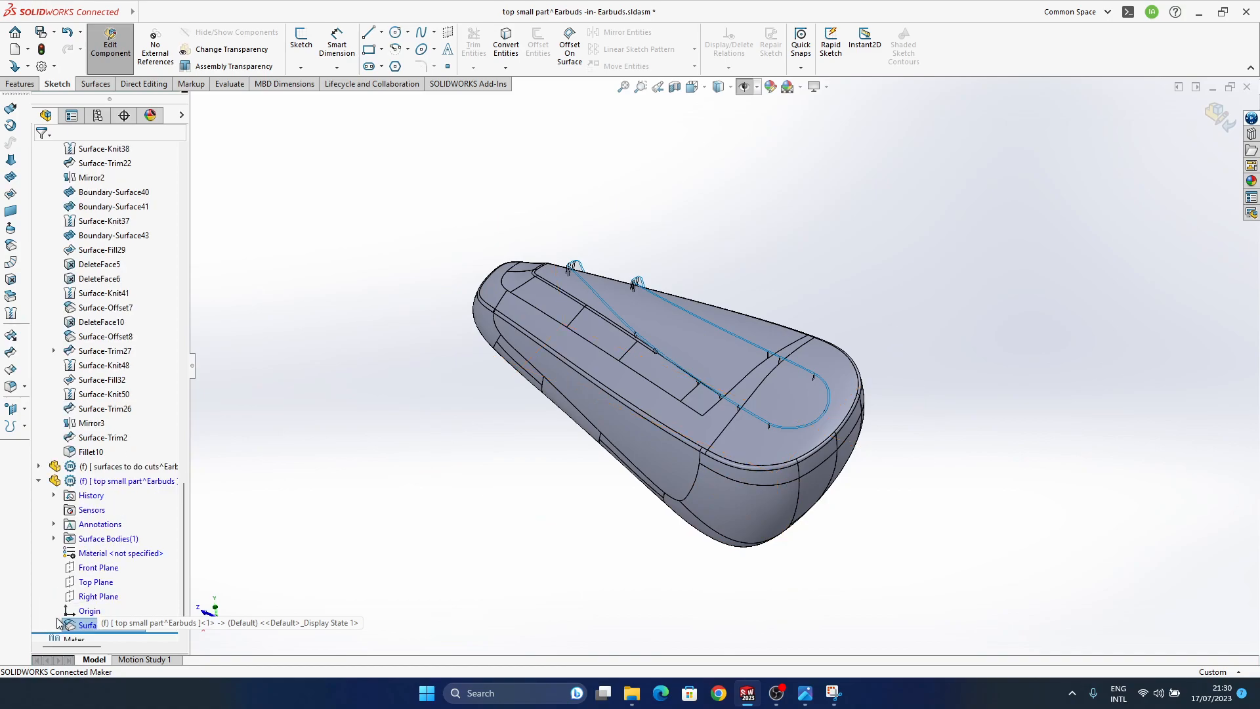
click(96, 611)
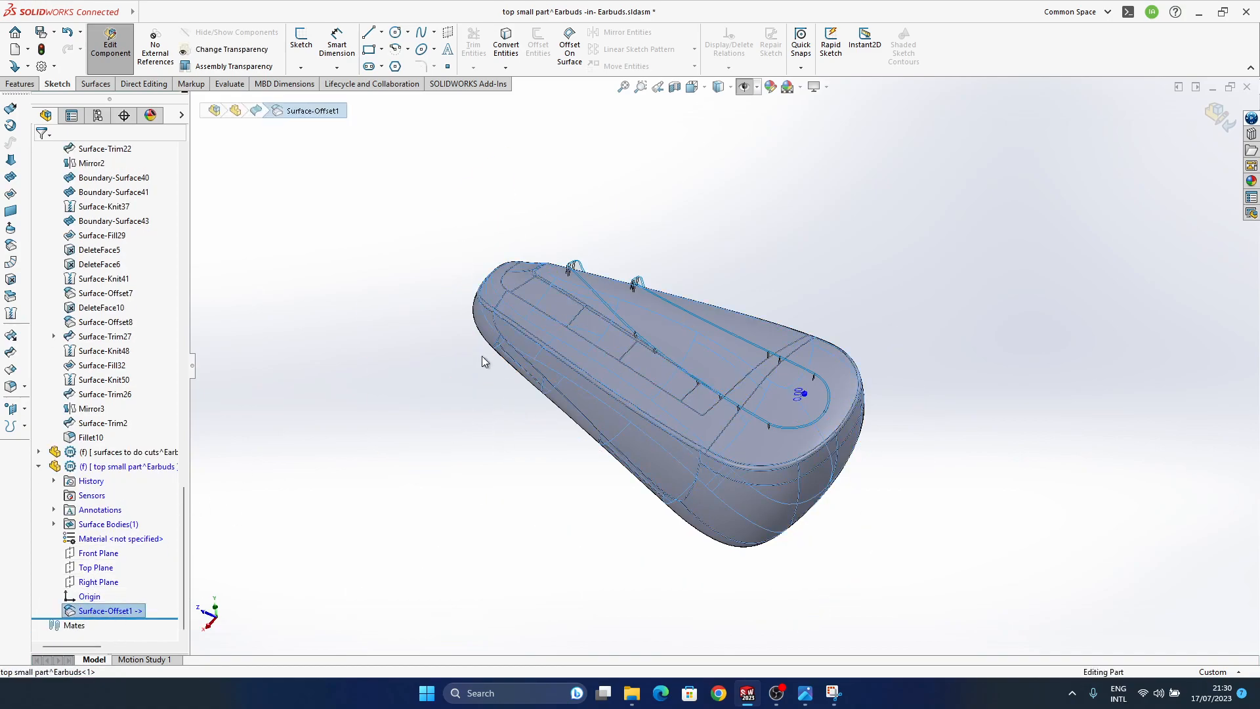
click(501, 363)
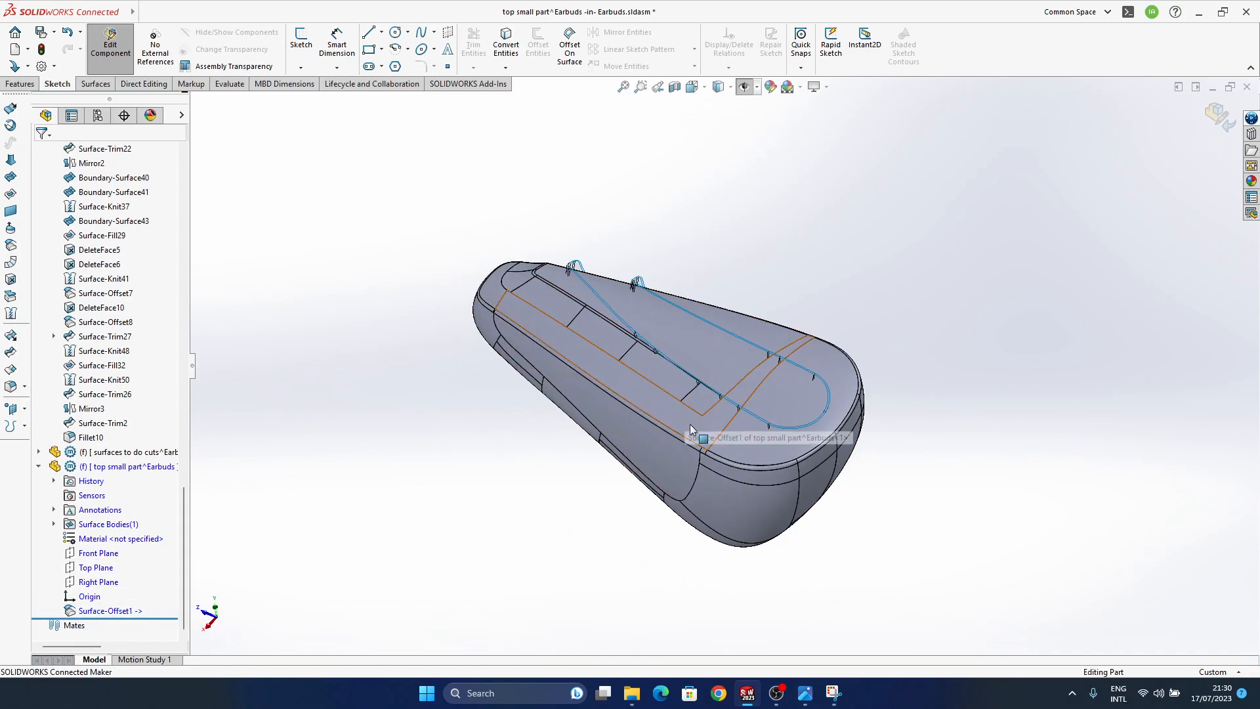
Copy the strip surface Surface-Offset5 from "surfaces to do cuts" into the part with Offset Surface.
scroll(604, 320, down, 5)
scroll(604, 320, down, 2)
middle_drag(634, 338, 386, 307)
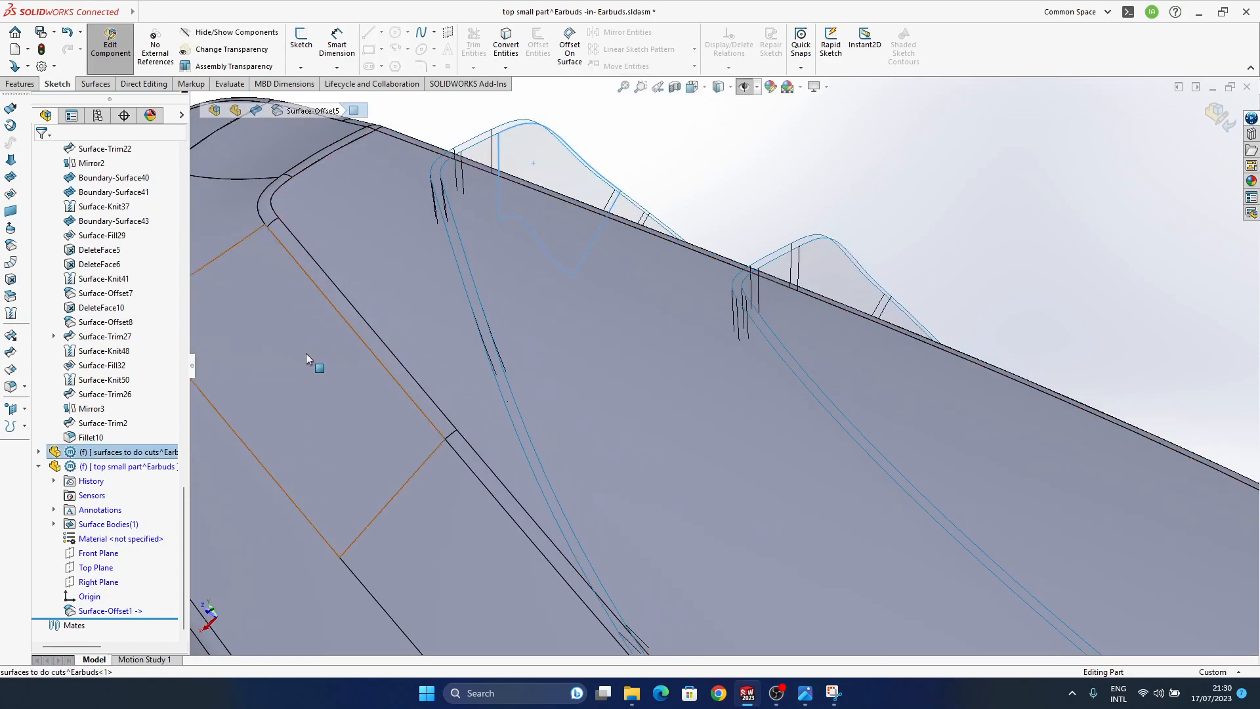
click(39, 451)
scroll(112, 467, down, 4)
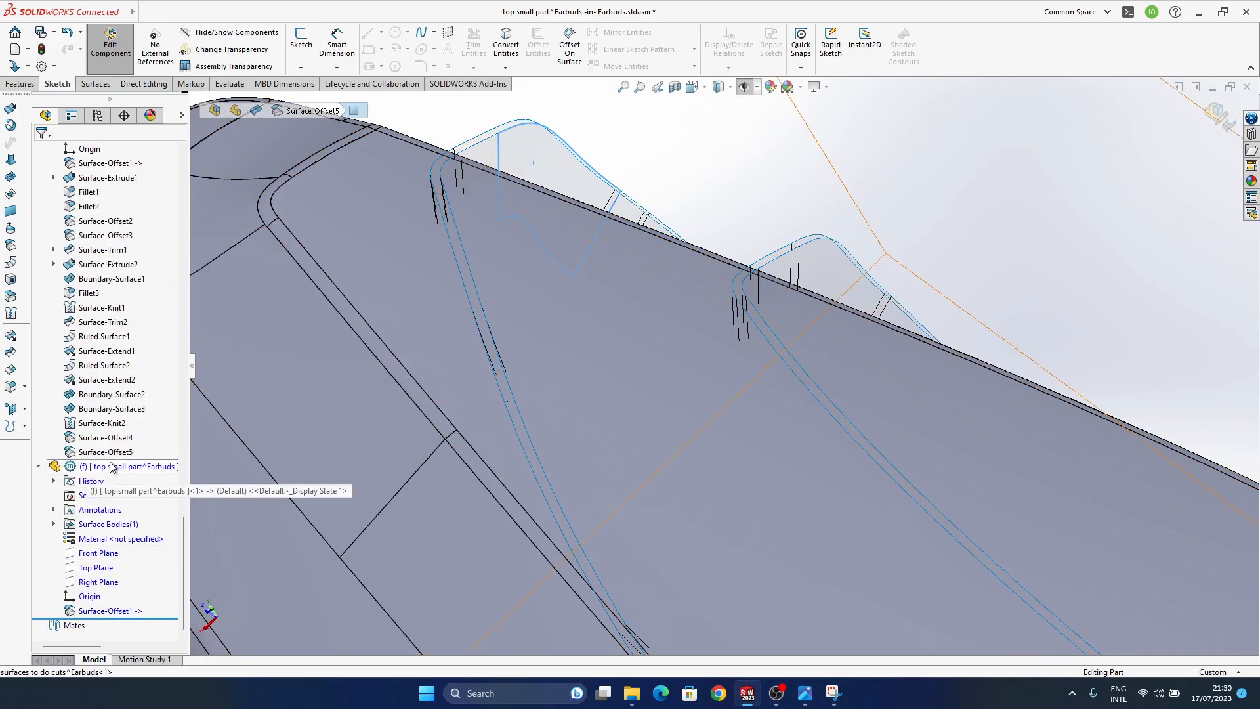
click(102, 451)
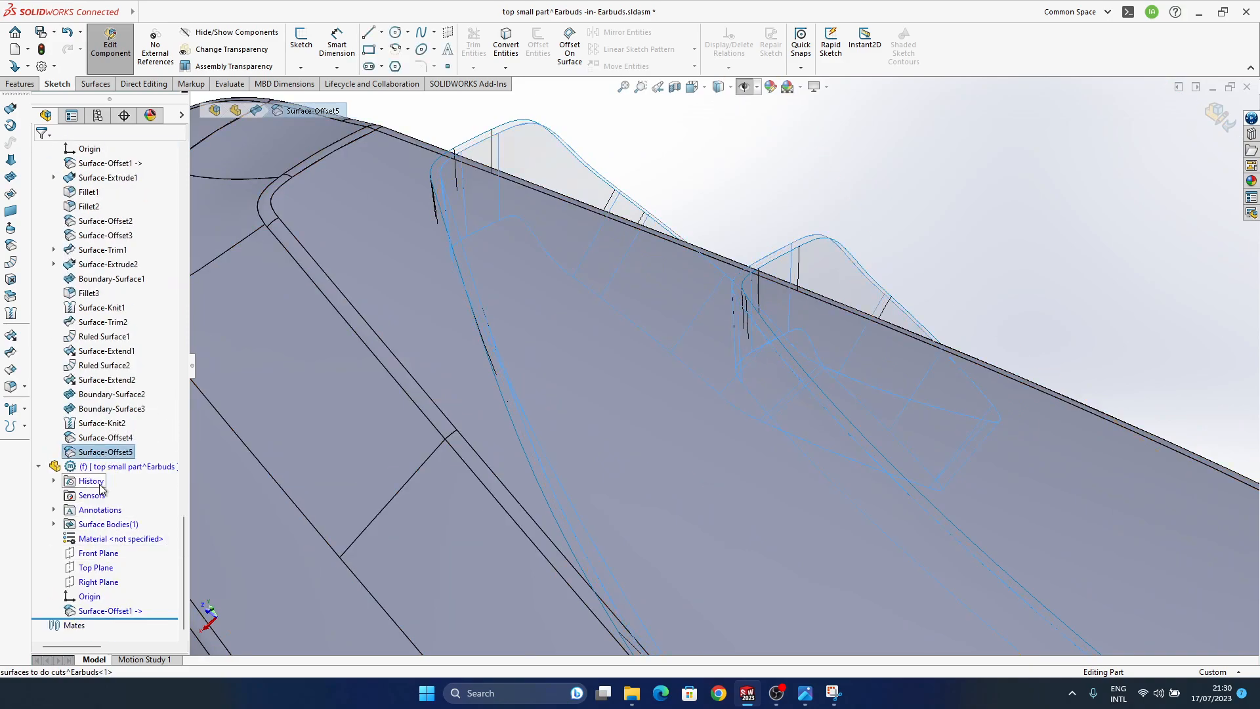
click(11, 247)
click(41, 153)
scroll(491, 329, up, 6)
ctrl+middle_drag(715, 400, 669, 347)
middle_drag(542, 492, 754, 374)
scroll(133, 568, down, 1)
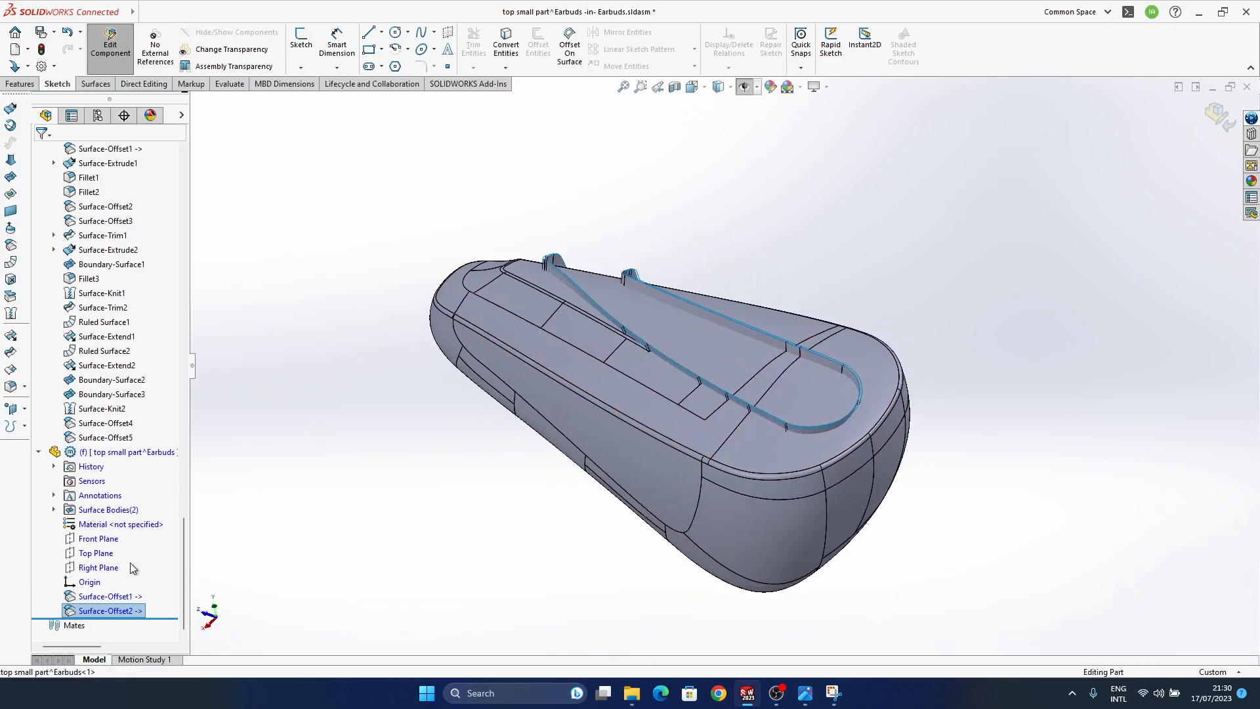
Set up a mutual surface trim between the copied earbud body and the copied strip surface.
click(322, 489)
ctrl+middle_drag(655, 361, 642, 373)
middle_drag(722, 415, 683, 368)
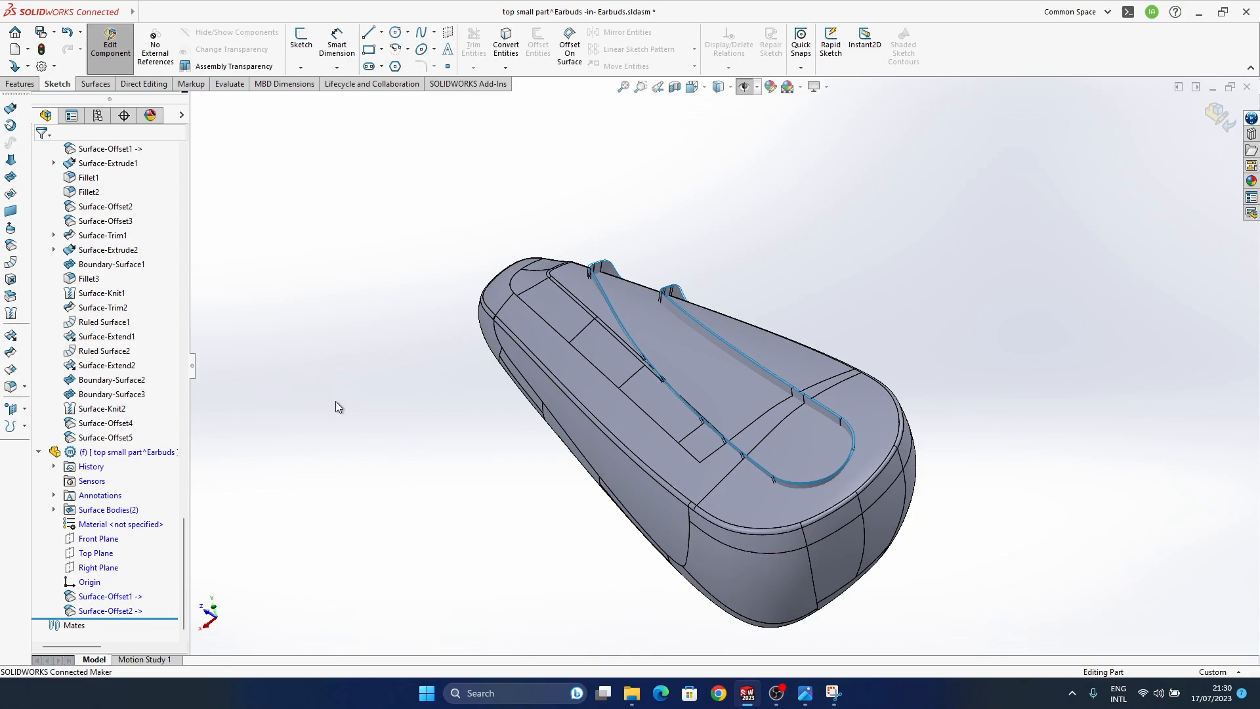
middle_drag(525, 289, 587, 433)
scroll(354, 467, up, 1)
scroll(267, 473, down, 1)
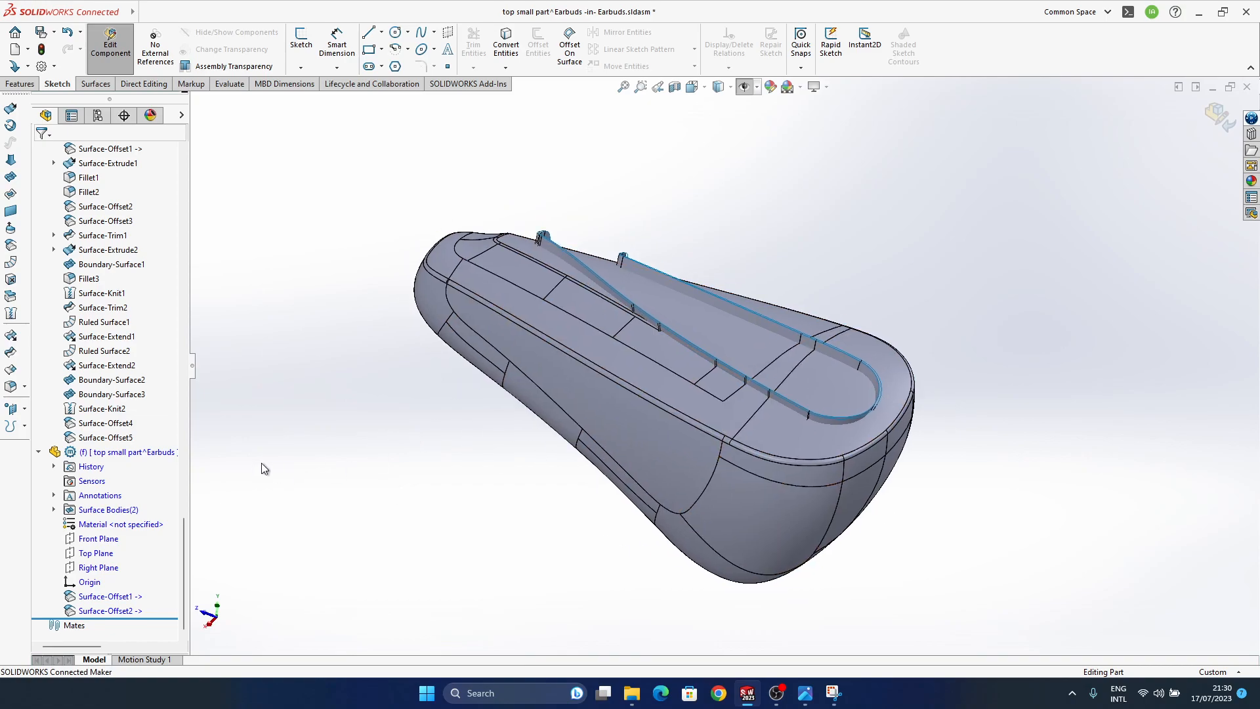
click(11, 369)
click(62, 202)
scroll(500, 303, down, 5)
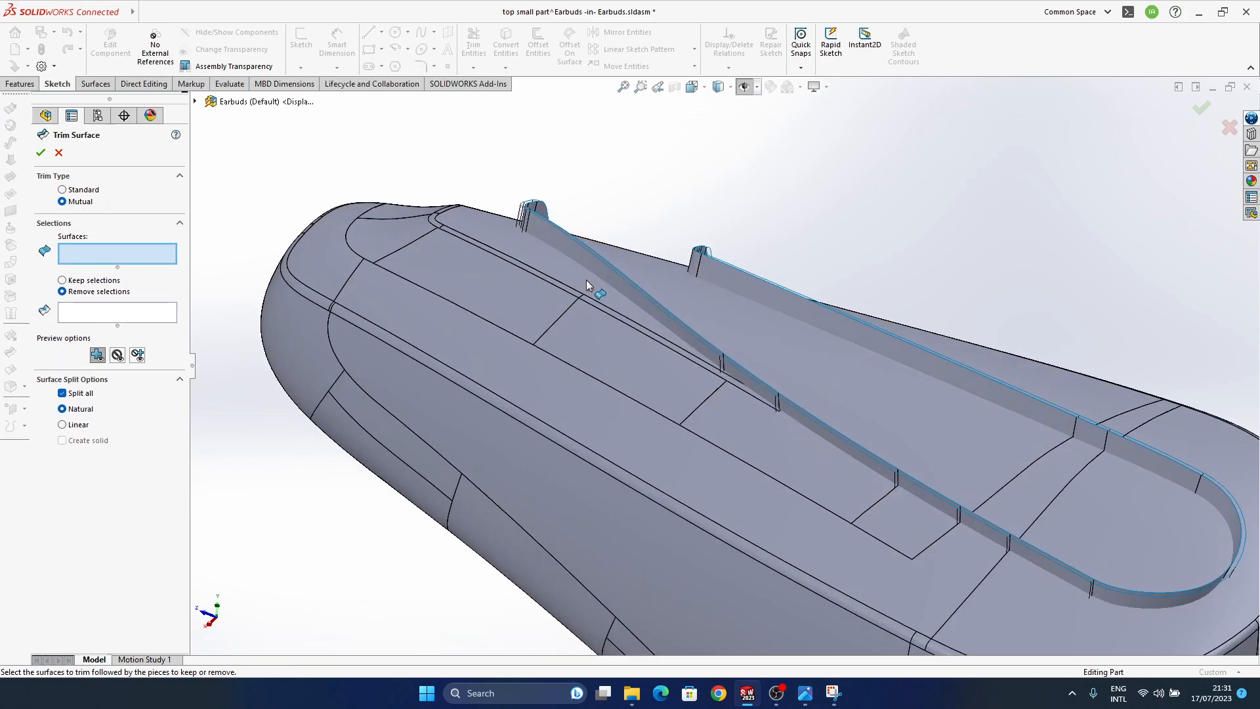
click(510, 307)
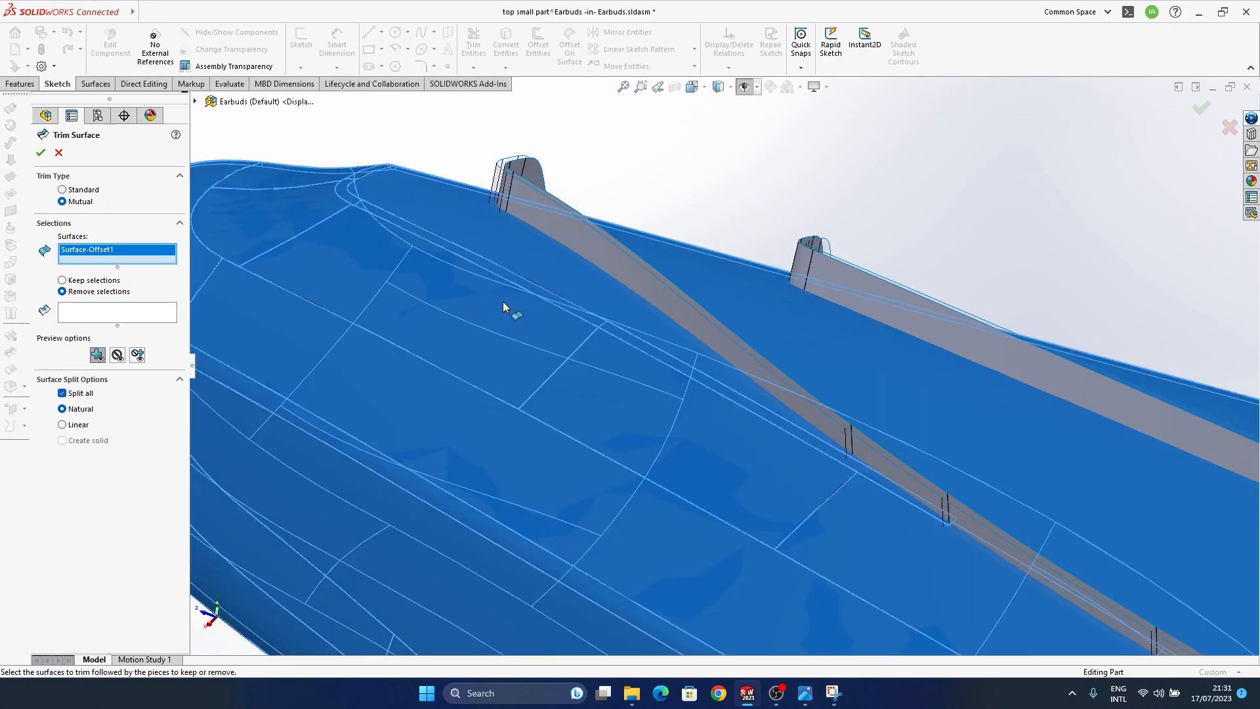
click(538, 222)
middle_drag(692, 381, 582, 356)
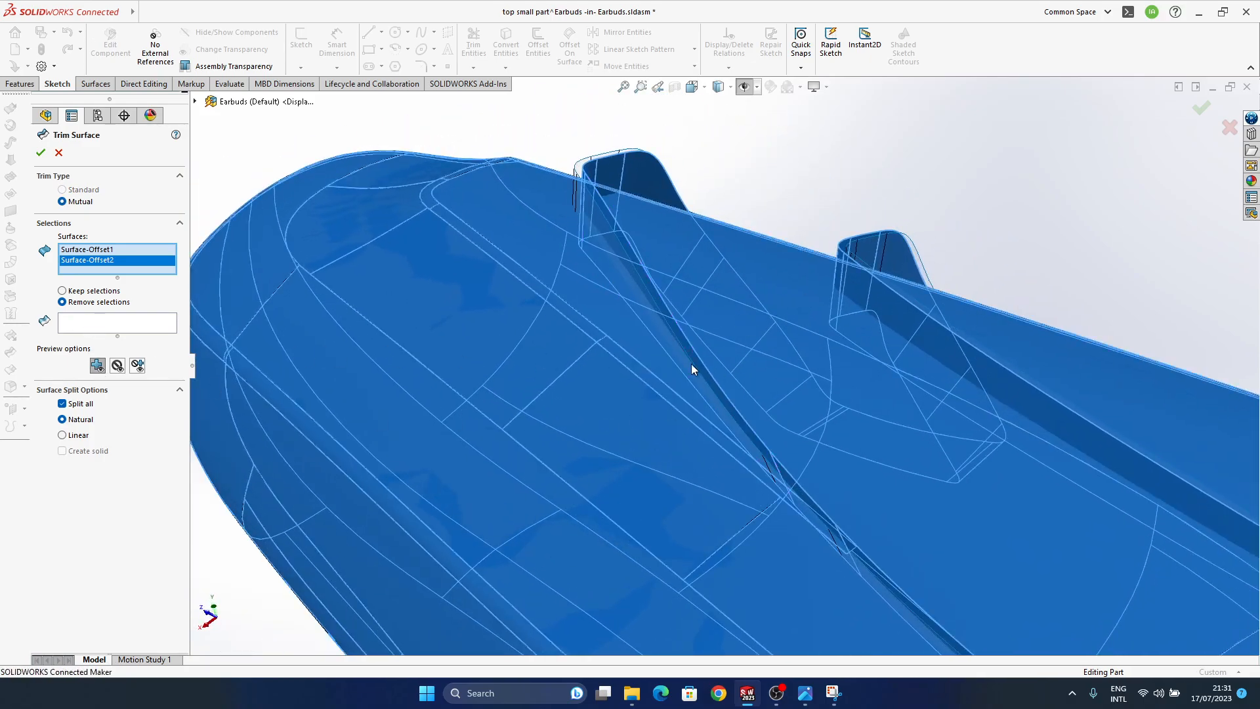
Remove the strip's protruding portion and the body outside the strip, and complete the mutual trim.
right_click(458, 398)
middle_drag(457, 398, 697, 281)
click(697, 281)
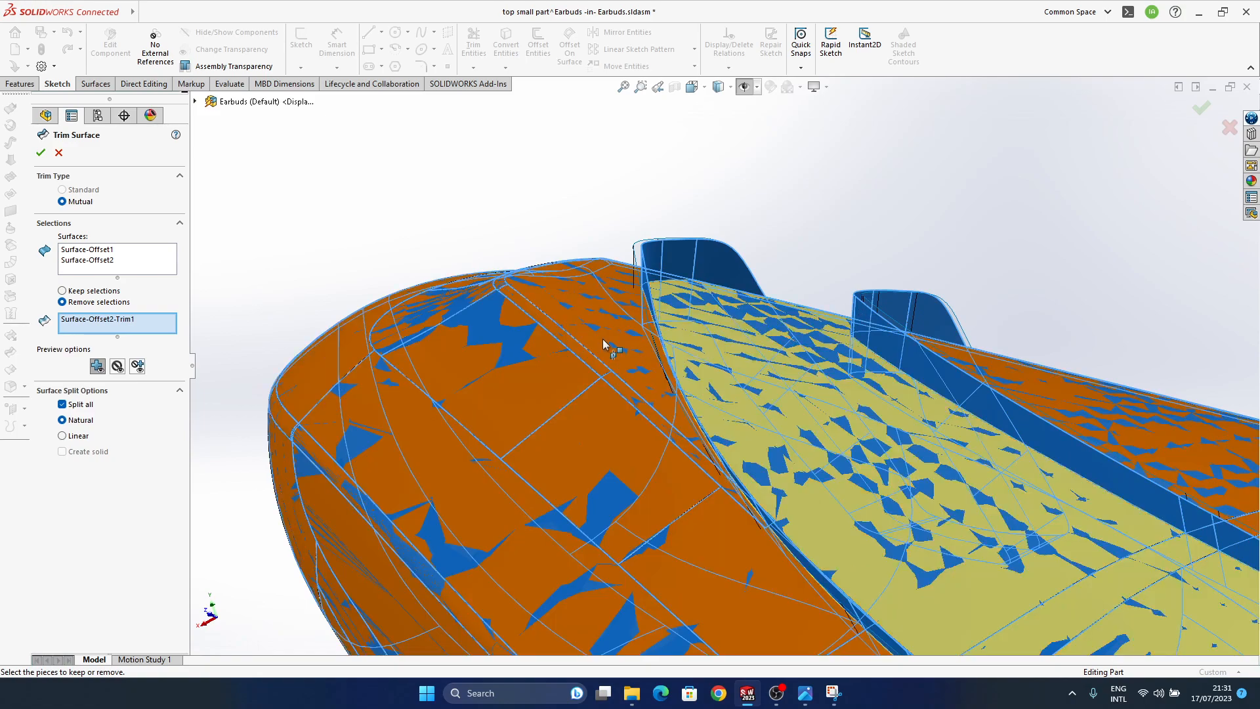
click(604, 346)
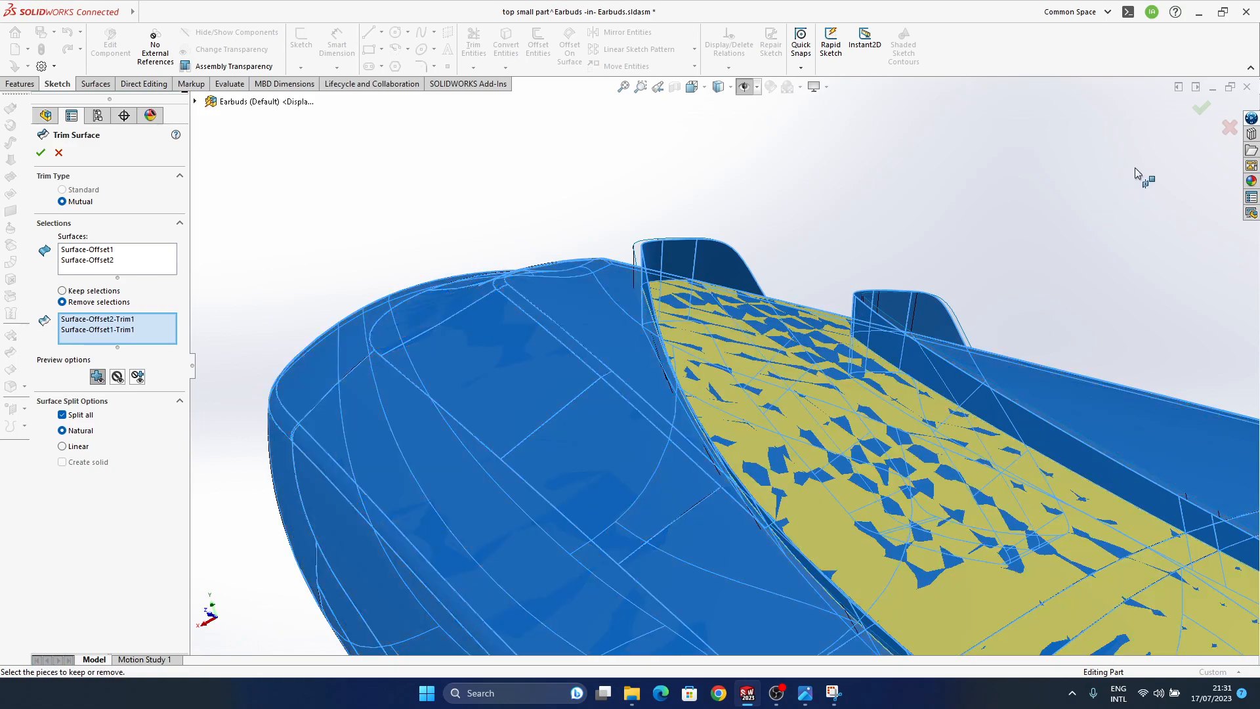
right_click(680, 367)
middle_drag(680, 367, 693, 569)
ctrl+middle_drag(724, 358, 633, 394)
scroll(721, 396, up, 5)
middle_drag(771, 418, 878, 486)
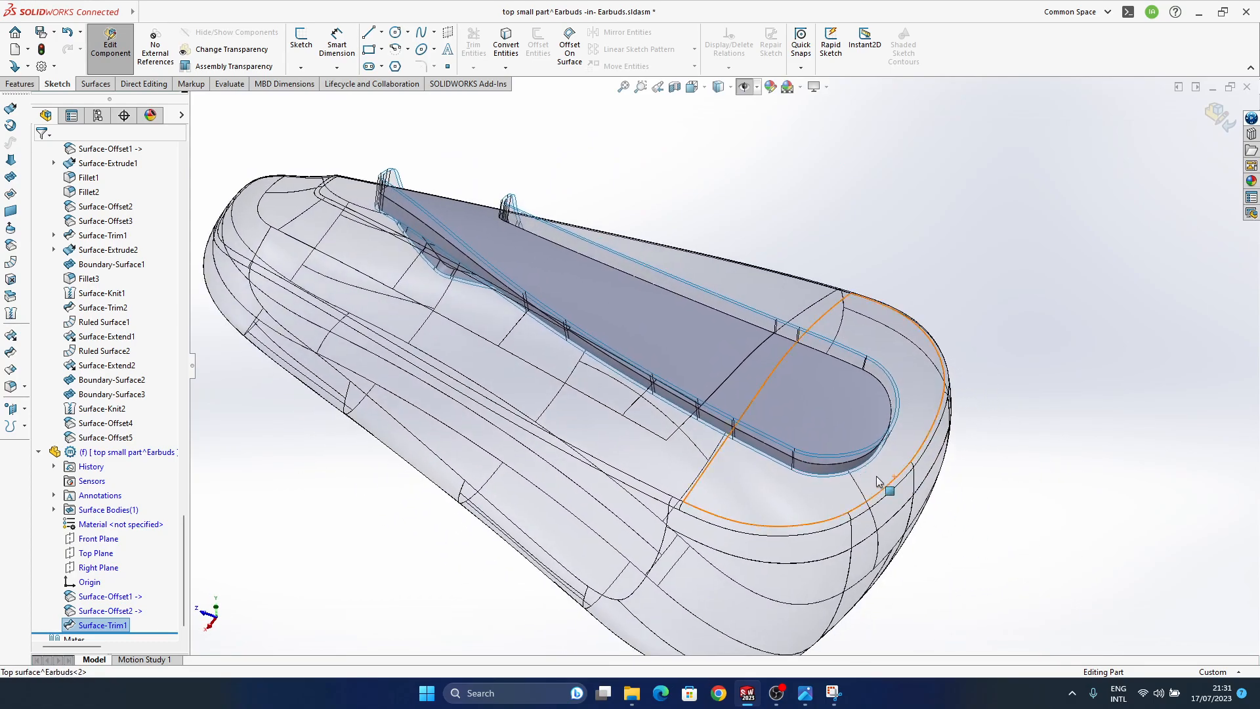
key(Escape)
Set up a symmetric, curvature-continuous 0.1 mm fillet on the trimmed part's upper rim edge at the rounded end.
scroll(851, 455, down, 8)
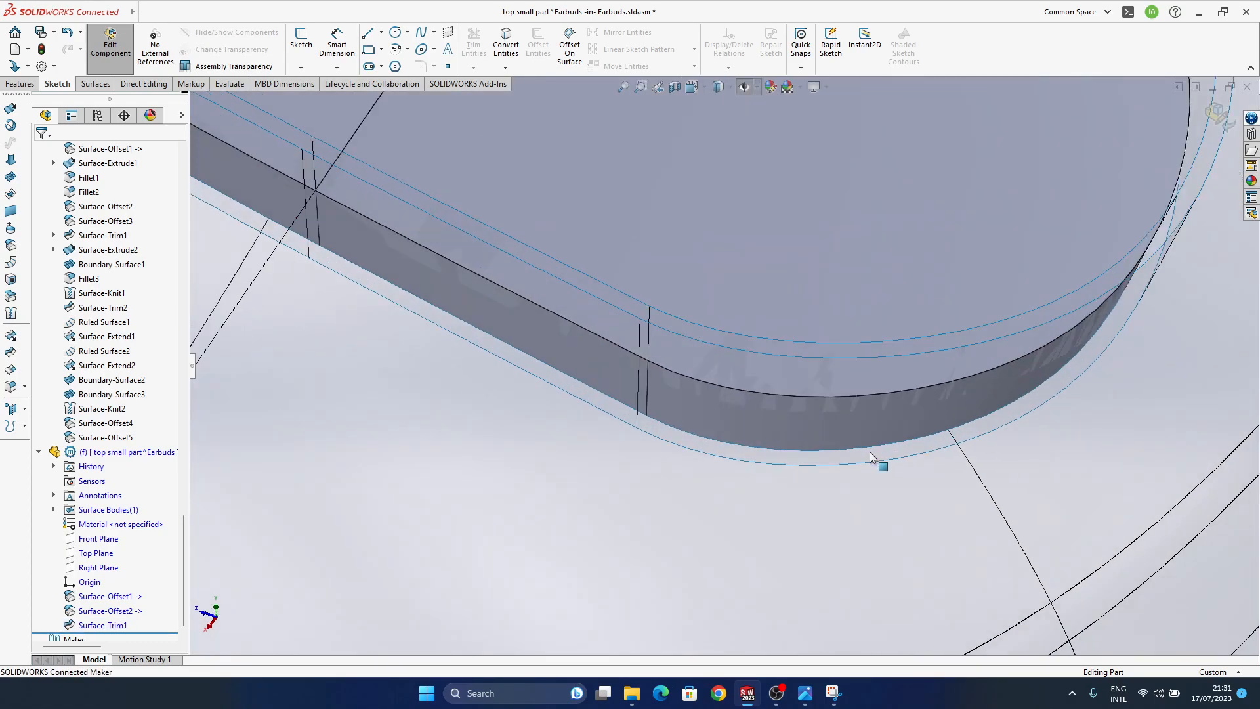
click(794, 396)
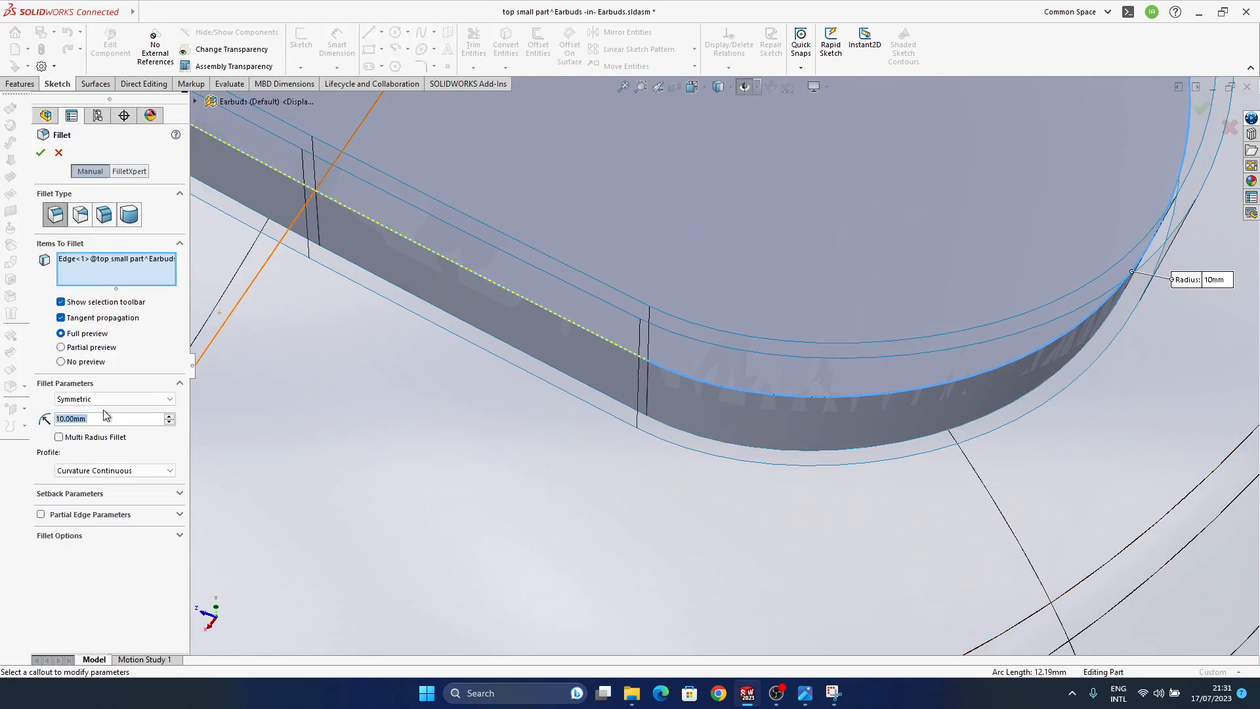
text(.1)
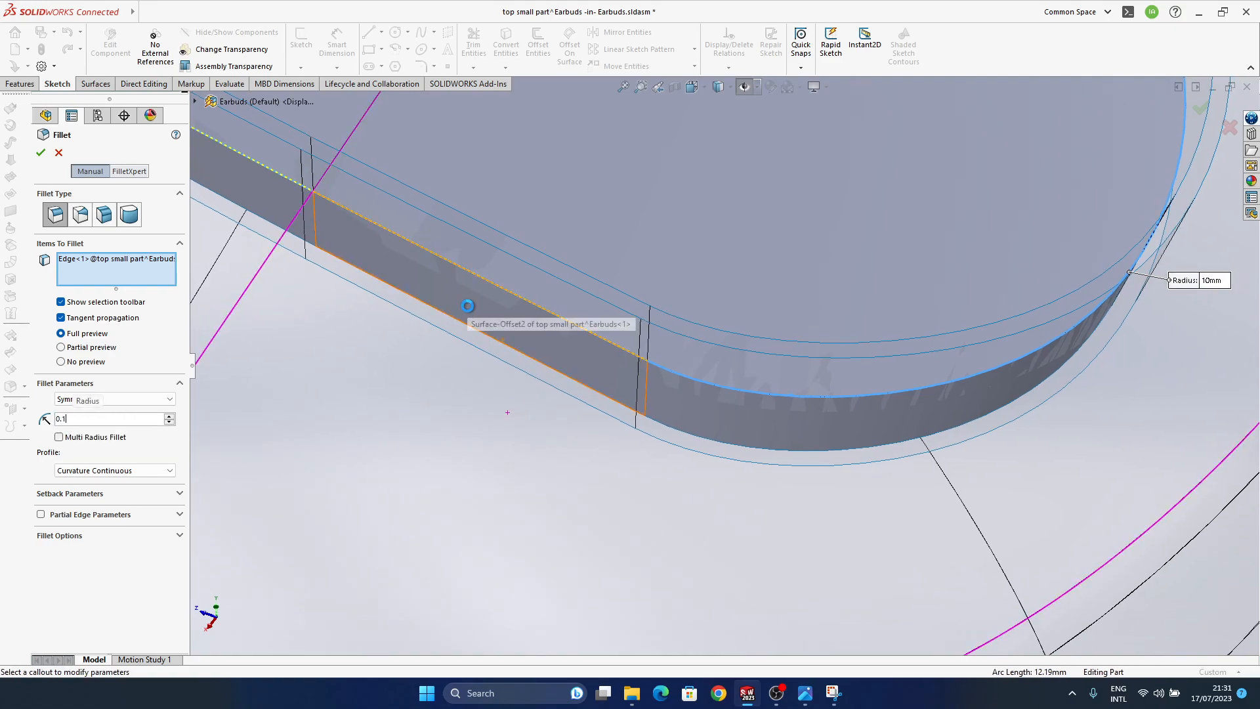
middle_drag(755, 389, 774, 463)
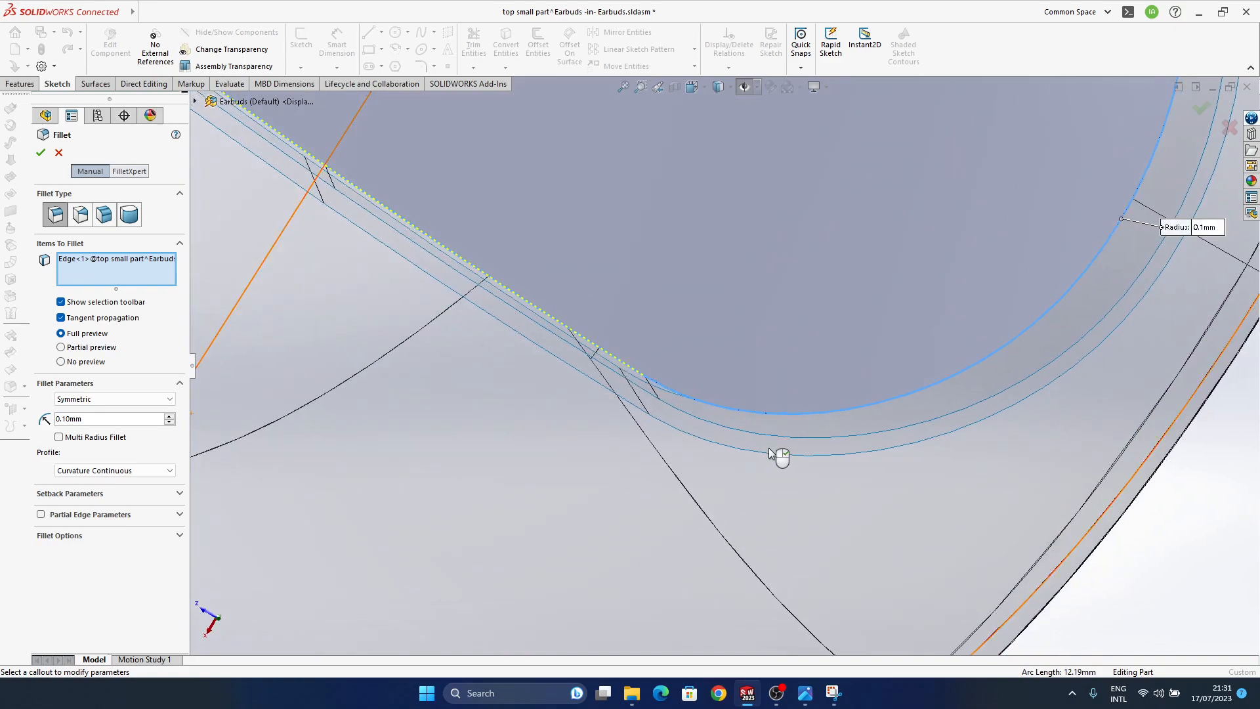
scroll(709, 401, up, 6)
middle_drag(698, 397, 732, 393)
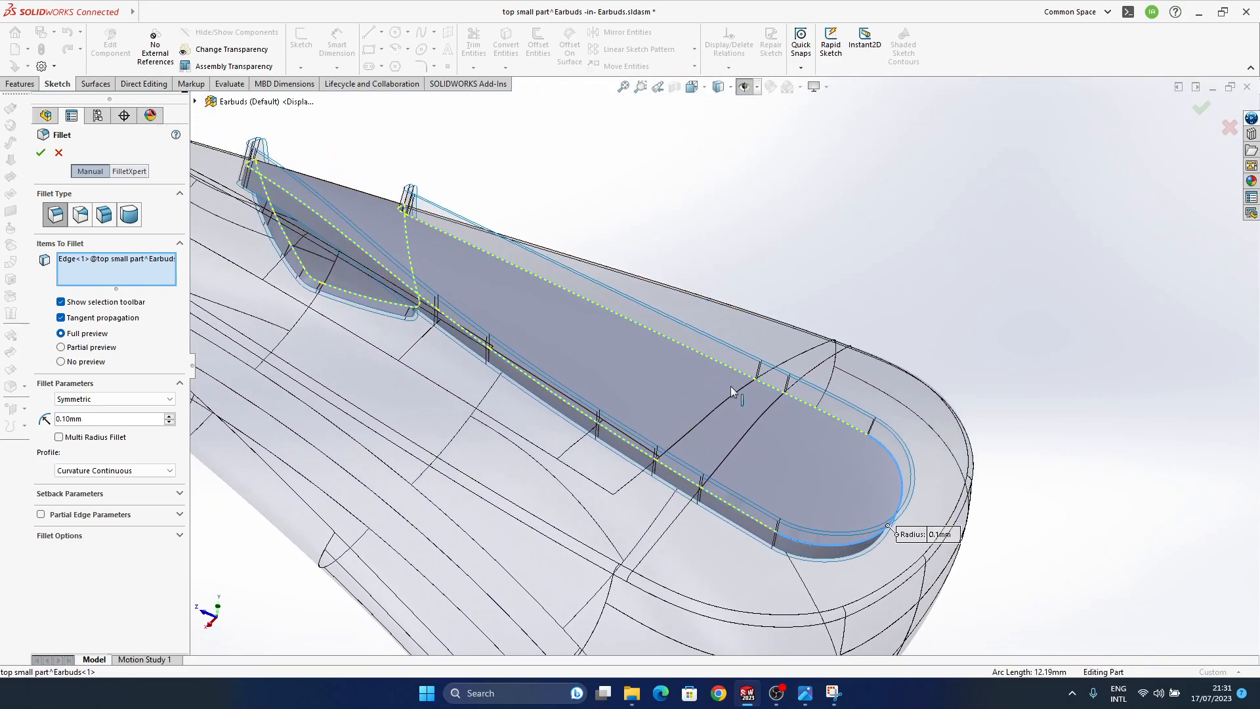
text(0)
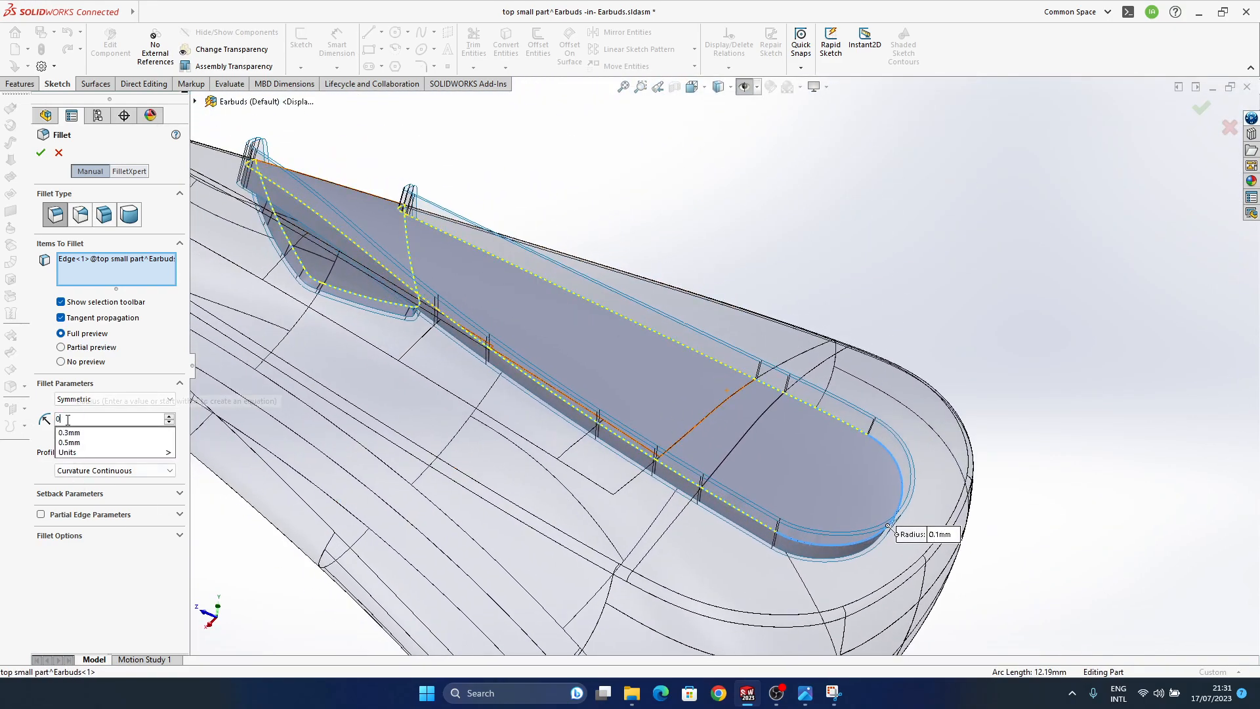
text(.05)
key(Return)
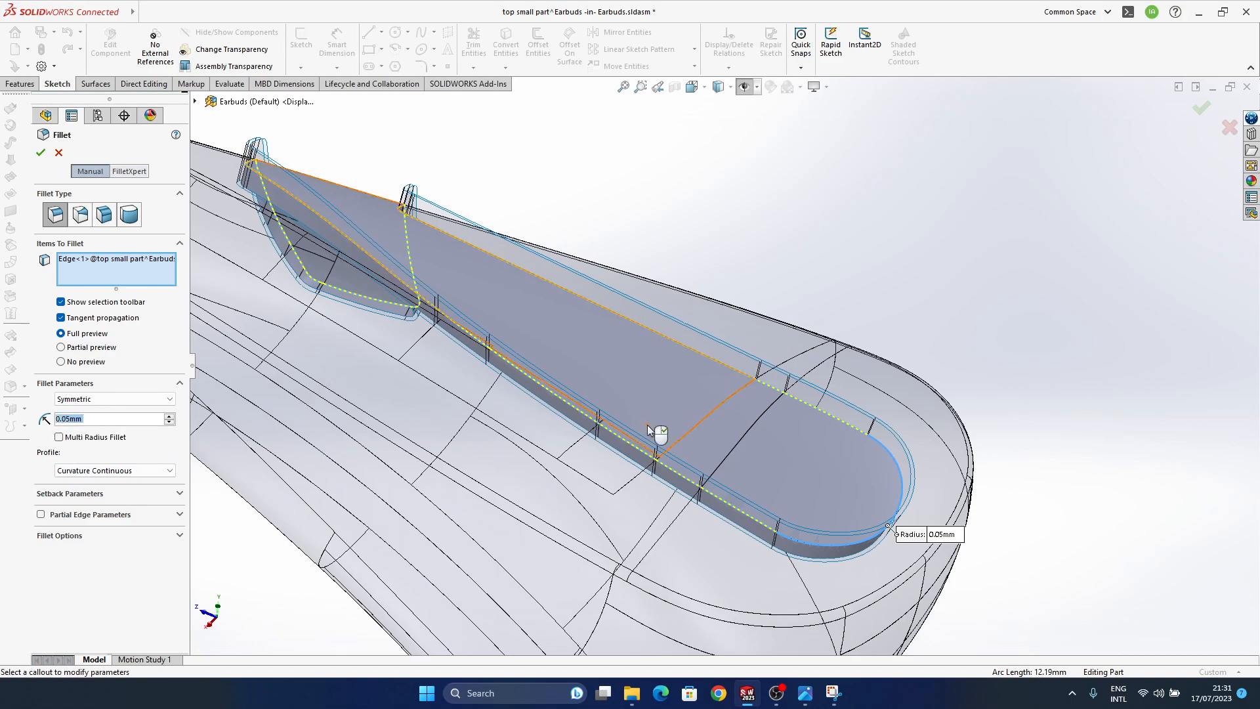
middle_drag(721, 512, 704, 447)
middle_drag(754, 478, 700, 422)
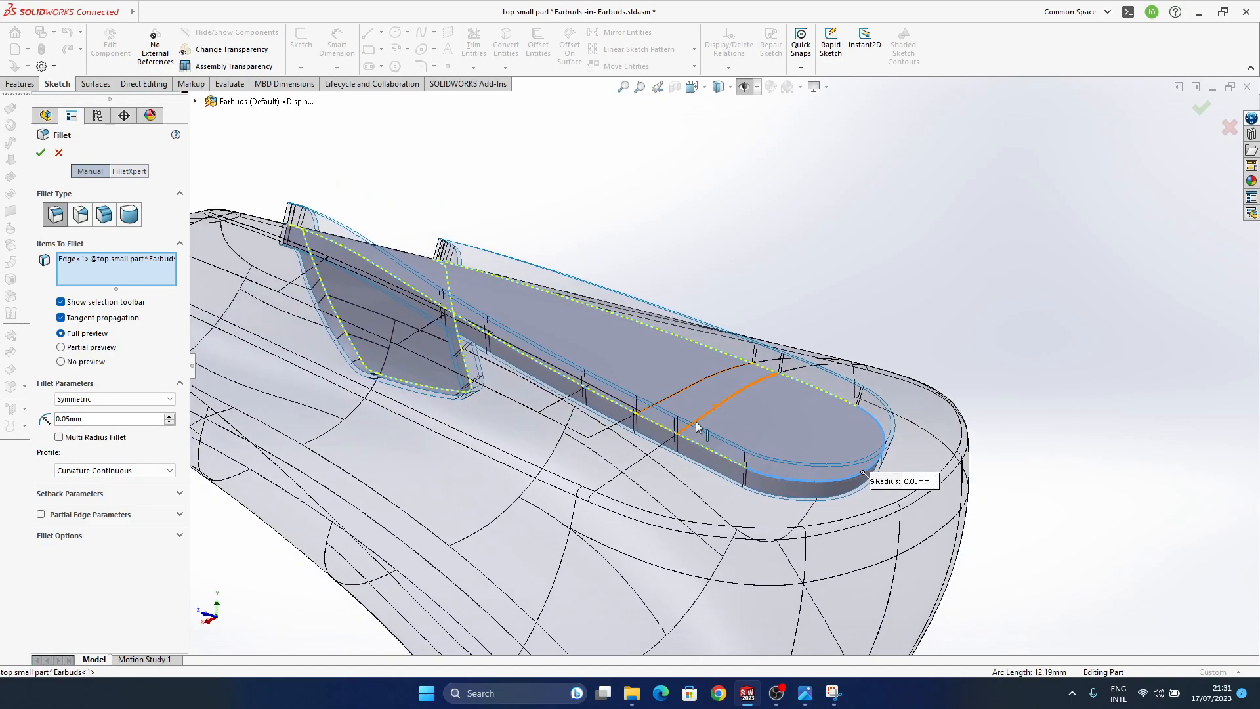
click(808, 491)
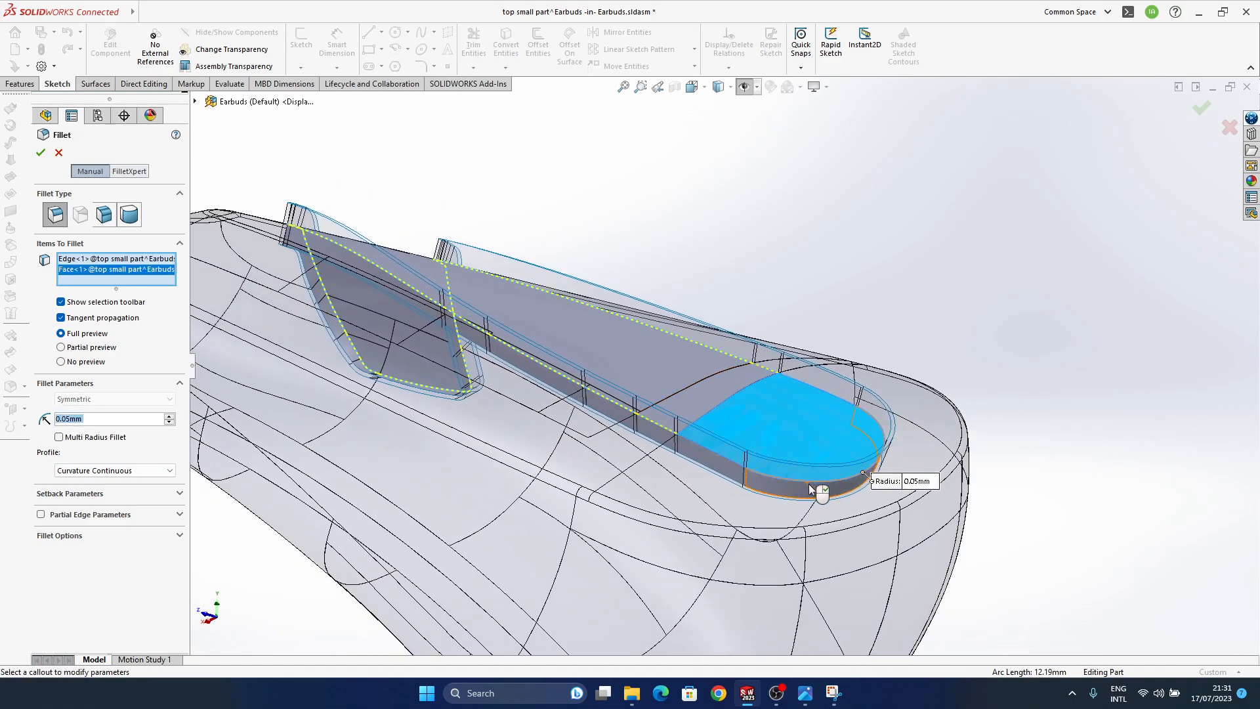
click(1230, 130)
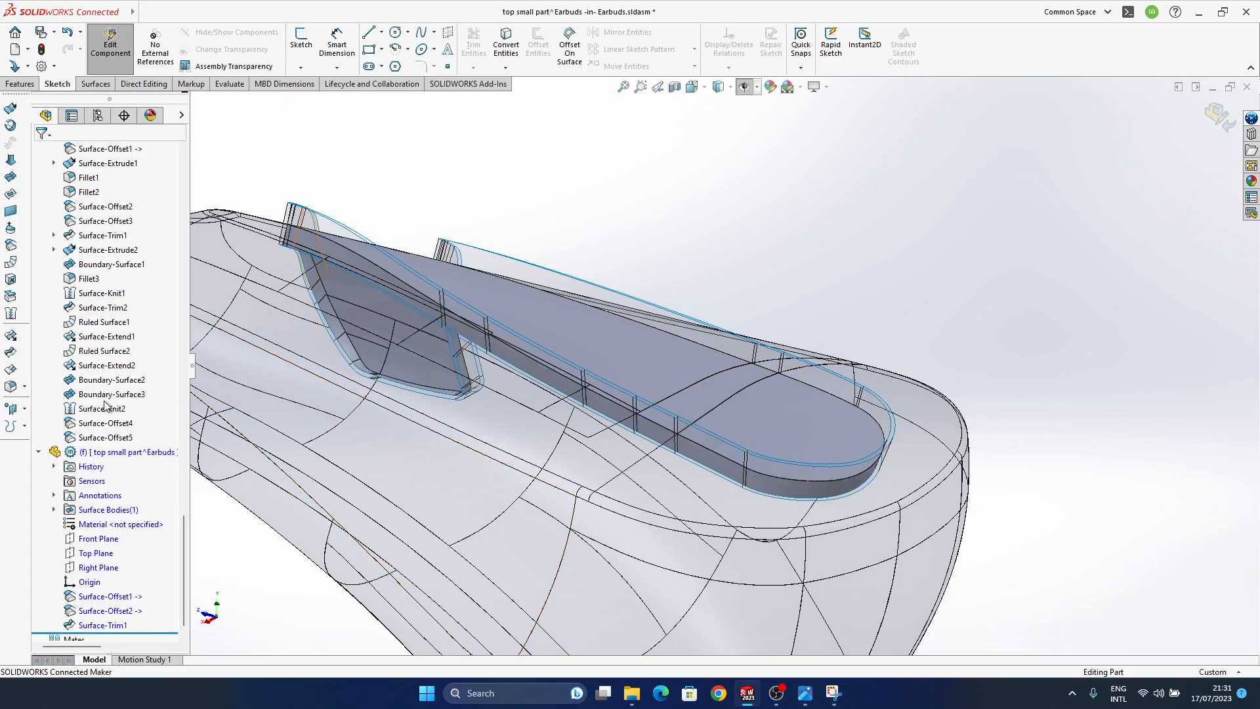
Start a new fillet on the rim edge at the rounded end and a long side rim edge, with a 0.2 mm radius.
key(Return)
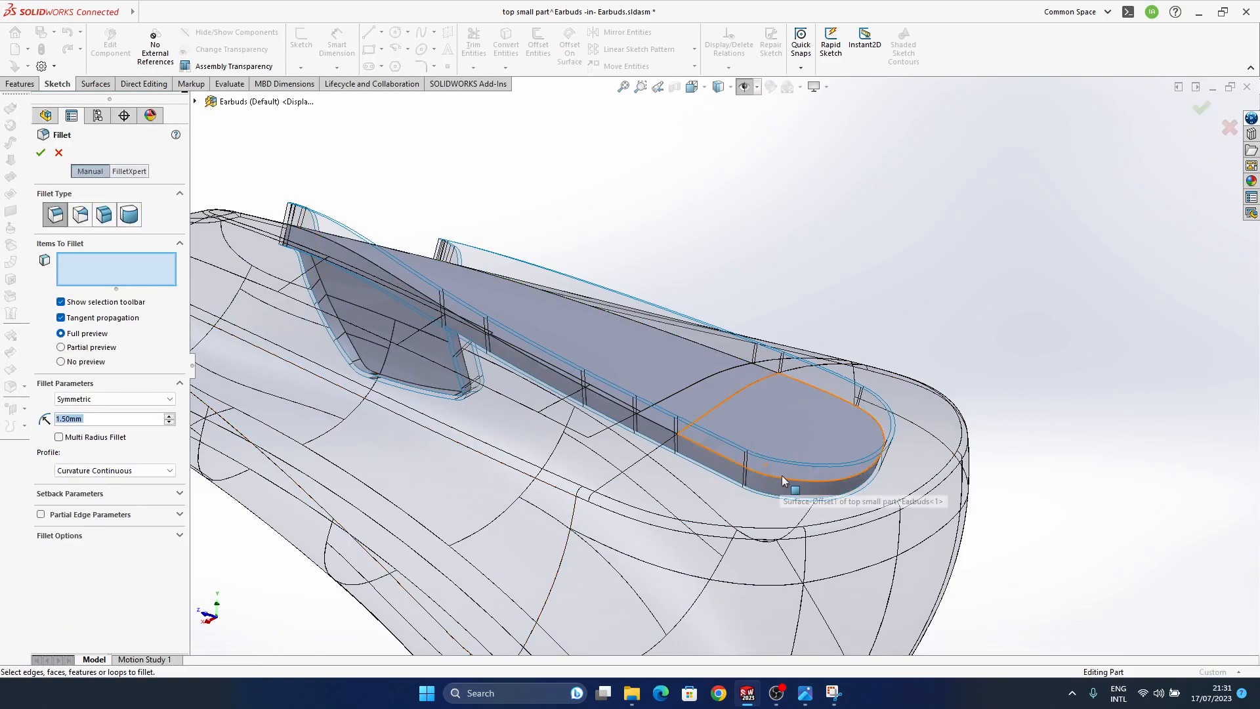
click(720, 478)
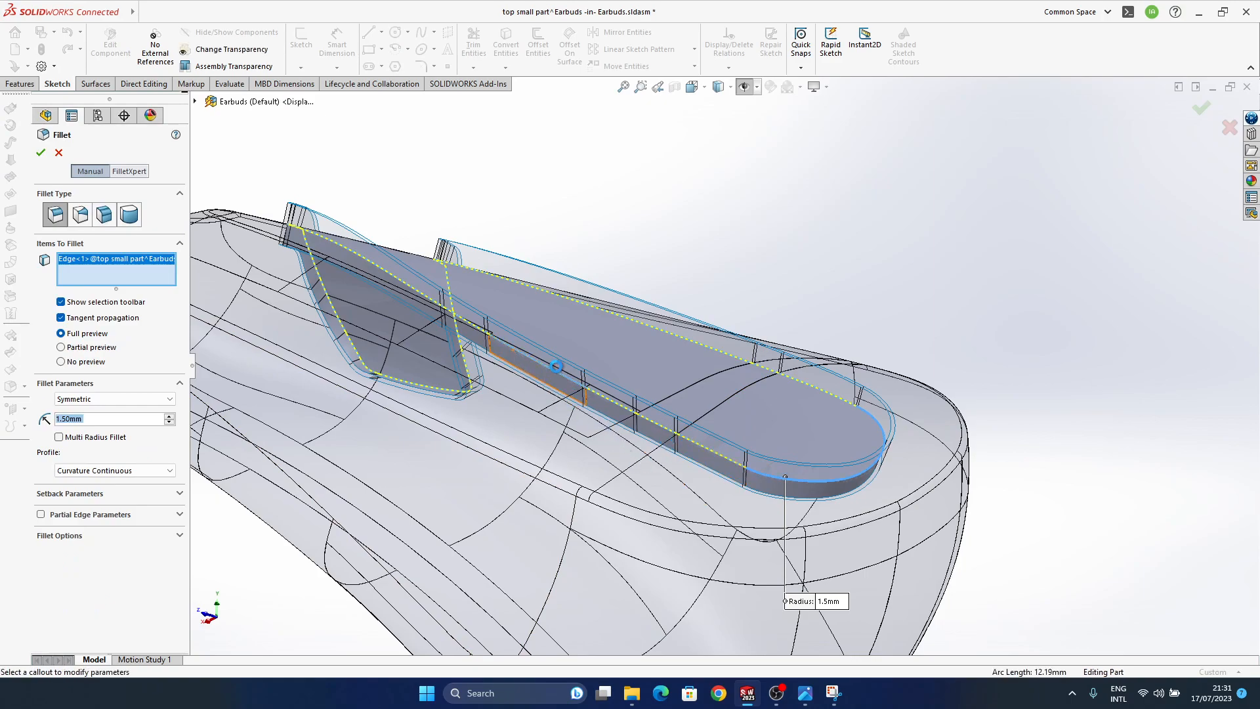
click(614, 411)
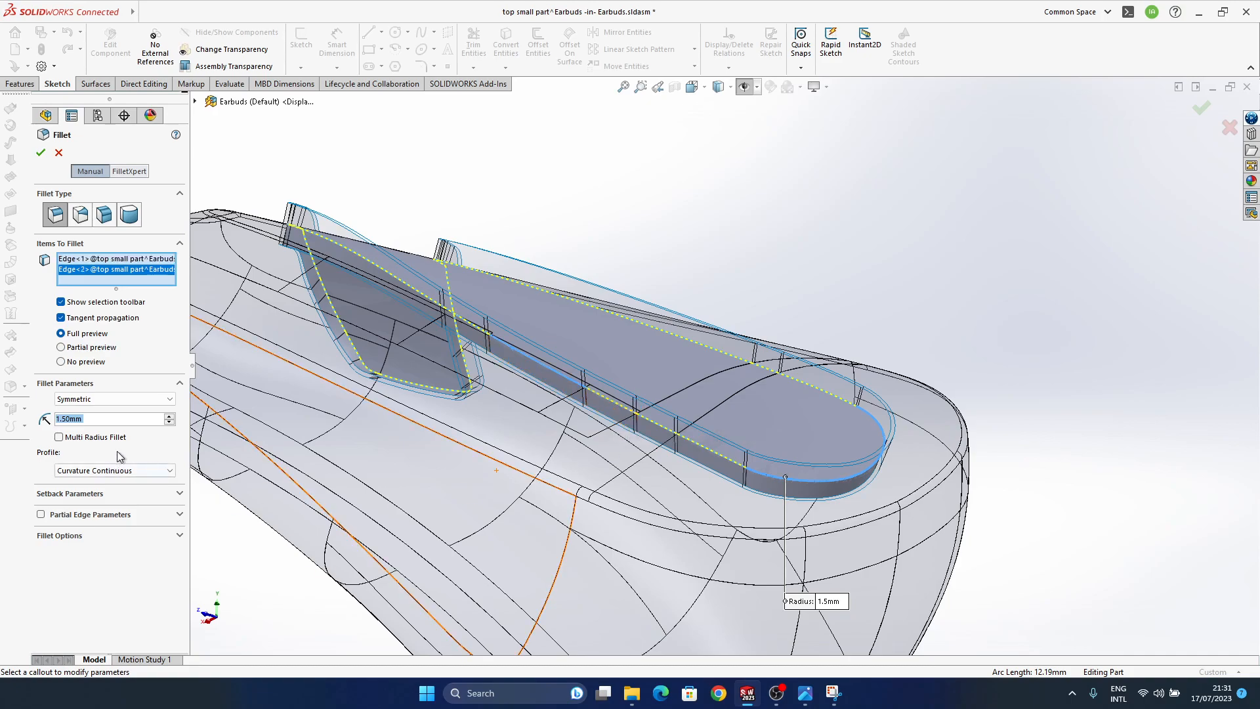
text(0.5)
key(Return)
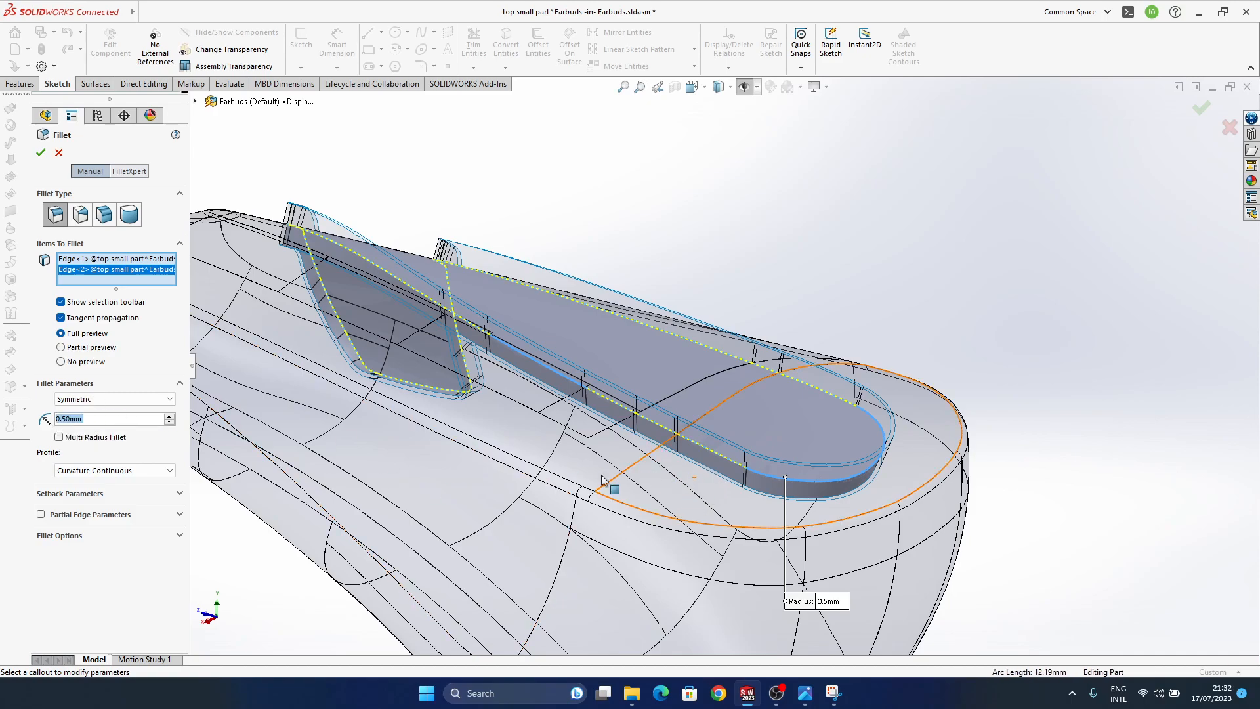
text(0.2)
key(Return)
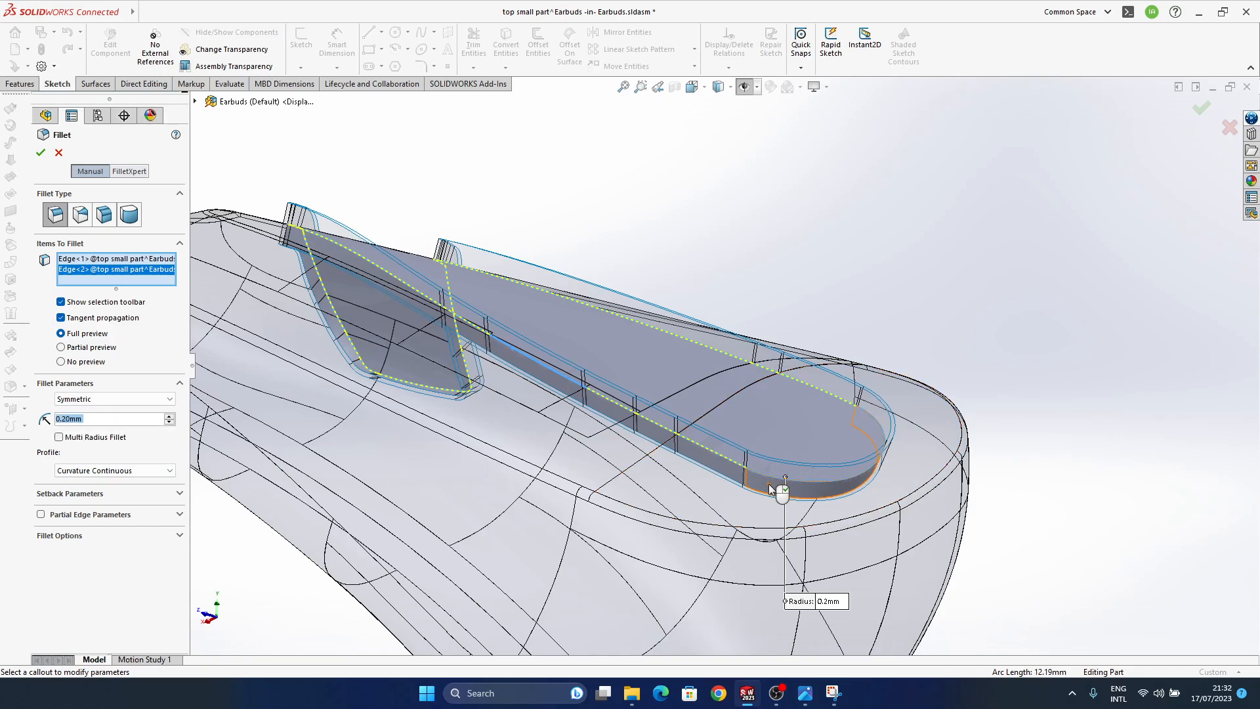
Add the opposite straight rim edge near the rounded end and the rim edge inside the notch to the fillet.
middle_drag(776, 493, 779, 463)
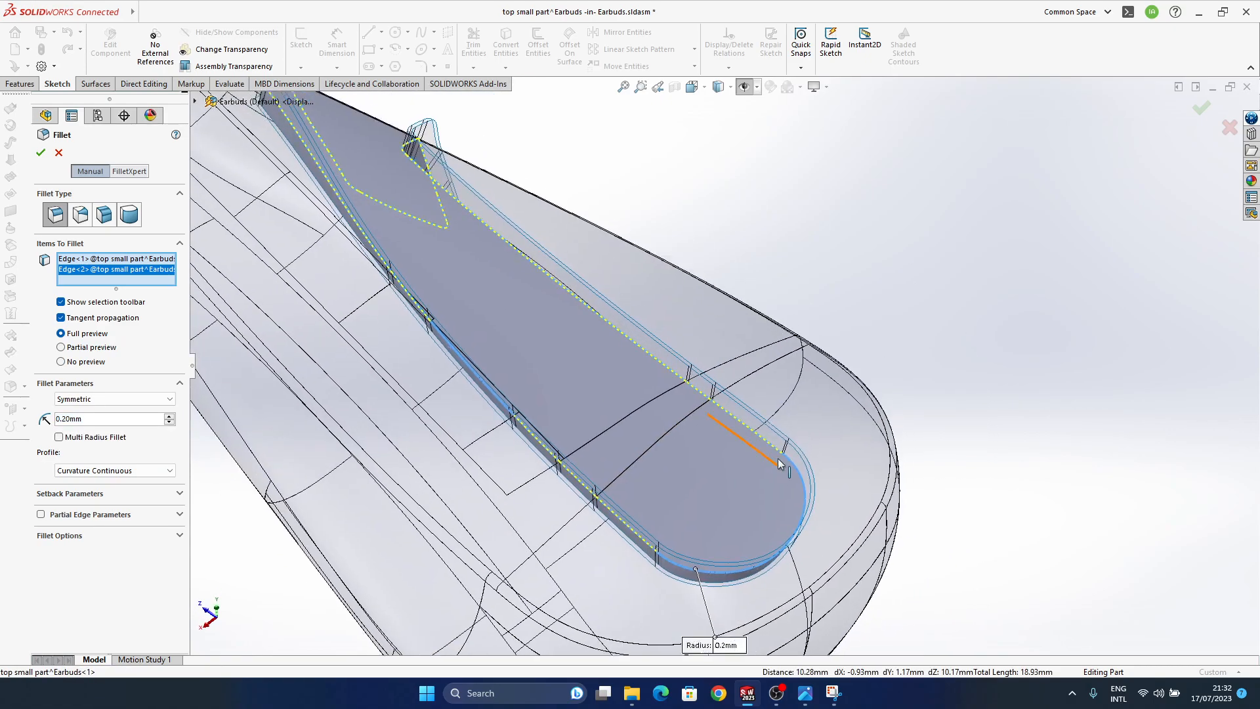
click(746, 426)
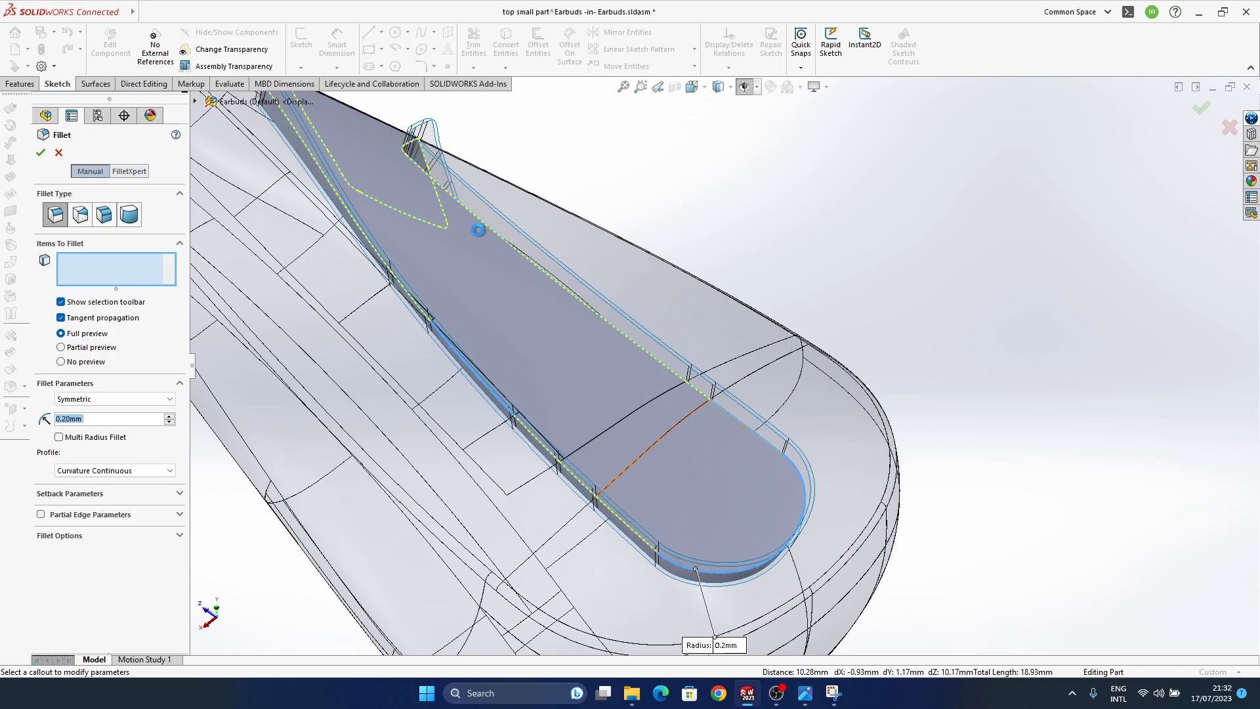
middle_drag(480, 232, 591, 372)
scroll(591, 371, down, 3)
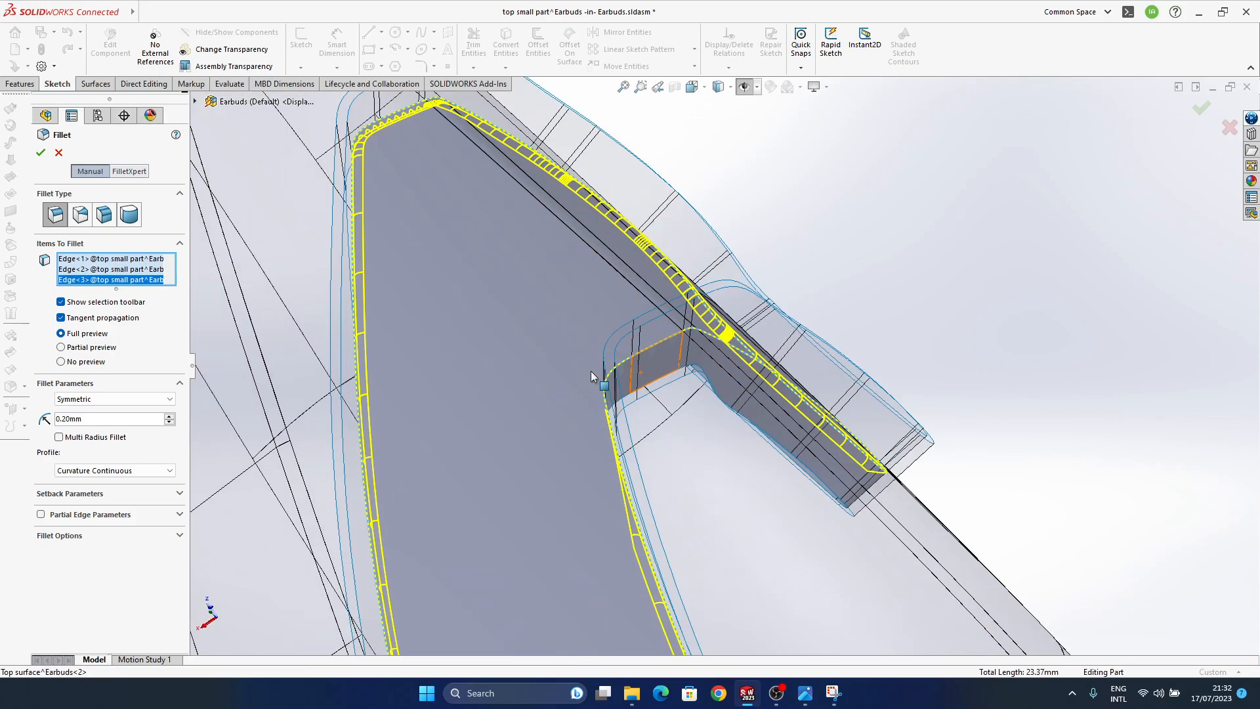
click(666, 343)
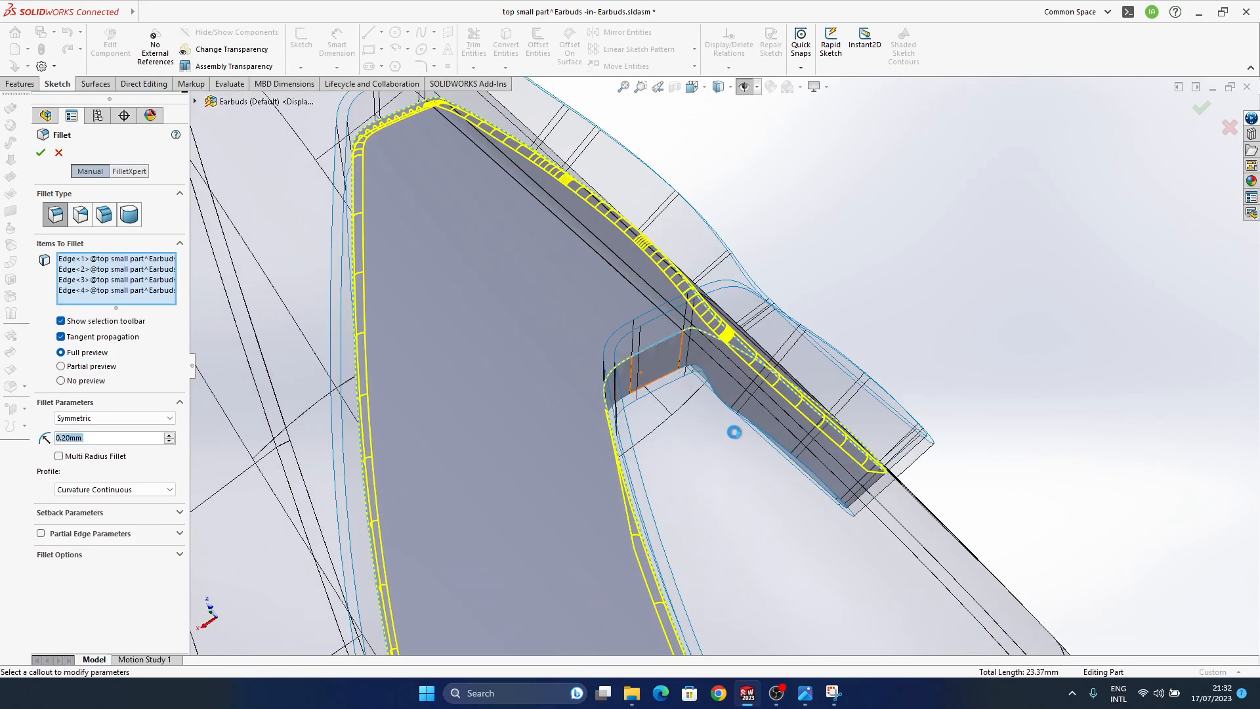
Add the straight side rim edge adjoining the rounded end to the fillet and try to create it.
middle_drag(704, 375, 935, 340)
scroll(604, 436, up, 3)
middle_drag(710, 527, 542, 402)
scroll(541, 397, down, 3)
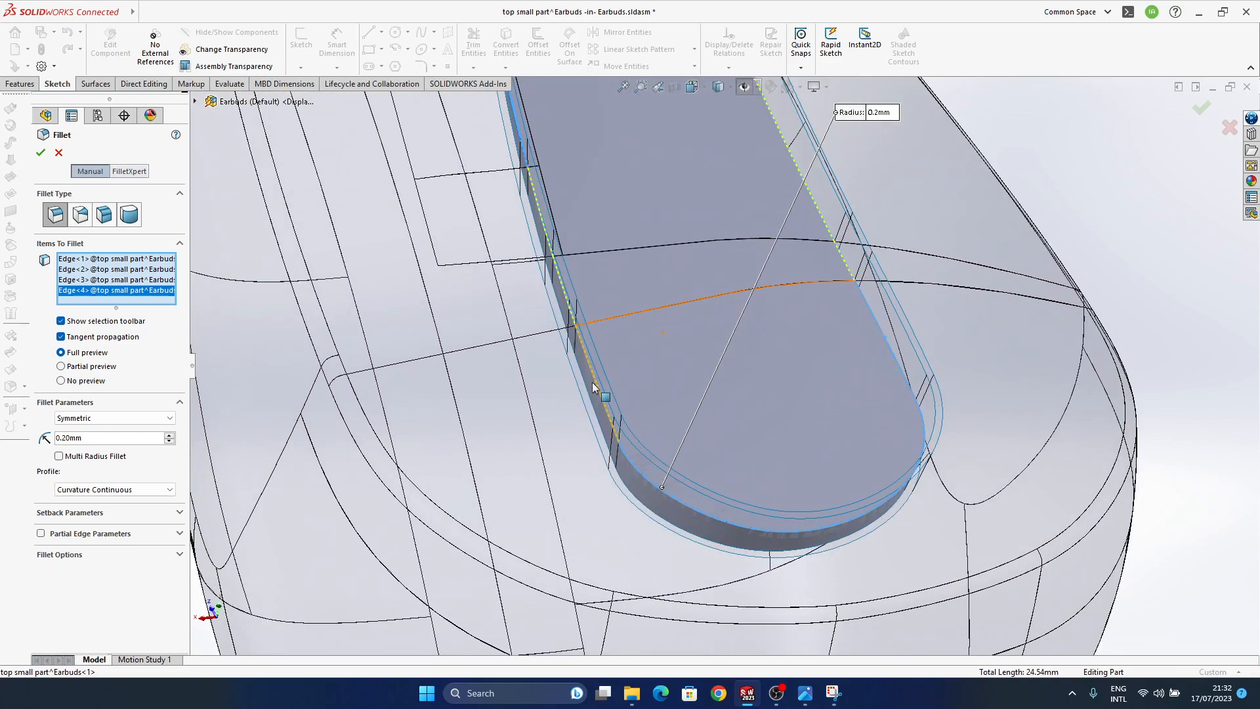
click(592, 376)
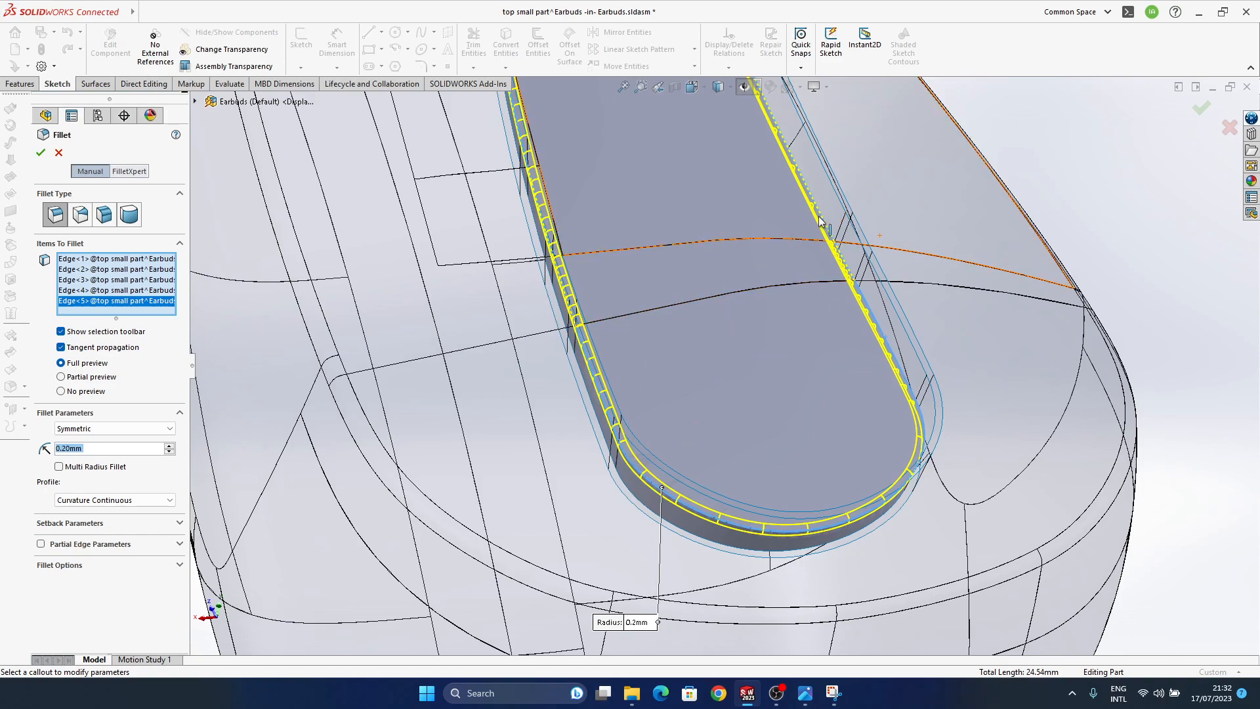
click(1202, 110)
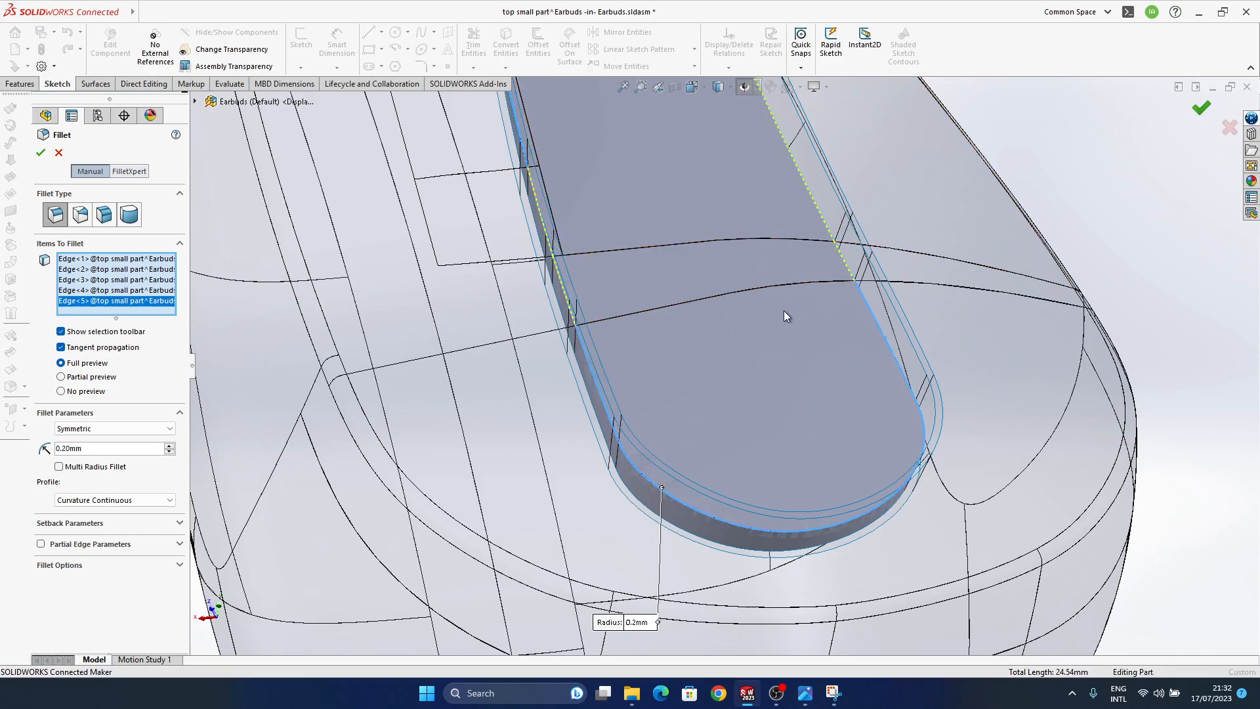
Add the long rim edge and the short connecting rim edge on the opposite side to the fillet.
click(827, 229)
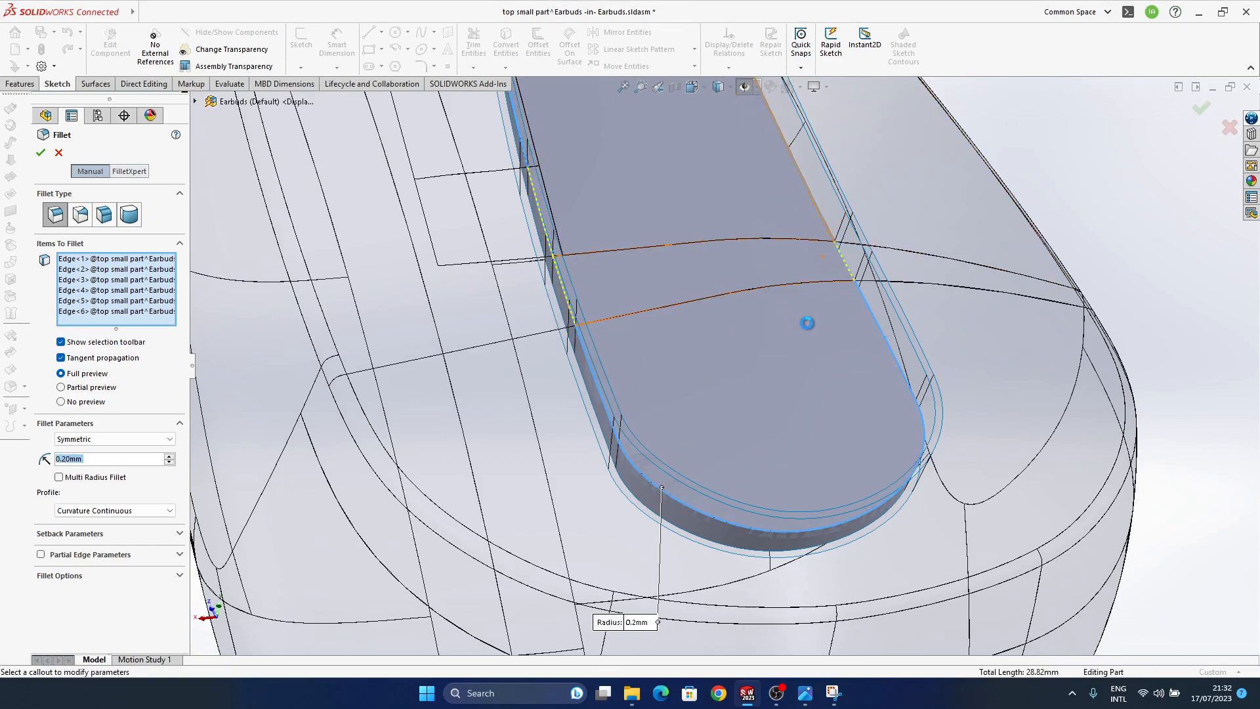
click(844, 261)
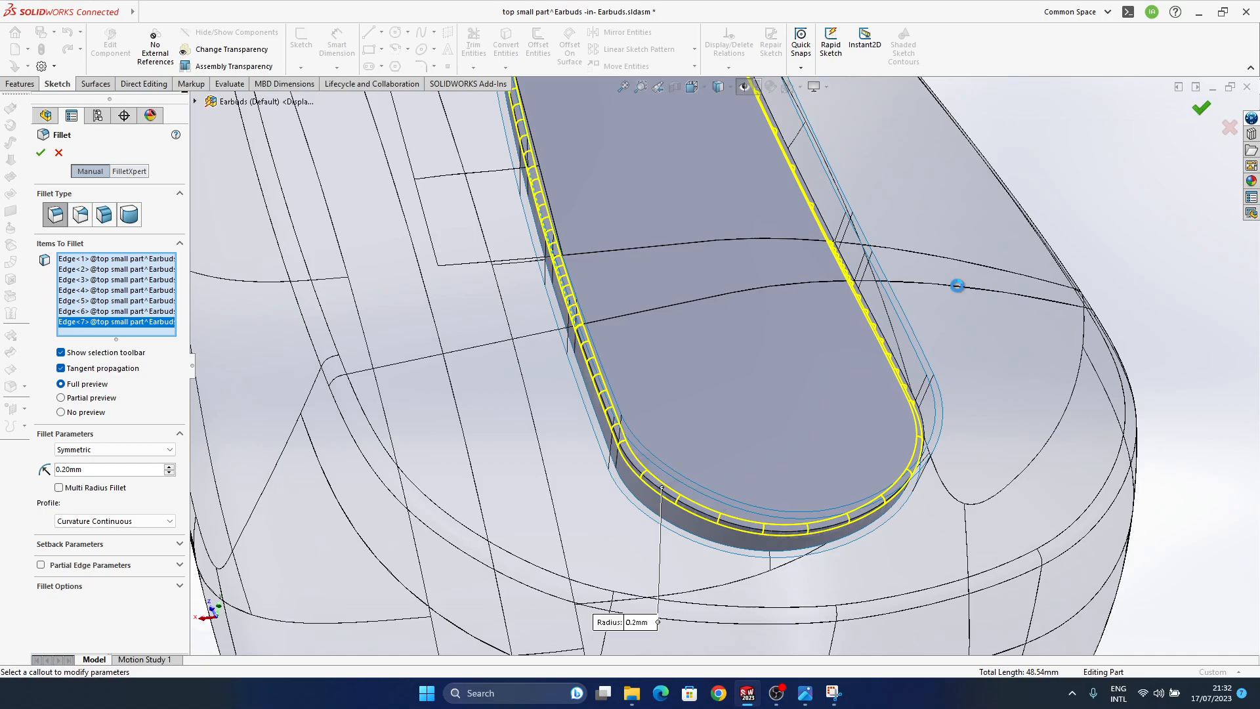
scroll(868, 395, down, 5)
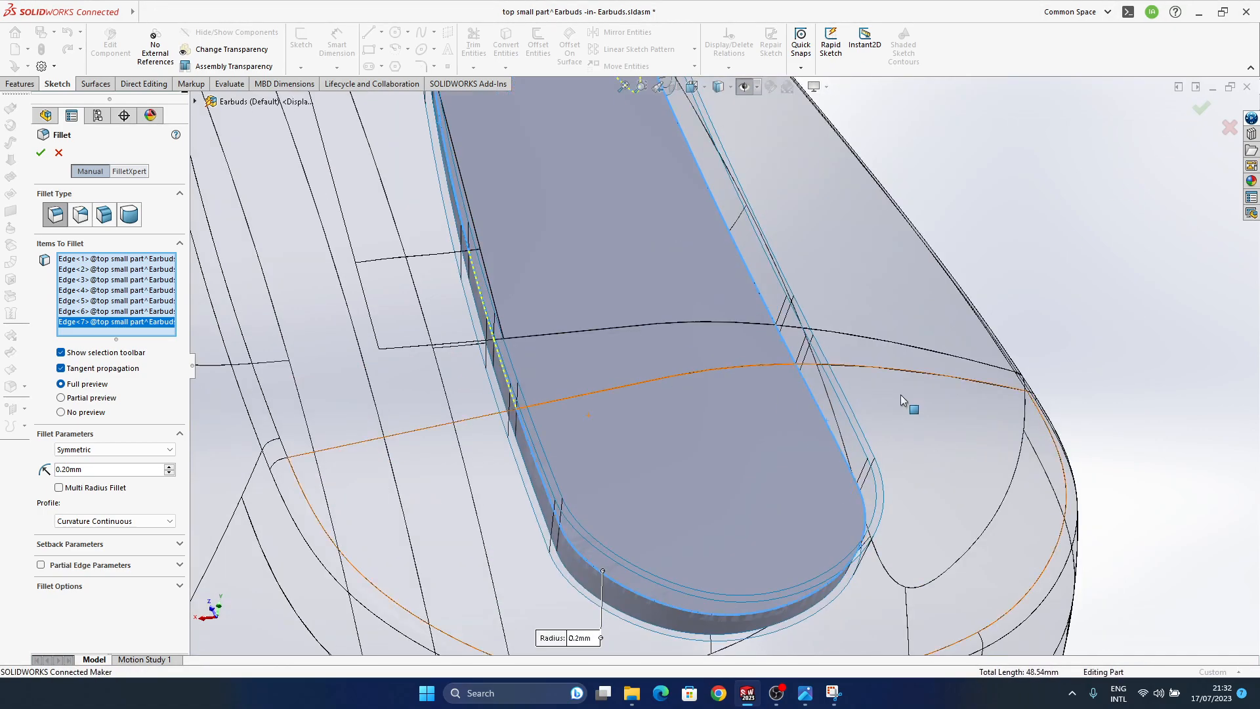
scroll(789, 313, up, 5)
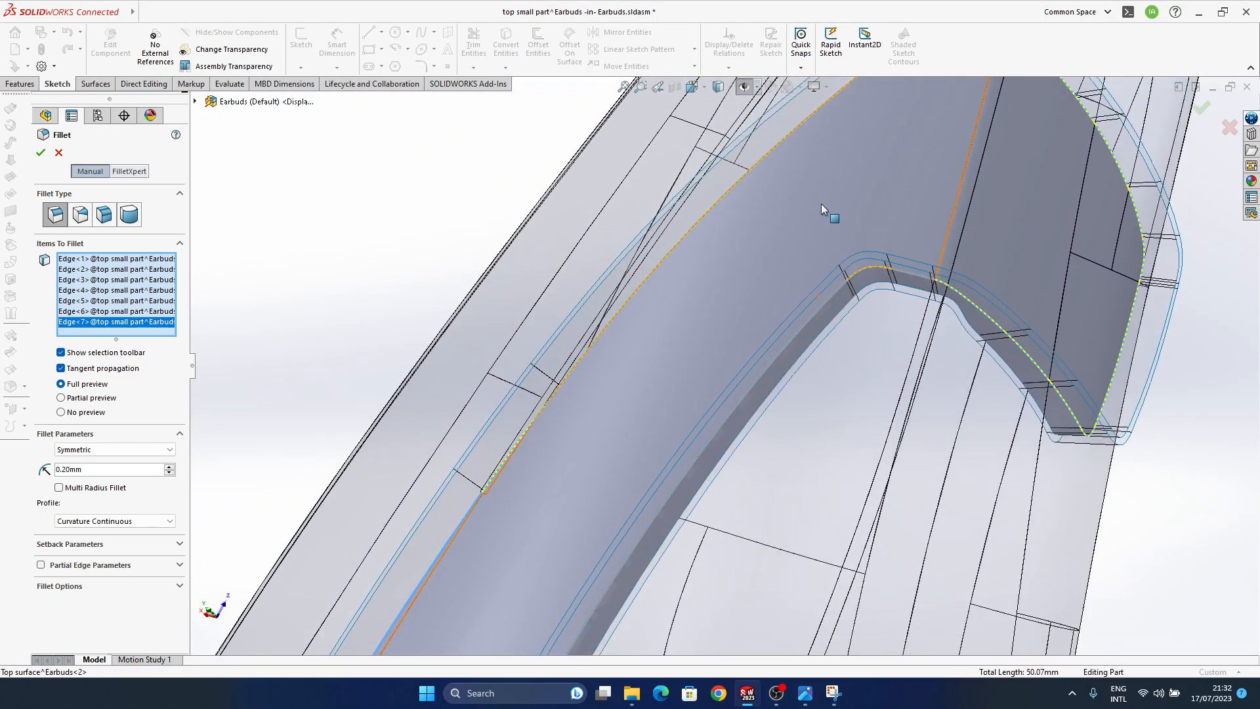
Add the side leg's inner and outer rim edges to the fillet, removing the wrongly picked face from the selection.
click(897, 434)
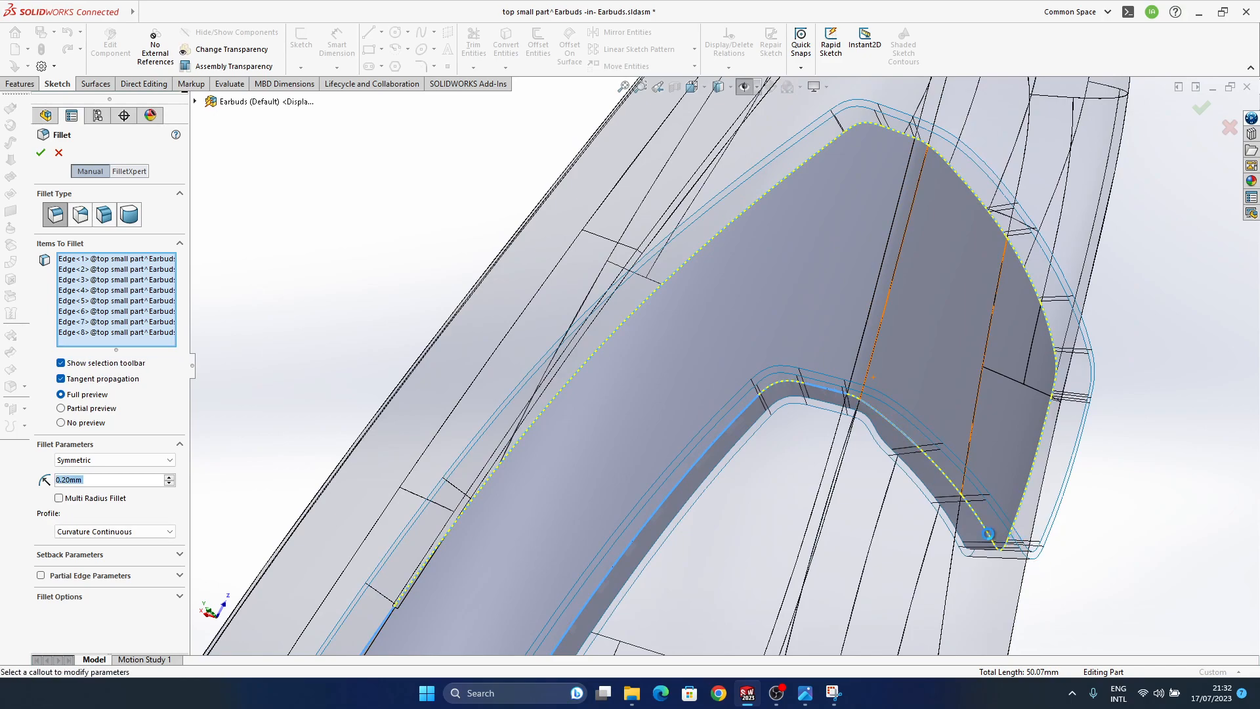
click(1041, 456)
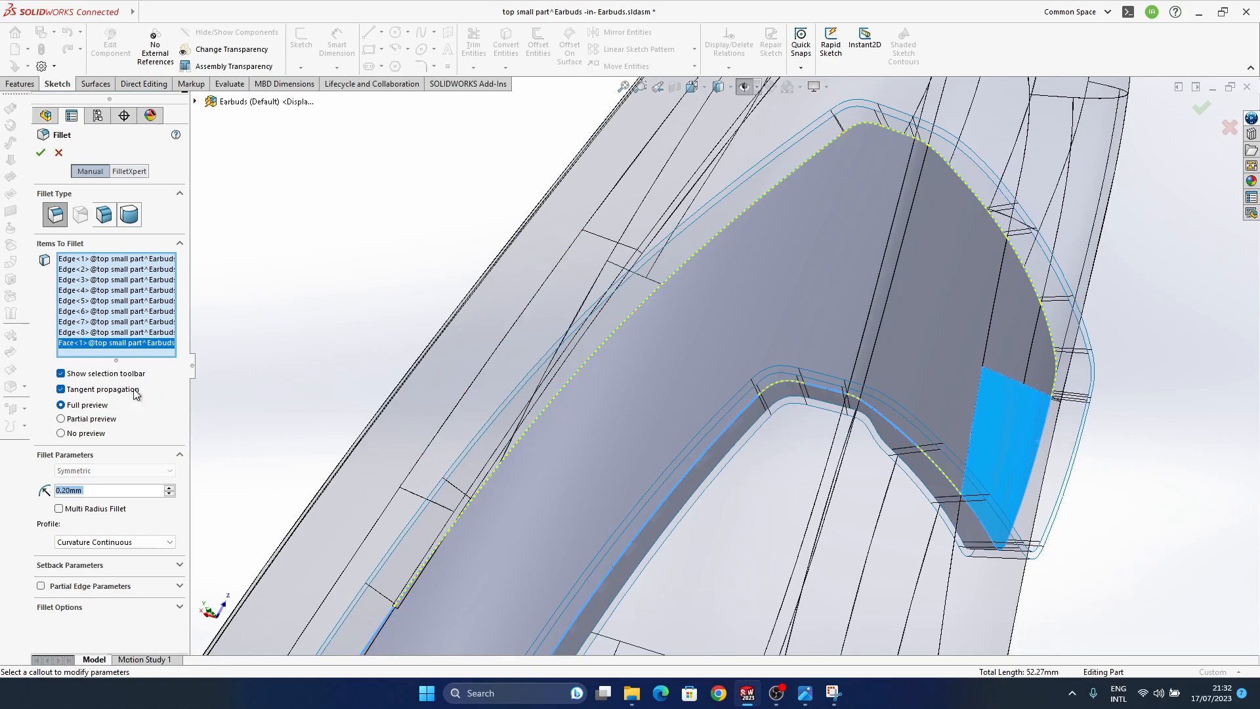
right_click(127, 347)
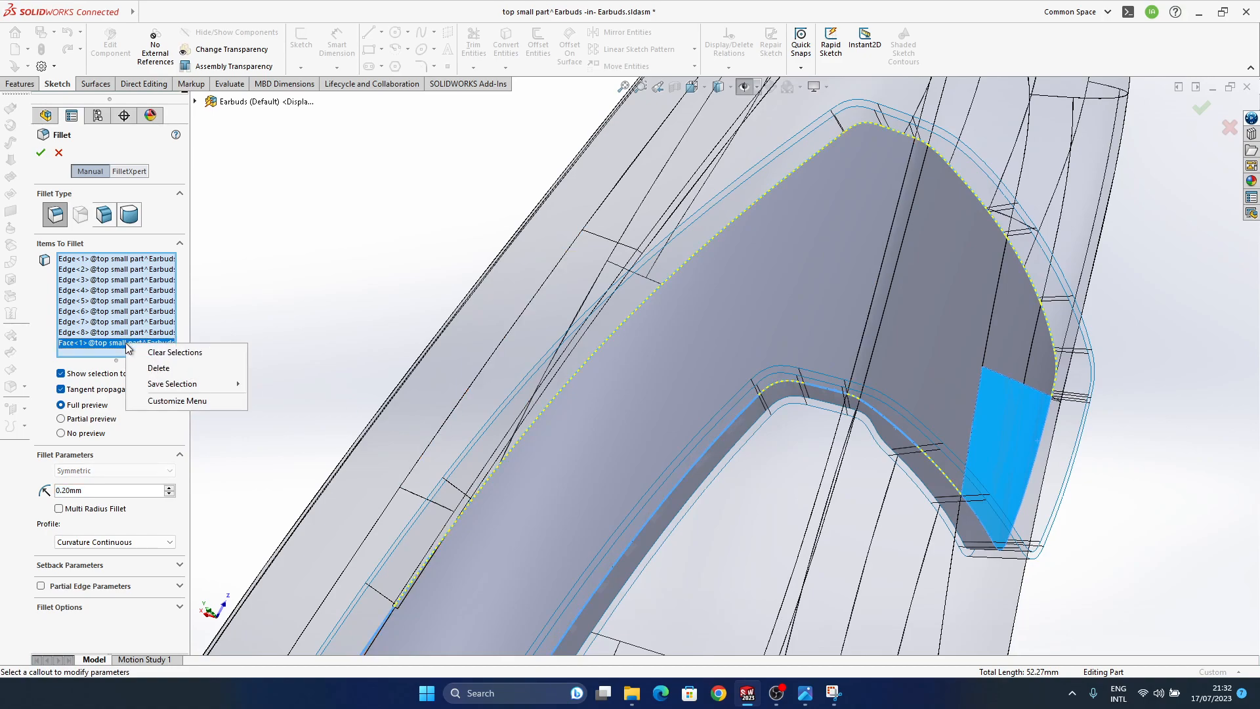
click(155, 363)
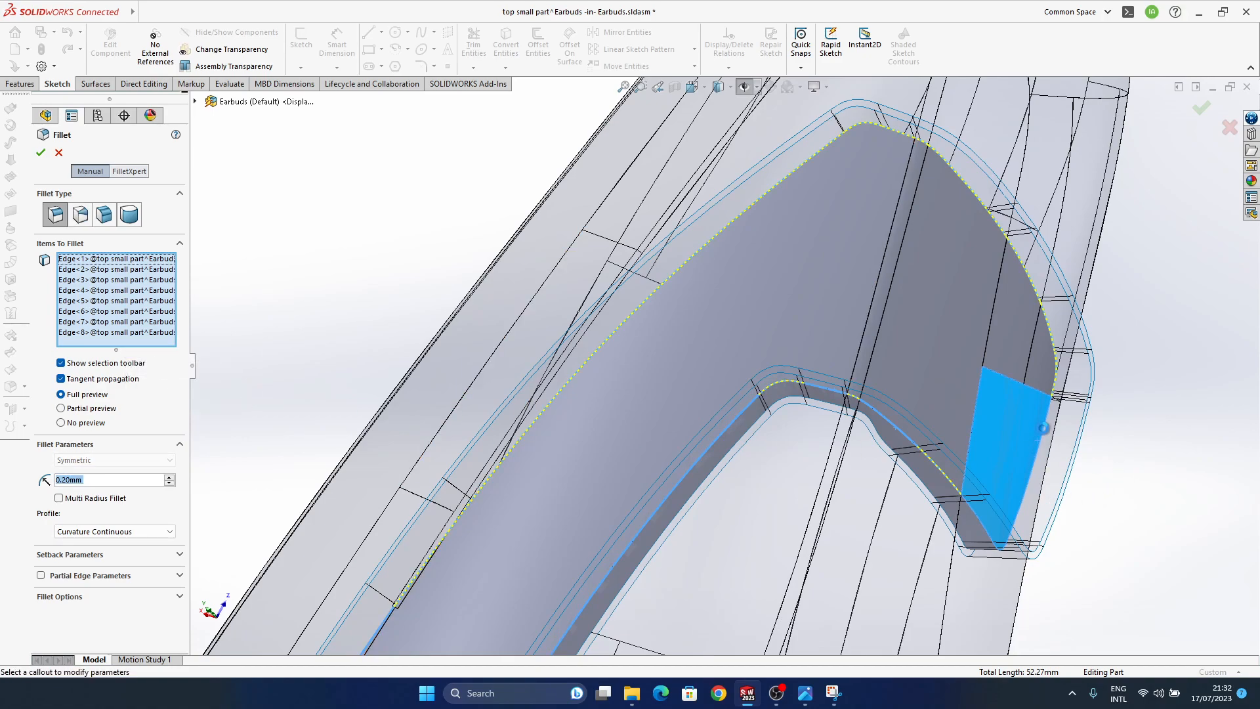
click(1043, 443)
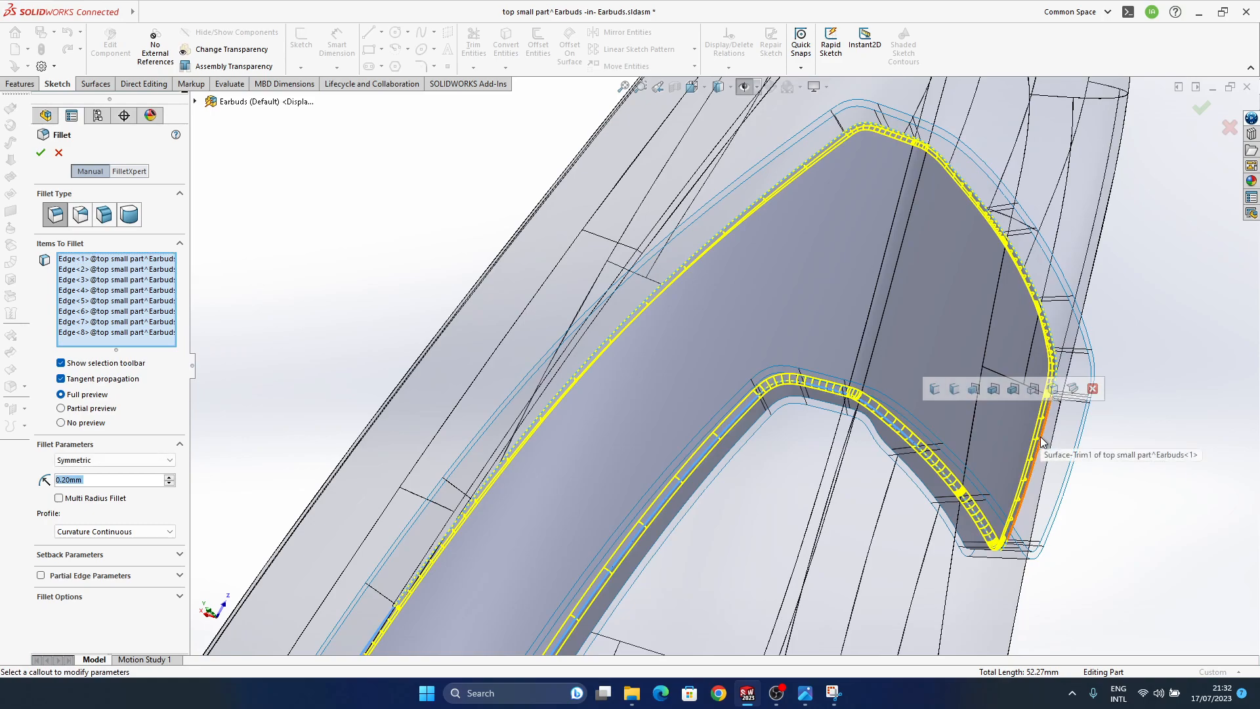
click(1042, 443)
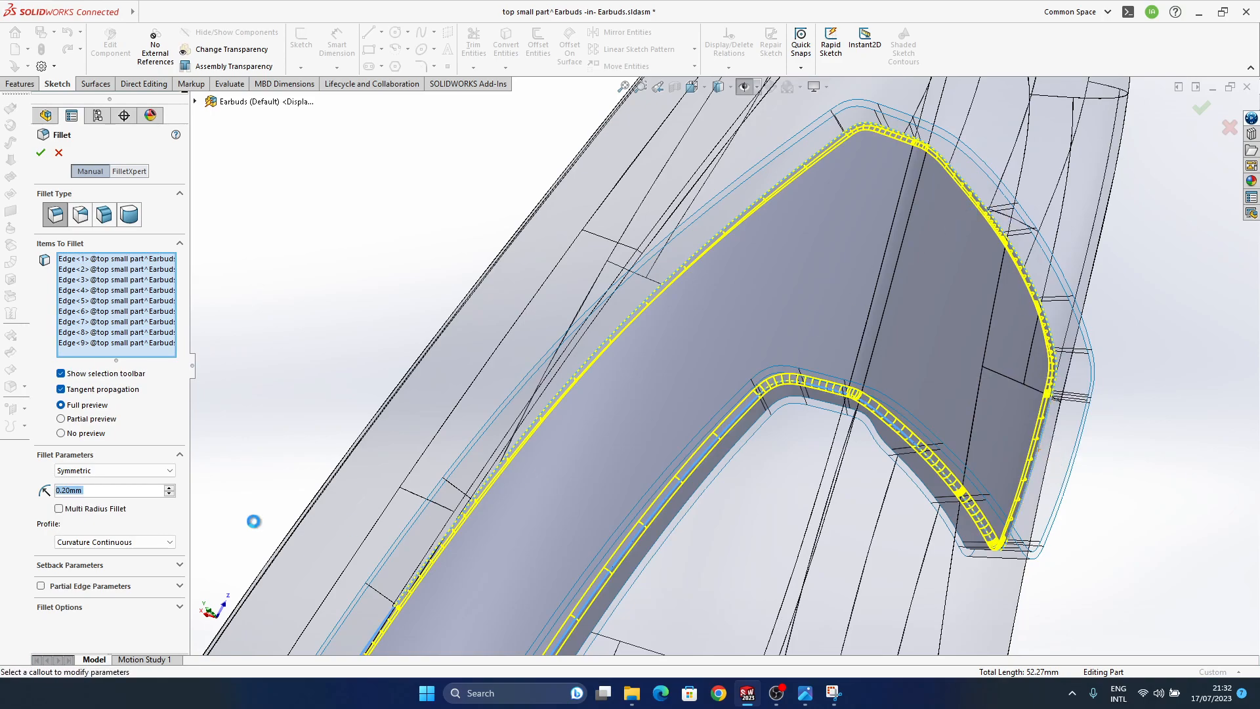
Set the fillet radius to 0.1 mm with a circular profile and try to create the fillet.
text(0.1)
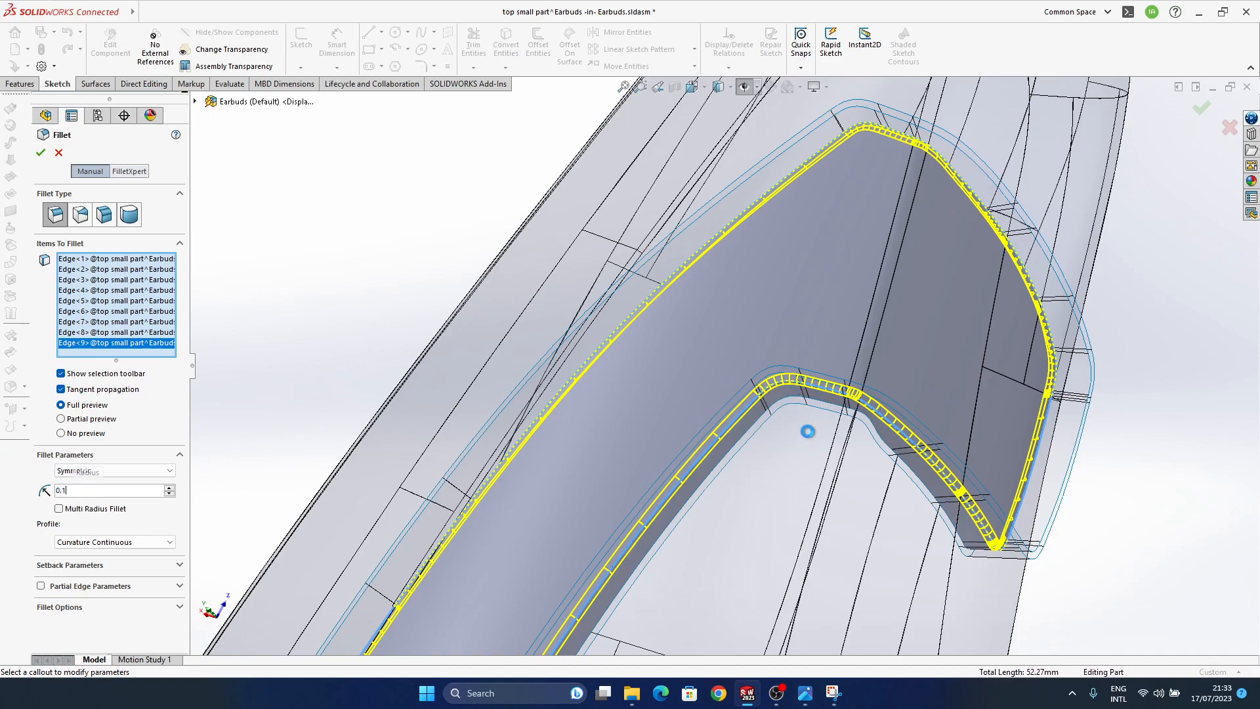
click(116, 542)
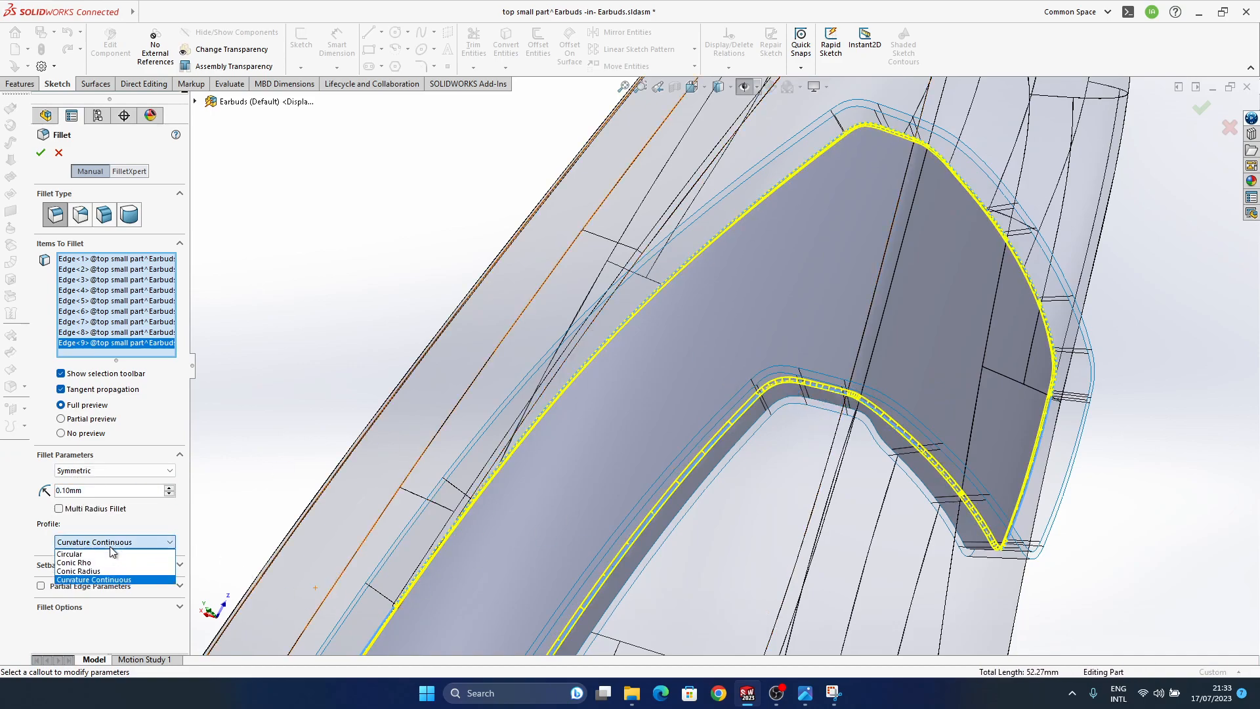
click(105, 554)
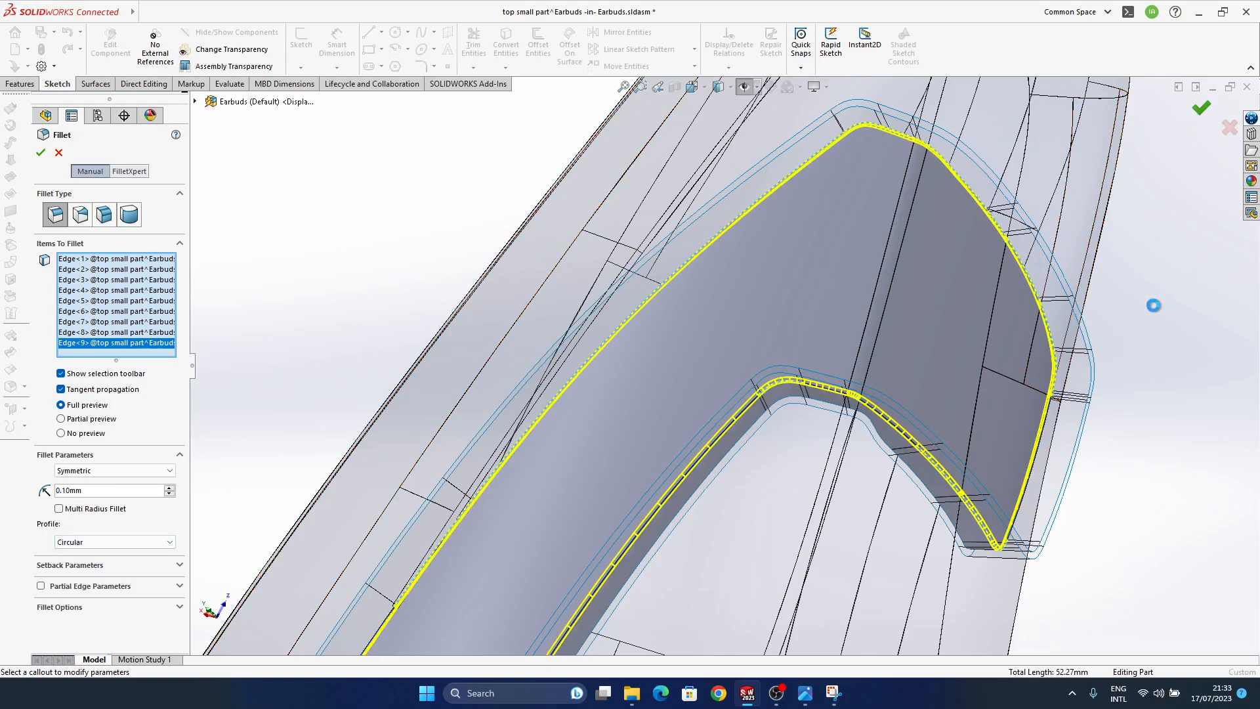
click(1201, 110)
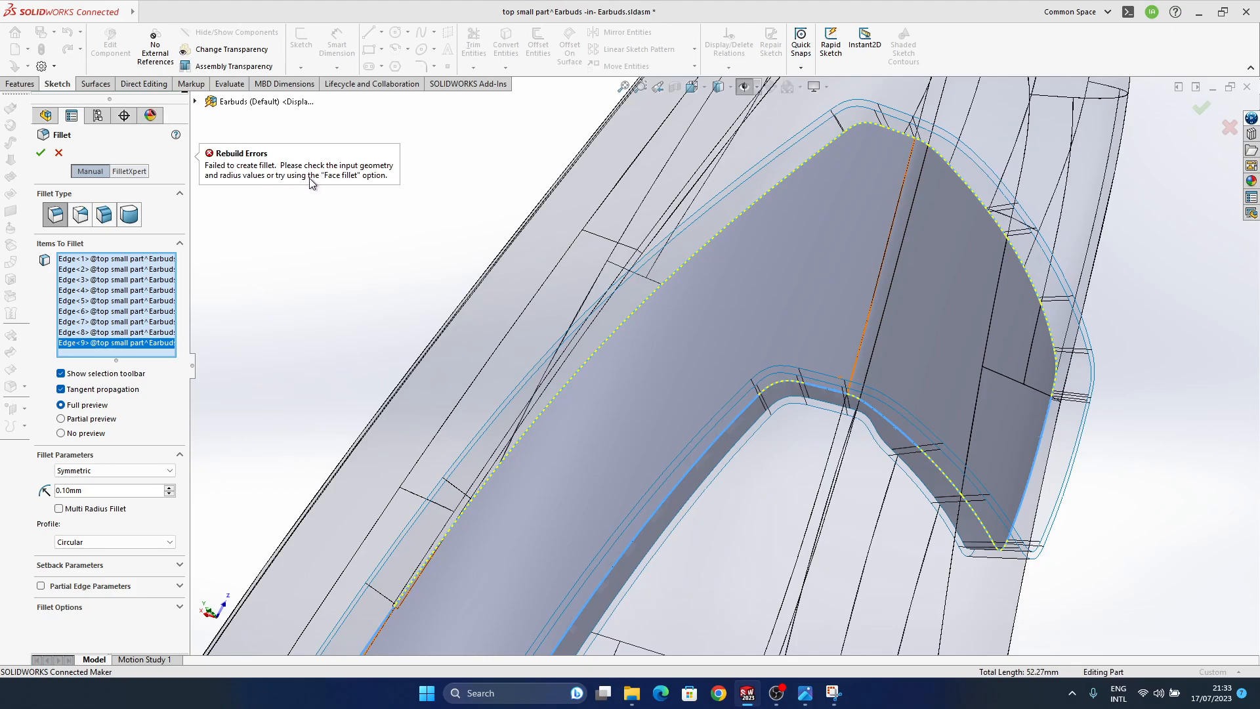
Add the remaining outer rim edges along the long side and around the tip to the 0.1 mm fillet and try to create it.
middle_drag(718, 420, 666, 601)
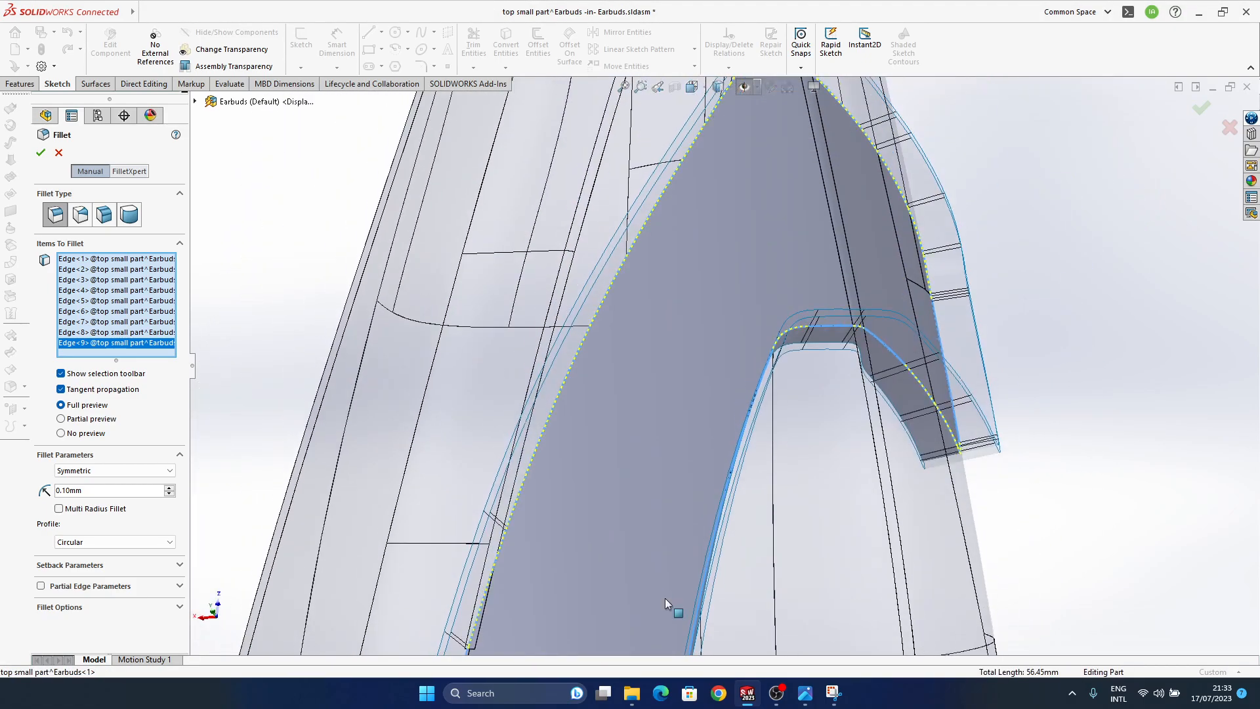
click(636, 239)
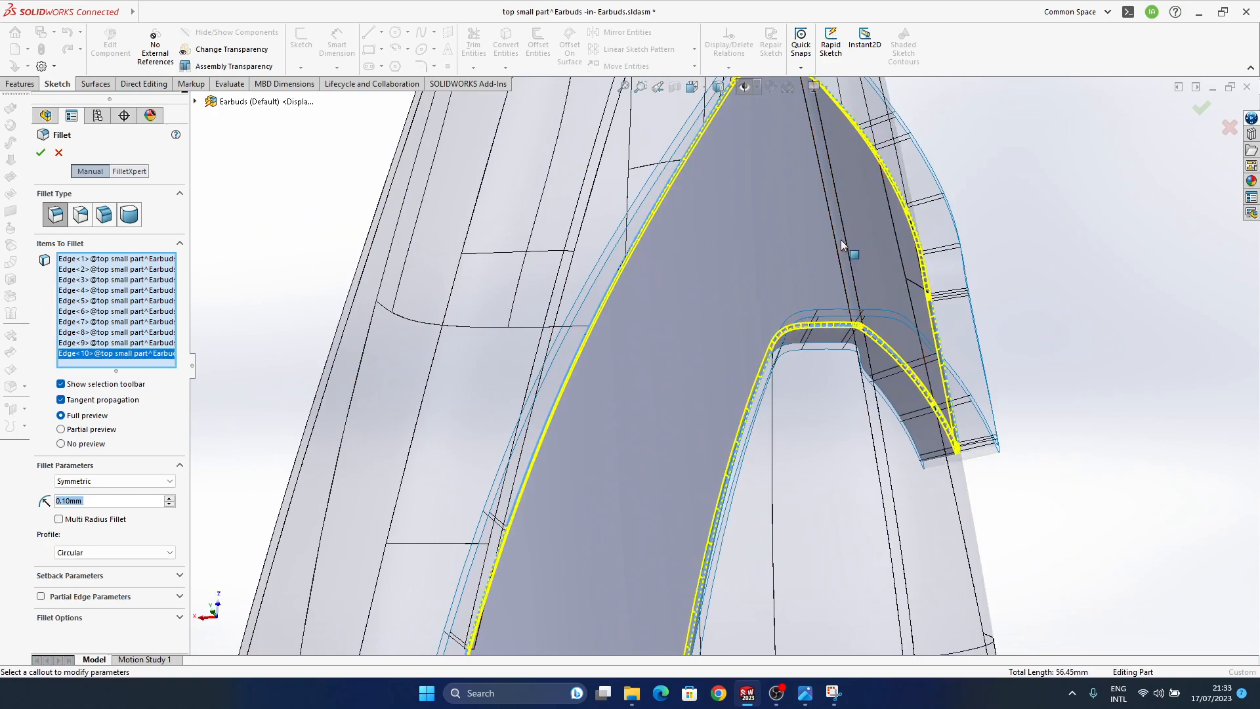
scroll(684, 329, down, 5)
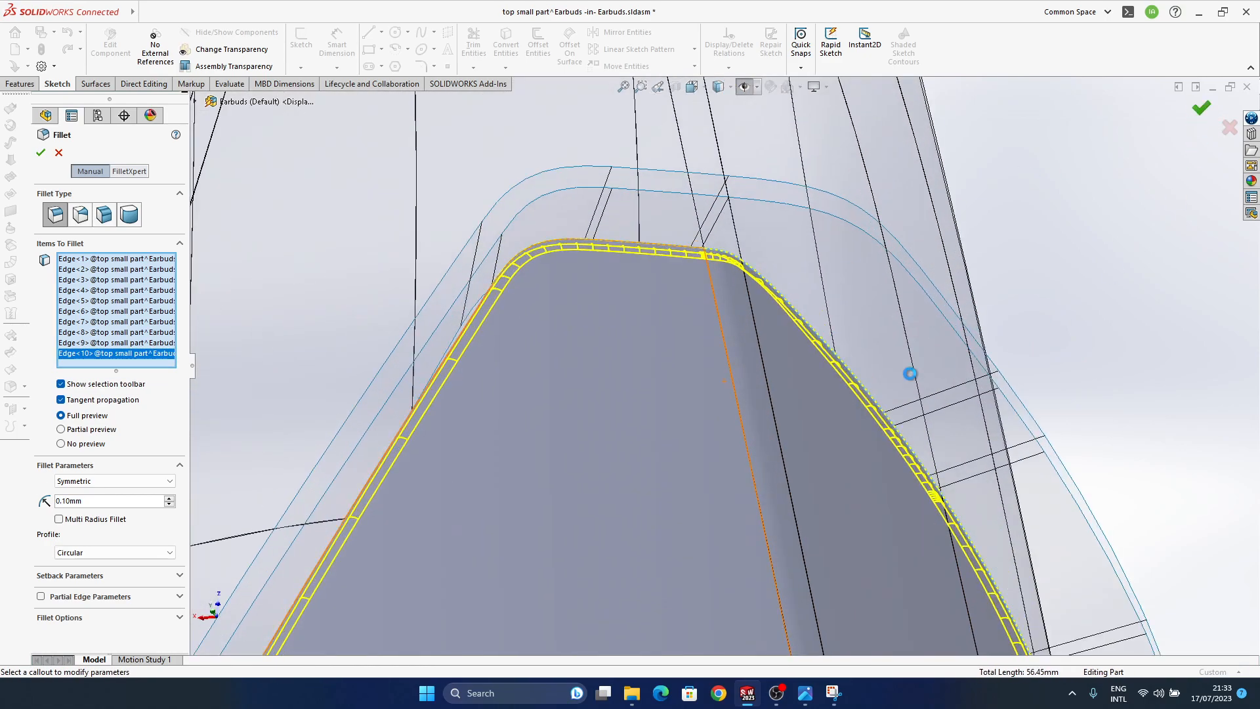
click(568, 240)
click(682, 248)
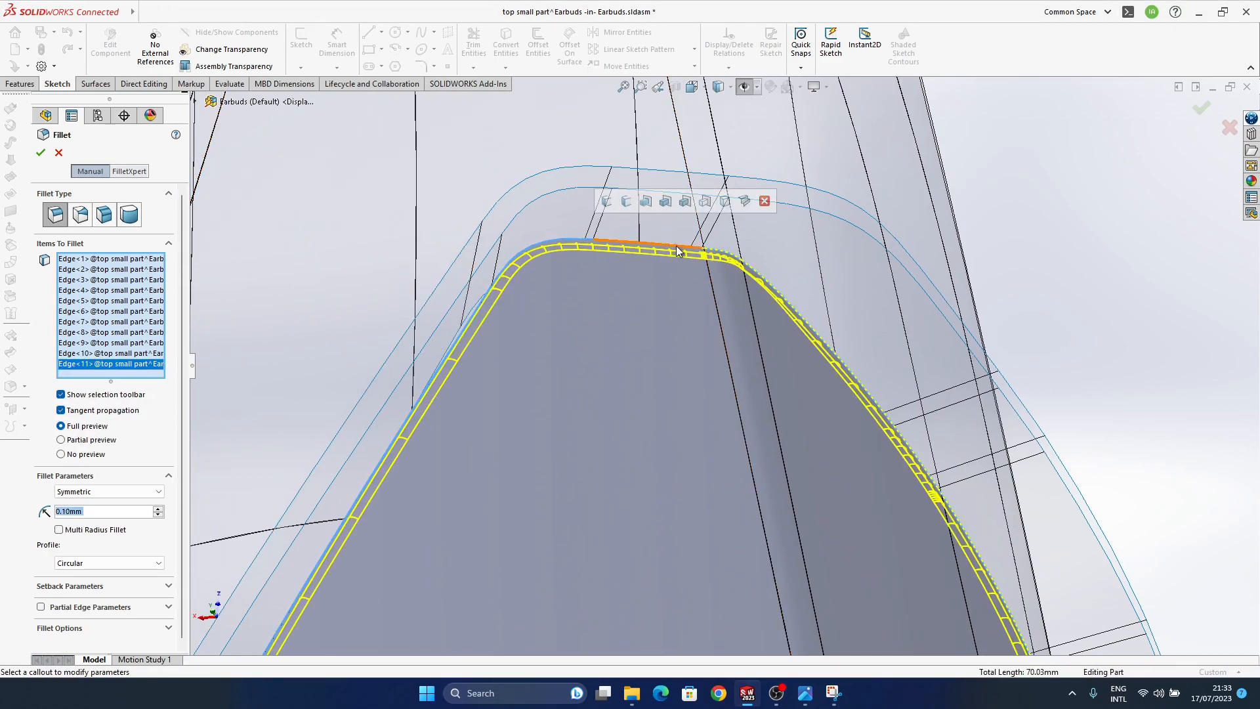
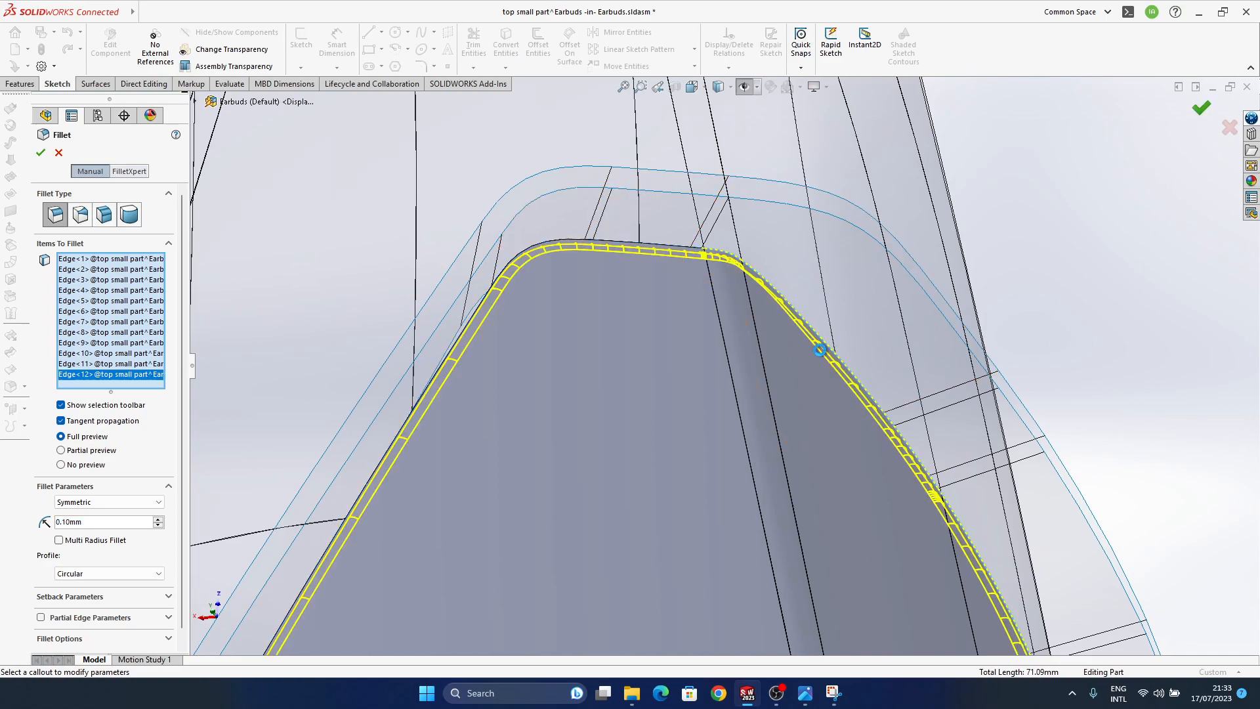
click(724, 262)
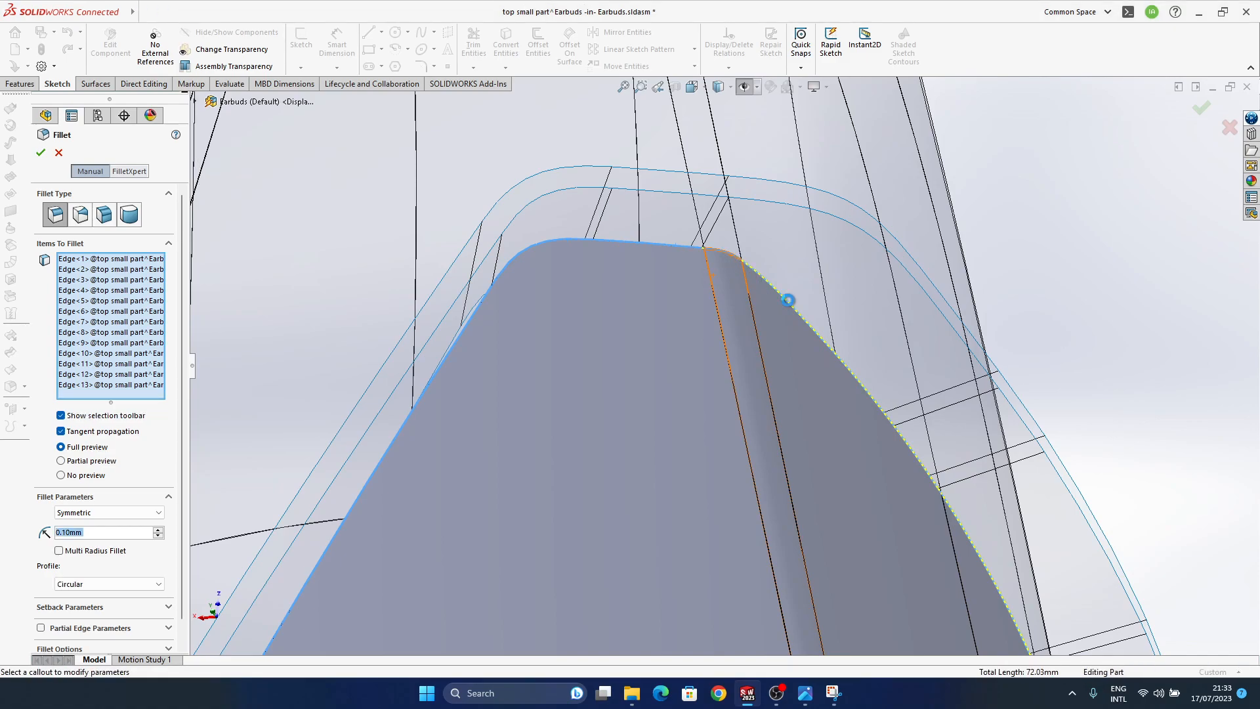
click(819, 341)
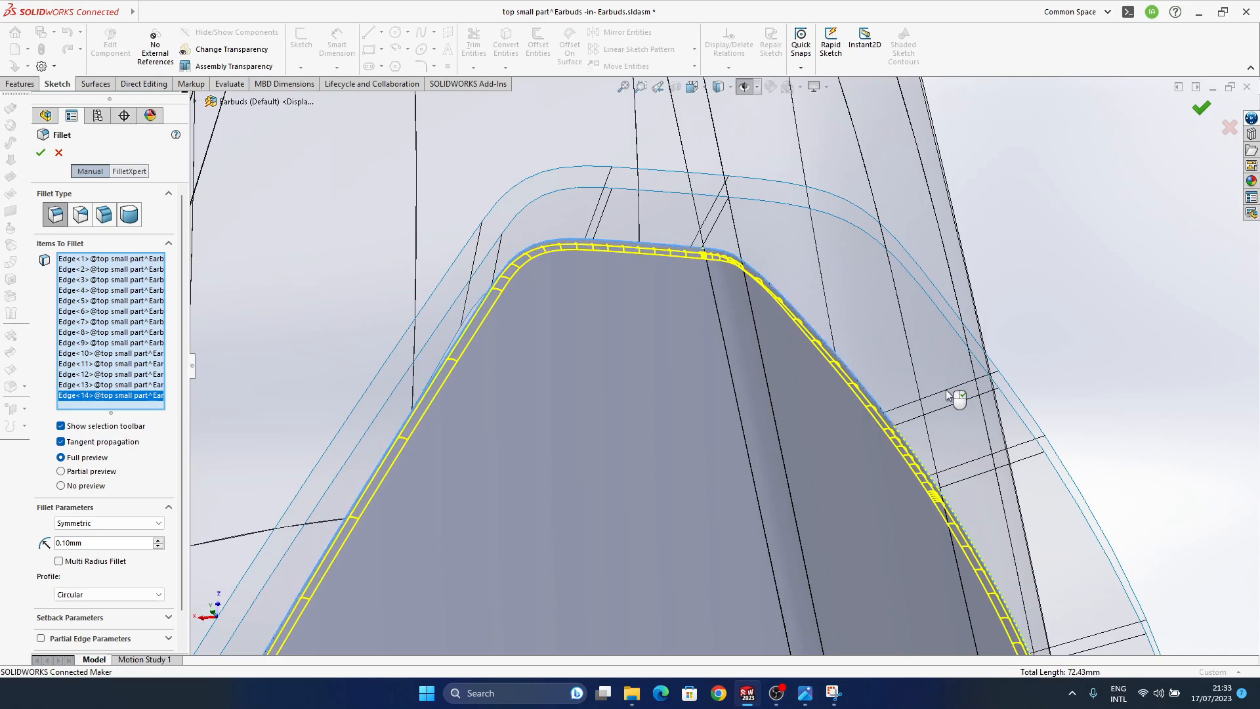
scroll(732, 443, up, 5)
middle_drag(731, 444, 647, 403)
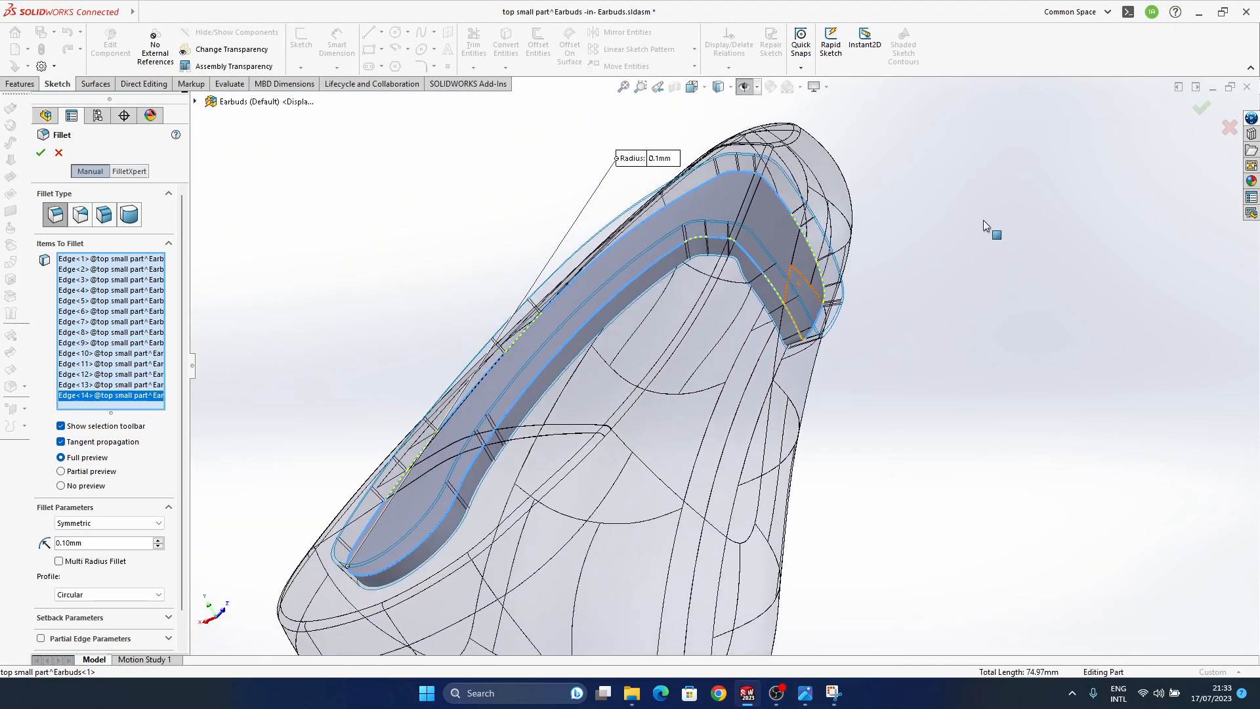
Clear the fillet's edge selection, try selecting the rim as a loop instead, and cancel the fillet.
right_click(124, 322)
click(157, 328)
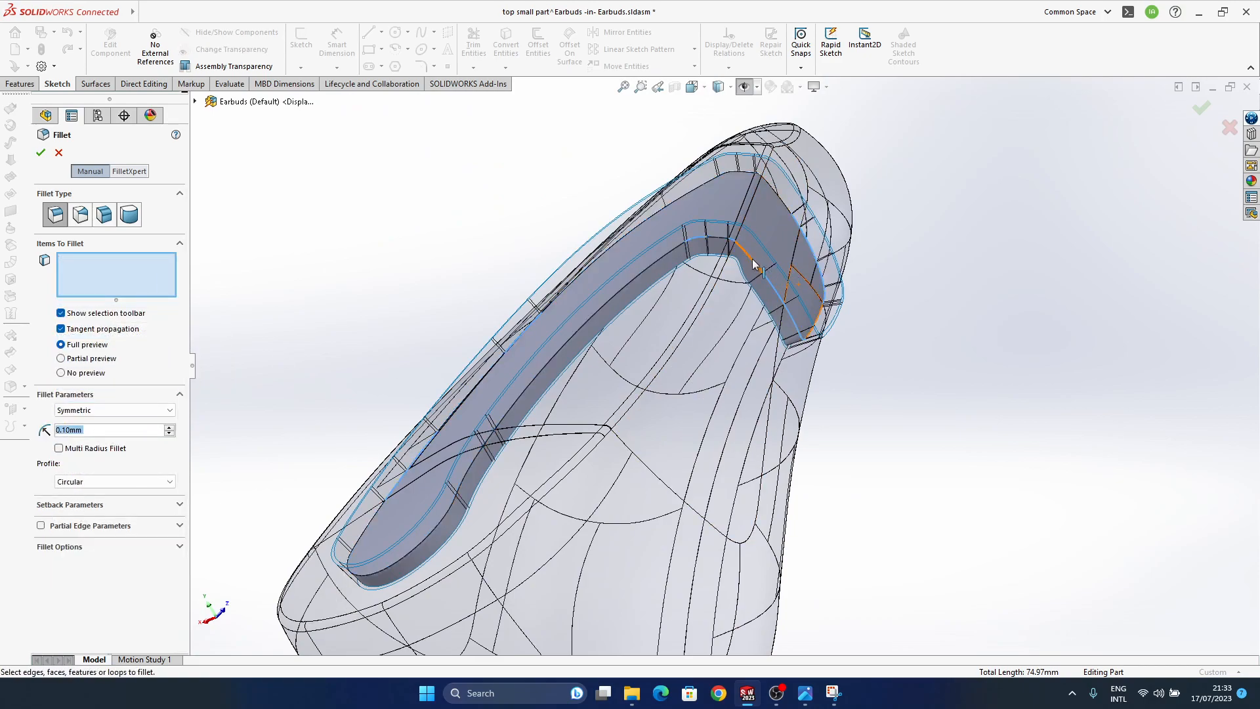
right_click(753, 261)
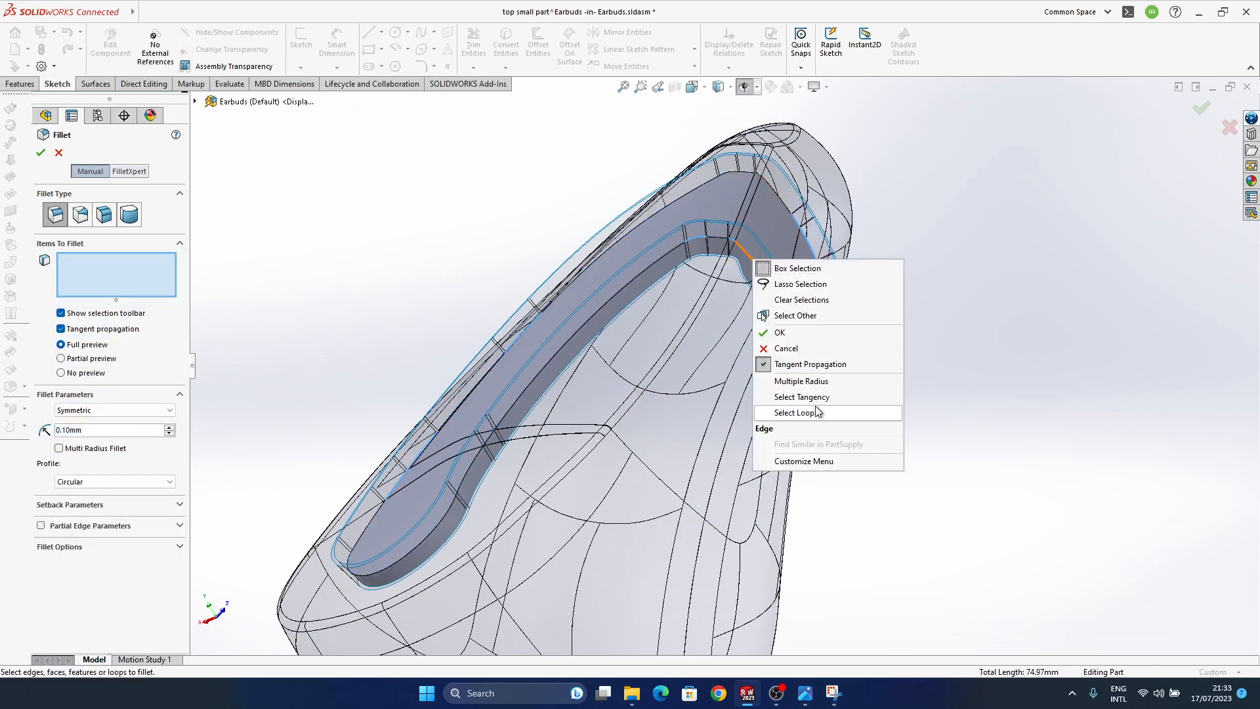
click(794, 413)
middle_drag(788, 371, 778, 334)
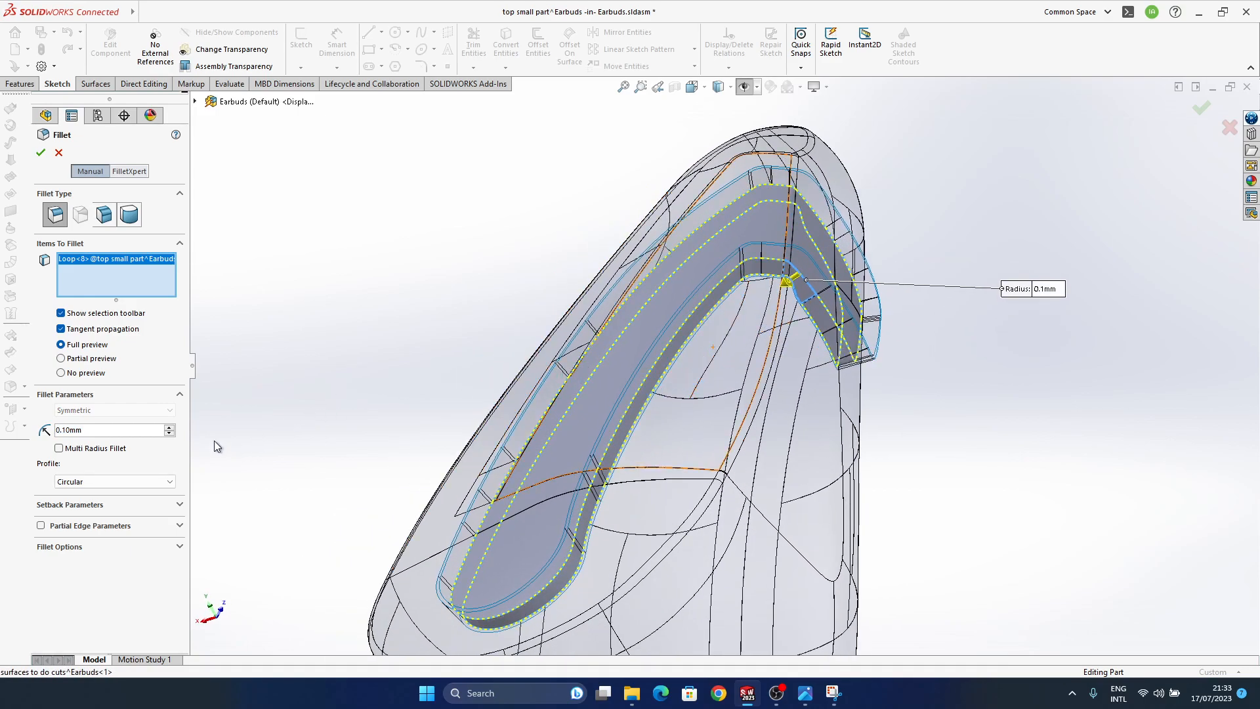
click(59, 154)
Finish editing the top small part and return to the Earbuds assembly.
middle_drag(658, 305, 861, 525)
scroll(679, 278, up, 5)
mouse_move(628, 367)
middle_down()
mouse_move(669, 532)
mouse_move(701, 375)
mouse_move(797, 623)
mouse_move(790, 658)
mouse_move(656, 489)
mouse_move(612, 403)
mouse_move(599, 483)
mouse_move(535, 472)
mouse_move(537, 281)
mouse_move(633, 354)
mouse_move(919, 366)
mouse_move(524, 406)
mouse_move(817, 363)
mouse_move(543, 202)
mouse_move(852, 365)
mouse_move(1014, 370)
mouse_move(825, 372)
middle_up()
scroll(729, 354, up, 2)
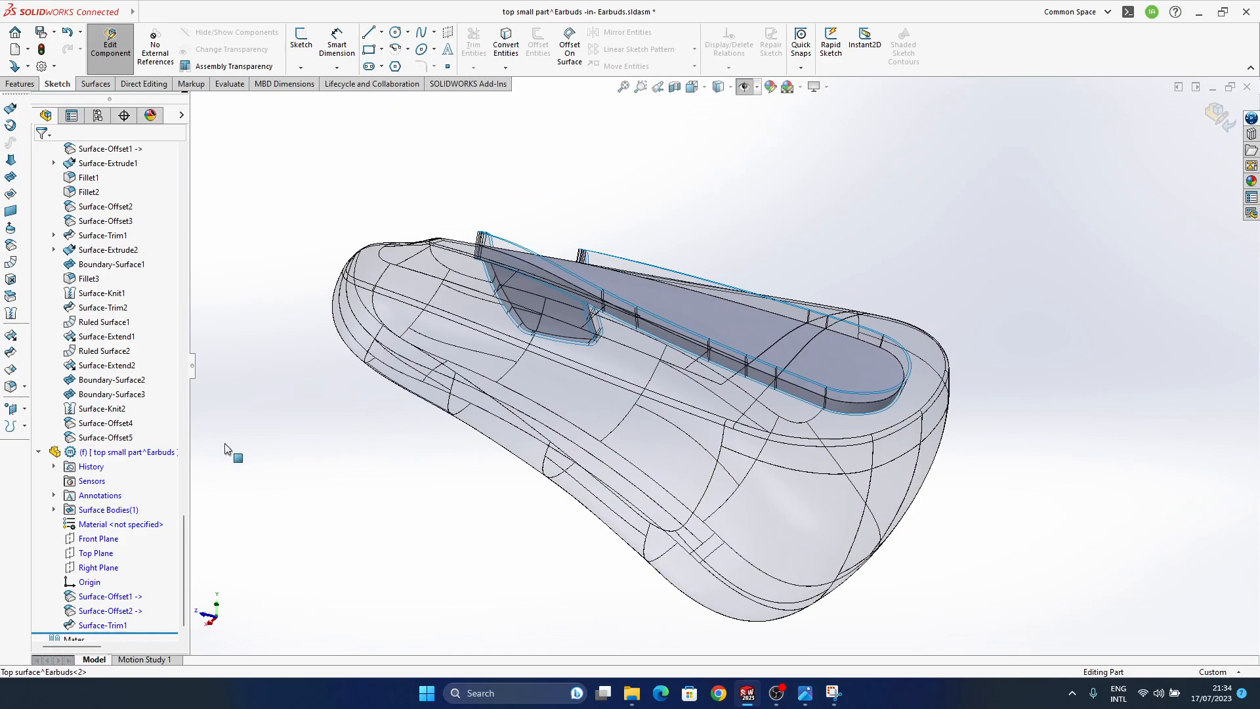
scroll(124, 452, down, 2)
scroll(38, 443, up, 15)
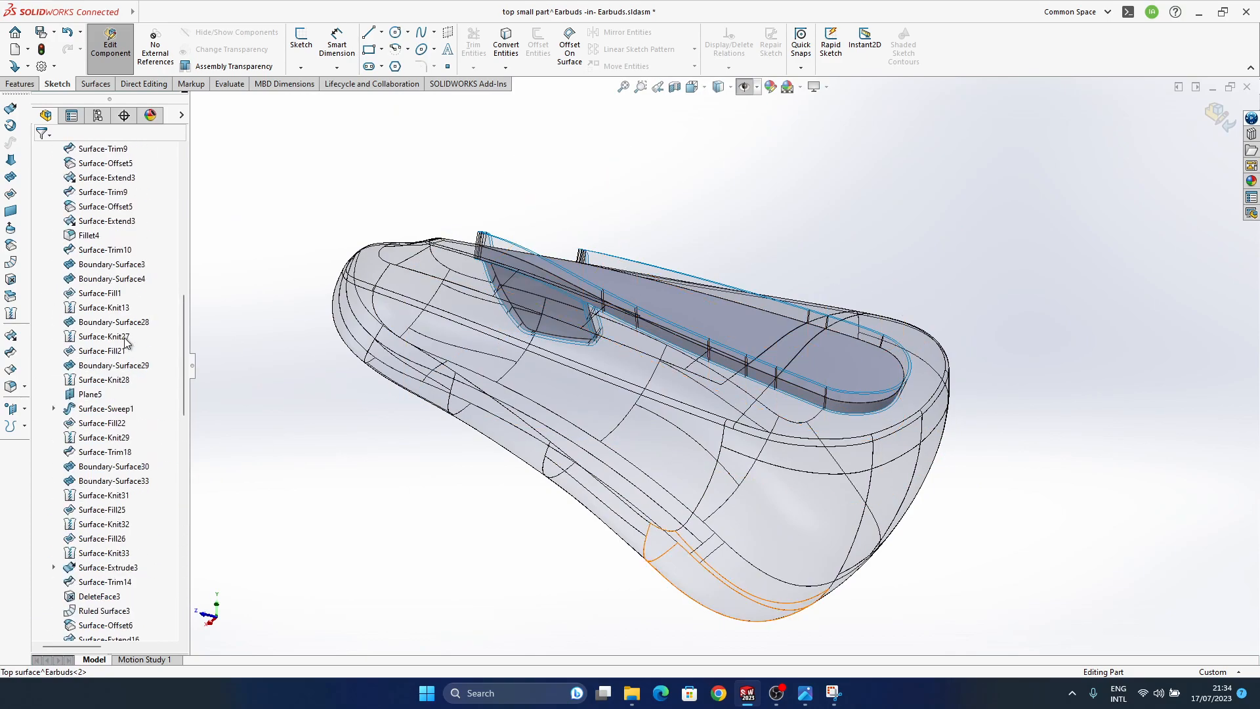
click(111, 150)
right_click(128, 151)
click(1192, 117)
click(1215, 117)
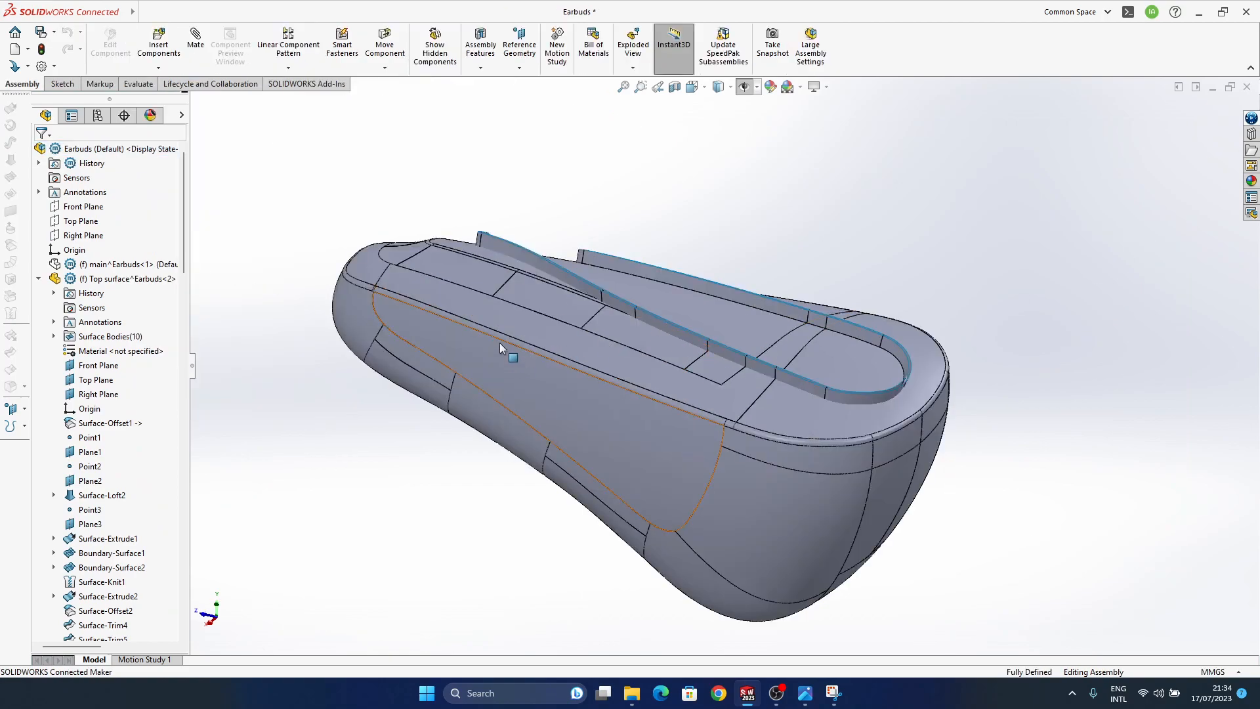
Insert a new part into the Earbuds assembly and open it for editing in context.
ctrl+middle_drag(612, 410, 627, 358)
ctrl+middle_drag(755, 282, 793, 354)
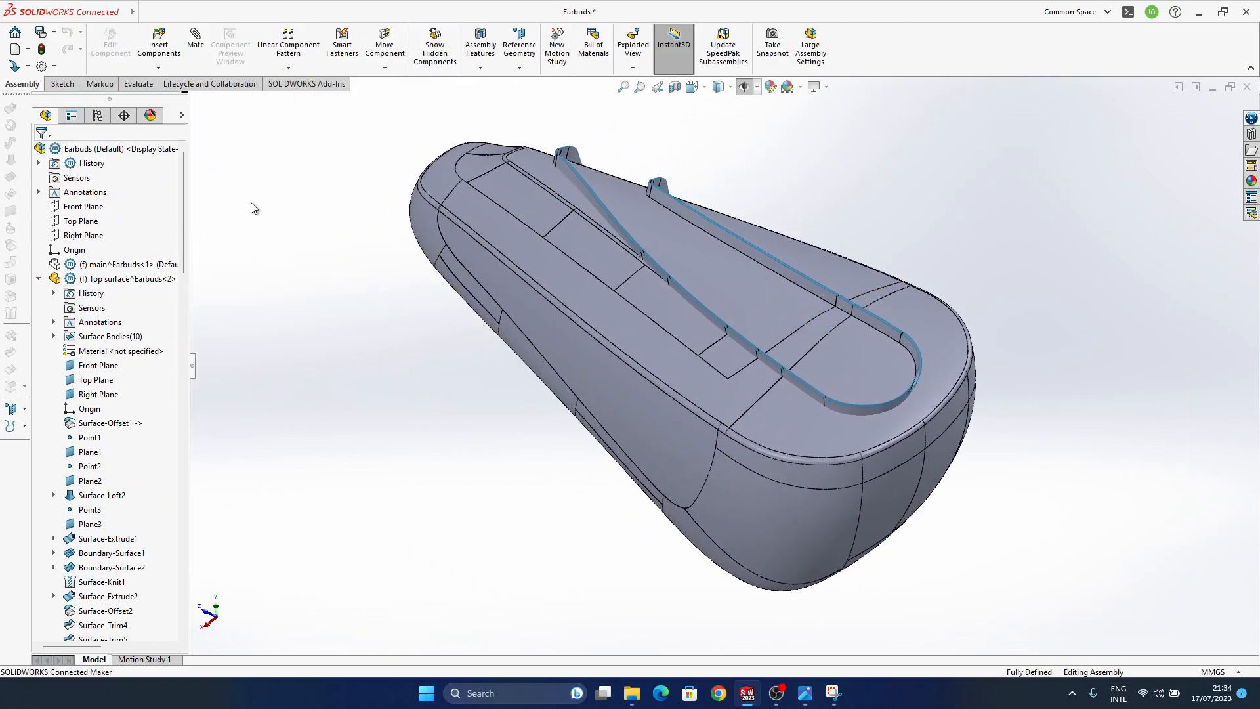
click(158, 68)
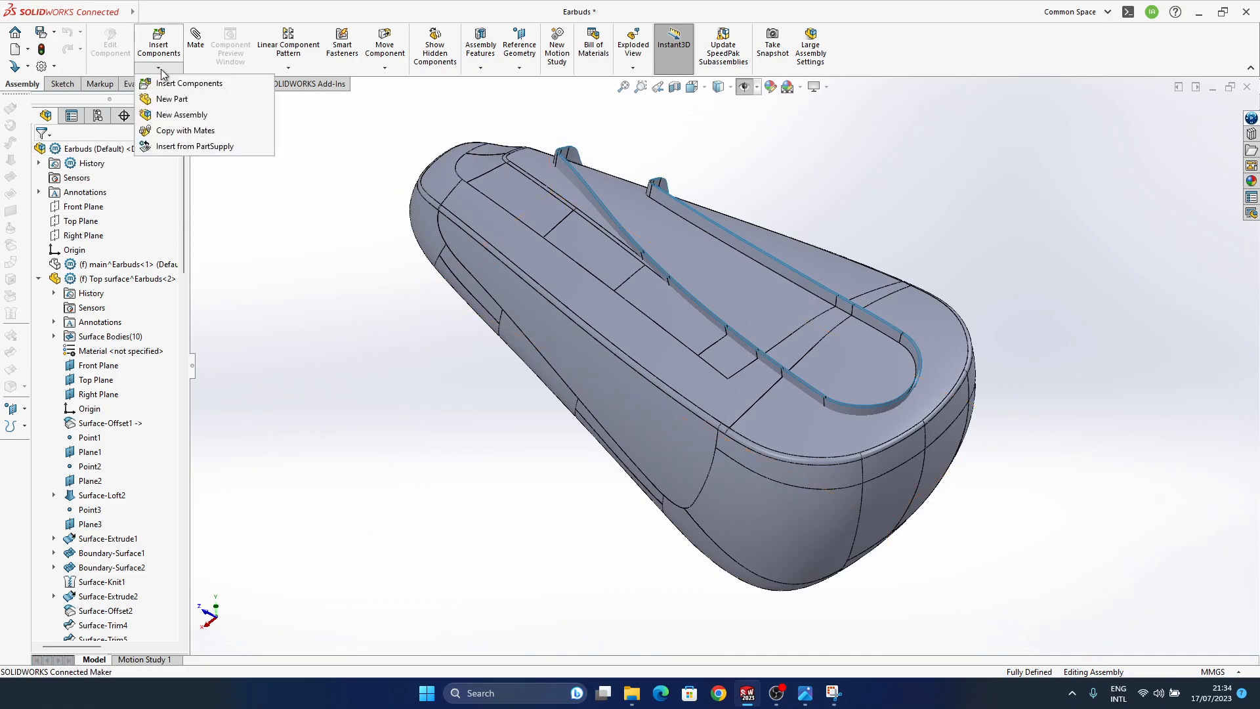
click(173, 100)
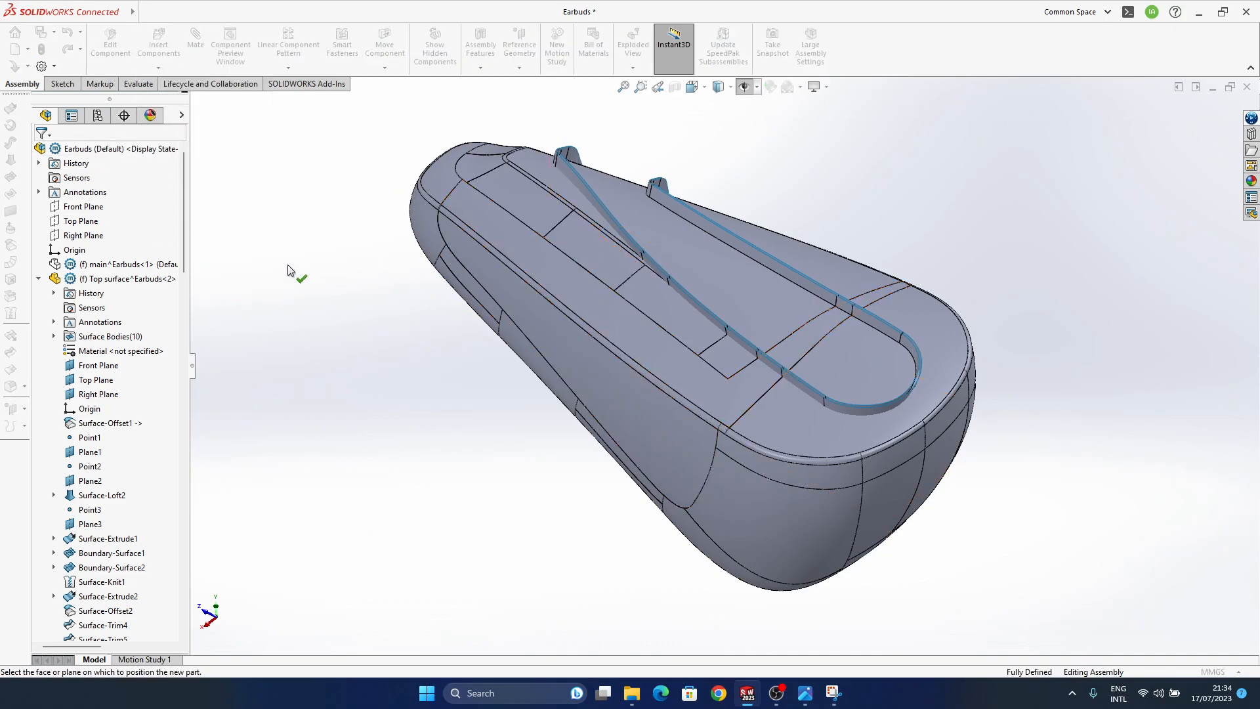
click(391, 378)
scroll(131, 433, down, 10)
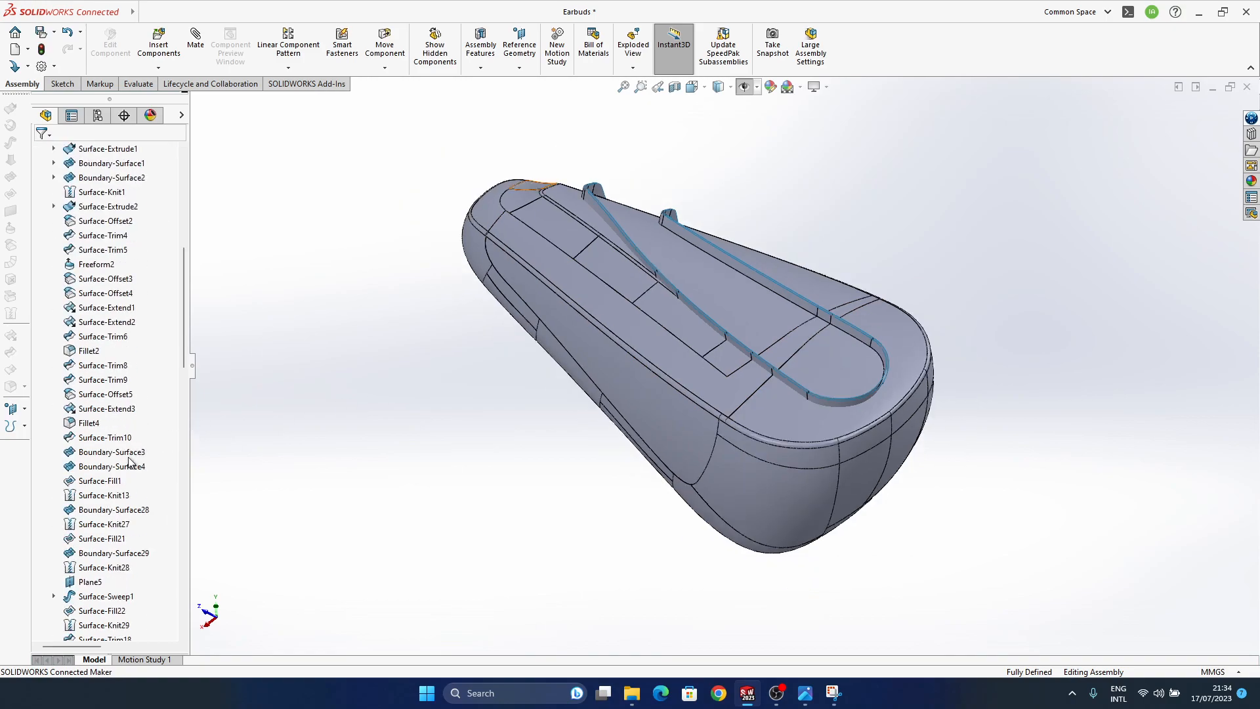
click(115, 611)
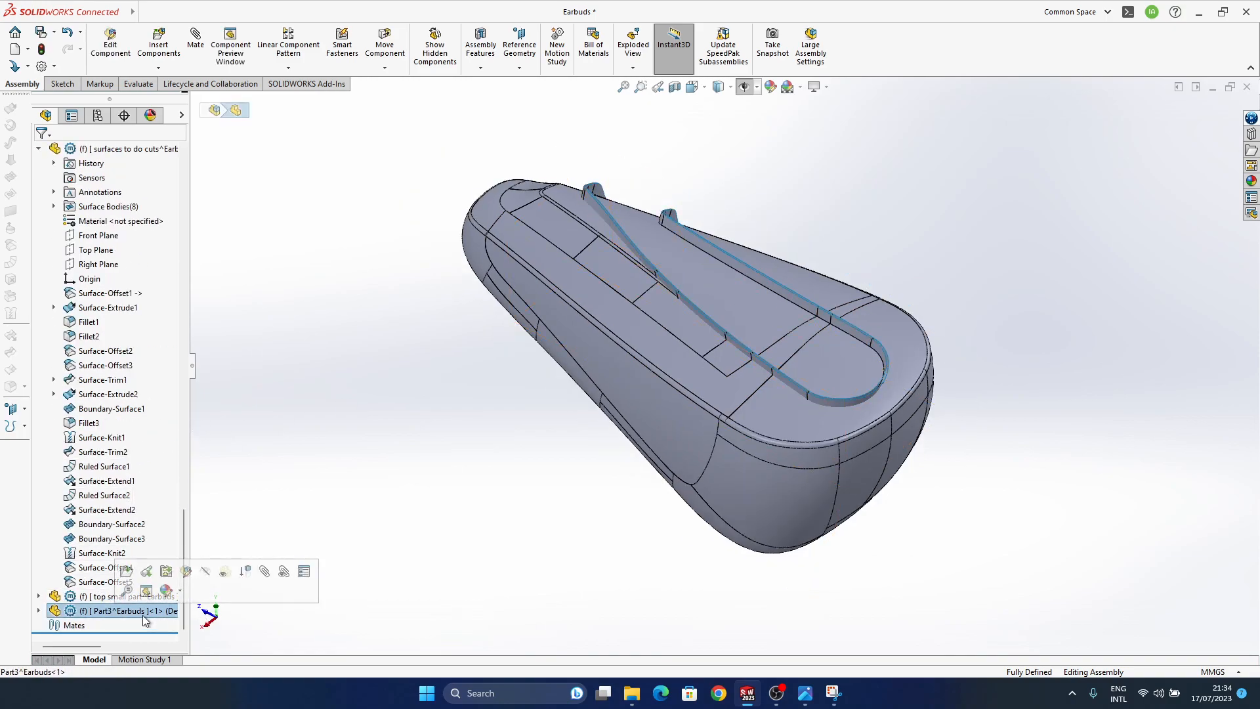
click(147, 571)
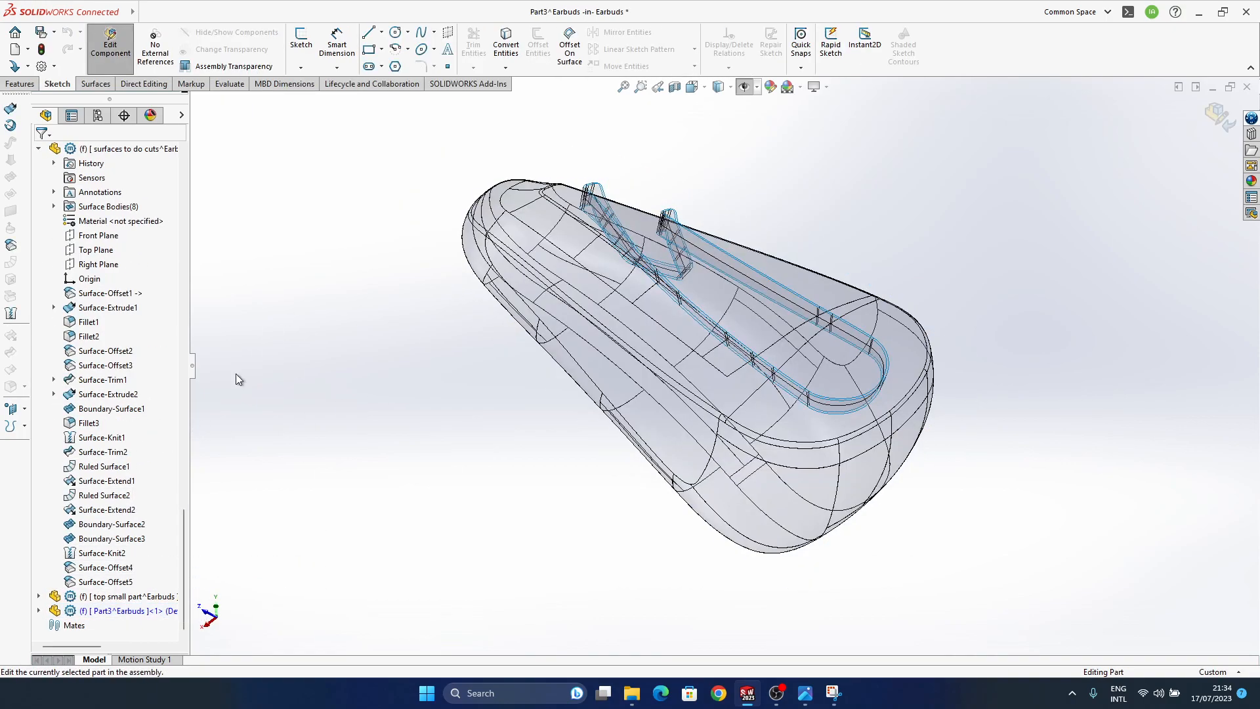
Rename the new part as "first main cut".
click(130, 610)
click(130, 610)
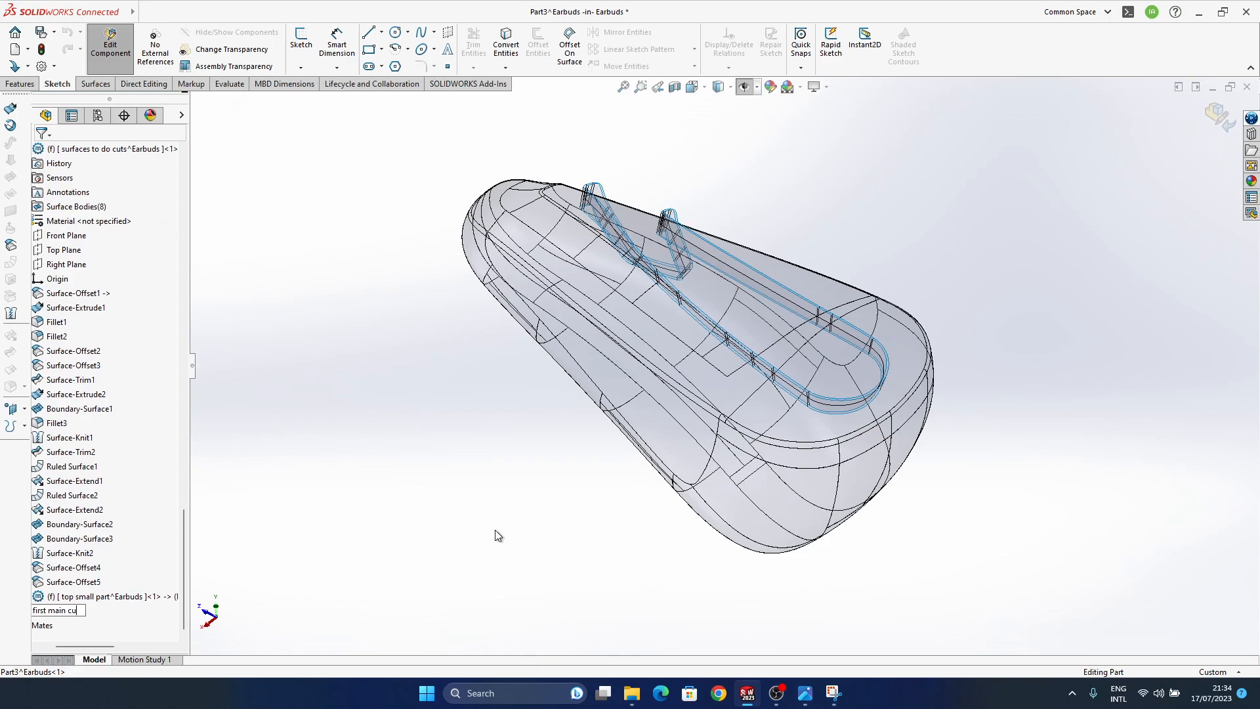
key(Return)
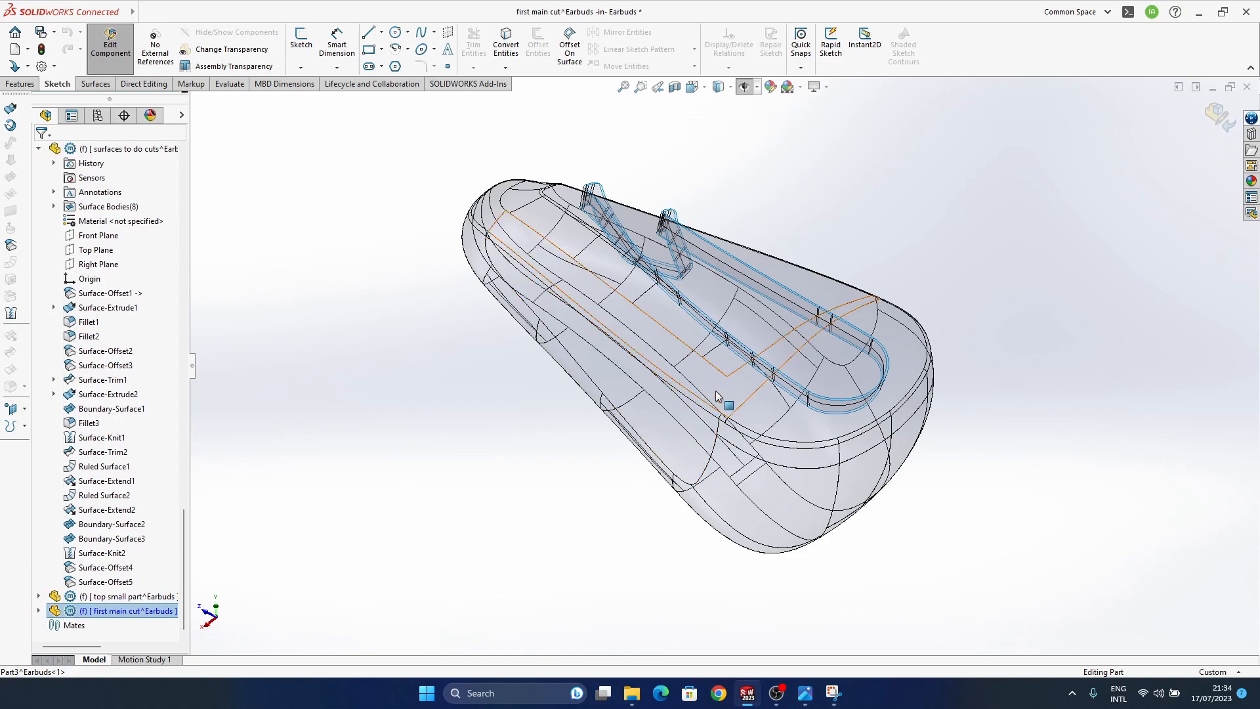
Copy the Top surface part's Fillet10 surface body into the first main cut part with a 0 mm surface offset.
click(652, 440)
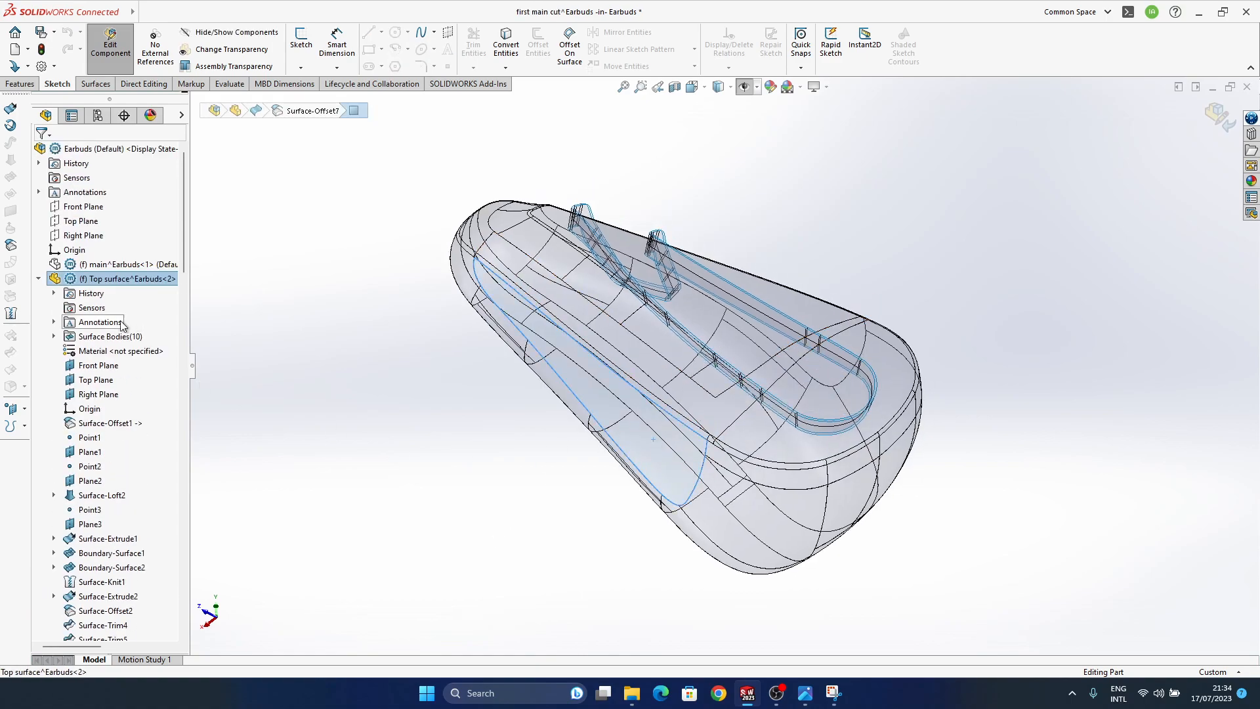
scroll(120, 489, down, 20)
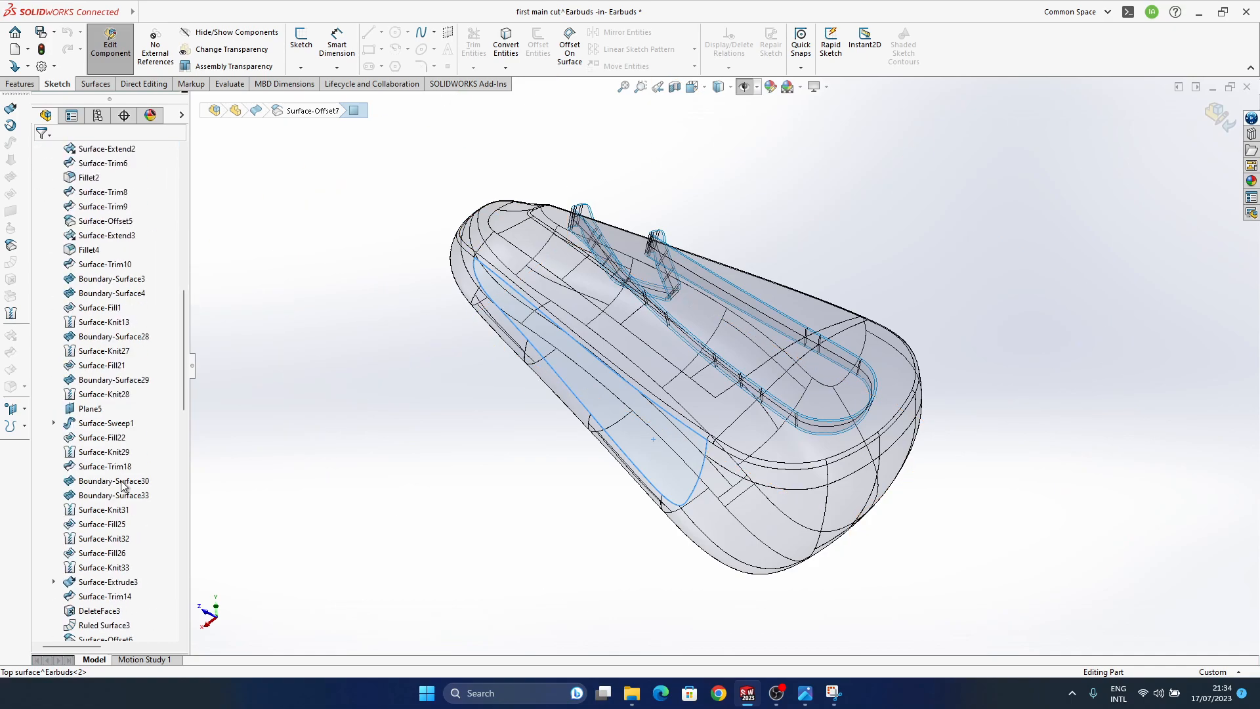
click(257, 463)
scroll(98, 388, down, 5)
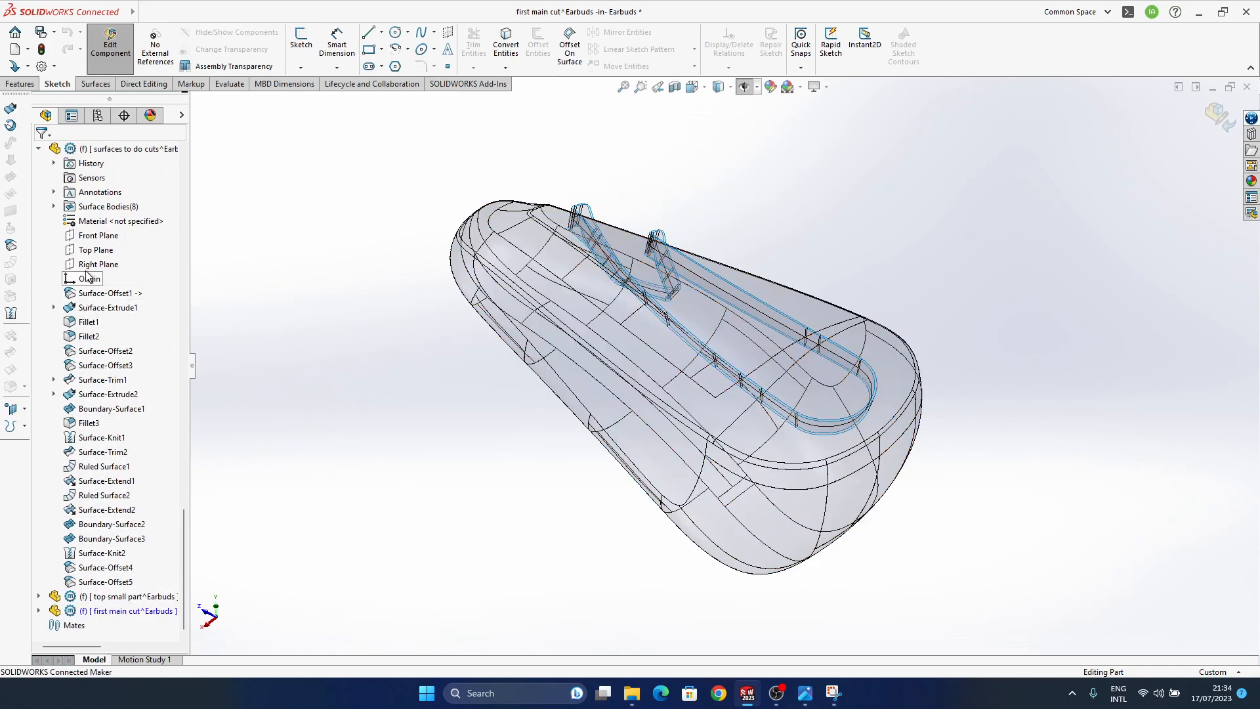
scroll(87, 279, up, 5)
click(90, 350)
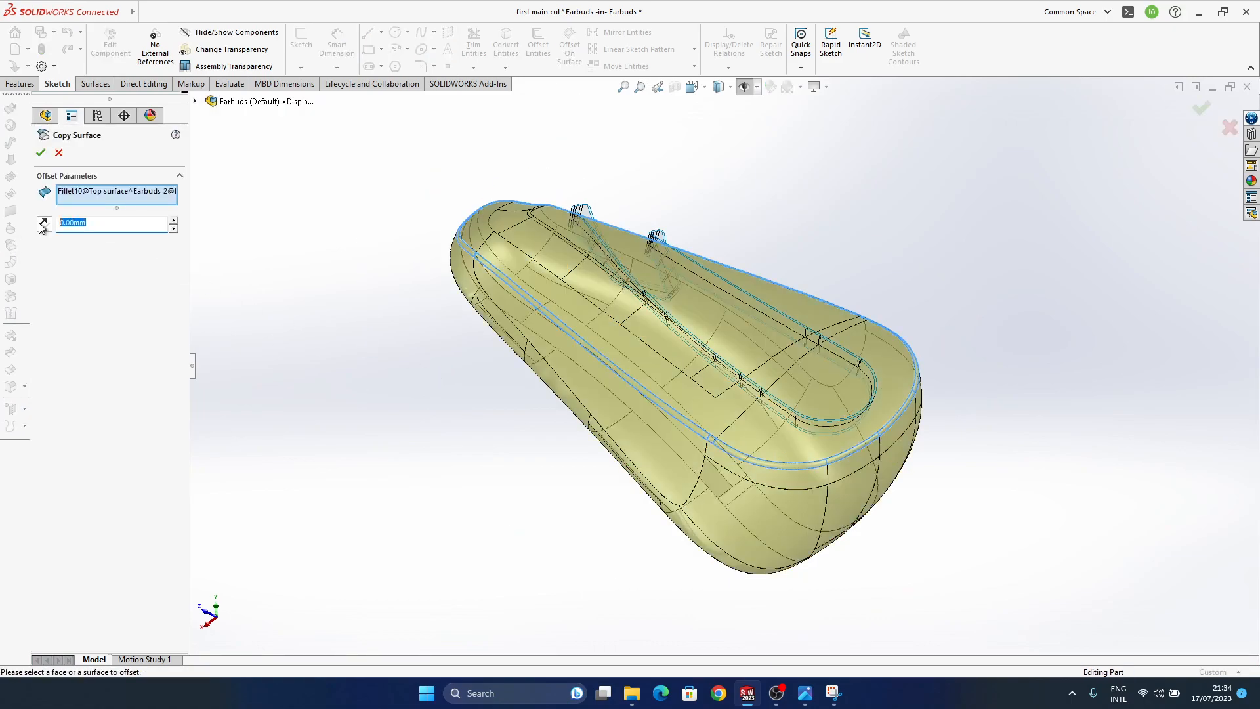
click(38, 154)
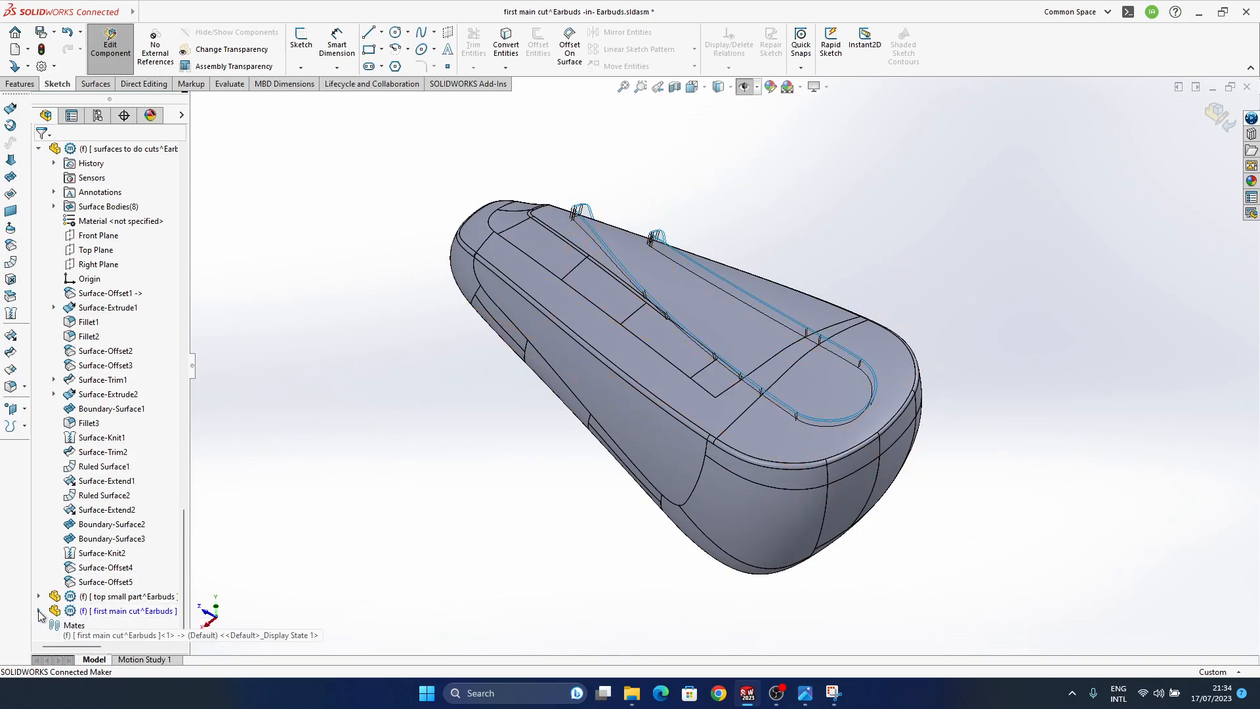
Copy Surface-Offset4 from the "surfaces to do cuts" part into the first main cut part with a 0 mm surface offset.
click(38, 610)
scroll(606, 273, down, 5)
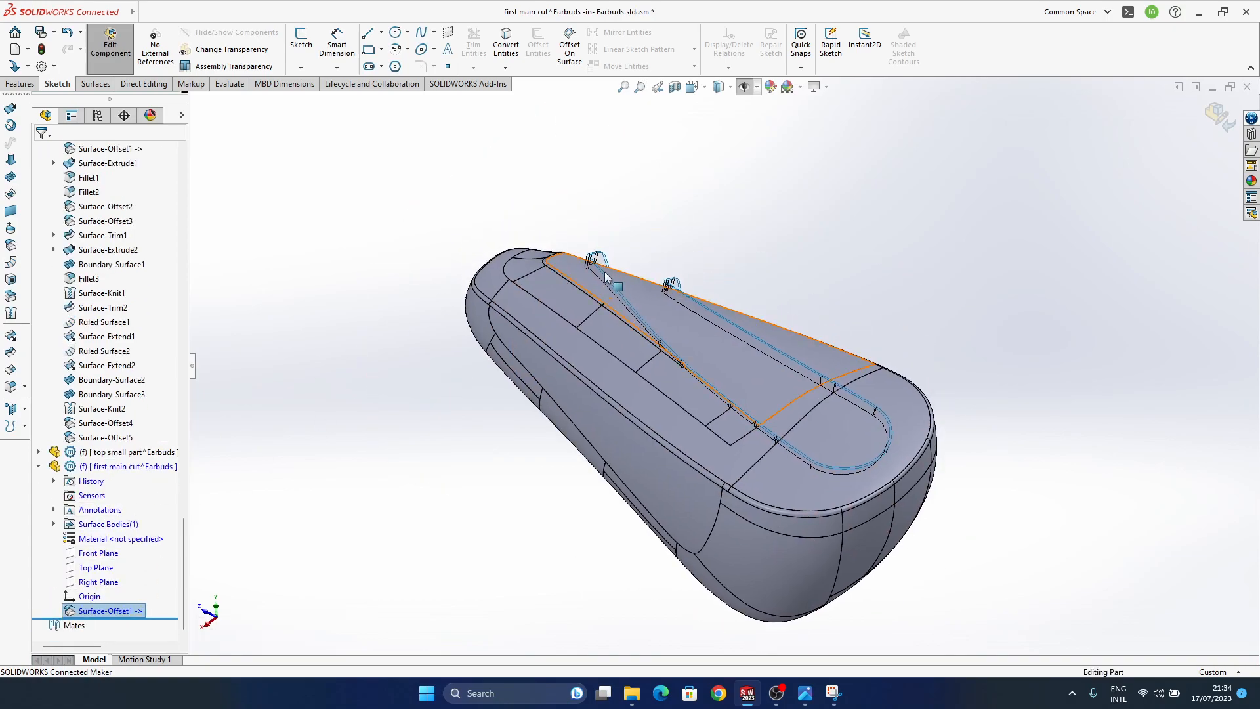
click(640, 325)
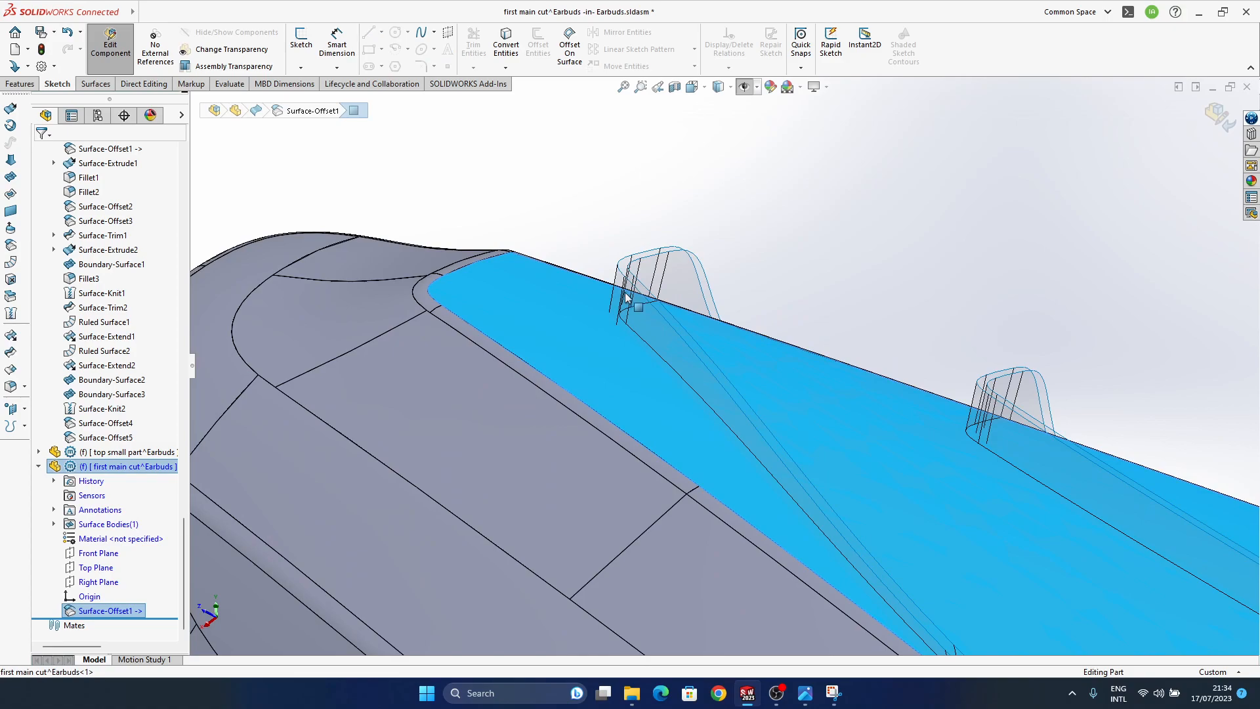
click(644, 317)
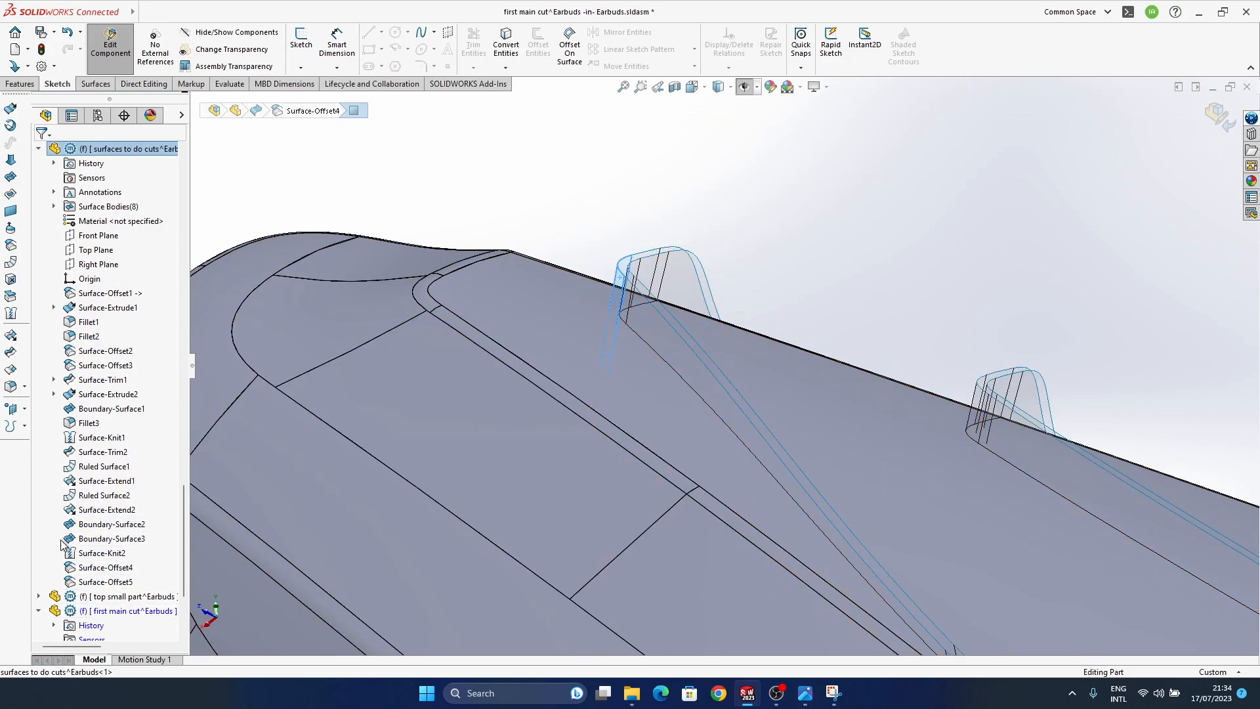
click(100, 581)
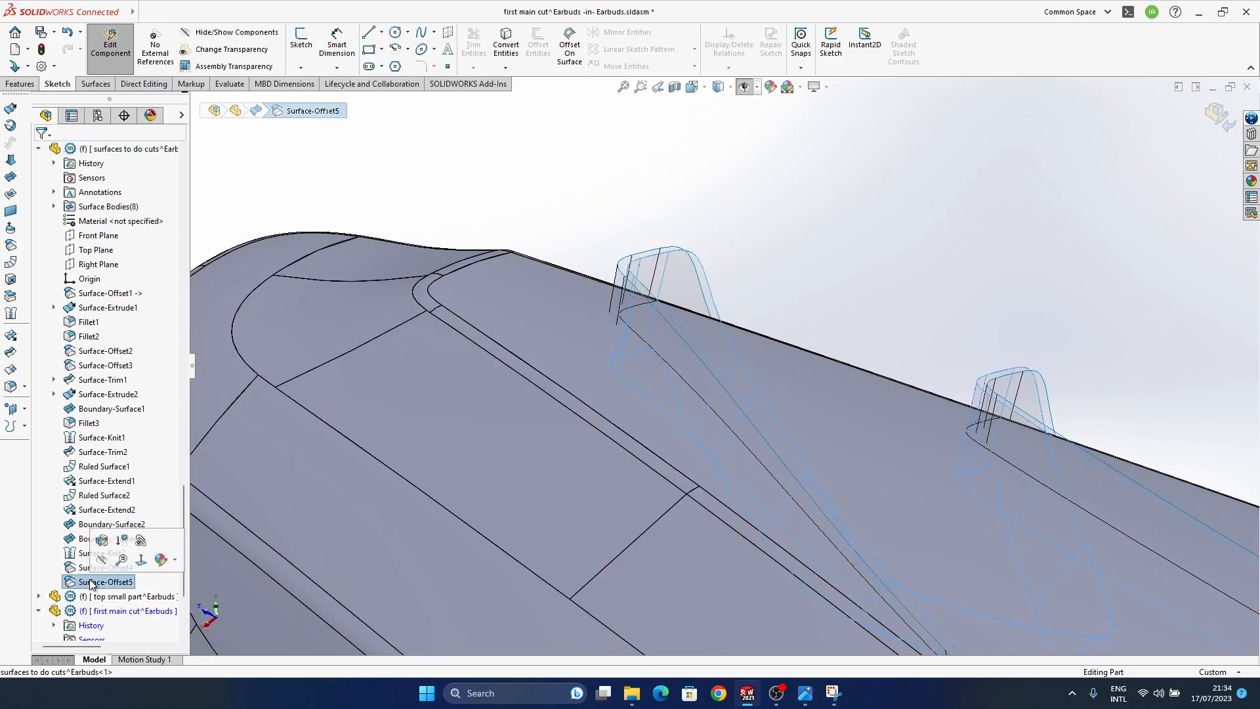
click(105, 567)
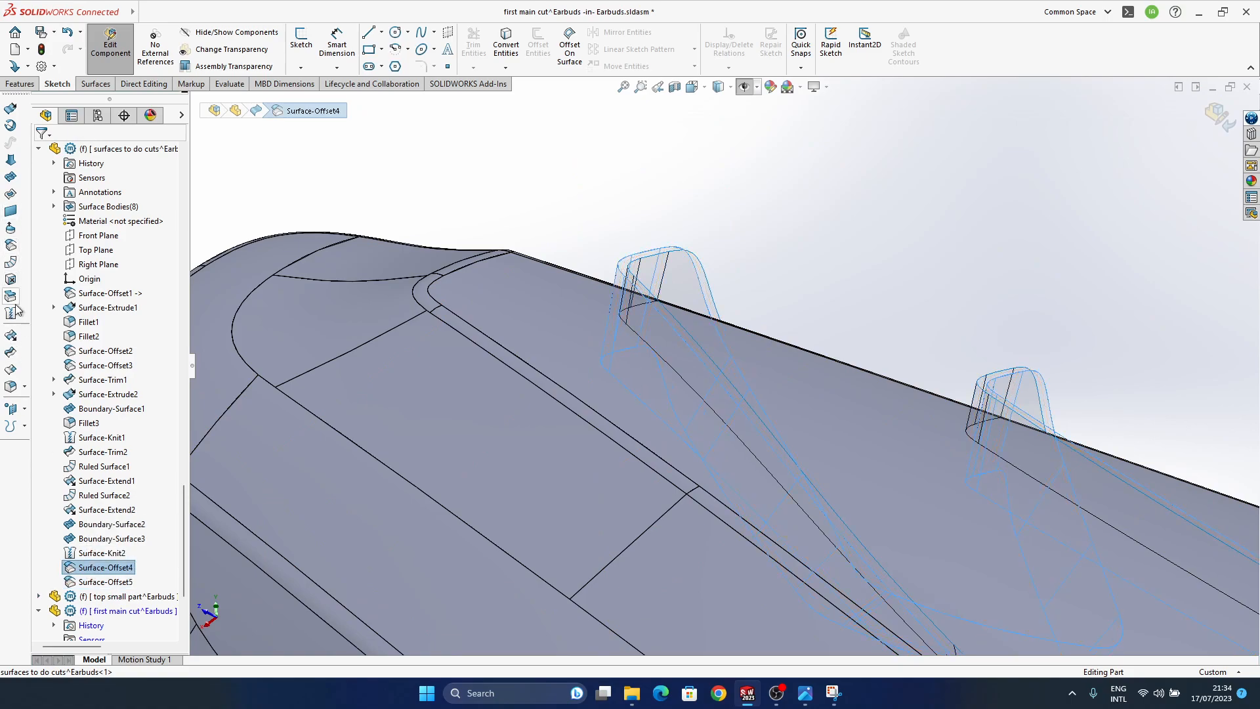
click(11, 246)
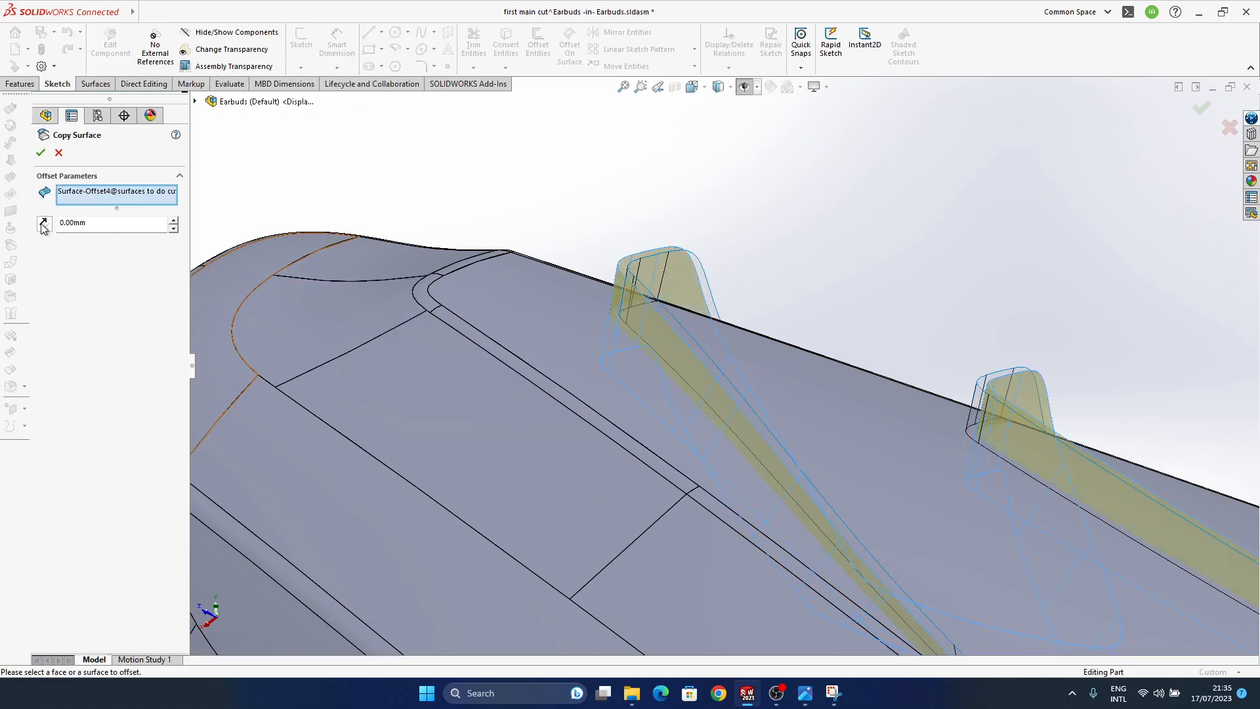
click(39, 157)
ctrl+middle_drag(712, 413, 618, 256)
scroll(617, 255, up, 6)
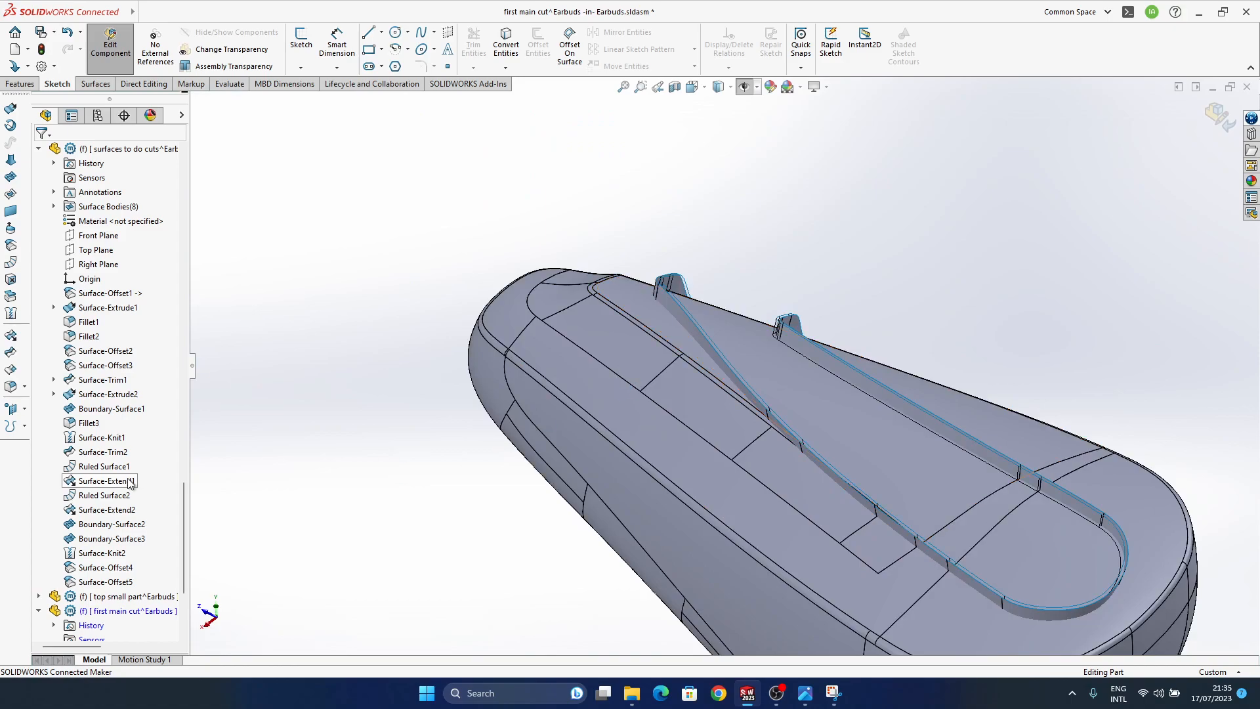
scroll(125, 485, down, 4)
click(359, 521)
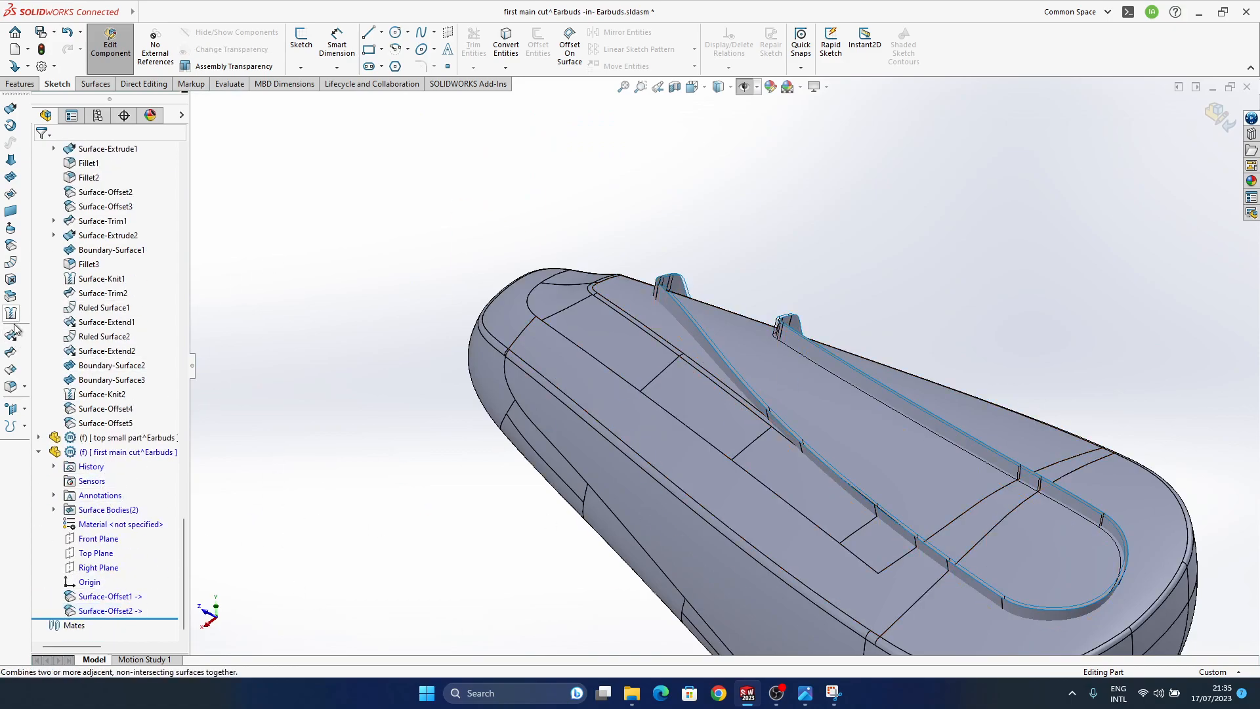
Mutually trim the two offset surfaces, removing pieces Surface-Offset2-Trim1 and Surface-Offset1-Trim0.
click(12, 353)
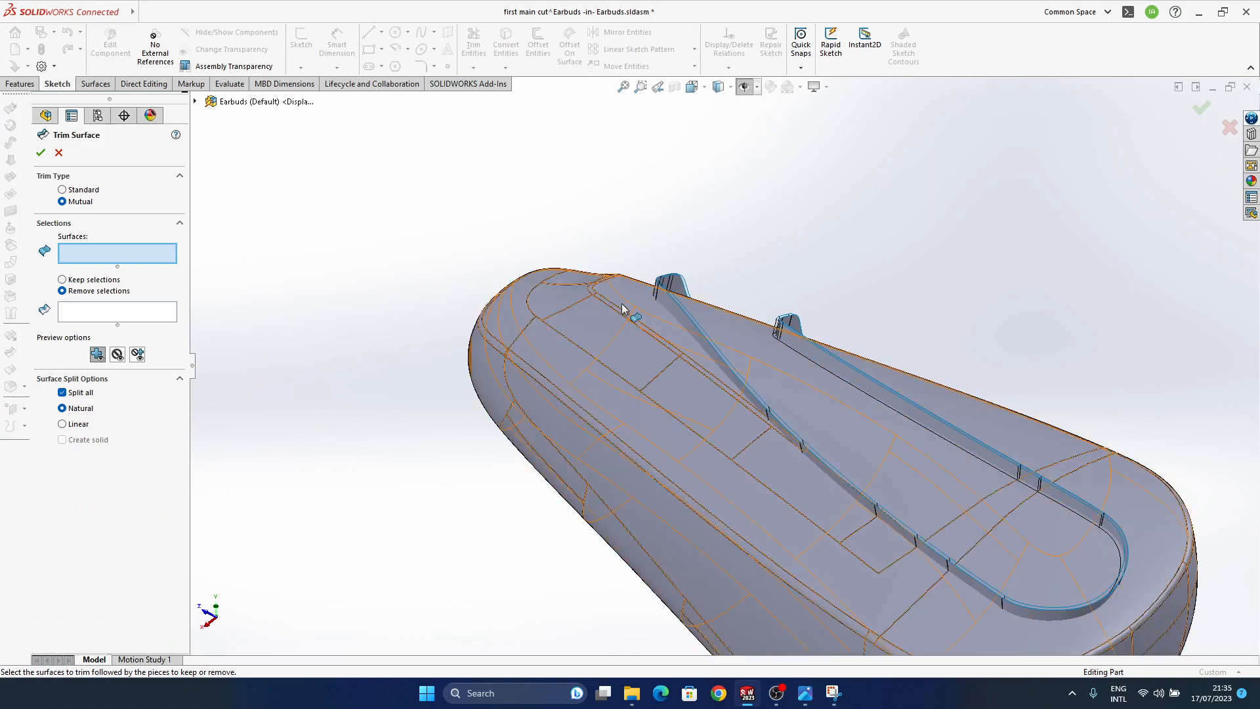
click(630, 364)
click(683, 331)
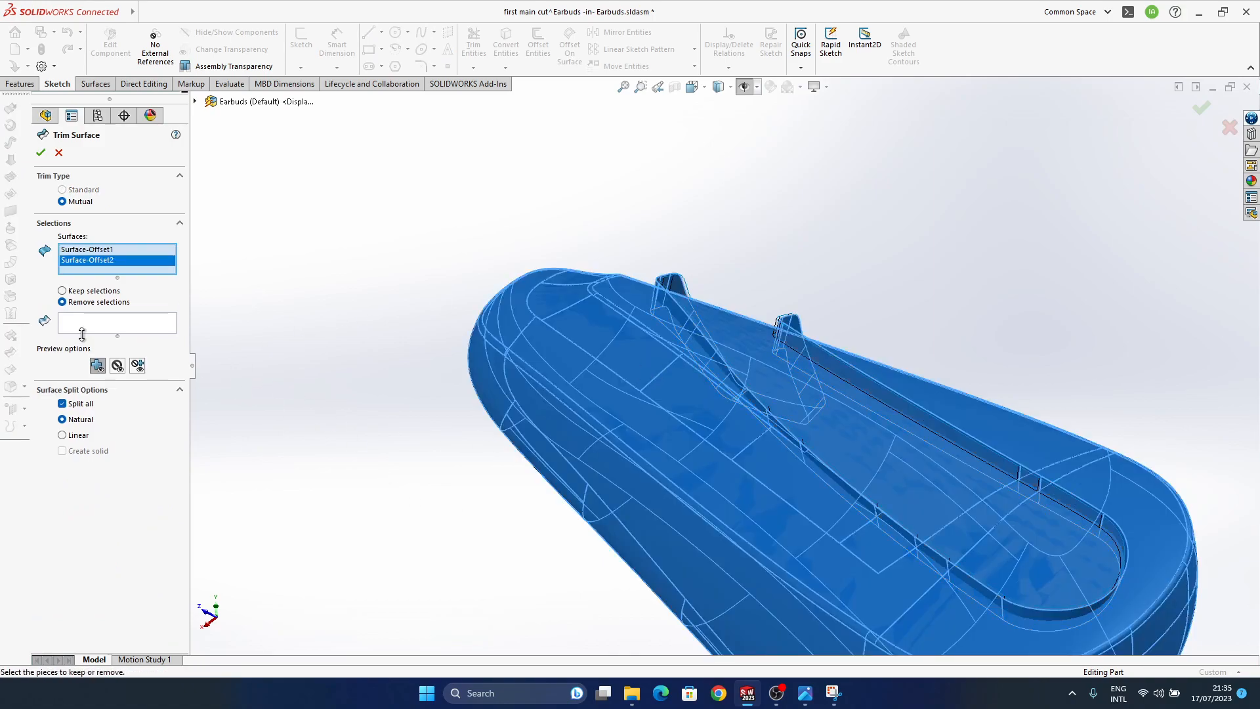
click(704, 352)
click(722, 351)
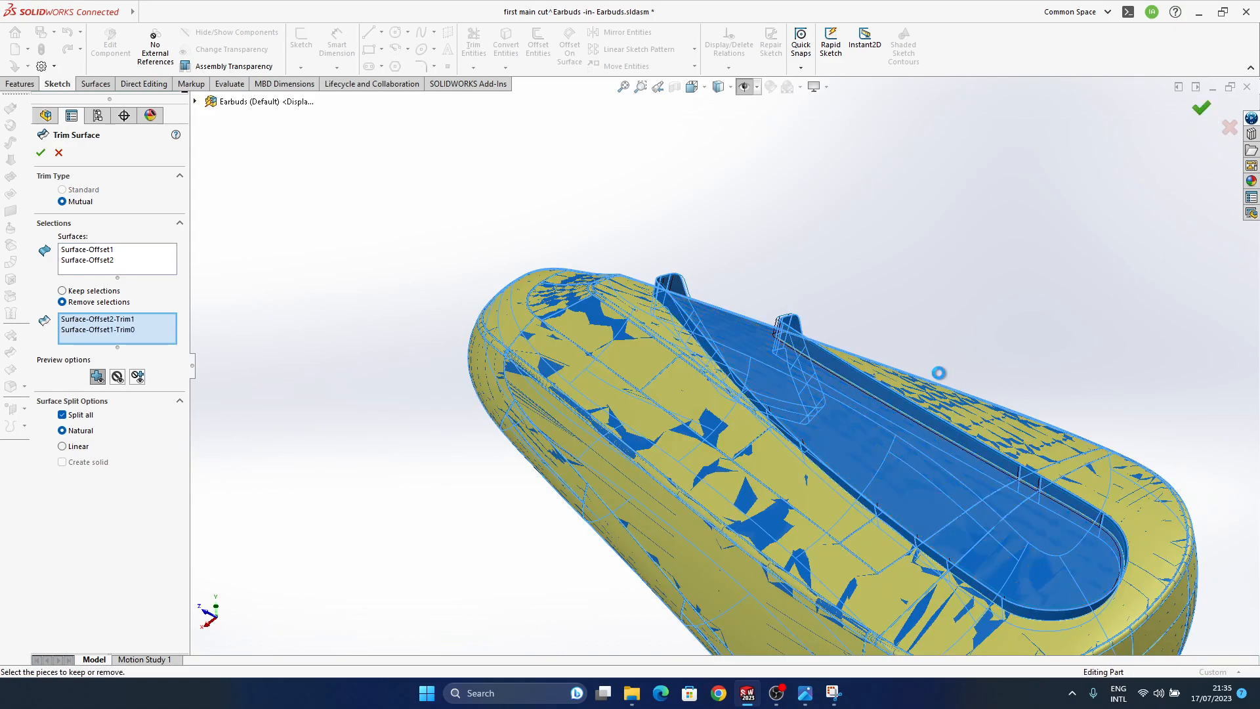
key(Return)
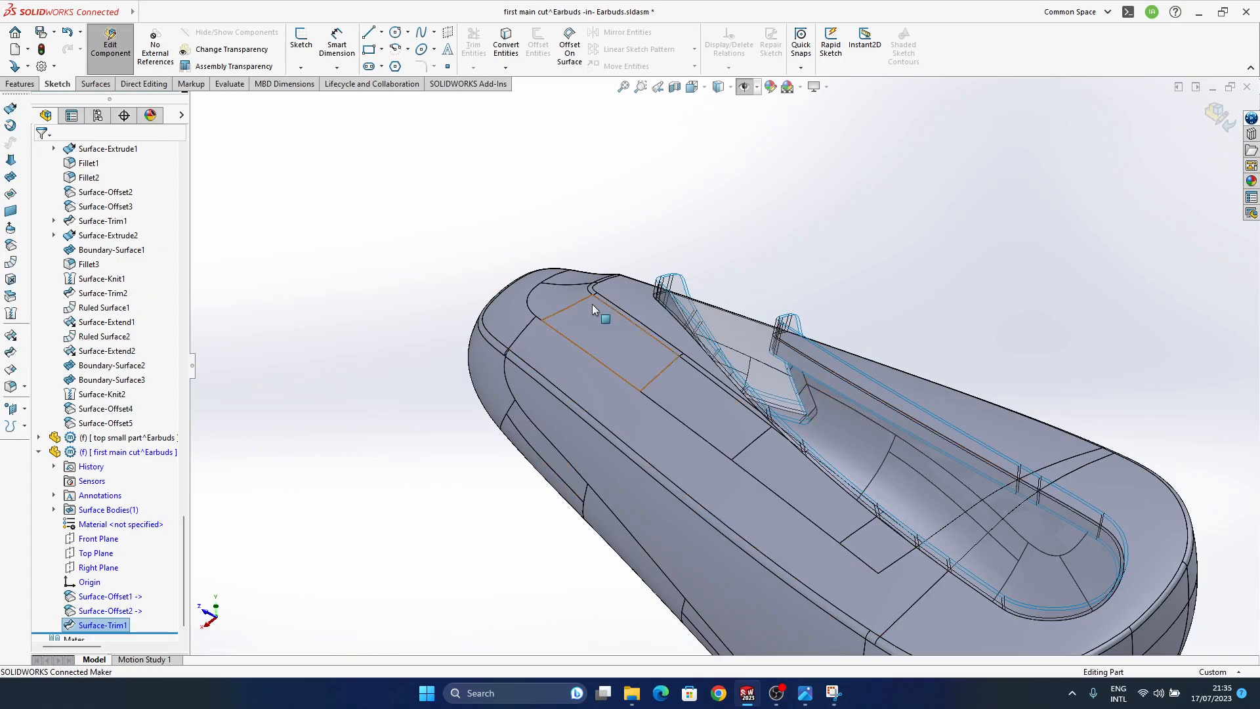
Finish editing the first main cut part and hide the "surfaces to do cuts" component in the assembly.
scroll(74, 425, up, 7)
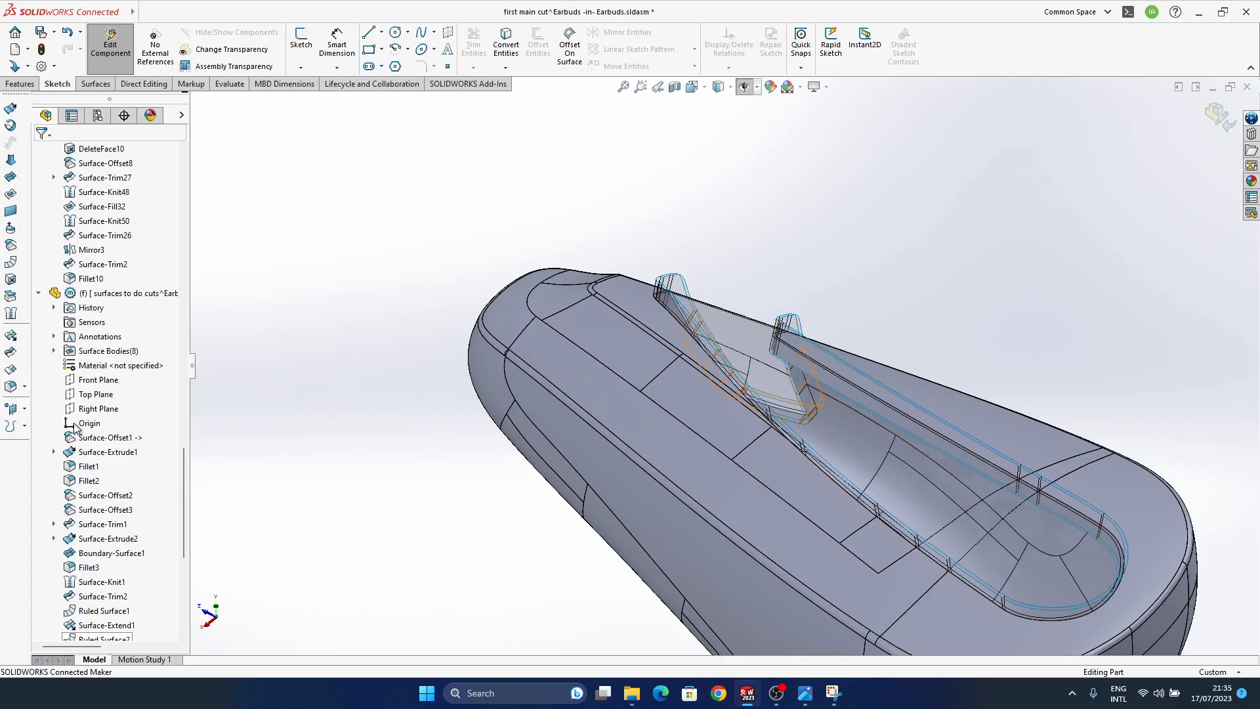
click(1228, 125)
ctrl+middle_drag(685, 330, 659, 301)
scroll(637, 274, down, 1)
click(636, 272)
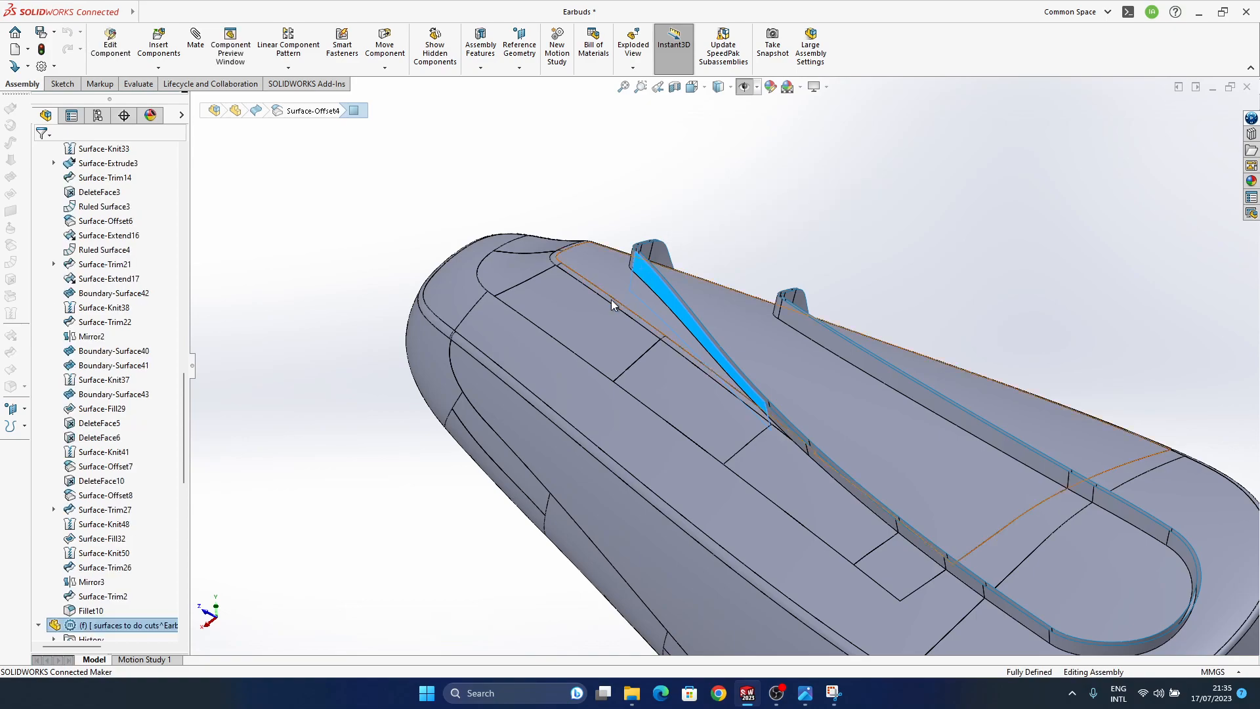
right_click(98, 322)
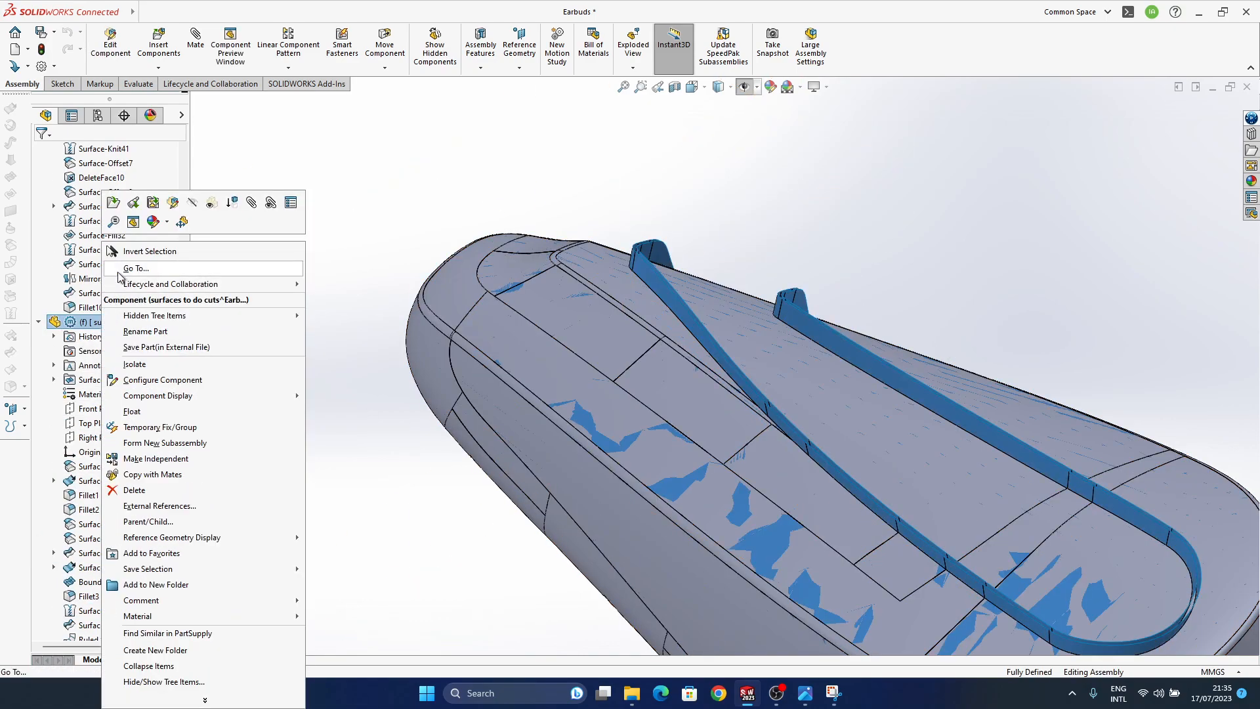
click(192, 204)
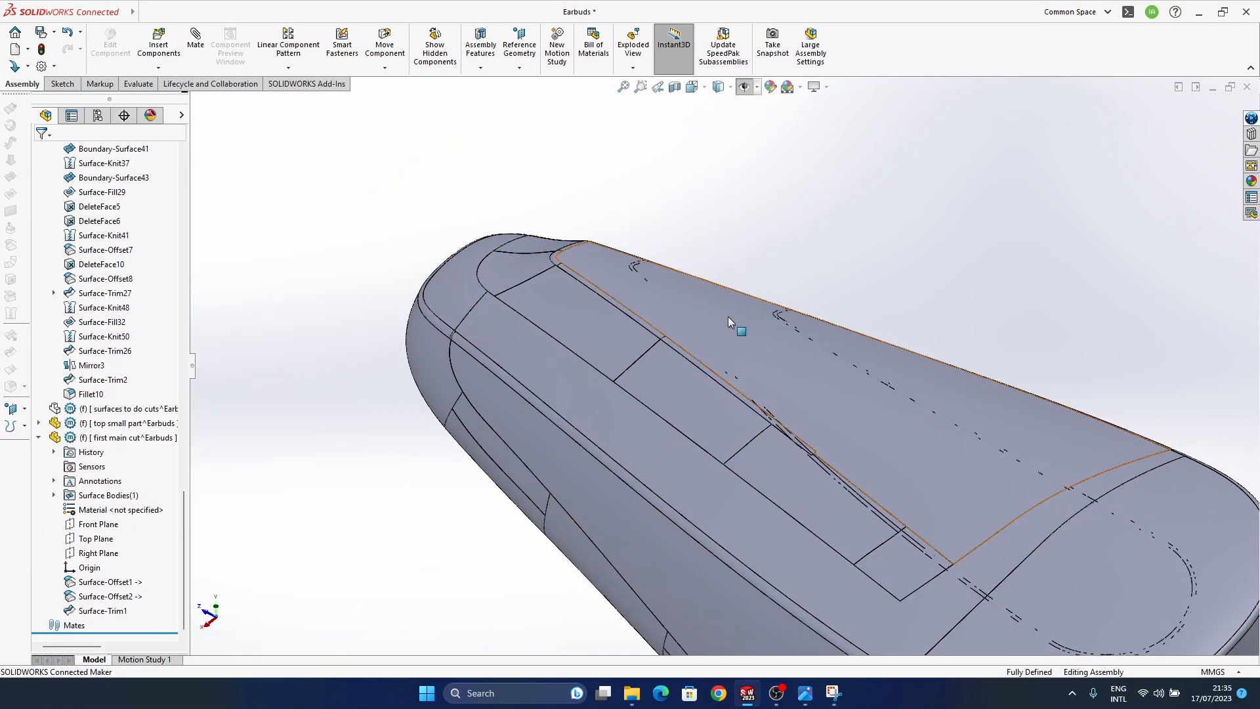
Hide the Top surface component in the Earbuds assembly.
scroll(666, 277, down, 3)
scroll(646, 293, down, 1)
click(710, 349)
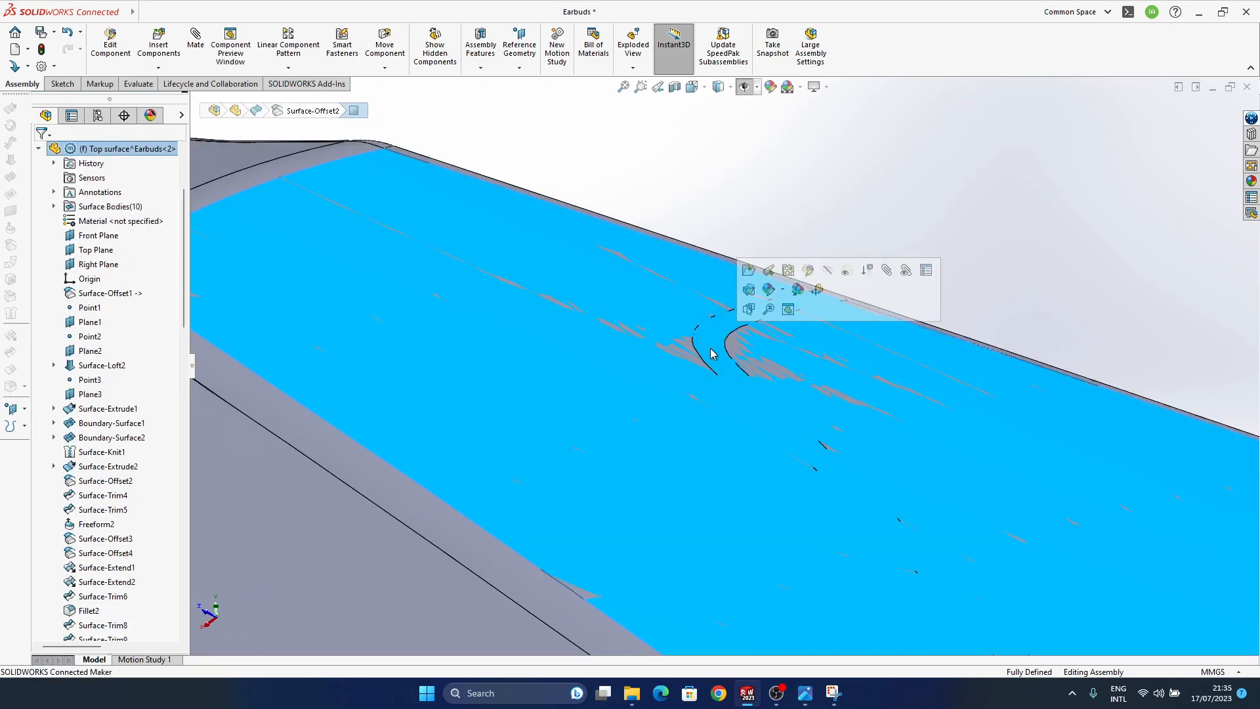
right_click(102, 151)
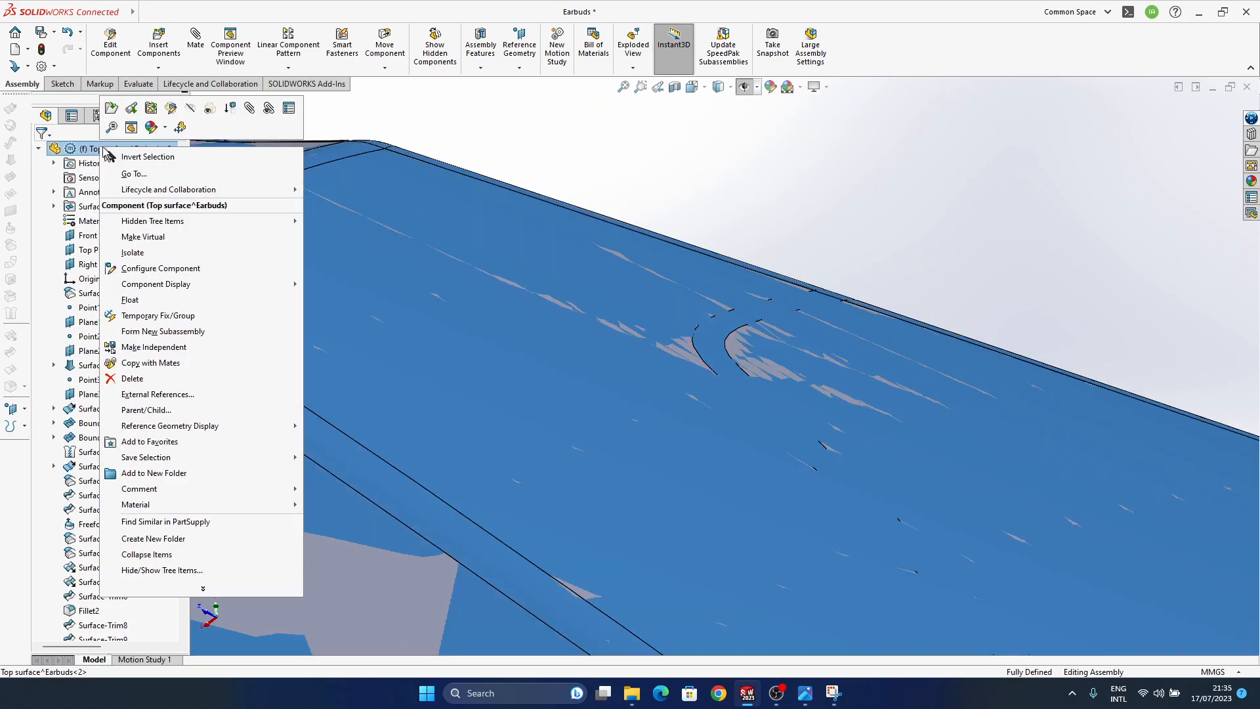
click(519, 131)
scroll(97, 289, up, 10)
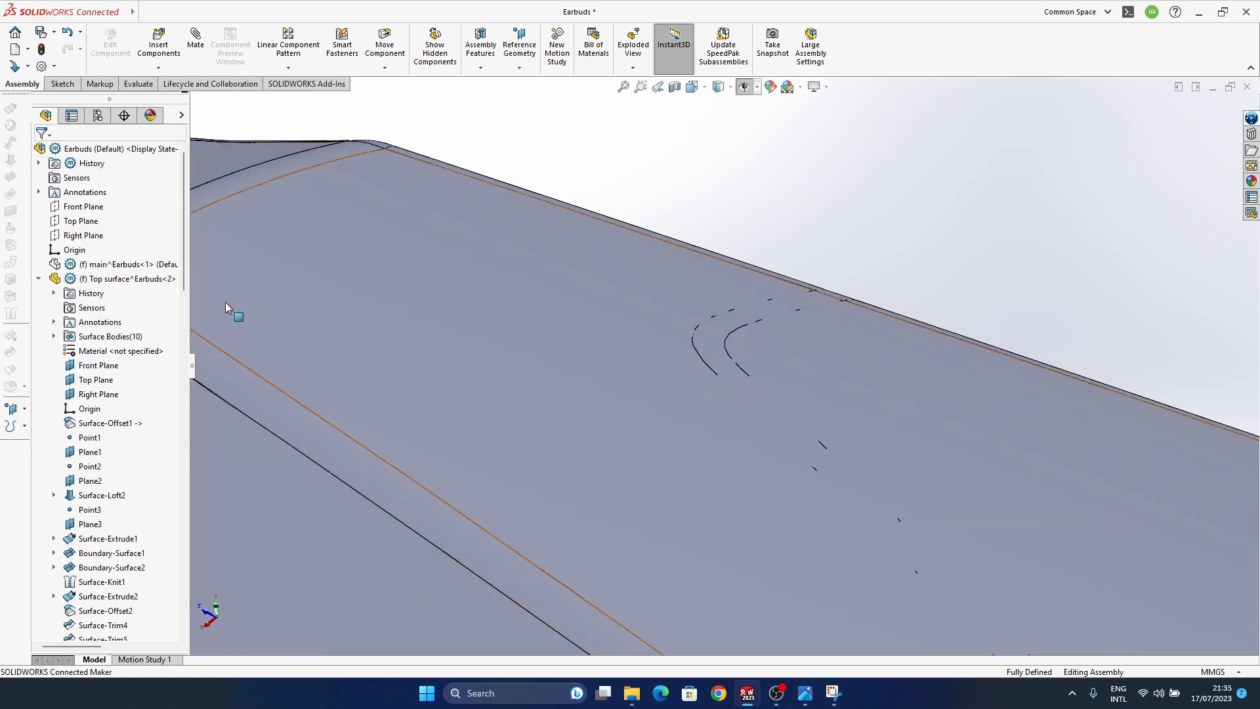
click(136, 278)
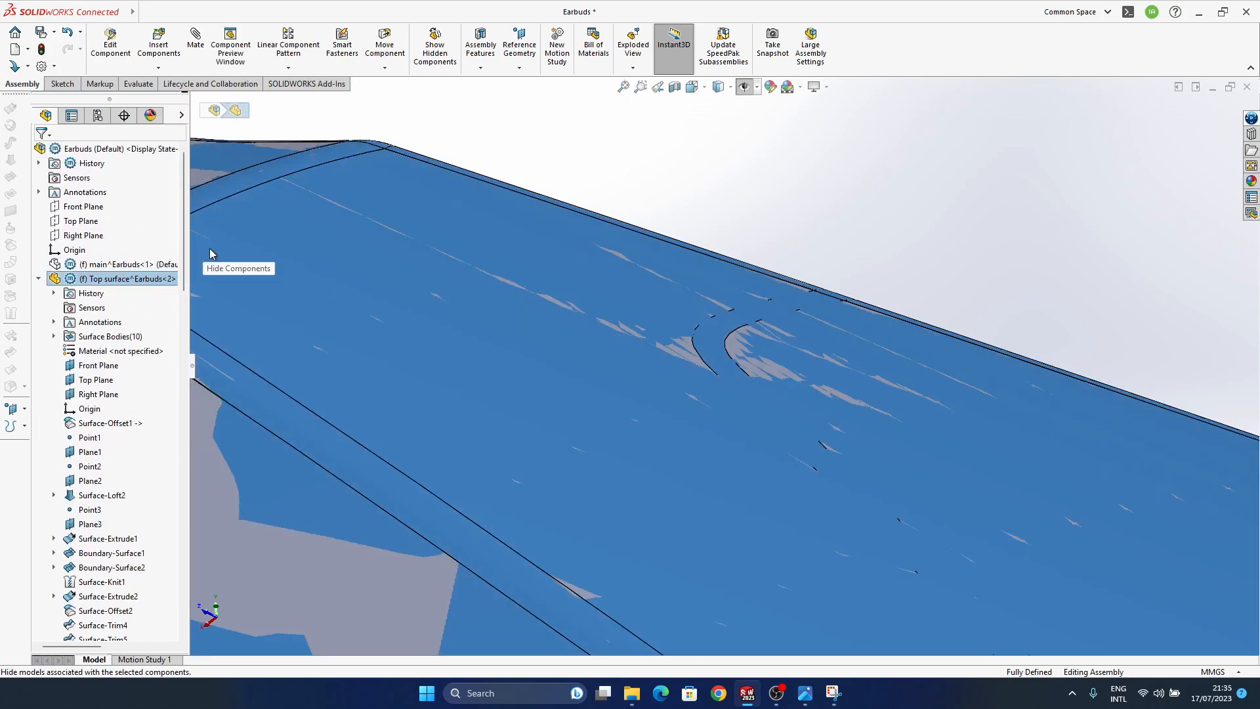
click(211, 253)
Examine the gap and fit between the top small part and the first main cut part from several angles.
middle_drag(960, 224, 820, 415)
scroll(799, 325, down, 3)
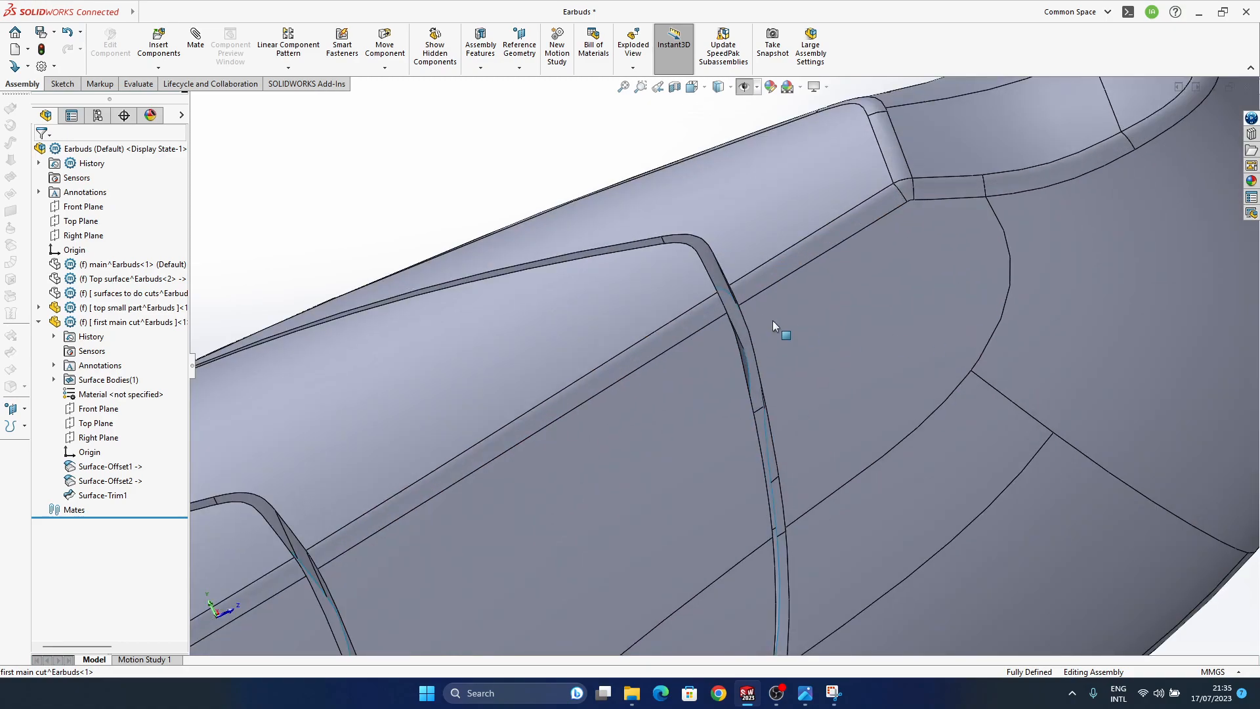
scroll(766, 361, up, 6)
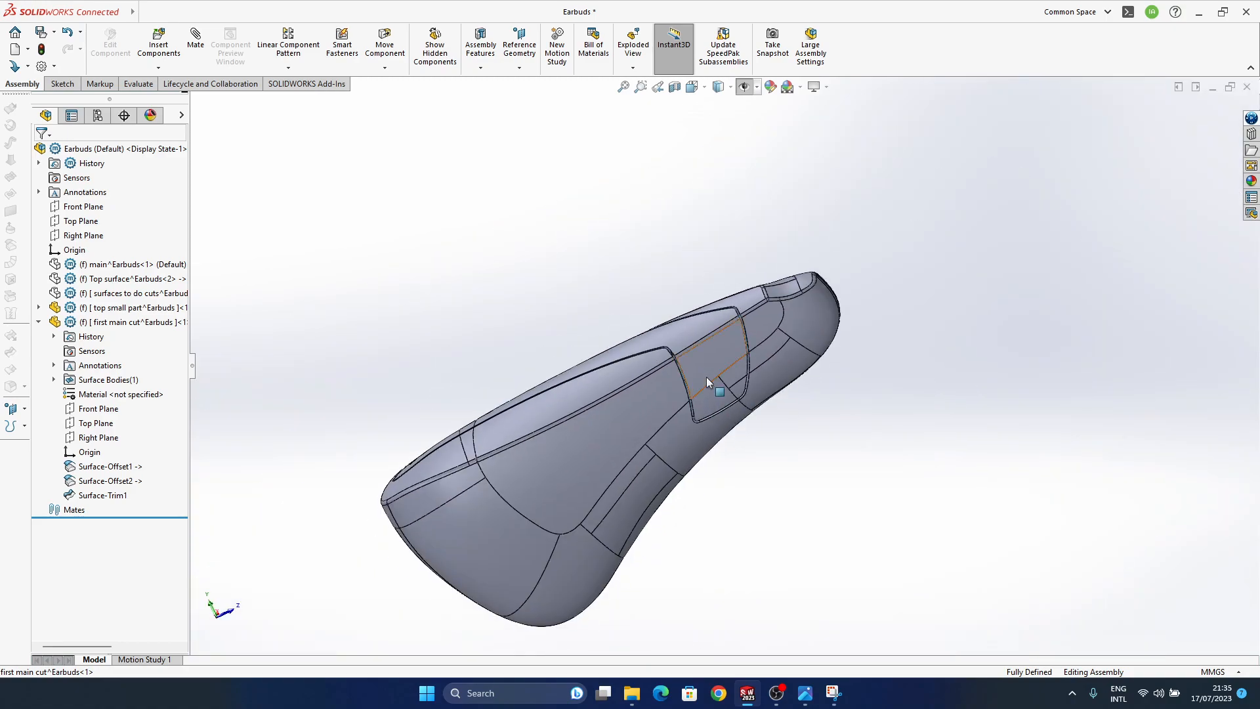
middle_drag(703, 389, 588, 396)
scroll(586, 396, down, 5)
scroll(586, 397, up, 3)
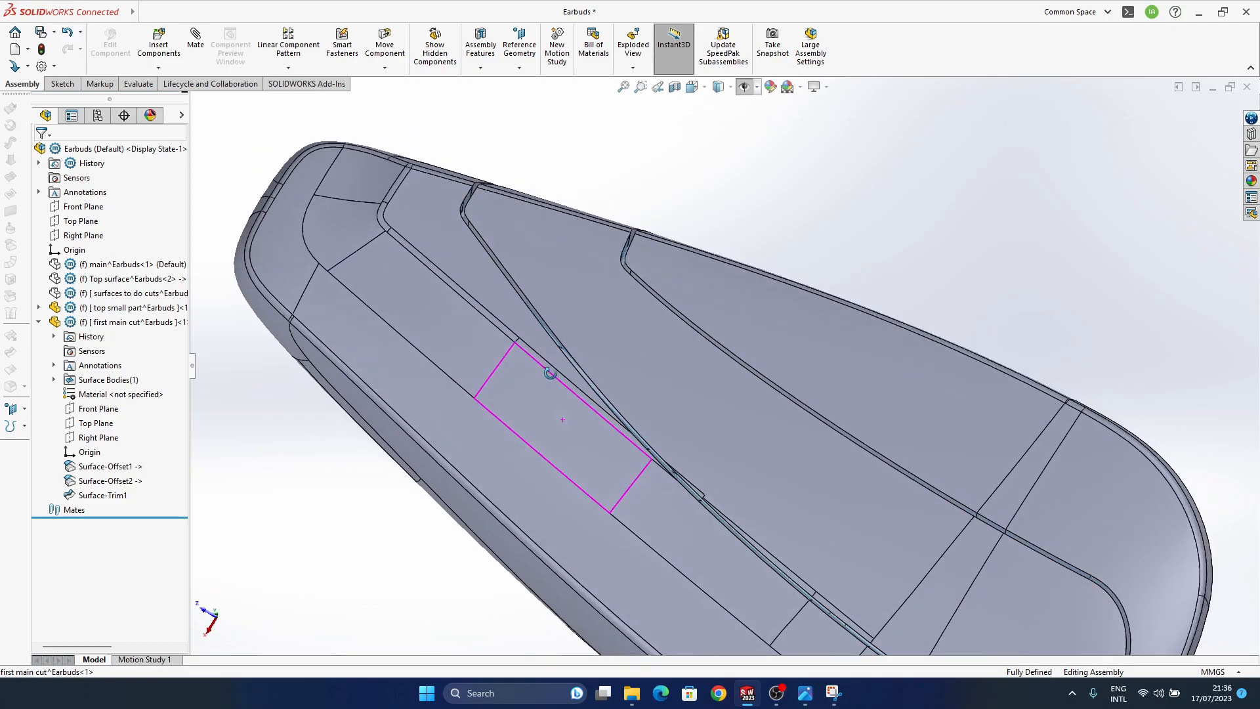
click(38, 322)
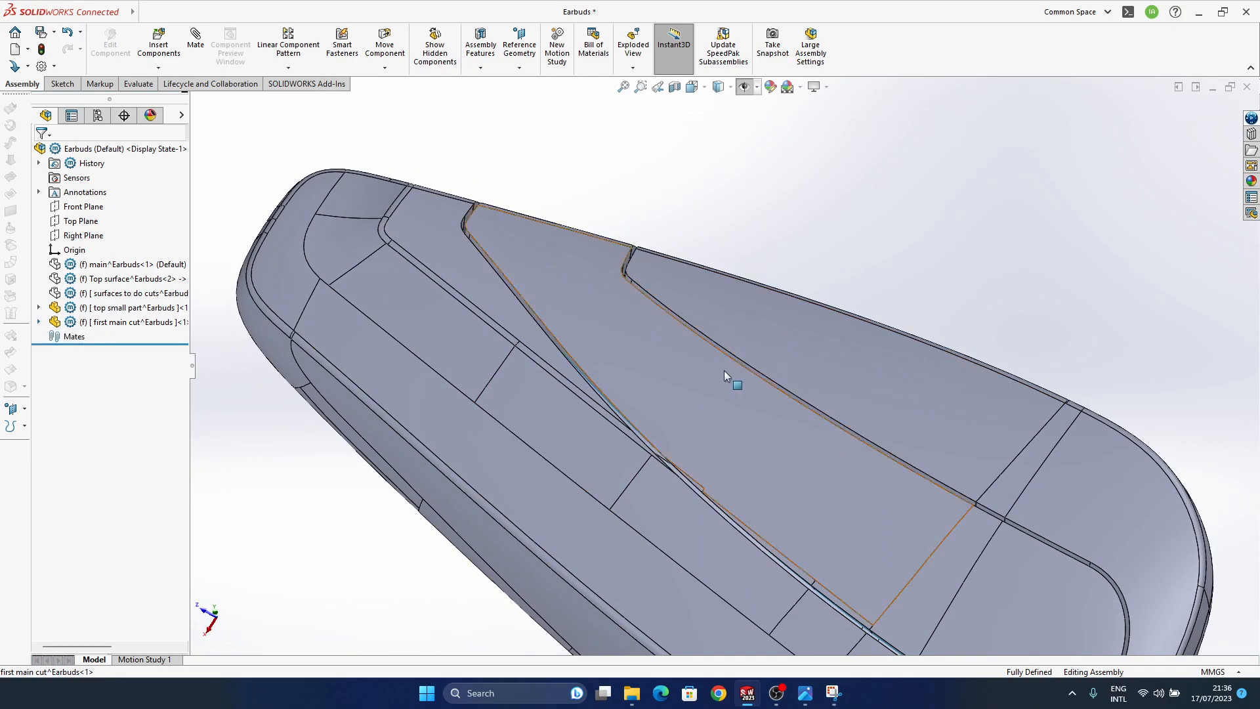
scroll(676, 301, up, 2)
scroll(690, 361, down, 2)
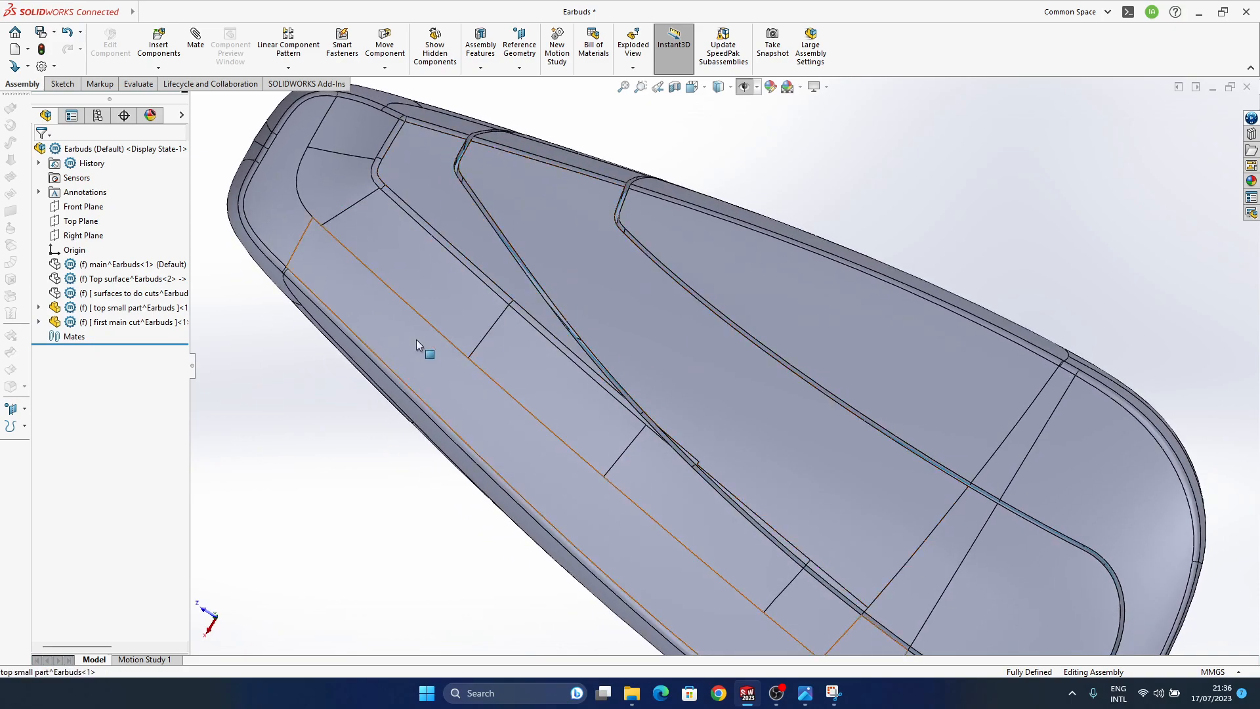
Show the "surfaces to do cuts" component again.
click(128, 307)
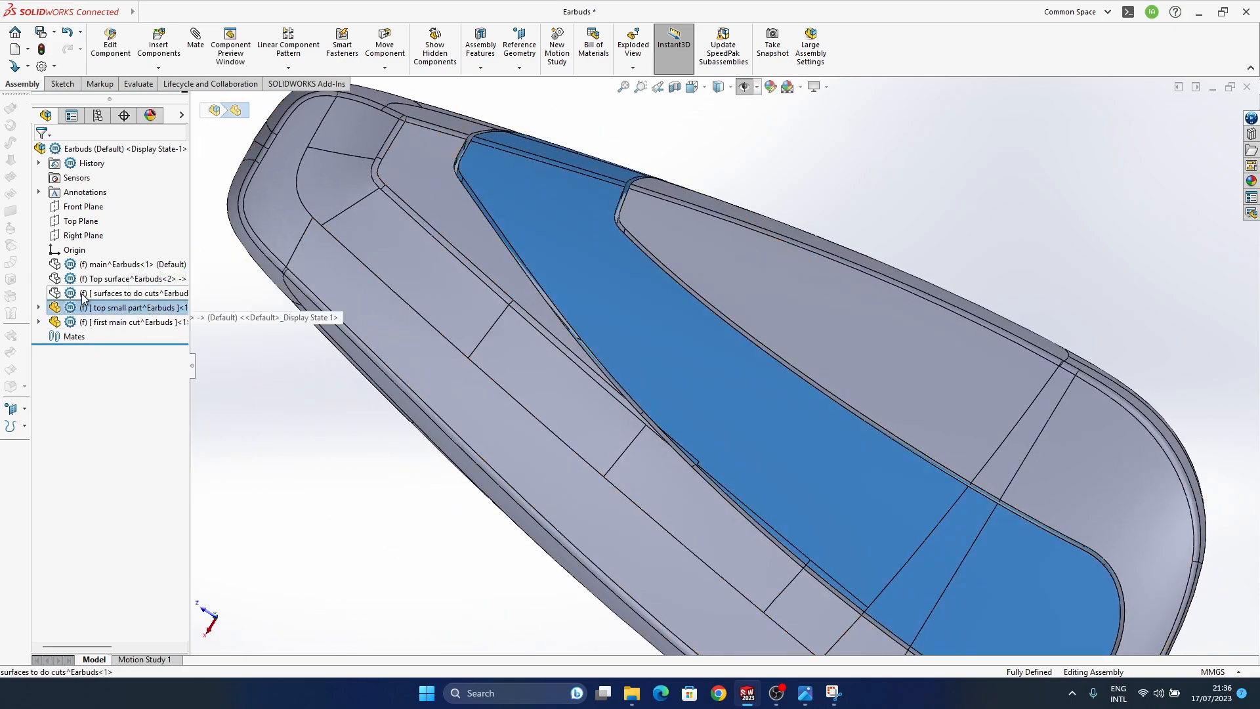
click(83, 294)
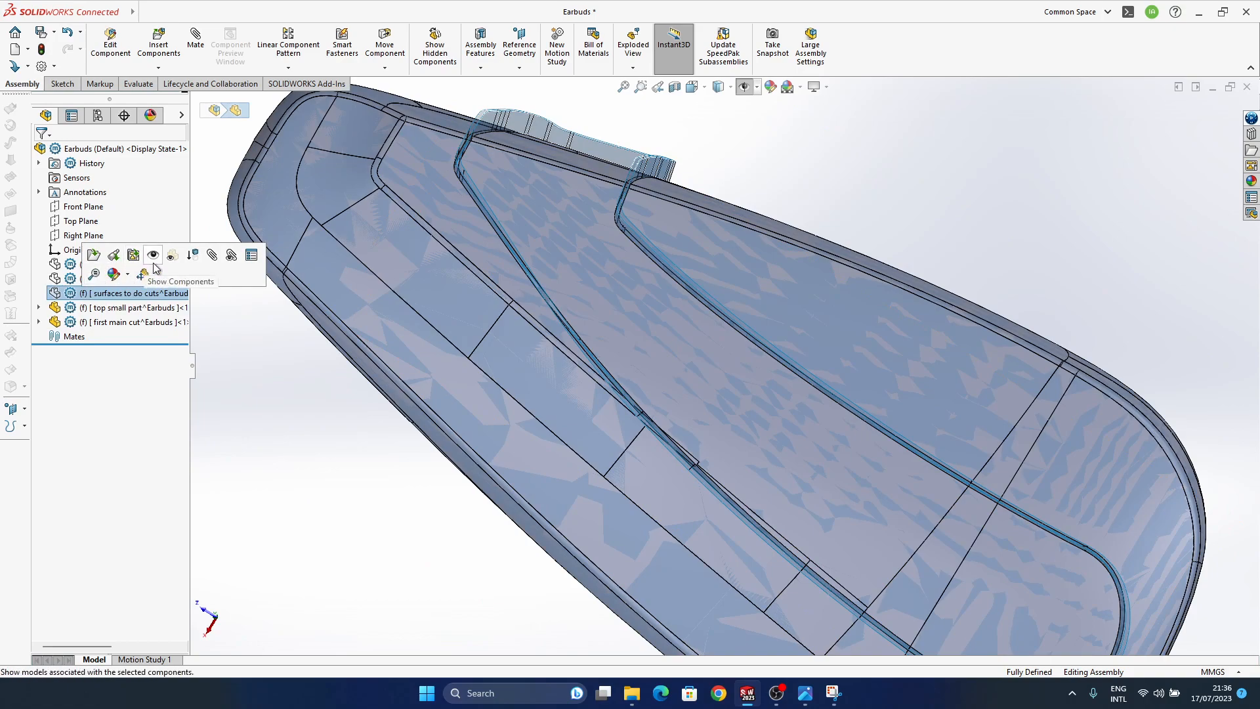
click(141, 293)
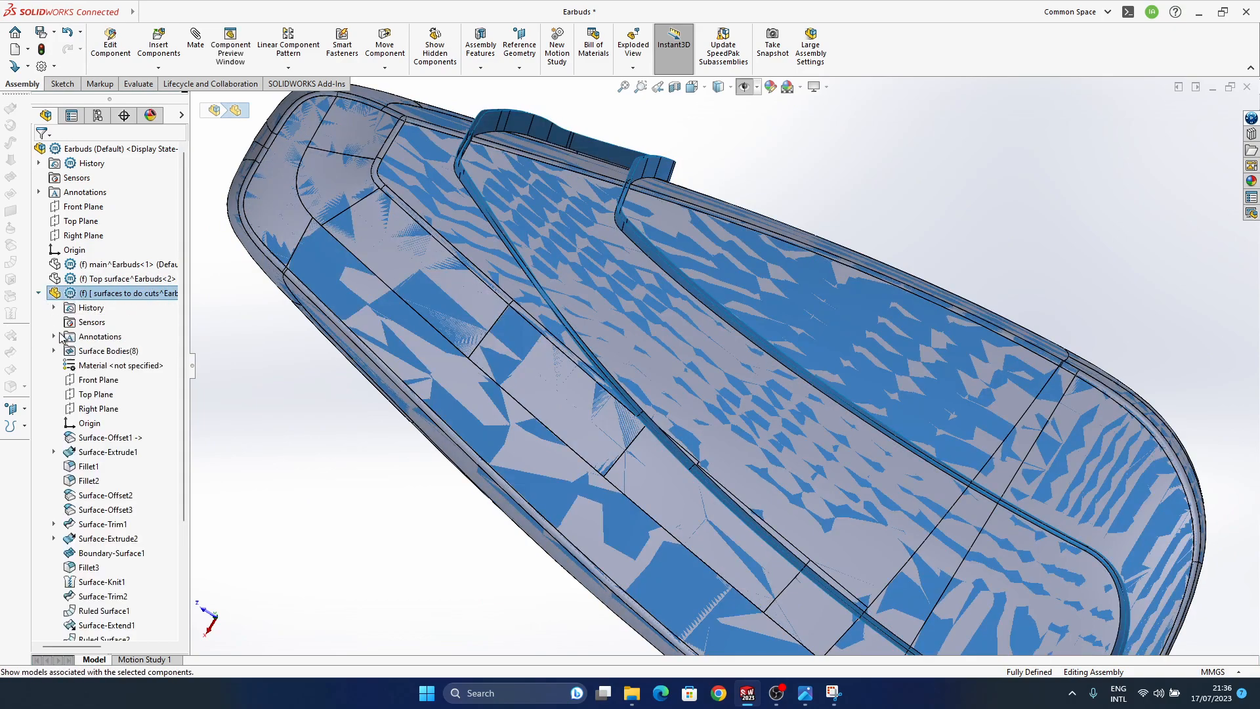
Show 3DSketch1 of Surface-Extrude1 in the "surfaces to do cuts" part.
scroll(51, 316, down, 4)
click(103, 393)
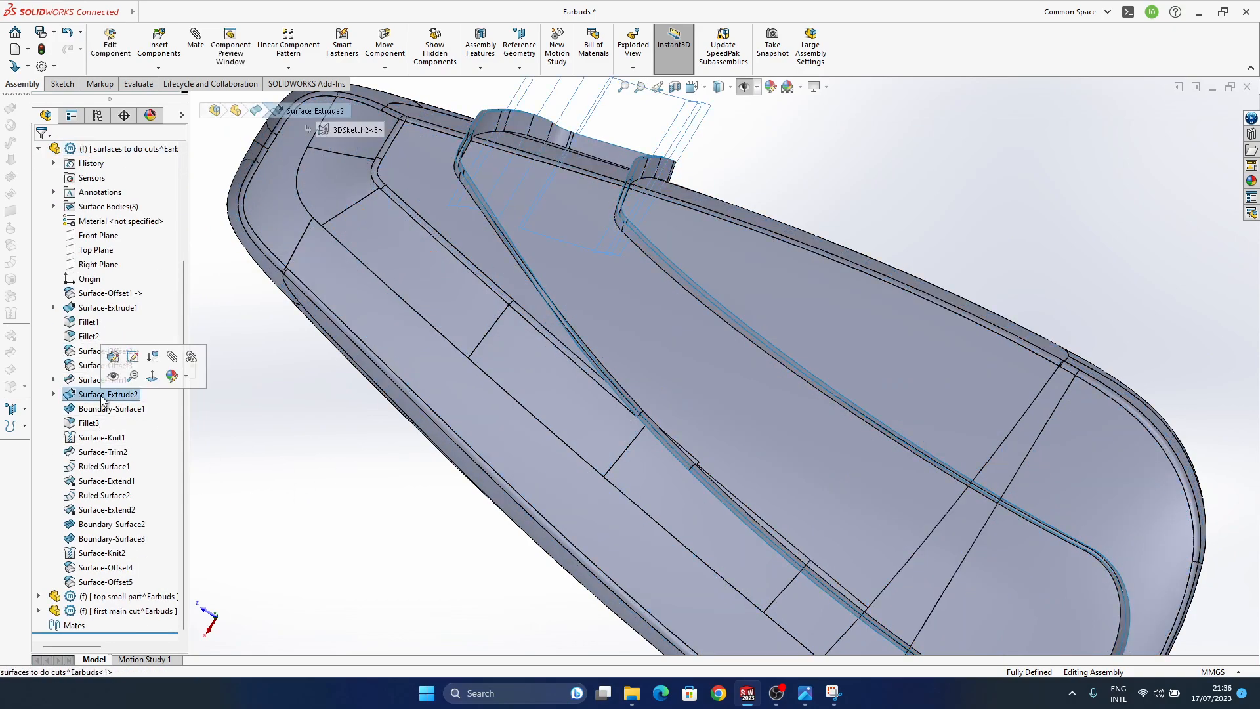
click(105, 307)
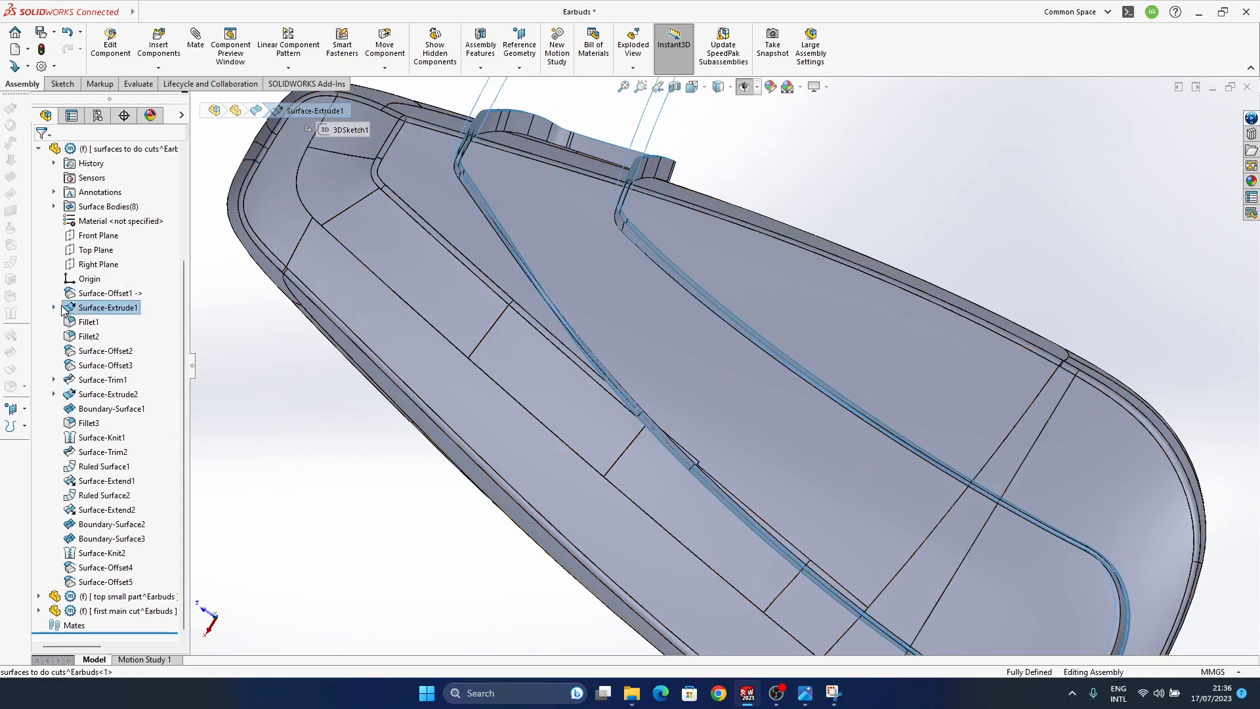
click(53, 308)
click(108, 323)
click(118, 306)
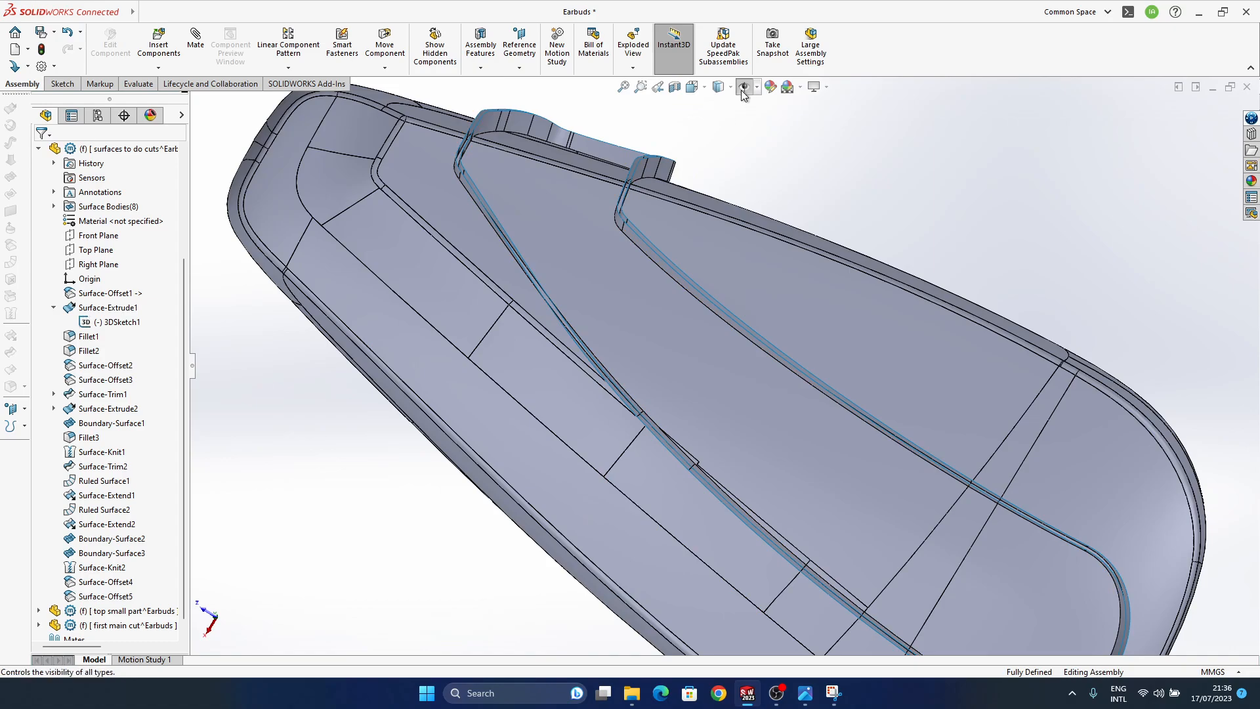
Examine the displayed sketch against the cut surfaces from several angles and undo the last change.
middle_drag(640, 270, 456, 165)
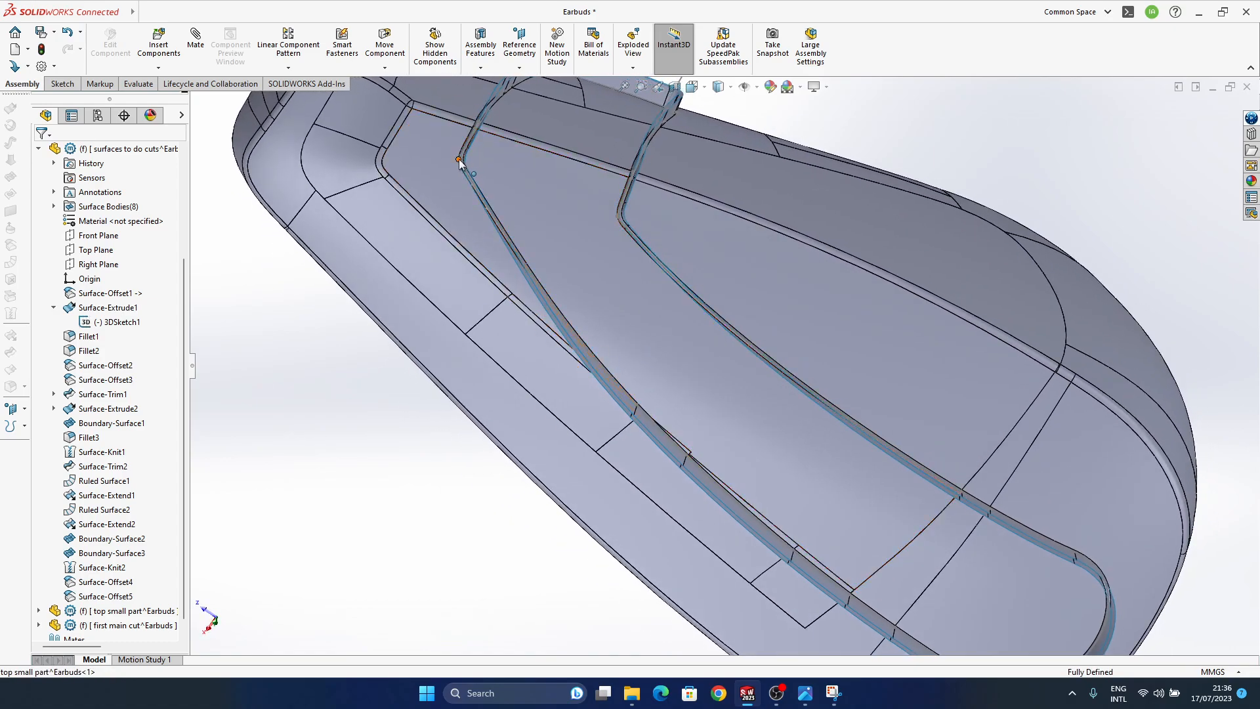
middle_drag(557, 368, 439, 280)
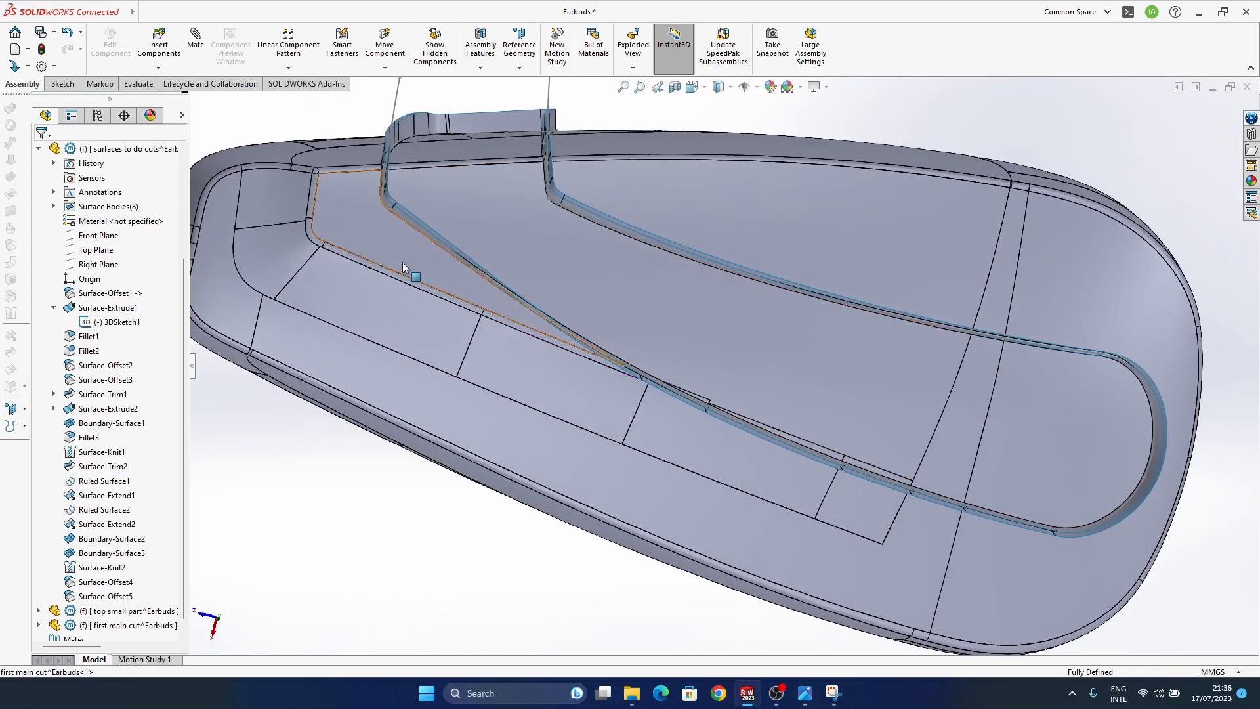
mouse_move(377, 204)
middle_down()
mouse_move(411, 301)
mouse_move(415, 284)
mouse_move(421, 339)
middle_up()
click(404, 299)
key(ctrl+z)
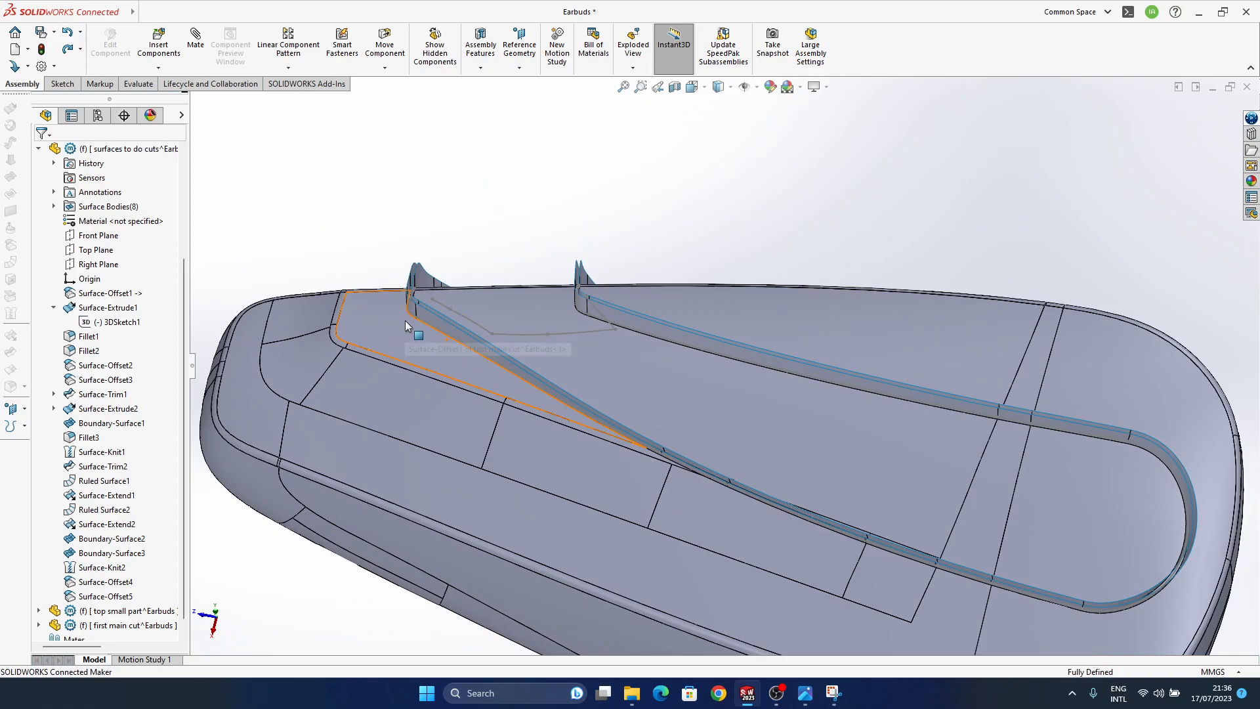
Examine the cut surfaces up close at the bend where the long edge of the top small part begins.
click(101, 410)
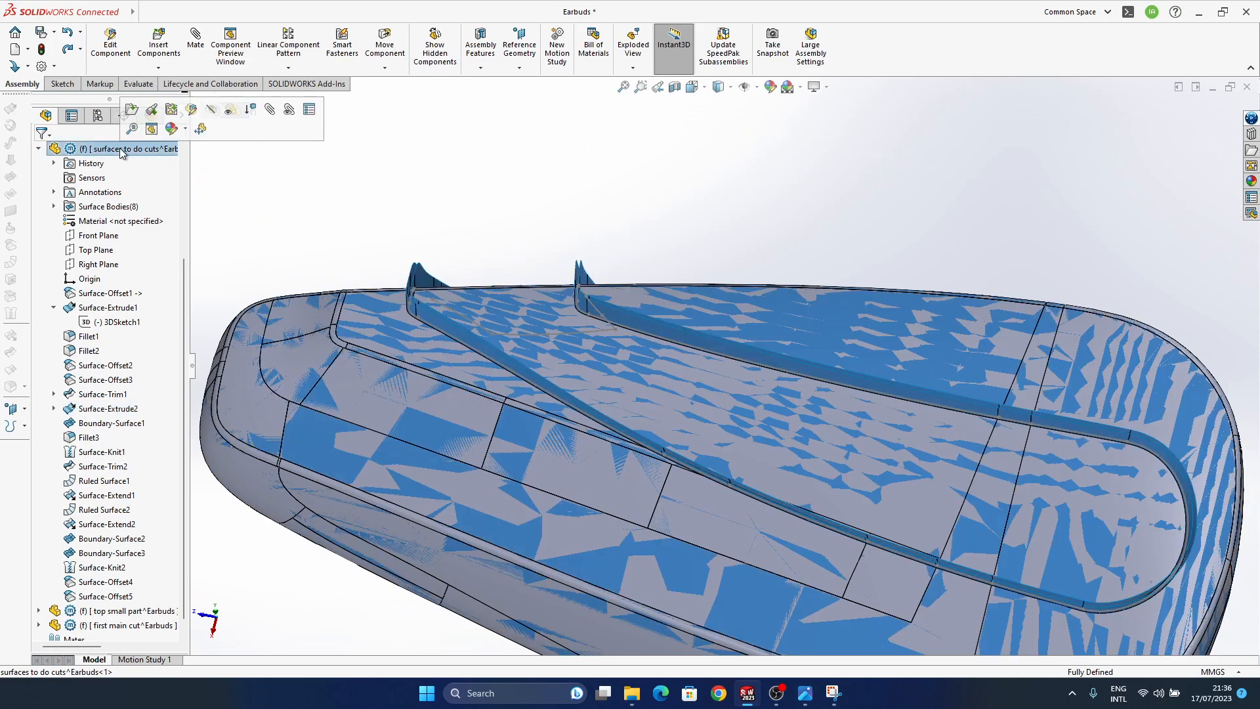
key(Escape)
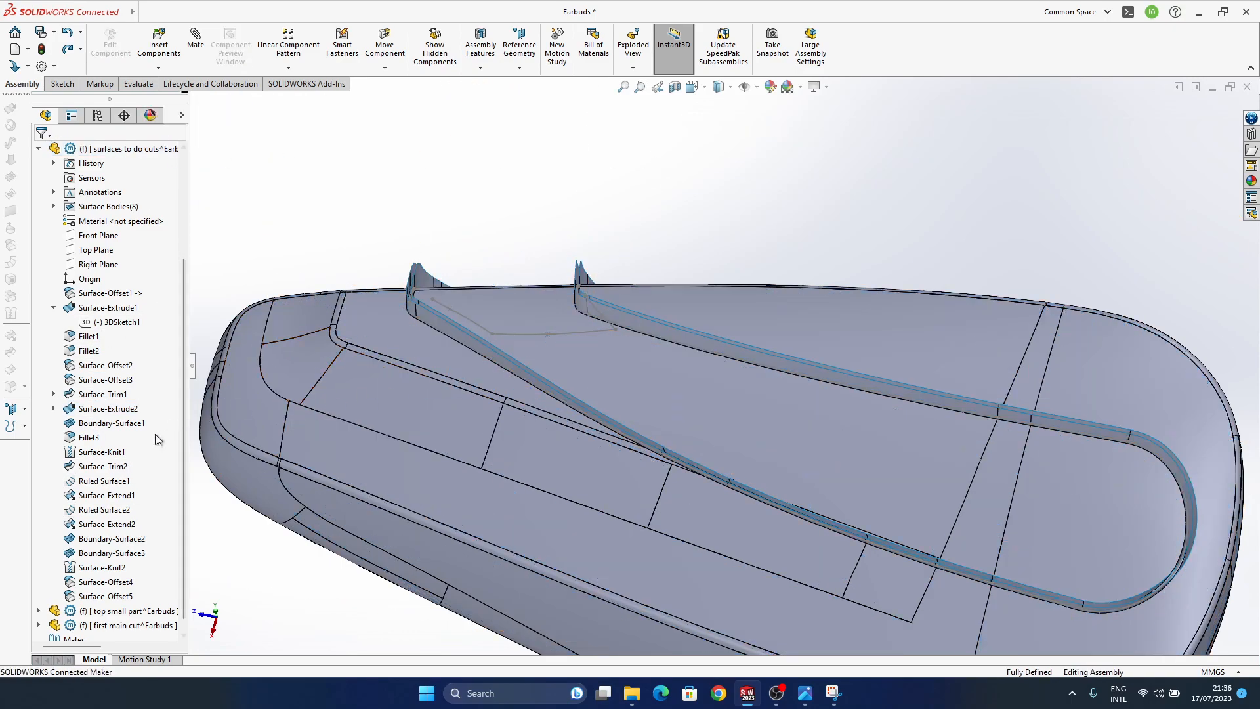
click(439, 327)
middle_drag(565, 400, 335, 243)
scroll(394, 276, down, 5)
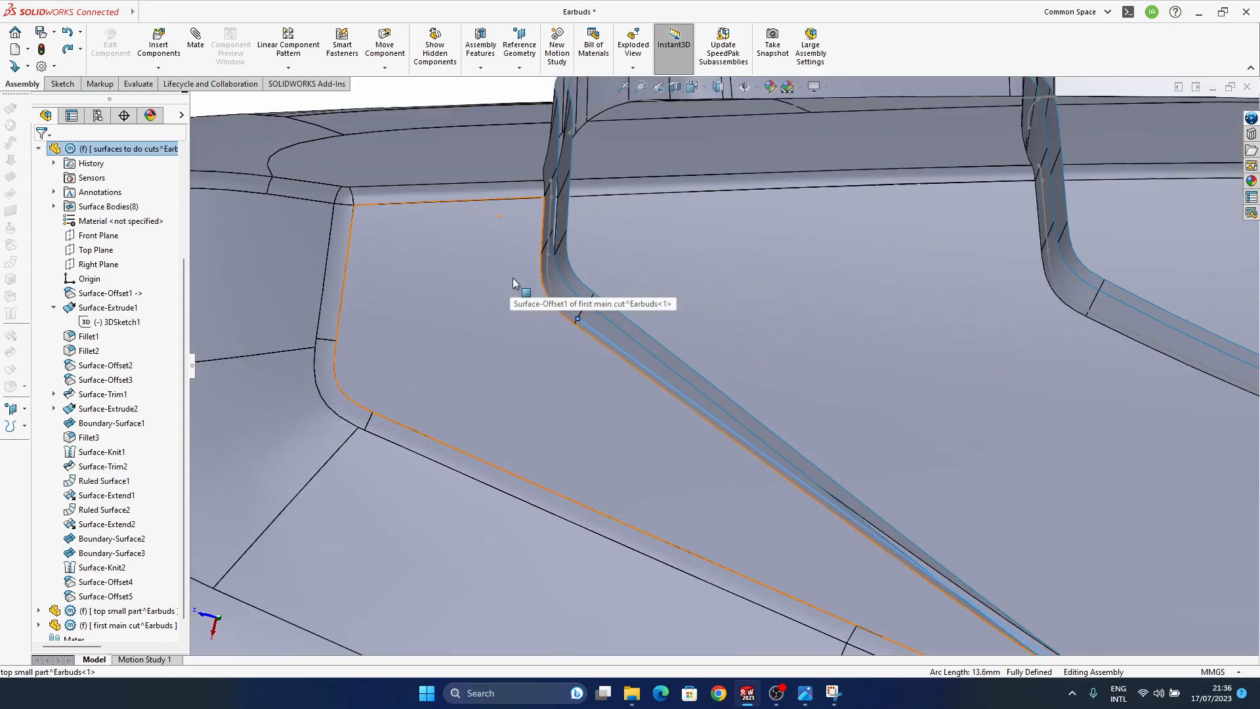
scroll(598, 338, up, 5)
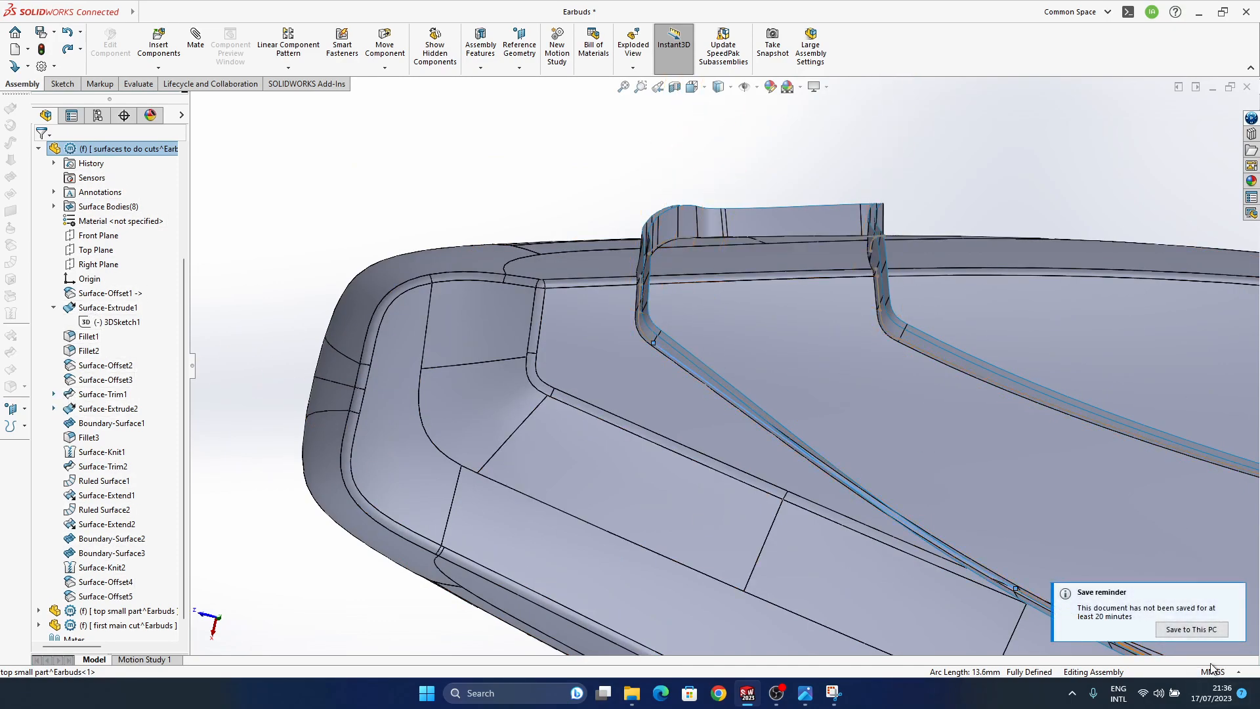
click(1191, 629)
click(259, 203)
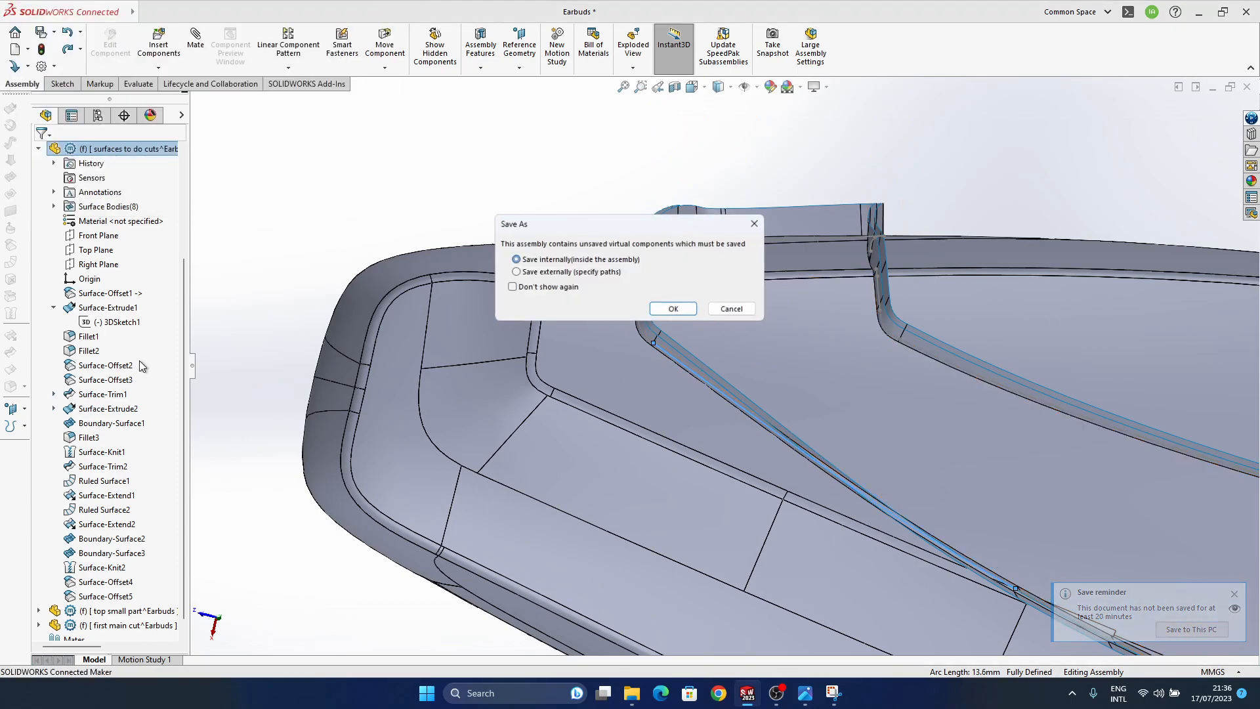
click(731, 312)
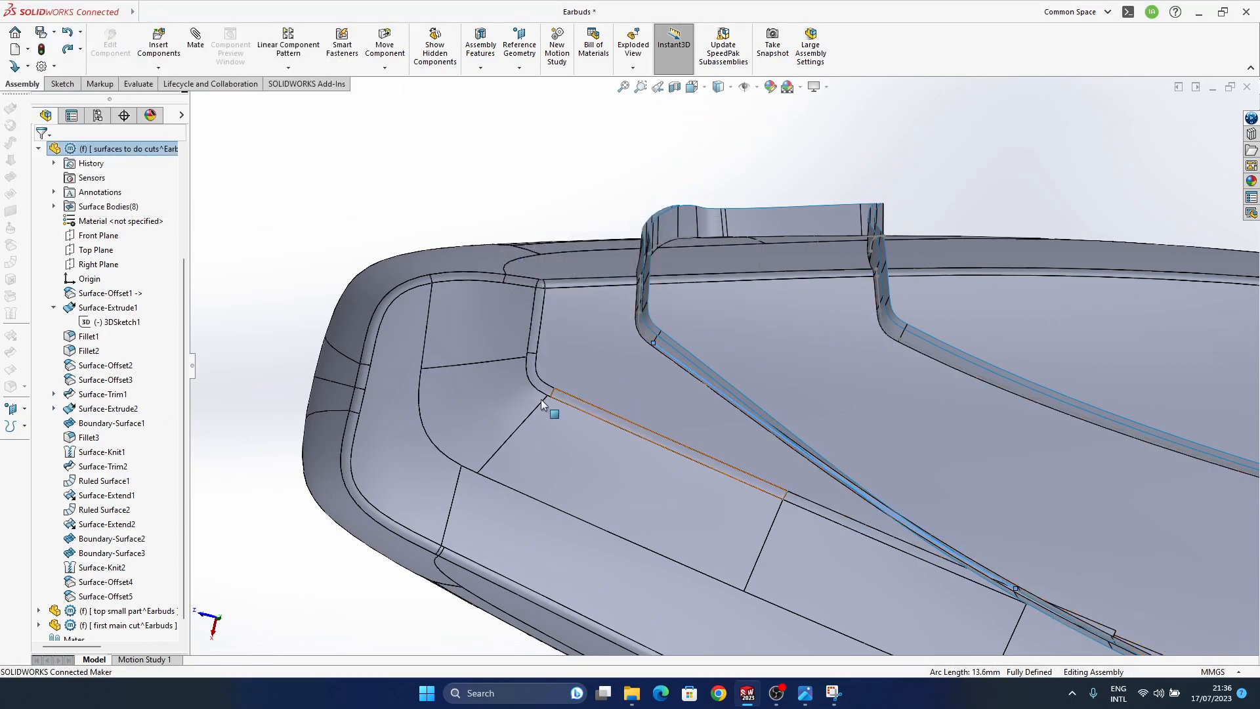
Open the "surfaces to do cuts" part for in-context editing after locating 3DSketch1 under Surface-Extrude1.
click(92, 410)
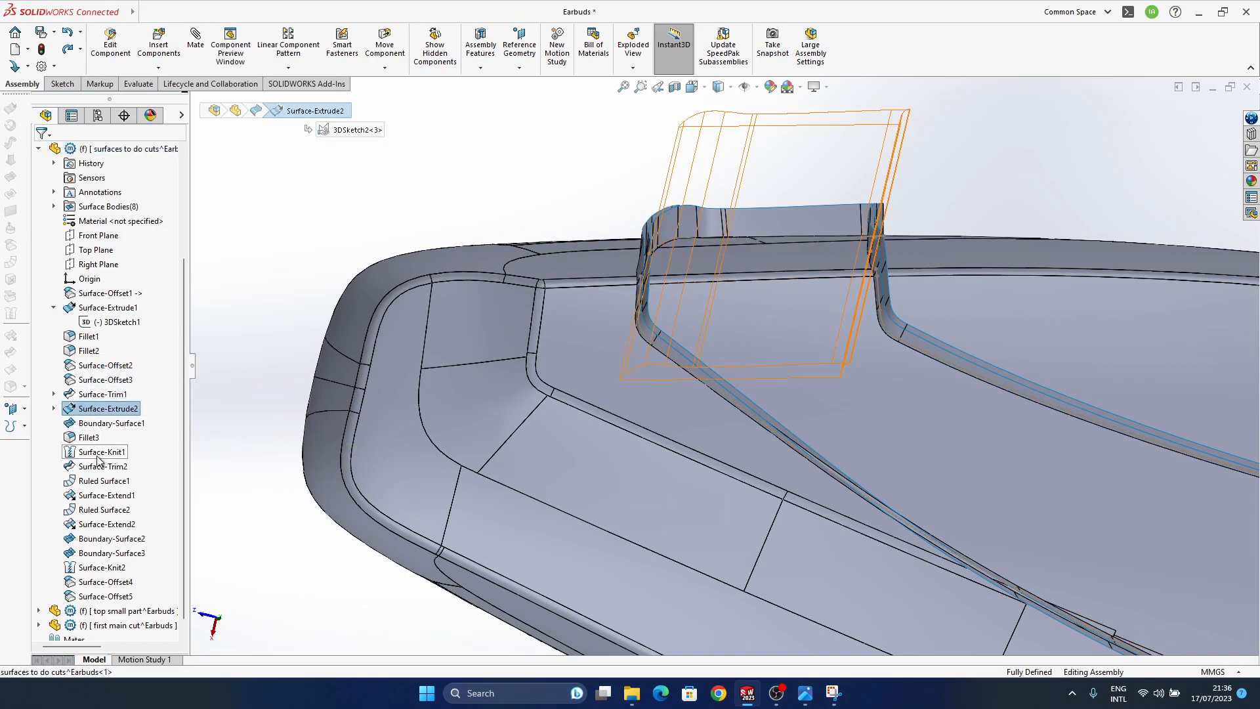
click(100, 312)
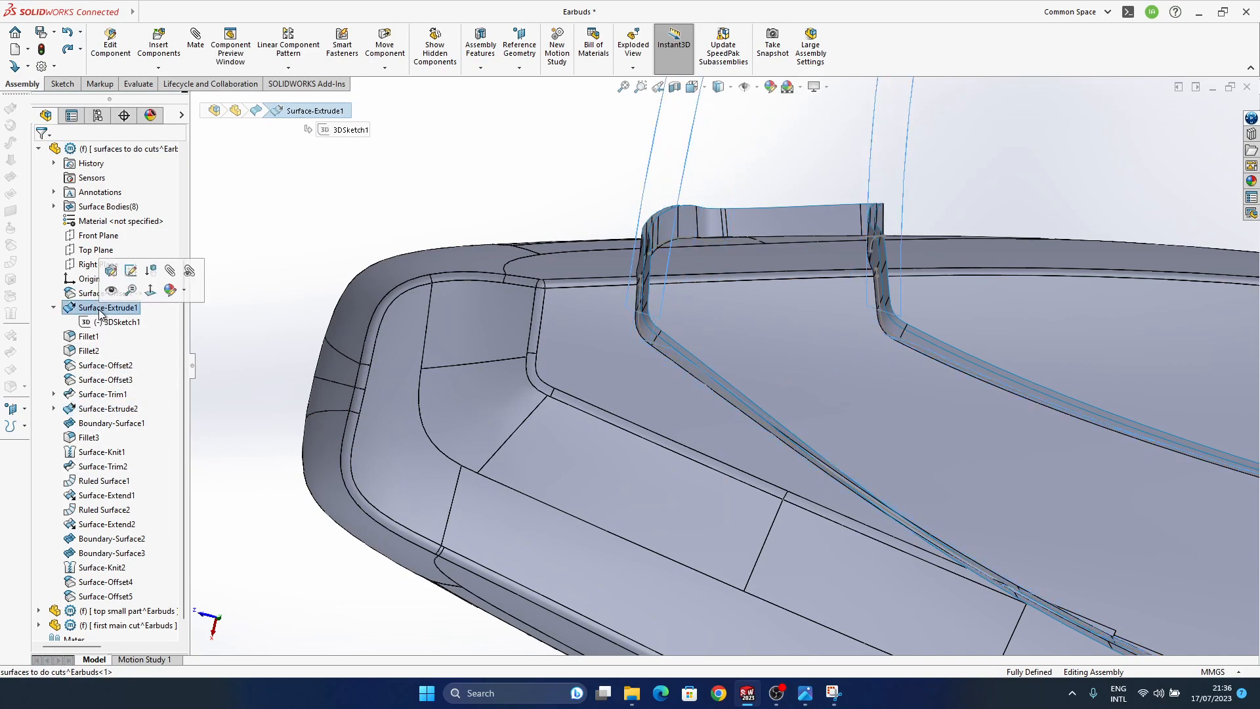
click(108, 322)
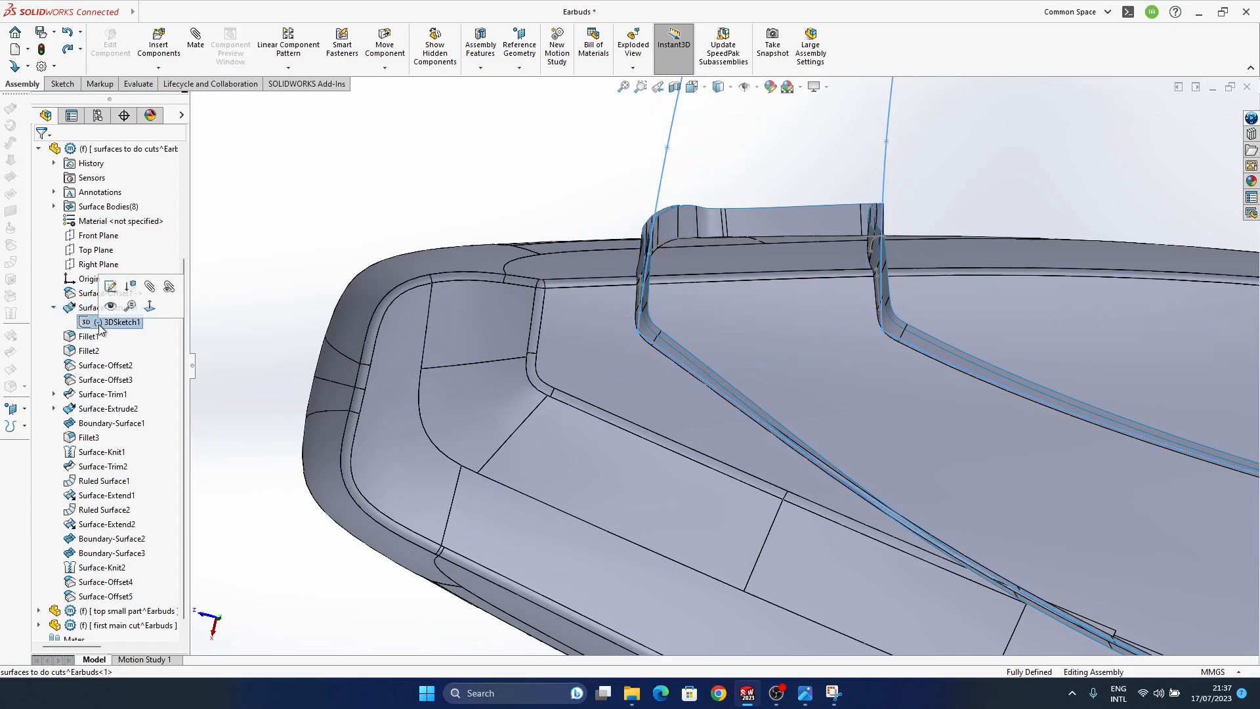
key(Escape)
click(108, 149)
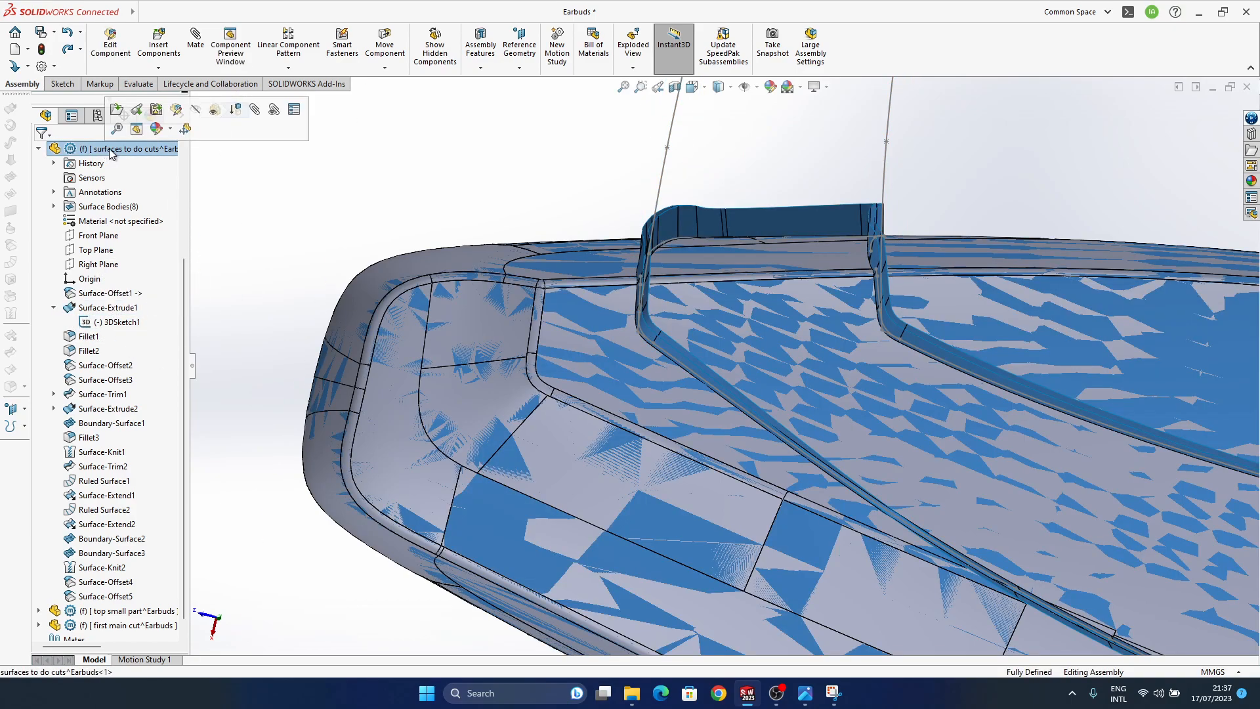
click(175, 111)
Try to reposition the bend point of 3DSketch1 where the long edge starts, and undo the move.
middle_drag(620, 399, 637, 325)
mouse_move(639, 333)
mouse_down()
mouse_move(637, 372)
mouse_move(640, 353)
mouse_up()
click(340, 198)
middle_drag(589, 462, 616, 352)
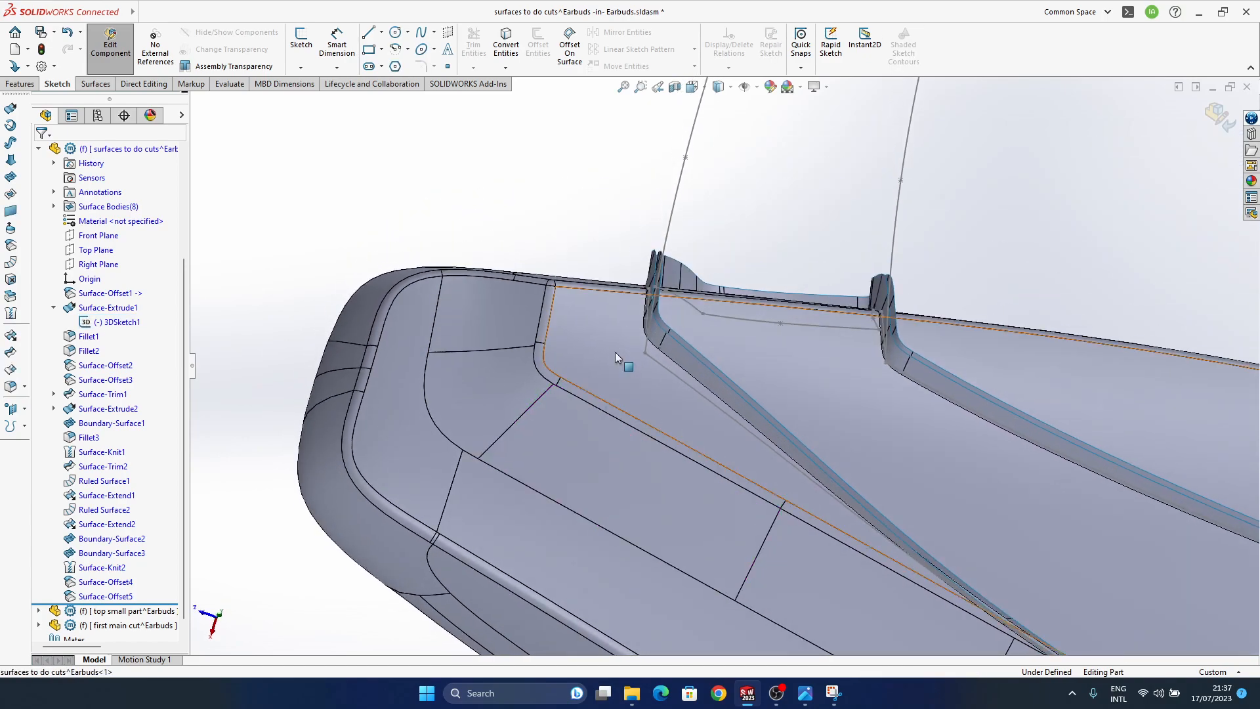
scroll(616, 353, up, 4)
middle_drag(728, 435, 707, 405)
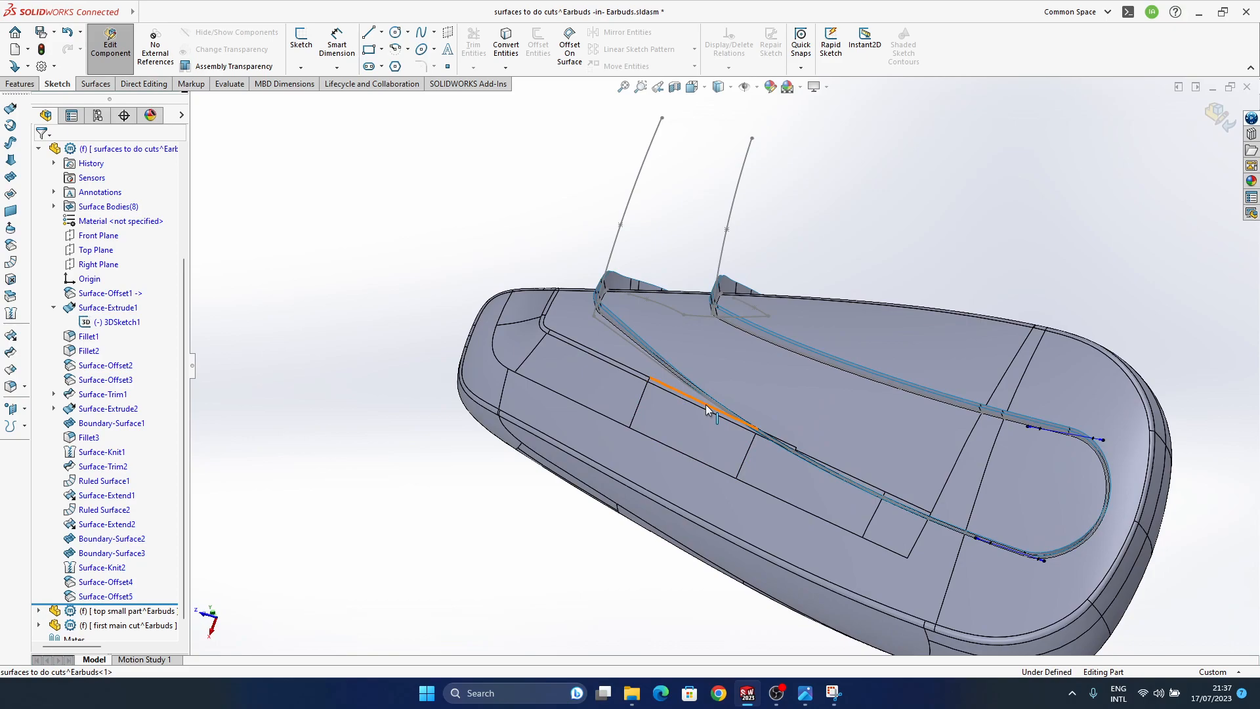
key(ctrl+z)
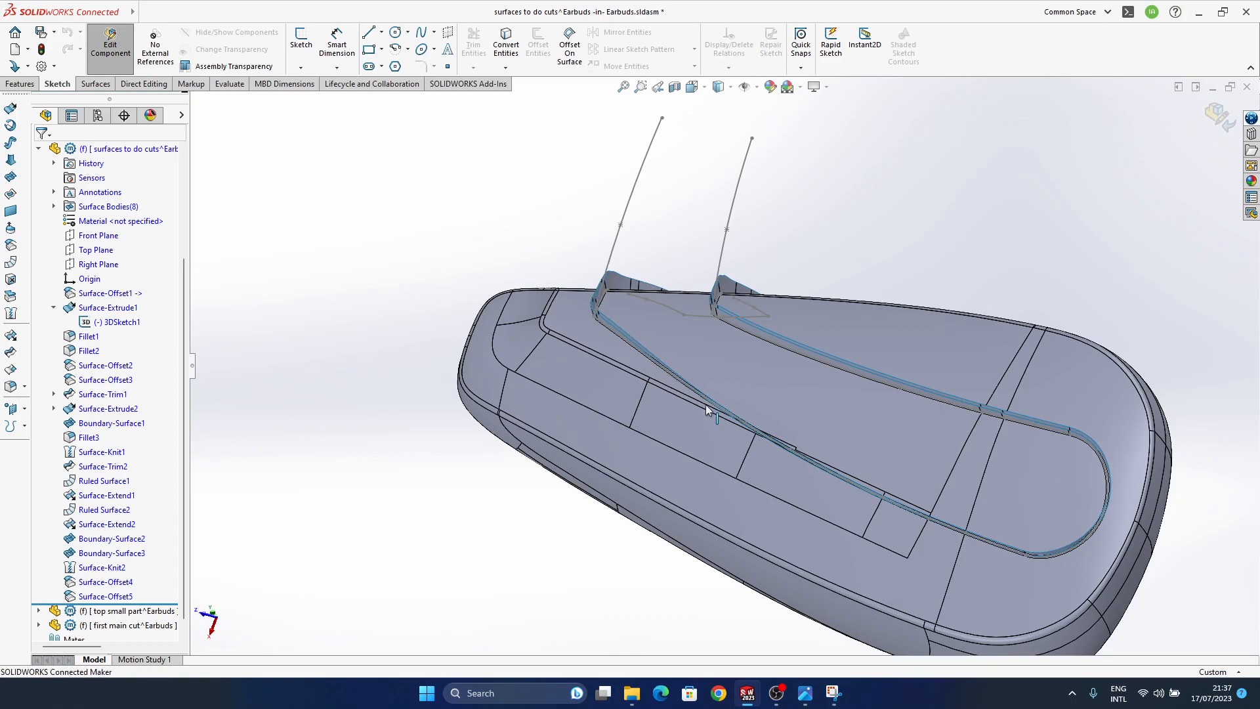
Adjust the bend point of 3DSketch1 near the start of the long cut edge and rebuild the cut surfaces.
mouse_move(715, 404)
middle_down()
mouse_move(774, 396)
mouse_move(751, 262)
mouse_move(897, 529)
mouse_move(883, 591)
mouse_move(900, 621)
mouse_move(829, 494)
middle_up()
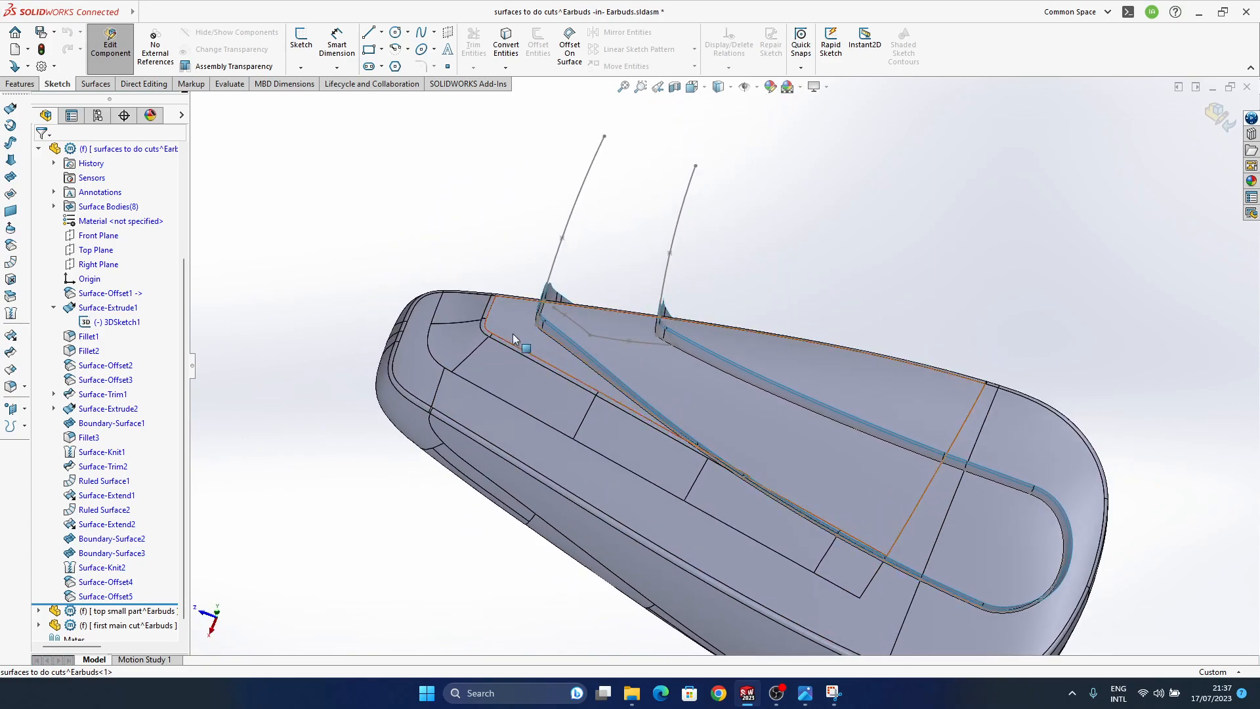
scroll(628, 364, down, 5)
click(631, 354)
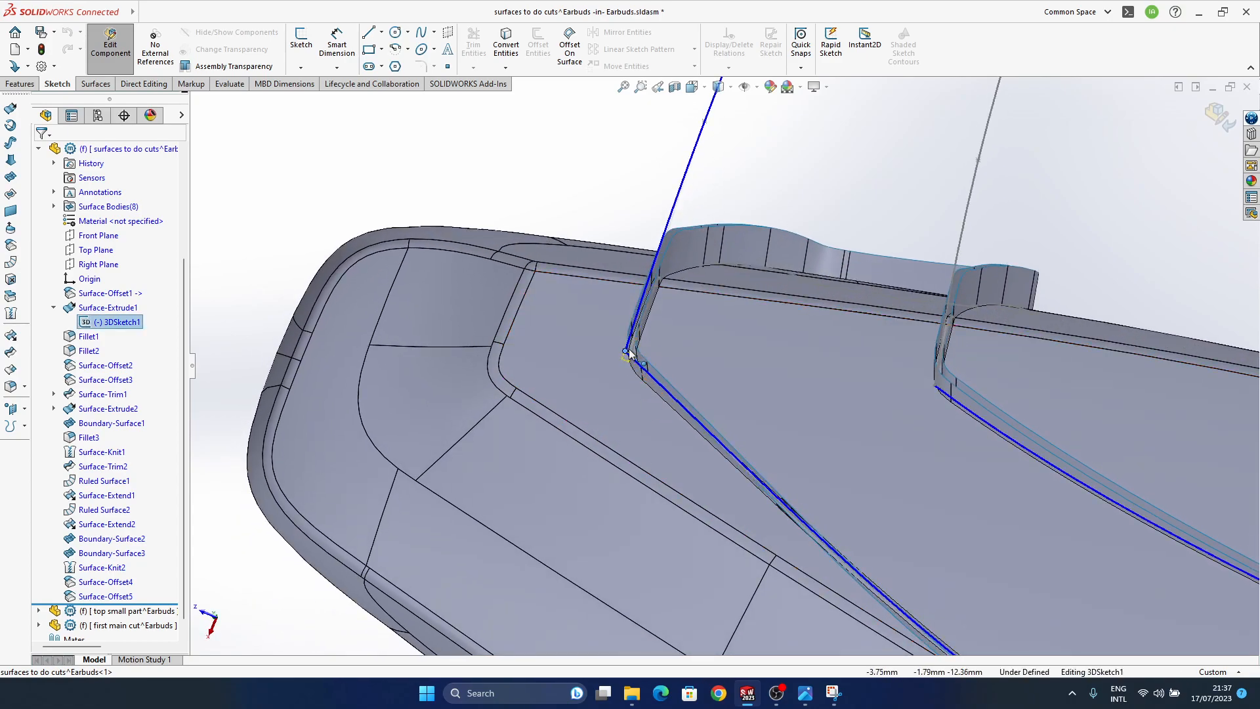
click(646, 371)
middle_drag(647, 372, 664, 425)
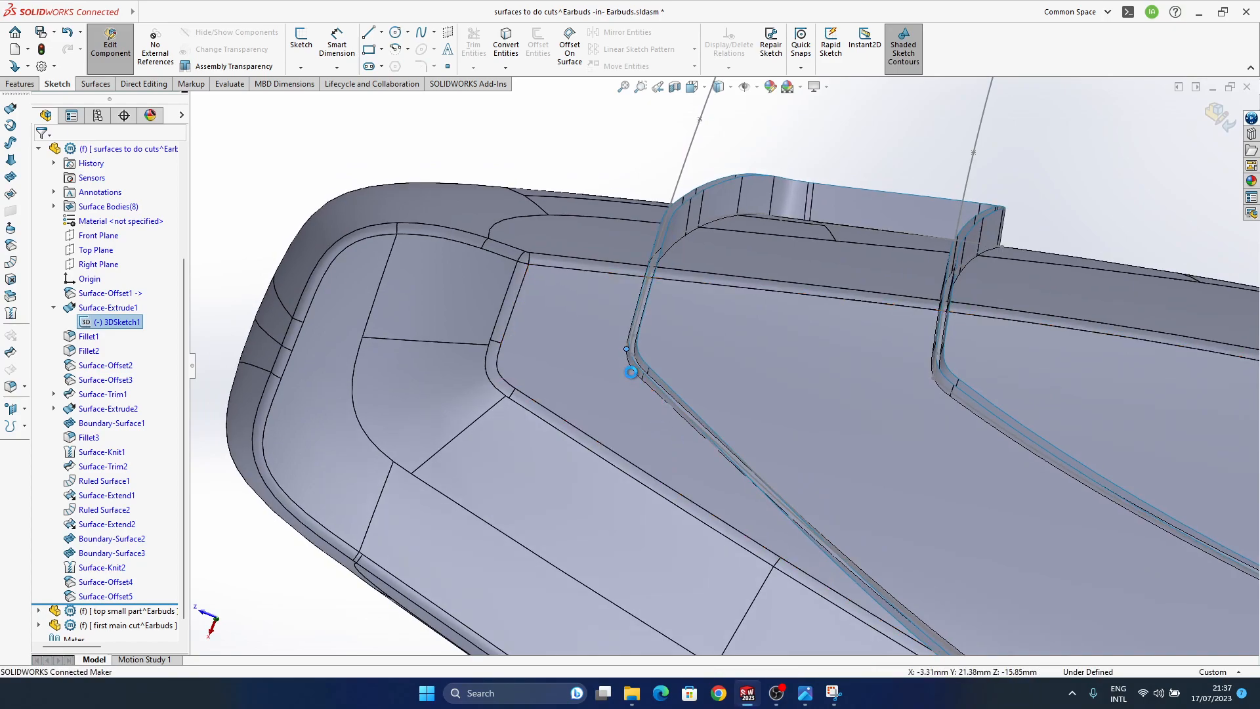
mouse_move(631, 373)
middle_down()
mouse_move(644, 422)
mouse_move(622, 270)
mouse_move(613, 376)
middle_up()
scroll(534, 424, down, 1)
scroll(130, 462, down, 1)
scroll(110, 506, up, 4)
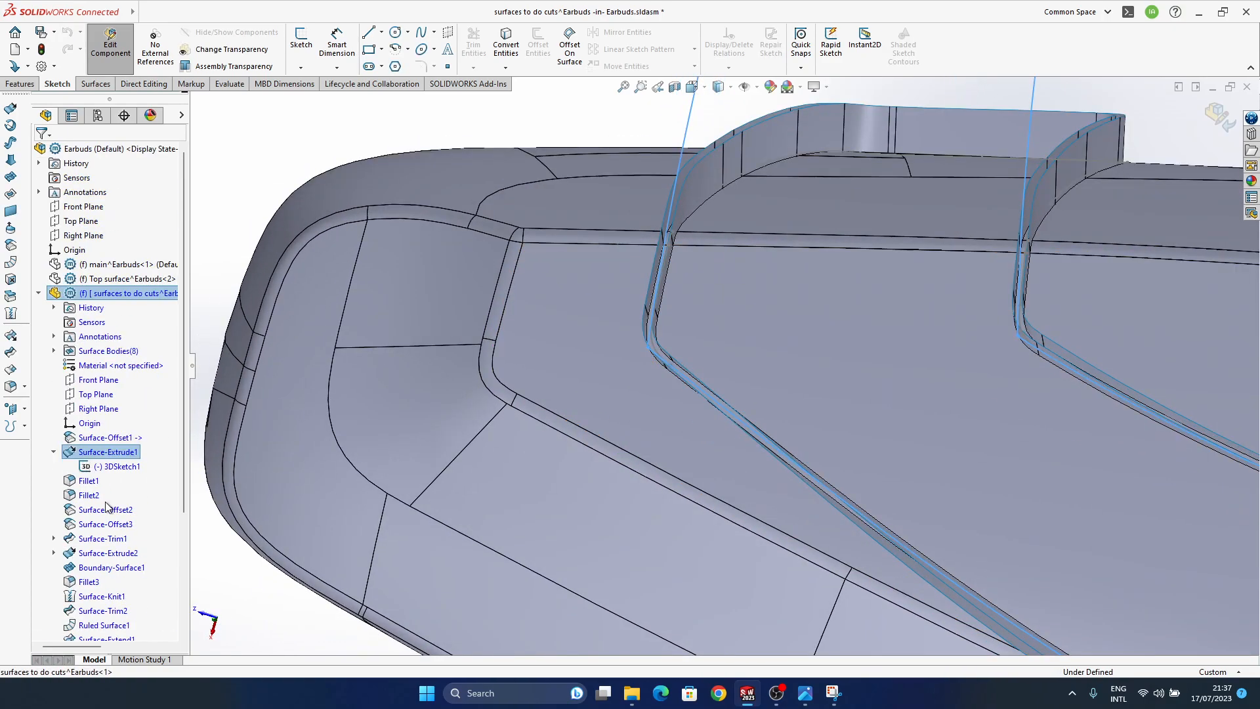
Return to assembly editing and hide the "surfaces to do cuts" component.
scroll(109, 506, down, 1)
middle_drag(629, 439, 667, 352)
click(670, 335)
right_click(115, 249)
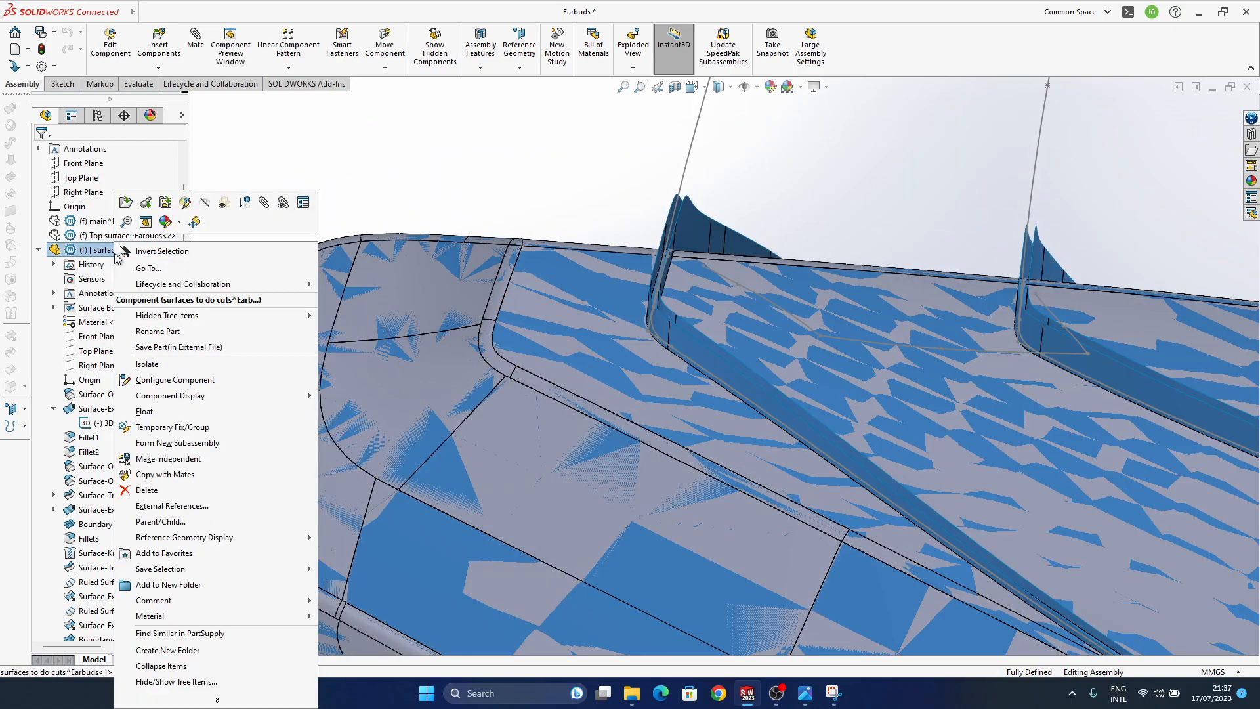
click(207, 206)
Check the gap around the cut outline and open the "first main cut" part for editing in the assembly.
scroll(681, 413, down, 5)
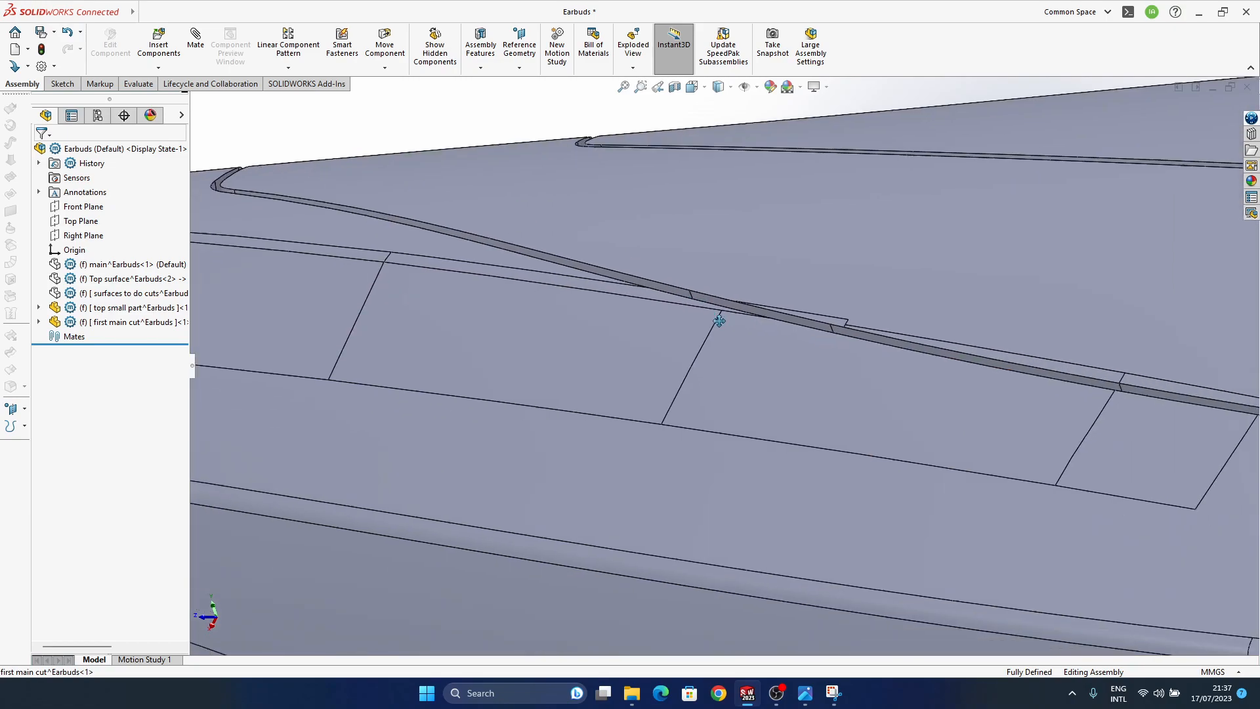
scroll(719, 321, up, 6)
middle_drag(987, 372, 923, 490)
scroll(923, 489, down, 4)
ctrl+middle_drag(609, 505, 681, 454)
click(38, 322)
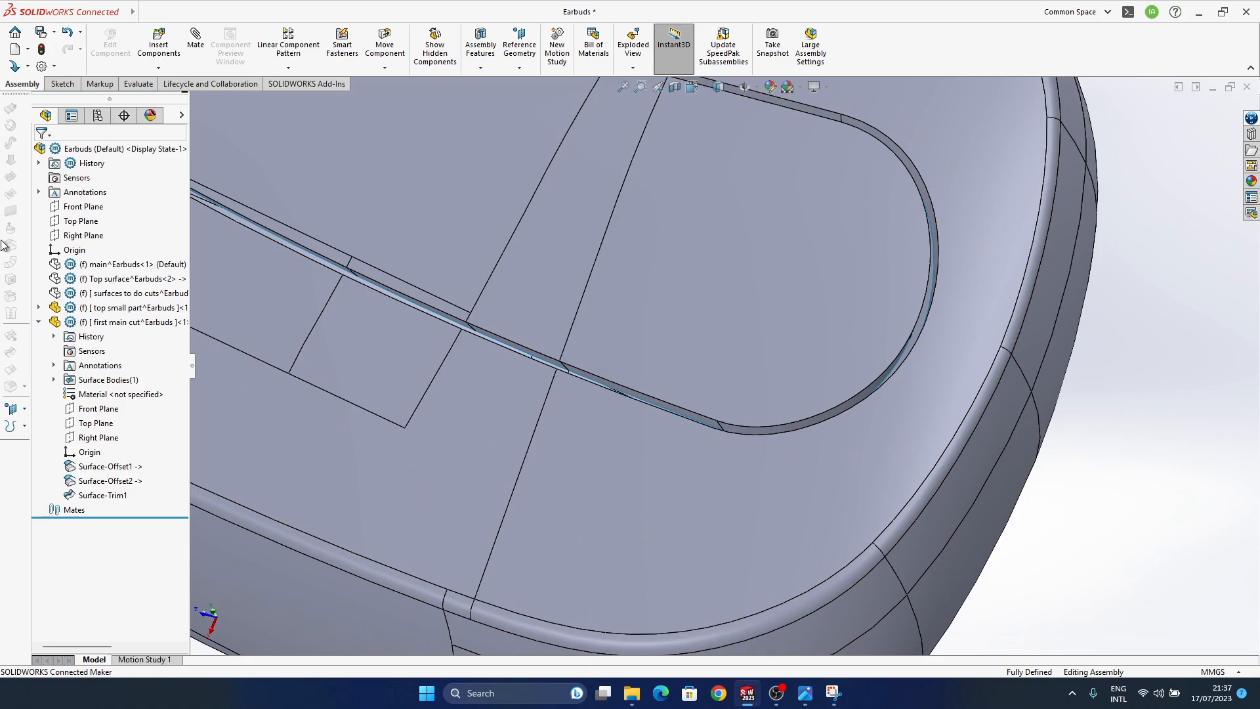
click(501, 402)
right_click(100, 326)
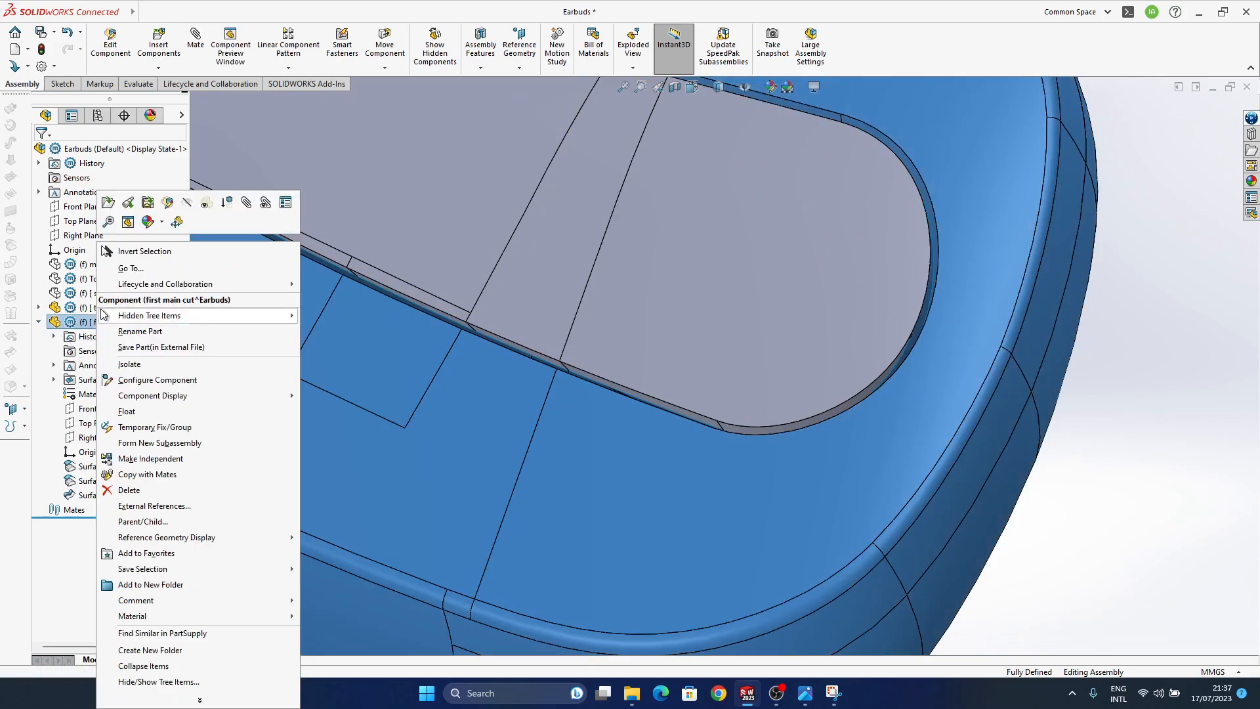
click(166, 208)
Try to fillet the rim edges of the cut opening with a symmetric, curvature-continuous radius of 0.10 mm.
middle_drag(566, 337, 788, 361)
scroll(748, 400, up, 3)
middle_drag(589, 430, 667, 442)
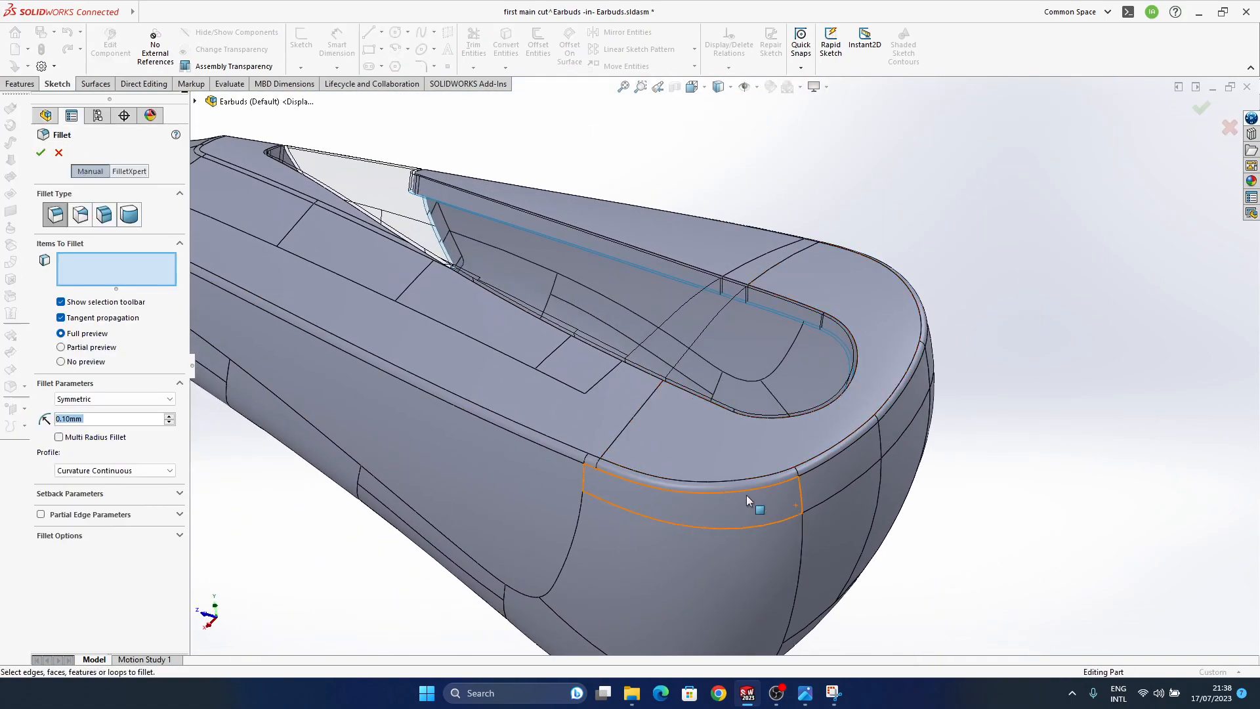
scroll(828, 414, down, 3)
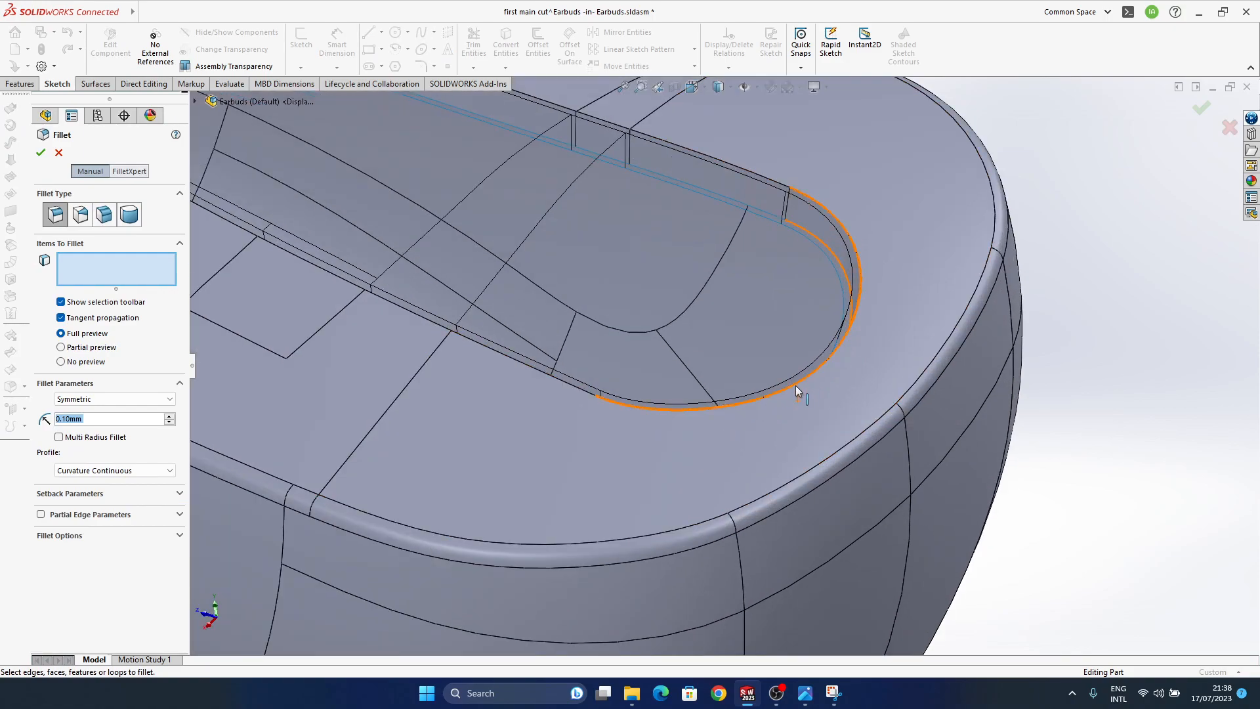
click(796, 385)
scroll(634, 376, up, 6)
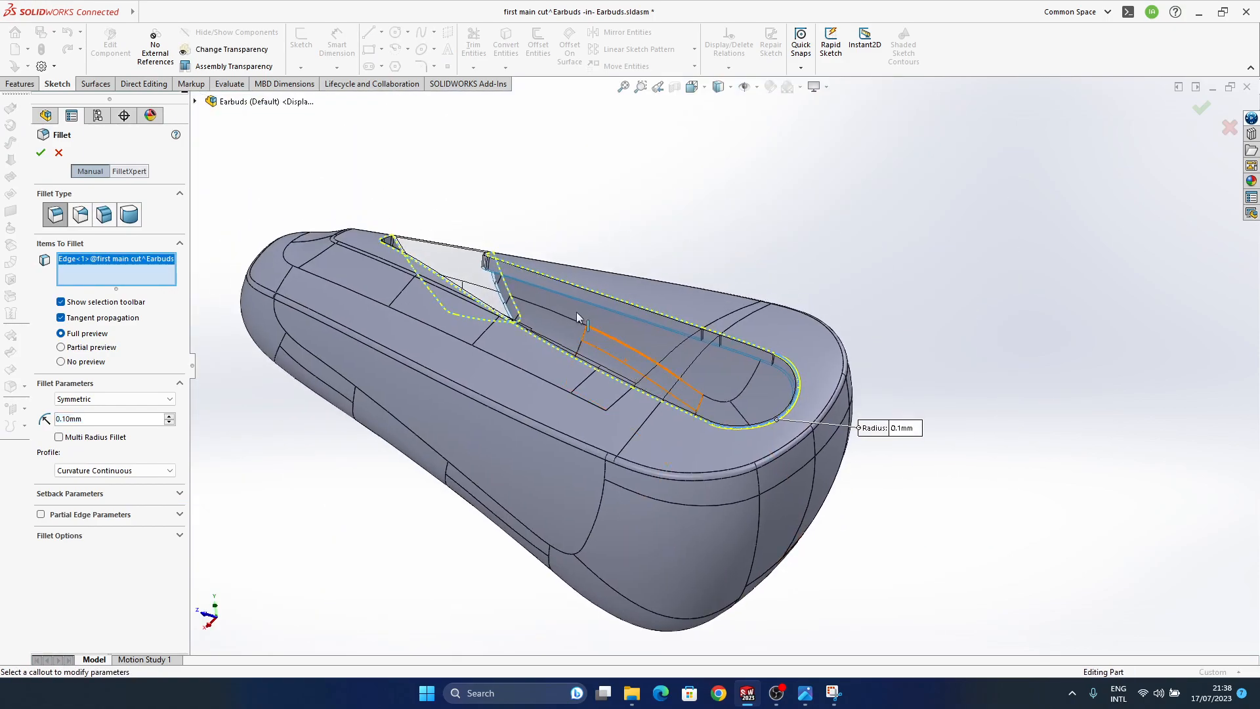
scroll(528, 255, down, 5)
click(535, 292)
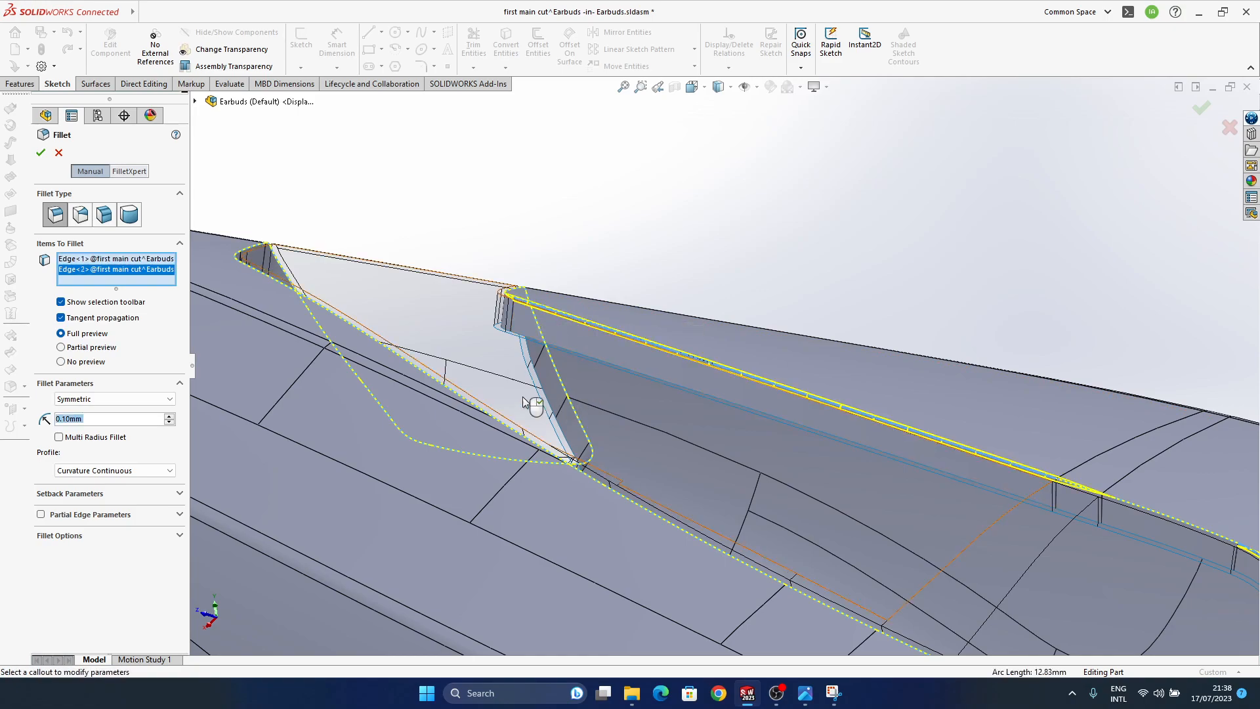
click(248, 252)
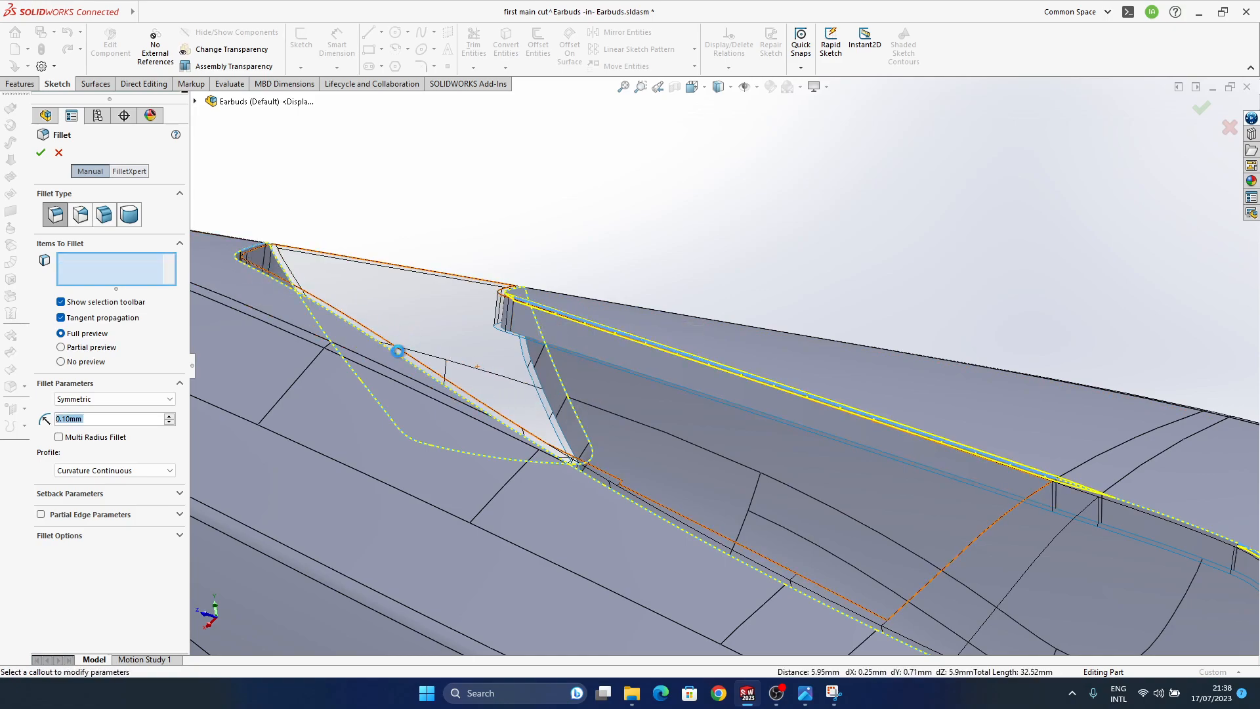
Try to include the remaining rim edge near the opening's bend in the 0.10 mm fillet.
middle_drag(370, 334, 603, 489)
scroll(637, 304, down, 4)
click(659, 289)
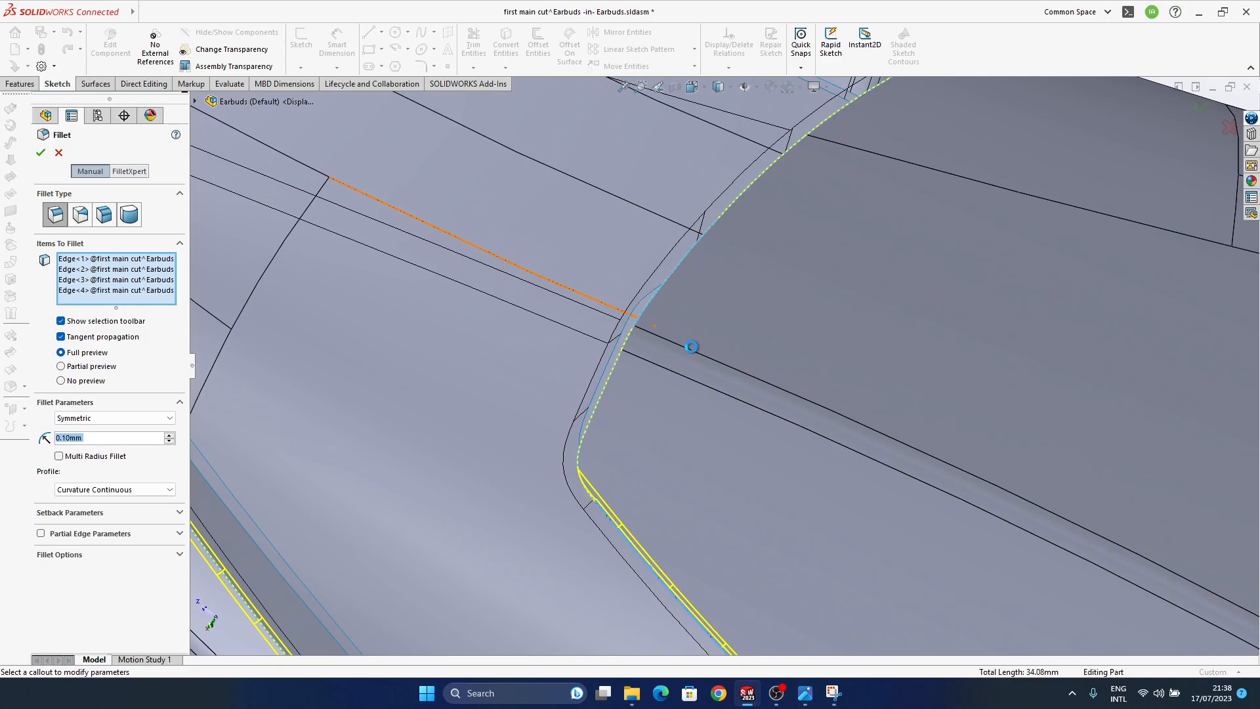
scroll(573, 537, up, 4)
click(85, 291)
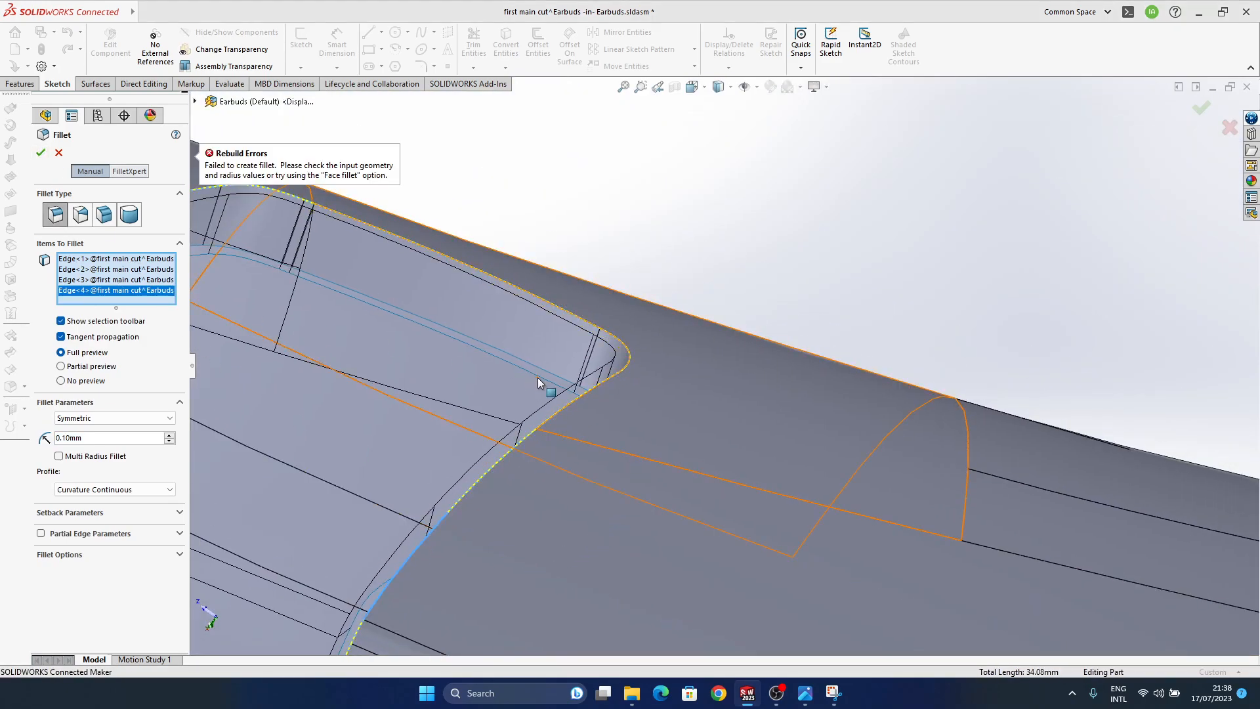
Try to add two more edge segments along the opening's long side to the fillet, and cancel the Fillet command.
ctrl+middle_drag(518, 503, 605, 313)
scroll(604, 335, up, 5)
middle_drag(603, 358, 502, 454)
ctrl+middle_drag(825, 262, 729, 361)
scroll(730, 361, down, 5)
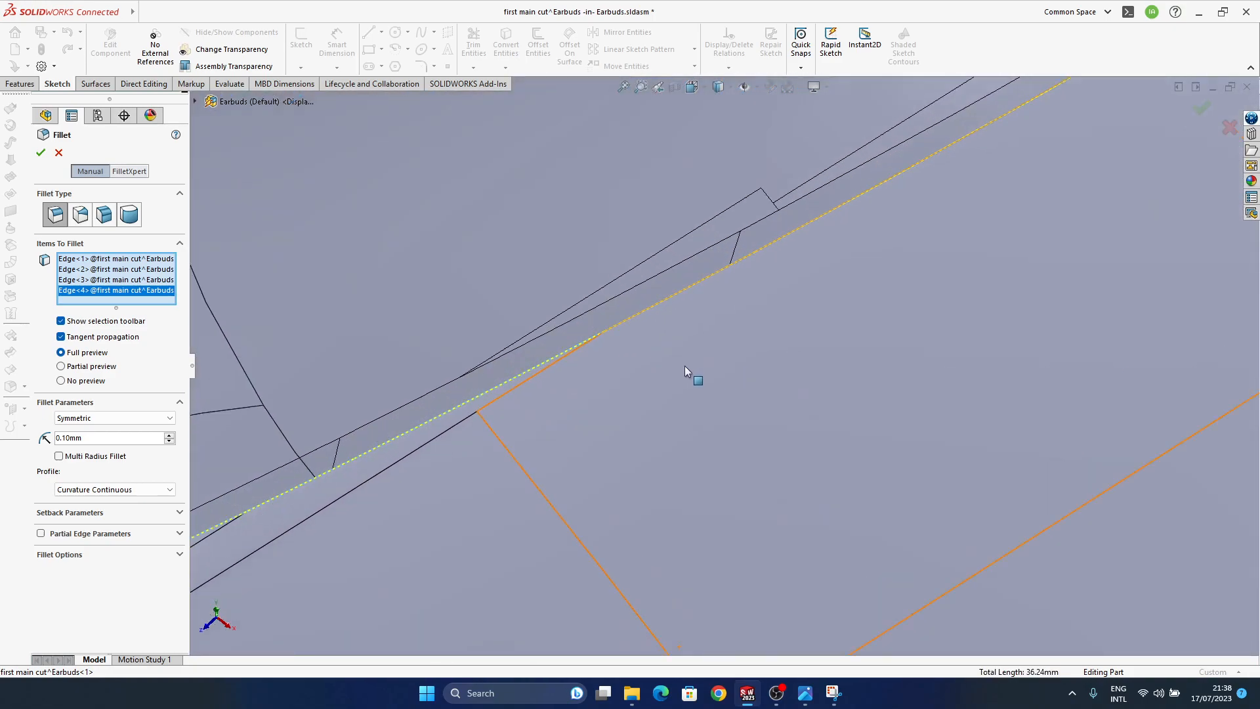
click(544, 361)
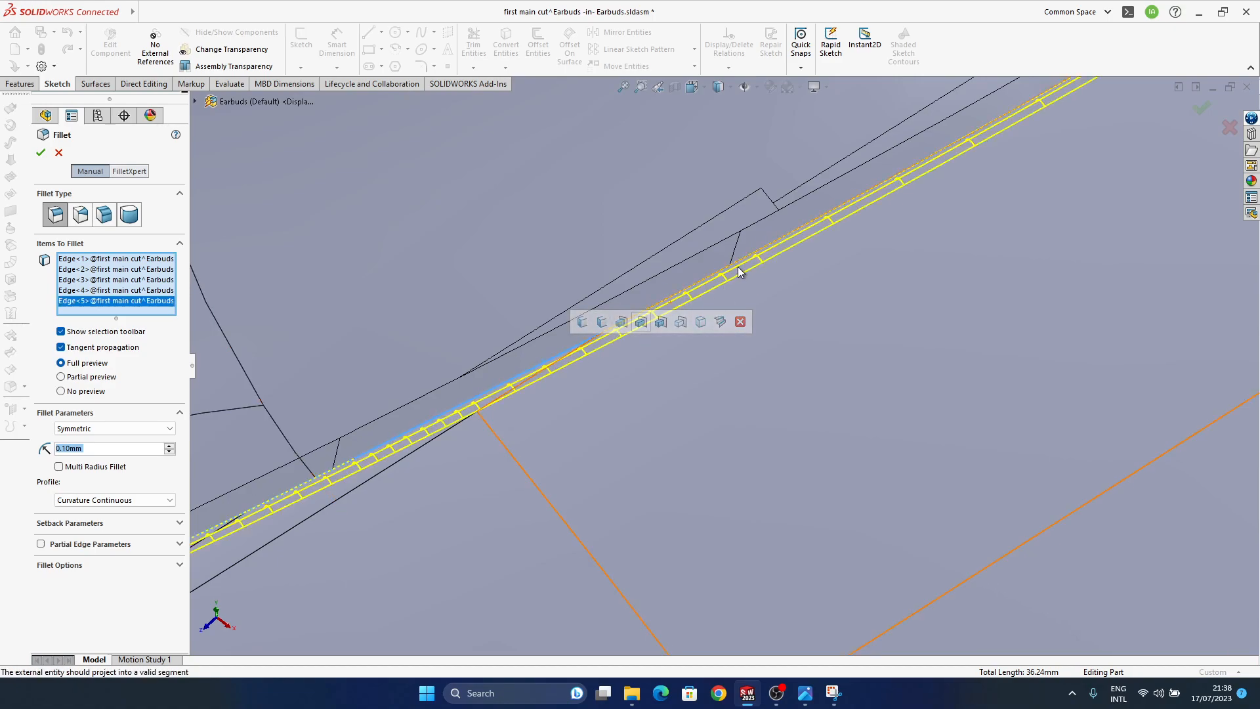
click(765, 252)
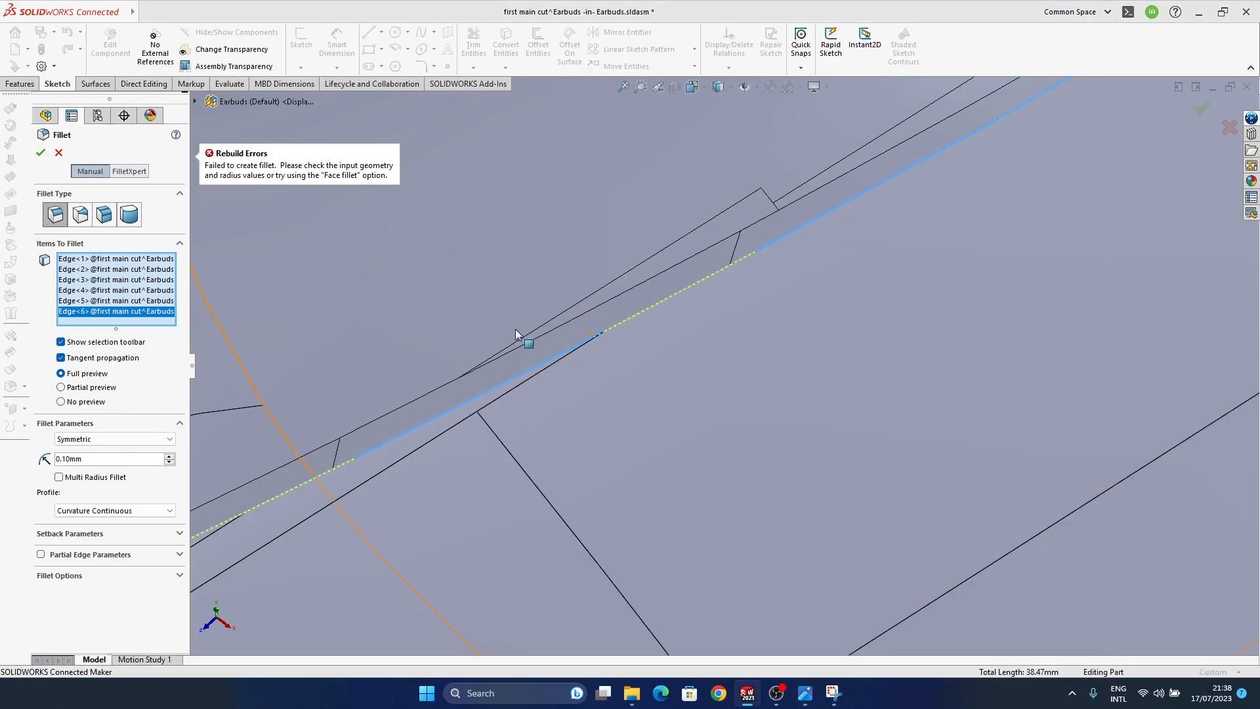
scroll(597, 361, up, 5)
middle_drag(667, 400, 781, 284)
key(Escape)
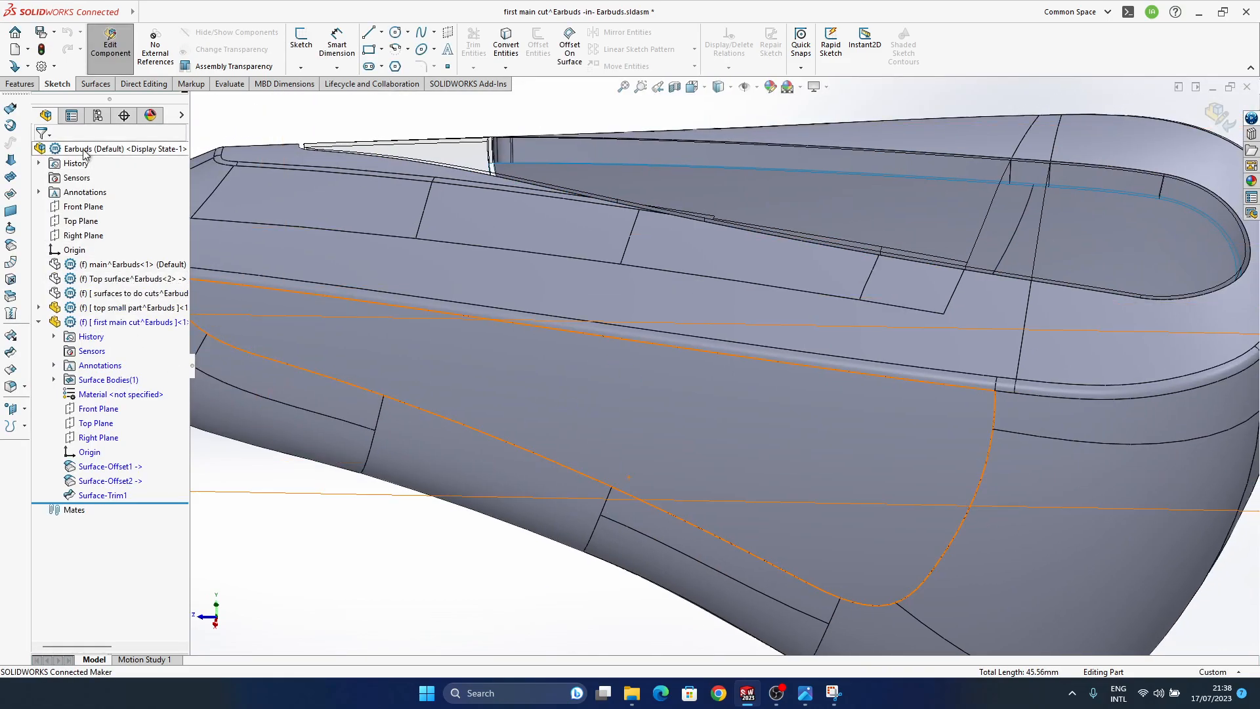
Leave the "first main cut" part and return to editing the Earbuds assembly.
click(120, 151)
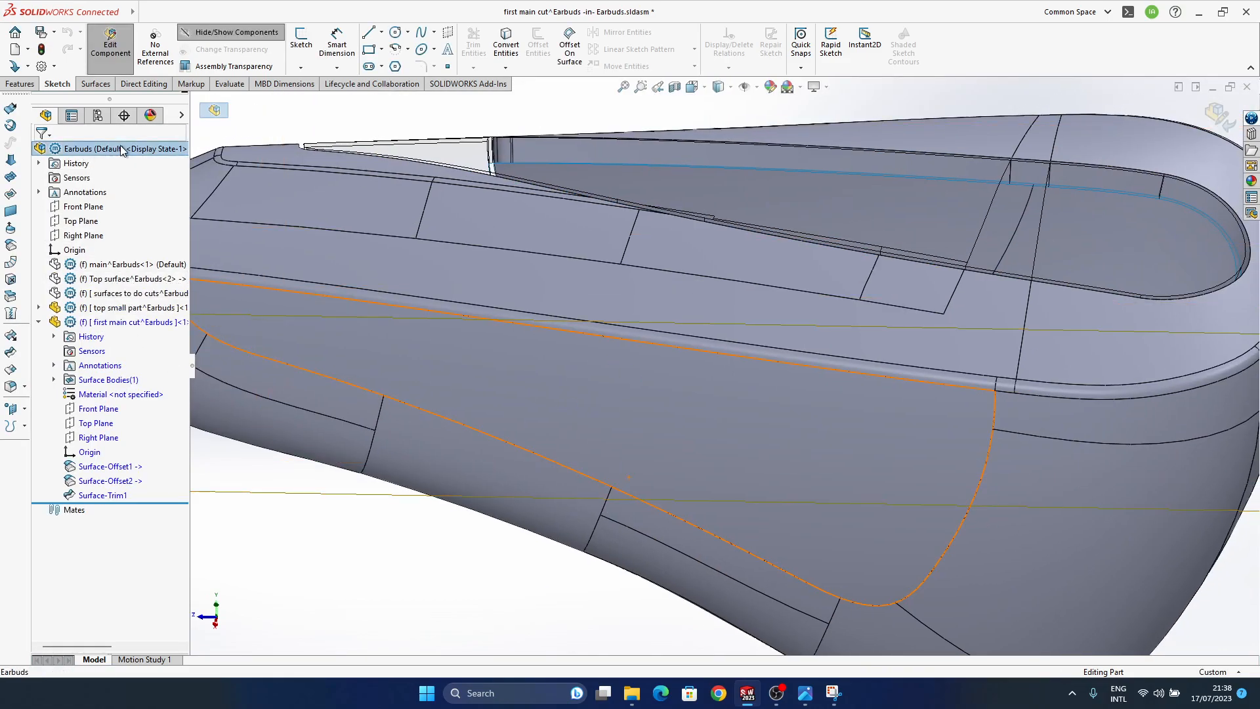
right_click(116, 156)
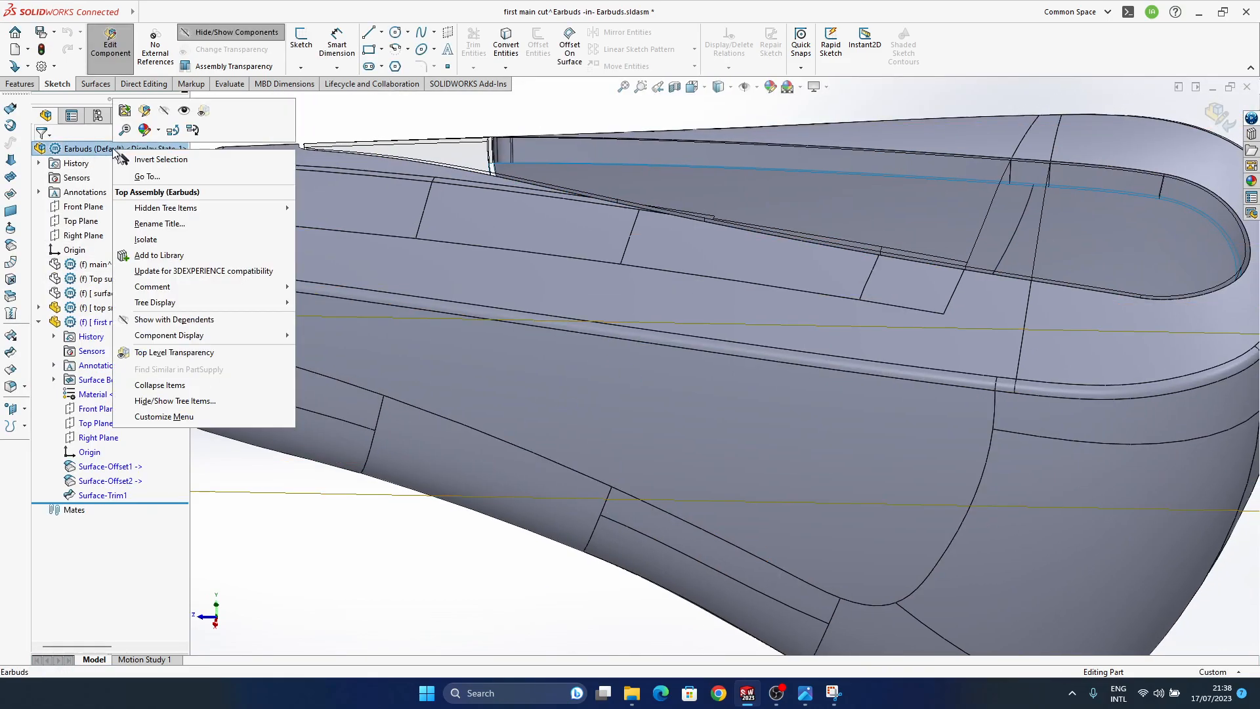
click(146, 115)
middle_drag(669, 293, 801, 555)
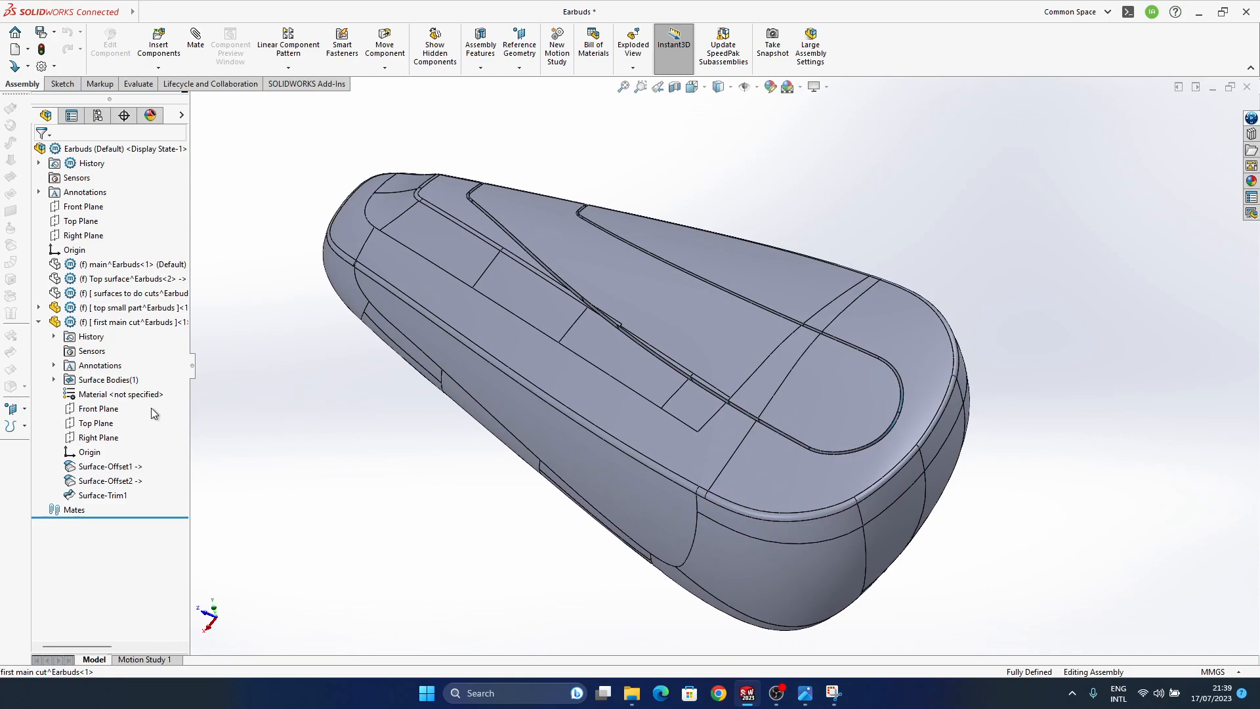
Show the hidden "surfaces to do cuts" component in the assembly.
click(91, 295)
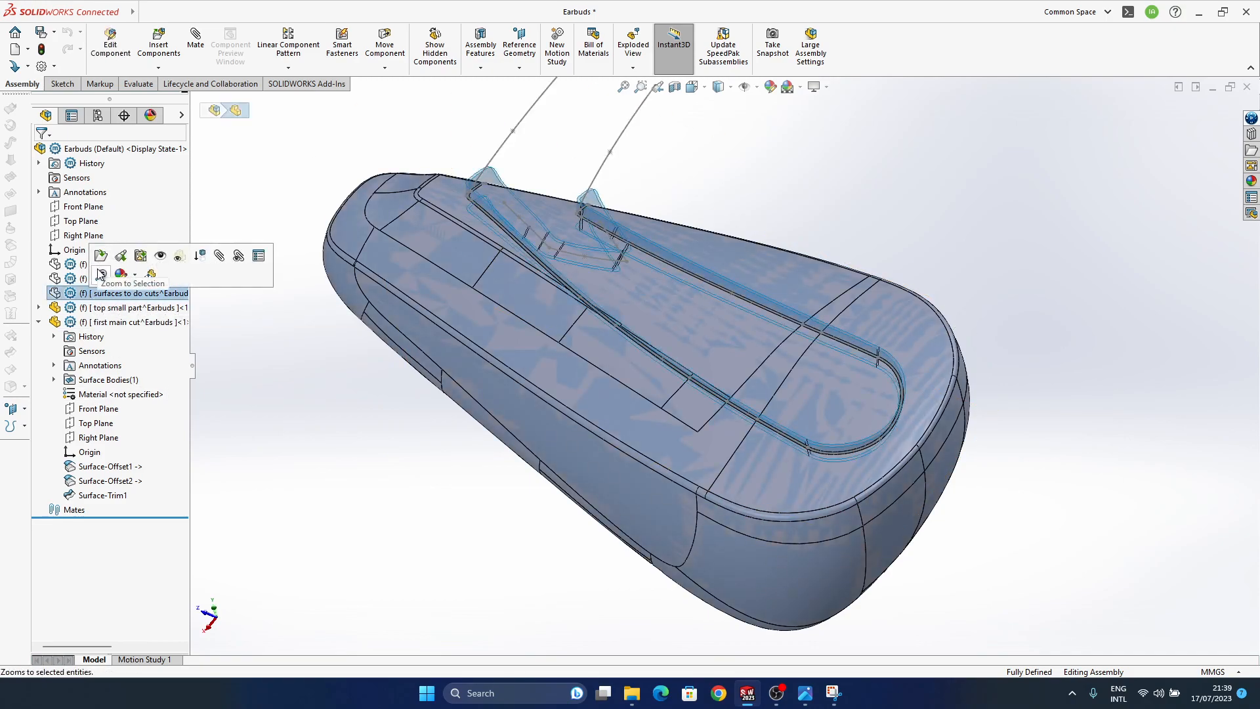
click(90, 293)
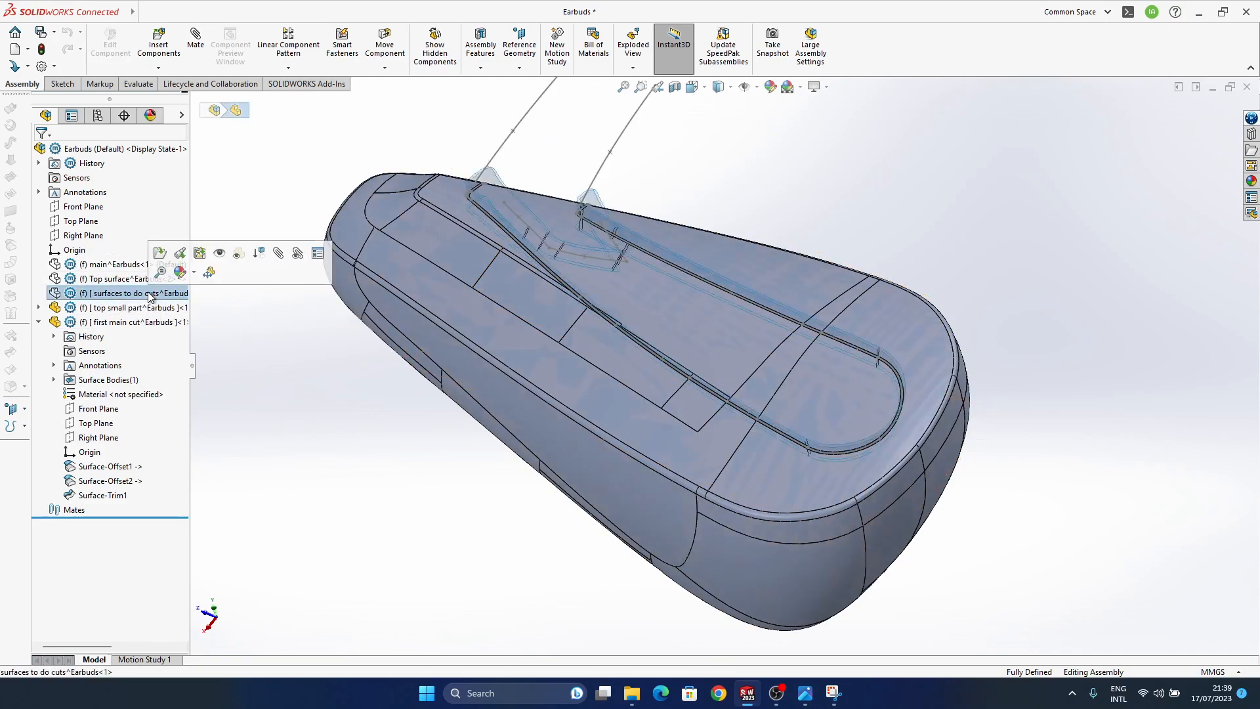
click(219, 252)
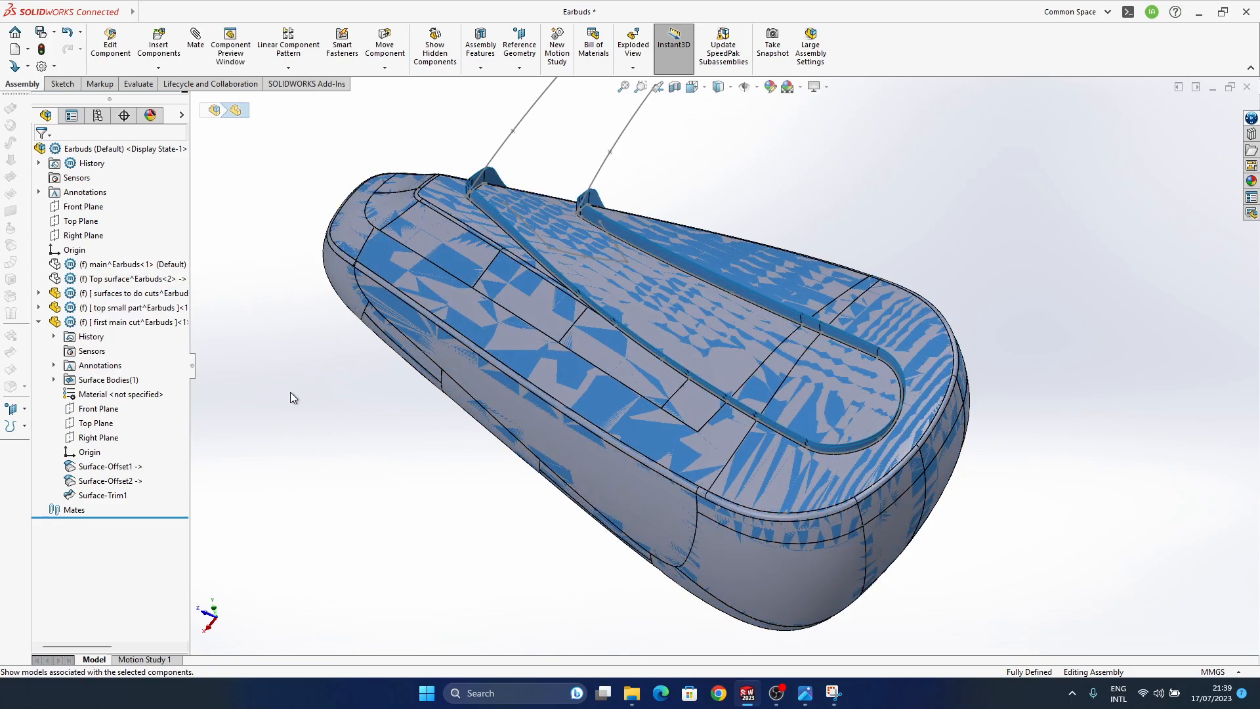
Identify and select the Surface-Offset4 feature of "surfaces to do cuts" from its wall face near the opening's bend.
scroll(459, 206, down, 6)
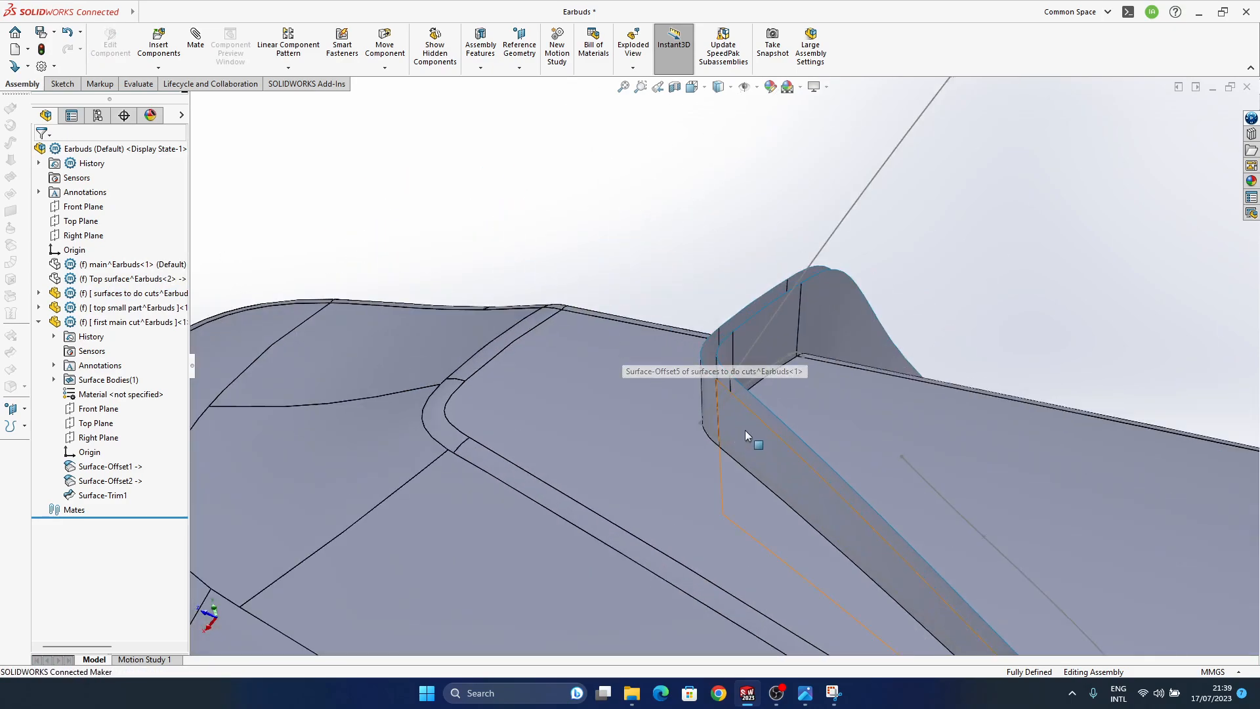
click(746, 430)
click(38, 293)
scroll(97, 354, down, 5)
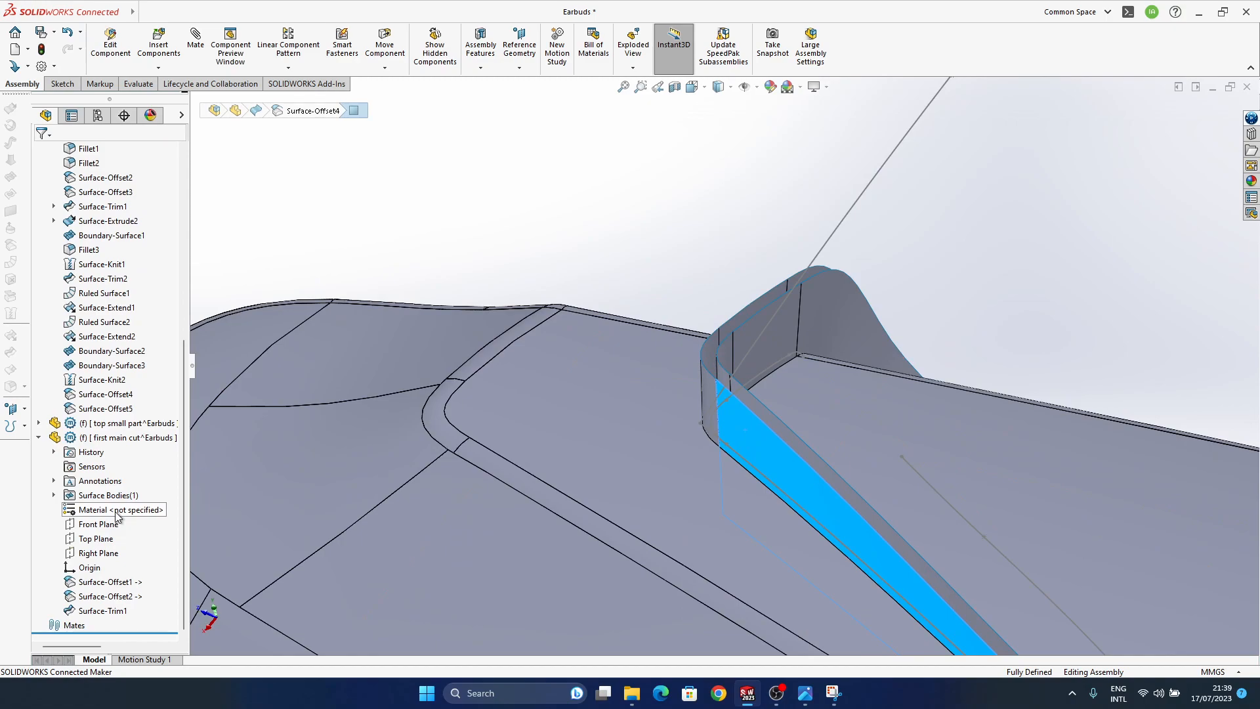
click(753, 431)
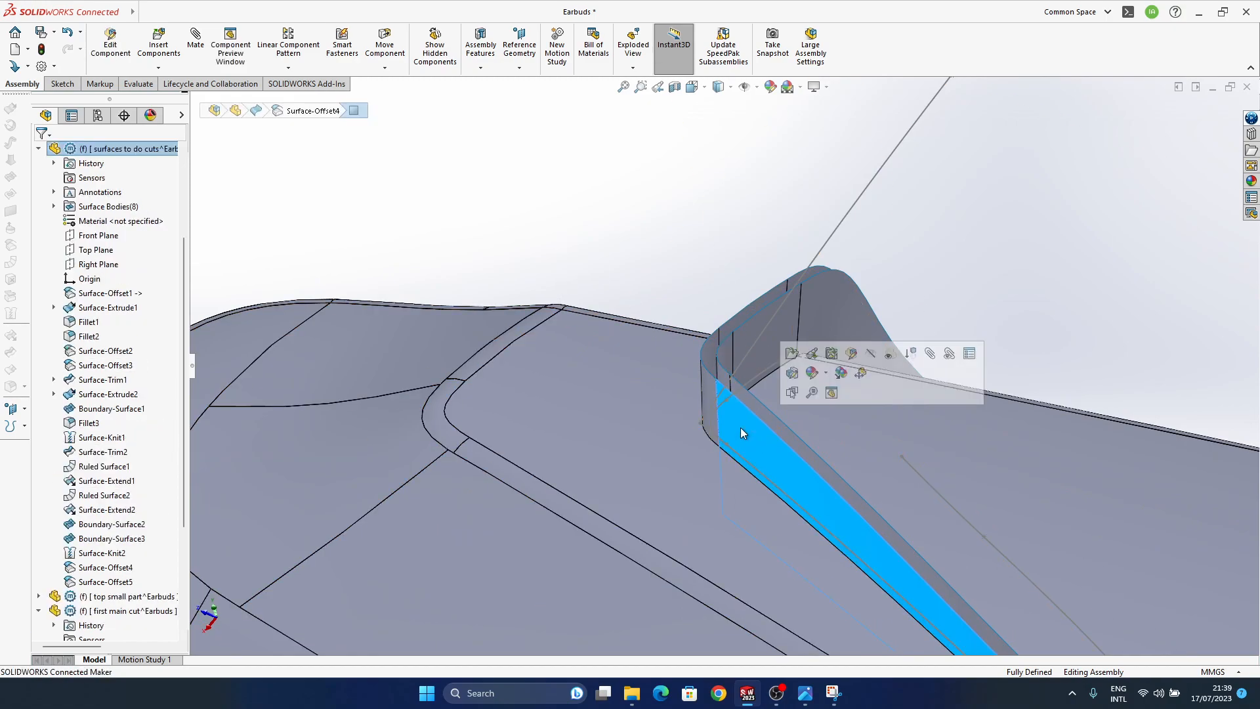
click(773, 453)
click(773, 453)
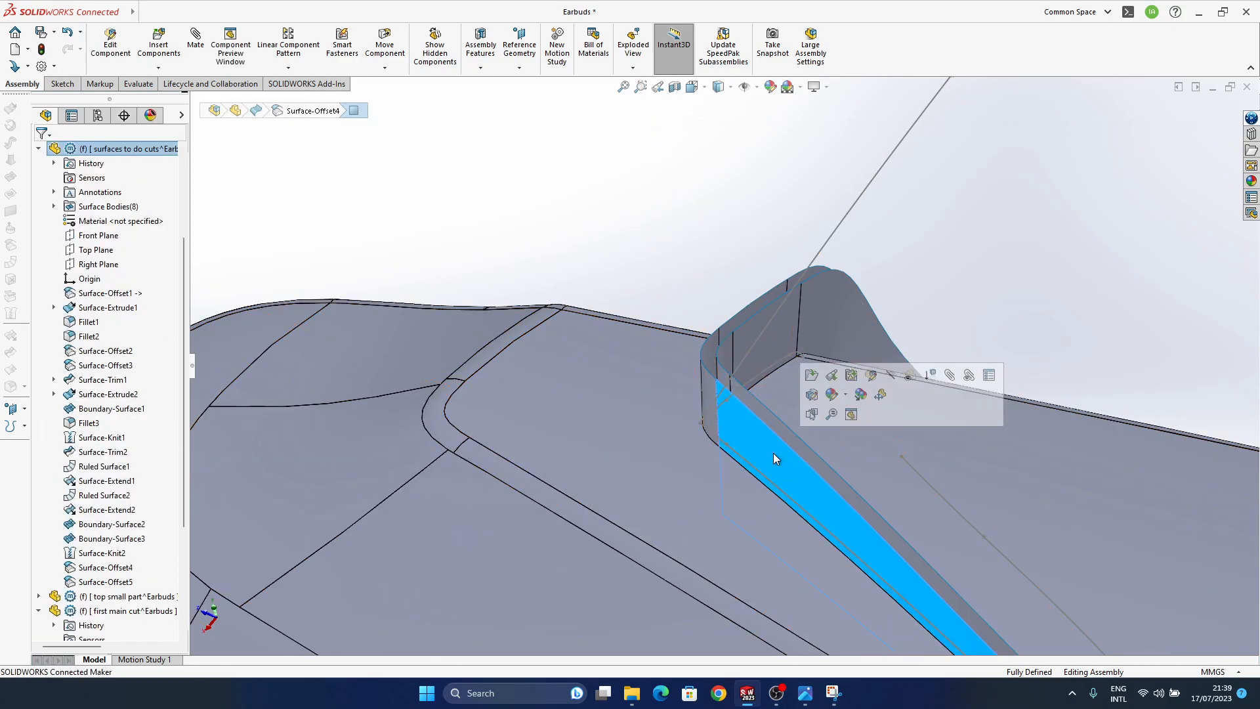
scroll(108, 519, down, 1)
click(110, 524)
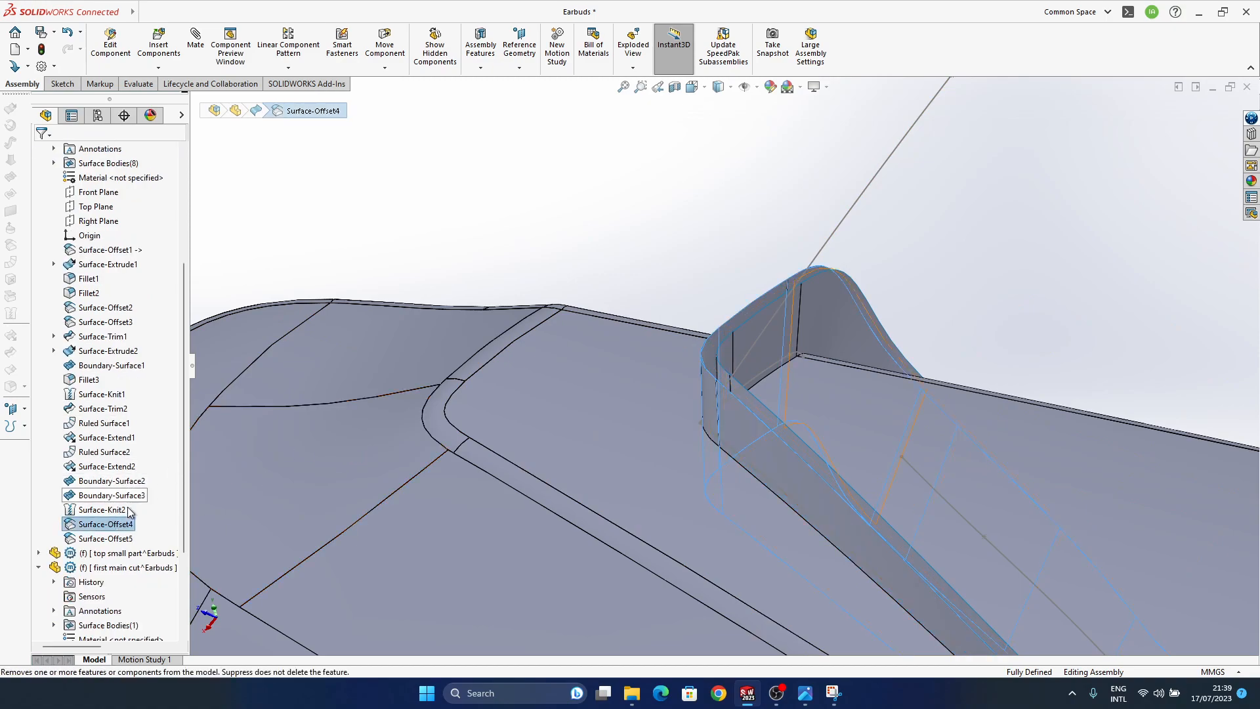
Set the offset distance of Surface-Offset4 in the "surfaces to do cuts" component to 0.05 mm.
scroll(718, 417, up, 3)
scroll(552, 251, up, 2)
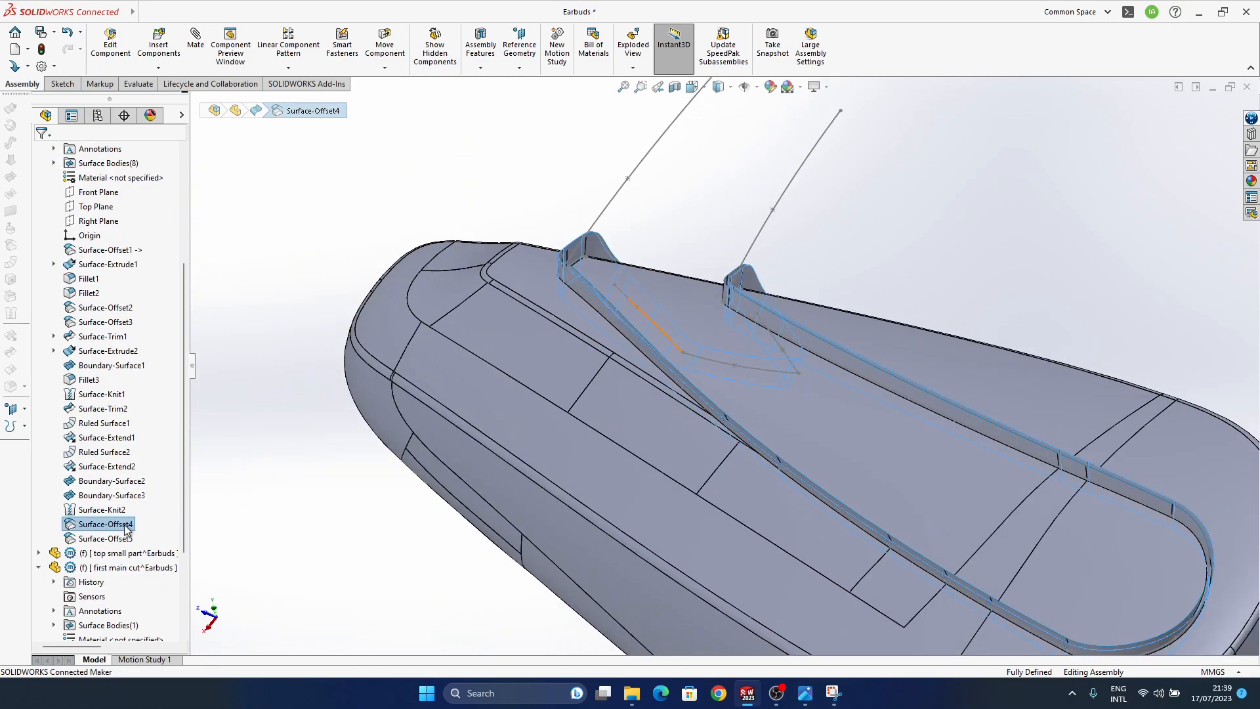
right_click(127, 529)
click(136, 440)
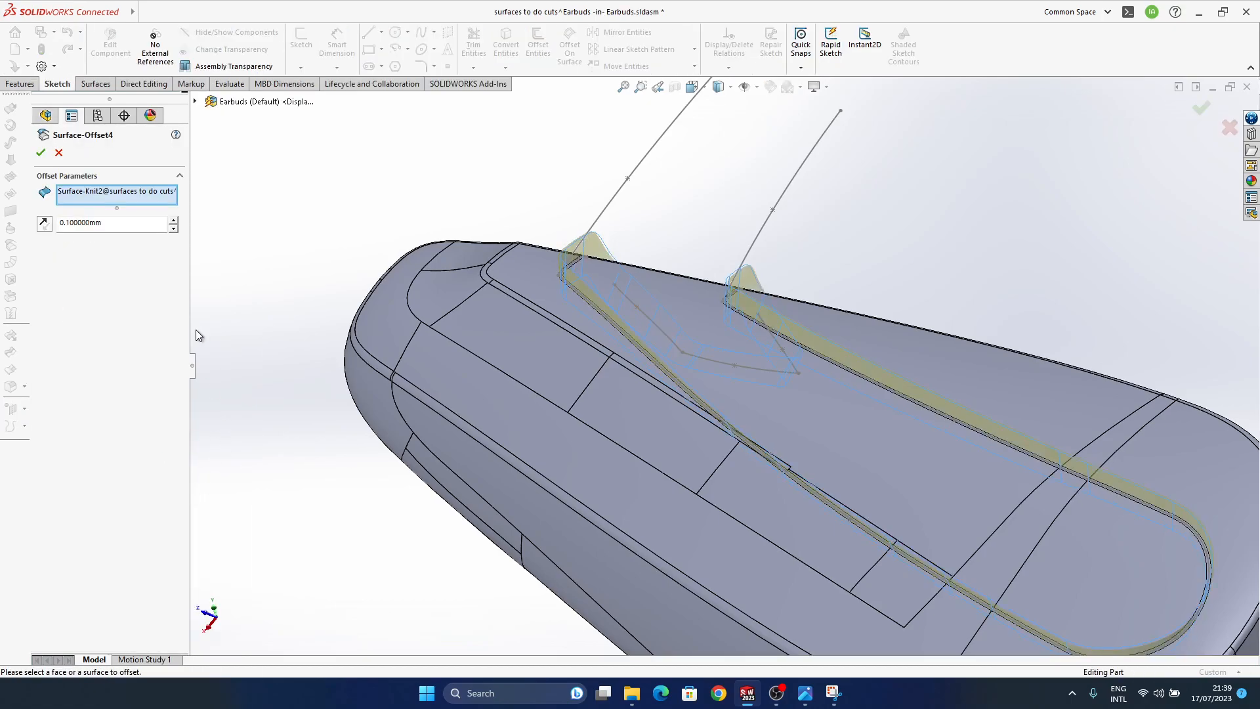
click(113, 223)
text(0.05)
key(Return)
click(40, 152)
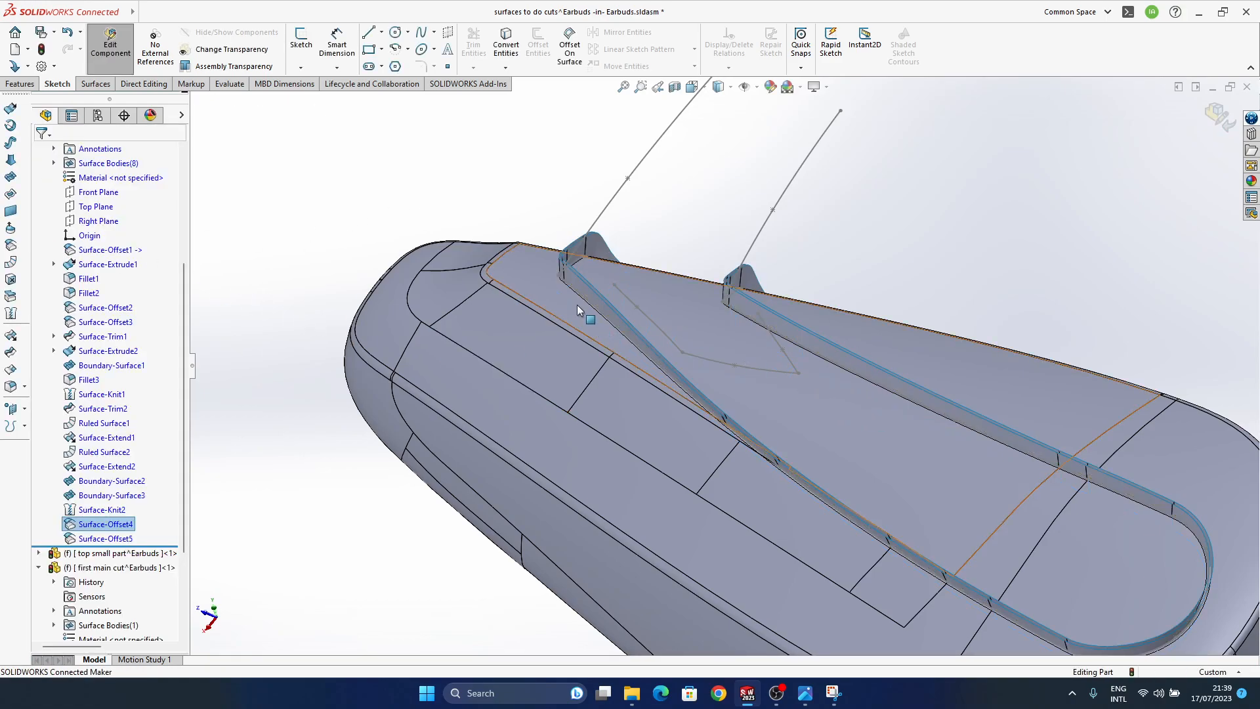
Set the offset distance of Surface-Offset5, on the other side of the cut surface, to 0.05 mm.
scroll(594, 328, down, 6)
scroll(655, 389, up, 5)
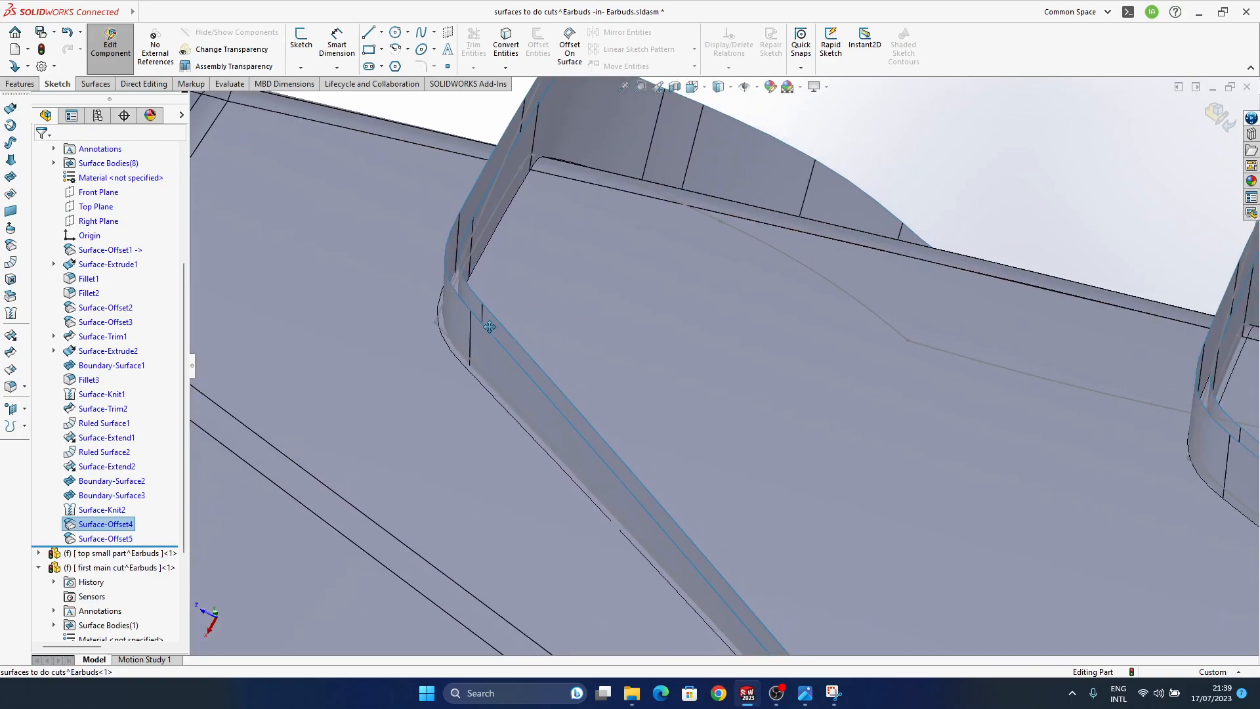
click(96, 538)
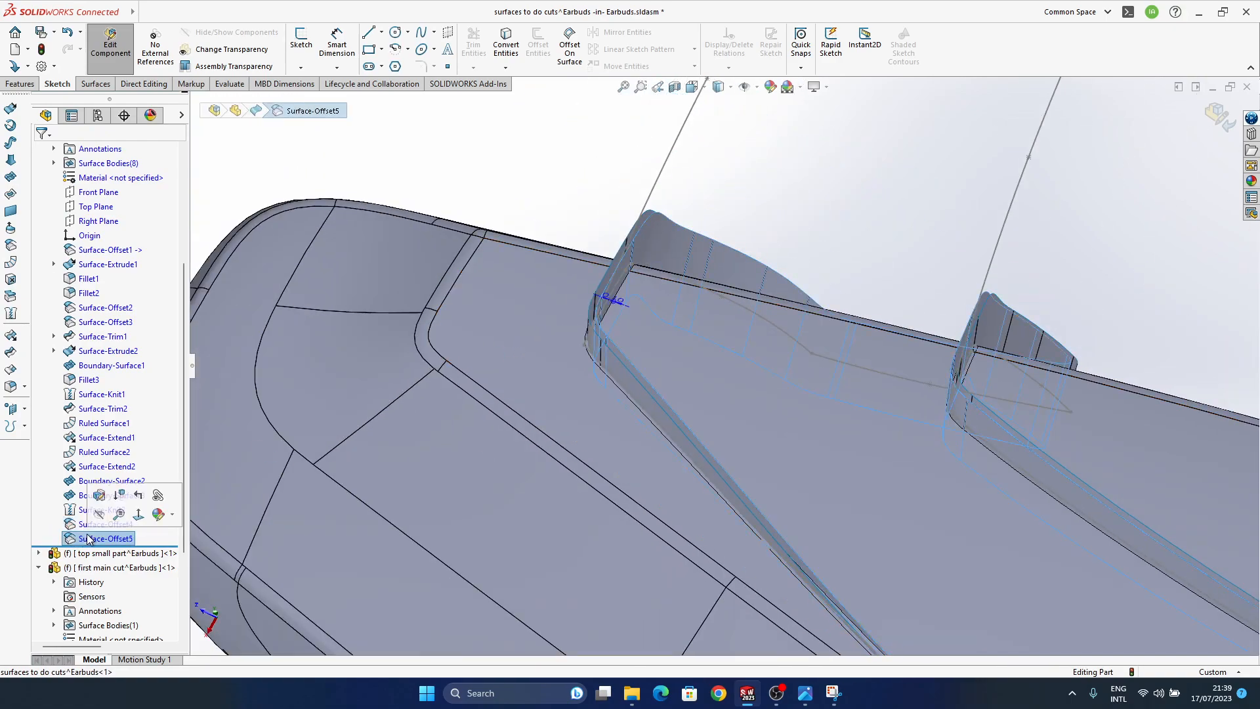
click(72, 494)
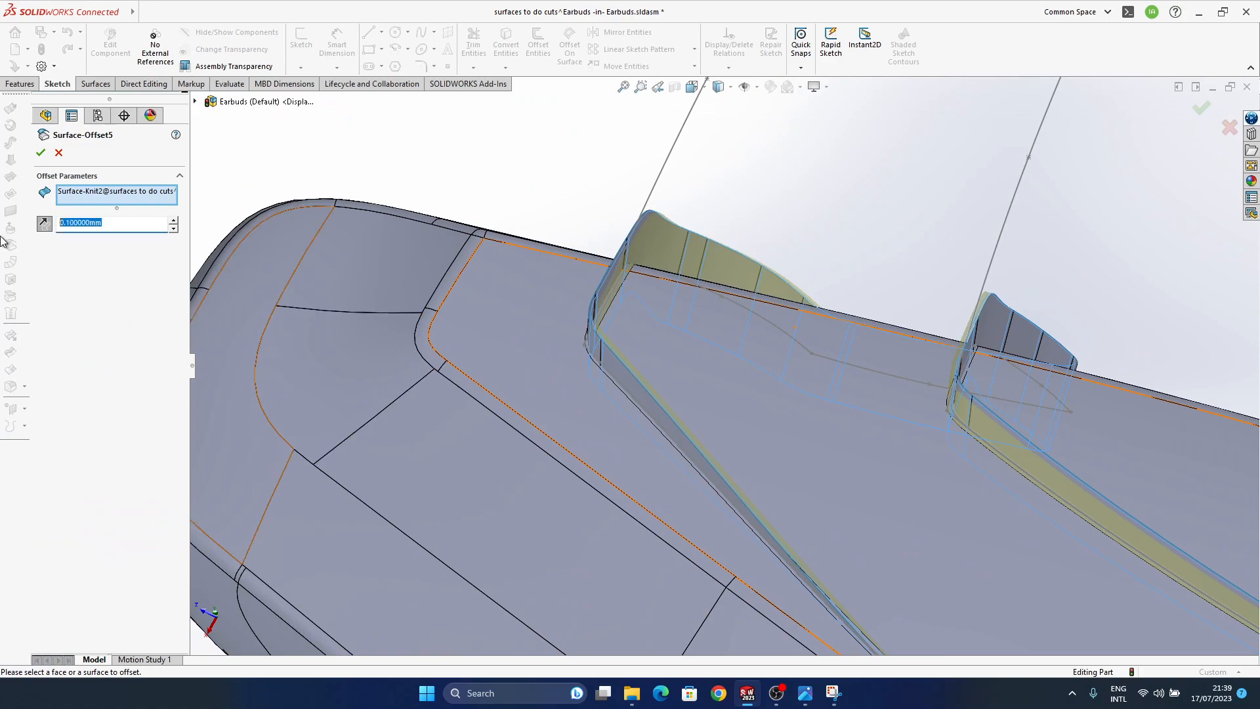
text(0.05)
key(Return)
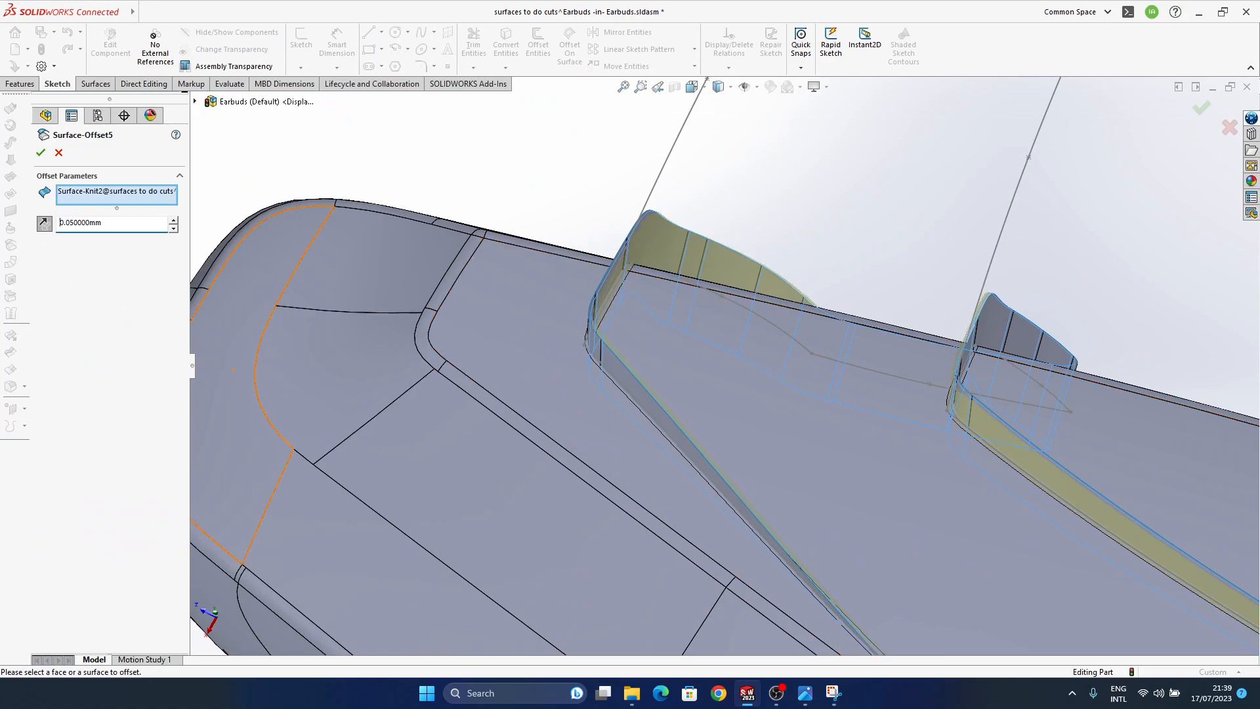
click(40, 152)
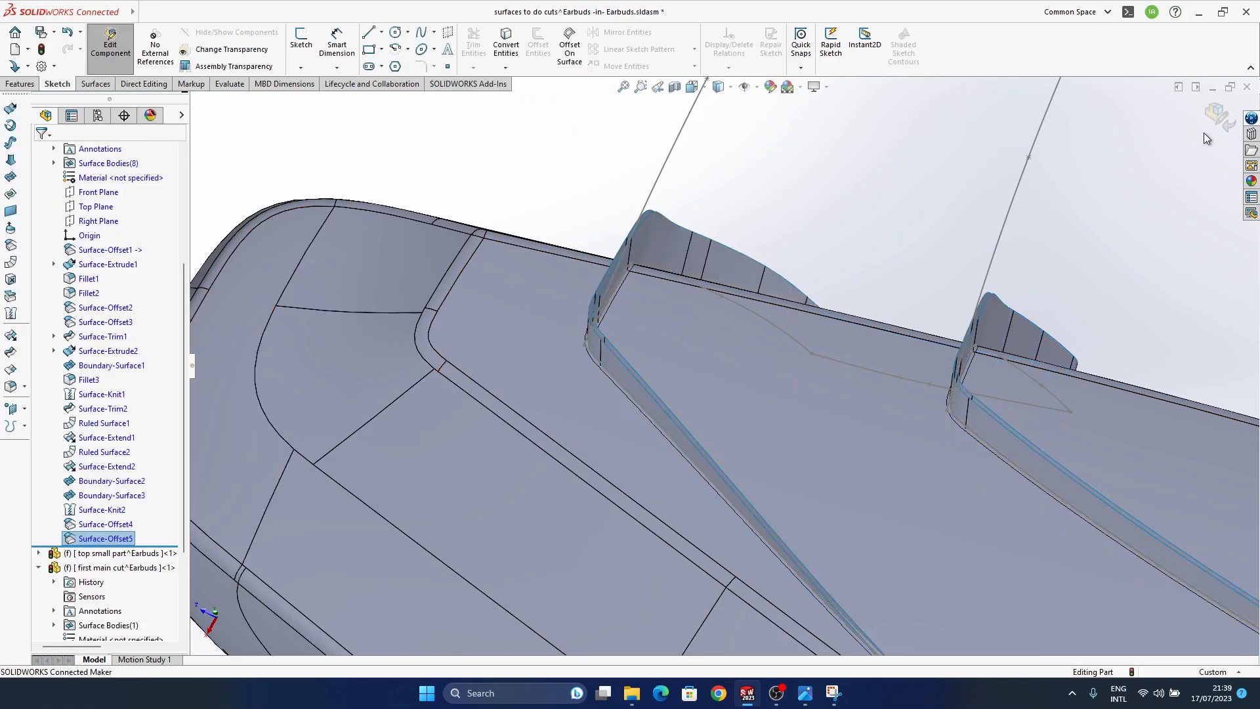
Return to editing the Earbuds assembly and hide the "surfaces to do cuts" component.
click(1217, 120)
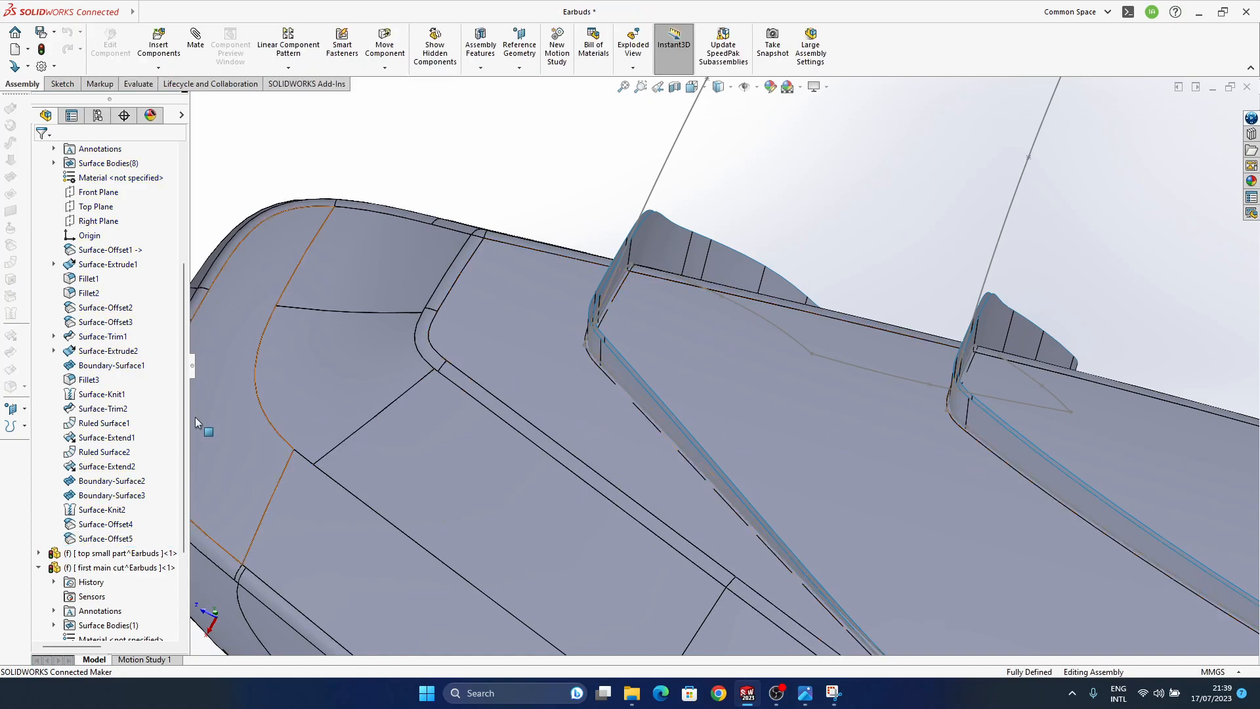
scroll(129, 449, up, 4)
click(112, 292)
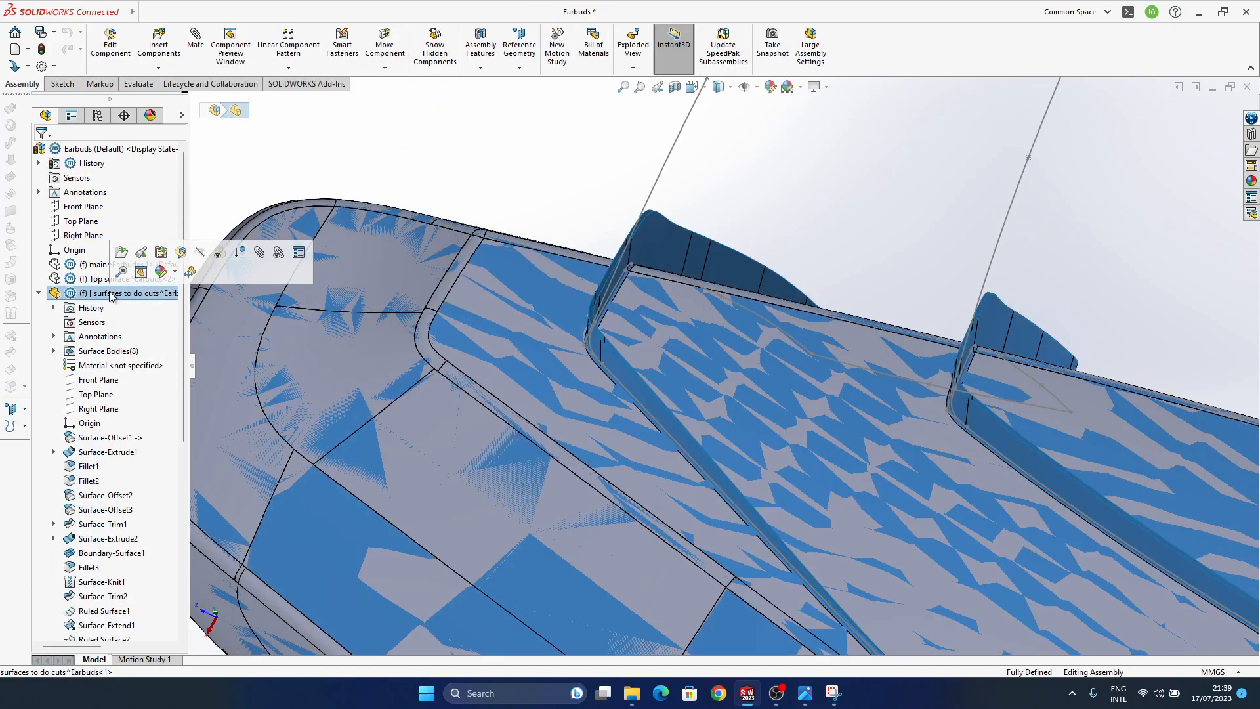
click(200, 253)
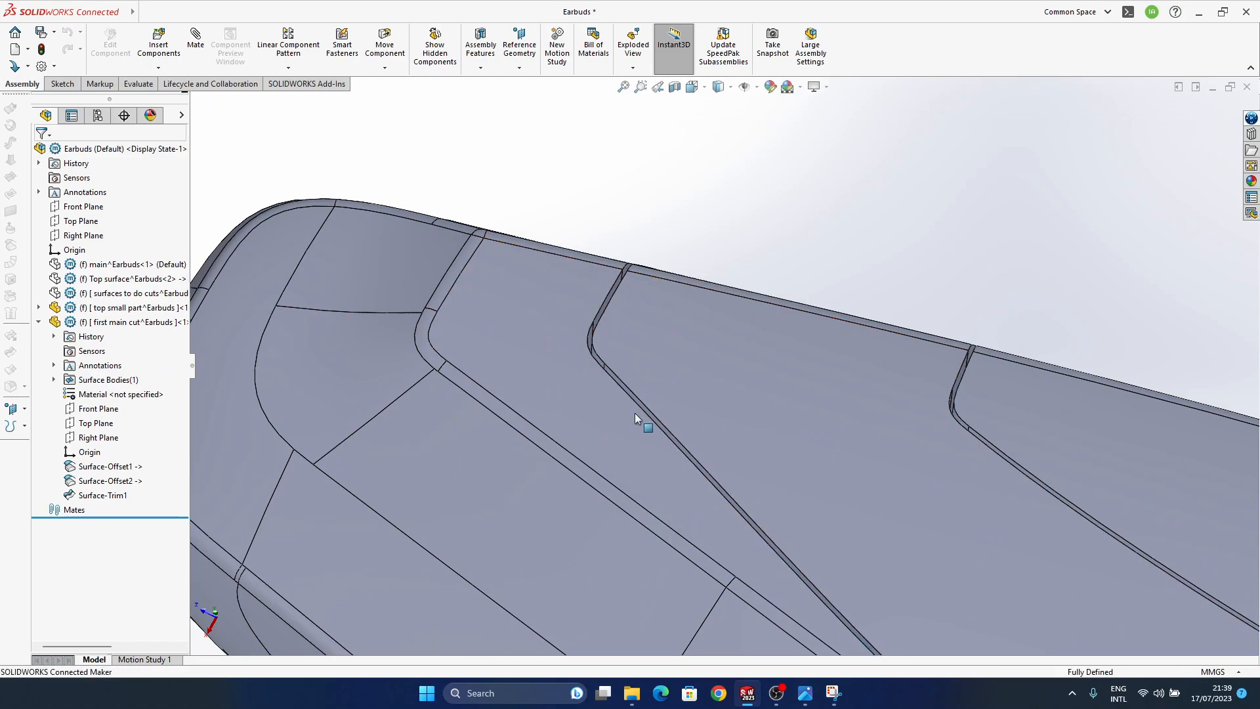
Examine the cut gap along the earbud's top surface from several angles.
scroll(636, 412, up, 5)
middle_drag(639, 392, 878, 498)
ctrl+middle_drag(845, 409, 815, 452)
middle_drag(853, 493, 879, 558)
ctrl+middle_drag(846, 335, 808, 405)
middle_drag(823, 486, 883, 361)
middle_drag(922, 558, 943, 617)
ctrl+middle_drag(730, 511, 753, 422)
middle_drag(729, 502, 688, 502)
mouse_move(722, 432)
ctrl+middle_down()
mouse_move(700, 399)
mouse_move(742, 420)
ctrl+middle_up()
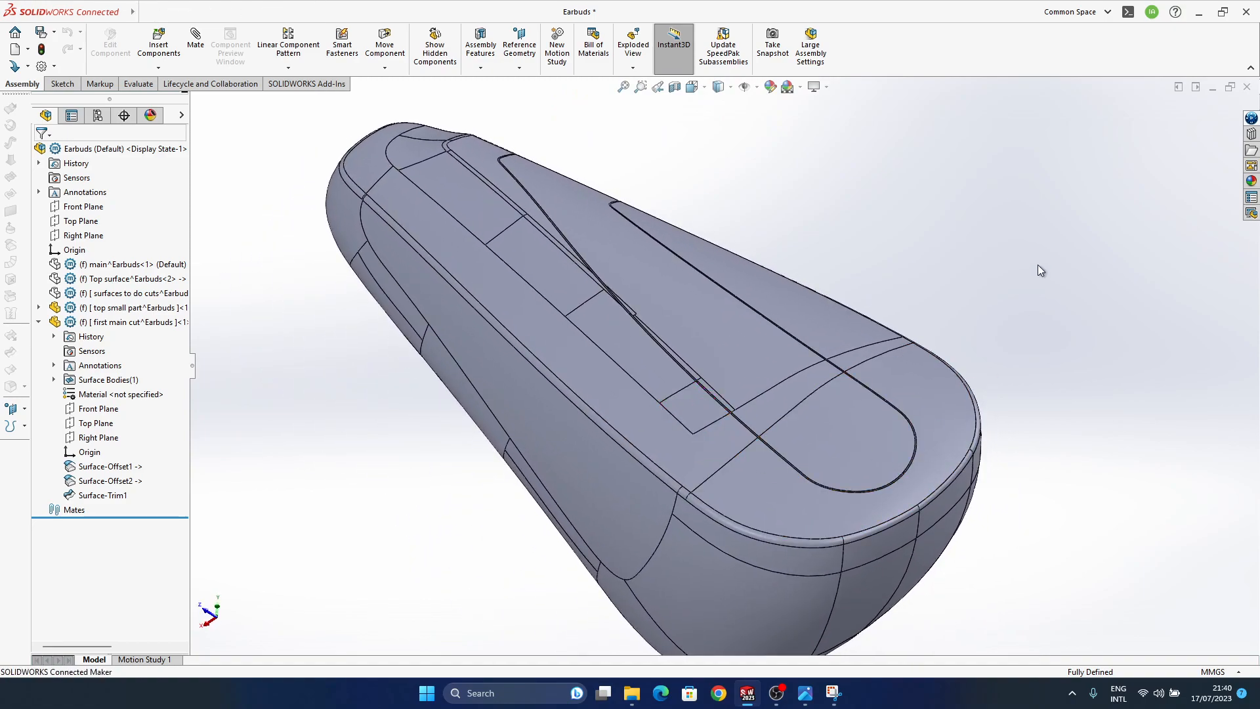
ctrl+middle_drag(1037, 265, 1025, 267)
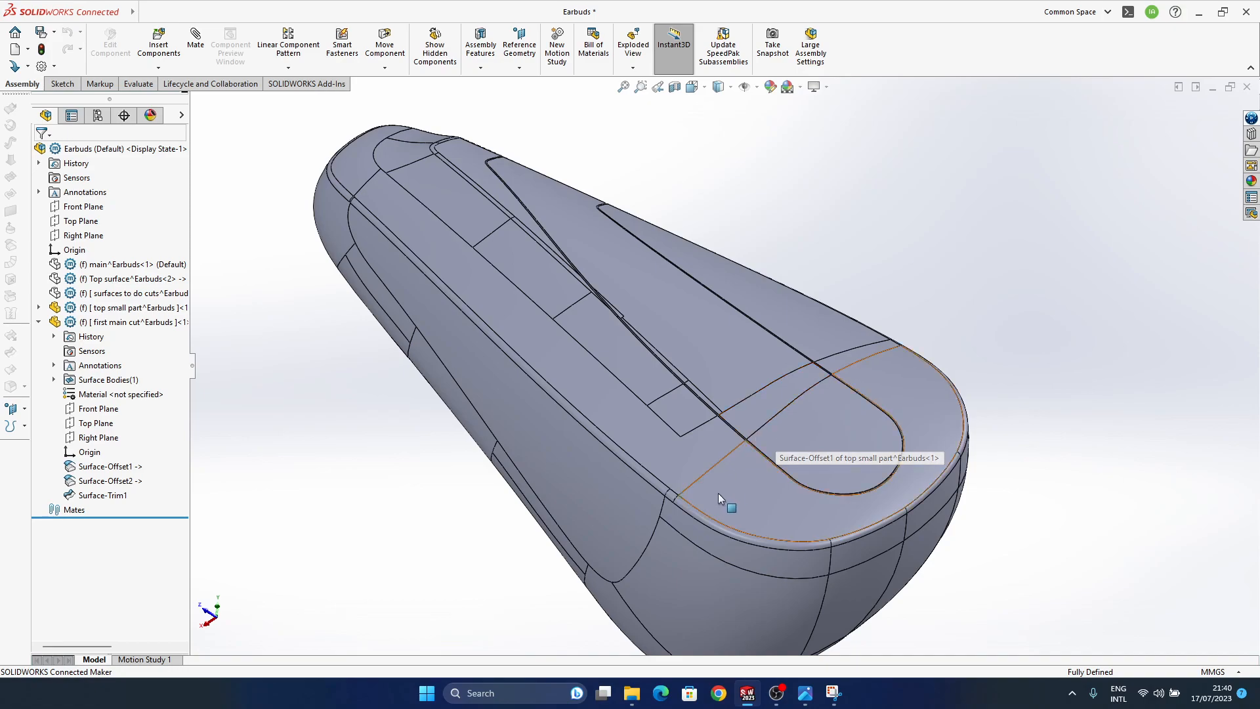
Switch to File Explorer, open the "youtube advert card copy" image from the "for youtube" folder, and maximize it.
mouse_move(631, 693)
click(714, 632)
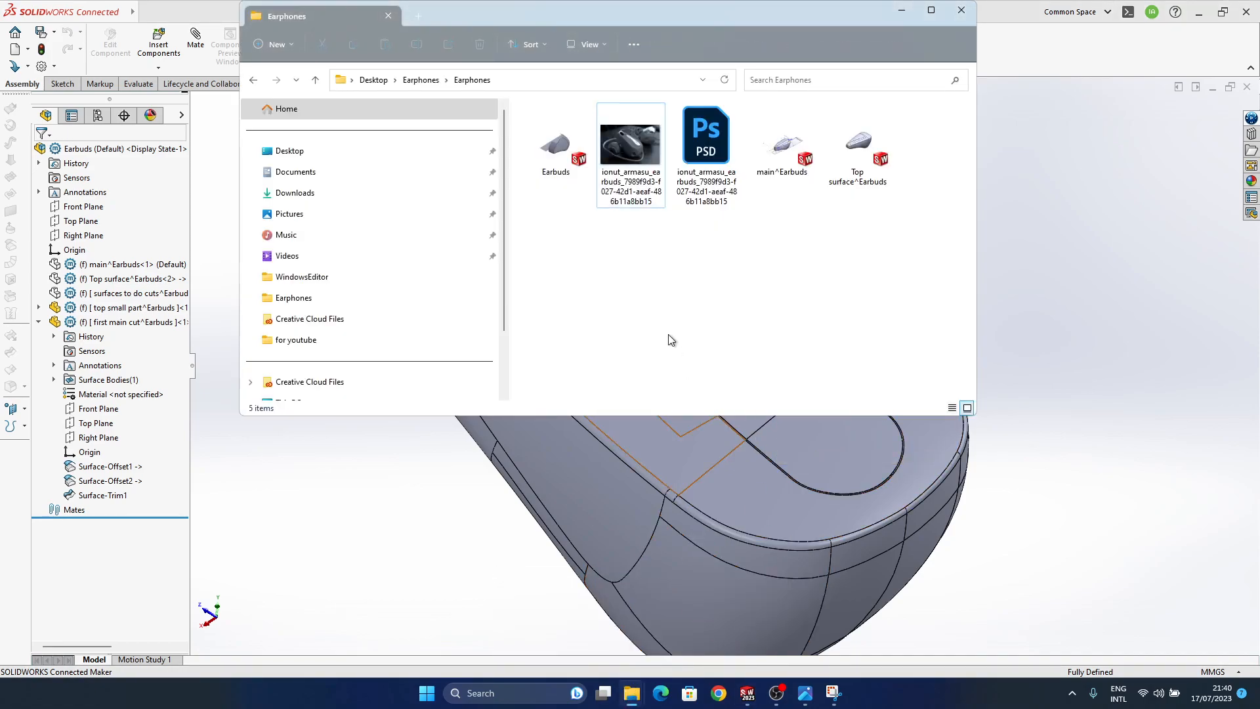
click(421, 79)
double_click(562, 149)
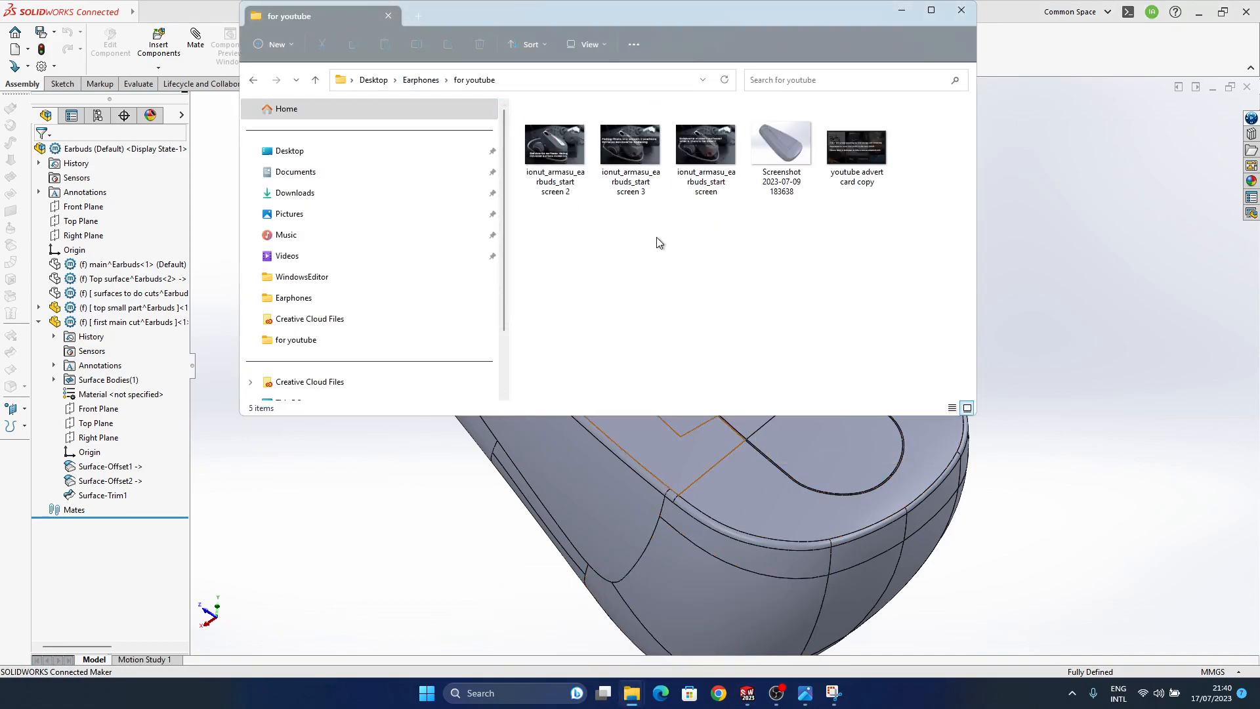
double_click(857, 147)
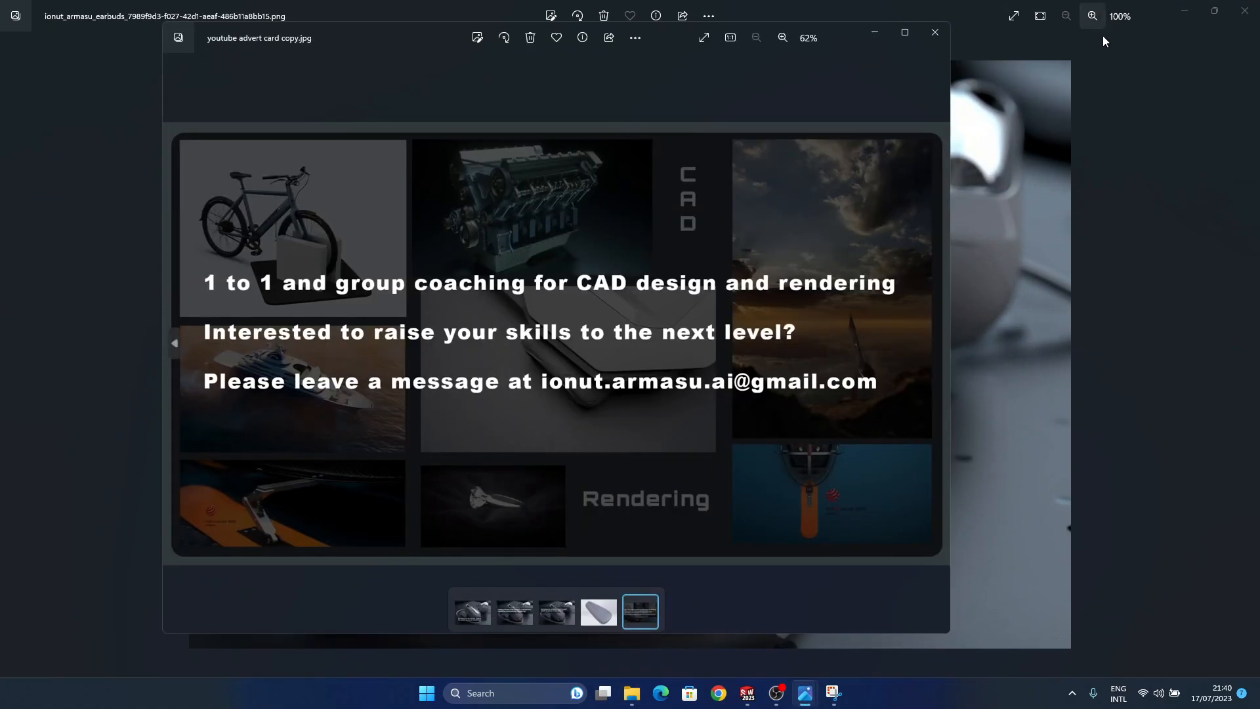
click(905, 33)
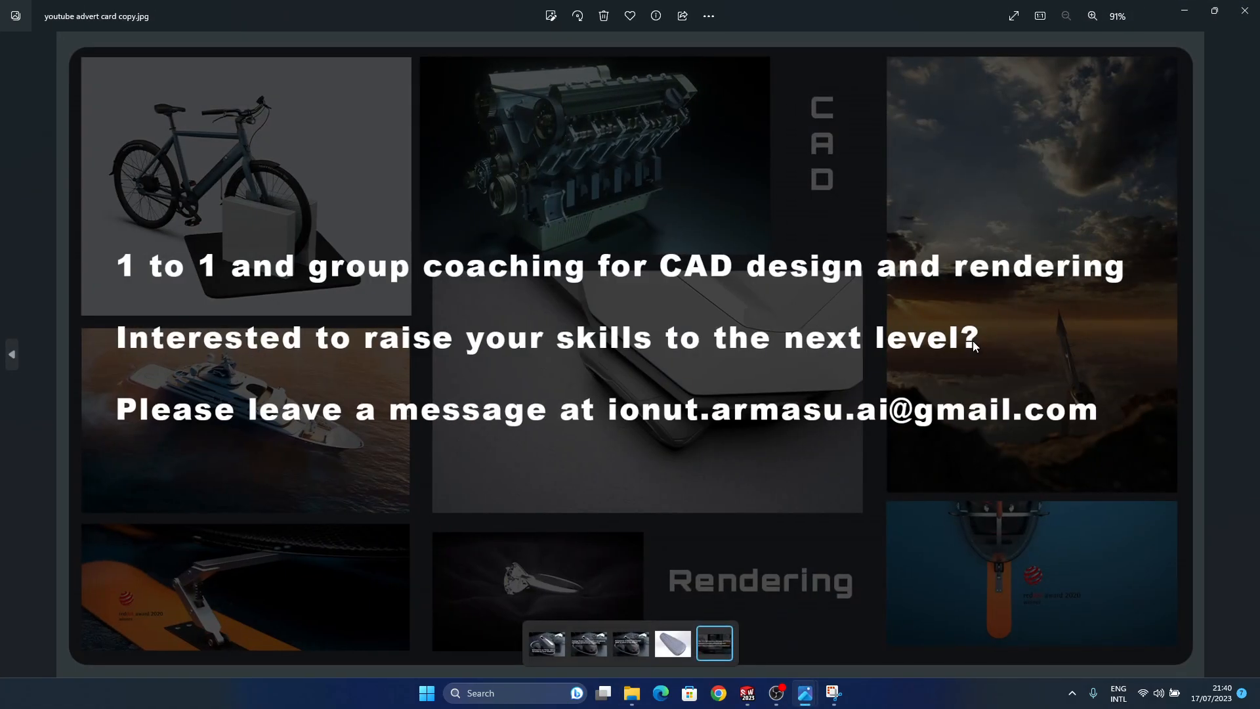